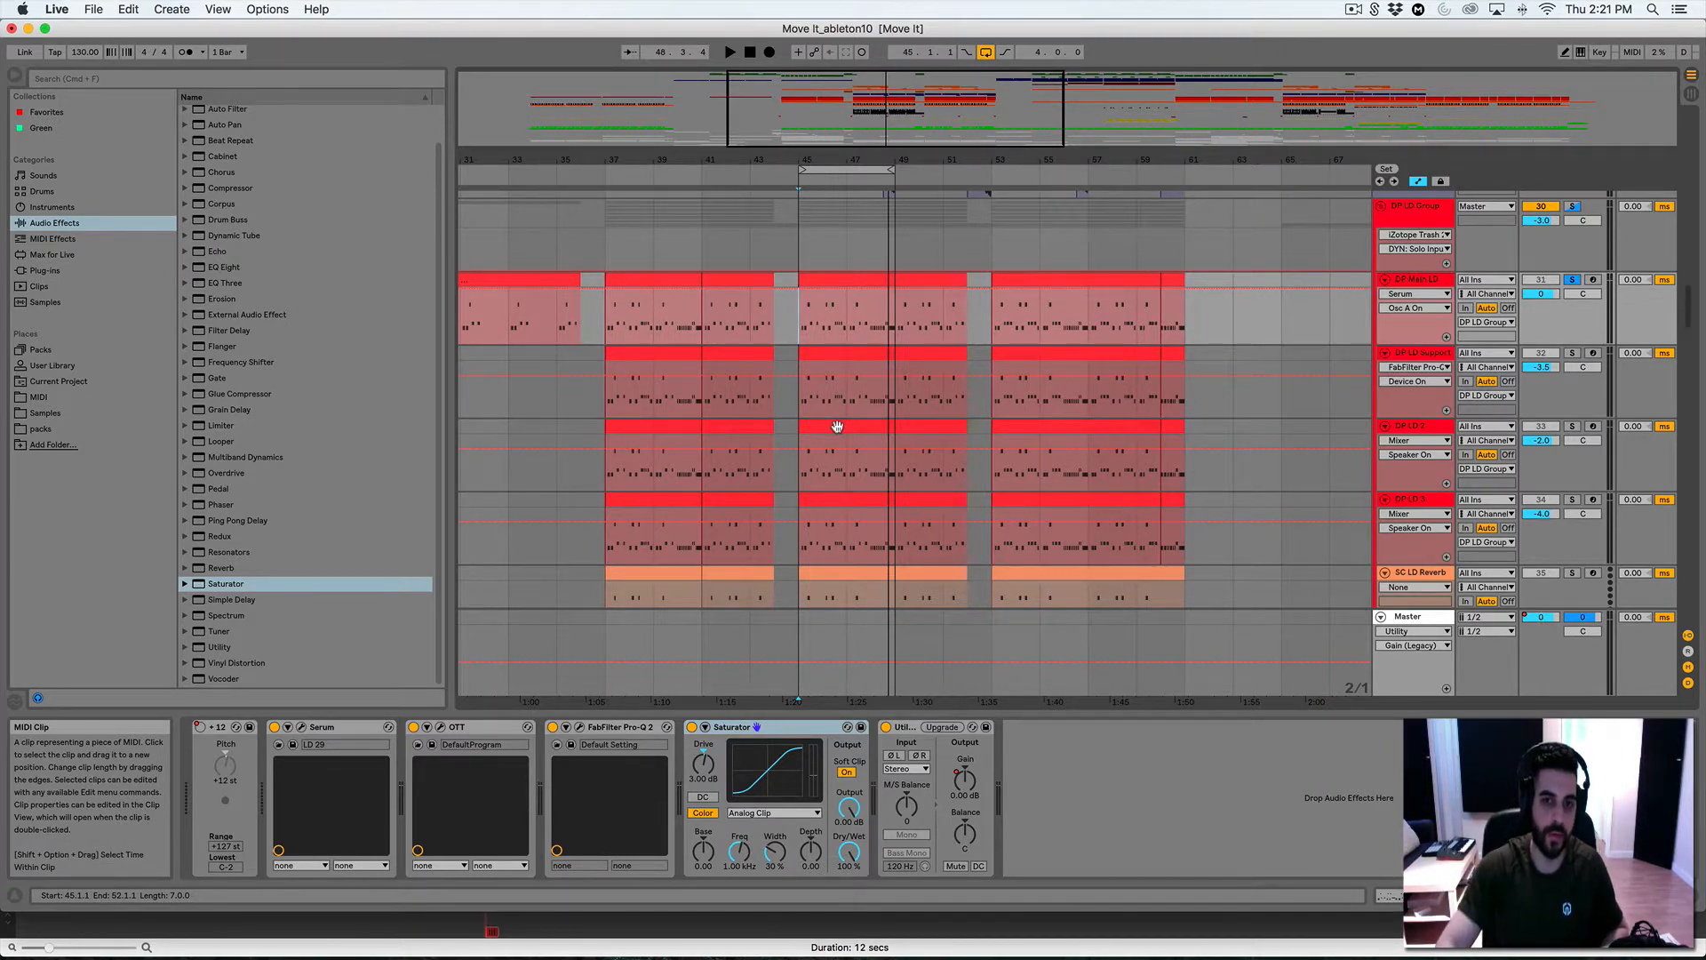
Play the arrangement from bar 41 through the drop with every track audible and the arrangement loop switched off
{"action": "scroll", "coordinate": [851, 370], "scroll_direction": "up", "scroll_amount": 20}
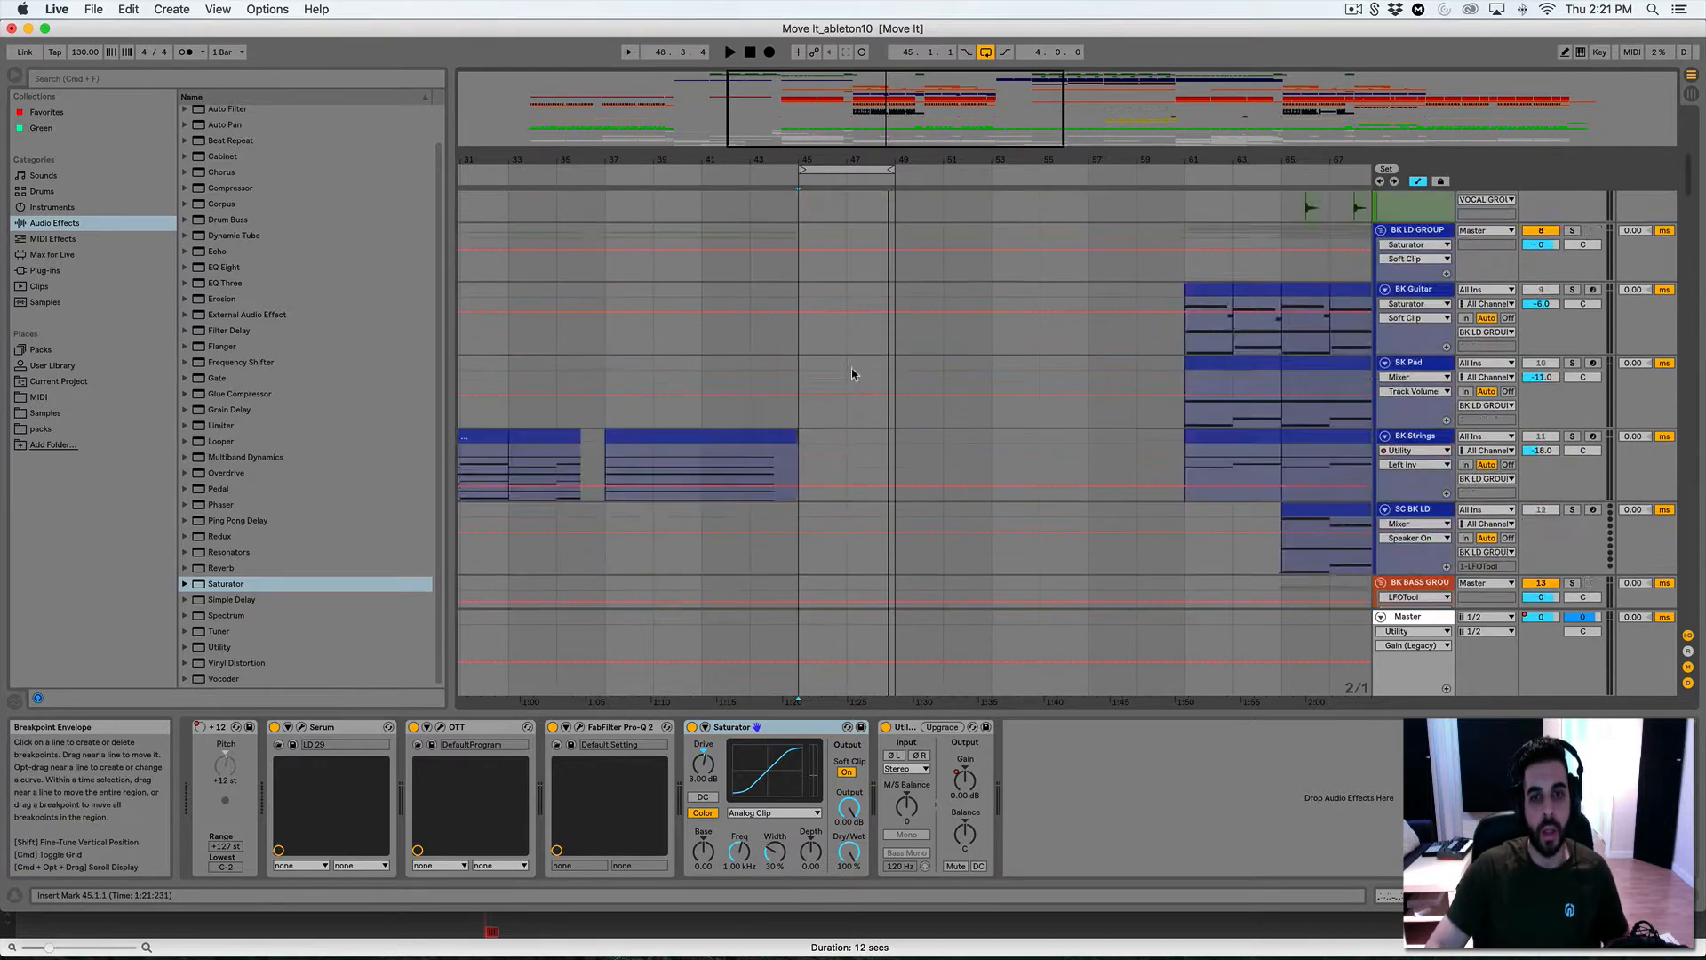
{"action": "left_click_drag", "start_coordinate": [811, 160], "coordinate": [903, 182]}
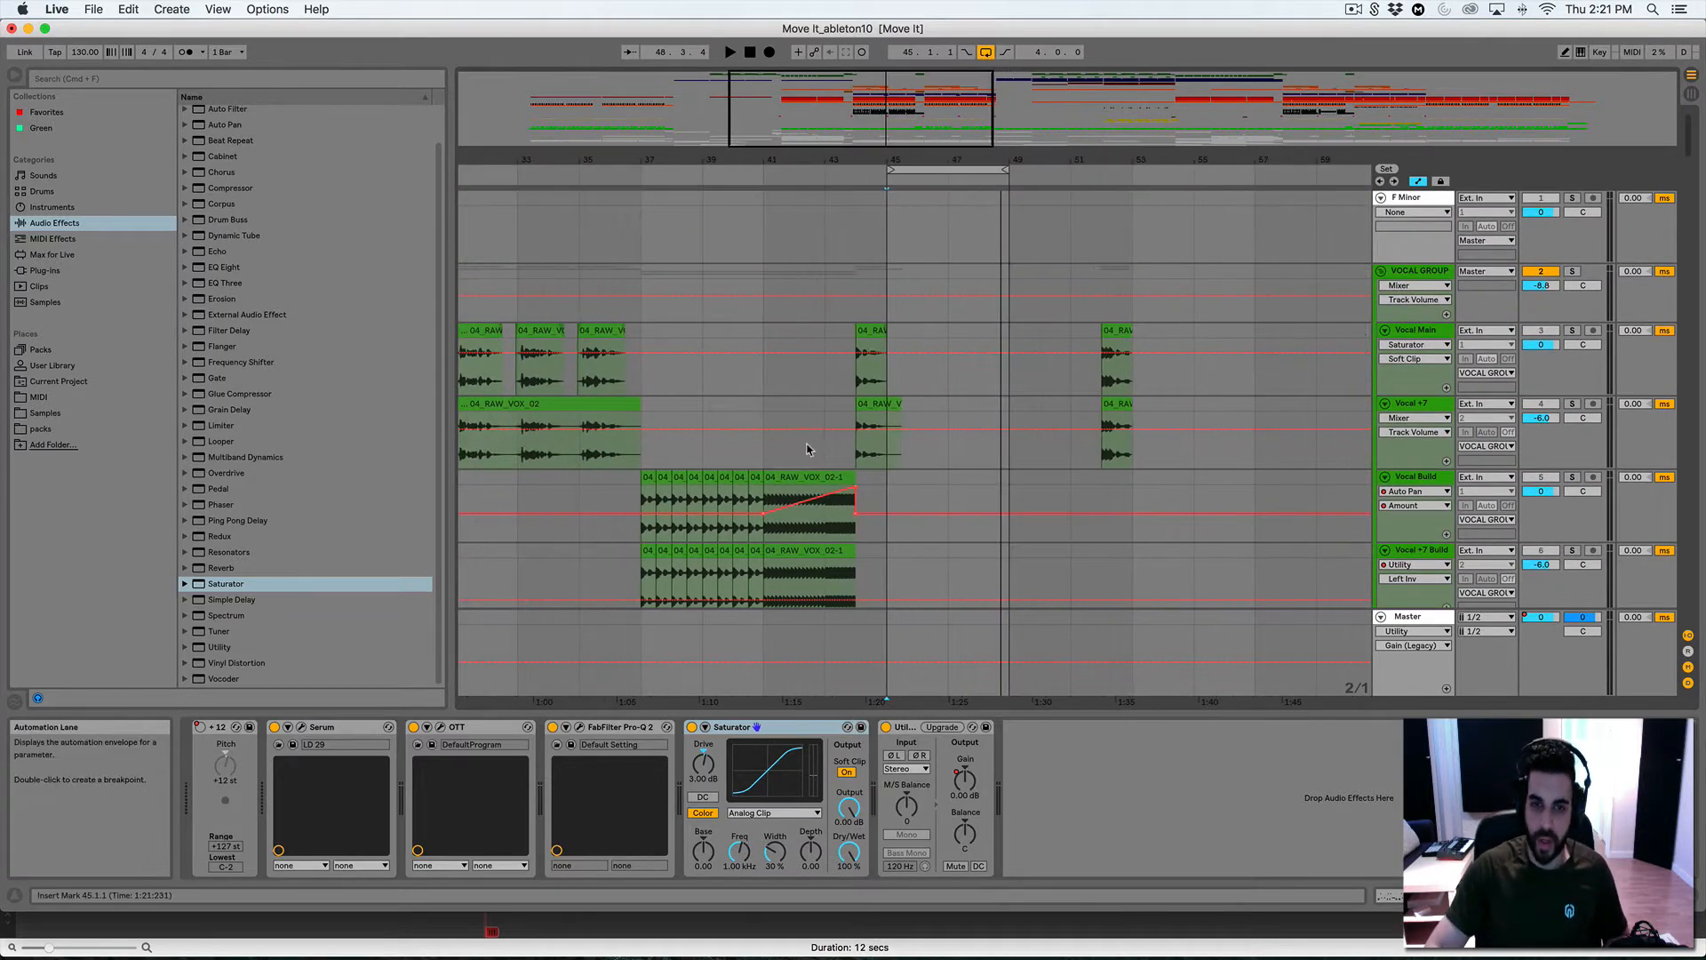
{"action": "scroll", "coordinate": [1528, 520], "scroll_direction": "down", "scroll_amount": 15}
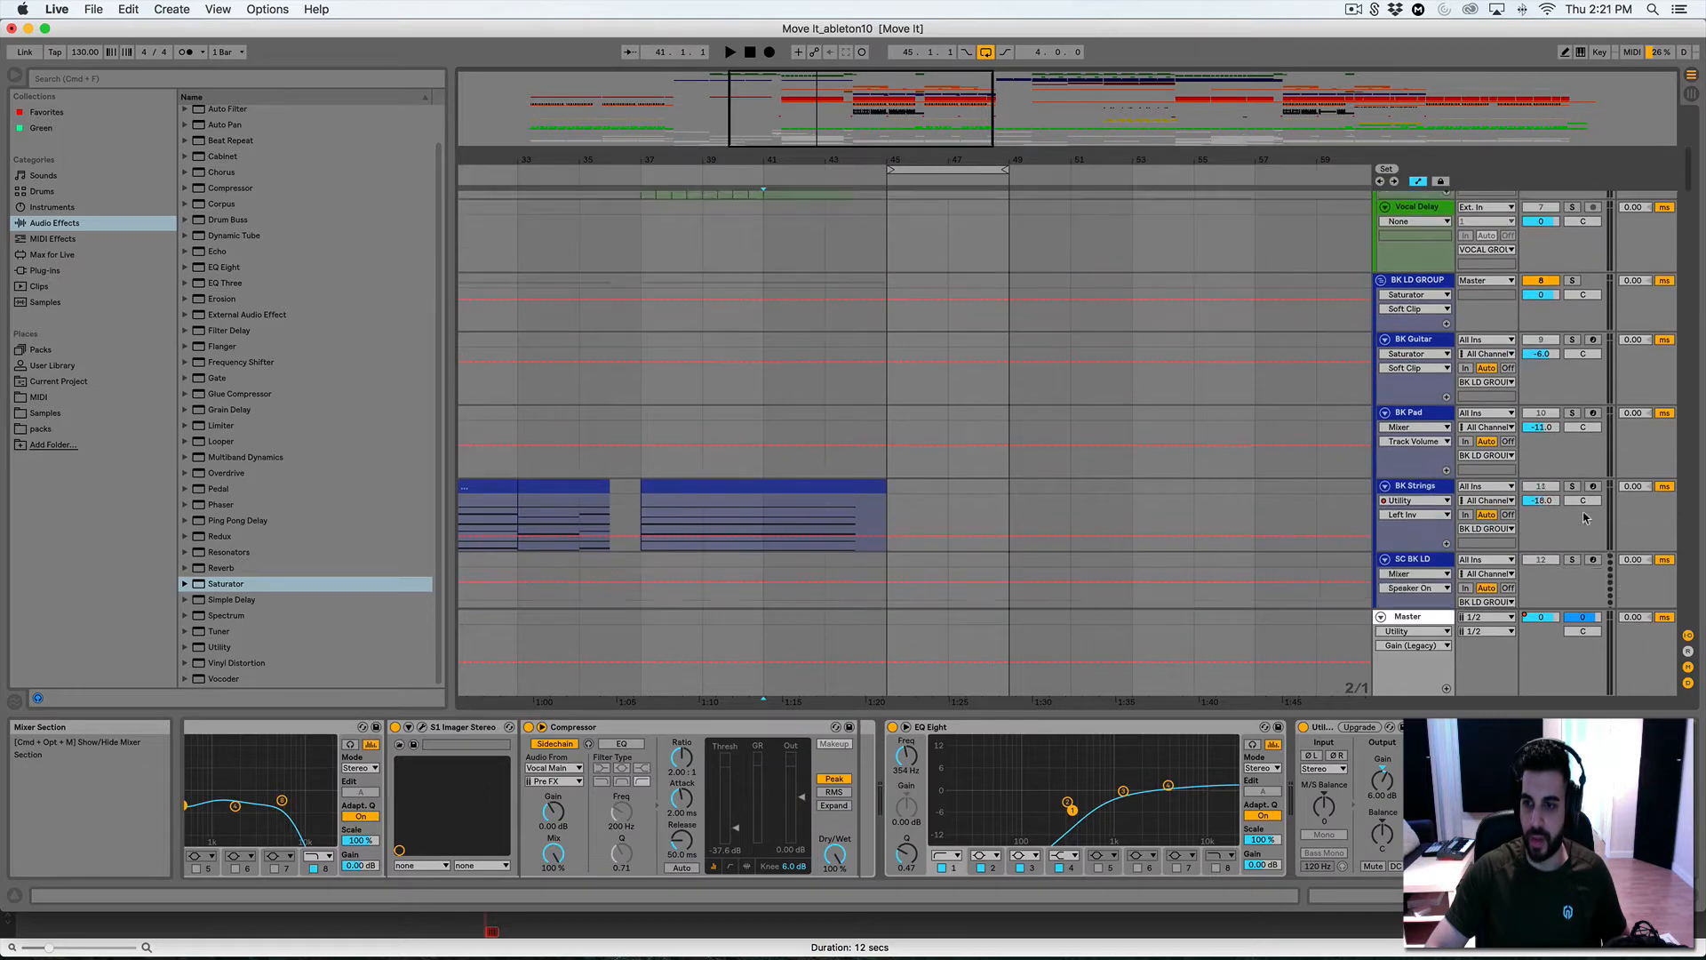
{"action": "scroll", "coordinate": [1576, 499], "scroll_direction": "down", "scroll_amount": 20}
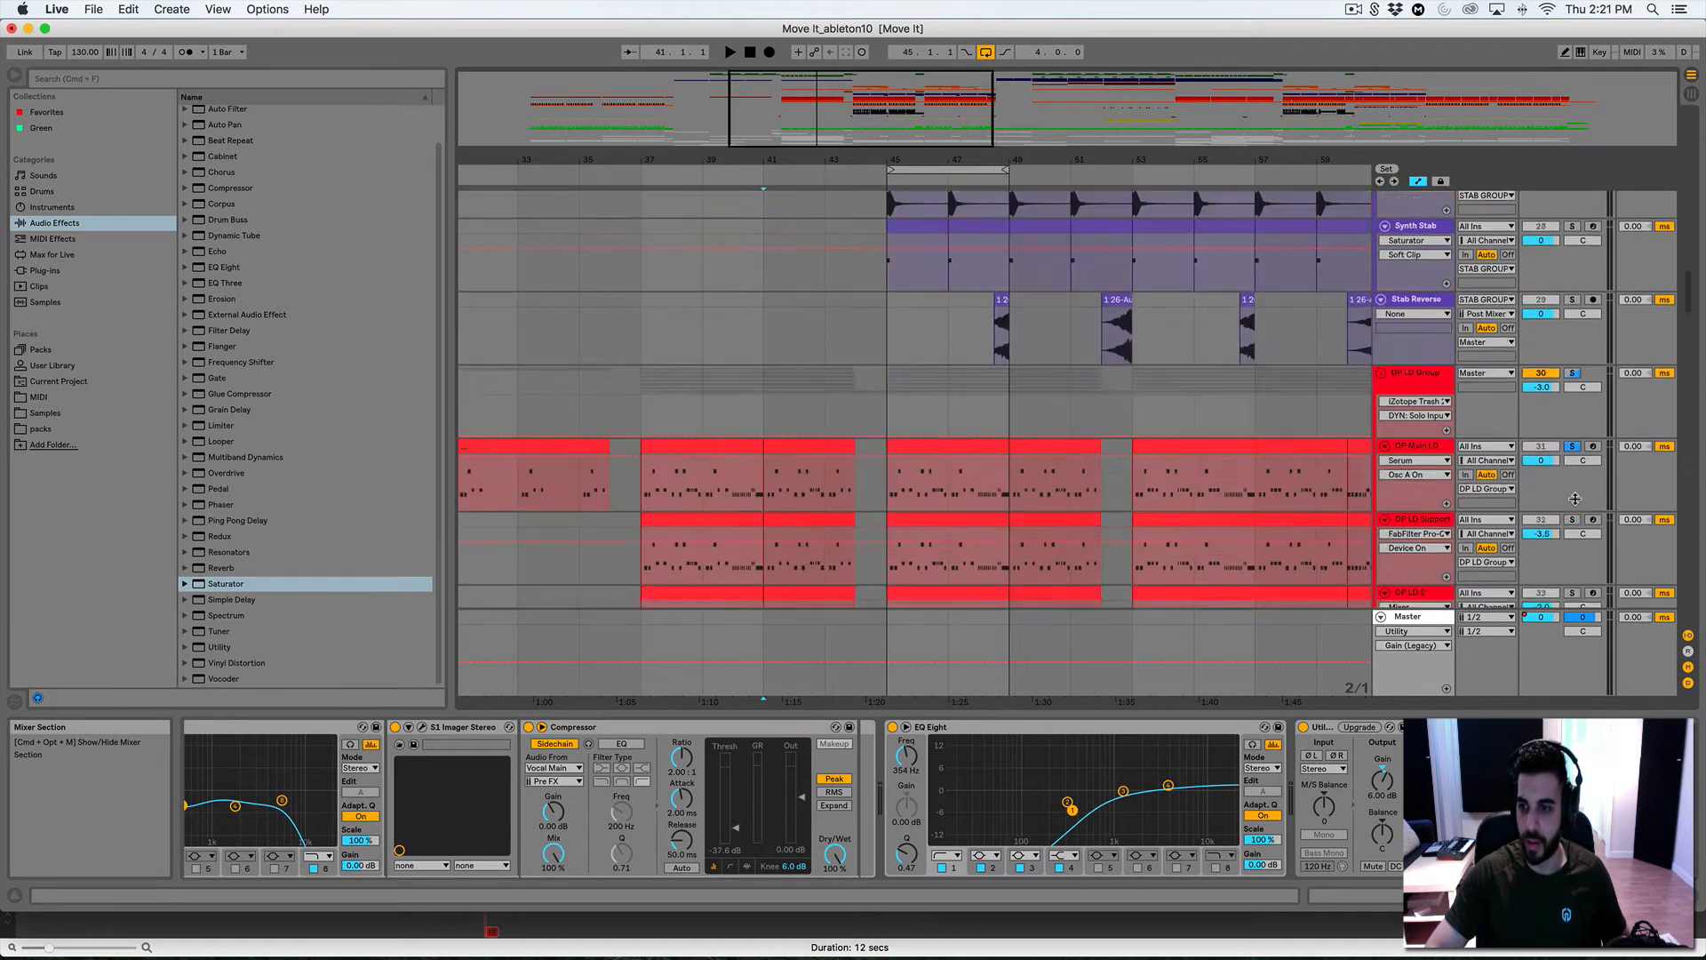
{"action": "left_click", "coordinate": [764, 317]}
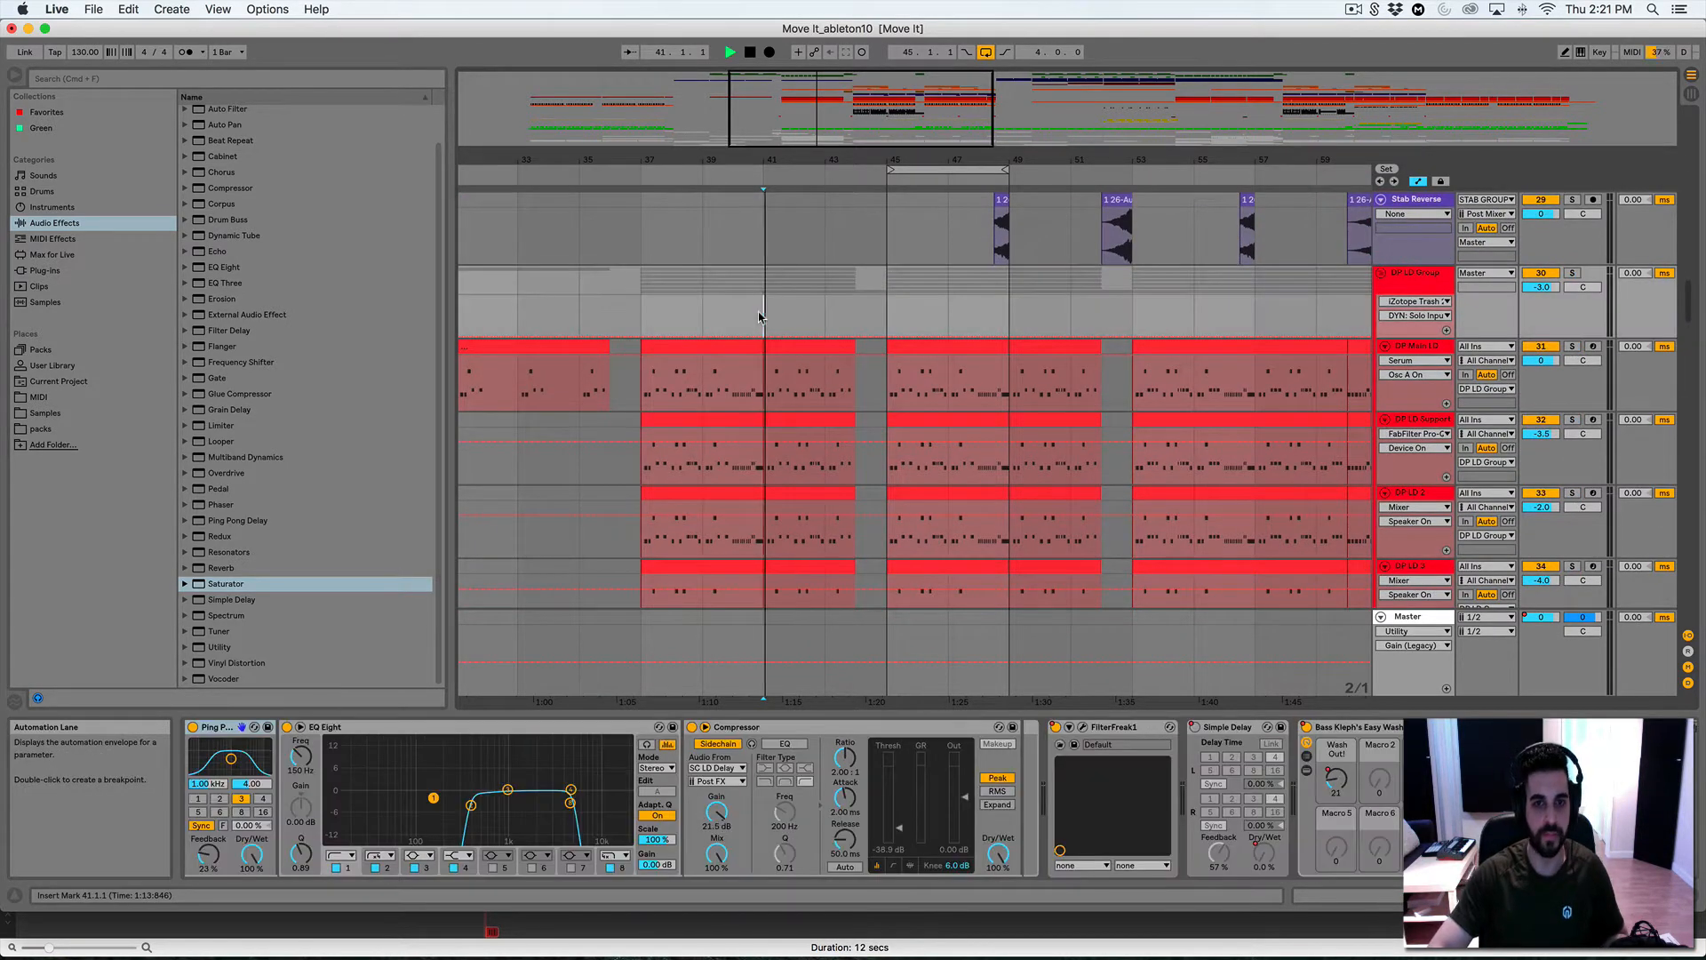
{"action": "key", "text": "space"}
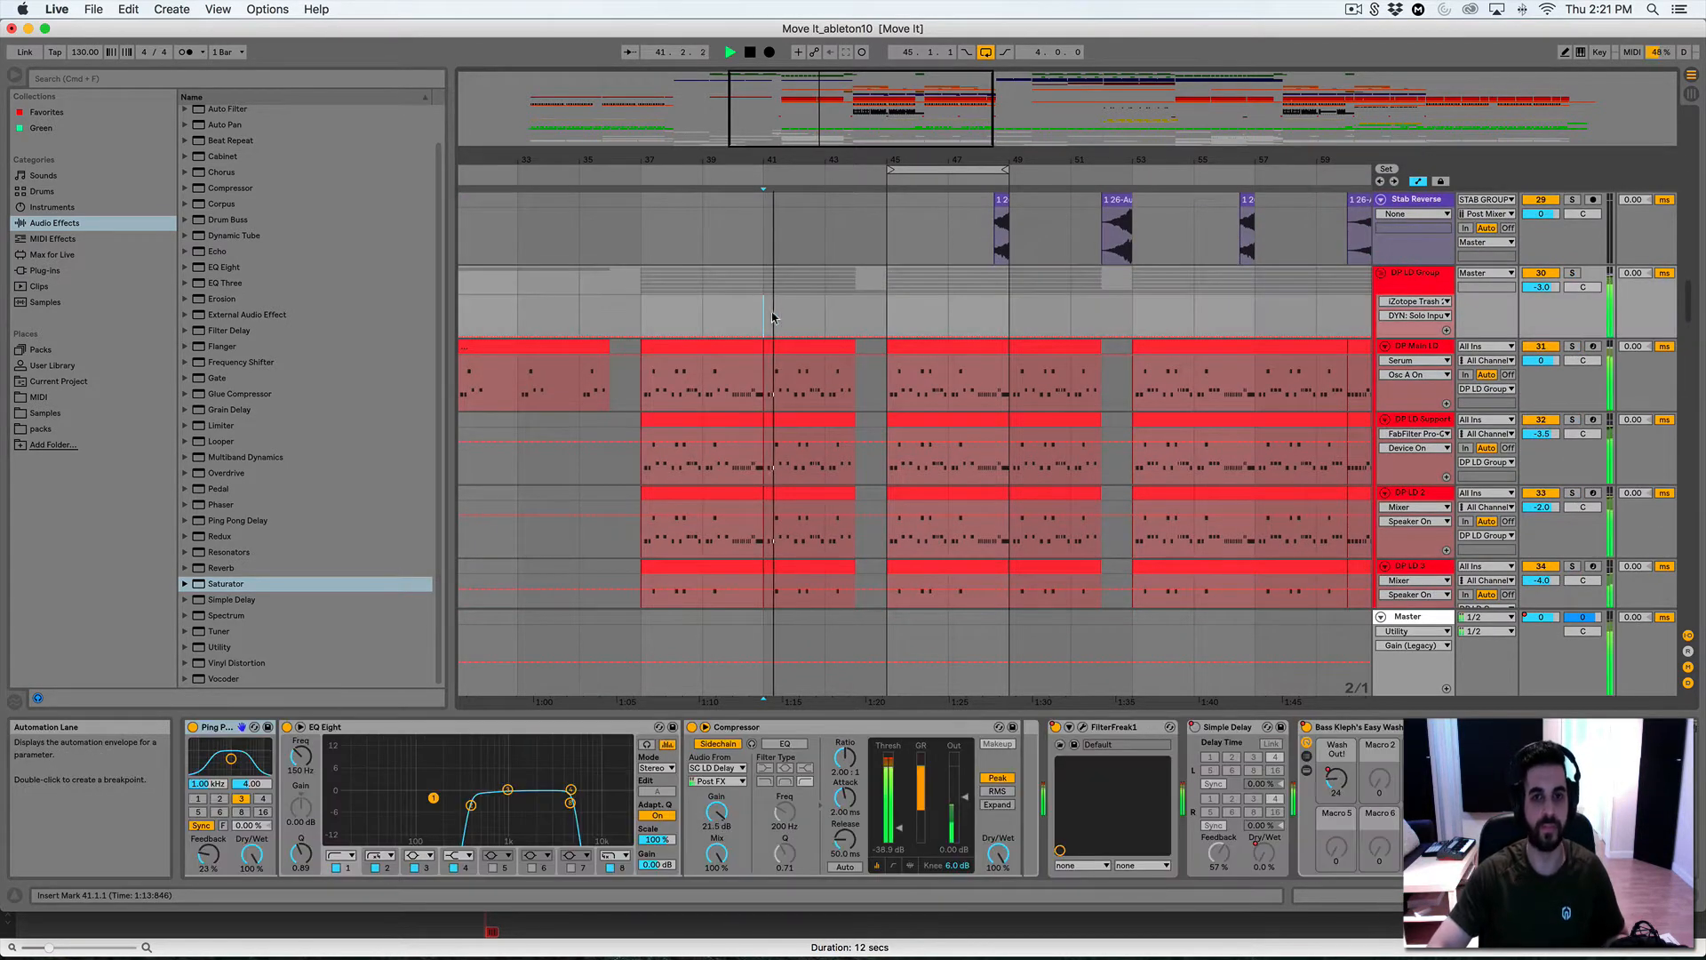
{"action": "left_click", "coordinate": [985, 54]}
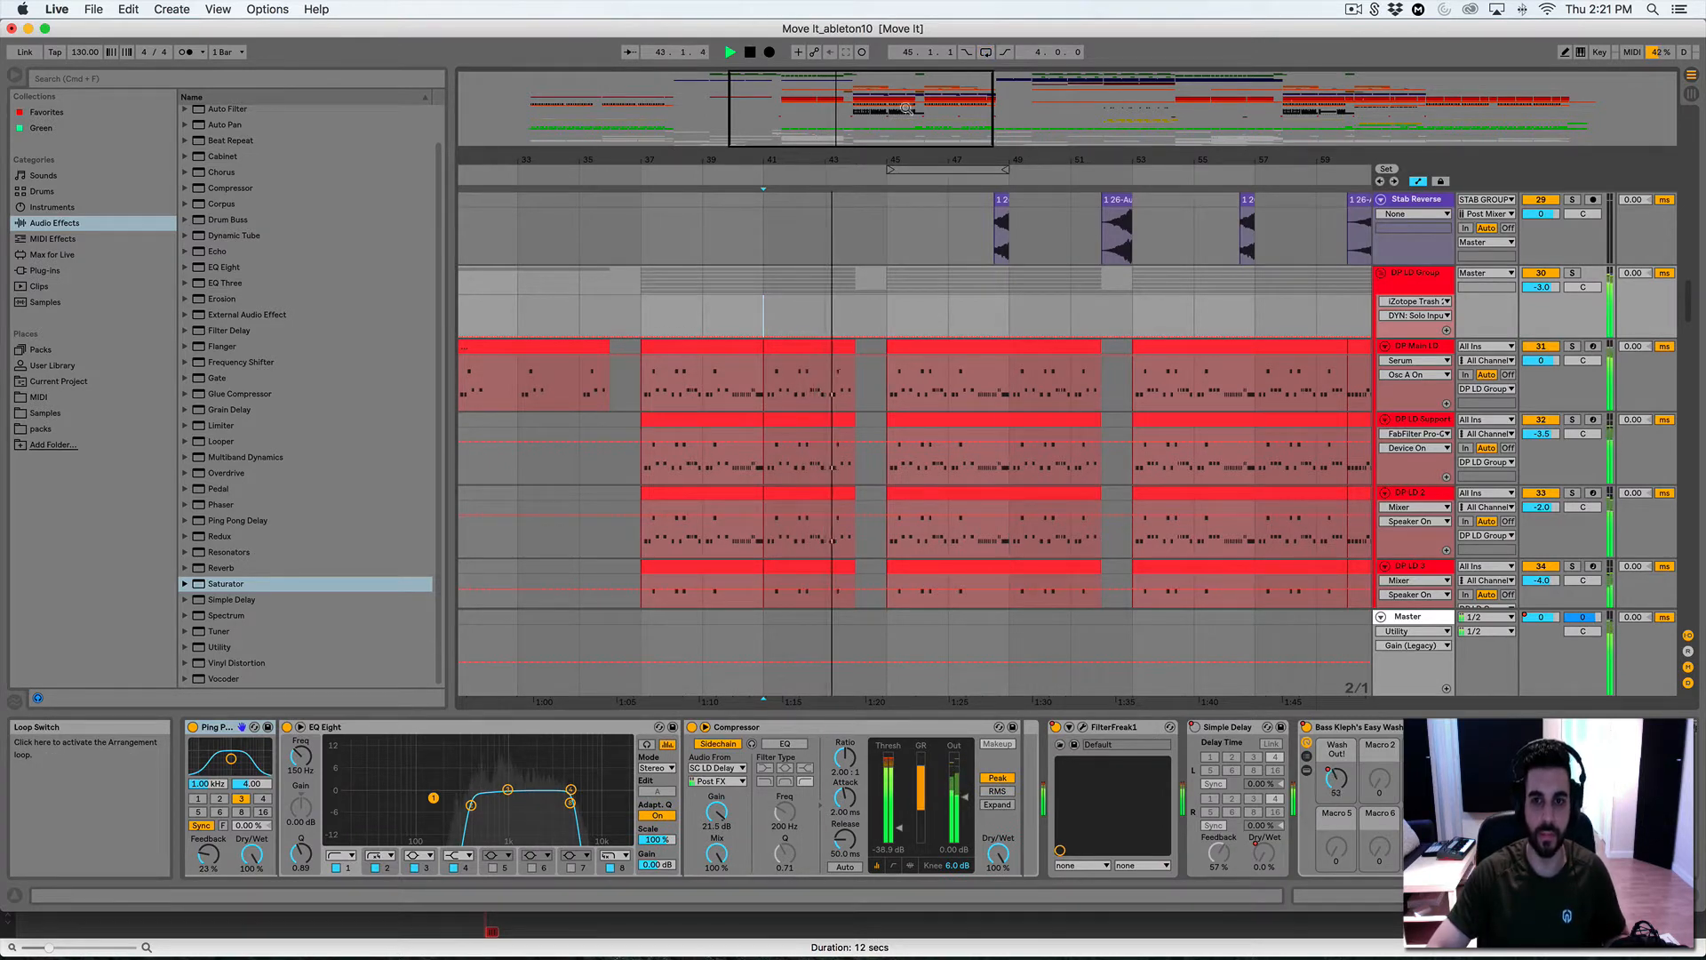
{"action": "left_click_drag", "start_coordinate": [893, 113], "coordinate": [912, 114]}
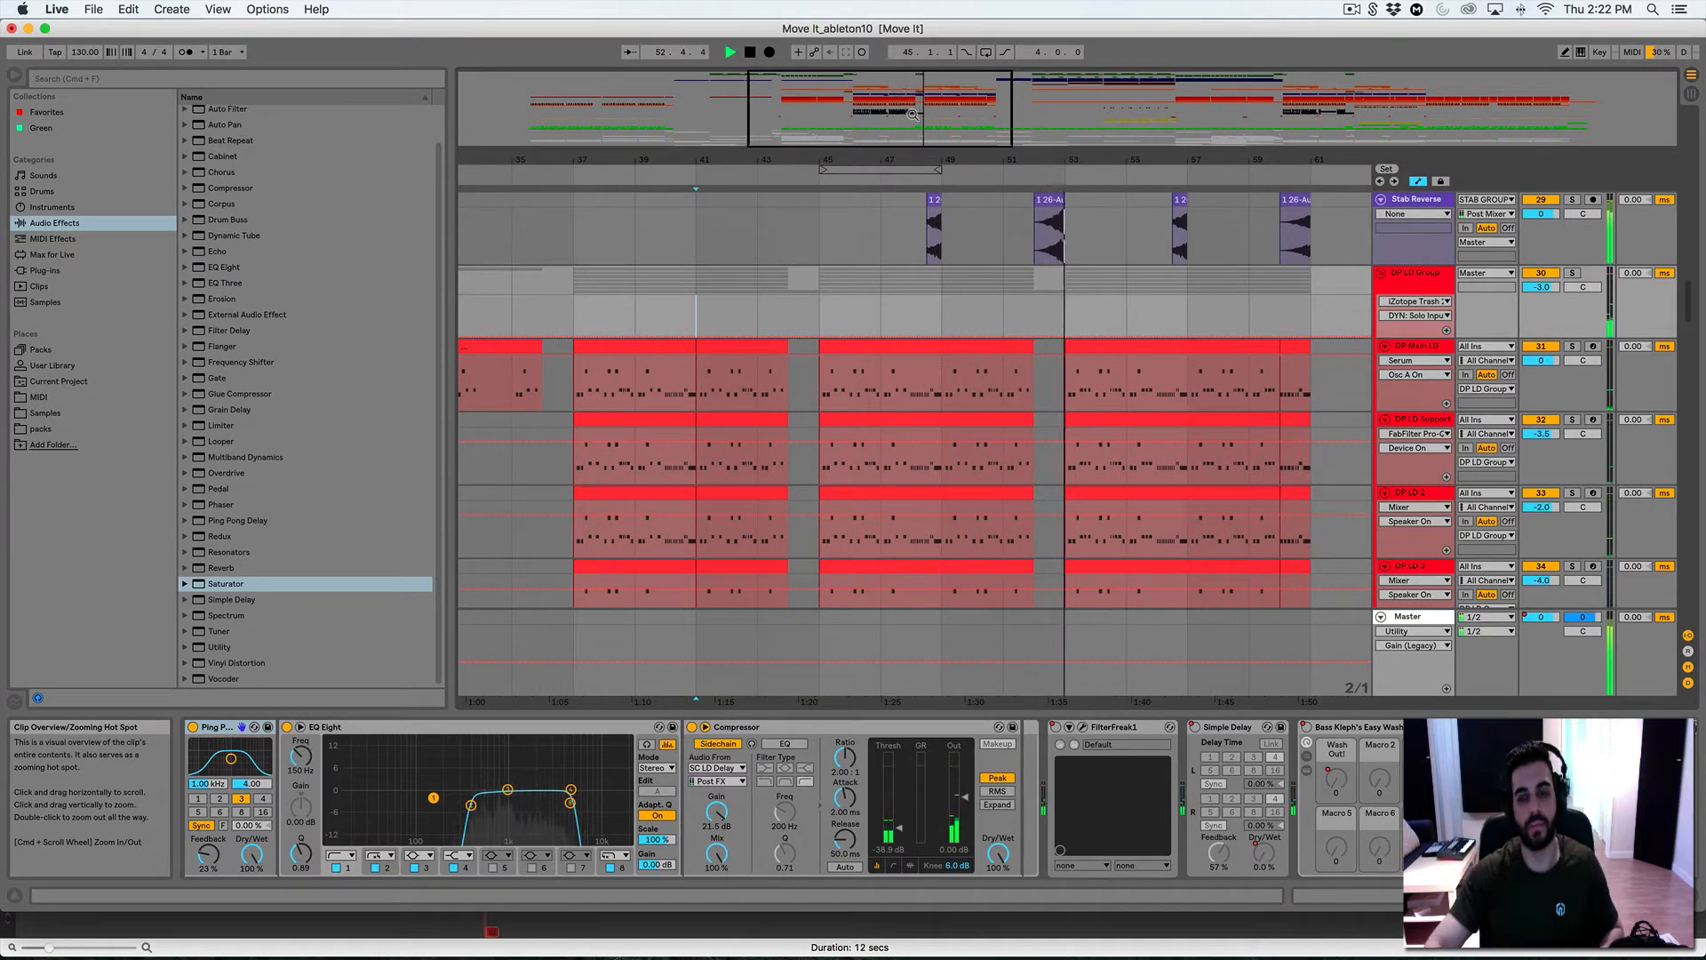
{"action": "key", "text": "space"}
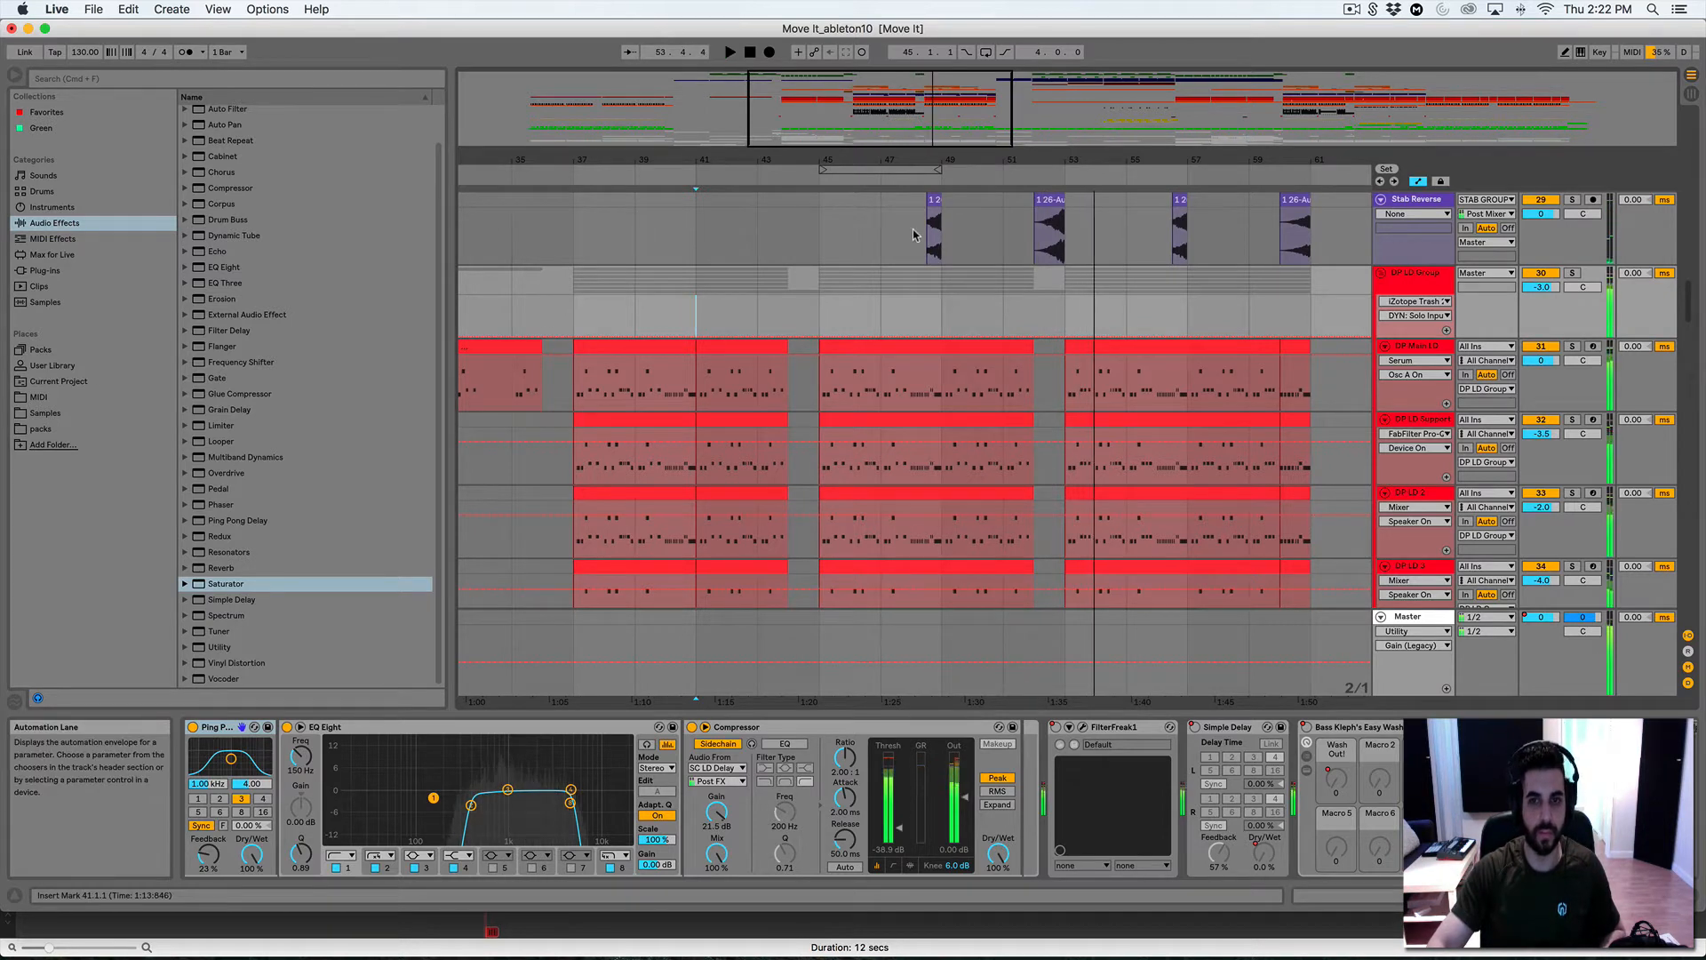
Solo the Brass Stab track in the STAB GROUP and play its first stab from bar 45
{"action": "left_click_drag", "start_coordinate": [927, 161], "coordinate": [908, 157]}
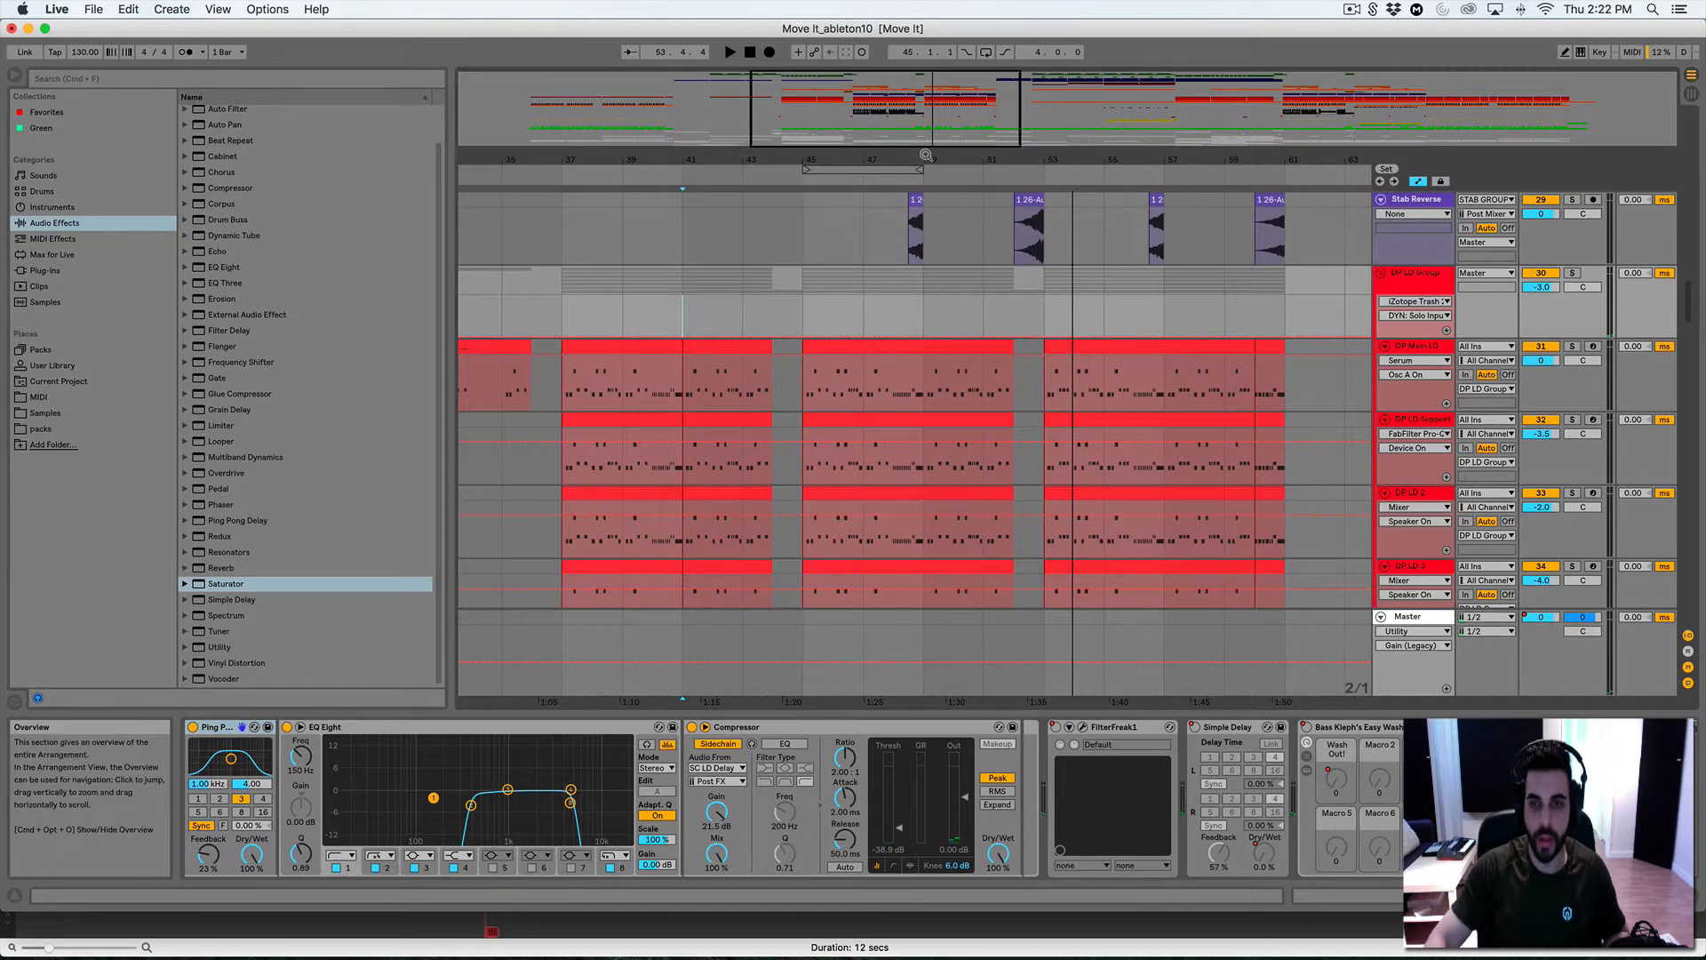
{"action": "left_click_drag", "start_coordinate": [890, 134], "coordinate": [946, 133]}
{"action": "key", "text": "XF86AudioLowerVolume"}
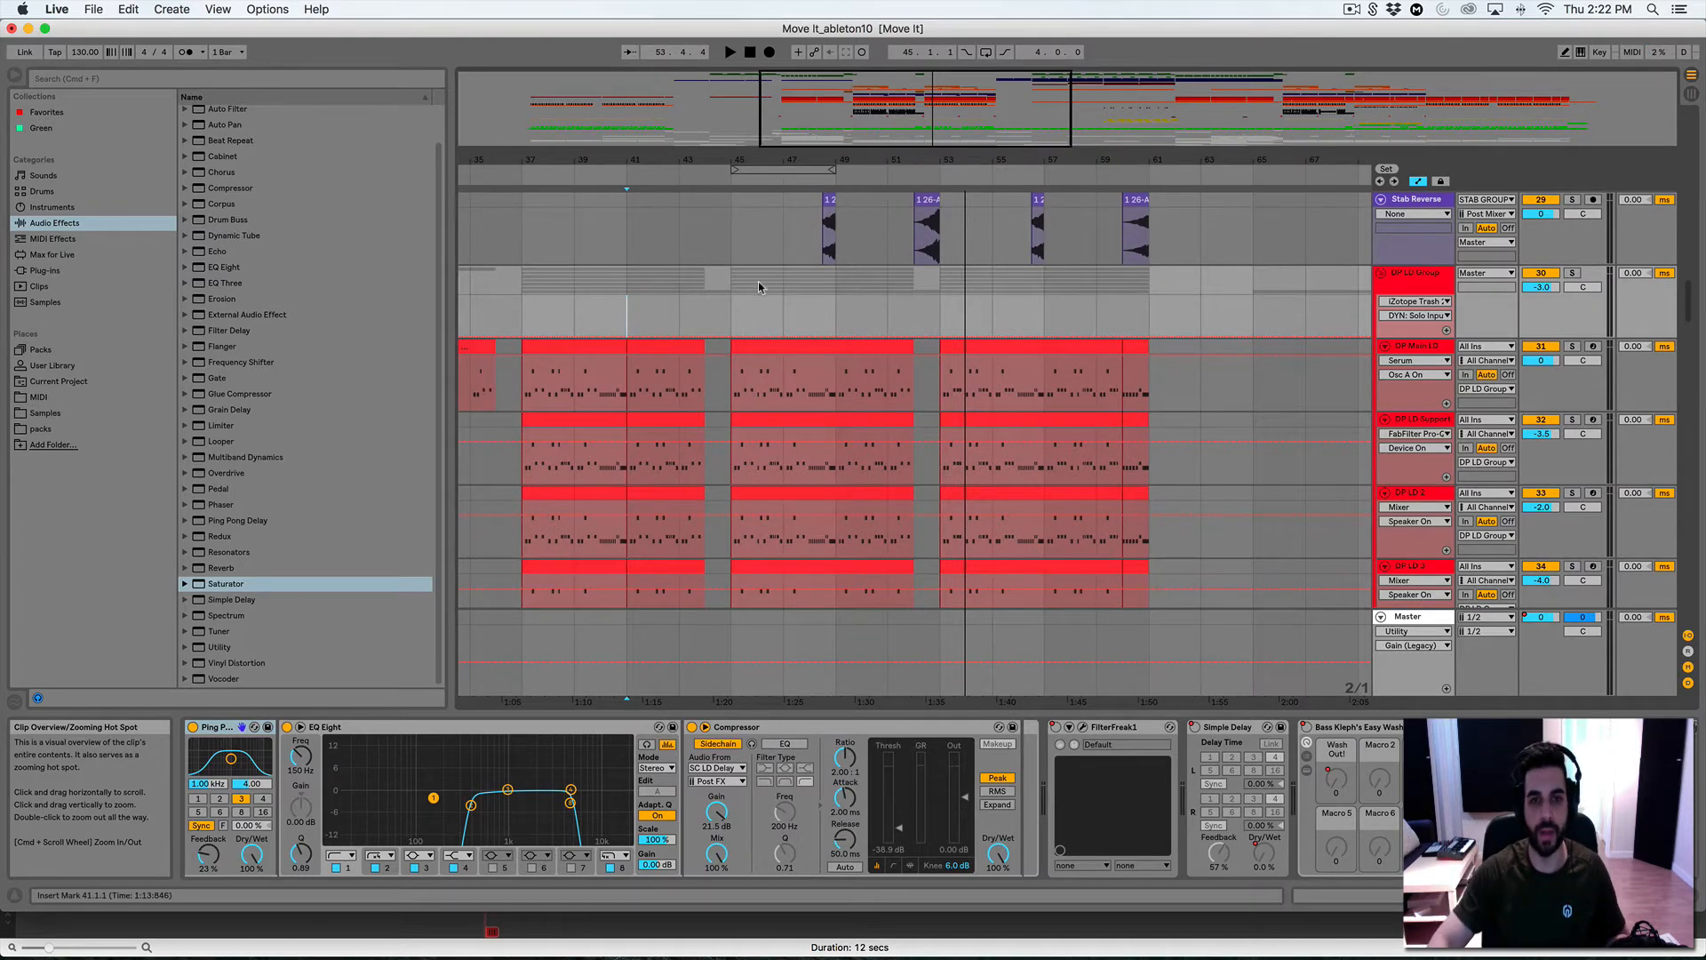
{"action": "scroll", "coordinate": [752, 290], "scroll_direction": "up", "scroll_amount": 15}
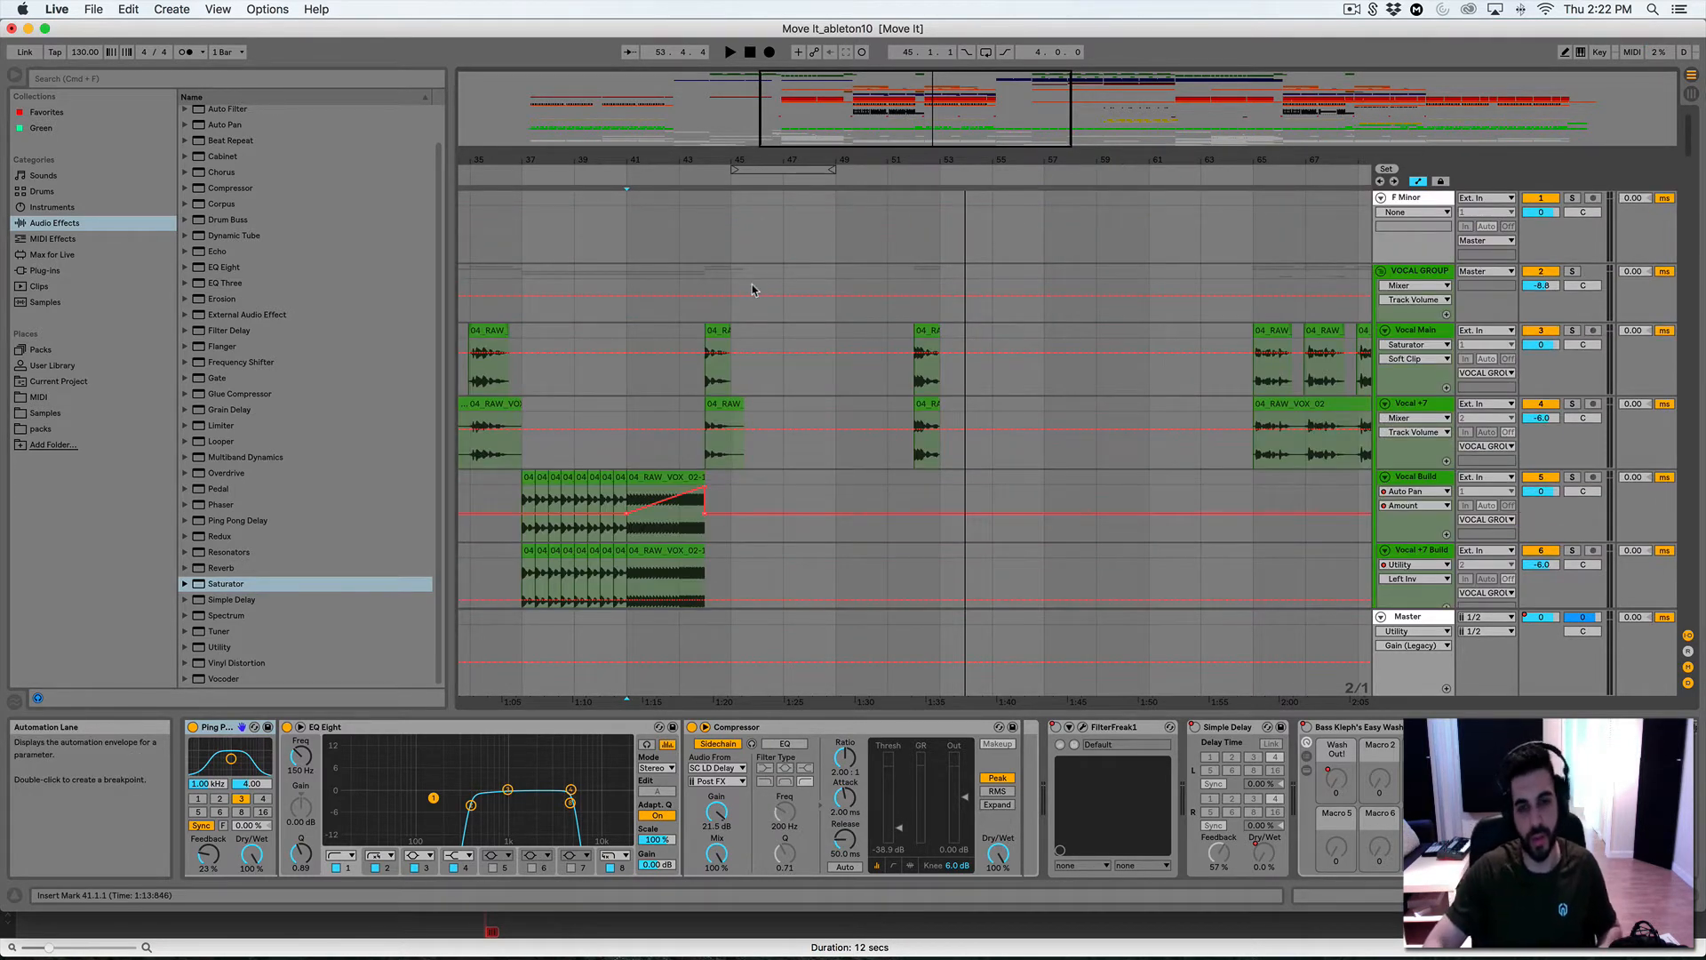
{"action": "scroll", "coordinate": [751, 329], "scroll_direction": "down", "scroll_amount": 10}
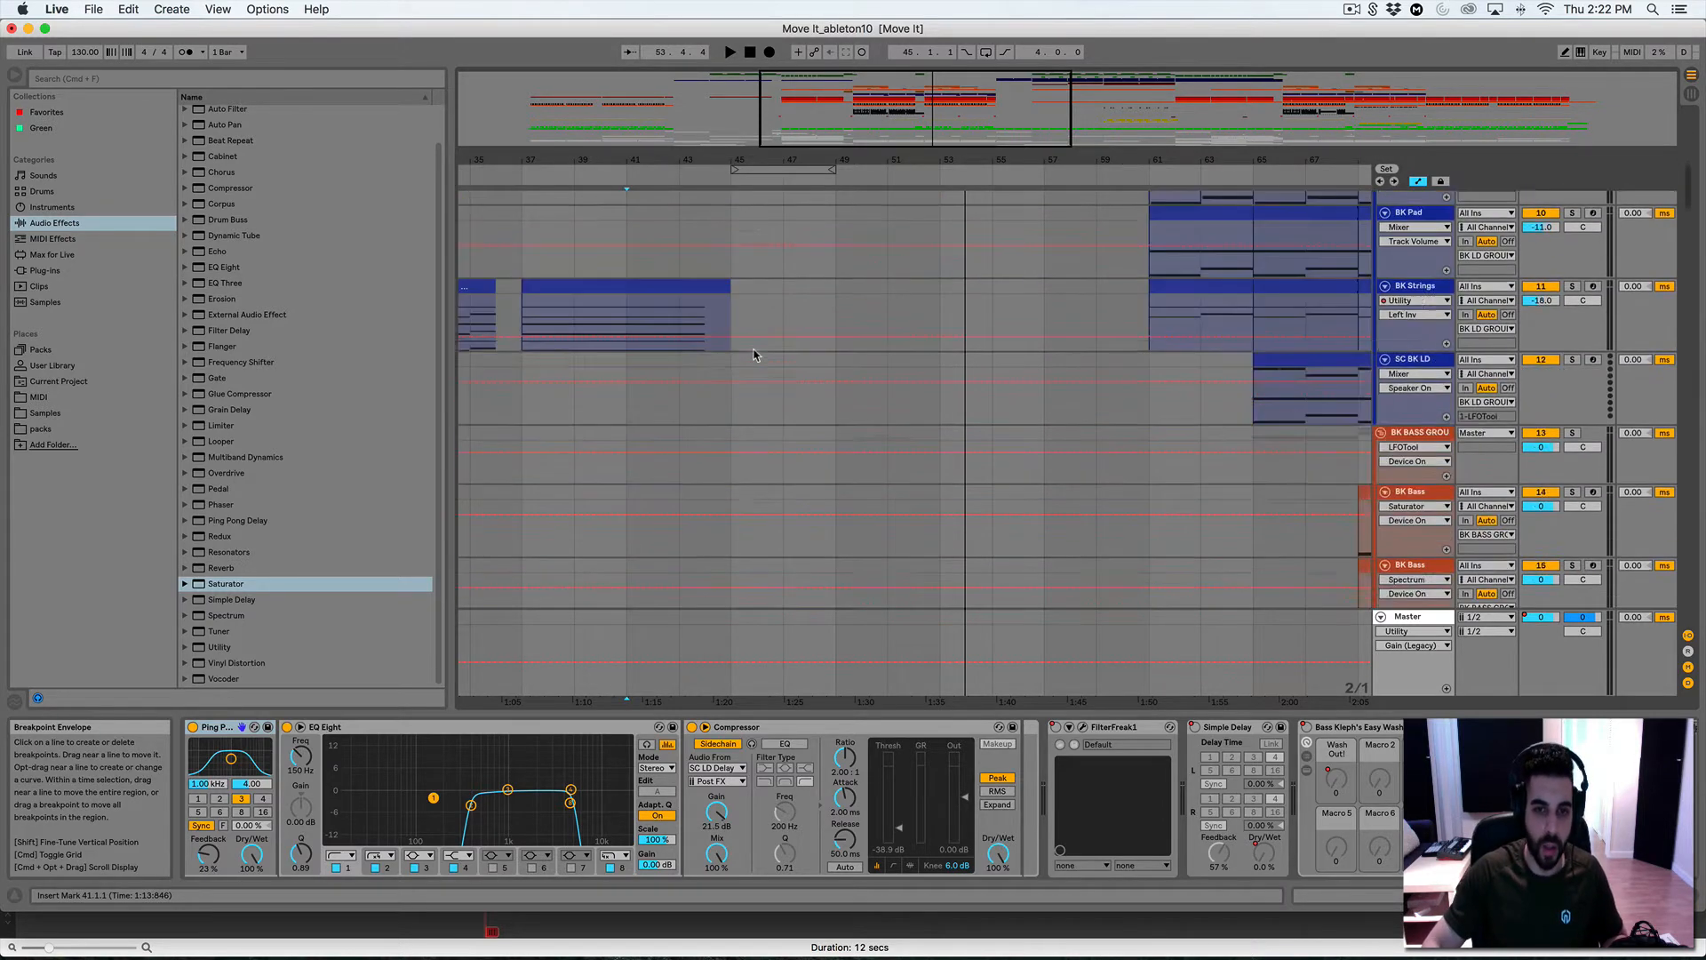
{"action": "scroll", "coordinate": [753, 354], "scroll_direction": "down", "scroll_amount": 10}
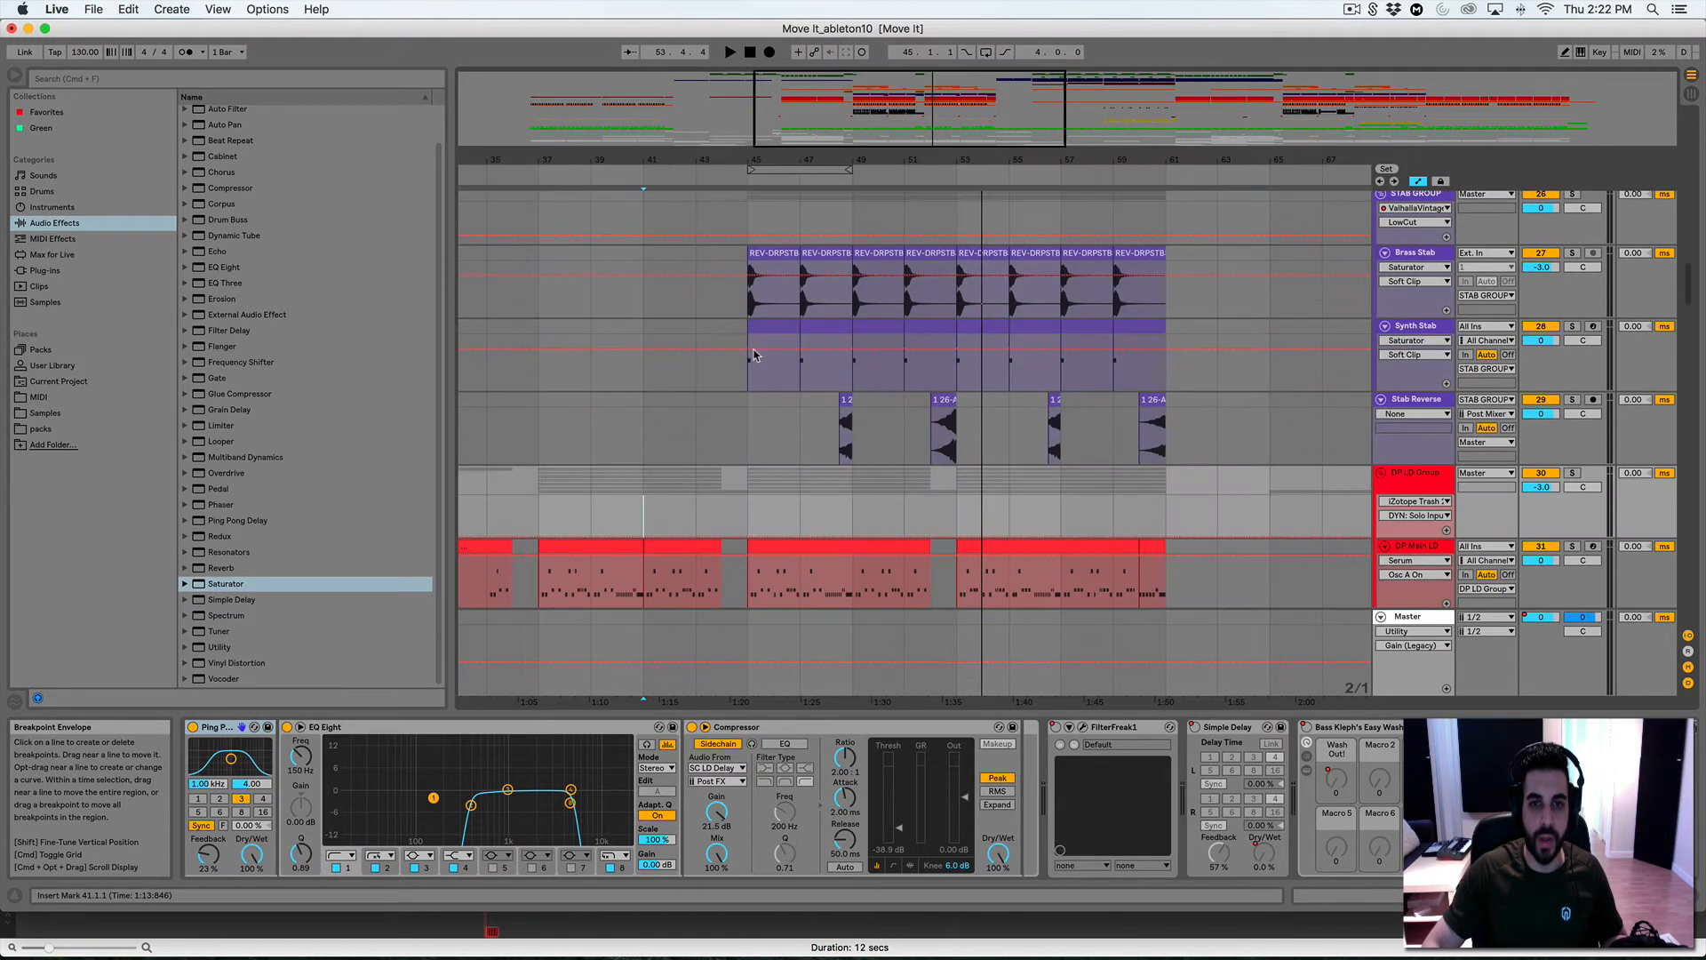
{"action": "scroll", "coordinate": [750, 353], "scroll_direction": "up", "scroll_amount": 3}
{"action": "left_click", "coordinate": [749, 352]}
{"action": "left_click", "coordinate": [745, 417]}
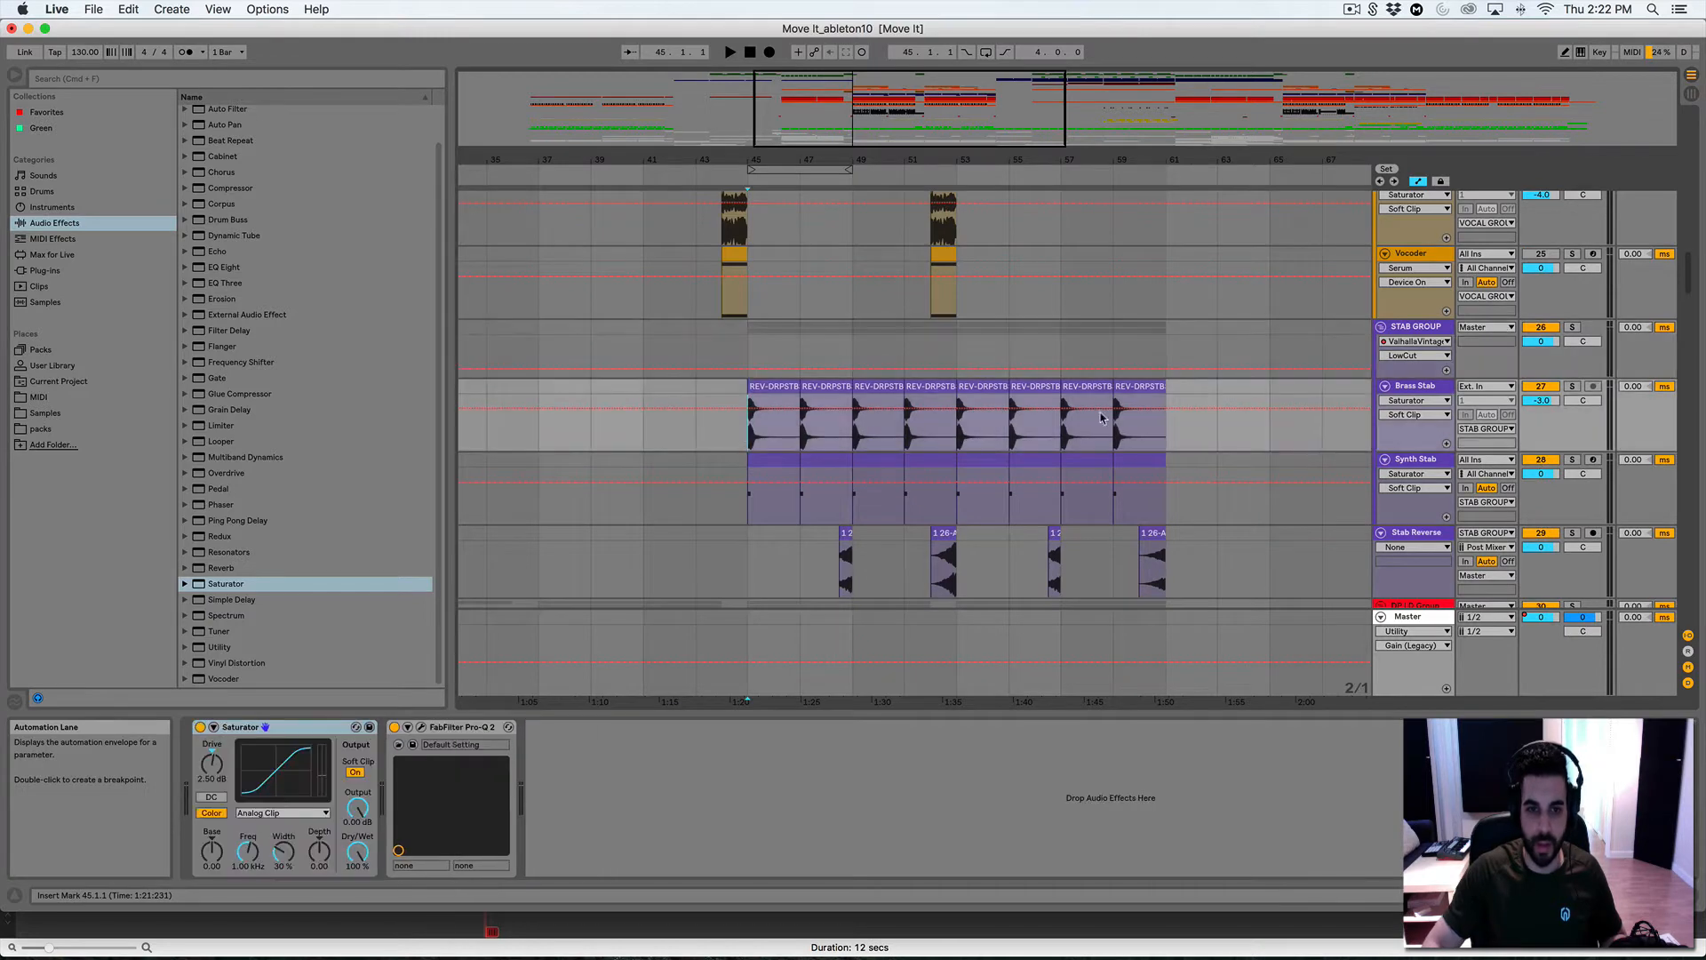
{"action": "left_click_drag", "start_coordinate": [910, 108], "coordinate": [870, 200]}
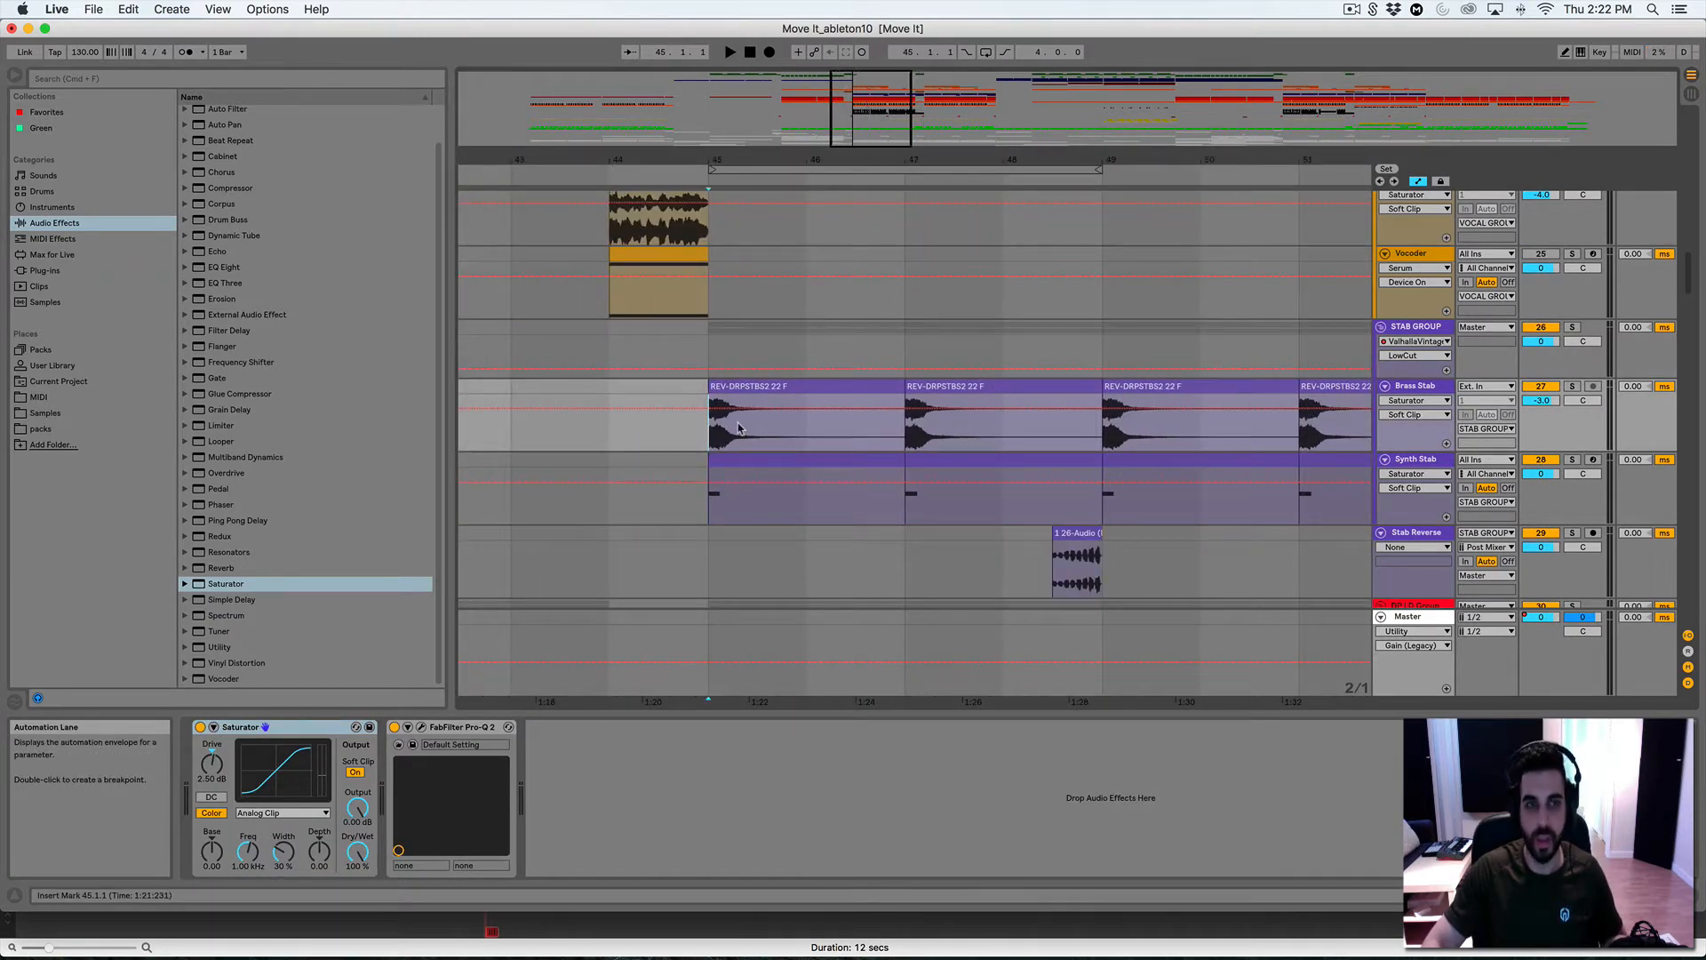
{"action": "left_click", "coordinate": [1571, 386]}
{"action": "key", "text": "space"}
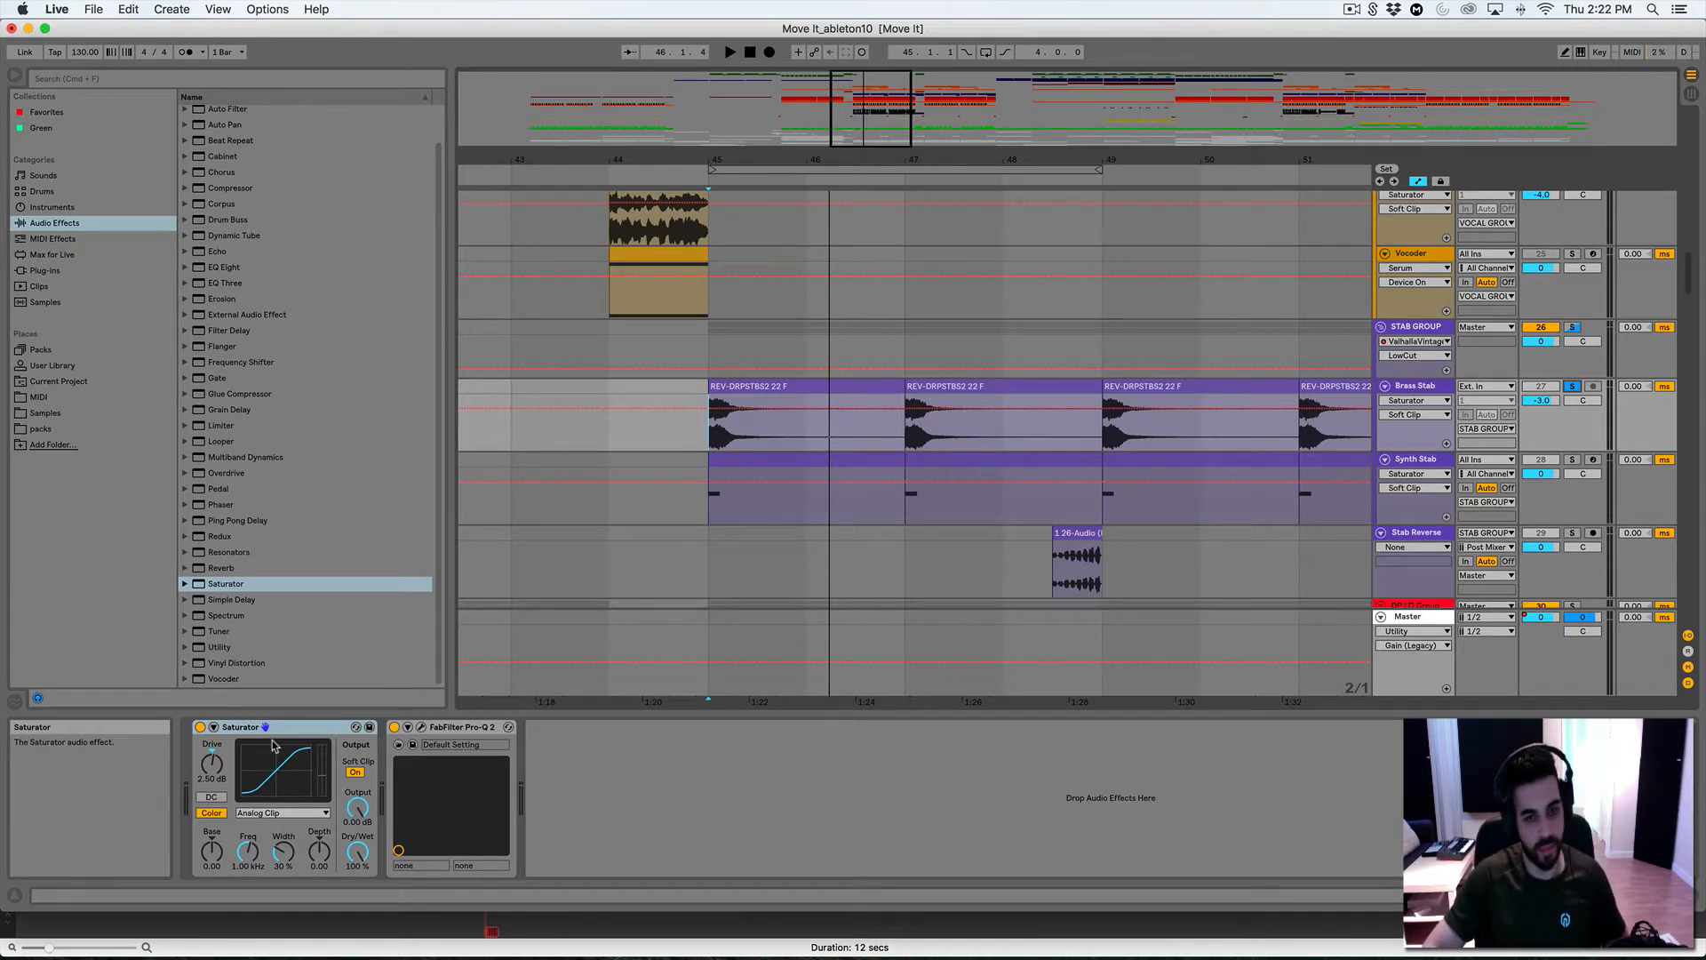
Examine the FabFilter Pro-Q 2 curve on the Brass Stab track and replay the stab
{"action": "left_click", "coordinate": [410, 745]}
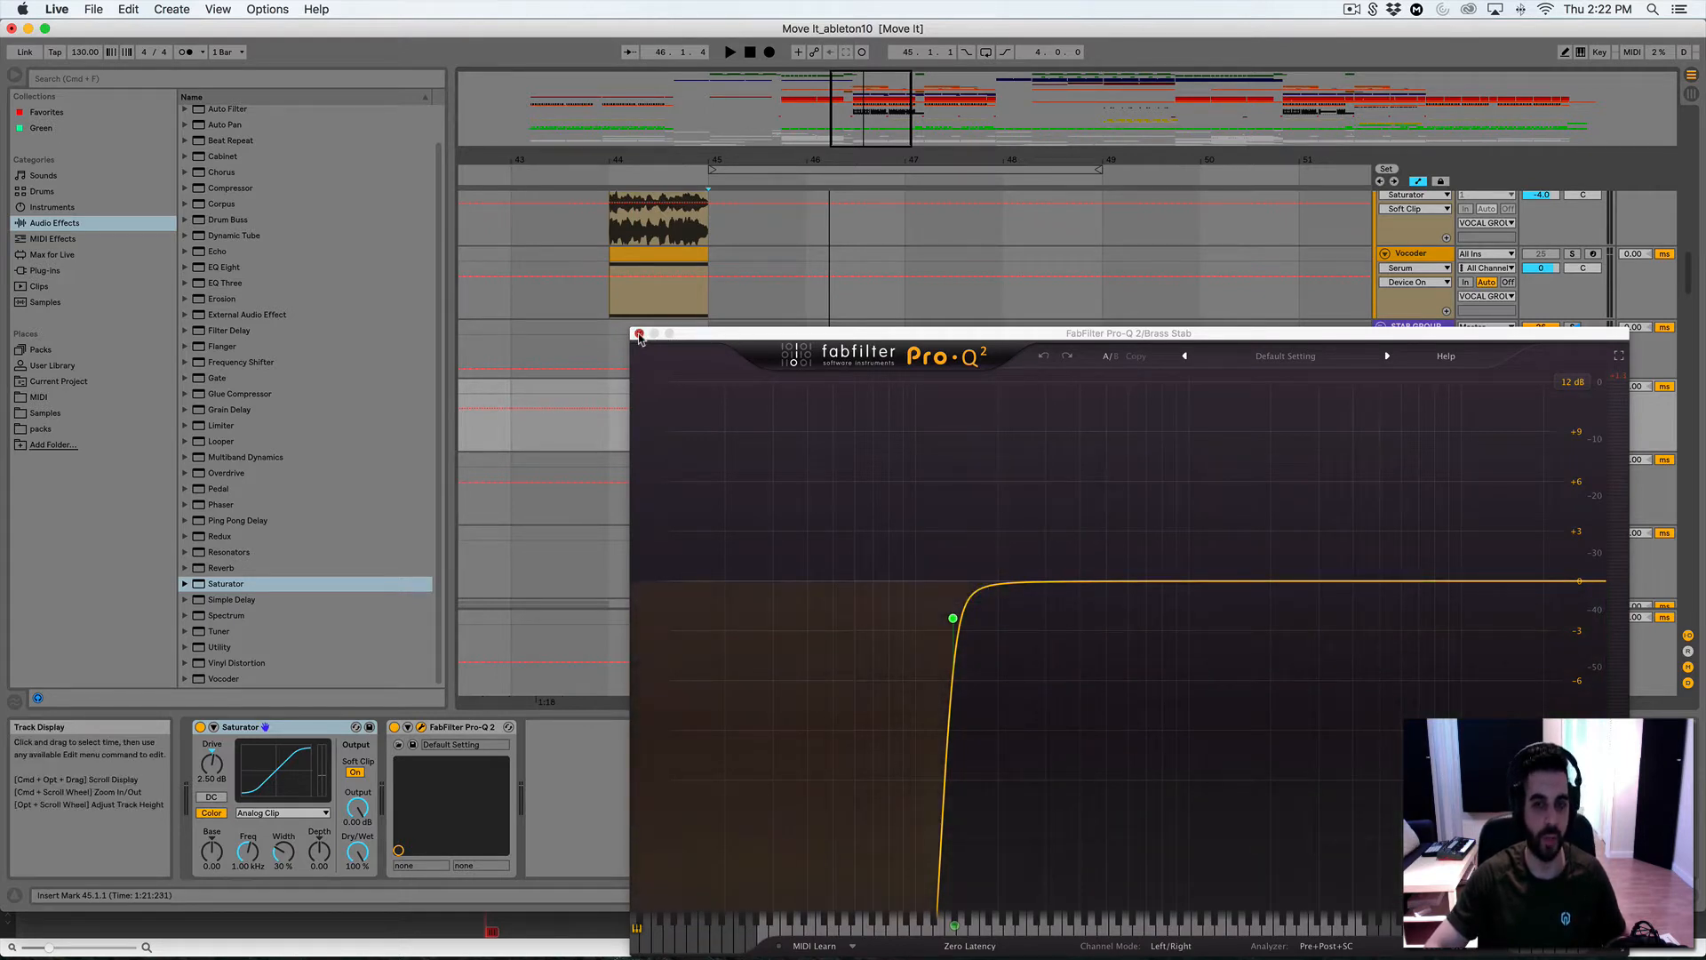
{"action": "left_click", "coordinate": [639, 334]}
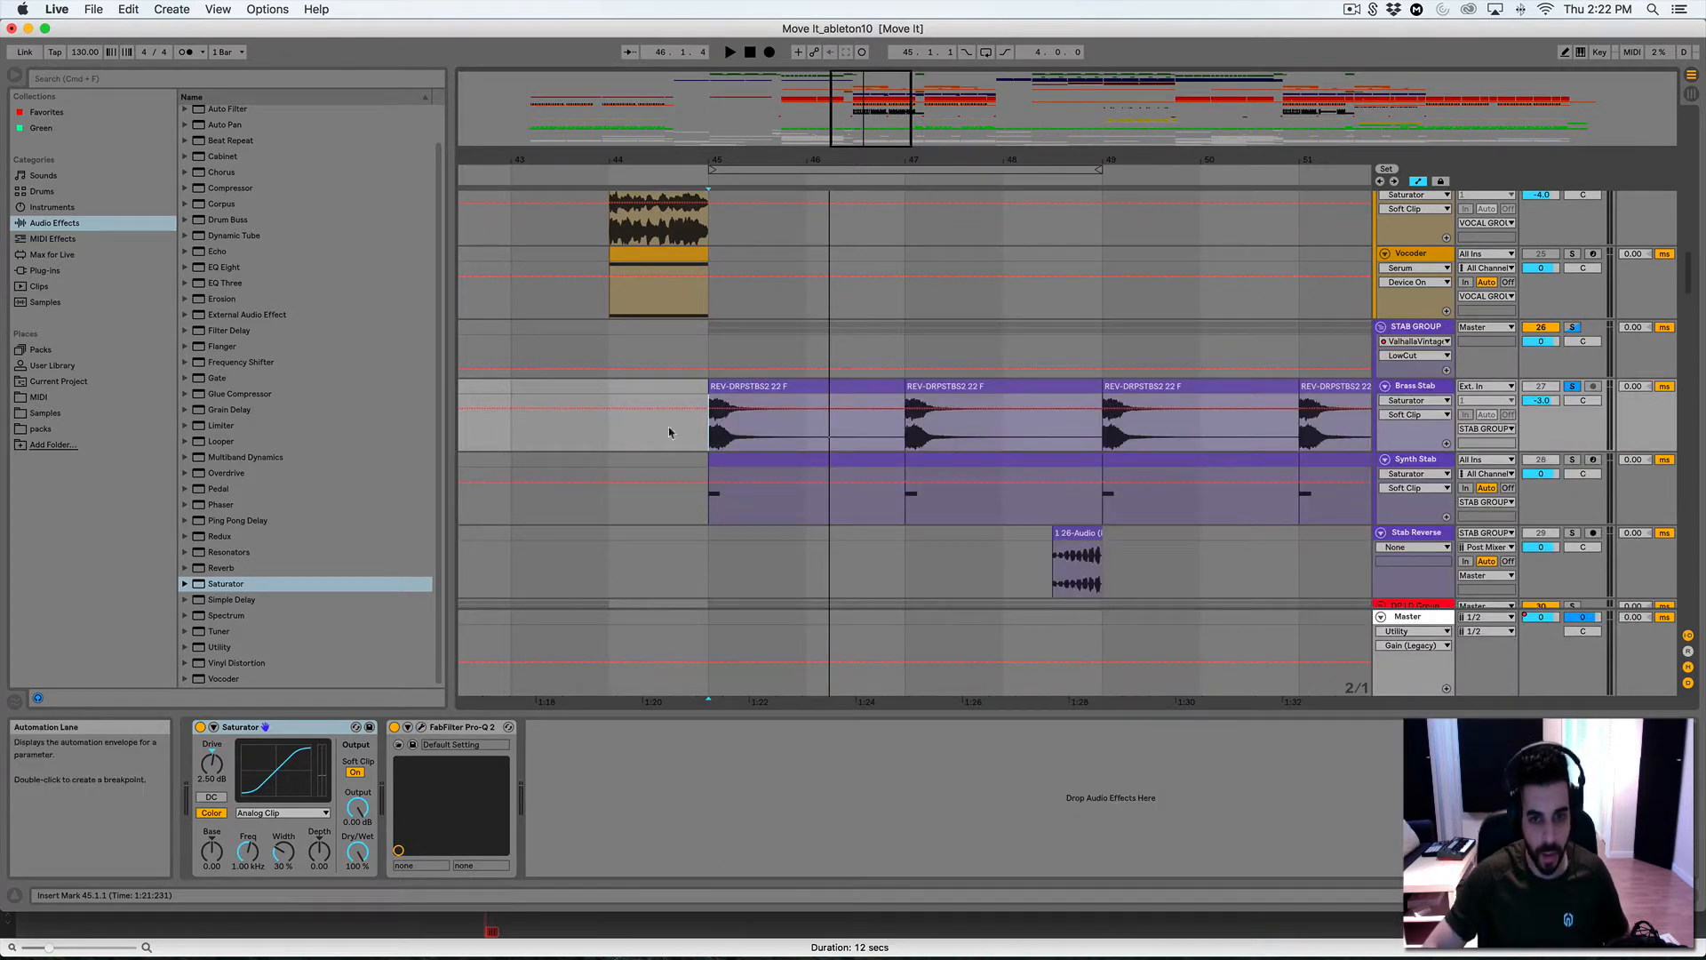
{"action": "key", "text": "space"}
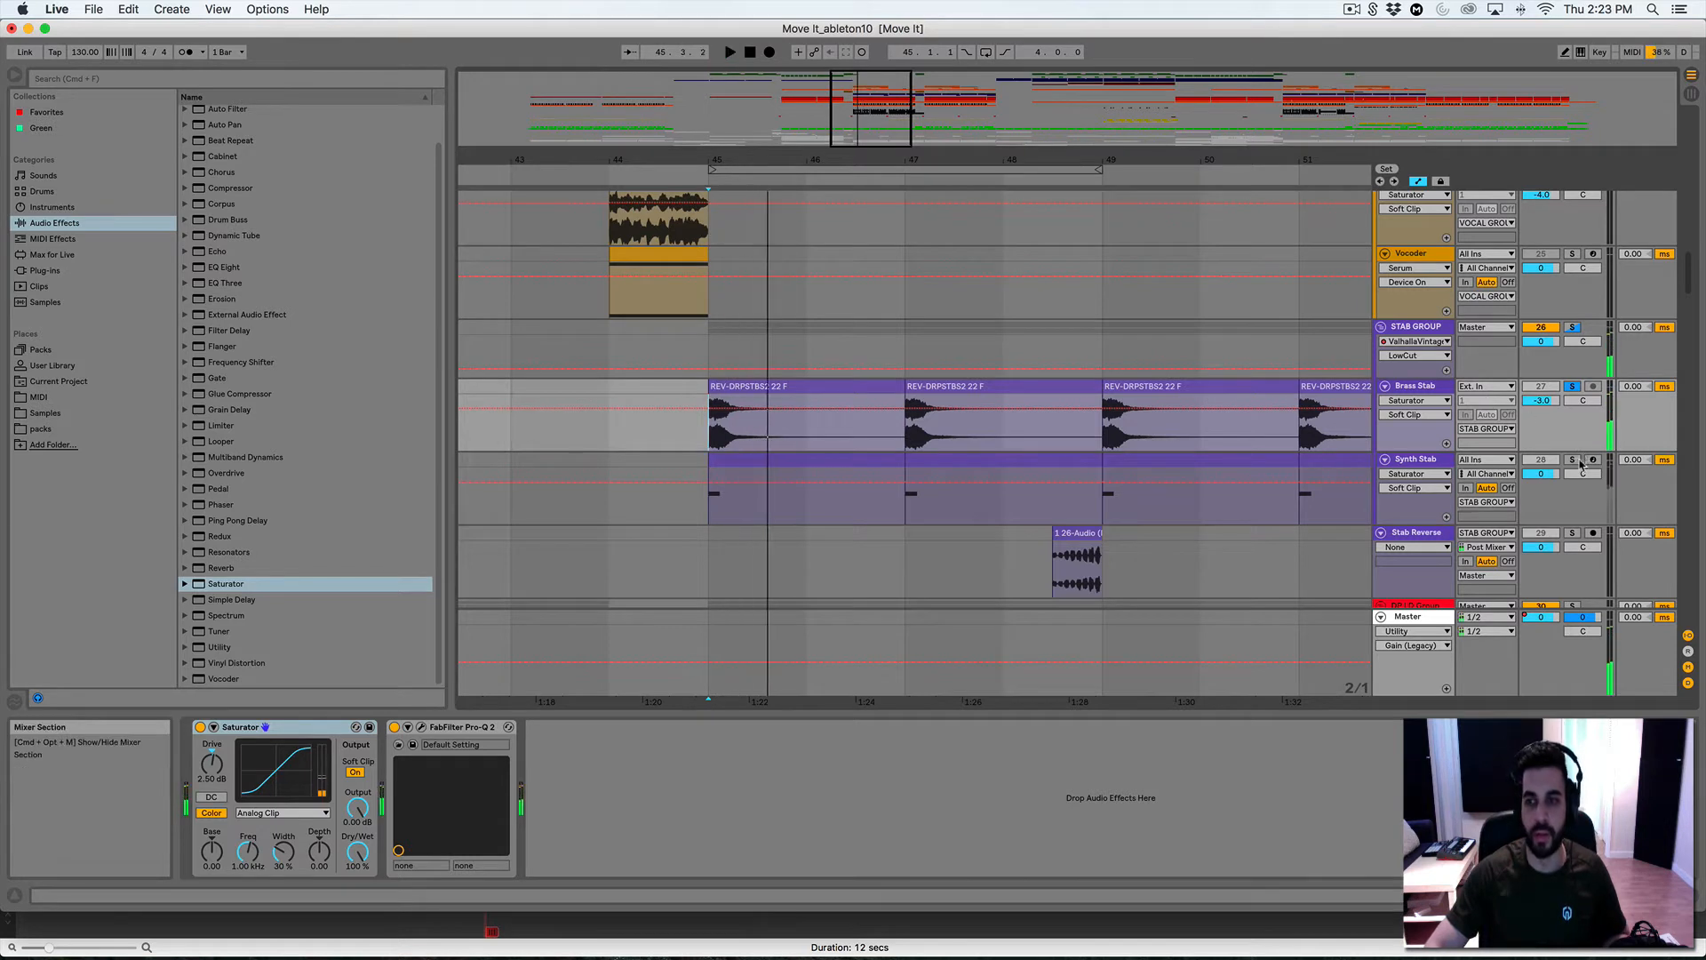
Solo the Synth Stab track, place the insert marker at bar 45 and open its OTT plug-in
{"action": "left_click", "coordinate": [1571, 460]}
{"action": "left_click", "coordinate": [702, 513]}
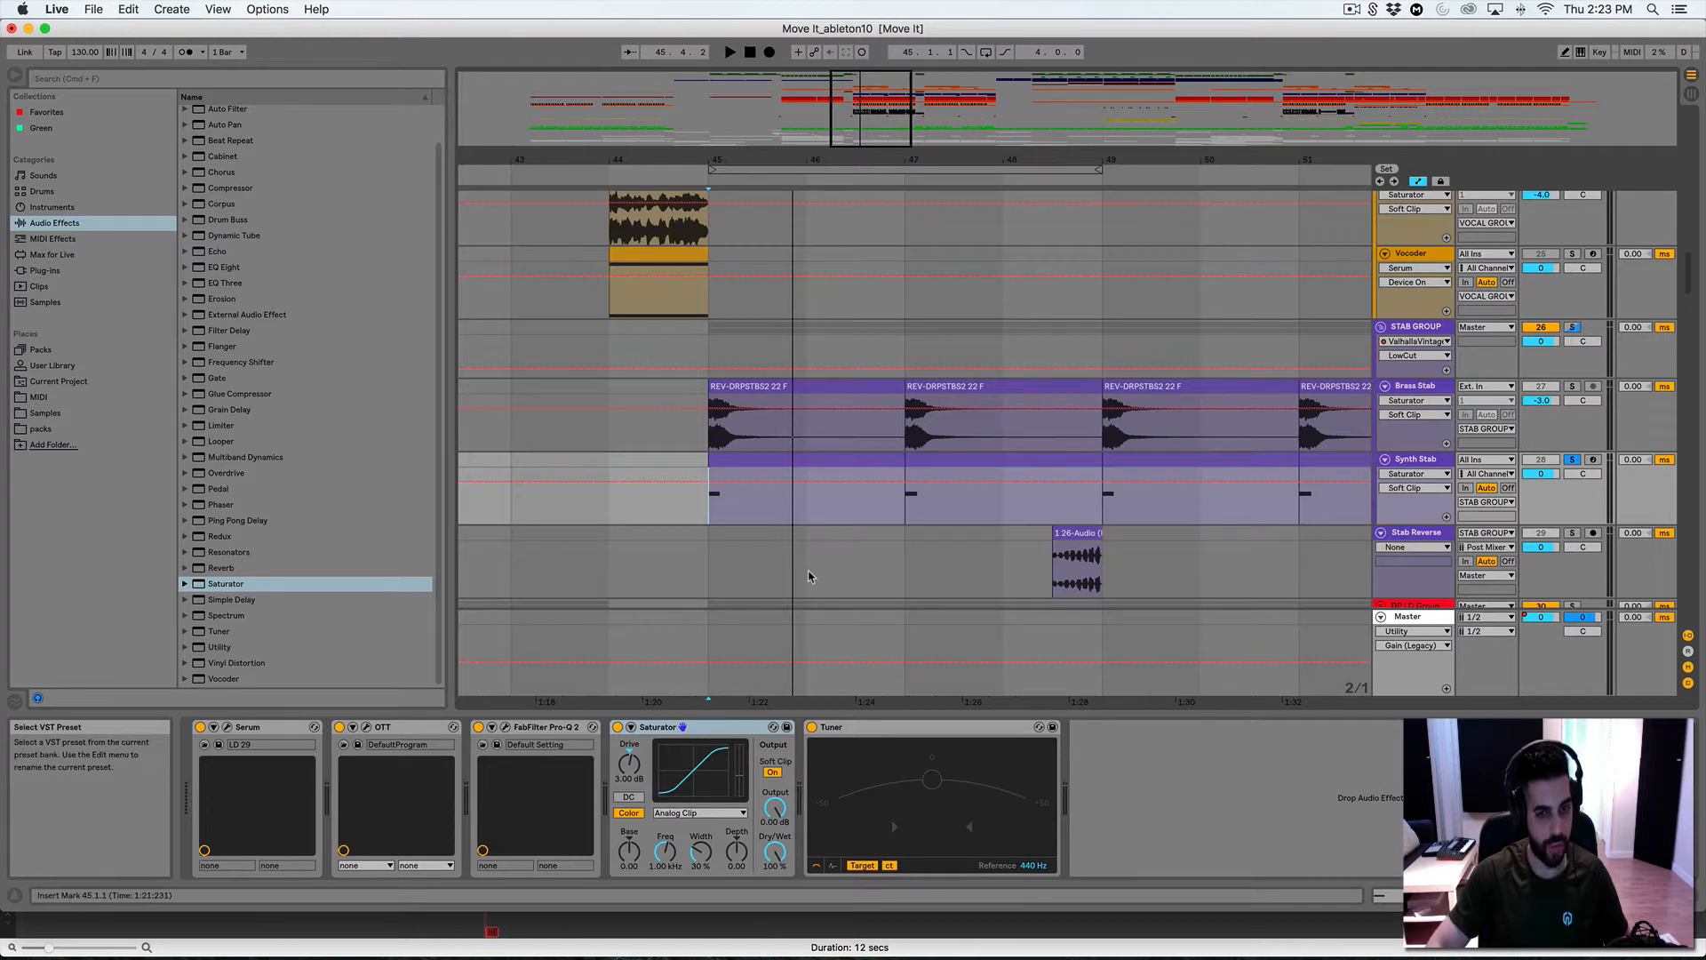
{"action": "left_click", "coordinate": [366, 727]}
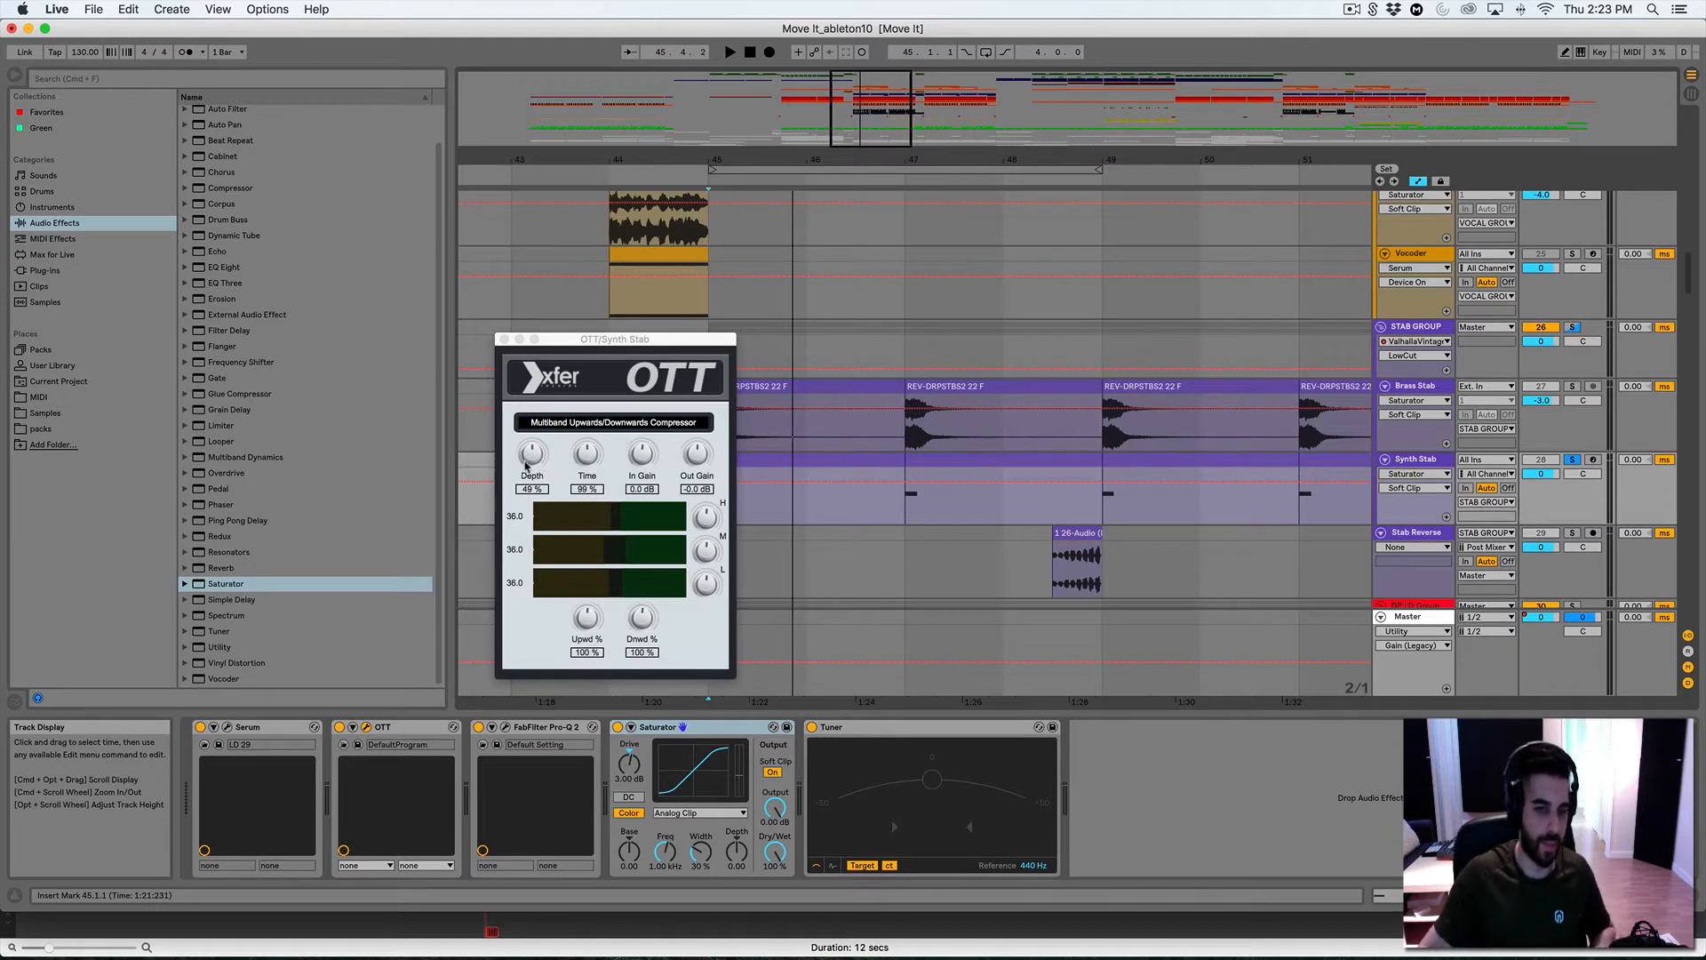
Insert the Multiband Dynamics OTT preset between Serum and the OTT plug-in on Synth Stab, with its Amount at 49 %
{"action": "scroll", "coordinate": [198, 303], "scroll_direction": "up", "scroll_amount": 2}
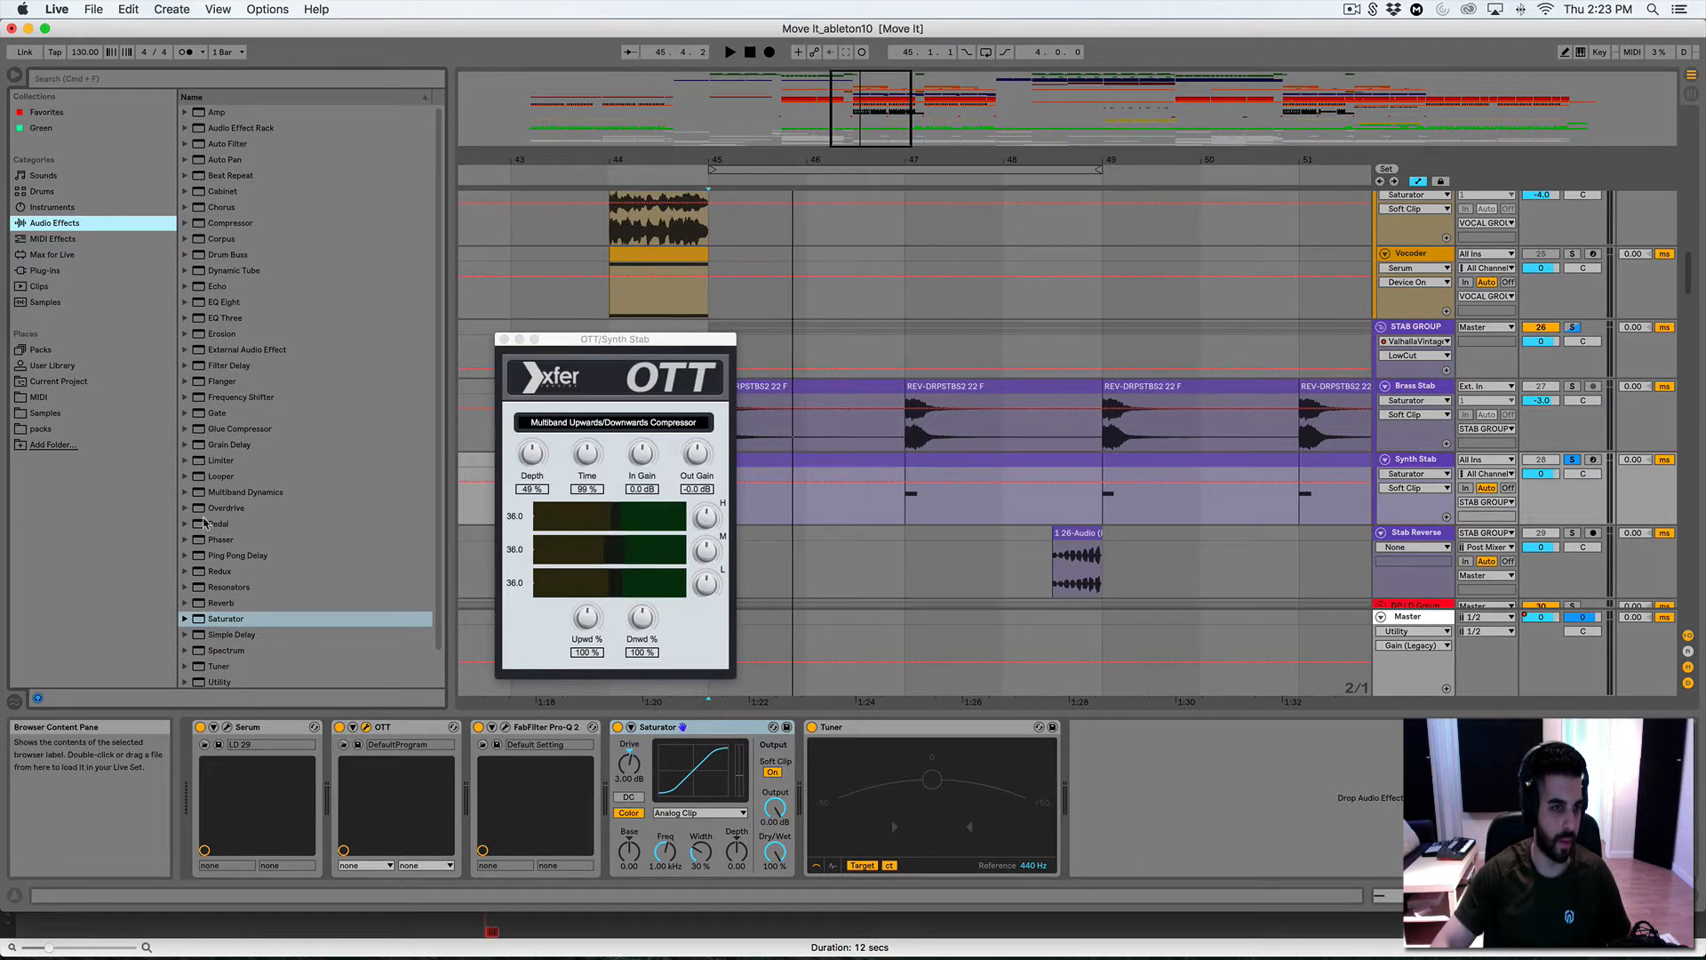
{"action": "left_click", "coordinate": [186, 492]}
{"action": "left_click_drag", "start_coordinate": [230, 606], "coordinate": [329, 769]}
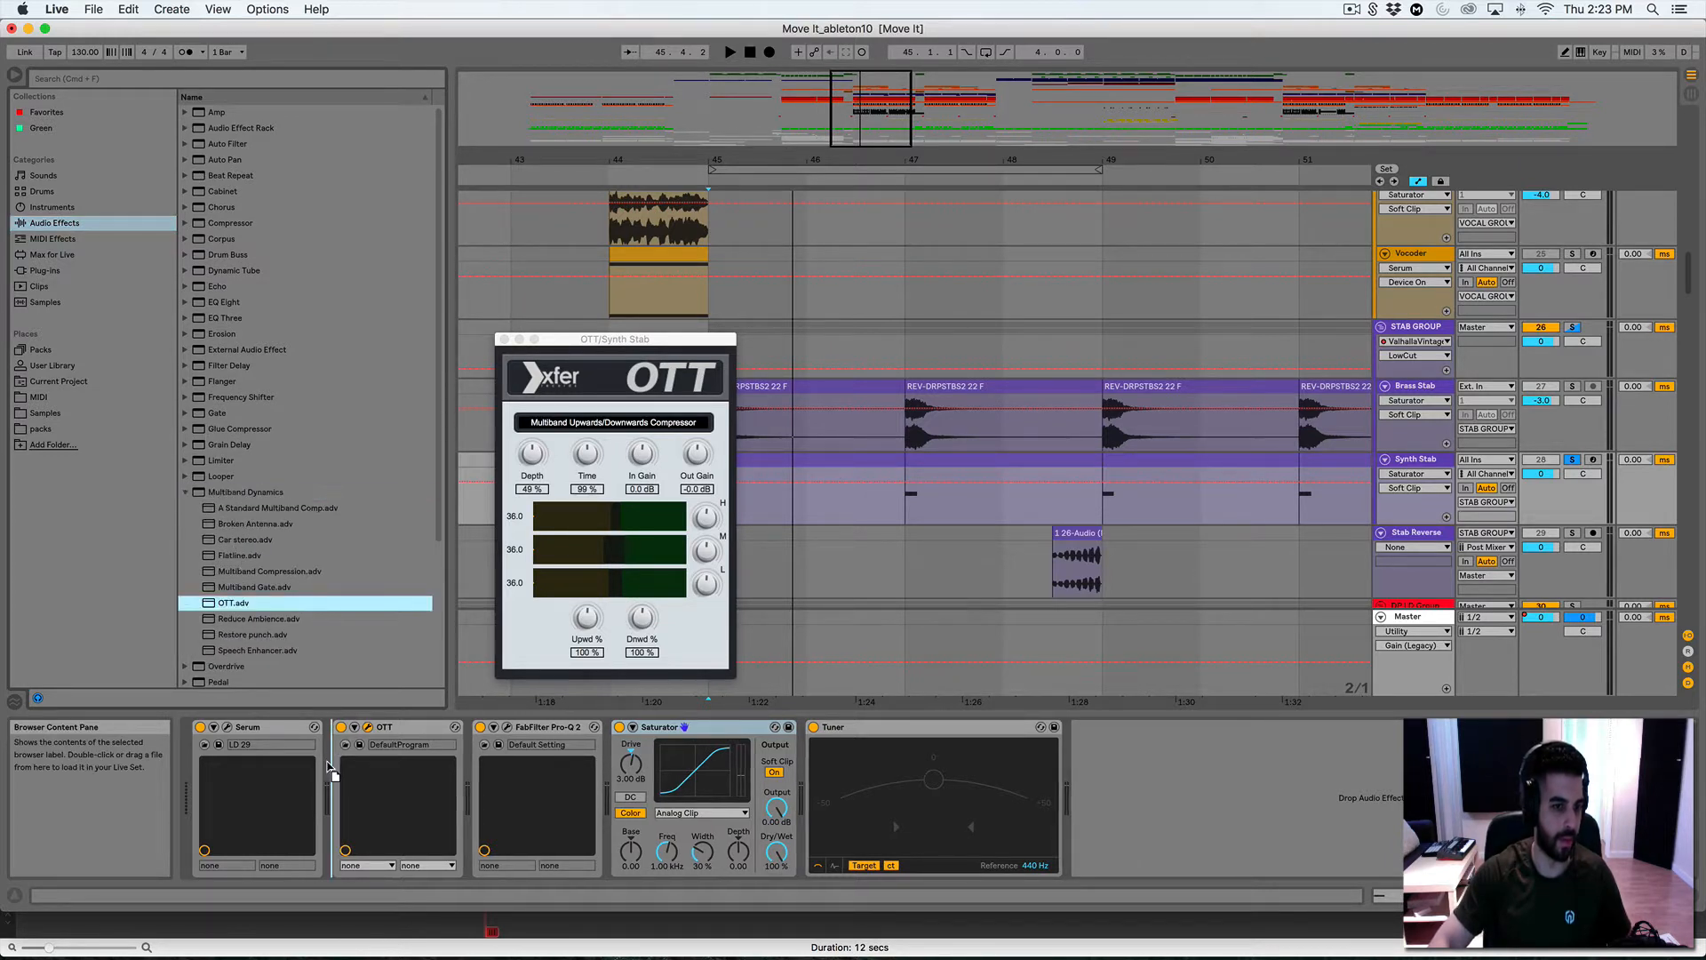
{"action": "left_click", "coordinate": [52, 269]}
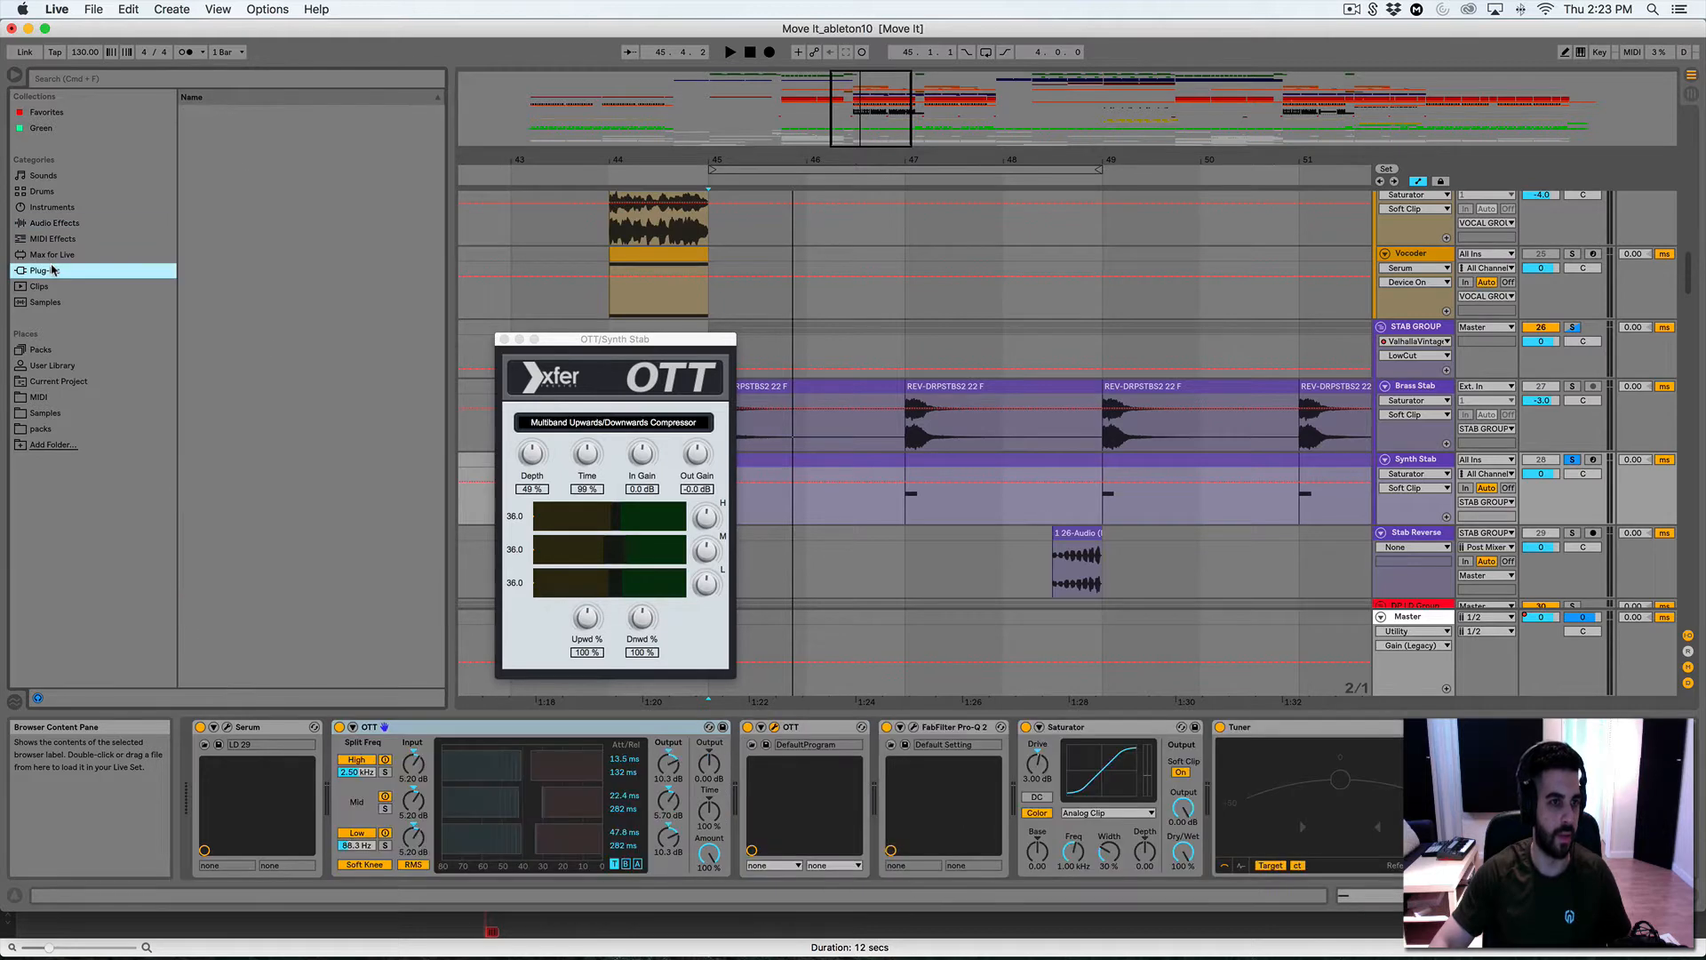
{"action": "left_click", "coordinate": [40, 223]}
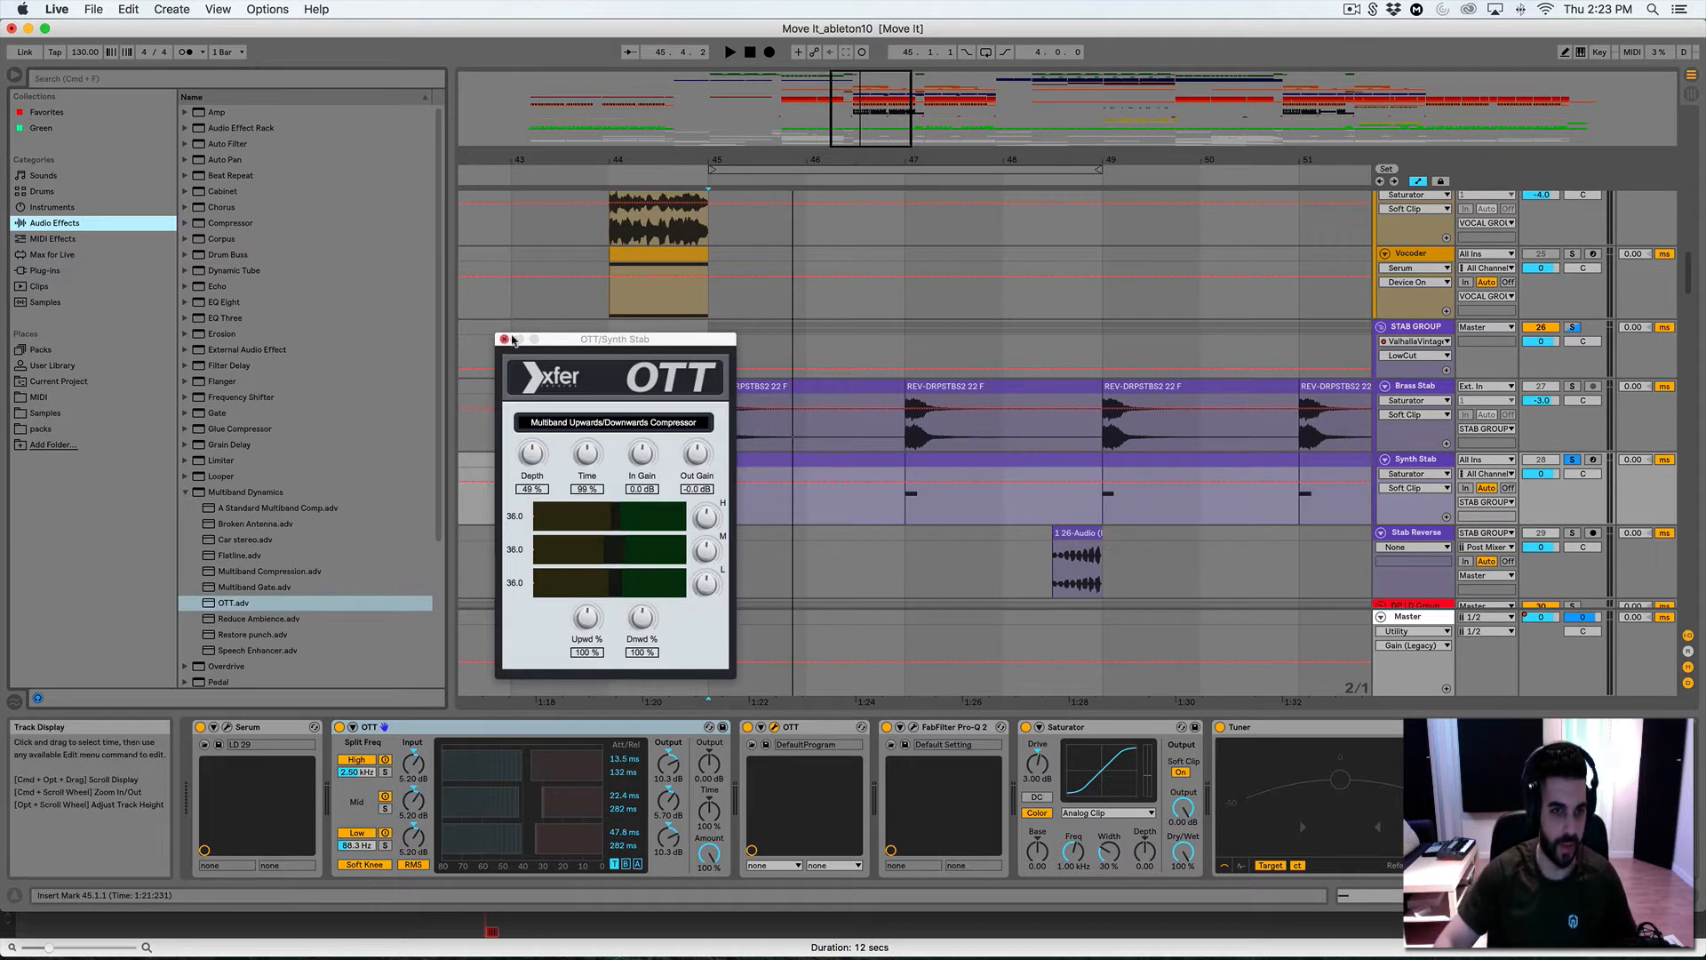
{"action": "left_click_drag", "start_coordinate": [708, 853], "coordinate": [708, 889]}
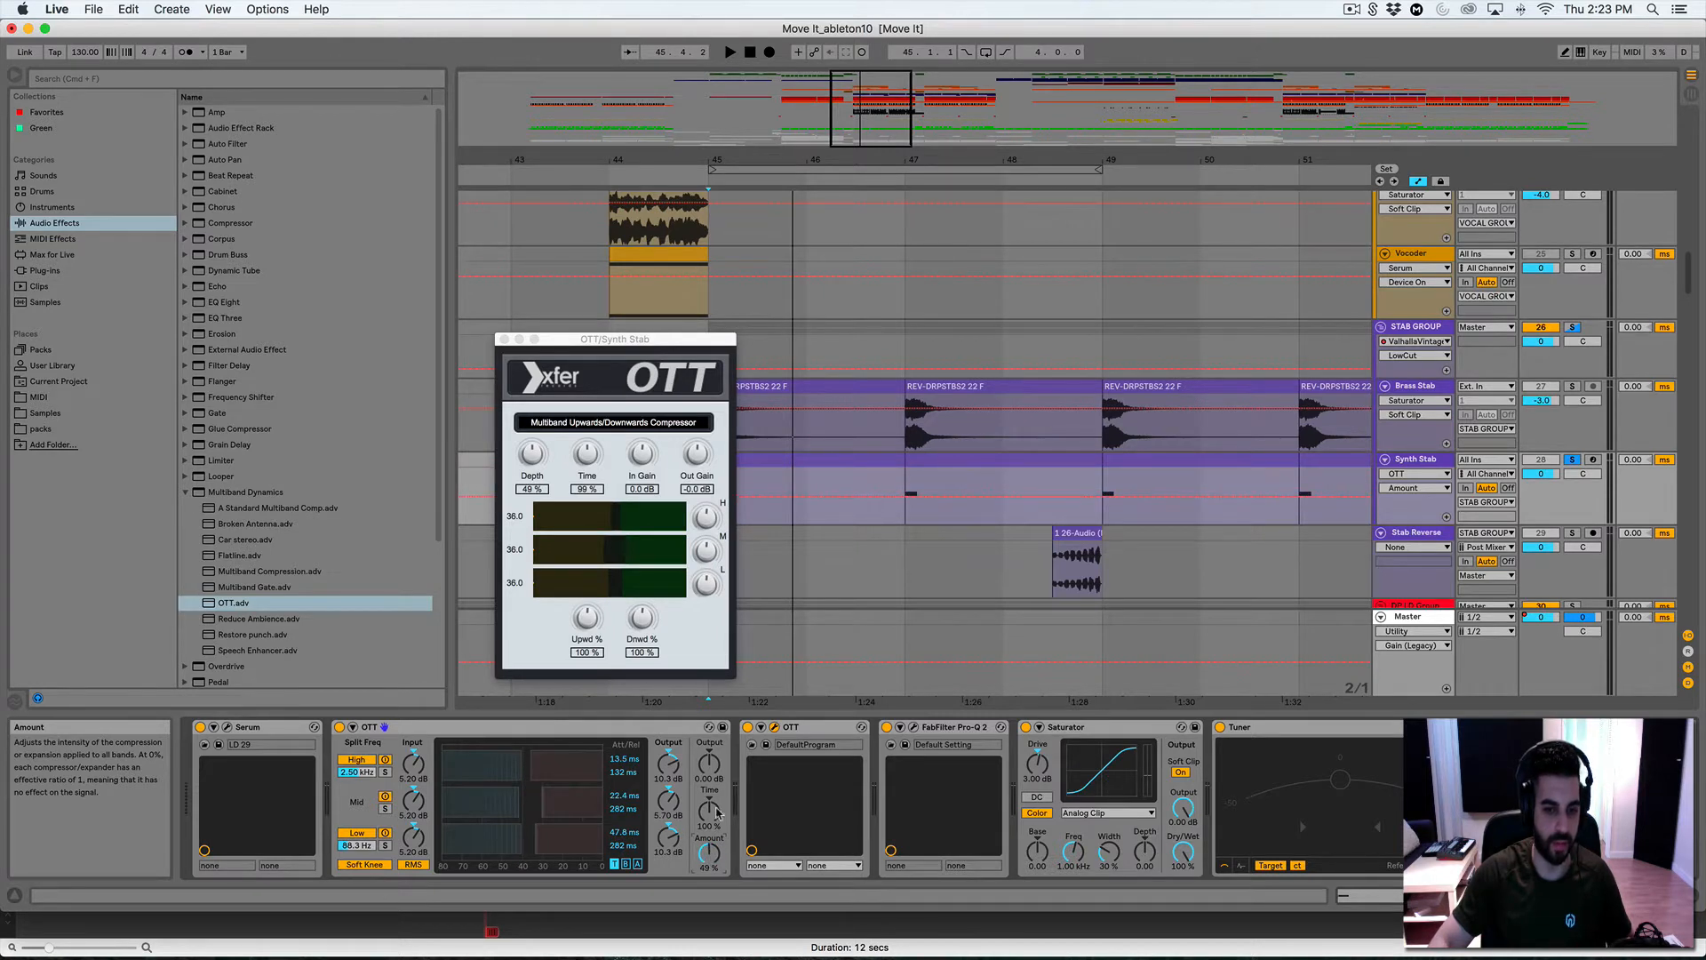
Compare the Multiband Dynamics OTT with the OTT plug-in during playback and delete the Multiband Dynamics device
{"action": "key", "text": "space"}
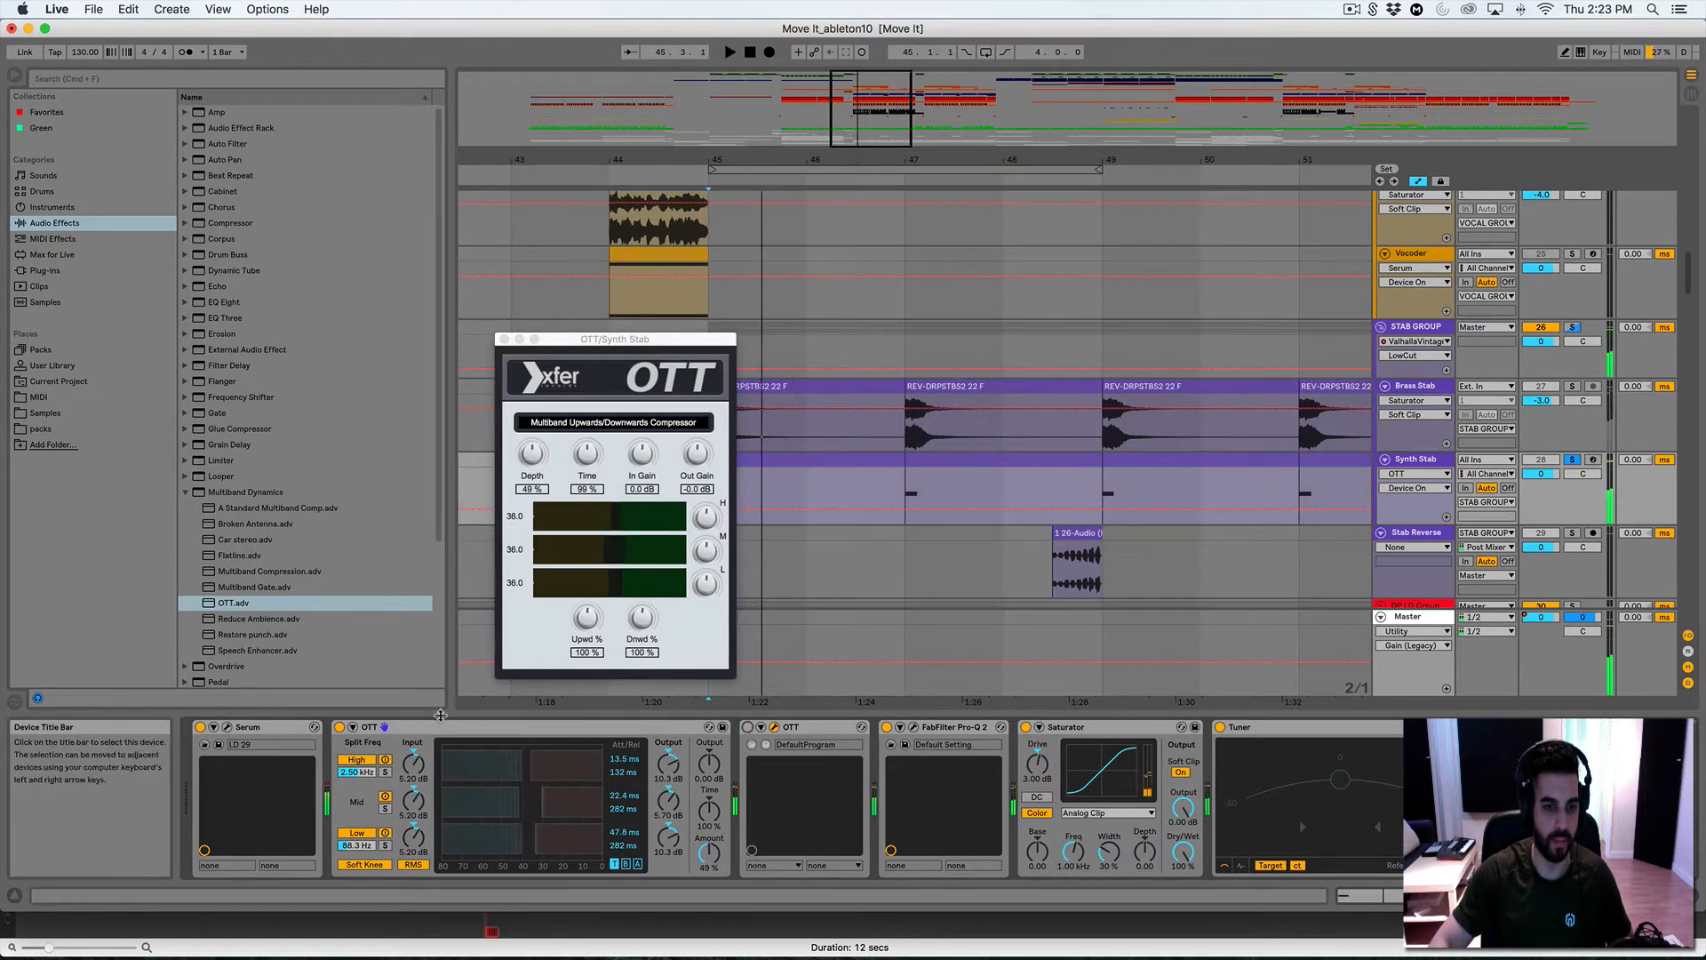
{"action": "left_click", "coordinate": [339, 726]}
{"action": "key", "text": "space"}
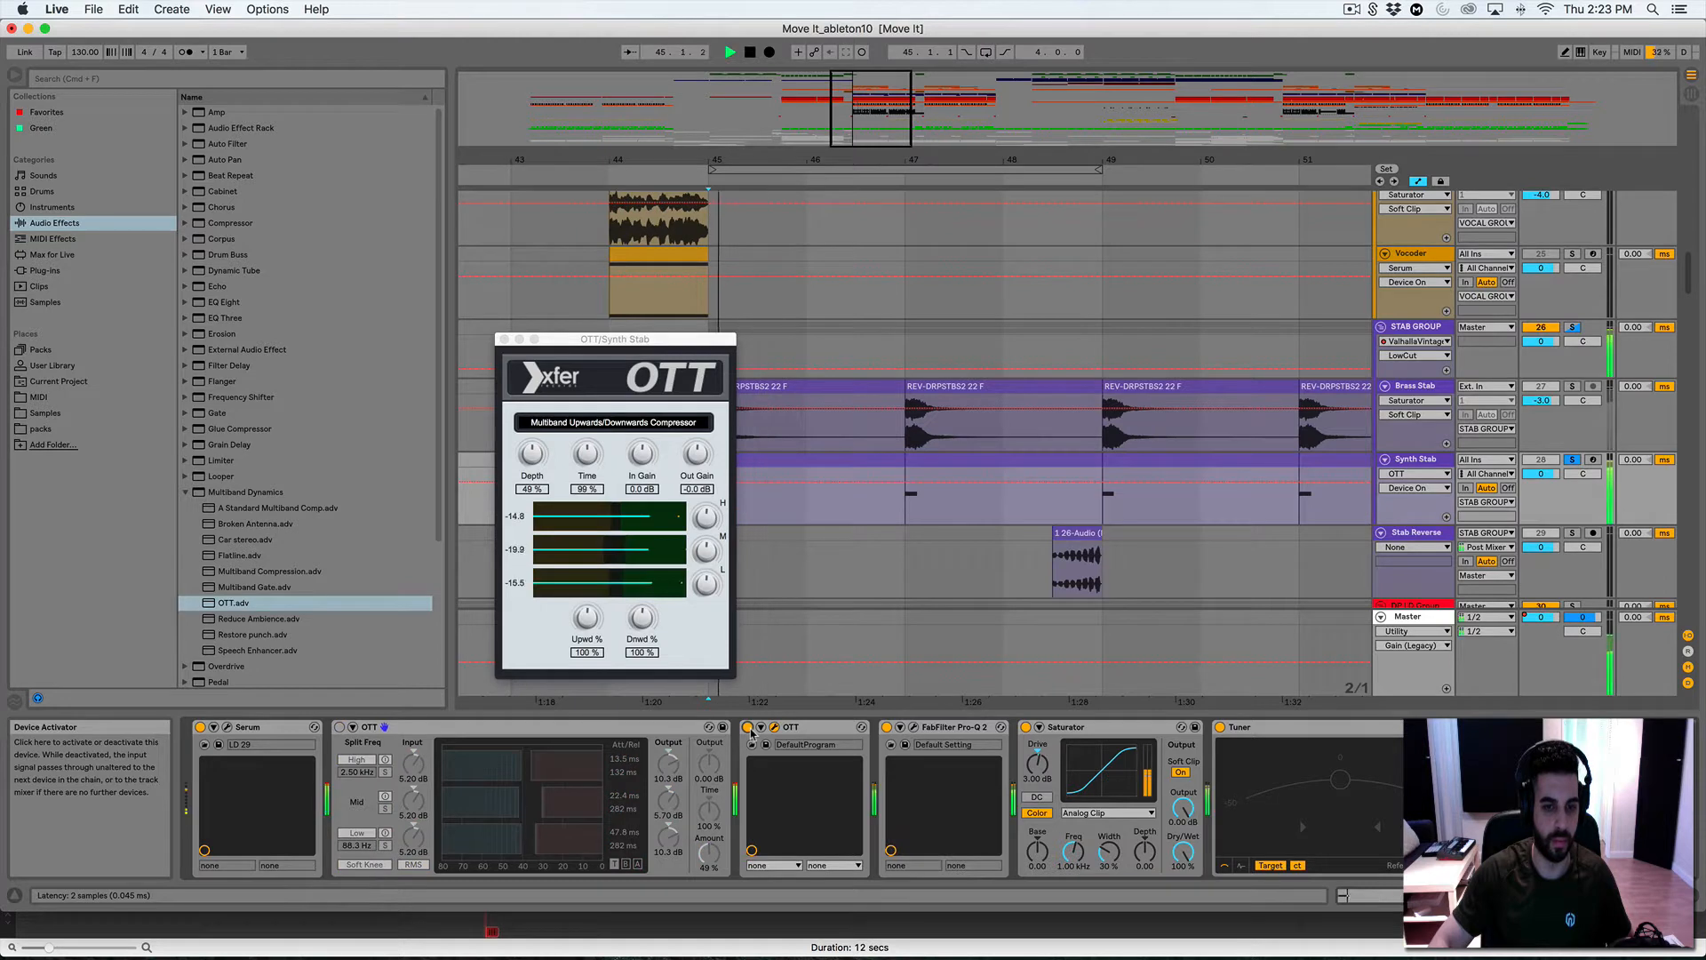
{"action": "key", "text": "space"}
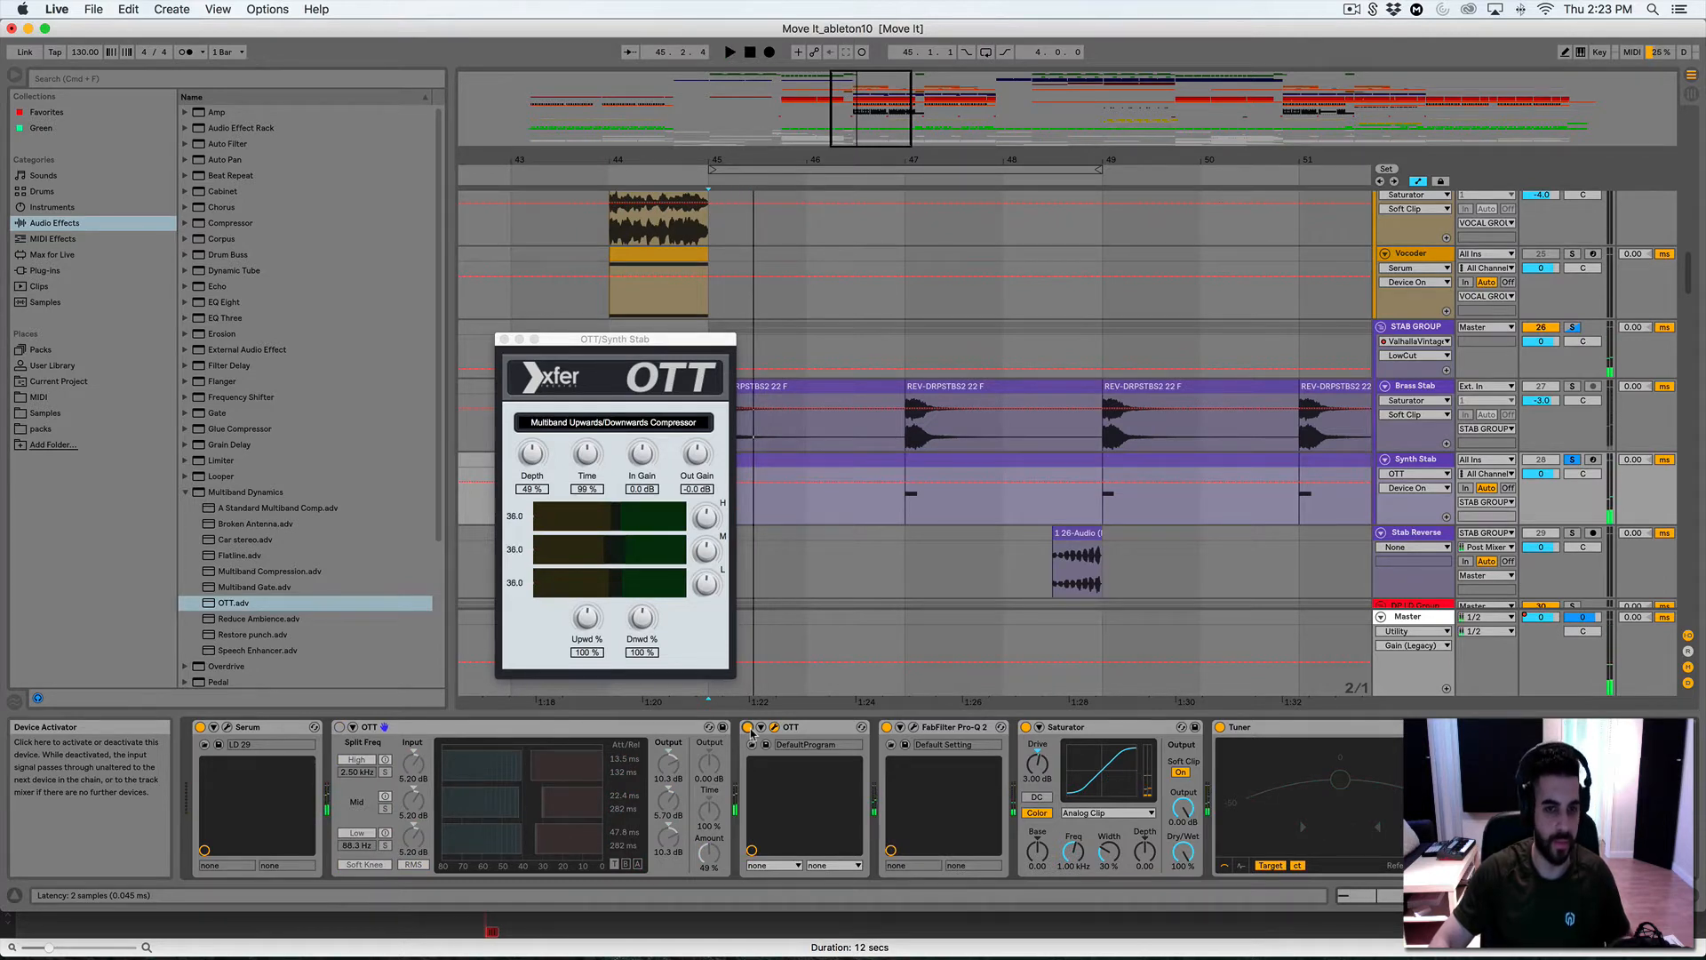
{"action": "left_click", "coordinate": [593, 732]}
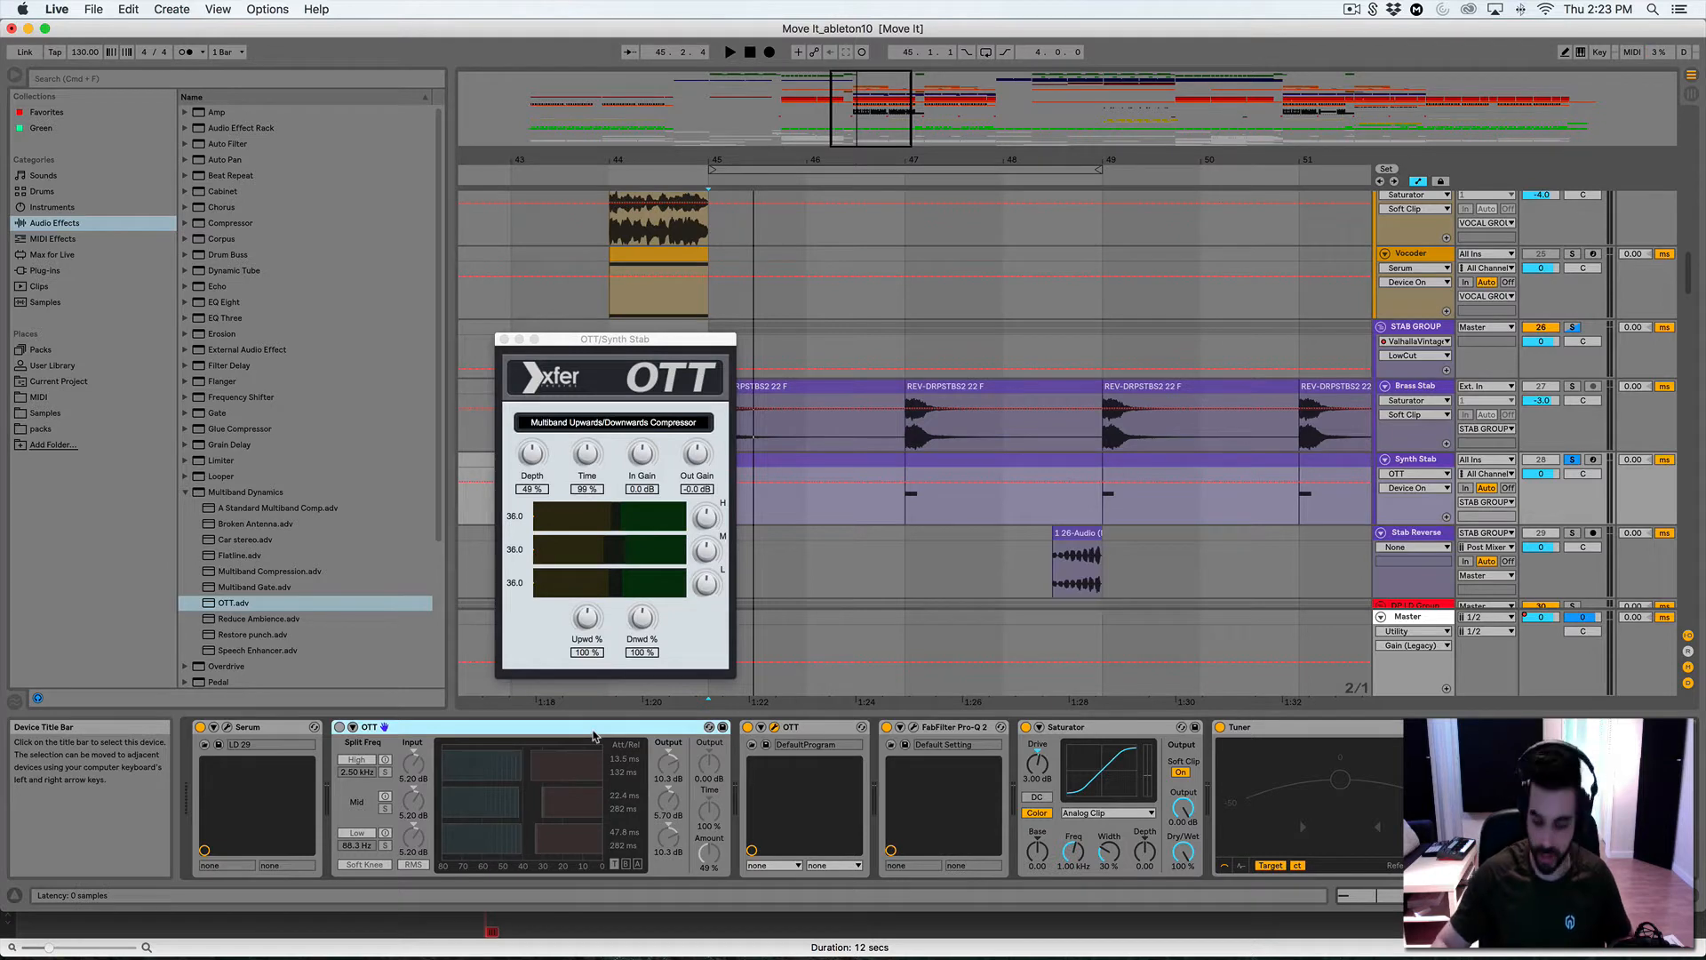
{"action": "key", "text": "Delete"}
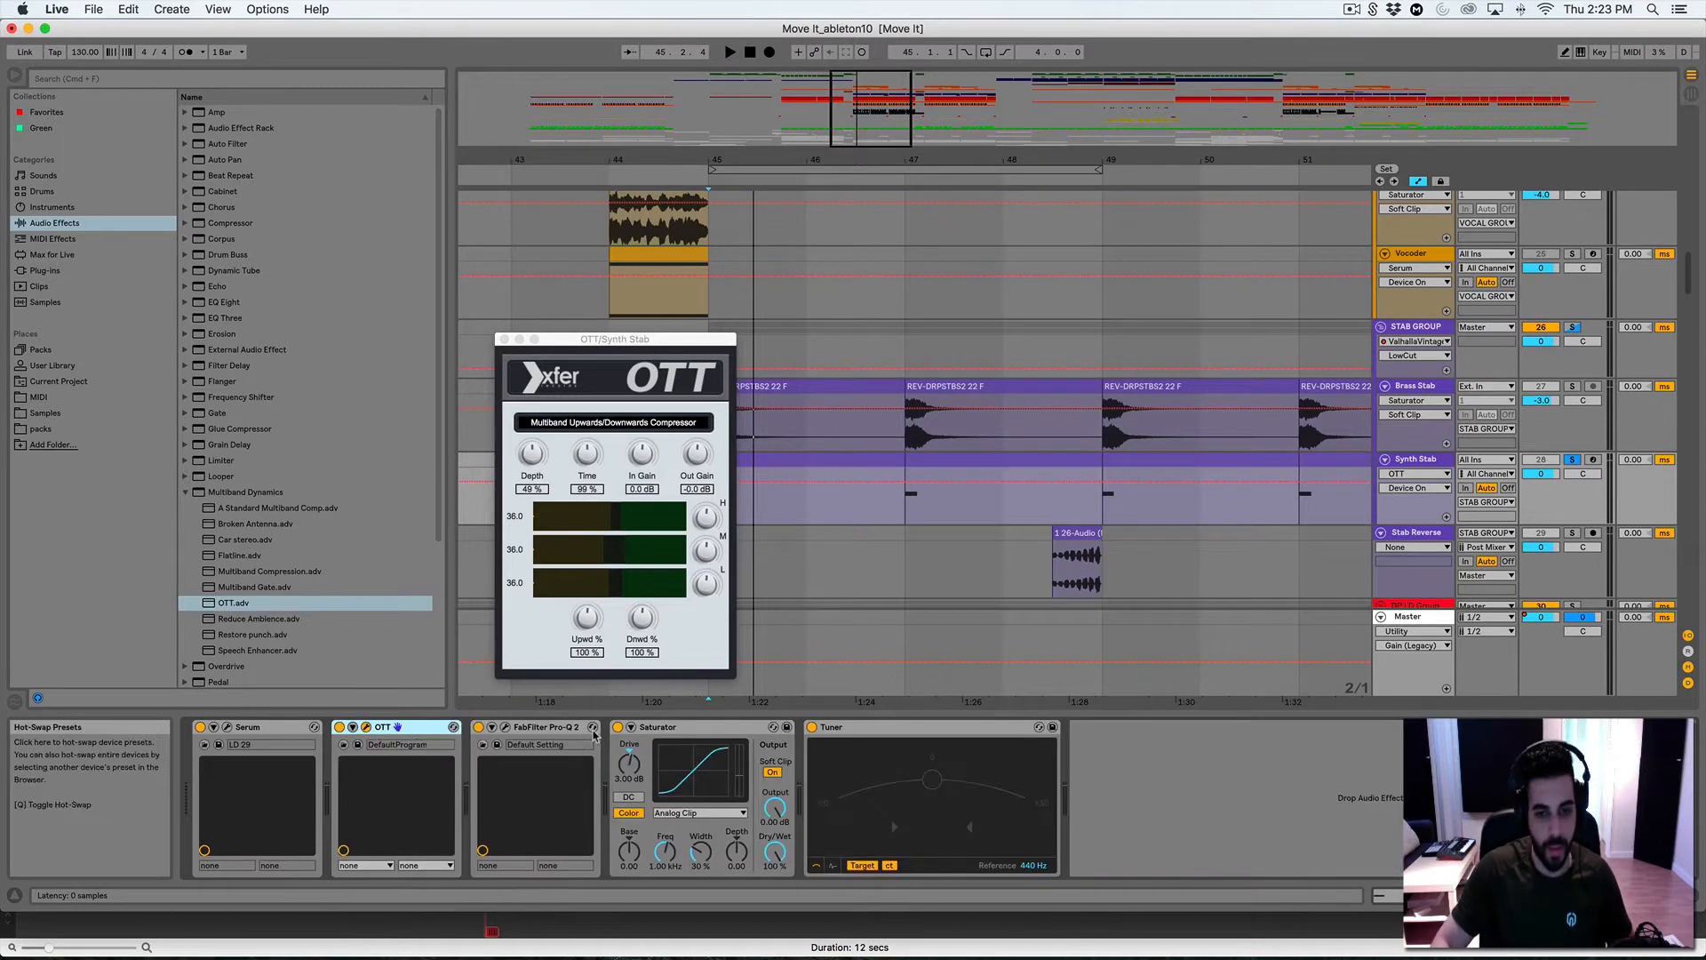
Examine the FabFilter Pro-Q 2 curve on Synth Stab, close both plug-in windows and replay the stab
{"action": "left_click", "coordinate": [506, 727]}
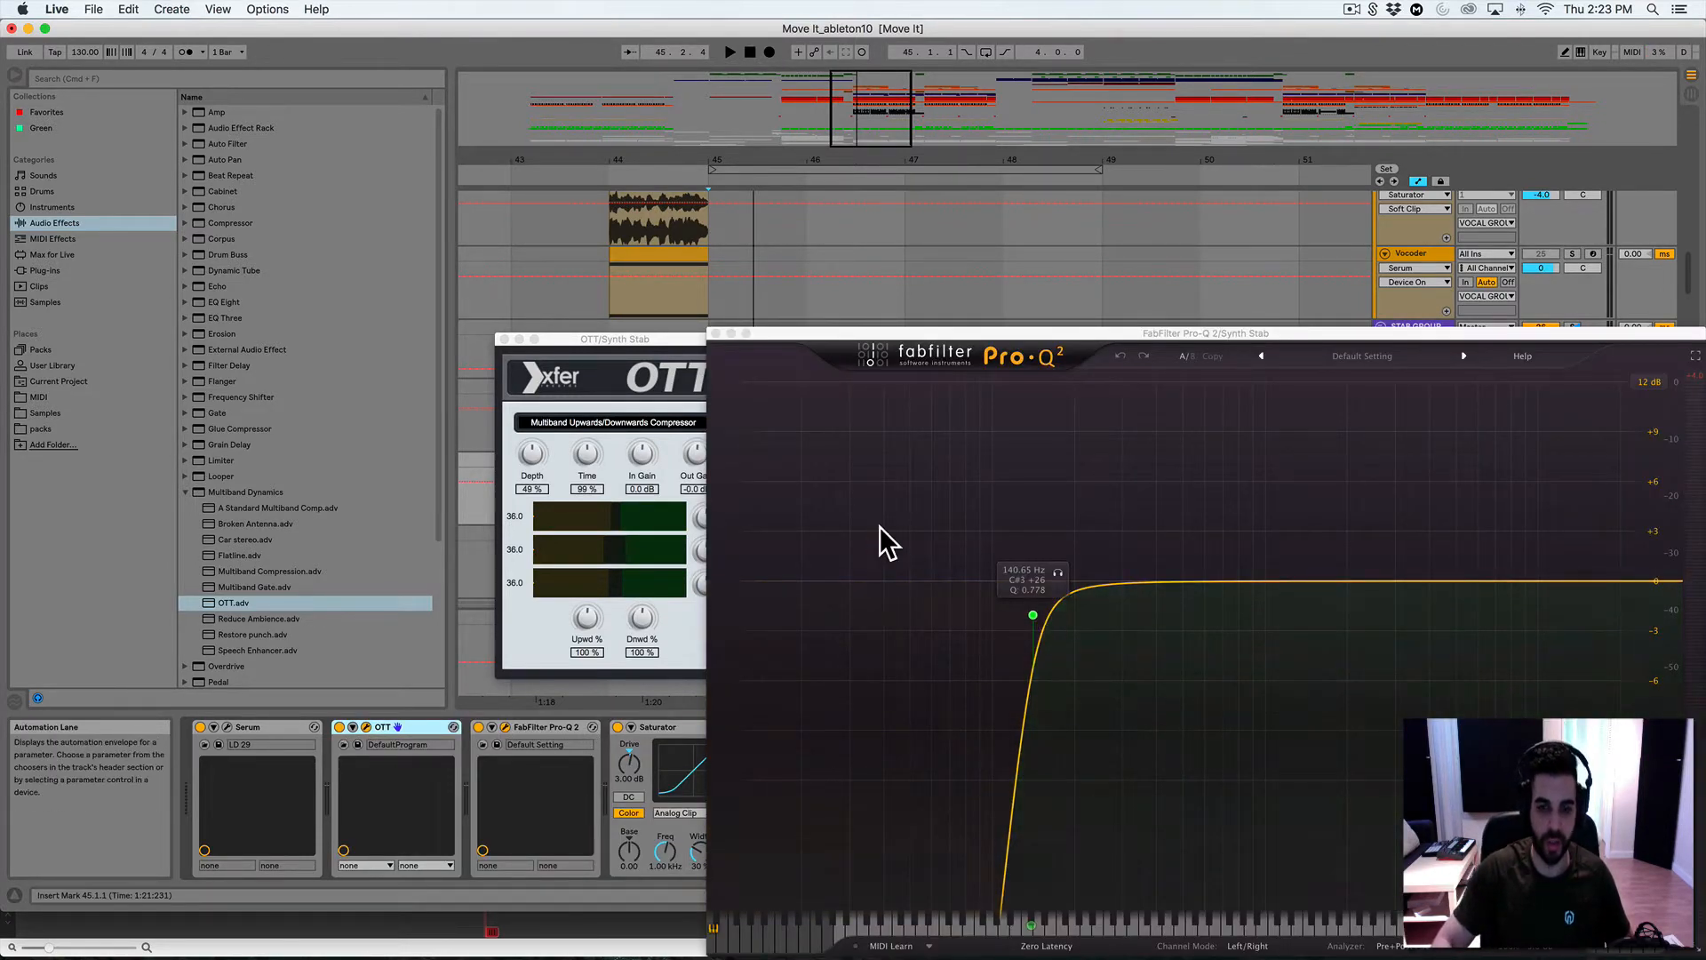
{"action": "left_click", "coordinate": [716, 334]}
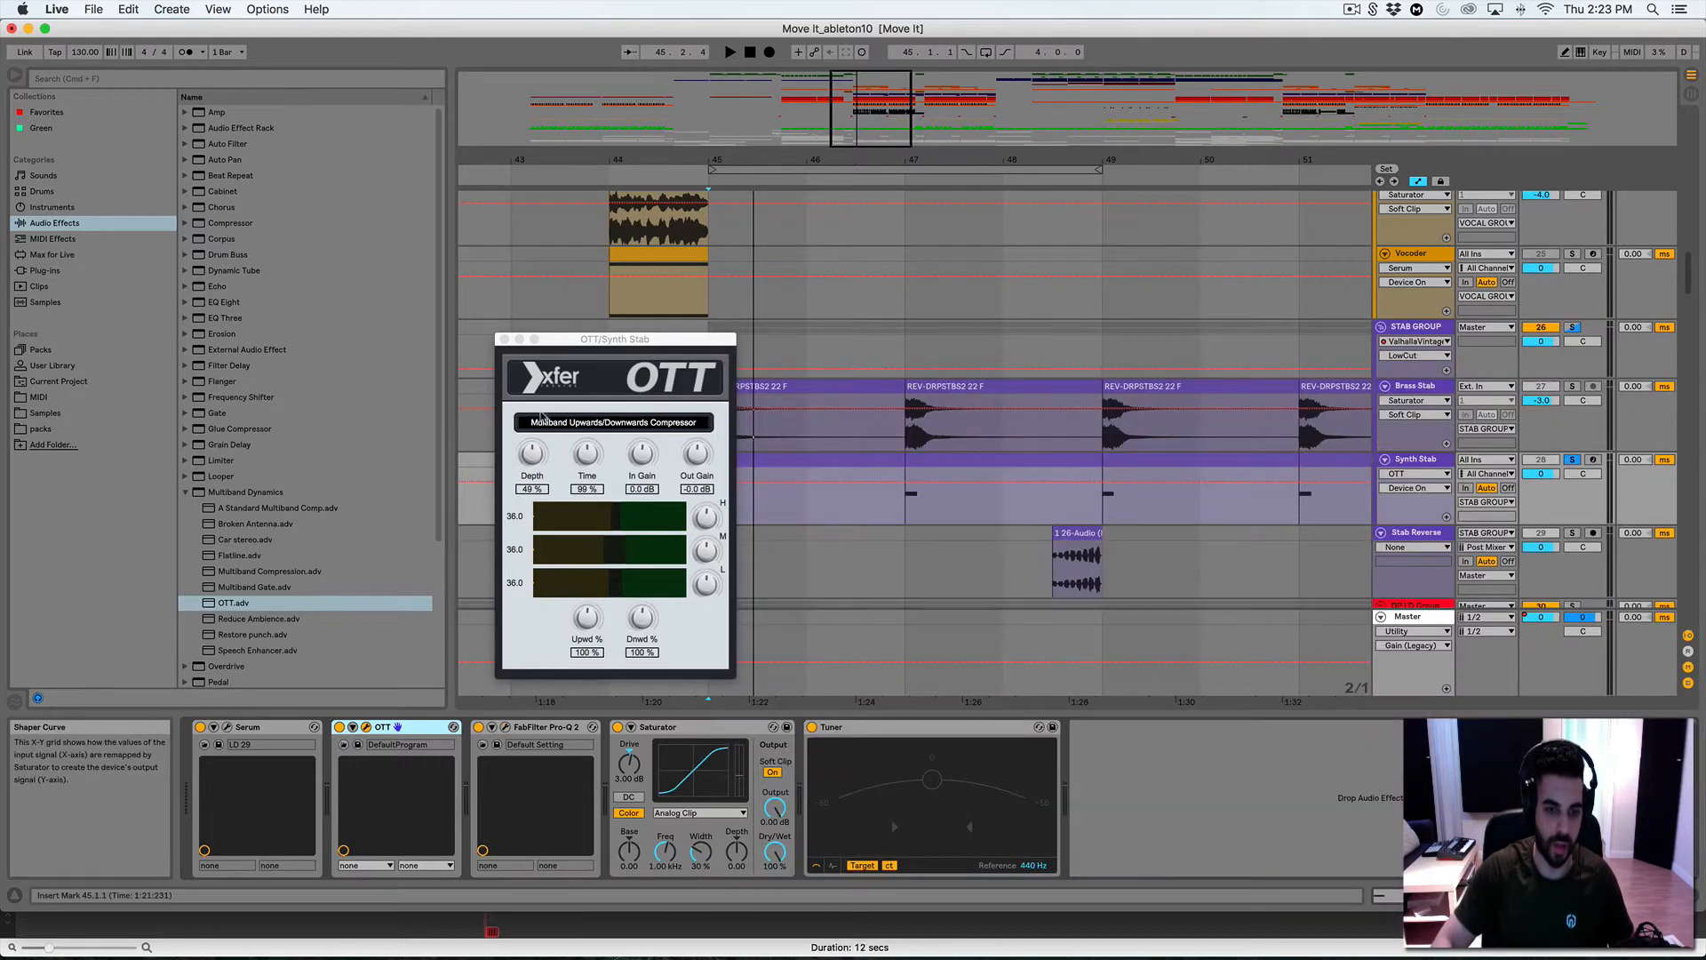
{"action": "left_click", "coordinate": [504, 338]}
{"action": "key", "text": "space"}
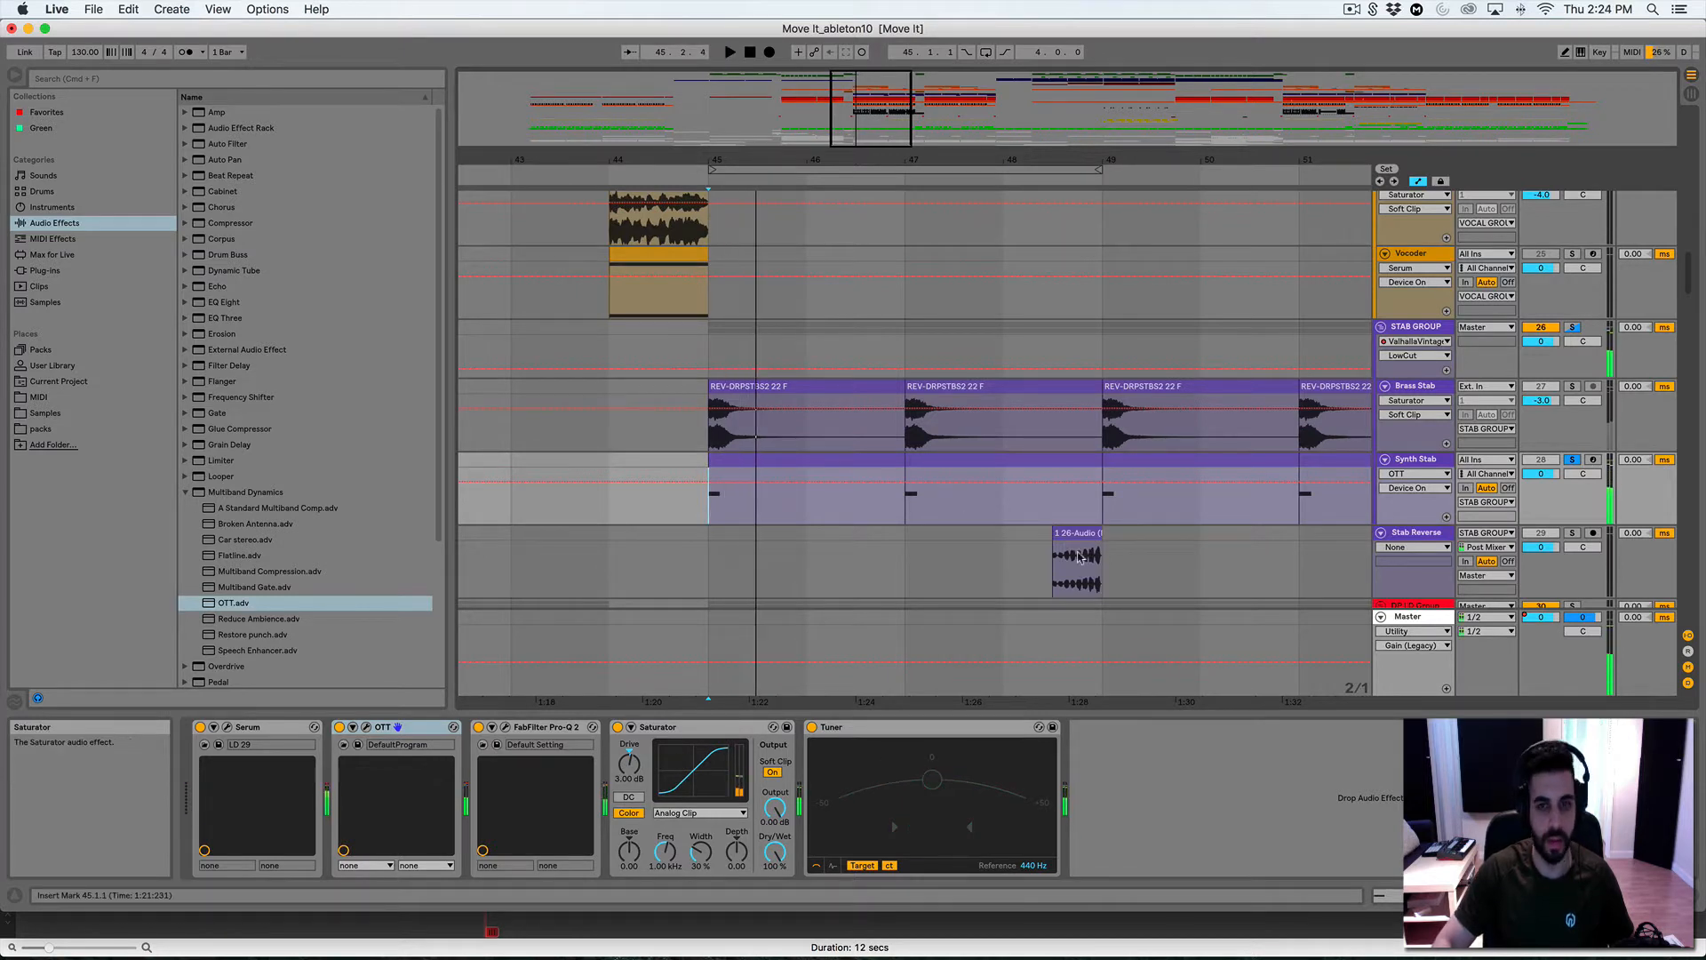
Set the arrangement grid to 1/4 and play the Stab Reverse clip before bar 49 in solo
{"action": "scroll", "coordinate": [1068, 526], "scroll_direction": "down", "scroll_amount": 1}
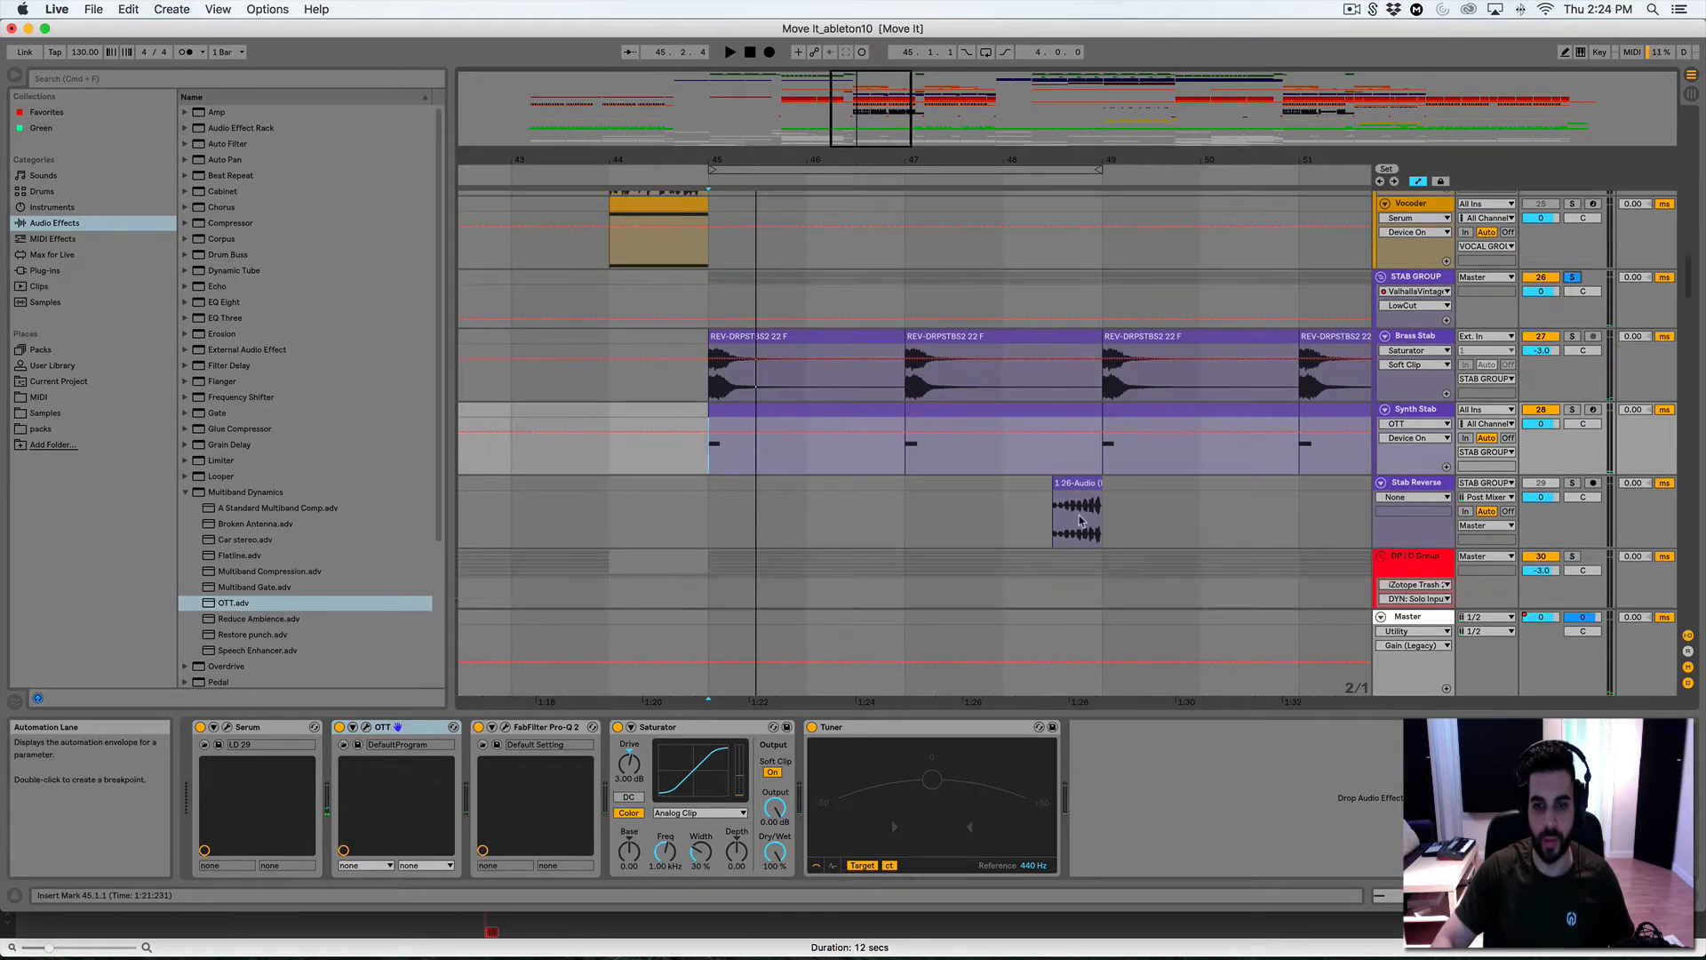
{"action": "left_click", "coordinate": [1068, 526]}
{"action": "right_click", "coordinate": [1102, 530]}
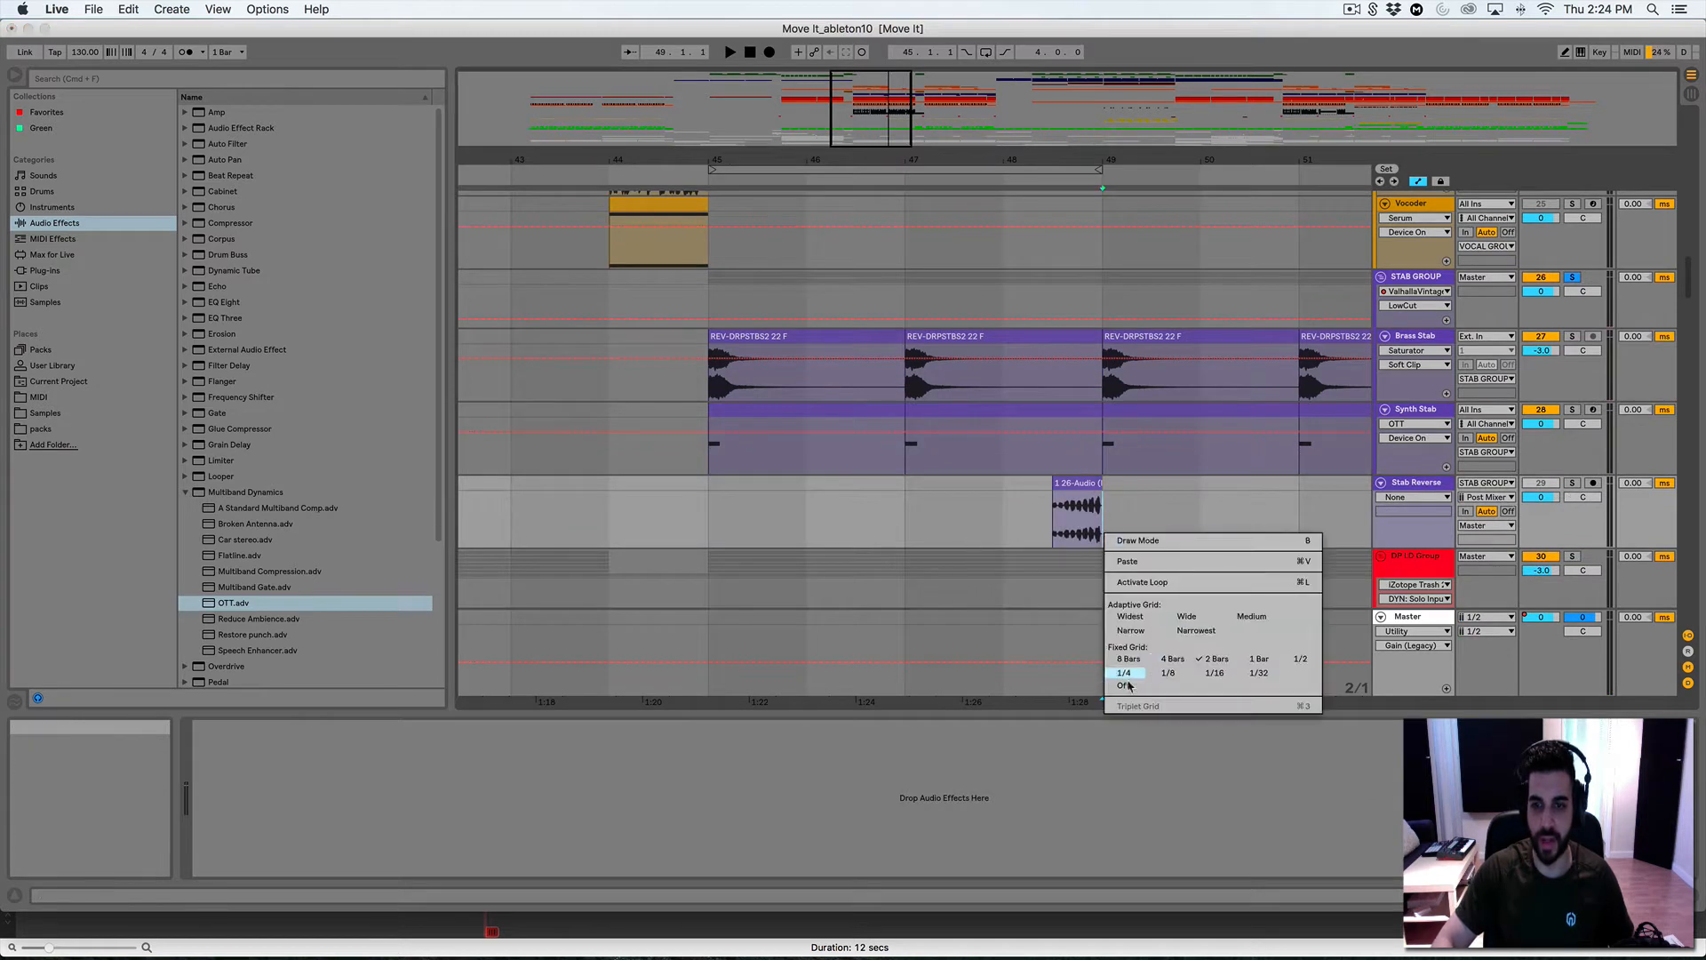
{"action": "left_click", "coordinate": [1126, 675]}
{"action": "left_click", "coordinate": [1048, 534]}
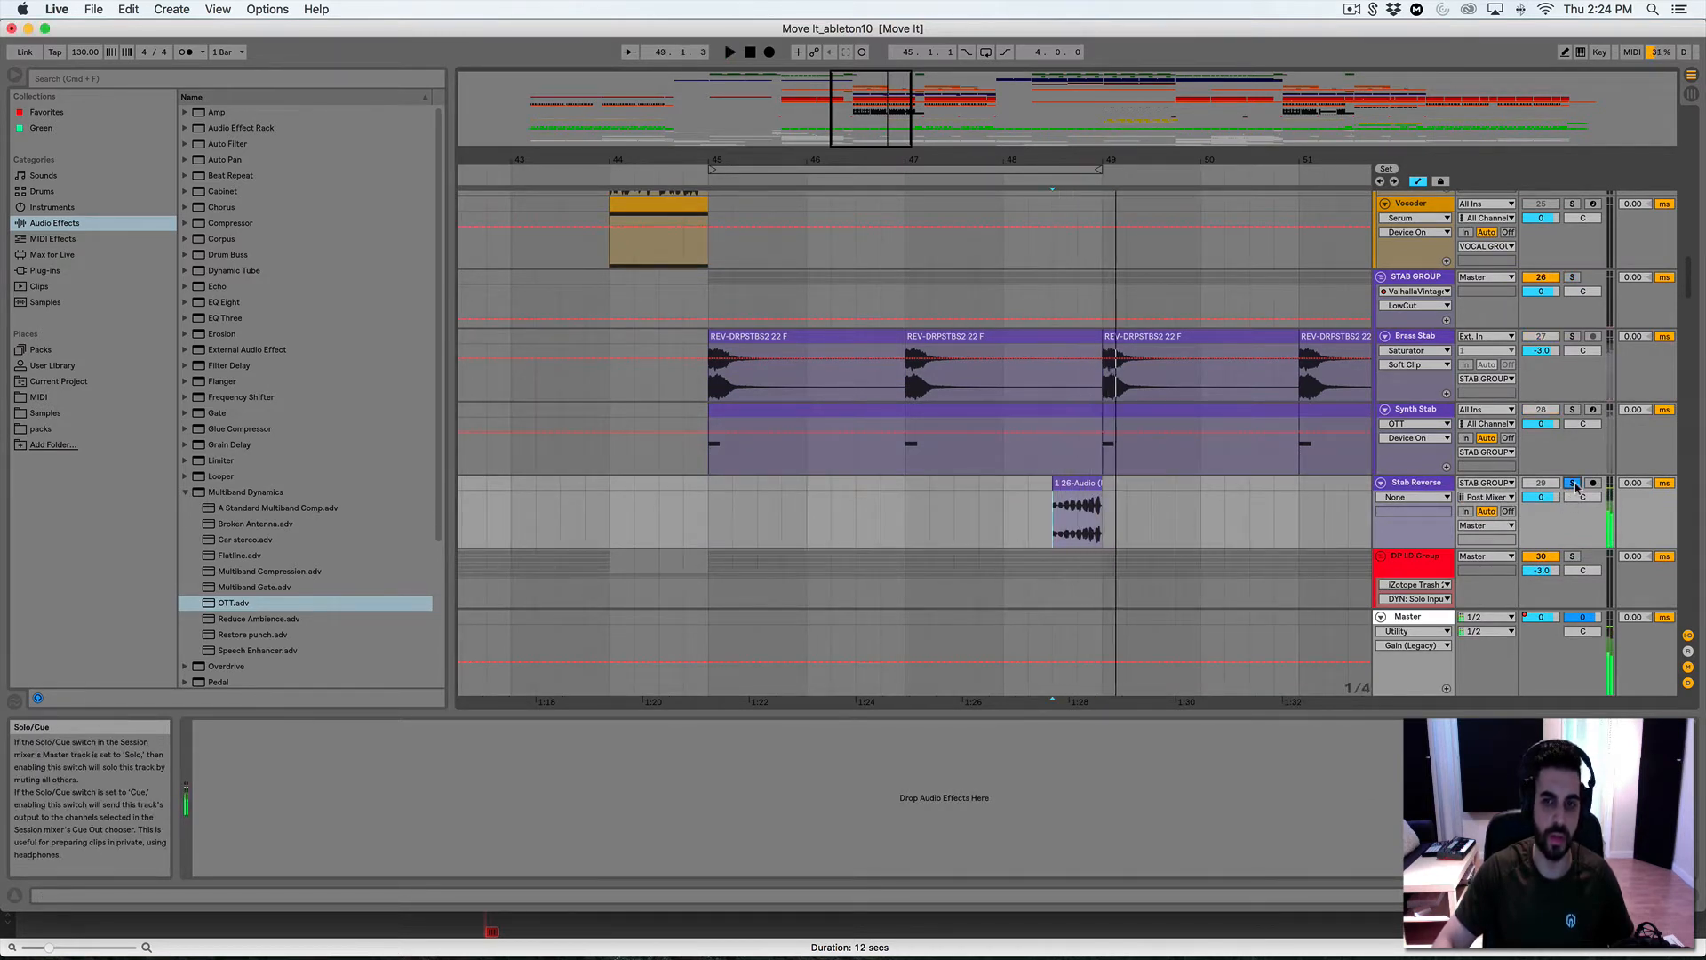
{"action": "key", "text": "space"}
Solo the Brass Stab track and play it from bar 47
{"action": "left_click", "coordinate": [908, 384]}
{"action": "left_click", "coordinate": [1570, 336]}
{"action": "key", "text": "space"}
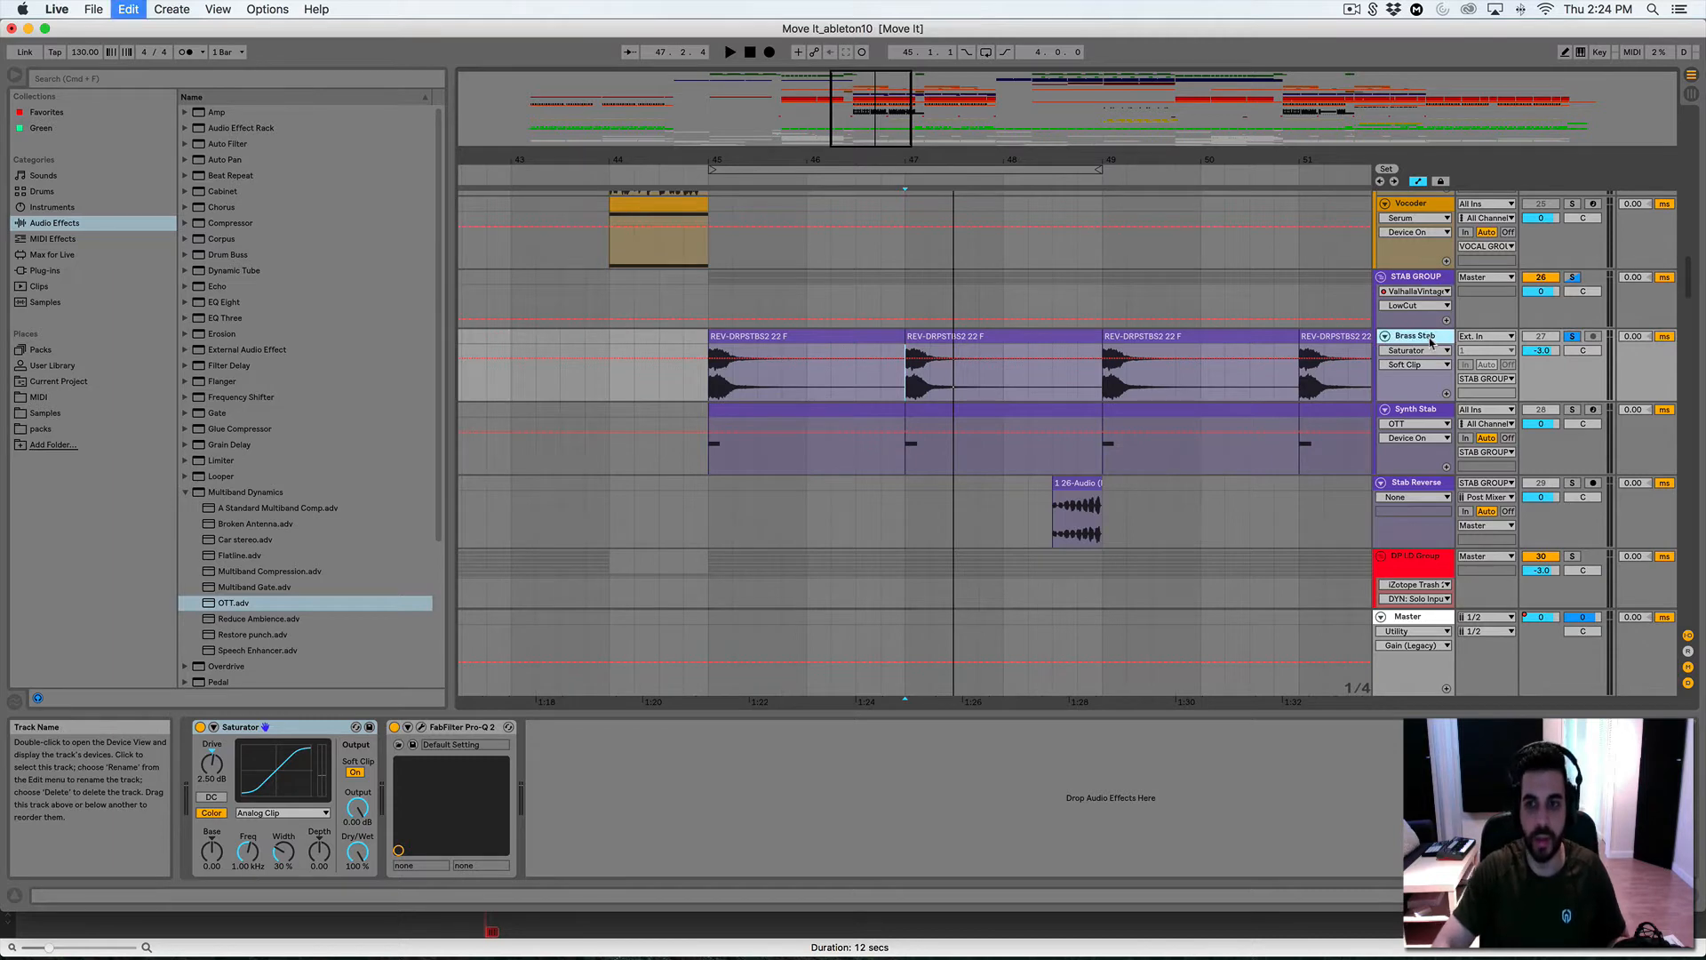
Duplicate the Brass Stab track and delete every clip on the copy except the first one at bar 45
{"action": "key", "text": "super+d"}
{"action": "left_click_drag", "start_coordinate": [979, 160], "coordinate": [979, 71]}
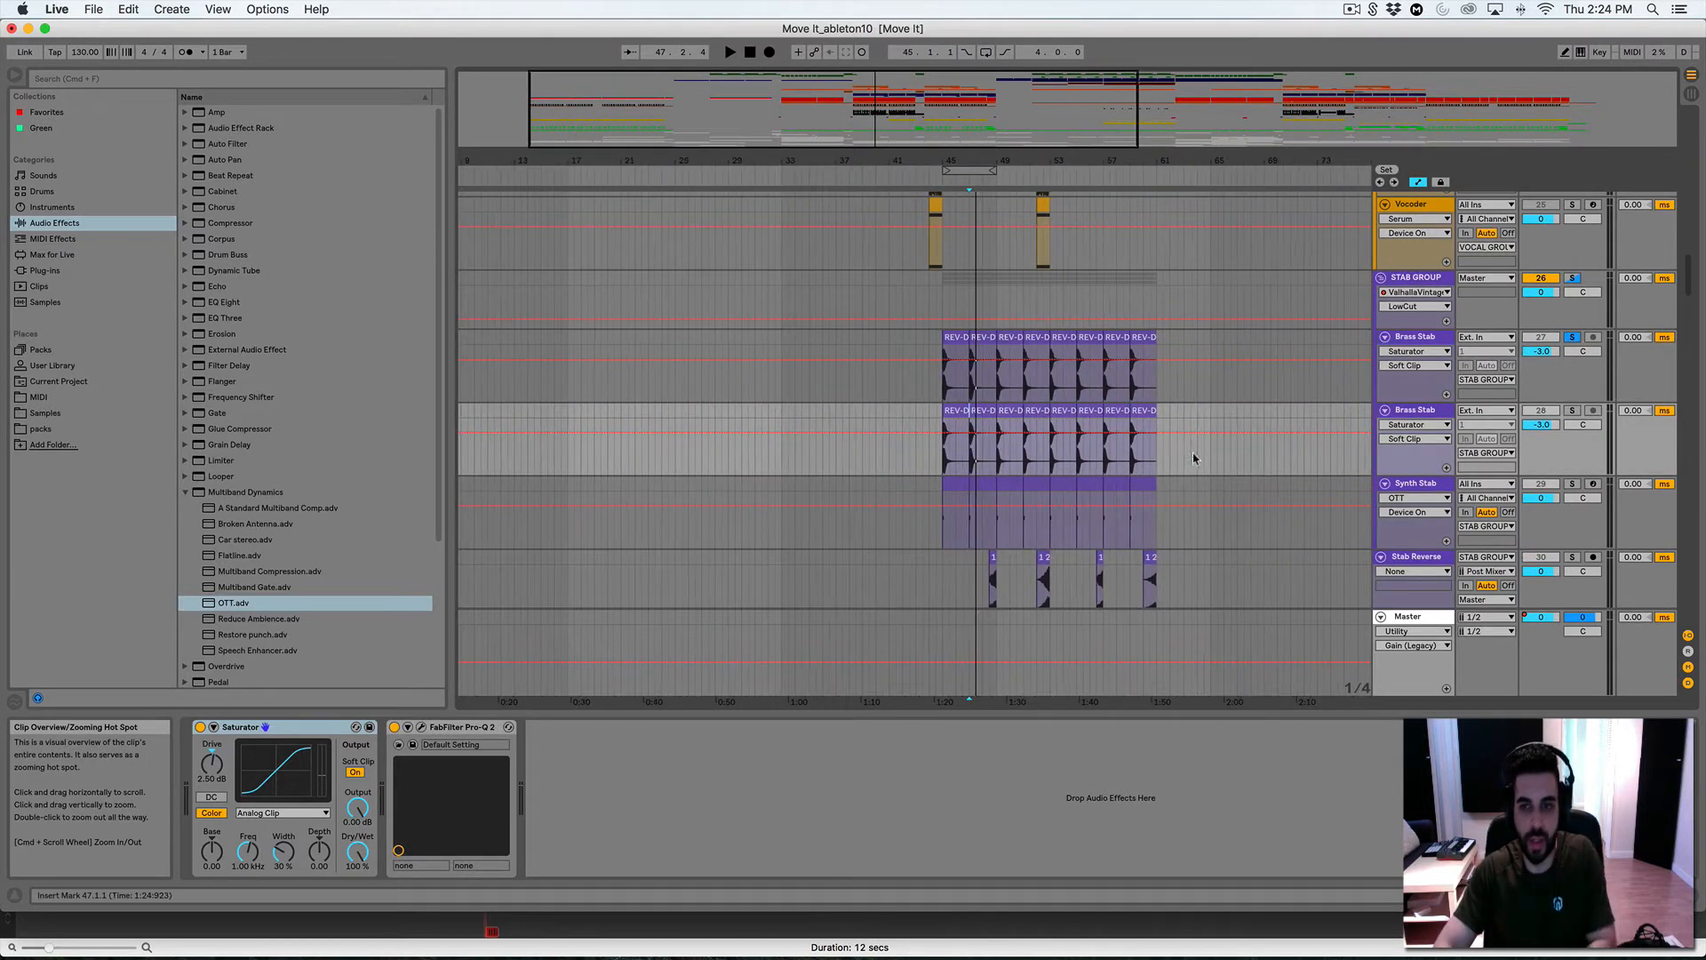
{"action": "left_click_drag", "start_coordinate": [1192, 449], "coordinate": [969, 411]}
{"action": "key", "text": "Delete"}
{"action": "left_click_drag", "start_coordinate": [978, 161], "coordinate": [977, 84]}
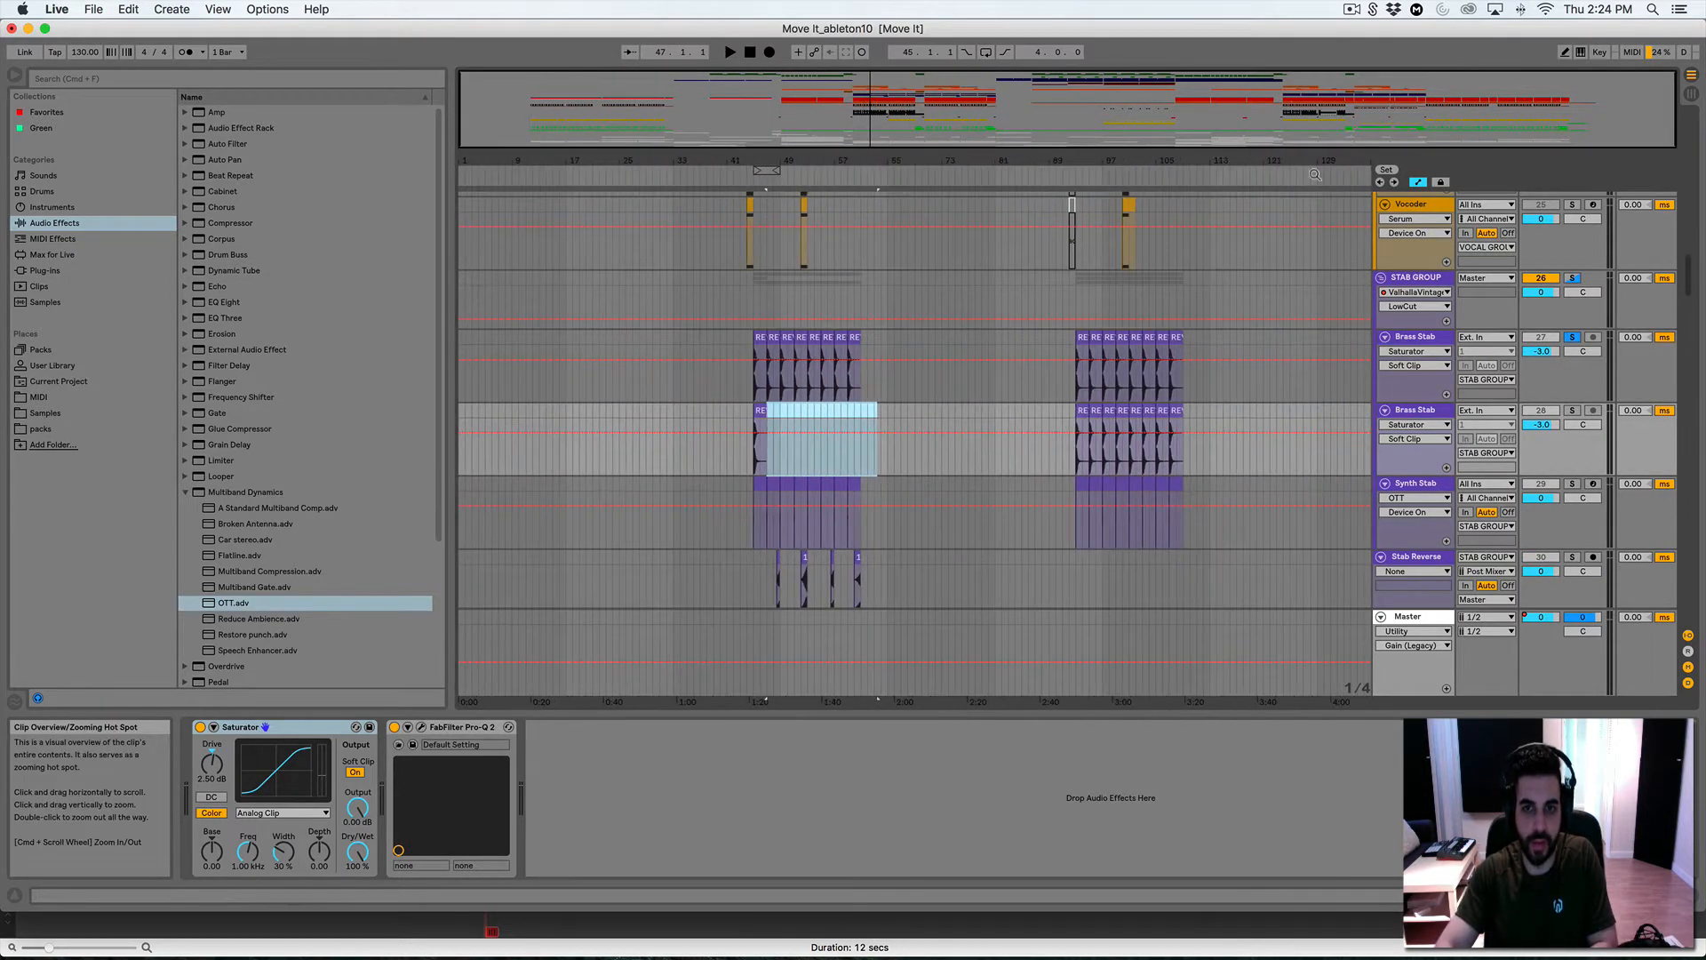
{"action": "left_click_drag", "start_coordinate": [1240, 460], "coordinate": [1057, 415]}
{"action": "key", "text": "Delete"}
Consolidate the copied brass clip from 45.1.1 to 45.3.1 and delete the remainder behind it
{"action": "left_click_drag", "start_coordinate": [787, 162], "coordinate": [1365, 359]}
{"action": "left_click_drag", "start_coordinate": [938, 438], "coordinate": [835, 424]}
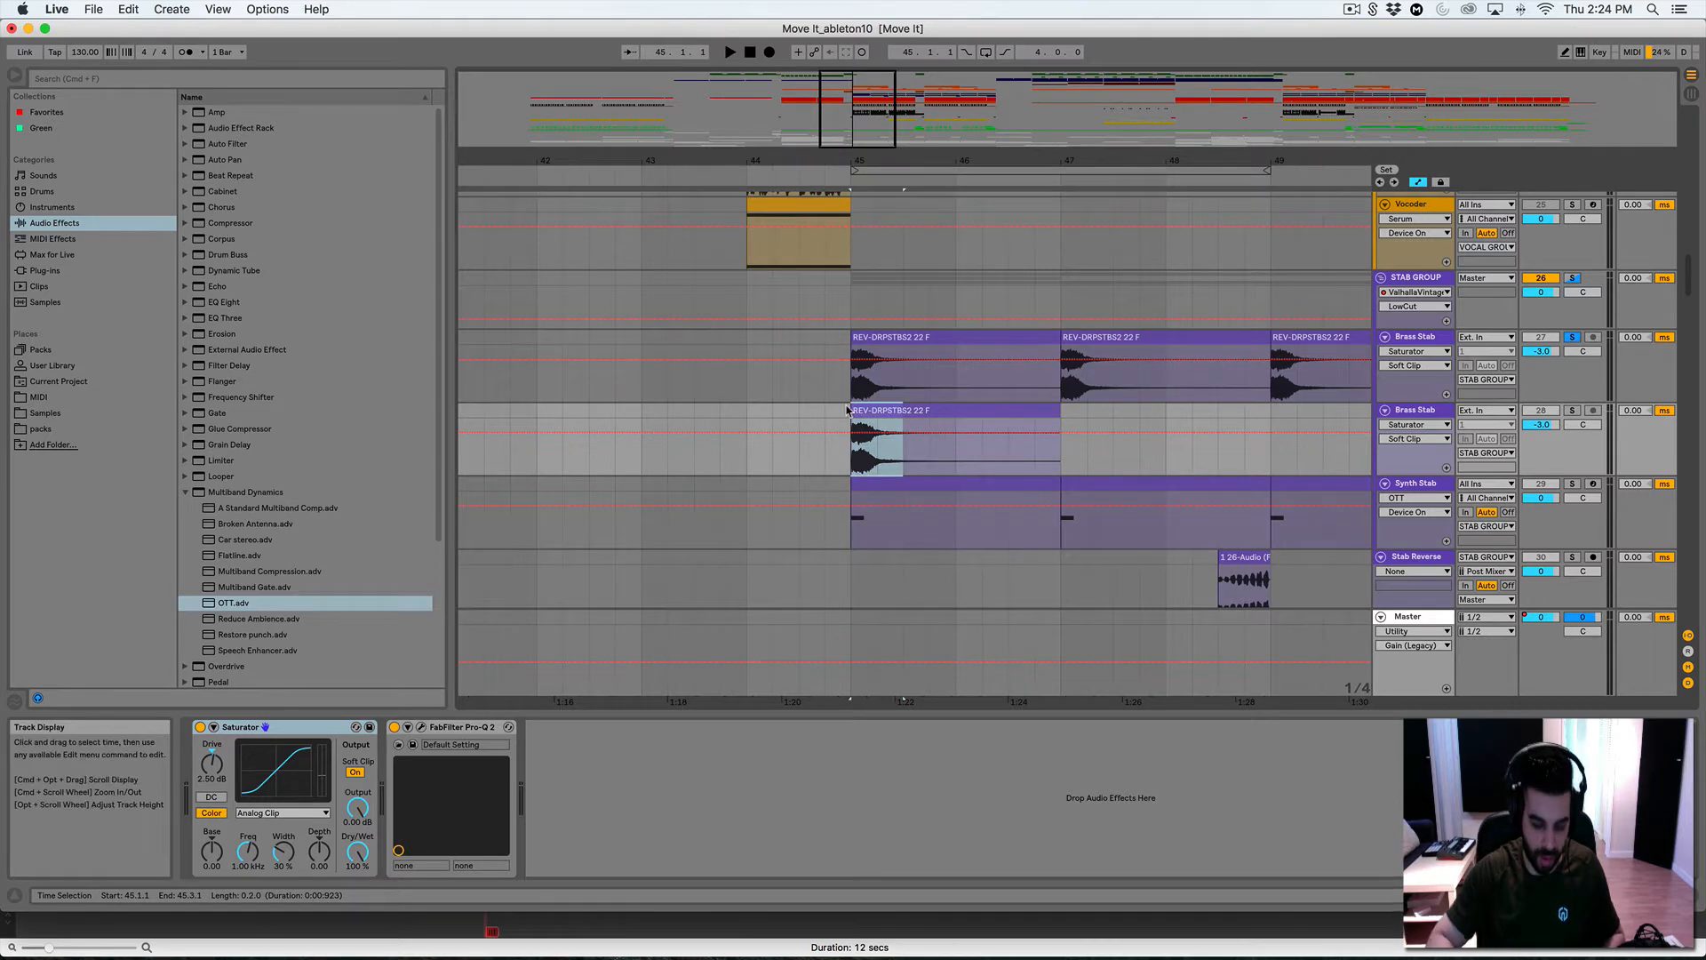
{"action": "key", "text": "super+j"}
{"action": "left_click", "coordinate": [920, 409]}
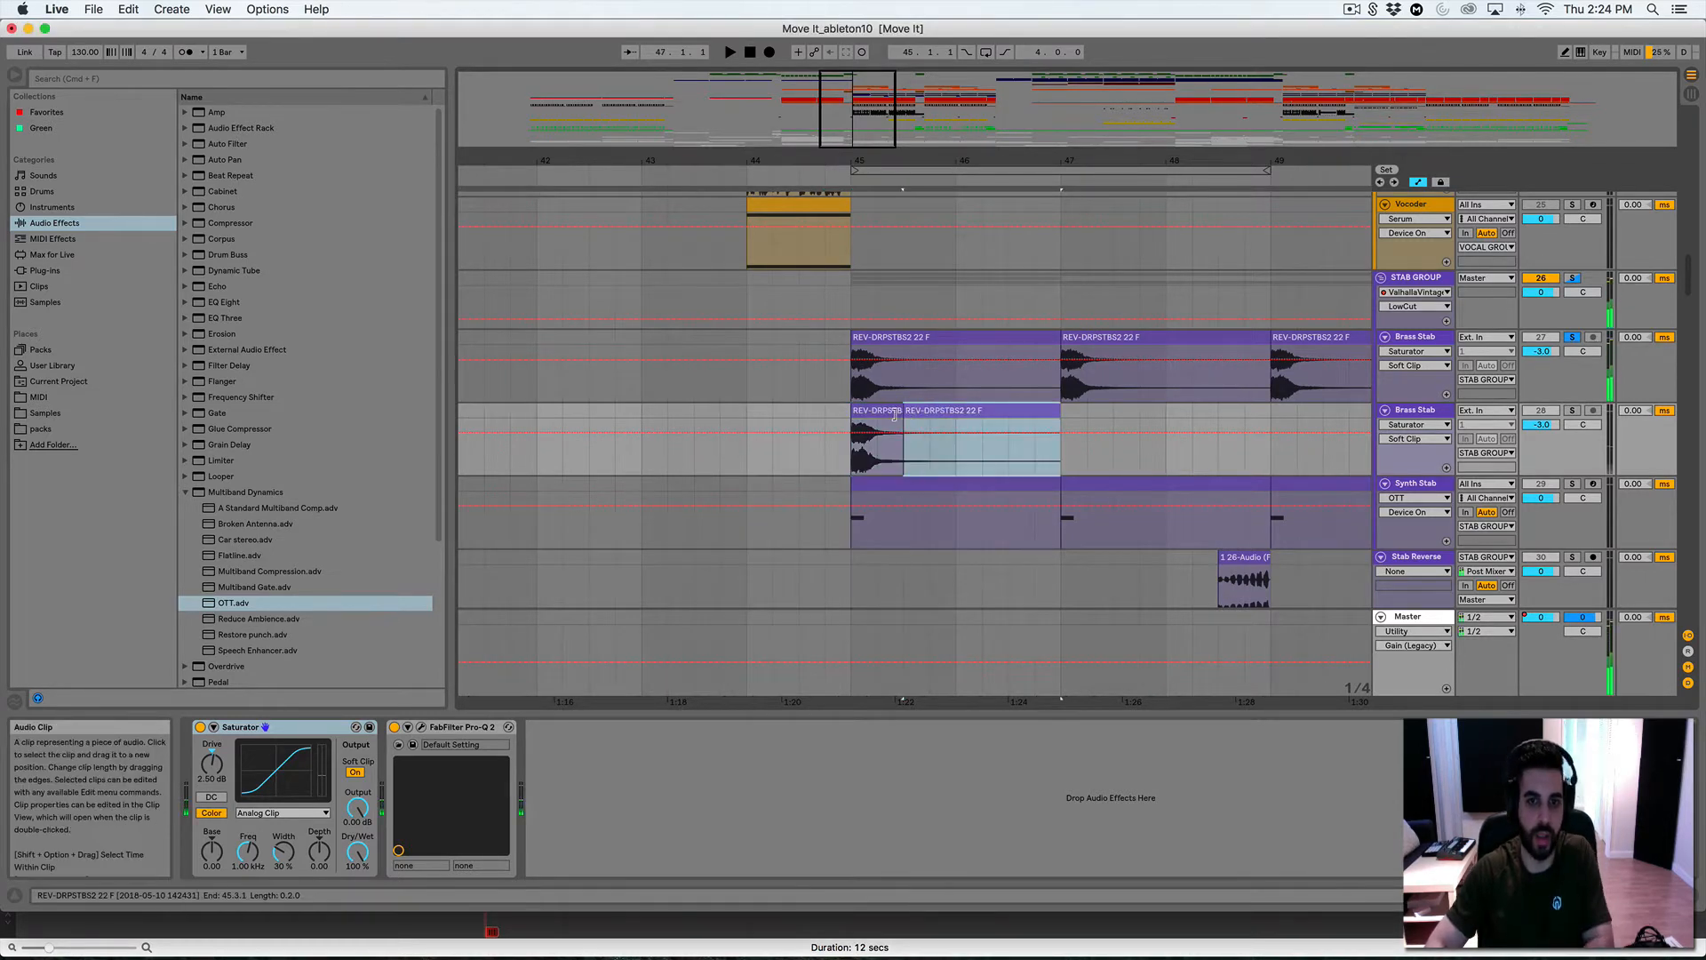
{"action": "key", "text": "Delete"}
Reverse the half-bar brass clip and insert ValhallaVintageVerb on the duplicate Brass Stab track
{"action": "double_click", "coordinate": [891, 412]}
{"action": "left_click", "coordinate": [315, 121]}
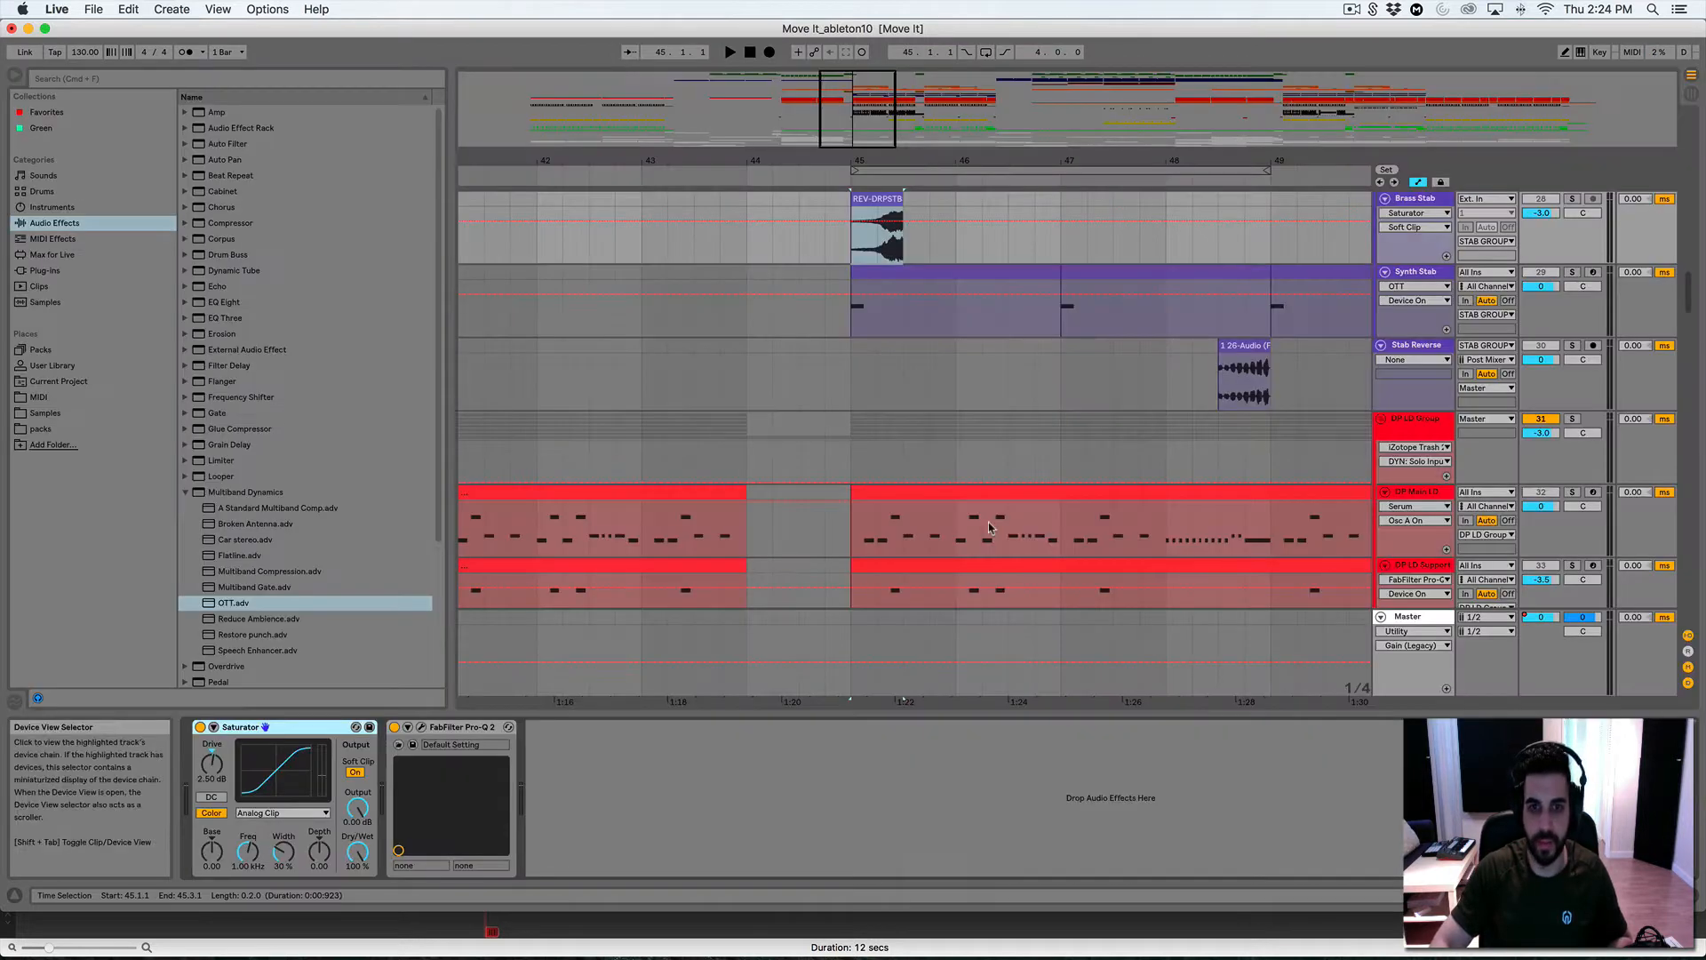
{"action": "left_click", "coordinate": [39, 286]}
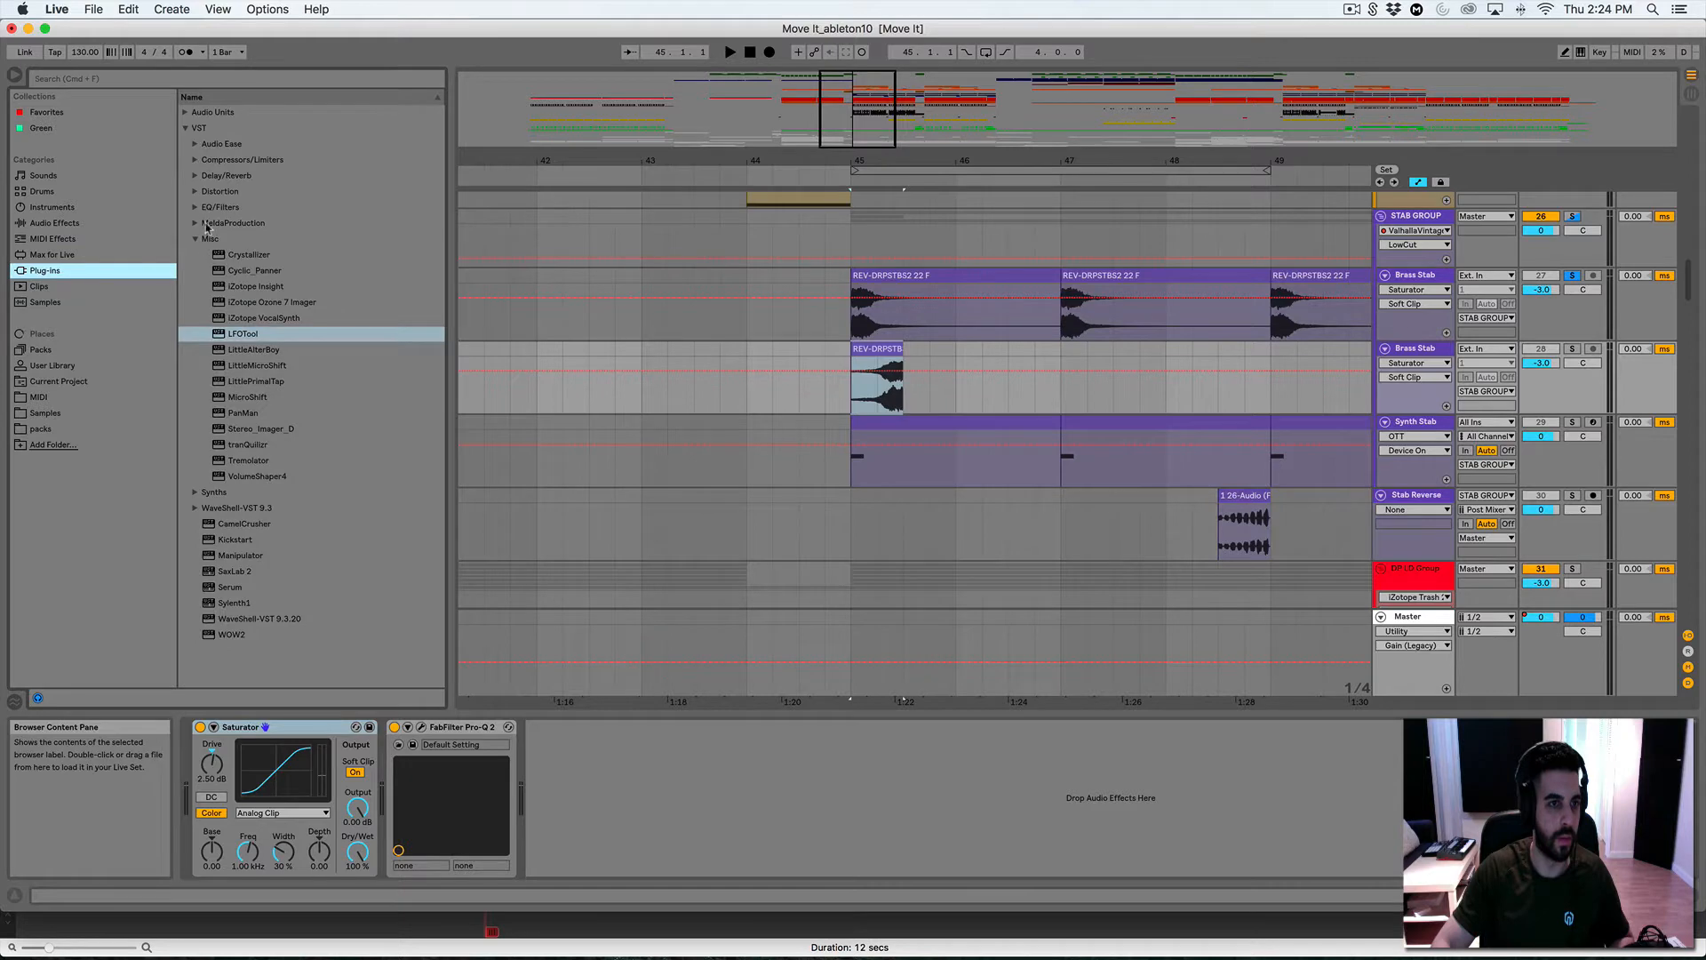
{"action": "left_click", "coordinate": [194, 179]}
{"action": "left_click_drag", "start_coordinate": [265, 302], "coordinate": [829, 373]}
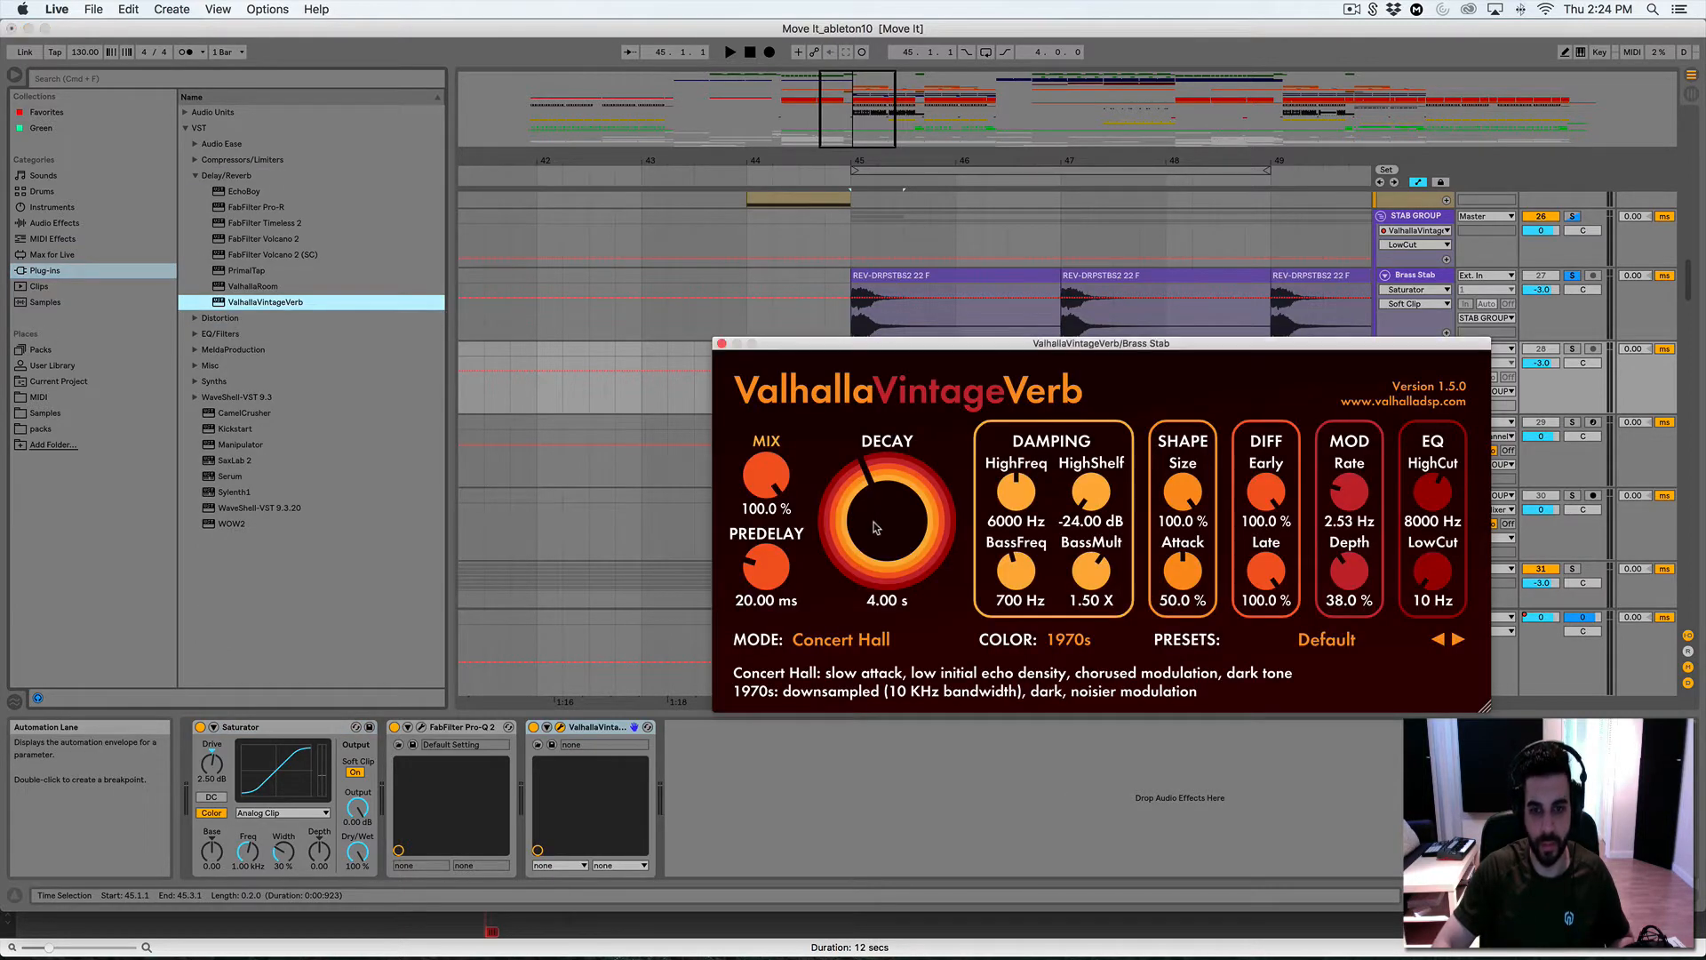
Set ValhallaVintageVerb's Color to NOW, Decay to 4.90 s and HighCut to 20000 Hz, lower the PreDelay, and close its window
{"action": "left_click", "coordinate": [1069, 639]}
{"action": "left_click", "coordinate": [1080, 702]}
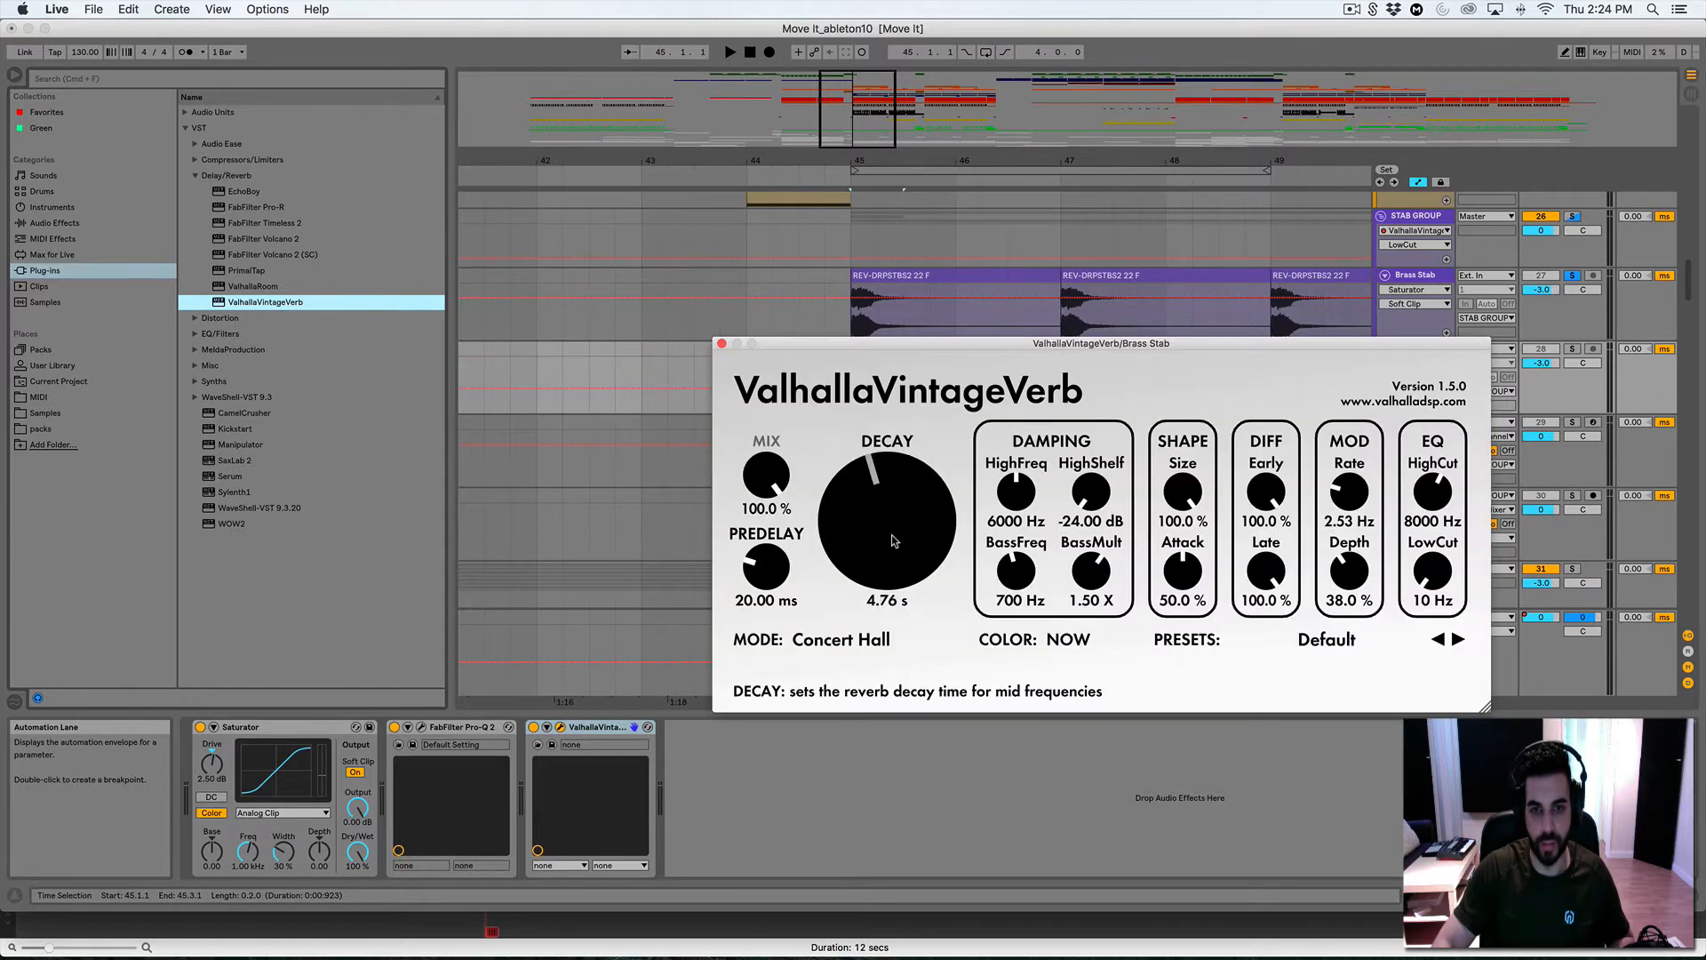
{"action": "left_click_drag", "start_coordinate": [894, 541], "coordinate": [895, 536]}
{"action": "left_click_drag", "start_coordinate": [1433, 491], "coordinate": [1435, 431]}
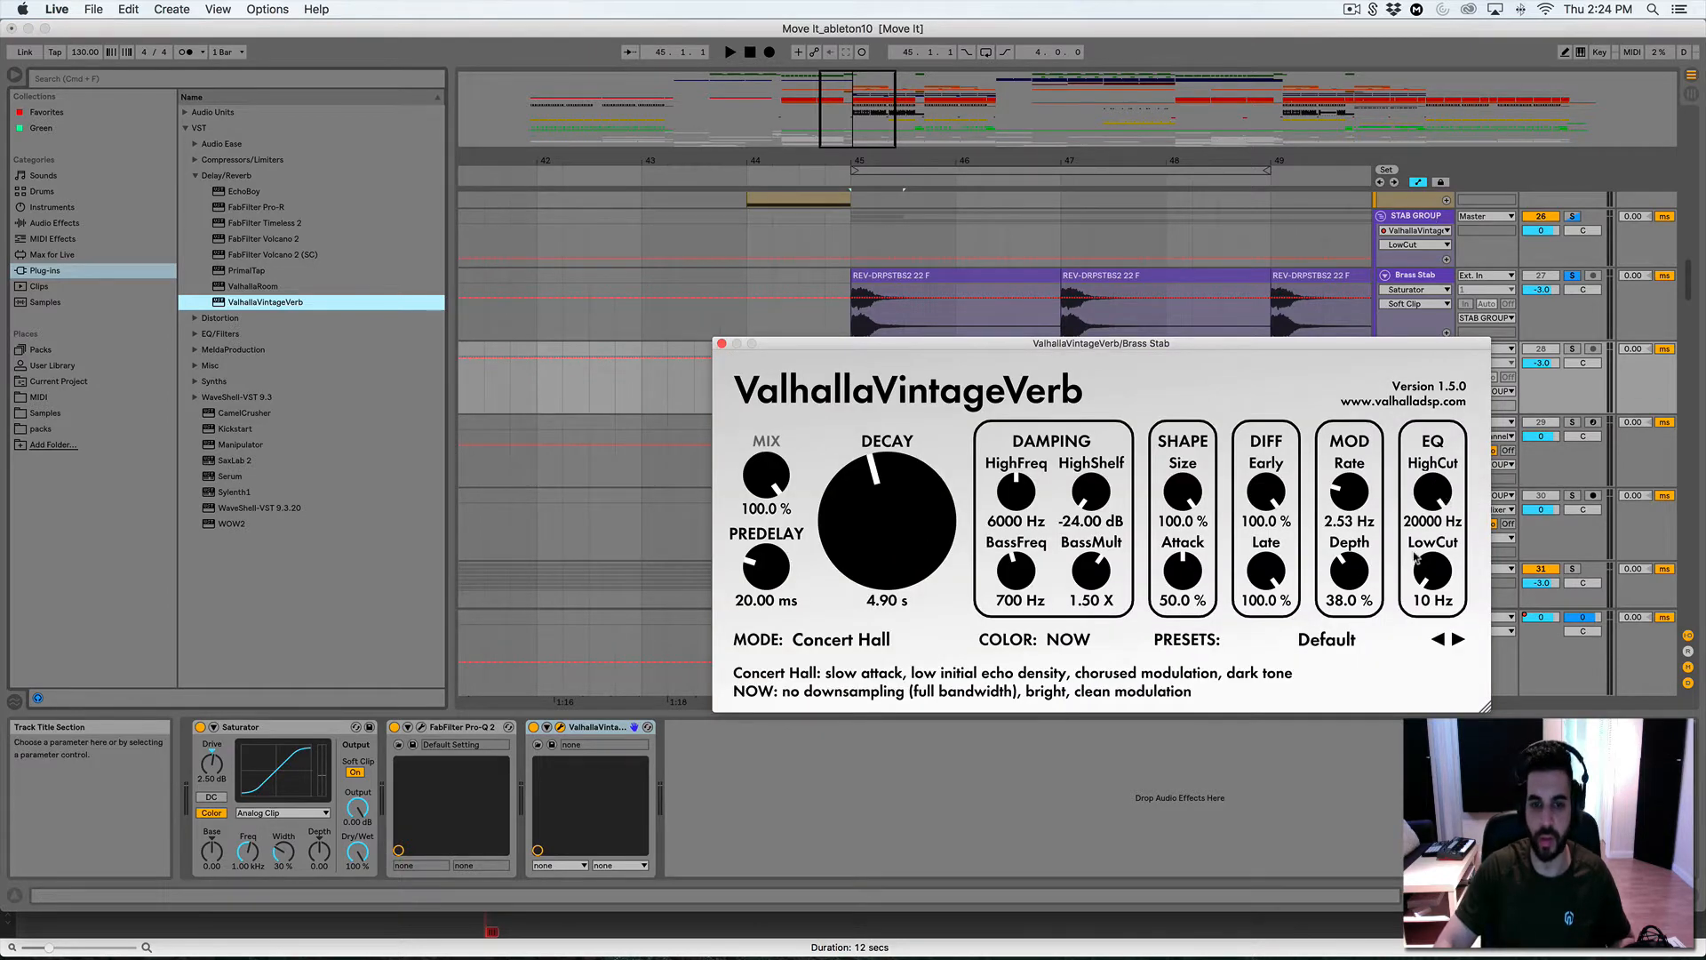
{"action": "left_click_drag", "start_coordinate": [766, 568], "coordinate": [757, 647]}
{"action": "left_click", "coordinate": [722, 343]}
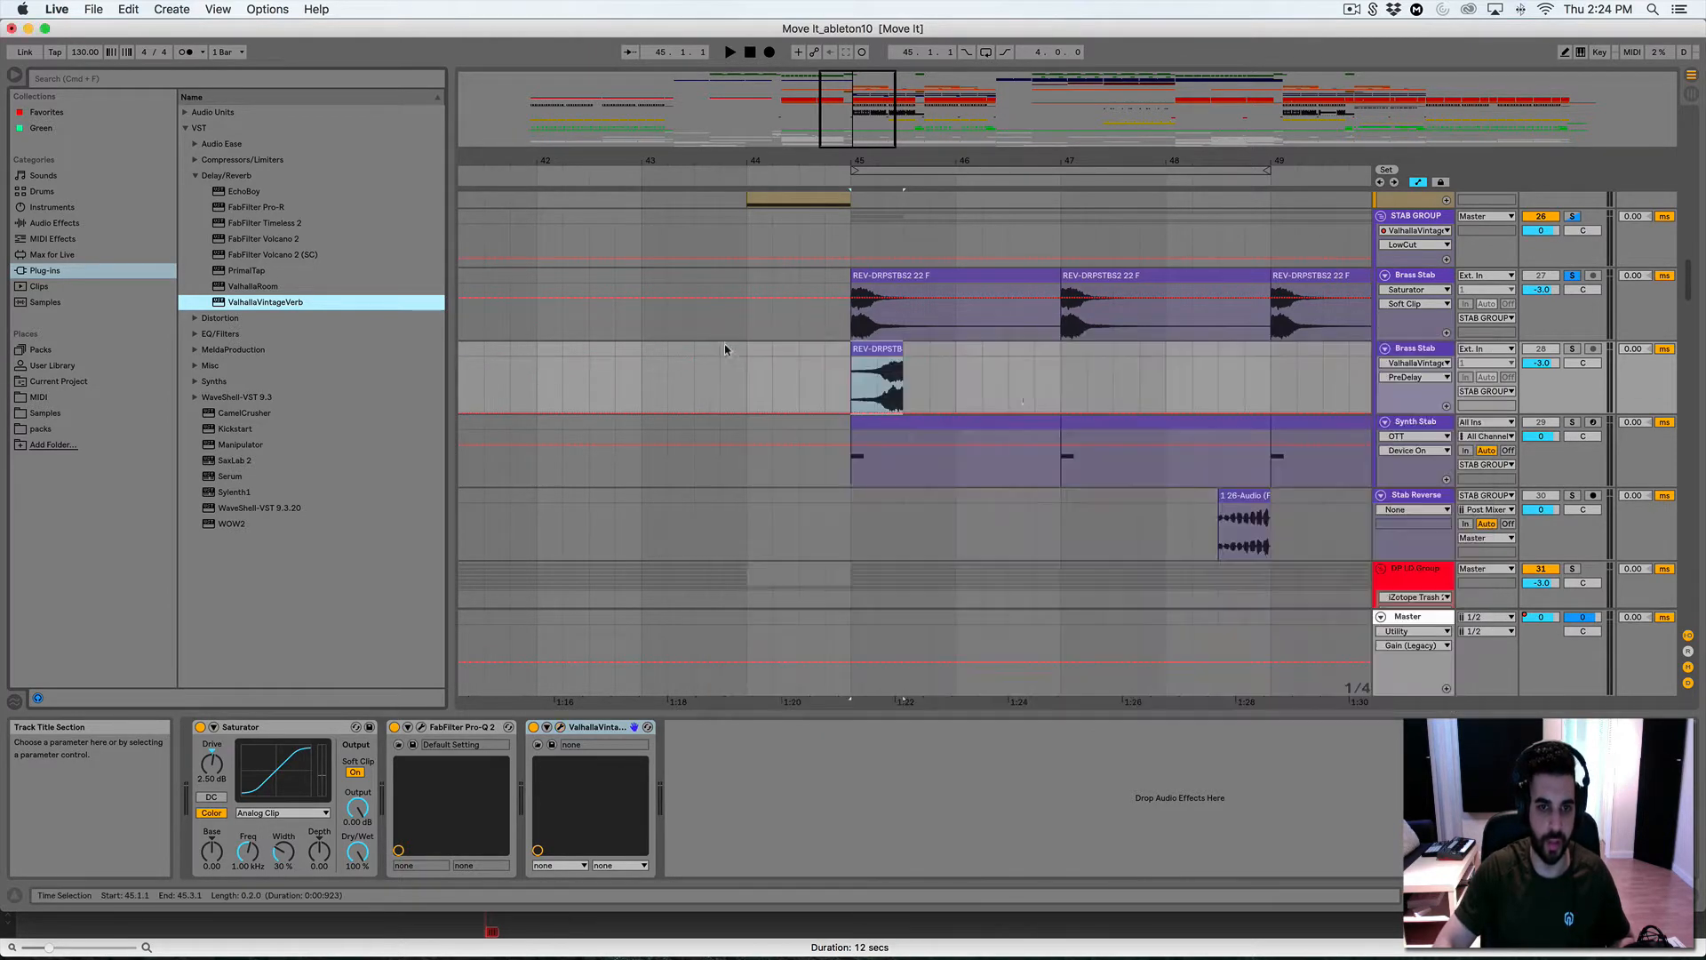
Freeze and flatten the duplicate Brass Stab track and delete the half-bar clip in front of the reverb tail
{"action": "right_click", "coordinate": [1409, 349]}
{"action": "left_click", "coordinate": [1457, 446]}
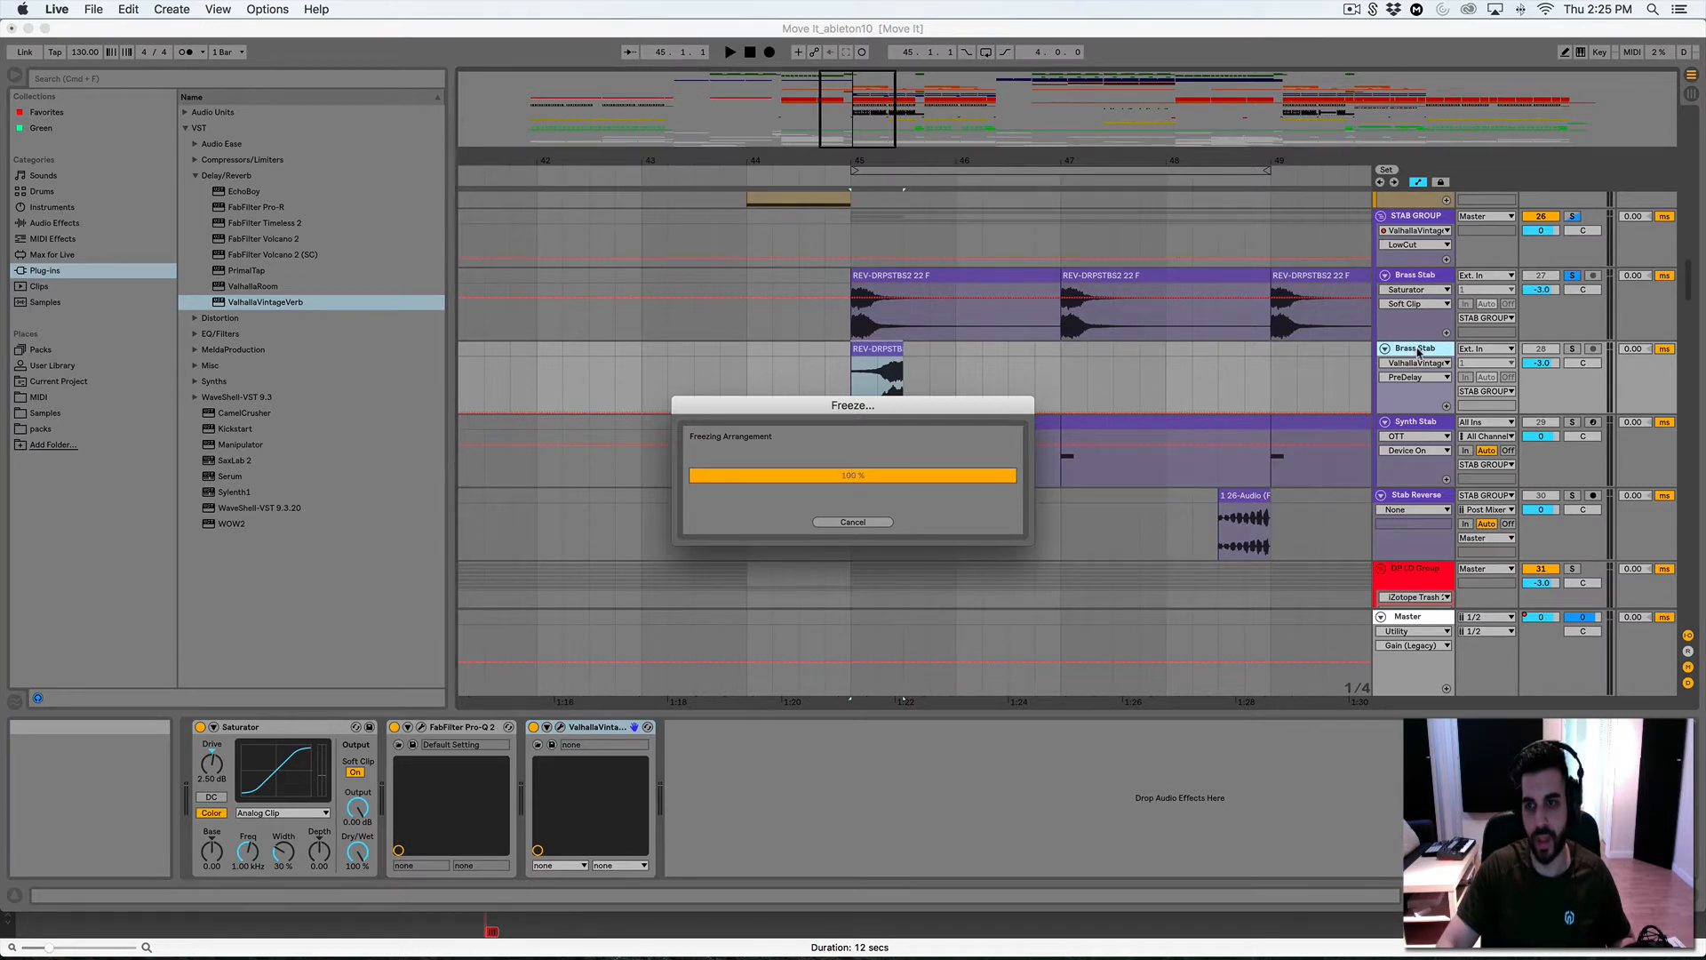
{"action": "right_click", "coordinate": [1417, 352]}
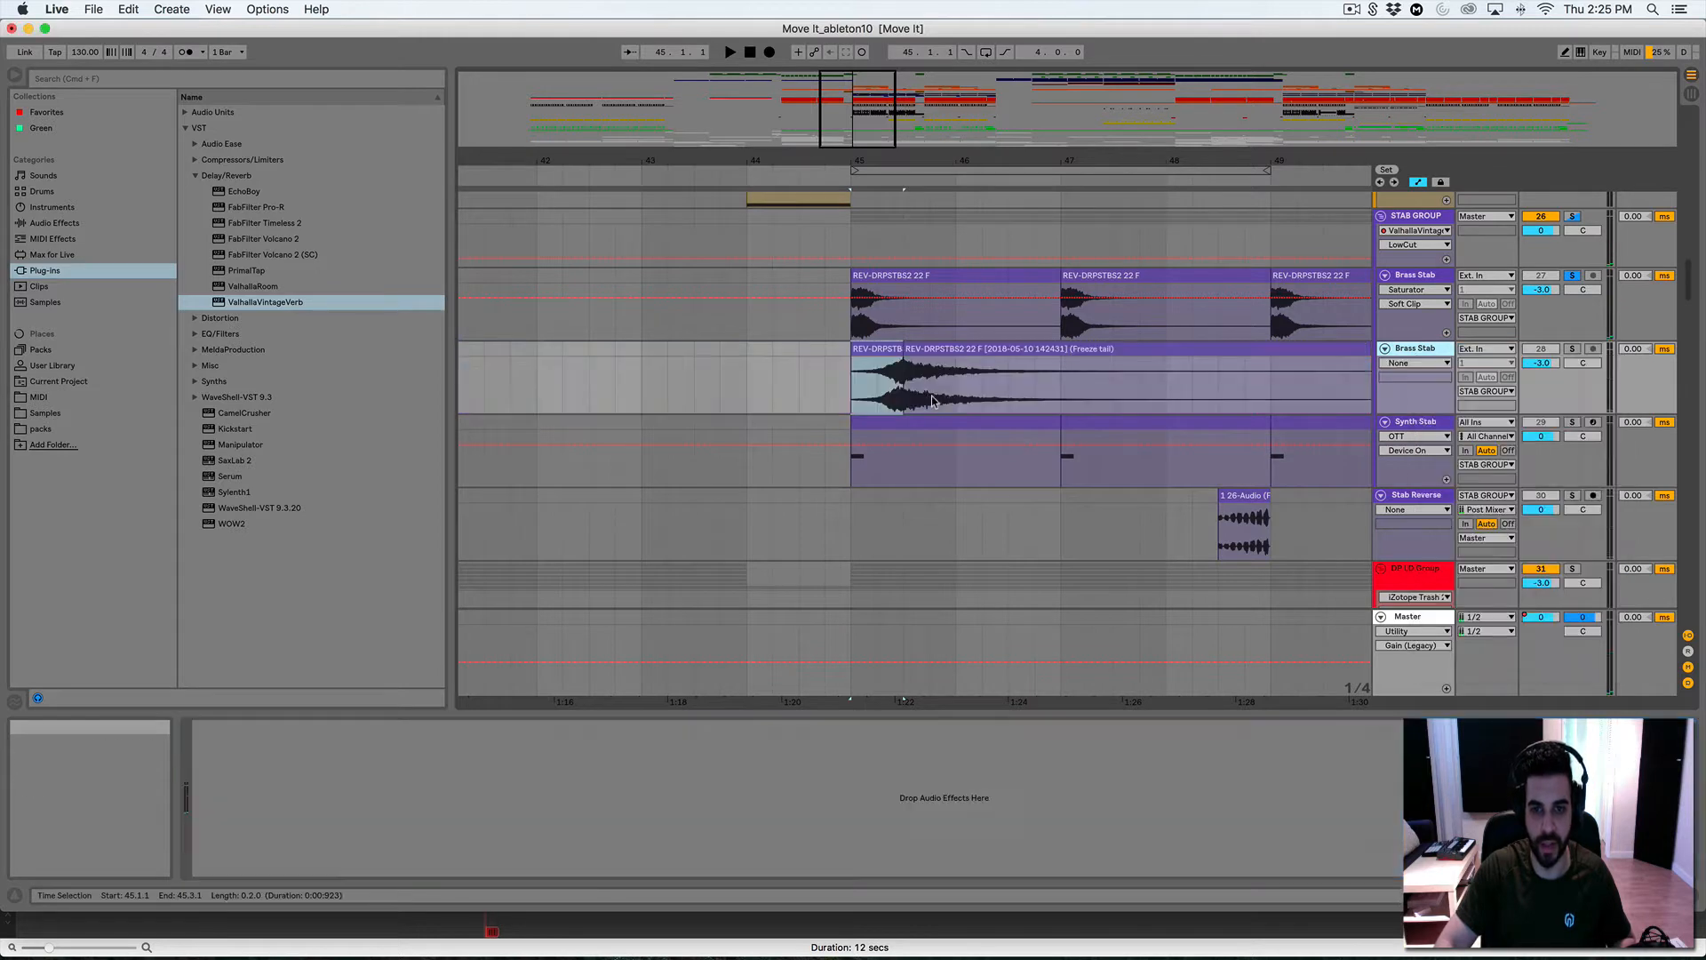
{"action": "left_click_drag", "start_coordinate": [905, 394], "coordinate": [1063, 386]}
{"action": "left_click", "coordinate": [886, 349]}
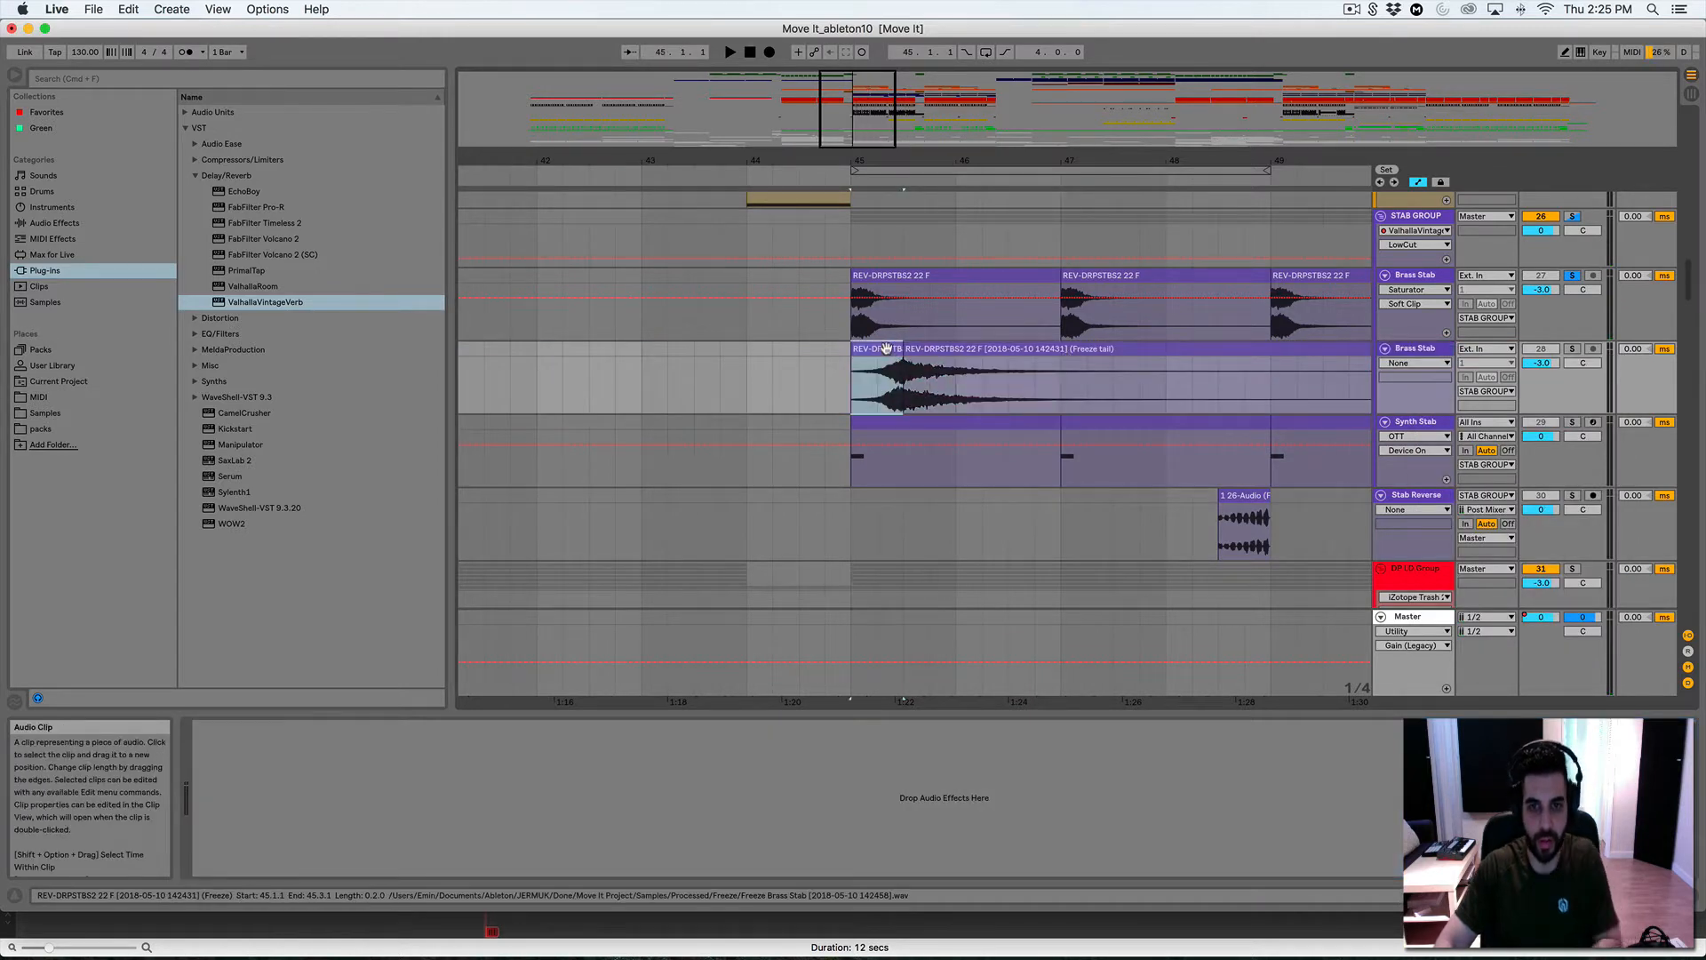
{"action": "key", "text": "Delete"}
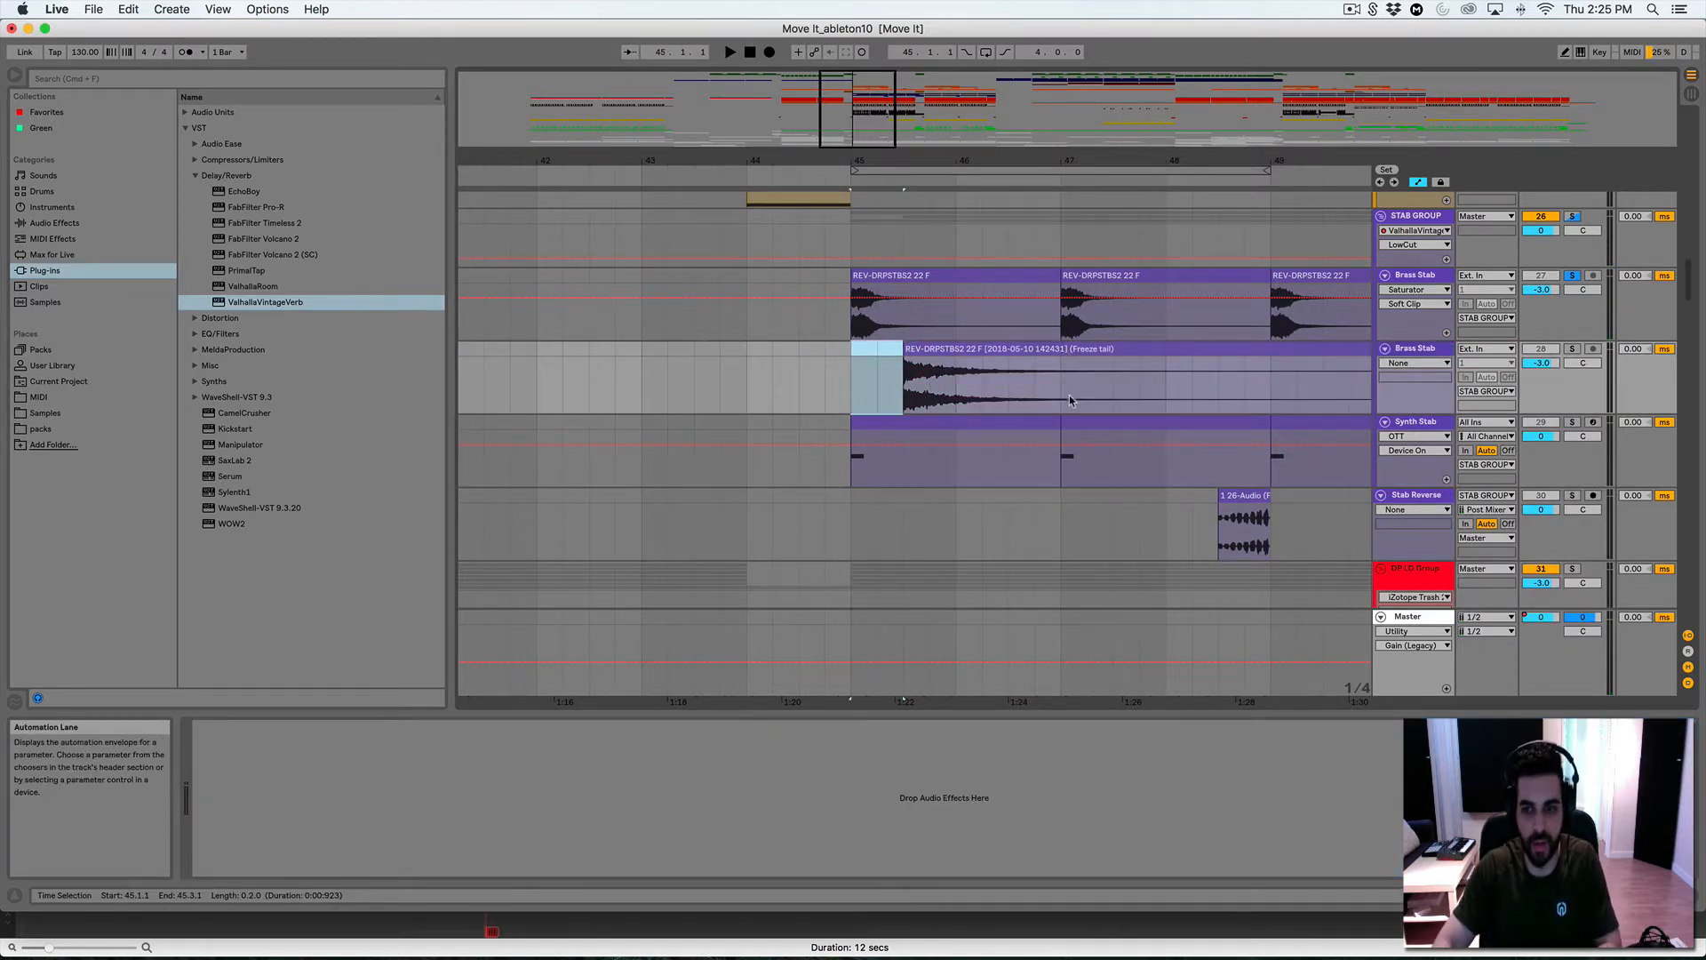
Trim the reverb tail to a consolidated half-bar clip from 45.3.1 to 46.1.1 and move it to 48.3.1
{"action": "left_click_drag", "start_coordinate": [955, 391], "coordinate": [904, 355]}
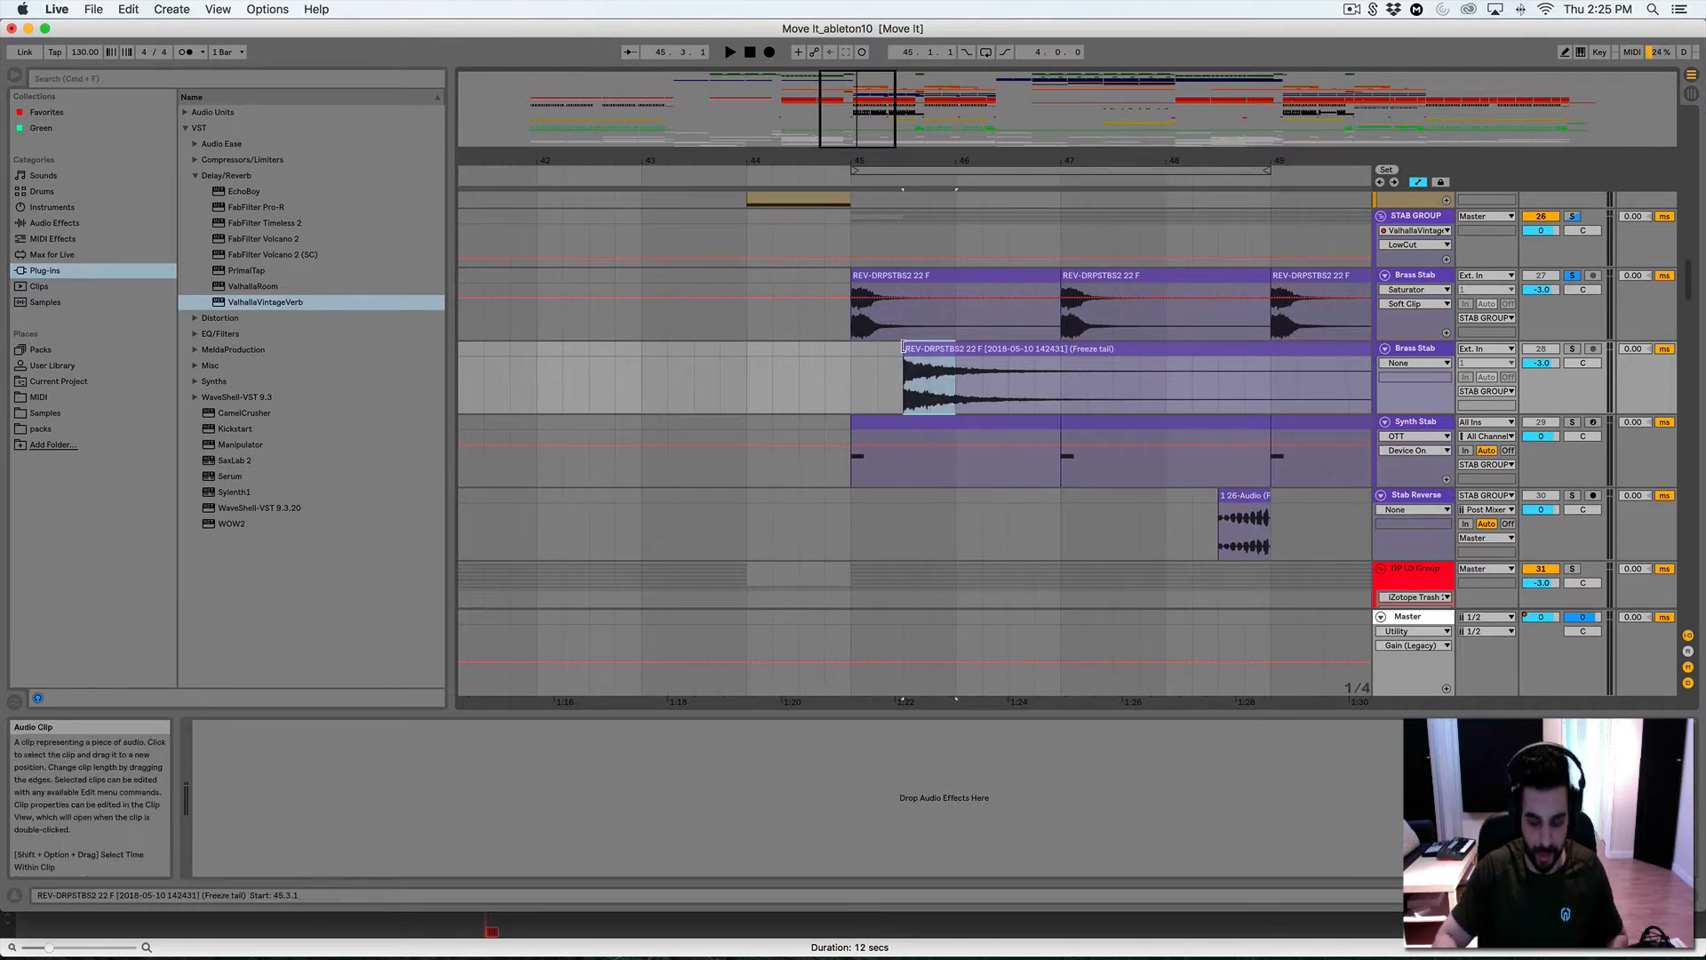
{"action": "key", "text": "super+j"}
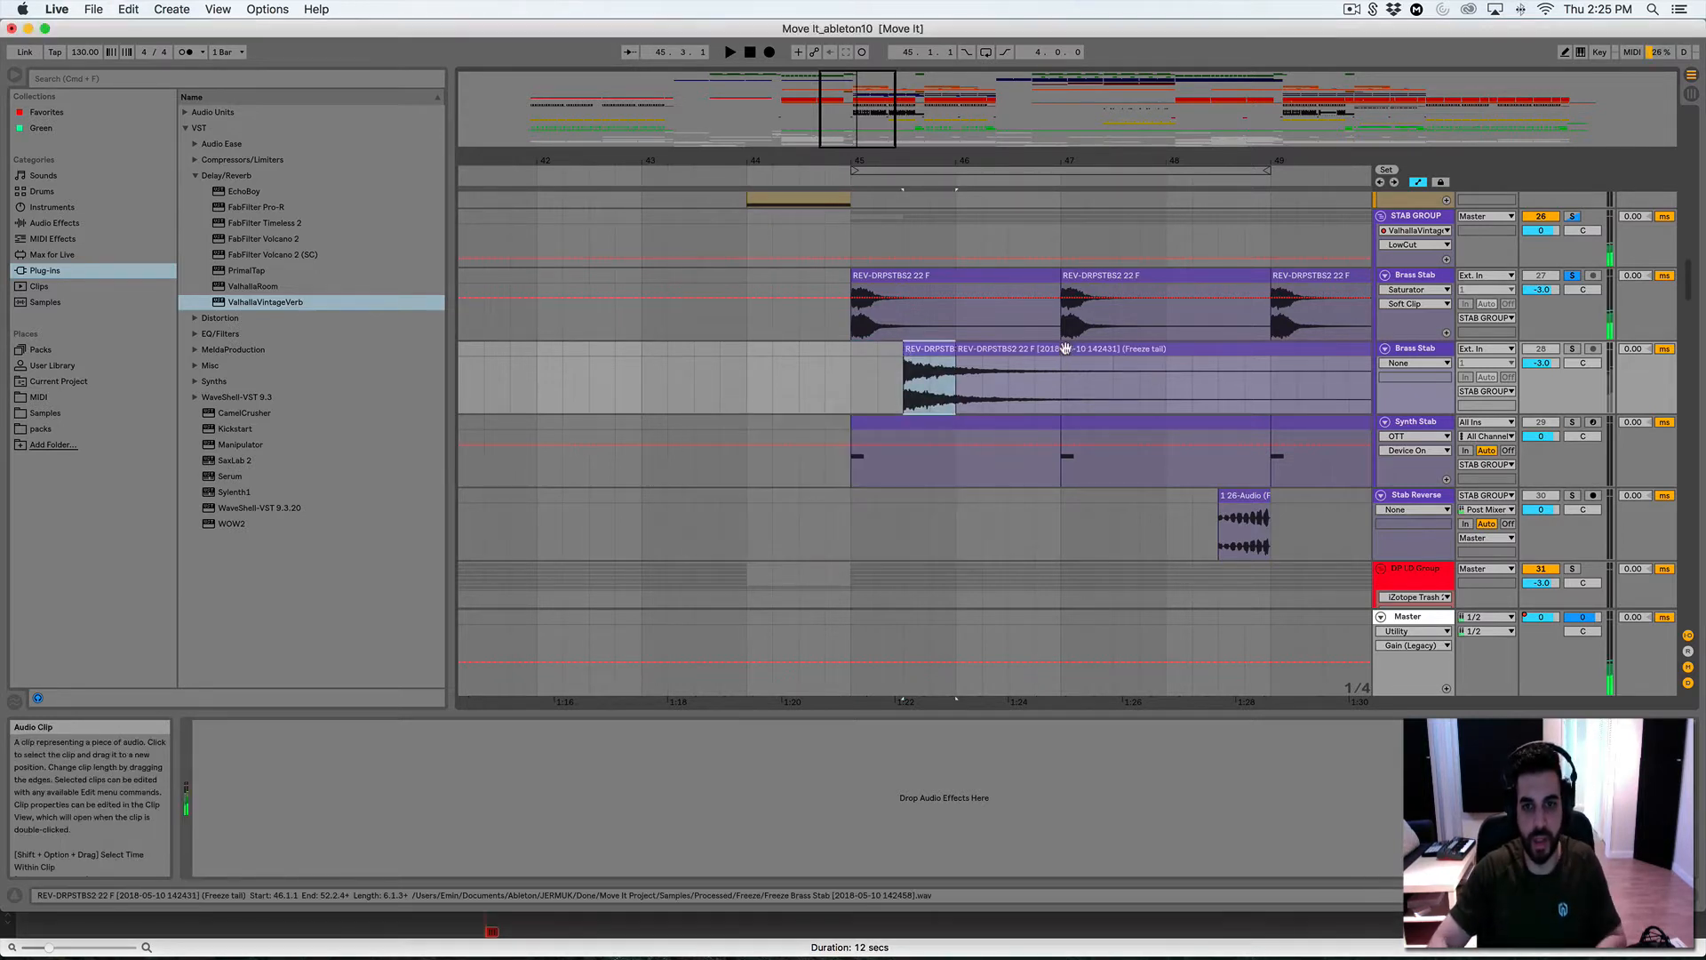
{"action": "left_click", "coordinate": [1033, 357]}
{"action": "key", "text": "Delete"}
{"action": "left_click_drag", "start_coordinate": [925, 349], "coordinate": [1239, 349]}
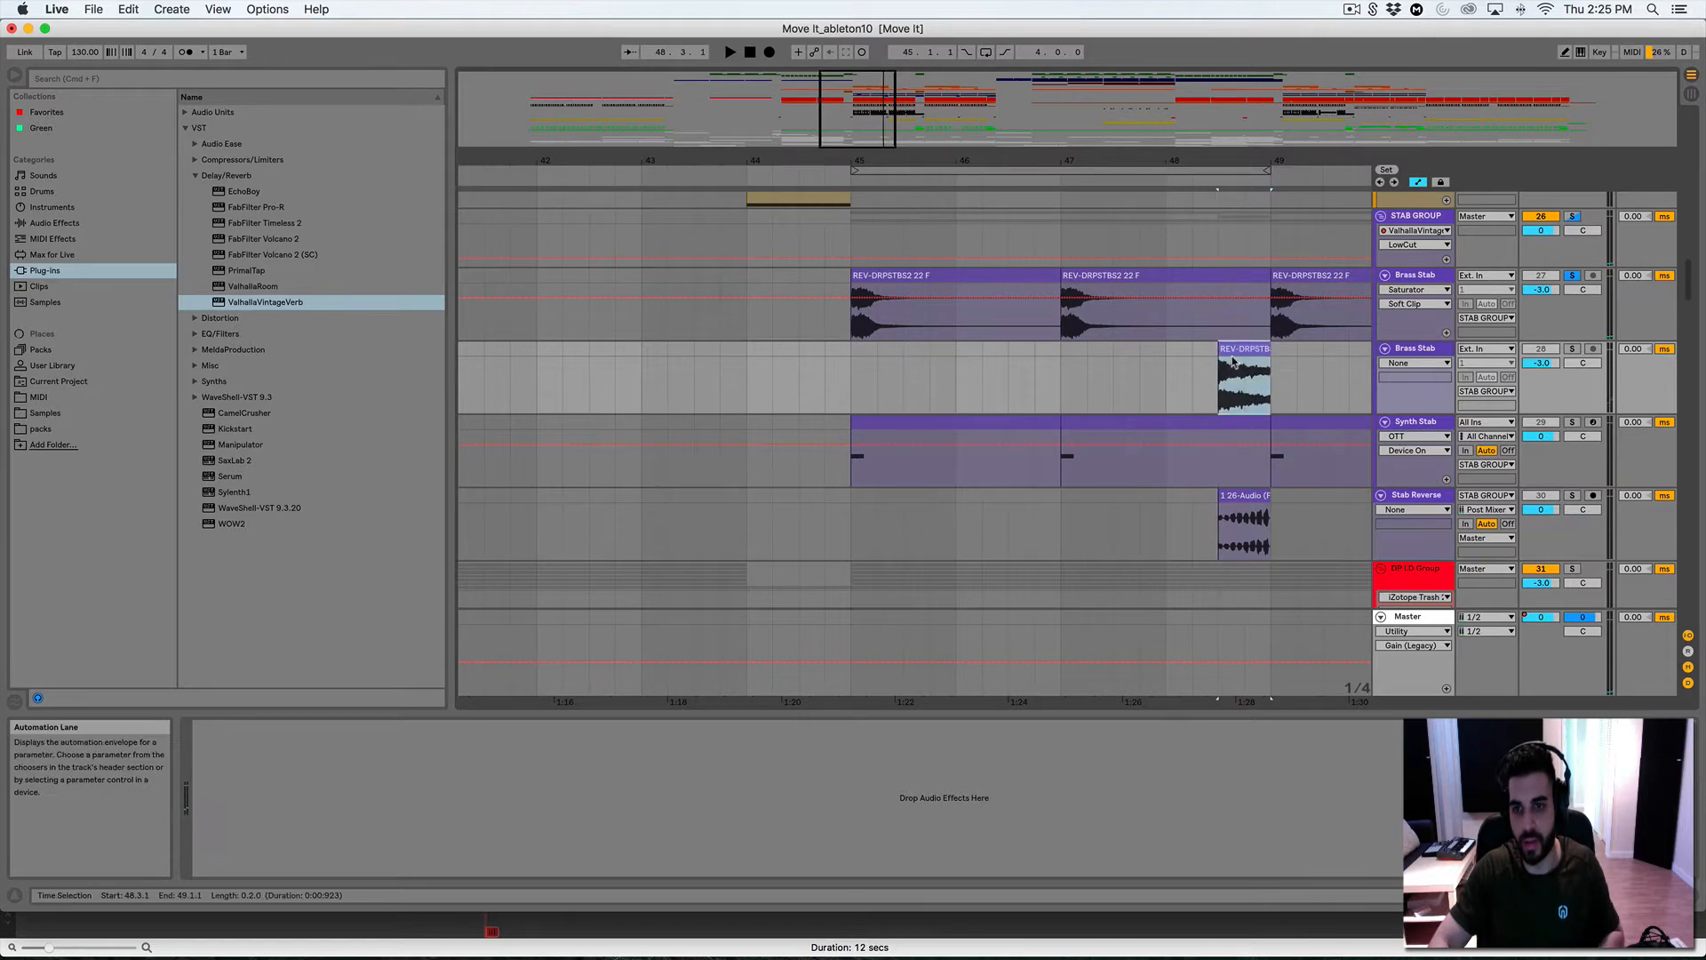
Reverse the half-bar reverb tail clip at 48.3.1 and return to the arrangement
{"action": "double_click", "coordinate": [1240, 349]}
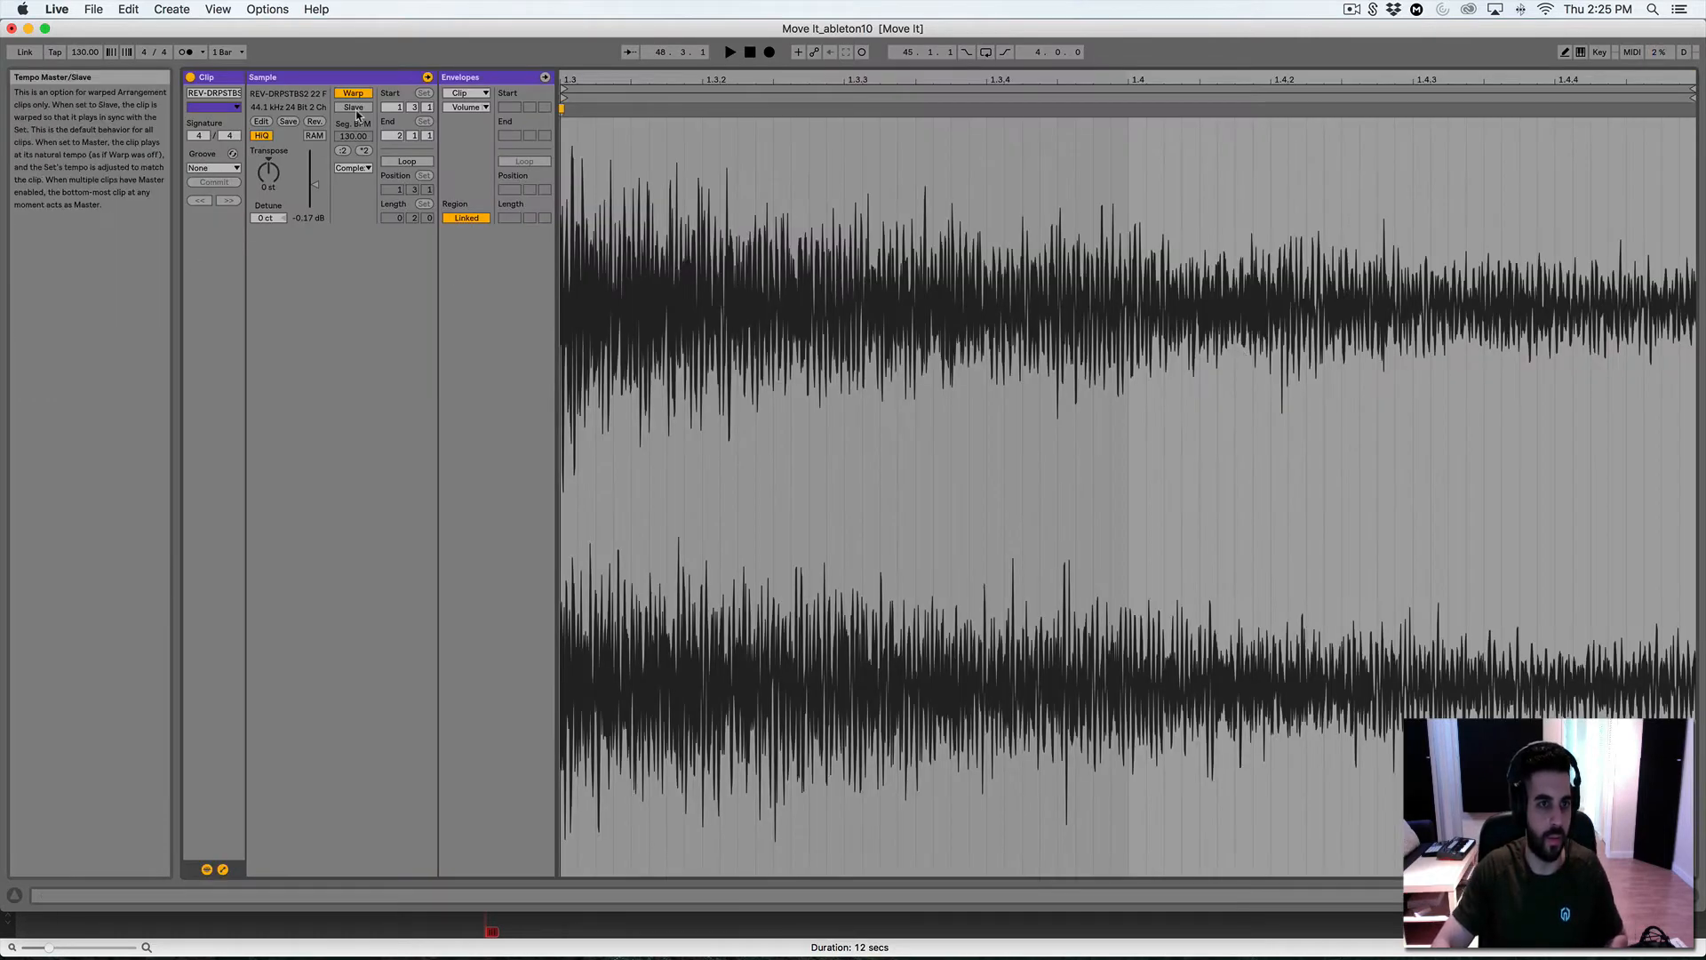
{"action": "left_click", "coordinate": [321, 124]}
{"action": "key", "text": "shift+Tab"}
Shape a fade-in on the reversed tail clip so it swells into bar 49, and consolidate the clip
{"action": "scroll", "coordinate": [1288, 551], "scroll_direction": "up", "scroll_amount": 5}
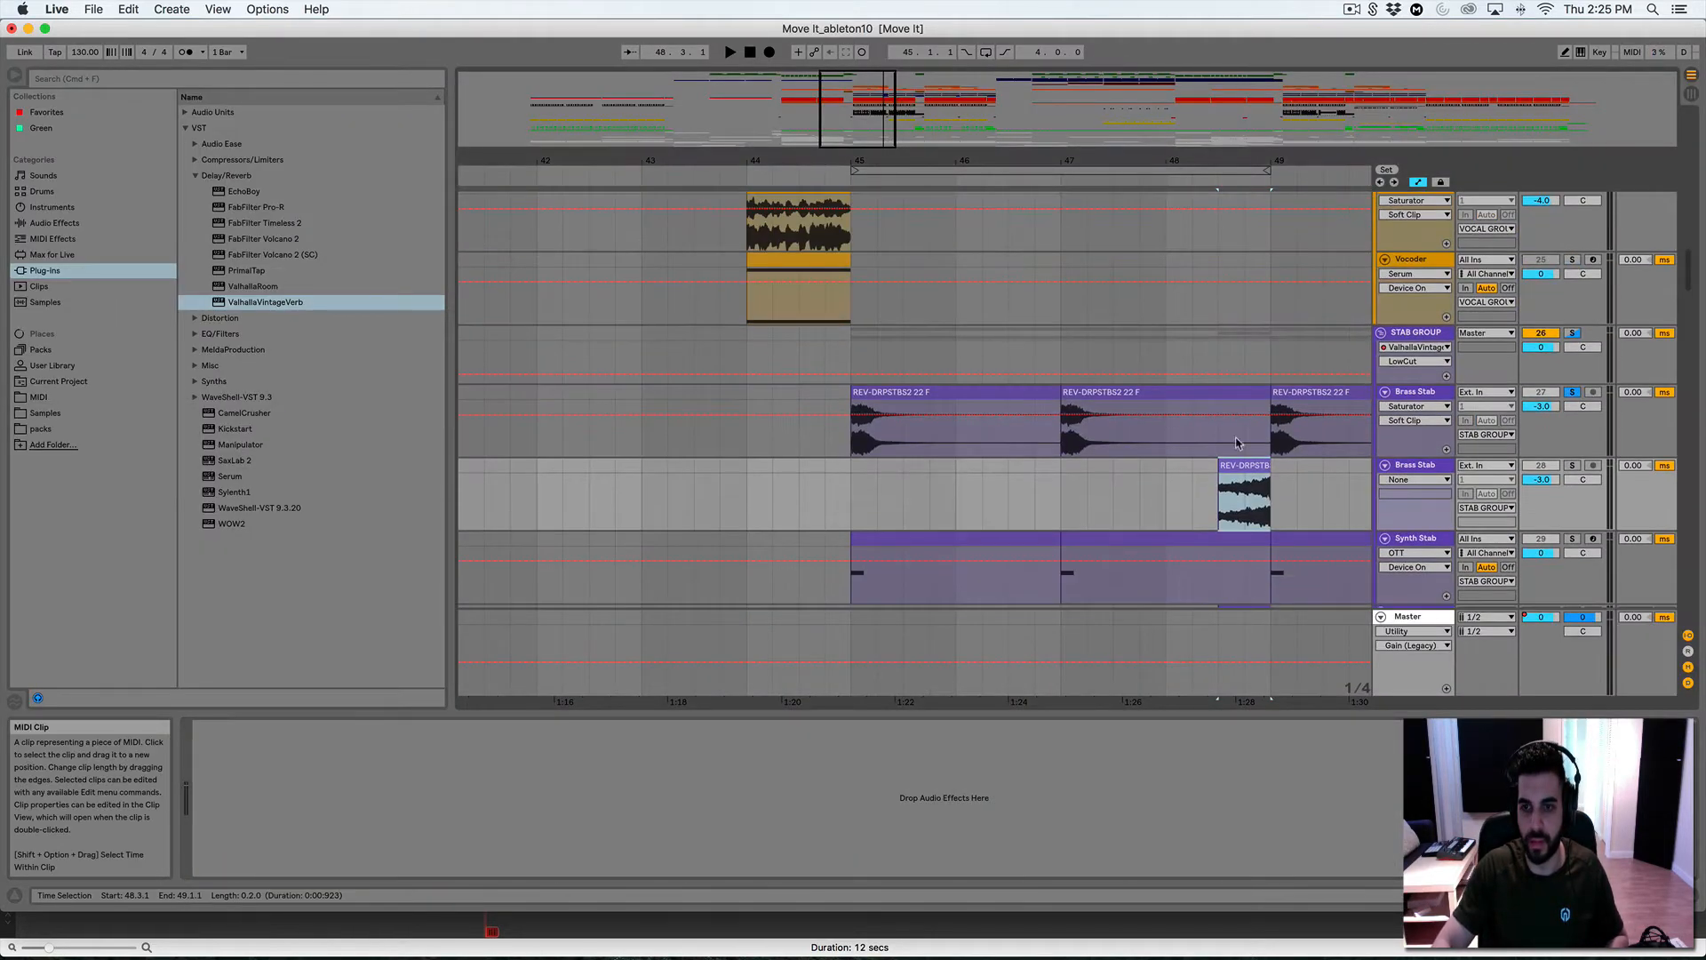
{"action": "key", "text": "a"}
{"action": "scroll", "coordinate": [1262, 462], "scroll_direction": "down", "scroll_amount": 3}
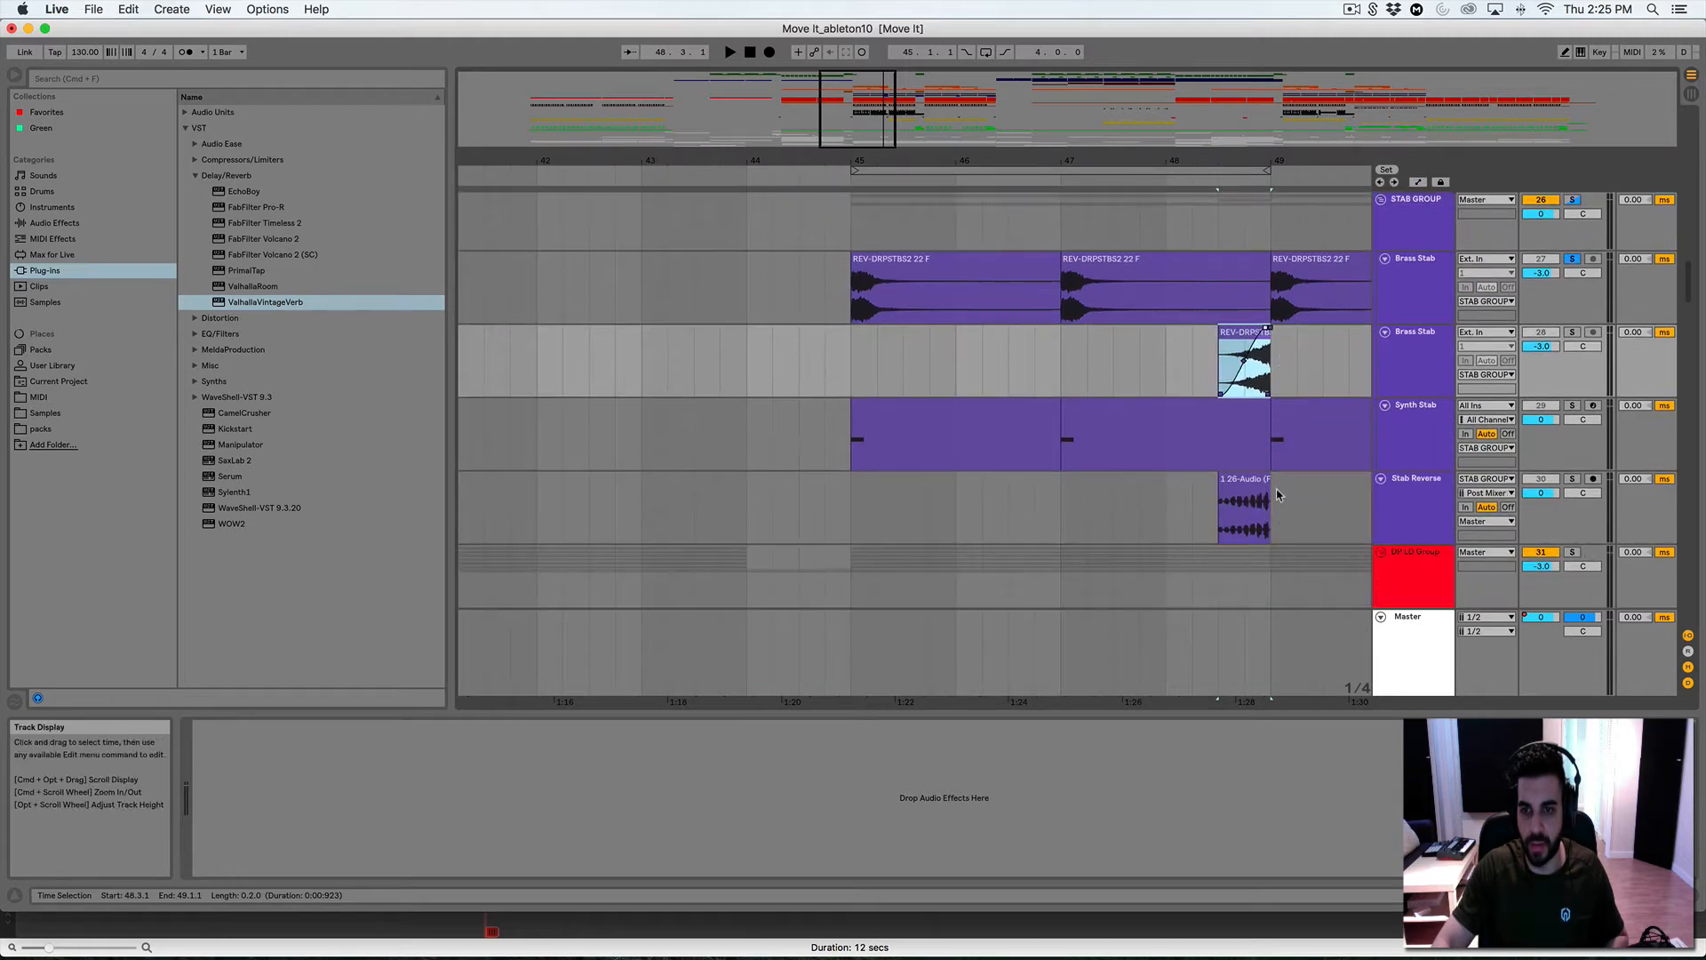
{"action": "left_click_drag", "start_coordinate": [1230, 160], "coordinate": [986, 240]}
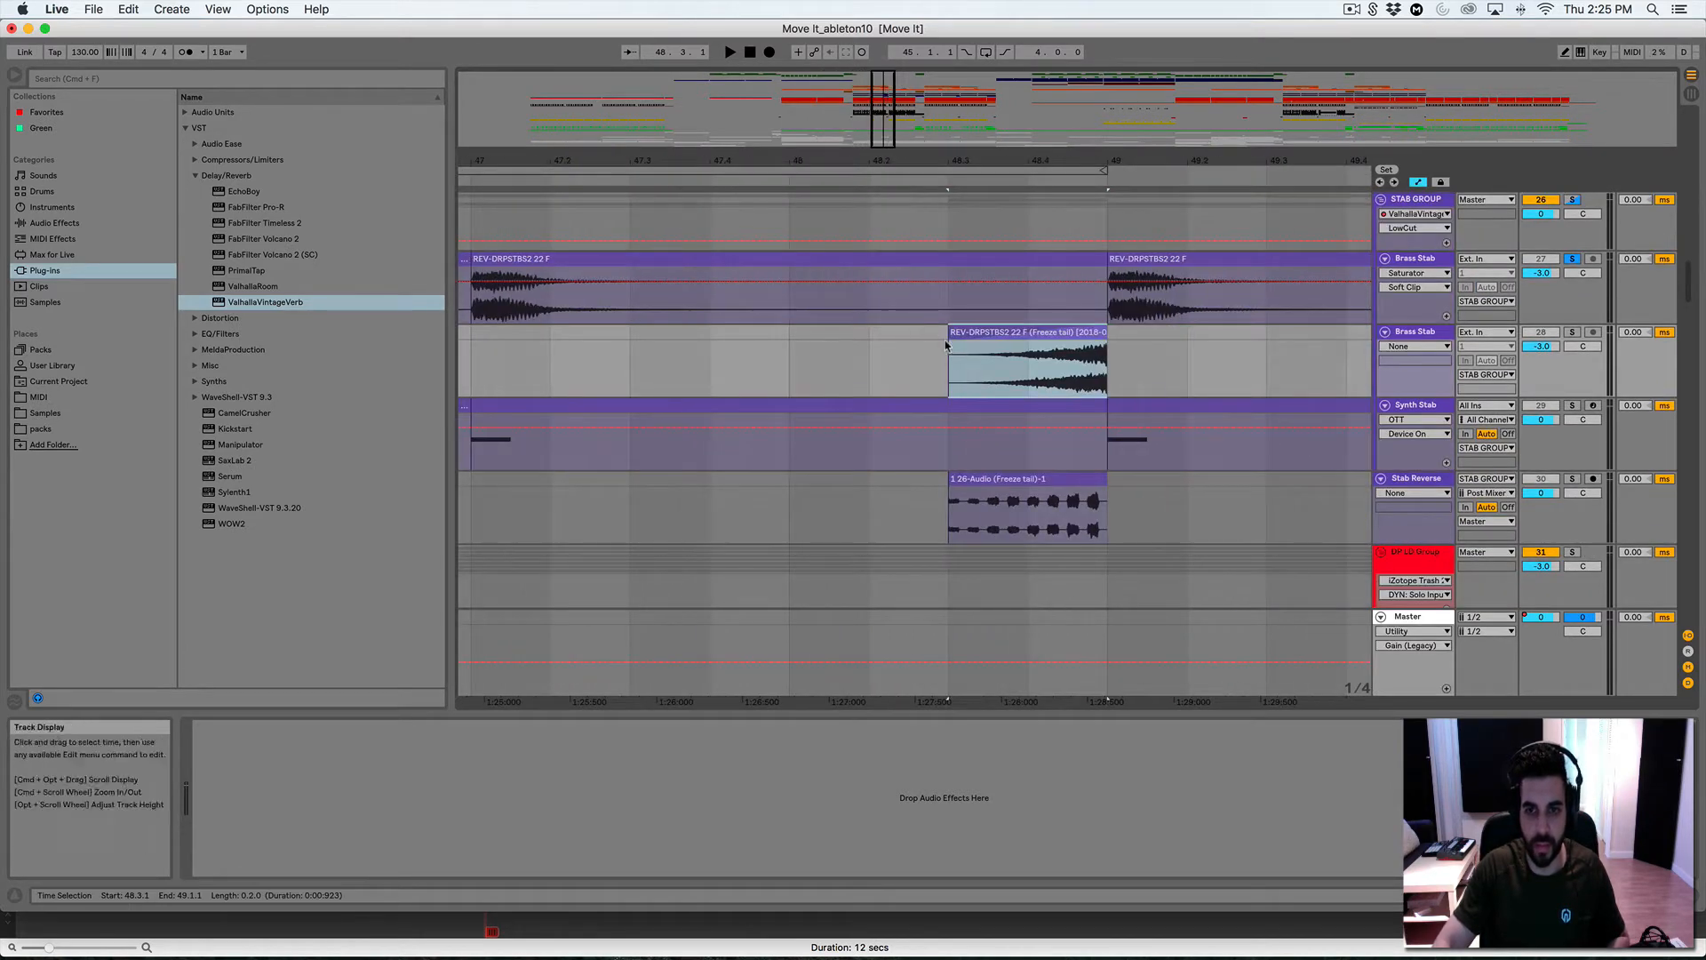
{"action": "key", "text": "a"}
{"action": "left_click_drag", "start_coordinate": [1015, 355], "coordinate": [989, 360]}
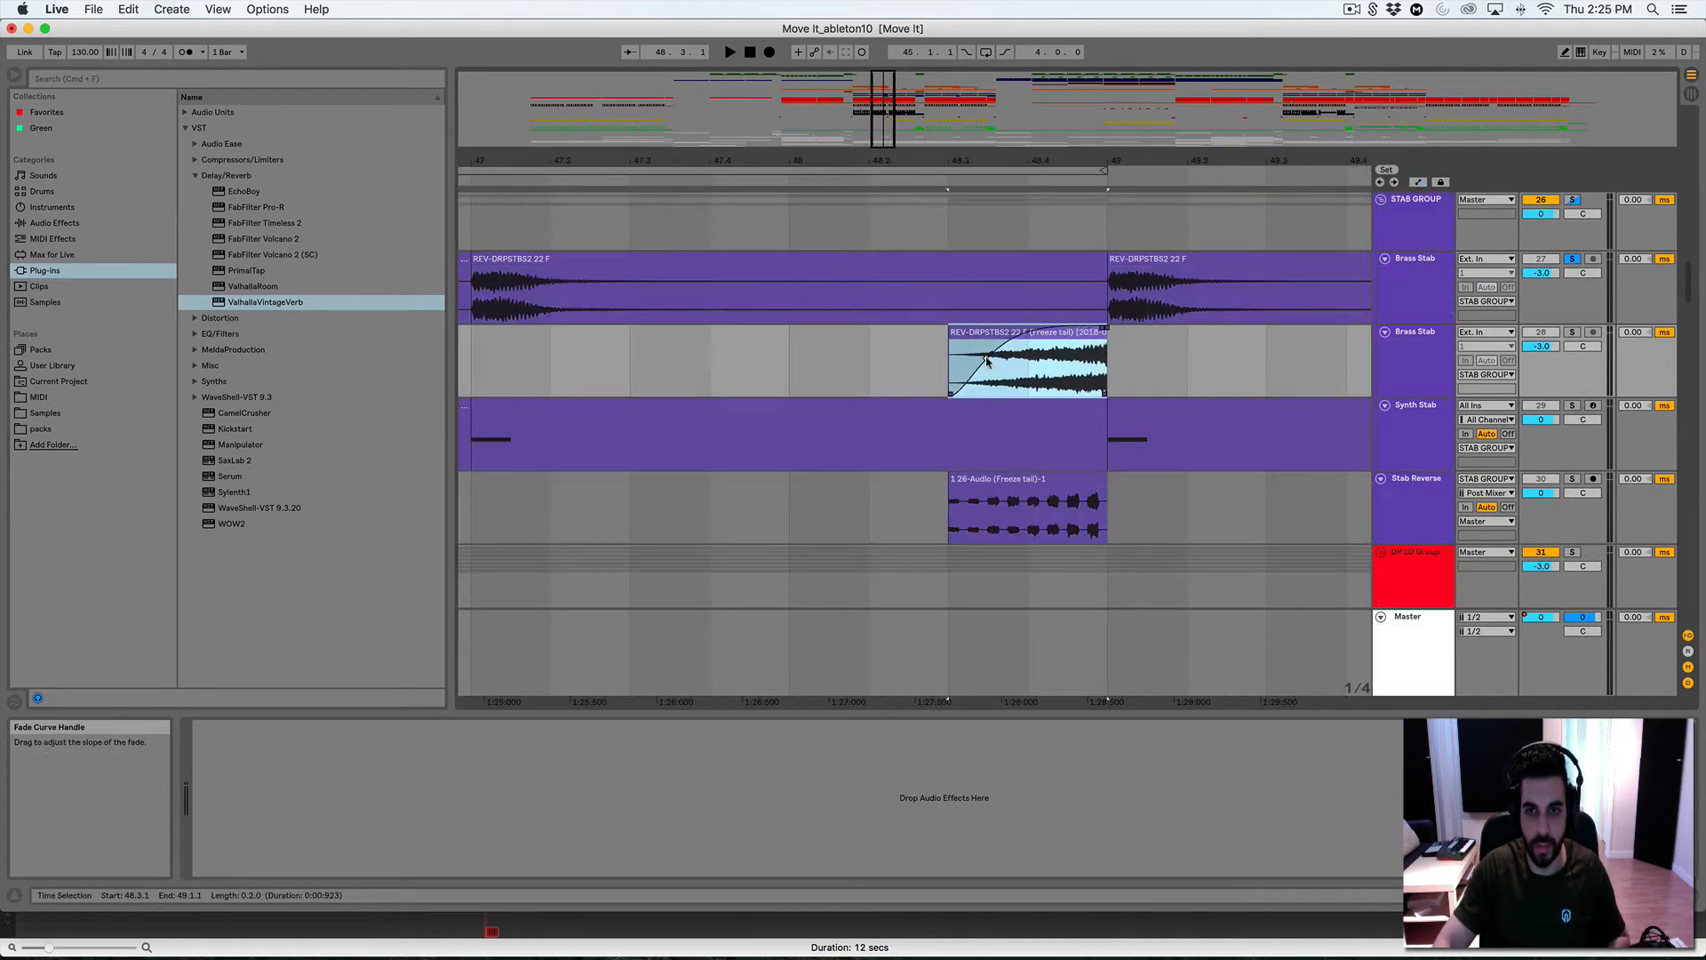
{"action": "left_click", "coordinate": [975, 337]}
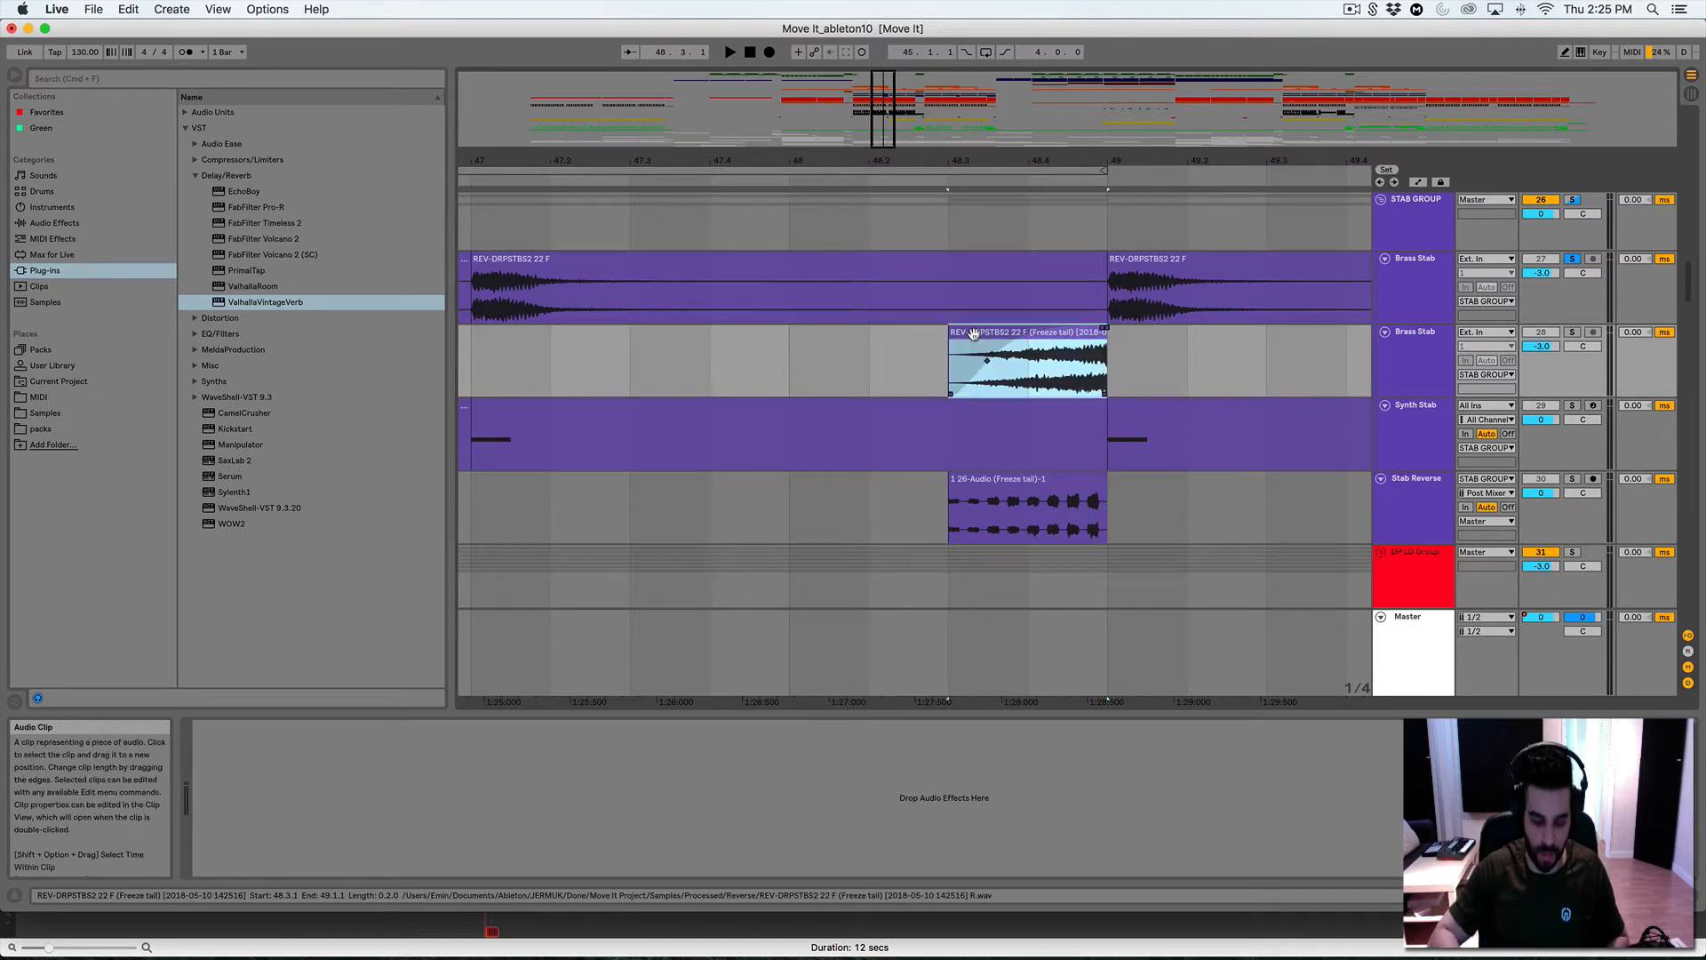
{"action": "key", "text": "super+j"}
Set the grid to 1/32 and delete the second 1/32 slice of the reversed tail clip
{"action": "right_click", "coordinate": [1228, 382]}
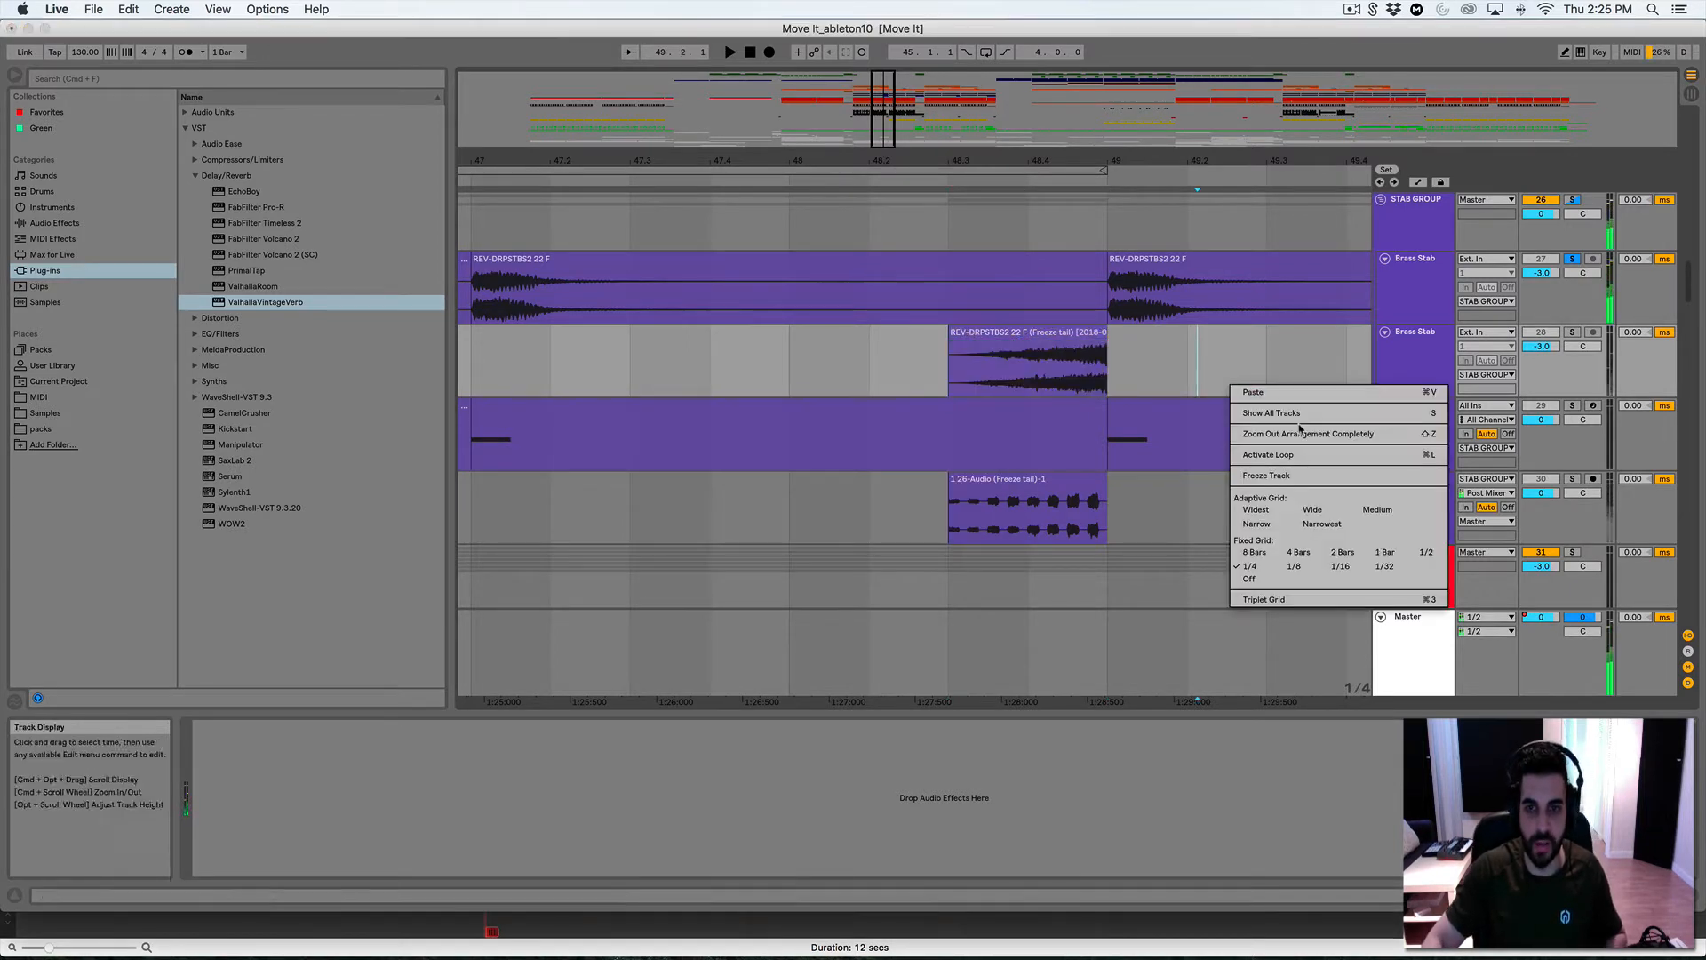
{"action": "left_click", "coordinate": [1384, 566]}
{"action": "left_click", "coordinate": [1197, 382]}
{"action": "key", "text": "plus"}
{"action": "key", "text": "plus"}
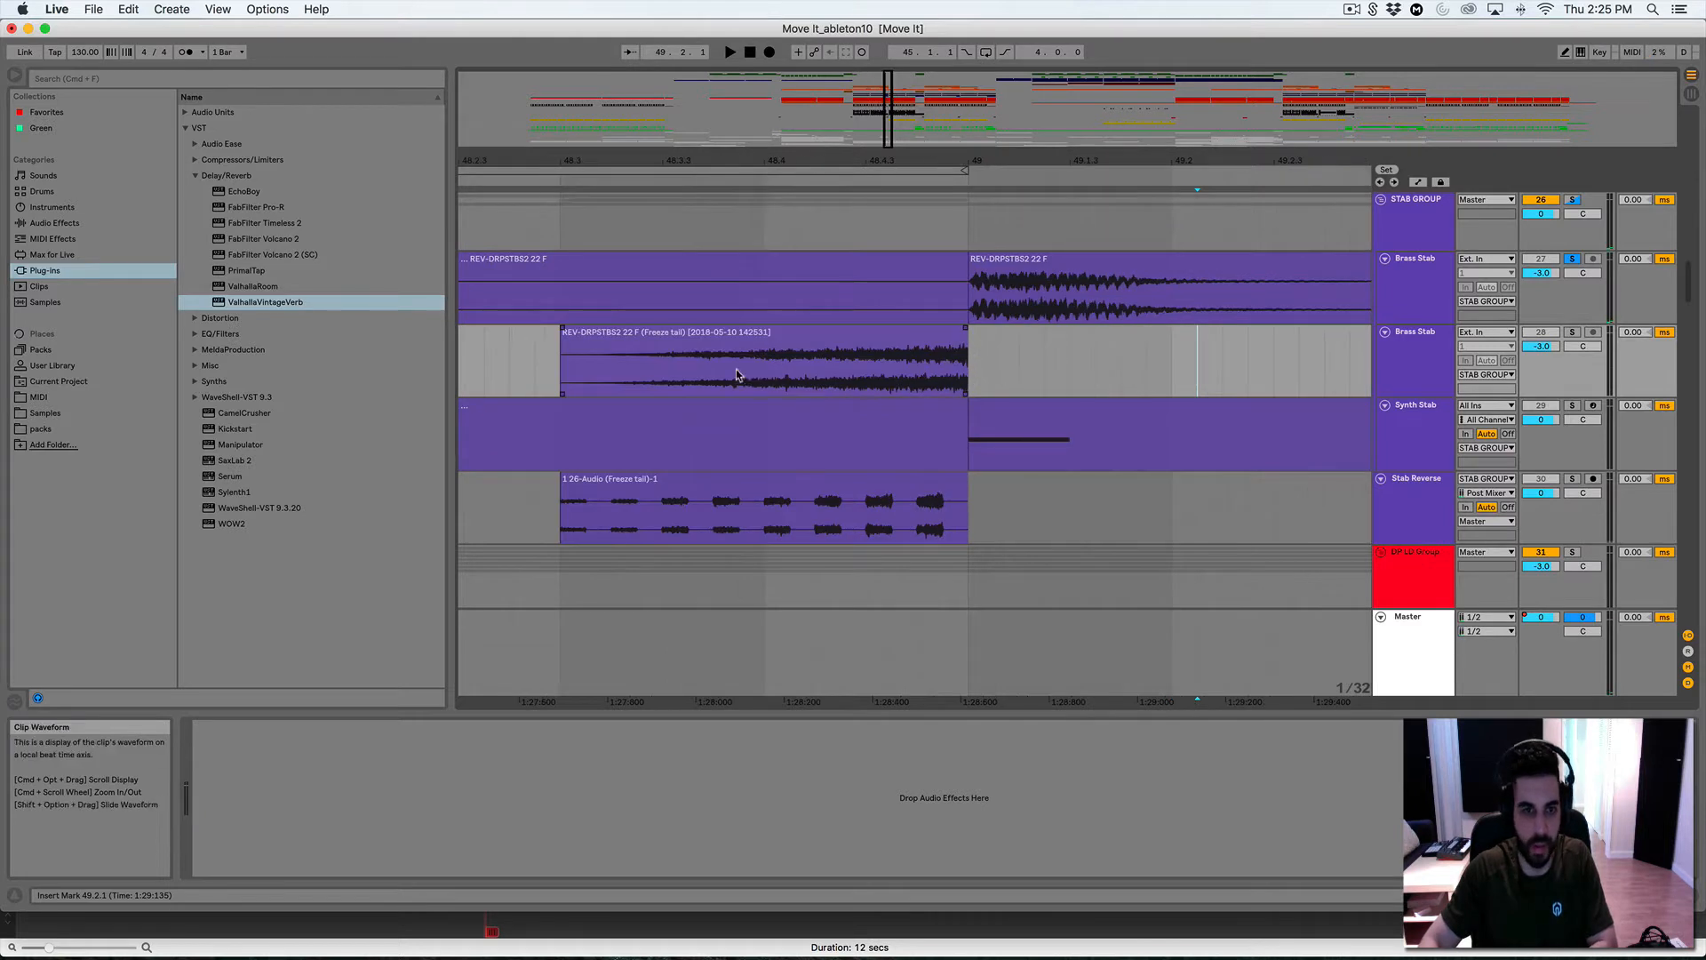
{"action": "scroll", "coordinate": [739, 375], "scroll_direction": "left", "scroll_amount": 3}
{"action": "left_click_drag", "start_coordinate": [776, 383], "coordinate": [754, 383]}
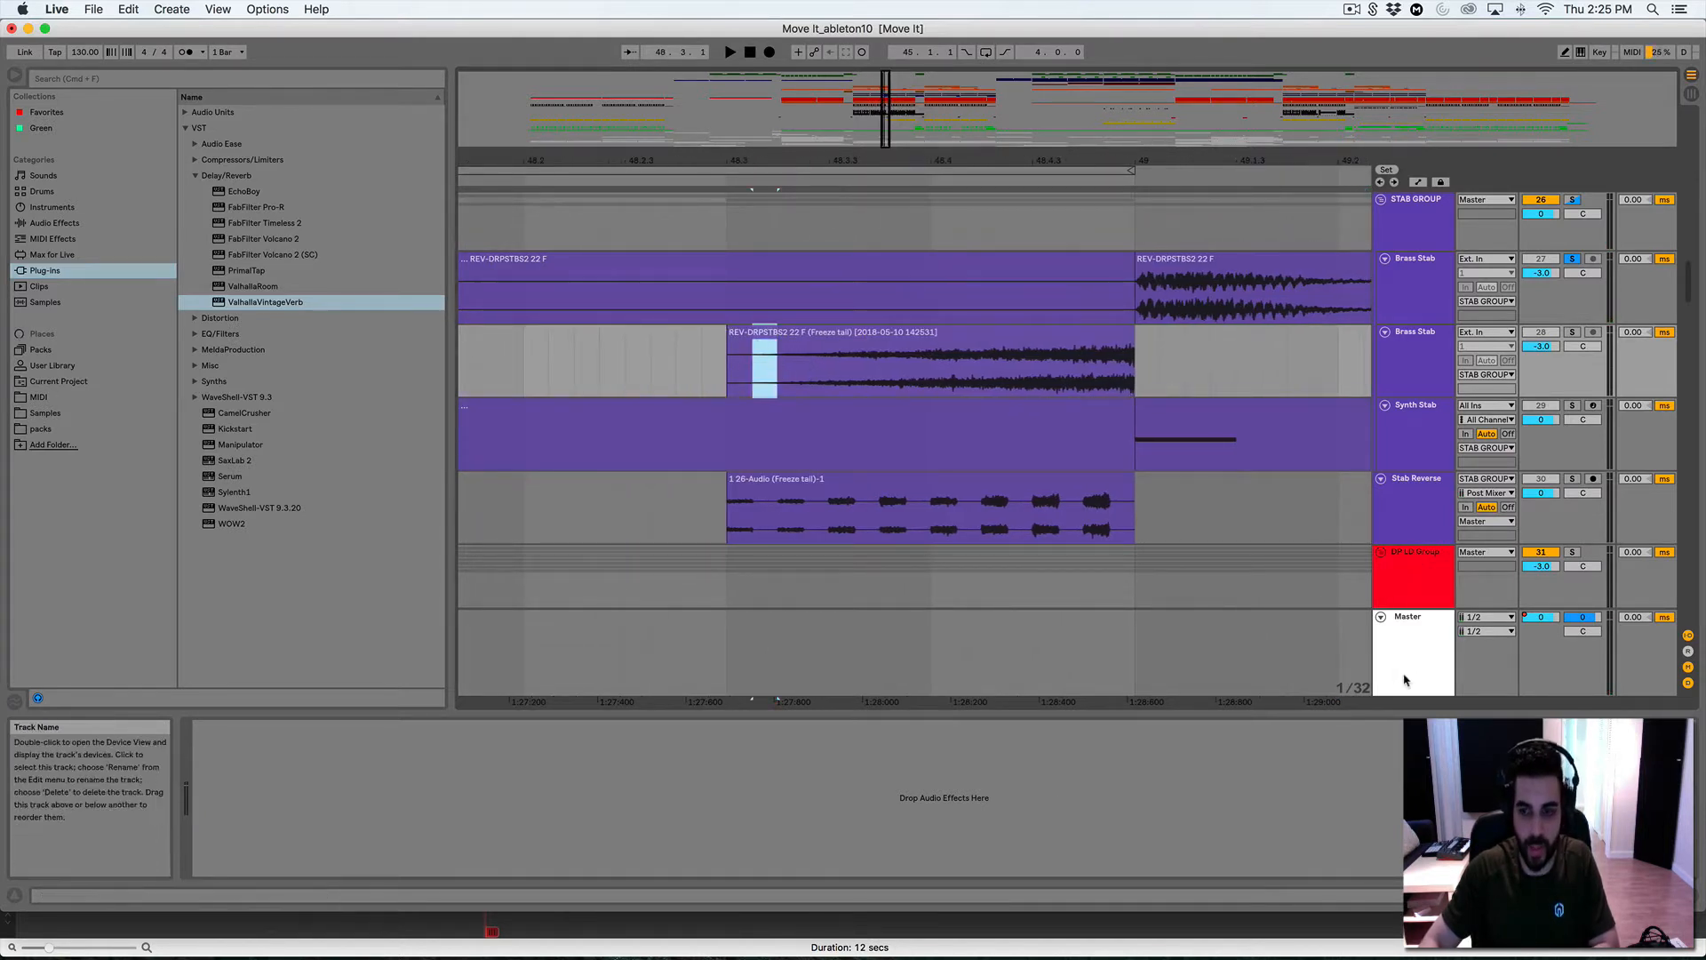
{"action": "key", "text": "Delete"}
Cut out every second 1/32 slice through the rest of the reversed tail clip and consolidate the pieces into one clip
{"action": "left_click_drag", "start_coordinate": [829, 378], "coordinate": [737, 333]}
{"action": "key", "text": "Delete"}
{"action": "key", "text": "Delete"}
{"action": "key", "text": "Delete"}
{"action": "key", "text": "Delete"}
{"action": "key", "text": "Delete"}
{"action": "key", "text": "Delete"}
{"action": "key", "text": "Delete"}
{"action": "key", "text": "Delete"}
{"action": "key", "text": "super+j"}
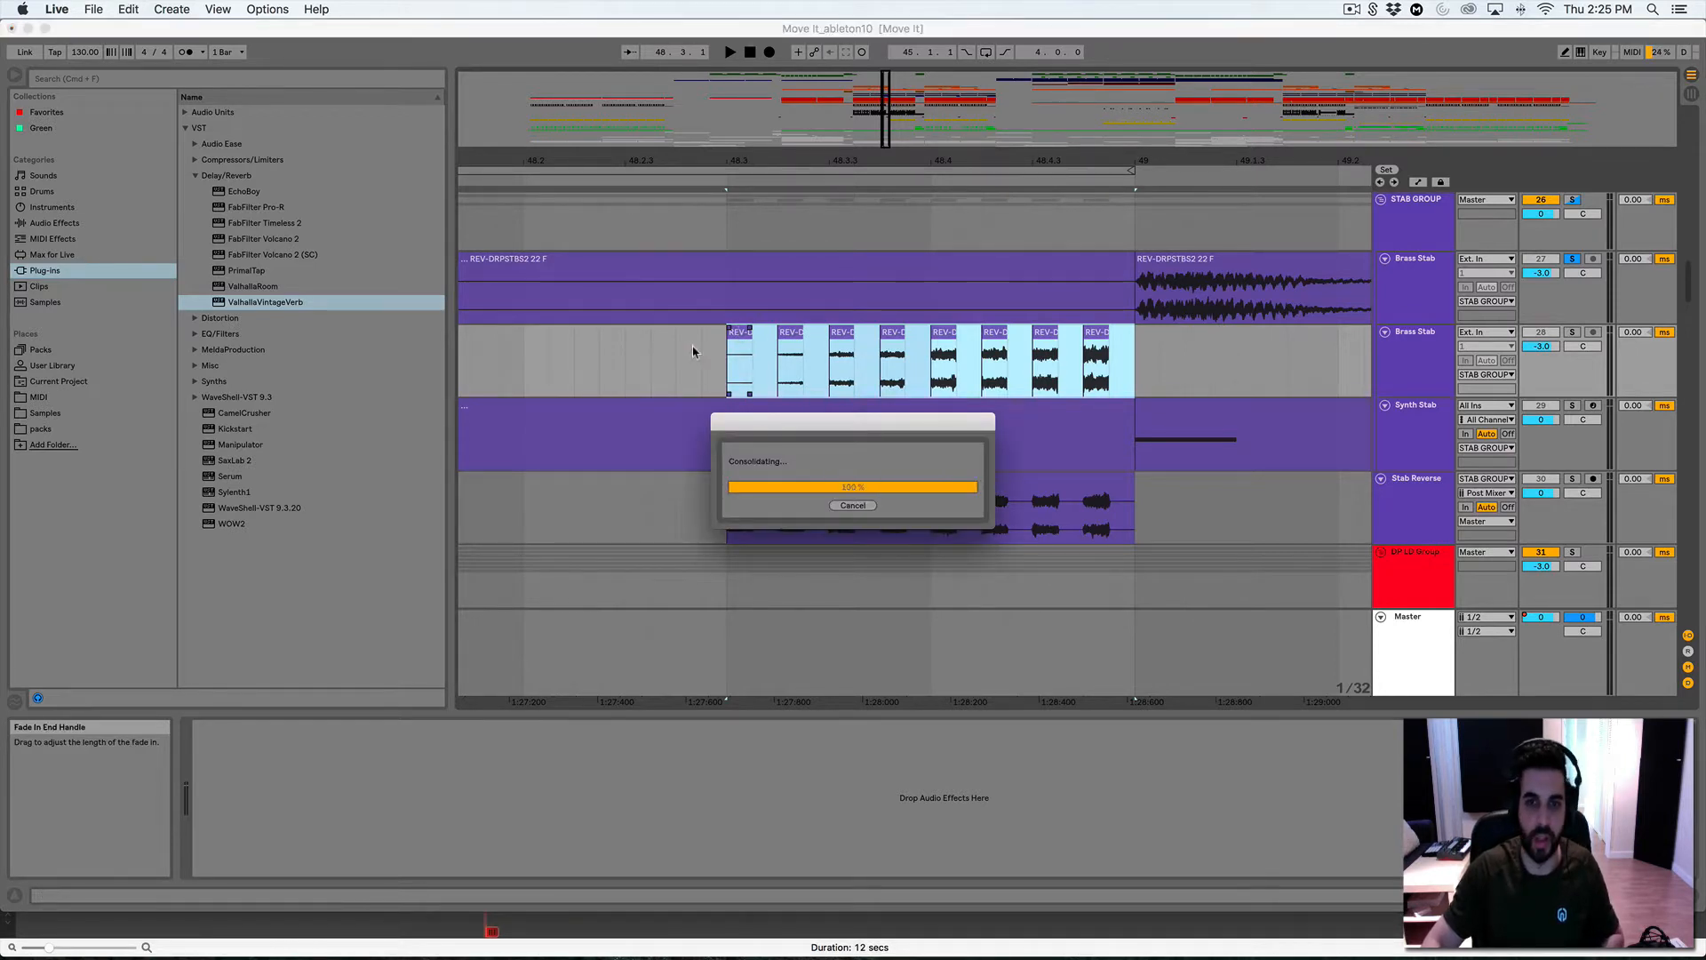
Solo the duplicate Brass Stab track, compare its gated clip with Stab Reverse during playback, and place the insert marker at bar 49
{"action": "left_click", "coordinate": [1571, 332]}
{"action": "left_click", "coordinate": [676, 370]}
{"action": "key", "text": "space"}
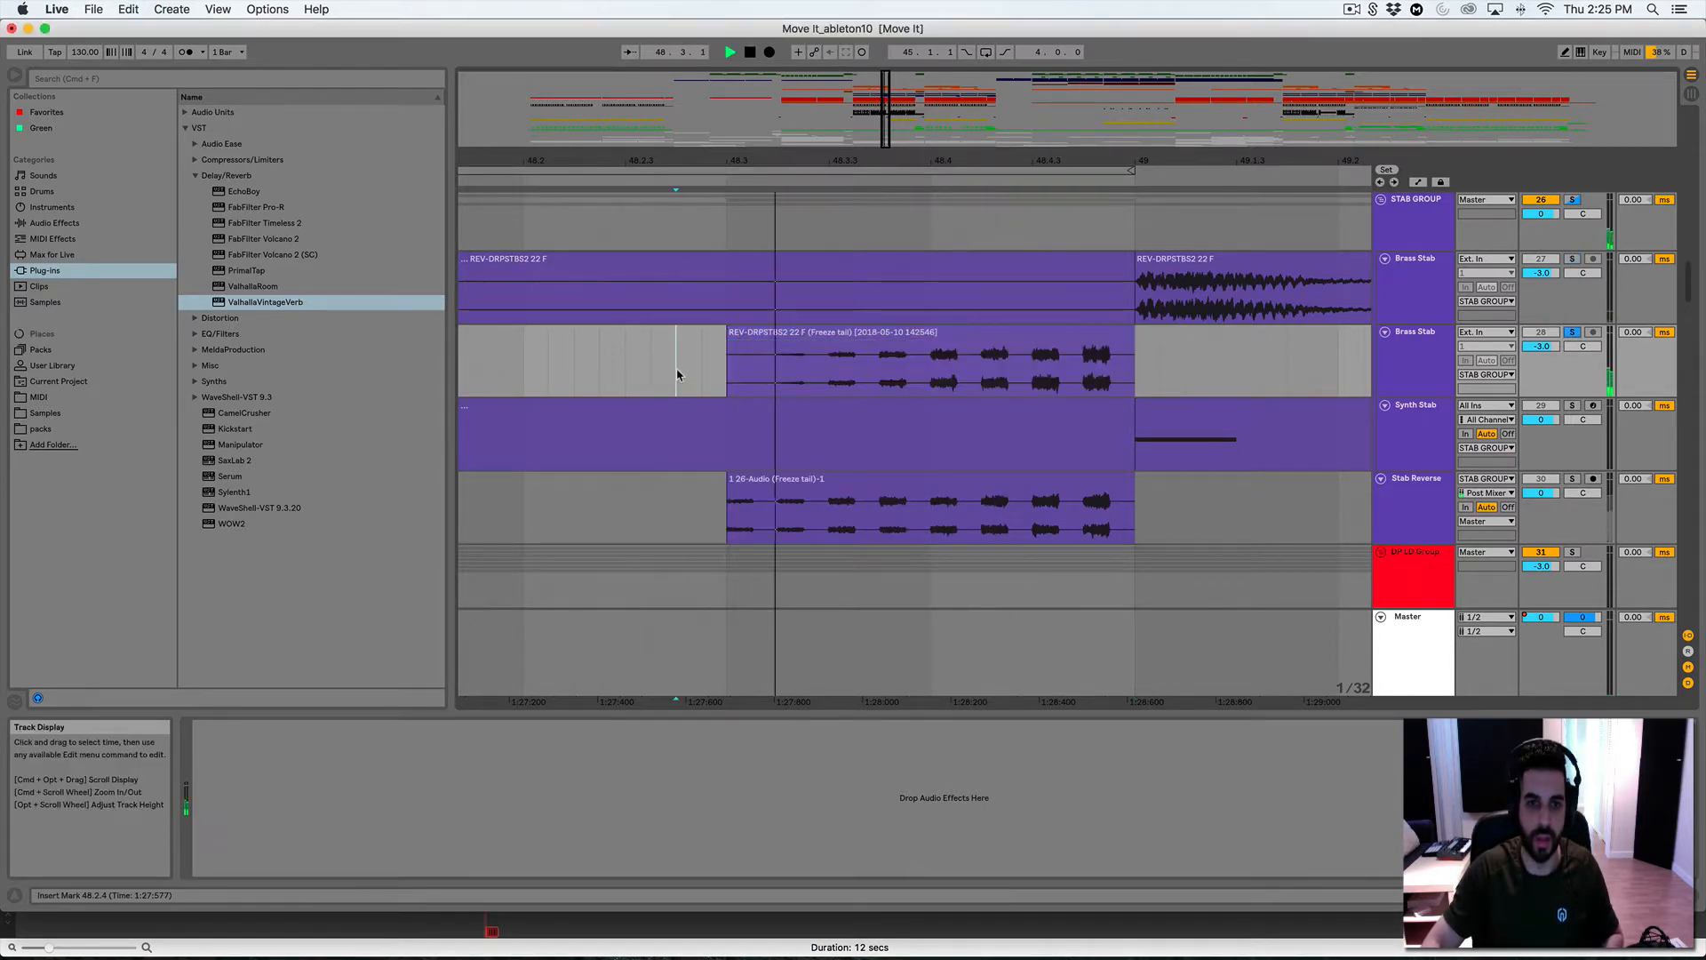
{"action": "left_click", "coordinate": [1571, 478]}
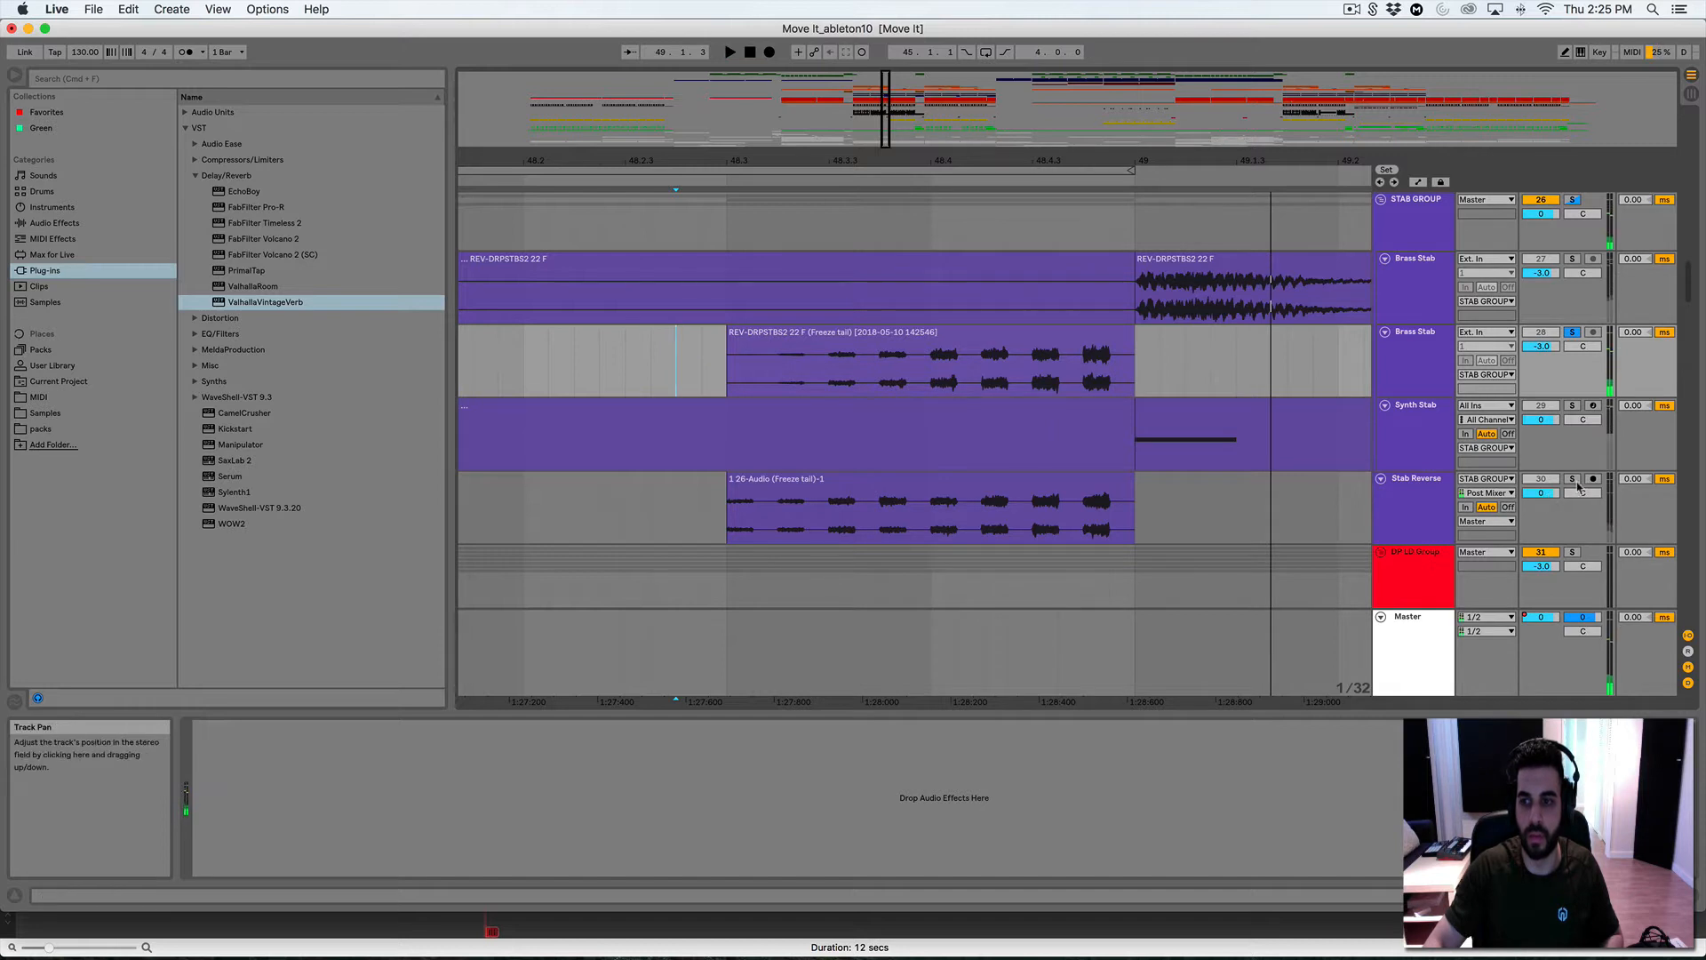
{"action": "left_click", "coordinate": [1572, 332]}
{"action": "key", "text": "space"}
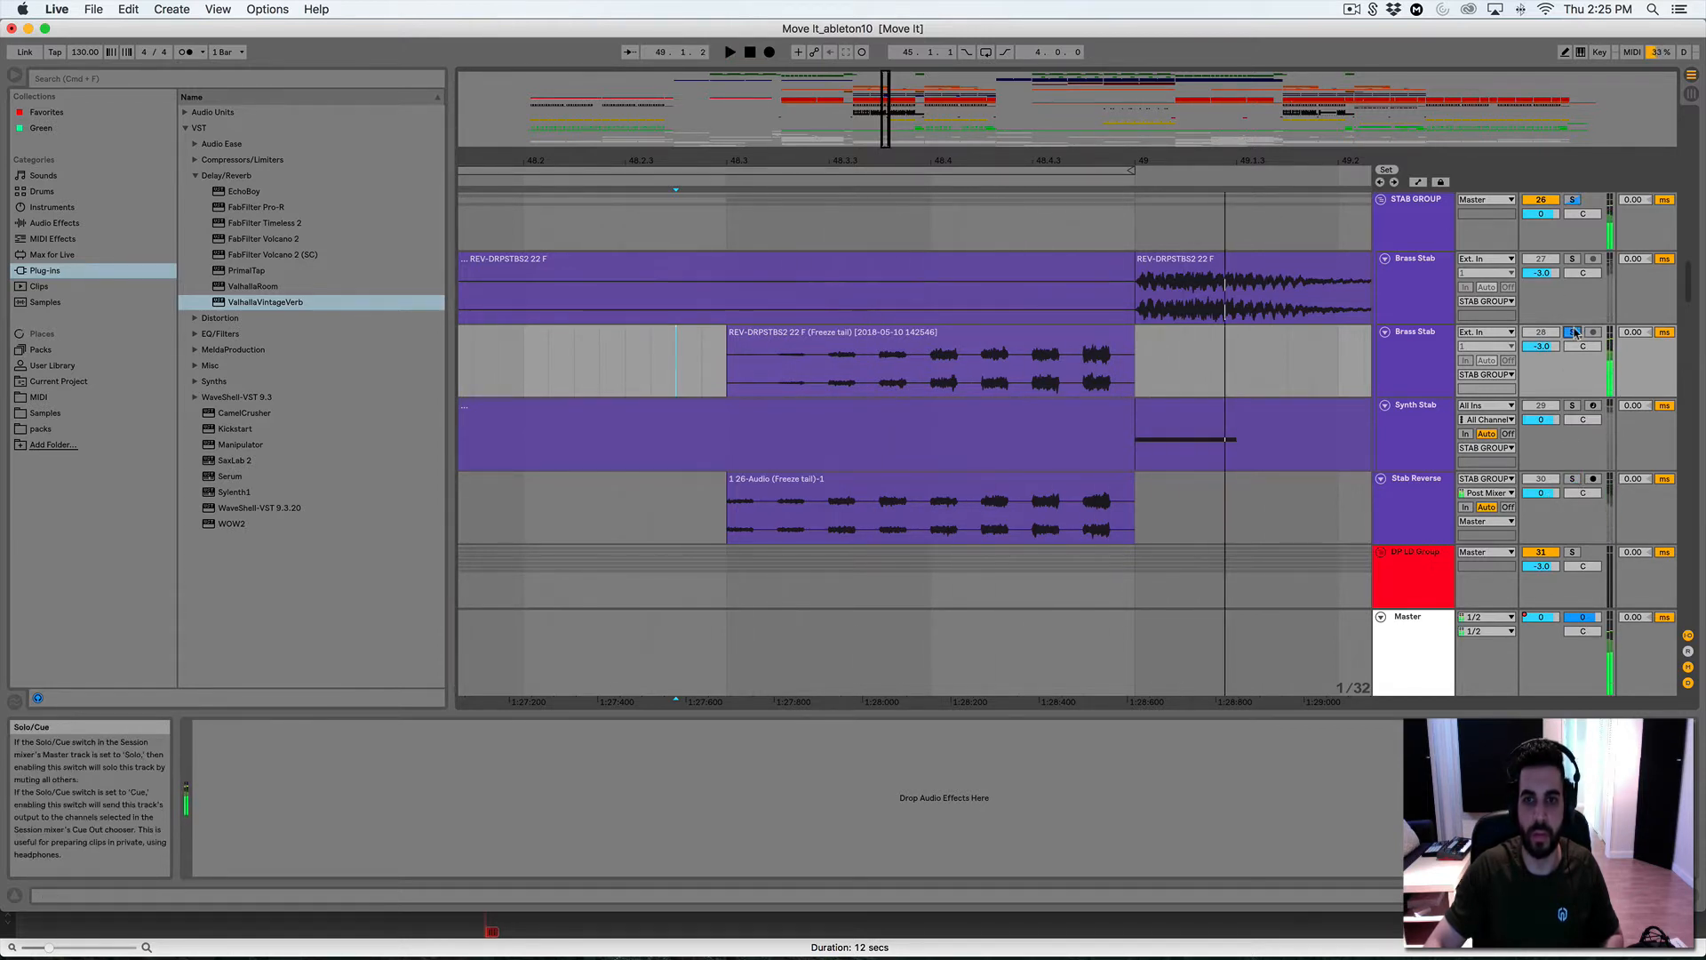
{"action": "left_click", "coordinate": [1165, 380]}
{"action": "mouse_move", "coordinate": [884, 138]}
{"action": "left_mouse_down"}
{"action": "mouse_move", "coordinate": [885, 115]}
{"action": "mouse_move", "coordinate": [870, 138]}
{"action": "left_mouse_up"}
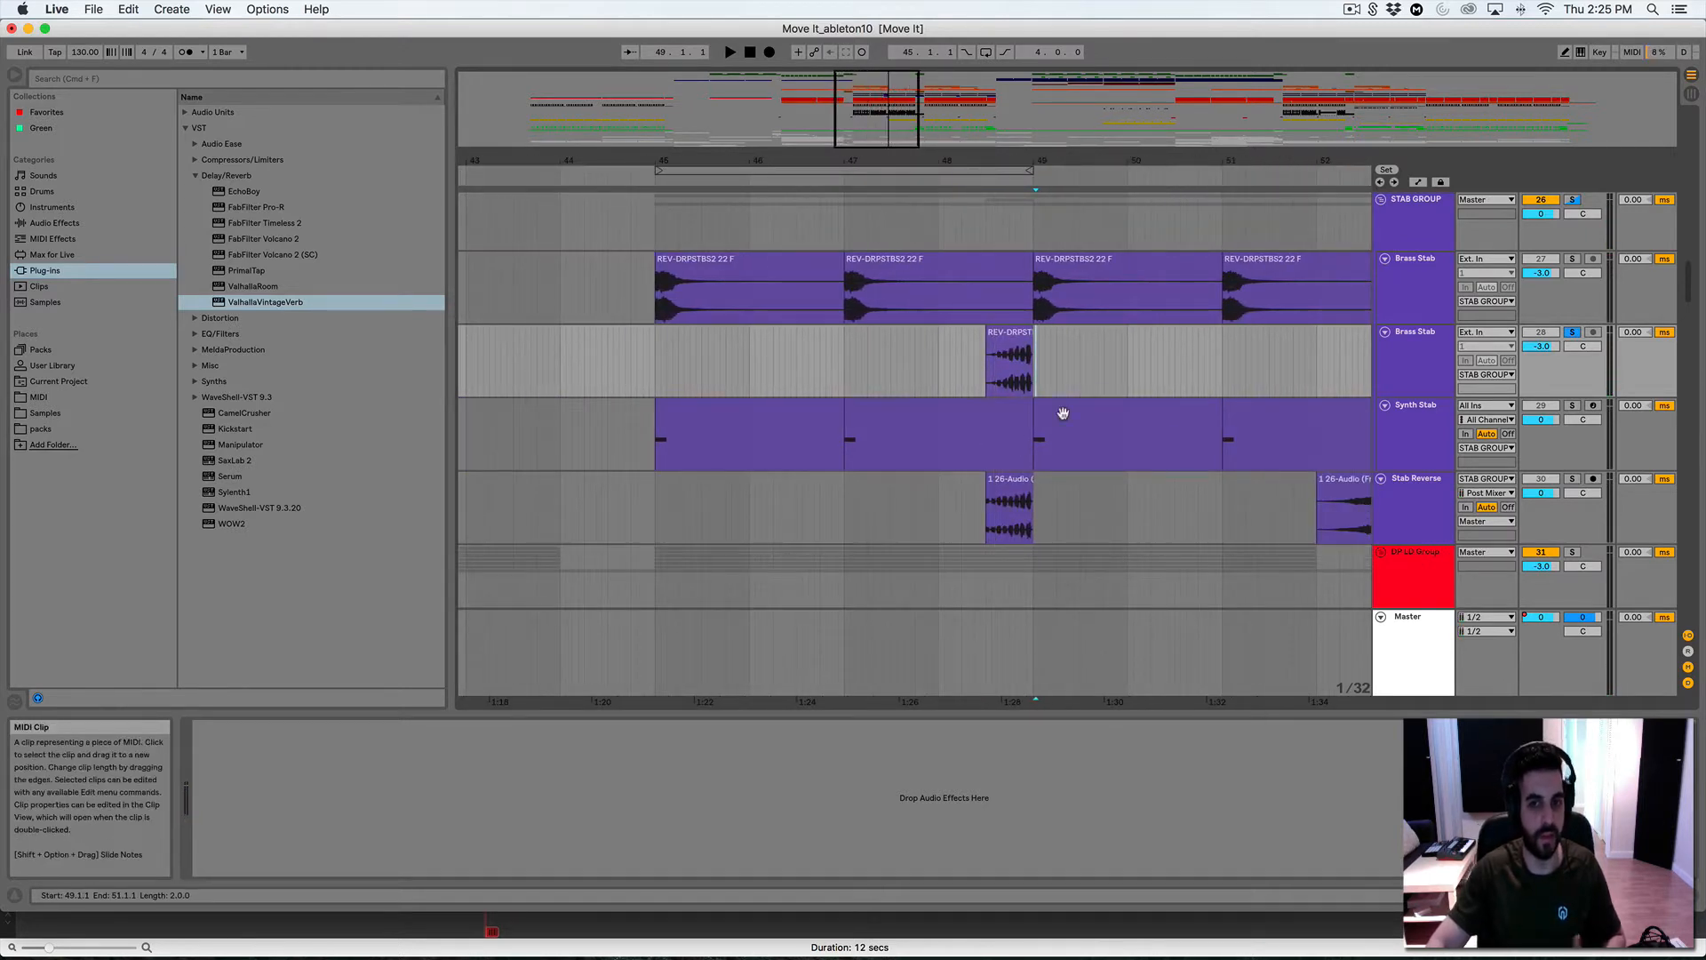
Delete the duplicate Brass Stab track and set the arrangement grid to 2/1
{"action": "left_click", "coordinate": [1364, 364]}
{"action": "left_click", "coordinate": [1400, 365]}
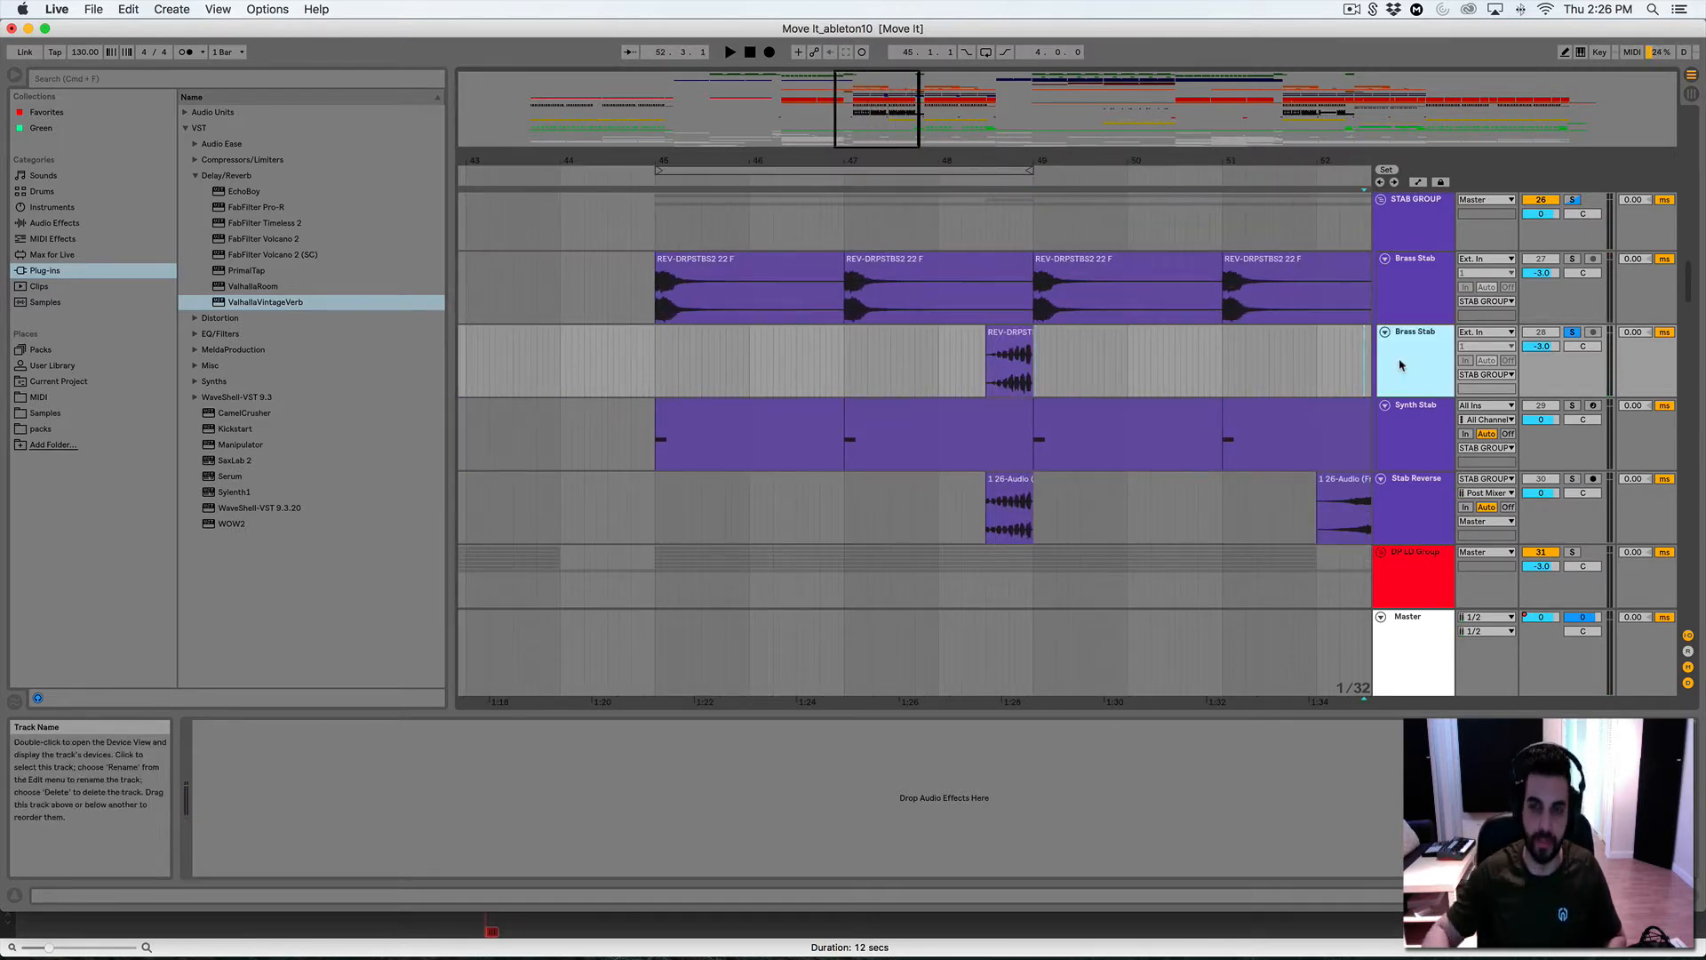
{"action": "key", "text": "Delete"}
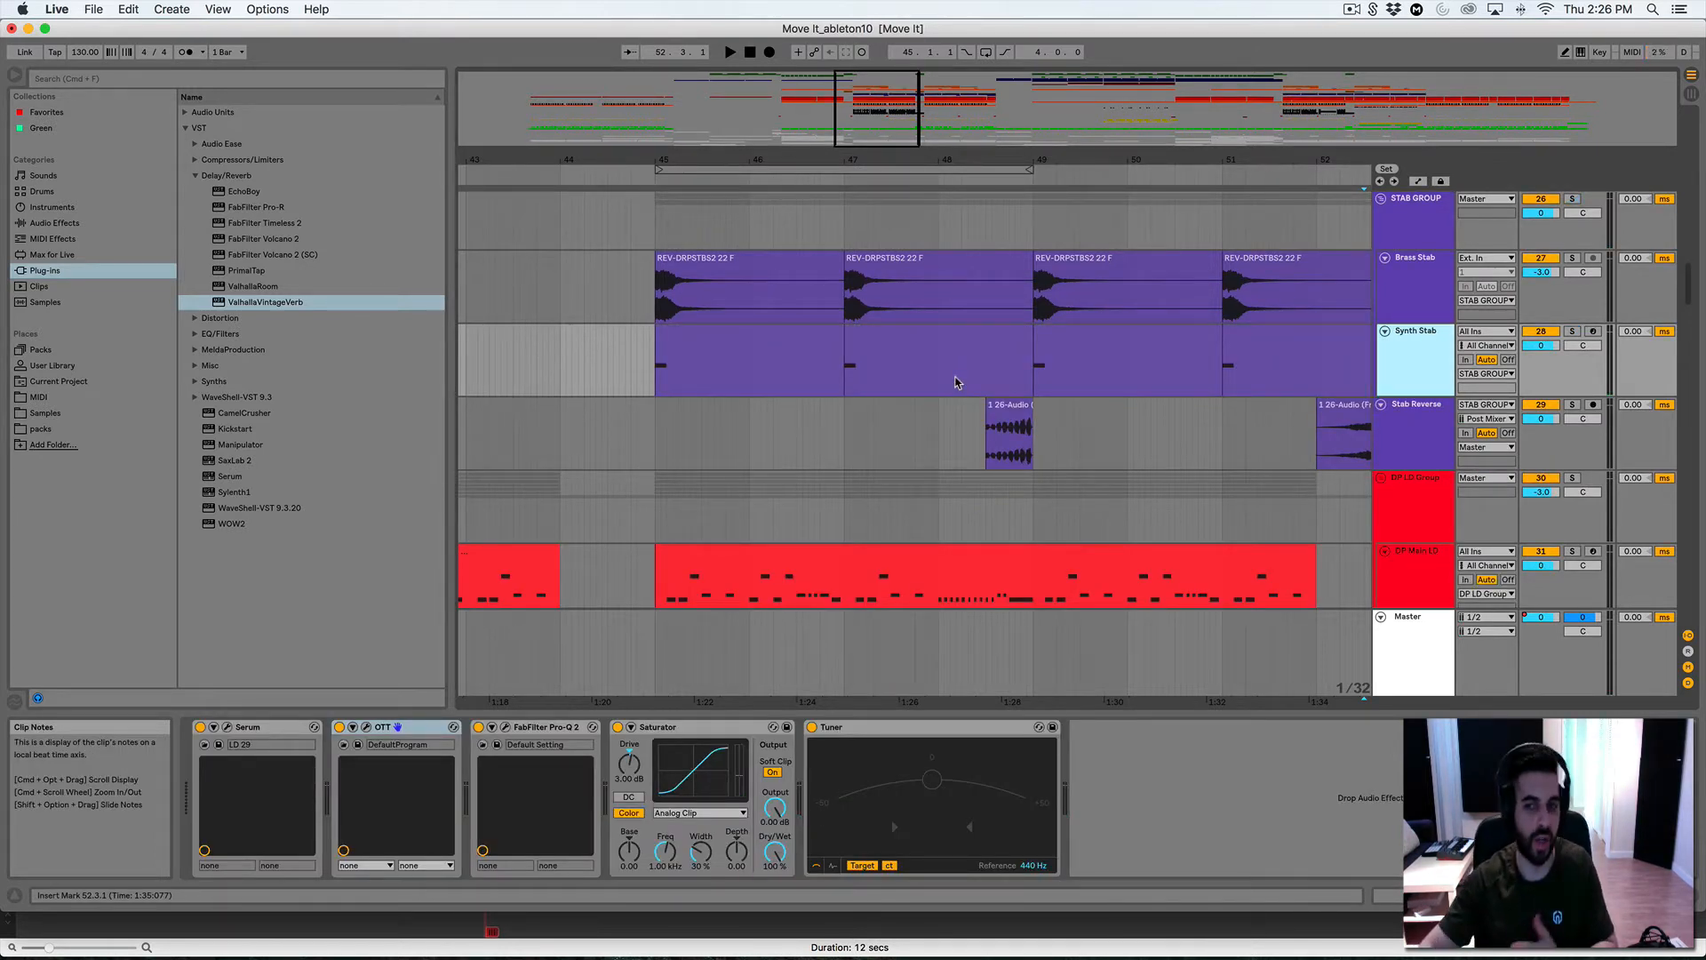
{"action": "right_click", "coordinate": [1096, 449]}
{"action": "left_click", "coordinate": [1211, 615]}
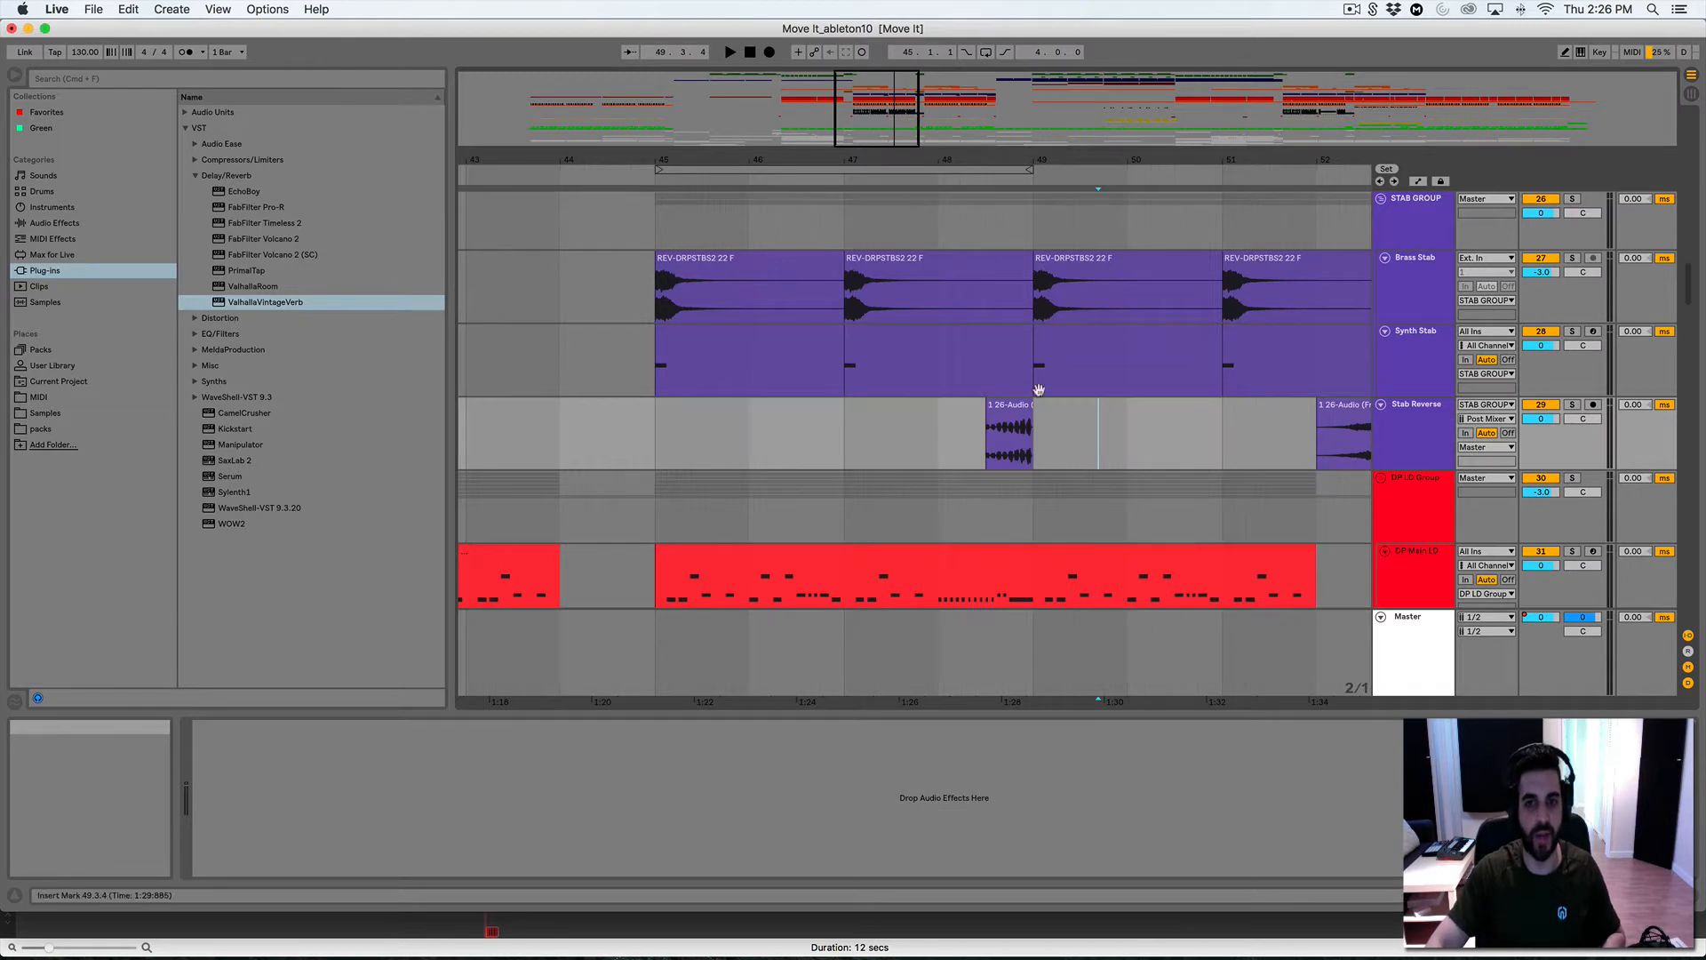
Solo the Stab Reverse track and play its reversed tail clip from bar 52
{"action": "mouse_move", "coordinate": [865, 125]}
{"action": "left_mouse_down"}
{"action": "mouse_move", "coordinate": [889, 105]}
{"action": "mouse_move", "coordinate": [884, 125]}
{"action": "left_mouse_up"}
{"action": "left_click", "coordinate": [1107, 439]}
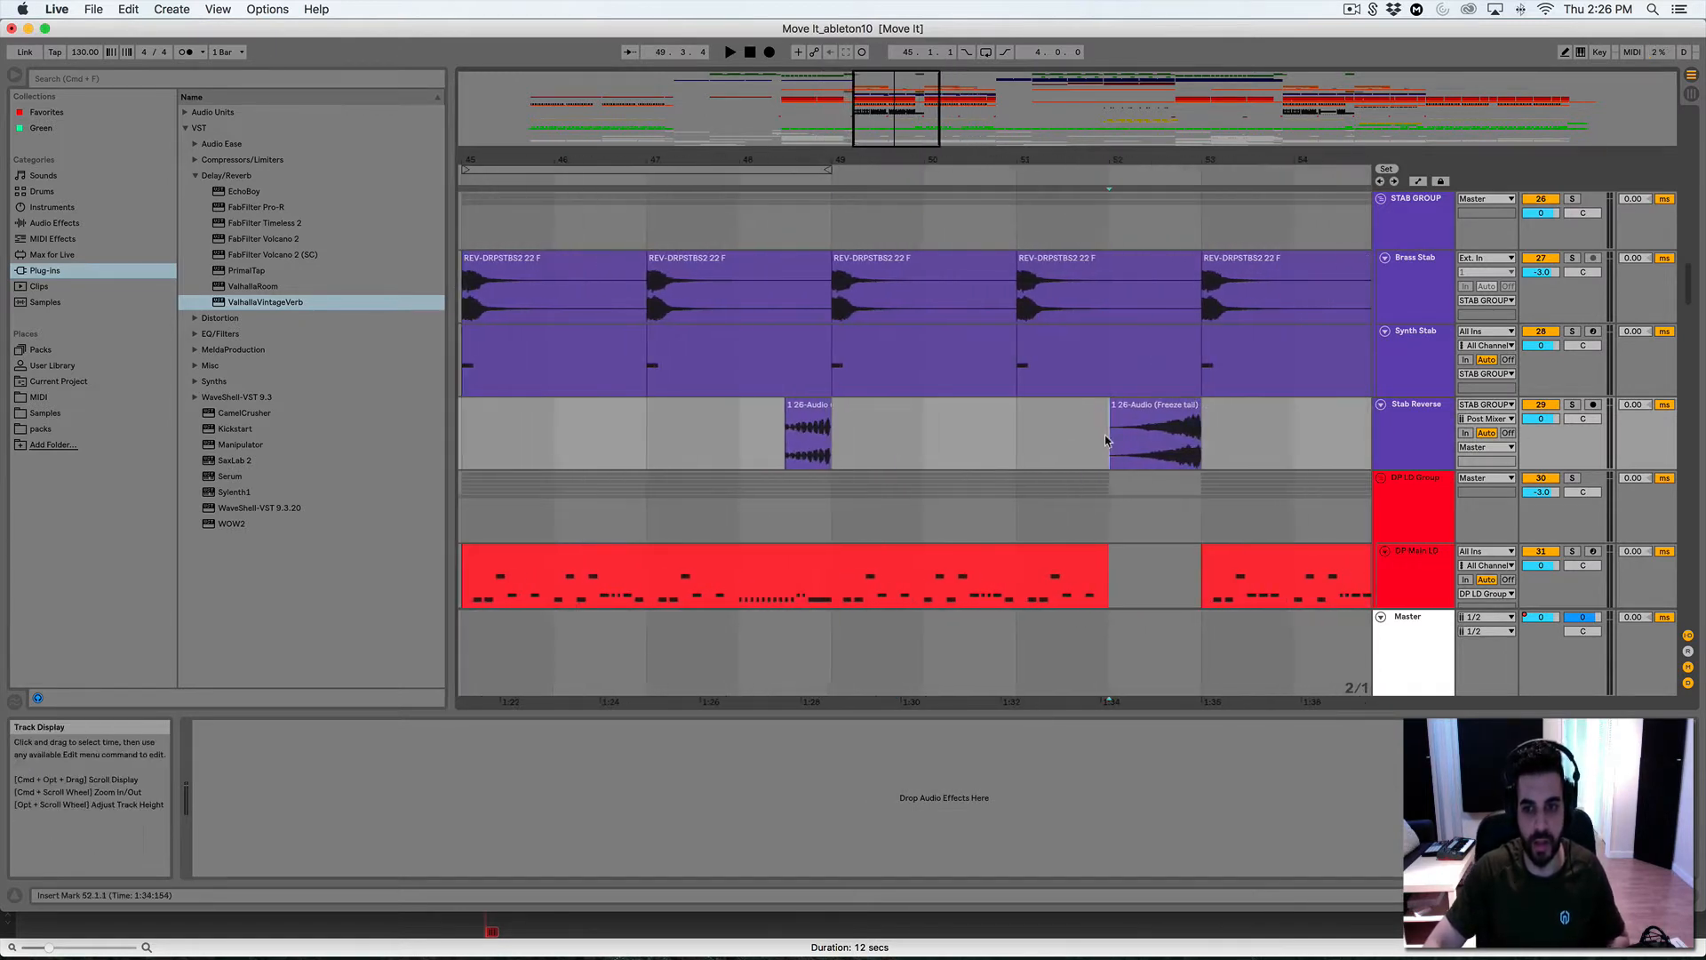
{"action": "left_click", "coordinate": [1571, 404]}
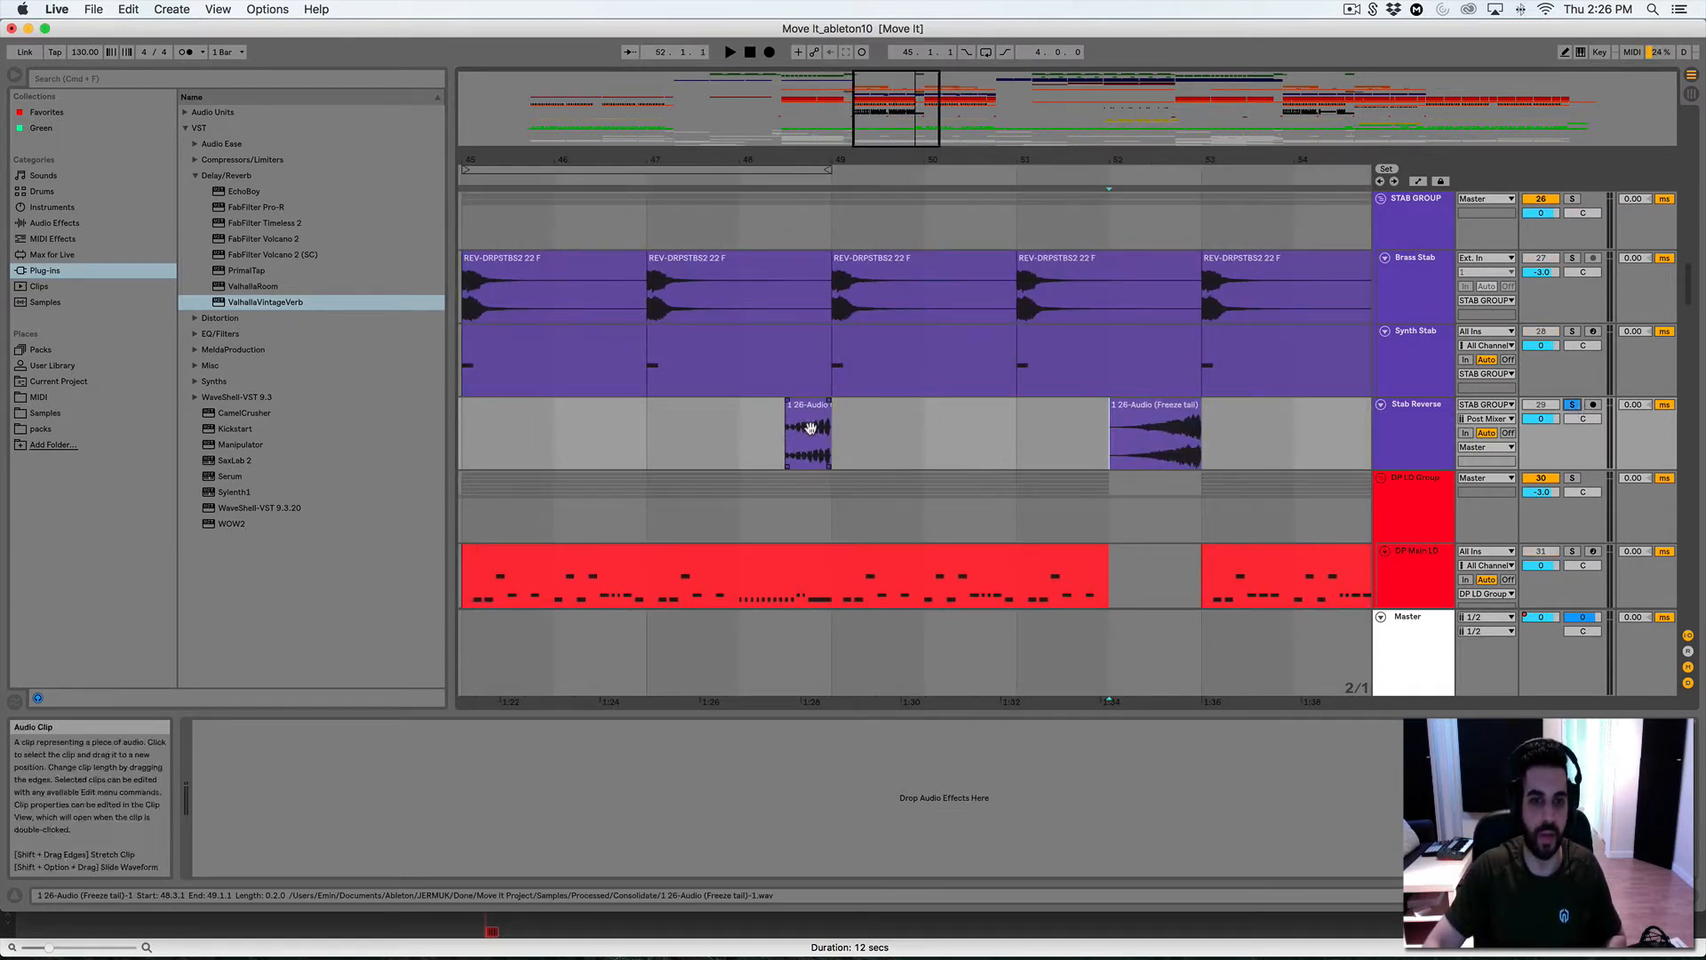
{"action": "key", "text": "space"}
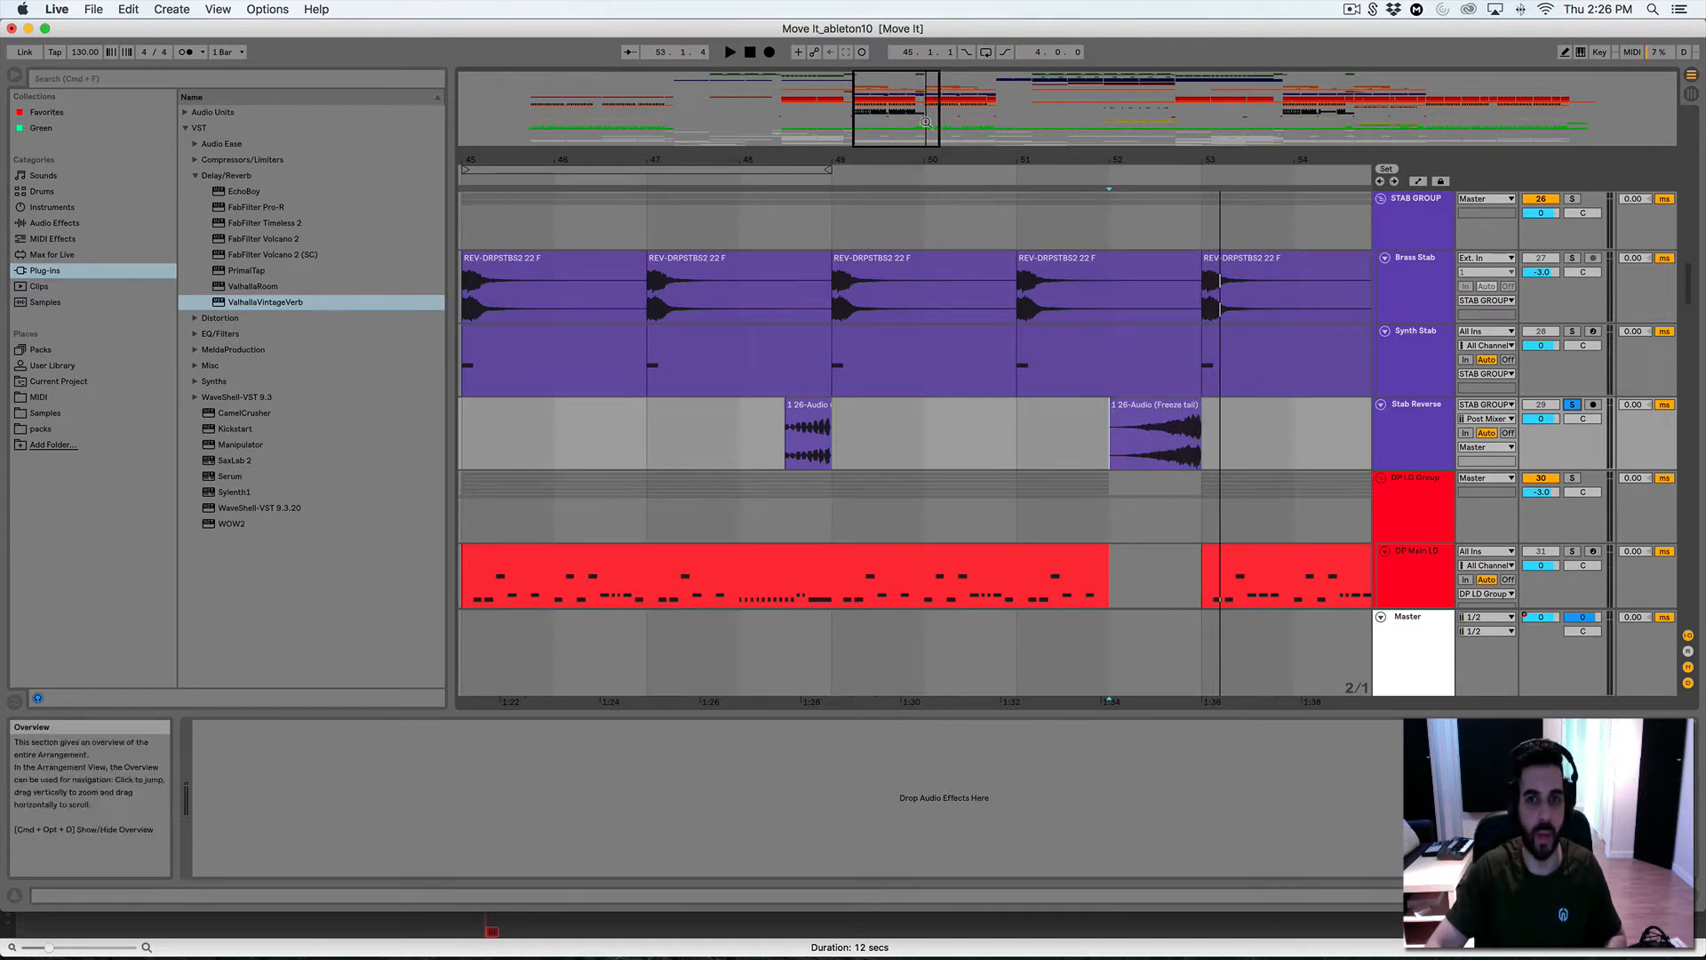
Solo the STAB GROUP and place the insert marker at bar 45
{"action": "left_click_drag", "start_coordinate": [1048, 161], "coordinate": [1153, 147]}
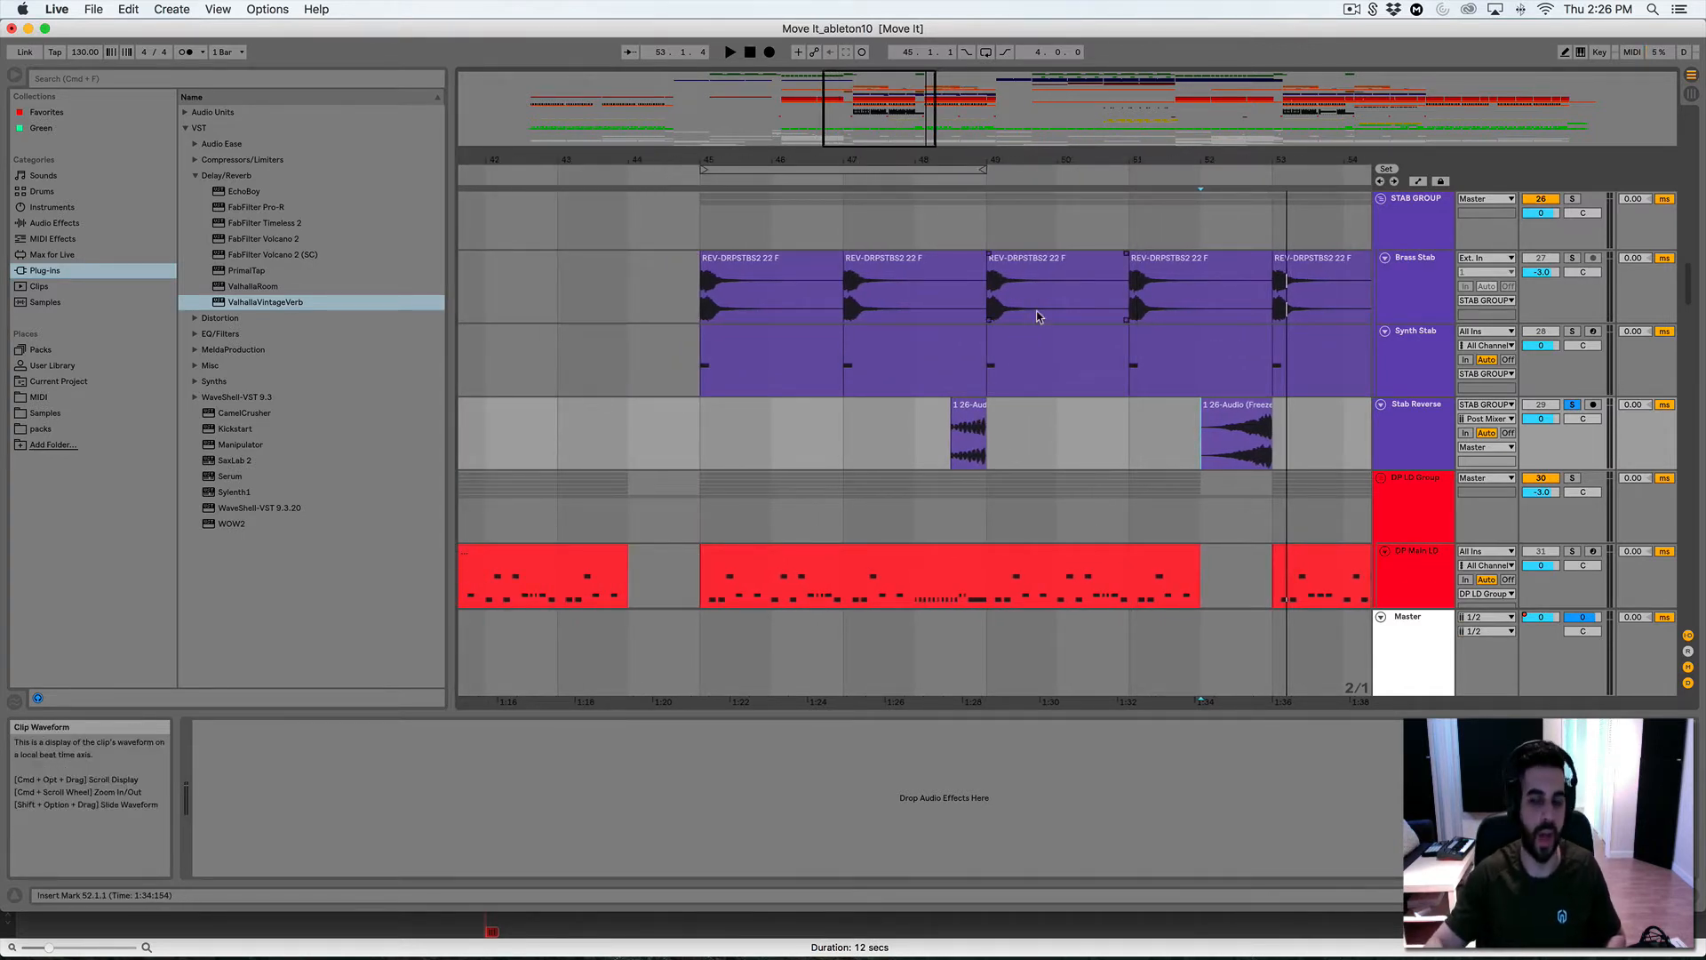
{"action": "scroll", "coordinate": [1066, 442], "scroll_direction": "up", "scroll_amount": 3}
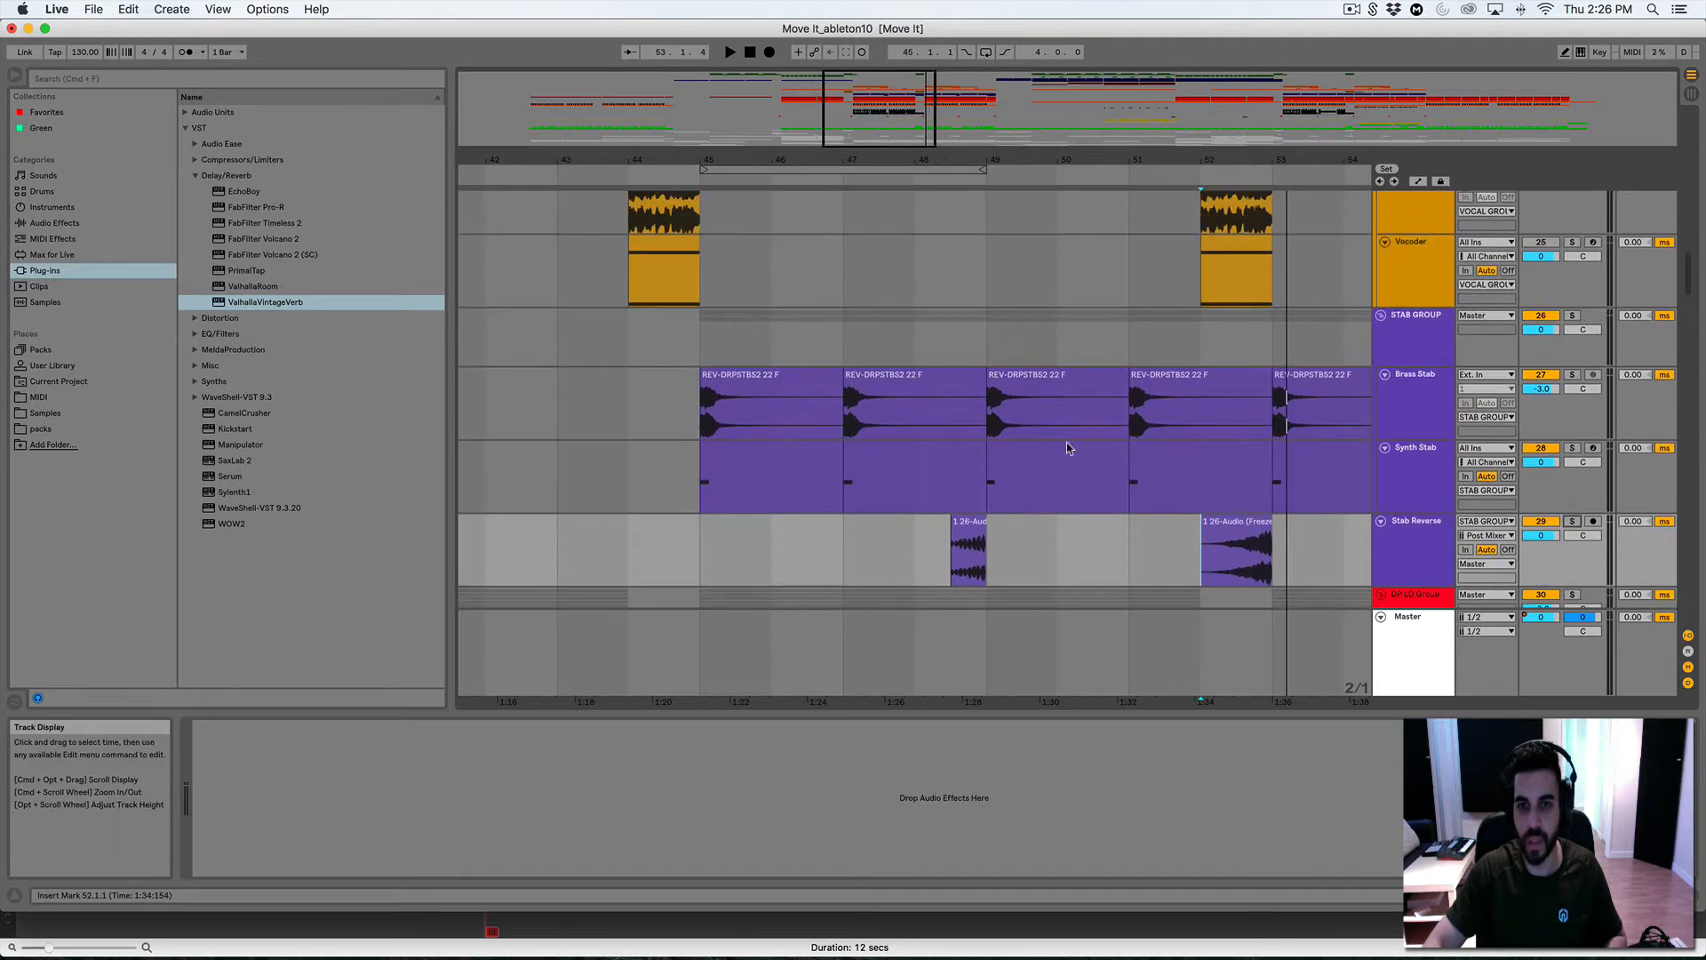
{"action": "left_click", "coordinate": [764, 337]}
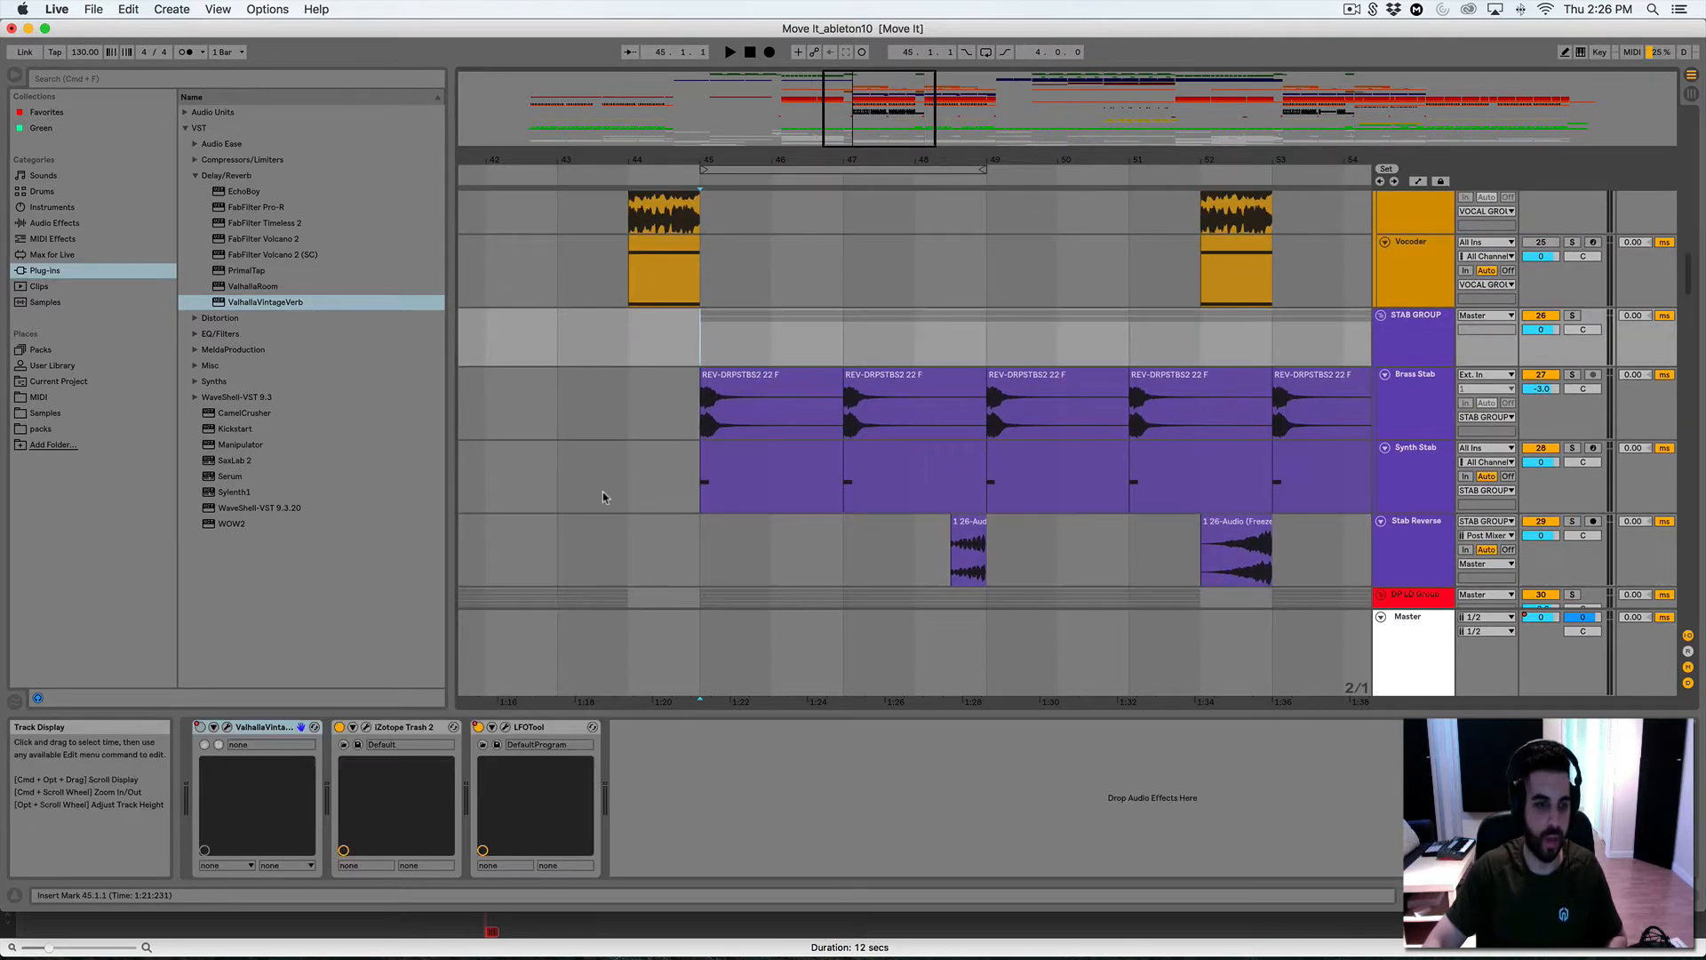
{"action": "left_click", "coordinate": [1572, 316]}
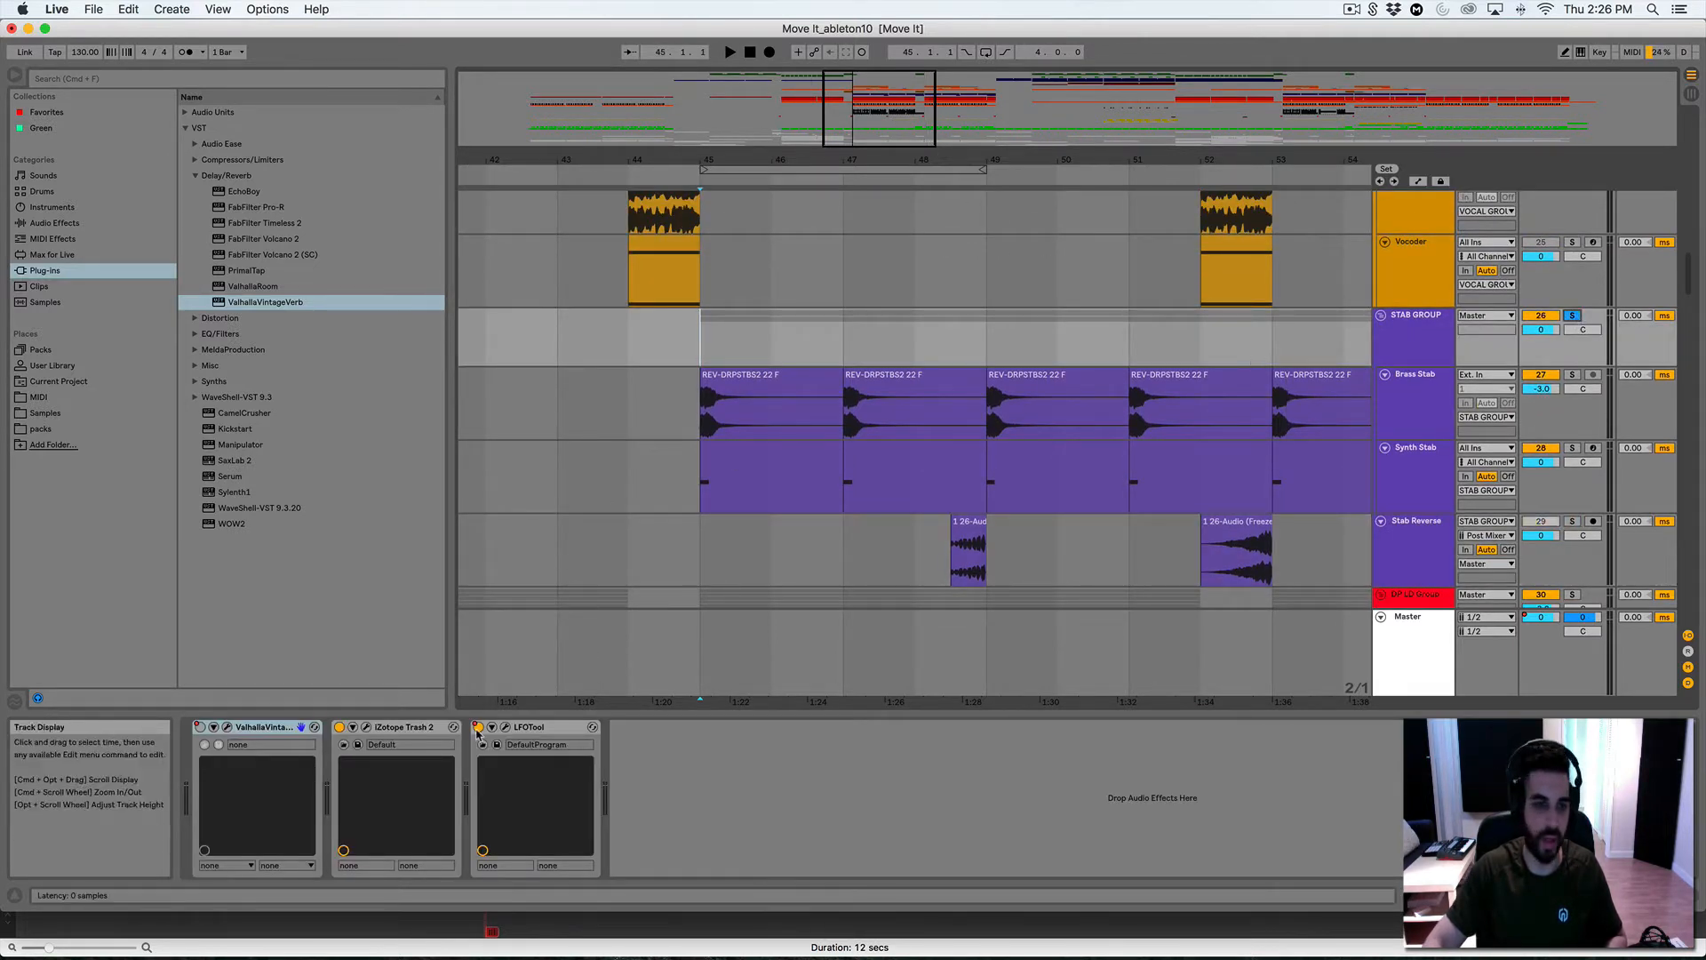
Examine iZotope Trash 2 on the STAB GROUP while playing from bar 45, briefly view its Multiband mode, and close it
{"action": "left_click", "coordinate": [367, 727]}
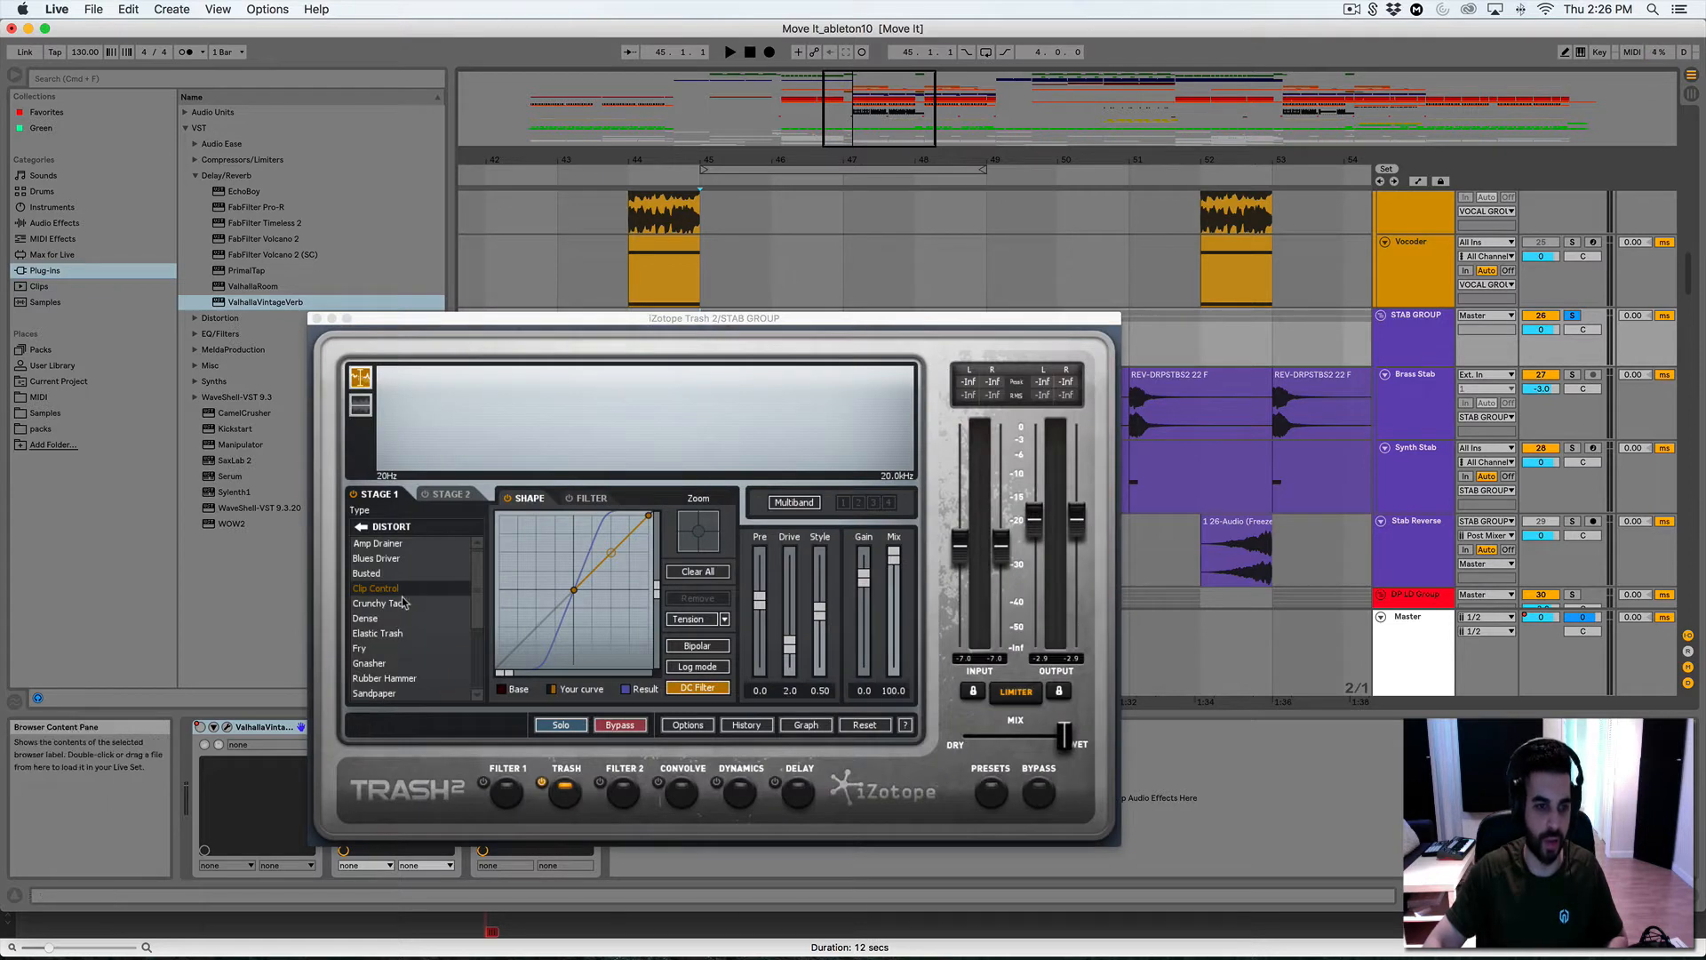
{"action": "key", "text": "space"}
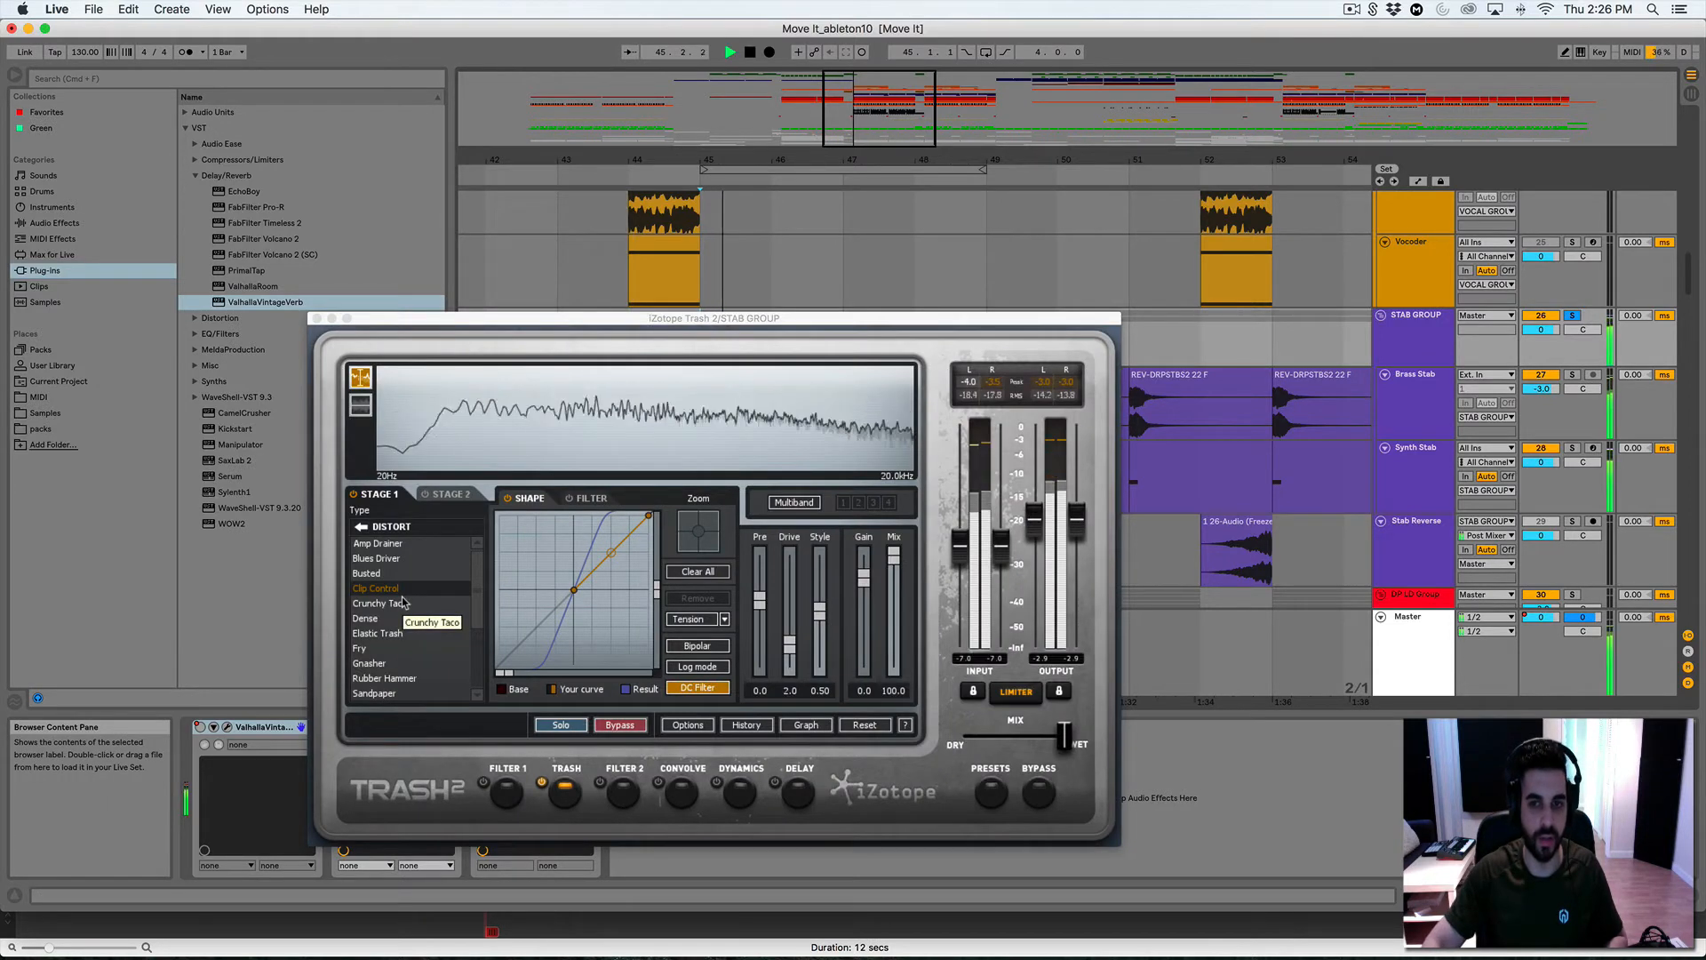
{"action": "key", "text": "space"}
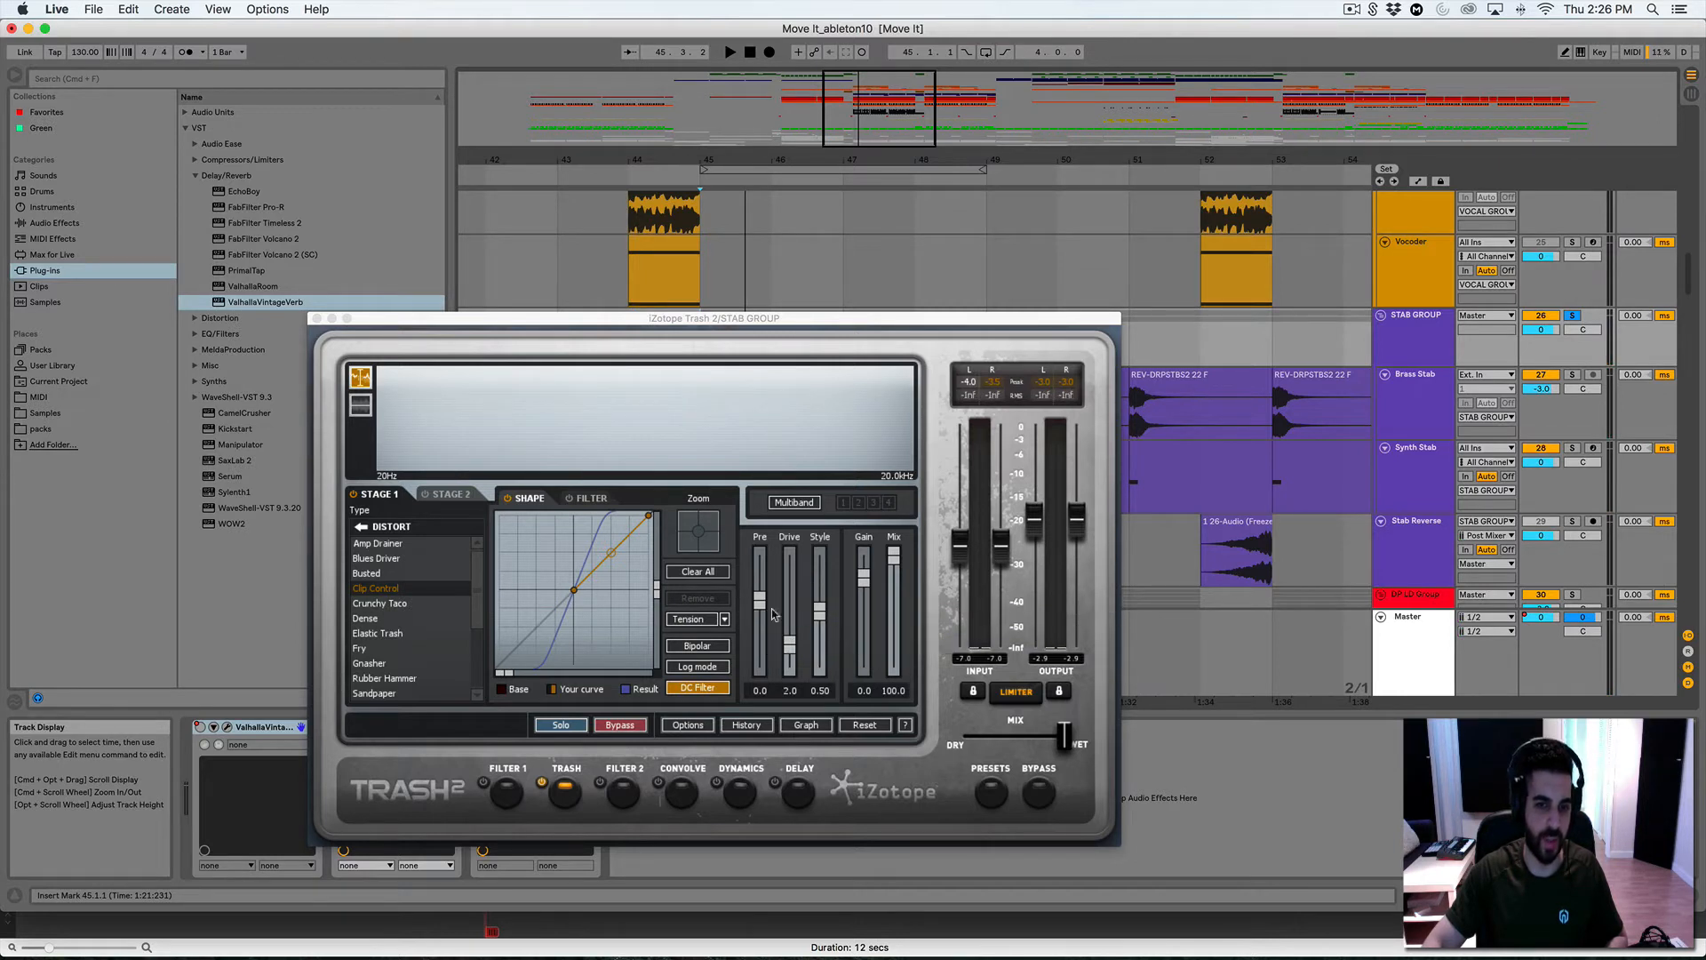
{"action": "left_click", "coordinate": [794, 503]}
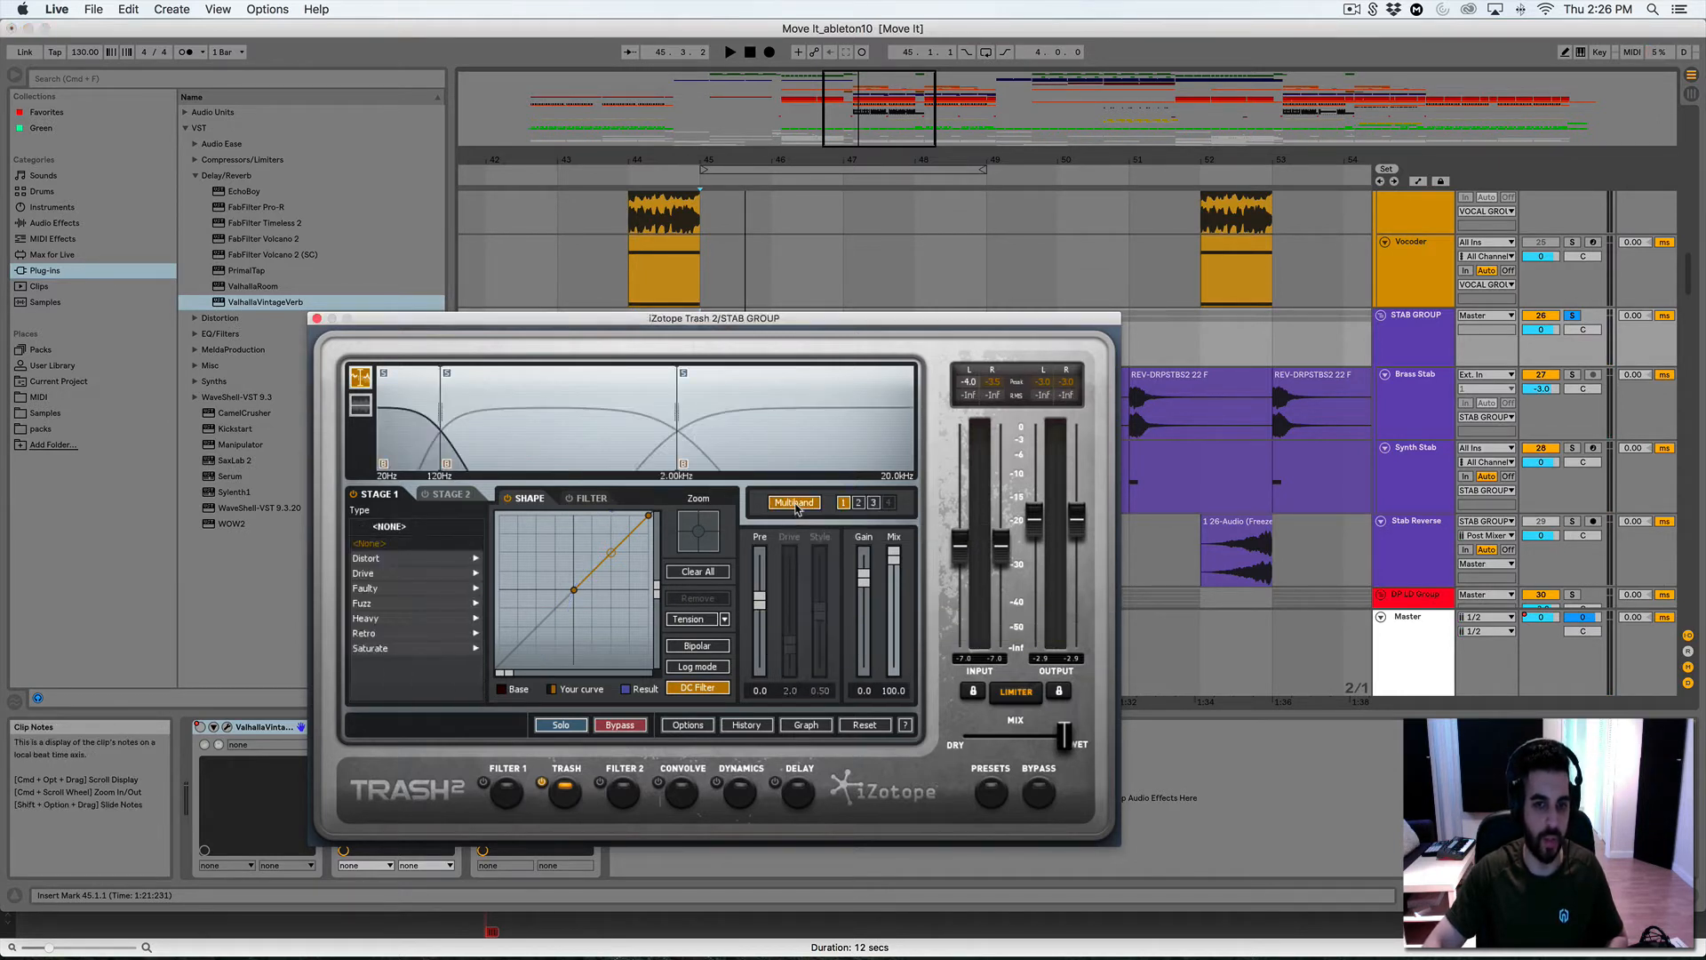
{"action": "left_click", "coordinate": [794, 503]}
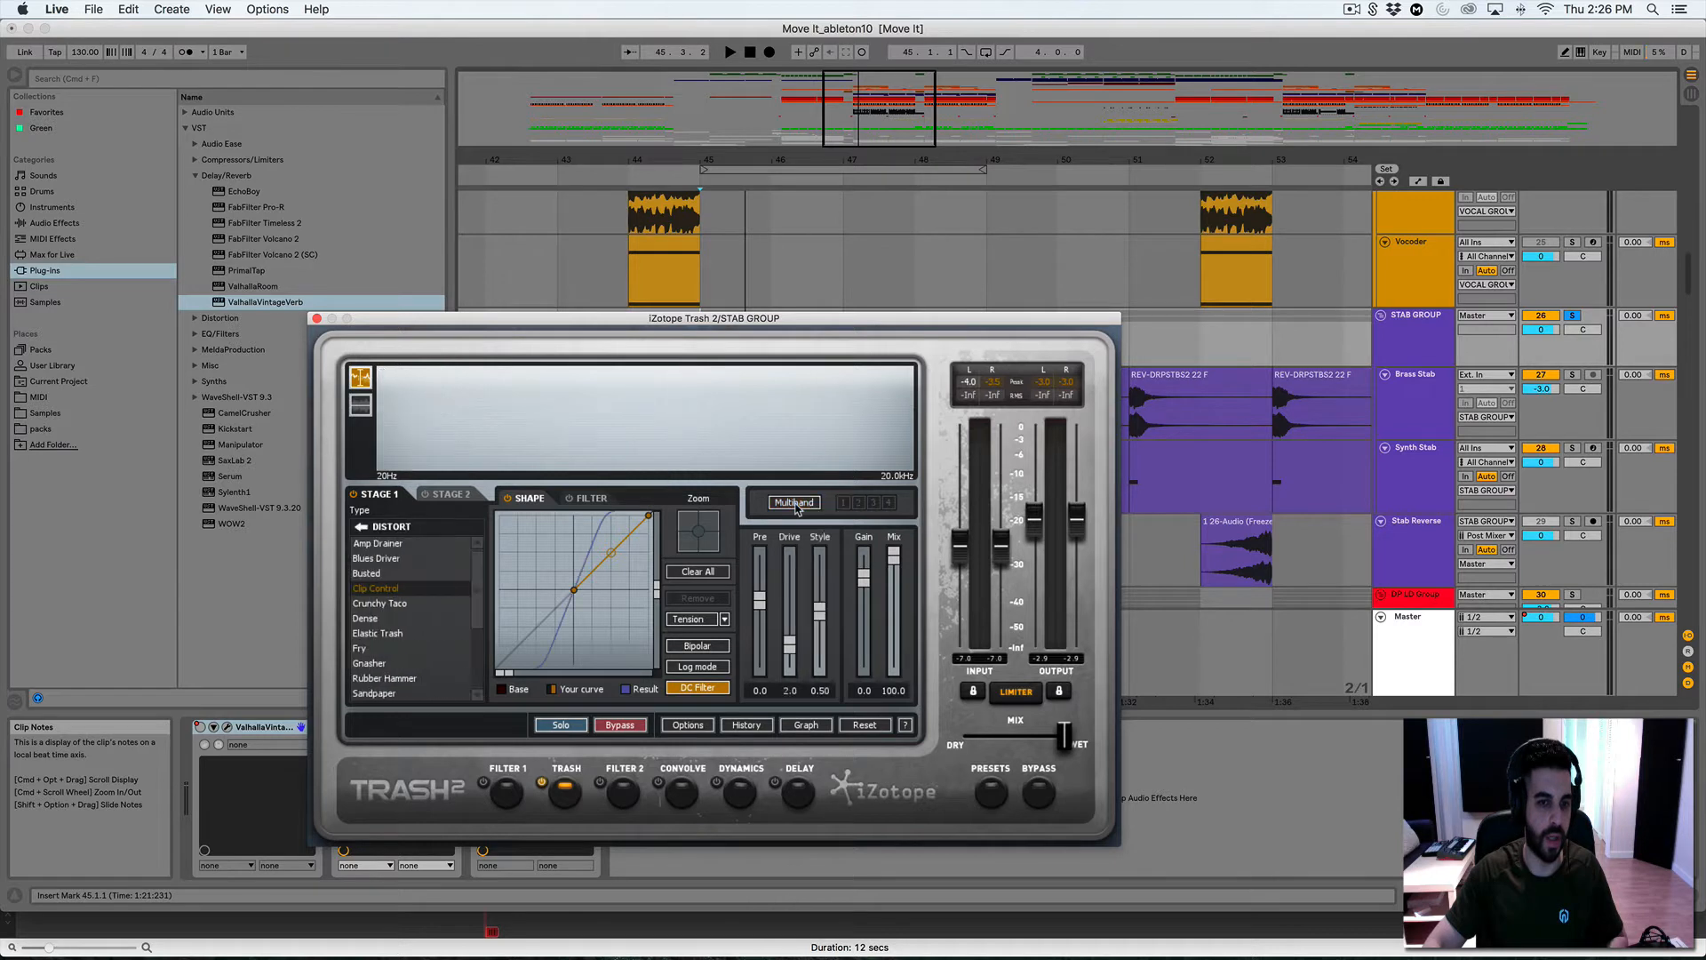
{"action": "left_click", "coordinate": [317, 319]}
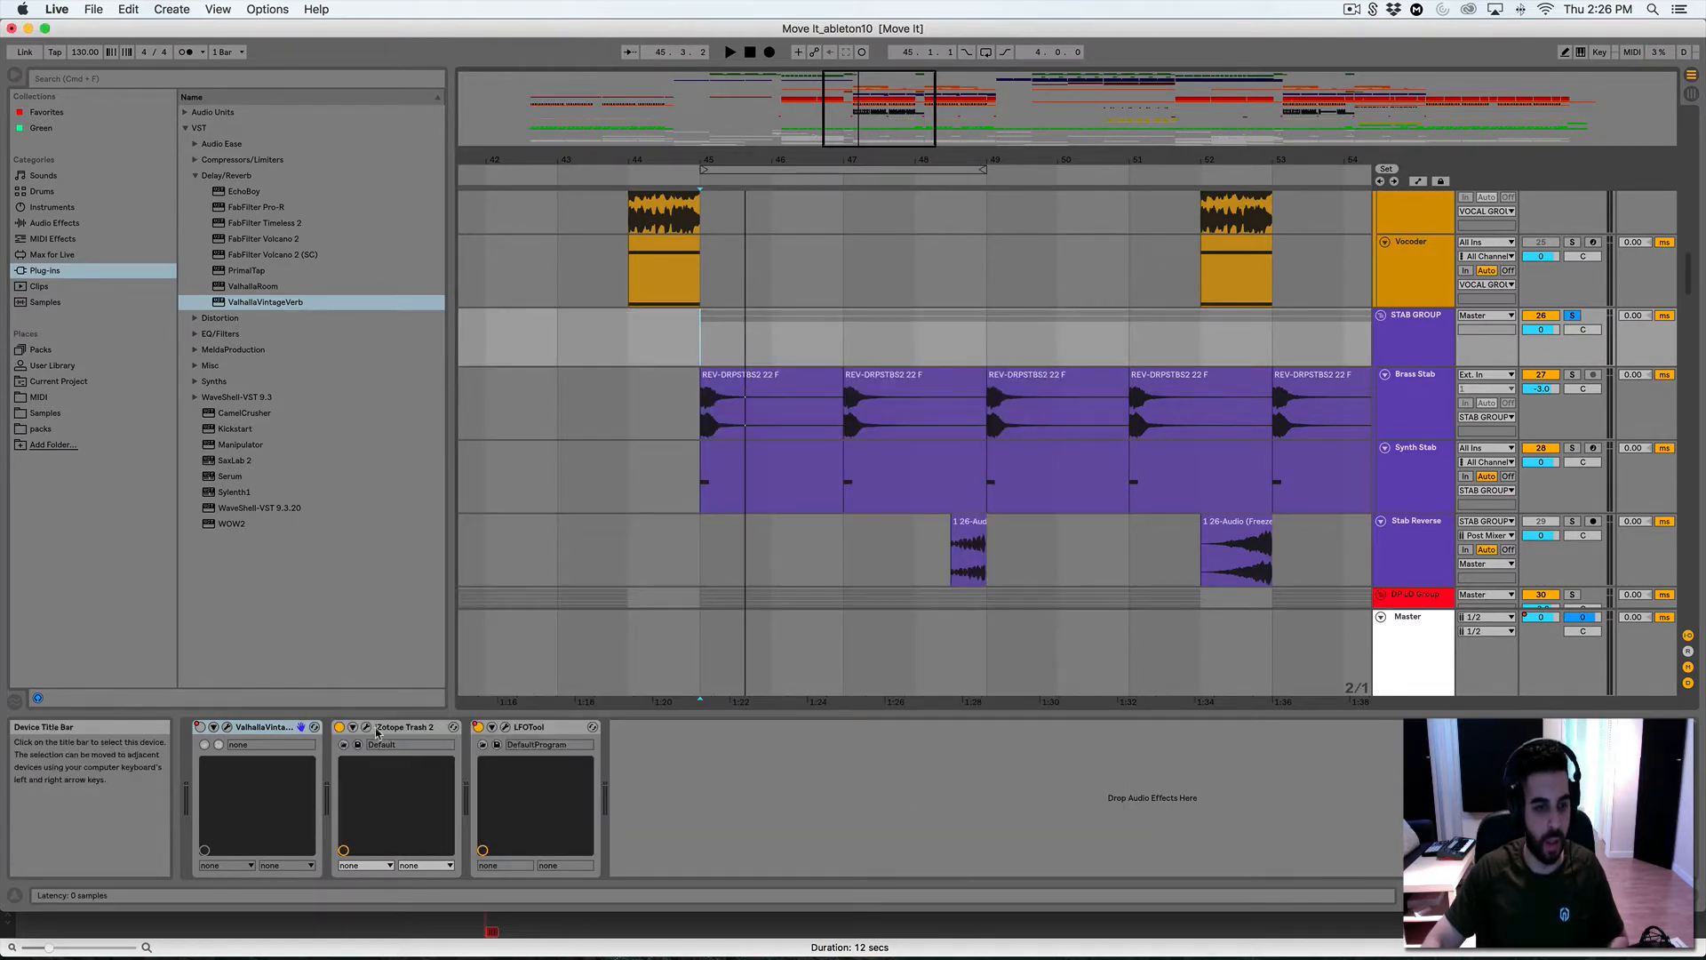
Open LFOTool on the STAB GROUP, play from bar 45 to examine its volume curve against the stabs, and close it
{"action": "left_click", "coordinate": [505, 728]}
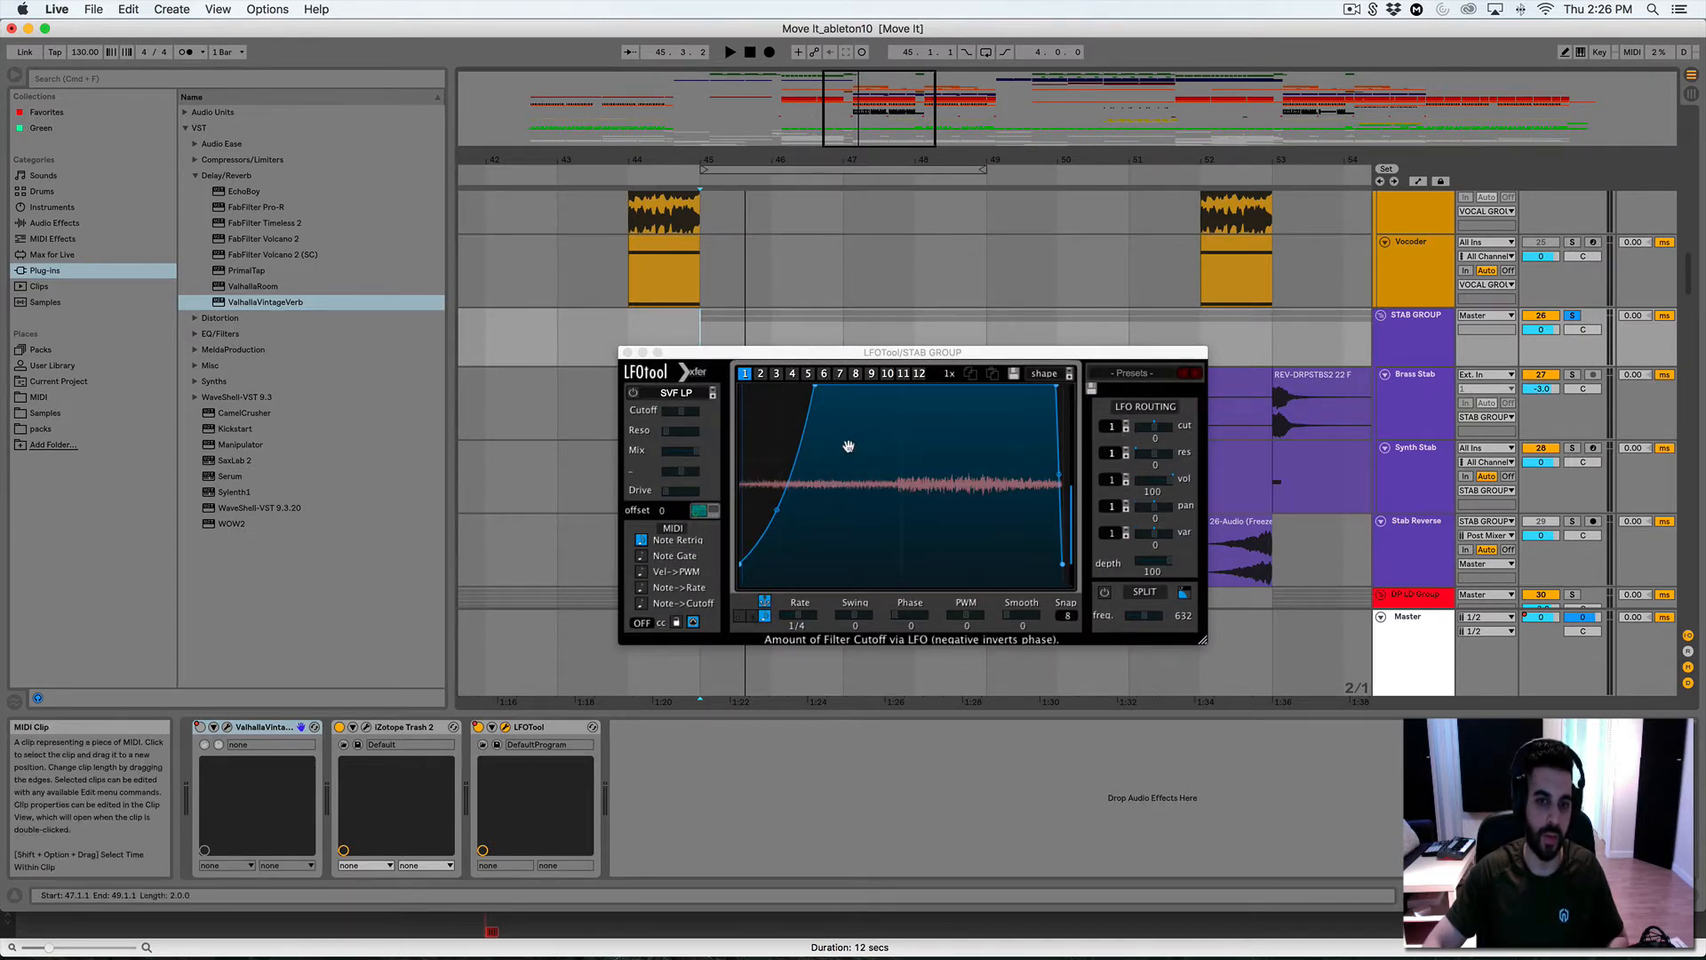
{"action": "left_click", "coordinate": [708, 334]}
{"action": "key", "text": "space"}
{"action": "key", "text": "space"}
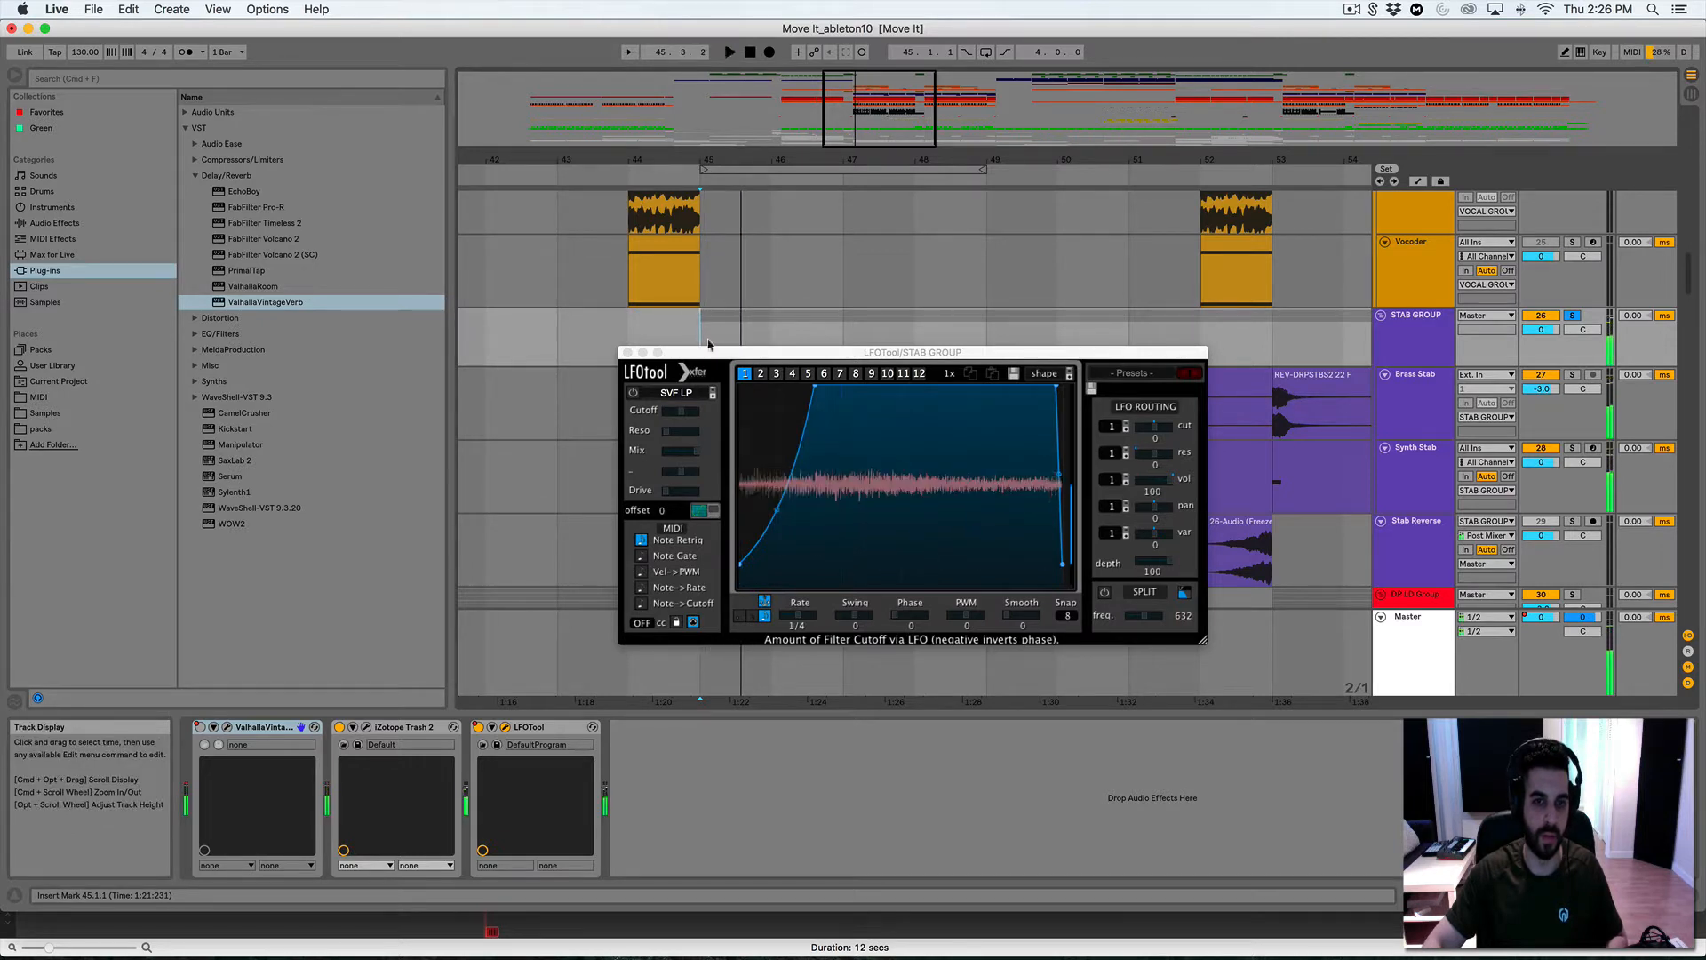
{"action": "key", "text": "space"}
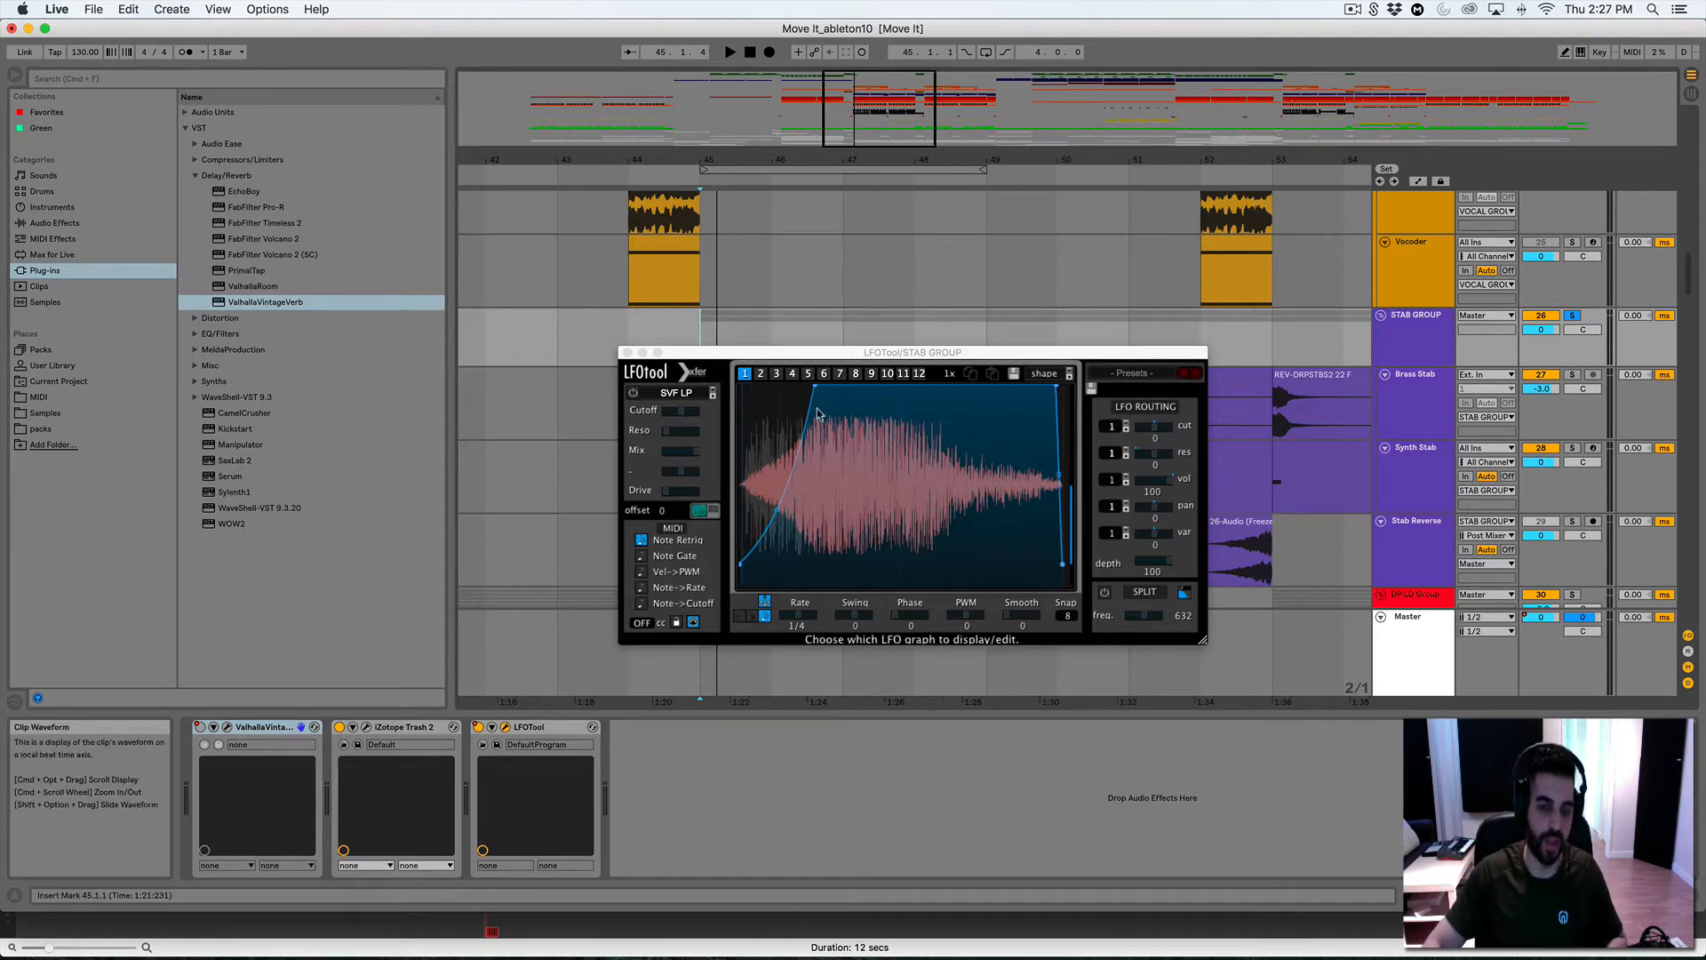
{"action": "left_click", "coordinate": [628, 354]}
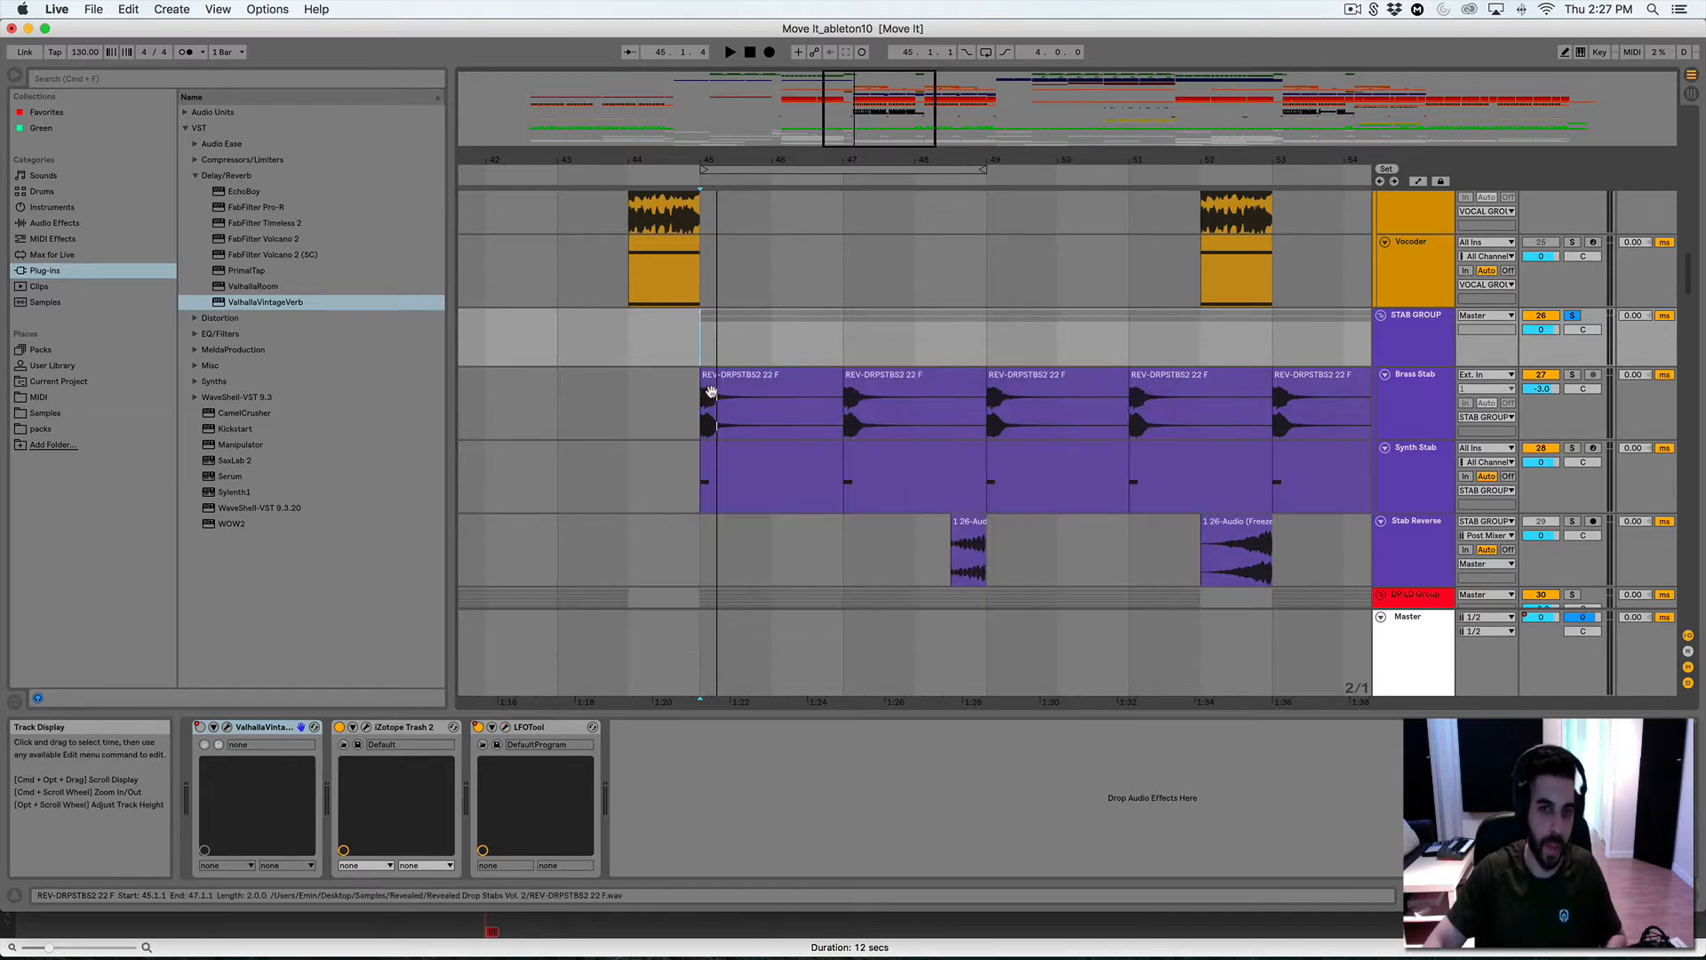
Solo the DP Main LD track in the DP LD Group and play it from bar 45
{"action": "scroll", "coordinate": [707, 382], "scroll_direction": "down", "scroll_amount": 3}
{"action": "scroll", "coordinate": [719, 355], "scroll_direction": "down", "scroll_amount": 8}
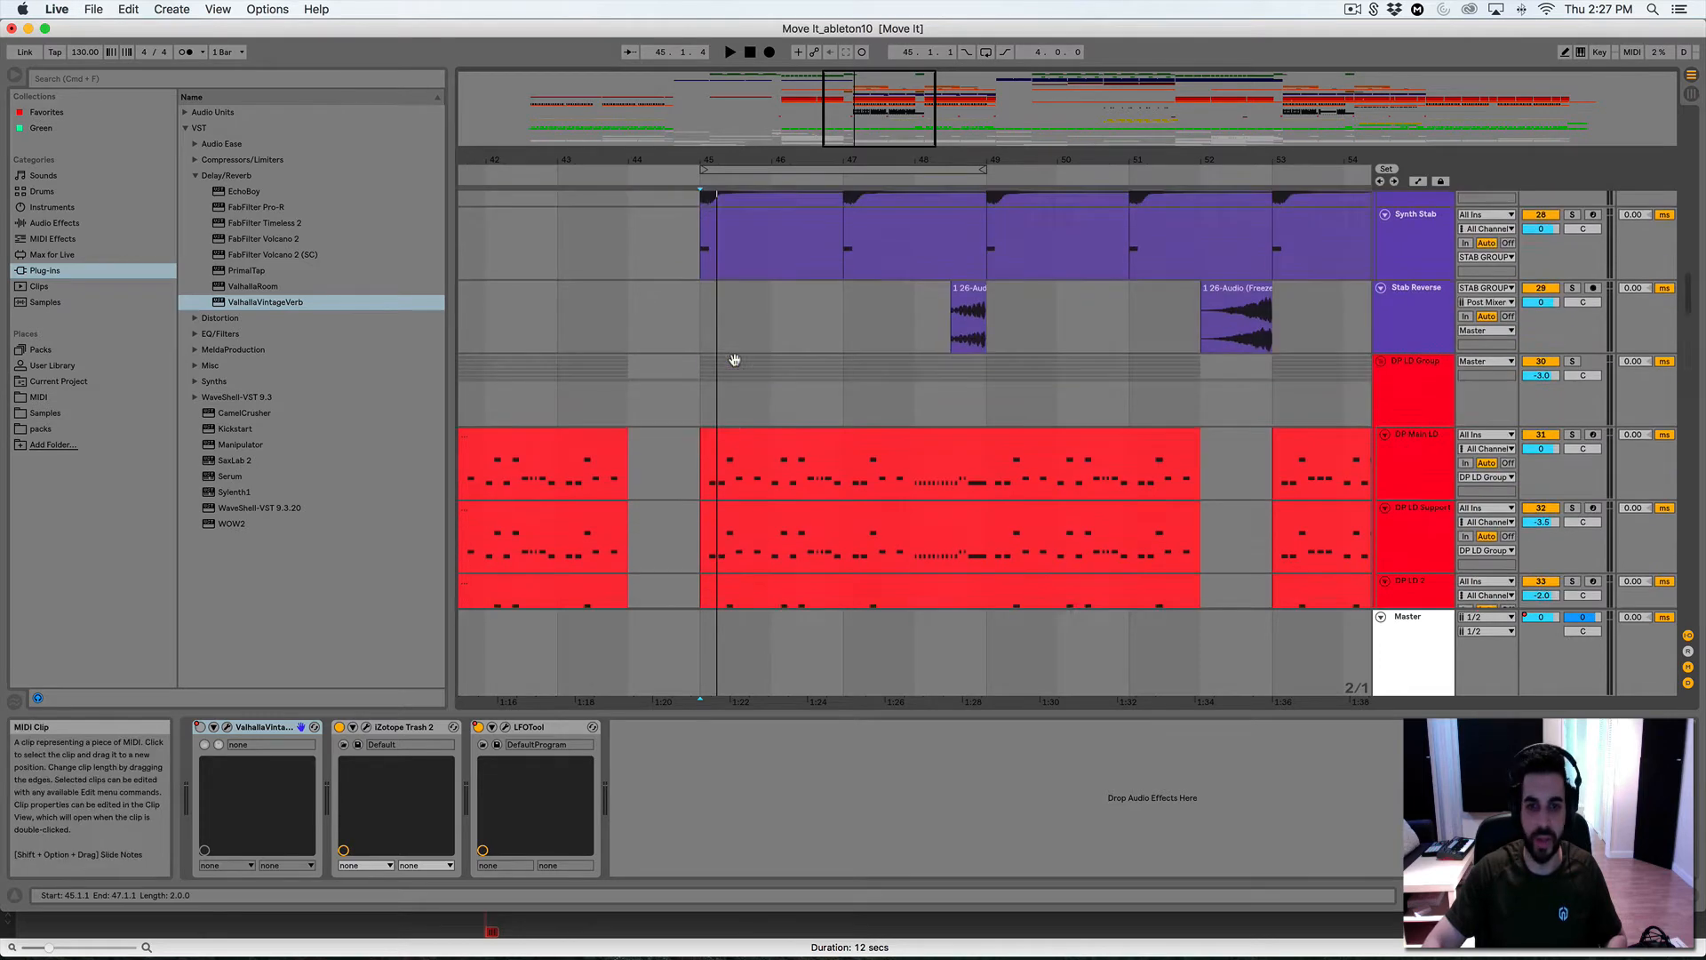
{"action": "scroll", "coordinate": [697, 324], "scroll_direction": "up", "scroll_amount": 3}
{"action": "left_click", "coordinate": [697, 356]}
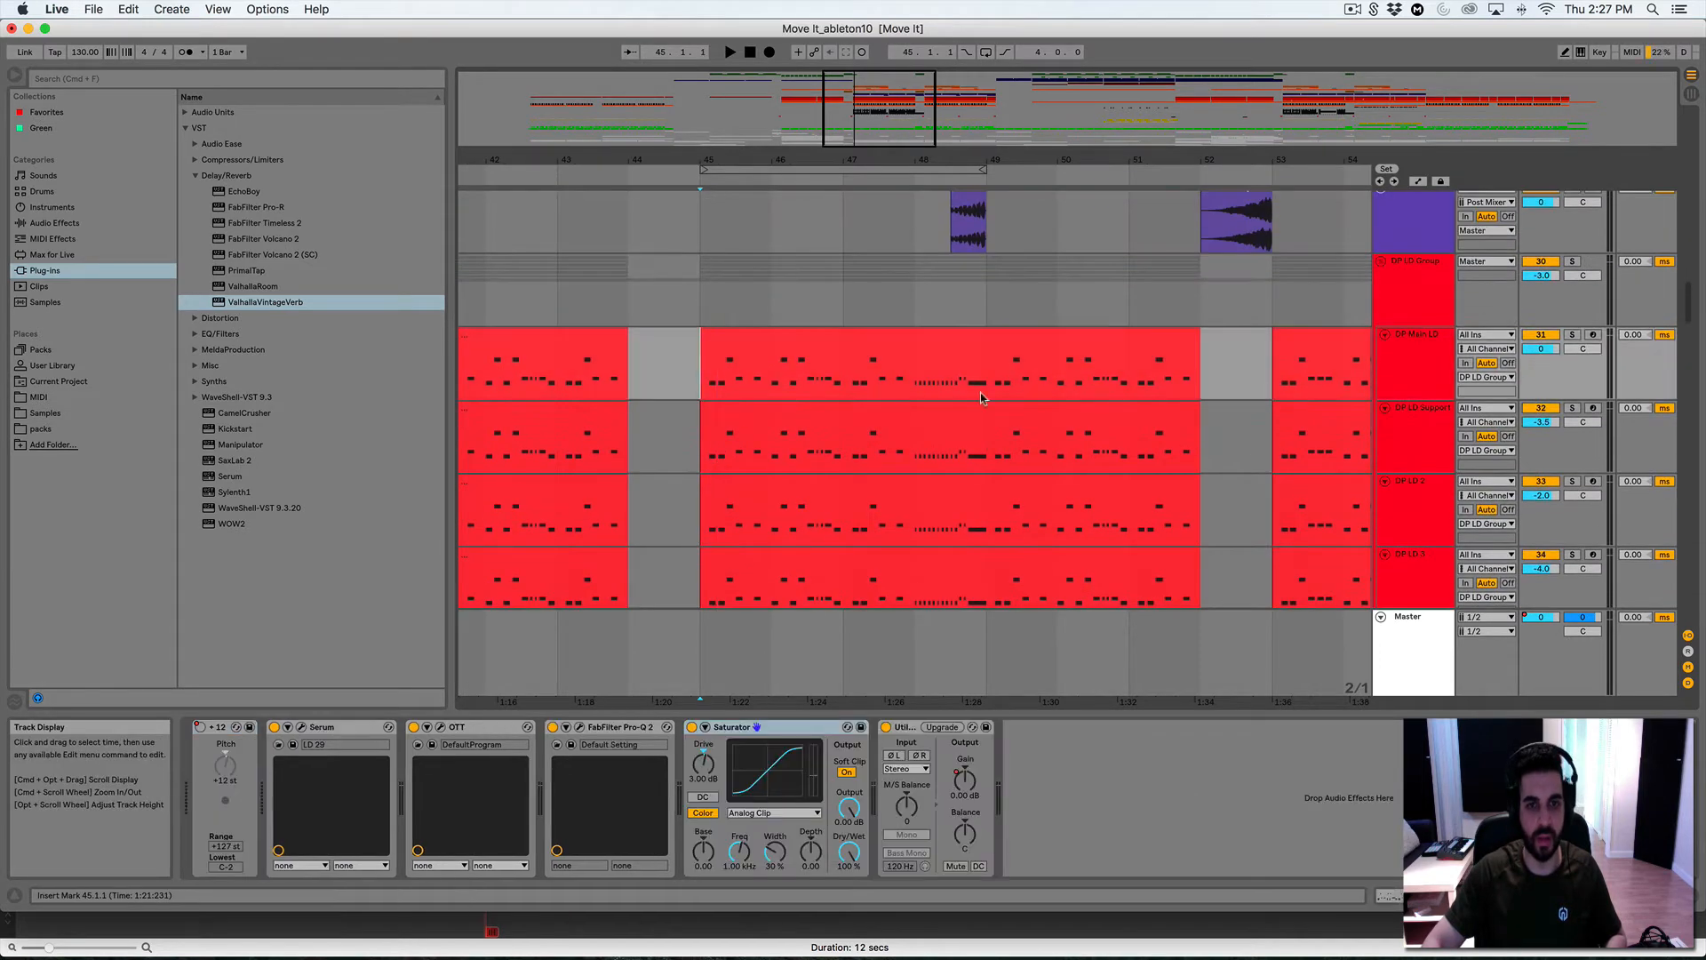
{"action": "left_click", "coordinate": [1574, 336]}
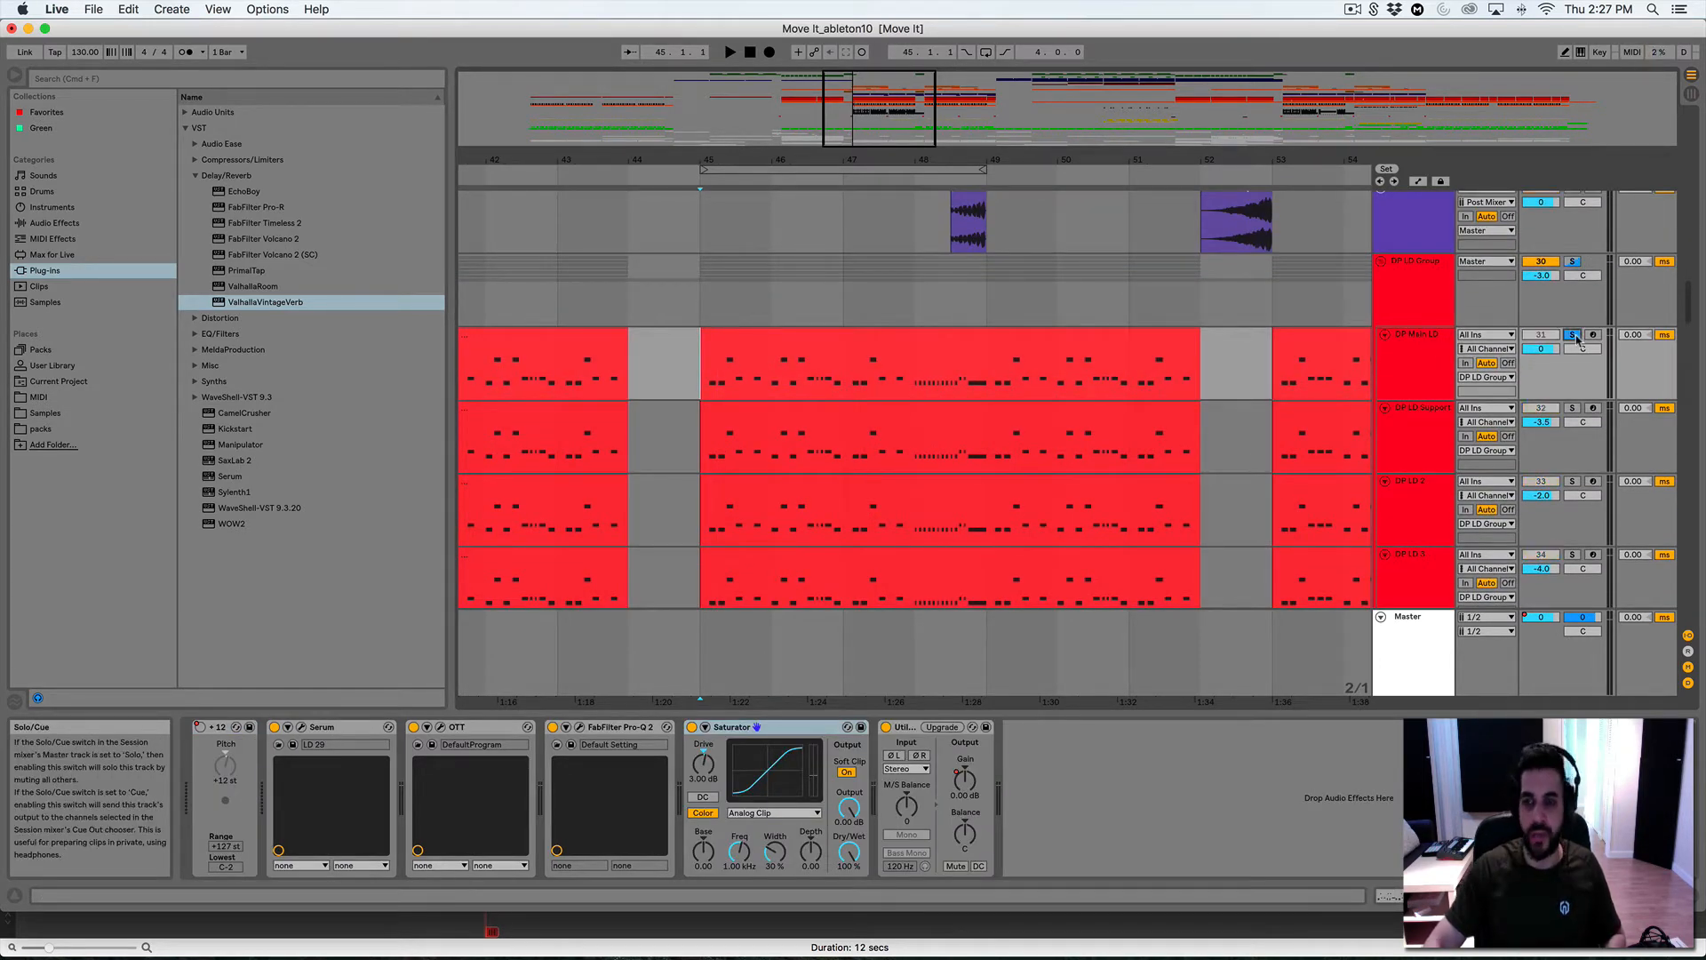
{"action": "key", "text": "space"}
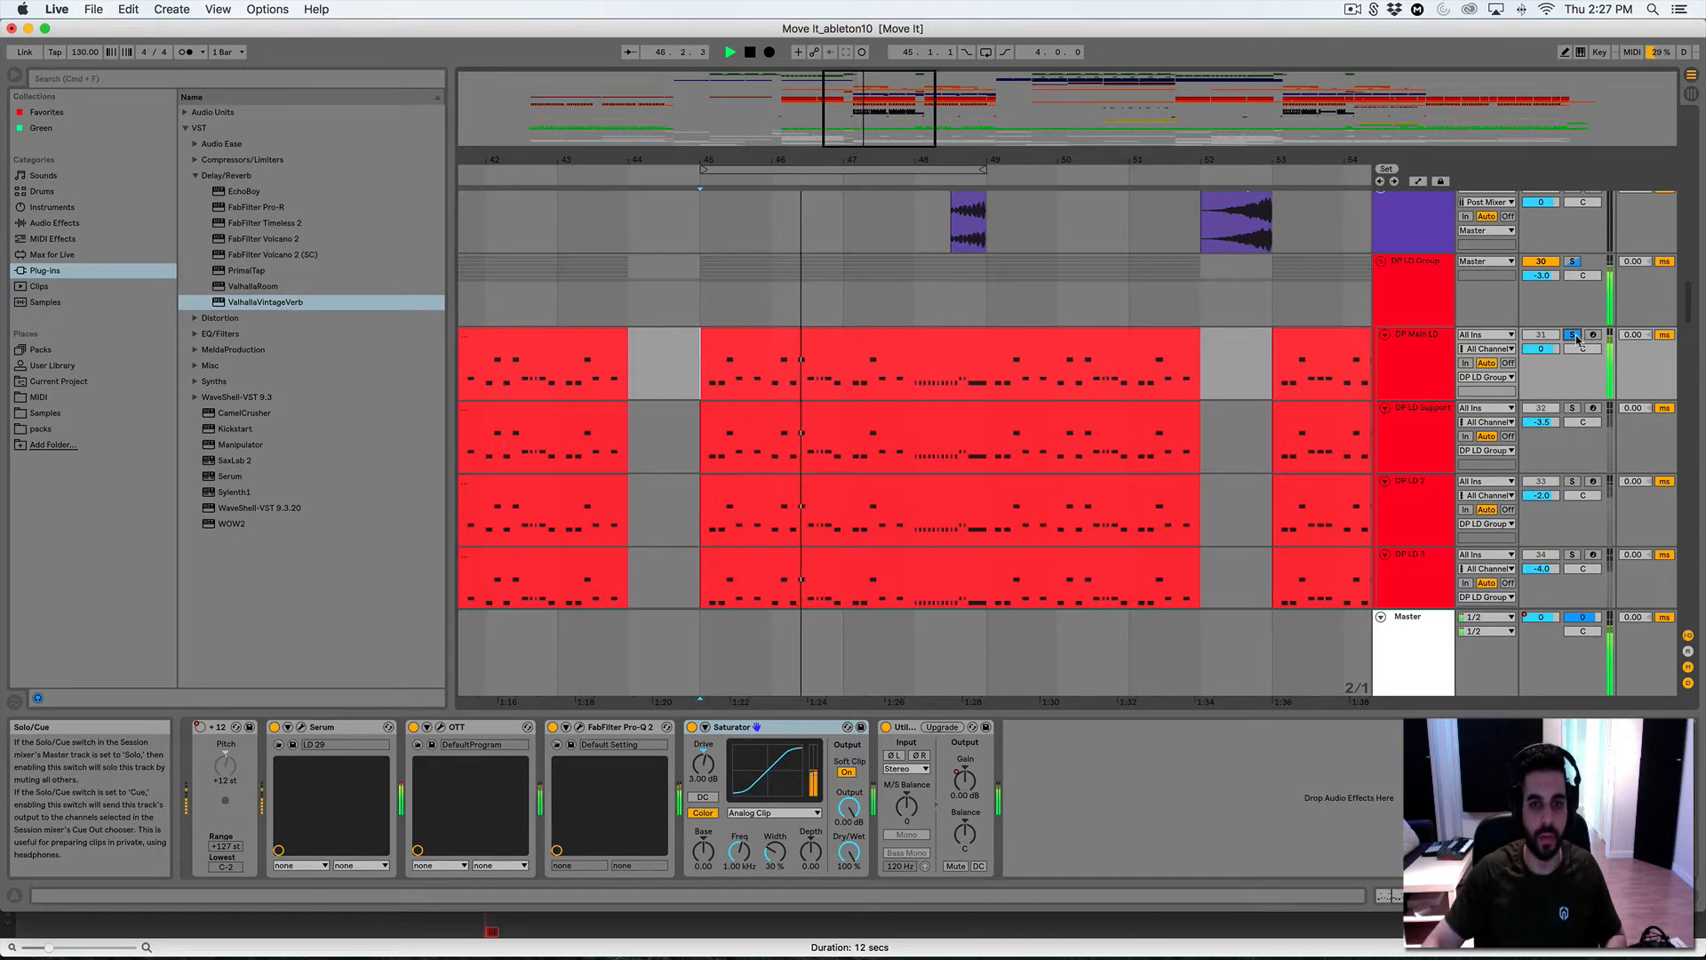
{"action": "key", "text": "space"}
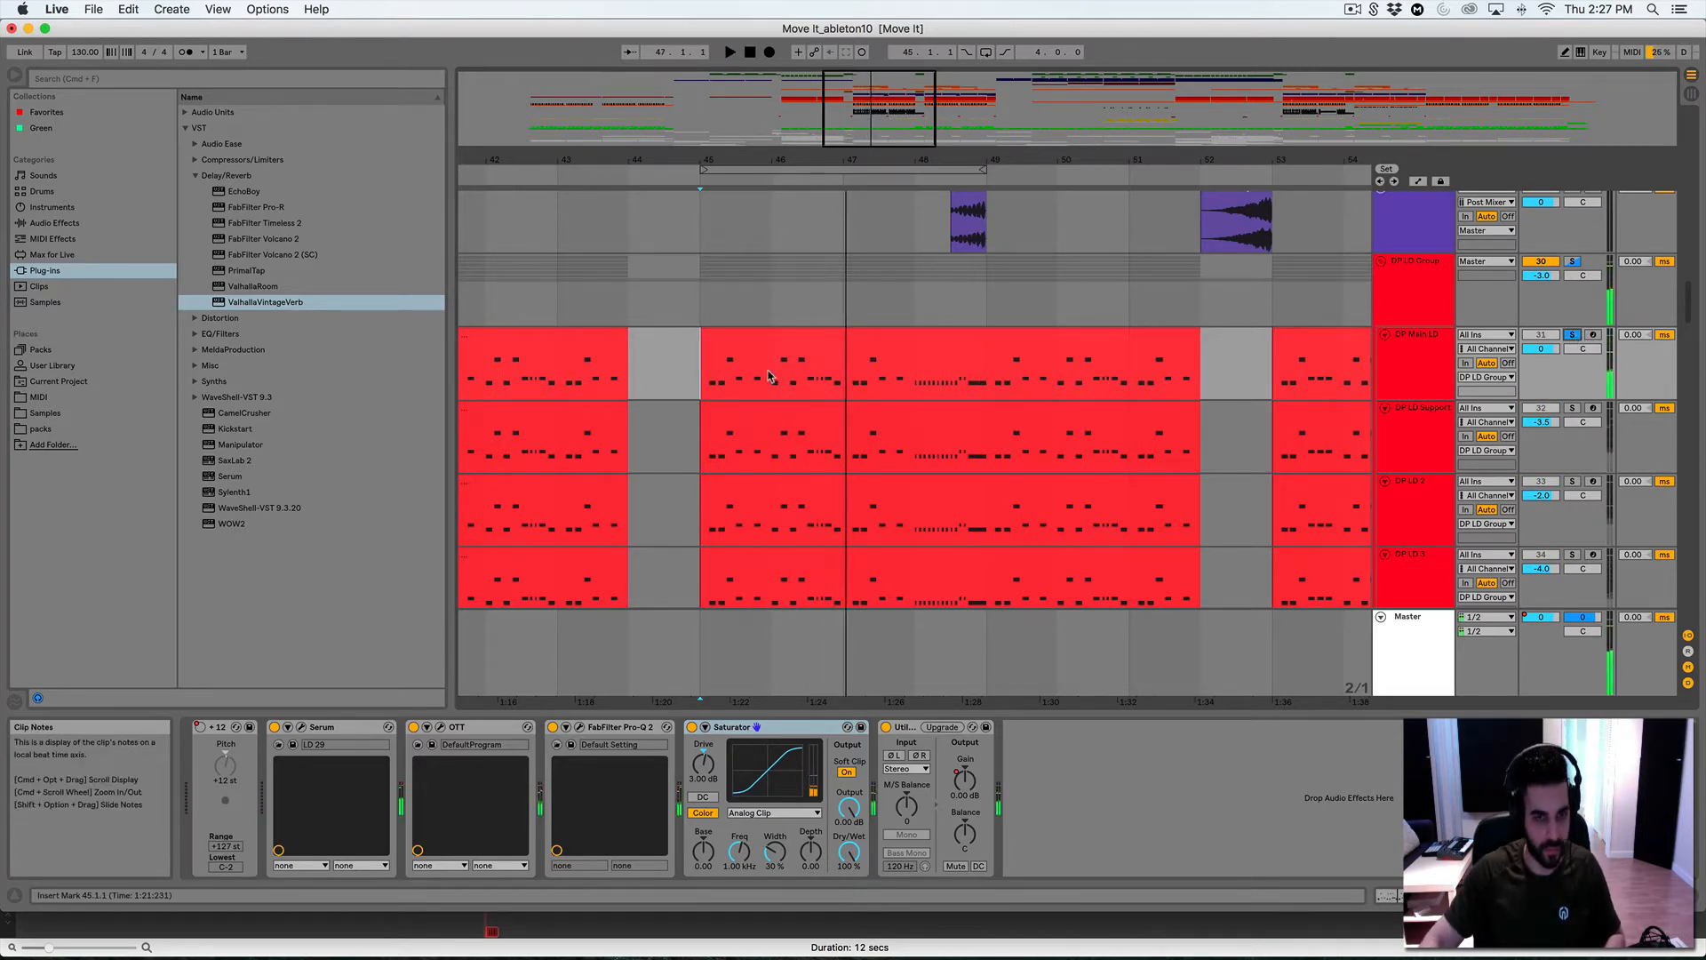
Loop bars 45 to 47 of the DP Main LD clip and open the track's Serum synth
{"action": "left_click_drag", "start_coordinate": [769, 376], "coordinate": [841, 374]}
{"action": "key", "text": "super+l"}
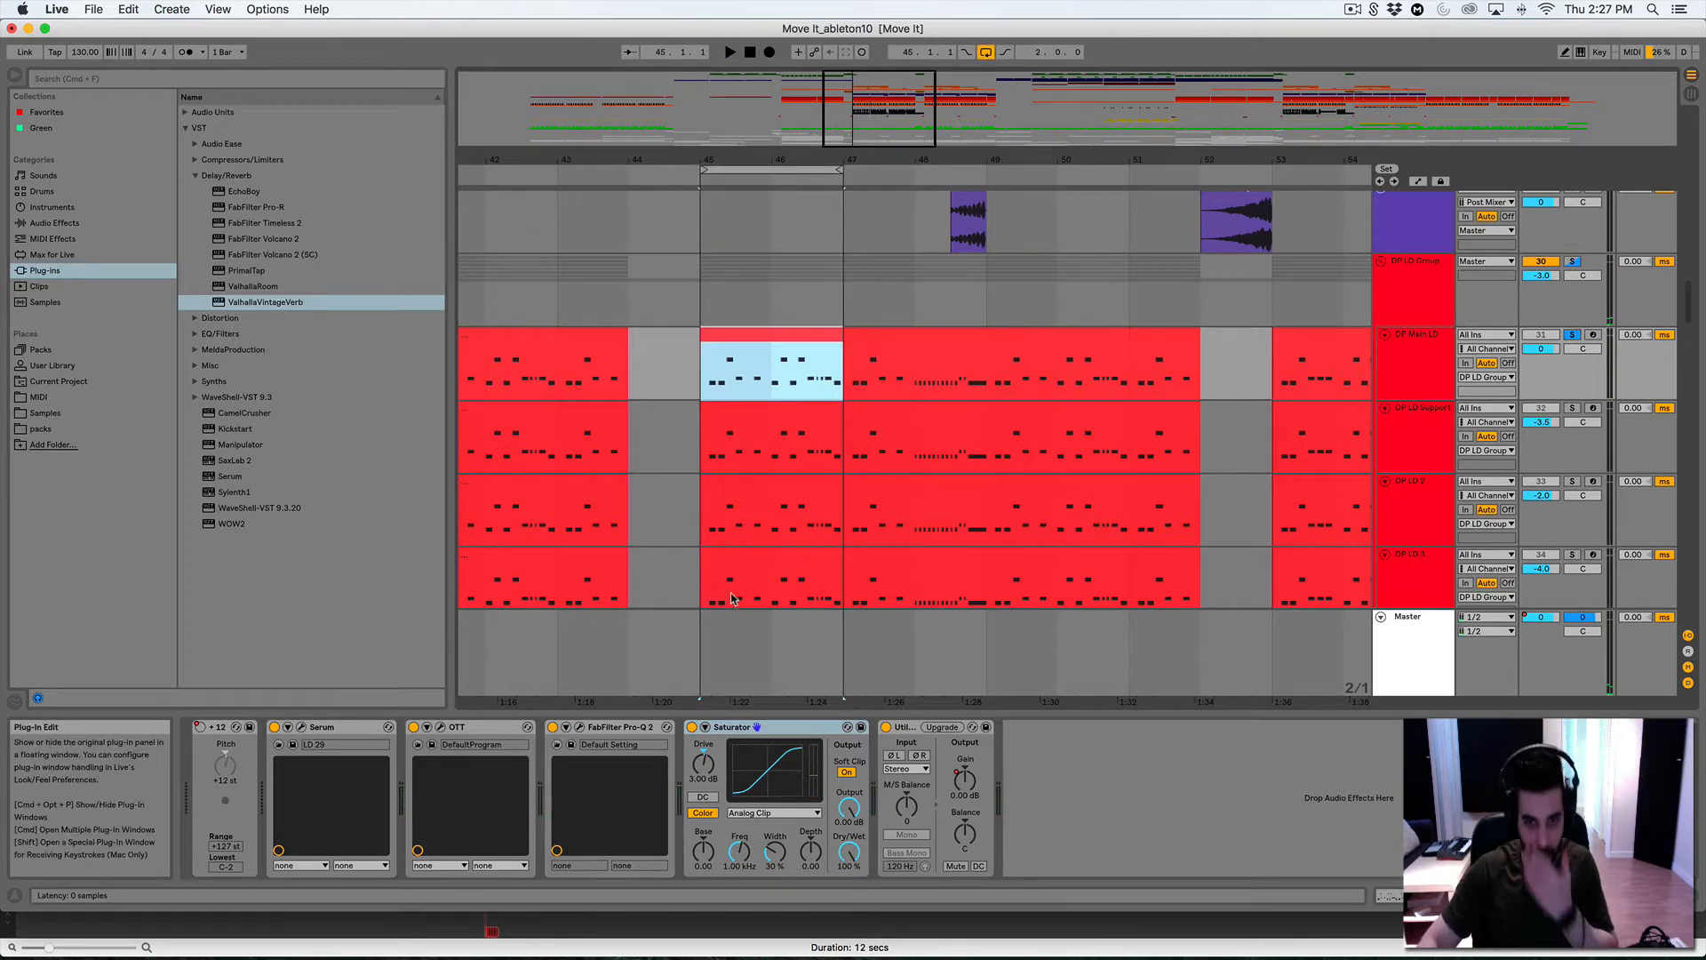
{"action": "key", "text": "super+alt+p"}
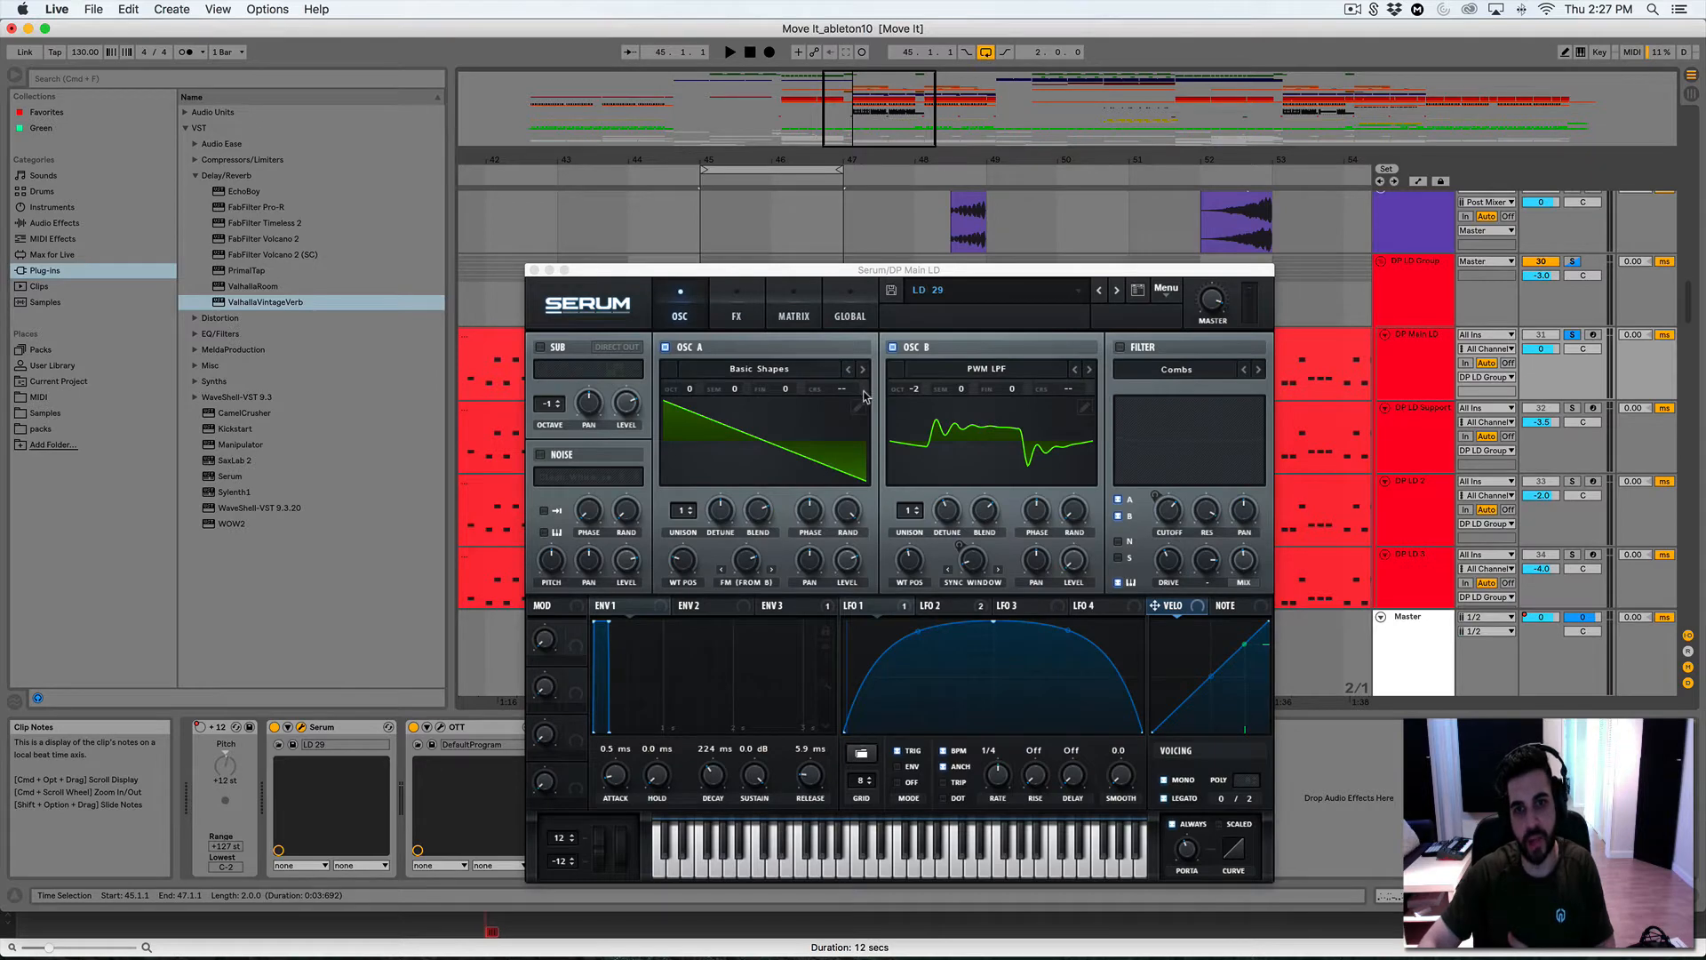
{"action": "left_click_drag", "start_coordinate": [802, 270], "coordinate": [804, 317]}
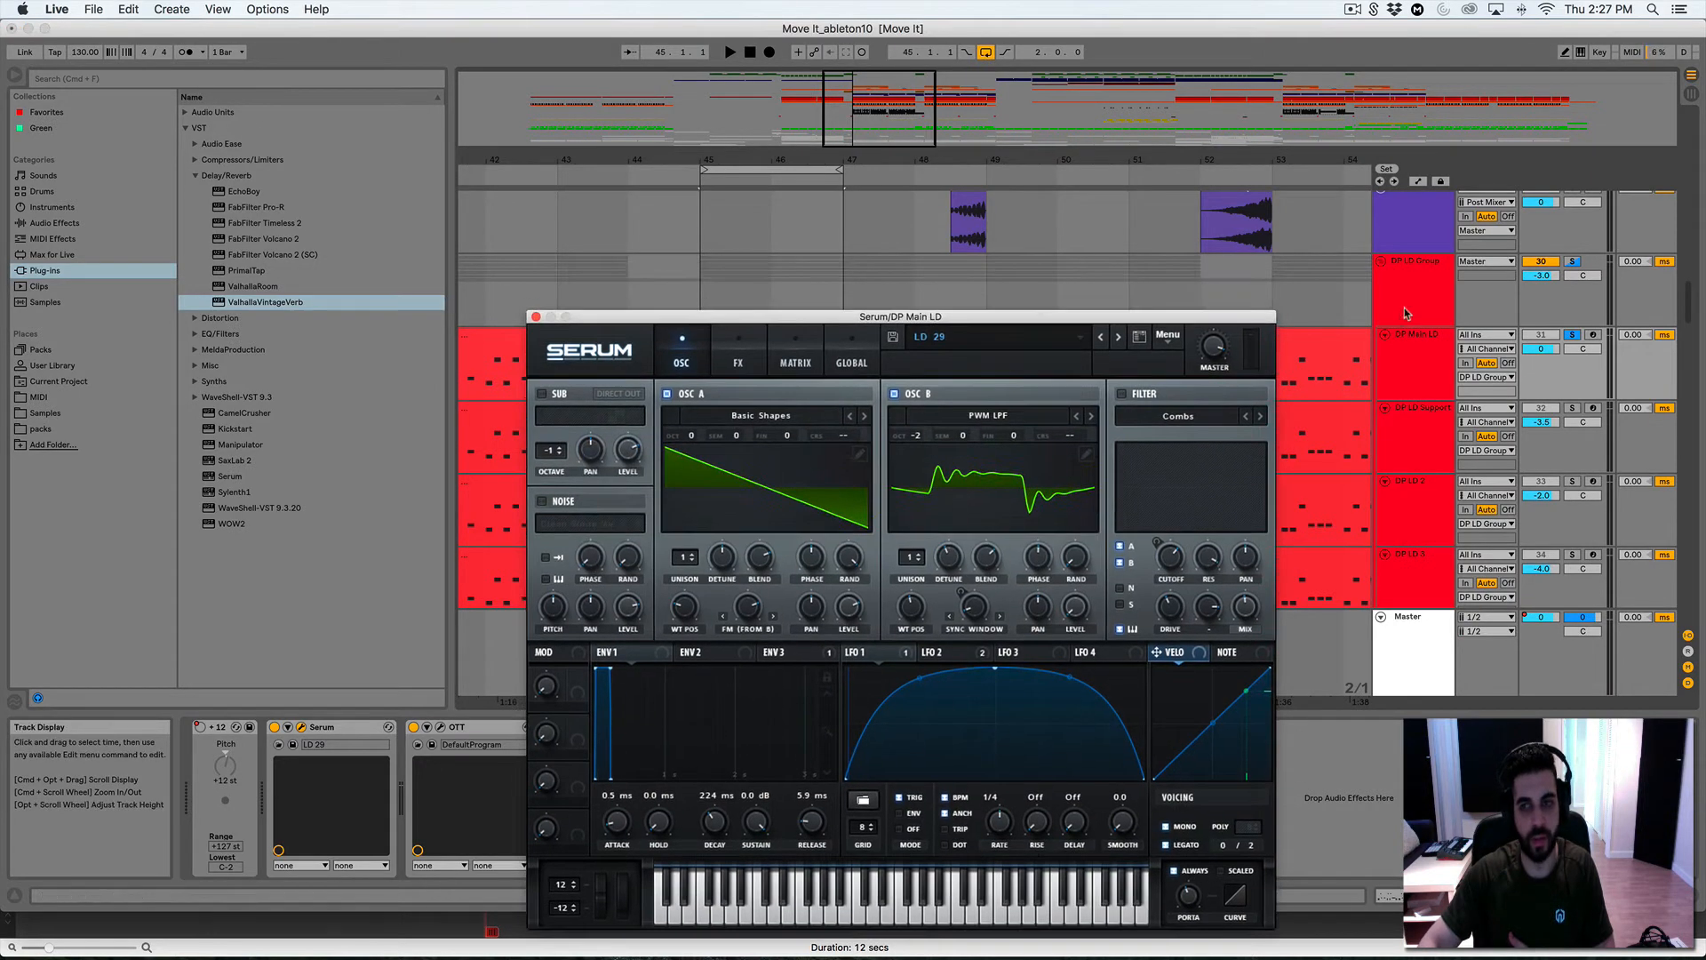
Duplicate the DP Main LD track and arrange the two Serum windows so both are accessible
{"action": "left_click", "coordinate": [1407, 358]}
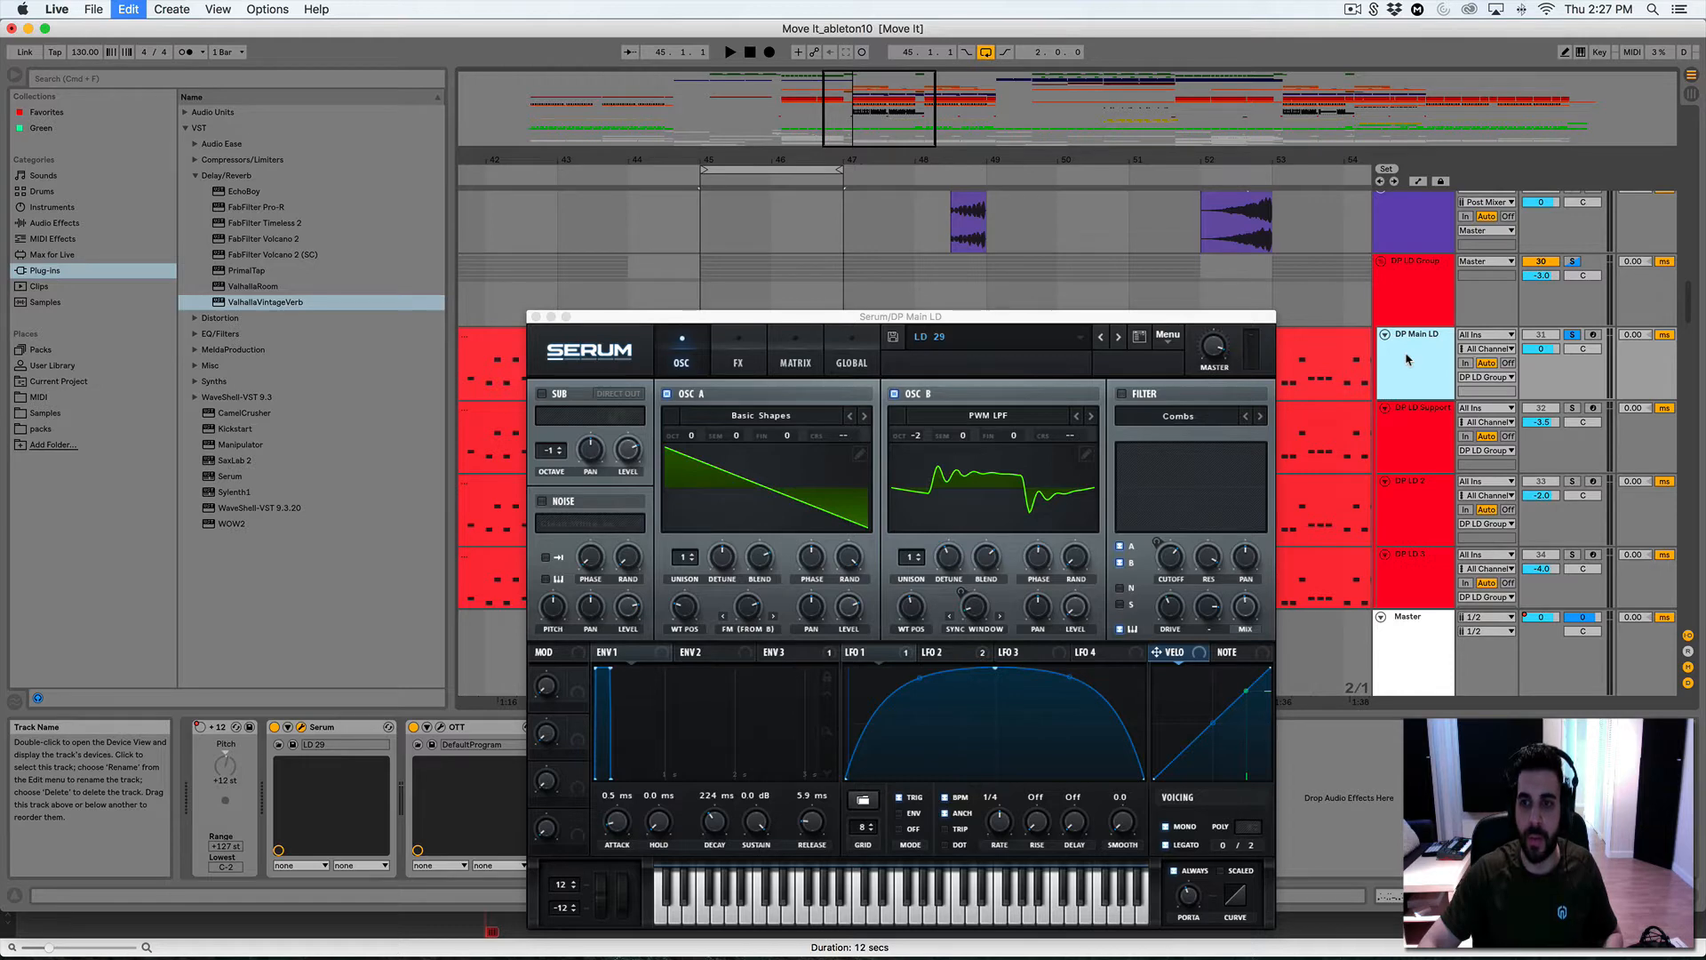
{"action": "key", "text": "super+d"}
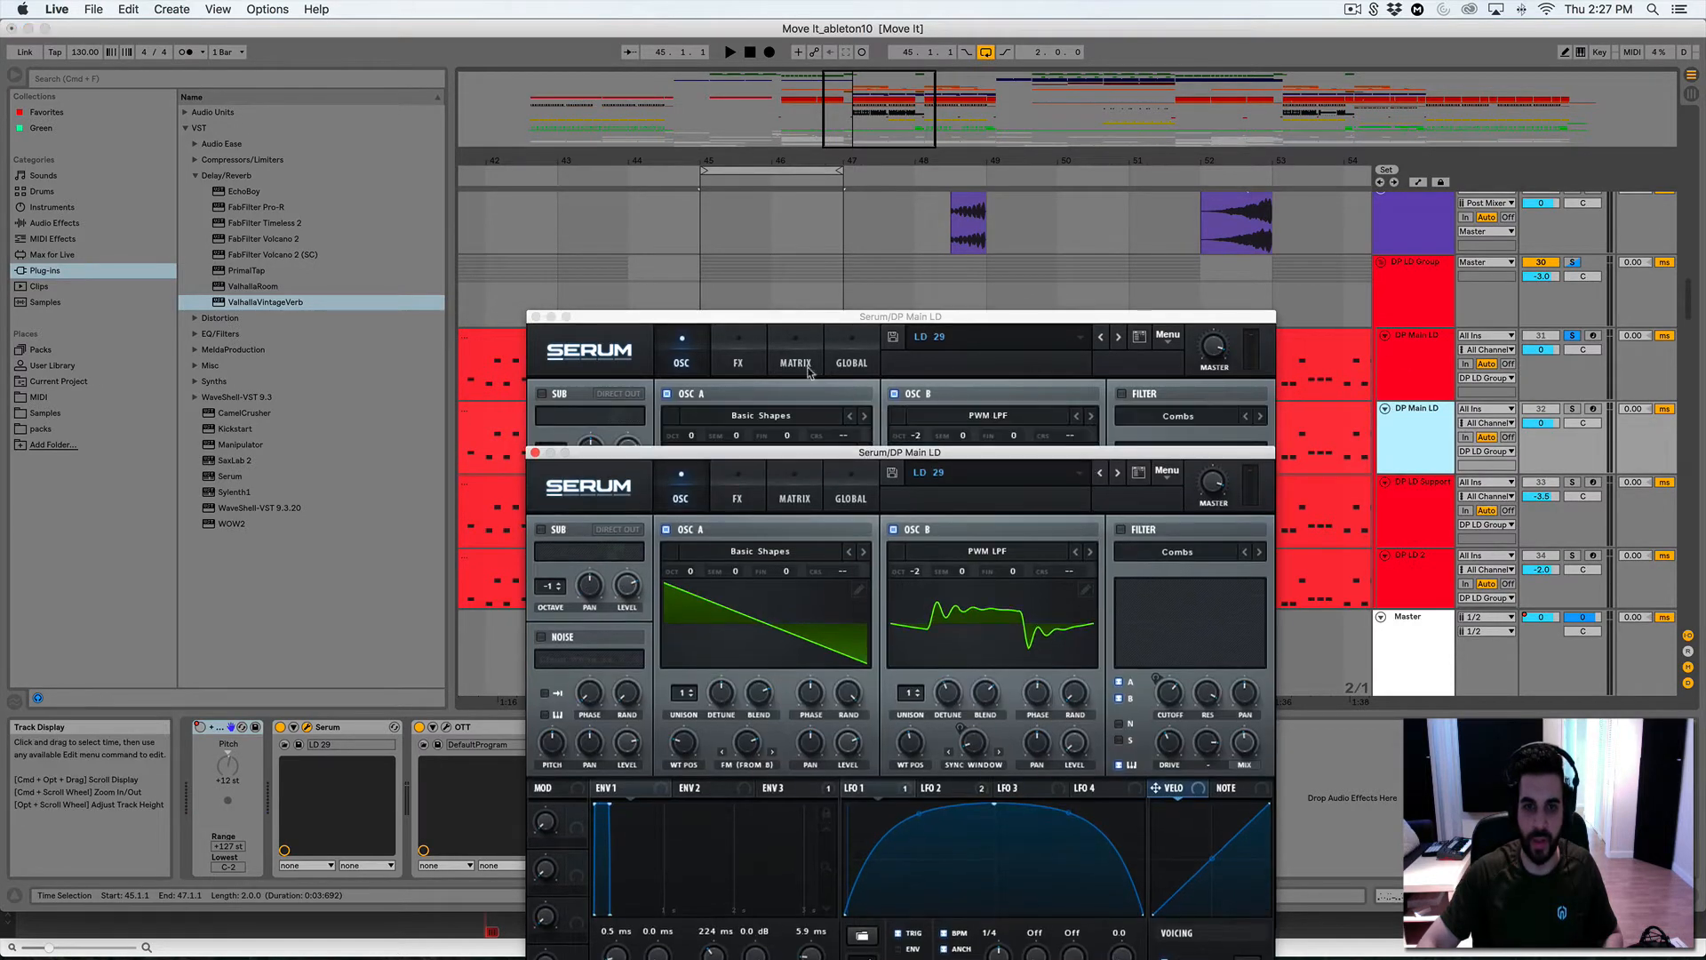
{"action": "left_click_drag", "start_coordinate": [832, 321], "coordinate": [413, 125]}
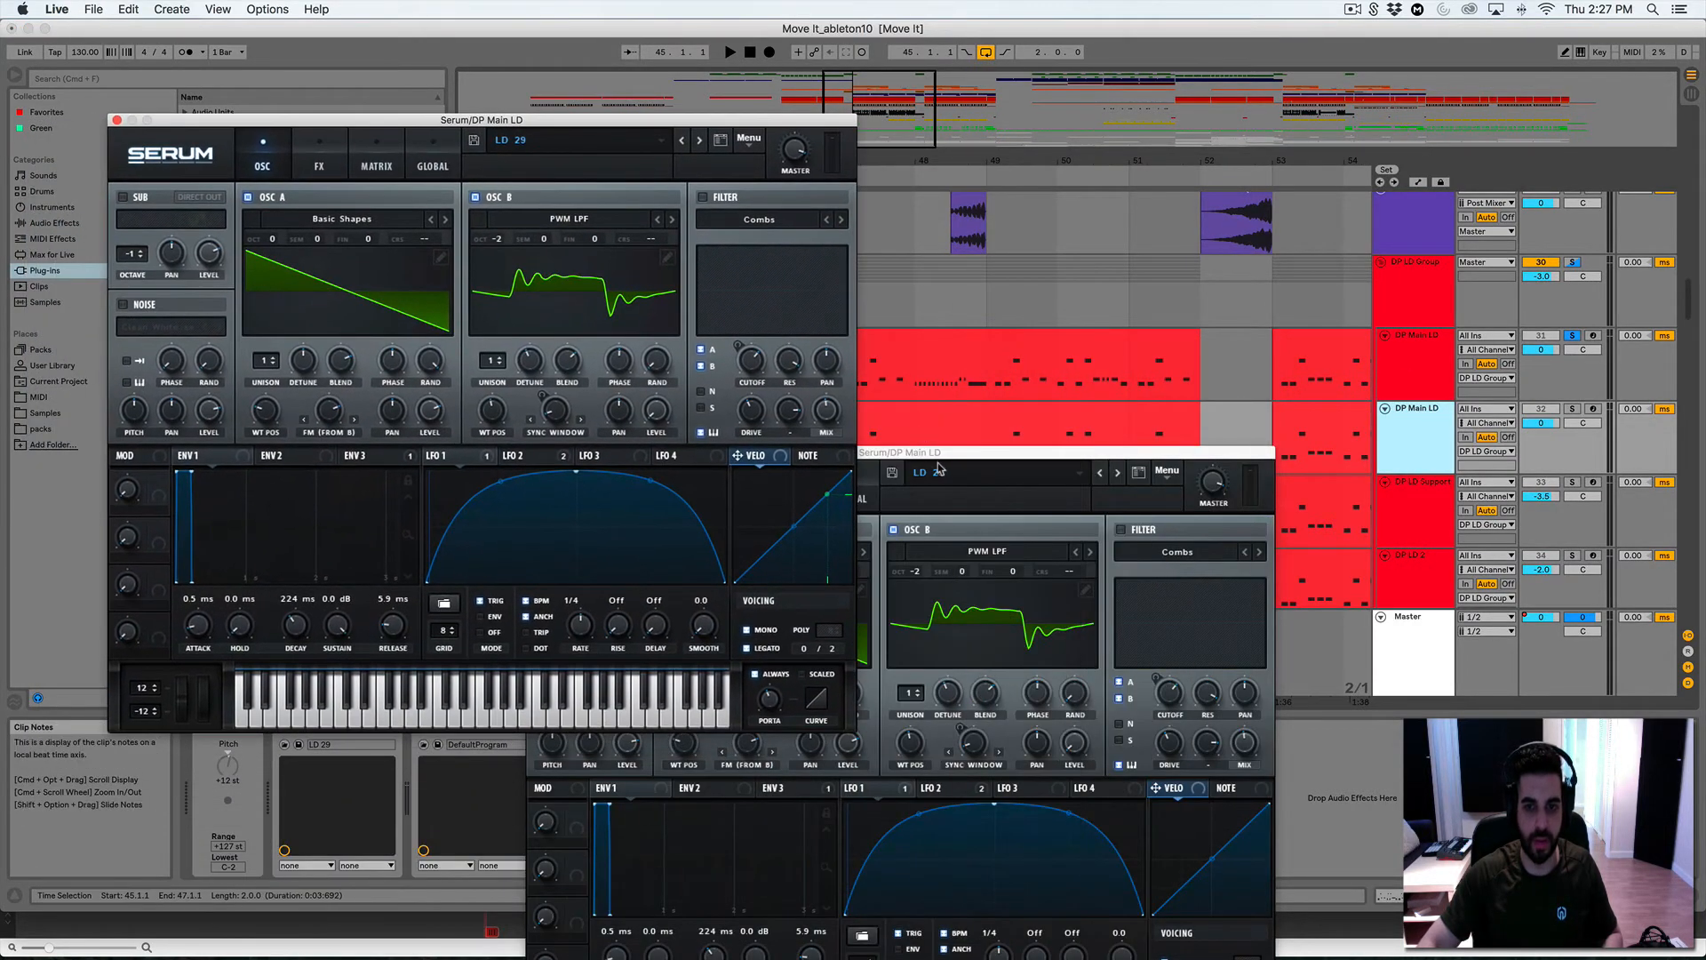
Load the LD Time For The Gym preset from JERMUK Vol 1 into the duplicate track's Serum
{"action": "left_click", "coordinate": [968, 472]}
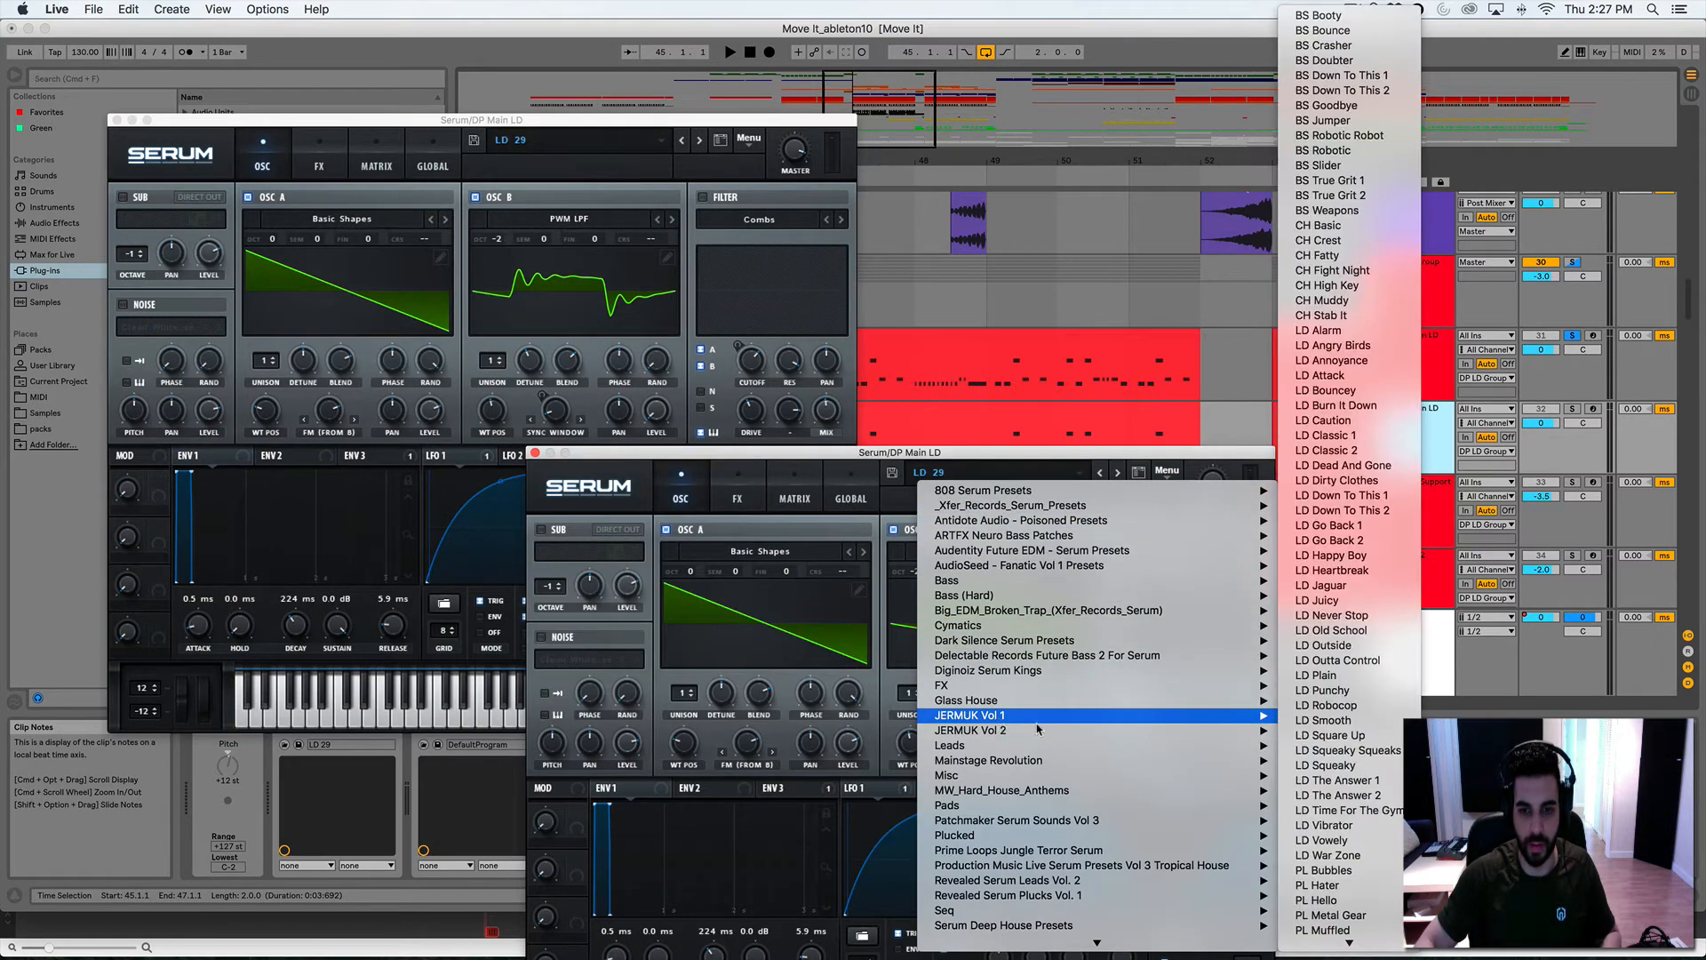
{"action": "mouse_move", "coordinate": [1268, 702]}
{"action": "left_click", "coordinate": [1366, 817]}
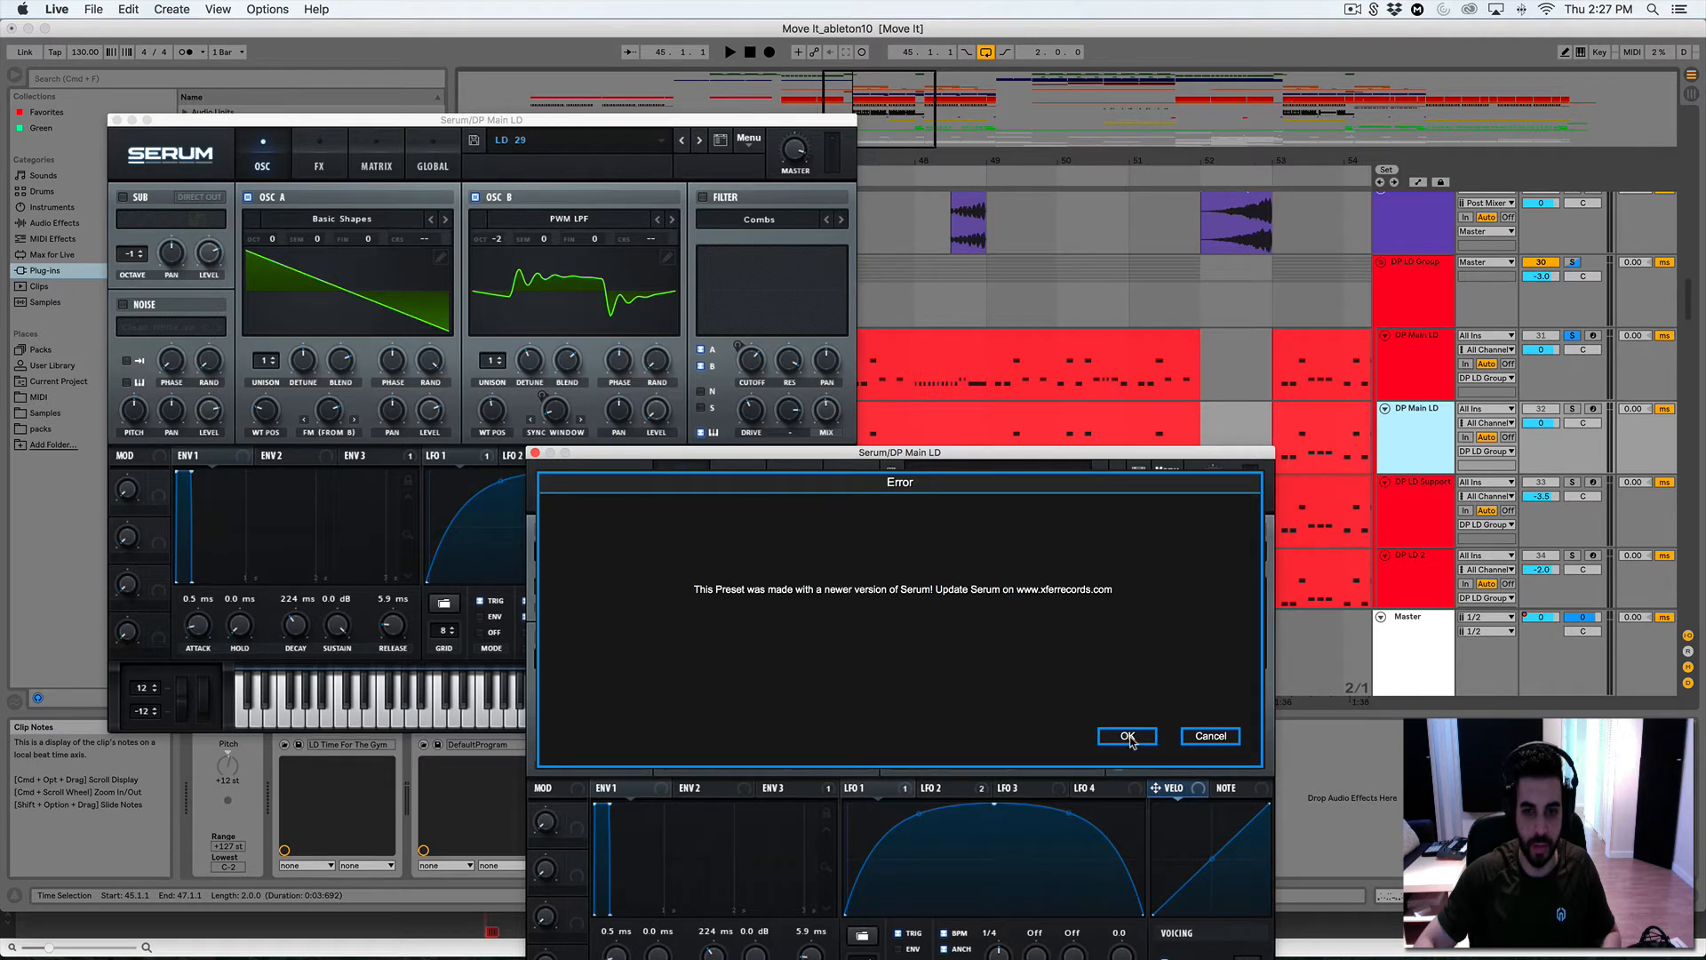
{"action": "left_click", "coordinate": [1127, 736]}
Examine the effects chain and oscillators of the LD Time For The Gym preset beside the original Serum patch
{"action": "left_click_drag", "start_coordinate": [931, 455], "coordinate": [996, 347]}
{"action": "left_click", "coordinate": [800, 390]}
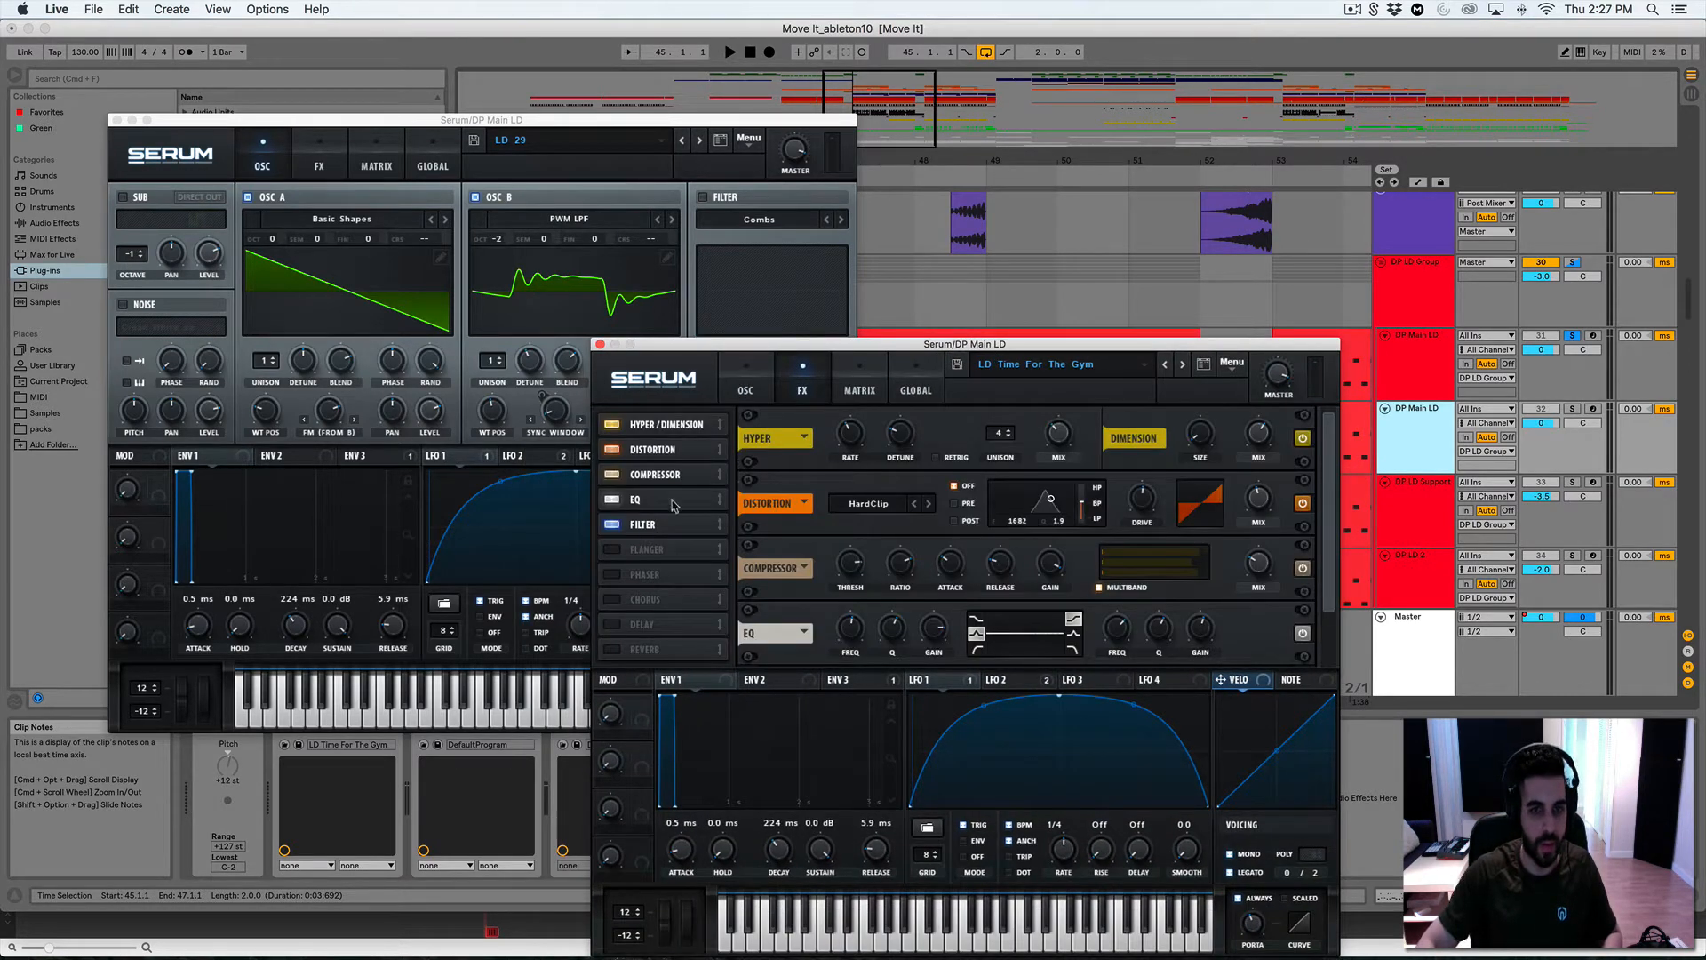
{"action": "left_click", "coordinate": [744, 383]}
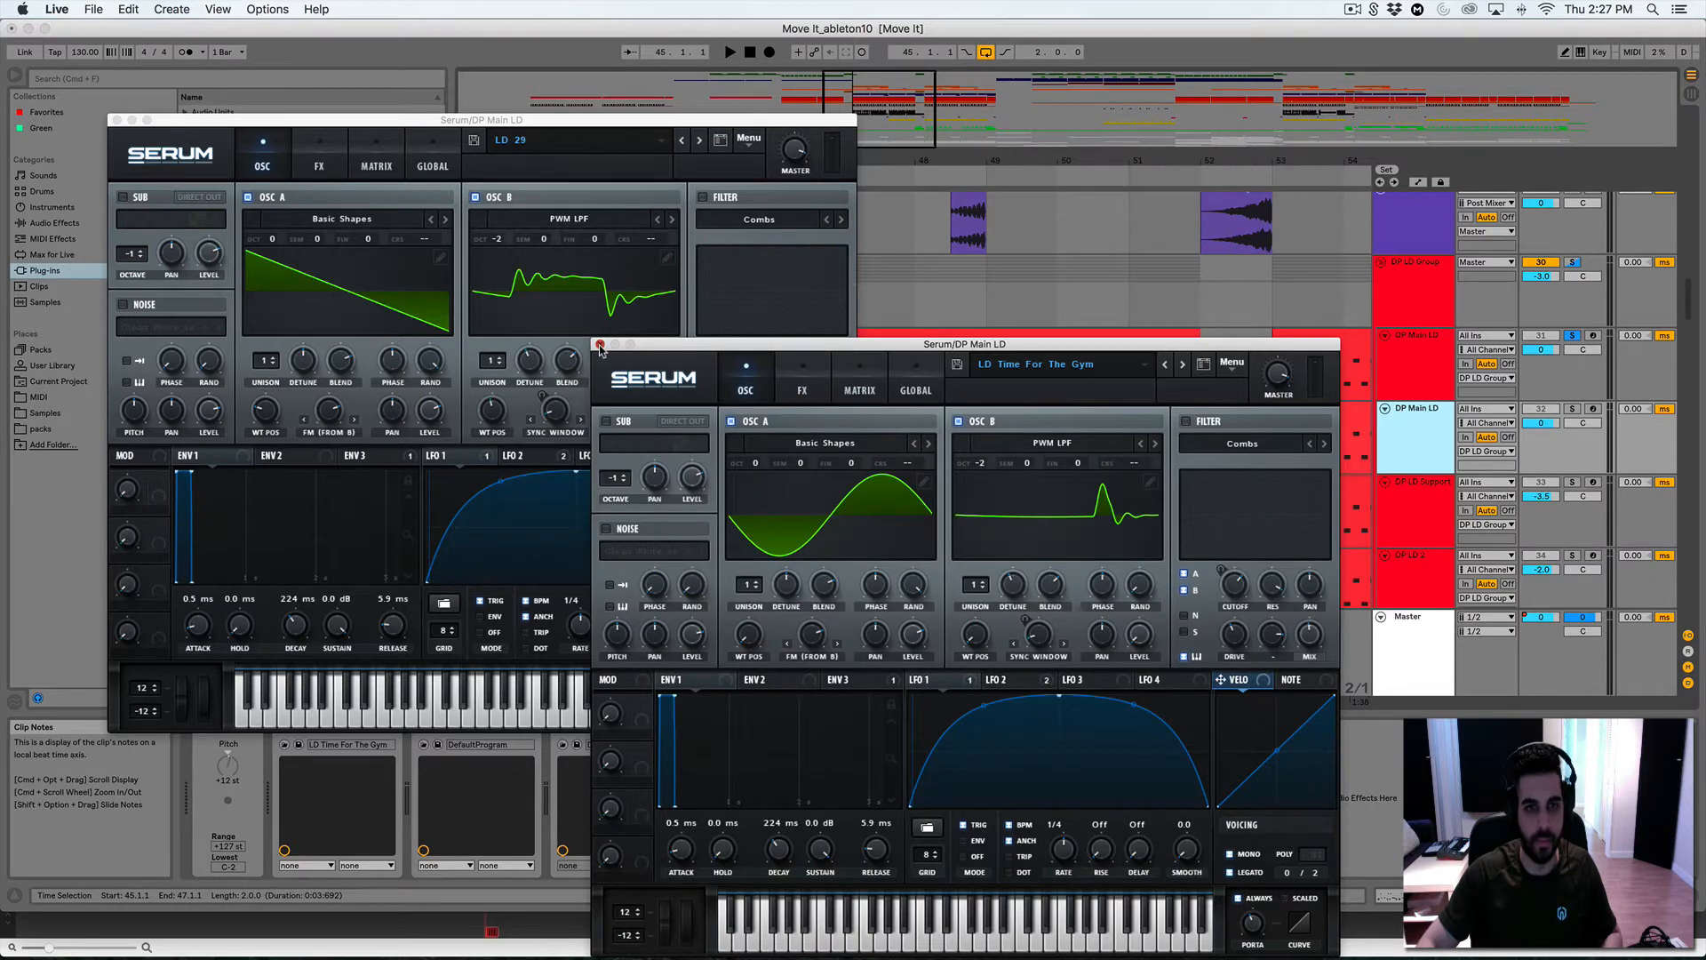
Close the duplicate track's Serum window and audition the duplicate DP Main LD track soloed
{"action": "left_click", "coordinate": [600, 346]}
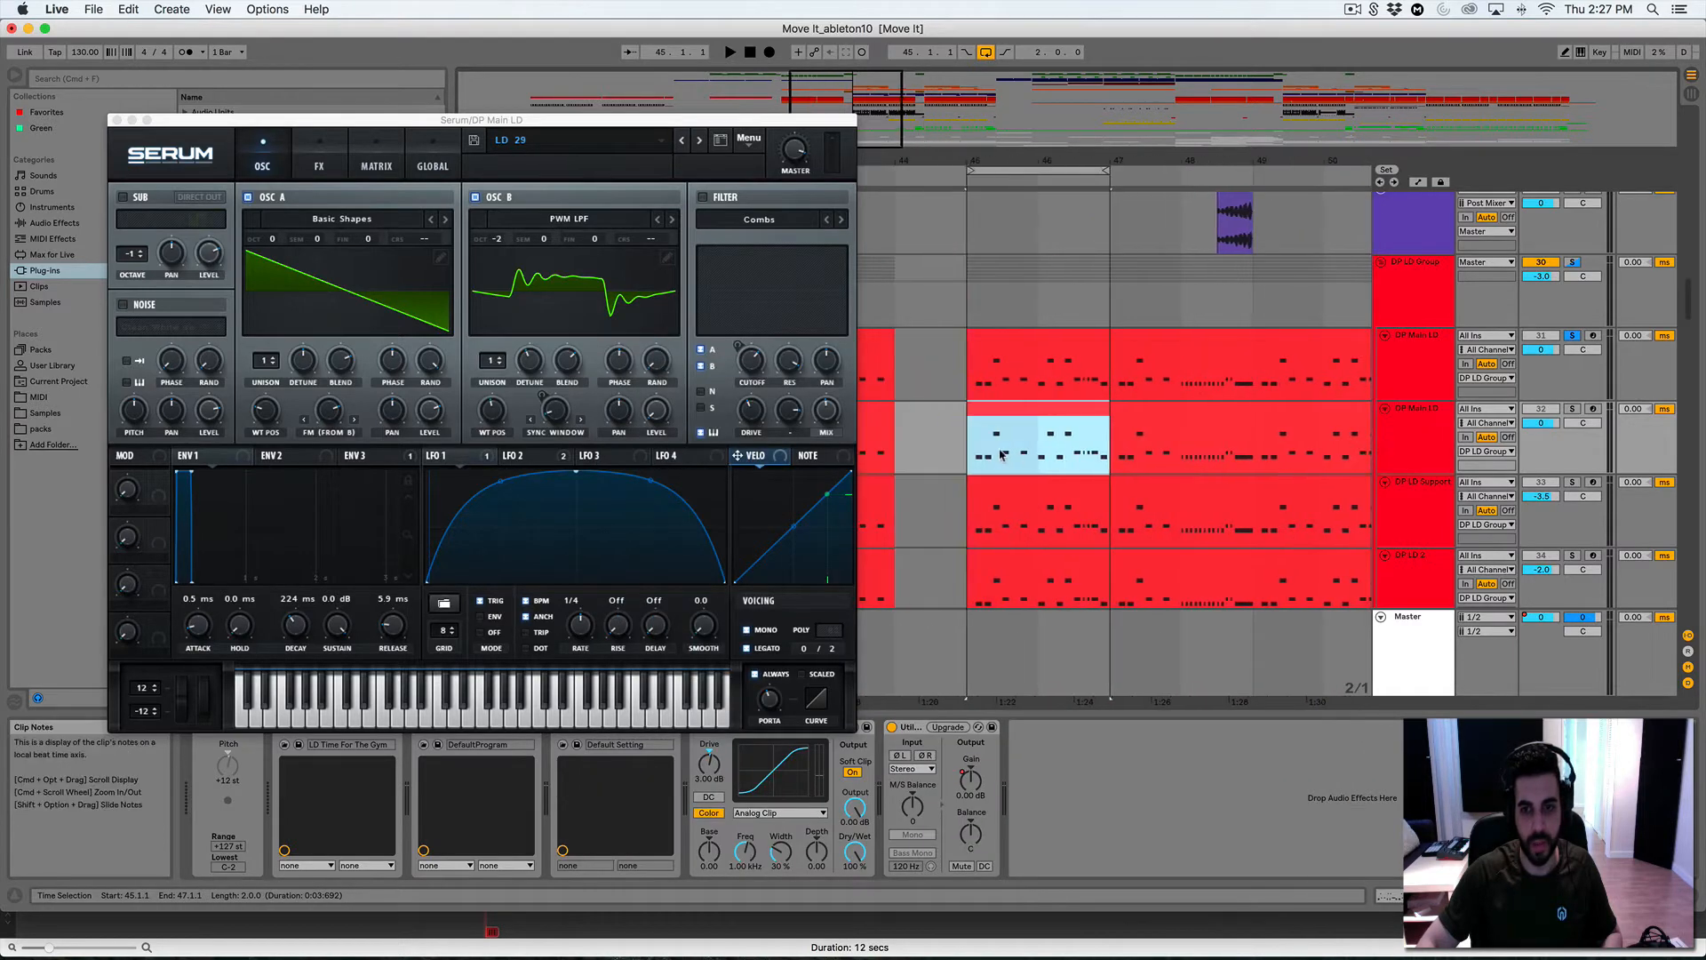
{"action": "left_click", "coordinate": [1572, 409]}
{"action": "key", "text": "space"}
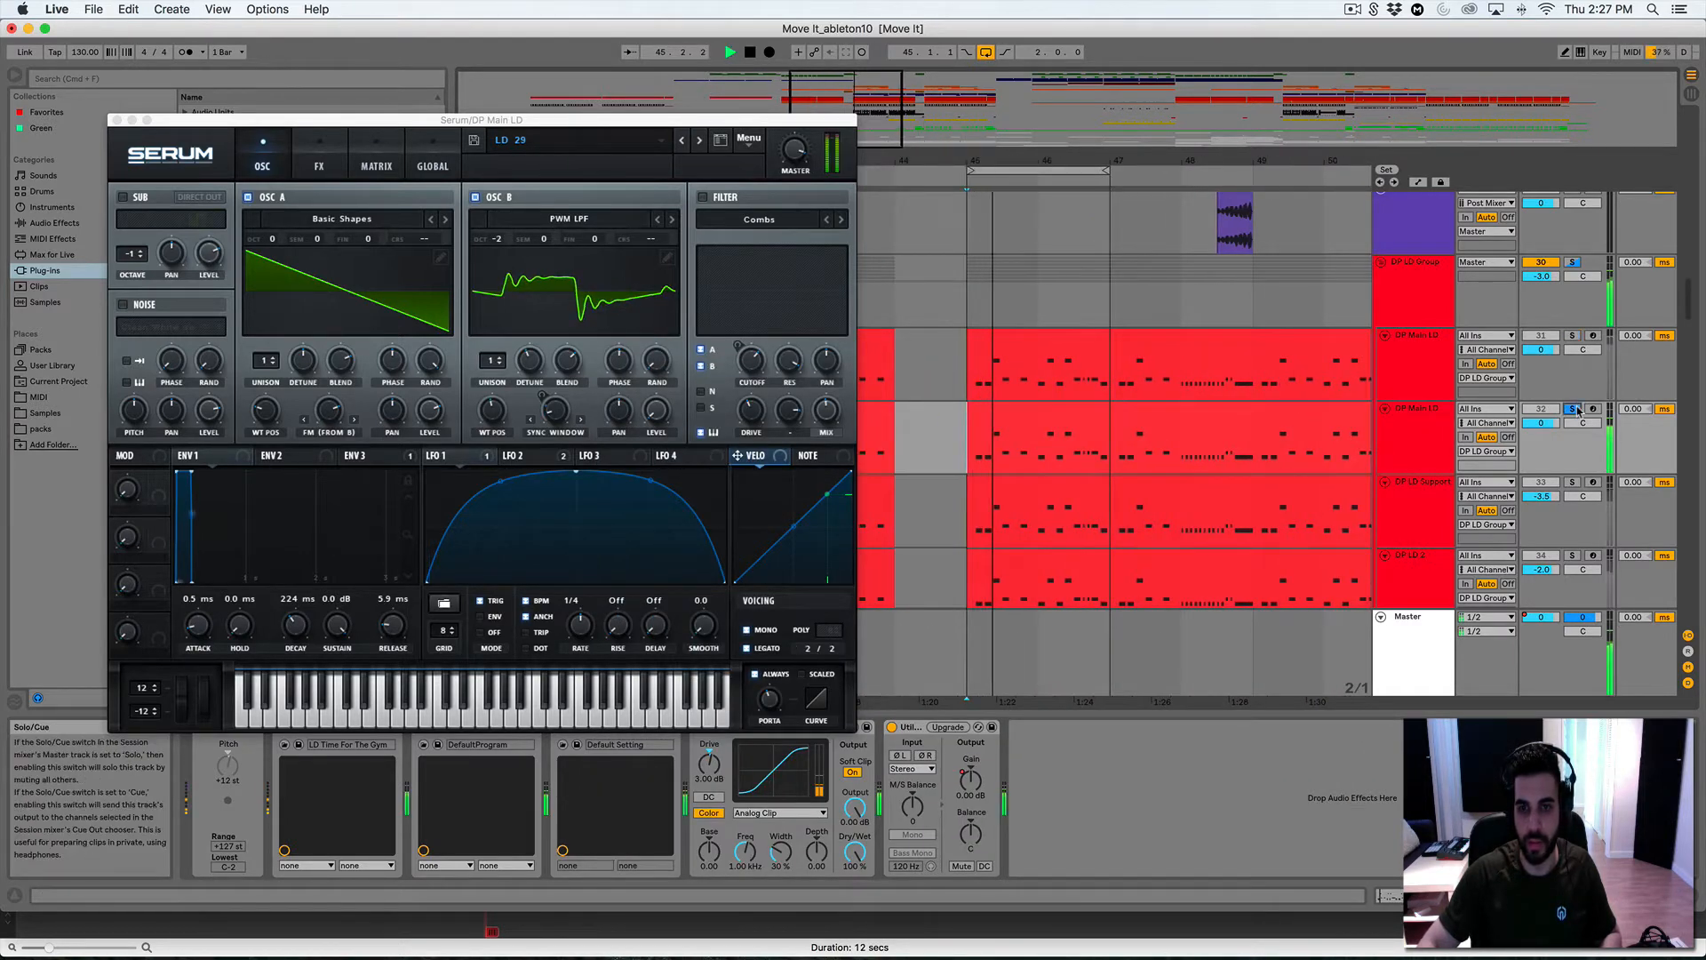
{"action": "key", "text": "space"}
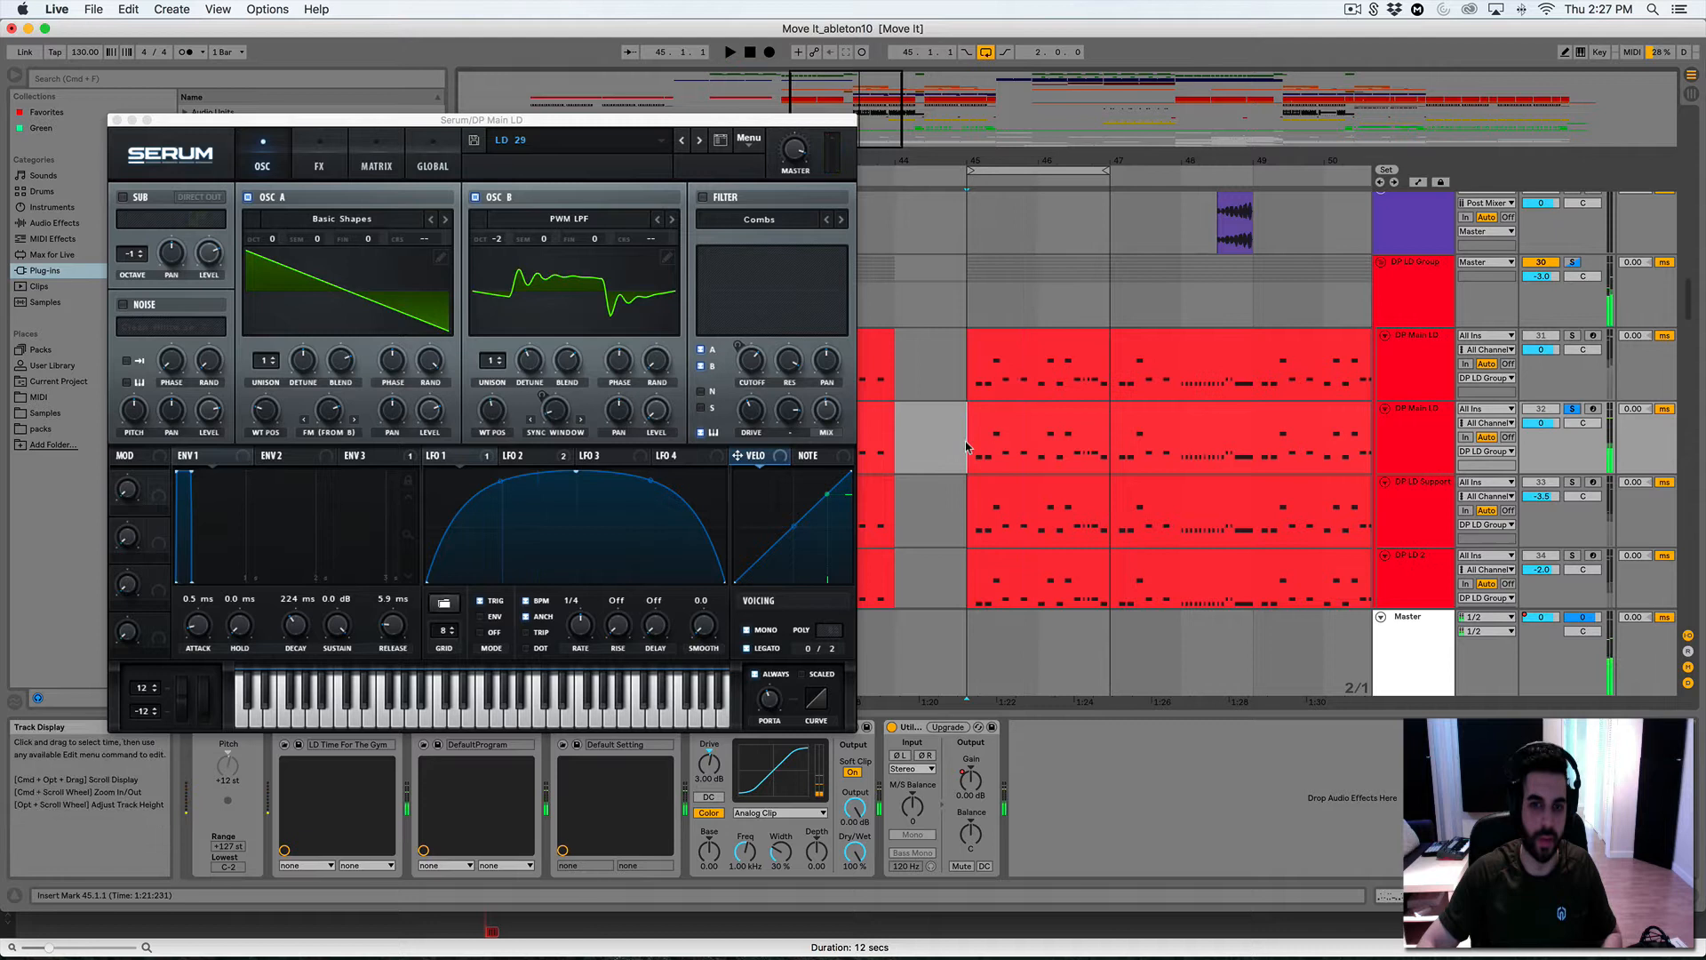
Replace the Serum on the duplicate DP Main LD track with a fresh Serum instance ahead of OTT
{"action": "left_click", "coordinate": [1432, 429]}
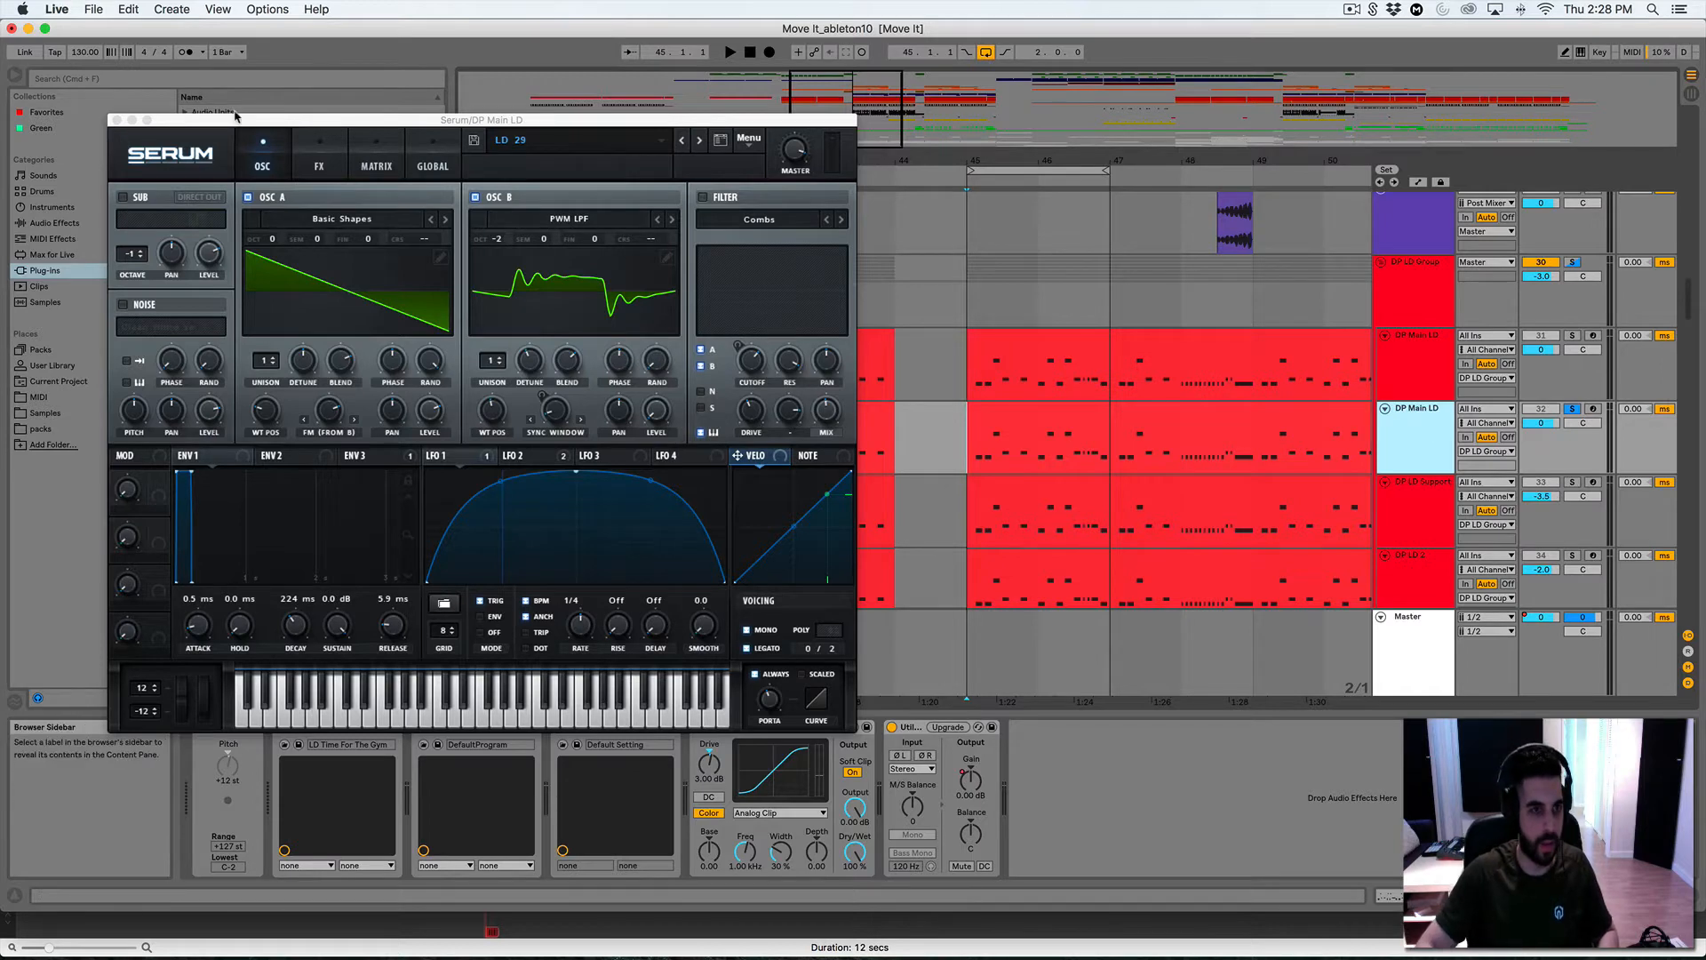
{"action": "left_click_drag", "start_coordinate": [240, 119], "coordinate": [364, 59]}
{"action": "left_click", "coordinate": [331, 728]}
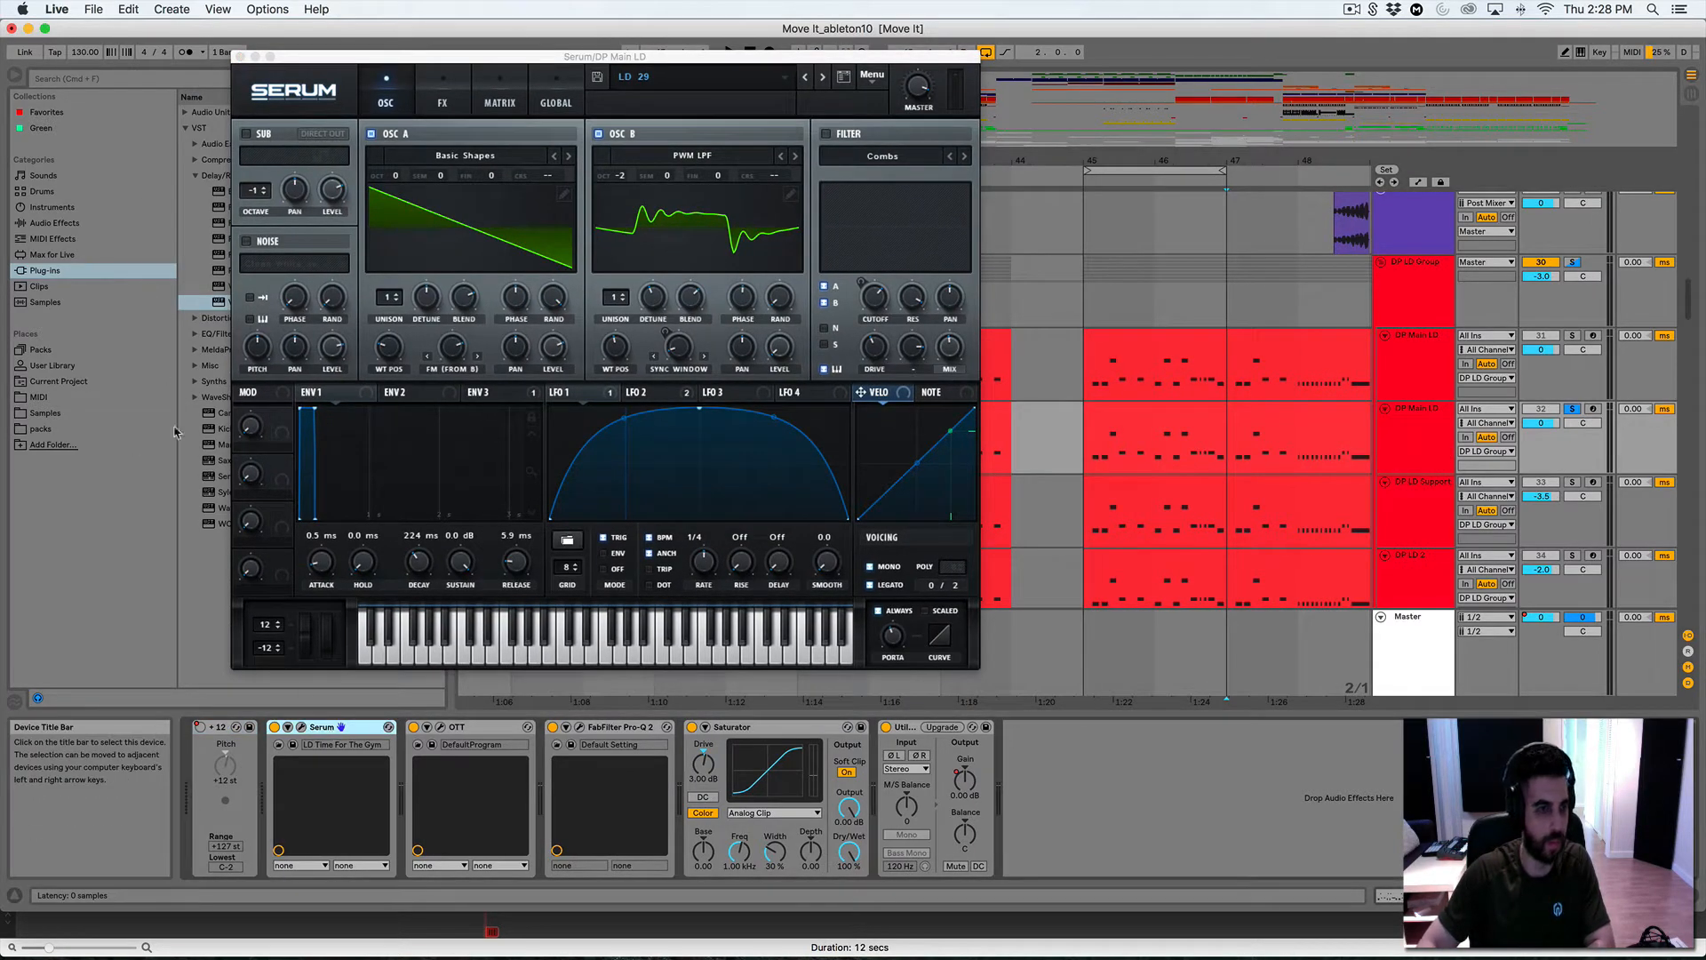
{"action": "key", "text": "Delete"}
{"action": "left_click_drag", "start_coordinate": [222, 476], "coordinate": [278, 766]}
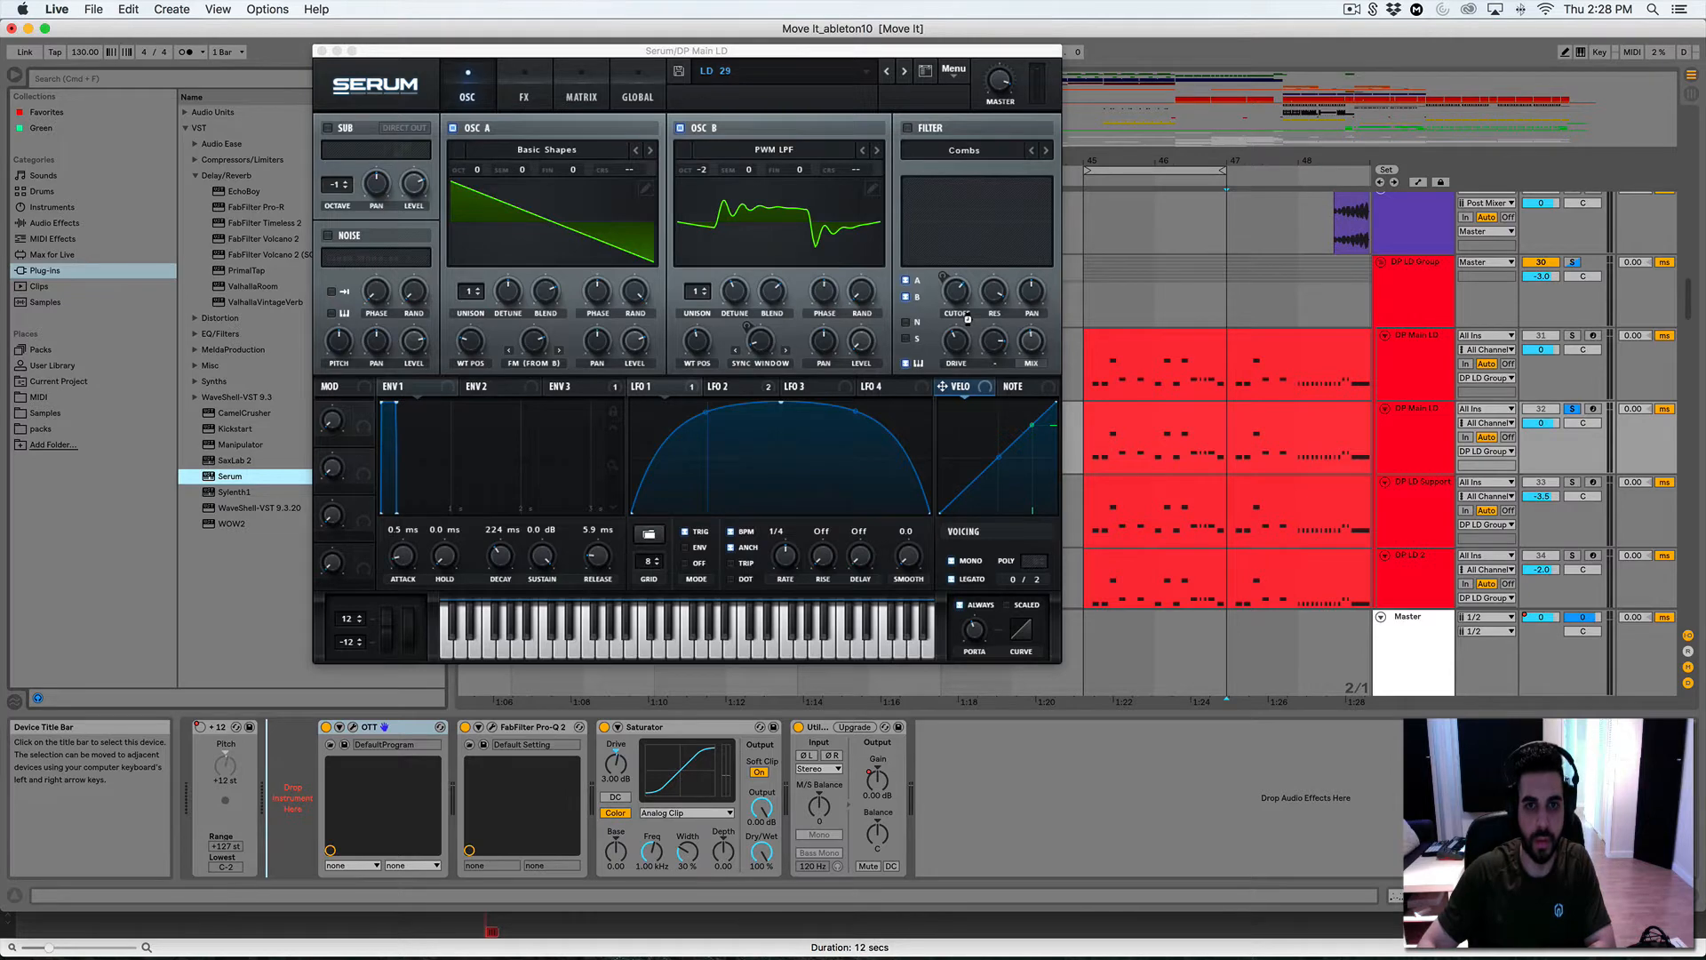
Load the LD Time For The Gym preset from JERMUK Vol 1 into the new Serum and arrange both Serum windows for comparison
{"action": "left_click", "coordinate": [733, 81]}
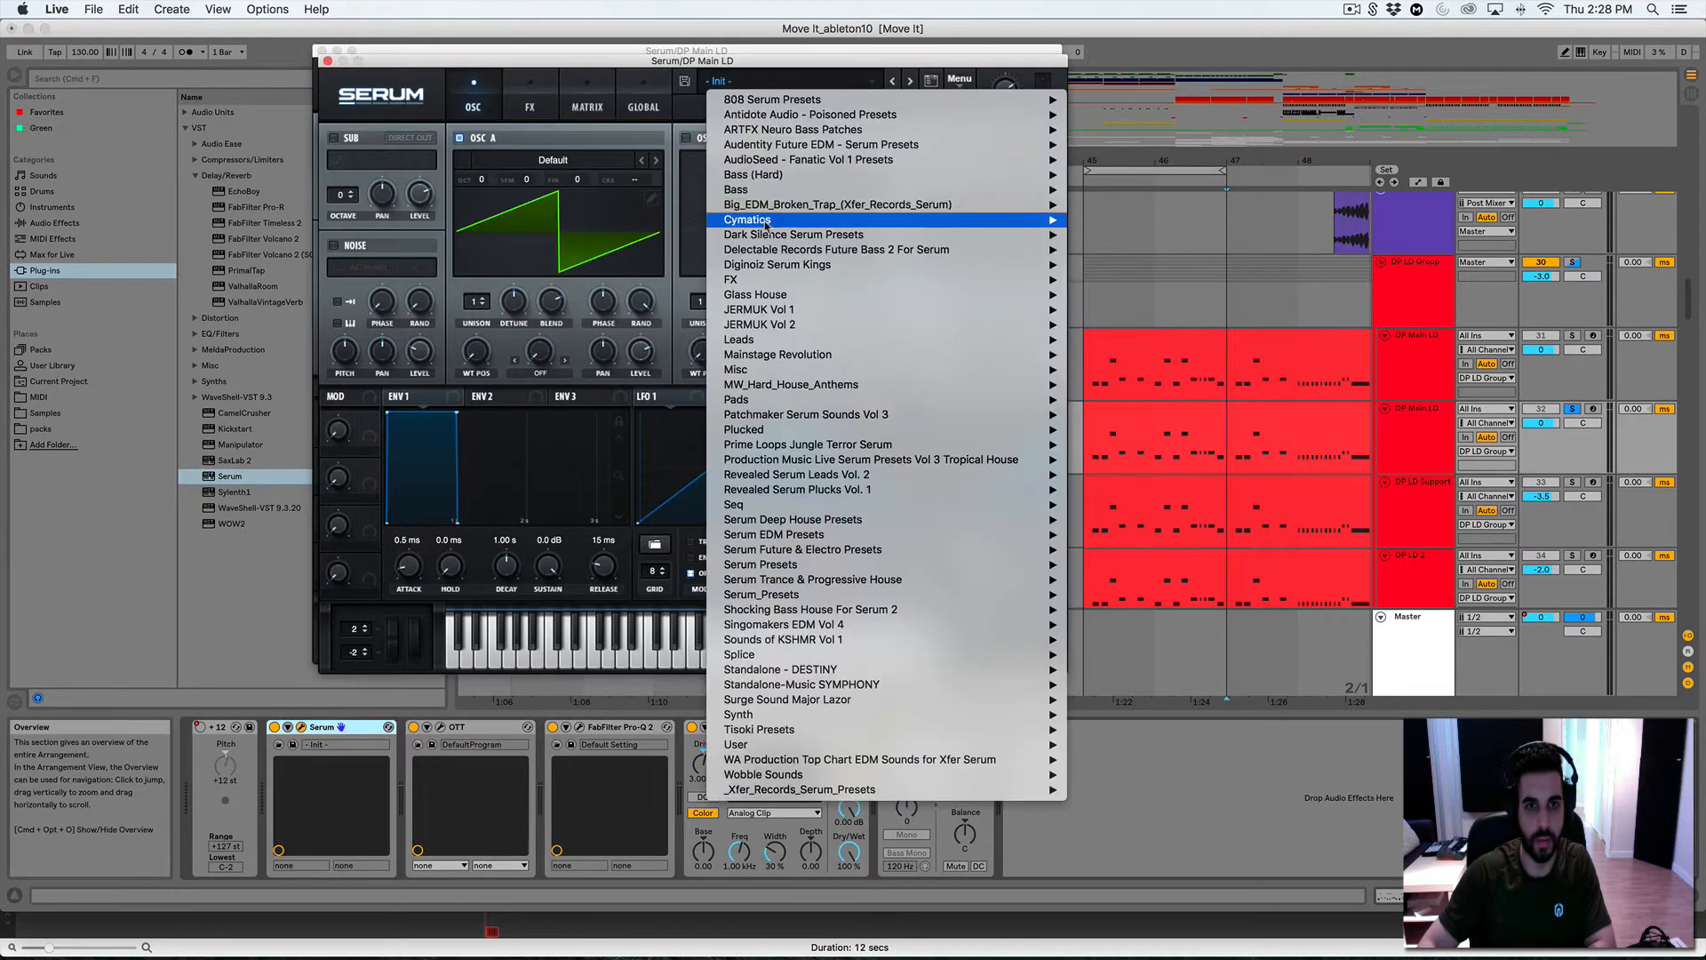
{"action": "mouse_move", "coordinate": [766, 310]}
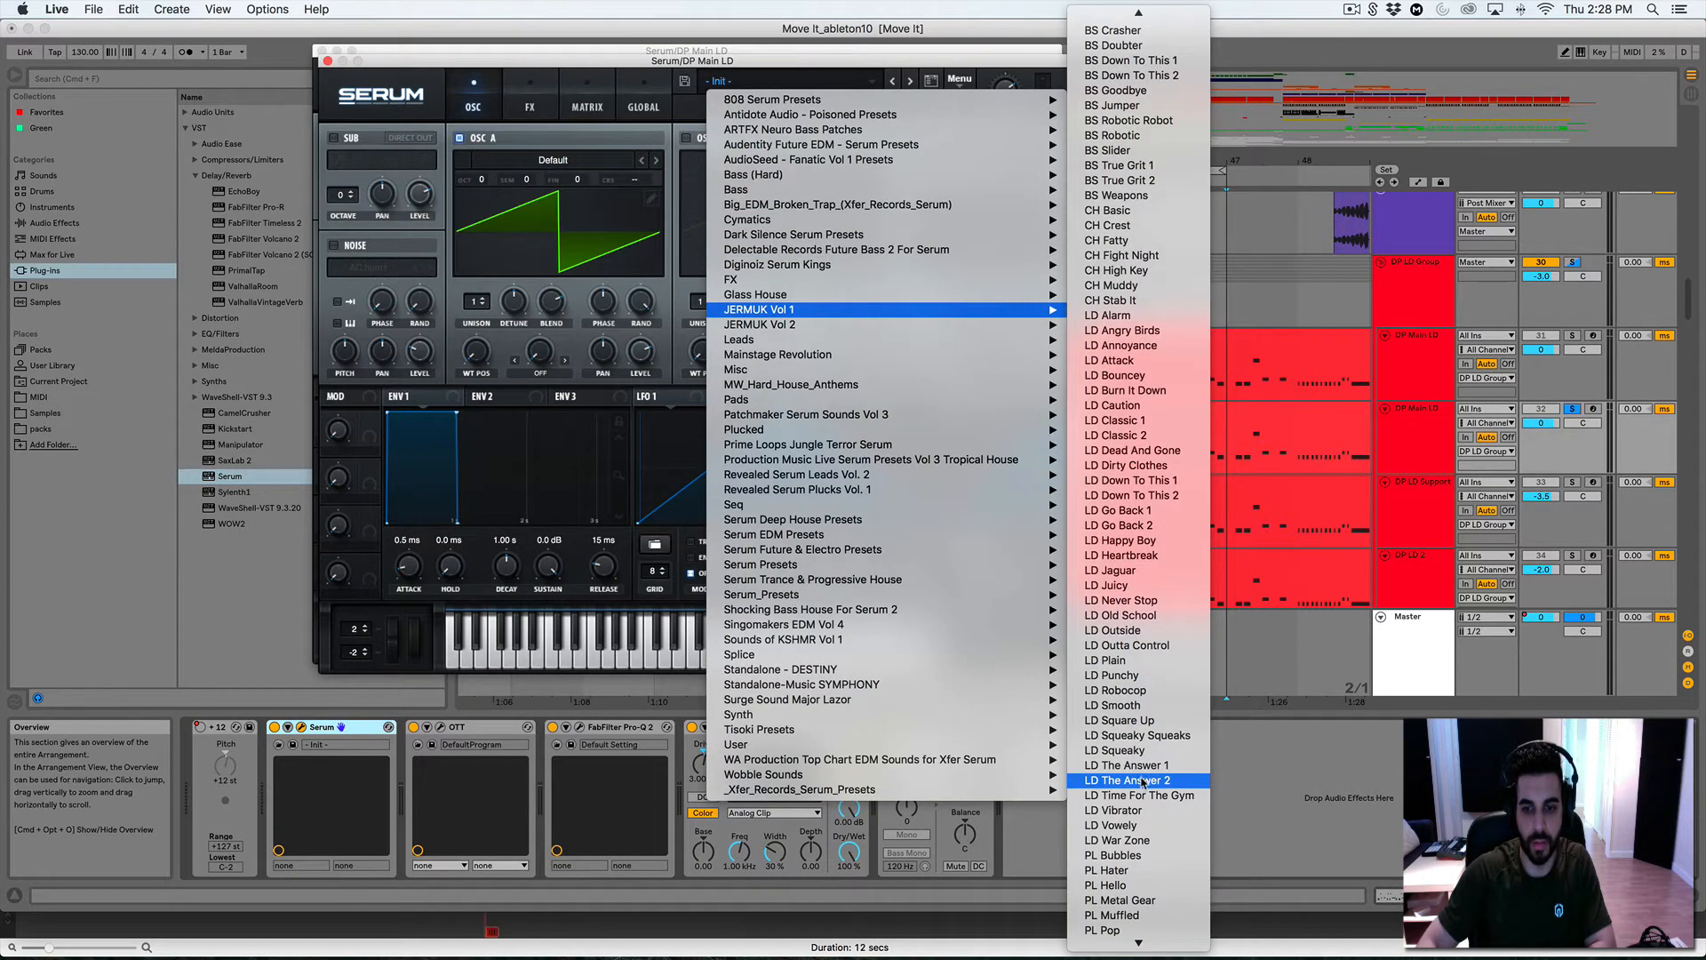
{"action": "left_click", "coordinate": [1142, 795]}
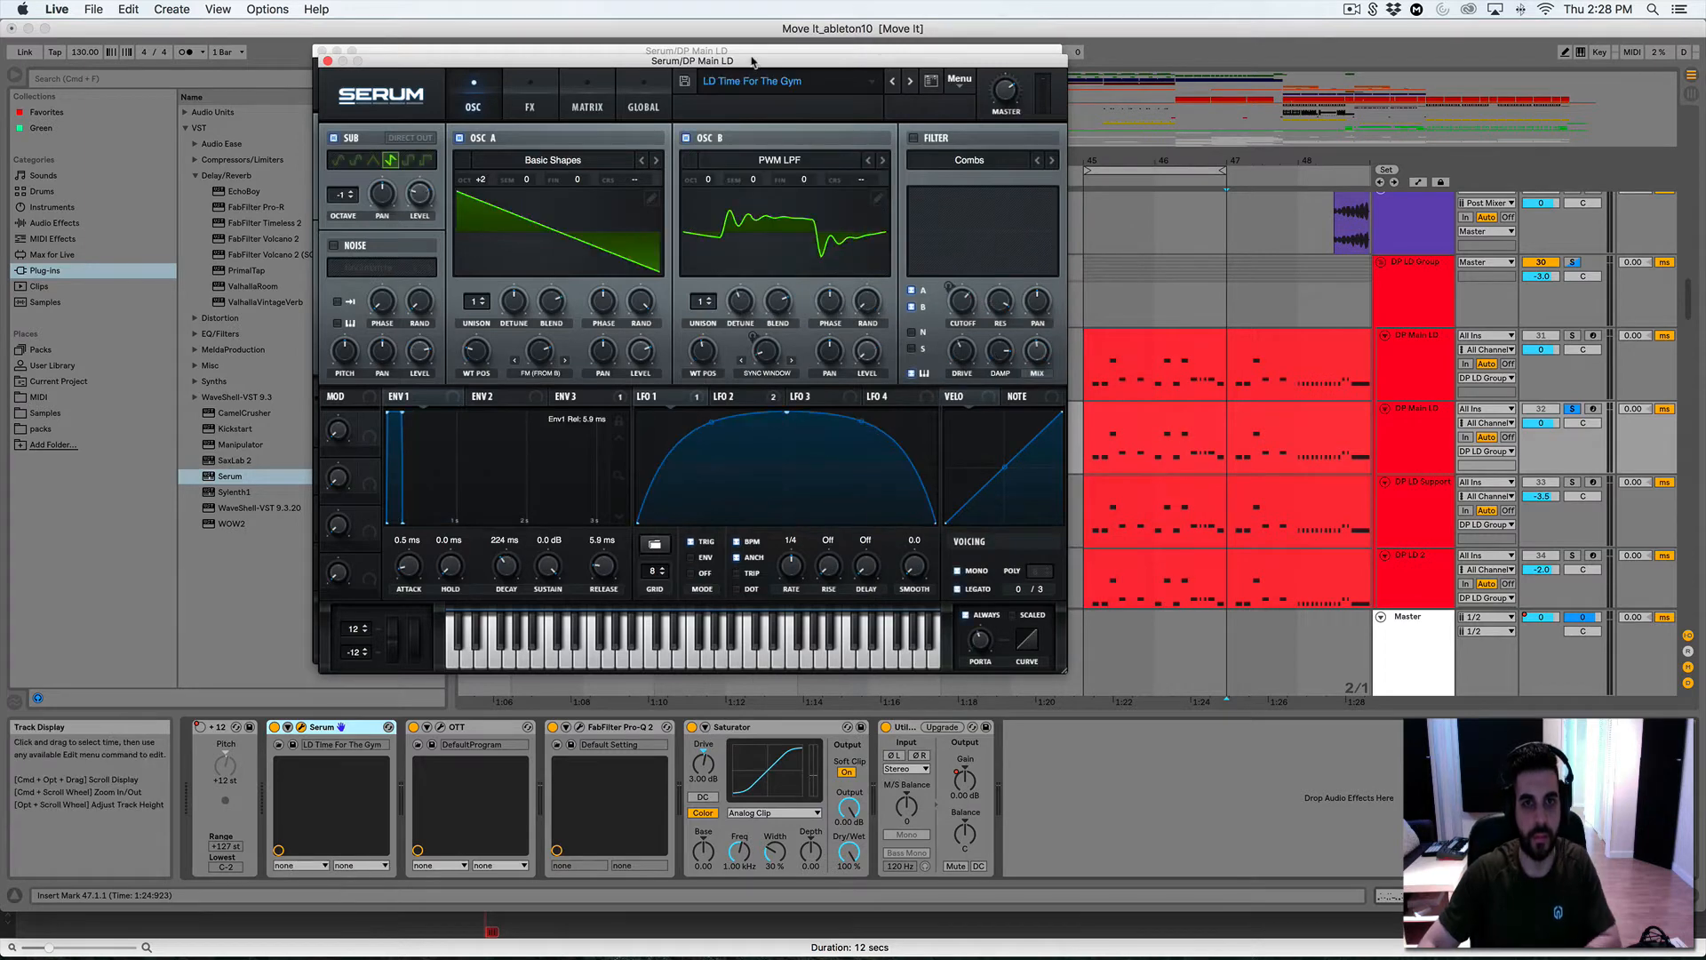
{"action": "left_click_drag", "start_coordinate": [751, 56], "coordinate": [766, 304]}
{"action": "left_click_drag", "start_coordinate": [800, 50], "coordinate": [678, 79]}
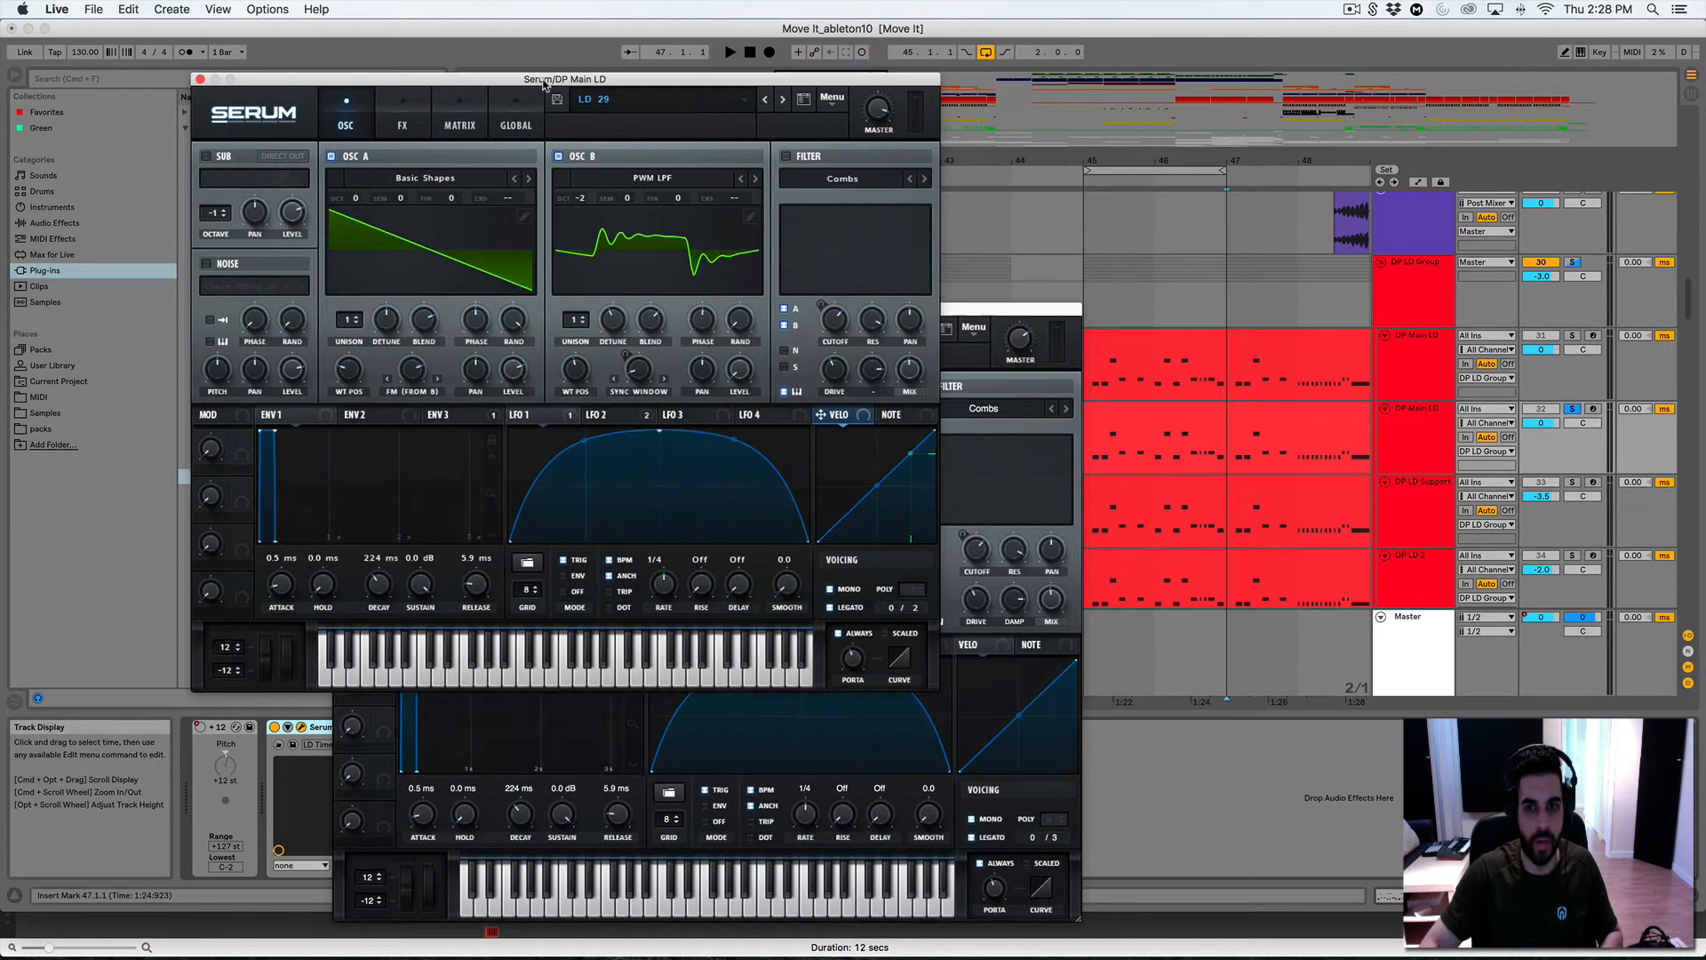
{"action": "scroll", "coordinate": [1205, 383], "scroll_direction": "left", "scroll_amount": 5}
{"action": "left_click_drag", "start_coordinate": [1074, 309], "coordinate": [1097, 306]}
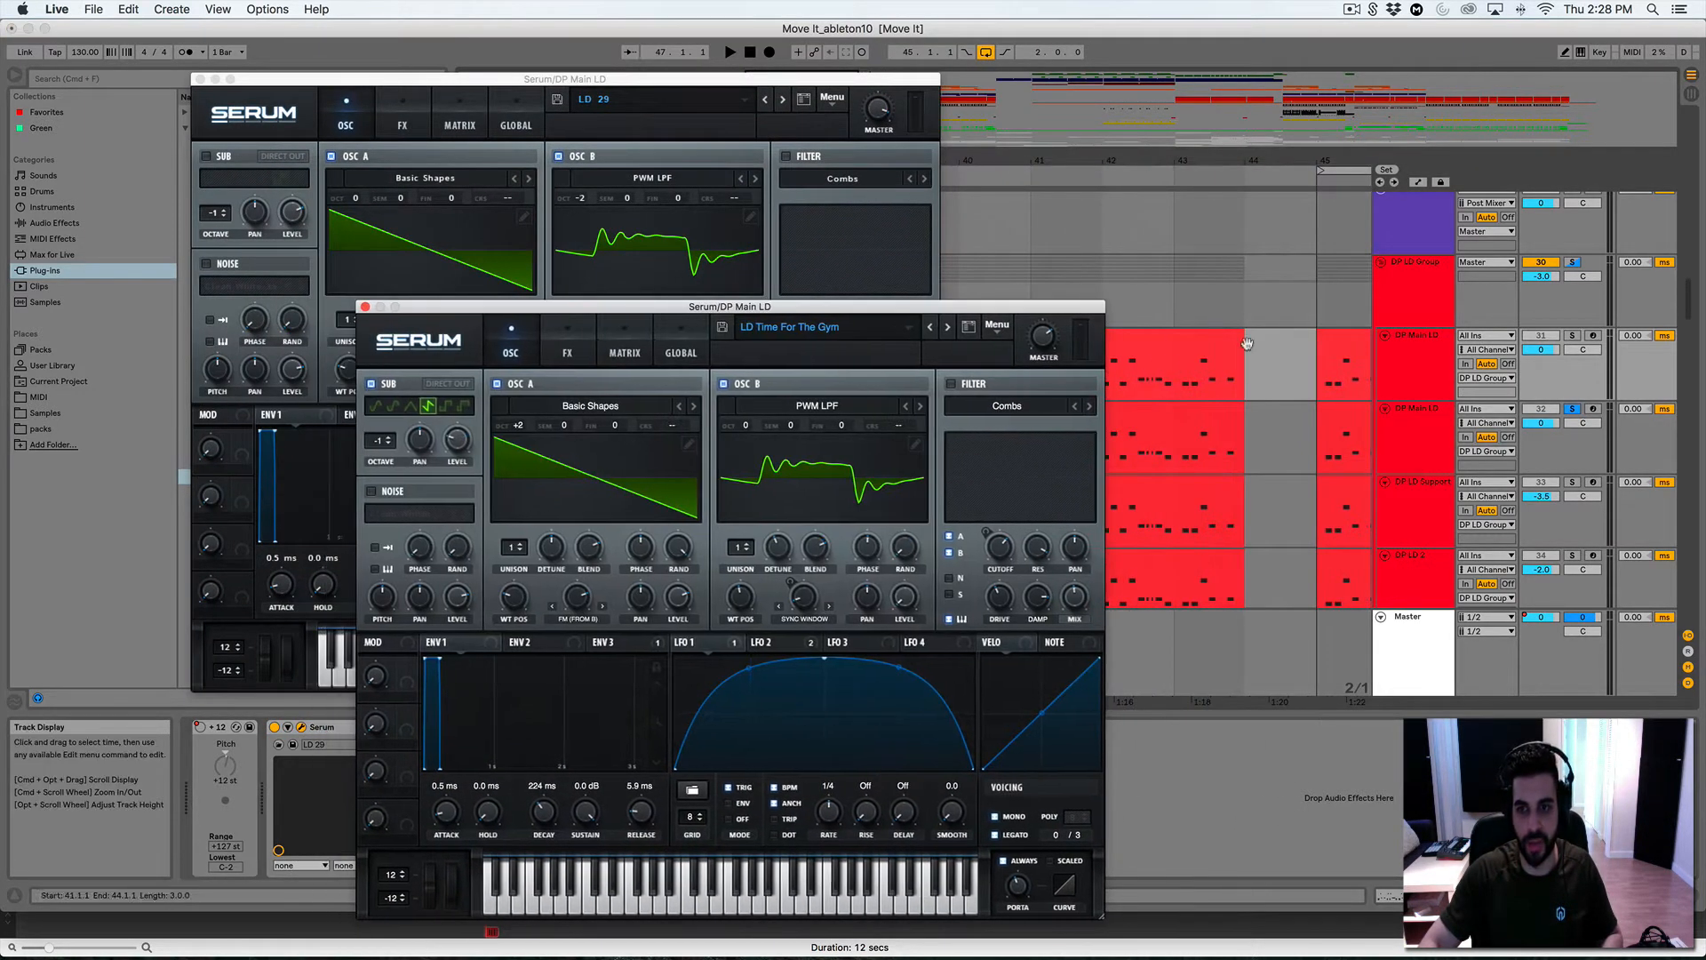
Solo the original DP Main LD track and audition it from bar 45
{"action": "left_click", "coordinate": [1413, 357]}
{"action": "left_click", "coordinate": [1319, 380]}
{"action": "left_click", "coordinate": [1572, 335]}
{"action": "key", "text": "space"}
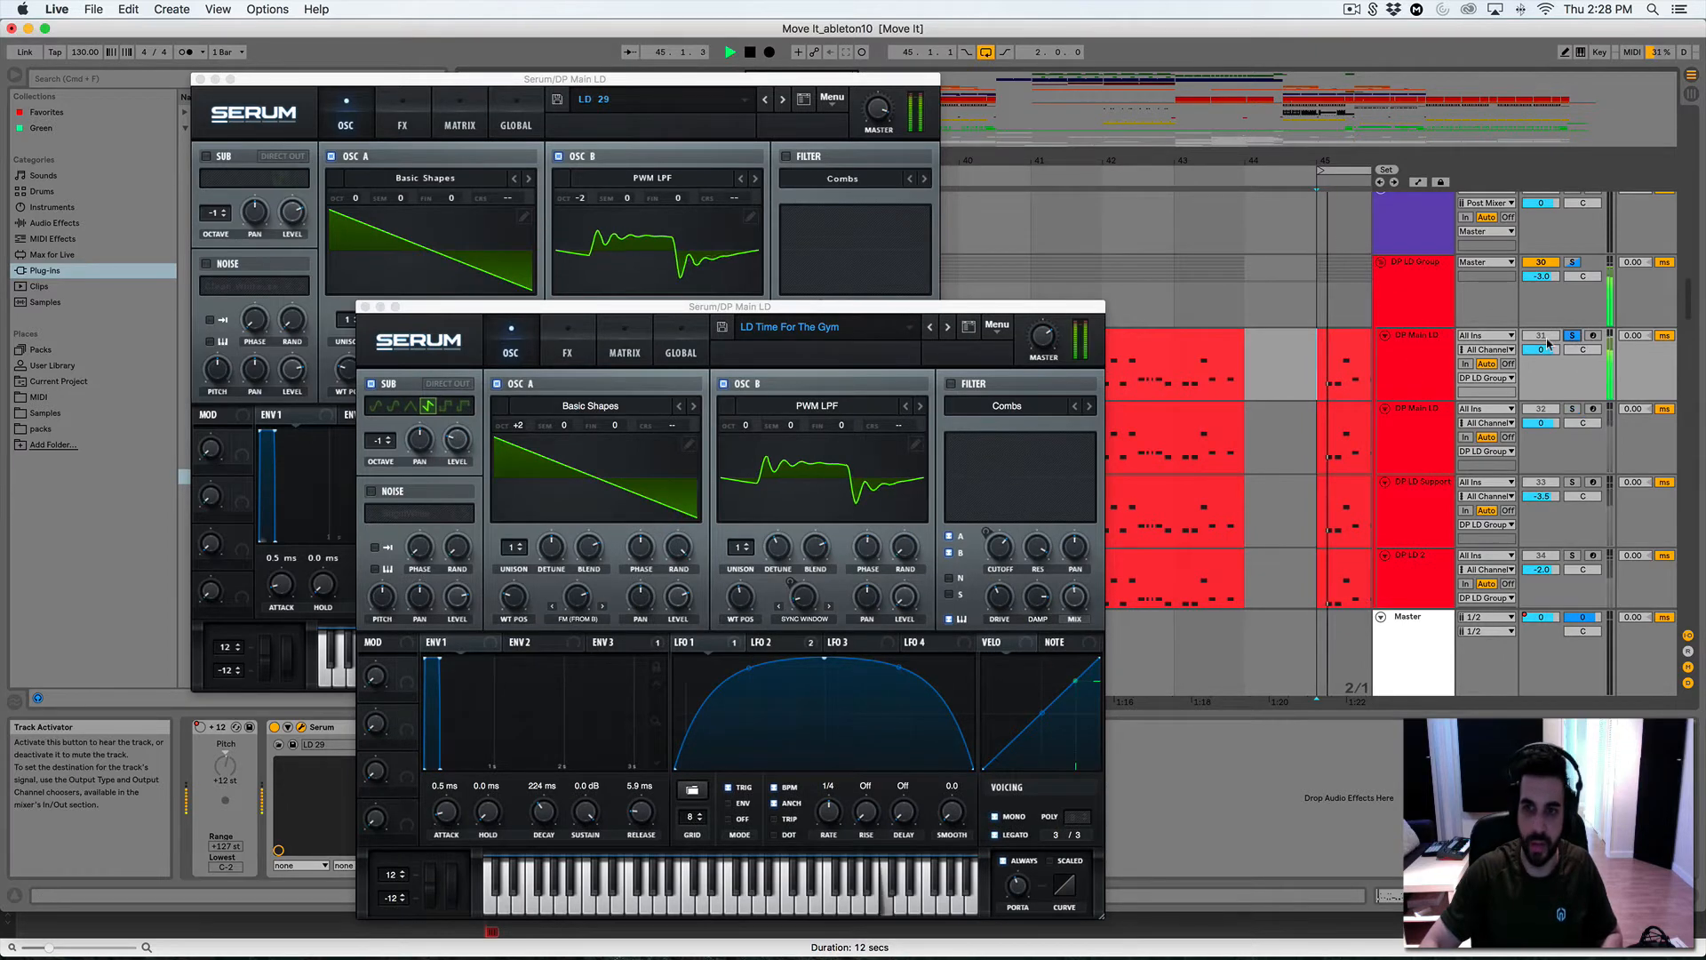
{"action": "scroll", "coordinate": [1267, 382], "scroll_direction": "right", "scroll_amount": 5}
{"action": "scroll", "coordinate": [1268, 382], "scroll_direction": "left", "scroll_amount": 2}
{"action": "key", "text": "space"}
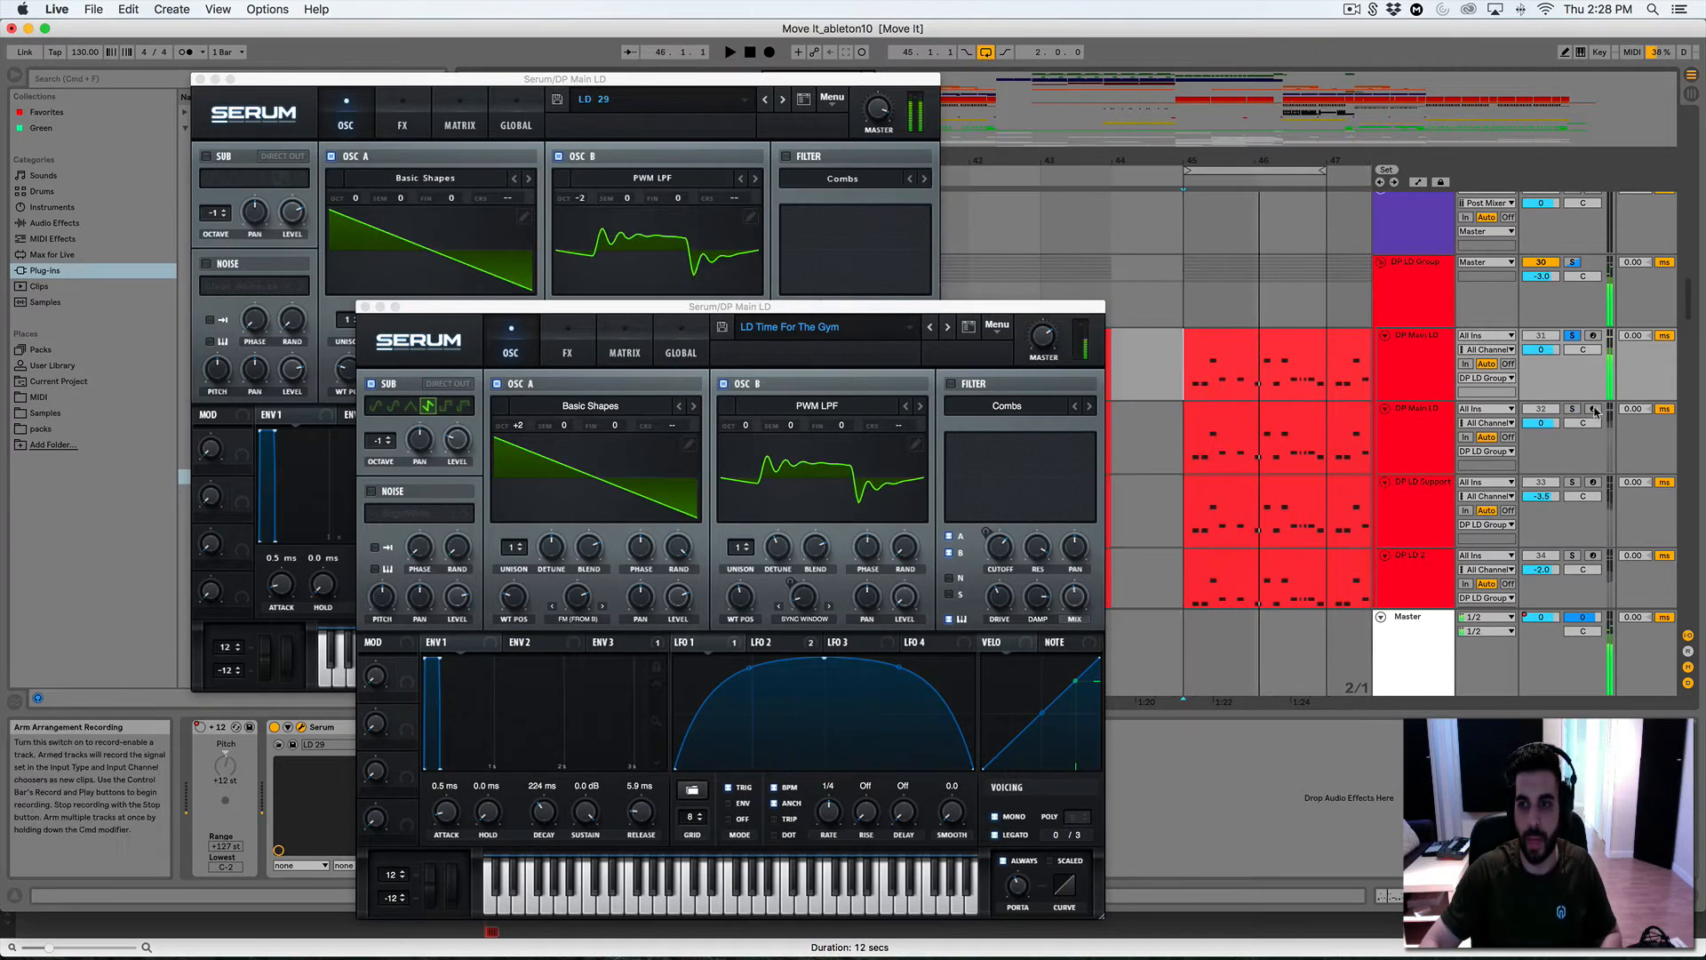
Solo the duplicate DP Main LD track and audition its preset from bar 45
{"action": "left_click", "coordinate": [1572, 409]}
{"action": "left_click", "coordinate": [1193, 451]}
{"action": "key", "text": "space"}
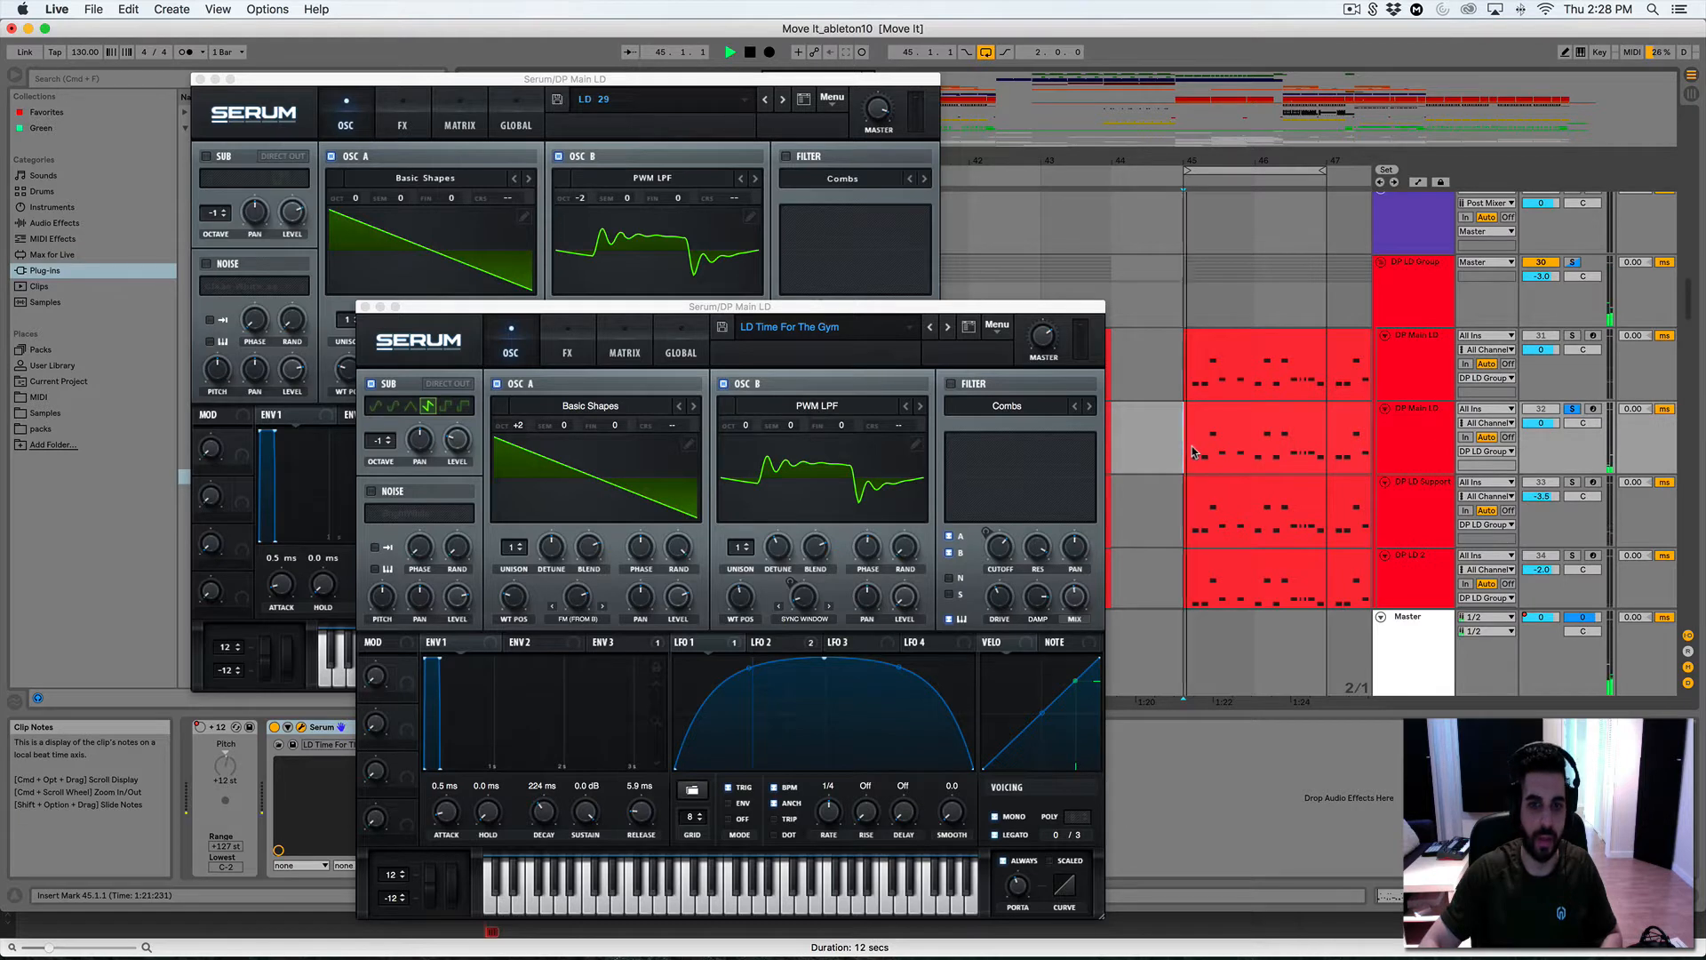
{"action": "key", "text": "space"}
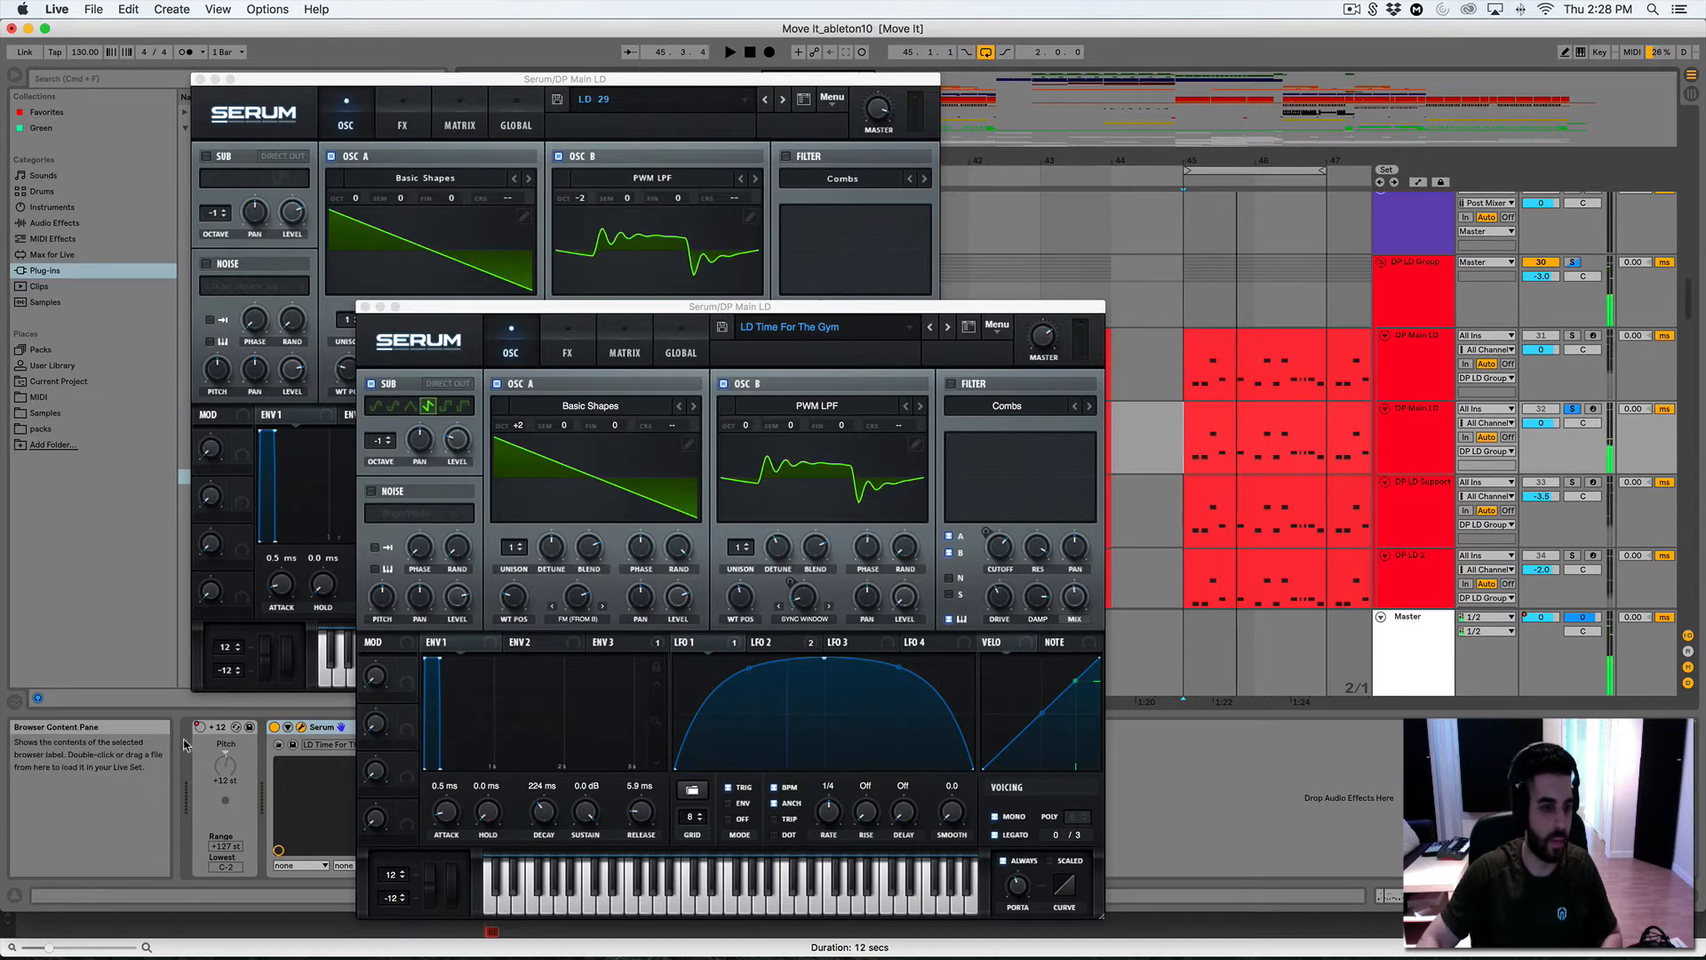
Activate the Pitch device on the duplicate track, set its pitch to -12 st and audition the lead
{"action": "right_click", "coordinate": [201, 727]}
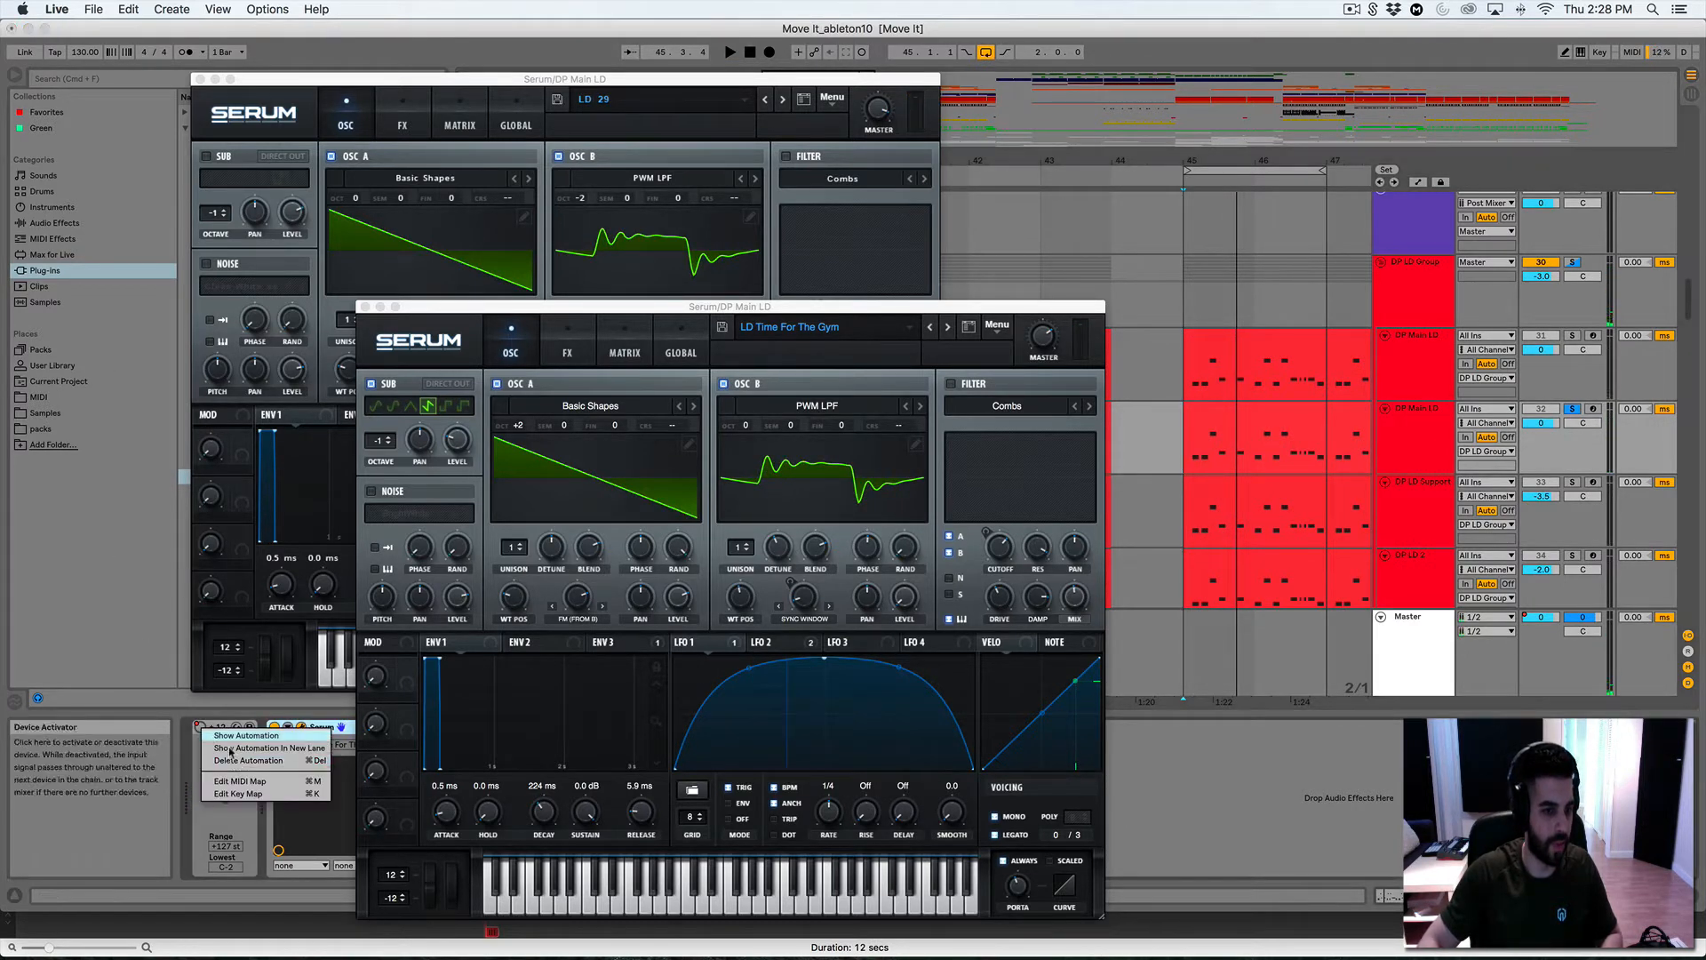
{"action": "left_click", "coordinate": [229, 765]}
{"action": "left_click", "coordinate": [225, 762]}
{"action": "type", "text": "-12"}
{"action": "key", "text": "Return"}
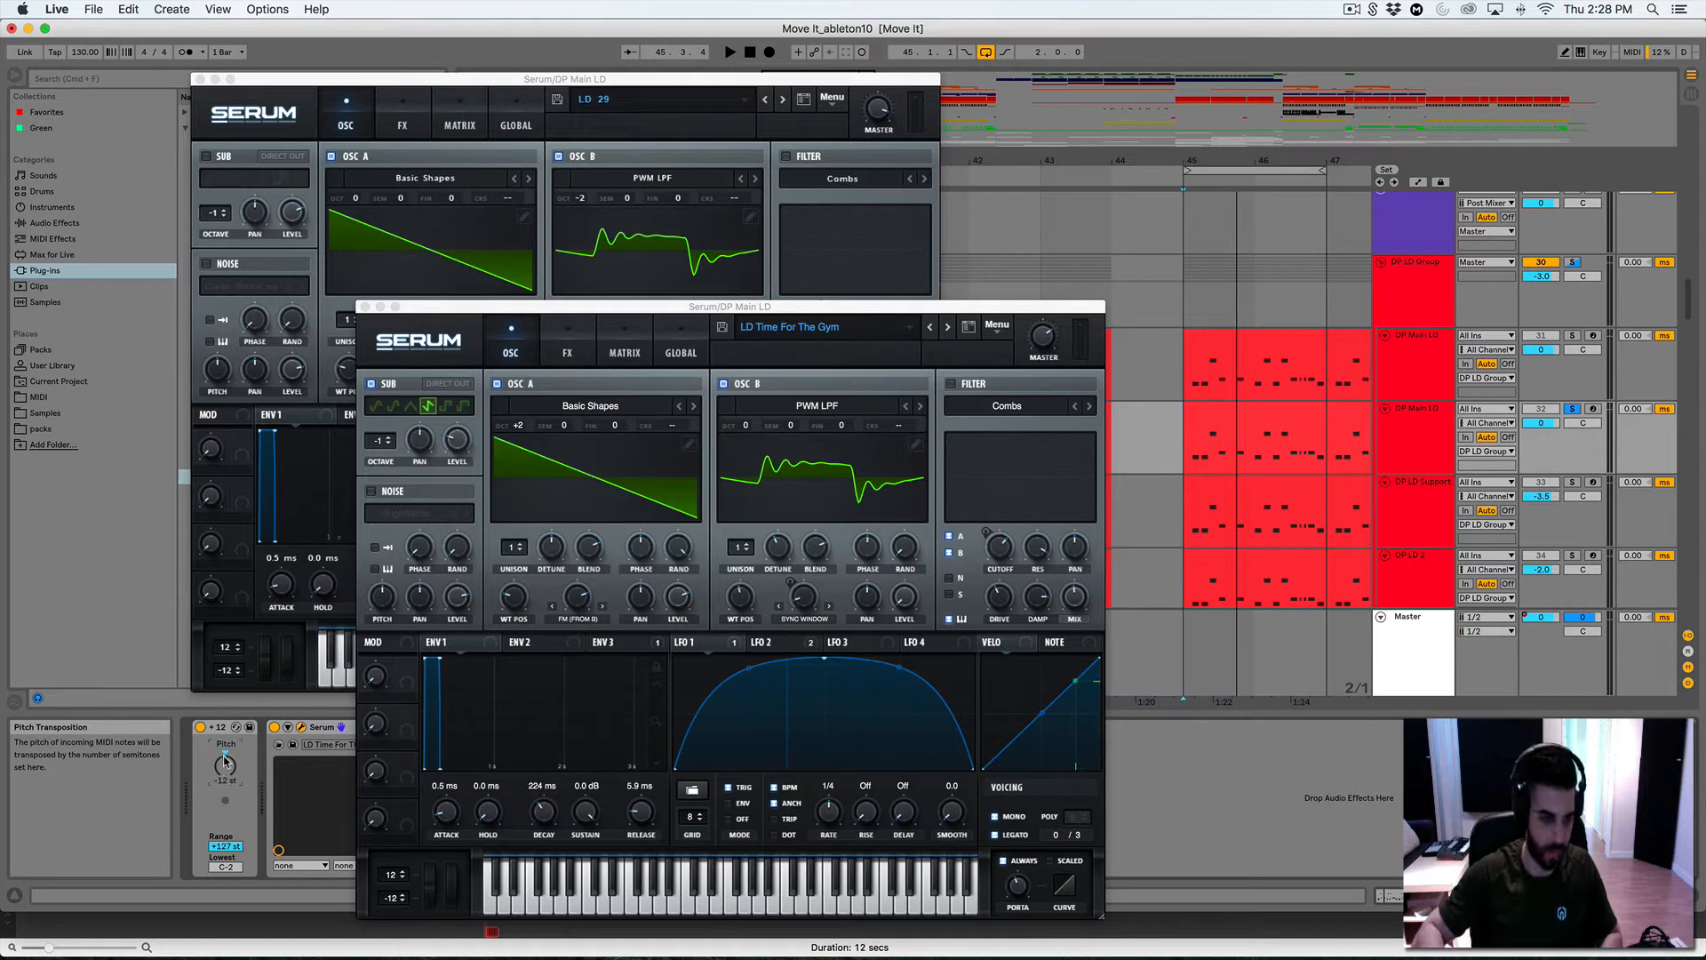
{"action": "key", "text": "space"}
{"action": "key", "text": "space"}
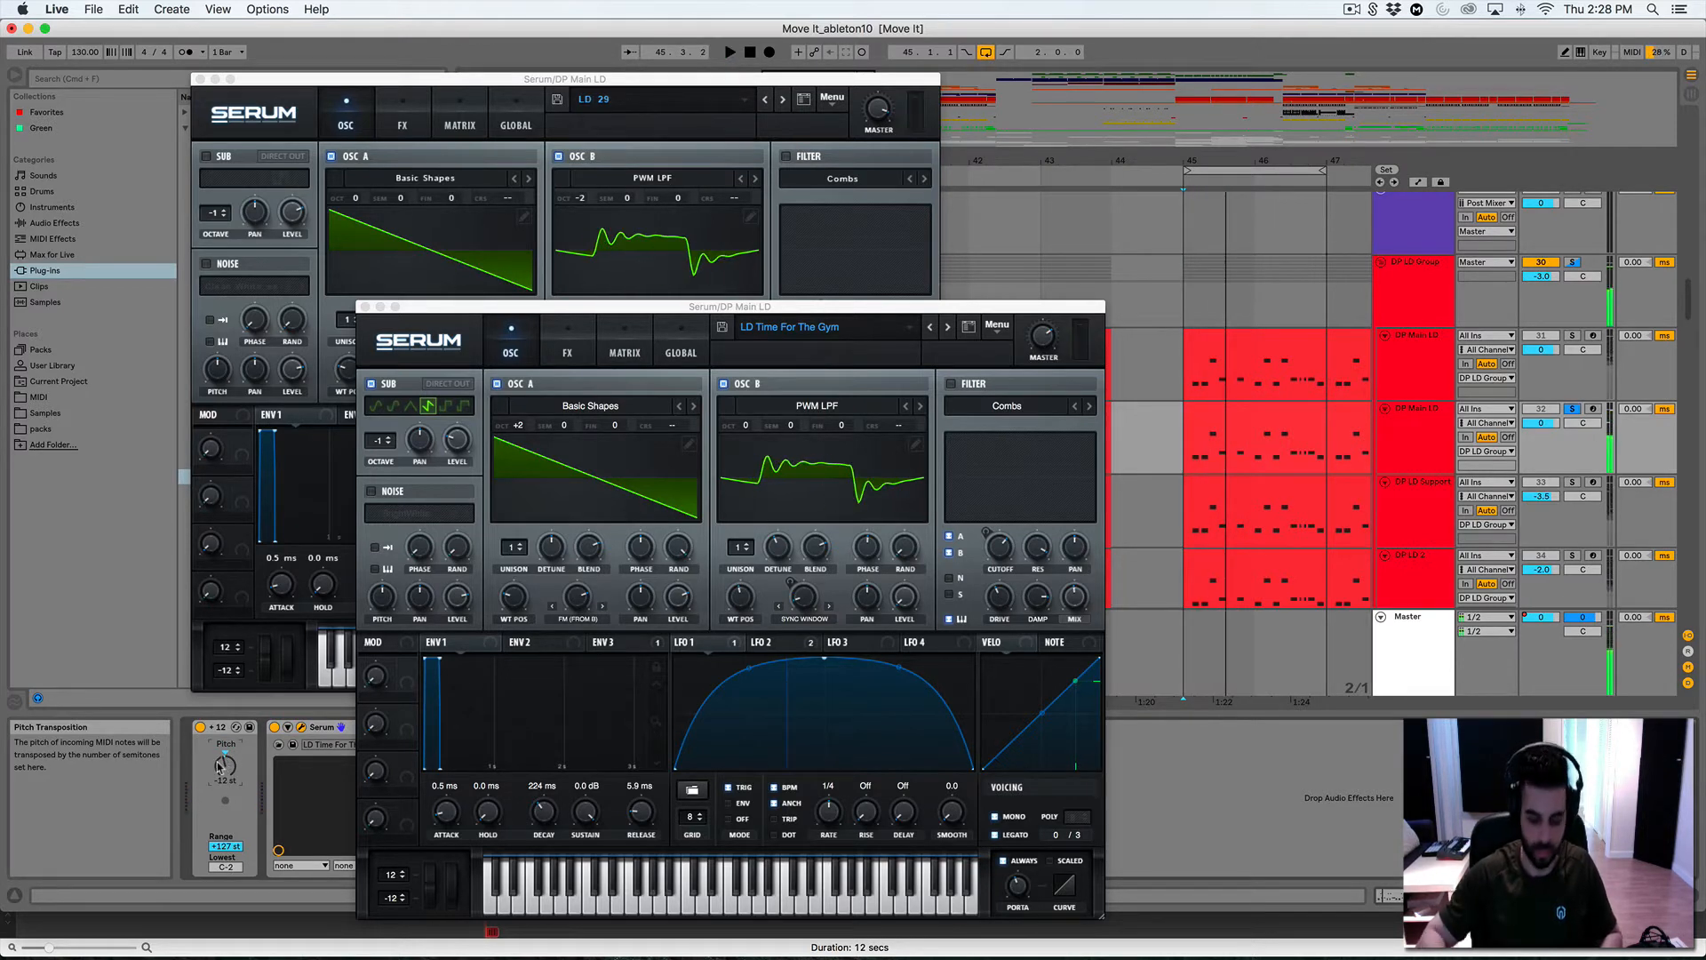
Set the duplicate track's Pitch device to -24 st and audition the lead
{"action": "type", "text": "-24"}
{"action": "key", "text": "Return"}
{"action": "key", "text": "space"}
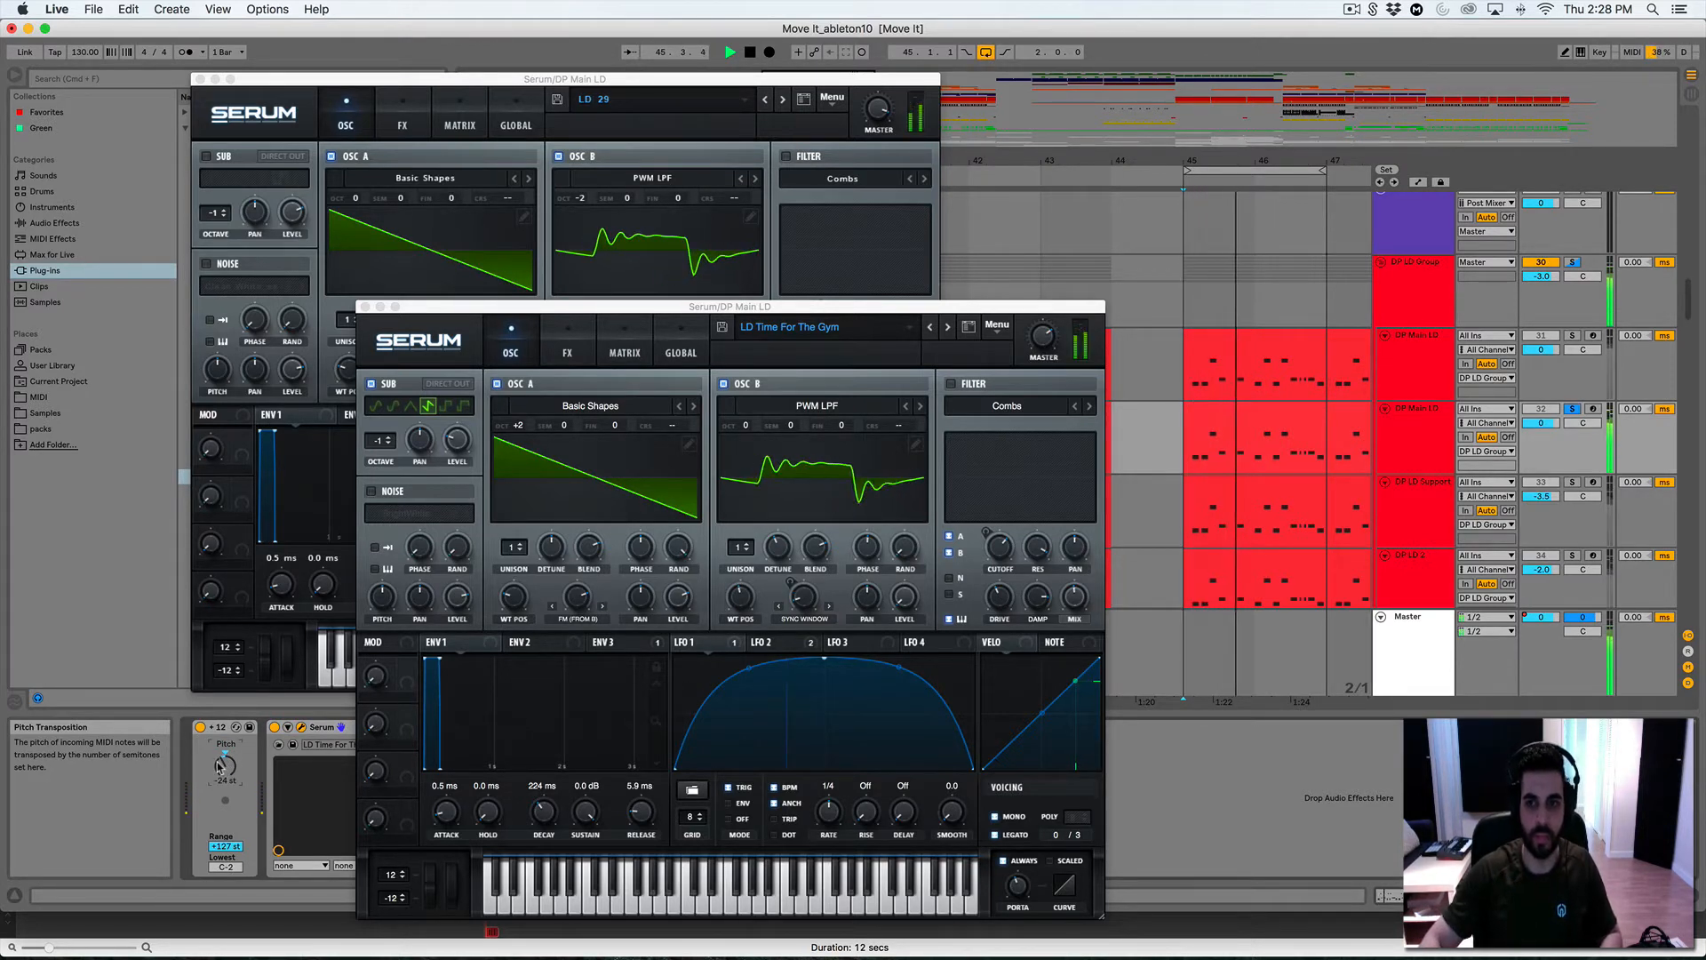
{"action": "key", "text": "space"}
Turn off the reverb in the LD Time For The Gym patch and audition the dry lead
{"action": "left_click", "coordinate": [568, 346]}
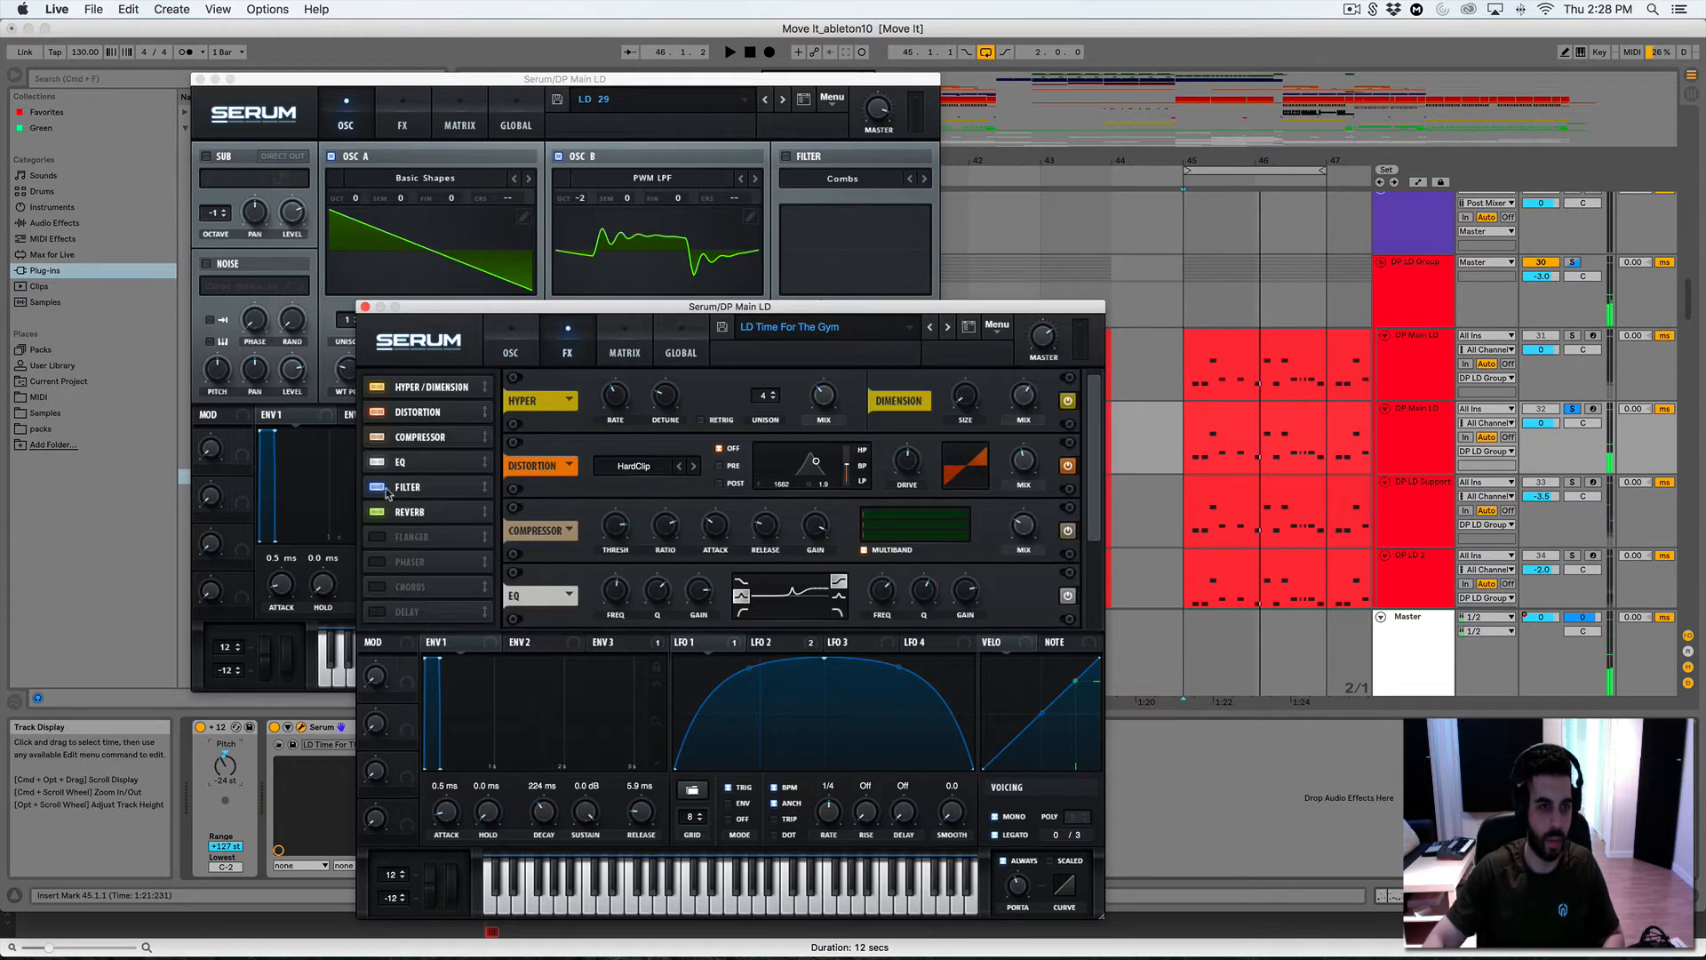
{"action": "key", "text": "space"}
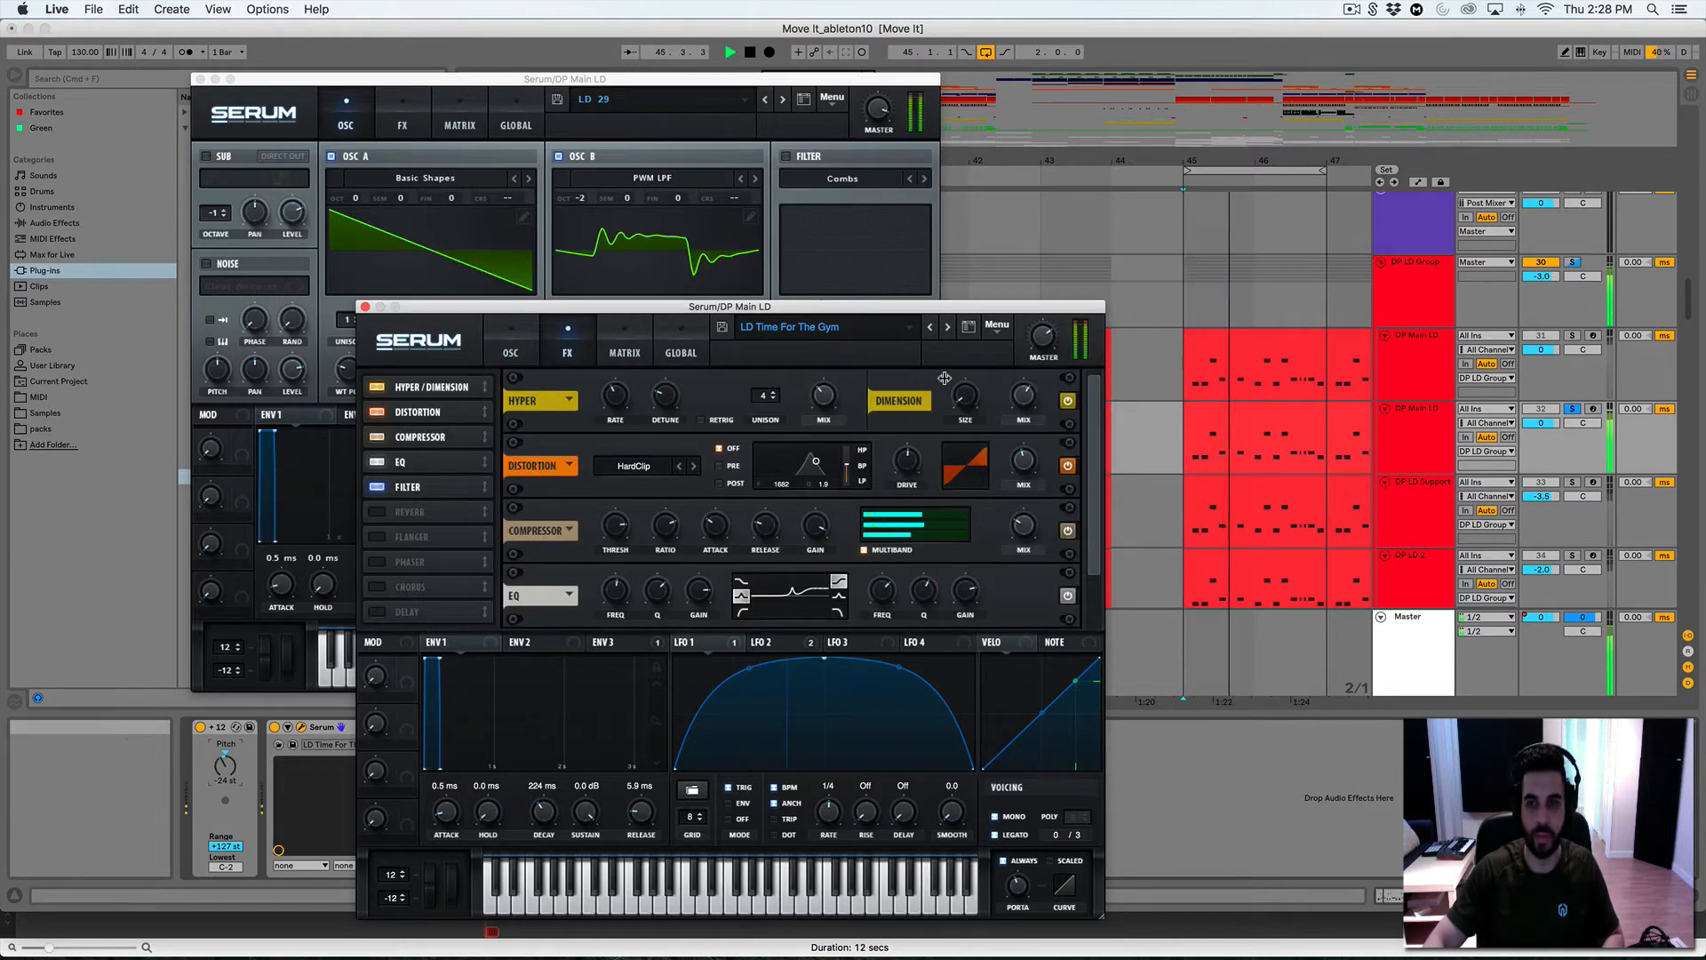
{"action": "left_click", "coordinate": [510, 346]}
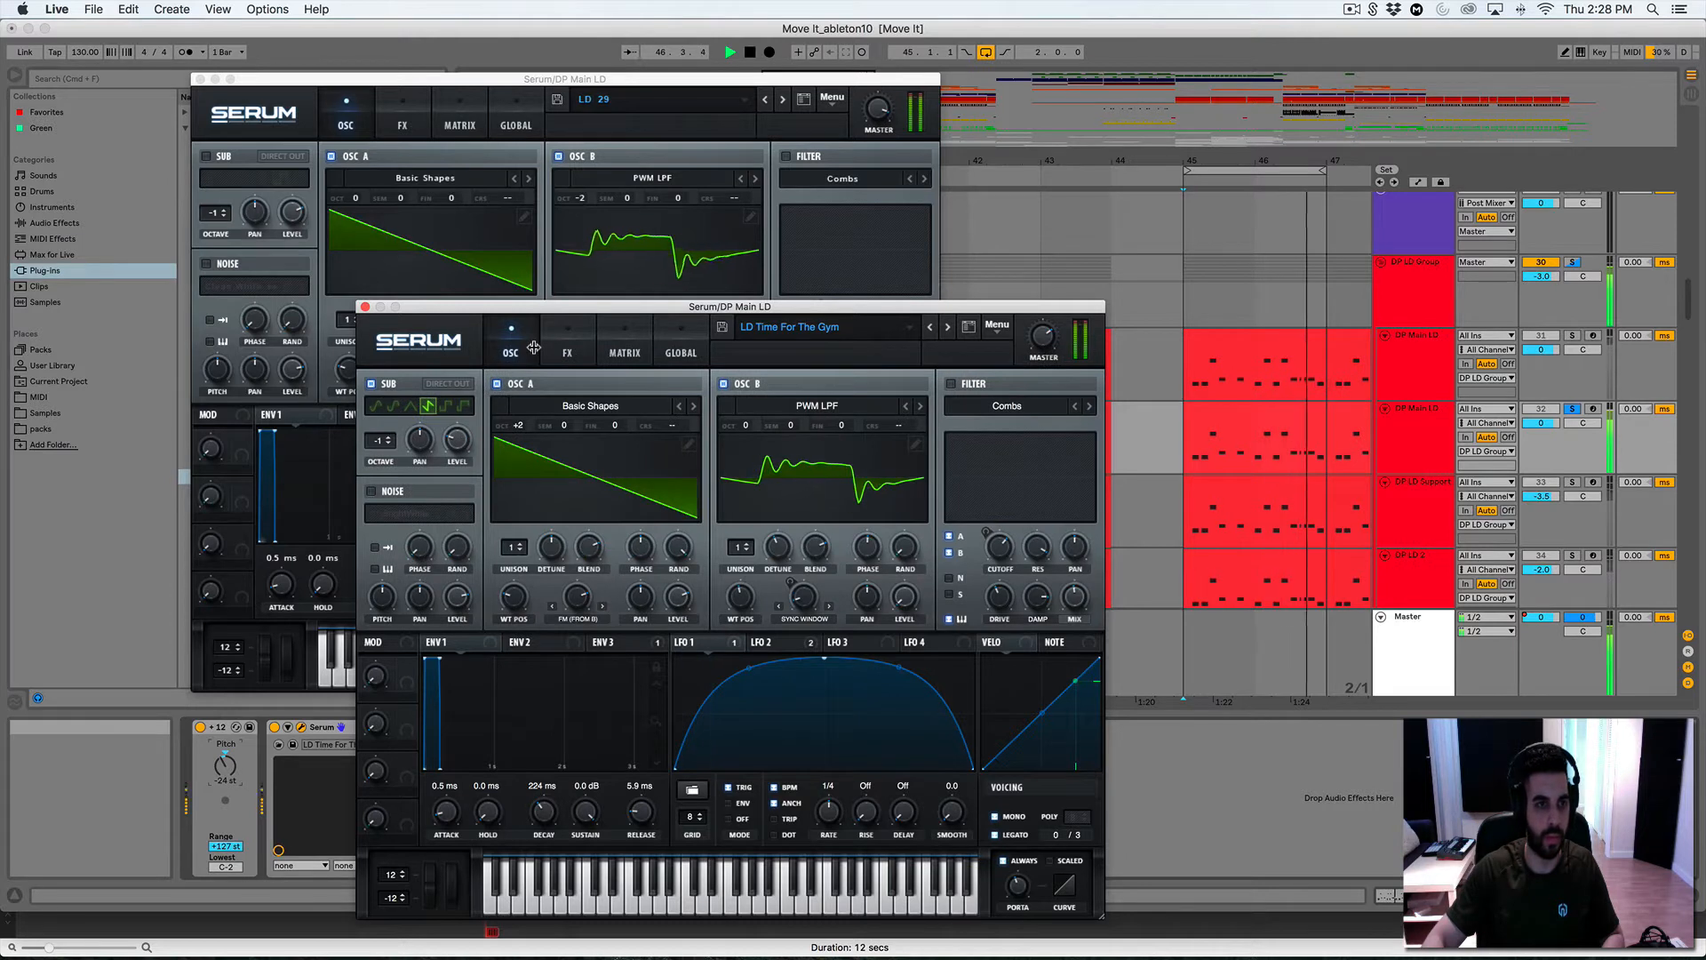
{"action": "key", "text": "space"}
Turn off the patch's sub oscillator and compare the duplicate lead by ear with the original DP Main LD track
{"action": "left_click", "coordinate": [382, 384]}
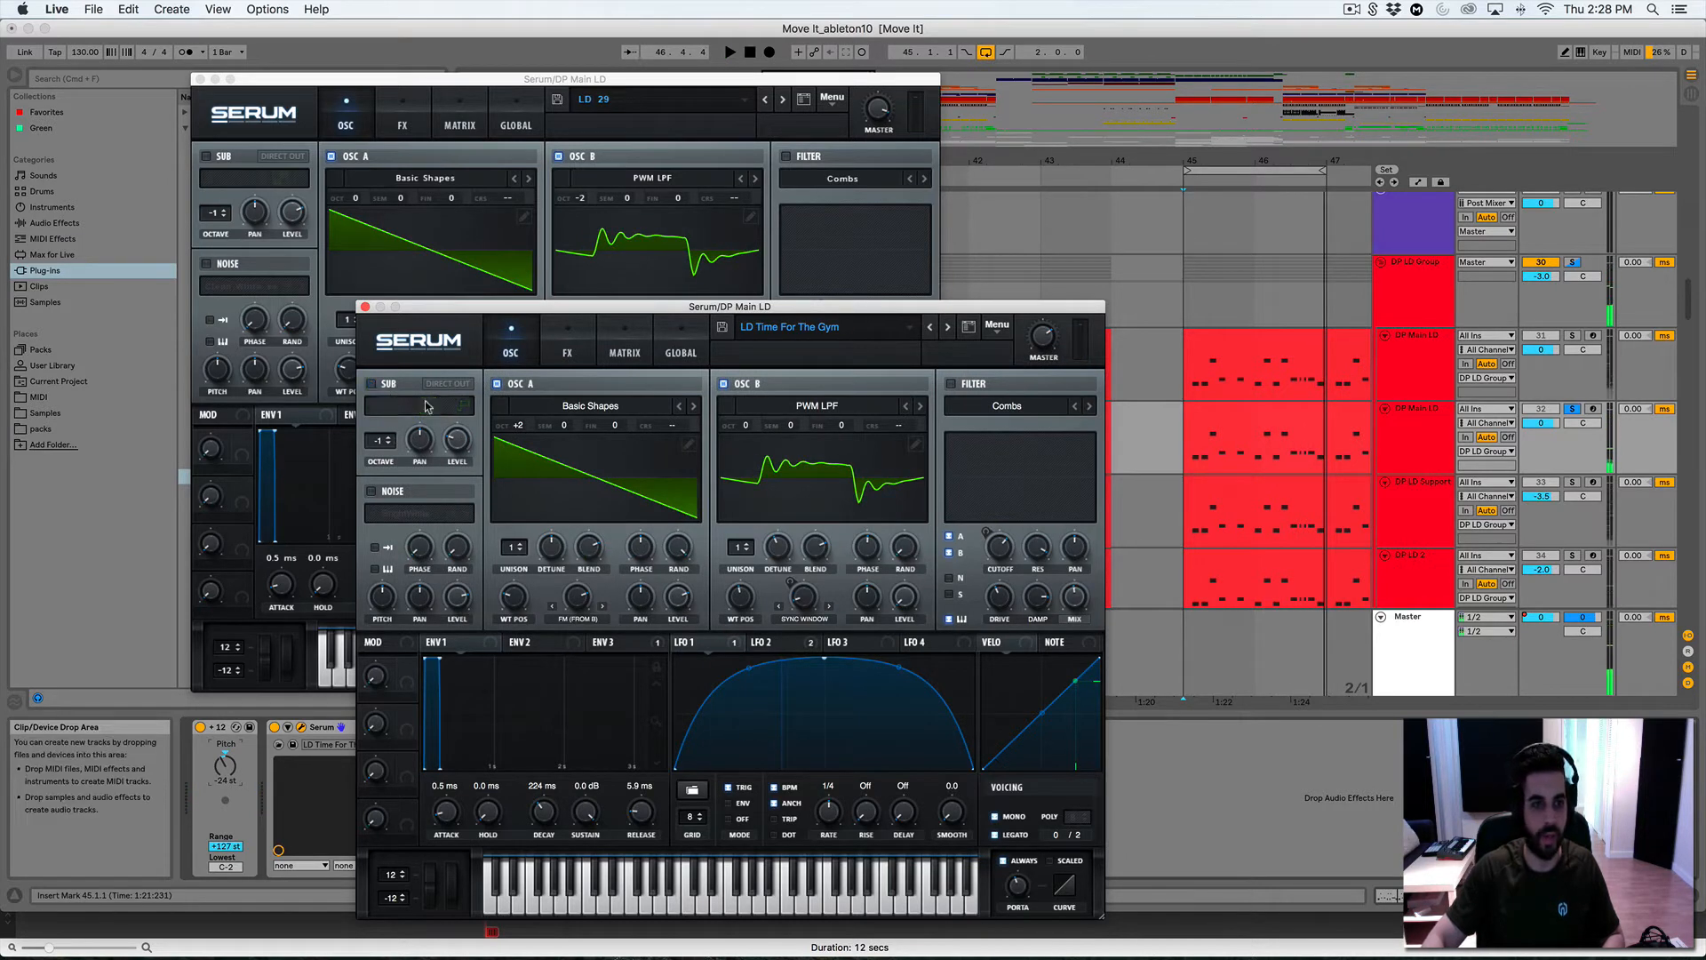
{"action": "left_click", "coordinate": [1170, 441]}
{"action": "key", "text": "space"}
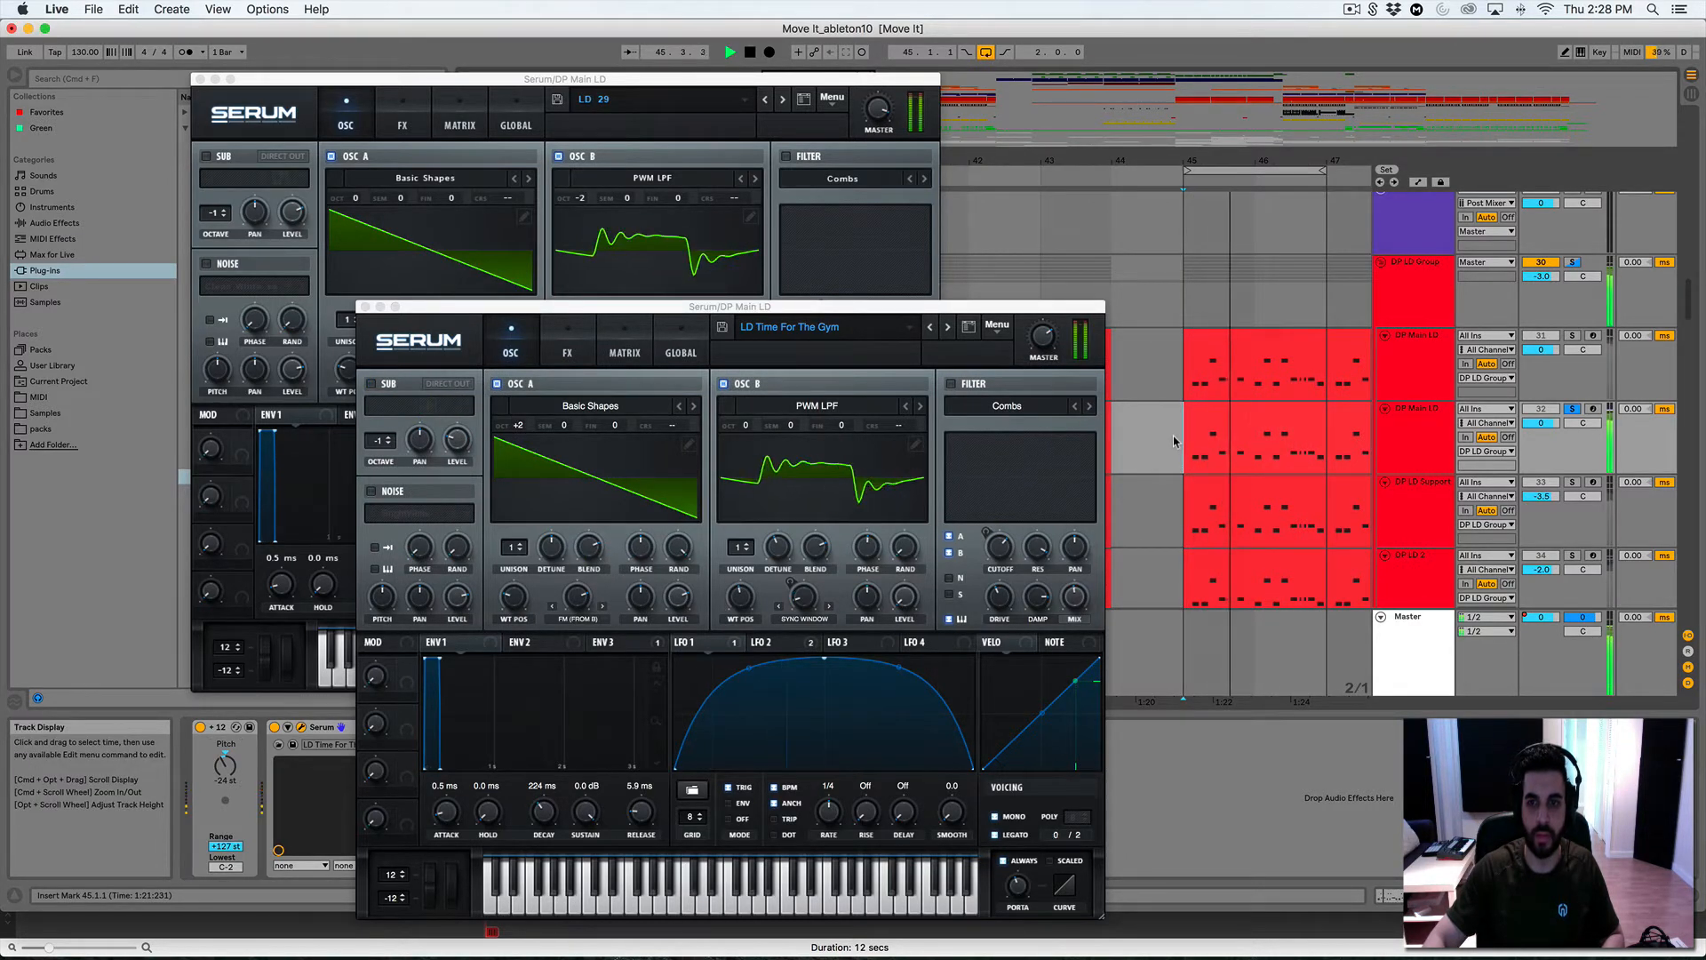
{"action": "left_click", "coordinate": [1571, 335]}
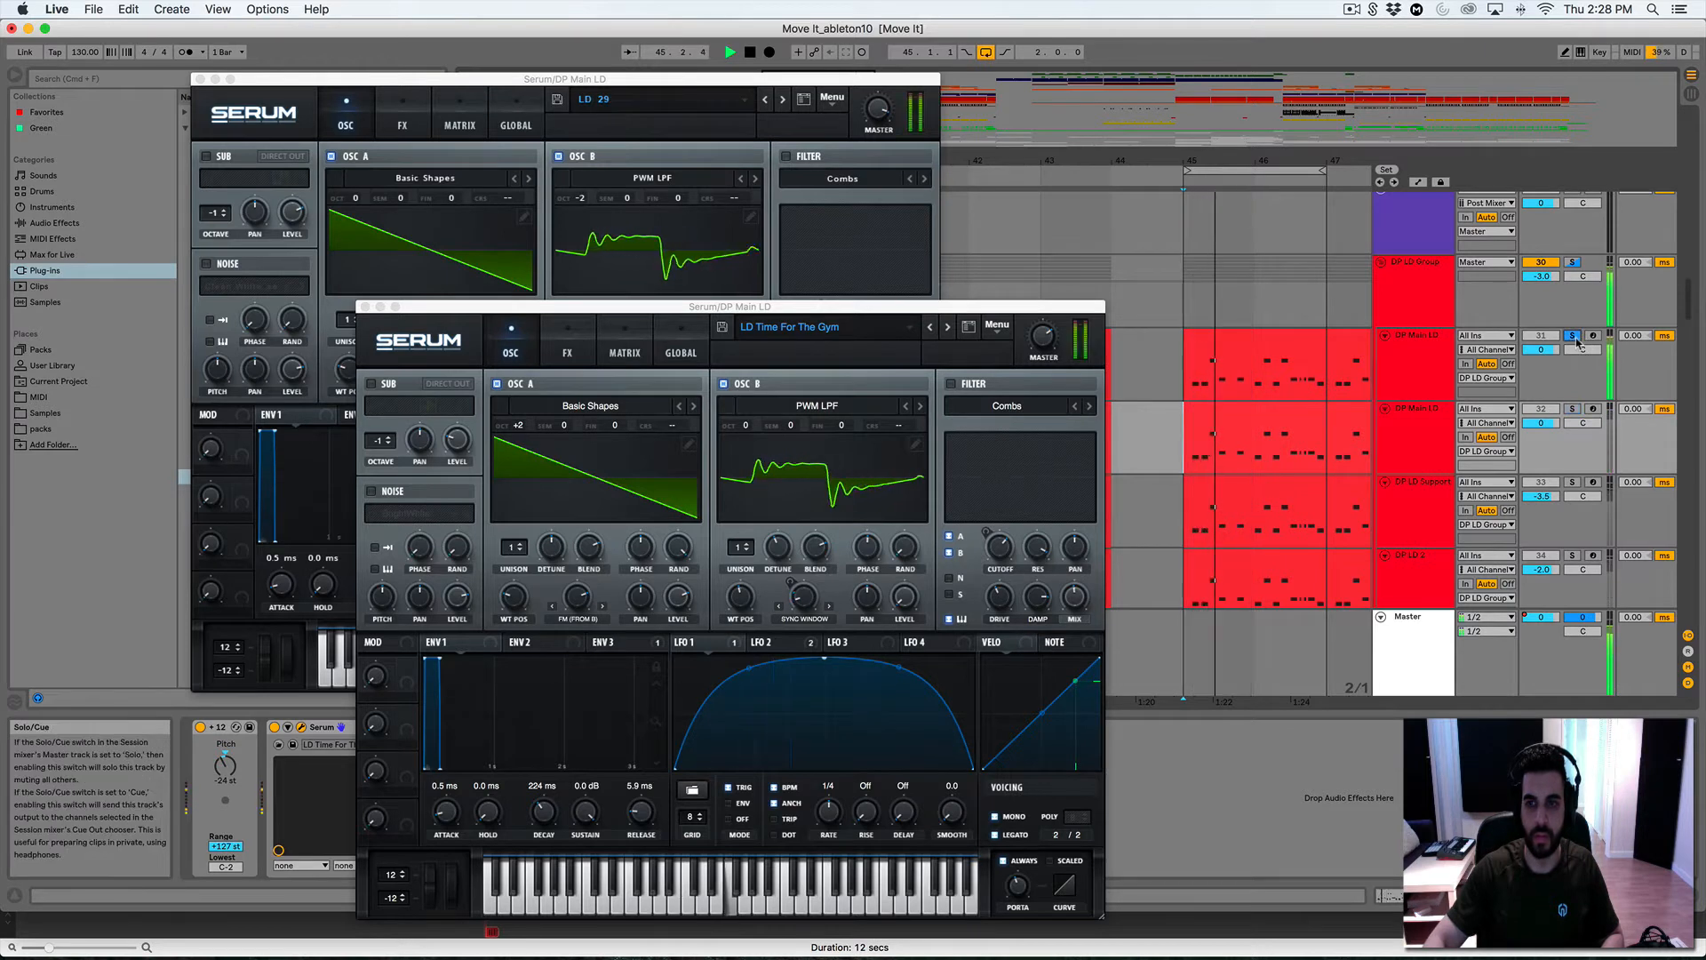
{"action": "key", "text": "space"}
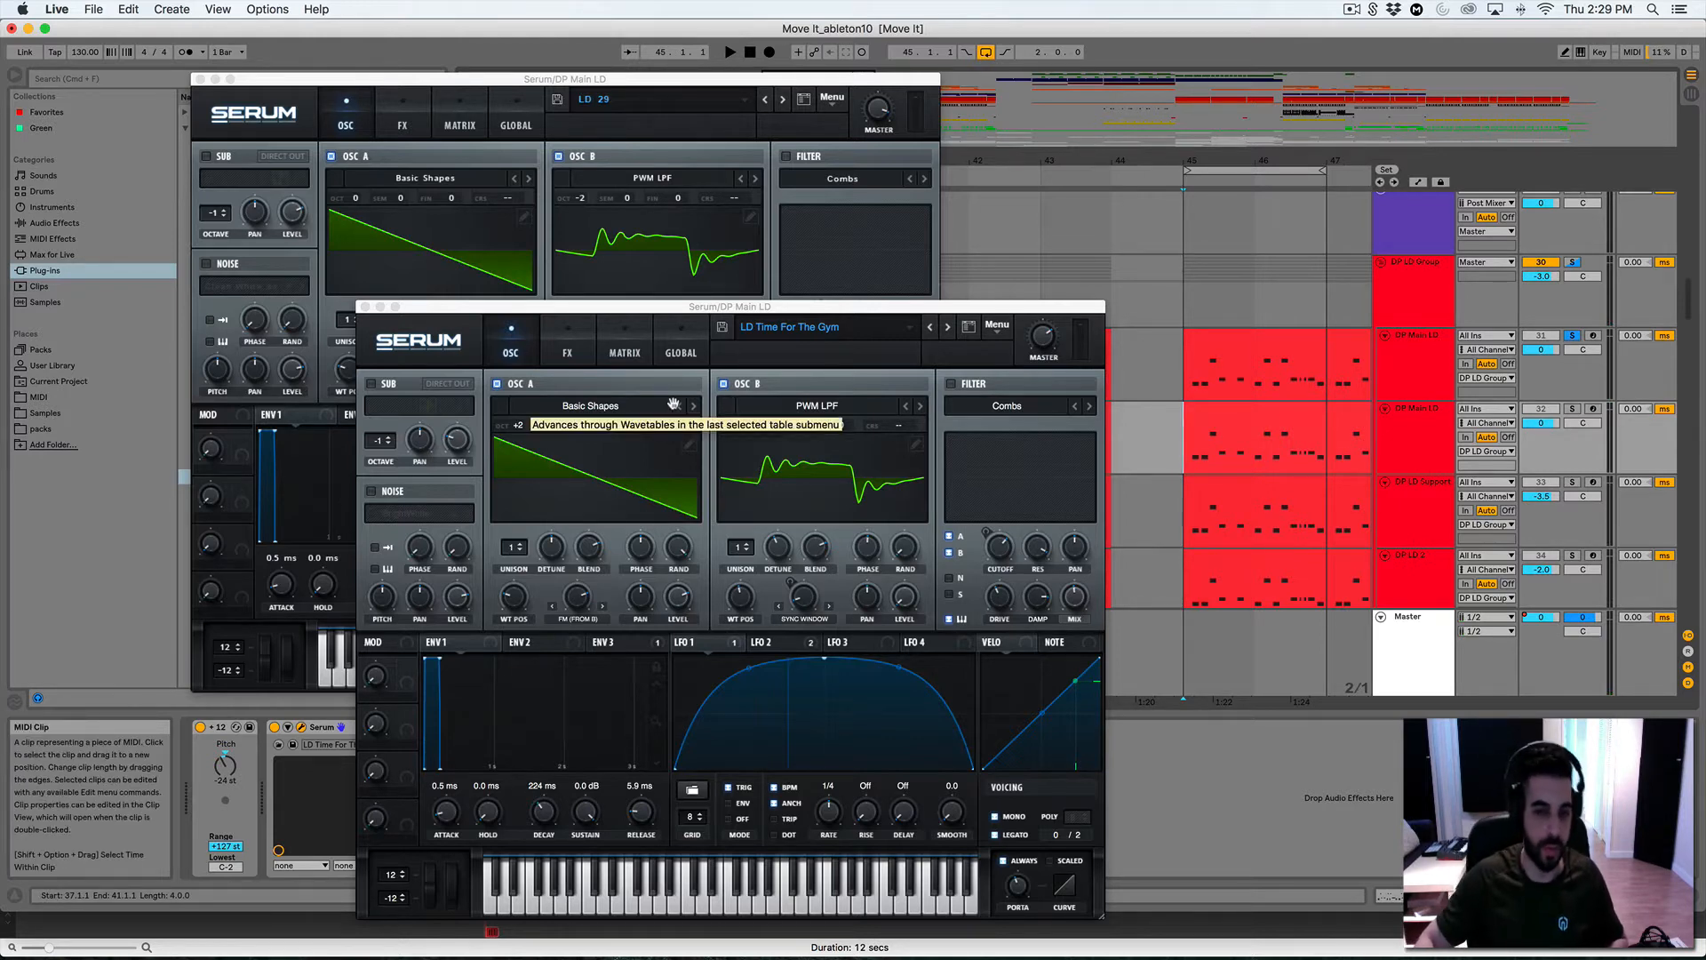
Close the Serum window of the duplicate DP Main LD track and delete that track
{"action": "left_click", "coordinate": [364, 307]}
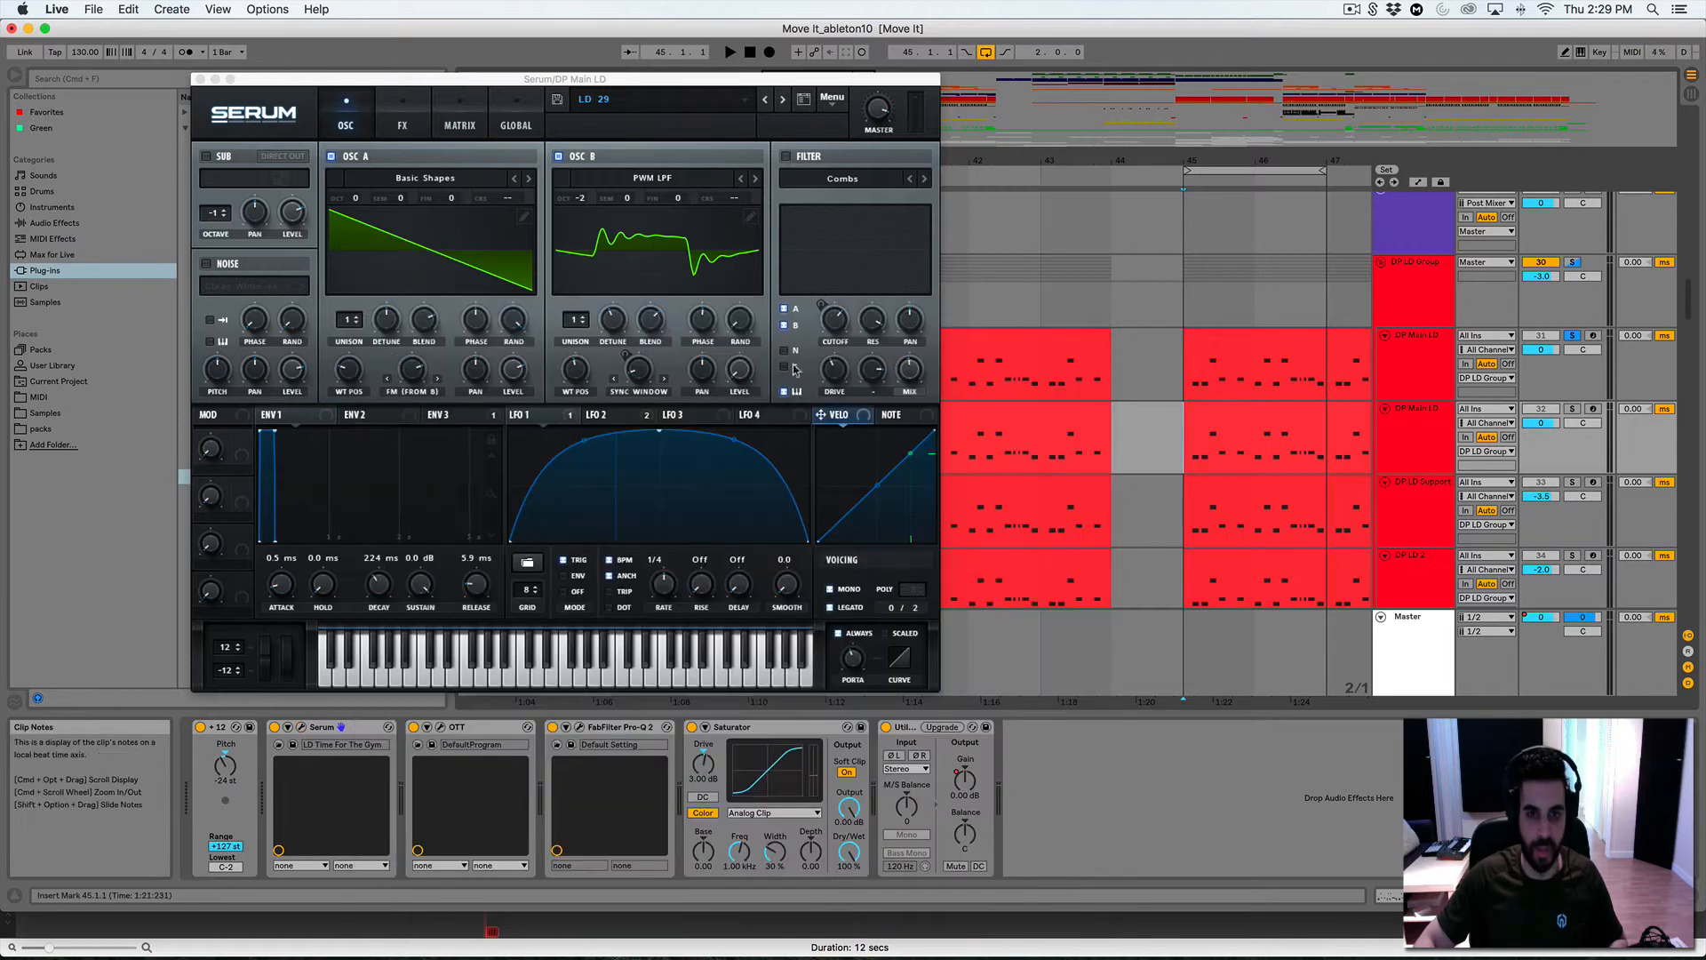
{"action": "left_click", "coordinate": [1426, 437]}
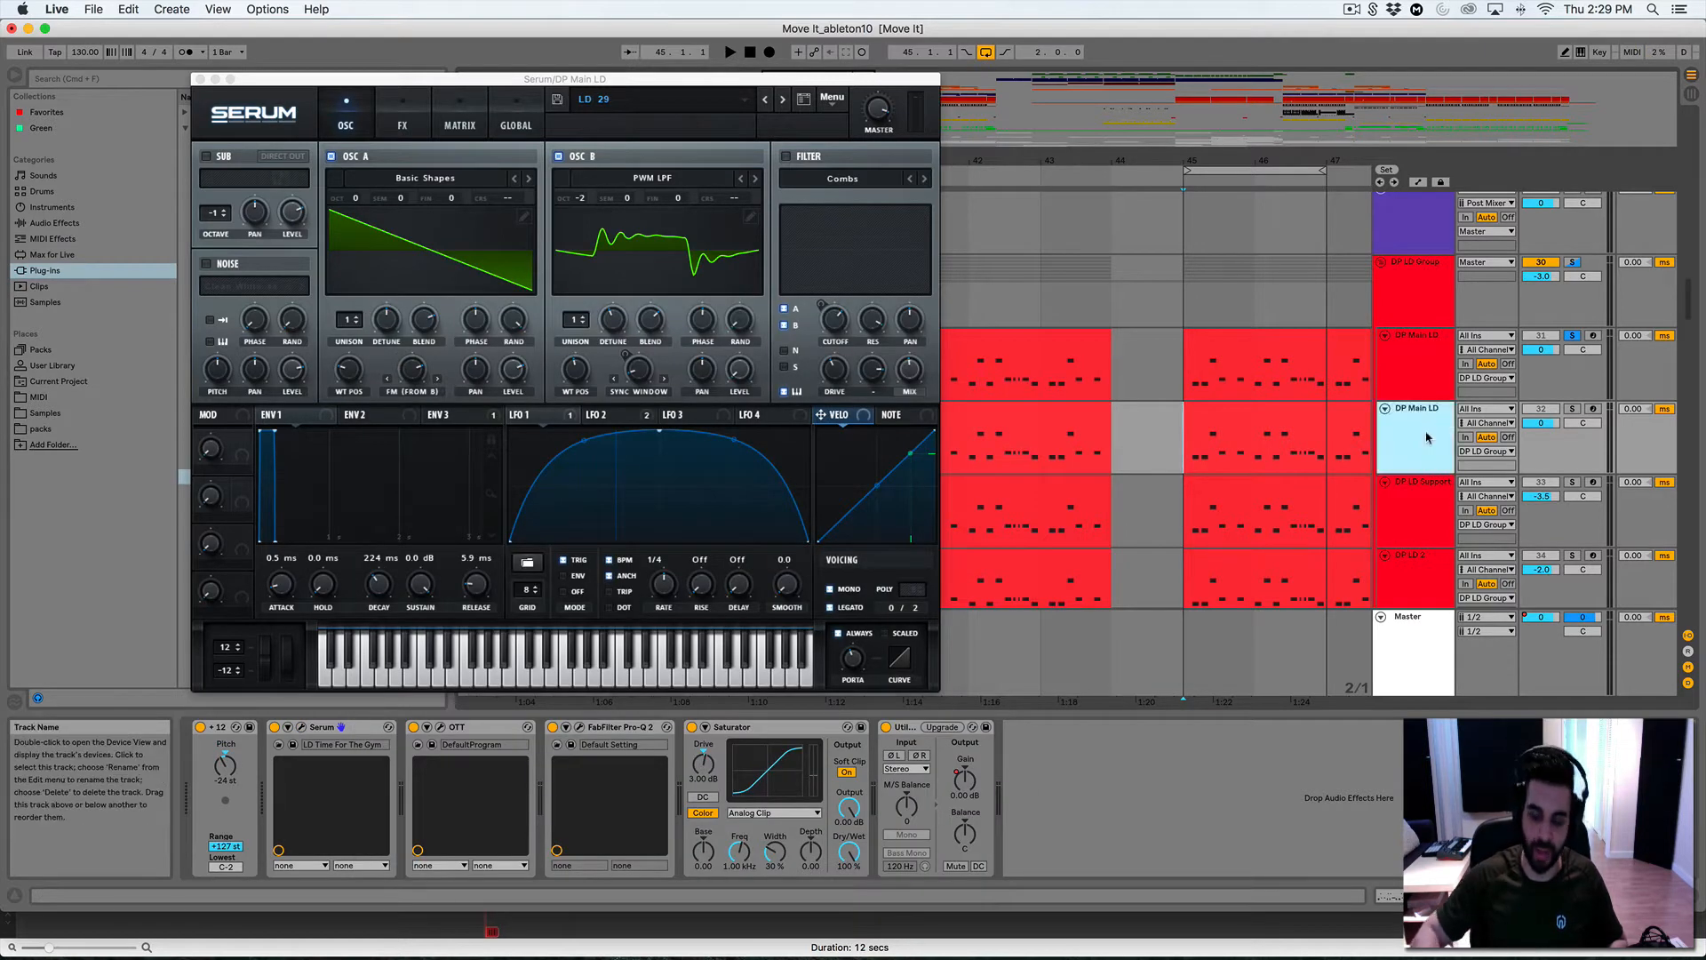
{"action": "key", "text": "Delete"}
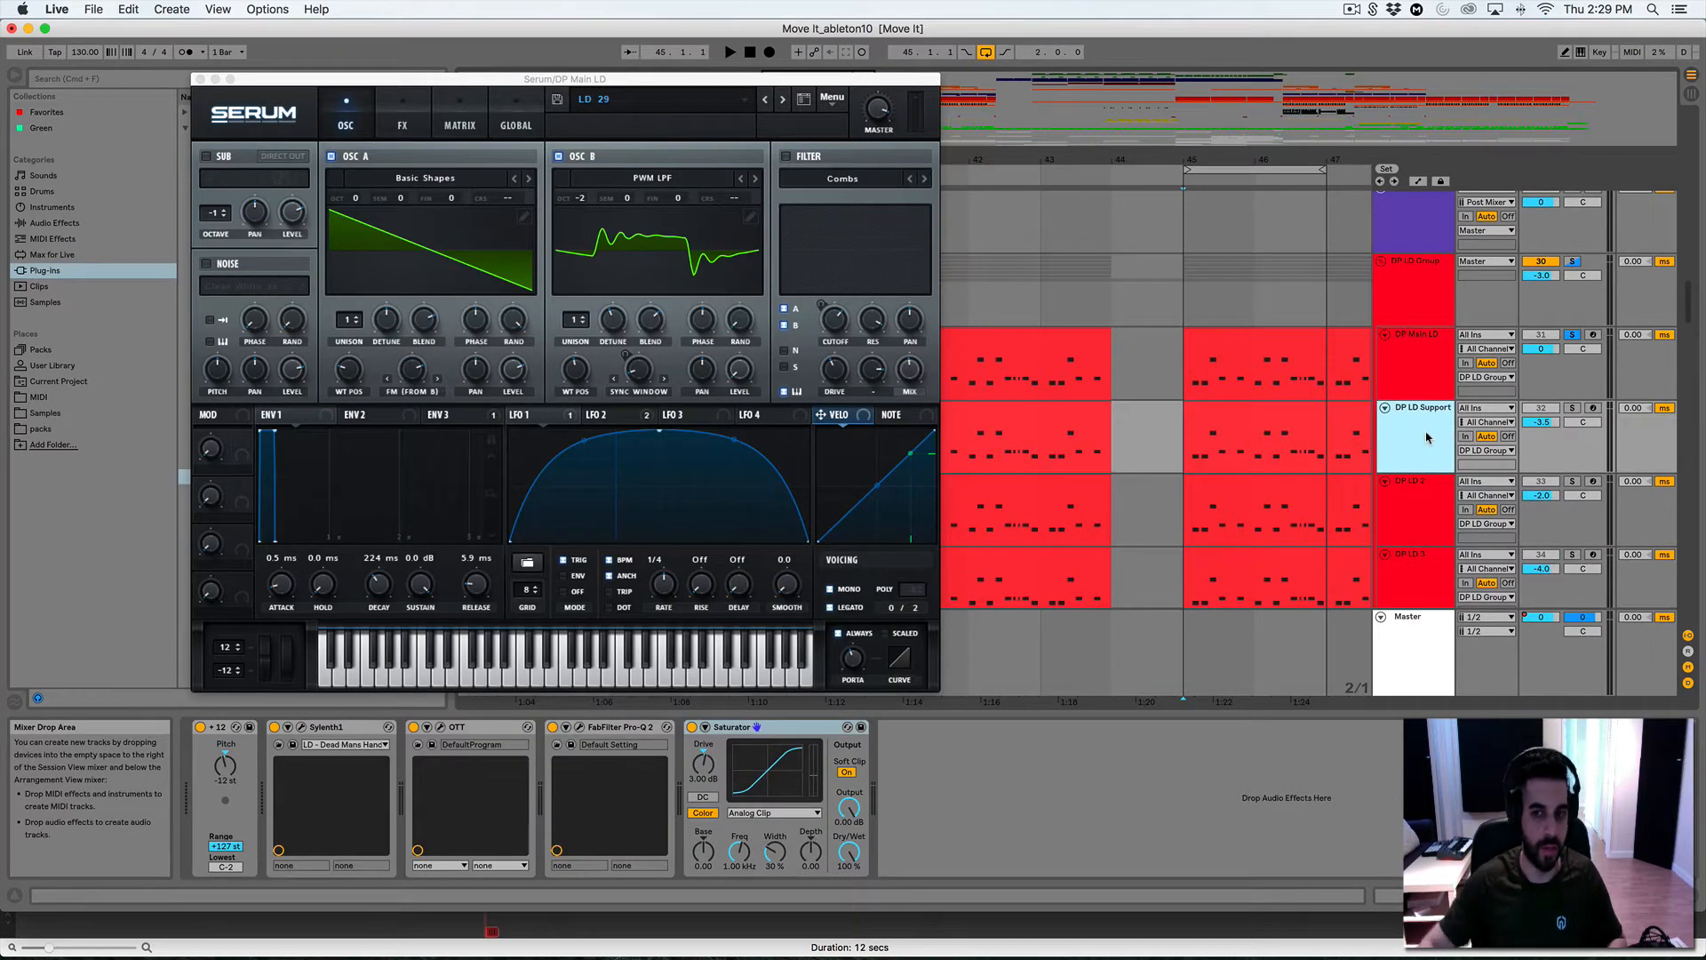
Show the original DP Main LD track's devices and move its Serum window clear of the plug-in browser
{"action": "scroll", "coordinate": [1199, 374], "scroll_direction": "right", "scroll_amount": 3}
{"action": "scroll", "coordinate": [1197, 374], "scroll_direction": "left", "scroll_amount": 4}
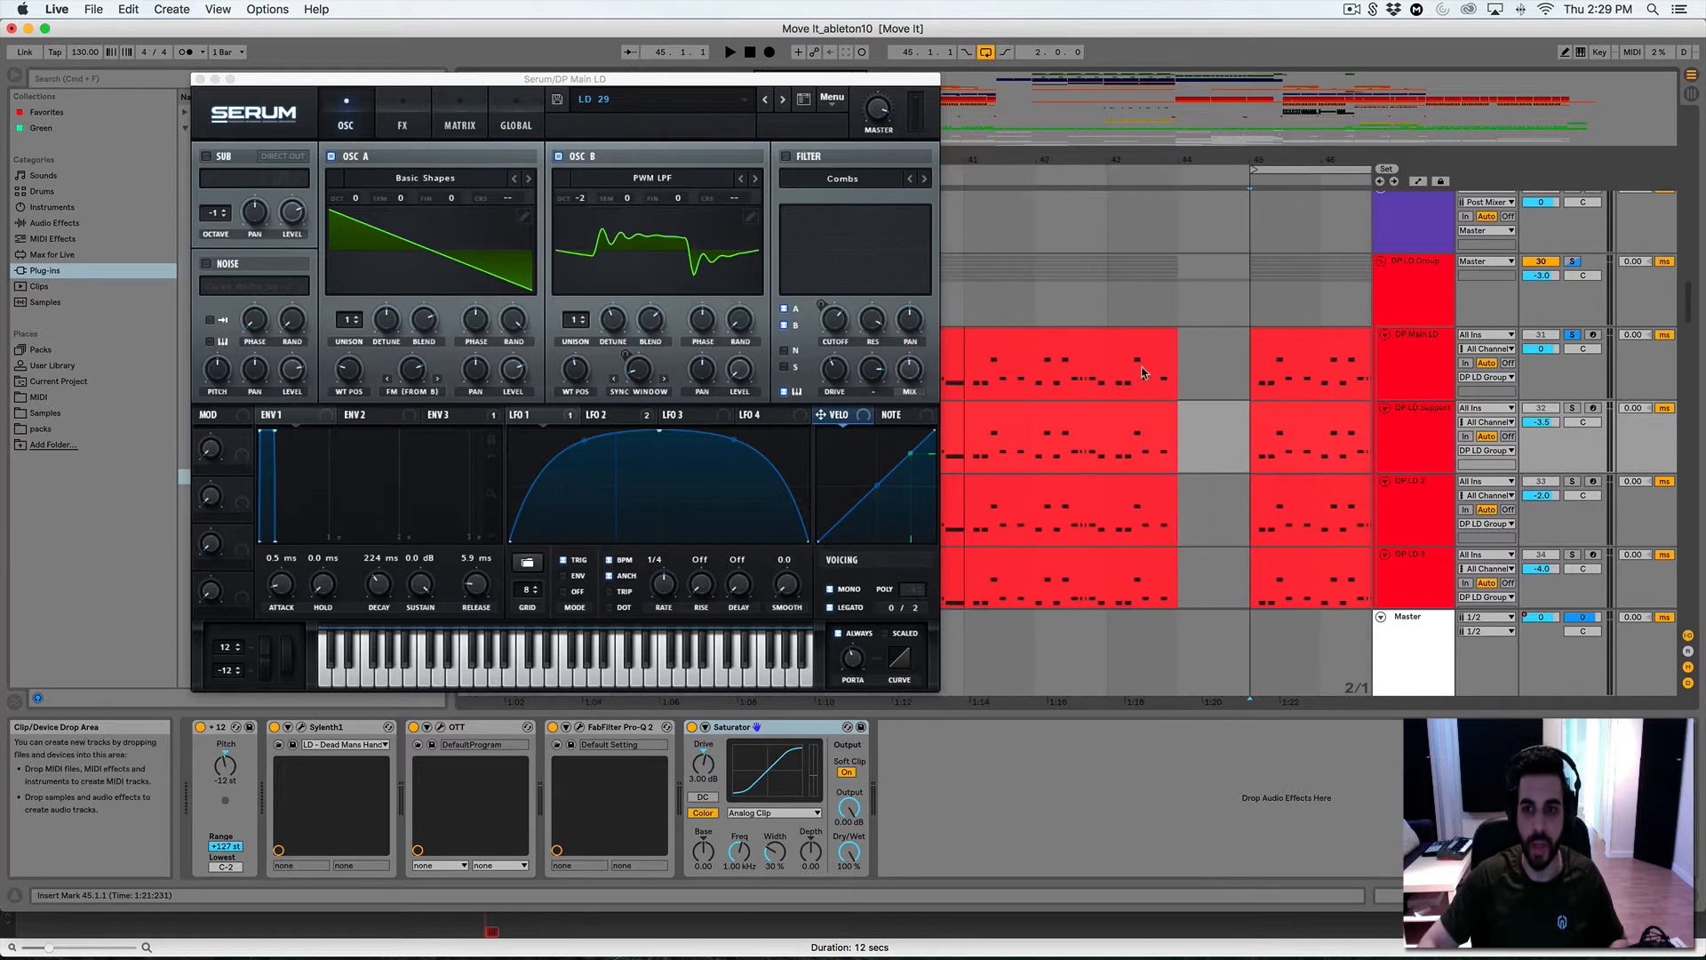
{"action": "scroll", "coordinate": [1144, 373], "scroll_direction": "right", "scroll_amount": 3}
{"action": "left_click", "coordinate": [1079, 364]}
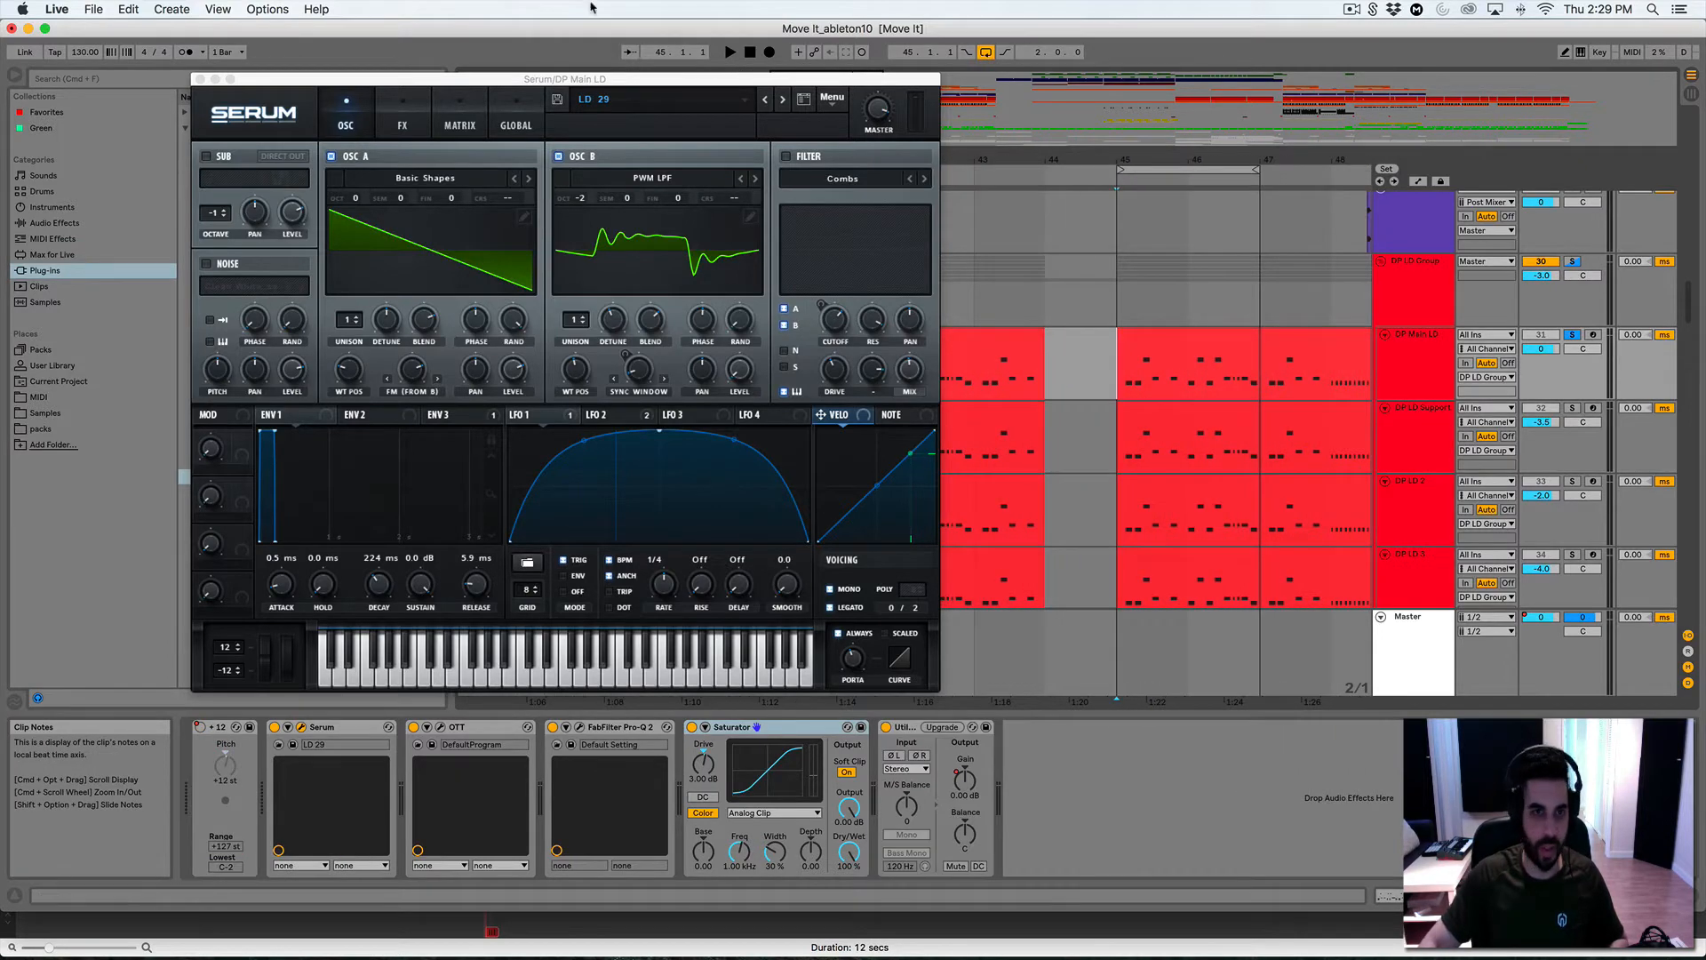
{"action": "left_click_drag", "start_coordinate": [583, 85], "coordinate": [893, 221]}
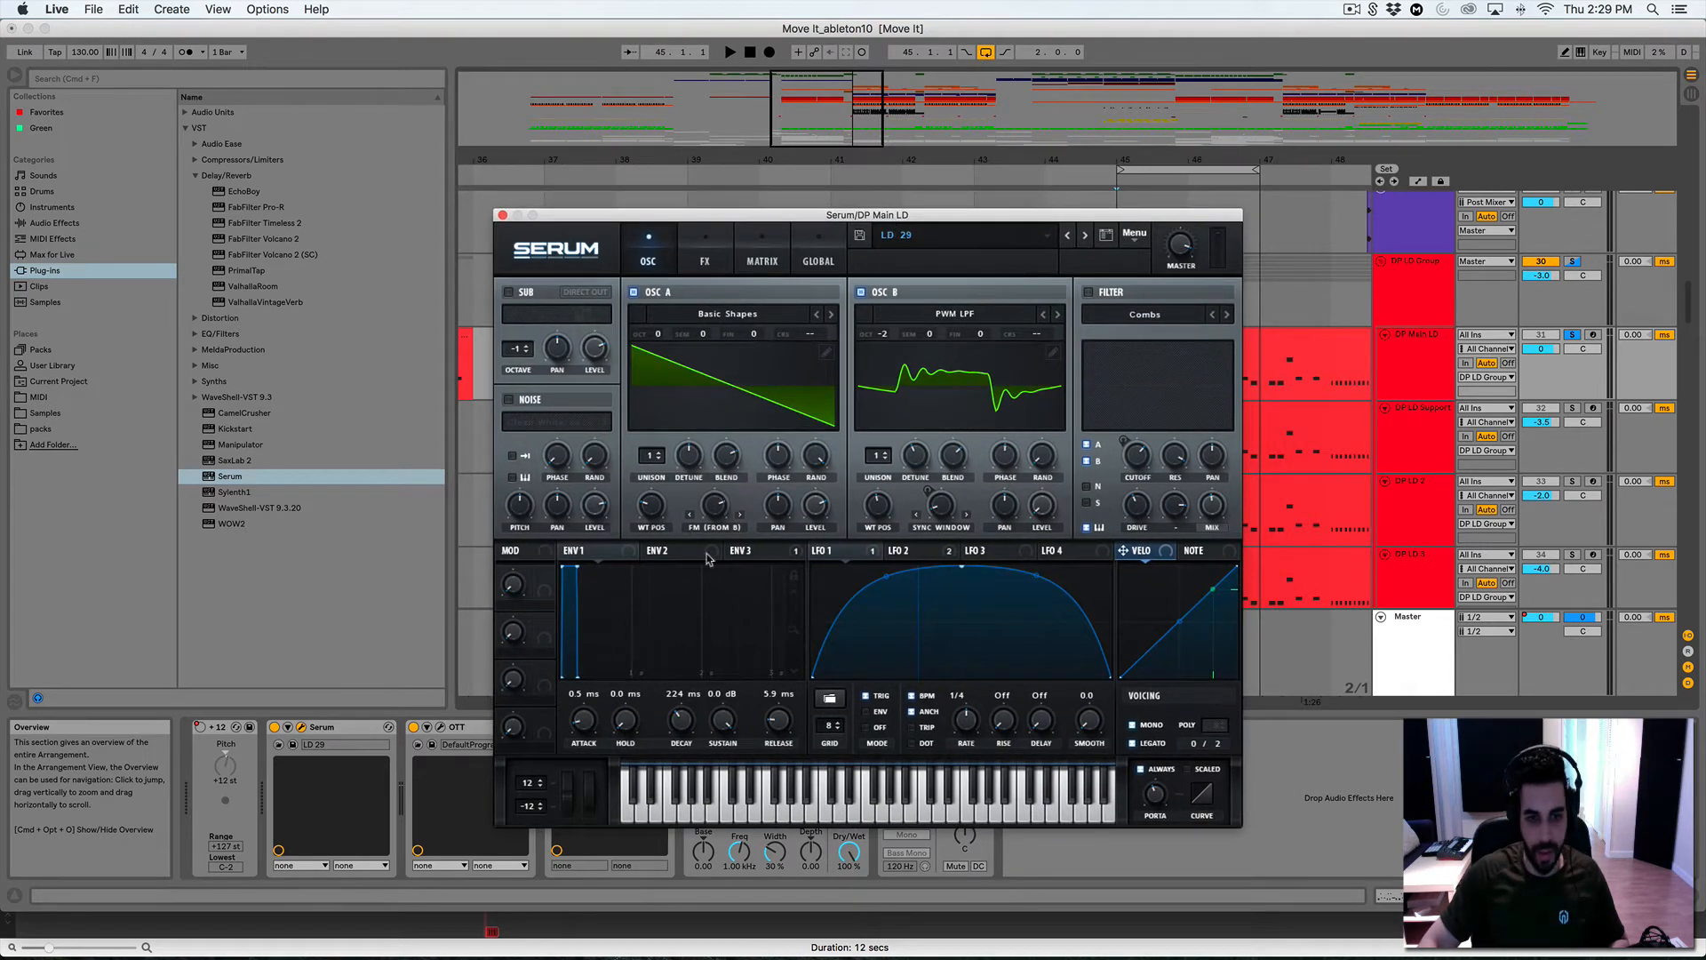
Examine Envelope 1 and LFO 1 of the LD 29 patch, and play the soloed lead with the LFO 1 modulation shown
{"action": "left_click", "coordinate": [582, 552]}
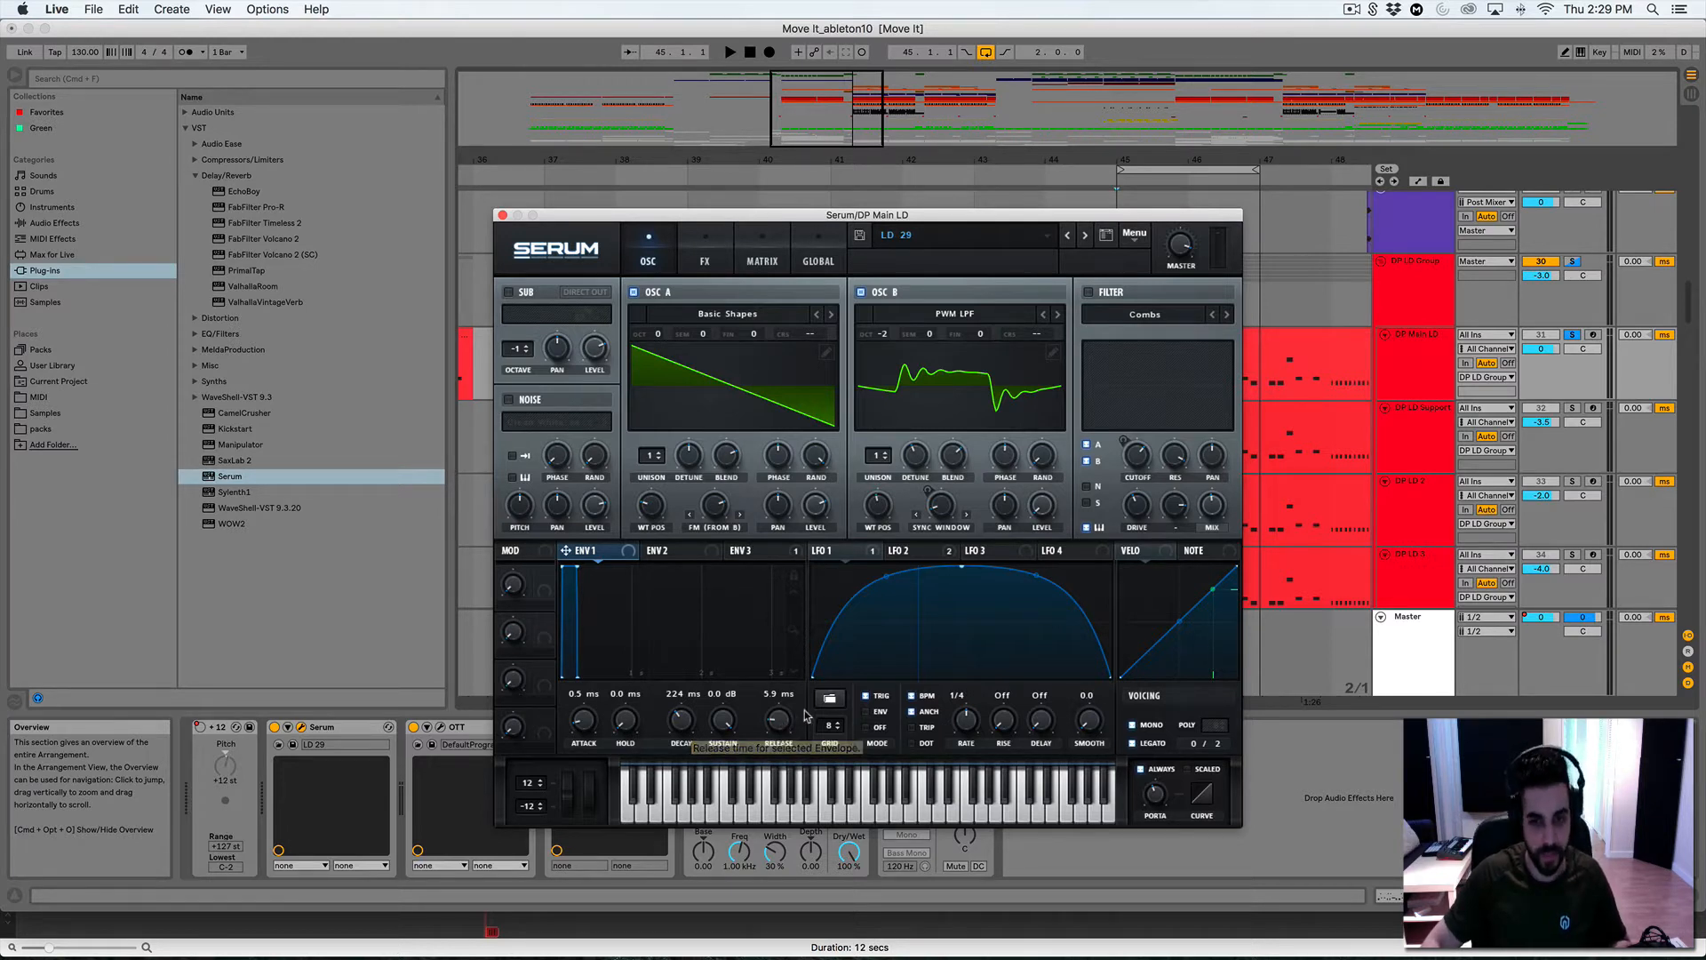
{"action": "left_click", "coordinate": [869, 552]}
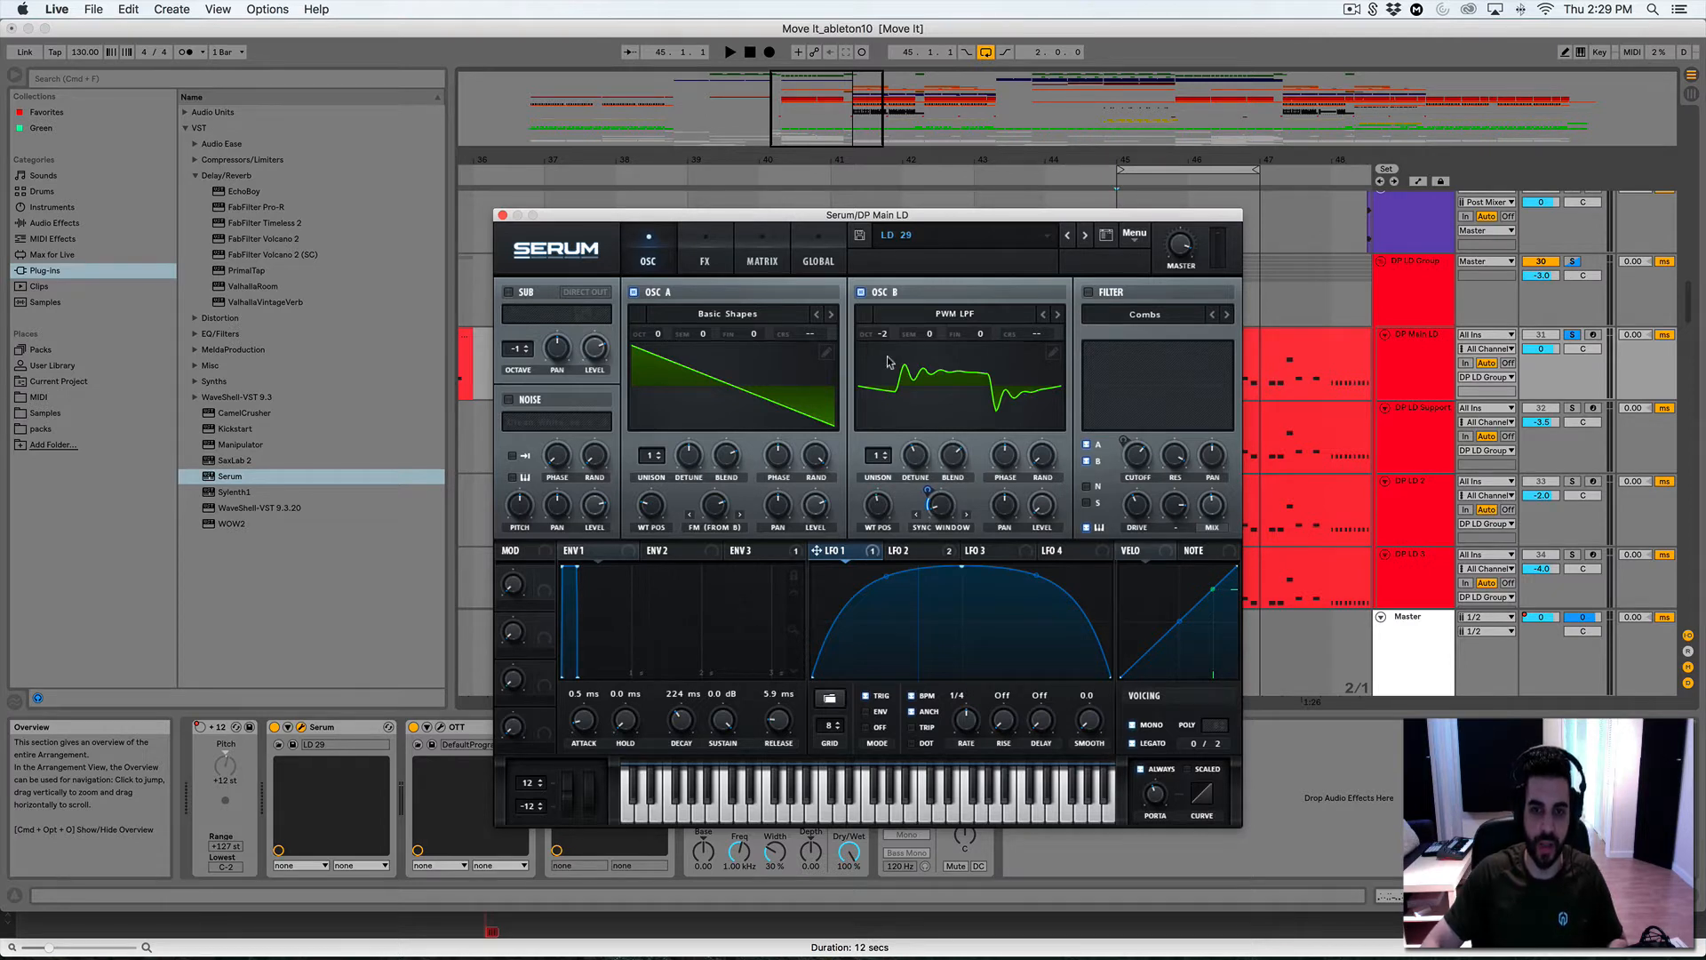
{"action": "left_click_drag", "start_coordinate": [980, 221], "coordinate": [729, 230]}
{"action": "key", "text": "space"}
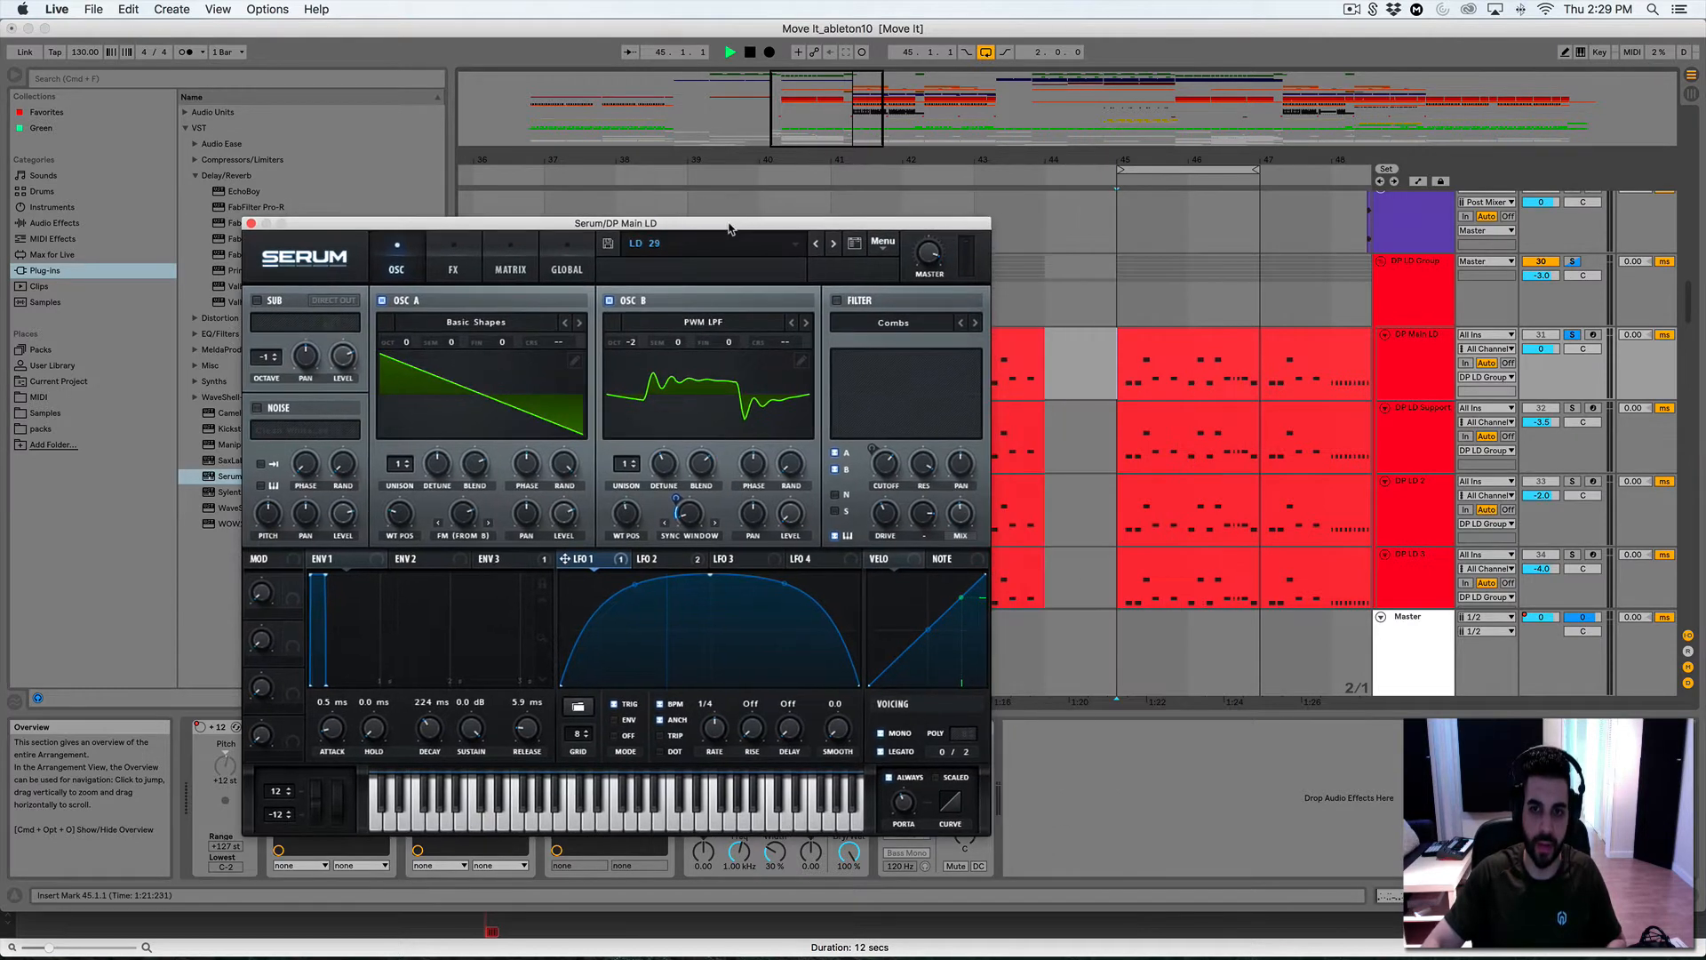
Play the soloed lead and examine LFO 2 and the modulation matrix routings of the LD 29 patch
{"action": "key", "text": "space"}
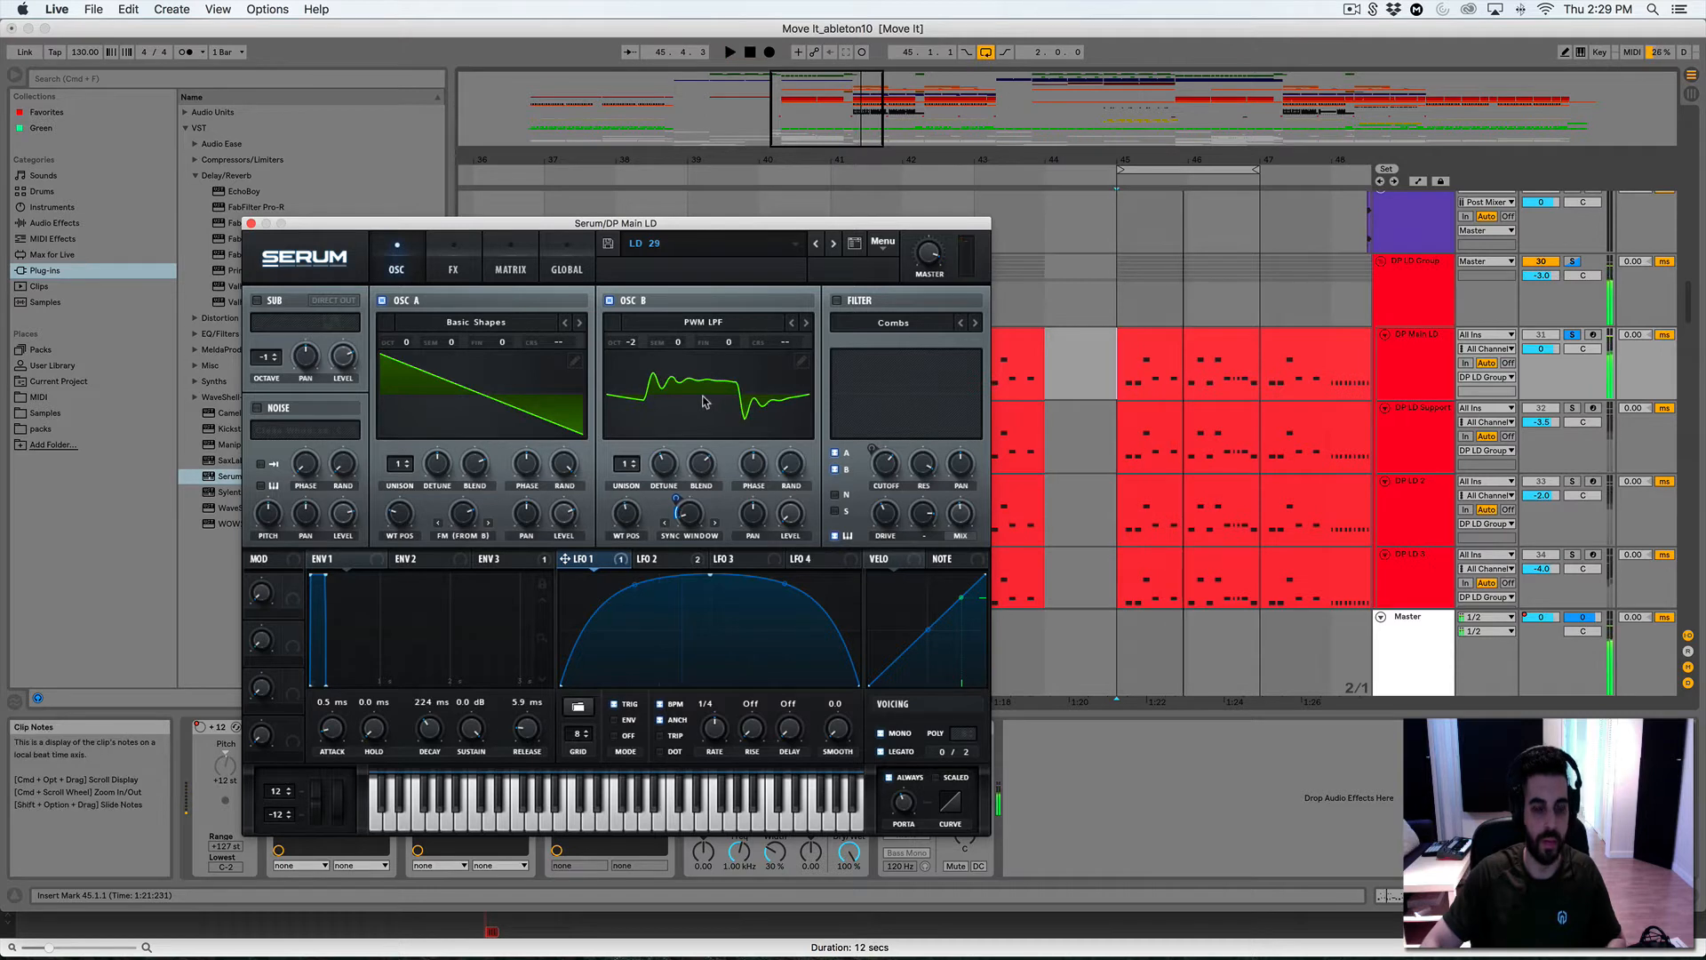
{"action": "left_click", "coordinate": [658, 559]}
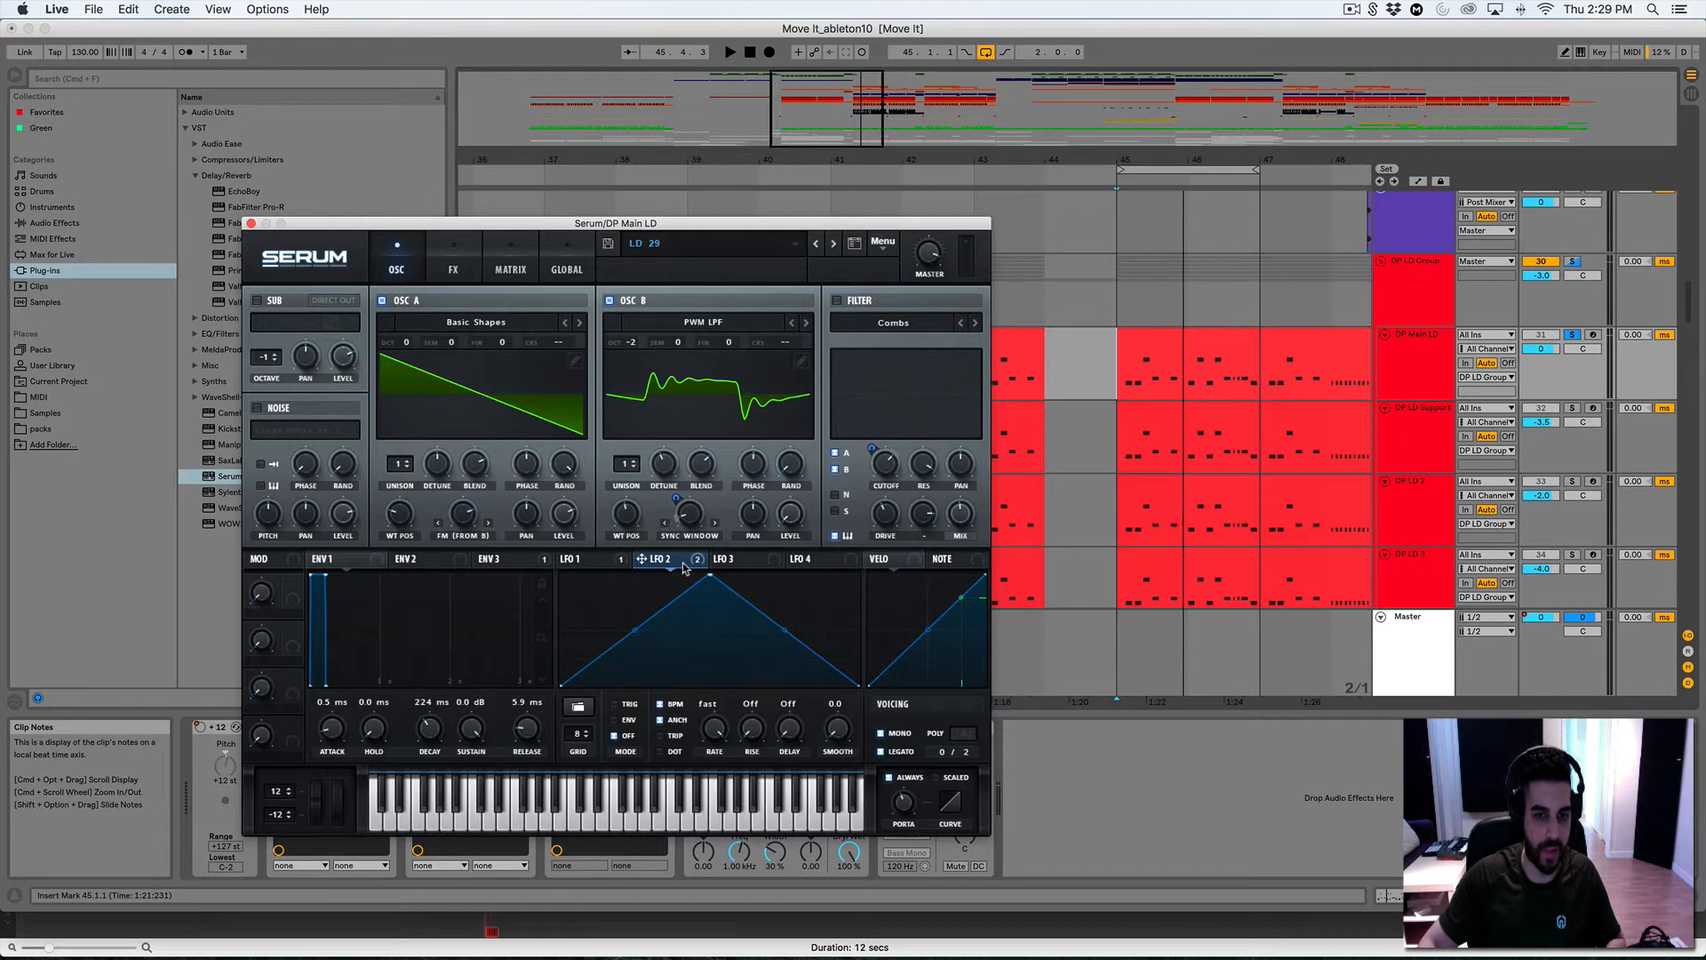
{"action": "left_click", "coordinate": [502, 246]}
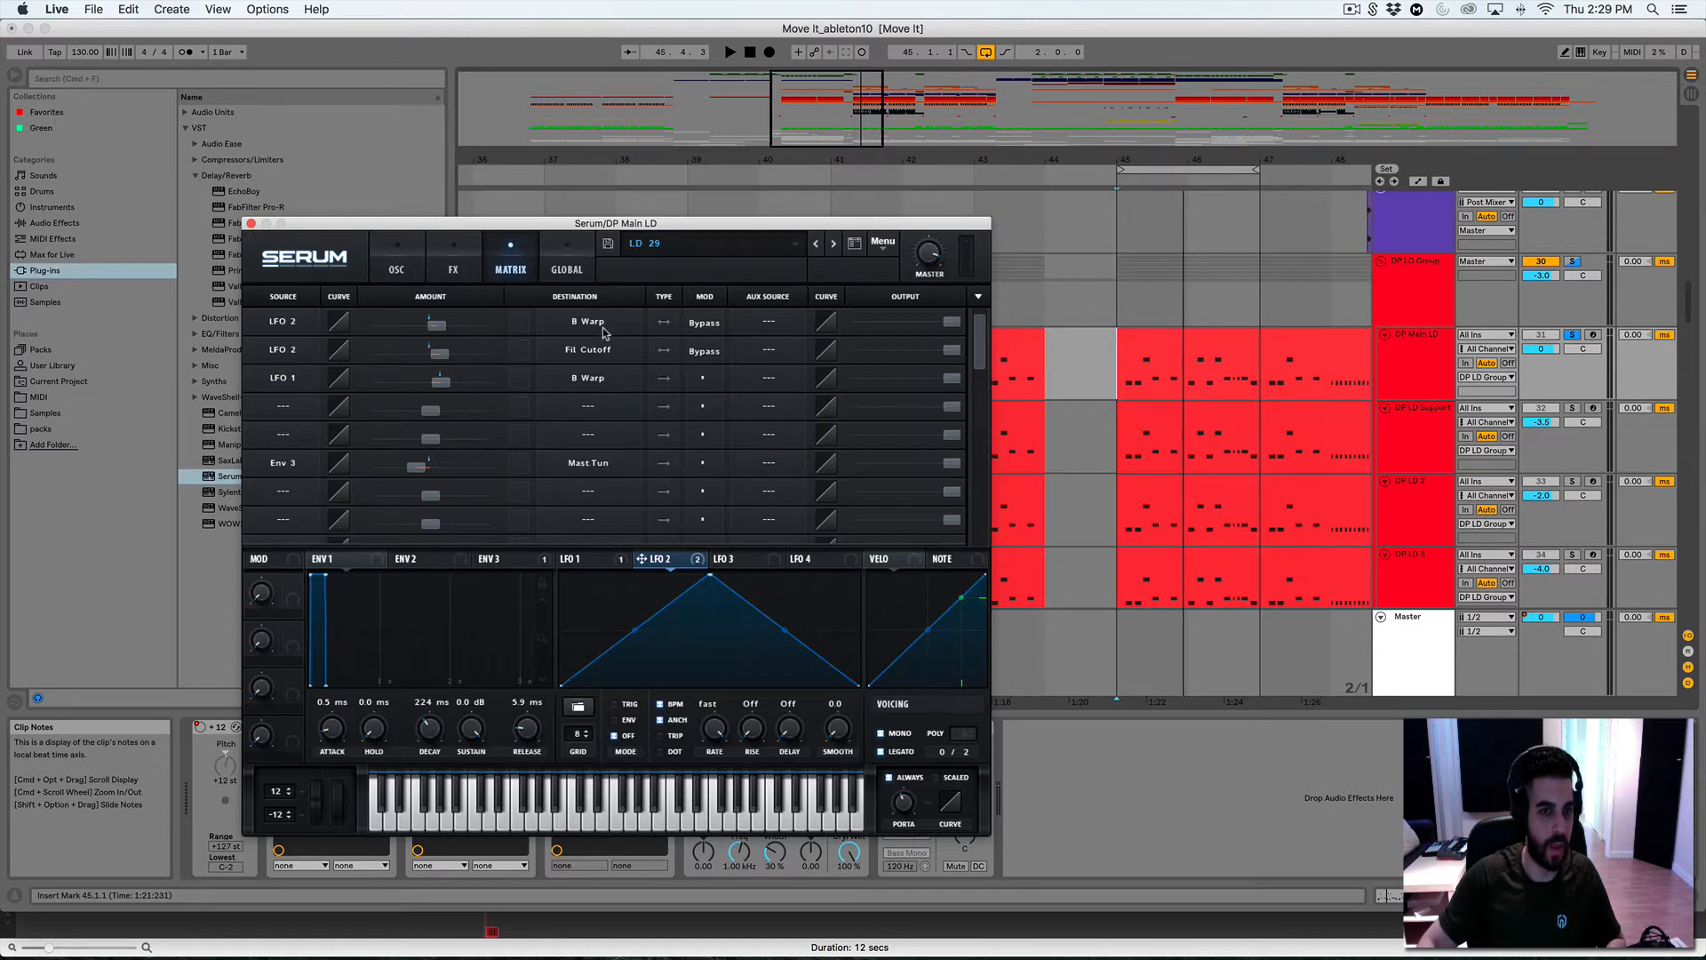
{"action": "left_click", "coordinate": [389, 265]}
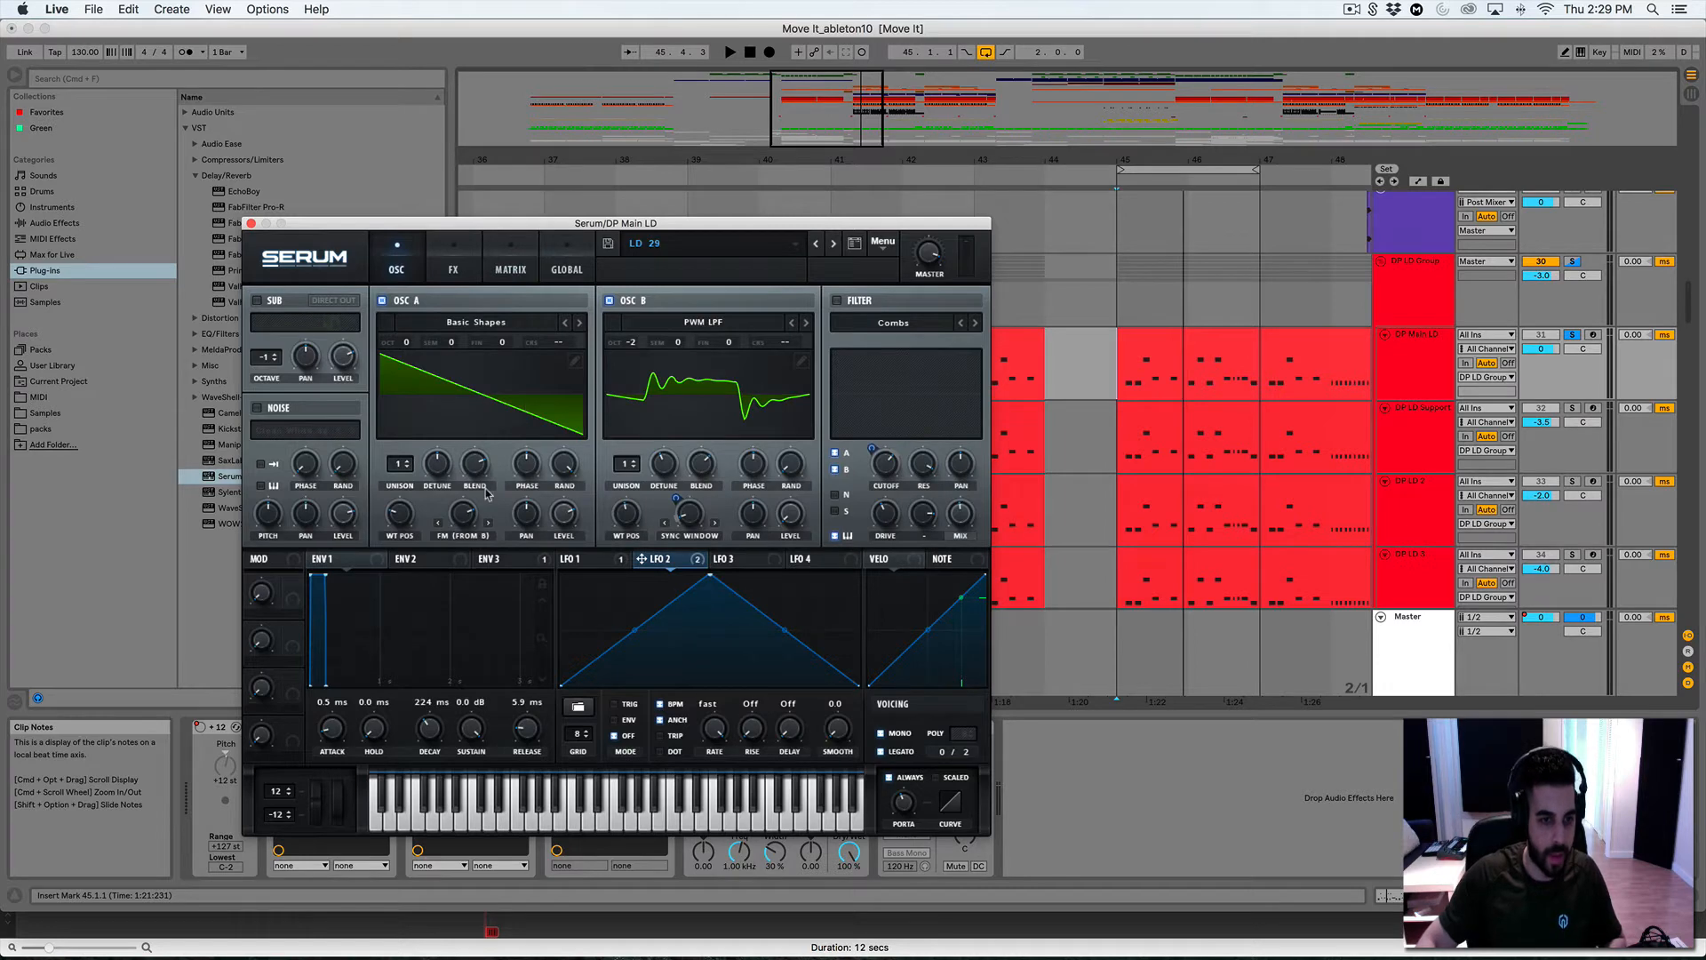
{"action": "key", "text": "space"}
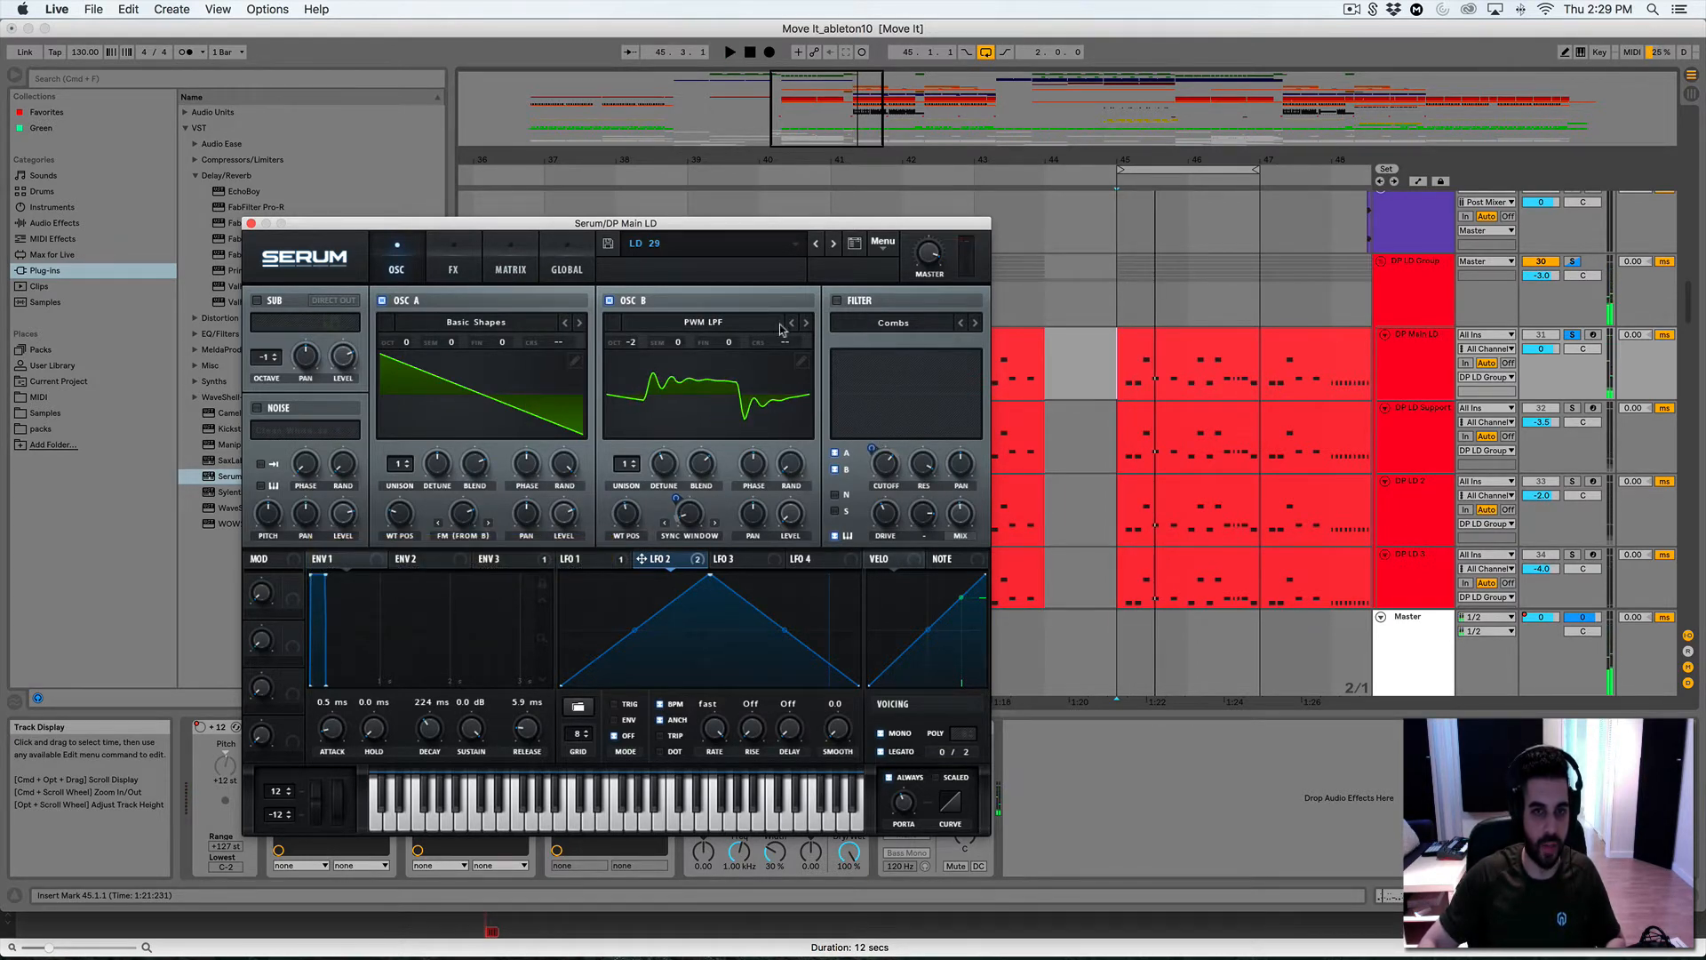
Examine the effects chain of the LD 29 patch down to its Filter, and return to the oscillators
{"action": "left_click", "coordinate": [453, 259]}
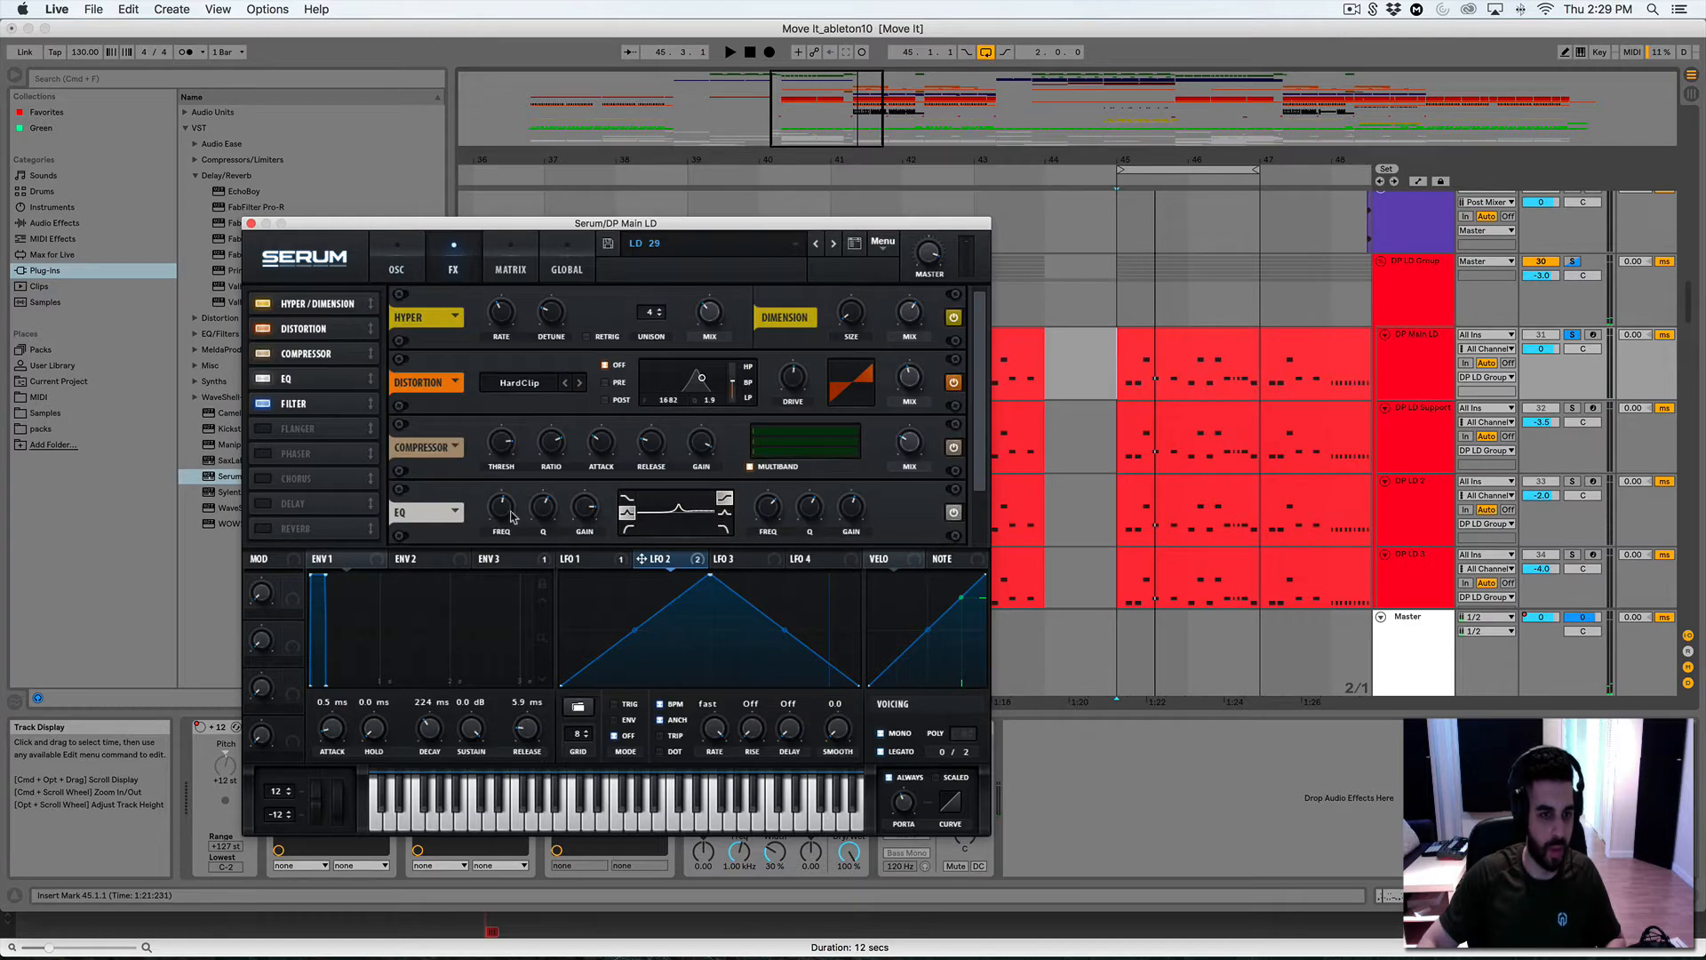
{"action": "left_click", "coordinate": [315, 405]}
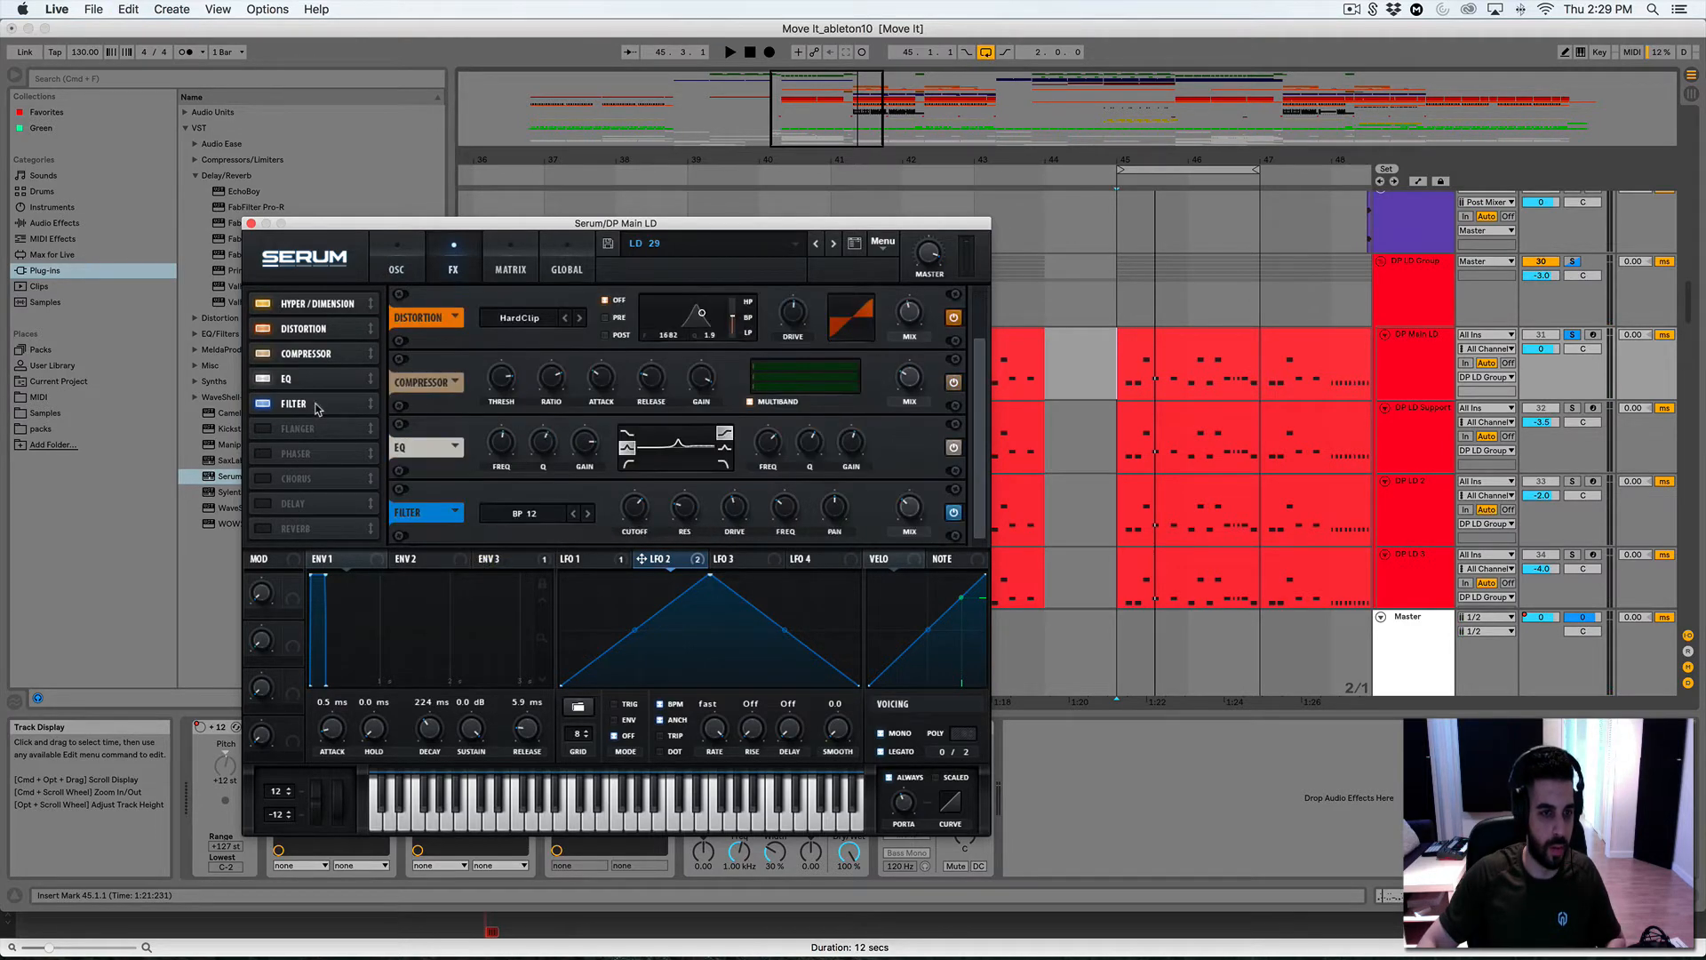
{"action": "left_click", "coordinate": [397, 265]}
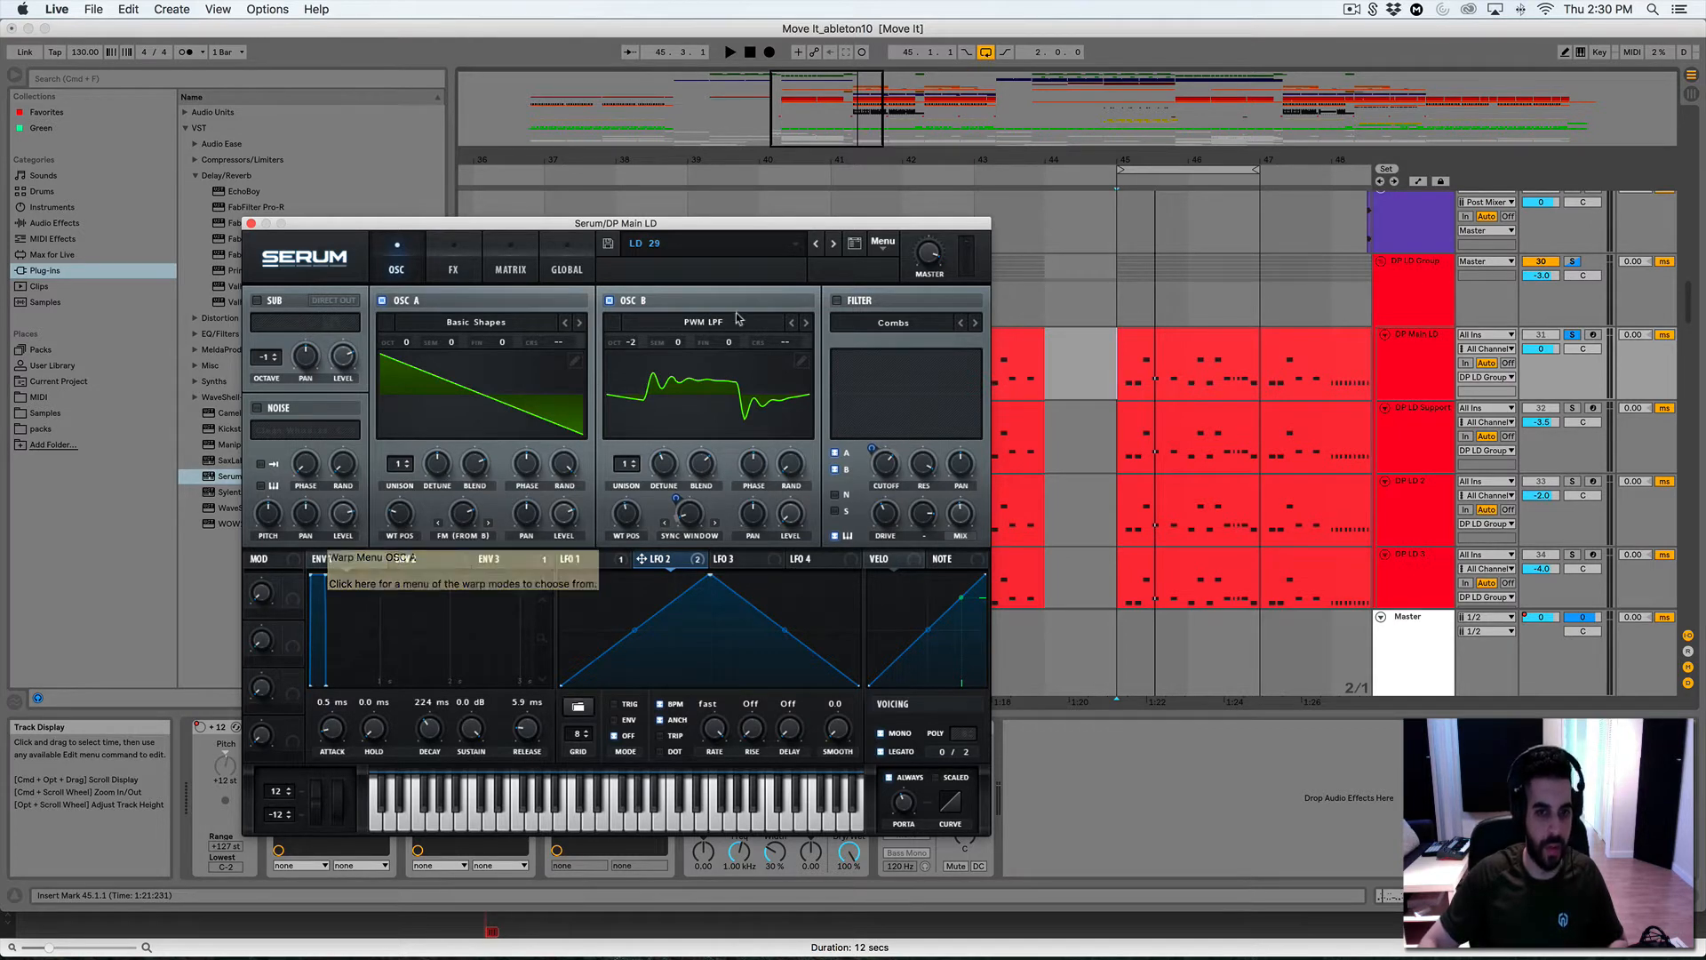
Switch off oscillator A to hear oscillator B alone in the lead, and switch oscillator A back on
{"action": "left_click", "coordinate": [407, 303]}
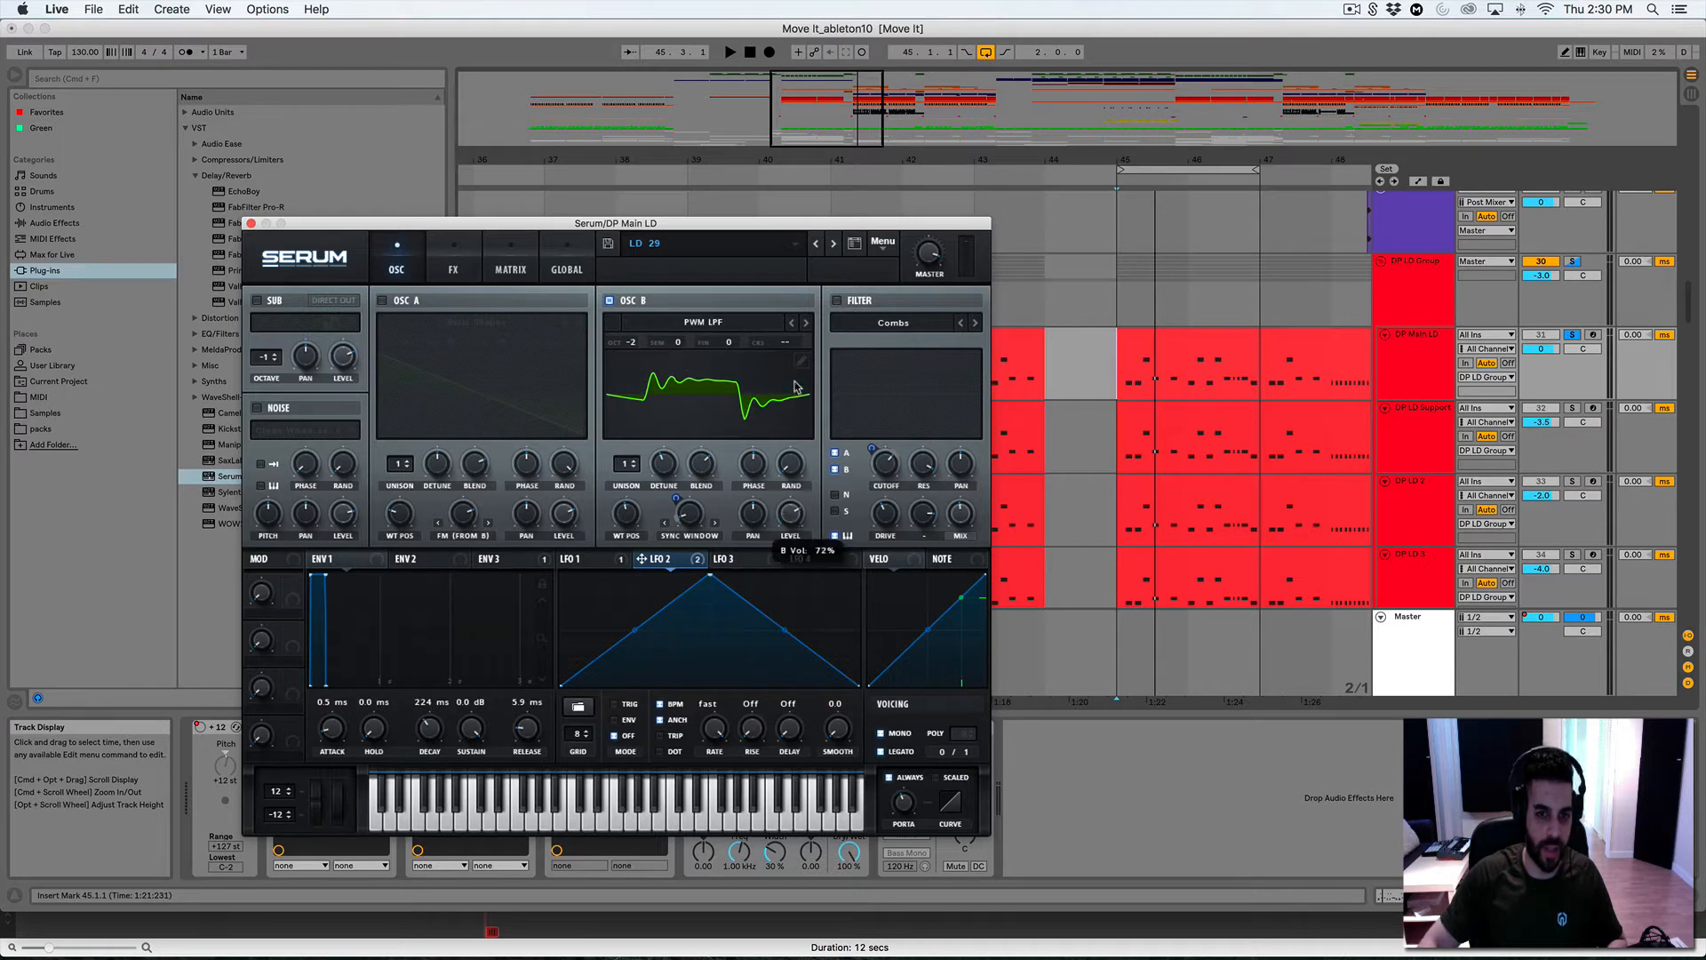
{"action": "key", "text": "space"}
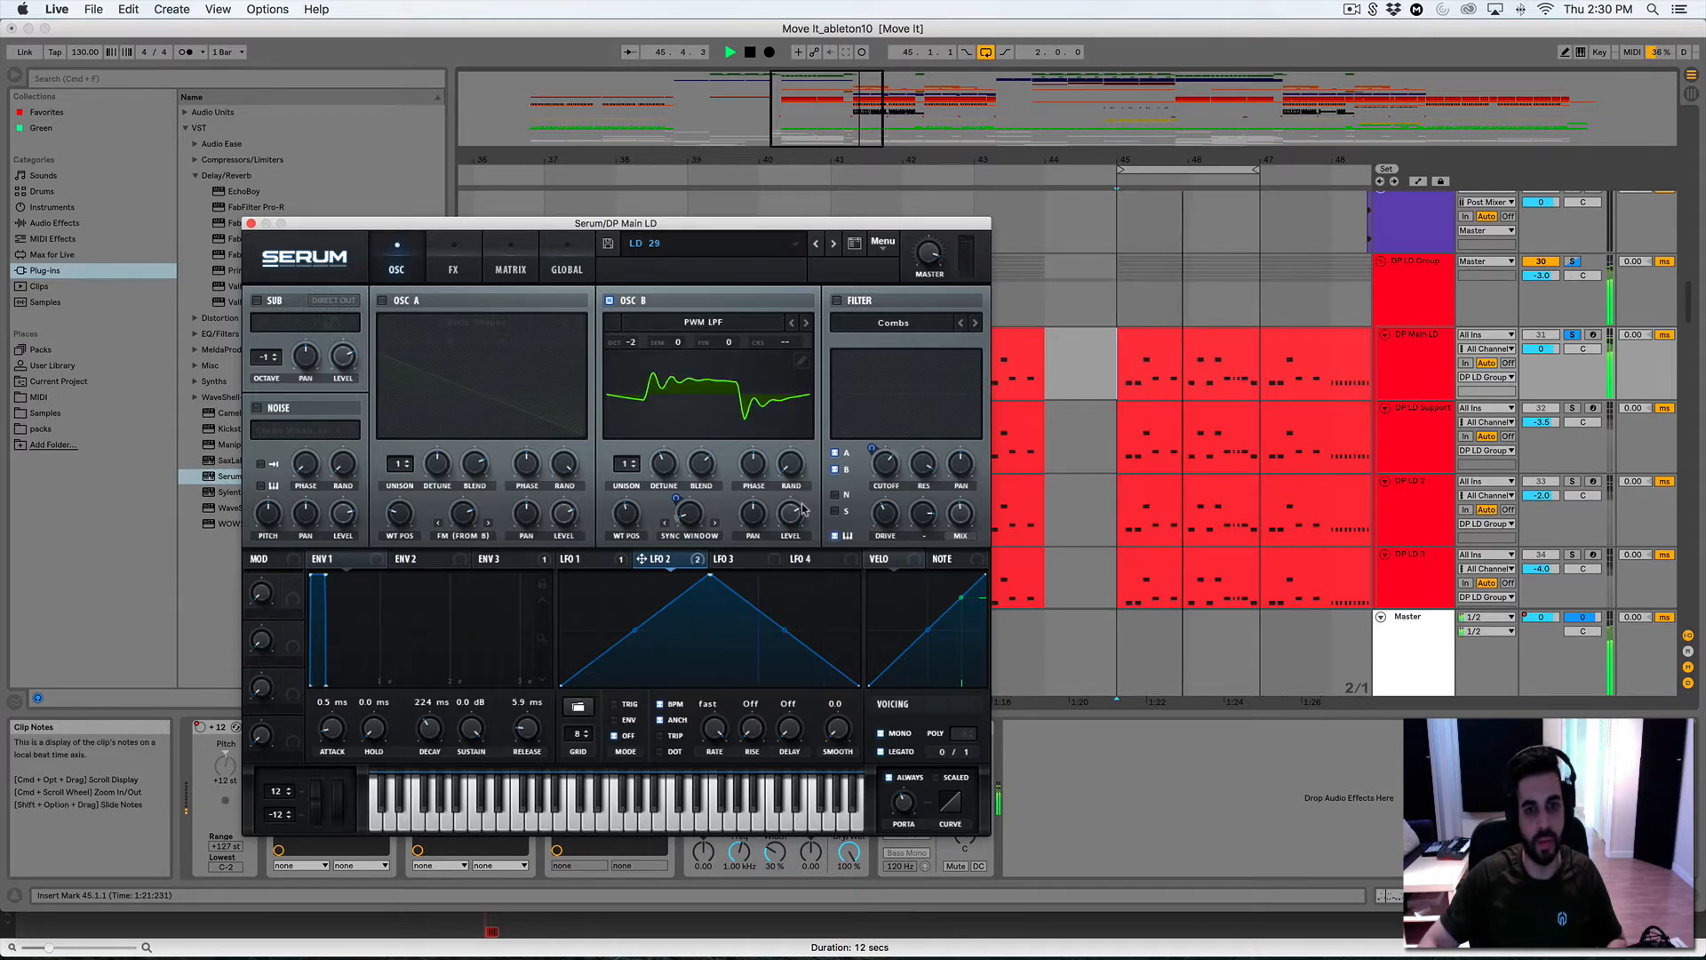
{"action": "key", "text": "space"}
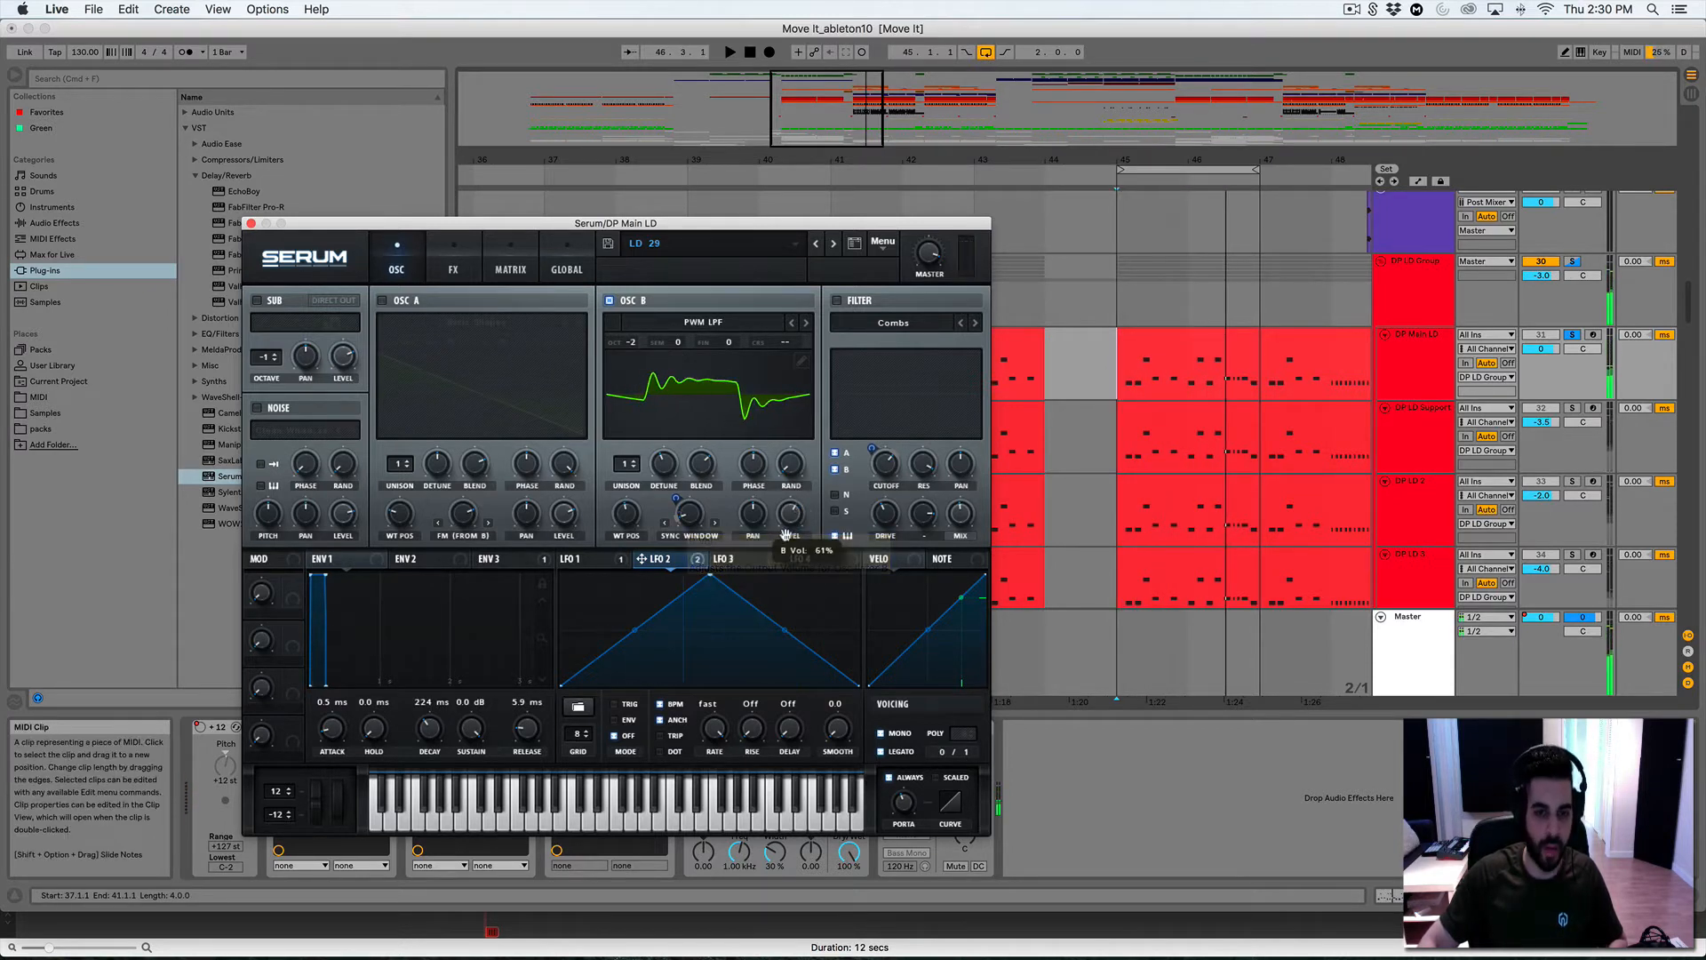
{"action": "key", "text": "space"}
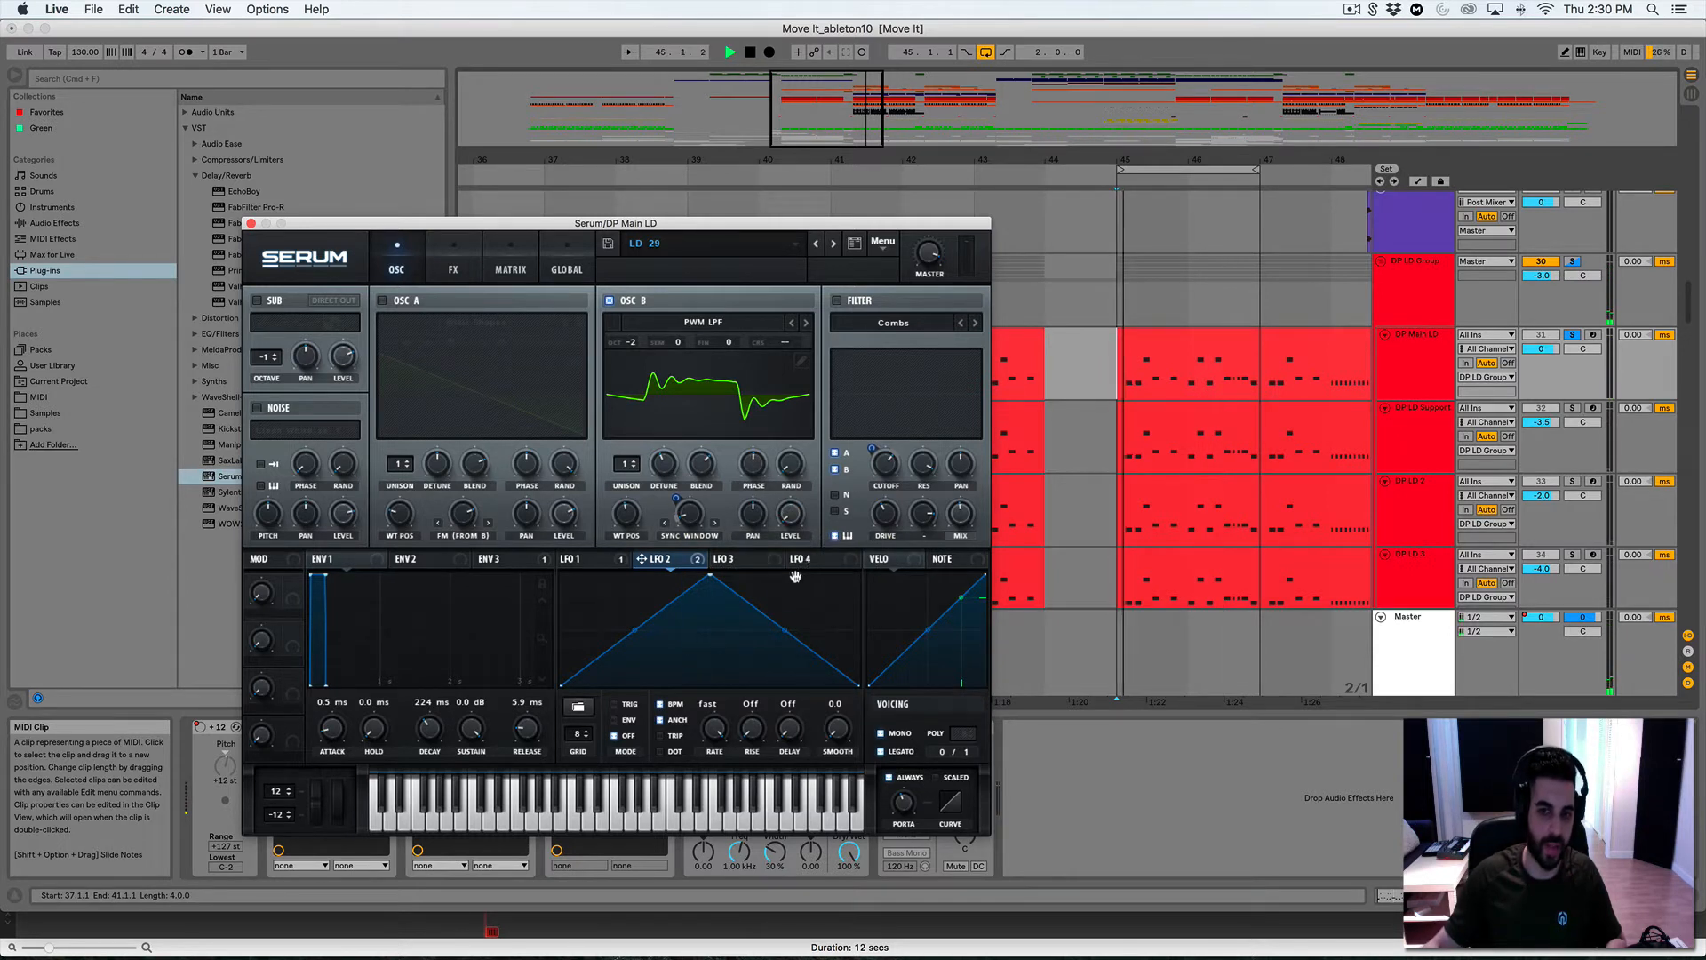
{"action": "key", "text": "space"}
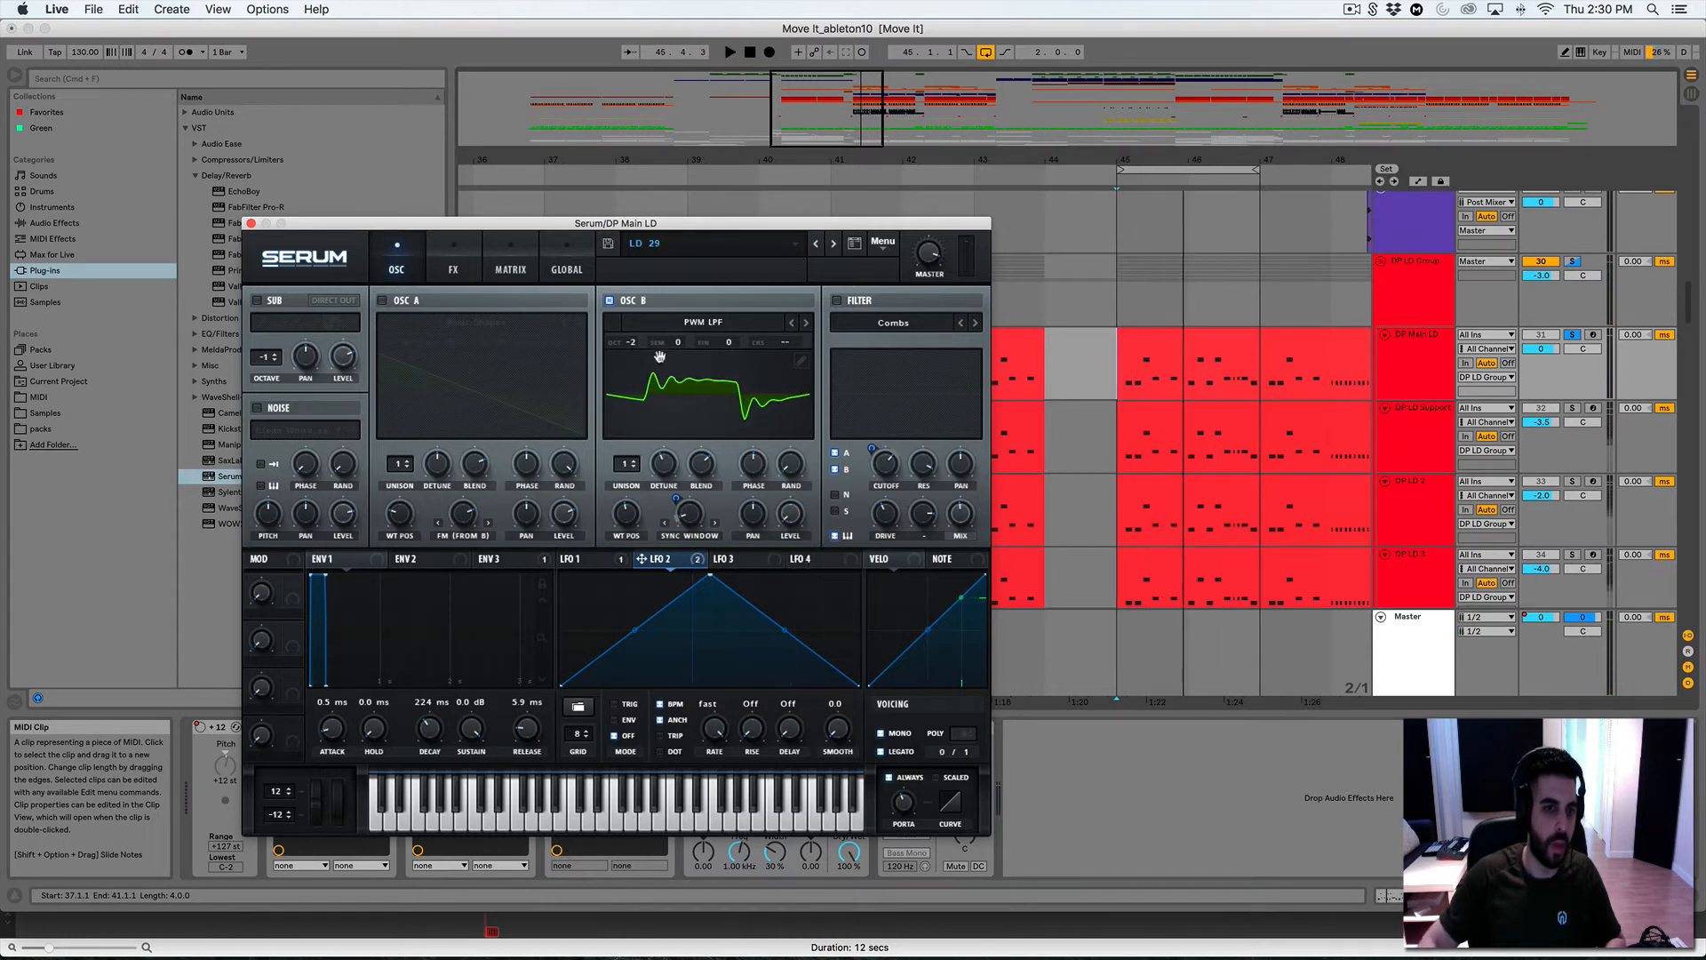
{"action": "left_click", "coordinate": [396, 300]}
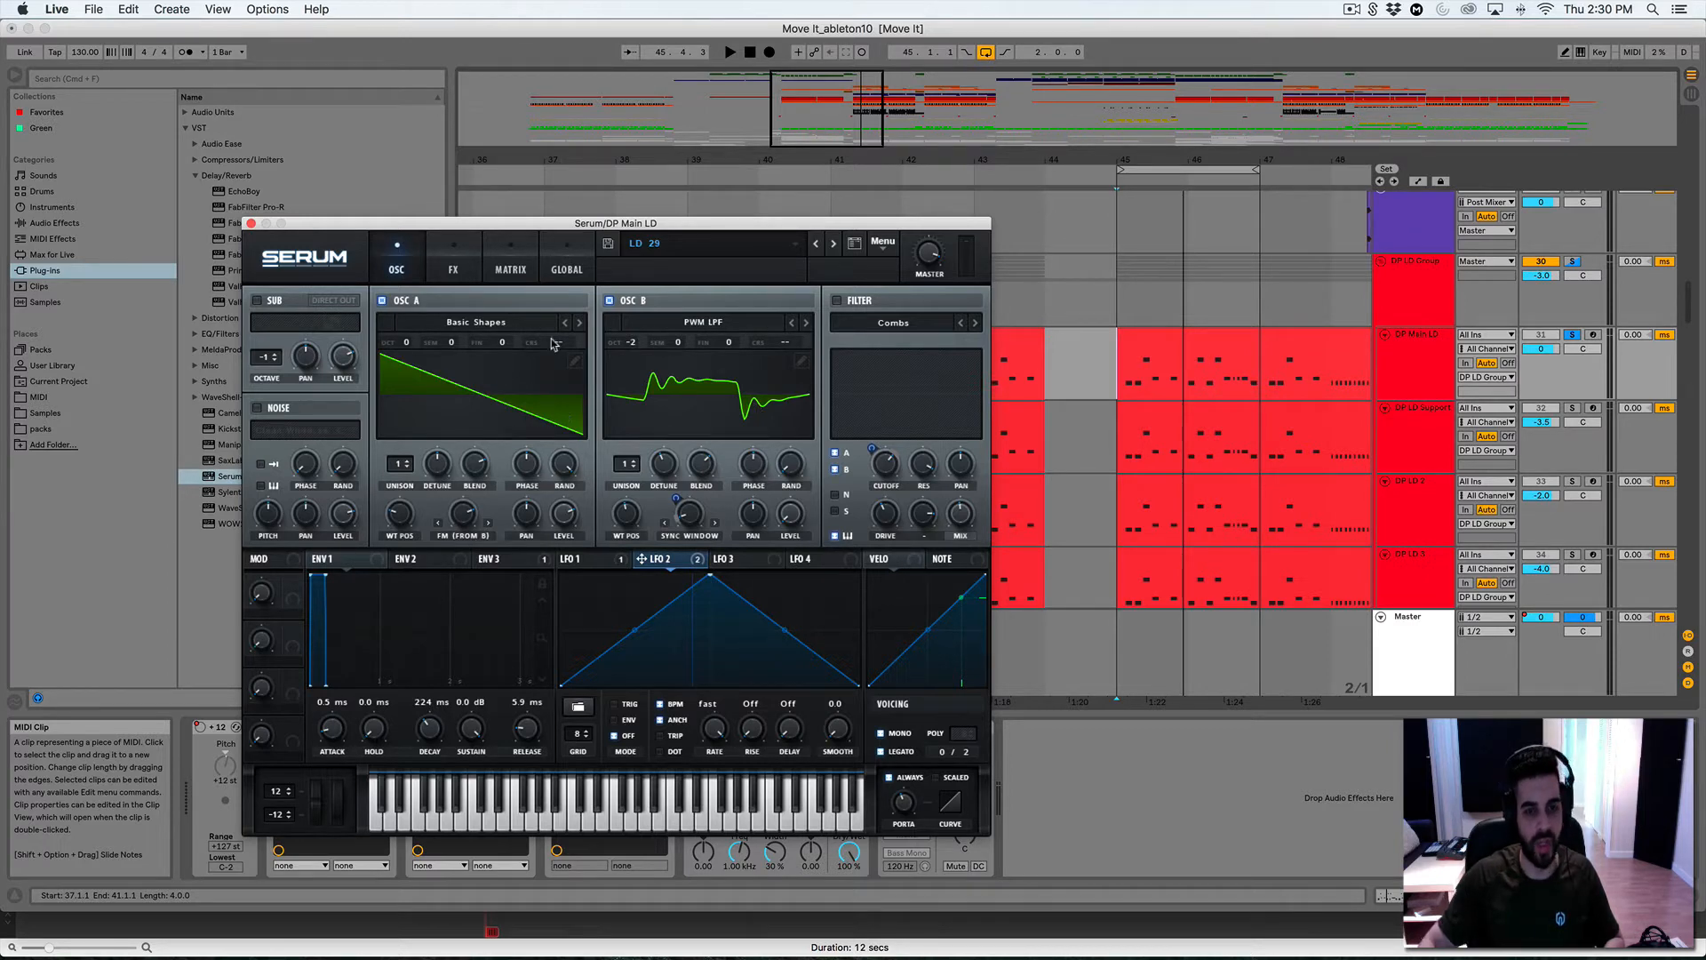
Lower oscillator A's FM (From B) warp, play the lead to hear the difference, and try to undo the change
{"action": "mouse_move", "coordinate": [552, 343]}
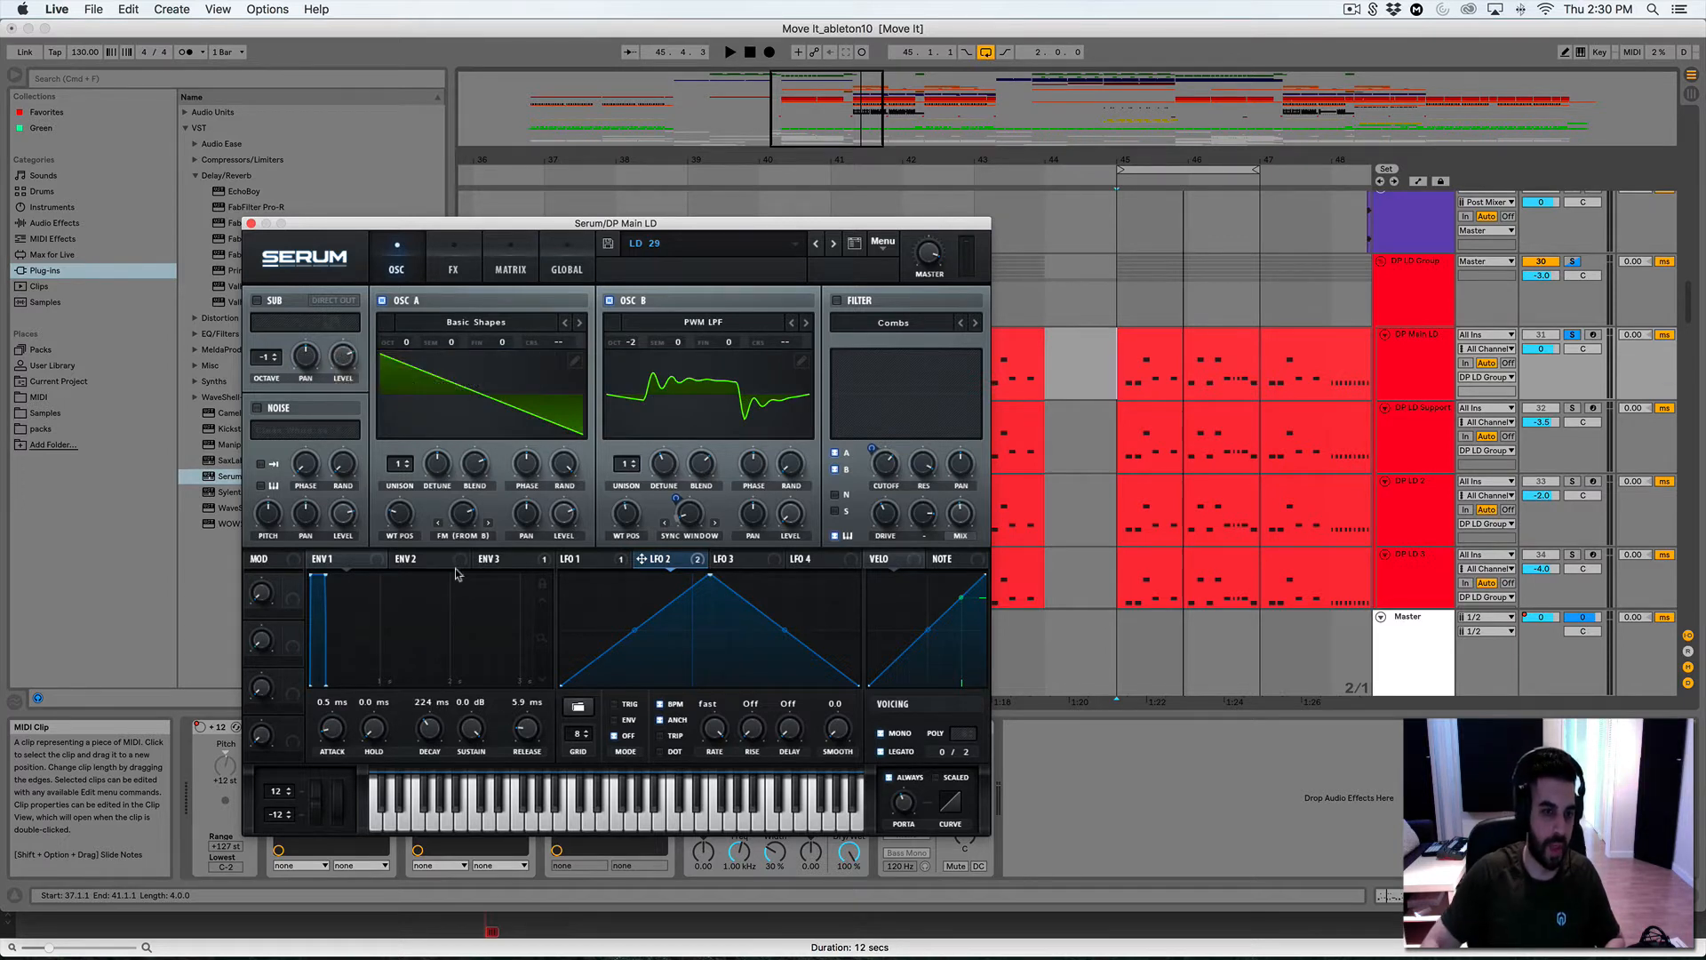
{"action": "key", "text": "space"}
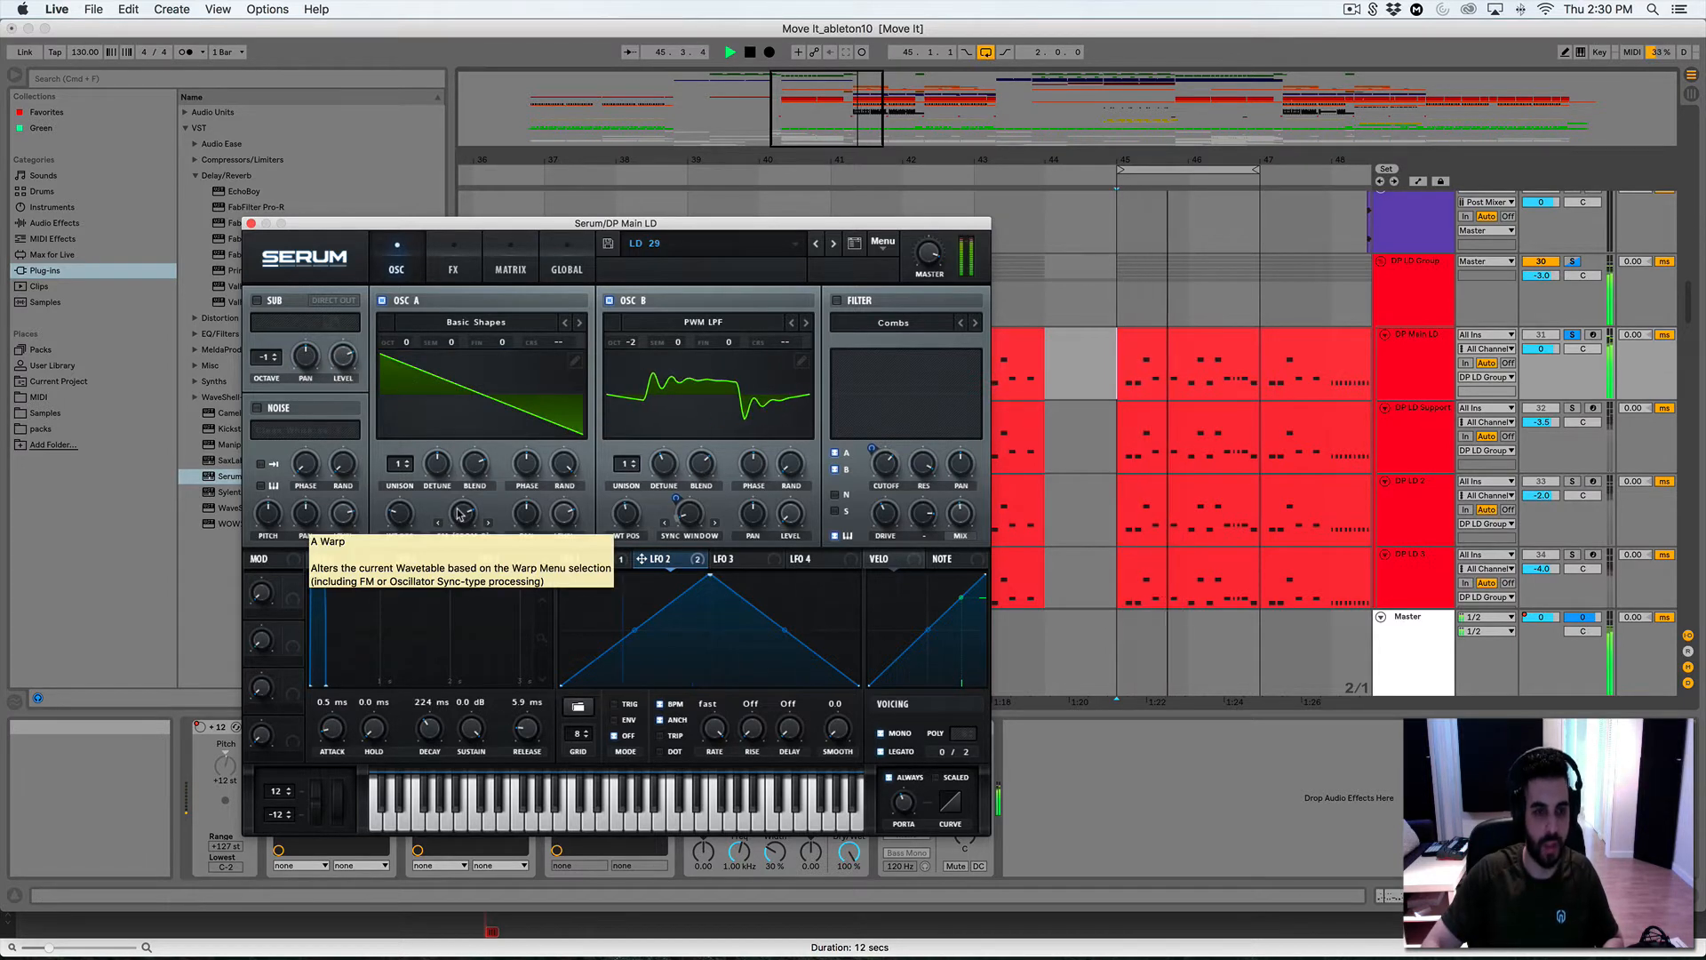
{"action": "key", "text": "space"}
{"action": "left_click_drag", "start_coordinate": [452, 533], "coordinate": [458, 649]}
{"action": "key", "text": "space"}
{"action": "key", "text": "super+z"}
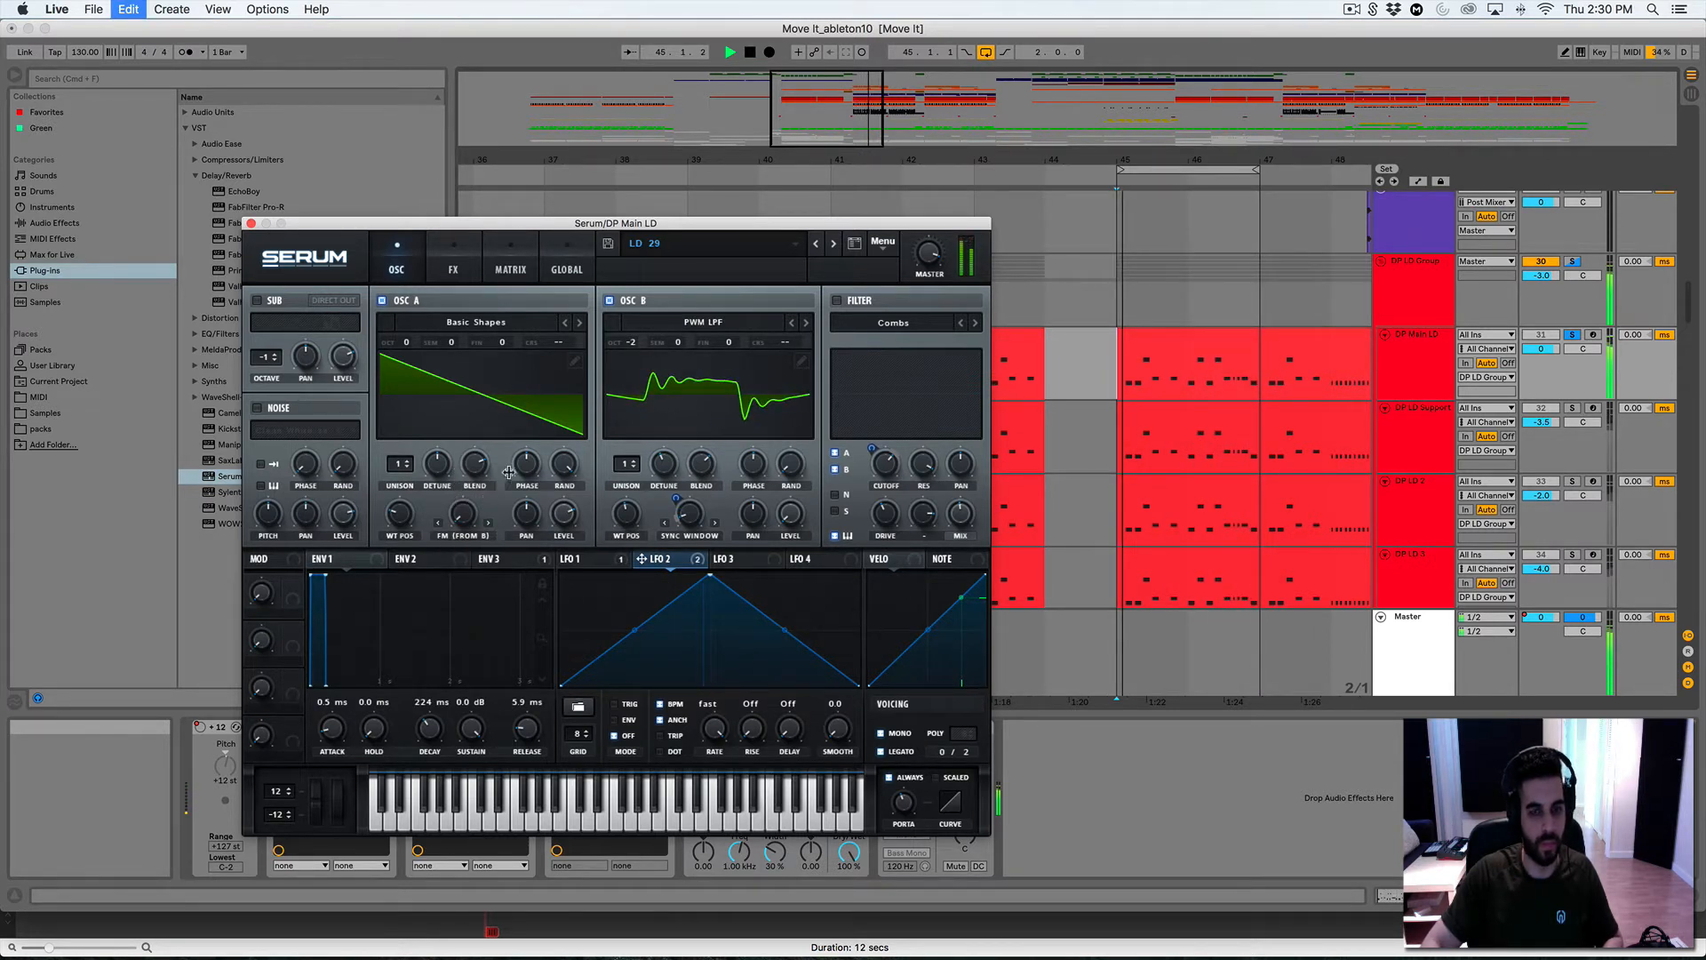
{"action": "key", "text": "super+d"}
{"action": "key", "text": "space"}
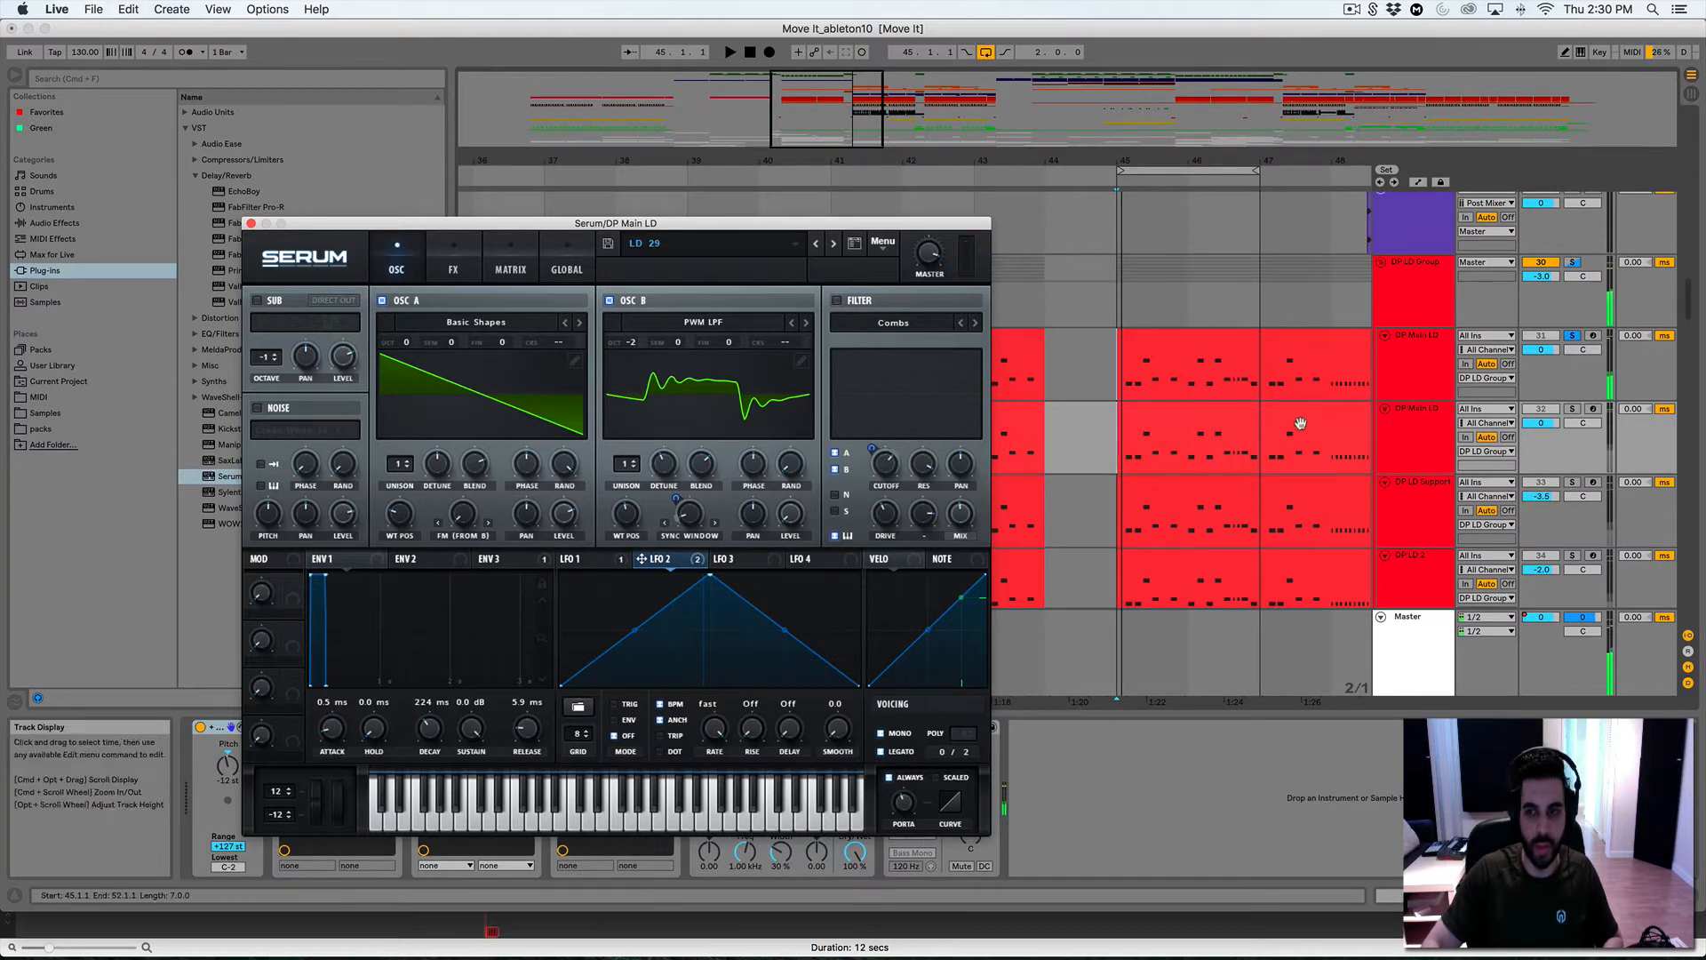
Delete the duplicate DP Main LD track and set oscillator A's FM (From B) warp to 65%
{"action": "left_click", "coordinate": [1161, 435]}
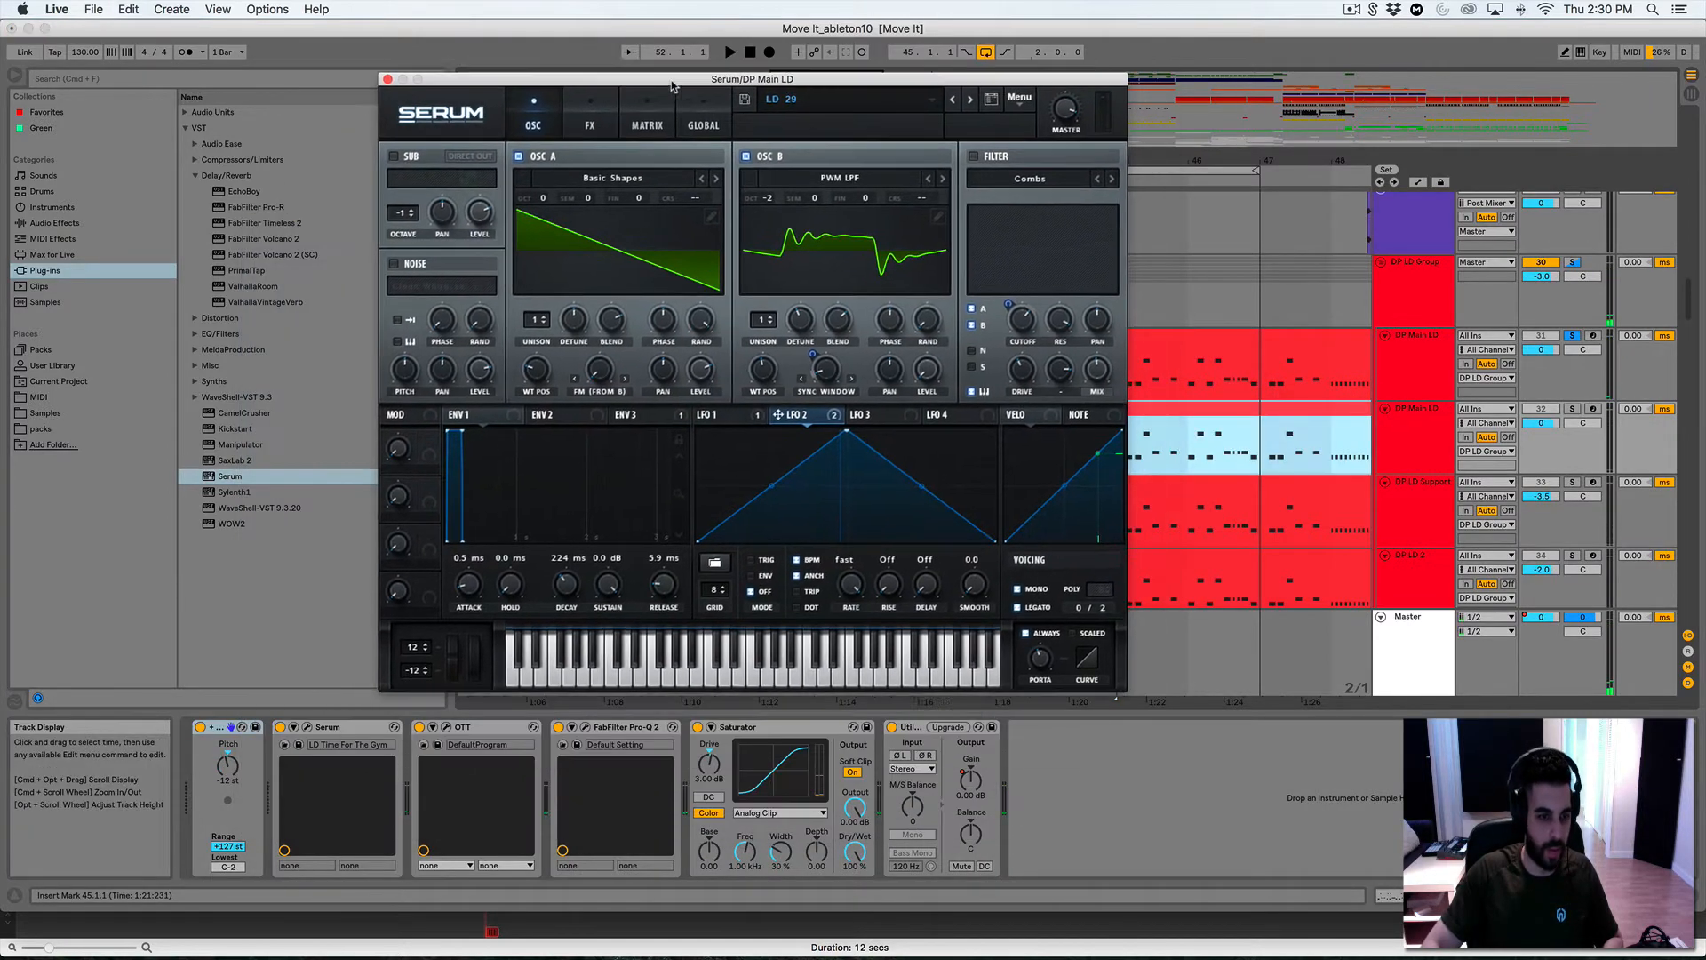
{"action": "left_click", "coordinate": [1417, 413]}
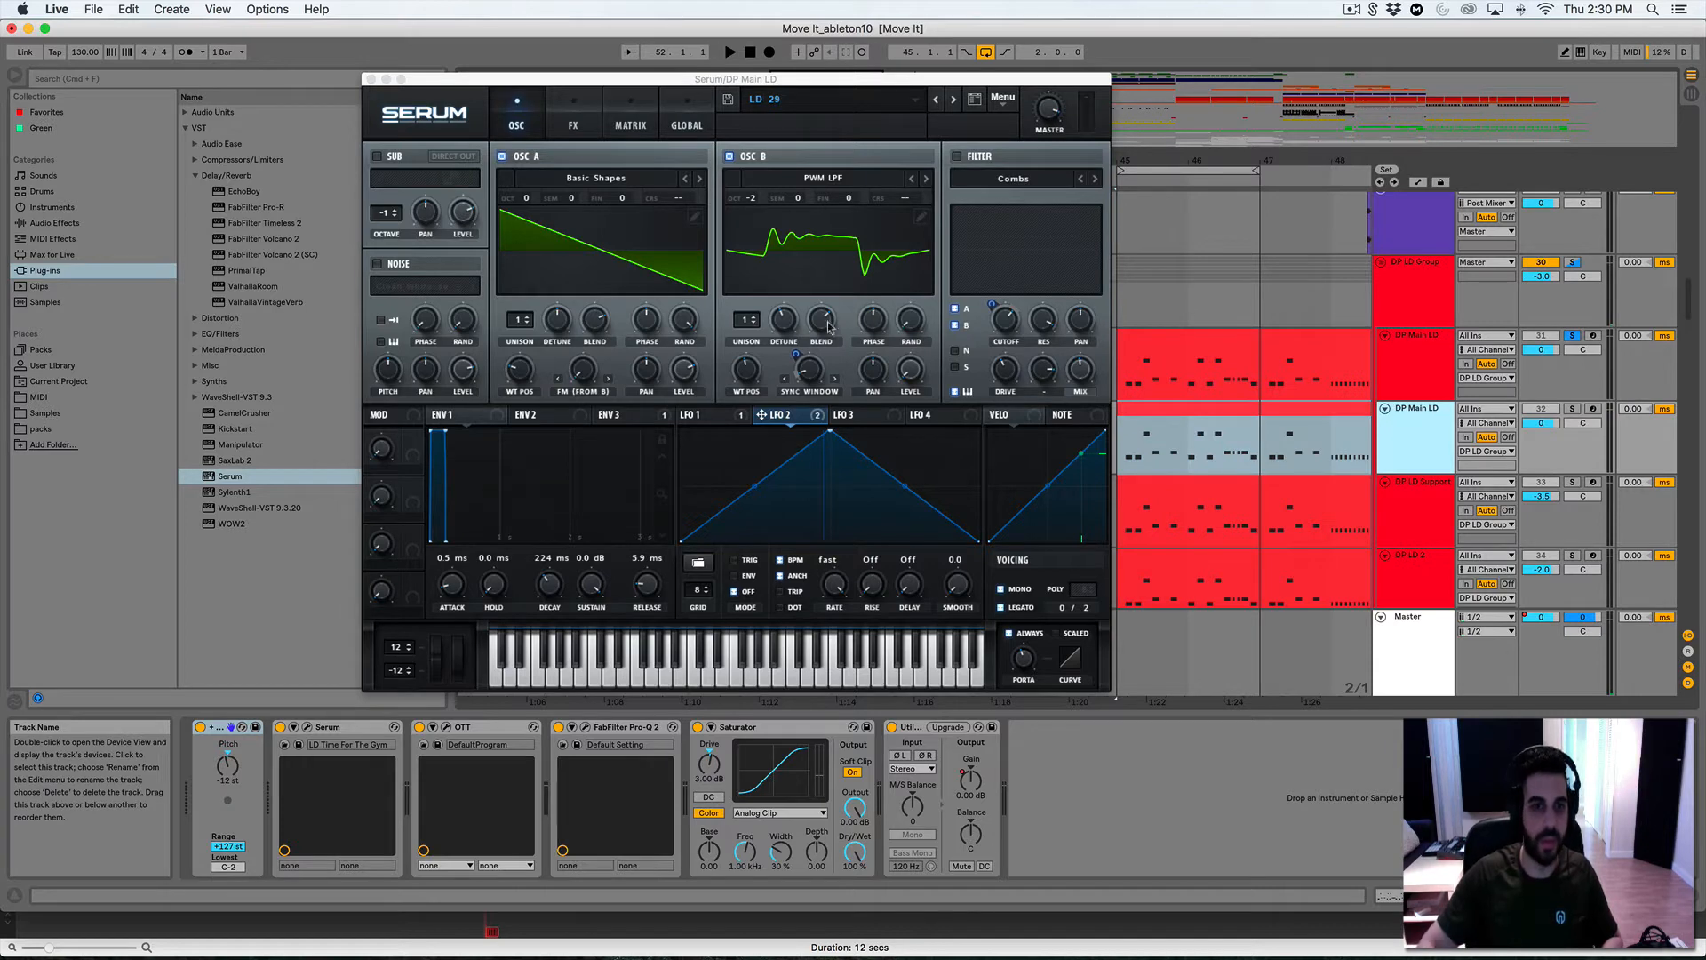
{"action": "key", "text": "Delete"}
{"action": "left_click_drag", "start_coordinate": [587, 370], "coordinate": [590, 258]}
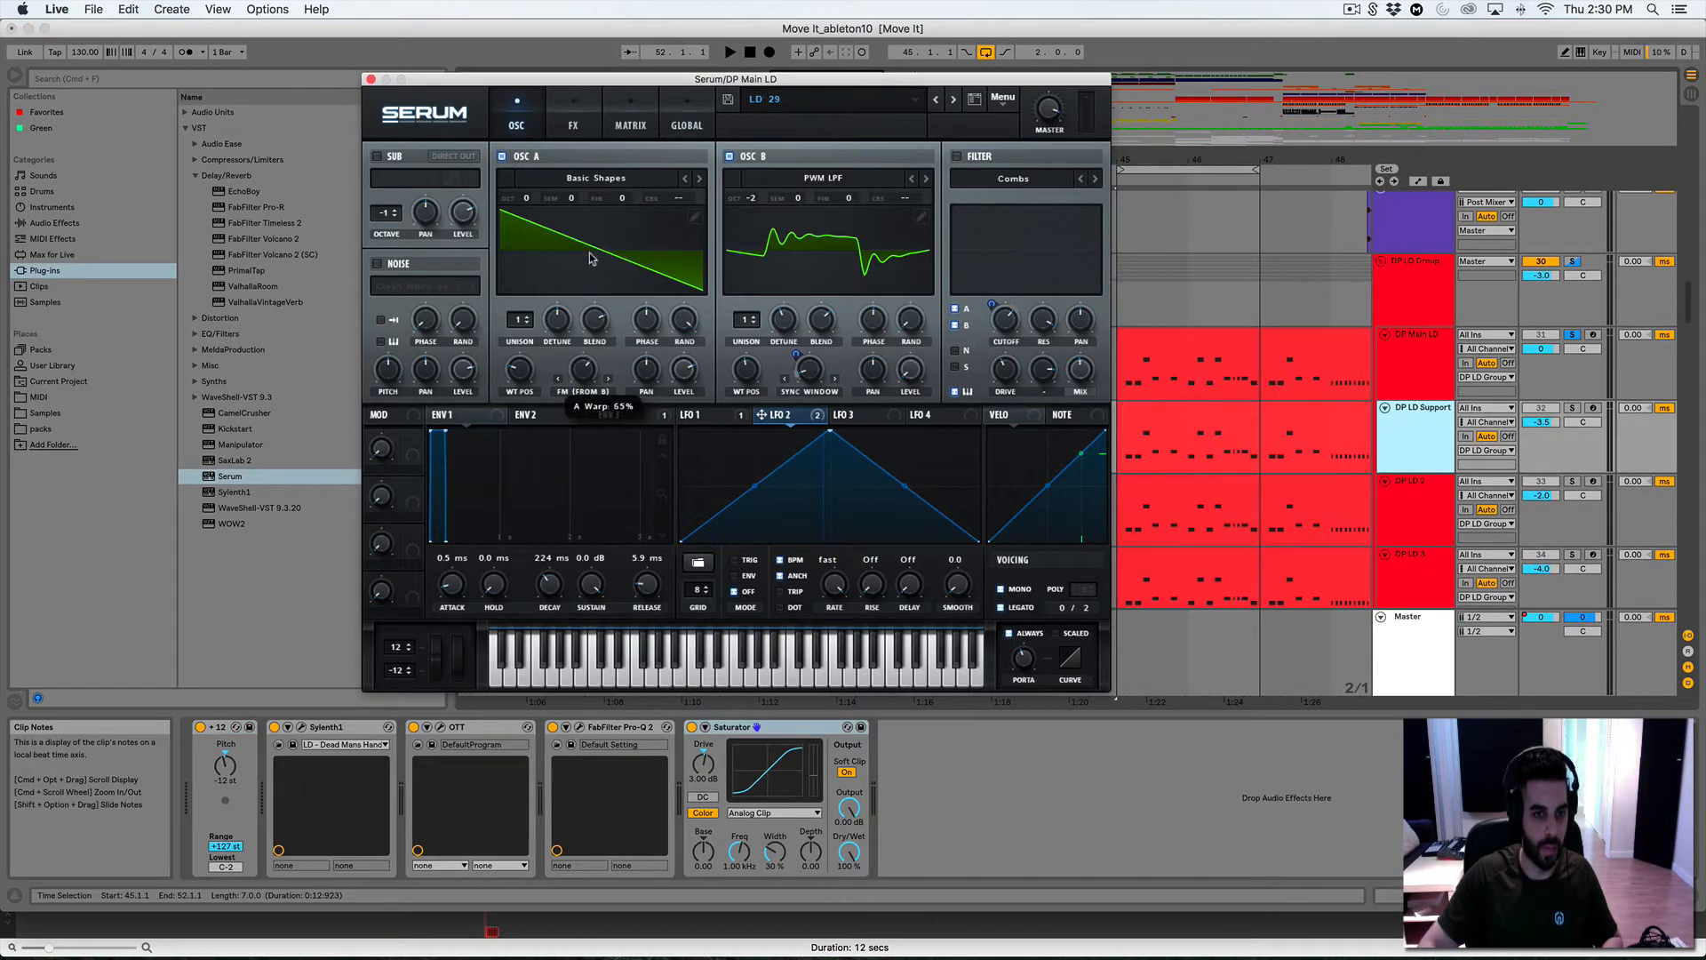
Move the Serum window down below the arrangement overview and examine the oscillators' unison settings and the Hyper/Dimension effect
{"action": "left_click_drag", "start_coordinate": [681, 80], "coordinate": [658, 213]}
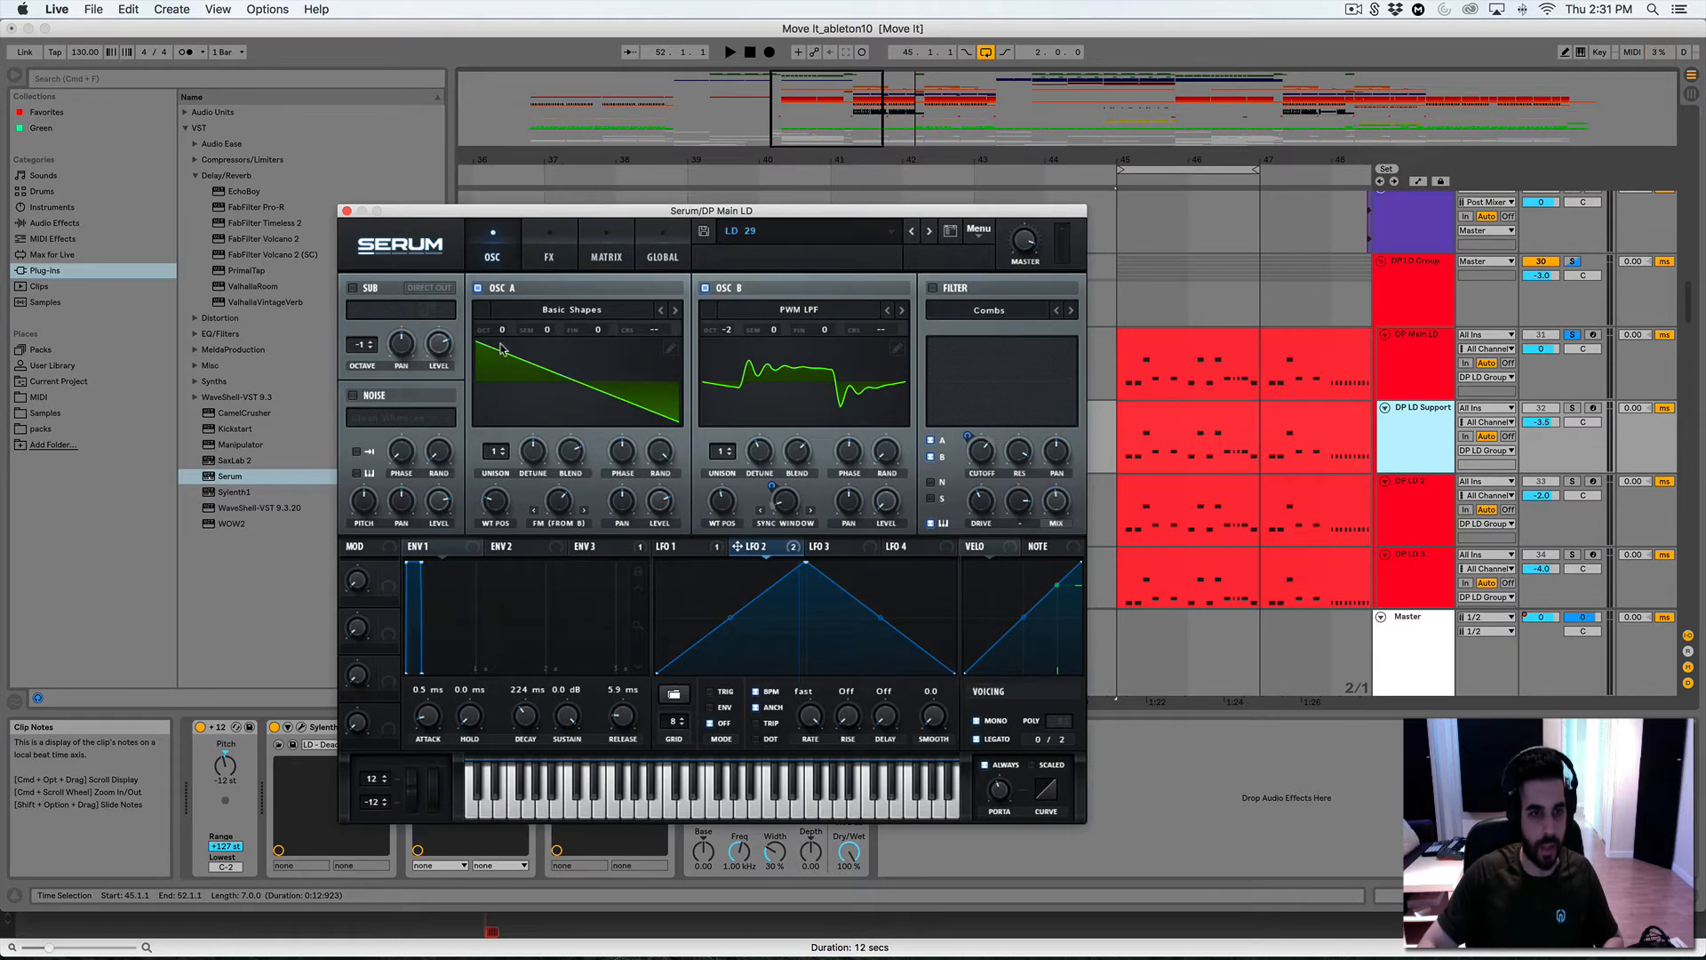
{"action": "left_click", "coordinate": [543, 255]}
{"action": "left_click", "coordinate": [428, 294]}
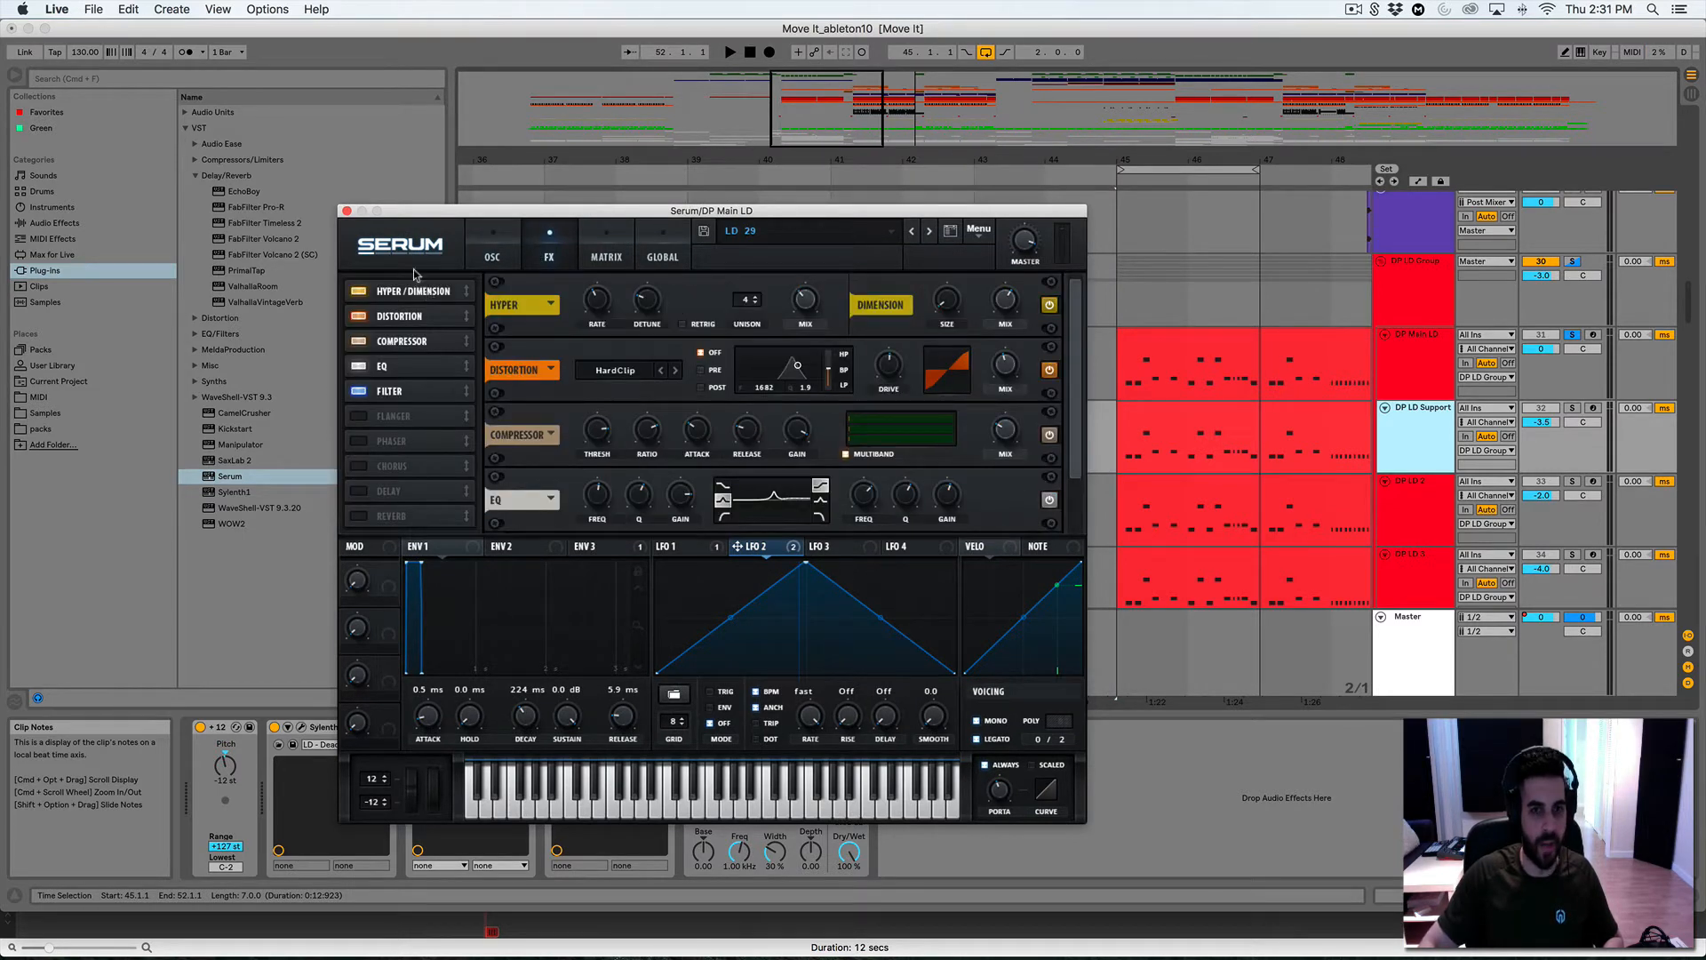
{"action": "left_click", "coordinate": [484, 255]}
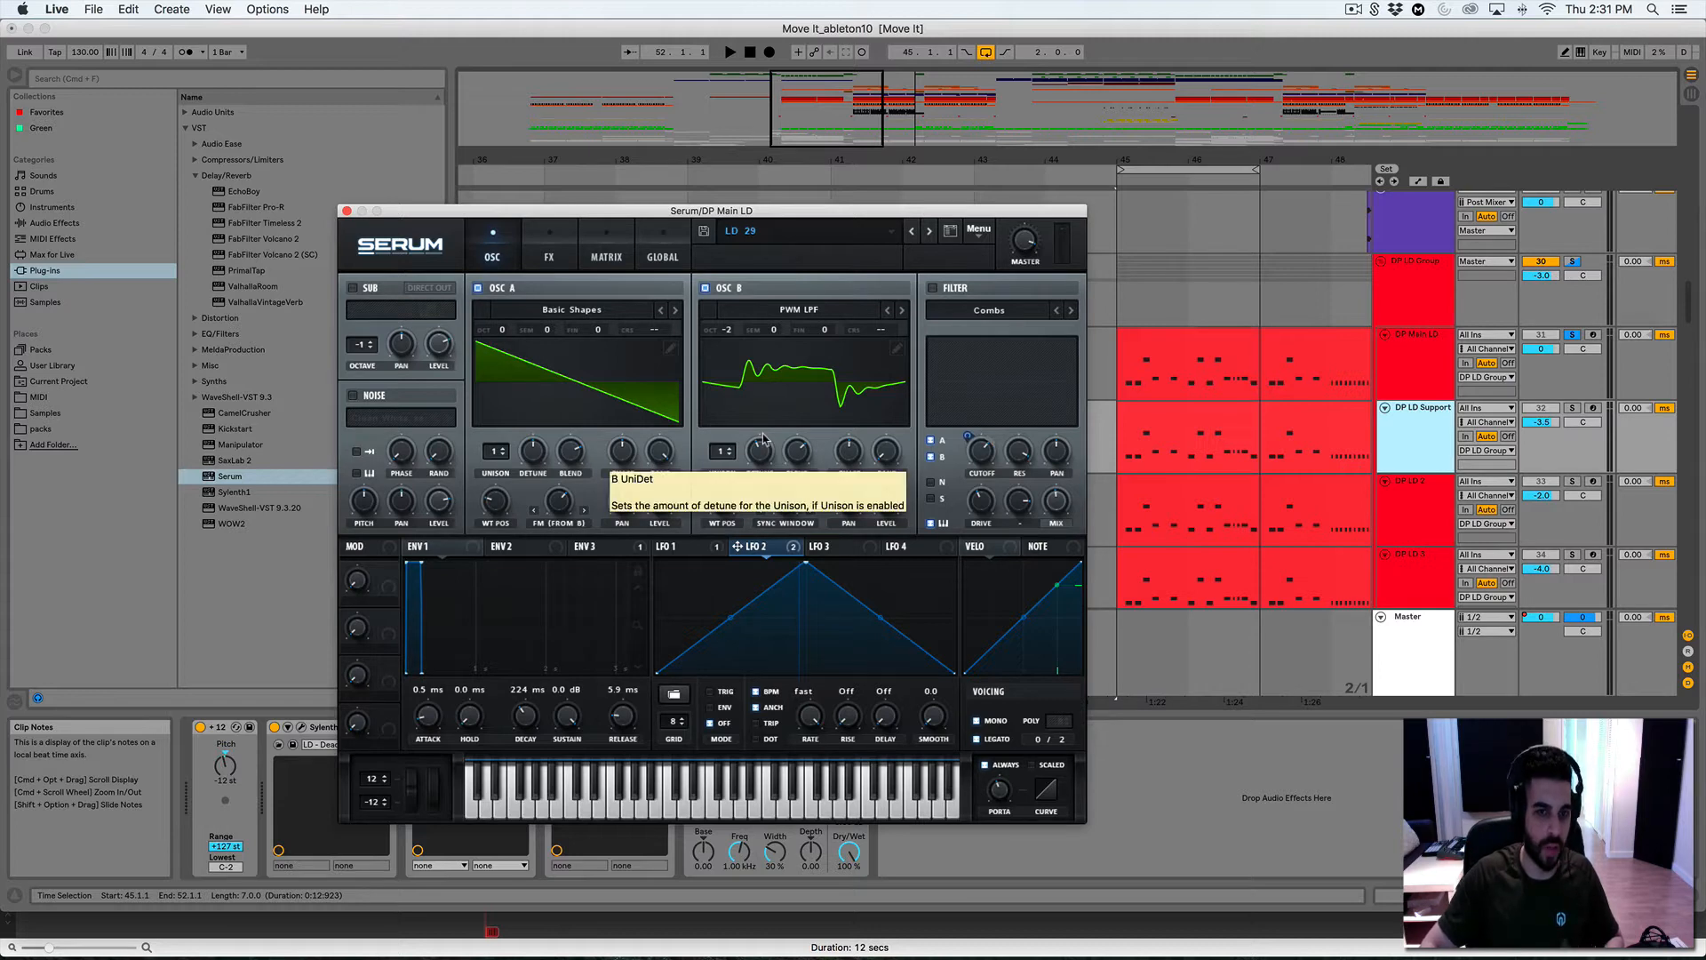
{"action": "left_click", "coordinate": [548, 255]}
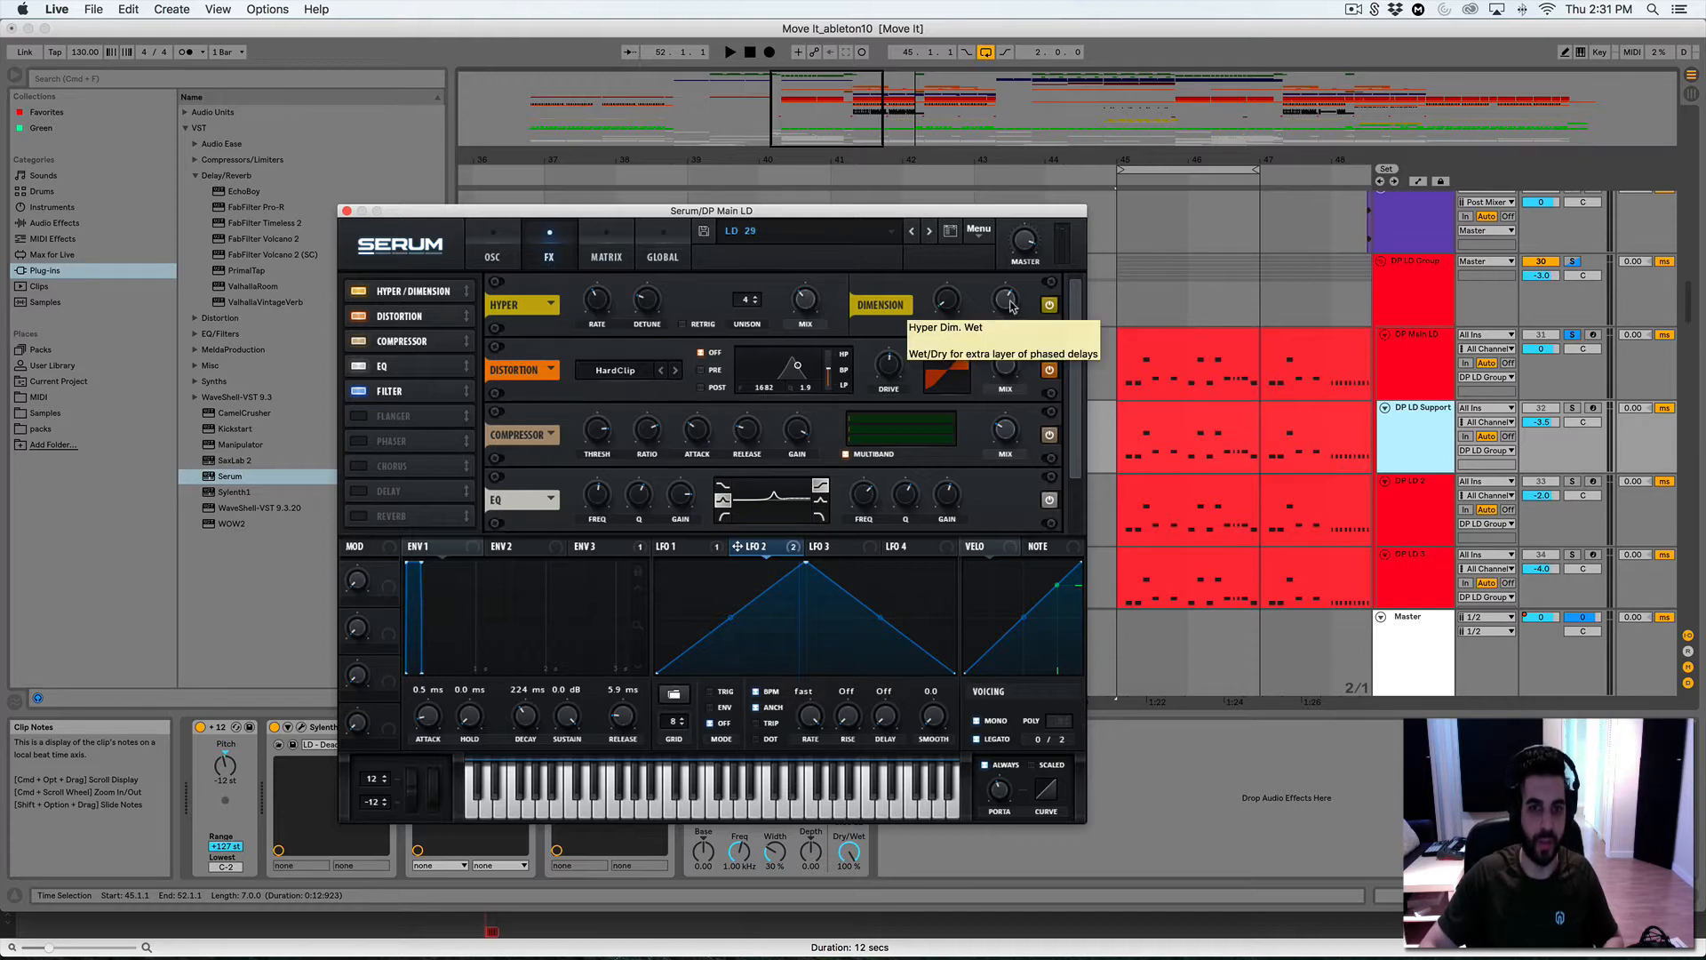
Examine the Distortion, Compressor, EQ and BP 12 Filter effects, and play the soloed lead with them shown
{"action": "scroll", "coordinate": [798, 390], "scroll_direction": "down", "scroll_amount": 2}
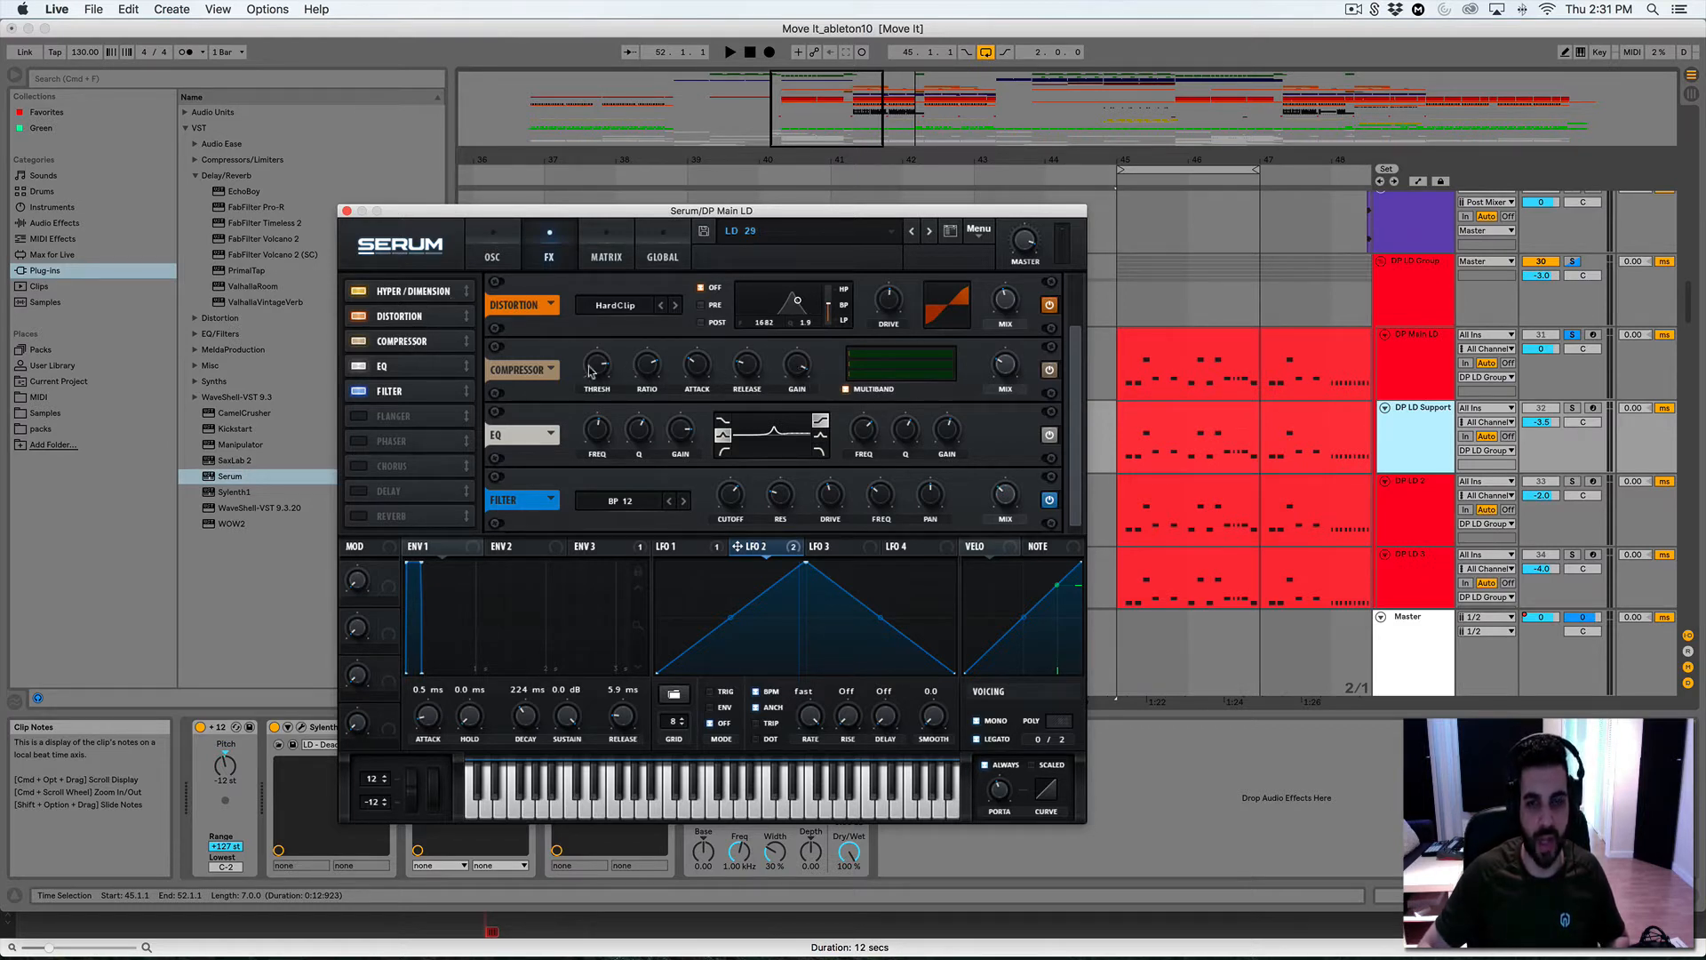
{"action": "key", "text": "space"}
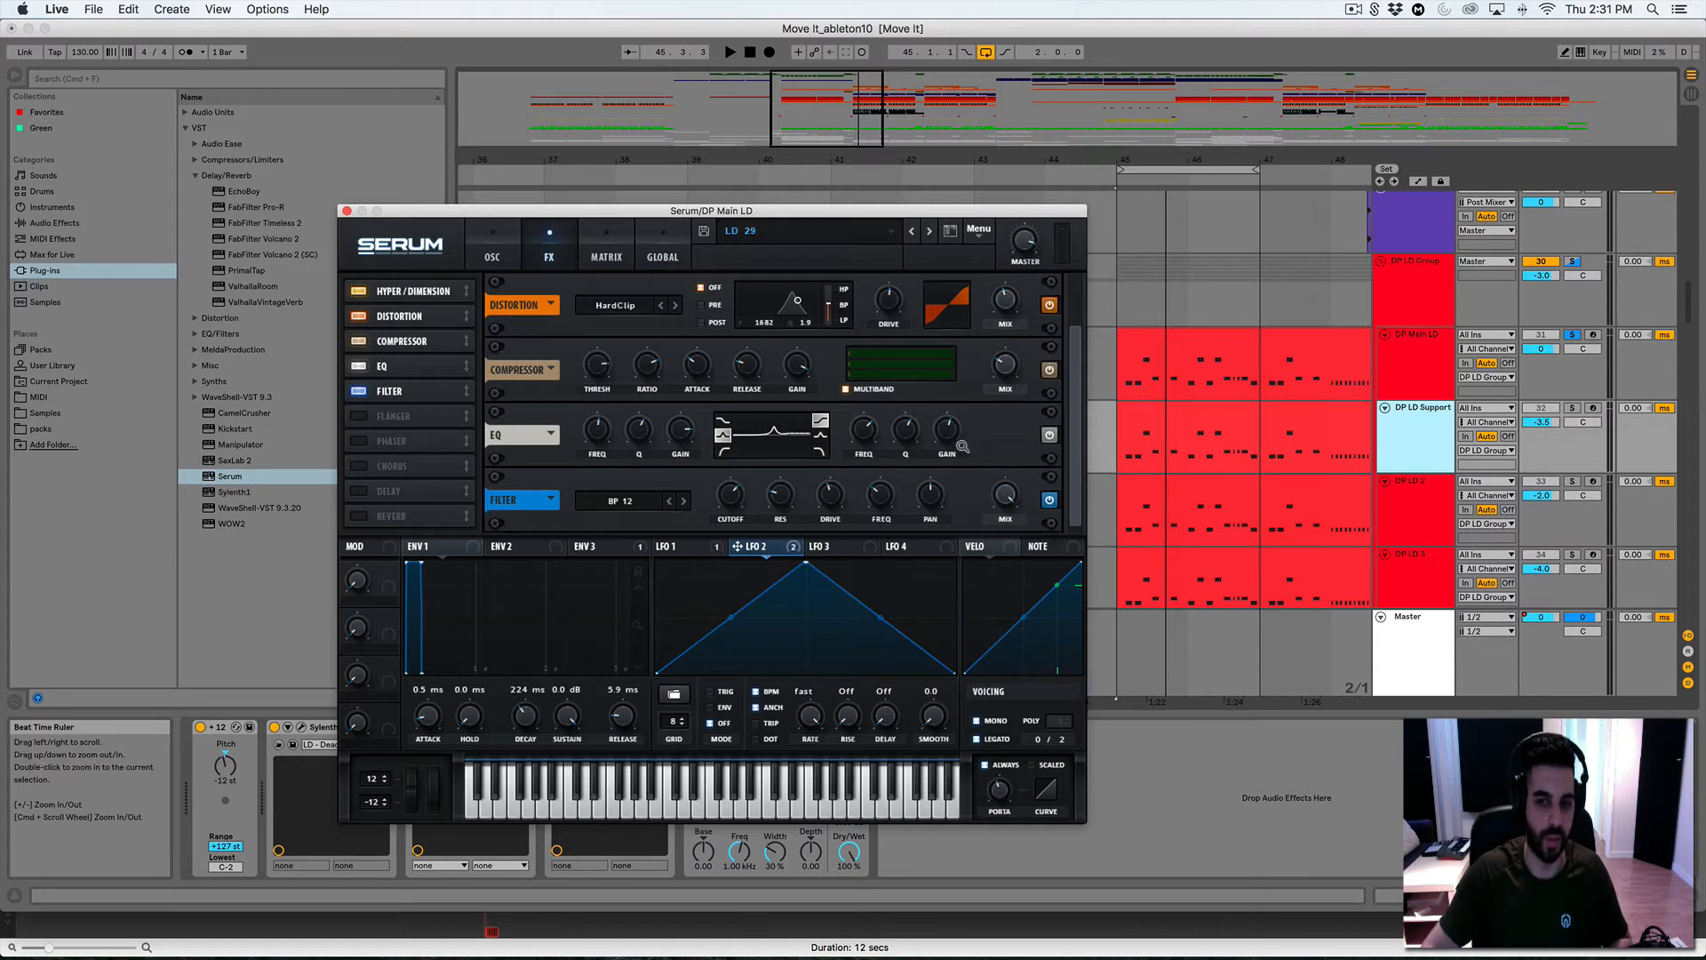
{"action": "key", "text": "space"}
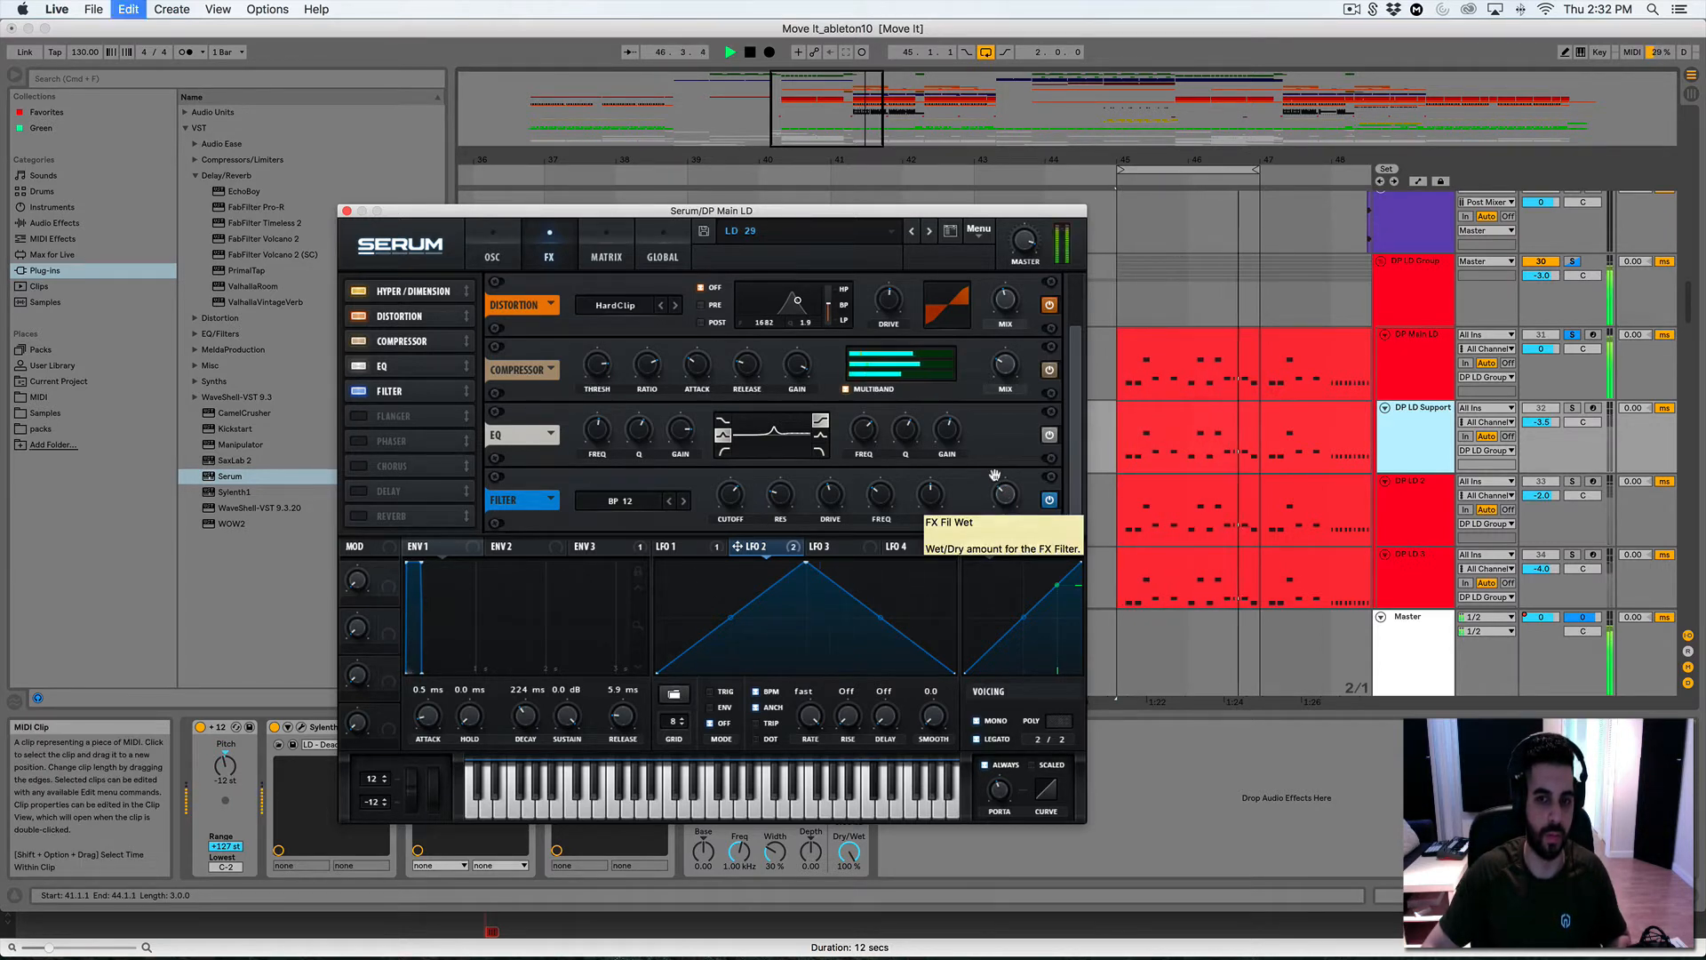
{"action": "key", "text": "space"}
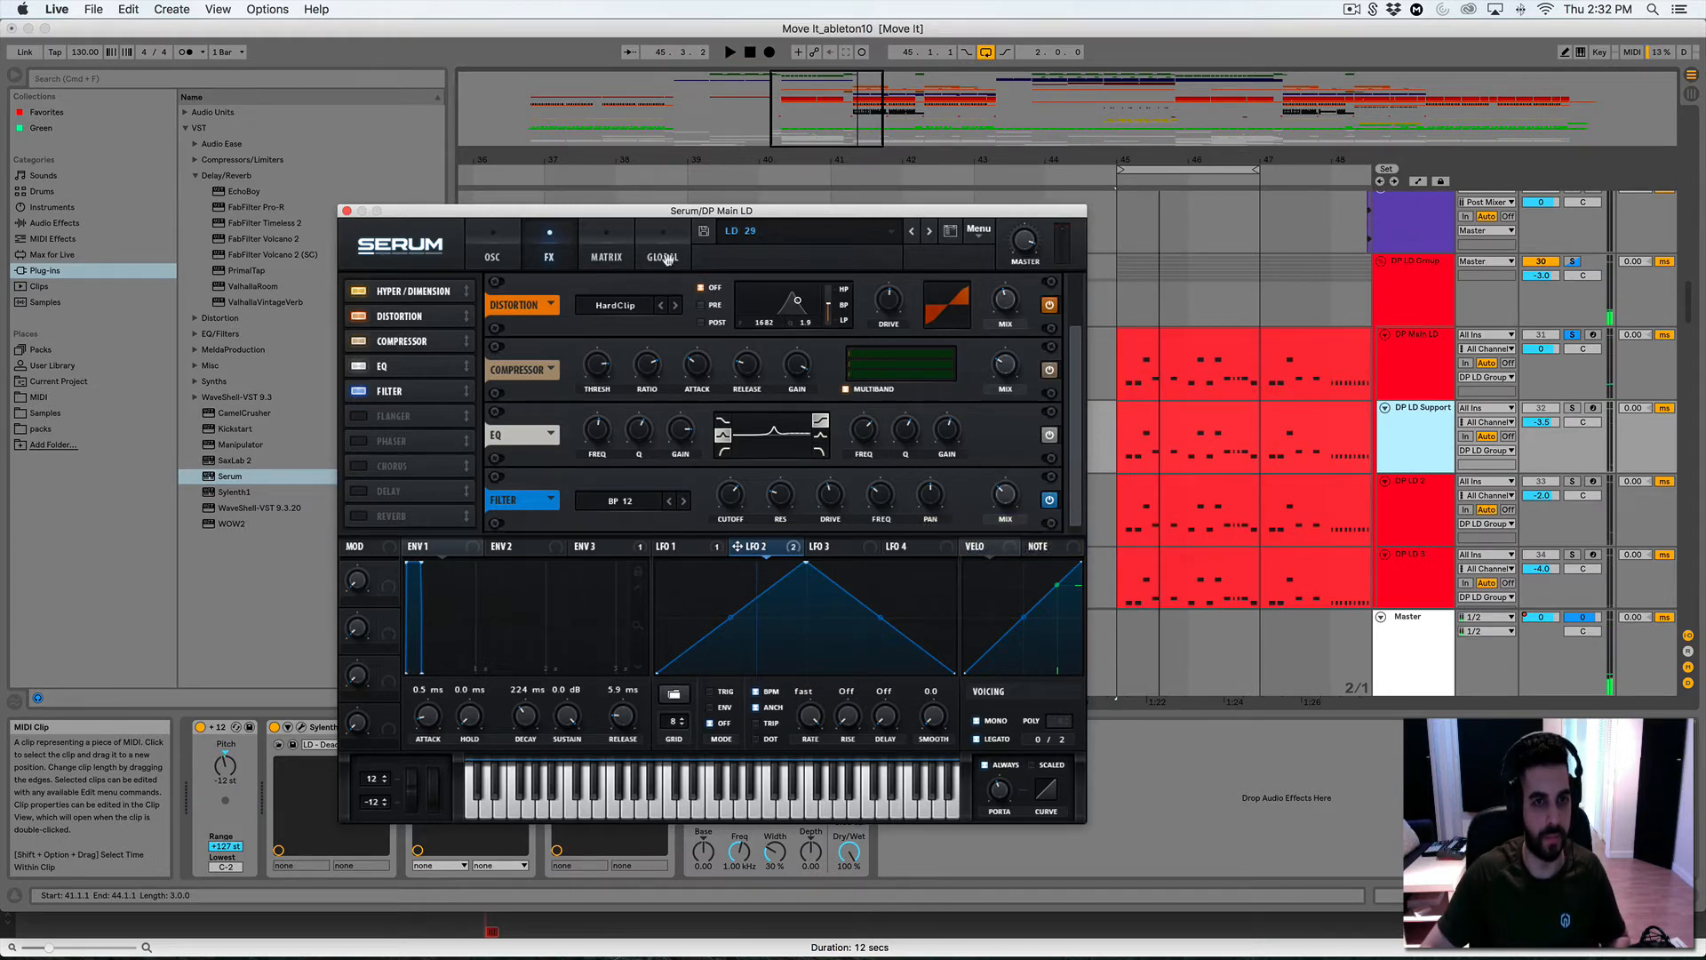
Examine the Env 3 to Mast.Tun modulation and Envelope 3, and place the insert marker at bar 45 on DP Main LD
{"action": "left_click", "coordinate": [608, 255]}
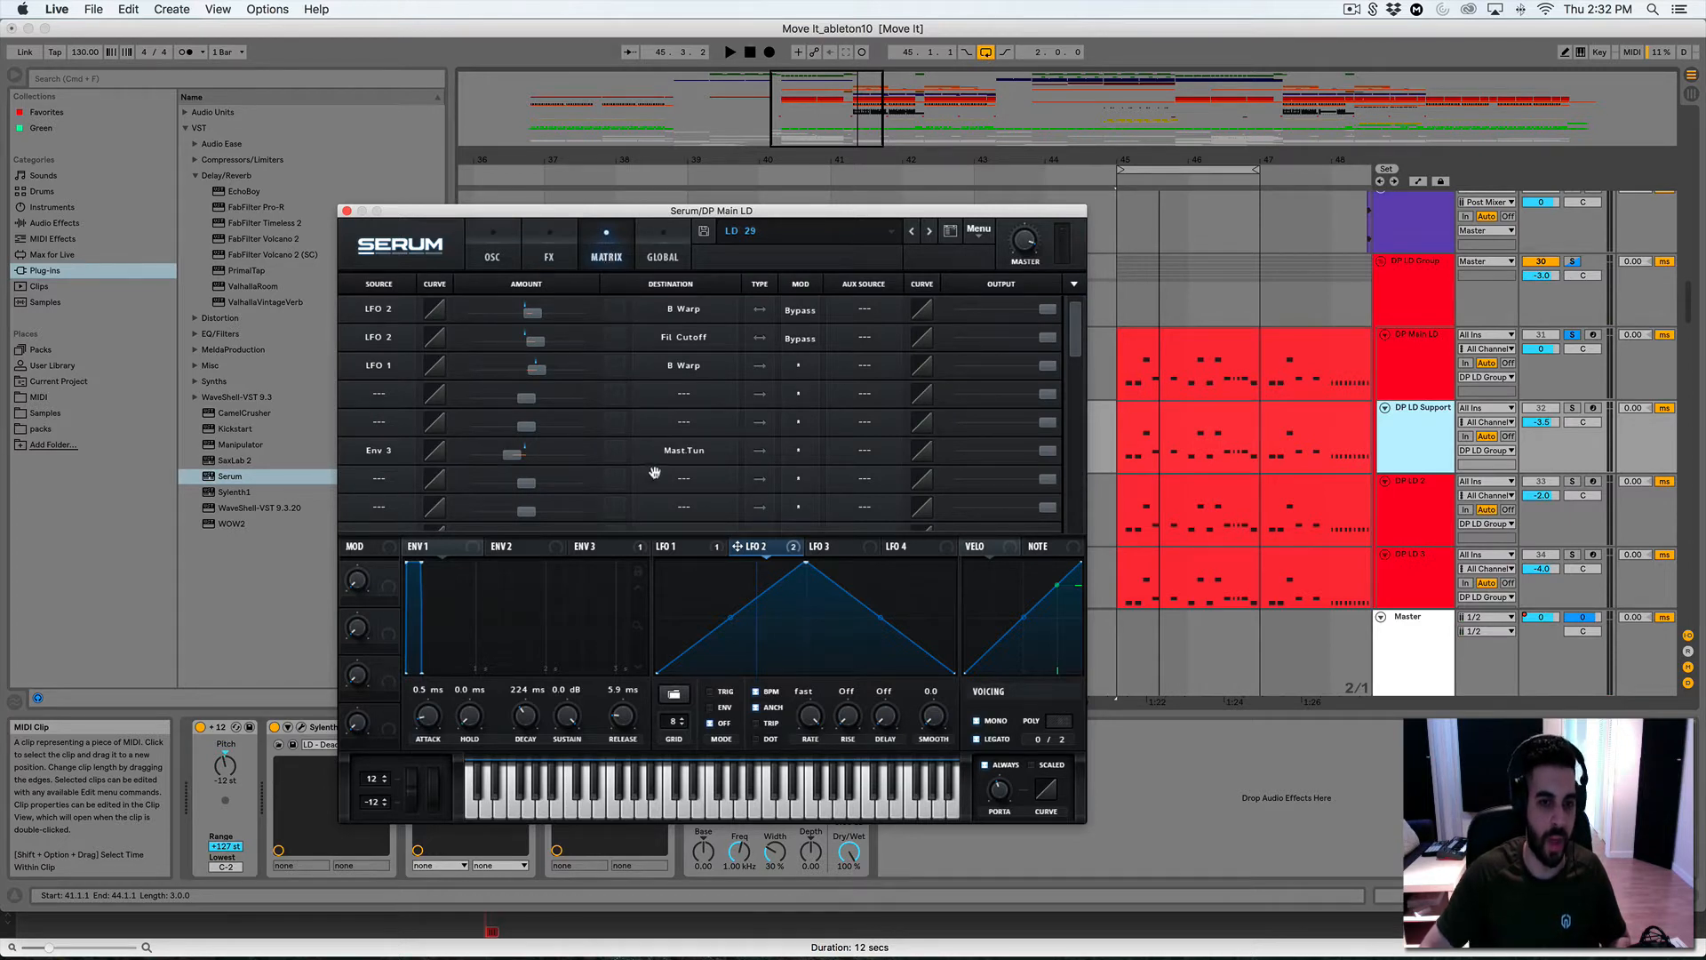
{"action": "left_click", "coordinate": [599, 553]}
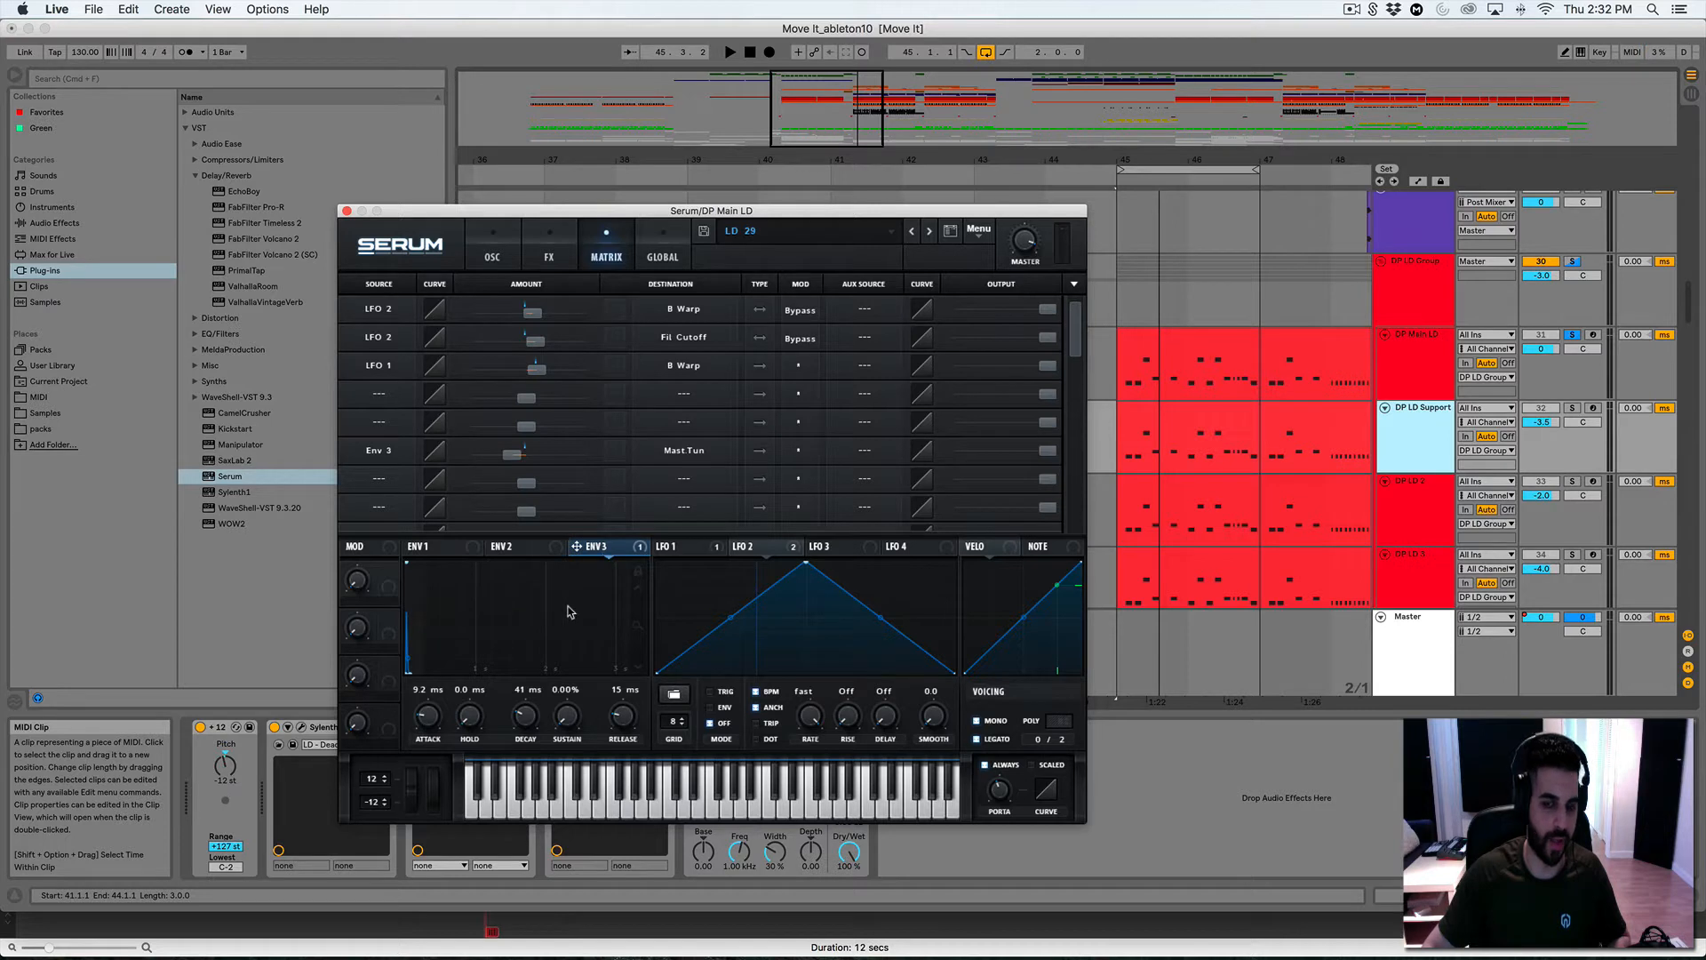
{"action": "left_click", "coordinate": [1117, 387]}
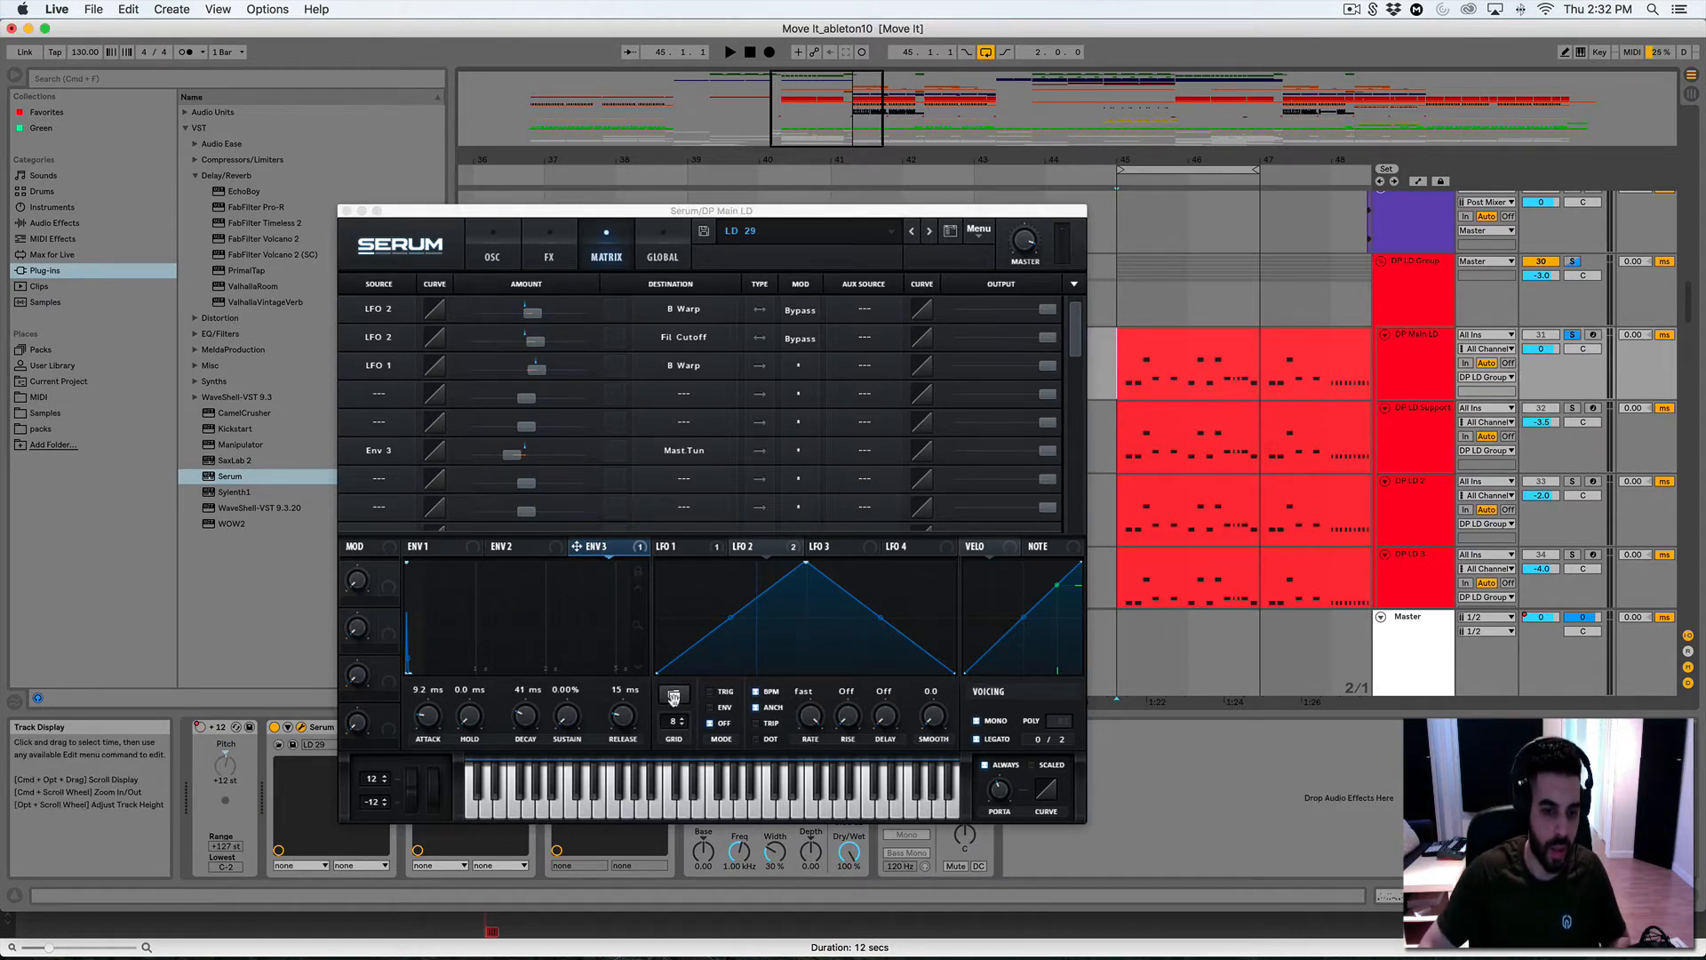
{"action": "mouse_move", "coordinate": [499, 455]}
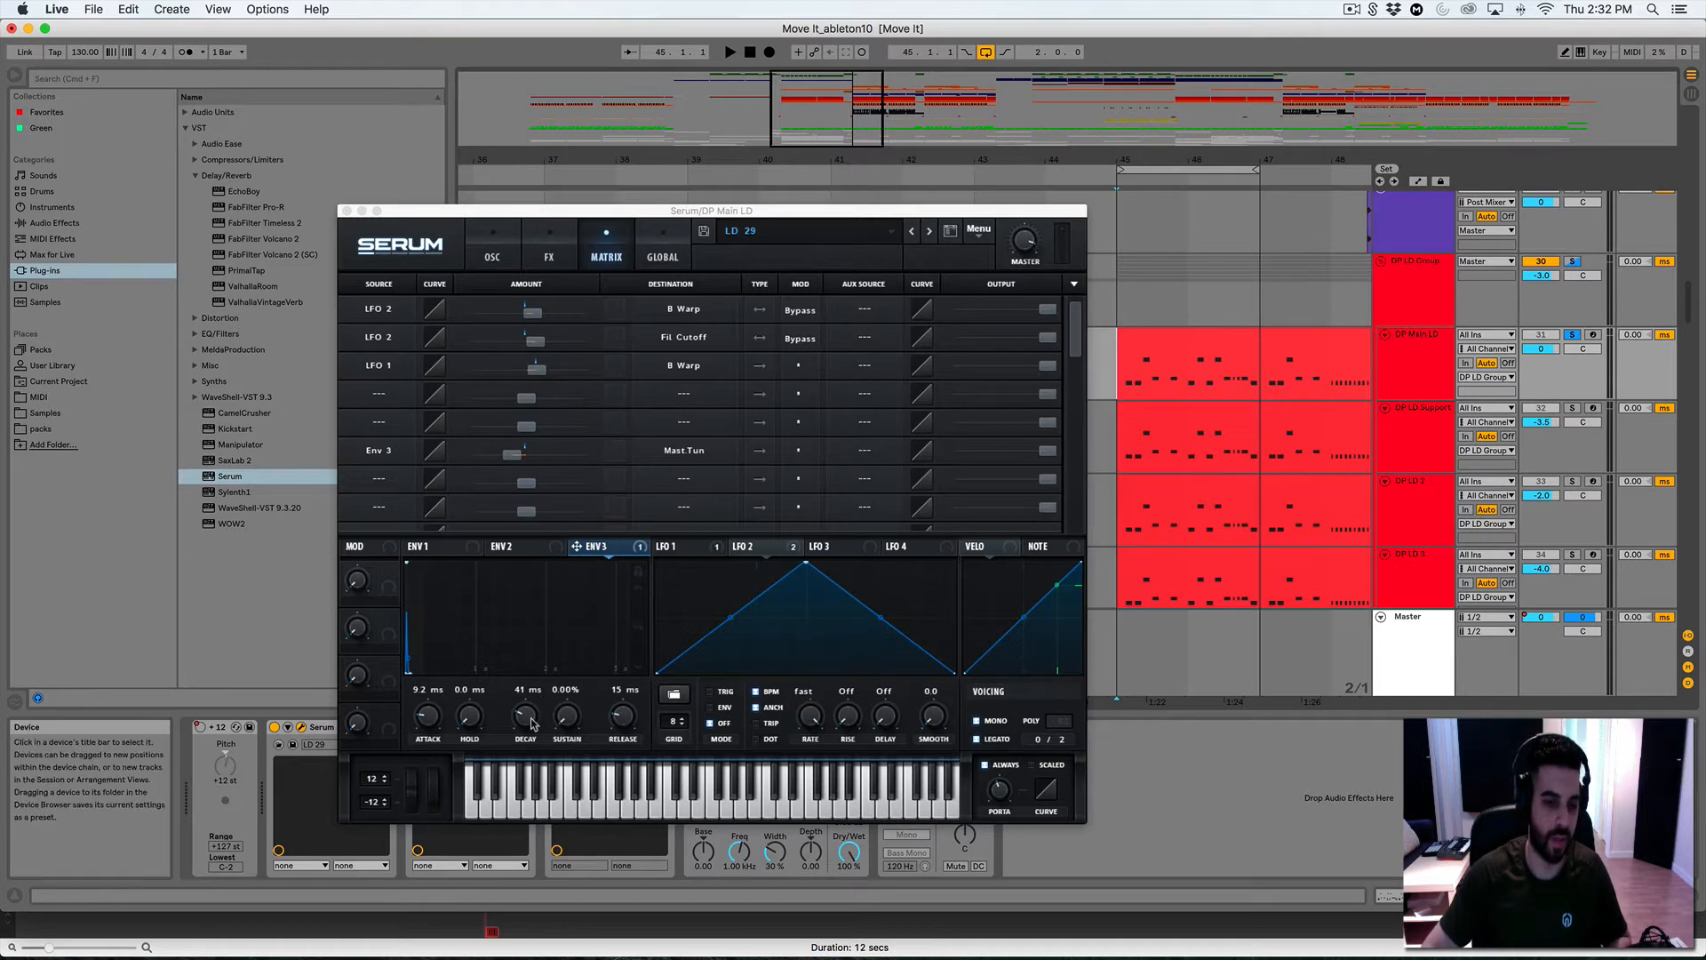
Try an Envelope 3 decay of 532 ms and an Env 3 to Mast.Tun amount of 28, playing the soloed lead
{"action": "left_click_drag", "start_coordinate": [534, 721], "coordinate": [532, 688]}
{"action": "key", "text": "space"}
{"action": "key", "text": "space"}
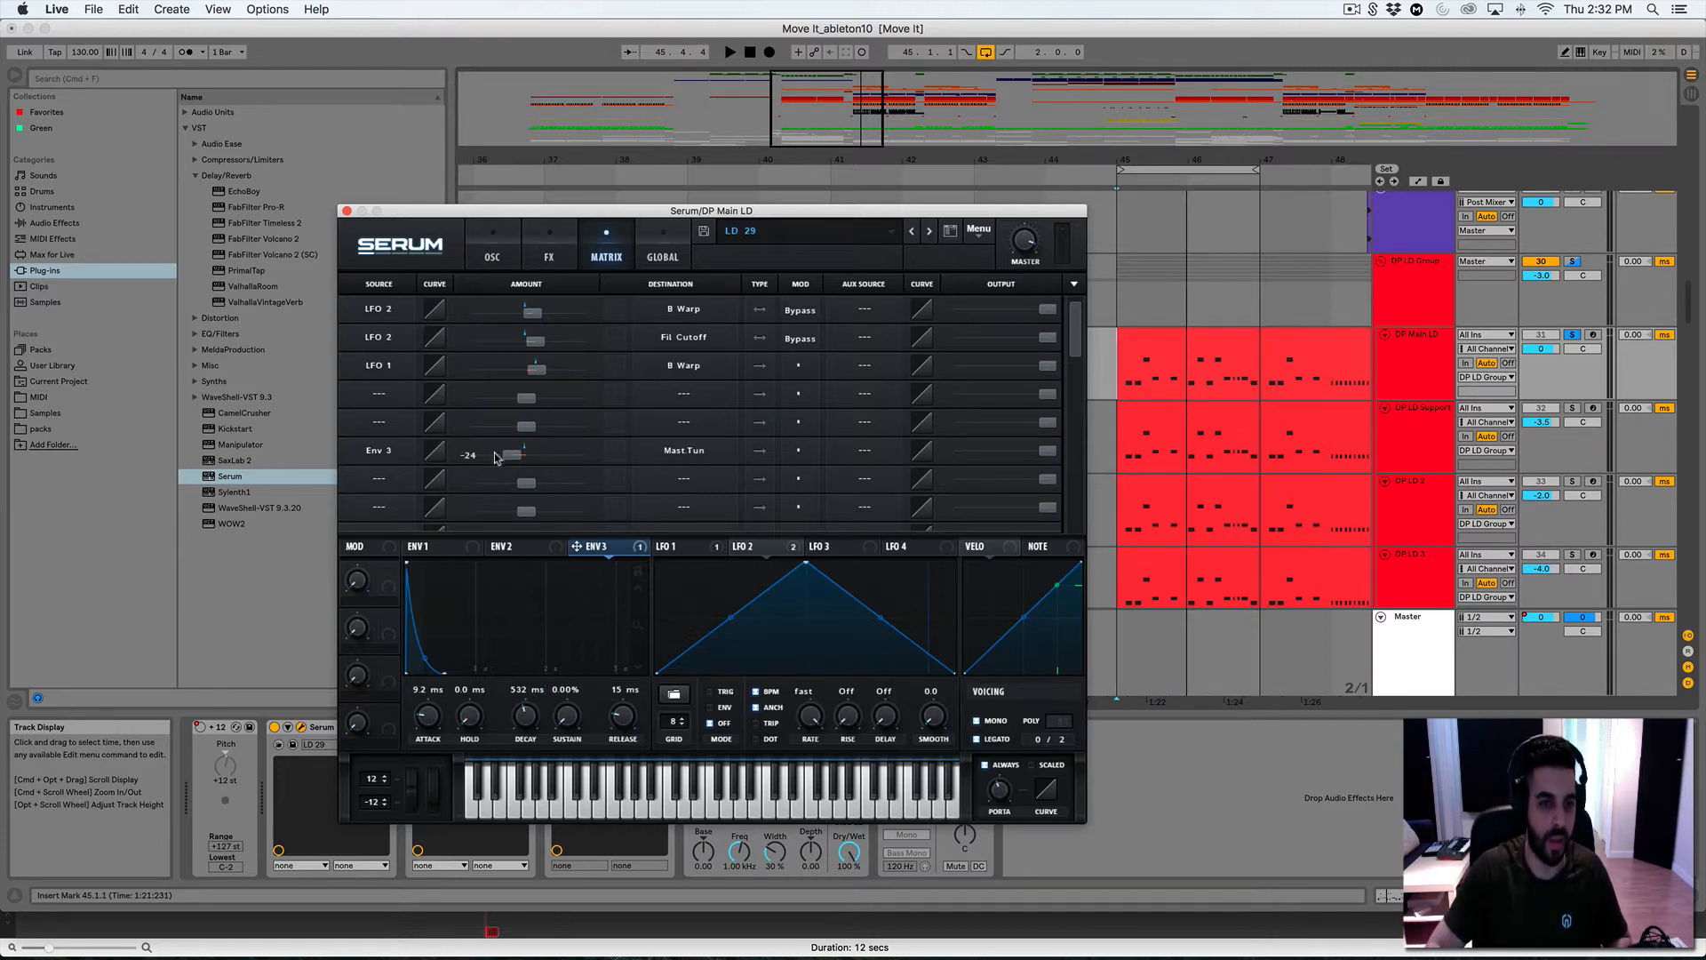
{"action": "left_click_drag", "start_coordinate": [514, 455], "coordinate": [552, 455]}
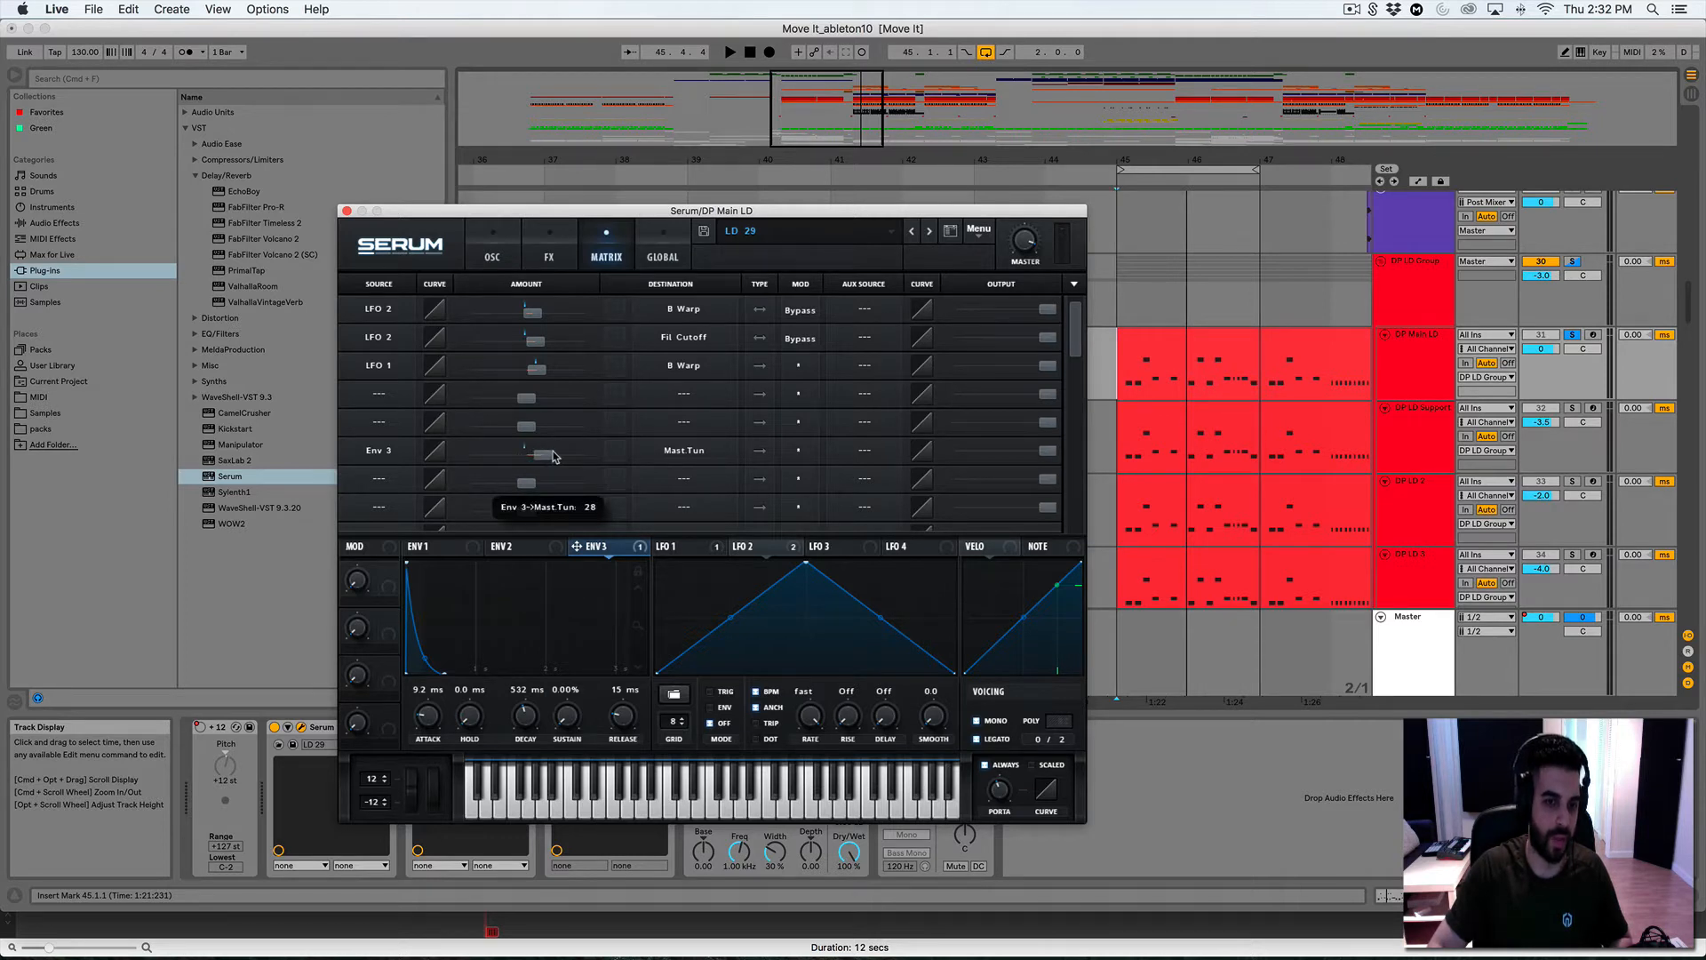
{"action": "key", "text": "space"}
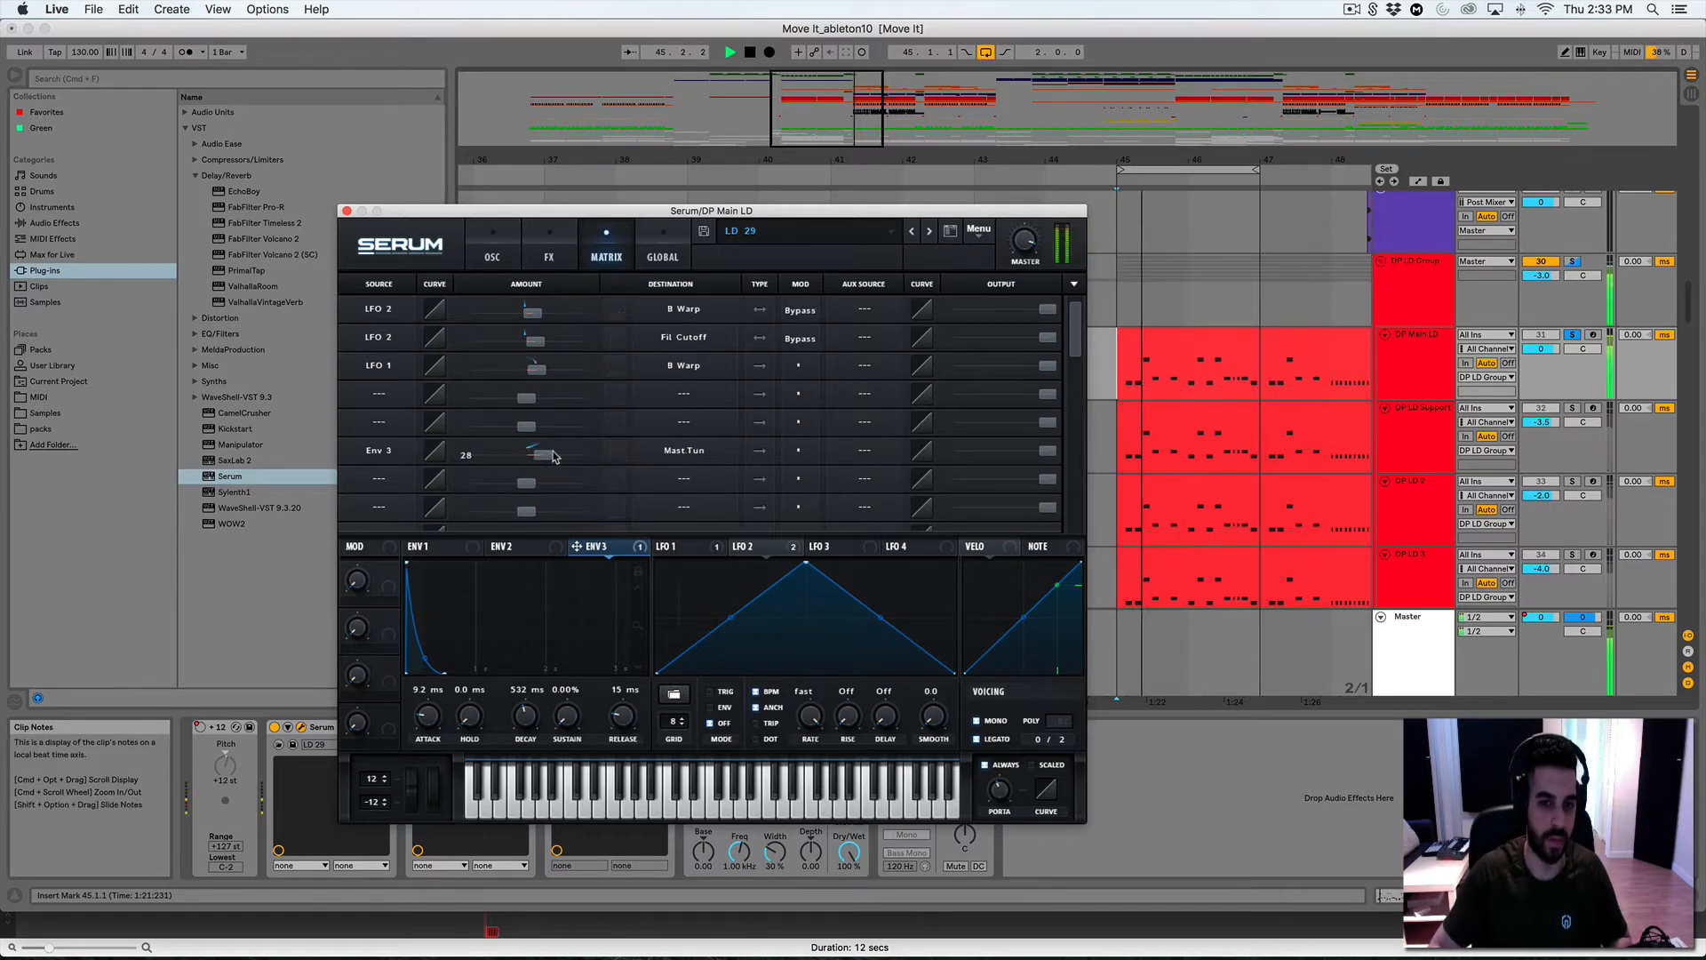
Set Envelope 3's decay to 43 ms and the Env 3 to Mast.Tun amount to -23, stop playback and close Serum
{"action": "left_click_drag", "start_coordinate": [523, 720], "coordinate": [518, 753]}
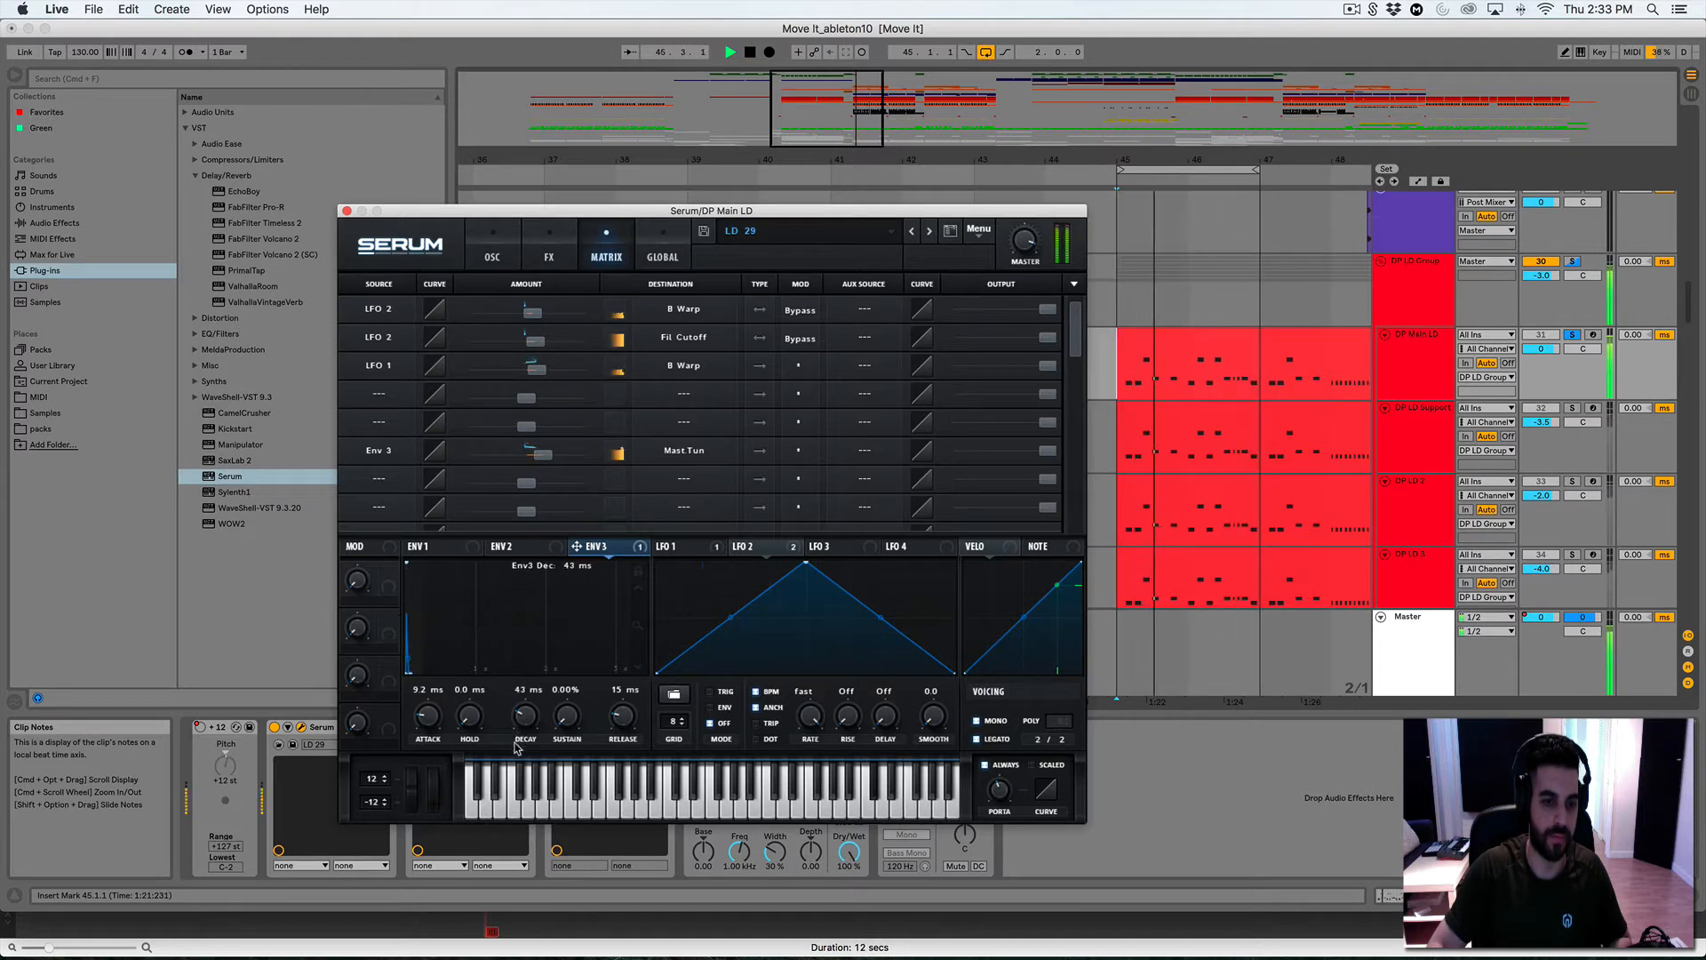
{"action": "left_click_drag", "start_coordinate": [540, 440], "coordinate": [503, 458]}
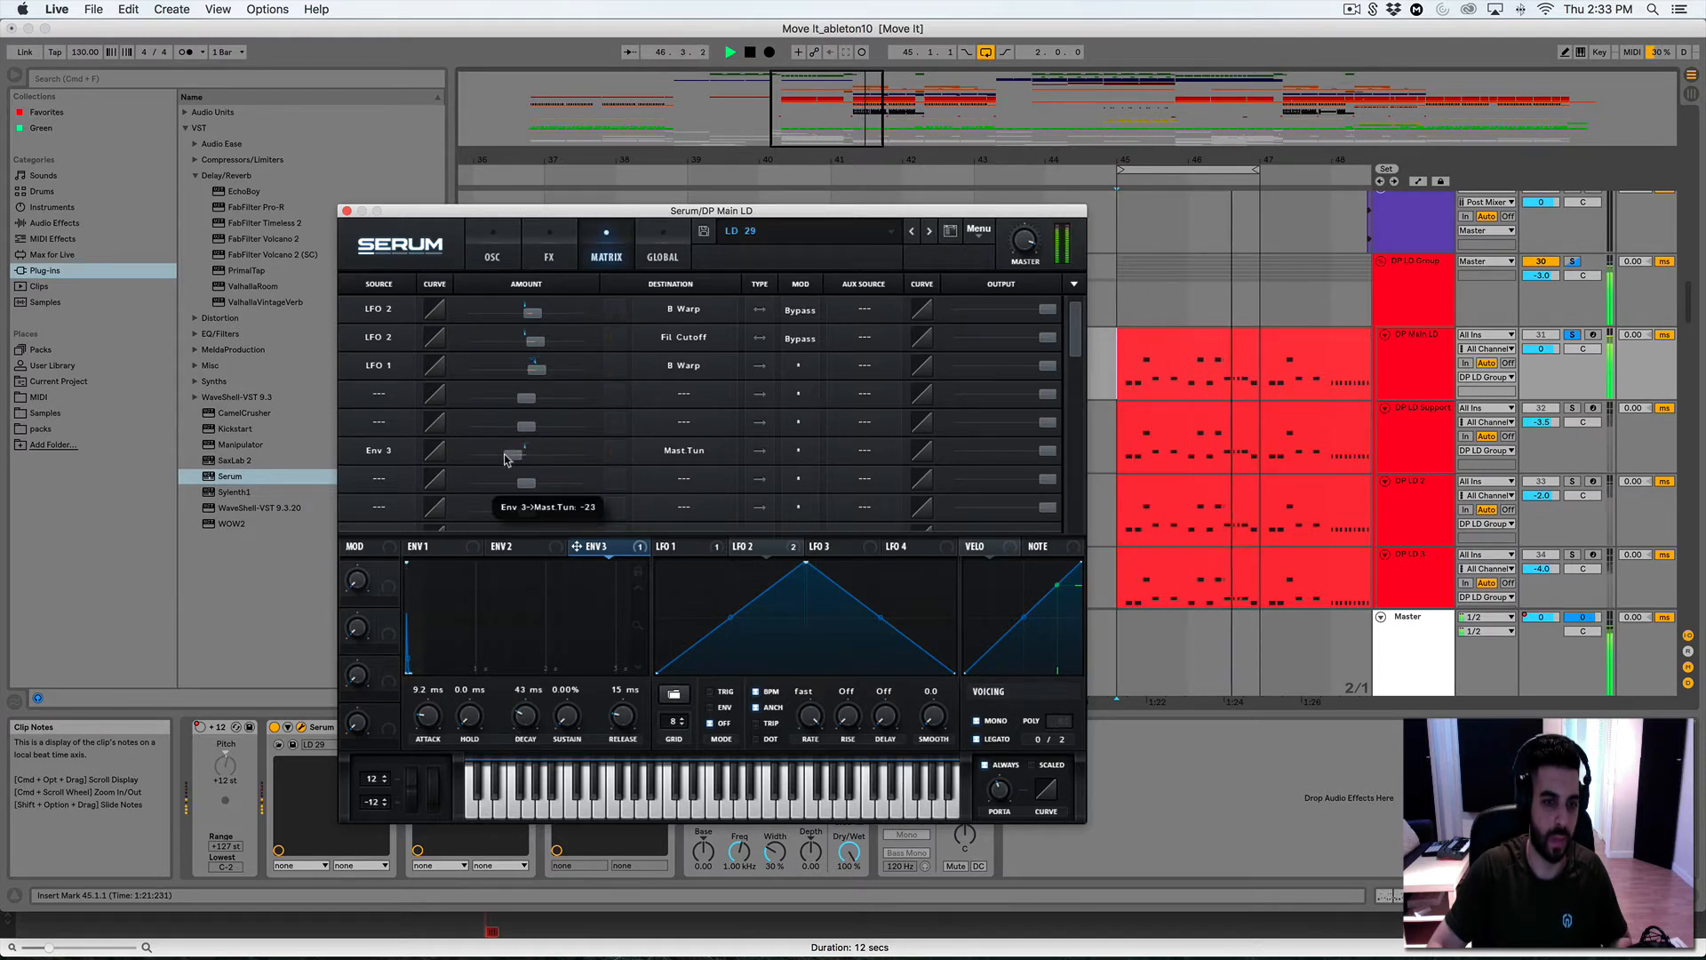
{"action": "key", "text": "space"}
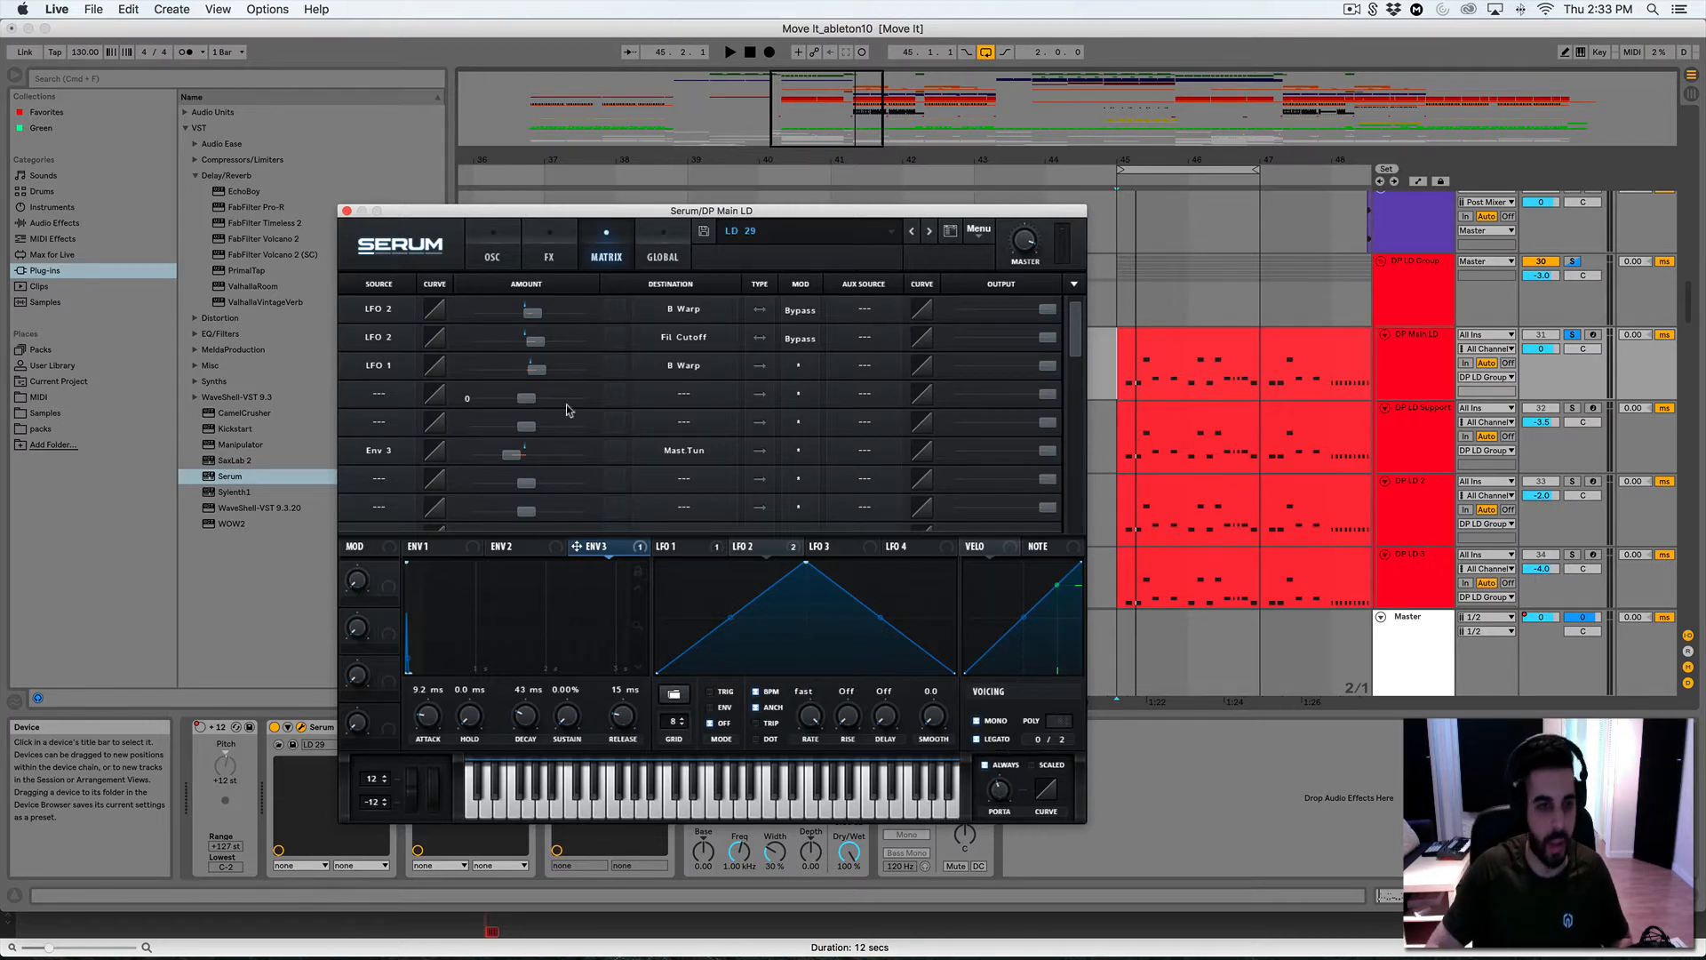
{"action": "left_click", "coordinate": [520, 261]}
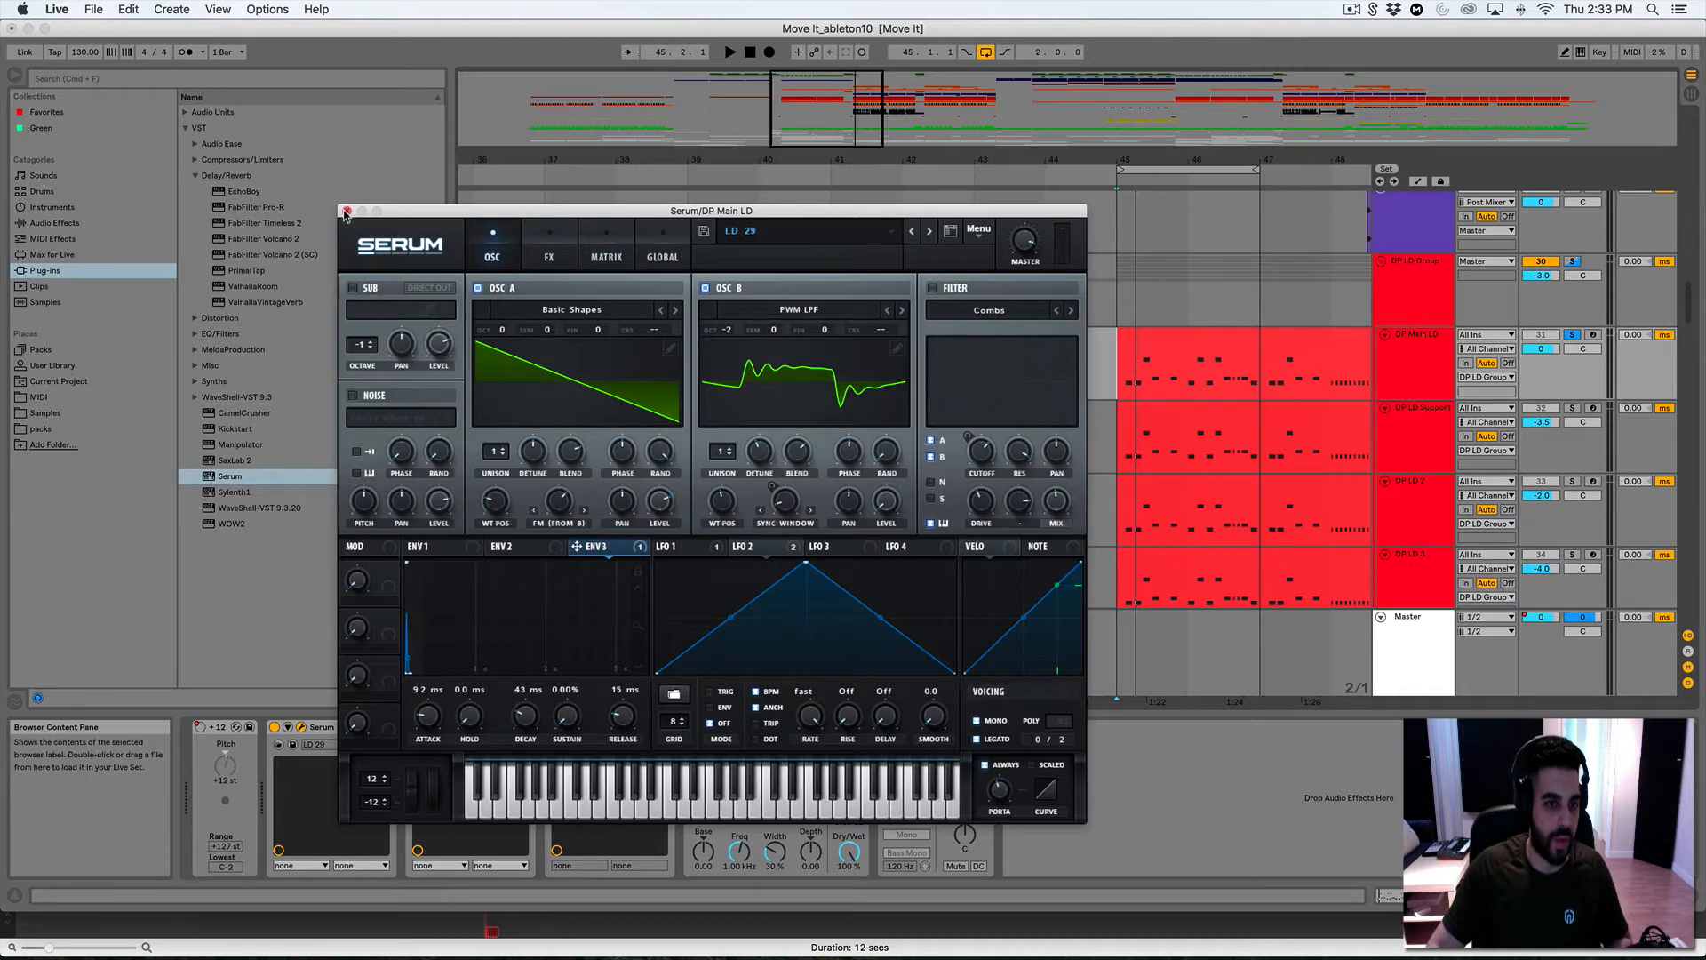
{"action": "left_click", "coordinate": [346, 213]}
Solo the DP LD Support track and play it from bar 45
{"action": "left_click_drag", "start_coordinate": [947, 161], "coordinate": [631, 178]}
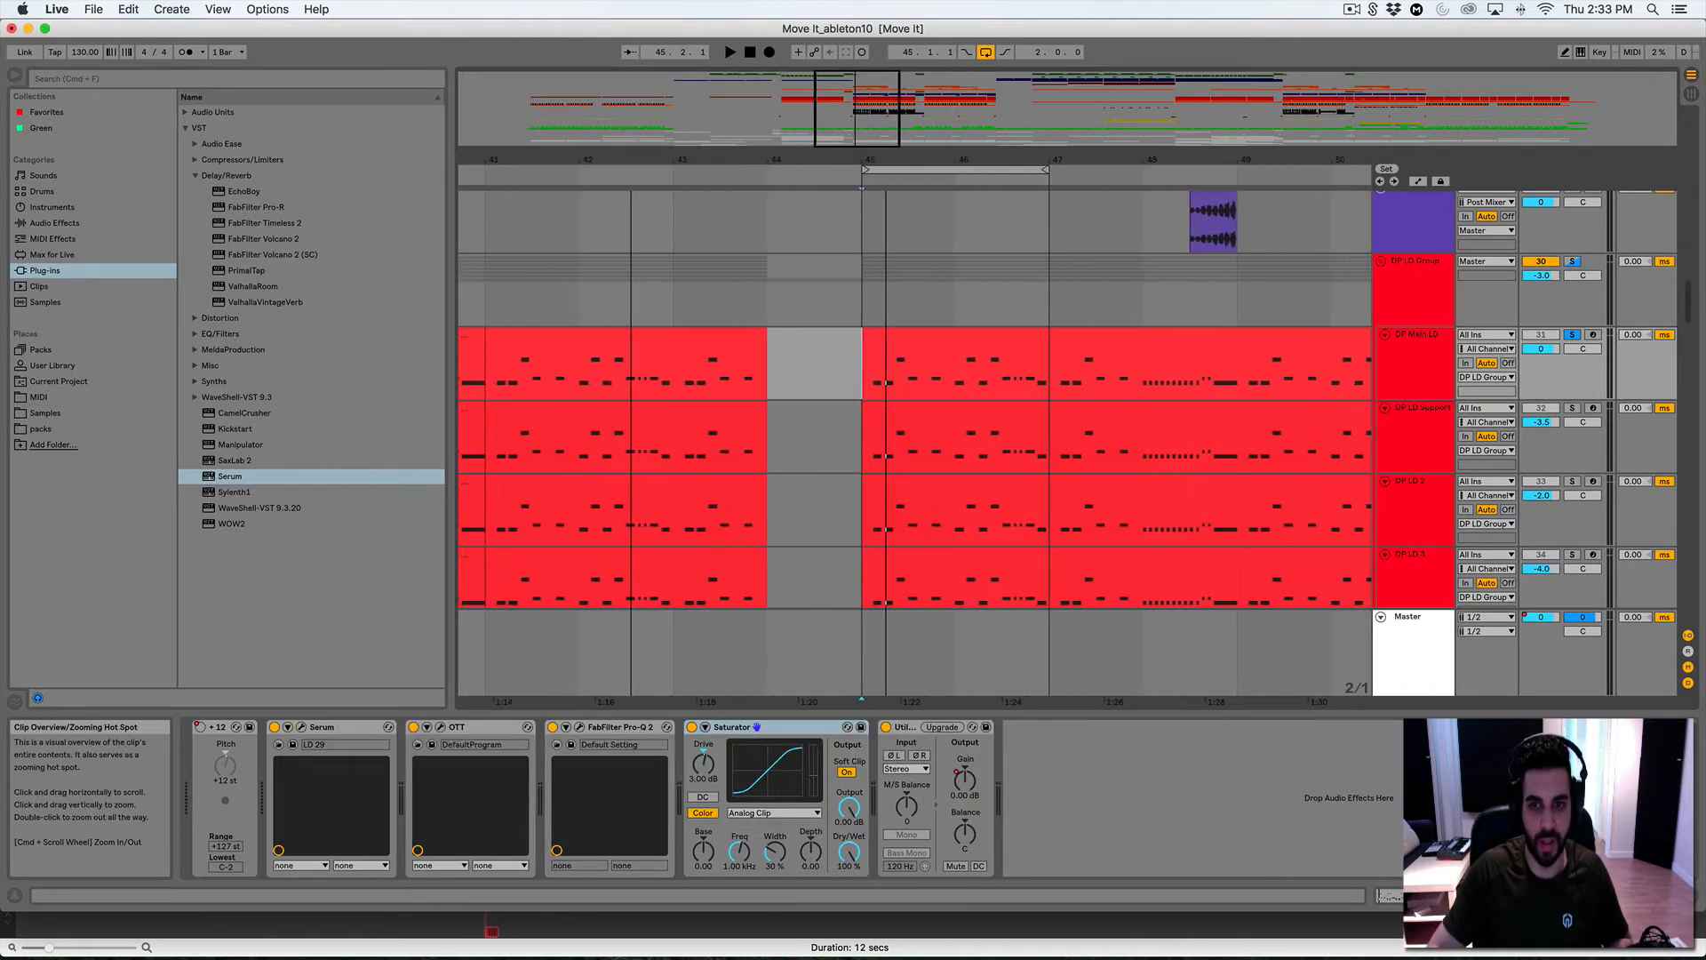
{"action": "left_click", "coordinate": [1579, 409]}
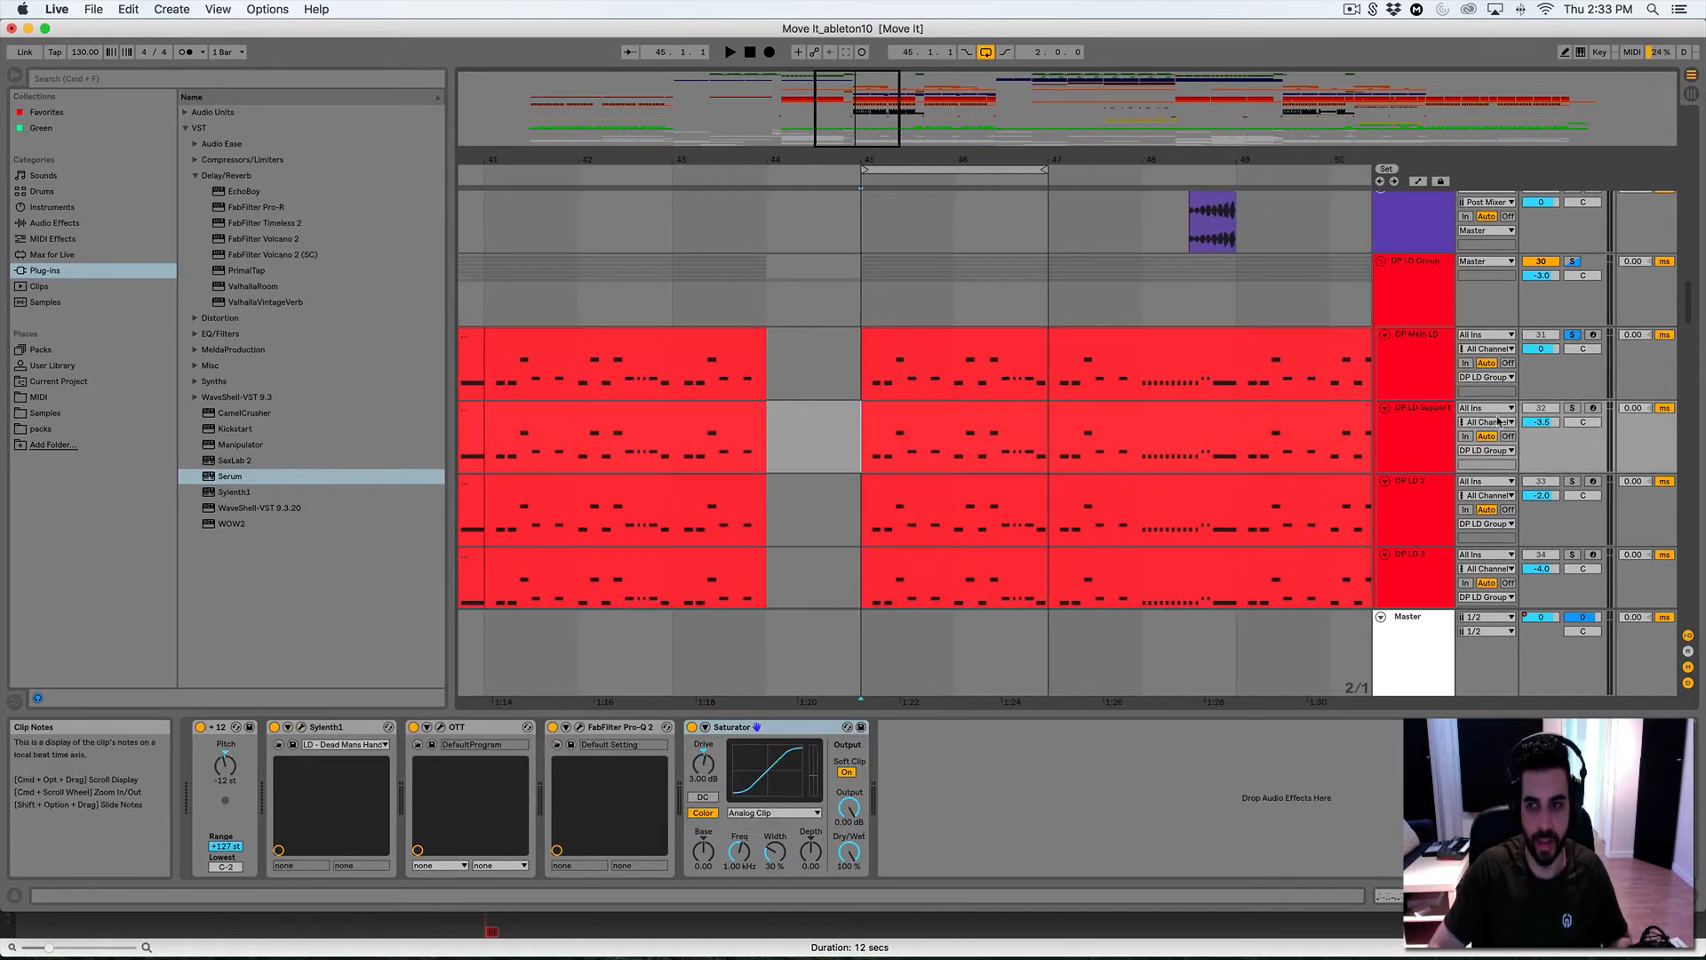
{"action": "left_click", "coordinate": [1574, 409]}
{"action": "key", "text": "space"}
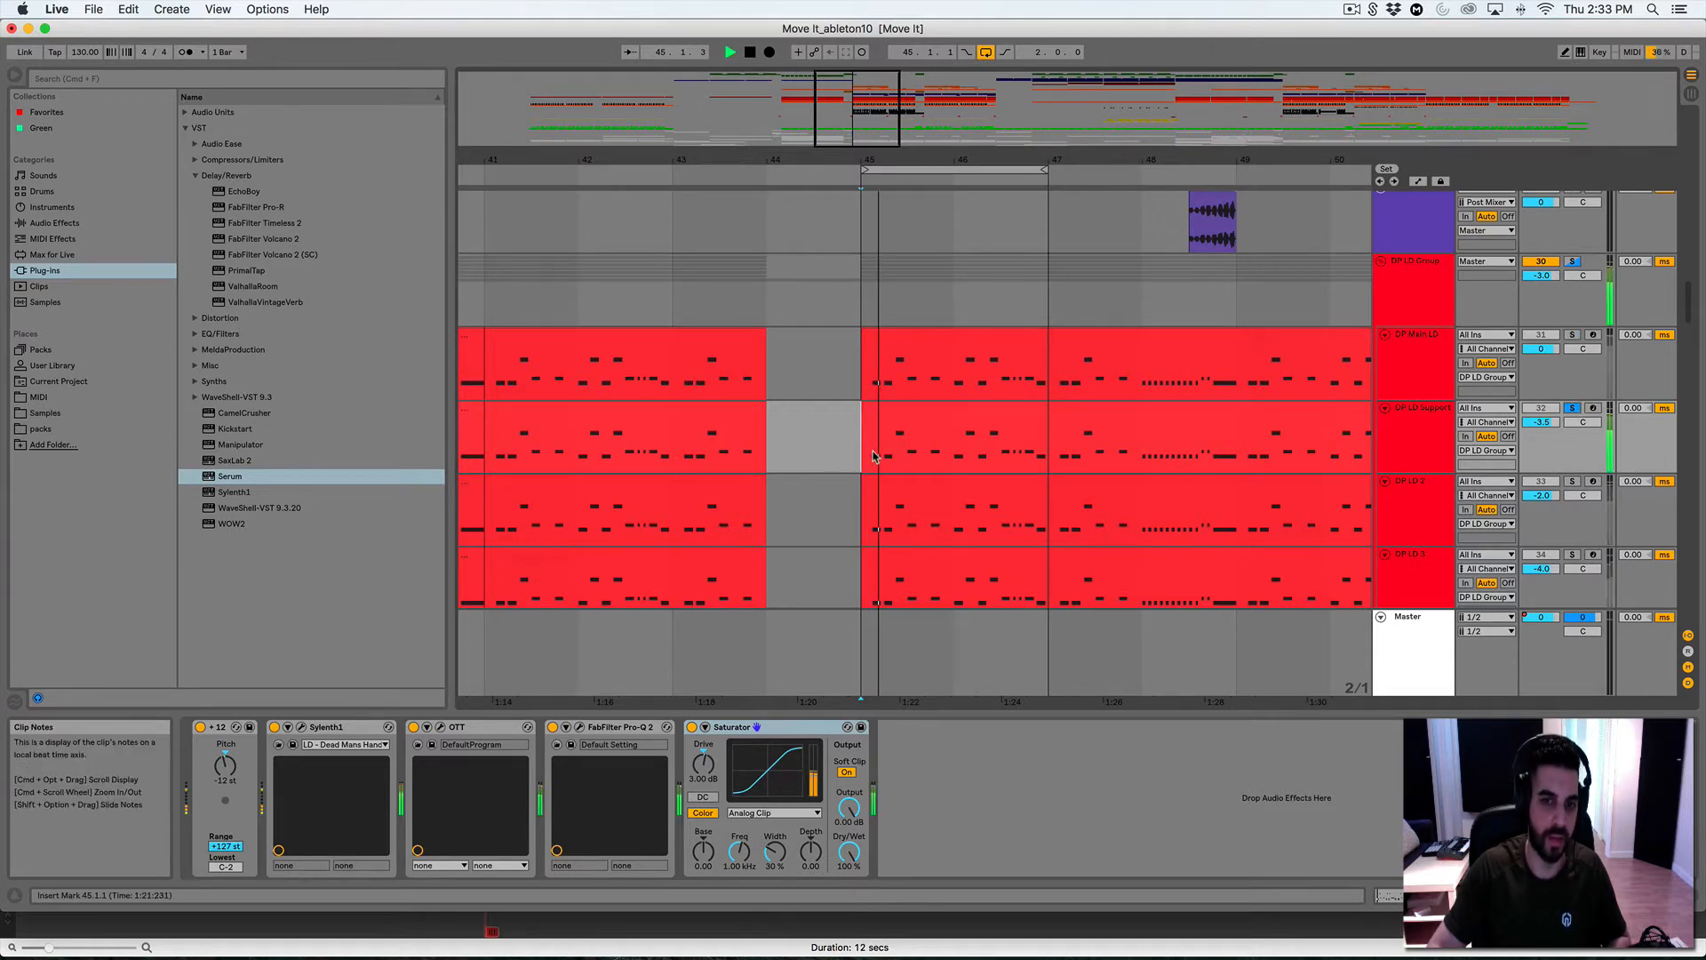
{"action": "key", "text": "space"}
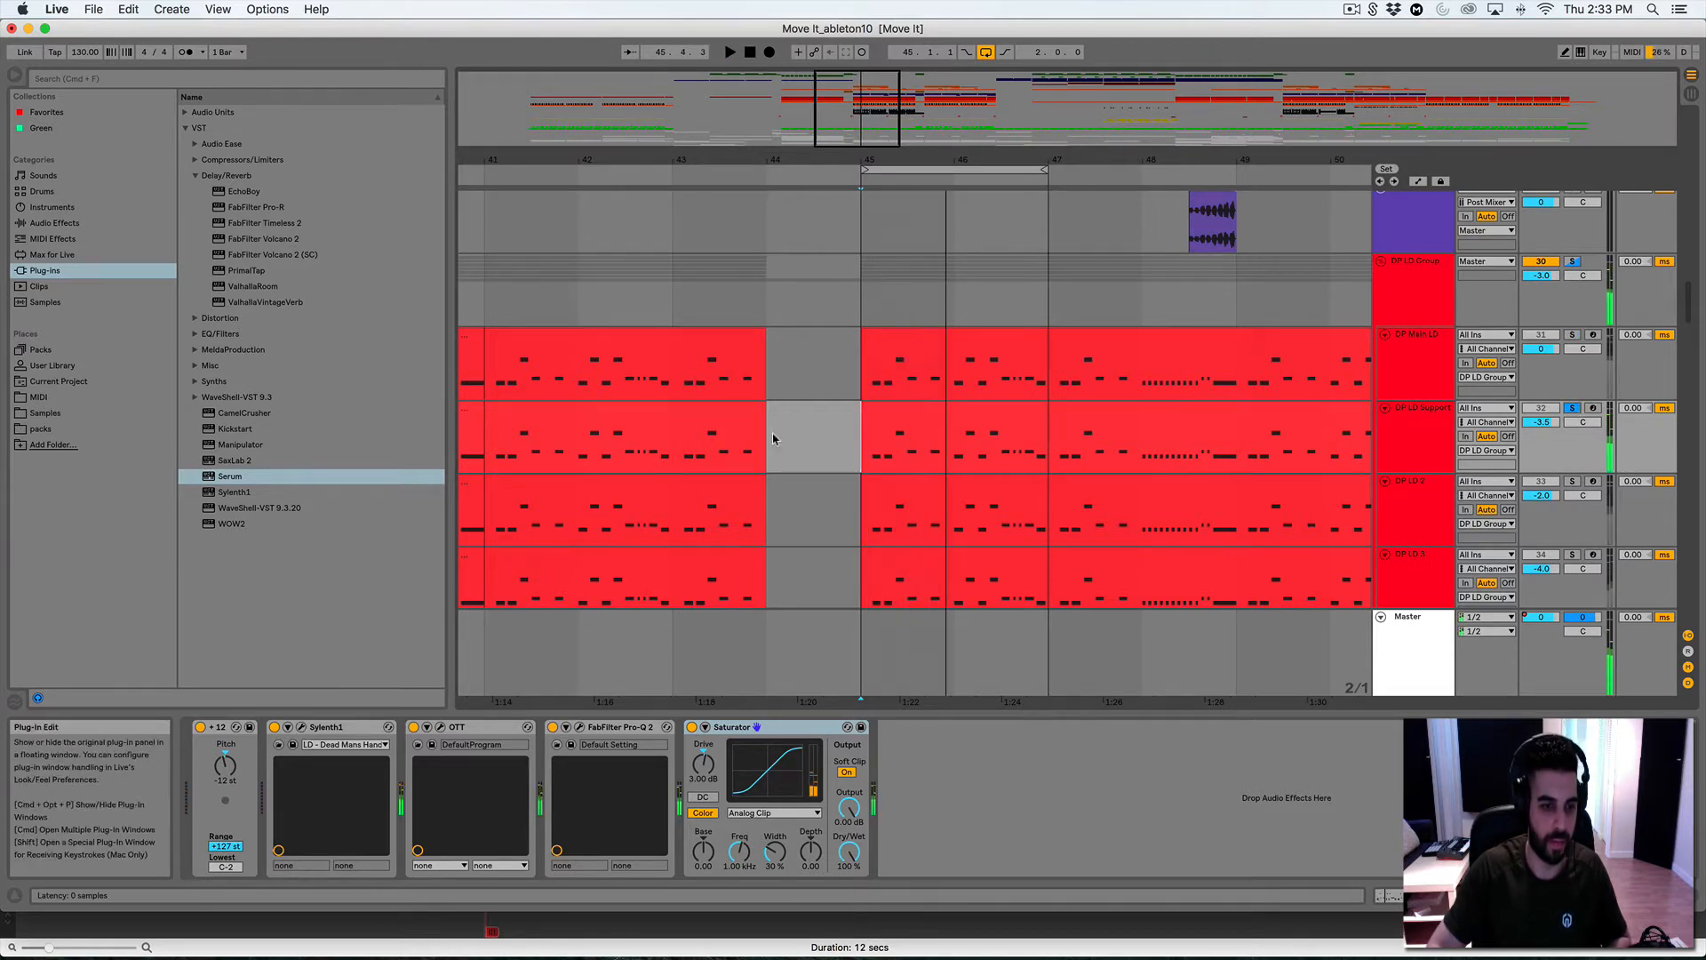
Examine the DP LD Support track's Sylenth1 patch in Parts A and B, along with its OTT and FabFilter Pro-Q 2 settings
{"action": "key", "text": "super+alt+p"}
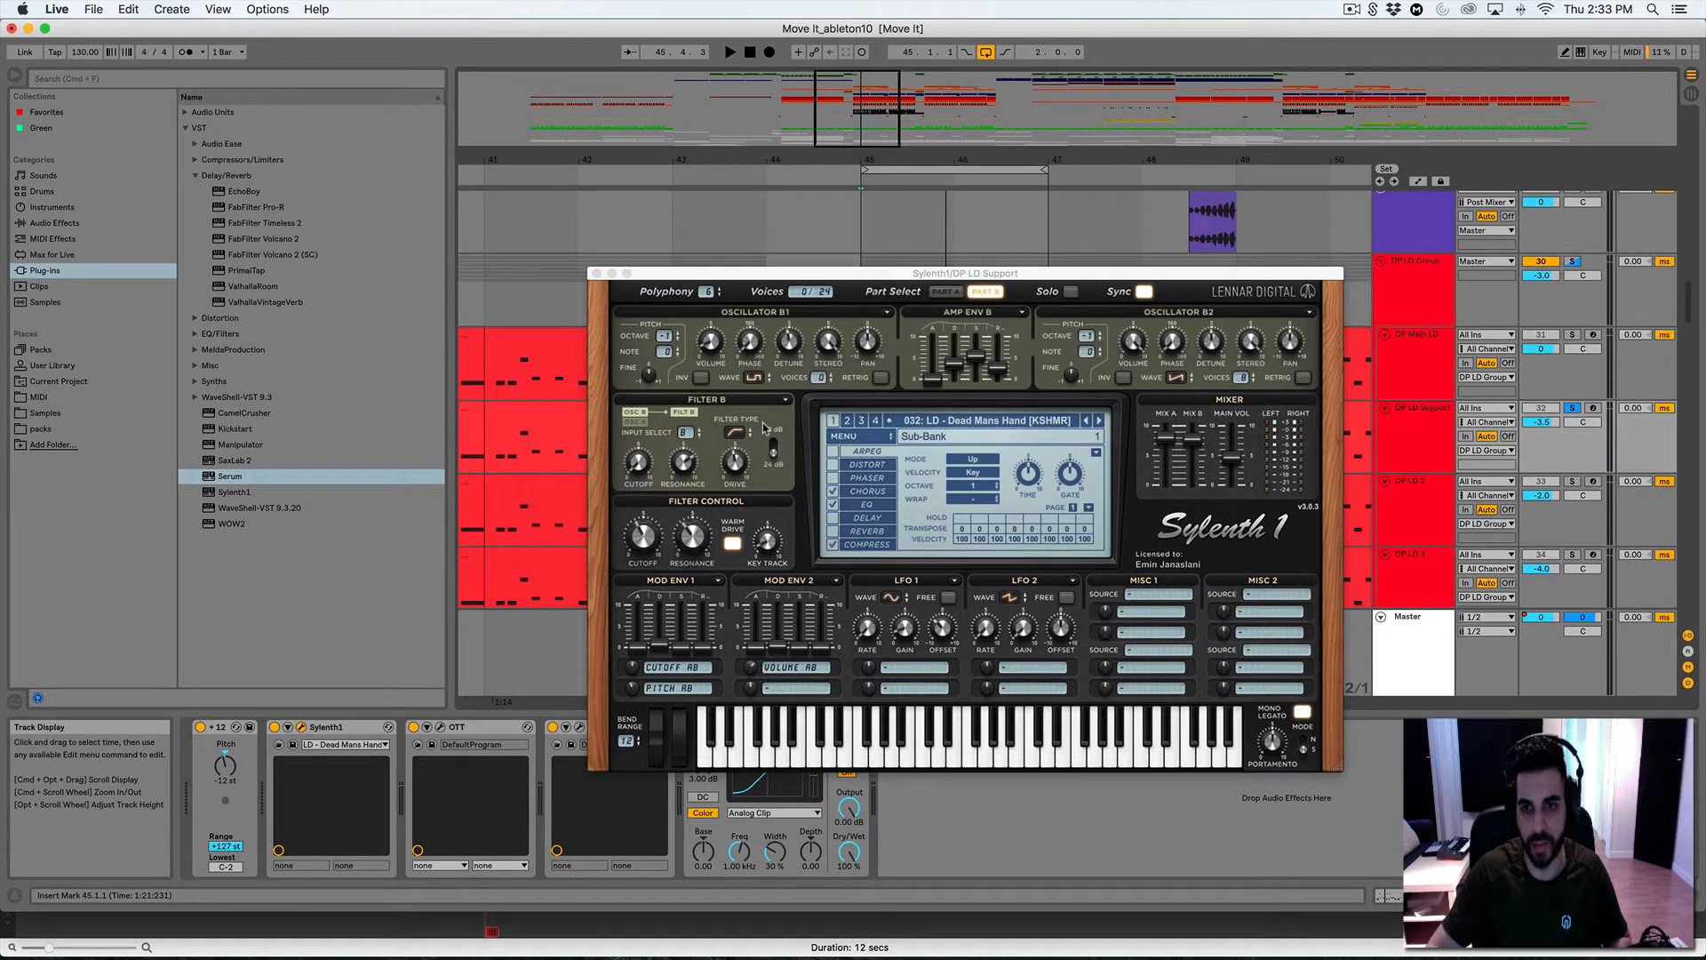
{"action": "left_click", "coordinate": [945, 291]}
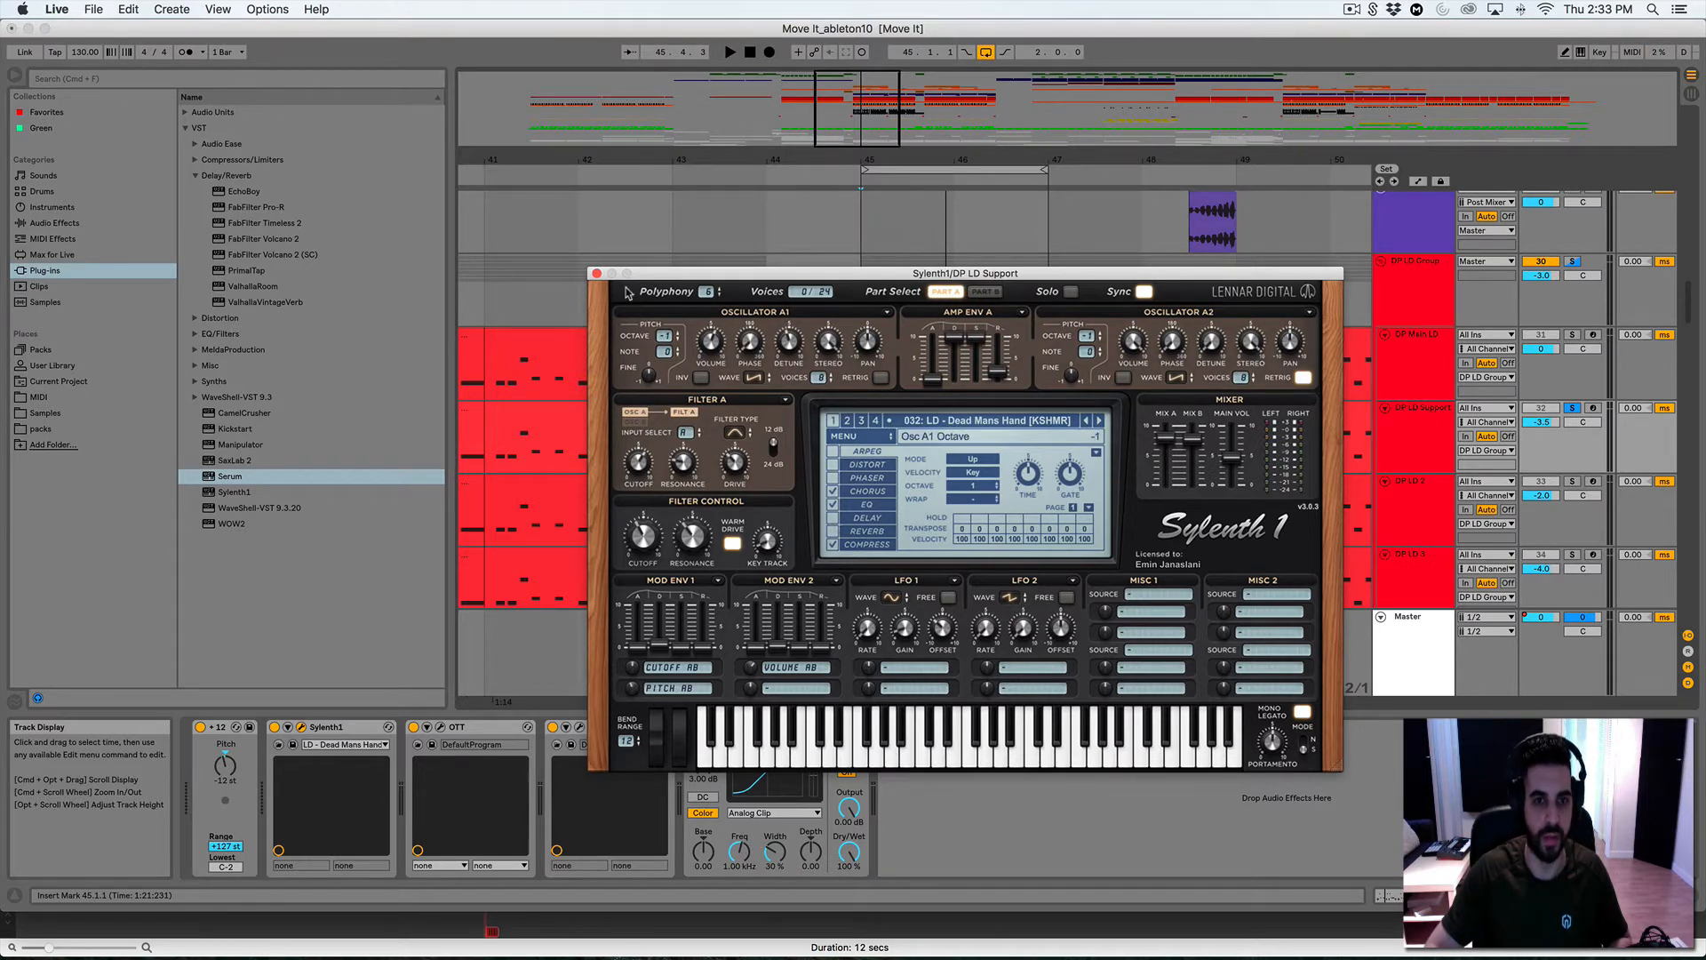
{"action": "key", "text": "super+alt+p"}
{"action": "left_click", "coordinate": [439, 727]}
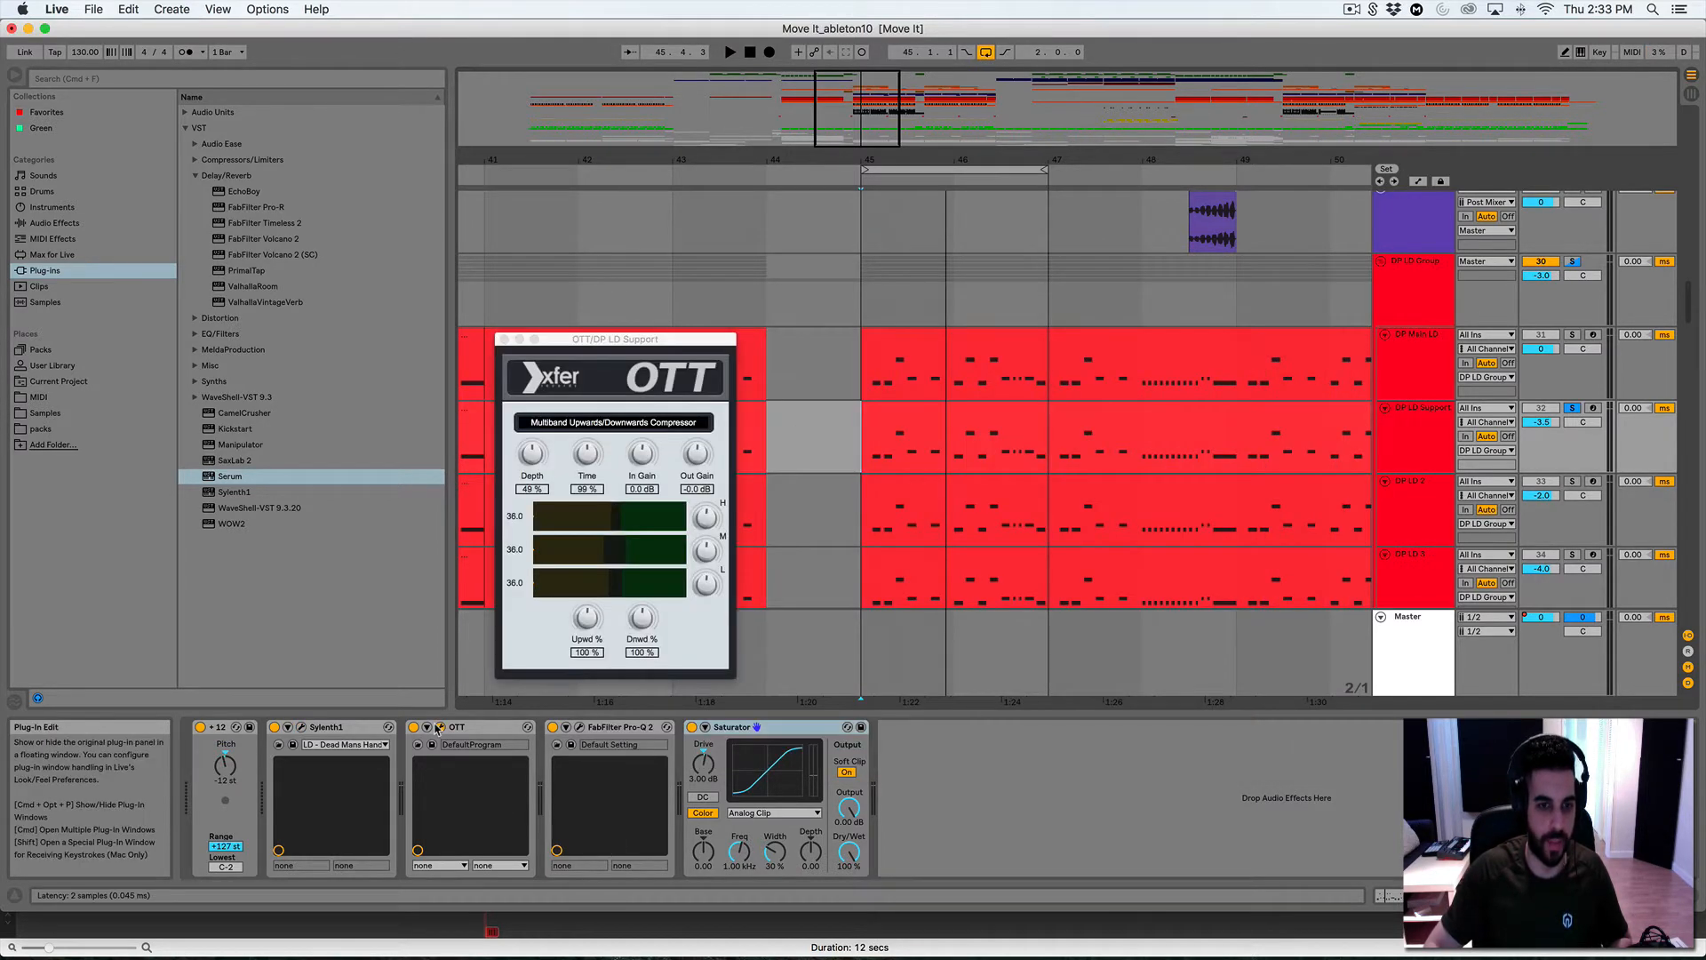
{"action": "left_click", "coordinate": [439, 727]}
{"action": "left_click", "coordinate": [579, 727]}
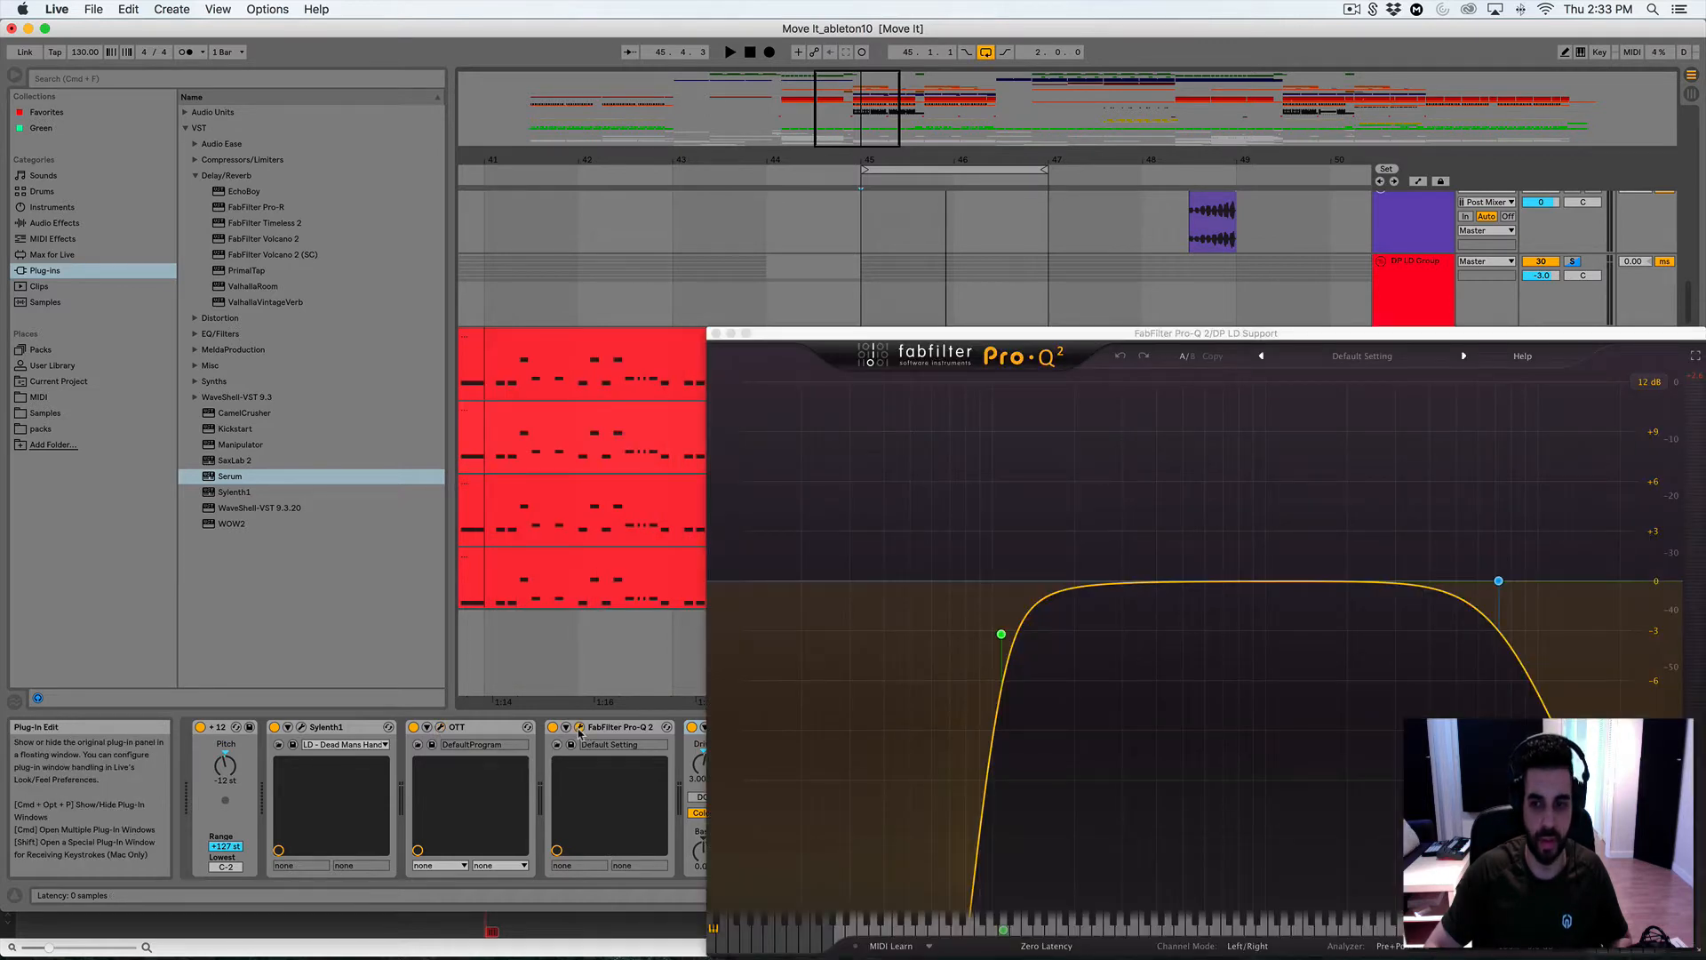
{"action": "left_click", "coordinate": [716, 332]}
Examine the low-cut curve in FabFilter Pro-Q 2 on DP Main LD and close the plug-in window
{"action": "left_click", "coordinate": [845, 381]}
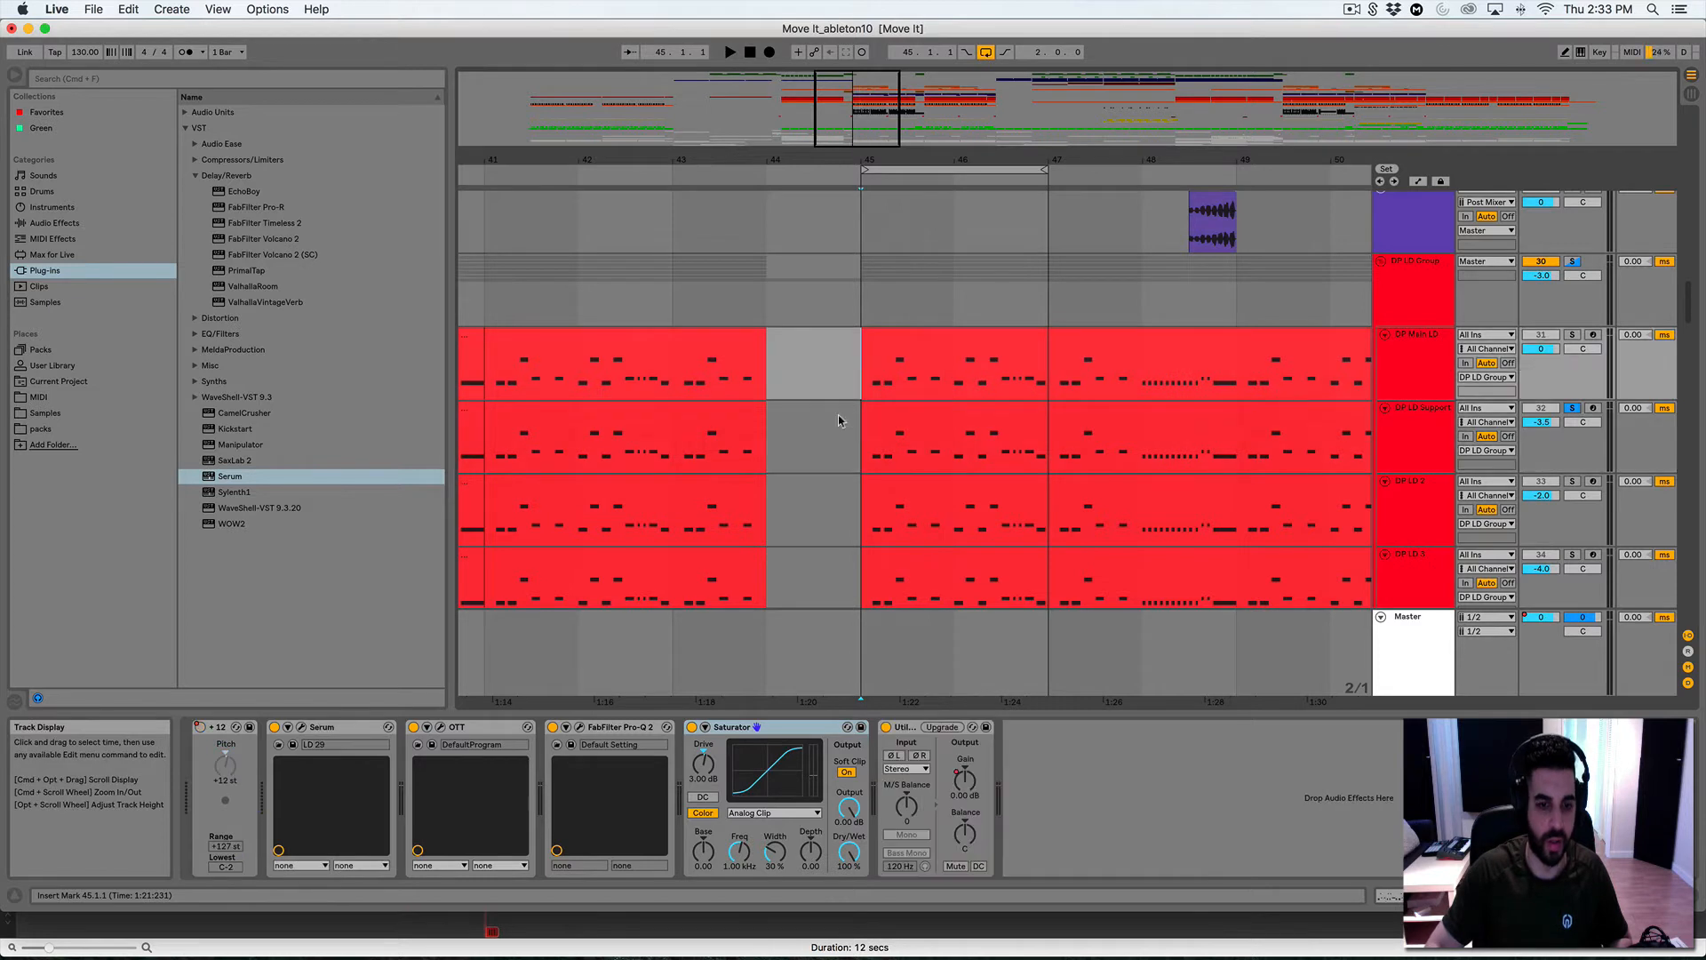
{"action": "left_click", "coordinate": [579, 726]}
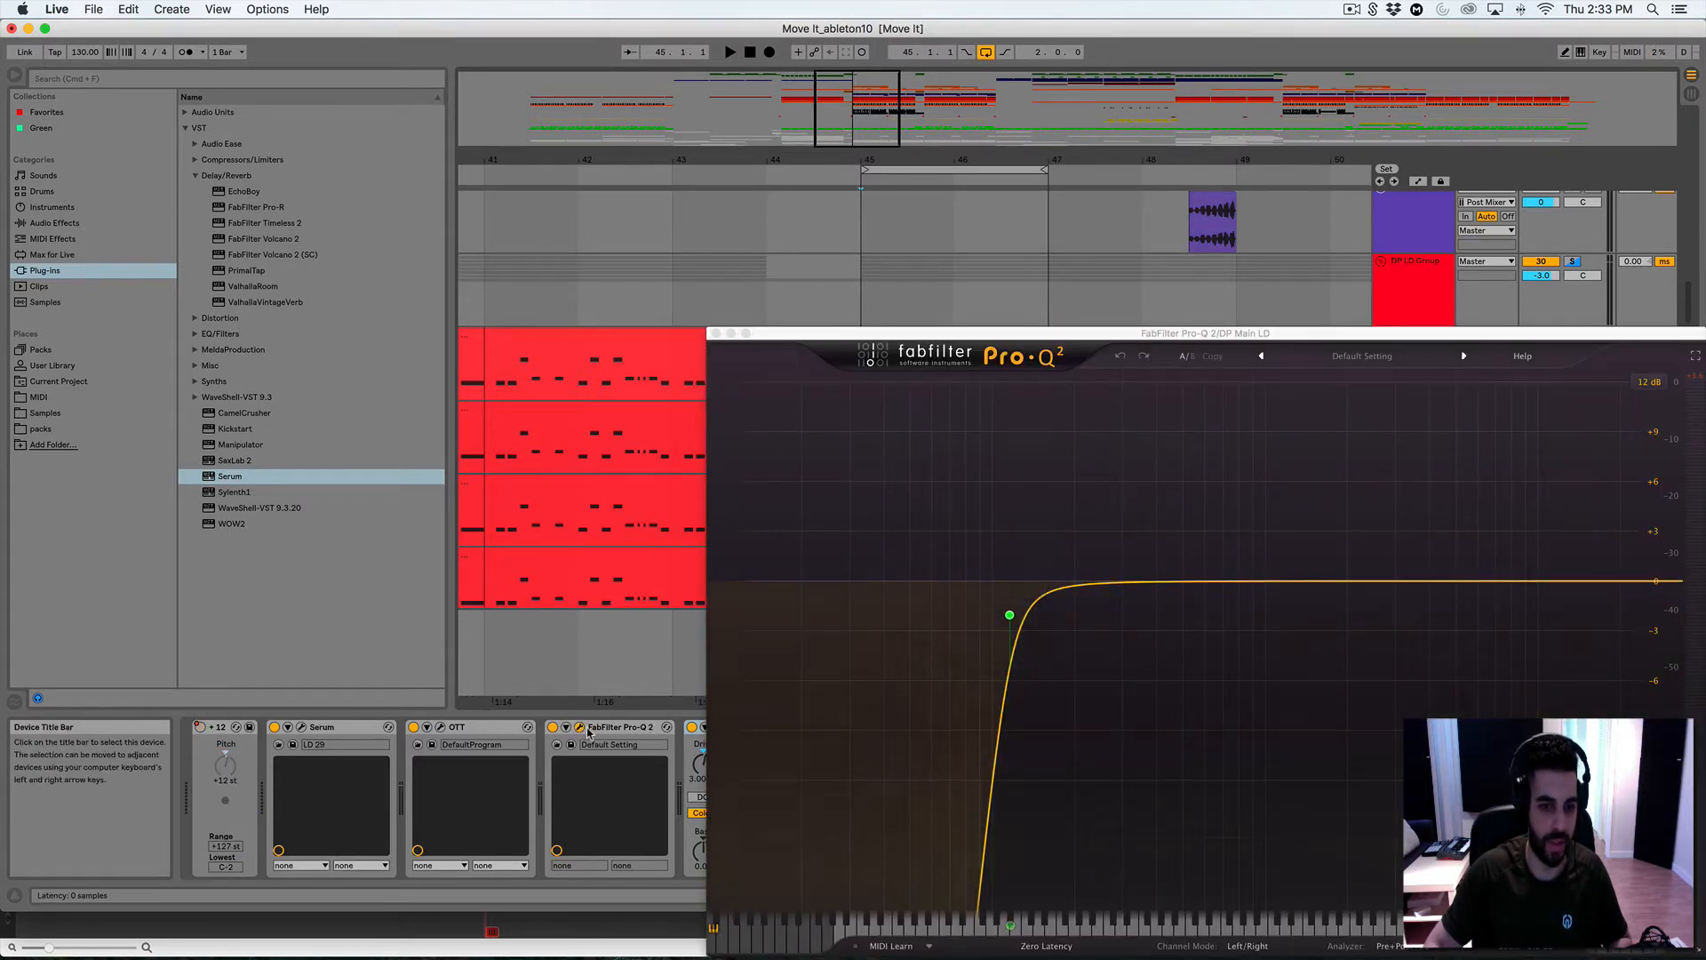
{"action": "left_click", "coordinate": [718, 334]}
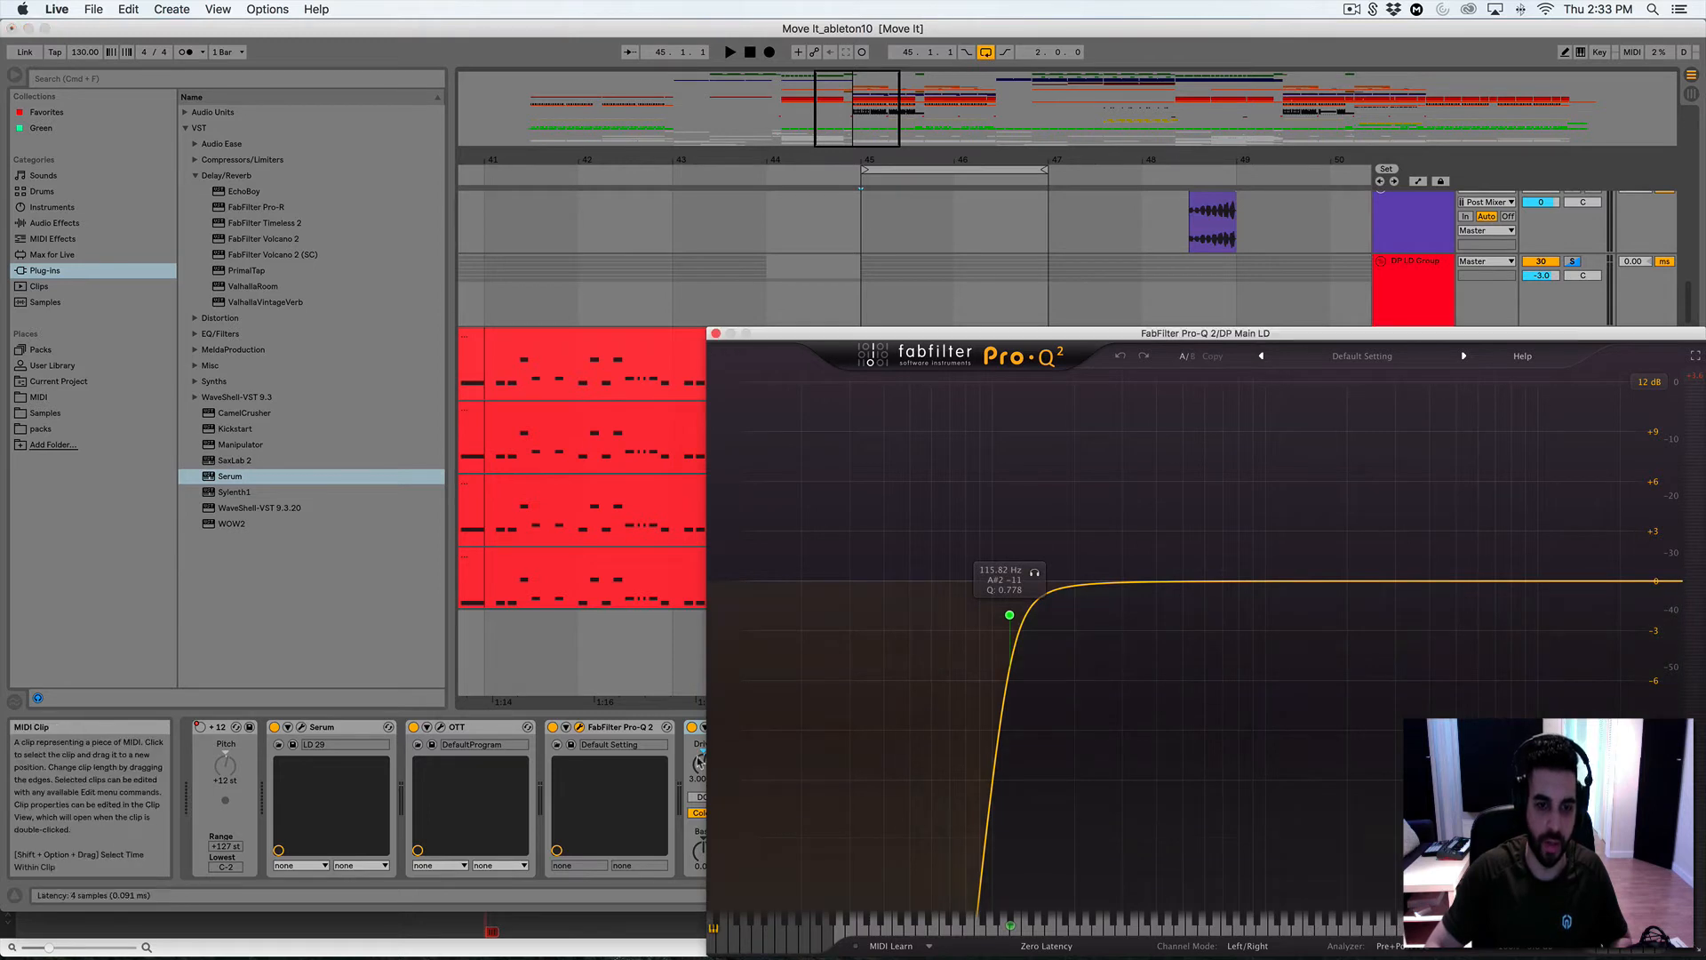
{"action": "left_click", "coordinate": [716, 332]}
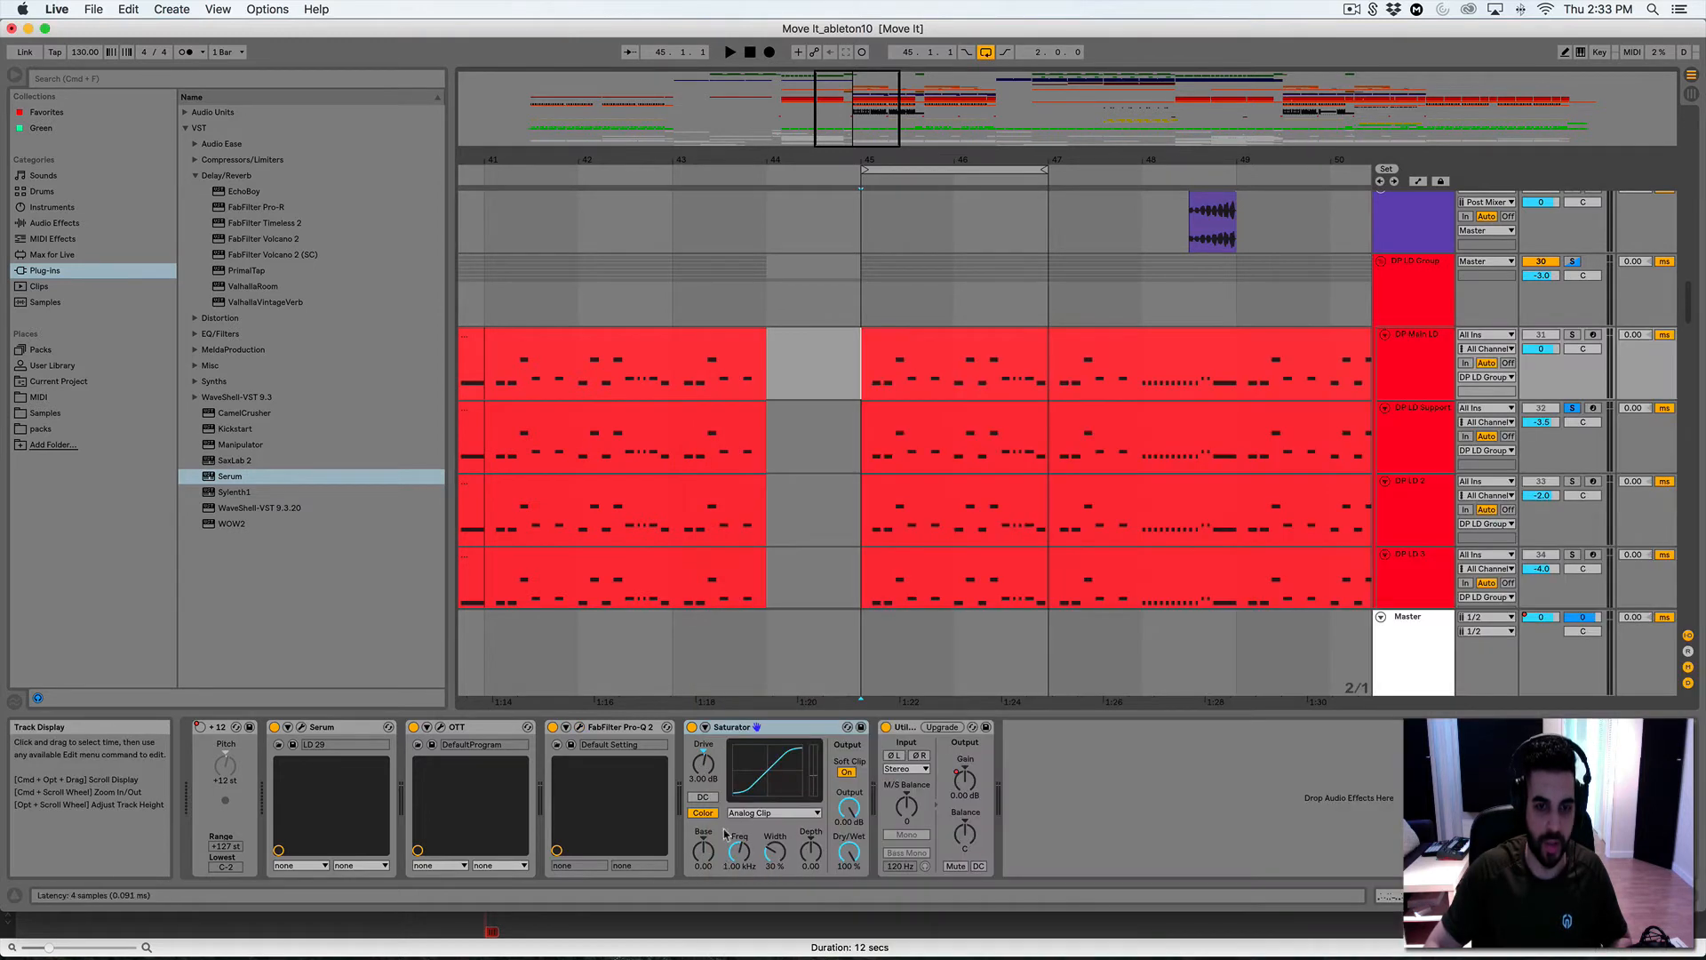
Display the Utility gain automation on DP Main LD, examine it across the arrangement, and hide the automation
{"action": "mouse_move", "coordinate": [845, 108]}
{"action": "left_mouse_down"}
{"action": "mouse_move", "coordinate": [851, 73]}
{"action": "mouse_move", "coordinate": [850, 87]}
{"action": "left_mouse_up"}
{"action": "left_click", "coordinate": [965, 780]}
{"action": "key", "text": "a"}
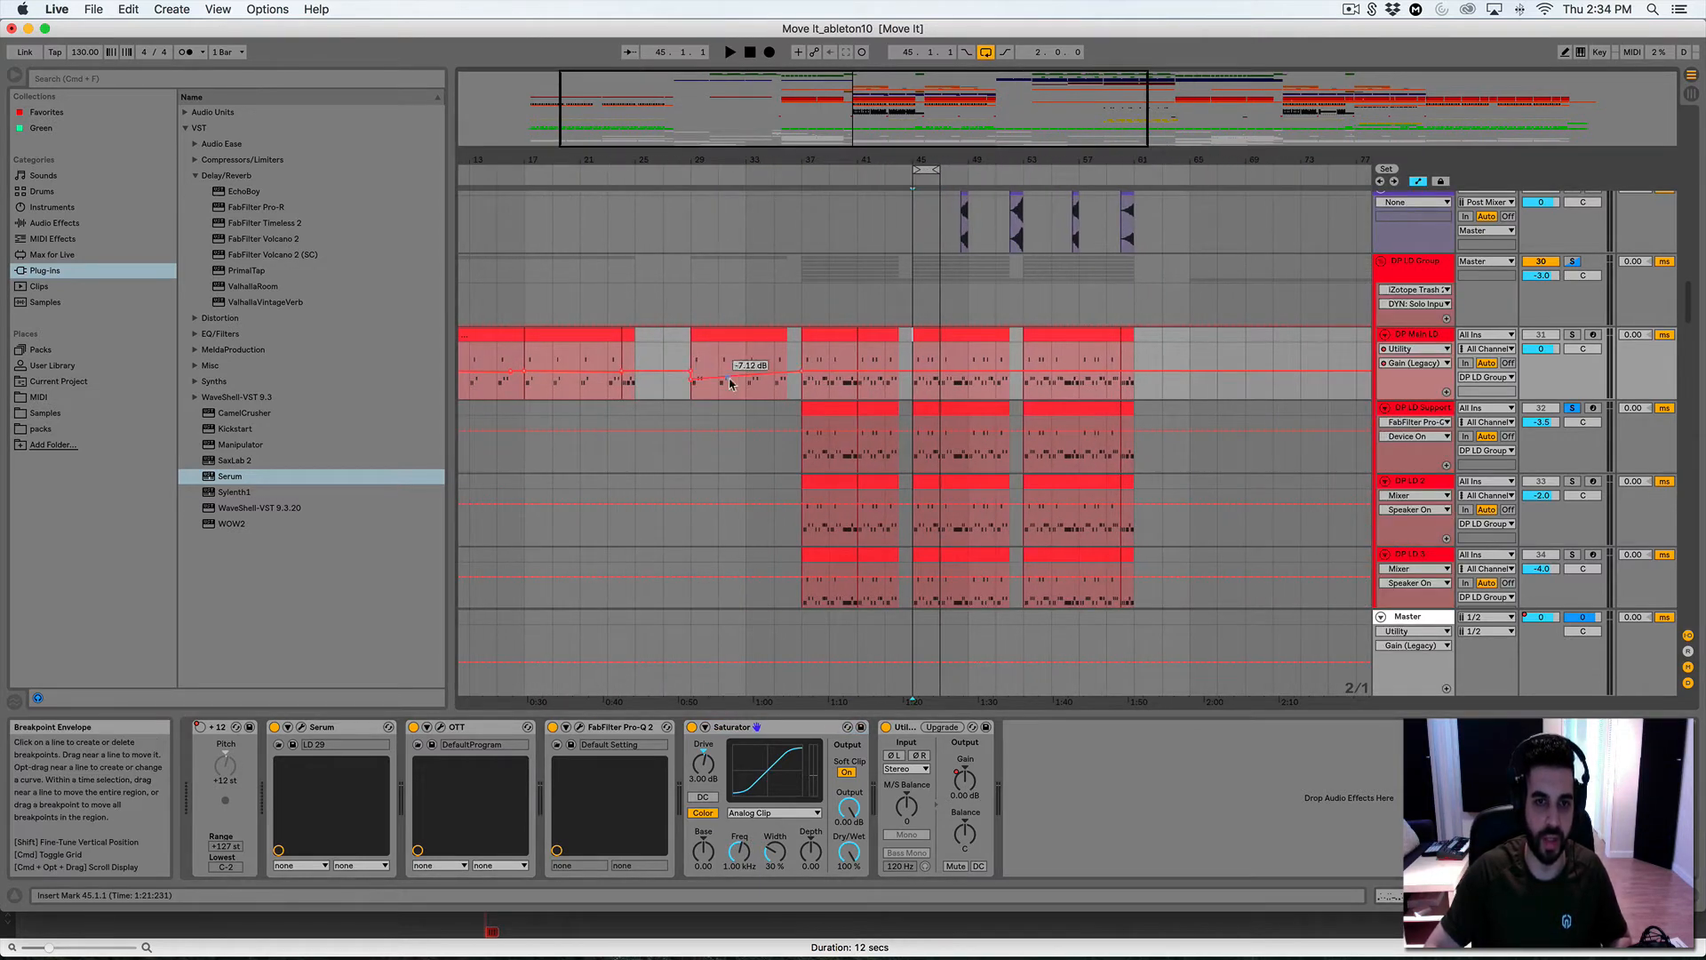
{"action": "left_click_drag", "start_coordinate": [839, 109], "coordinate": [840, 84]}
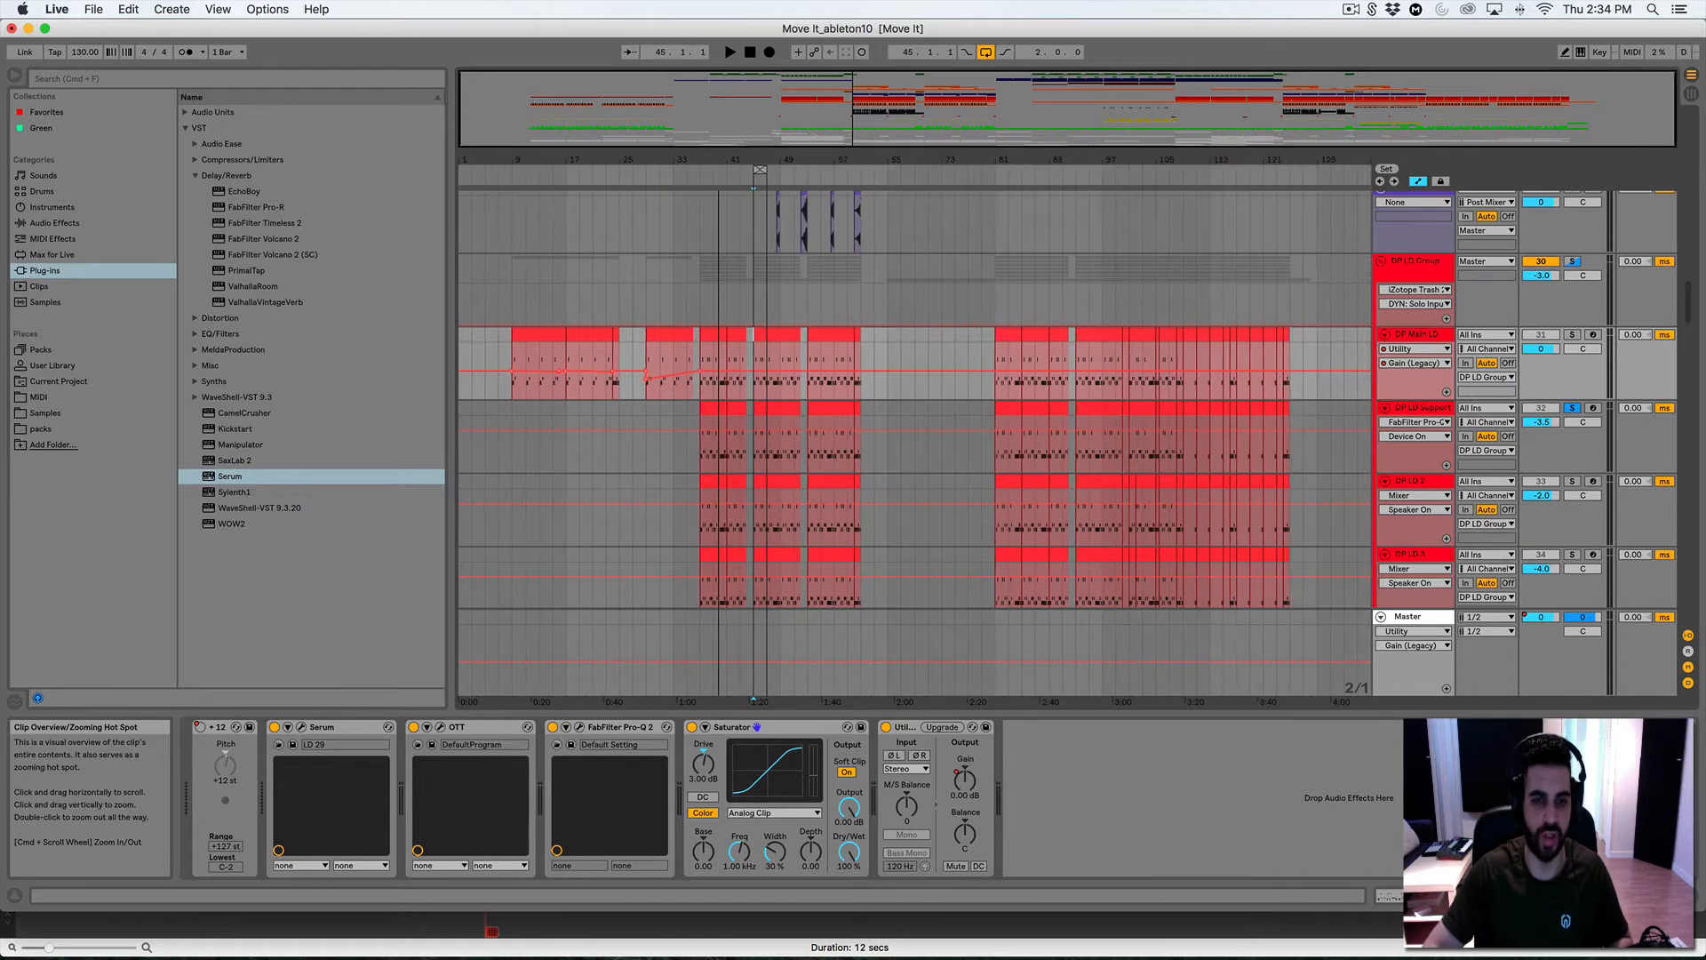
{"action": "left_click_drag", "start_coordinate": [718, 133], "coordinate": [726, 140]}
{"action": "left_click_drag", "start_coordinate": [840, 161], "coordinate": [1012, 213]}
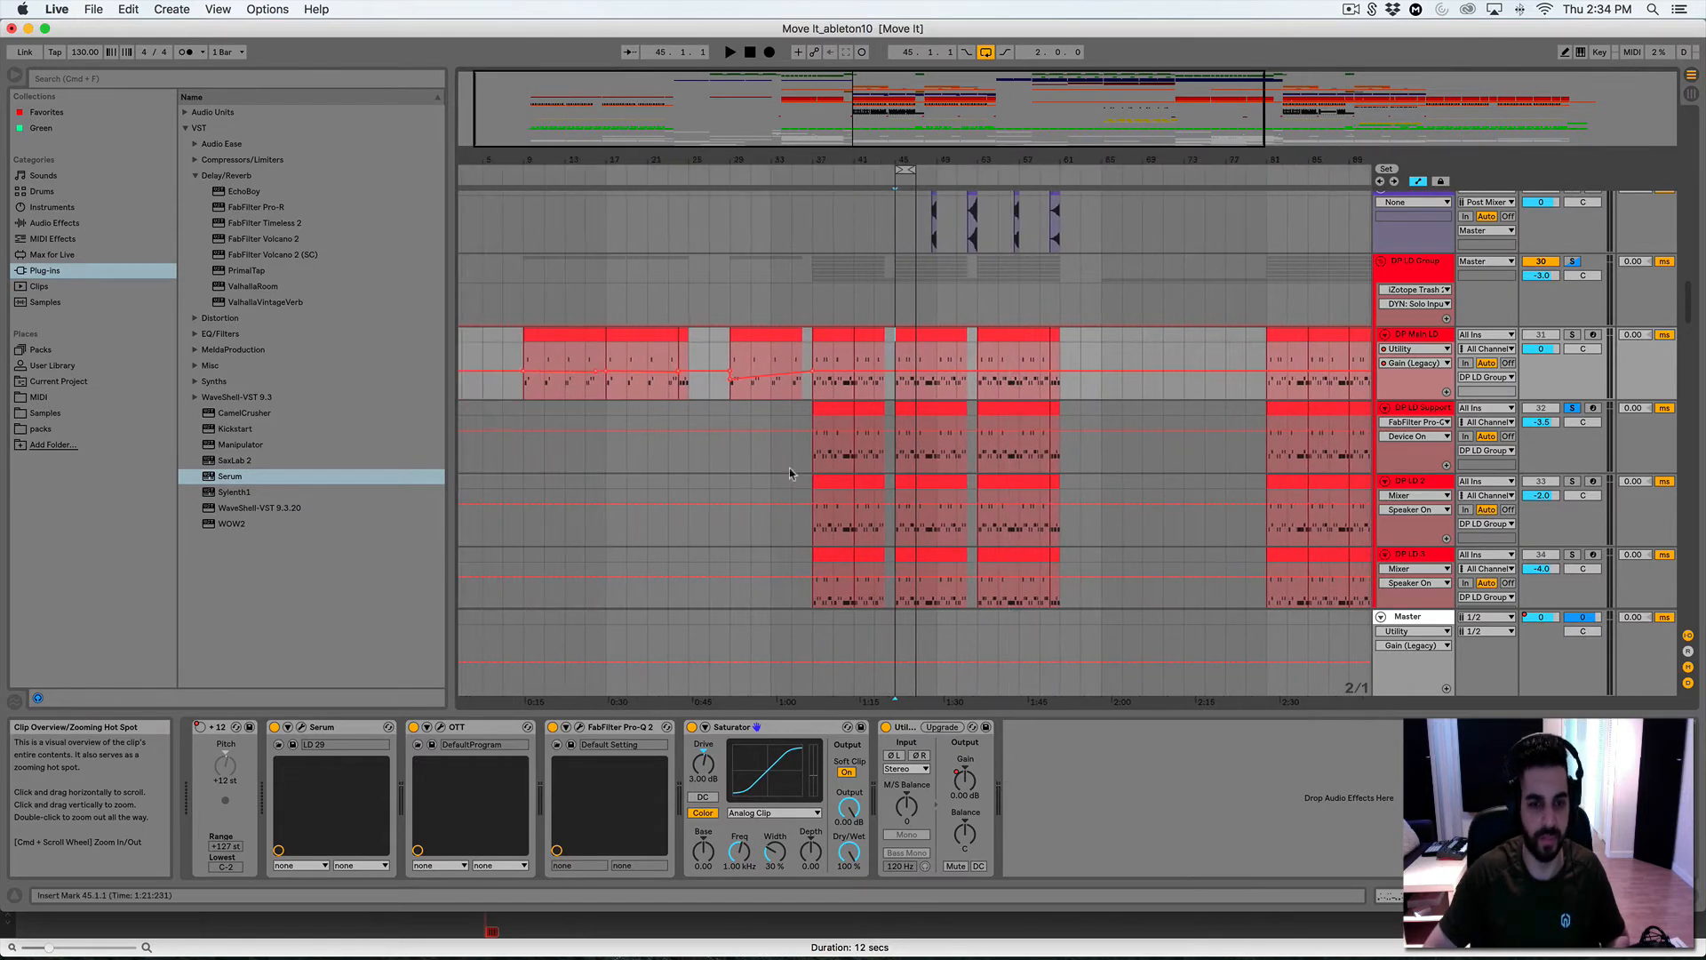
{"action": "key", "text": "a"}
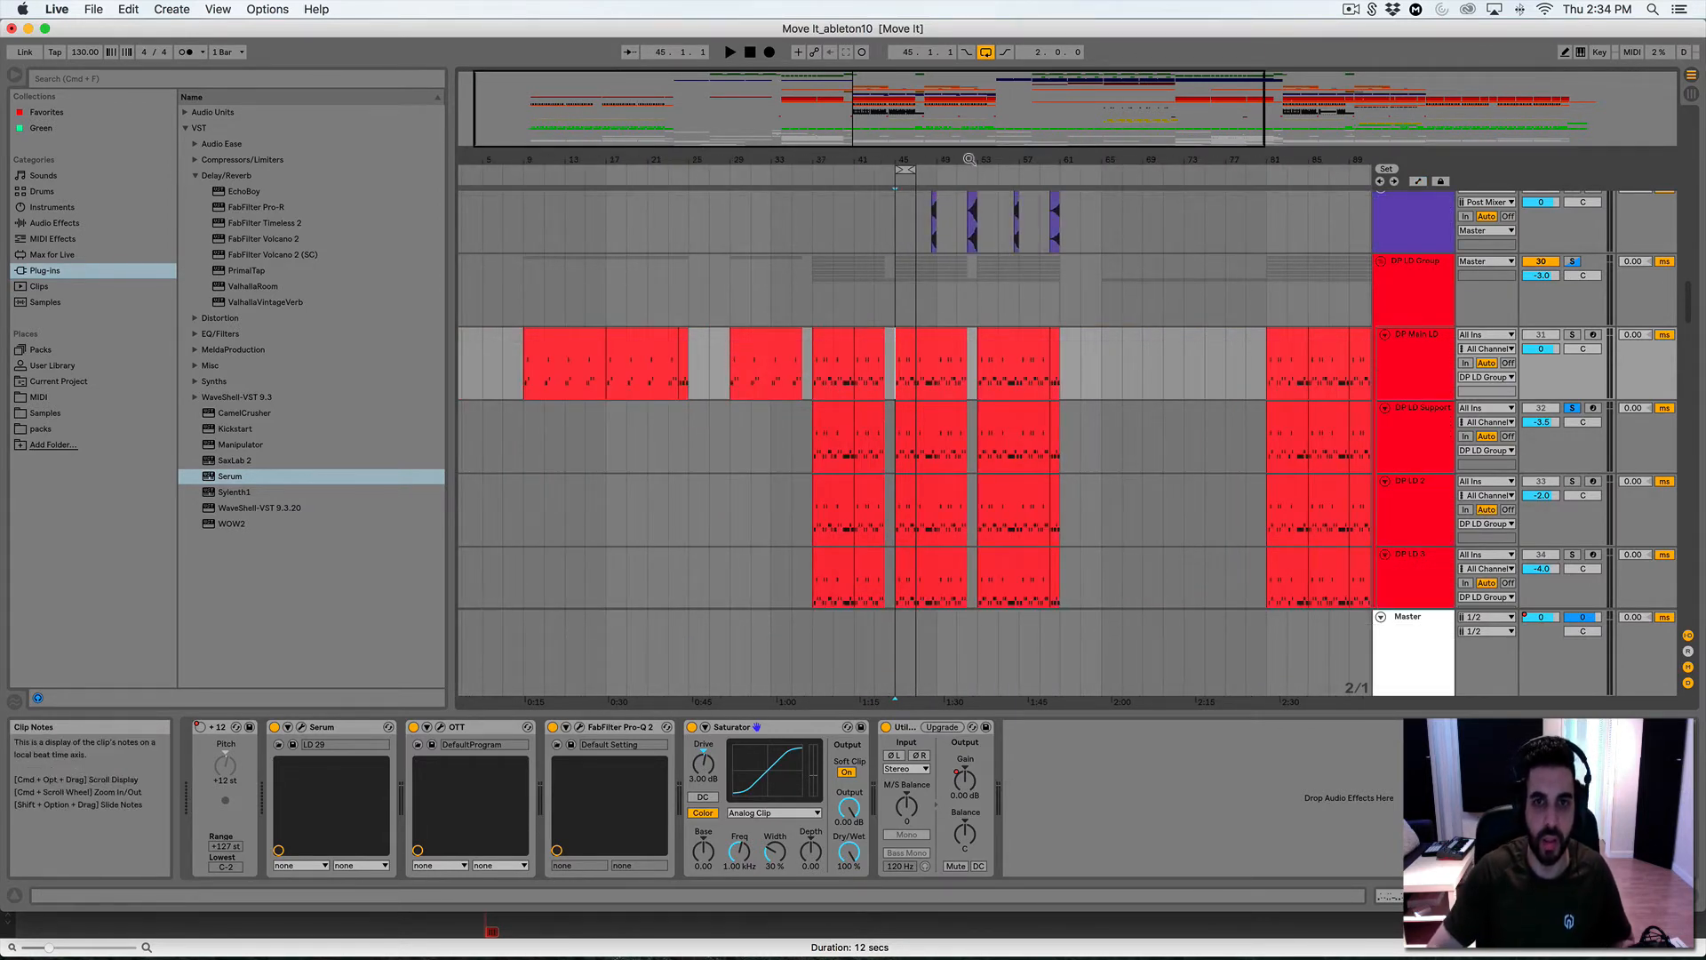
Solo the DP LD 2 track, play it from bar 45 and stop playback
{"action": "left_click_drag", "start_coordinate": [969, 159], "coordinate": [962, 269]}
{"action": "left_click", "coordinate": [795, 480]}
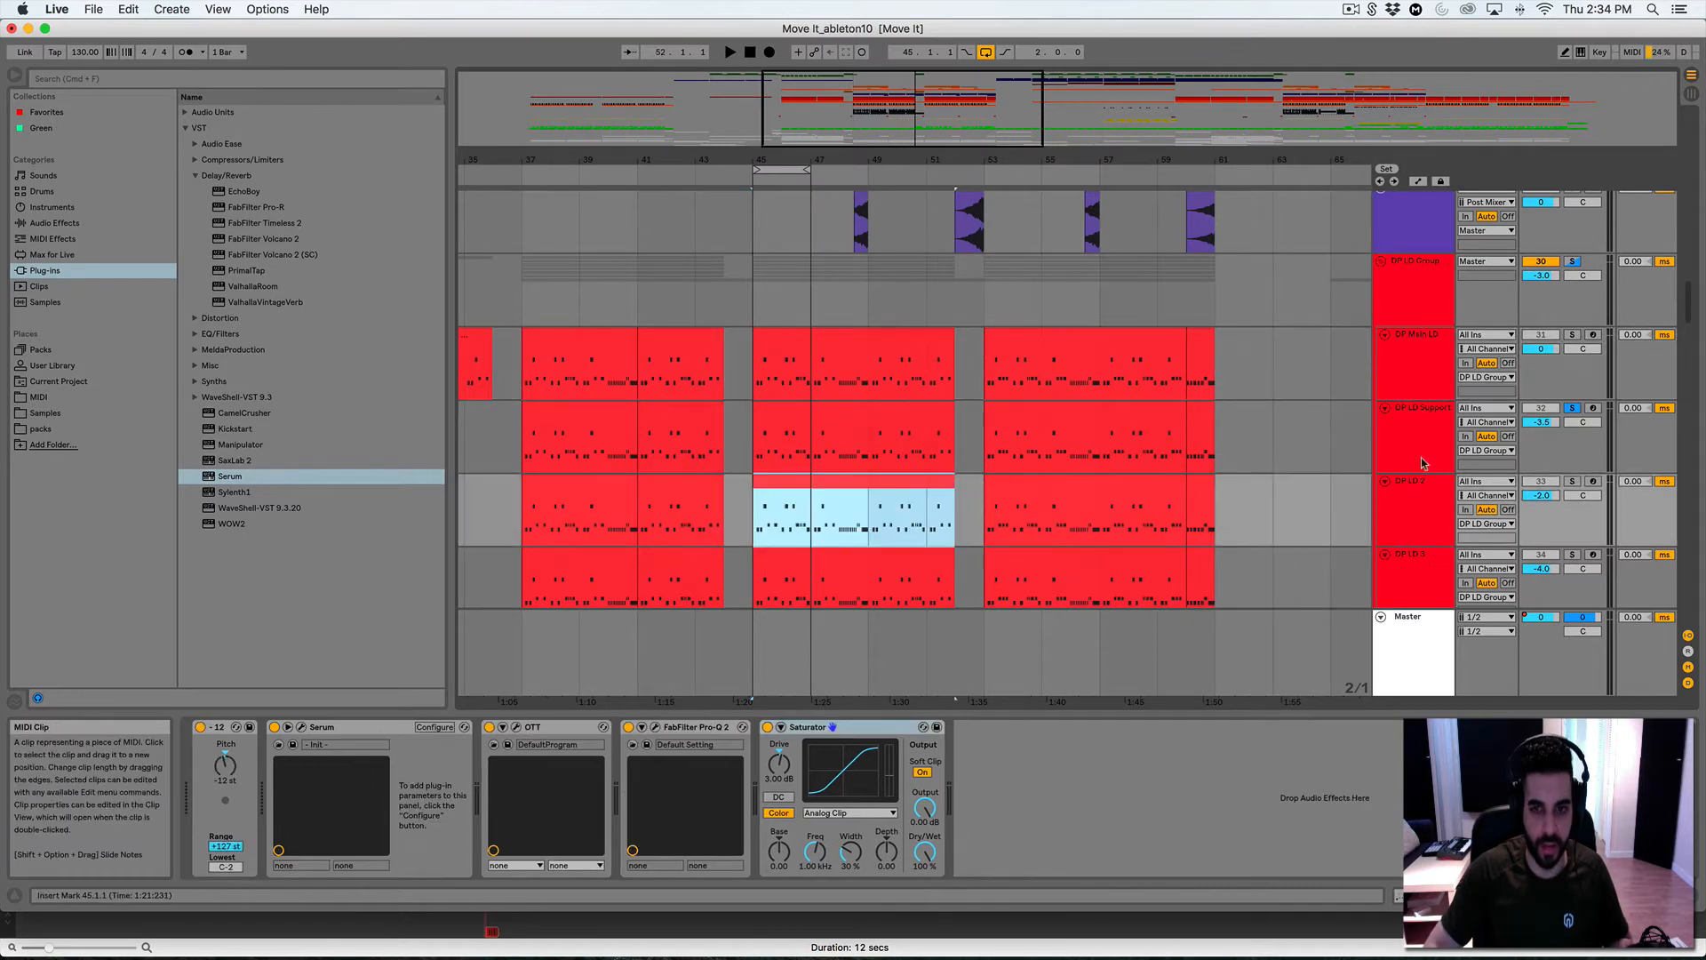
{"action": "left_click", "coordinate": [1573, 481]}
{"action": "key", "text": "space"}
{"action": "scroll", "coordinate": [1573, 481], "scroll_direction": "down", "scroll_amount": 1}
{"action": "left_click", "coordinate": [770, 500]}
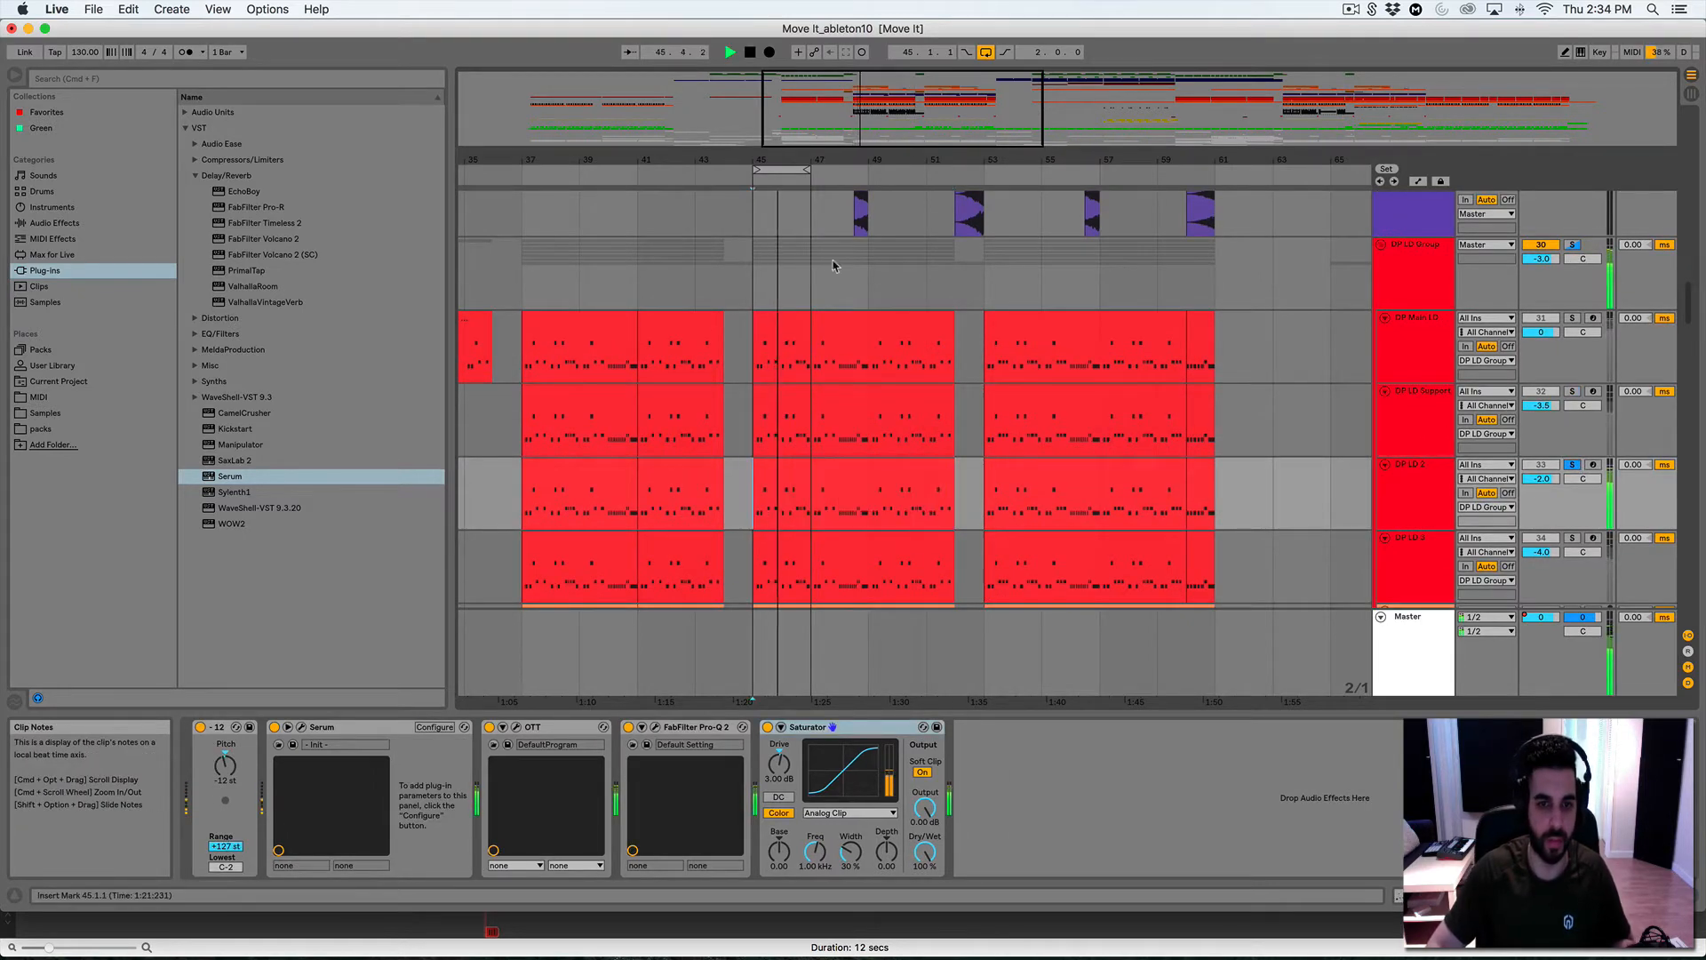
{"action": "left_click_drag", "start_coordinate": [845, 160], "coordinate": [1002, 280]}
{"action": "key", "text": "space"}
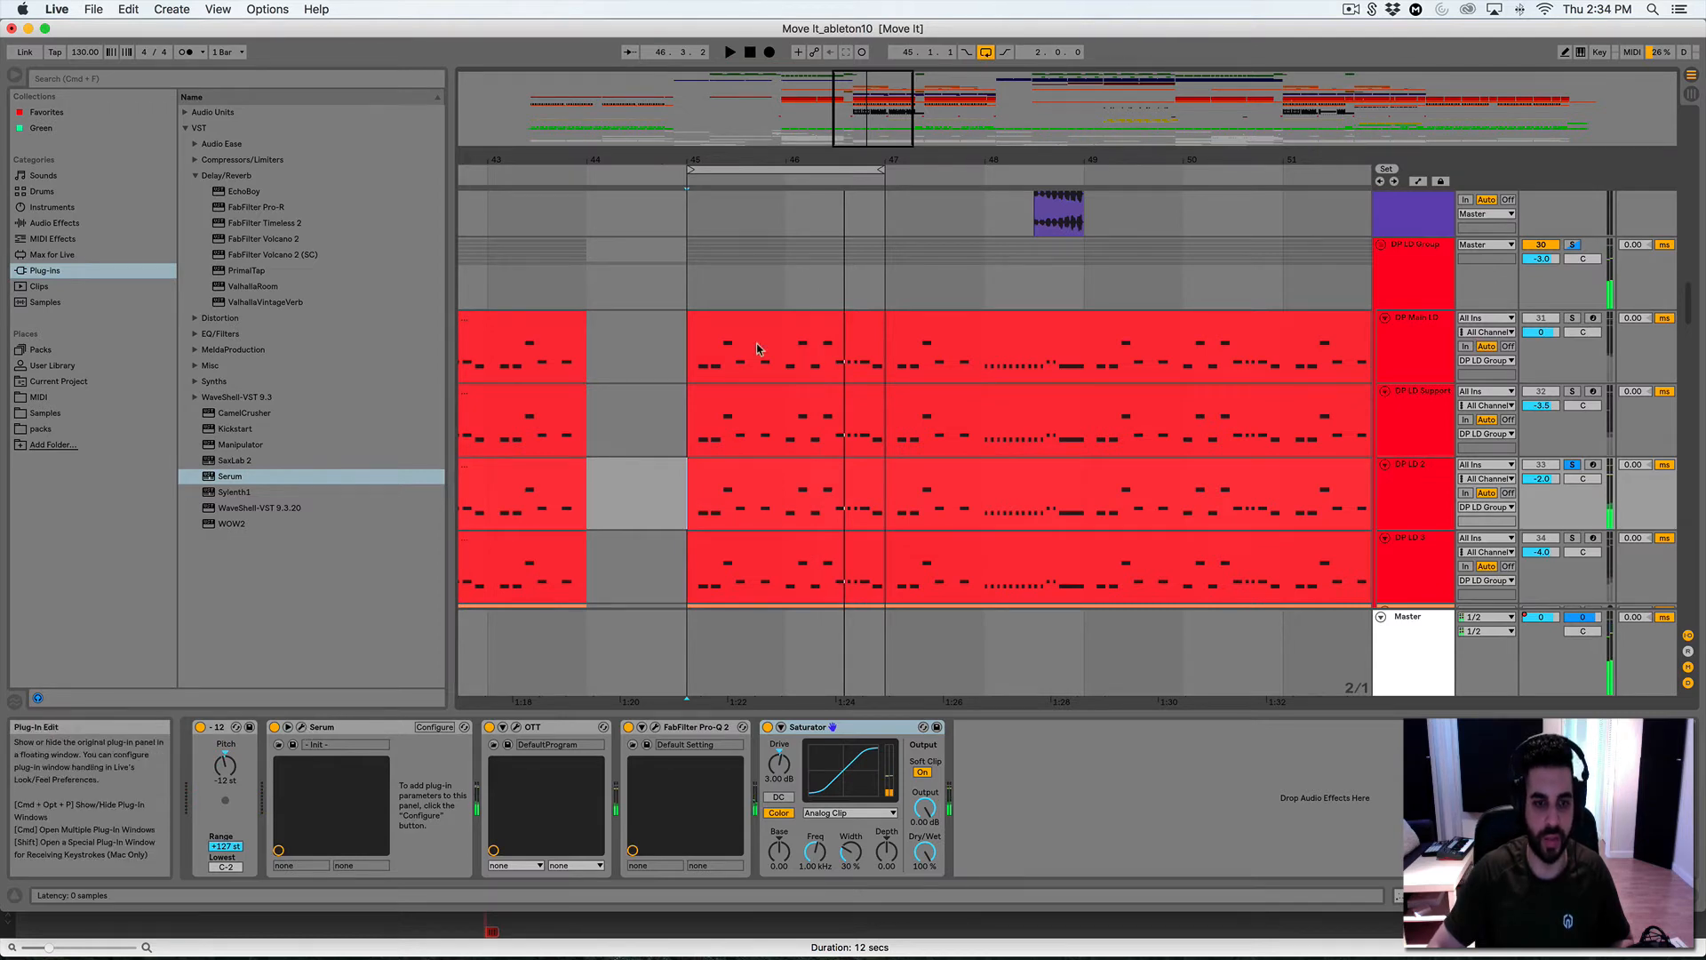
Examine the oscillators, Phs 48L6+ filter and effects of the Serum patch on DP LD 2
{"action": "key", "text": "super+alt+p"}
{"action": "left_click_drag", "start_coordinate": [1091, 331], "coordinate": [1083, 293]}
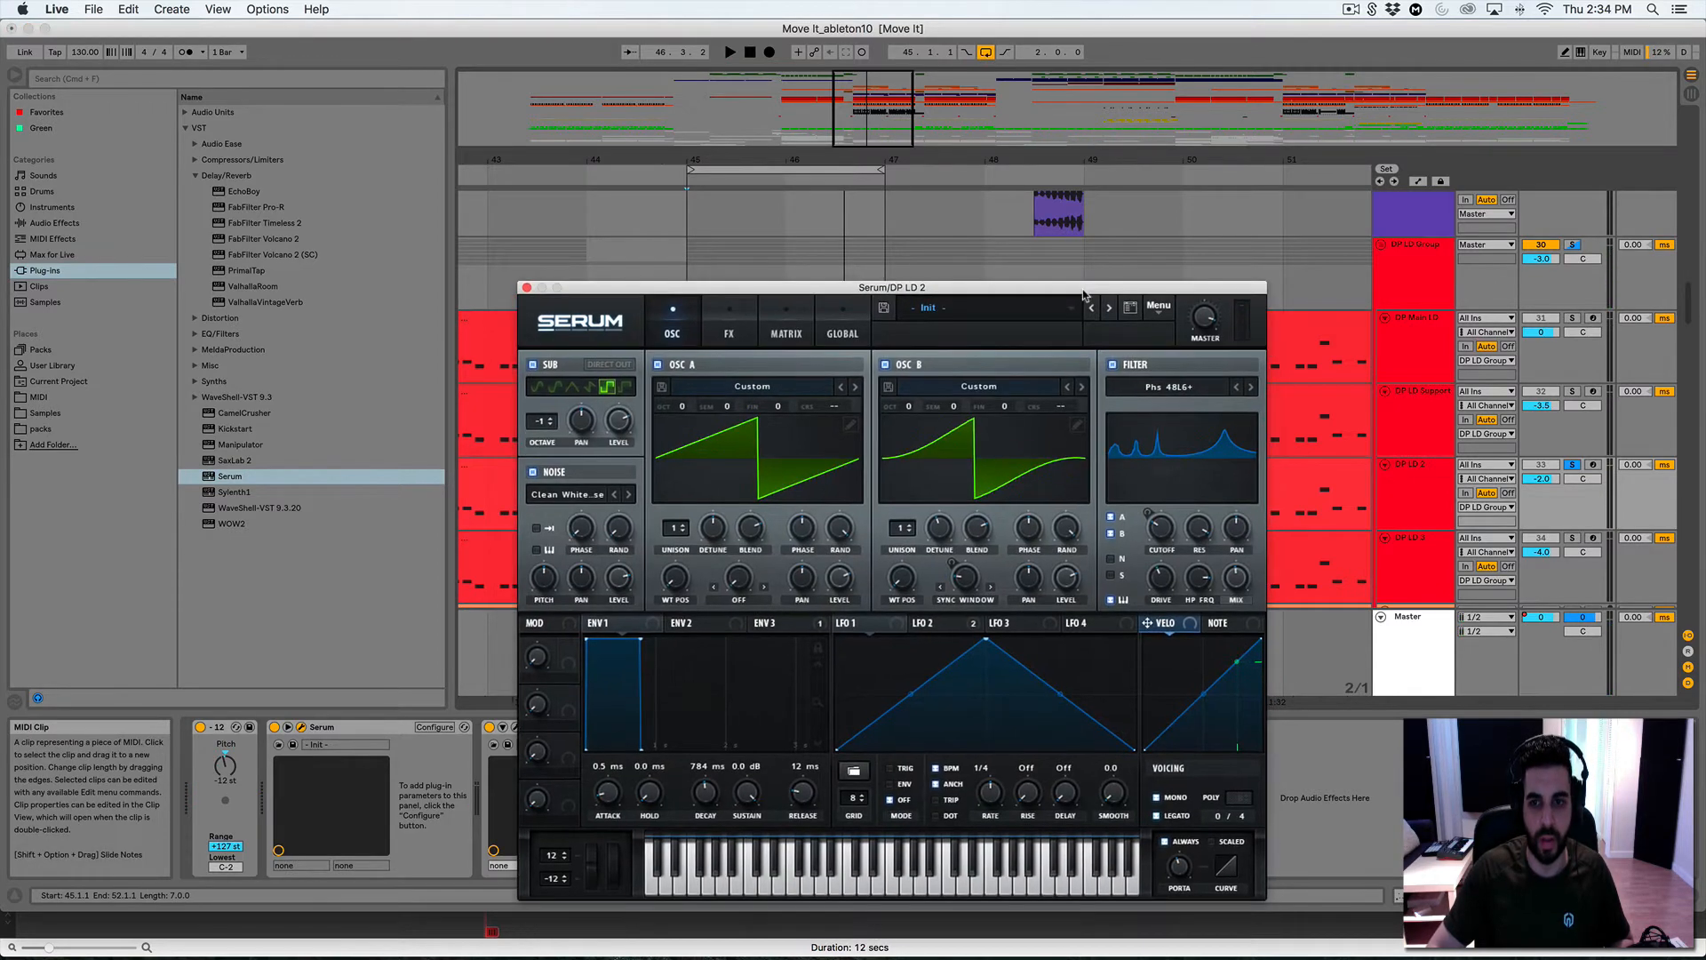
{"action": "left_click", "coordinate": [729, 331]}
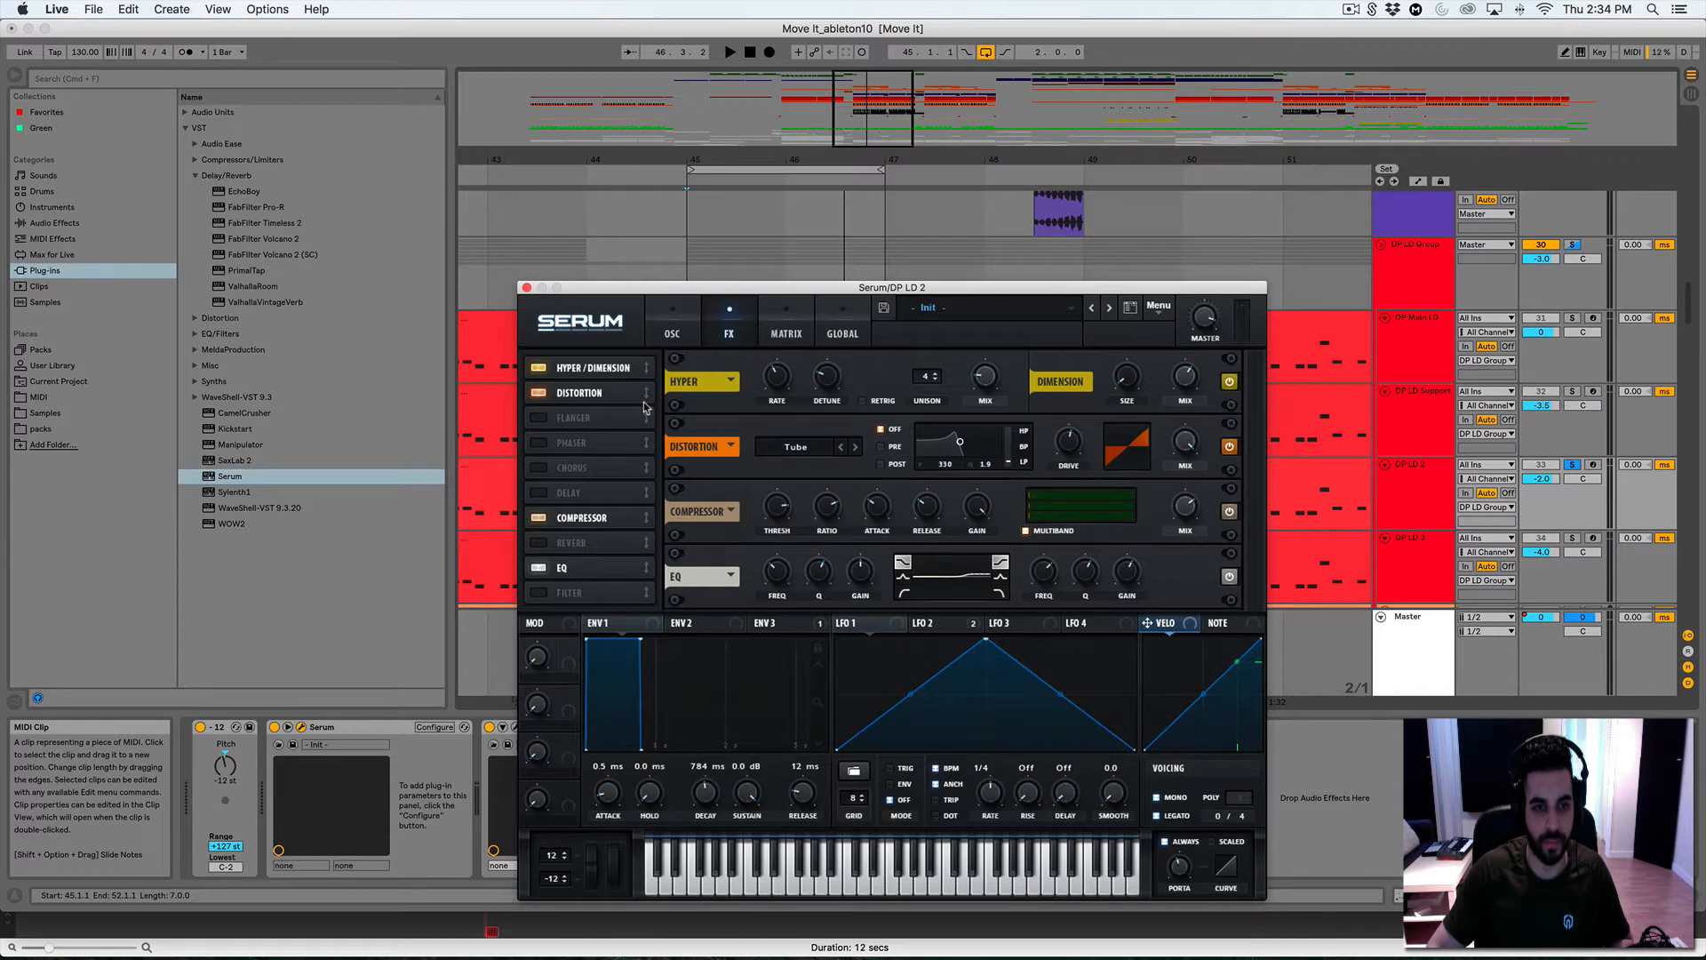
{"action": "left_click", "coordinate": [673, 324]}
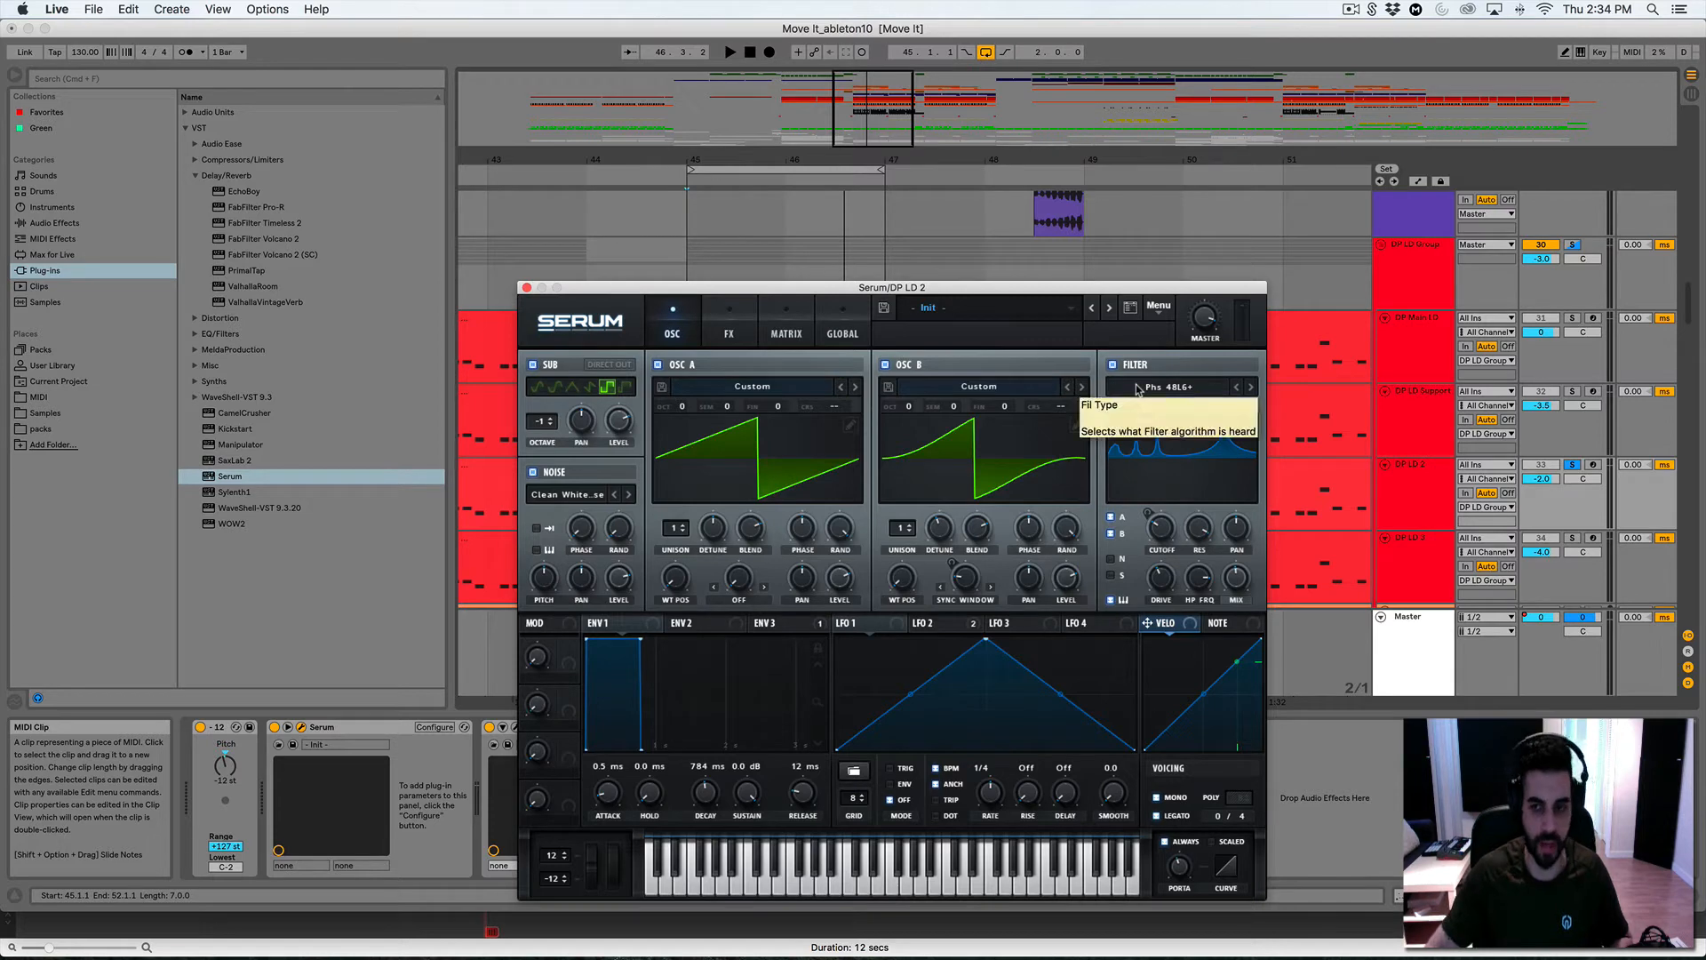
{"action": "left_click", "coordinate": [721, 325]}
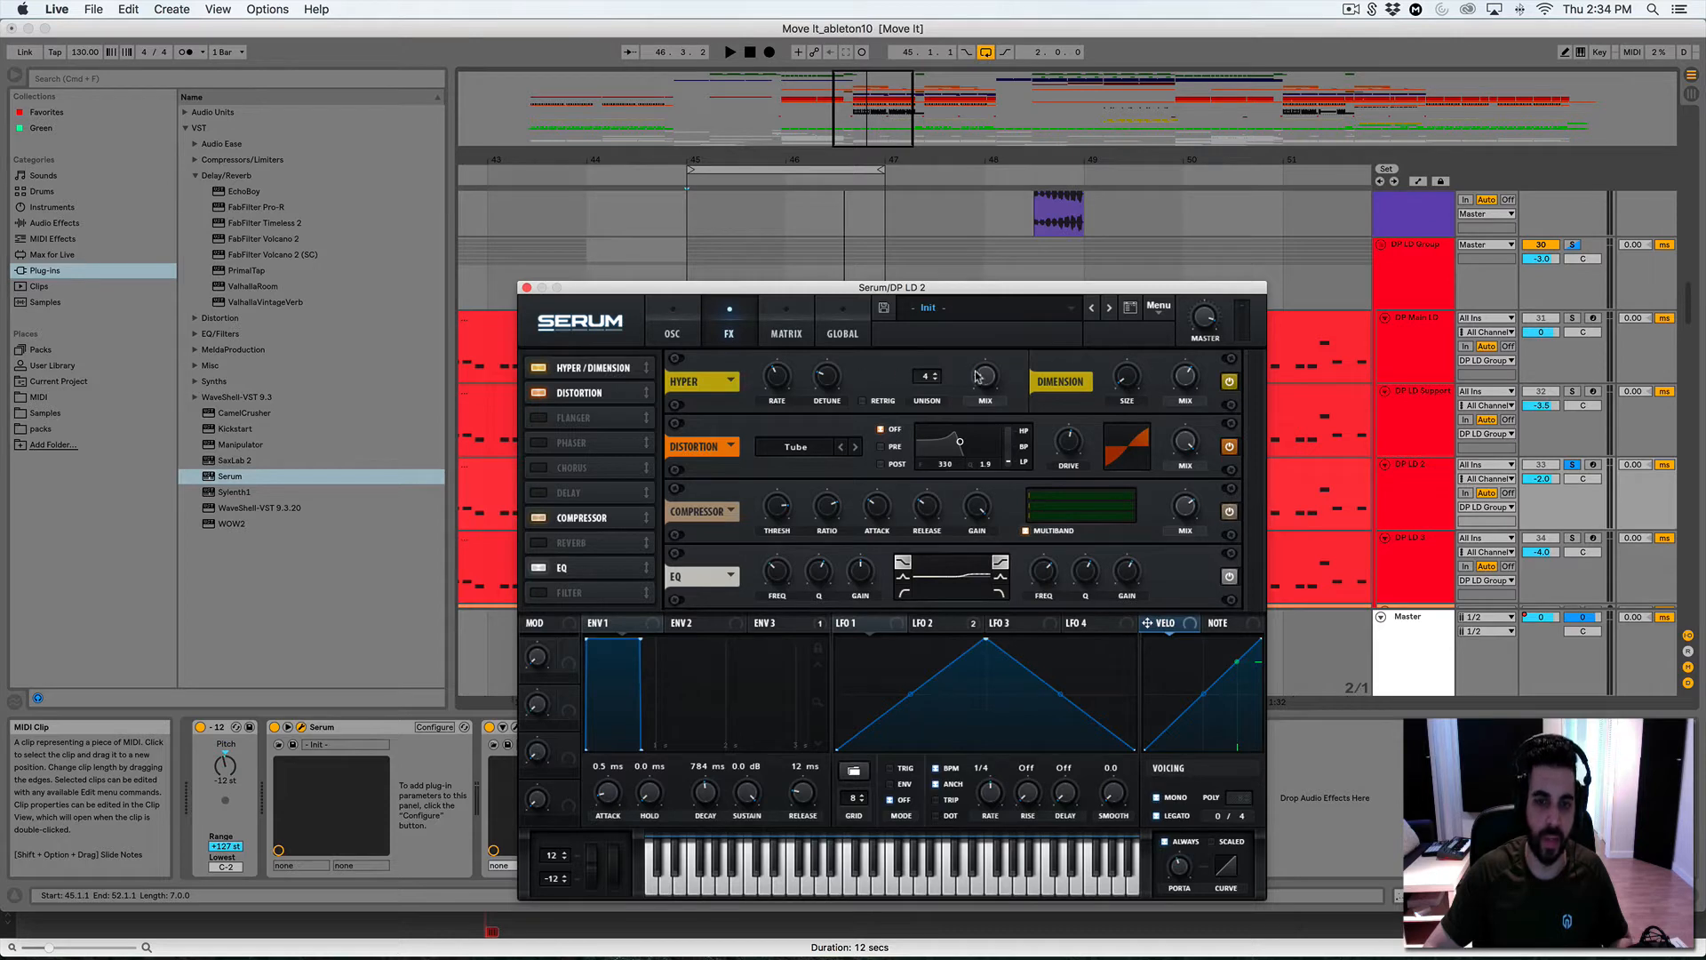
{"action": "left_click", "coordinate": [675, 329]}
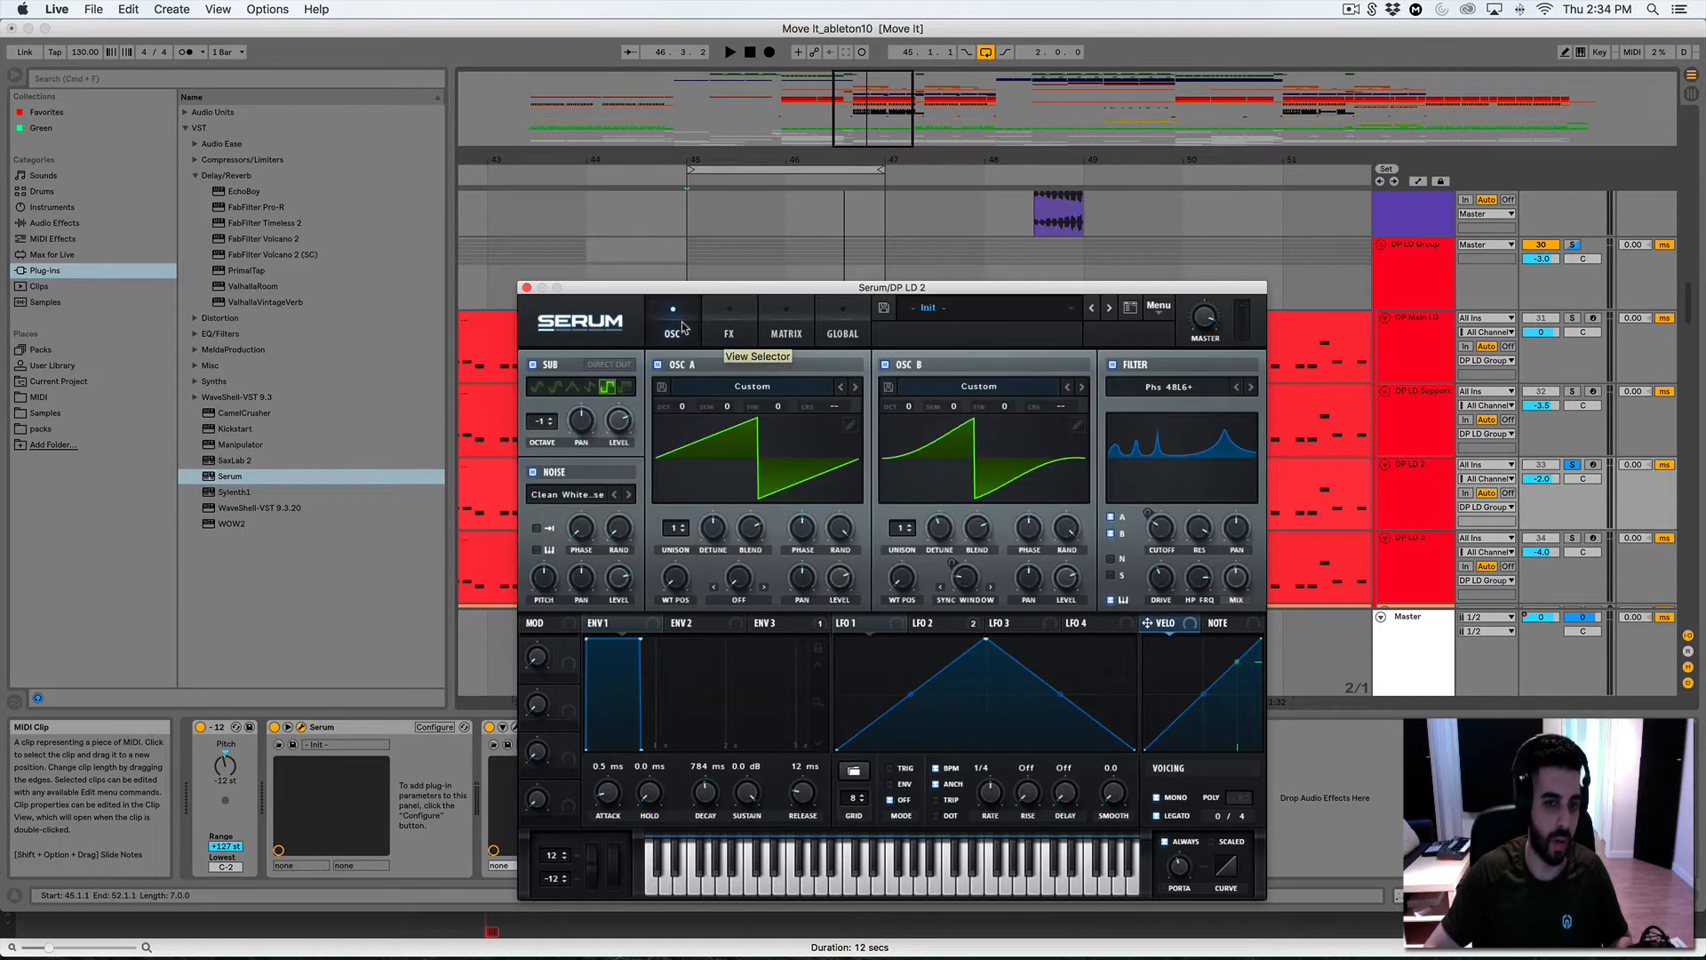
Examine the portamento setting in Serum on DP LD 2 and in Sylenth1 on DP LD Support
{"action": "left_click", "coordinate": [526, 288]}
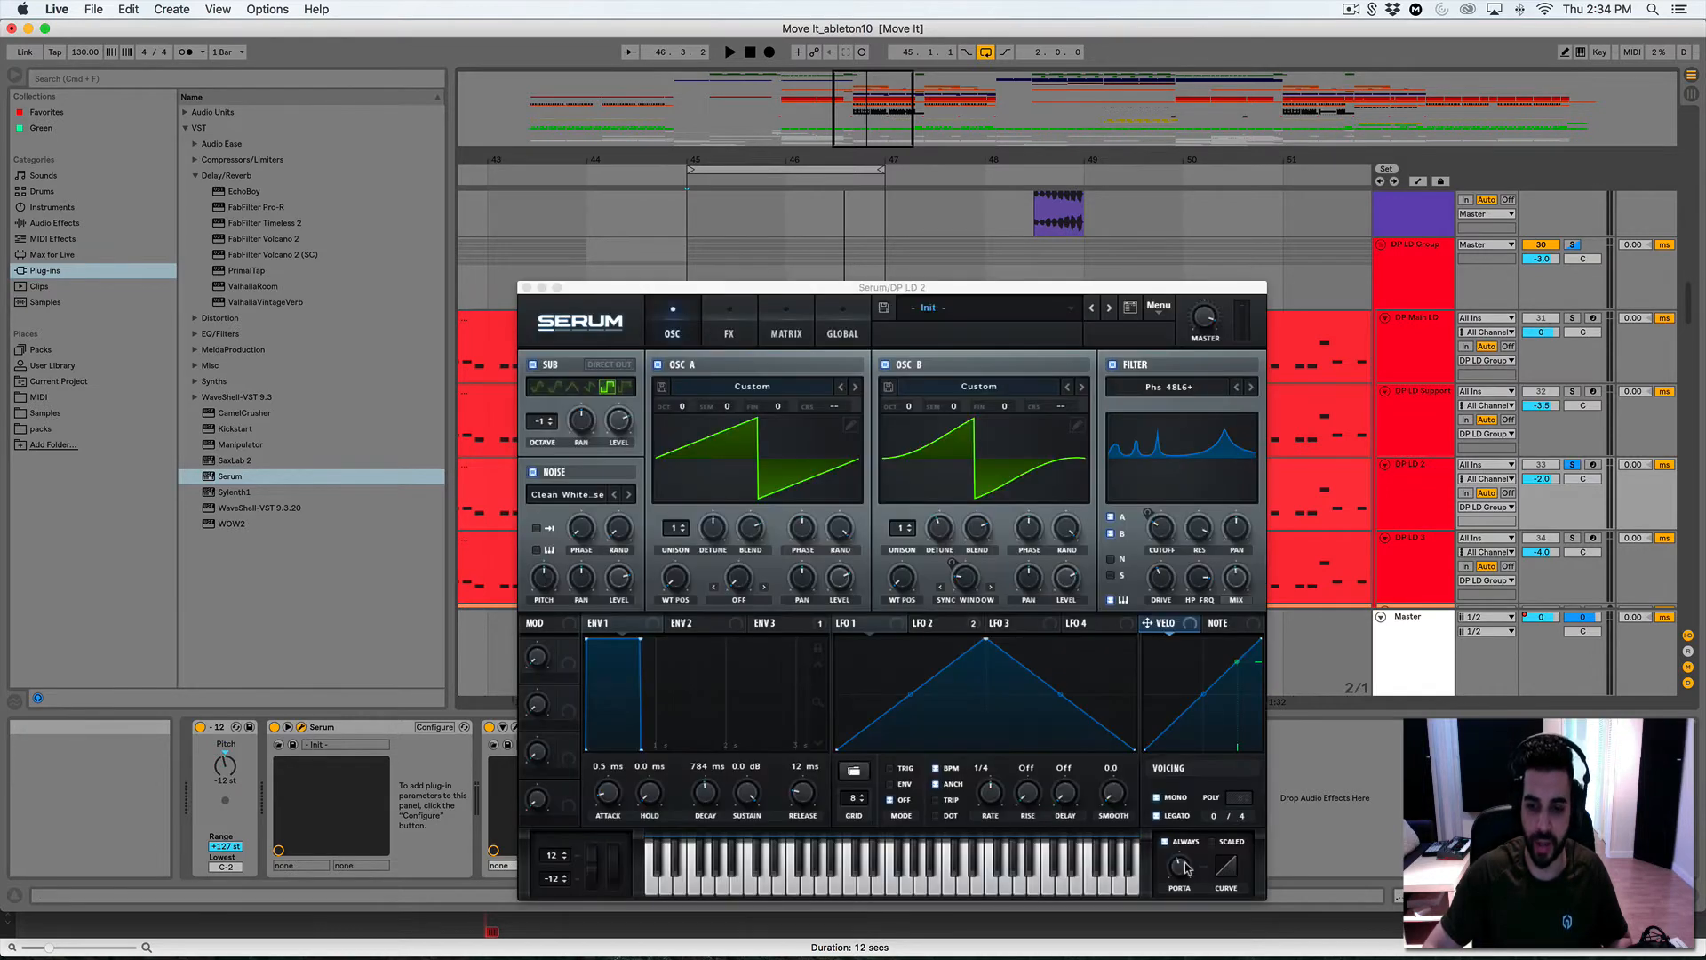
{"action": "left_click", "coordinate": [1184, 864]}
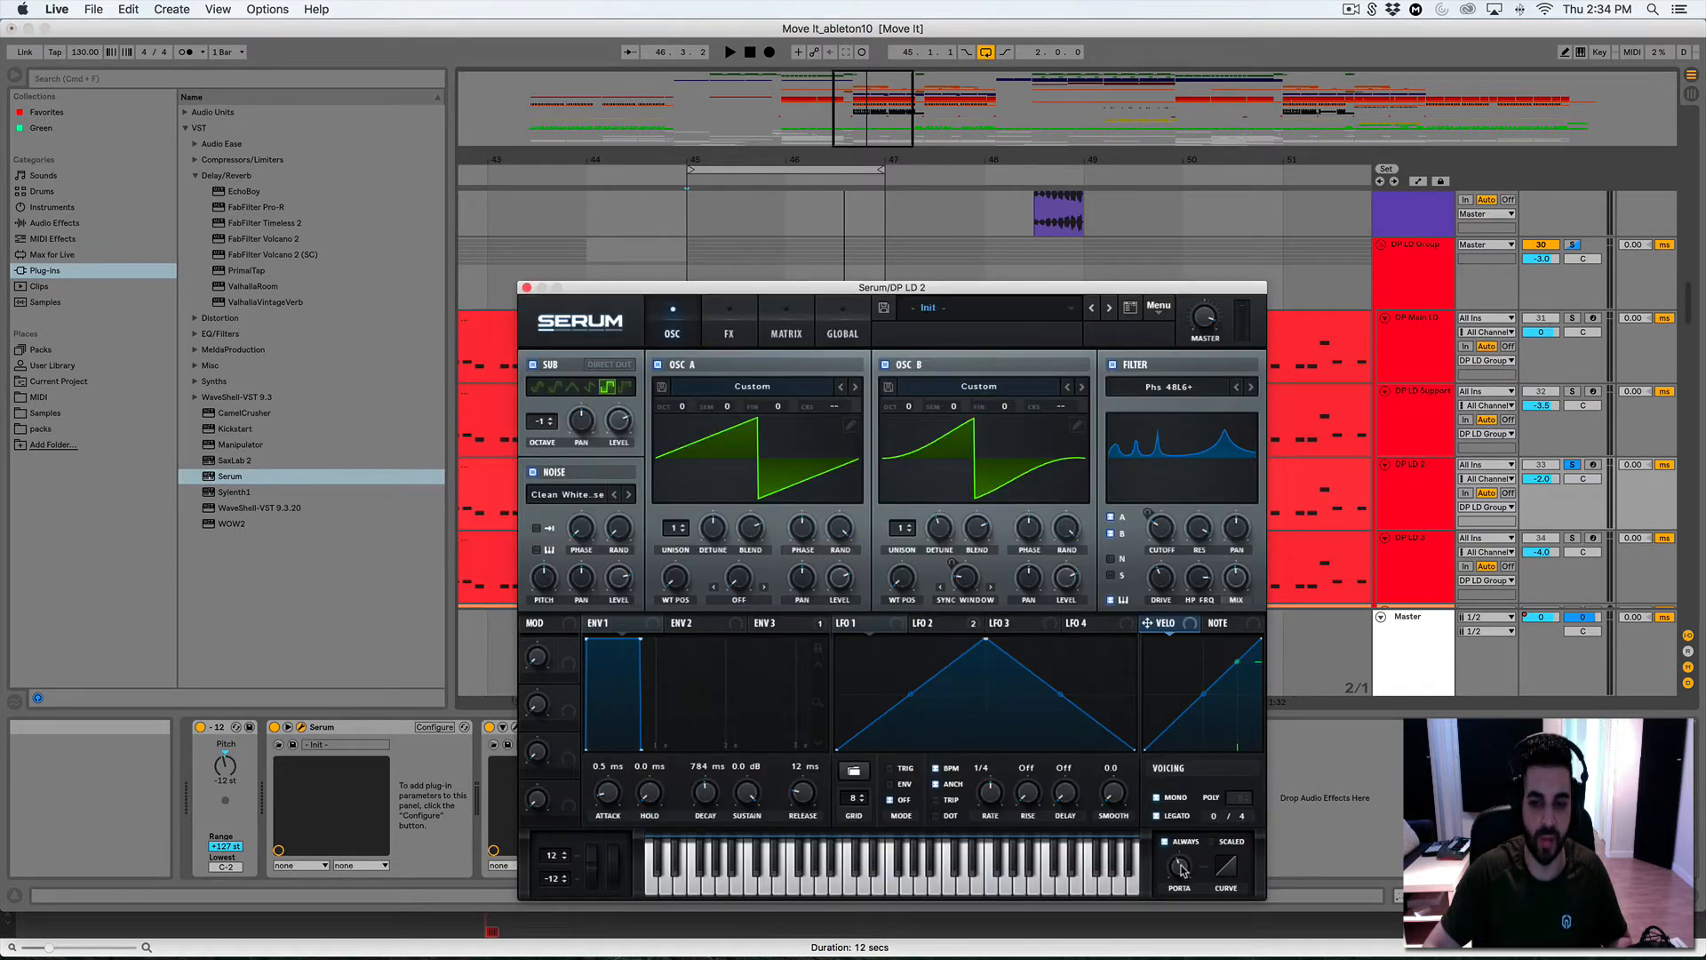
{"action": "left_click", "coordinate": [527, 288]}
{"action": "left_click", "coordinate": [755, 391]}
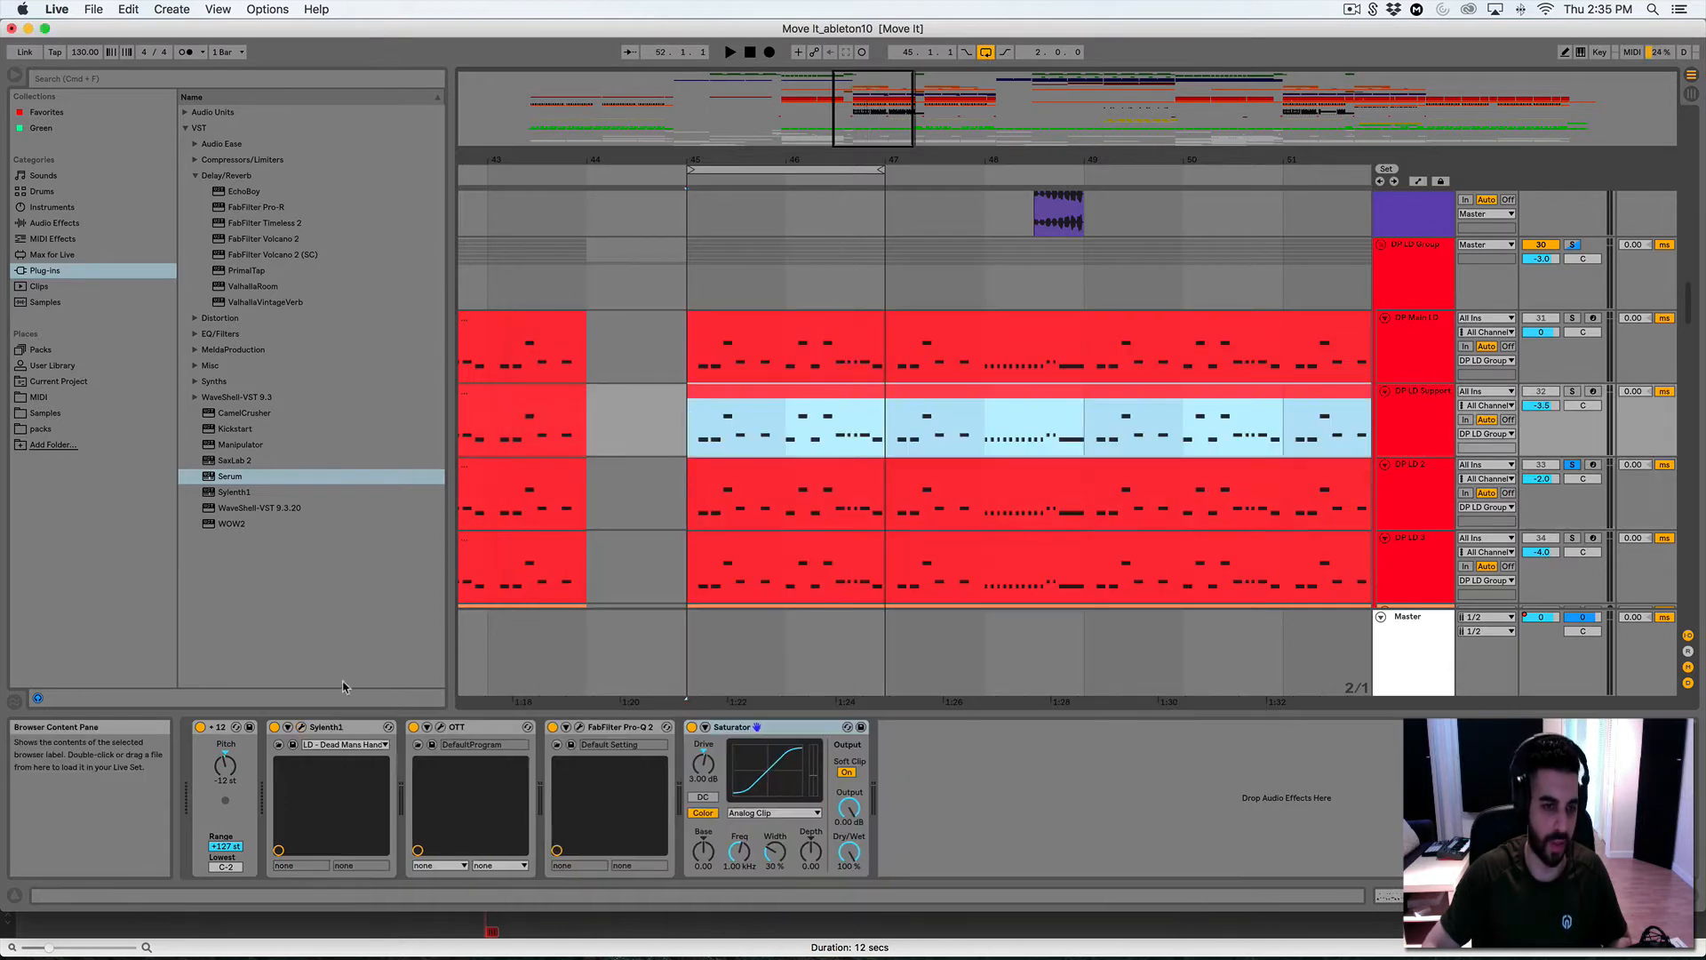
{"action": "left_click", "coordinate": [302, 726]}
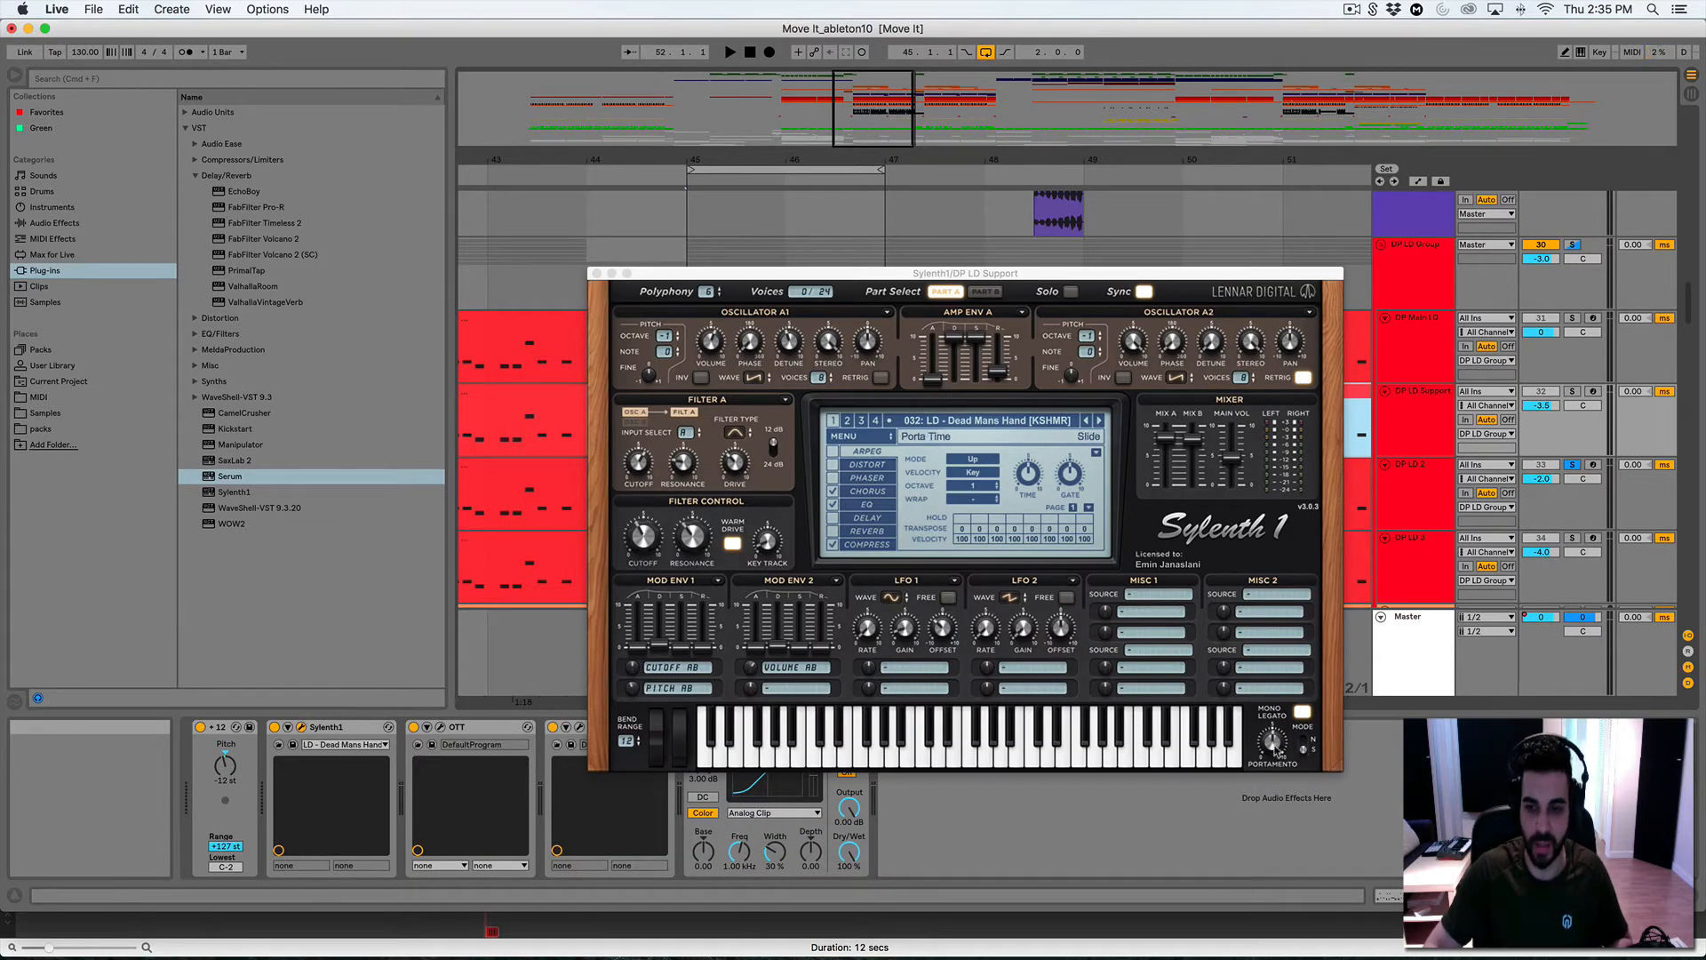
Check the portamento and pitch bend range in Sylenth1 on DP LD Support, close the plug-in and select the DP Main LD track
{"action": "left_click", "coordinate": [1273, 744]}
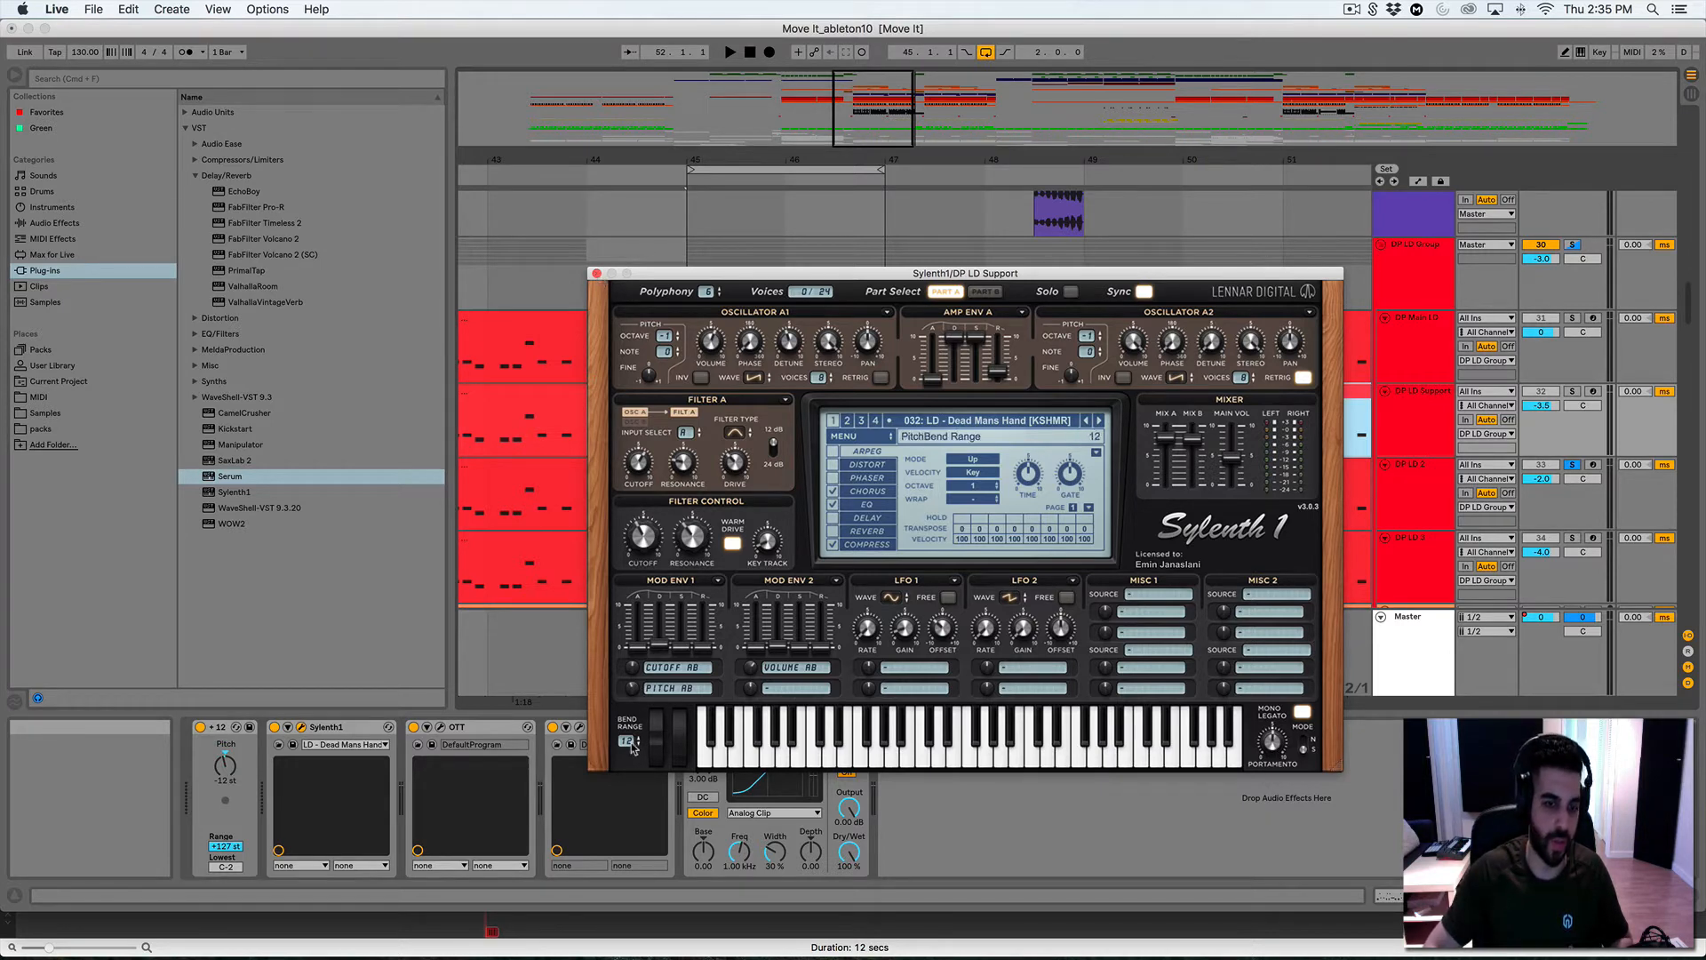
{"action": "left_click", "coordinate": [597, 273]}
{"action": "left_click", "coordinate": [658, 329]}
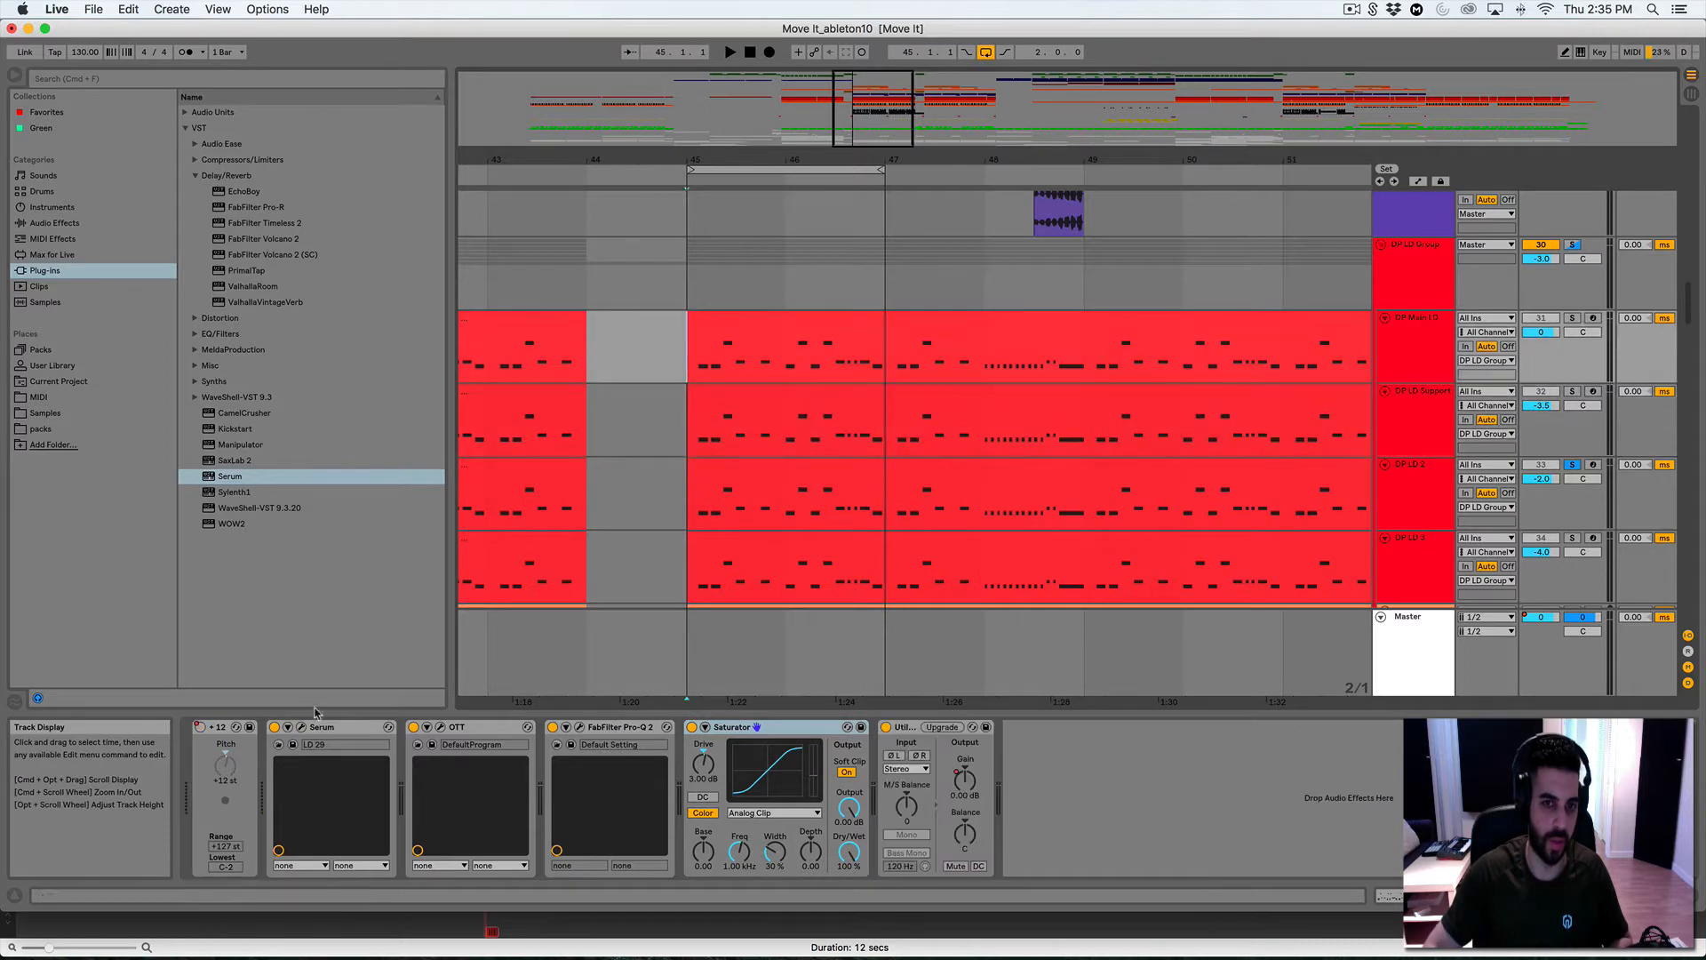
Compare the voicing and portamento settings of the Serum patches on DP Main LD and DP LD 2
{"action": "left_click", "coordinate": [303, 727]}
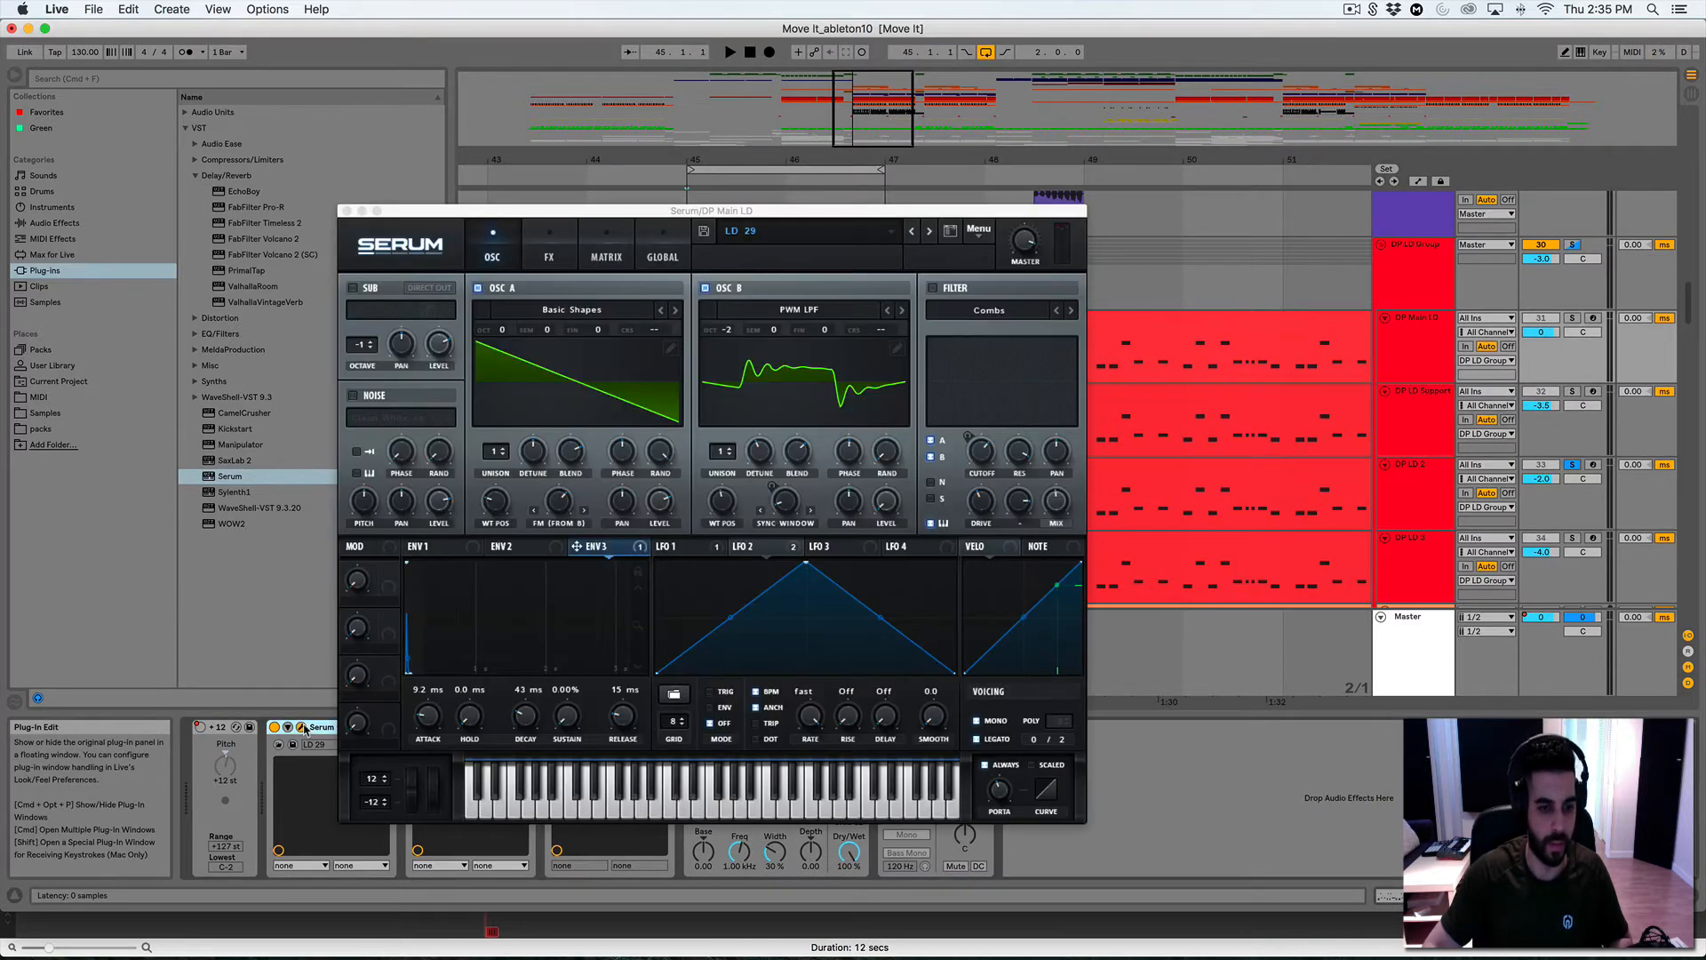
{"action": "left_click", "coordinate": [303, 726]}
{"action": "key", "text": "Down"}
{"action": "key", "text": "Down"}
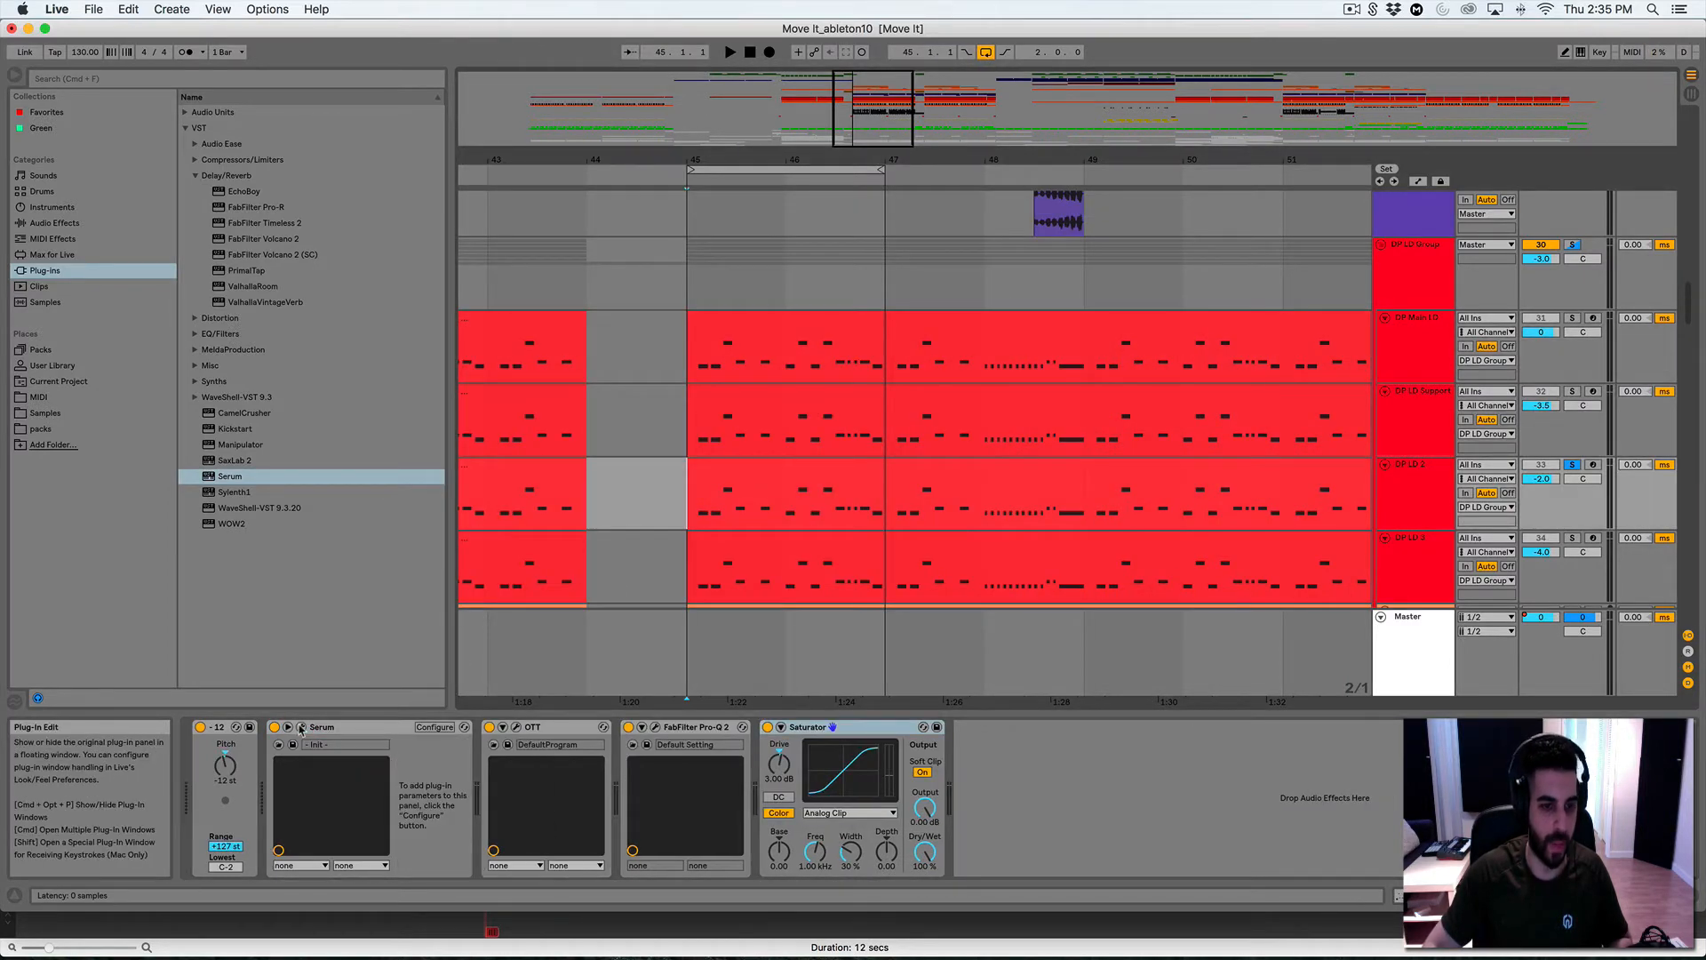
{"action": "left_click", "coordinate": [301, 727]}
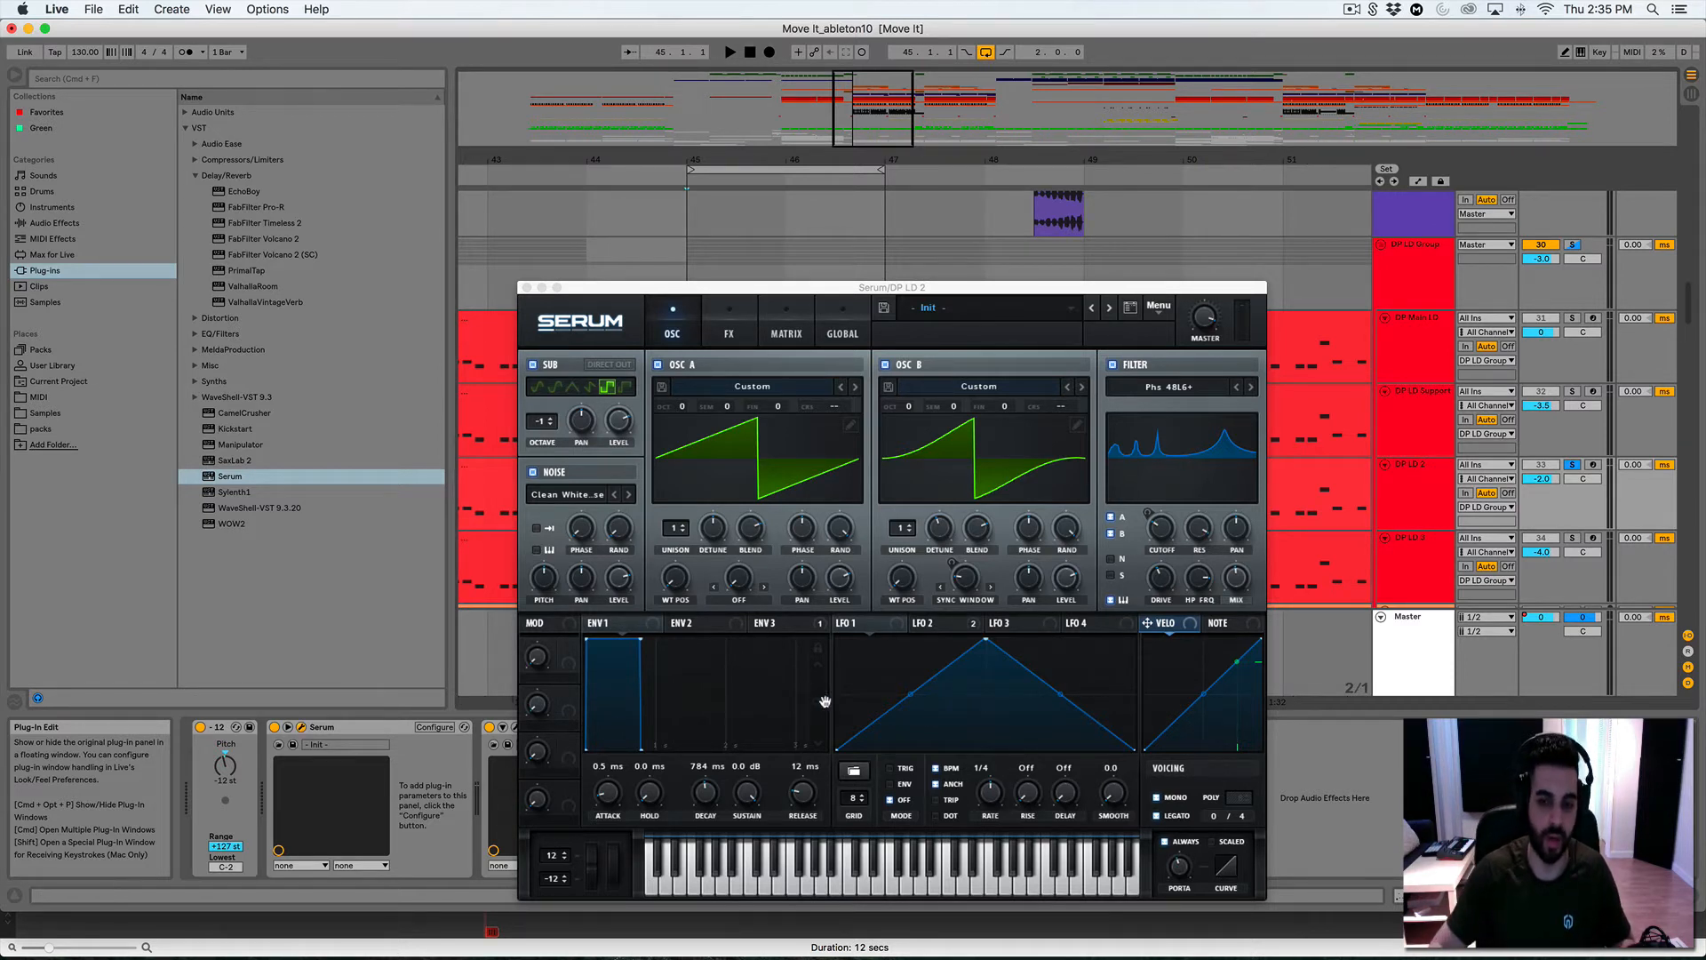
{"action": "left_click", "coordinate": [526, 288]}
Solo the DP LD 3 track, play it from bar 45 and stop playback
{"action": "scroll", "coordinate": [705, 477], "scroll_direction": "down", "scroll_amount": 3}
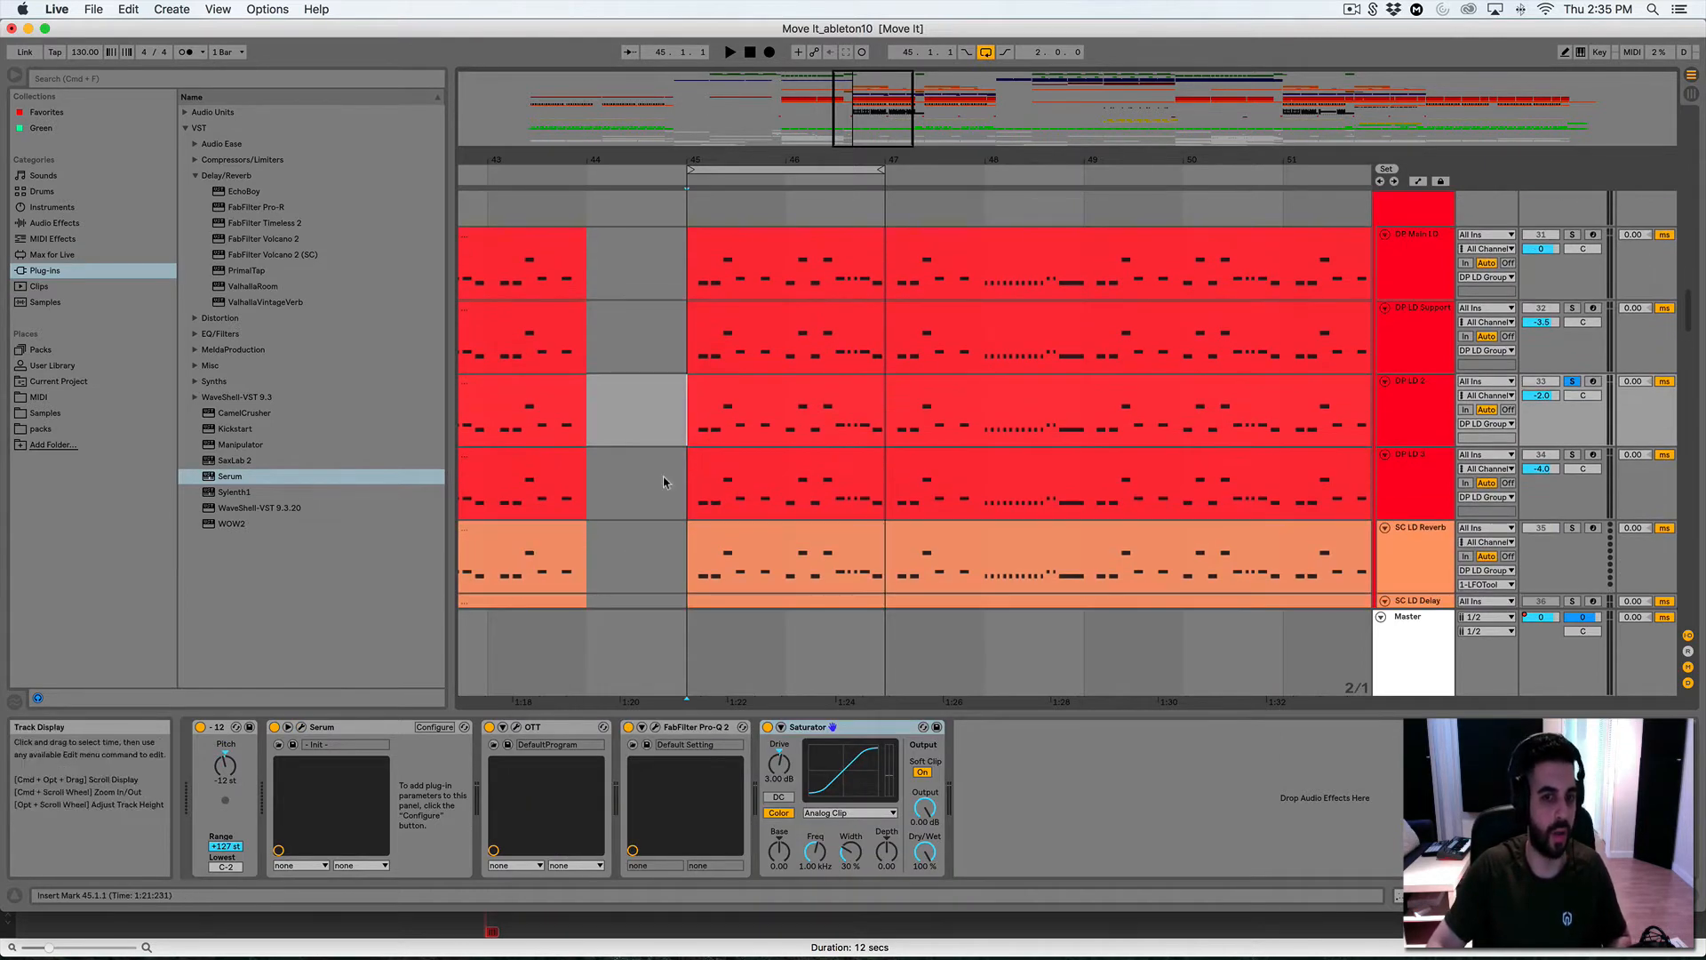
{"action": "left_click", "coordinate": [1573, 455]}
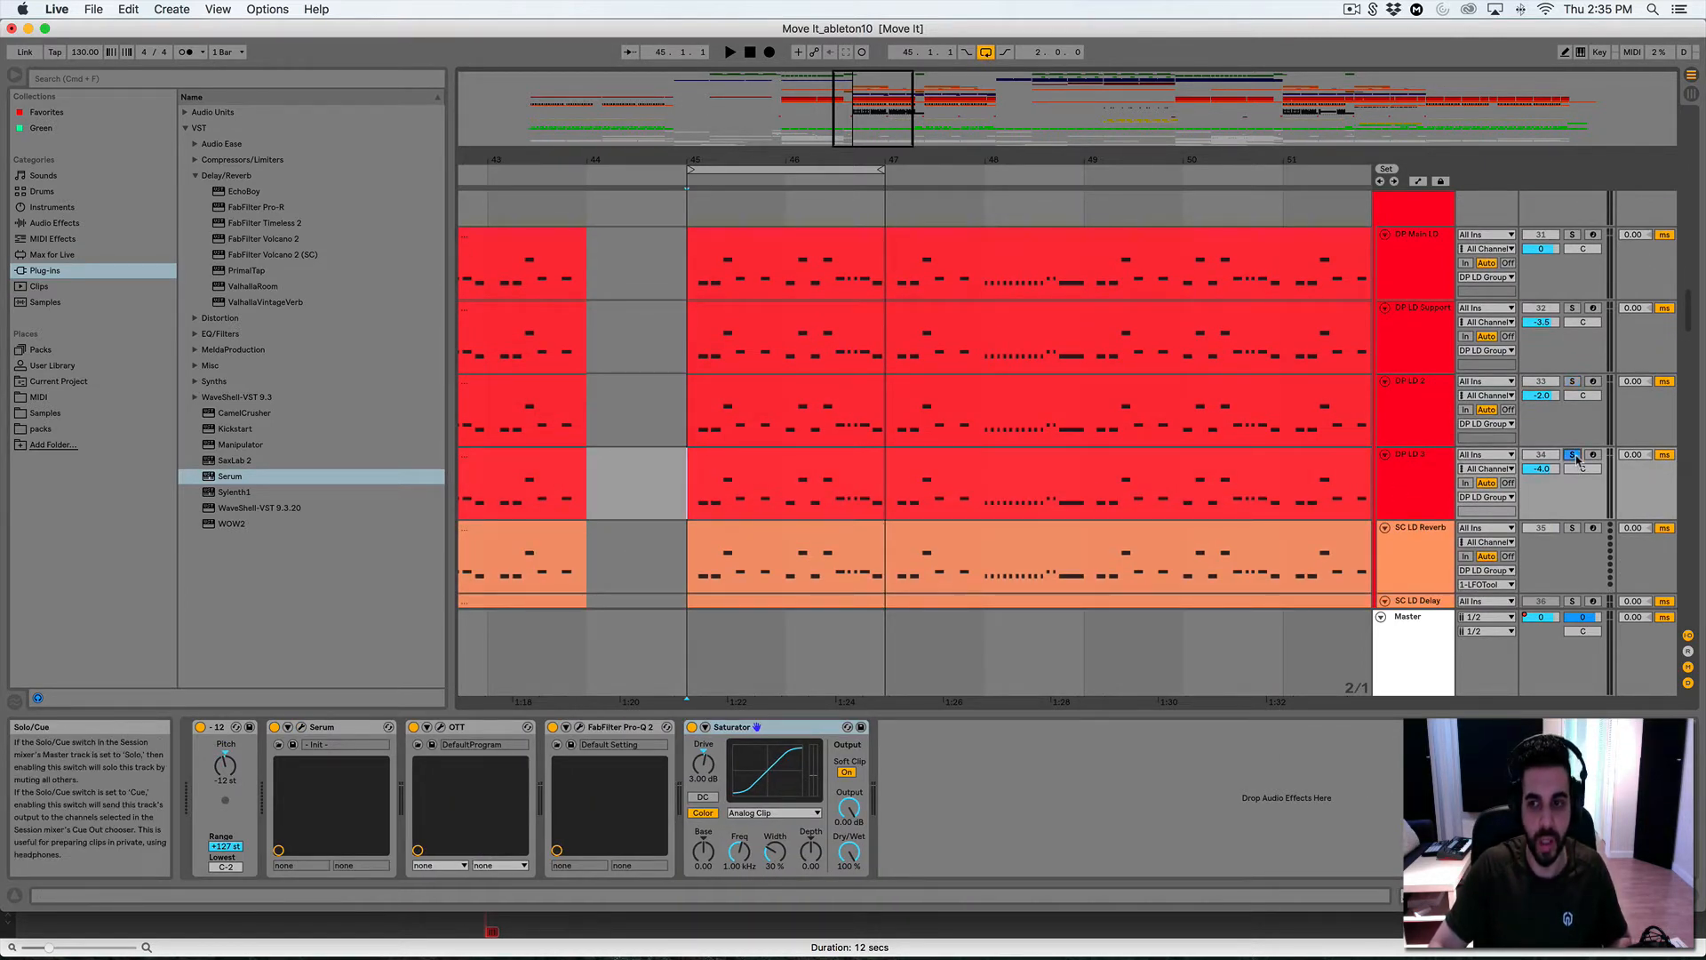
{"action": "key", "text": "space"}
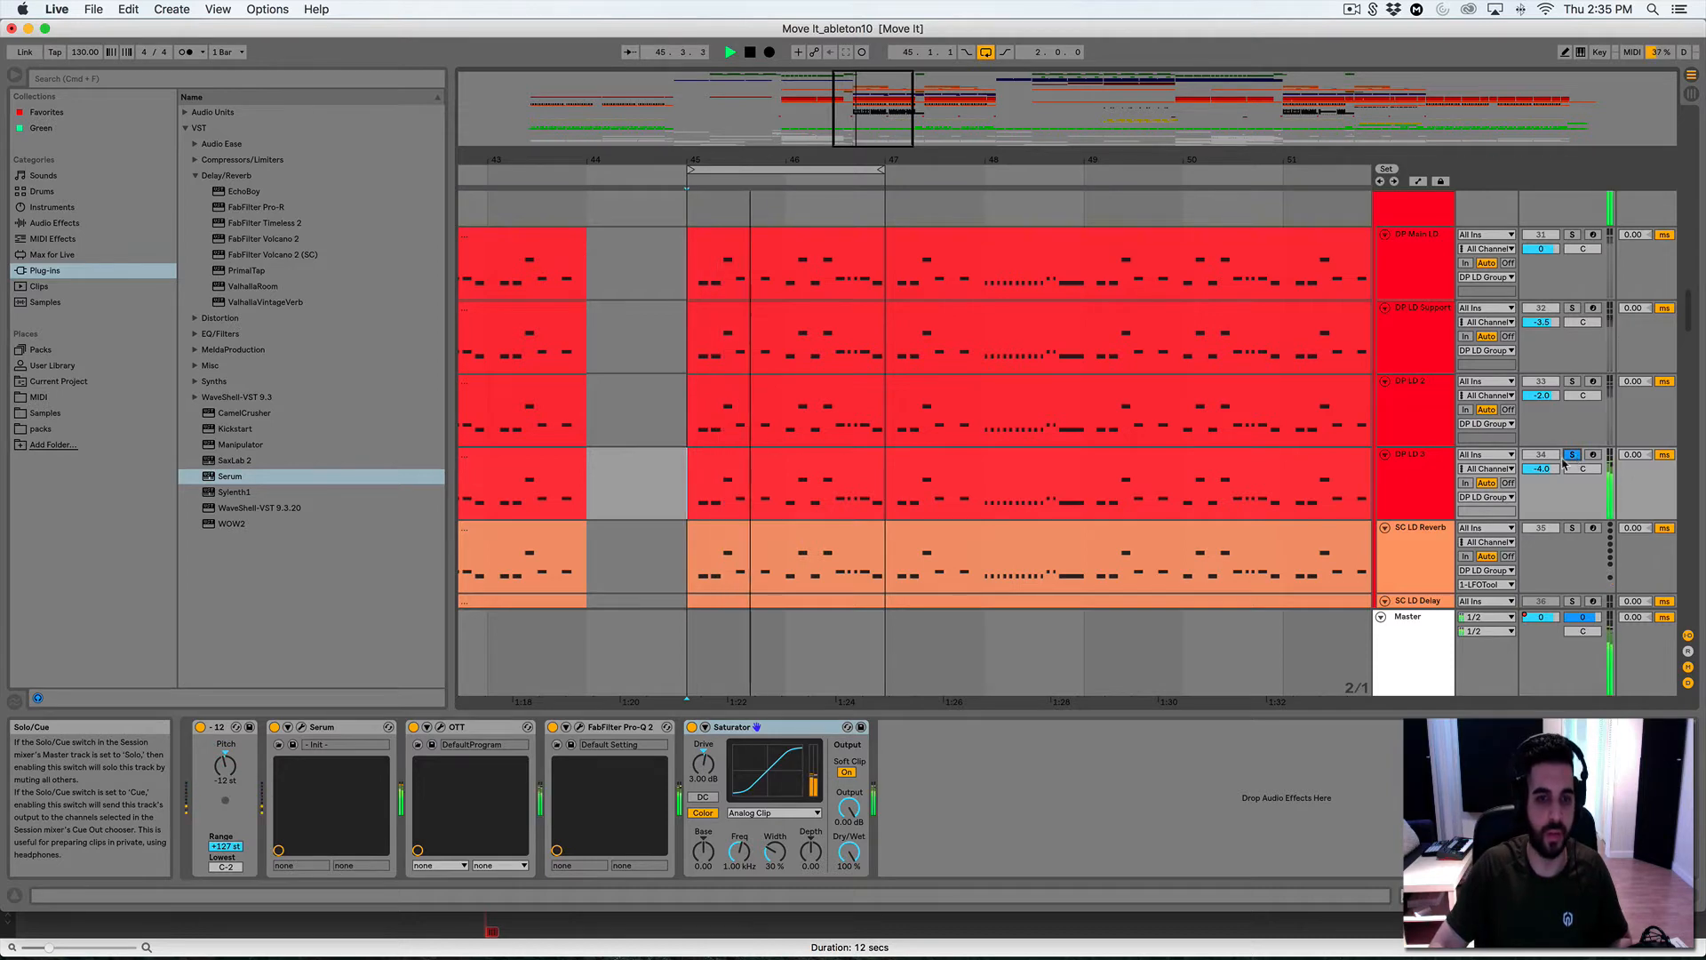
{"action": "key", "text": "space"}
Examine the oscillators and the Hyper/Dimension, Compressor and EQ effects of the Serum patch on DP LD 3
{"action": "scroll", "coordinate": [533, 622], "scroll_direction": "down", "scroll_amount": 1}
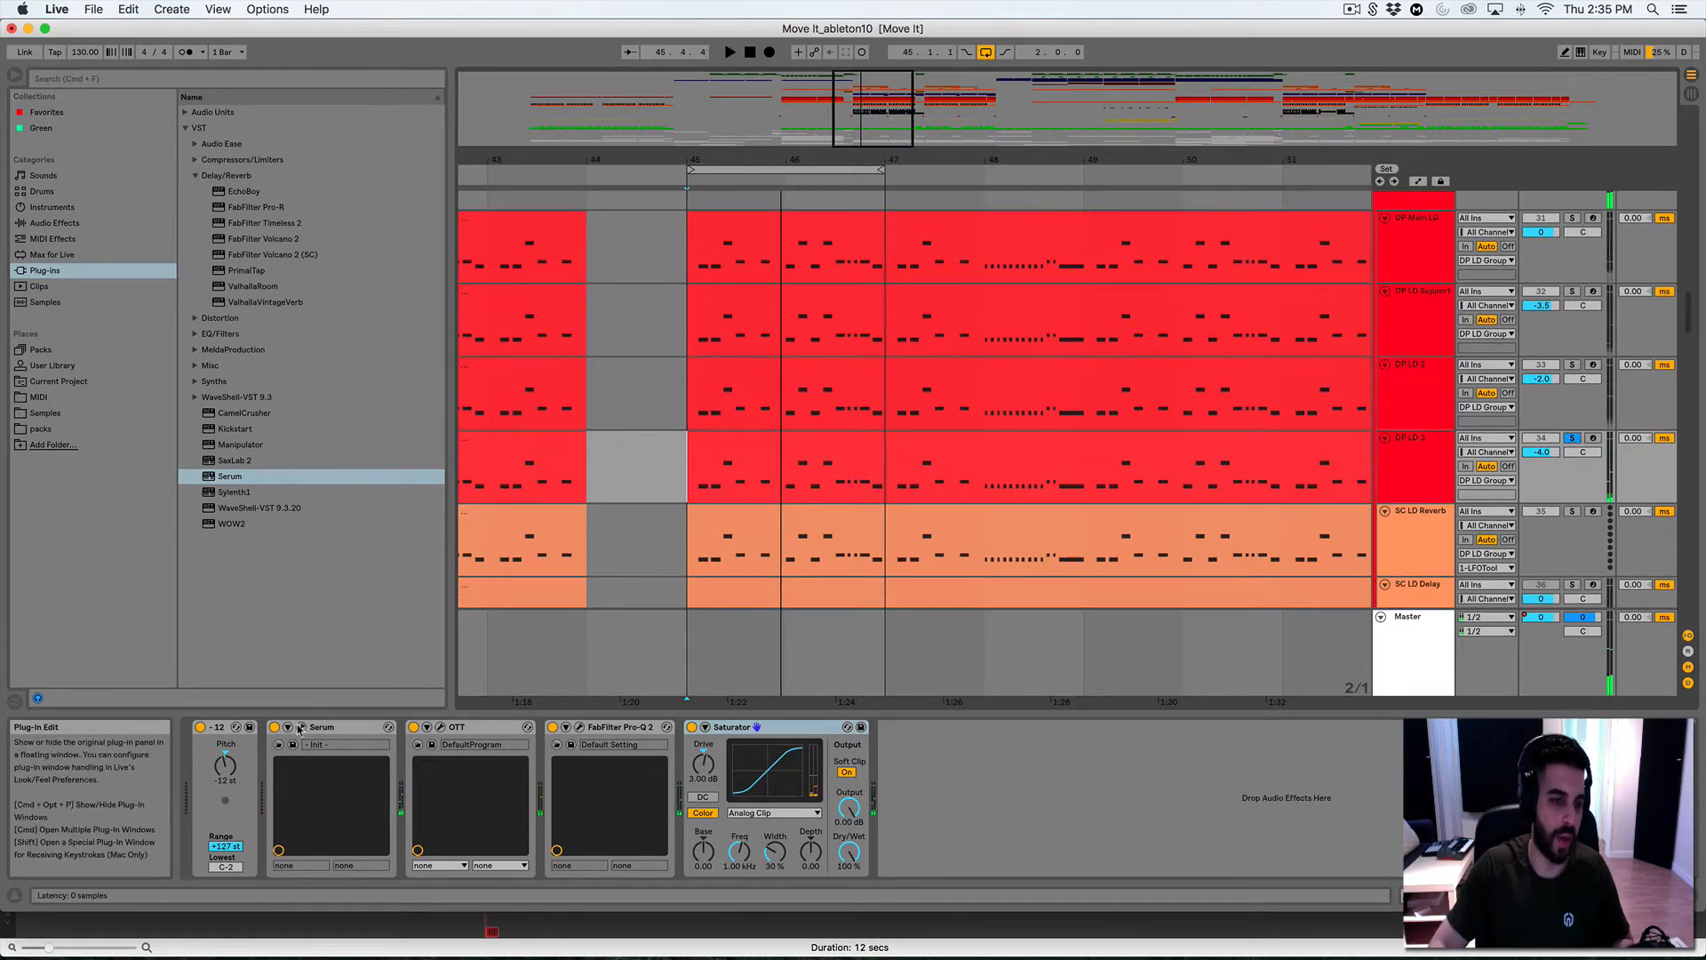
{"action": "key", "text": "super+alt+p"}
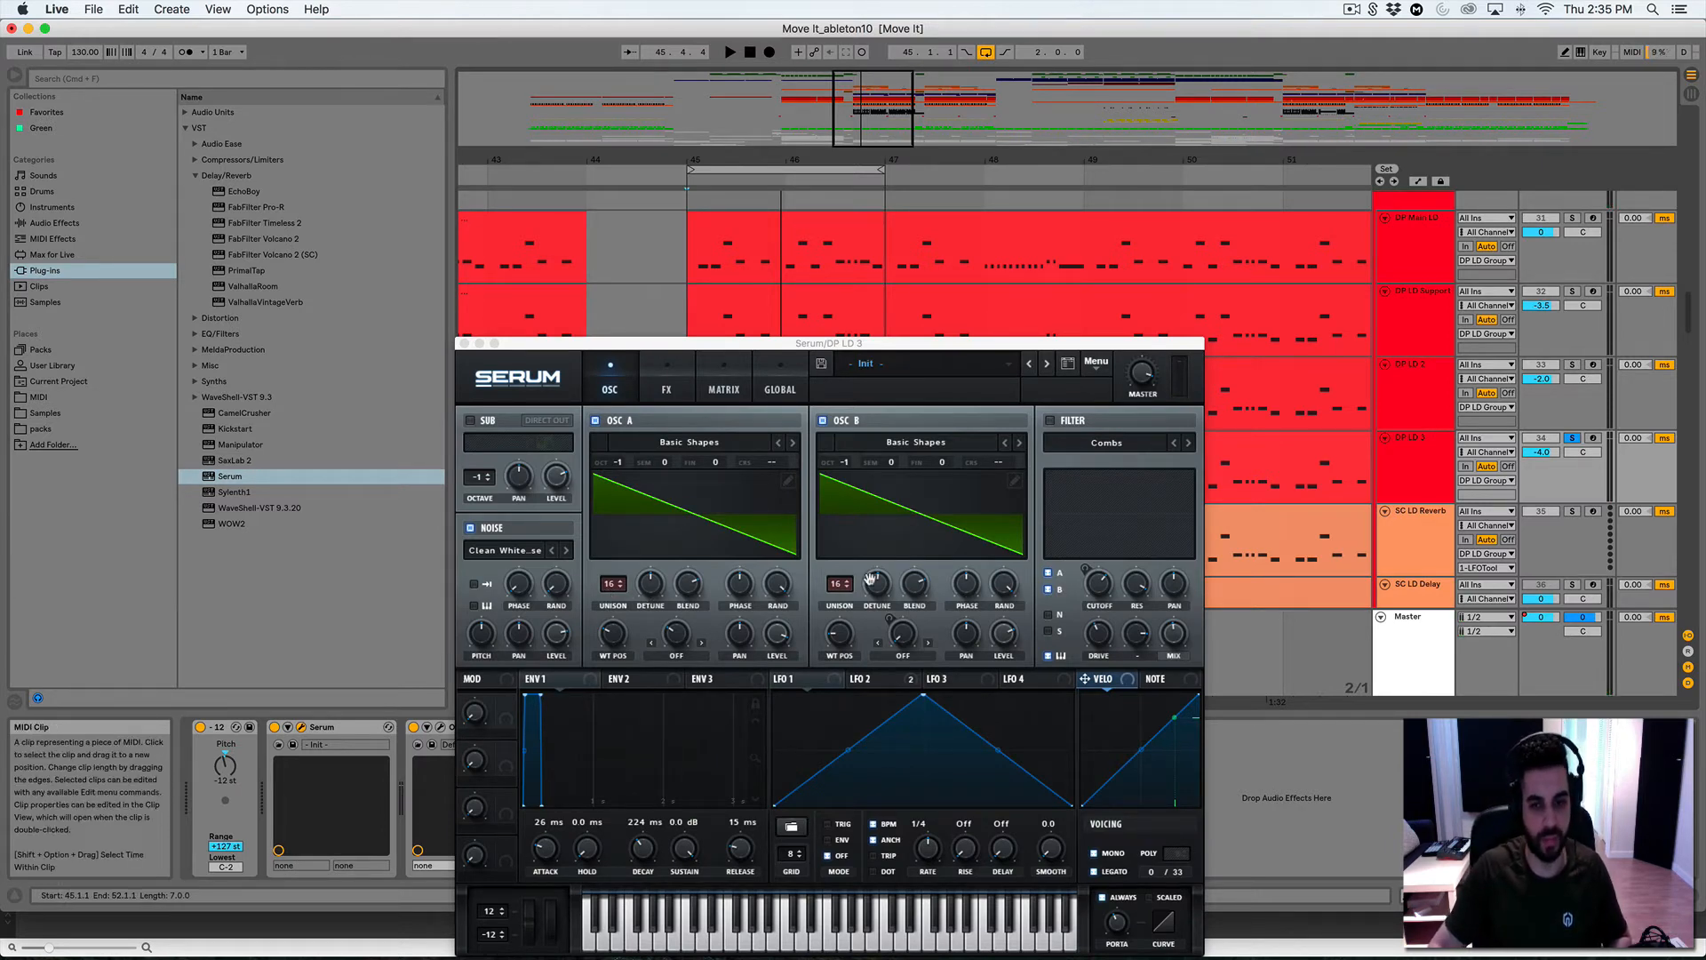
{"action": "left_click", "coordinate": [692, 382]}
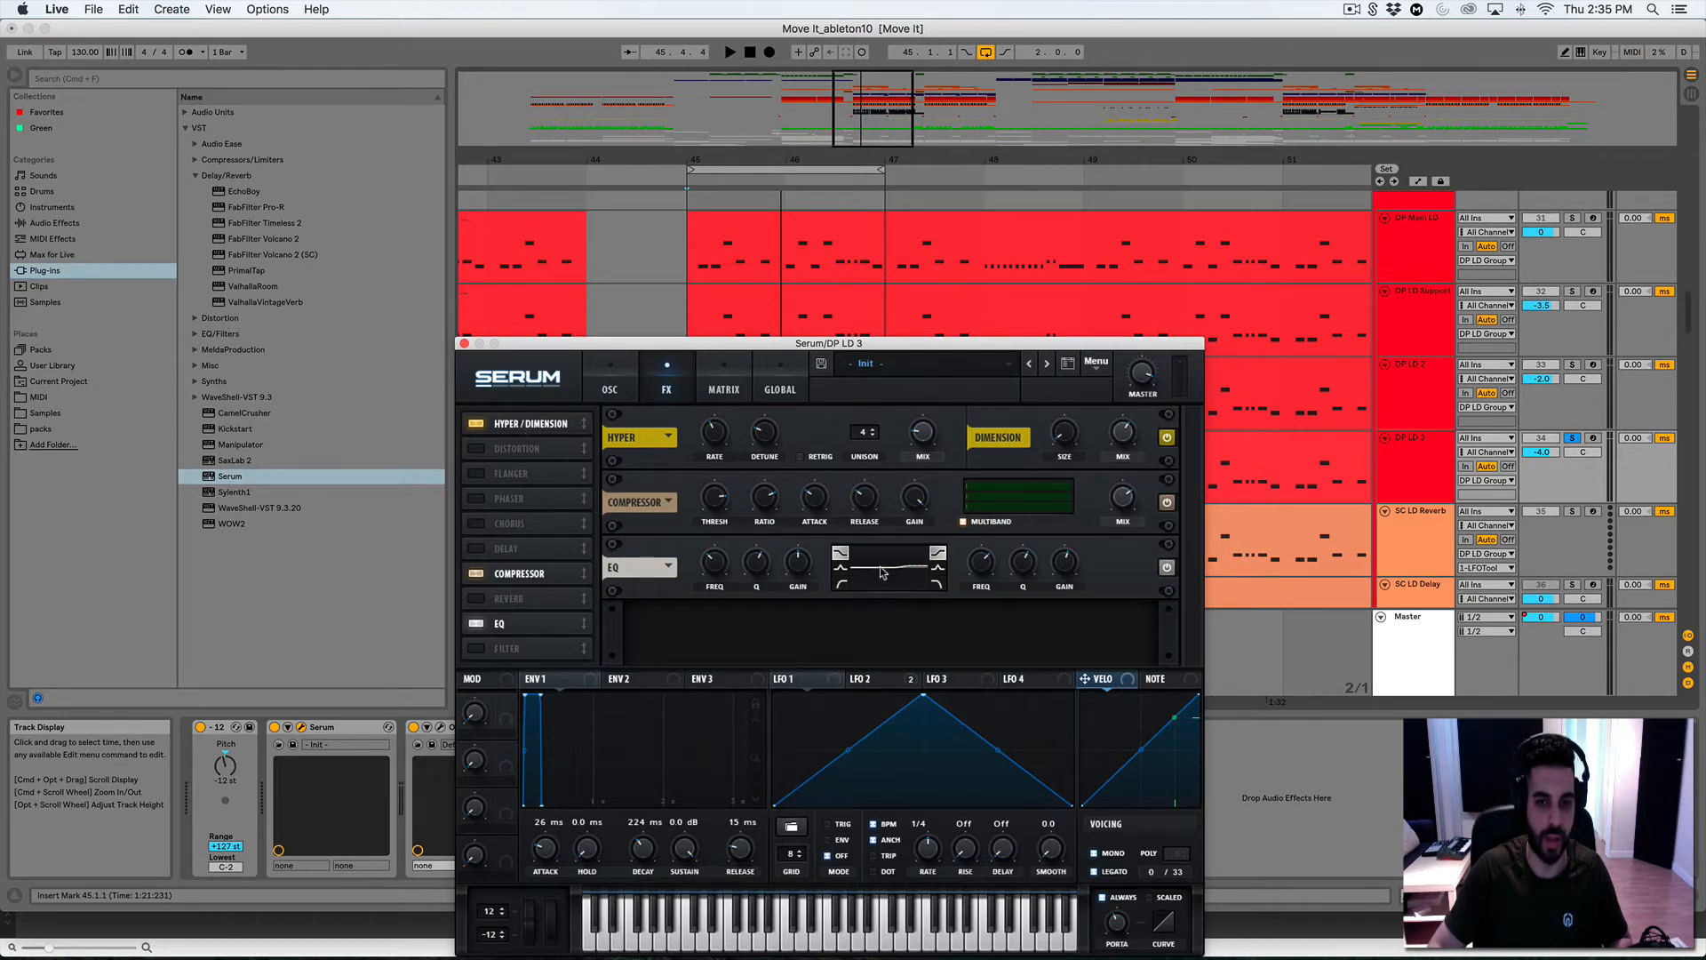
{"action": "left_click", "coordinate": [463, 344]}
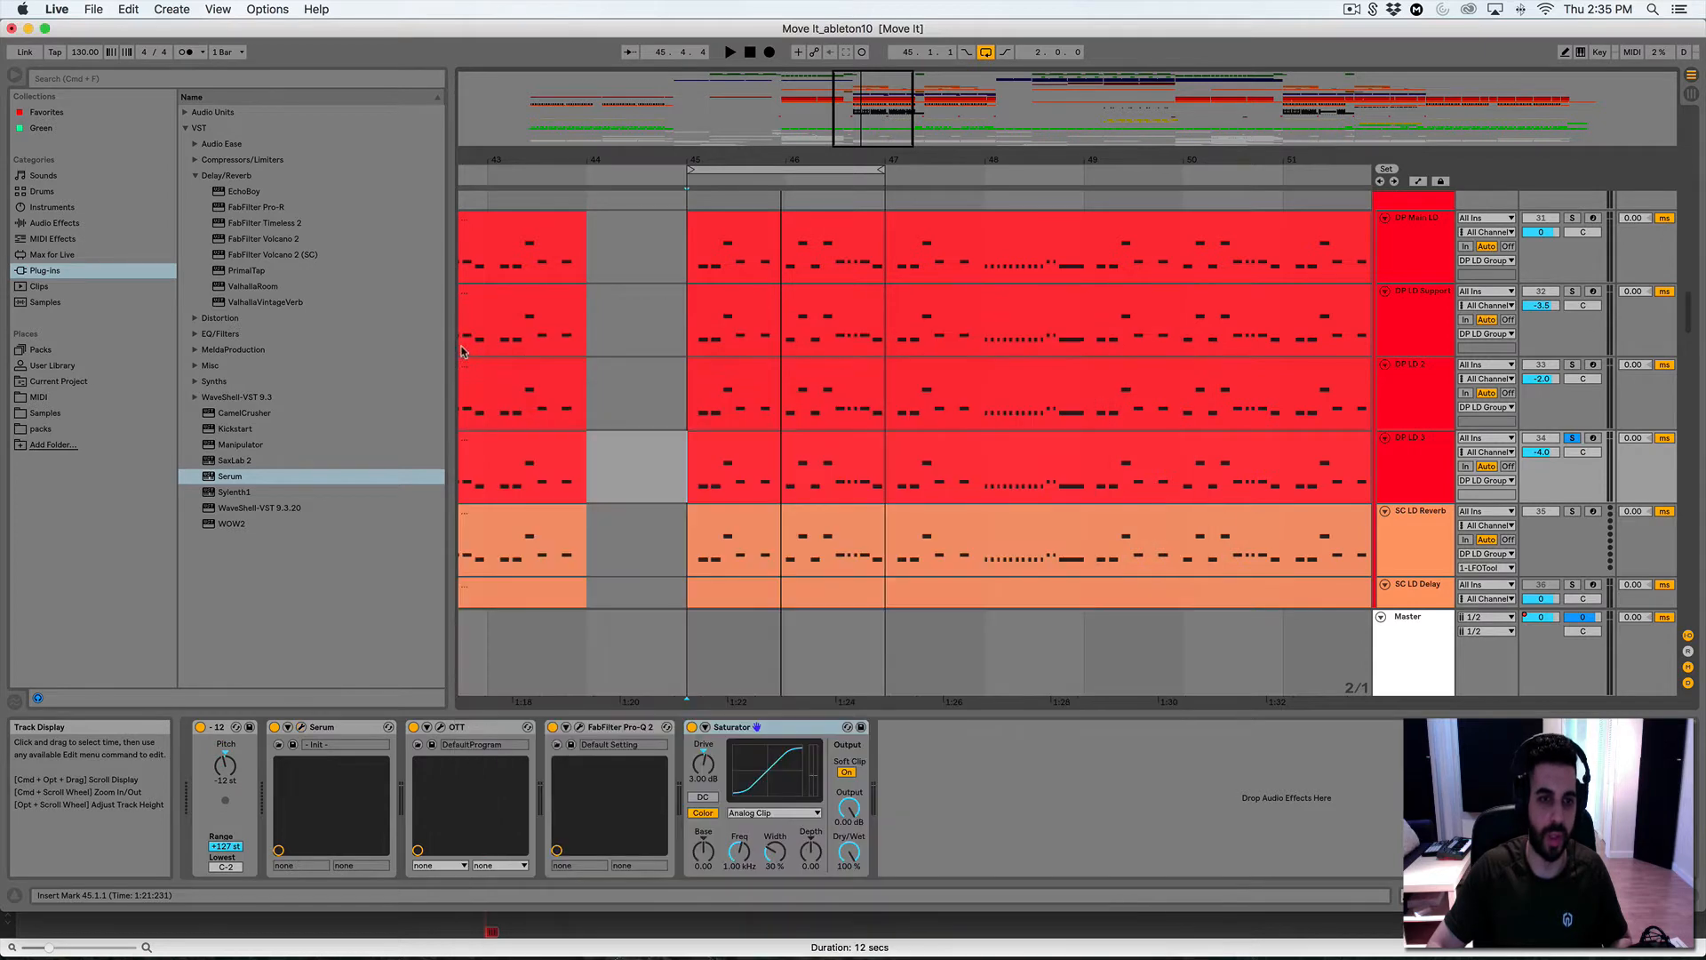
Examine the OTT and FabFilter Pro-Q 2 settings in the DP LD 3 device chain
{"action": "left_click", "coordinate": [440, 727]}
{"action": "left_click", "coordinate": [440, 729]}
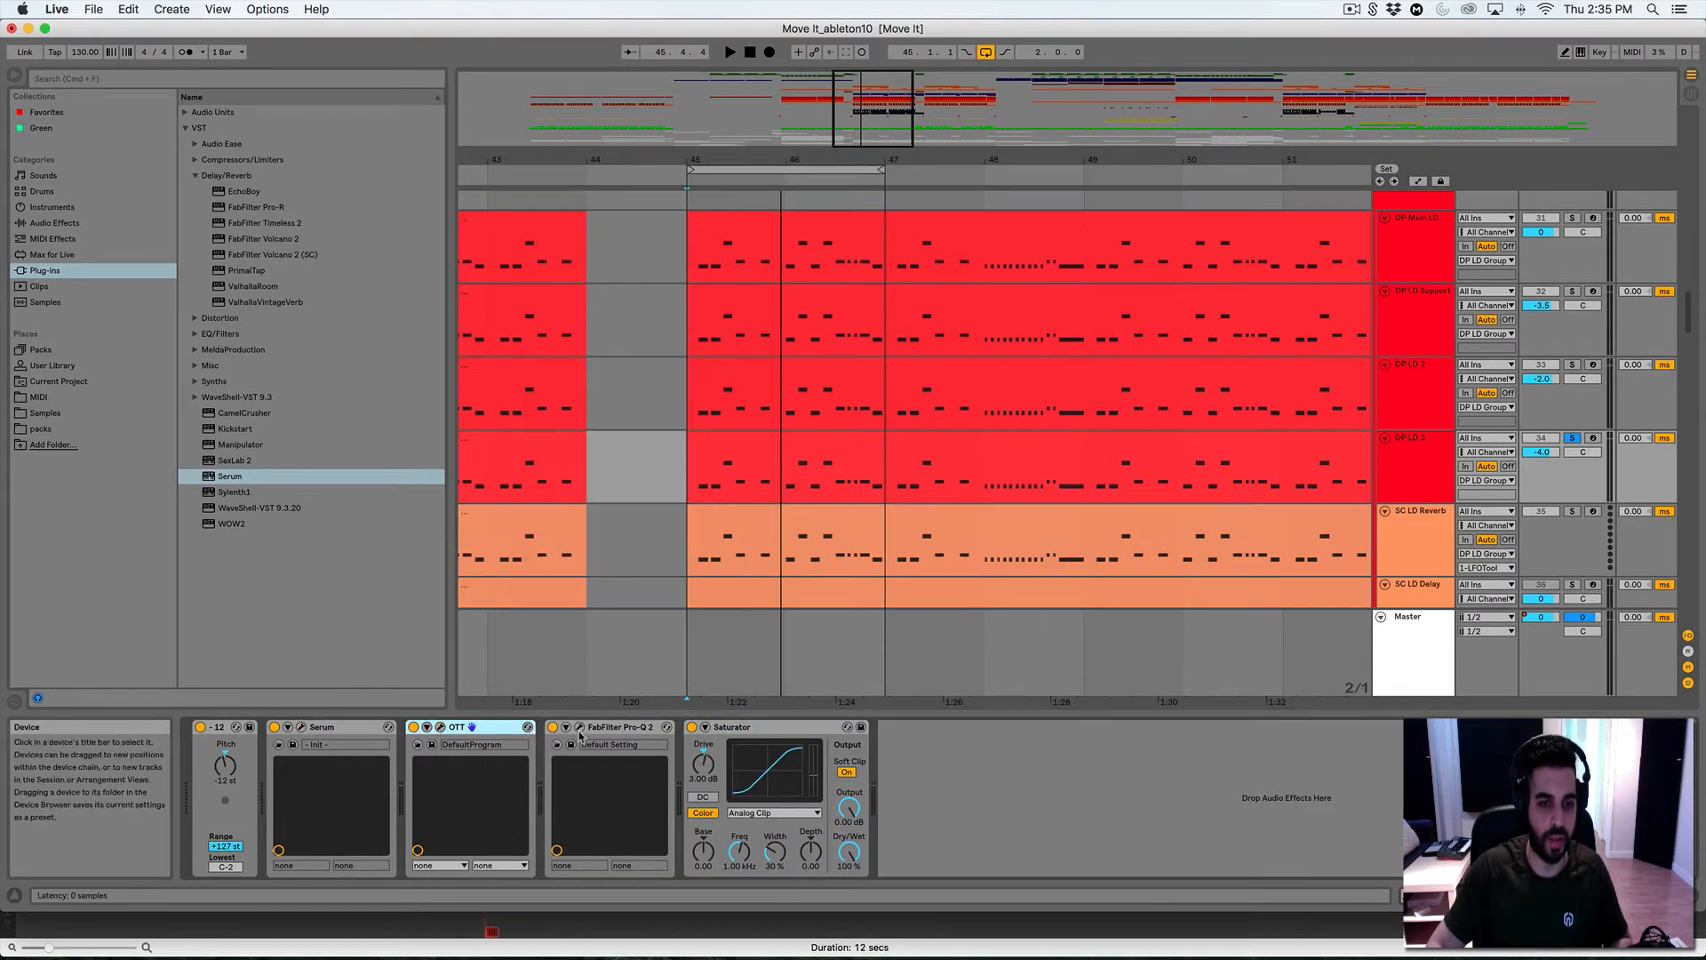
{"action": "left_click", "coordinate": [580, 727]}
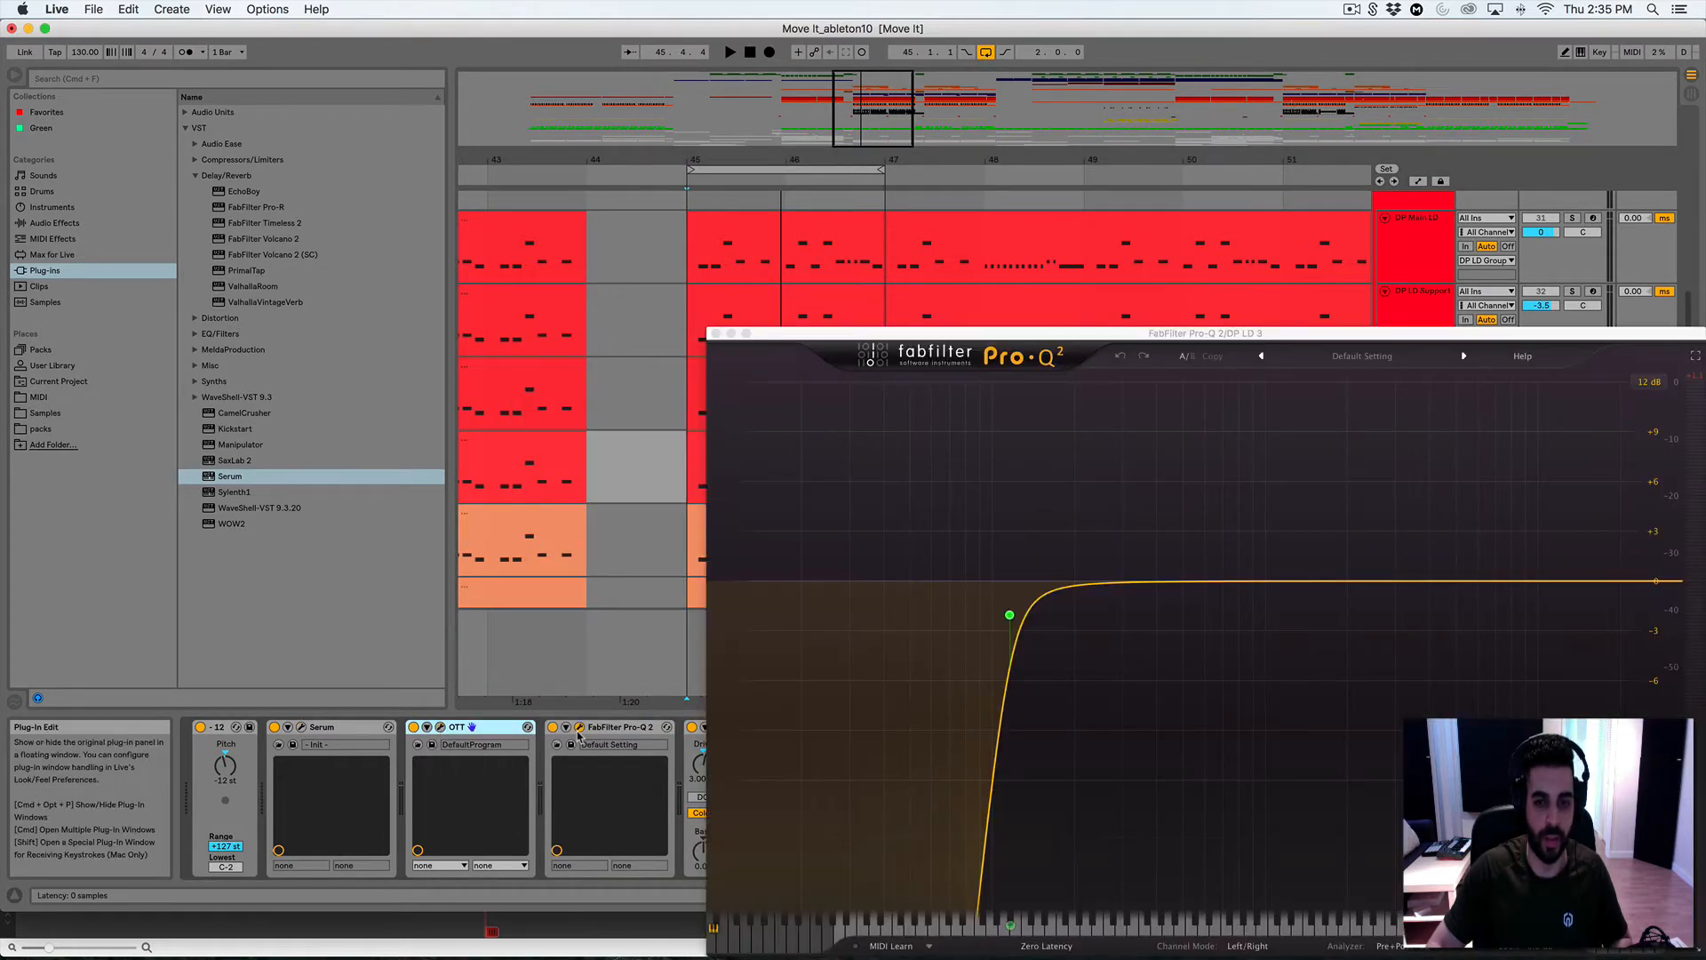
{"action": "left_click", "coordinate": [579, 727]}
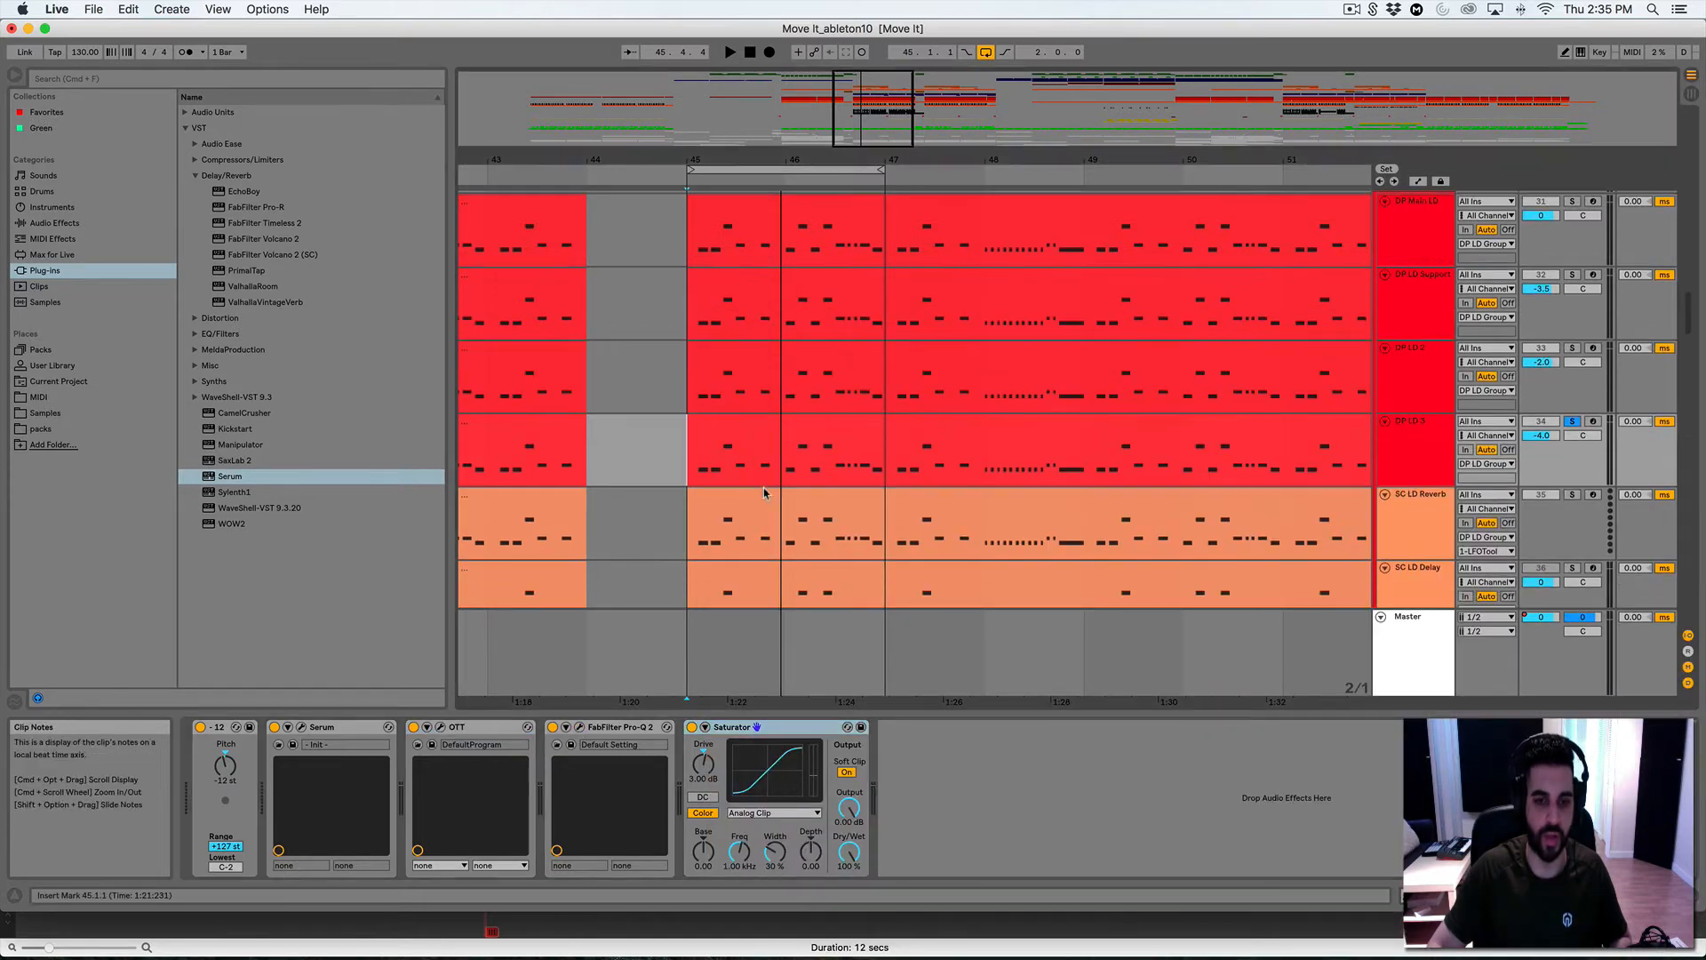
Examine the SC LD Reverb, SC LD Delay and SC DP LD Group sidechain trigger tracks below the lead layers
{"action": "scroll", "coordinate": [764, 493], "scroll_direction": "down", "scroll_amount": 2}
{"action": "left_click", "coordinate": [682, 382]}
{"action": "left_click", "coordinate": [679, 462]}
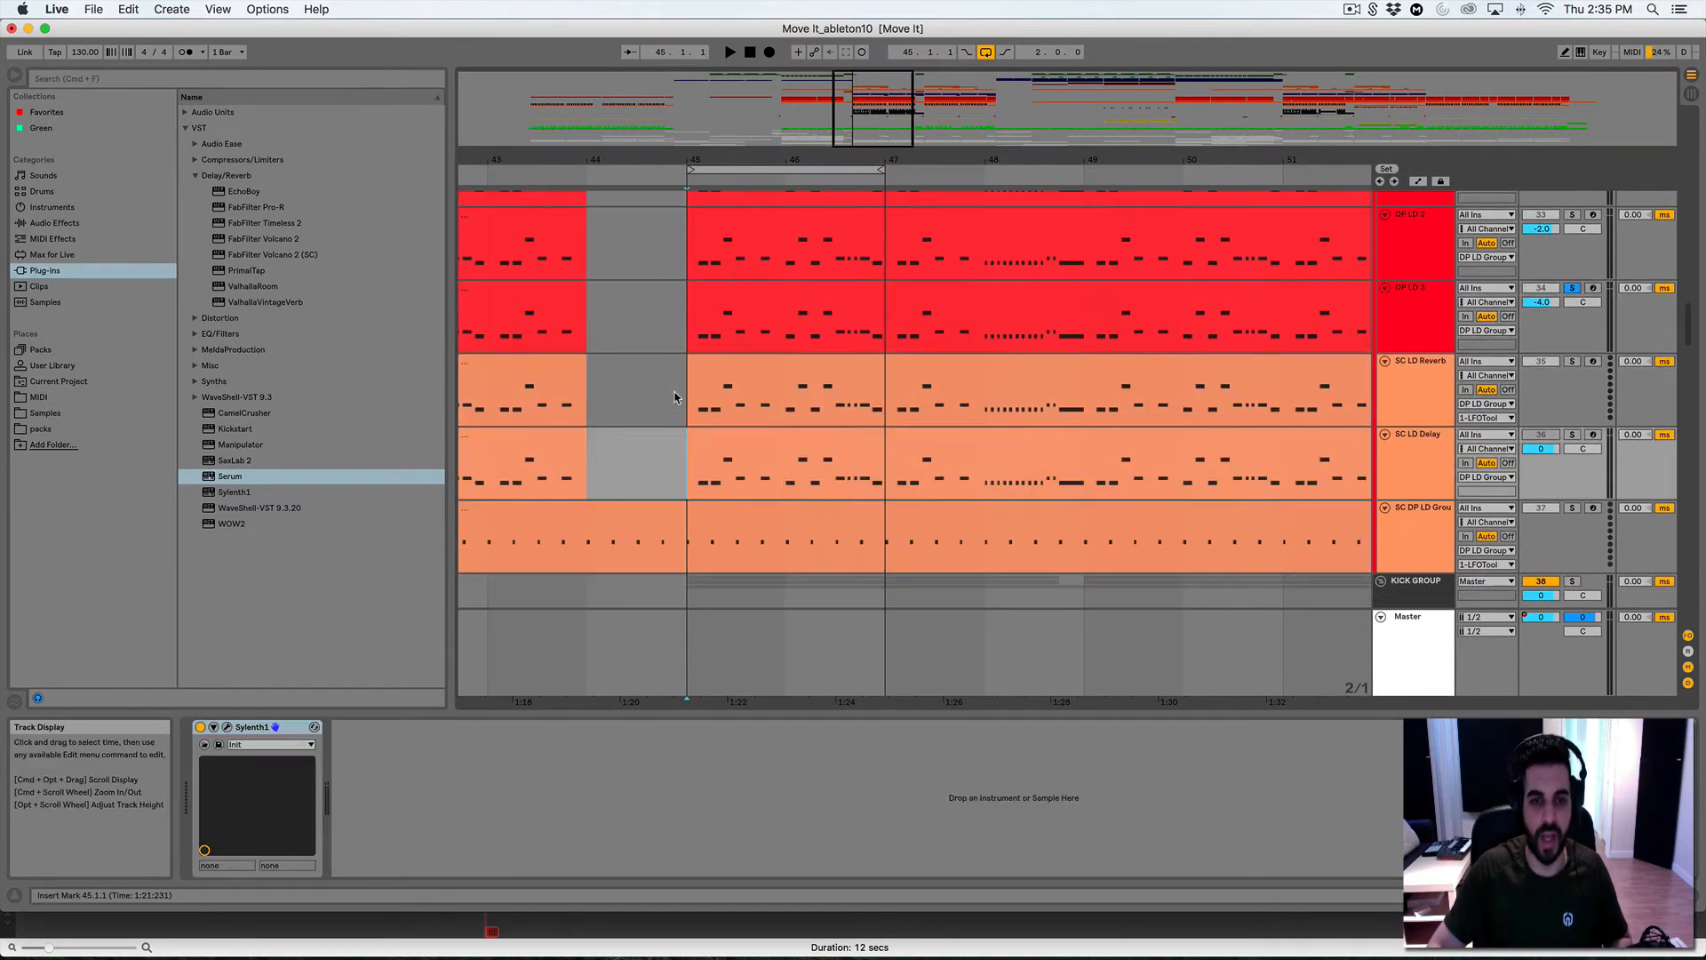
{"action": "left_click", "coordinate": [675, 397]}
{"action": "left_click", "coordinate": [679, 462]}
{"action": "scroll", "coordinate": [679, 411], "scroll_direction": "up", "scroll_amount": 2}
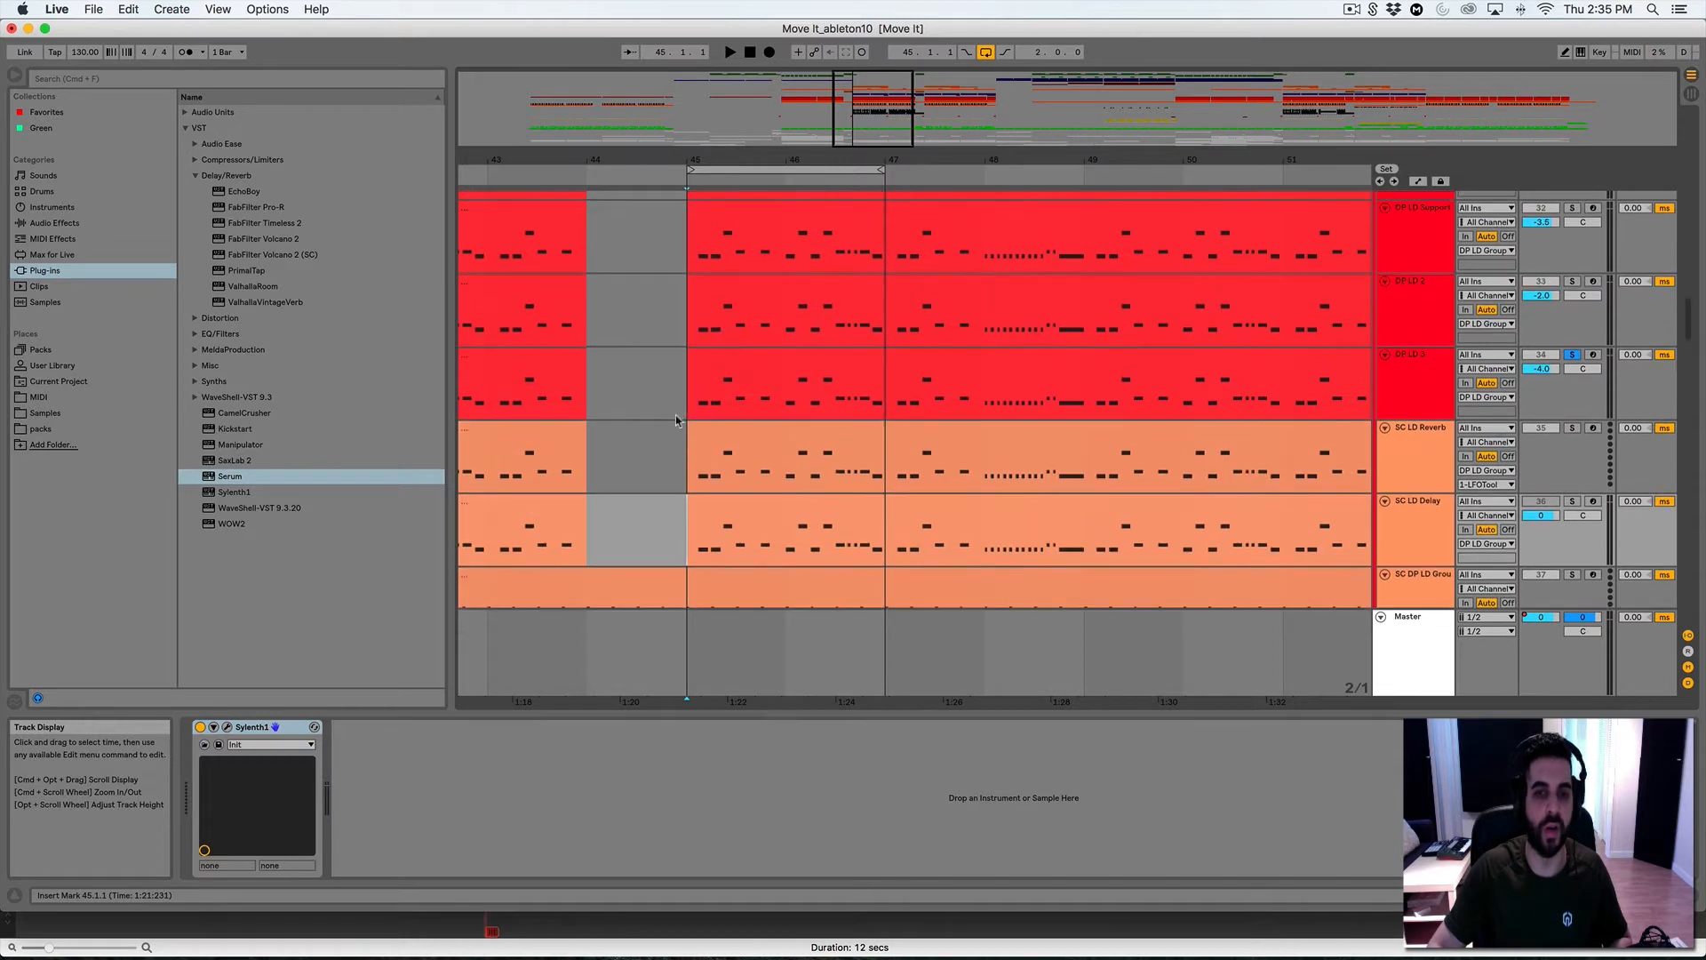
{"action": "left_click", "coordinate": [669, 466]}
{"action": "left_click", "coordinate": [681, 535]}
{"action": "scroll", "coordinate": [684, 536], "scroll_direction": "down", "scroll_amount": 2}
{"action": "left_click", "coordinate": [686, 535]}
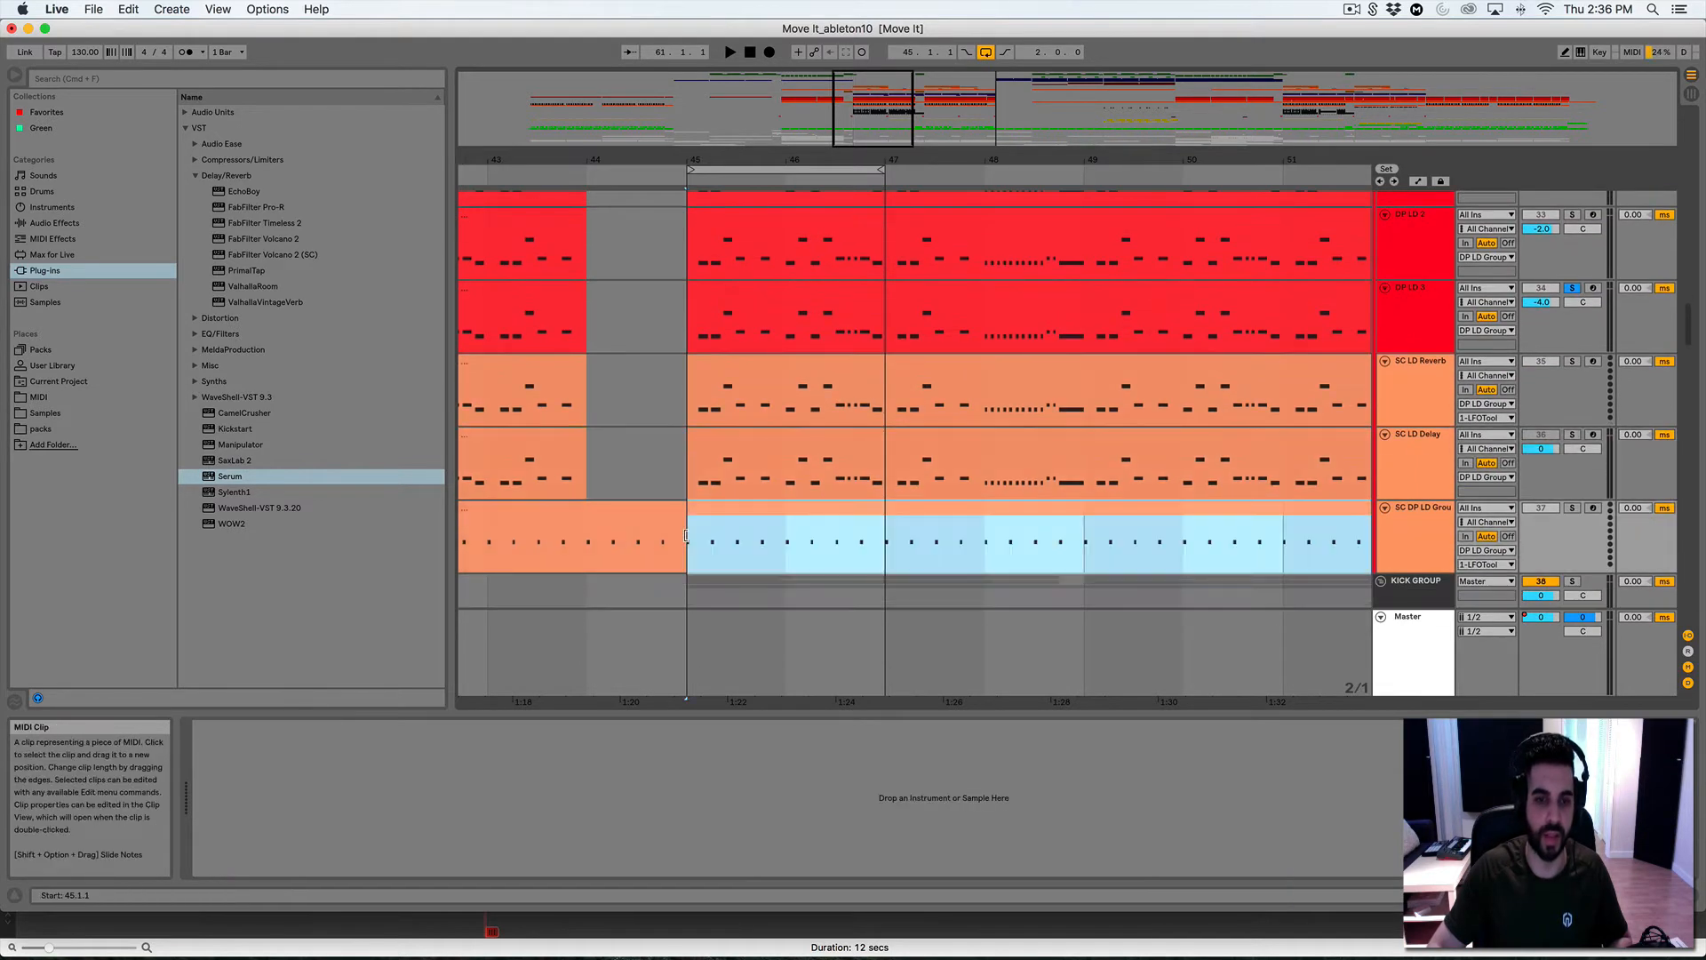
{"action": "scroll", "coordinate": [681, 569], "scroll_direction": "up", "scroll_amount": 2}
{"action": "scroll", "coordinate": [683, 569], "scroll_direction": "down", "scroll_amount": 3}
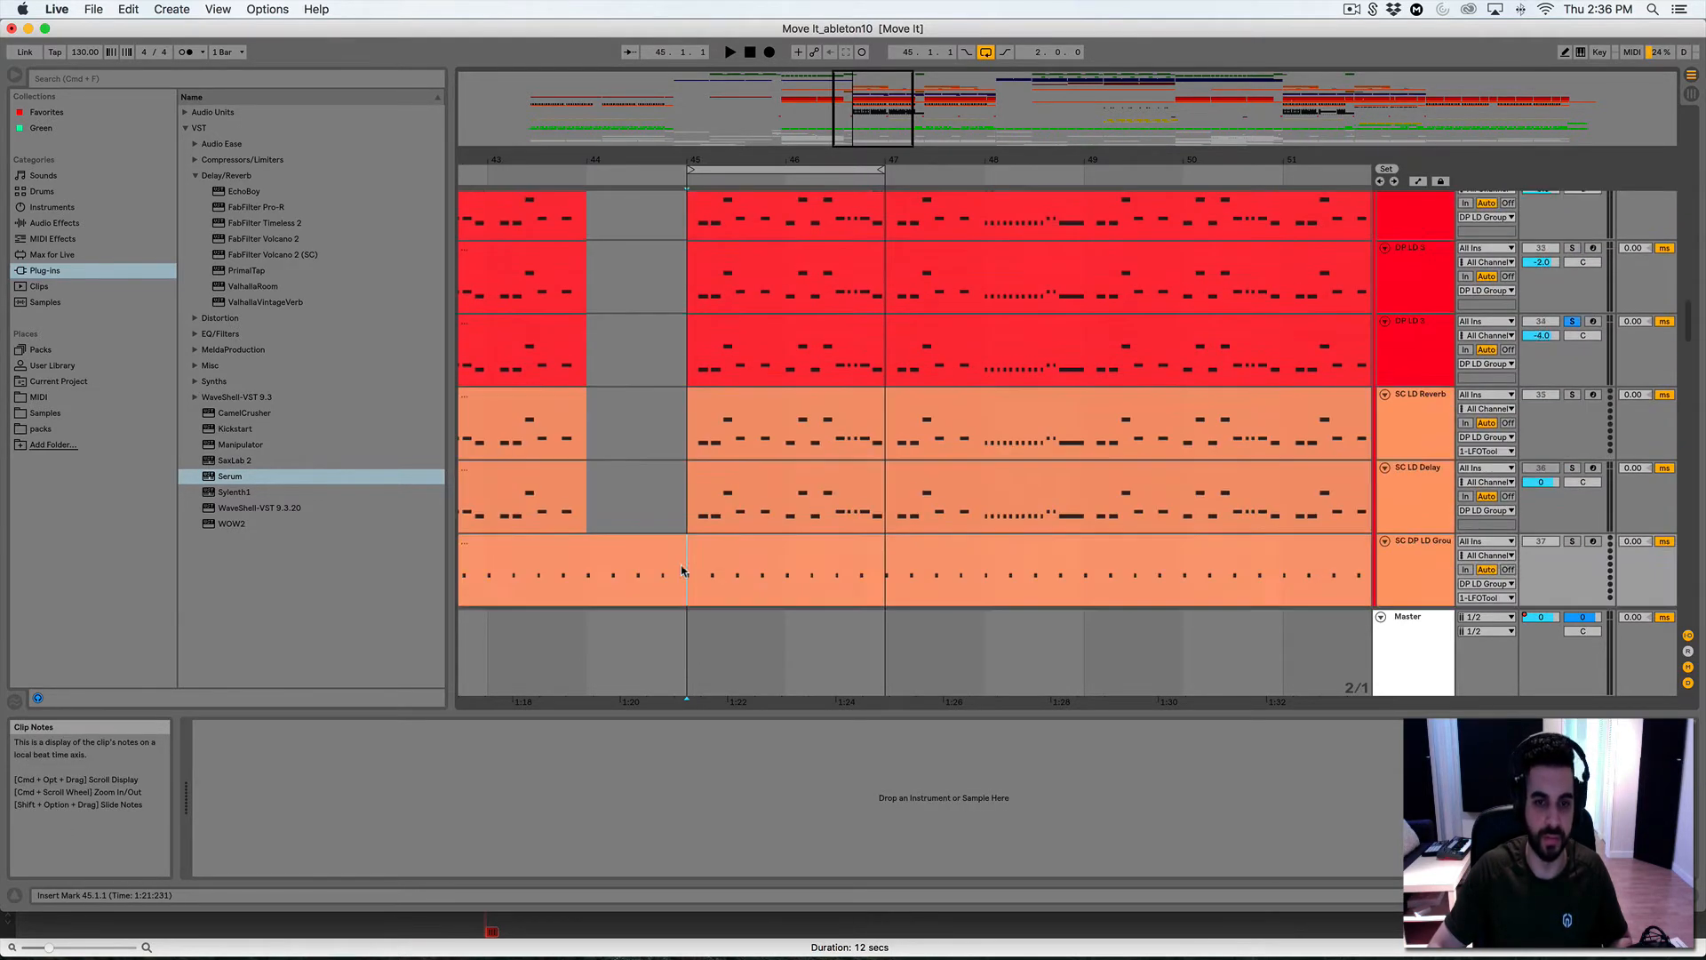
{"action": "left_click", "coordinate": [681, 404]}
{"action": "scroll", "coordinate": [712, 540], "scroll_direction": "up", "scroll_amount": 4}
{"action": "scroll", "coordinate": [713, 542], "scroll_direction": "down", "scroll_amount": 2}
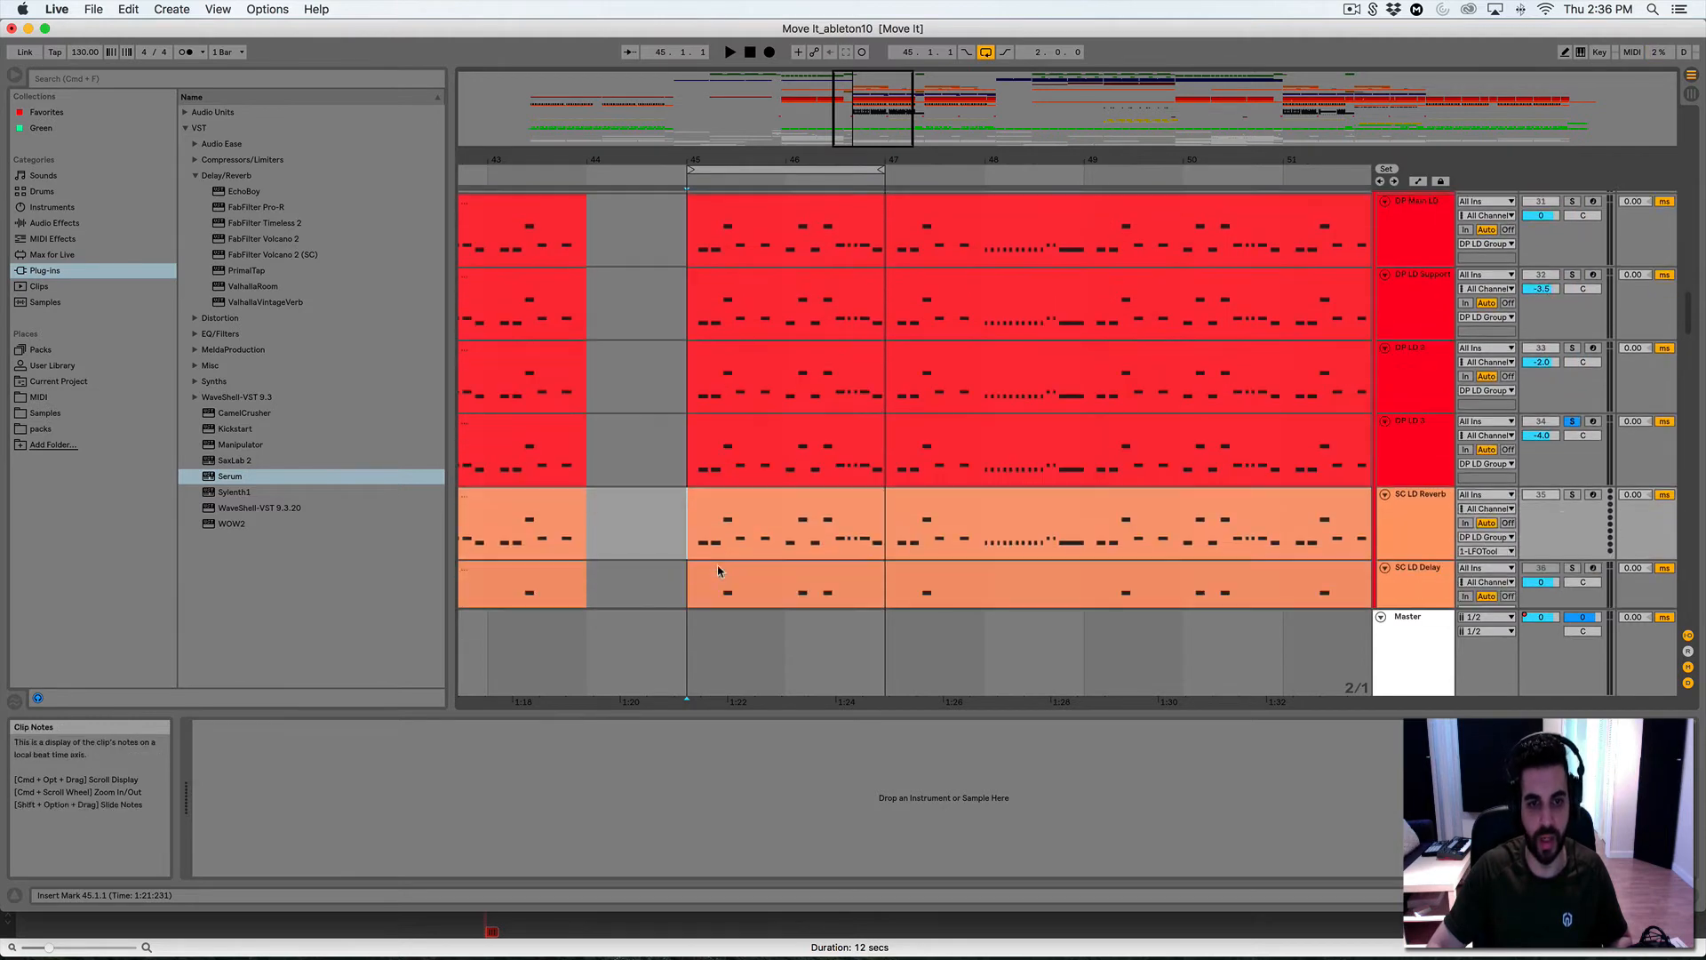
Select the DP LD Group and show the devices of the Dry and Reverb chains in its Reverb Chain rack
{"action": "scroll", "coordinate": [737, 533], "scroll_direction": "up", "scroll_amount": 8}
{"action": "scroll", "coordinate": [715, 462], "scroll_direction": "down", "scroll_amount": 4}
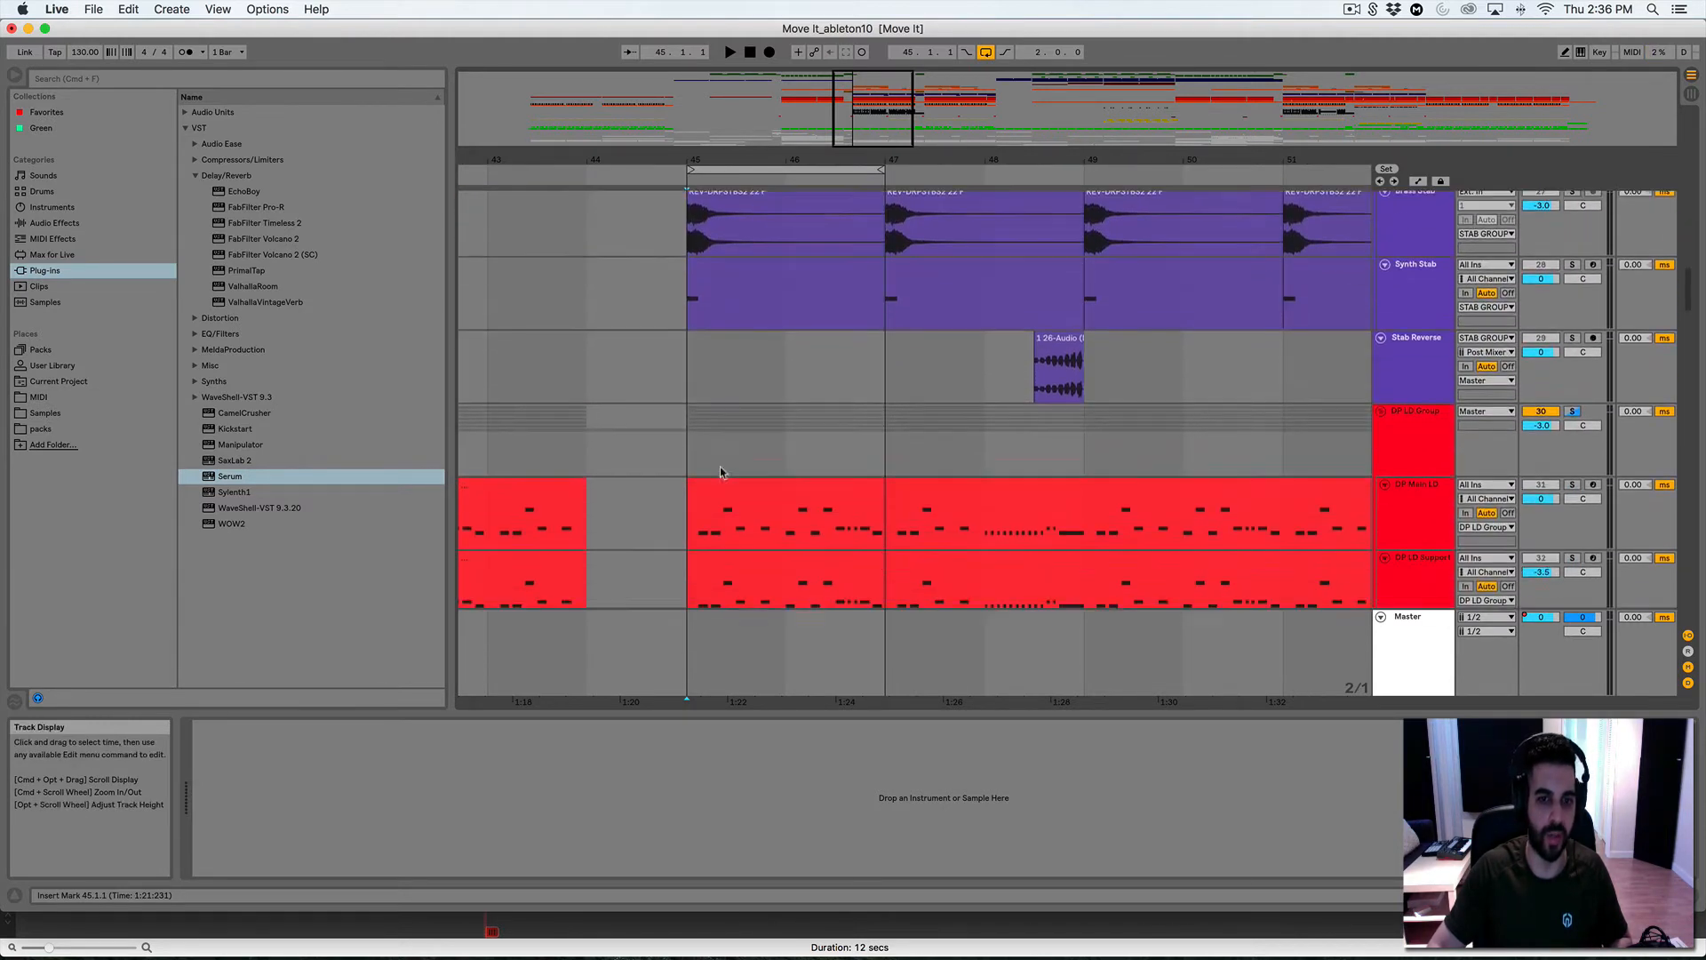
{"action": "left_click", "coordinate": [706, 408]}
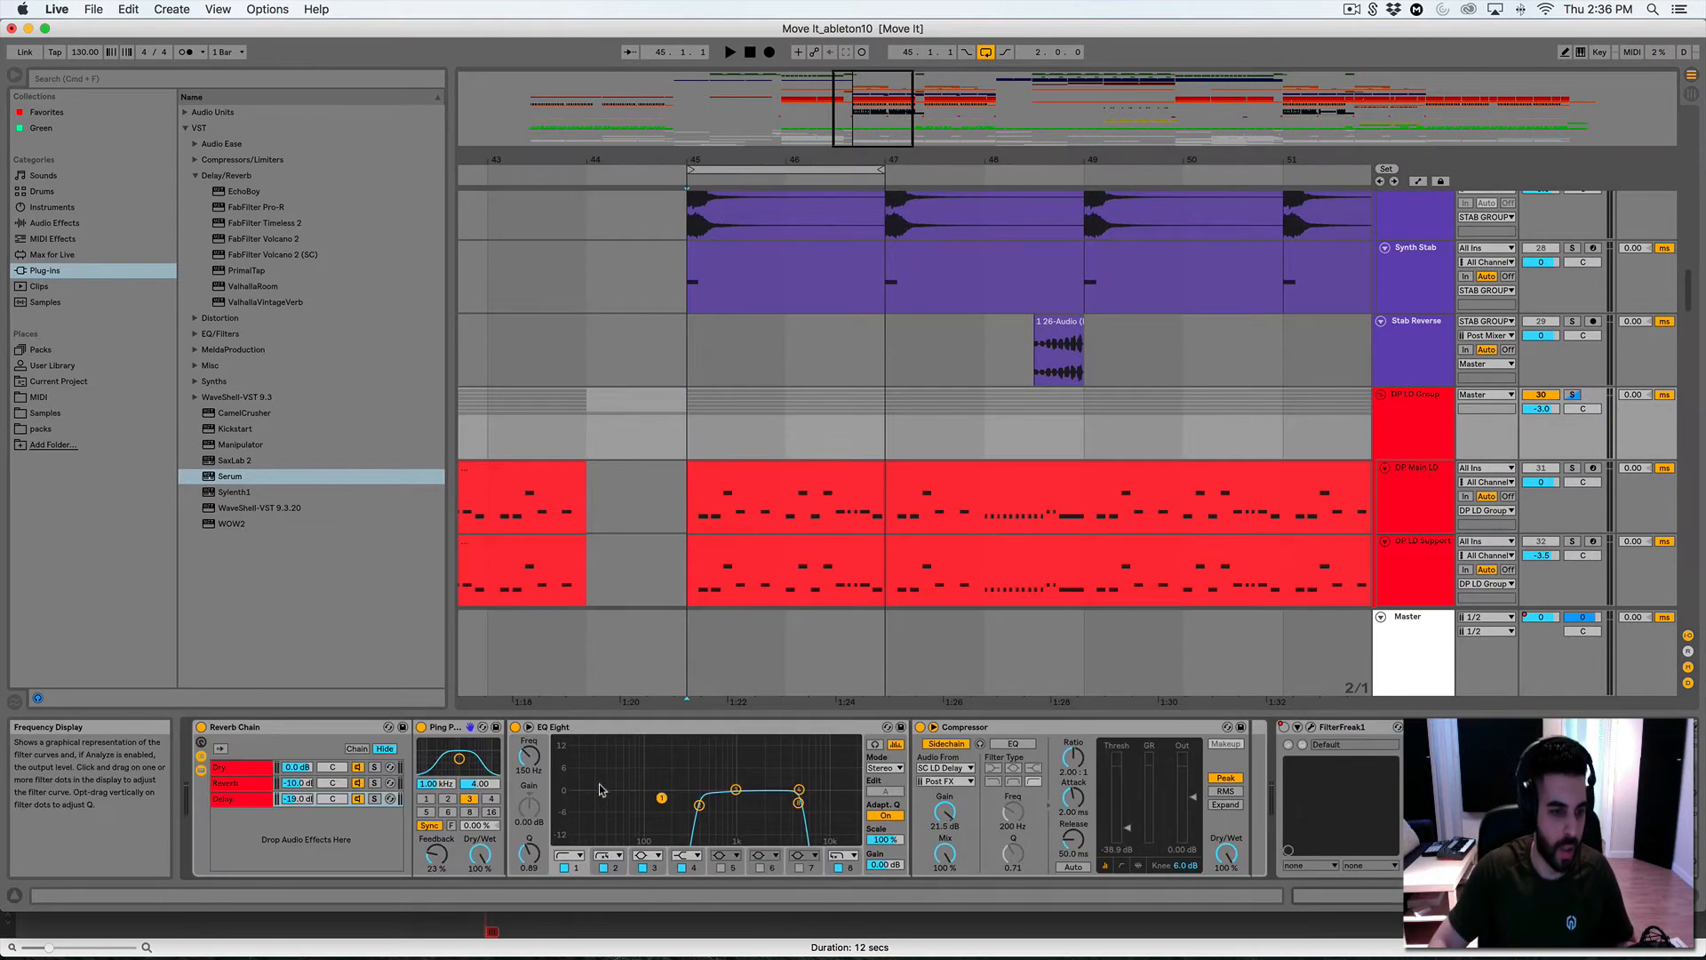
{"action": "left_click", "coordinate": [229, 767]}
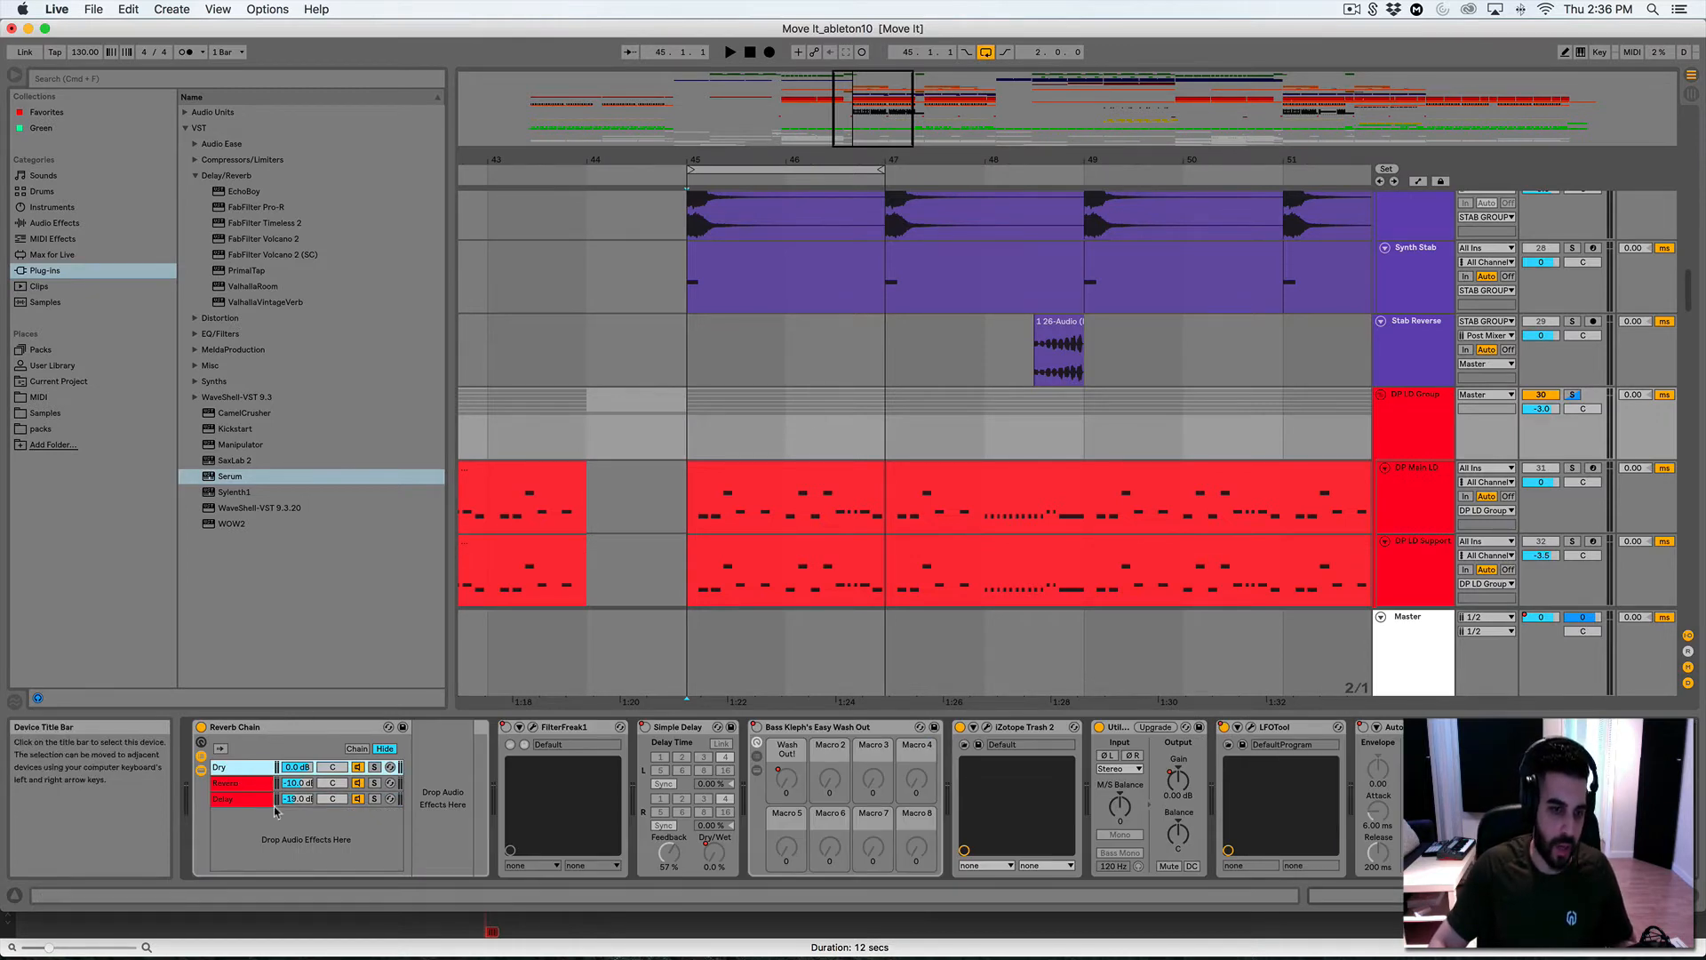
{"action": "left_click", "coordinate": [255, 783]}
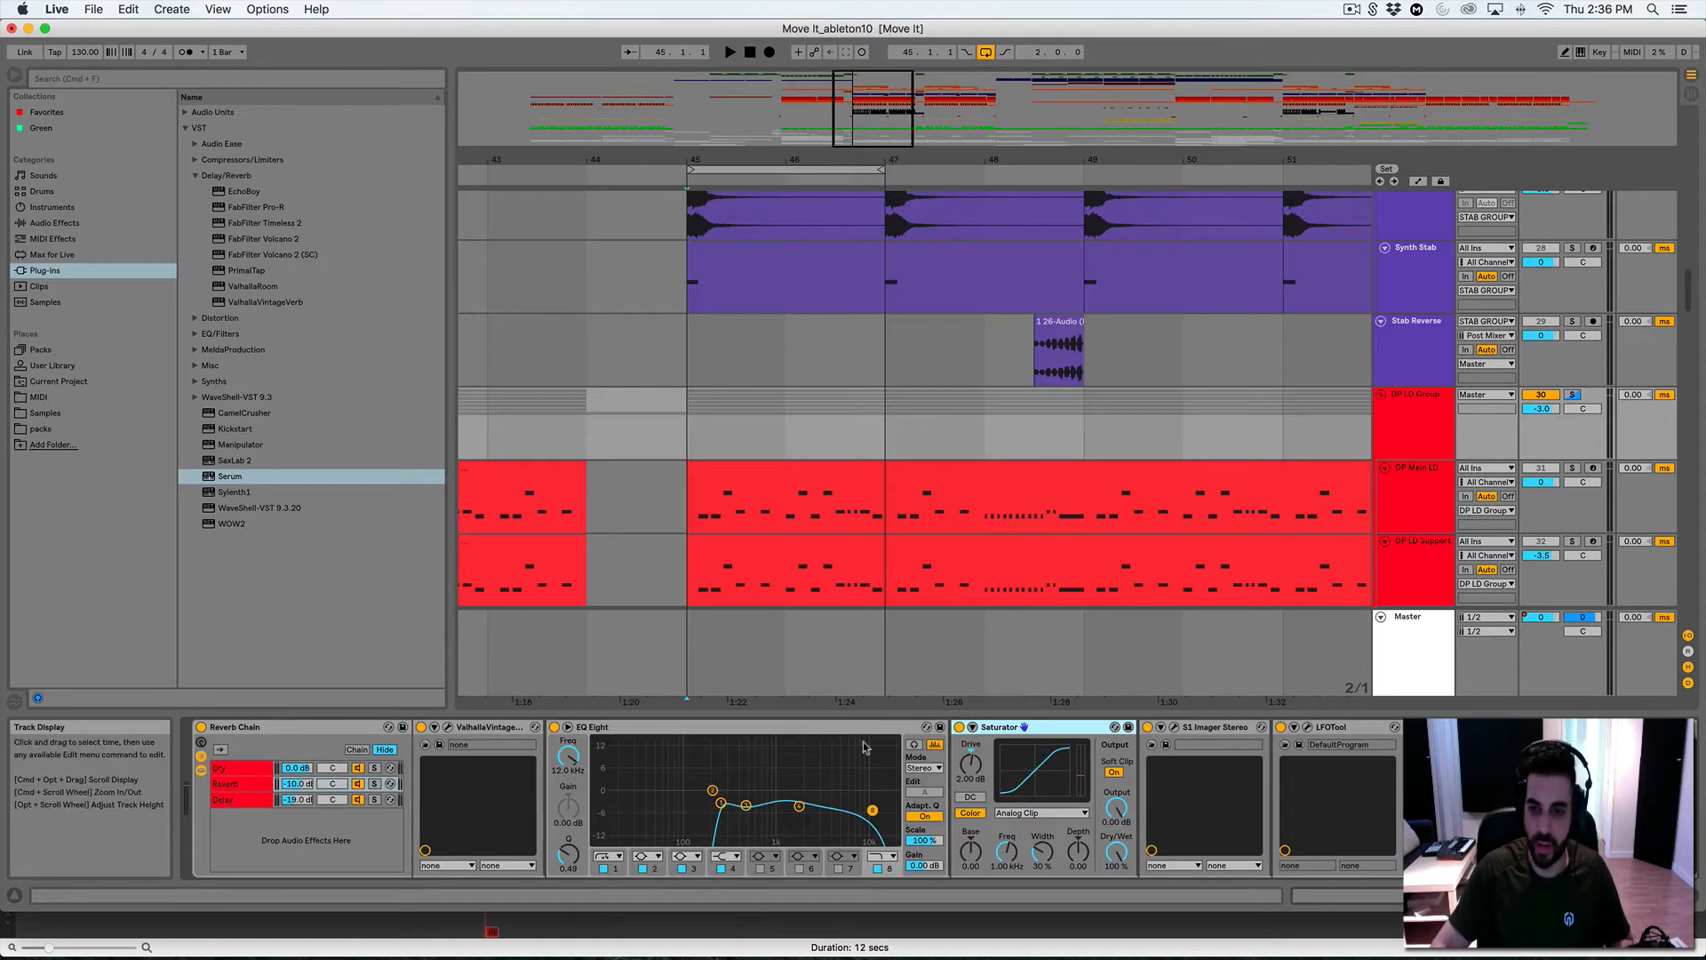
Examine the ValhallaVintageVerb and S1 Imager Stereo settings in the Reverb chain of DP LD Group
{"action": "left_click", "coordinate": [448, 726]}
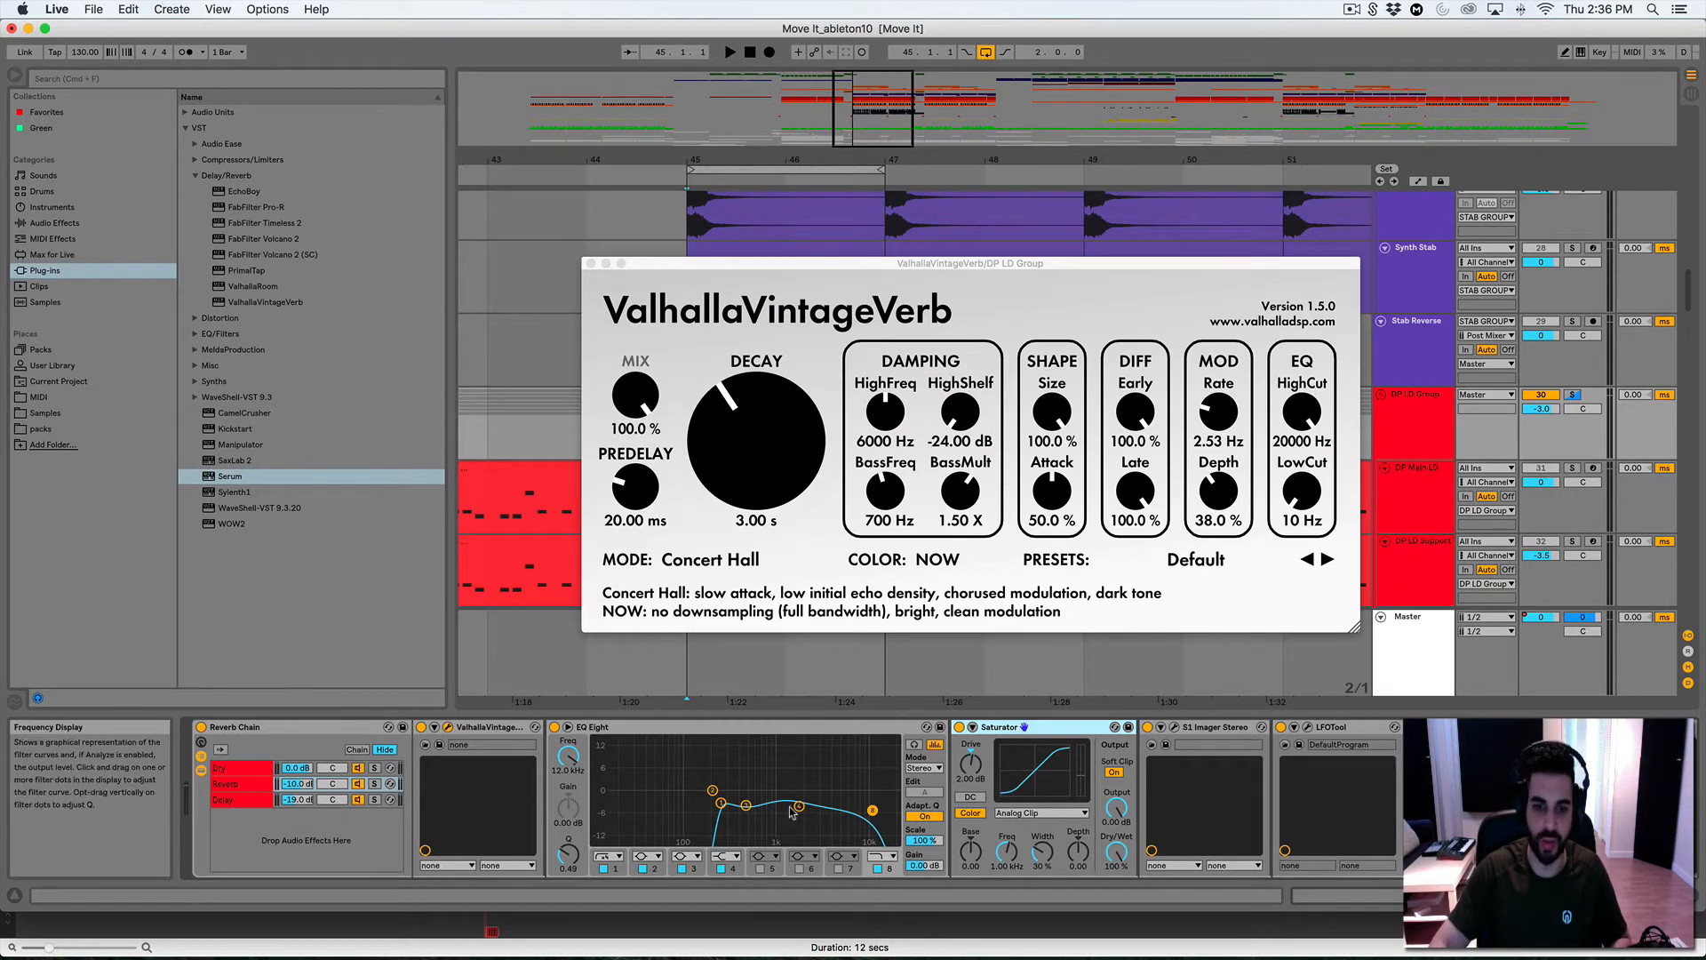
{"action": "left_click", "coordinate": [591, 264]}
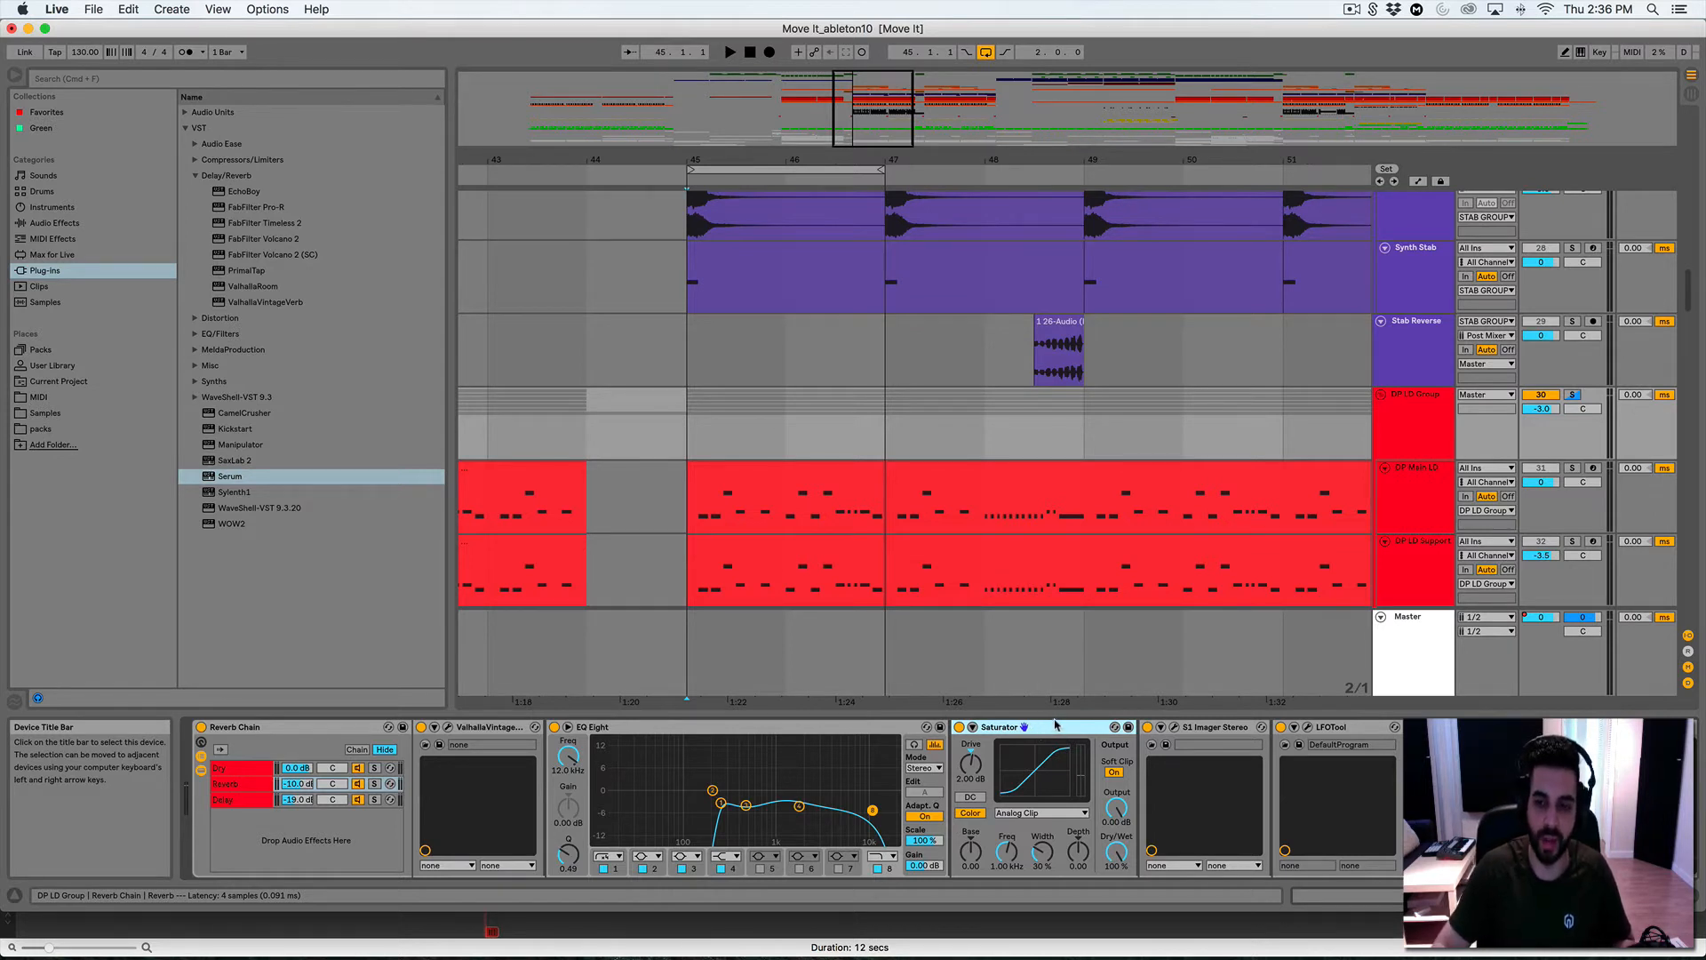
{"action": "scroll", "coordinate": [1030, 756], "scroll_direction": "right", "scroll_amount": 3}
{"action": "left_click", "coordinate": [1011, 731]}
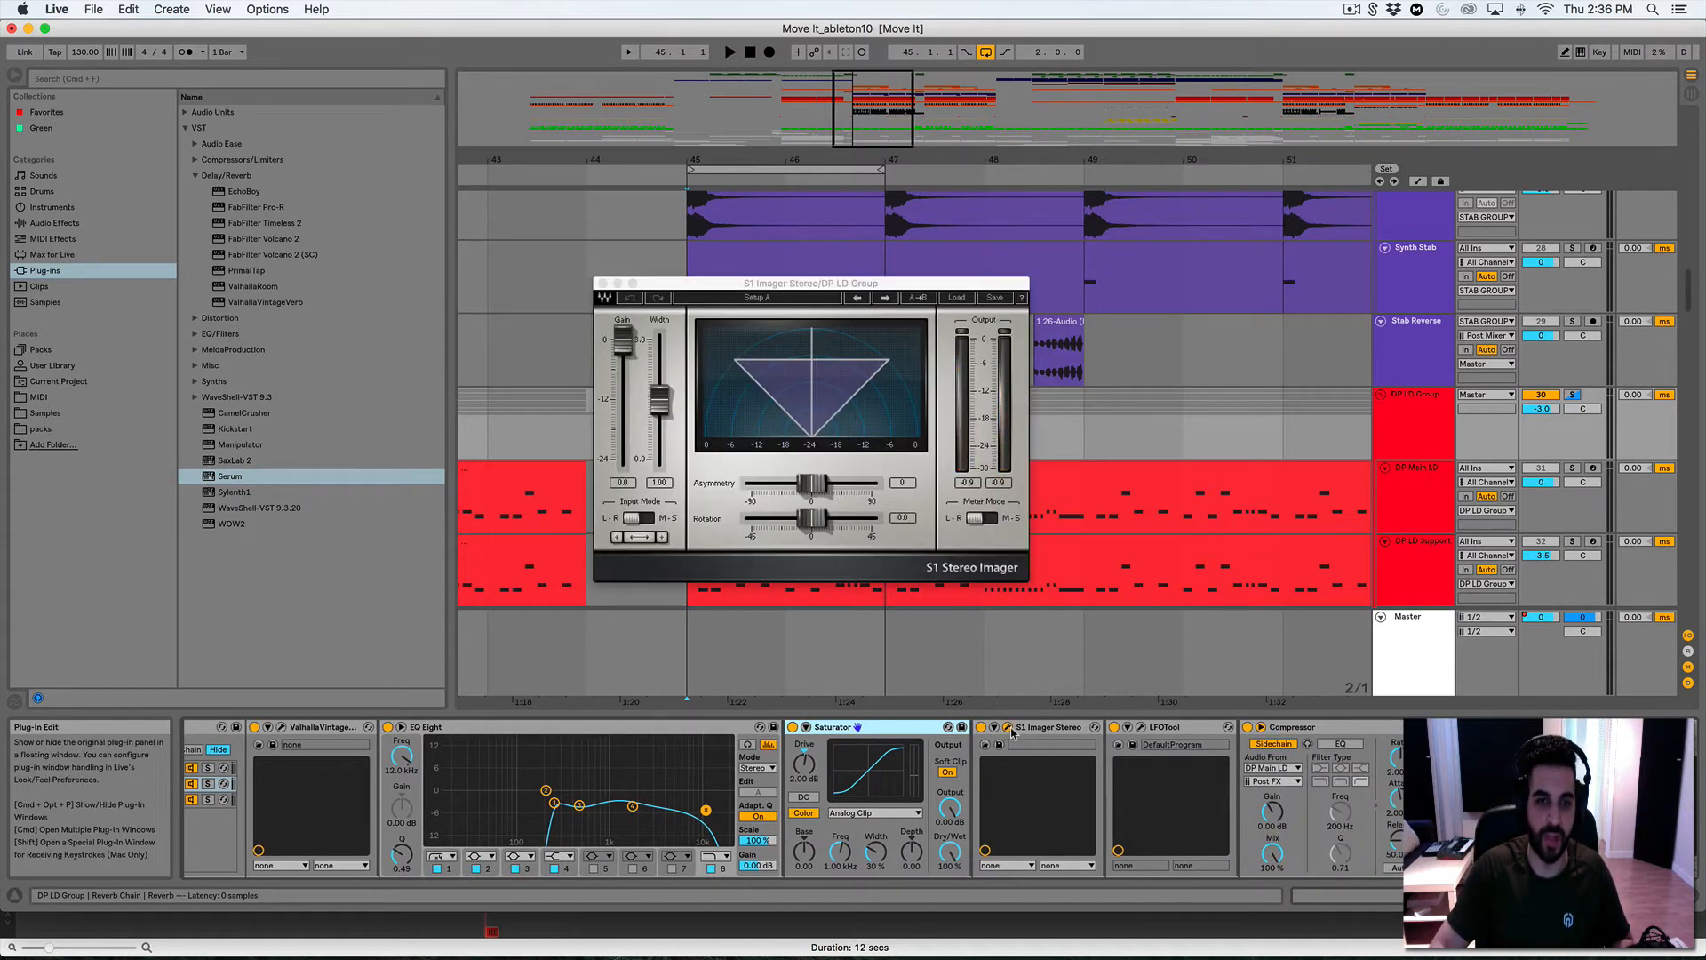
{"action": "left_click", "coordinate": [1010, 729]}
Examine the volume-ducking curve and MIDI retrigger settings of LFOTool in the Reverb chain
{"action": "left_click", "coordinate": [1142, 728]}
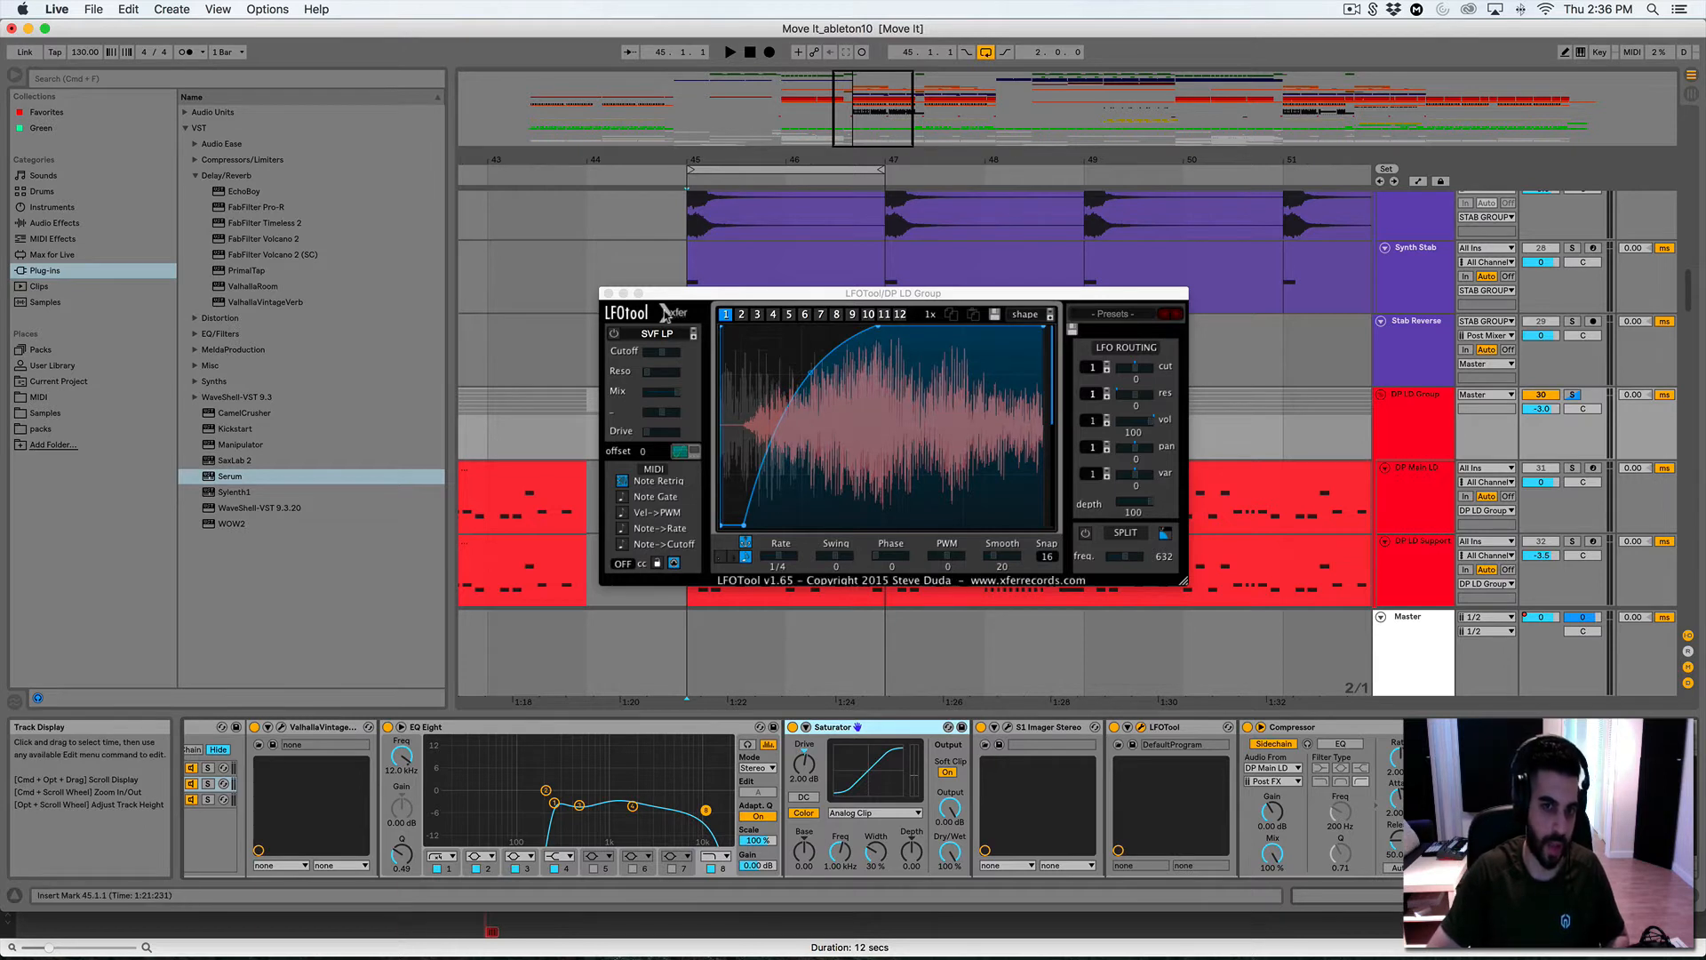
{"action": "left_click", "coordinate": [608, 294]}
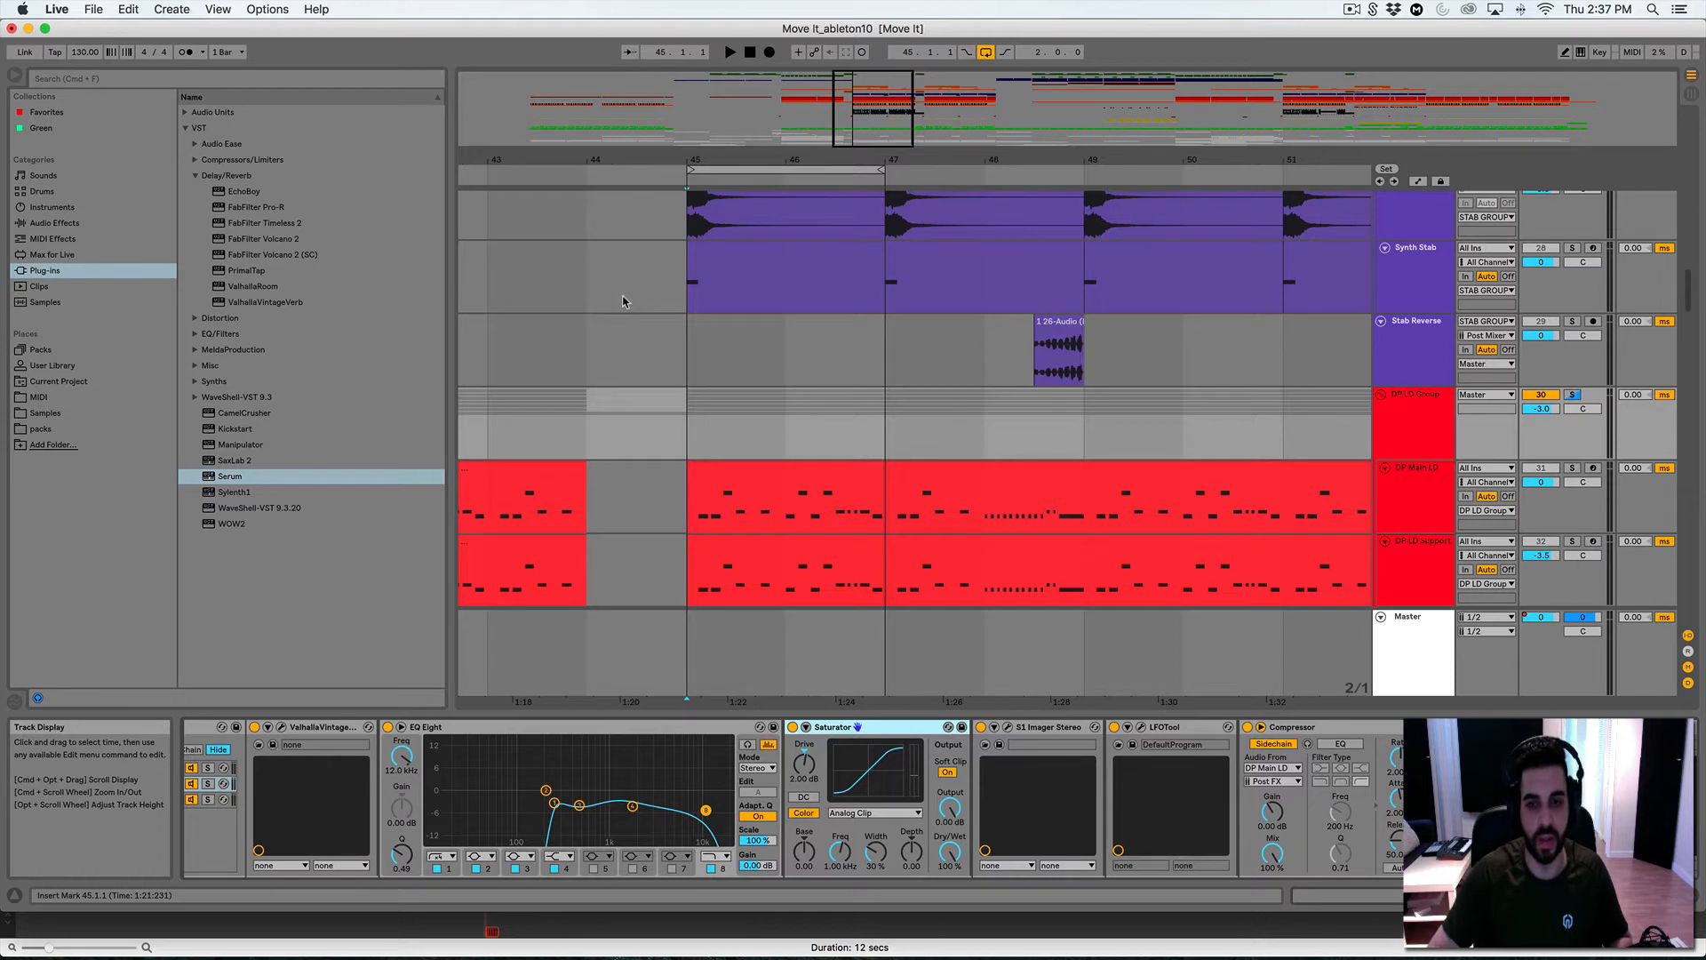
{"action": "left_click", "coordinate": [1140, 727]}
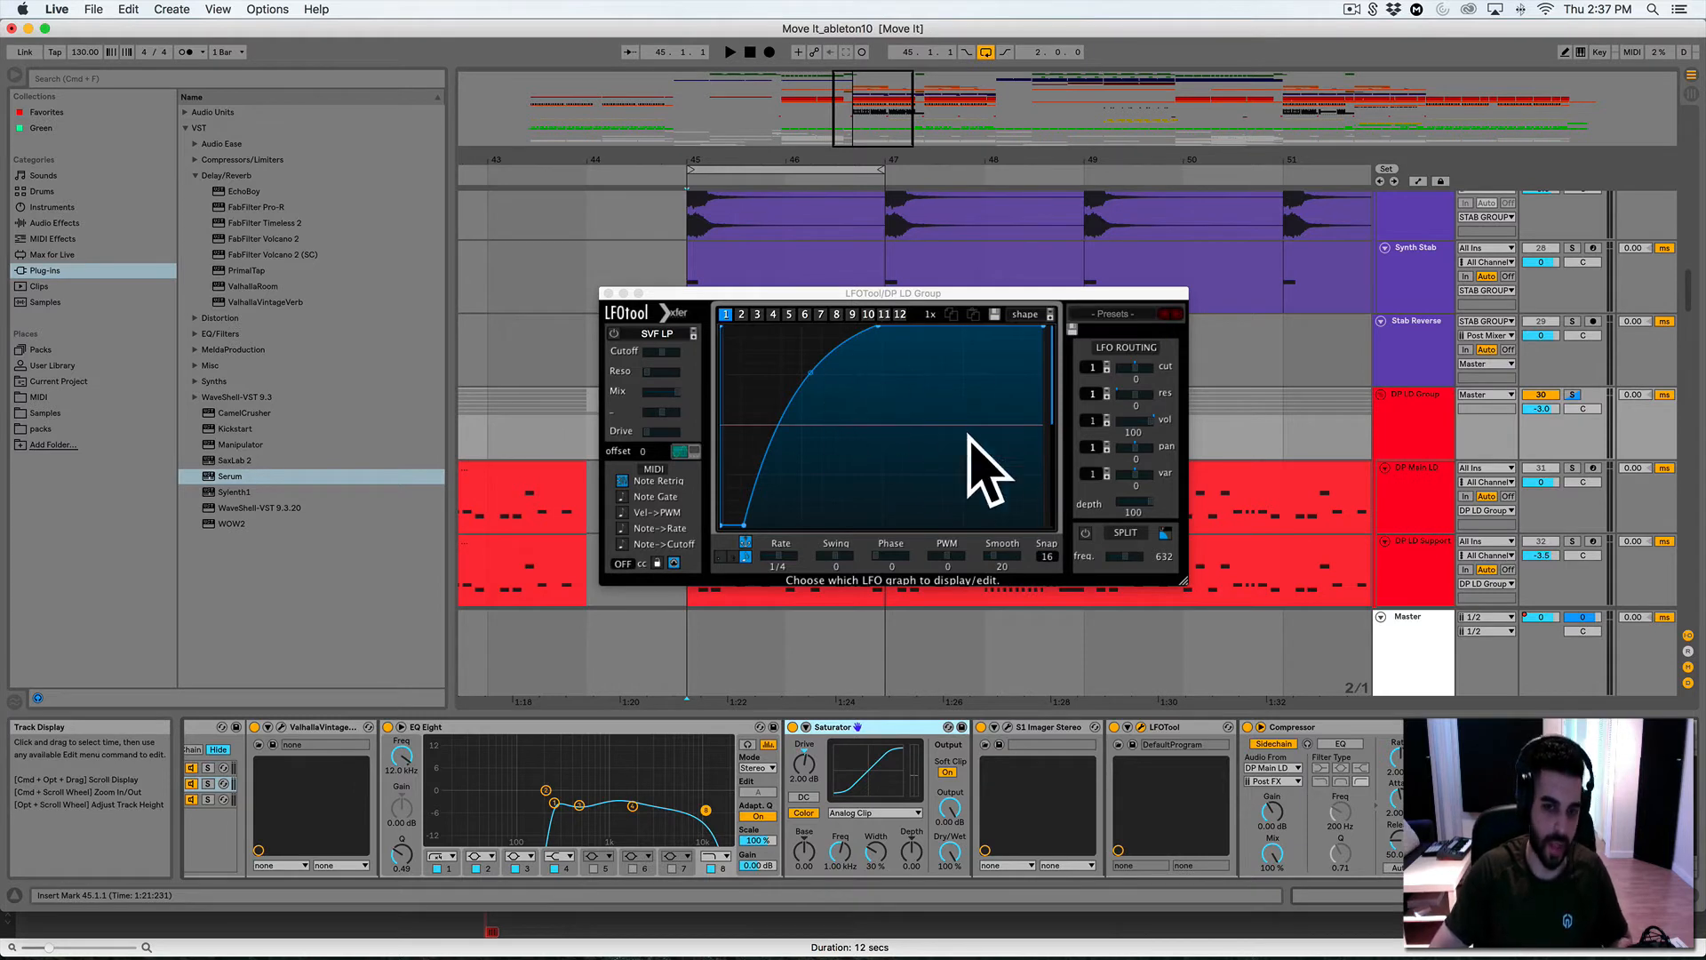
{"action": "left_click", "coordinate": [607, 293]}
Examine the Compressor at the end of the Reverb chain, sidechained from DP Main LD
{"action": "scroll", "coordinate": [1110, 762], "scroll_direction": "right", "scroll_amount": 3}
{"action": "scroll", "coordinate": [1111, 762], "scroll_direction": "right", "scroll_amount": 2}
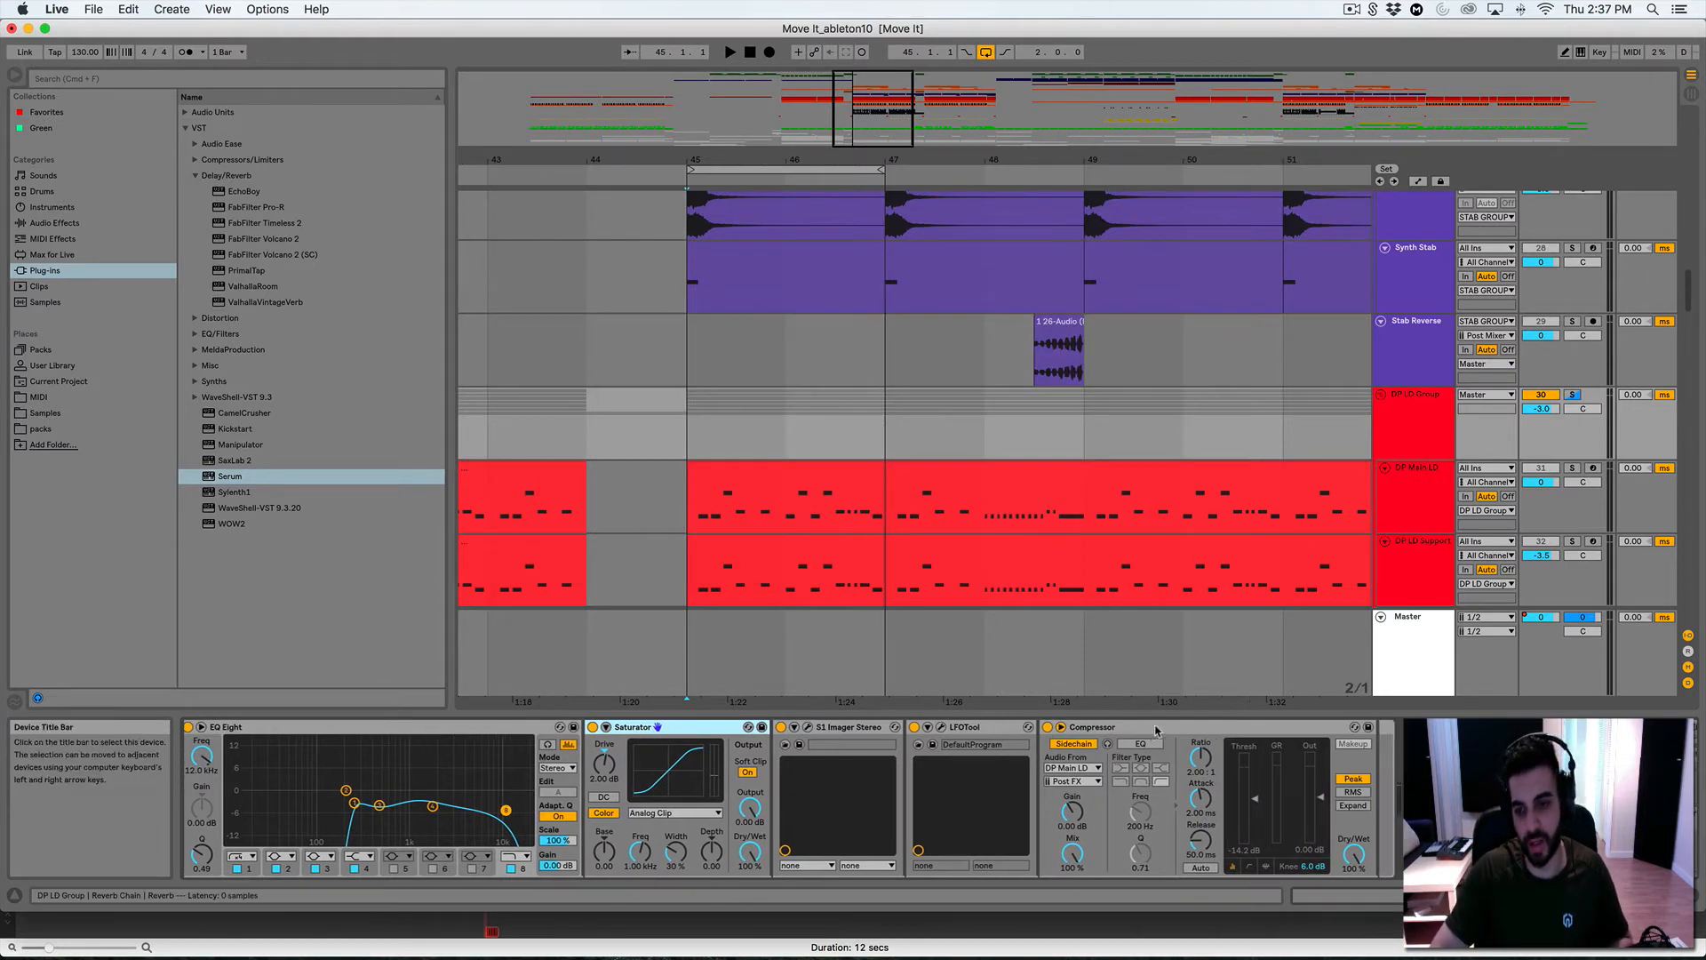
{"action": "left_click", "coordinate": [1157, 730]}
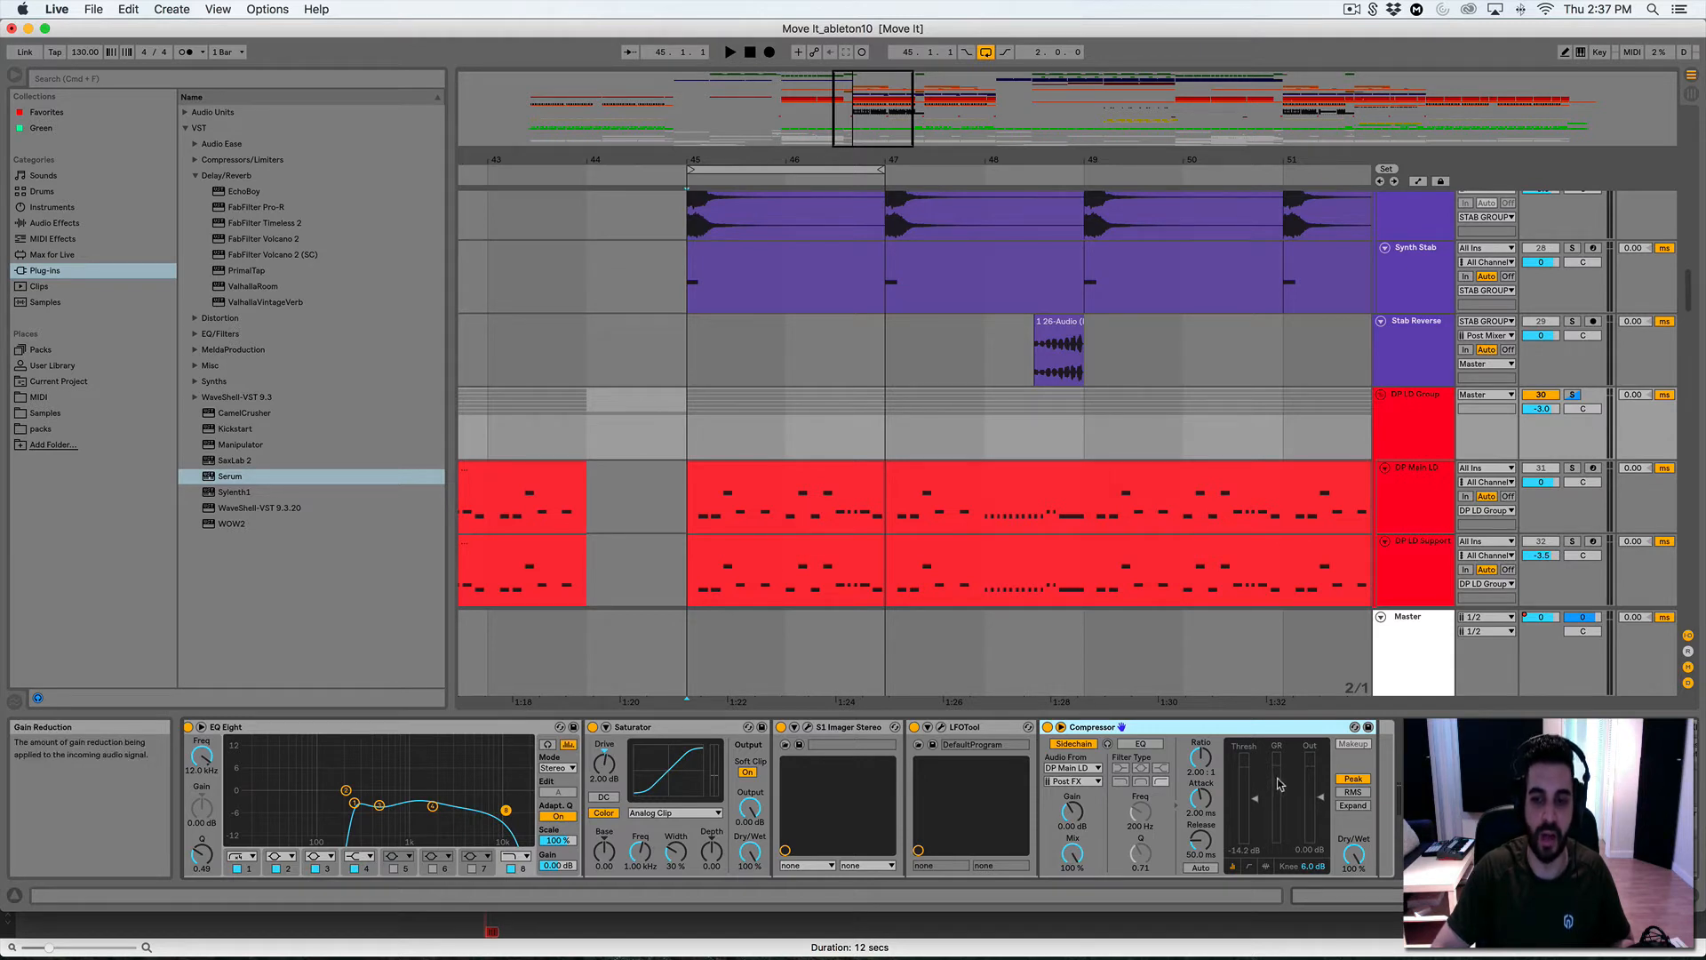
Compare the DP Main LD device chain with the DP LD Group reverb rack that is sidechained to it
{"action": "left_click", "coordinate": [698, 507]}
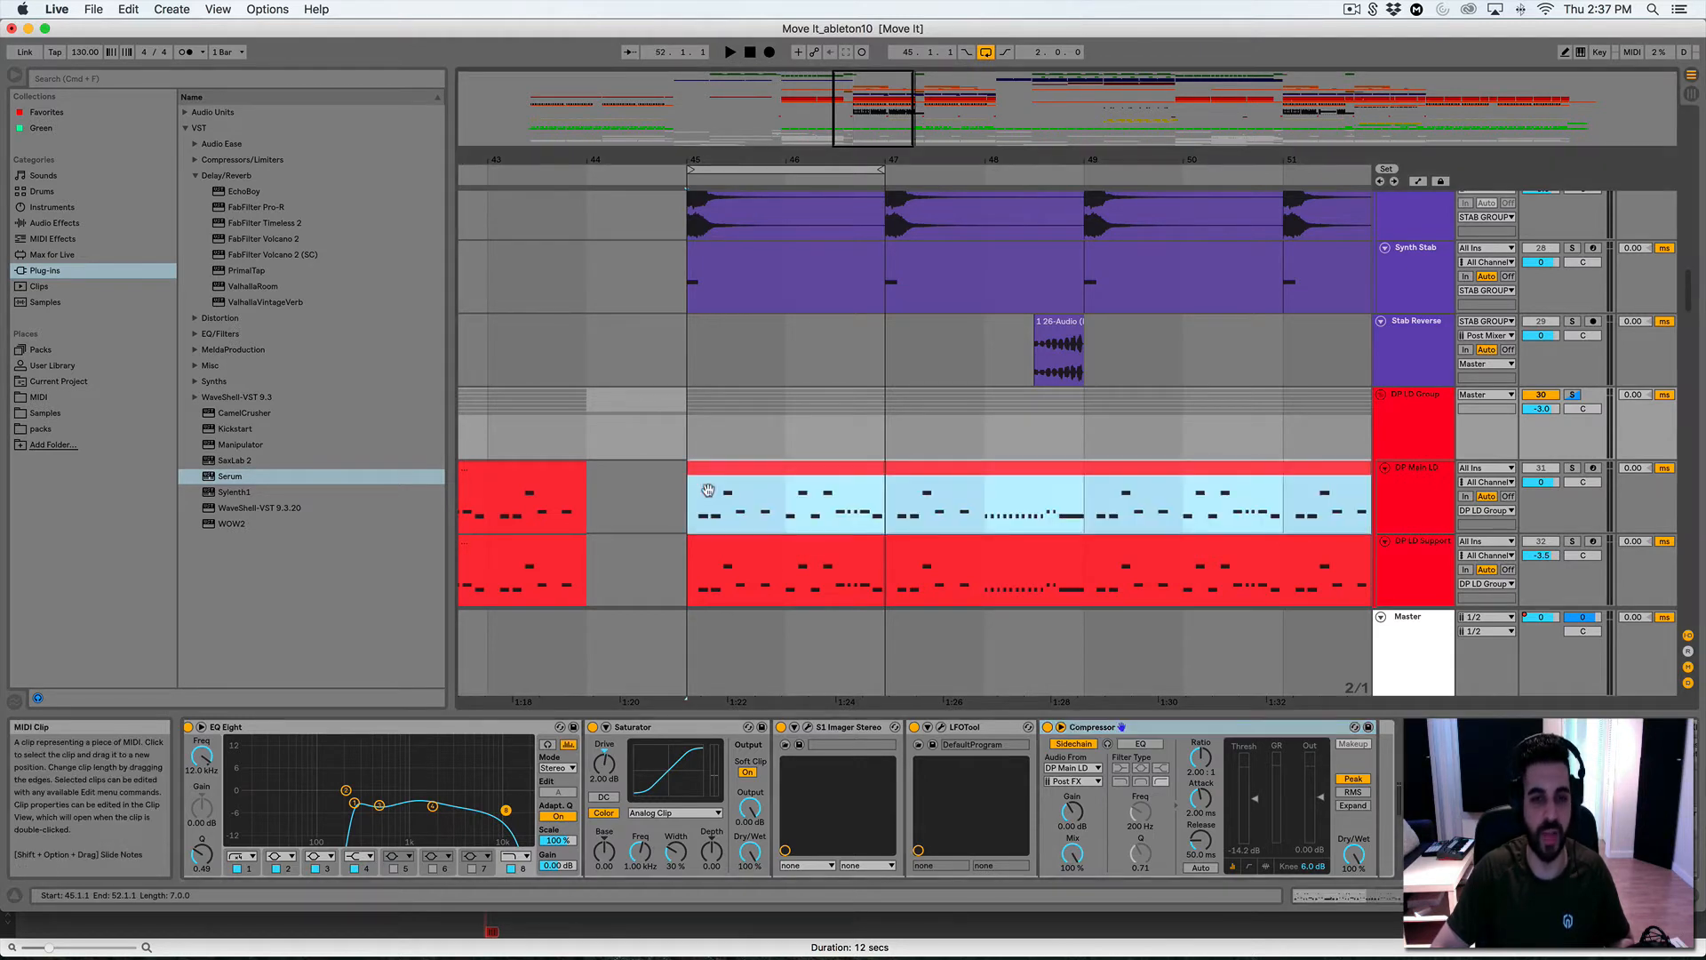
{"action": "left_click", "coordinate": [704, 445]}
{"action": "left_click", "coordinate": [721, 508]}
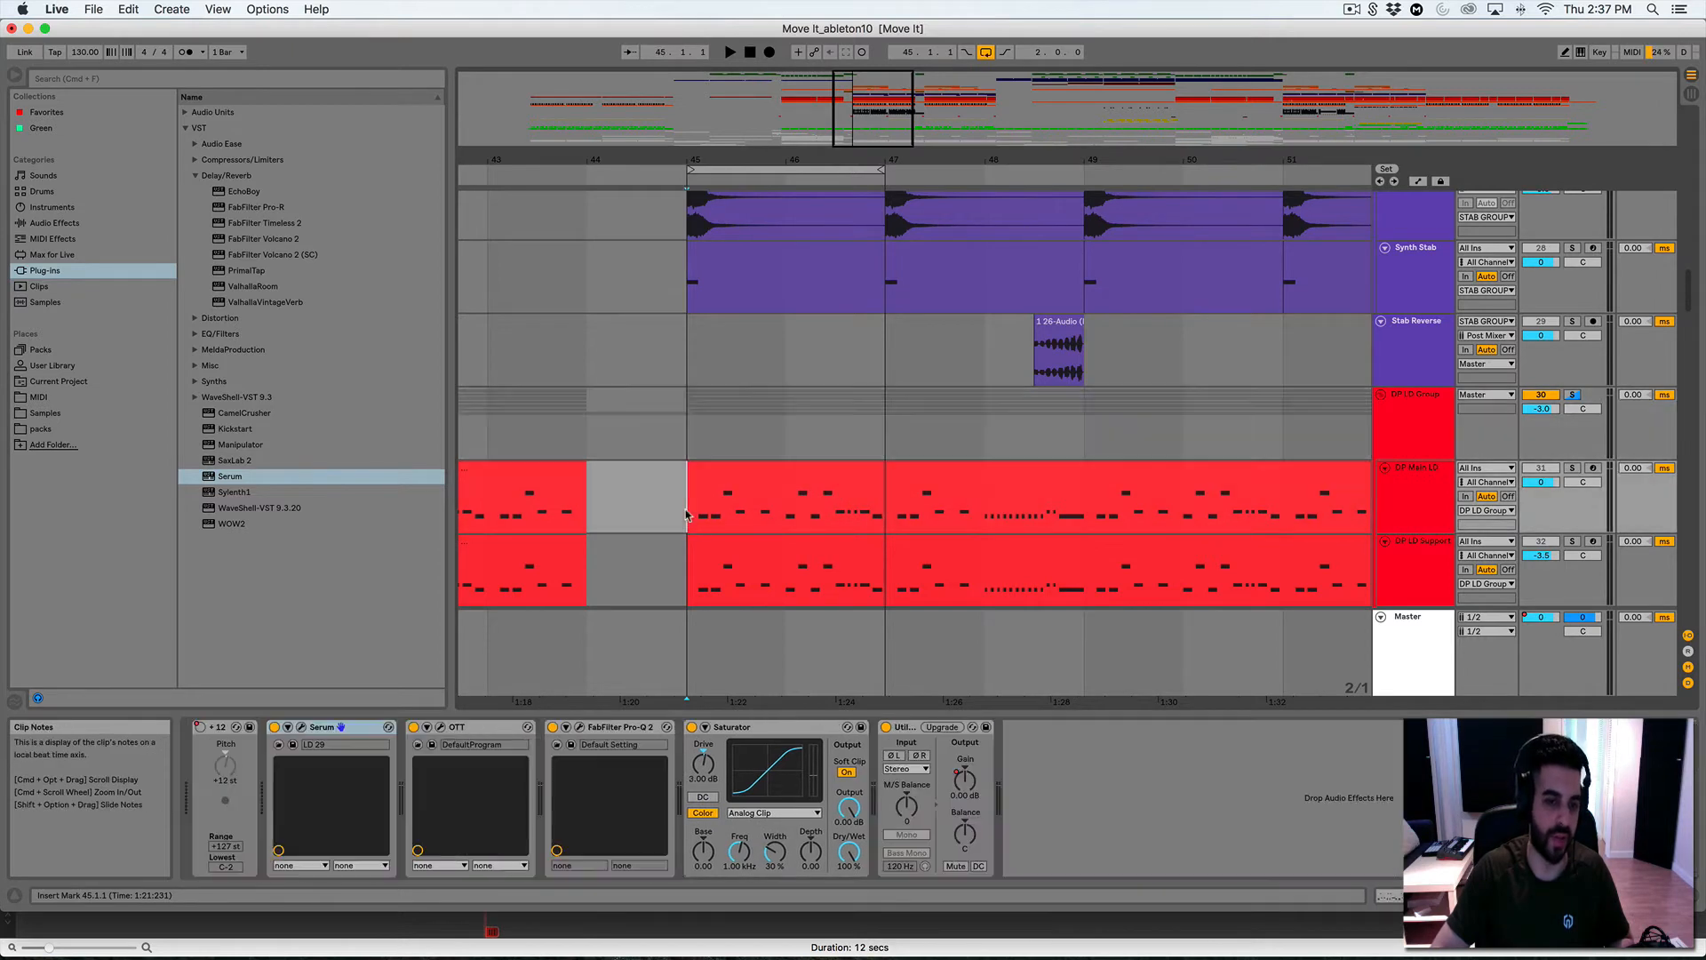
{"action": "left_click", "coordinate": [711, 447]}
{"action": "scroll", "coordinate": [836, 803], "scroll_direction": "left", "scroll_amount": 5}
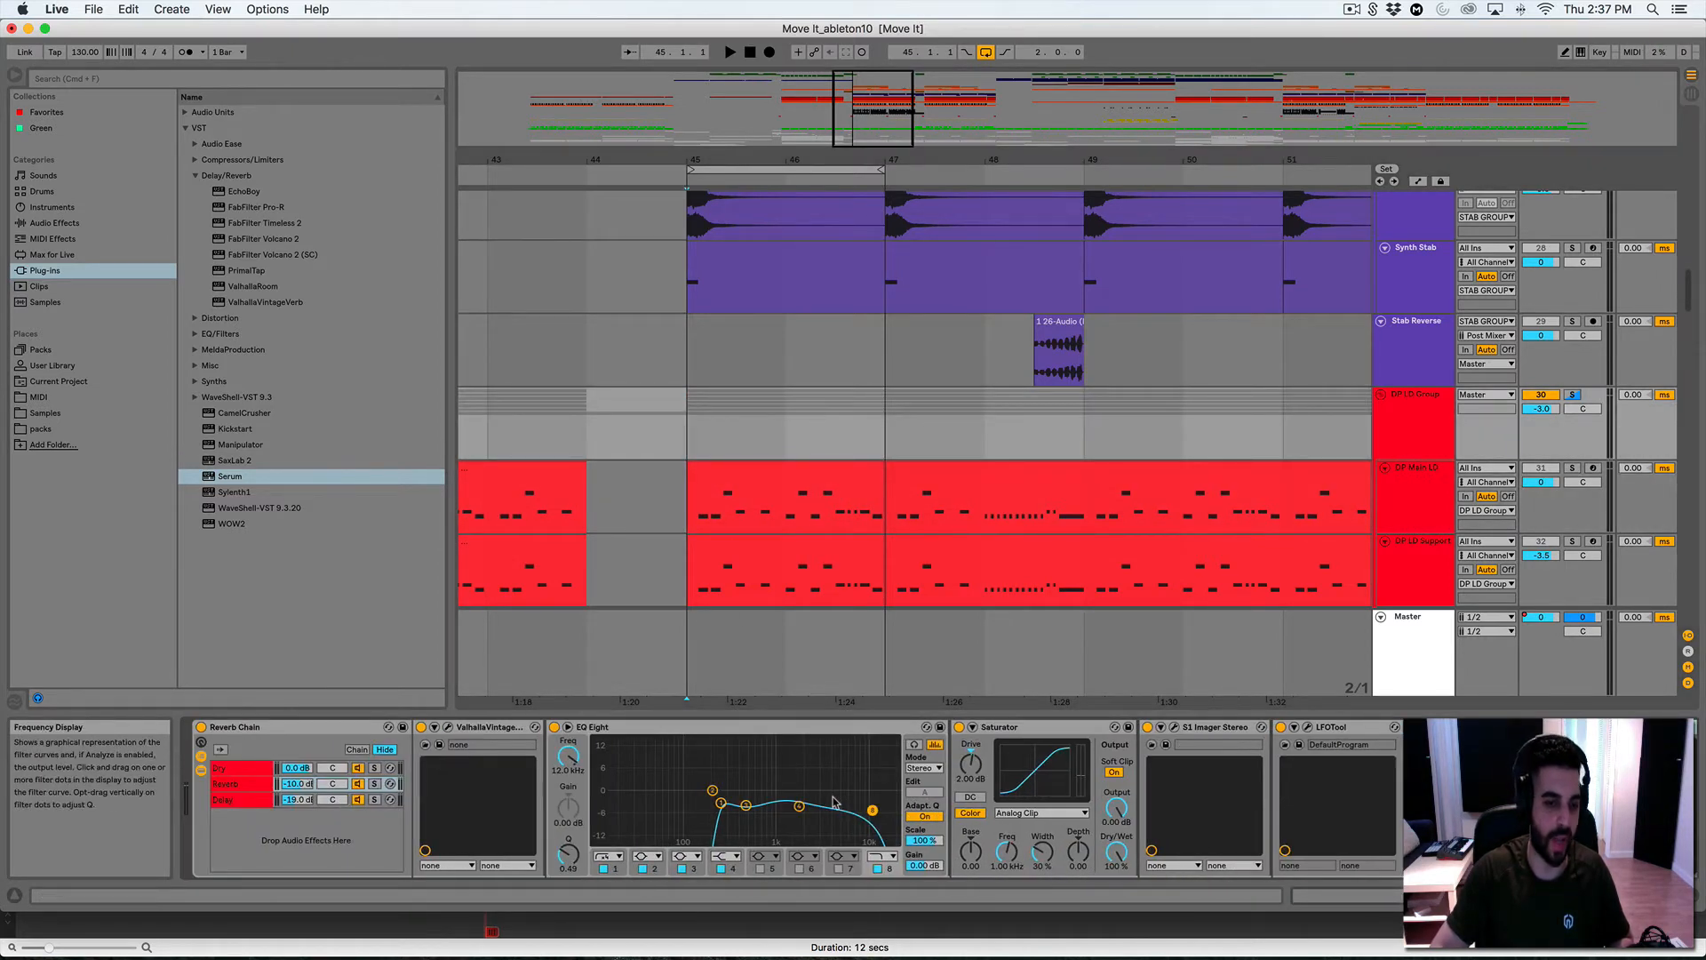
Open LFOTool in the Reverb chain of DP LD Group and play the looped drop from bar 45
{"action": "left_click", "coordinate": [770, 506]}
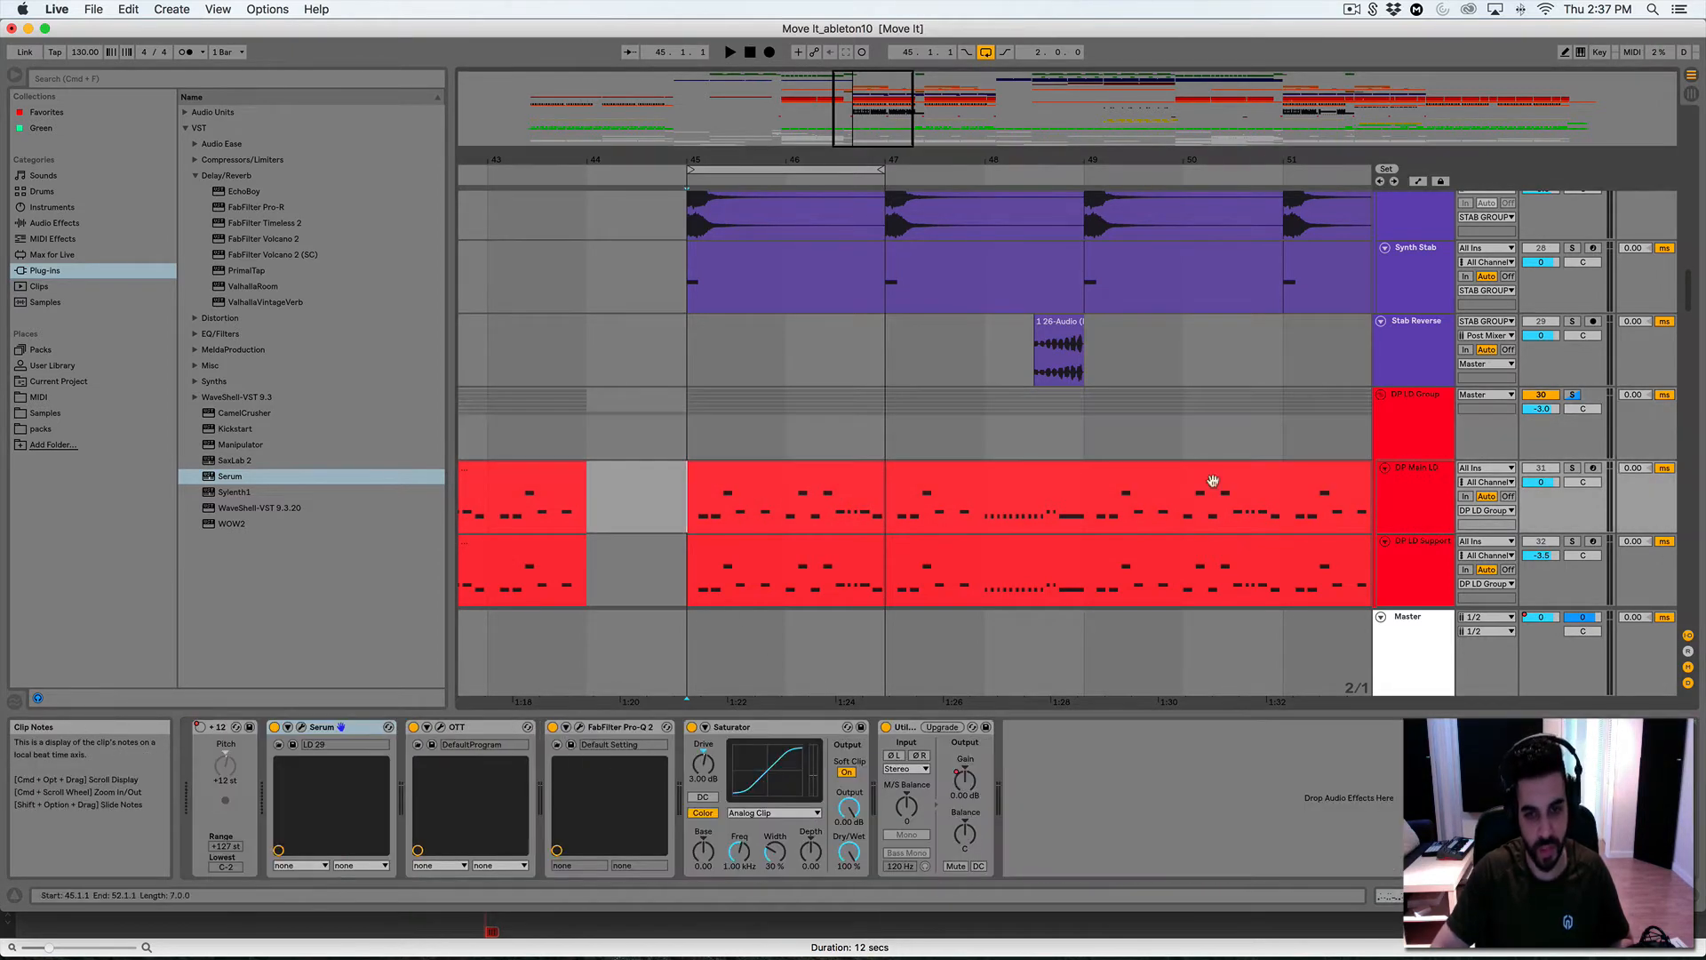
{"action": "left_click", "coordinate": [1344, 402]}
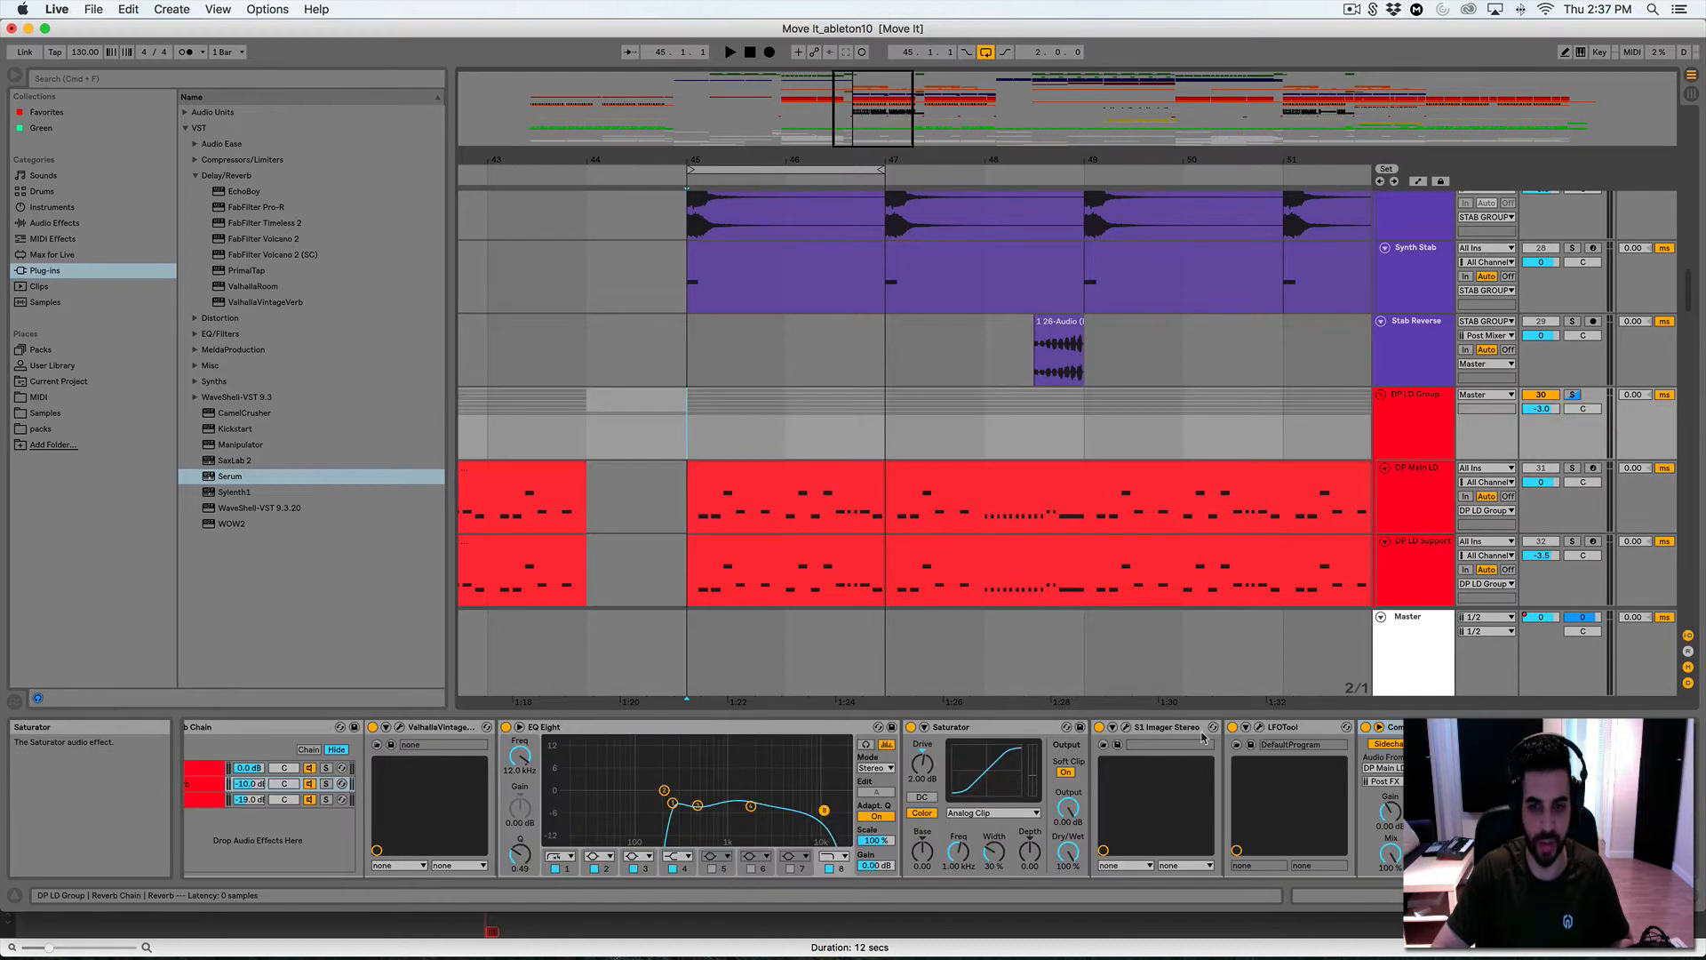
{"action": "left_click", "coordinate": [1259, 728]}
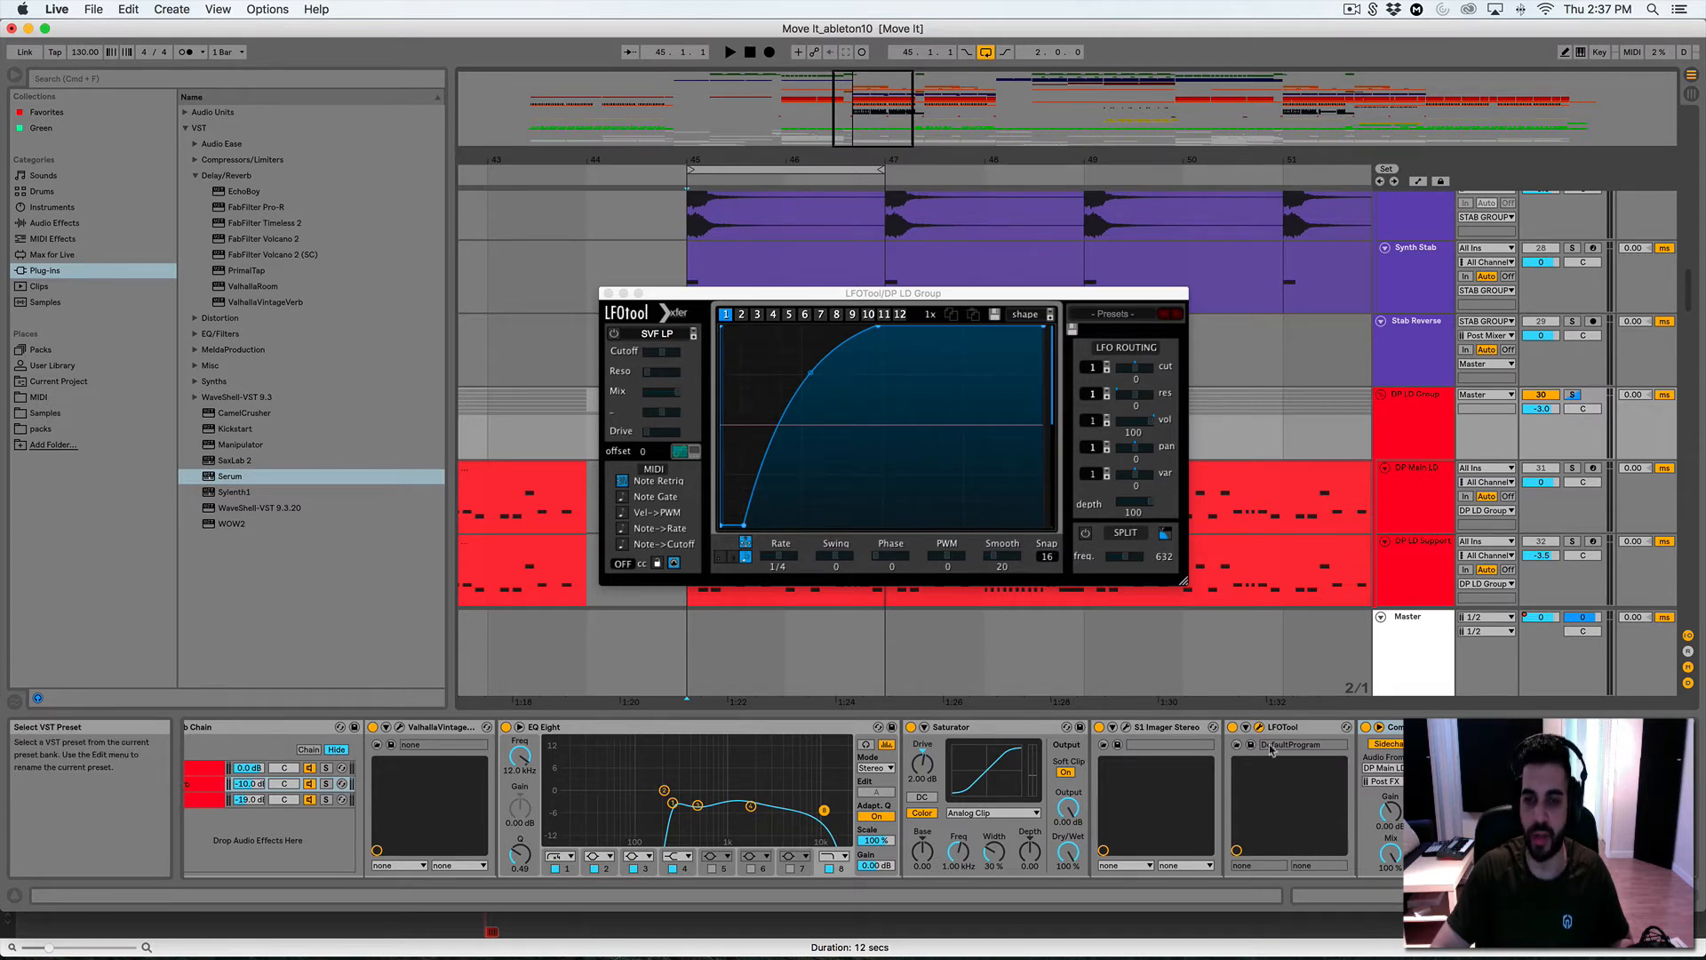
{"action": "key", "text": "space"}
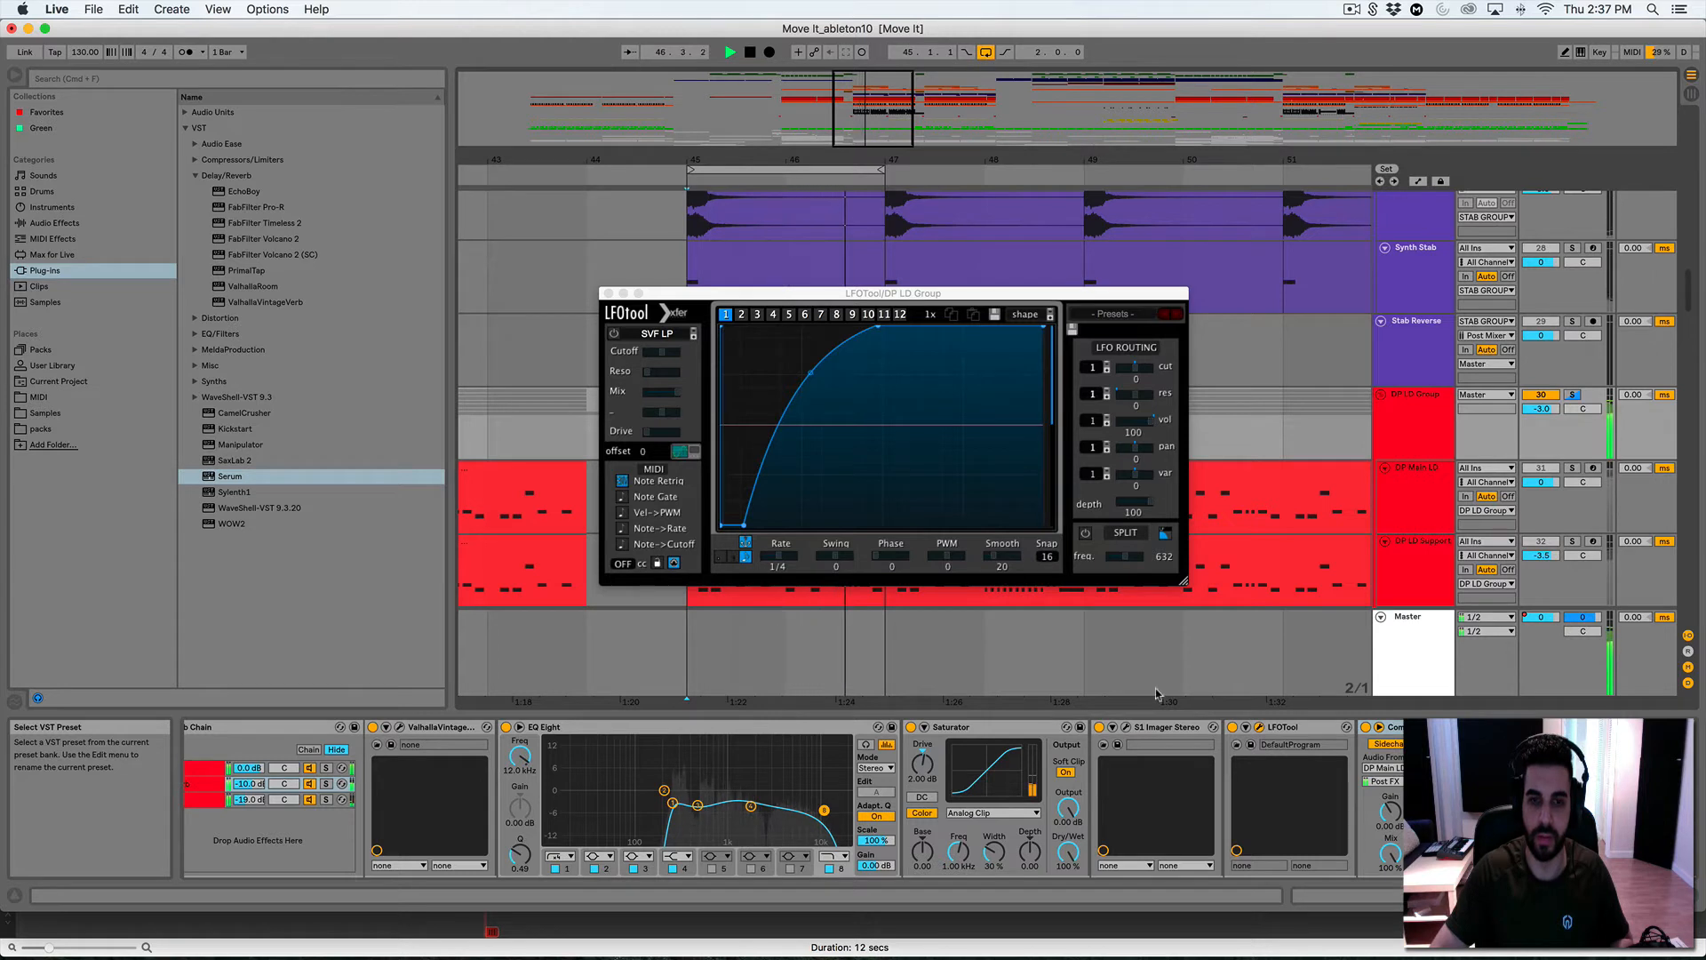
{"action": "key", "text": "space"}
Solo DP LD Group and play the loop to examine LFOTool's volume ducking on the Reverb chain
{"action": "left_click", "coordinate": [1572, 395]}
{"action": "key", "text": "space"}
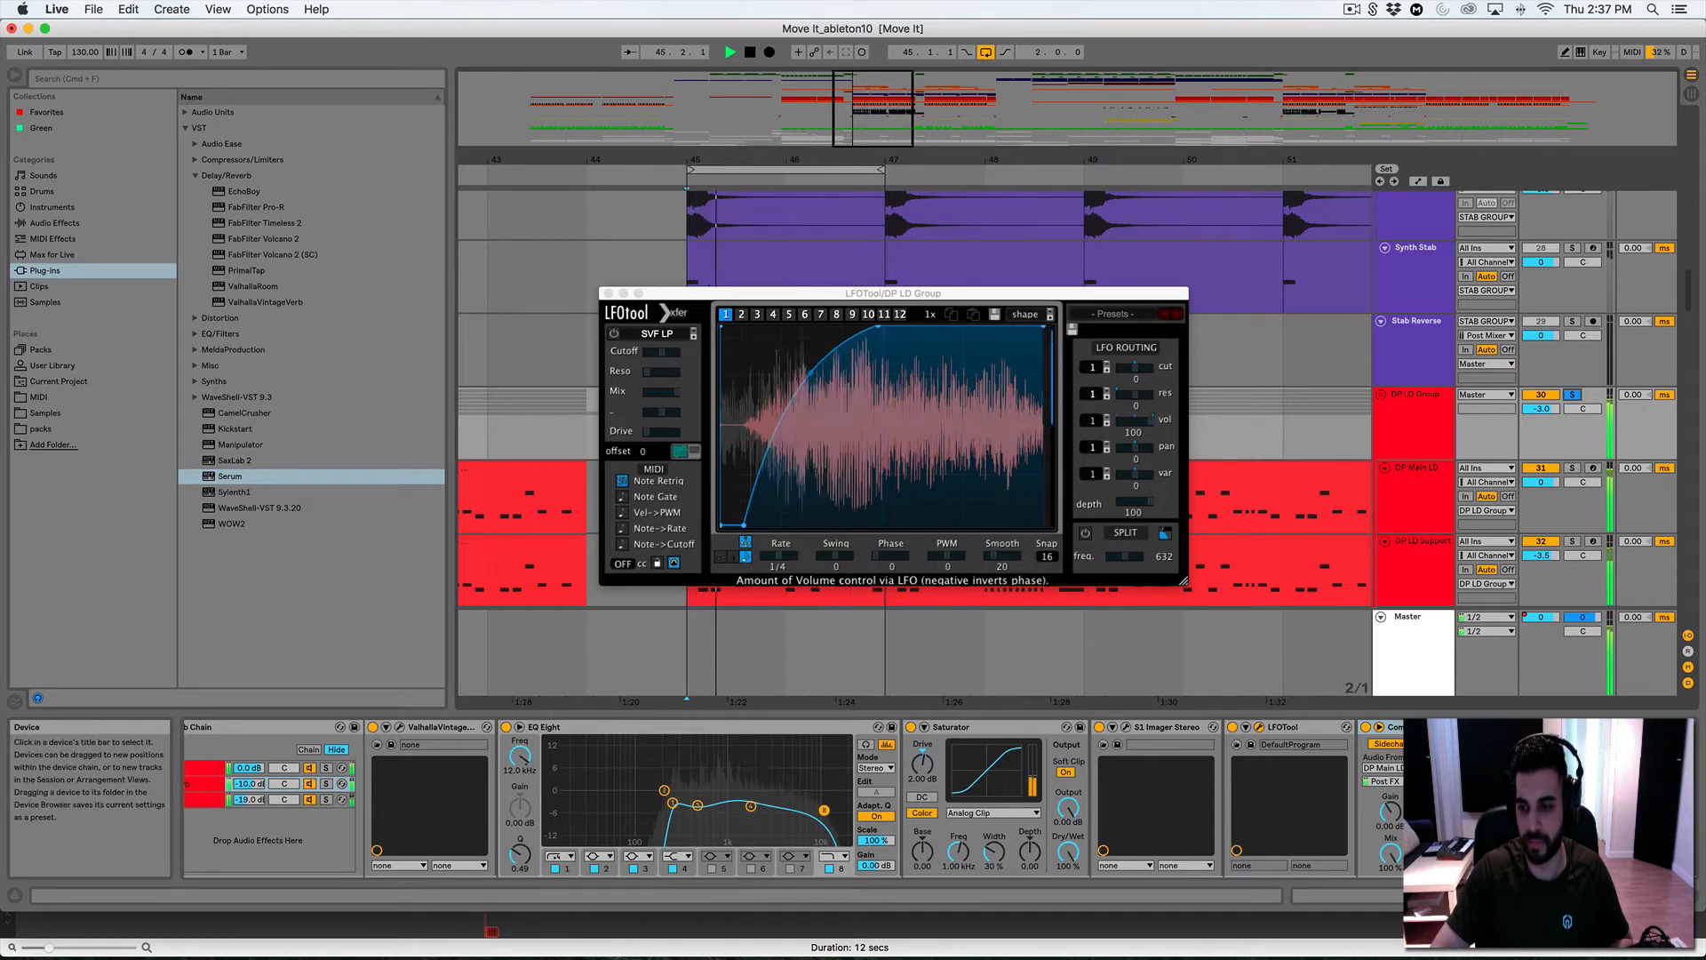
{"action": "key", "text": "space"}
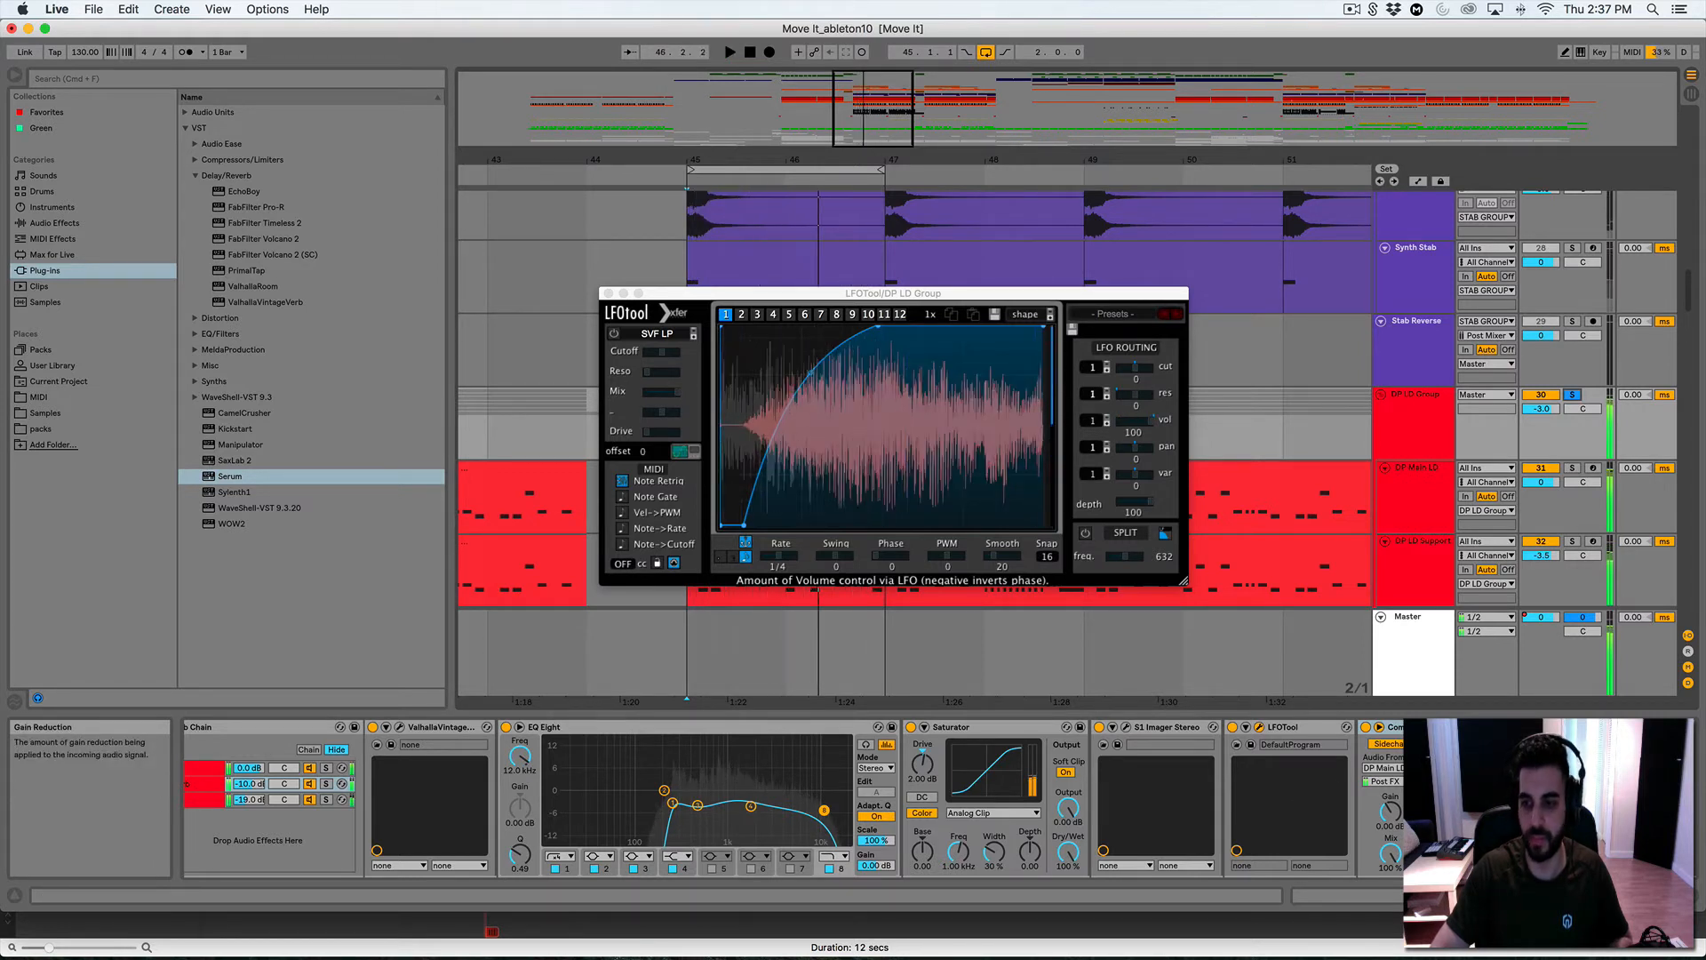
{"action": "left_click", "coordinate": [609, 293]}
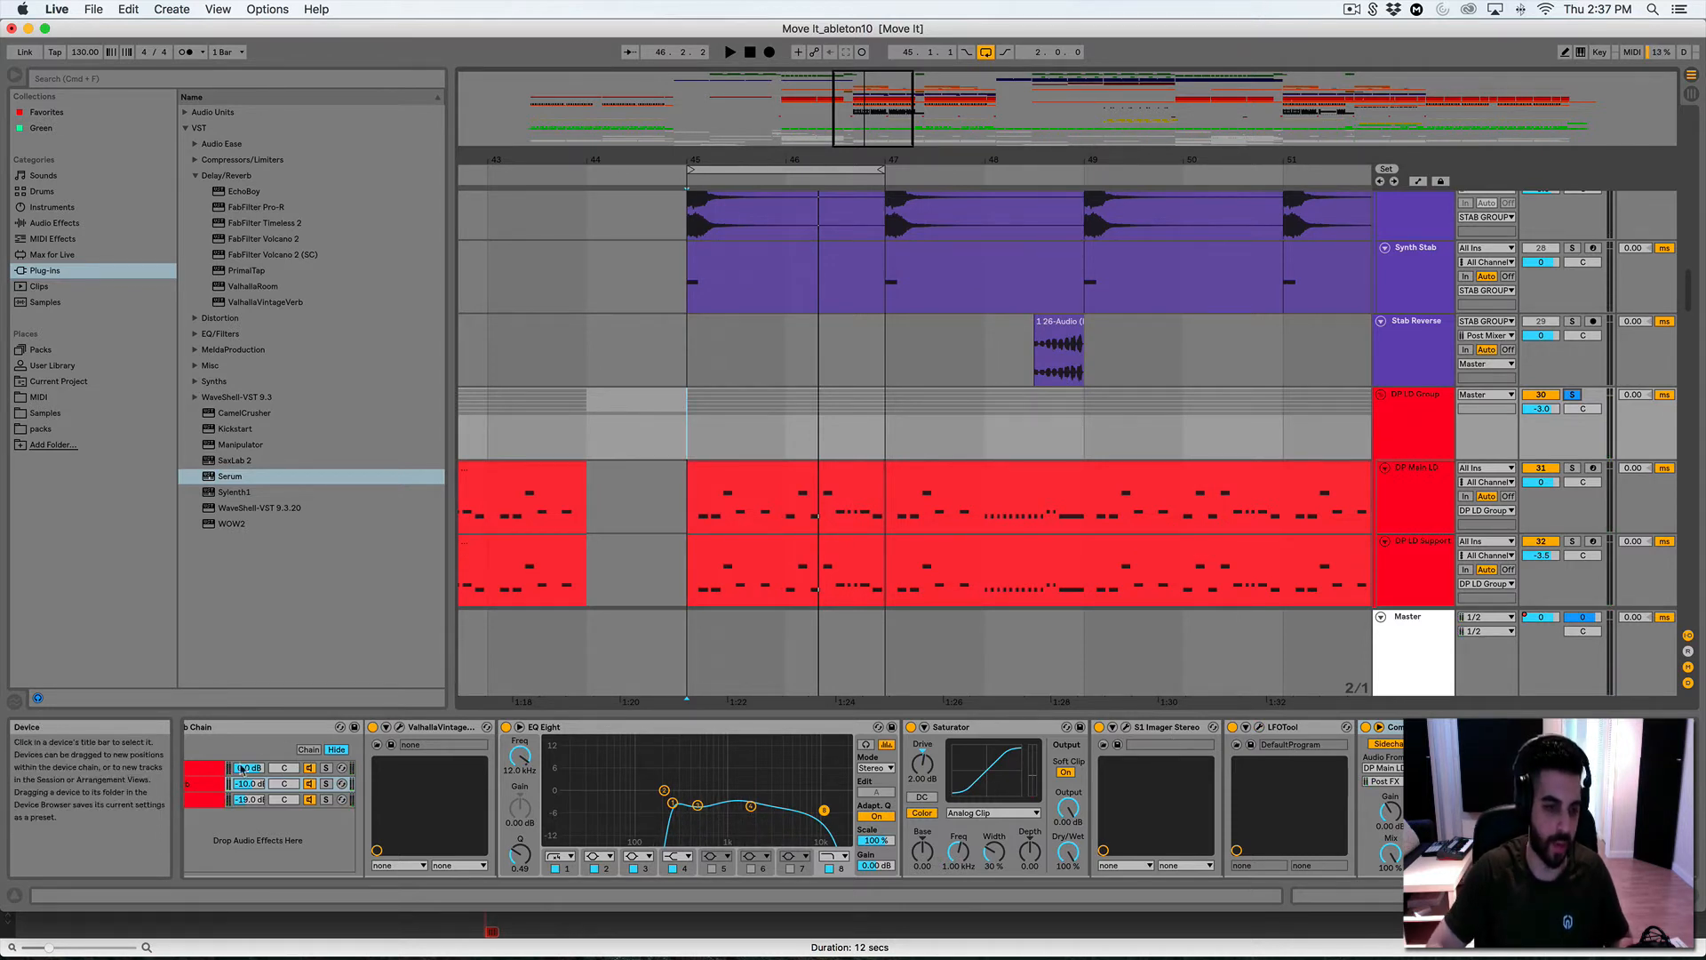
Audition the Reverb chain and the Dry chain of DP LD Group's rack individually in solo
{"action": "left_click", "coordinate": [326, 784]}
{"action": "key", "text": "space"}
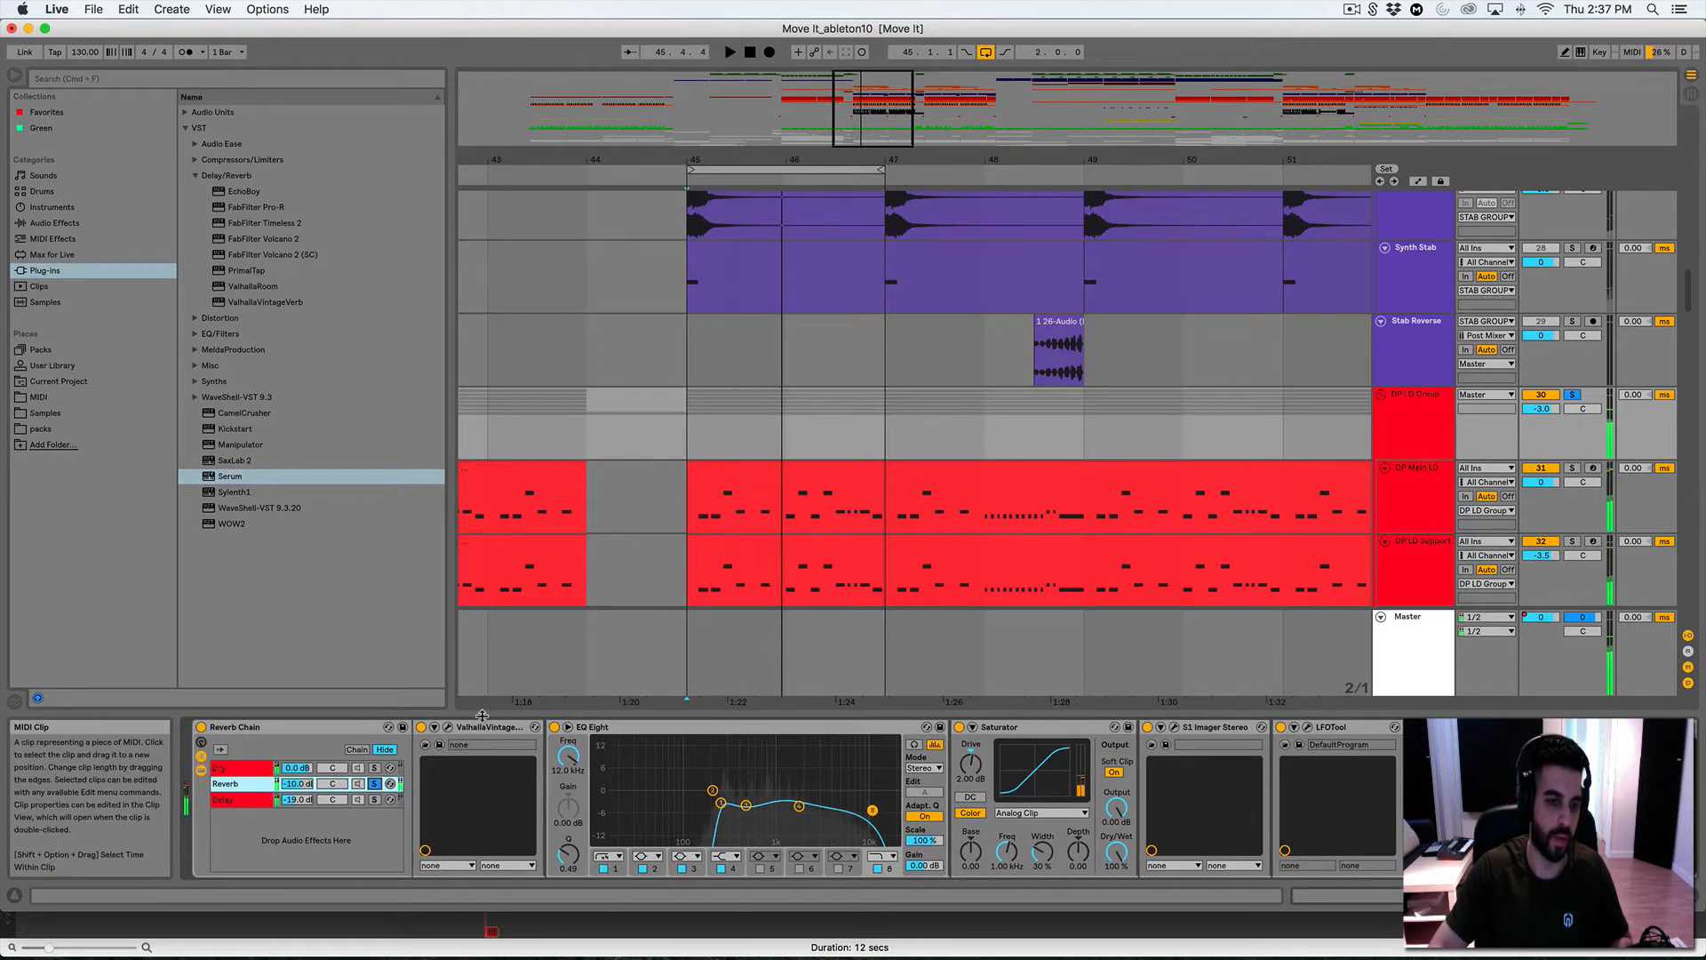
{"action": "left_click", "coordinate": [374, 767]}
{"action": "key", "text": "space"}
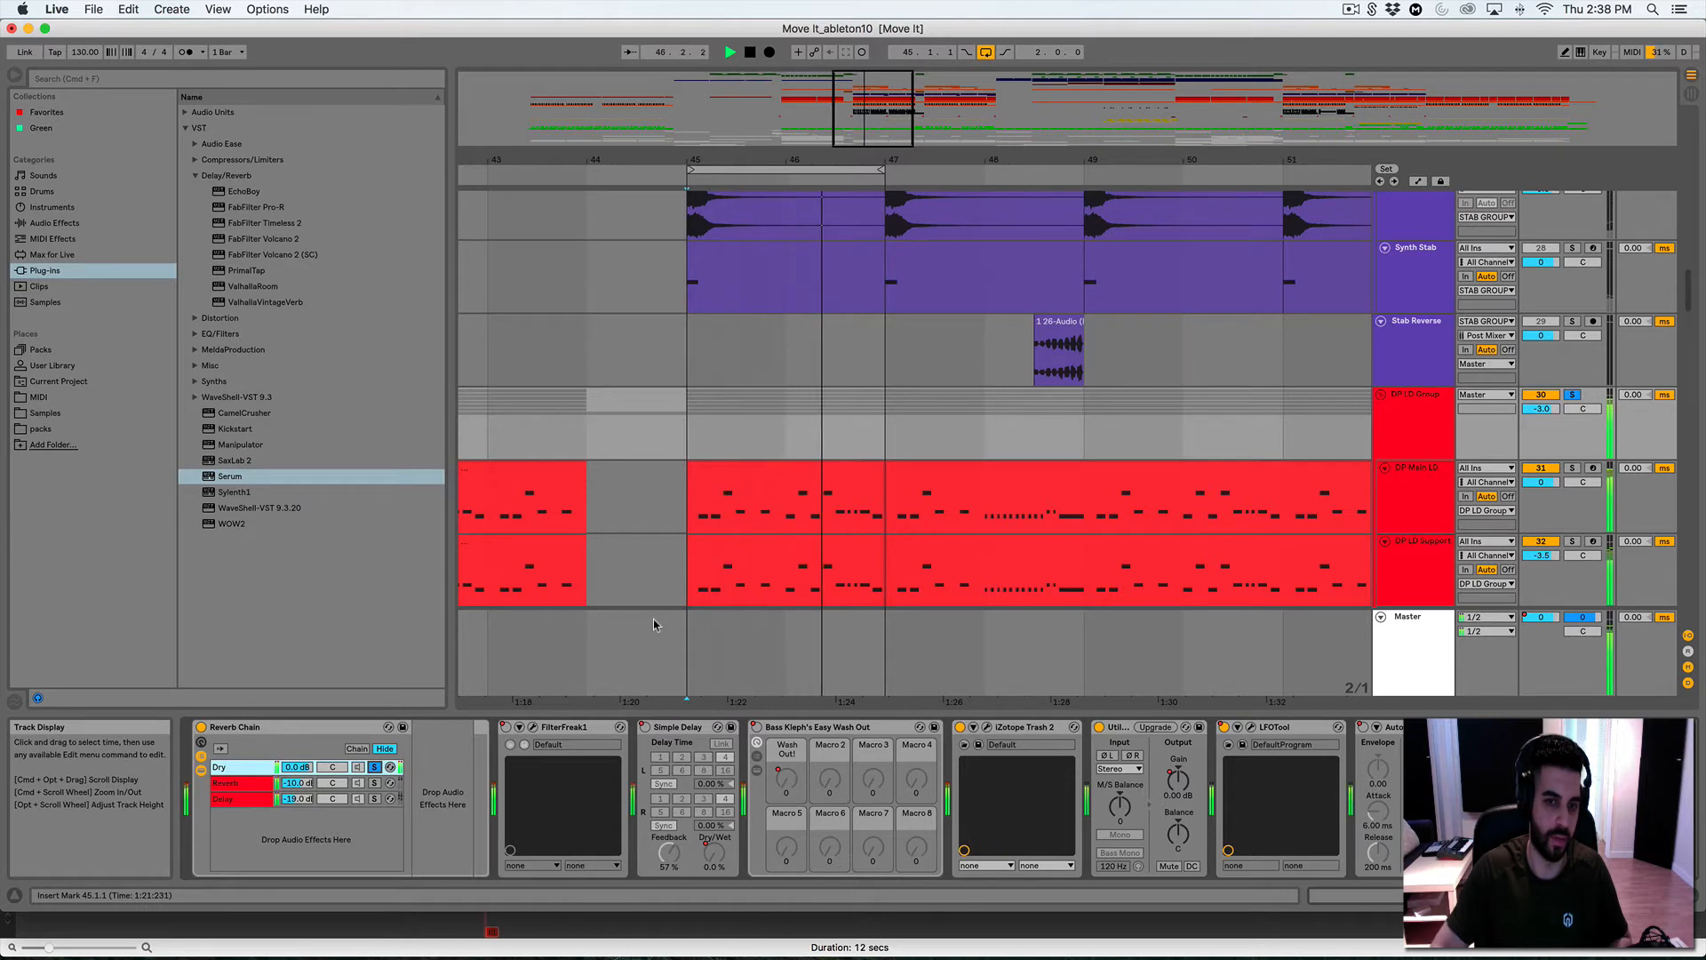
{"action": "key", "text": "space"}
Audition the soloed Delay chain while watching its Compressor's gain reduction, and play the group again with all chains active
{"action": "left_click", "coordinate": [374, 798]}
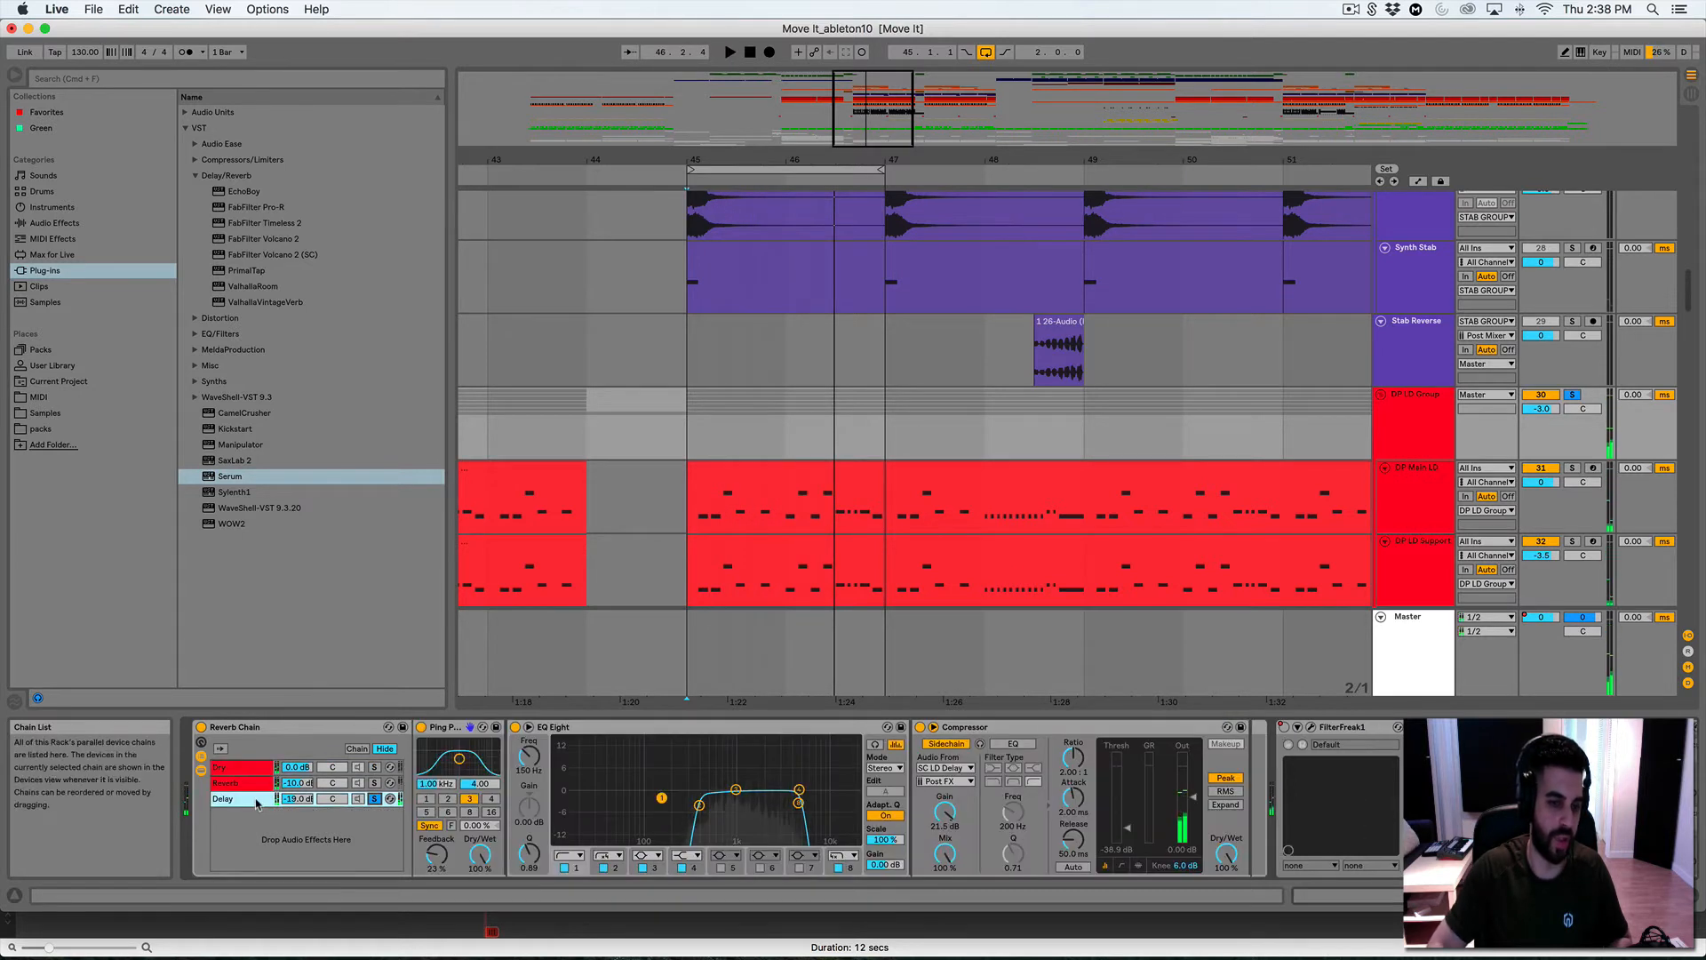
{"action": "key", "text": "space"}
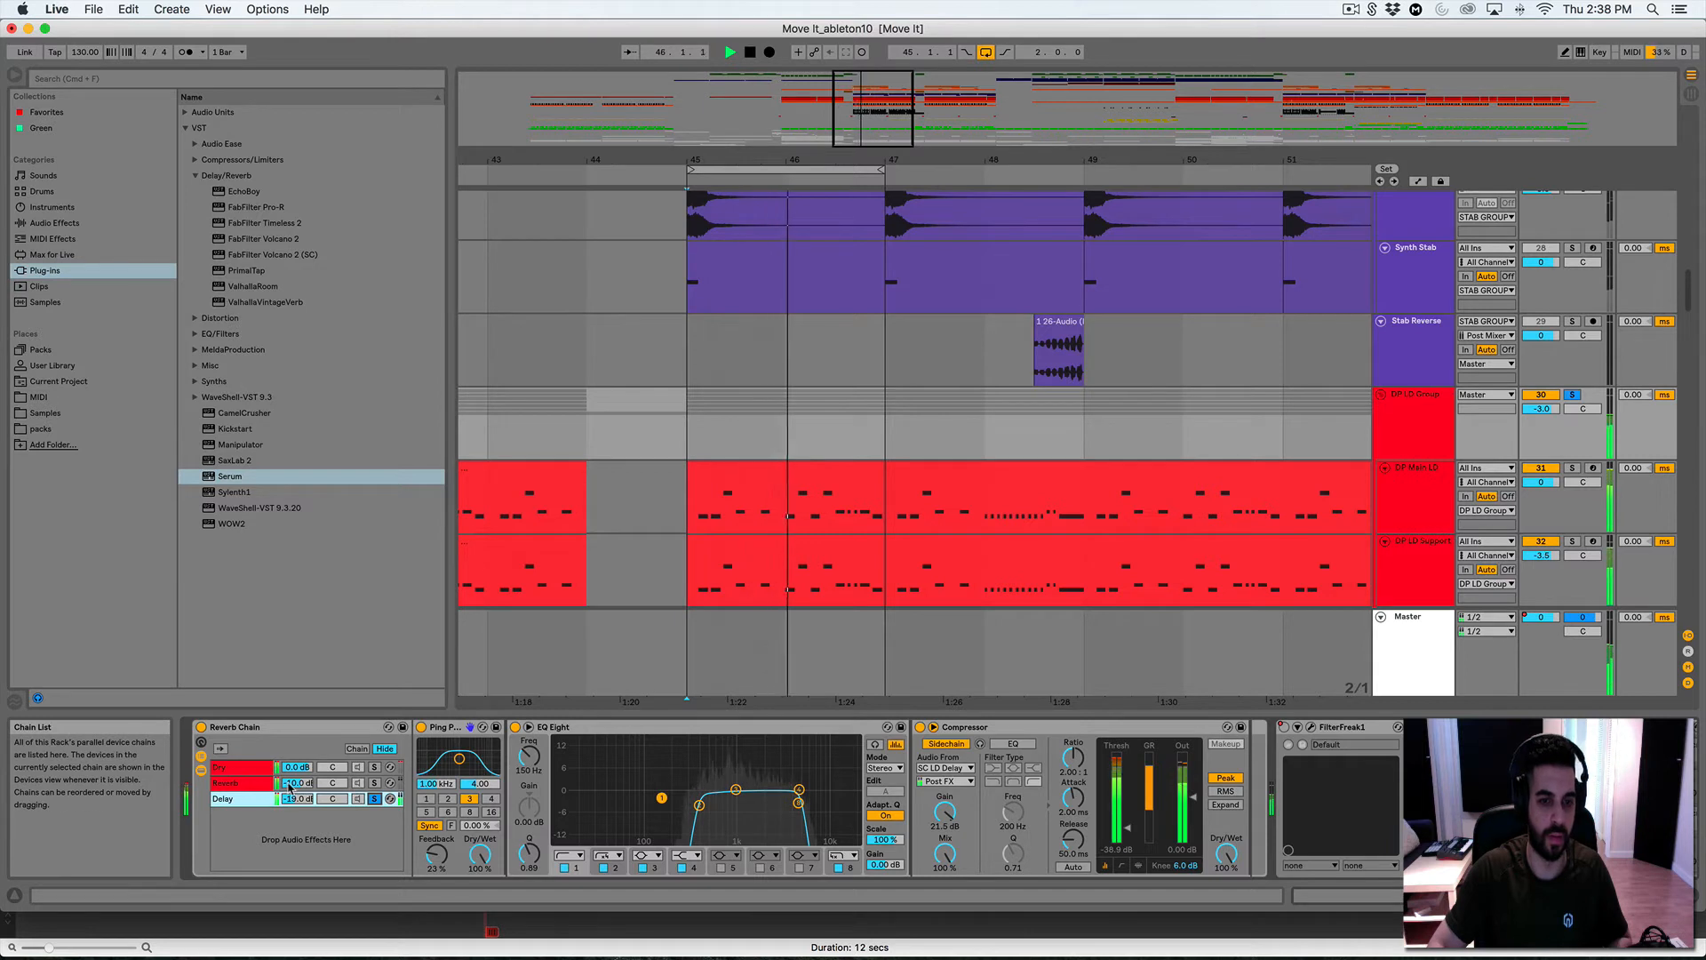
{"action": "key", "text": "space"}
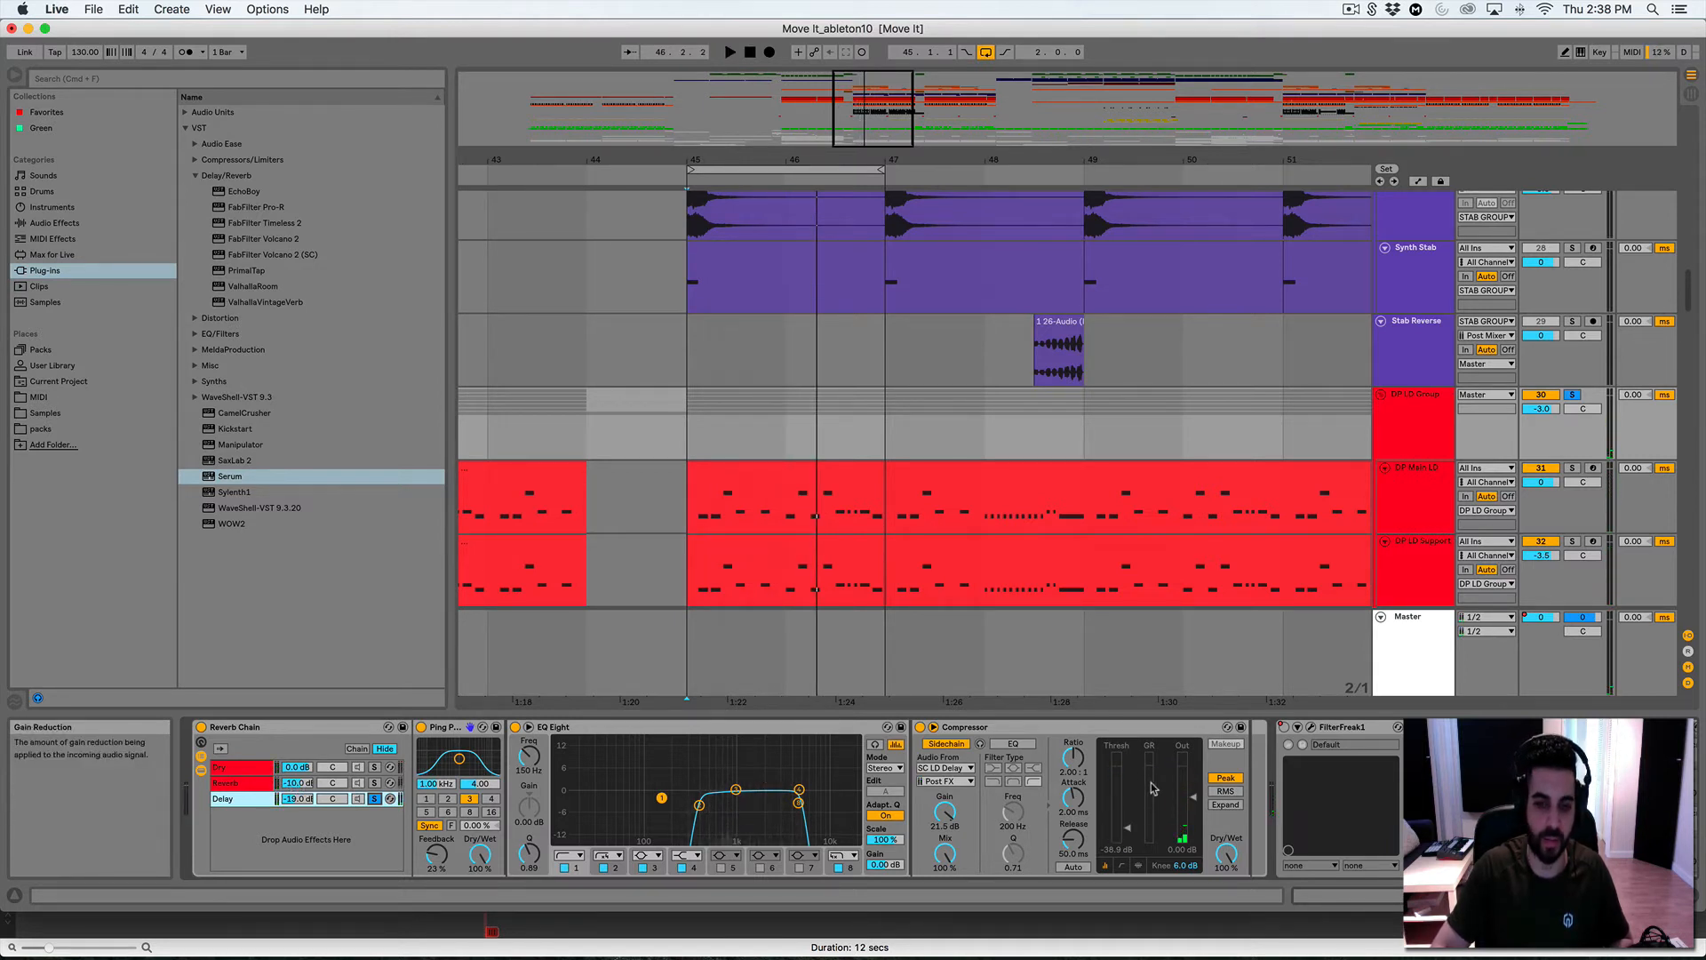
{"action": "key", "text": "space"}
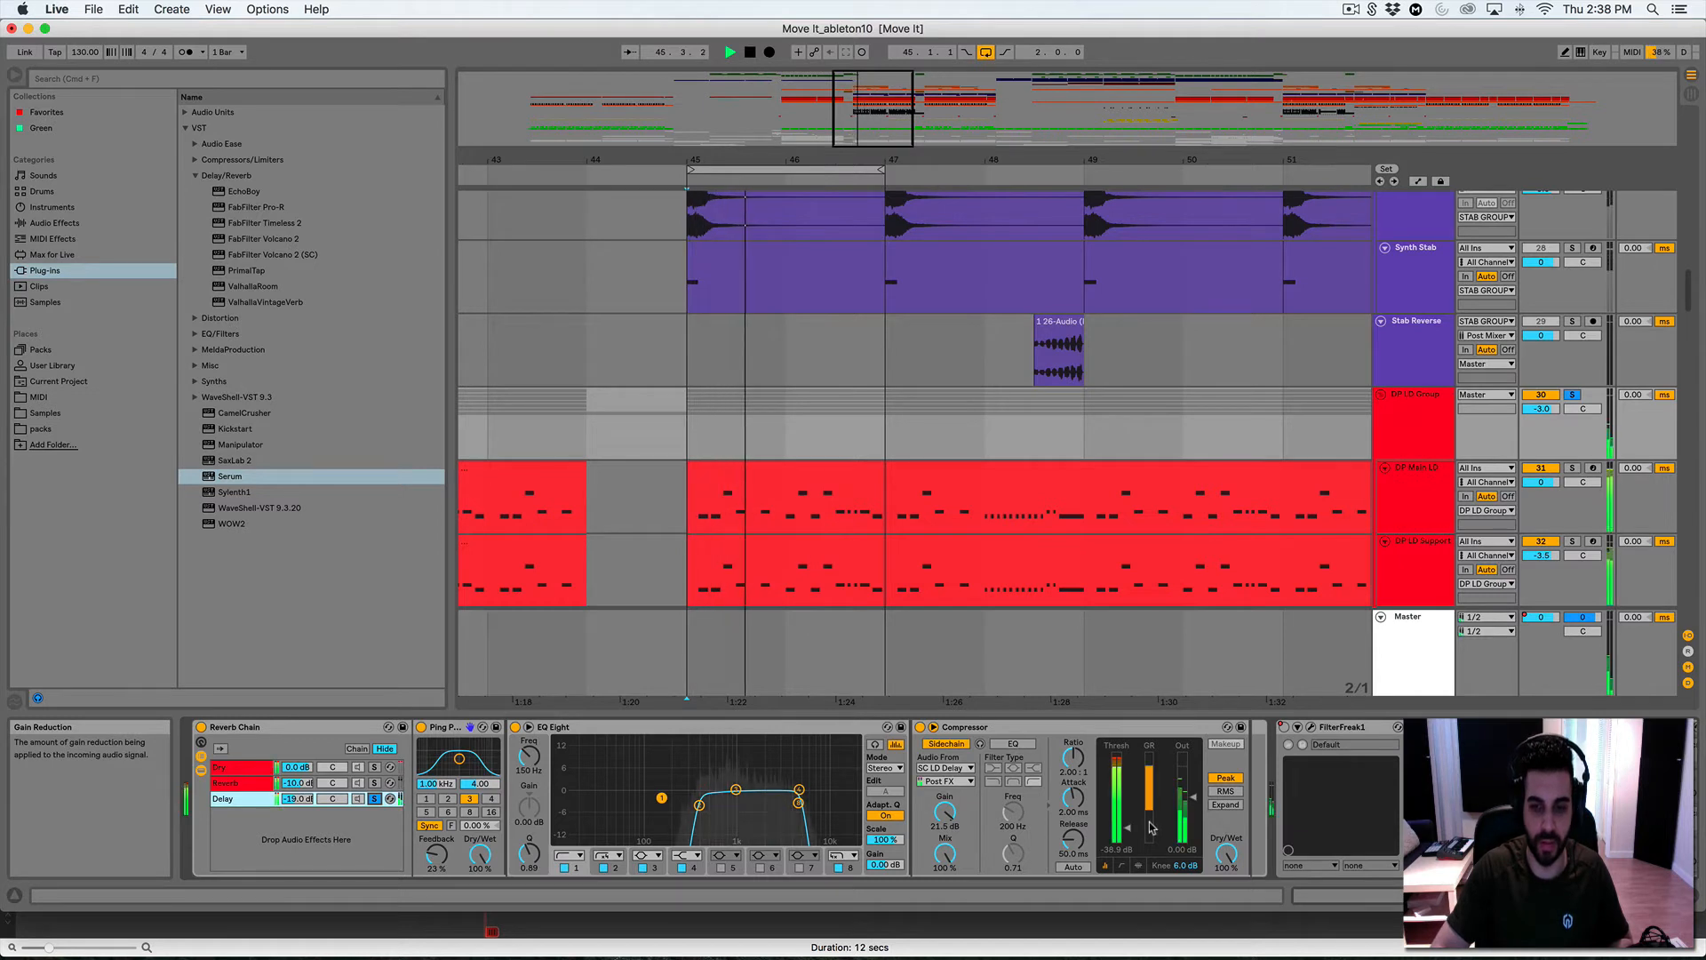
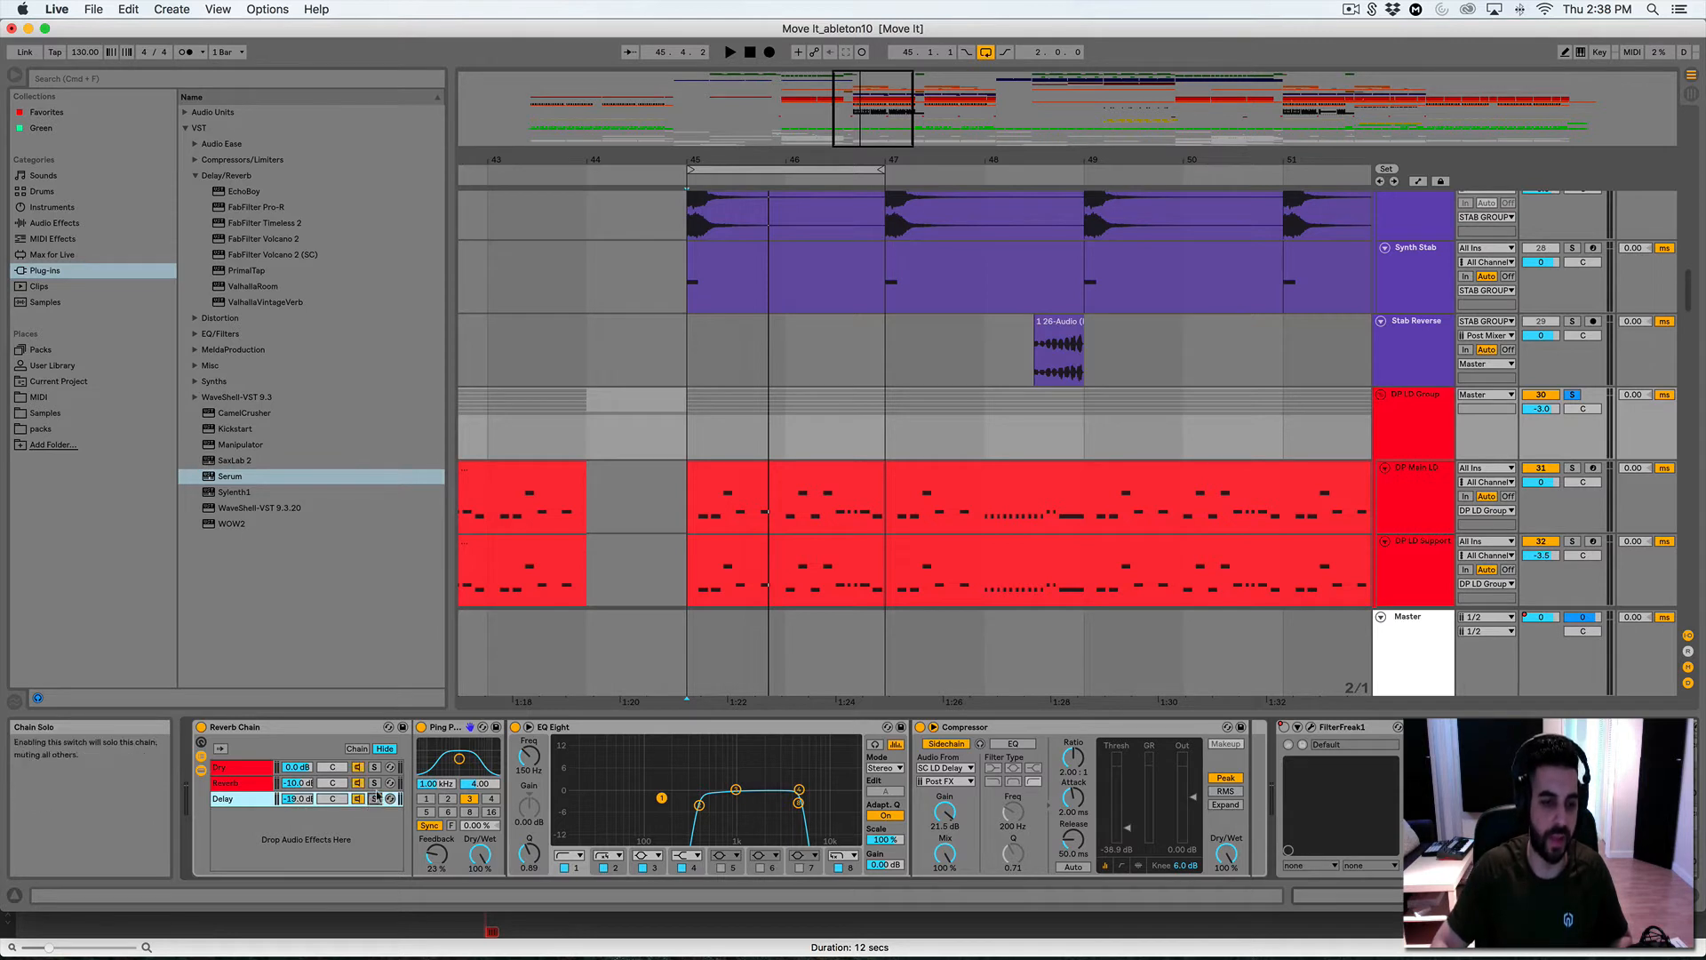
{"action": "key", "text": "space"}
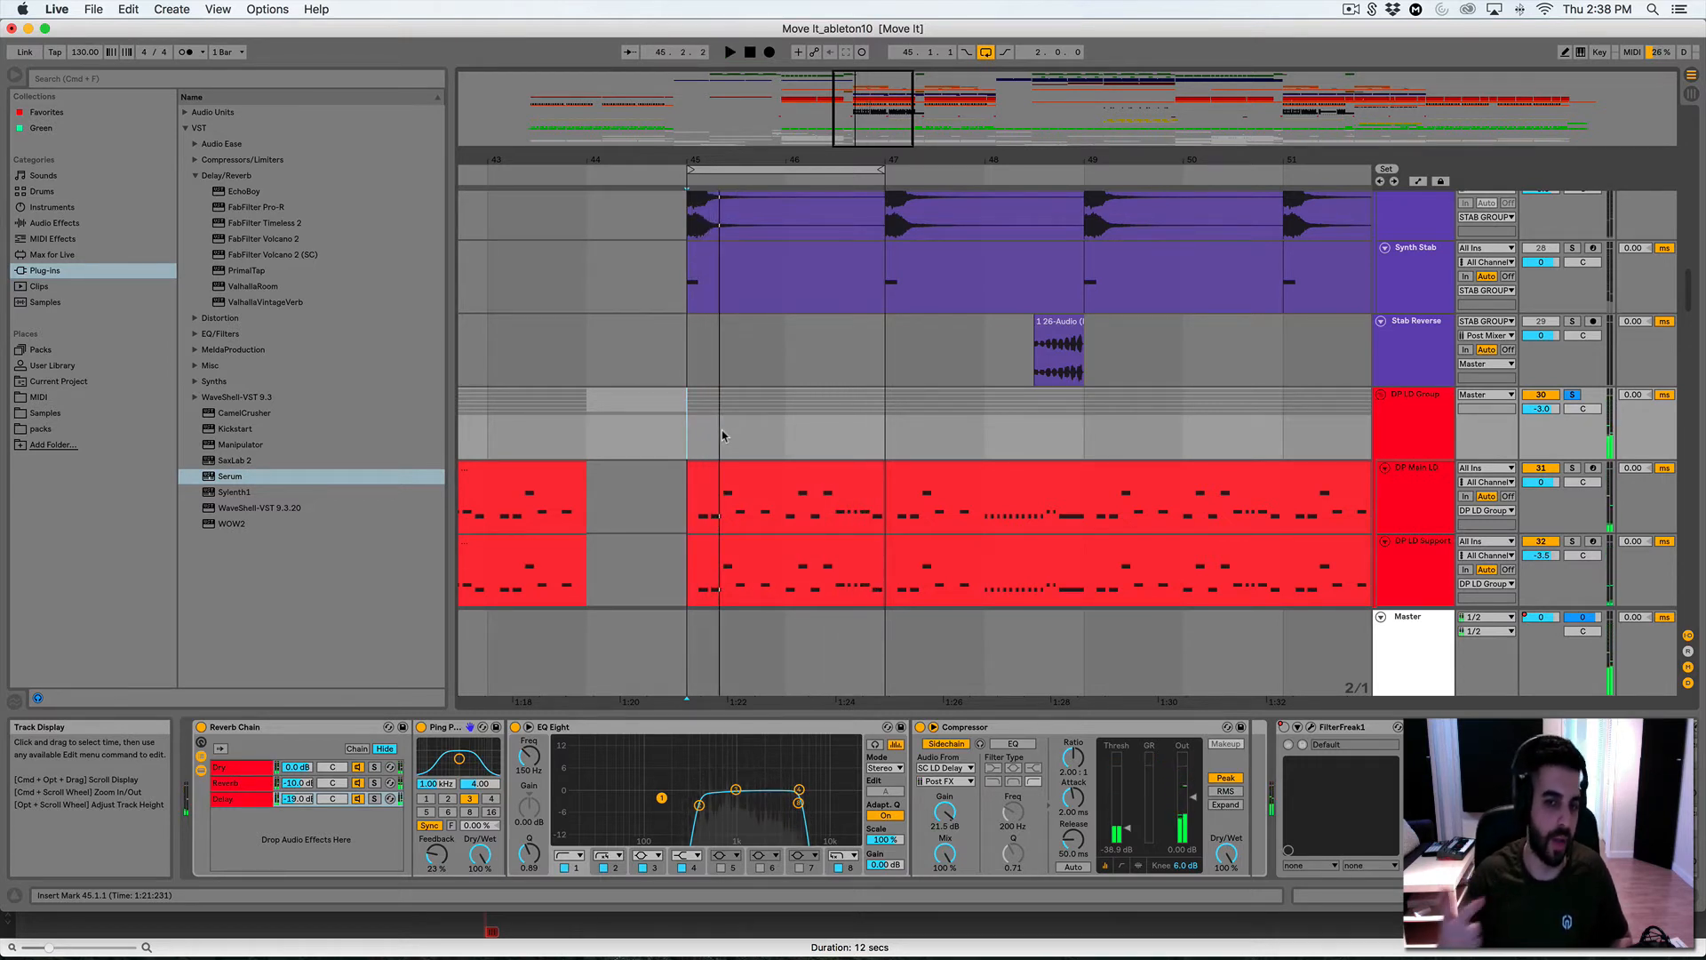
Show the FilterFreak1 Device On automation of DP LD Group across the whole arrangement
{"action": "scroll", "coordinate": [728, 437], "scroll_direction": "right", "scroll_amount": 5}
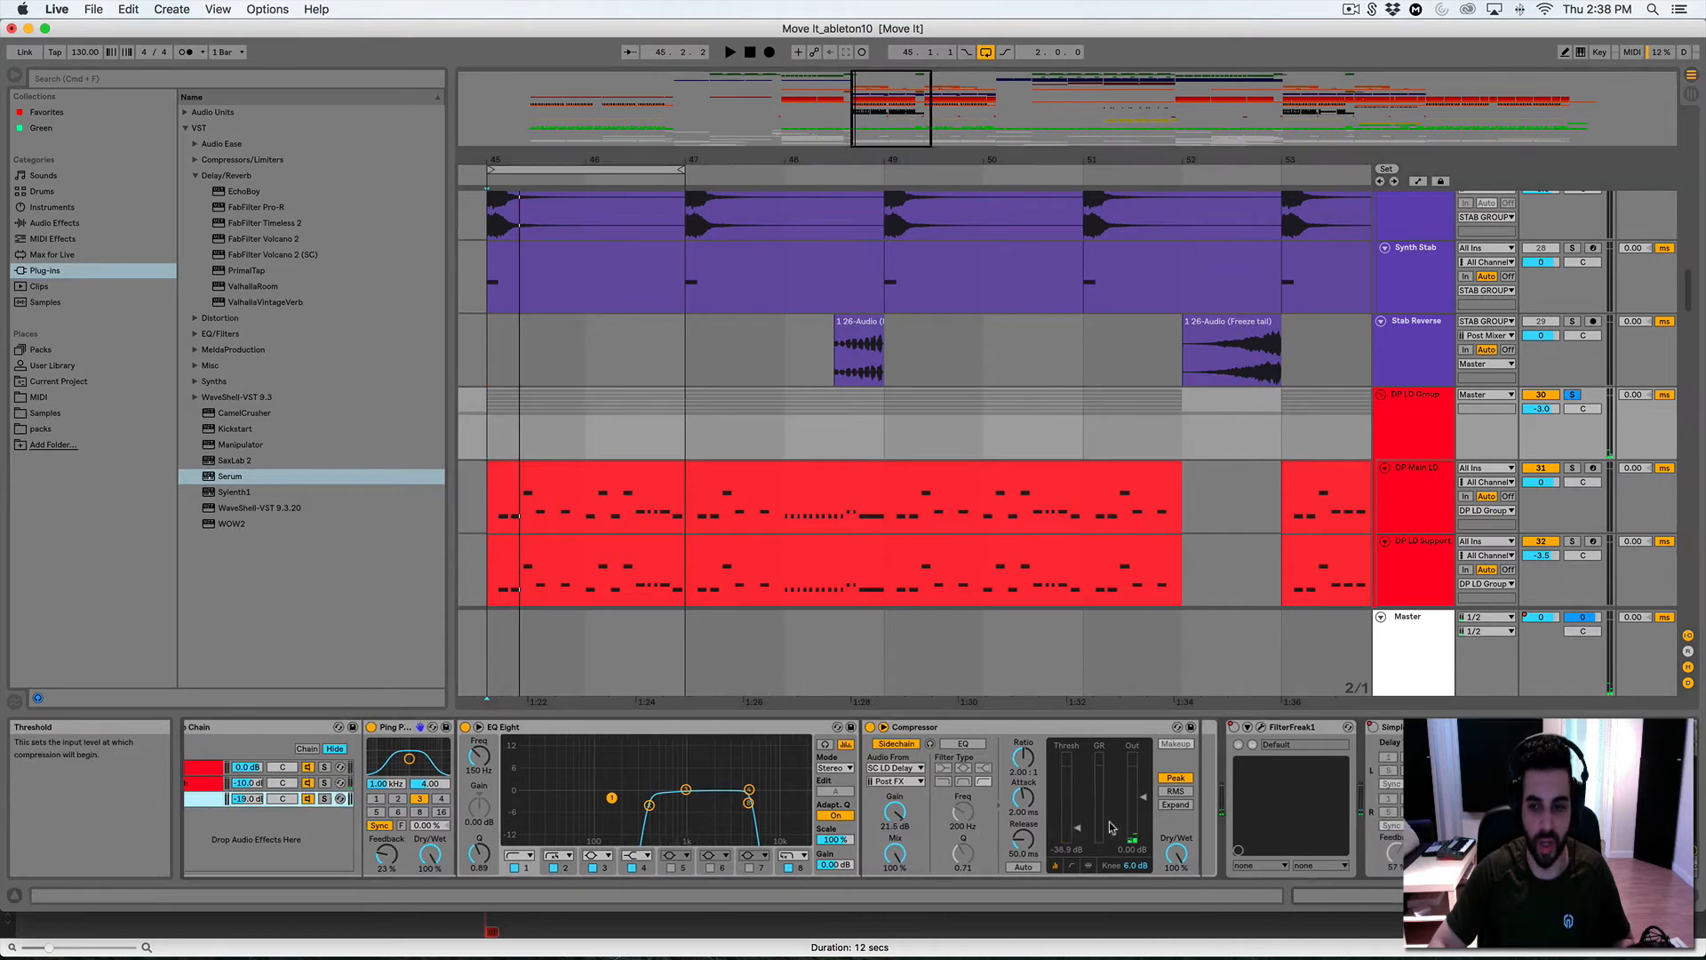
{"action": "scroll", "coordinate": [1111, 828], "scroll_direction": "right", "scroll_amount": 10}
{"action": "scroll", "coordinate": [1109, 828], "scroll_direction": "left", "scroll_amount": 5}
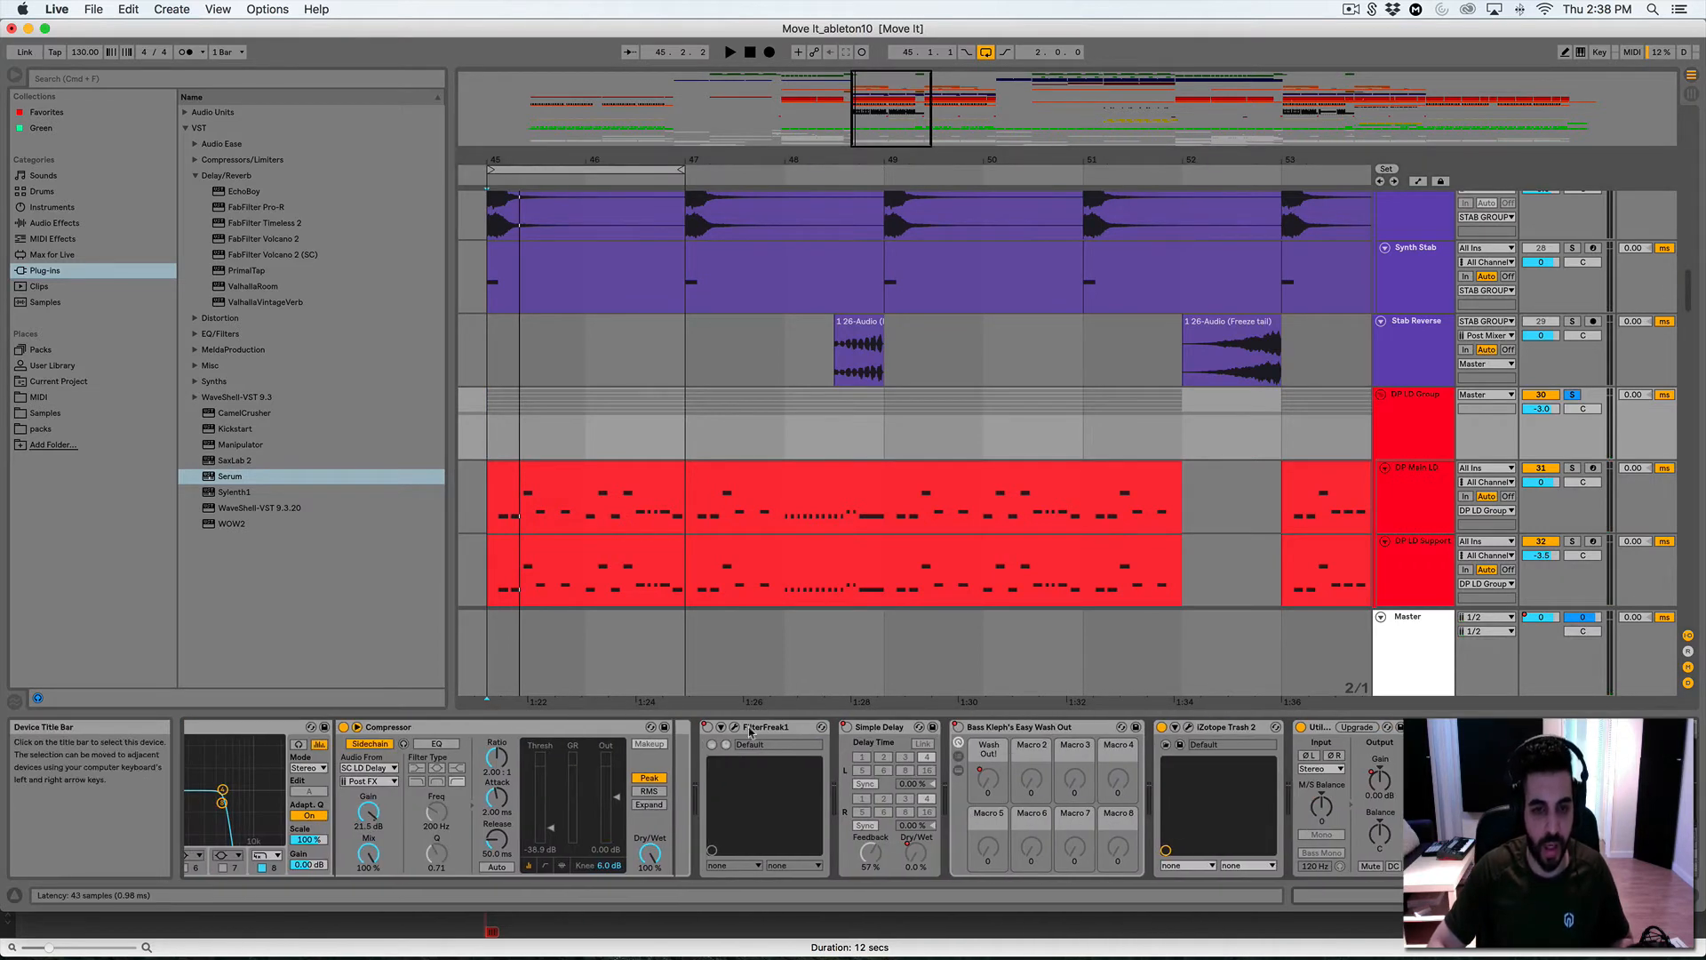
{"action": "left_click", "coordinate": [751, 728]}
{"action": "left_click_drag", "start_coordinate": [891, 111], "coordinate": [891, 77]}
{"action": "key", "text": "a"}
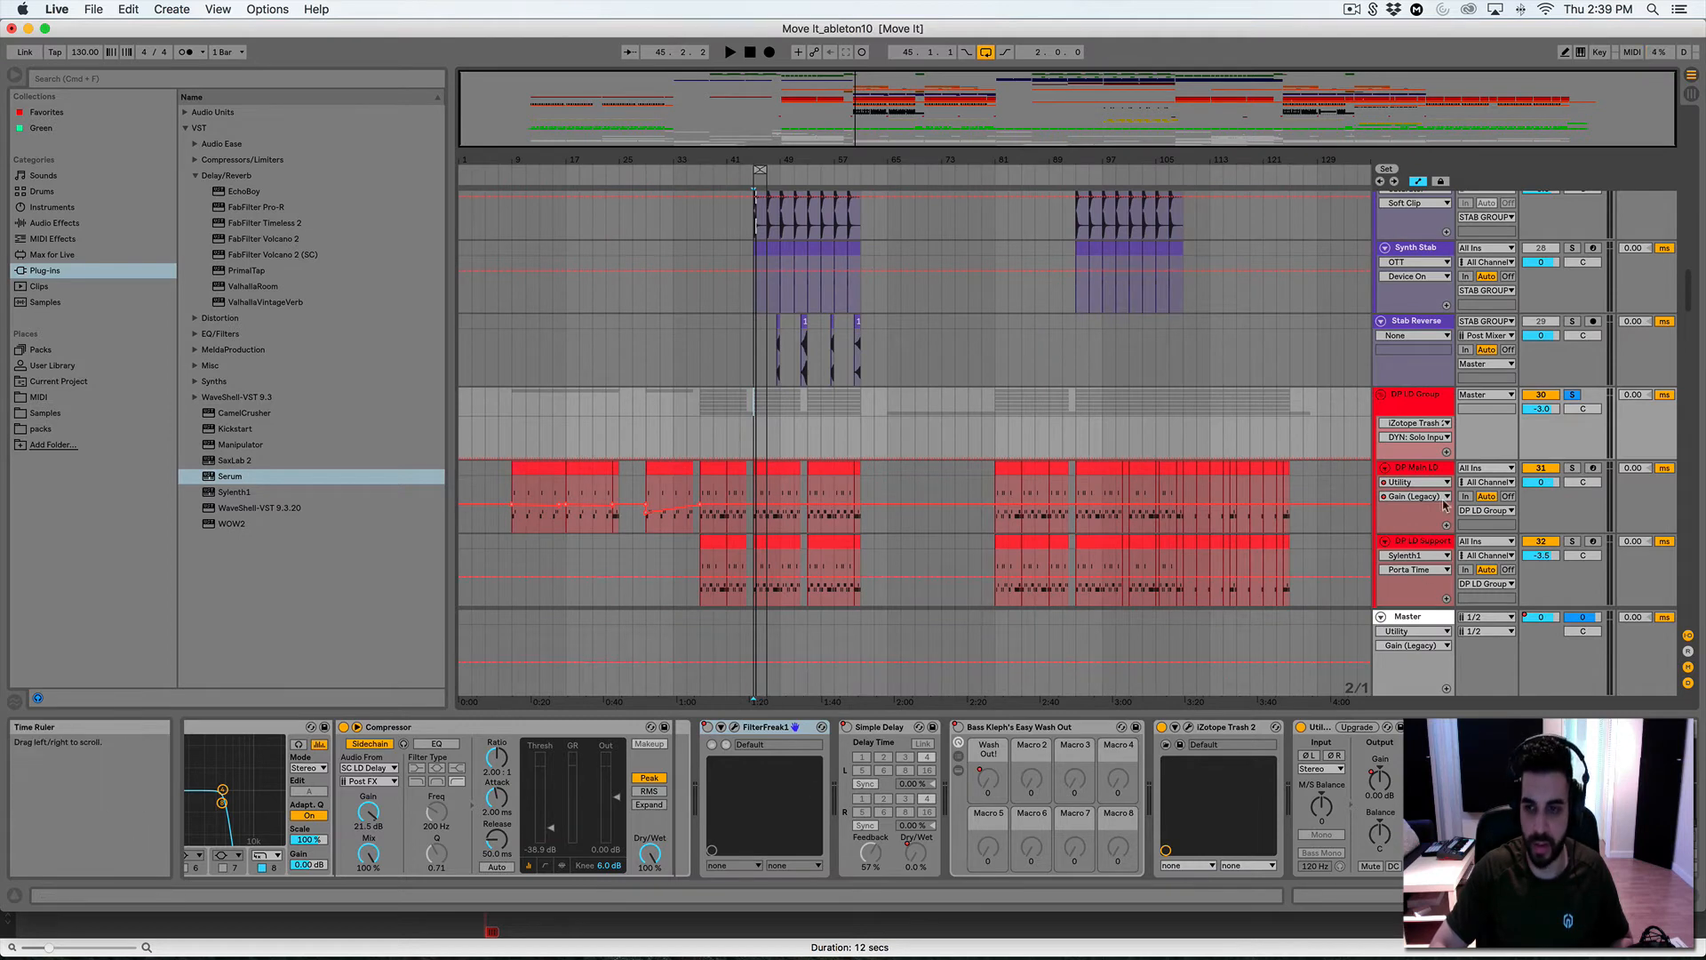
{"action": "left_click", "coordinate": [1414, 423]}
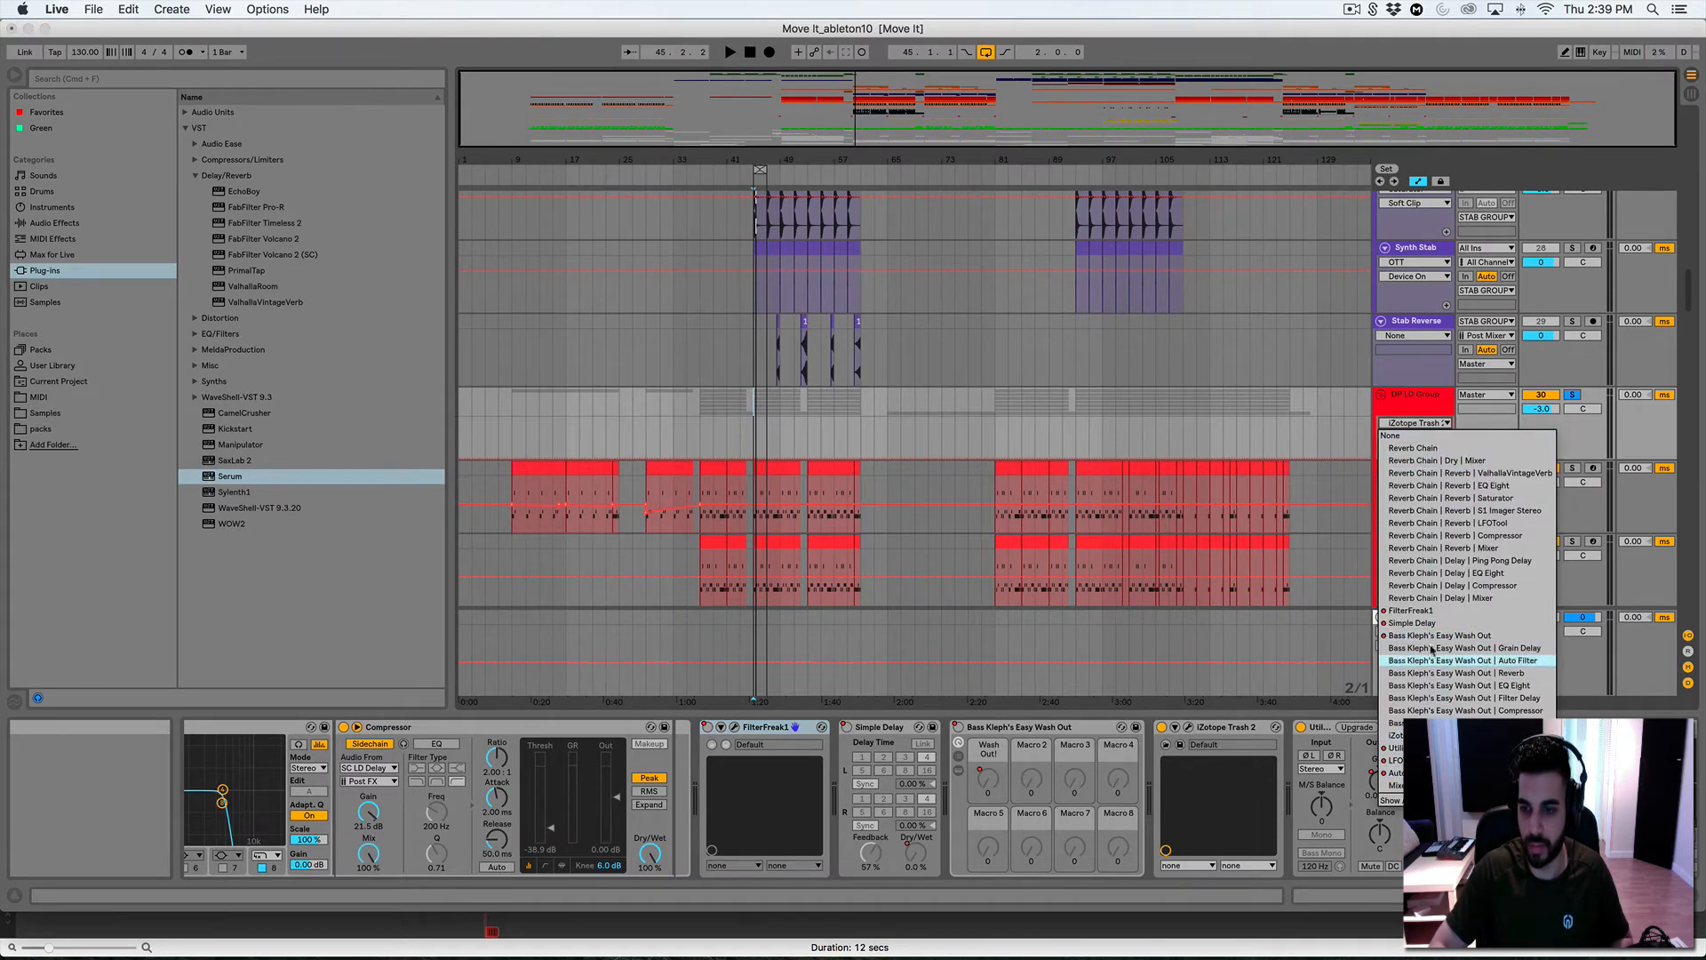
{"action": "left_click", "coordinate": [1417, 610]}
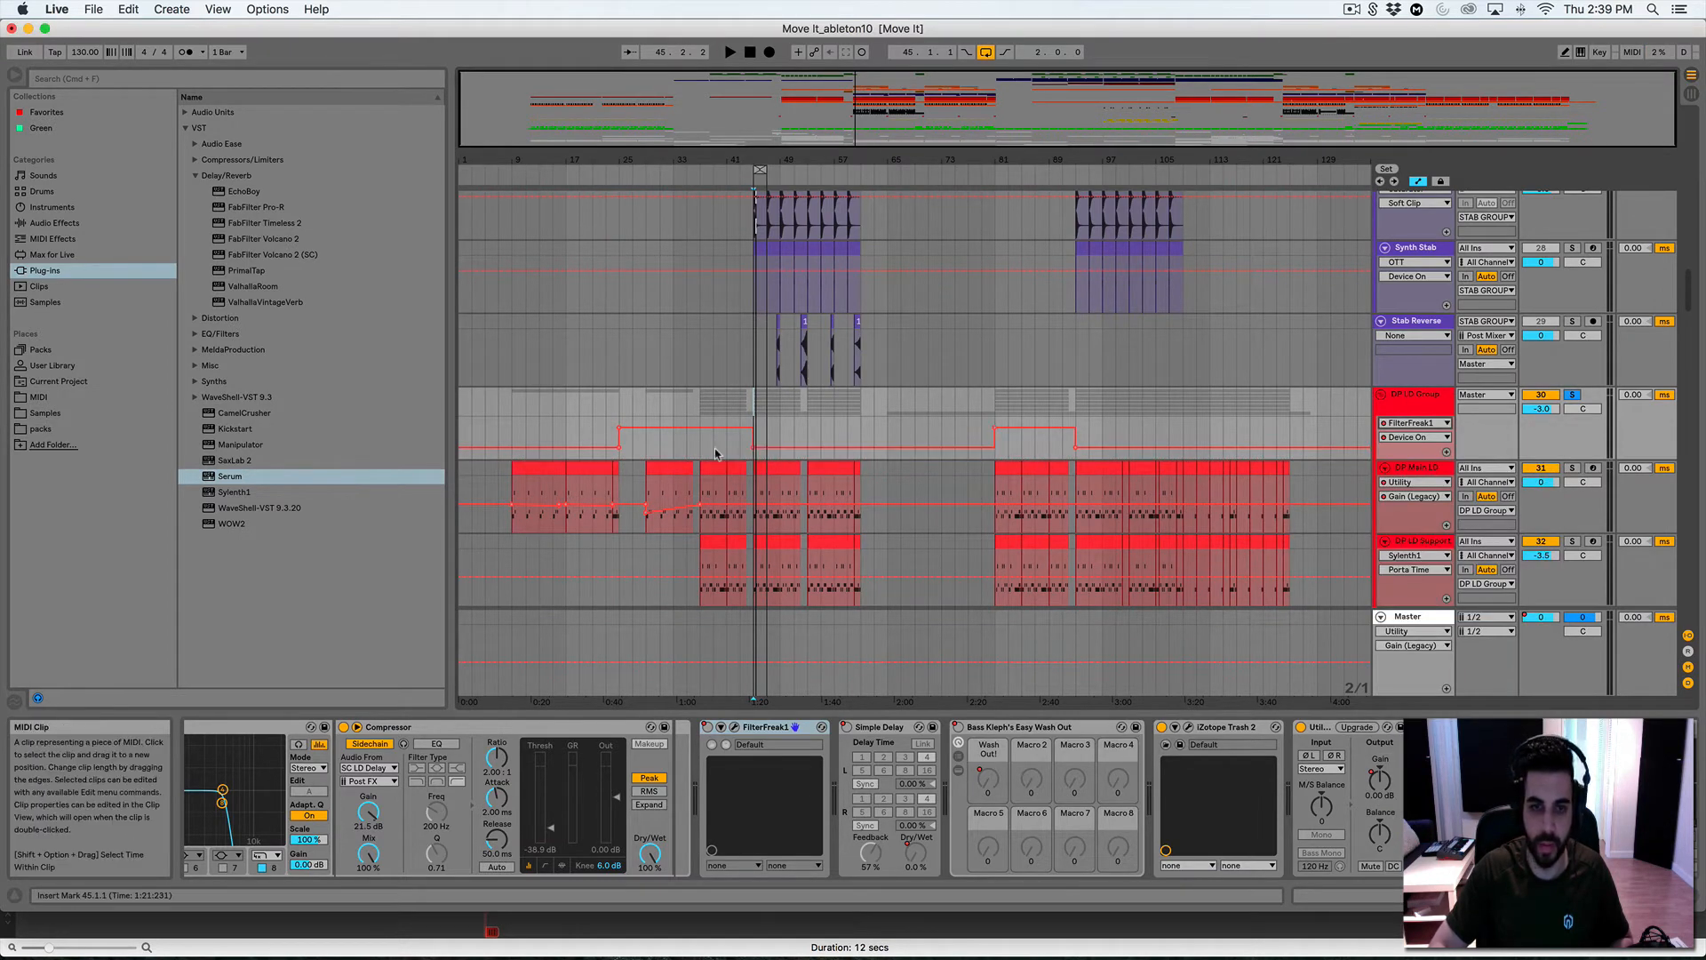
Play the build-up from bar 29, where FilterFreak1 is automated on, and examine the FilterFreak settings
{"action": "left_click", "coordinate": [672, 439]}
{"action": "left_click_drag", "start_coordinate": [772, 119], "coordinate": [772, 165]}
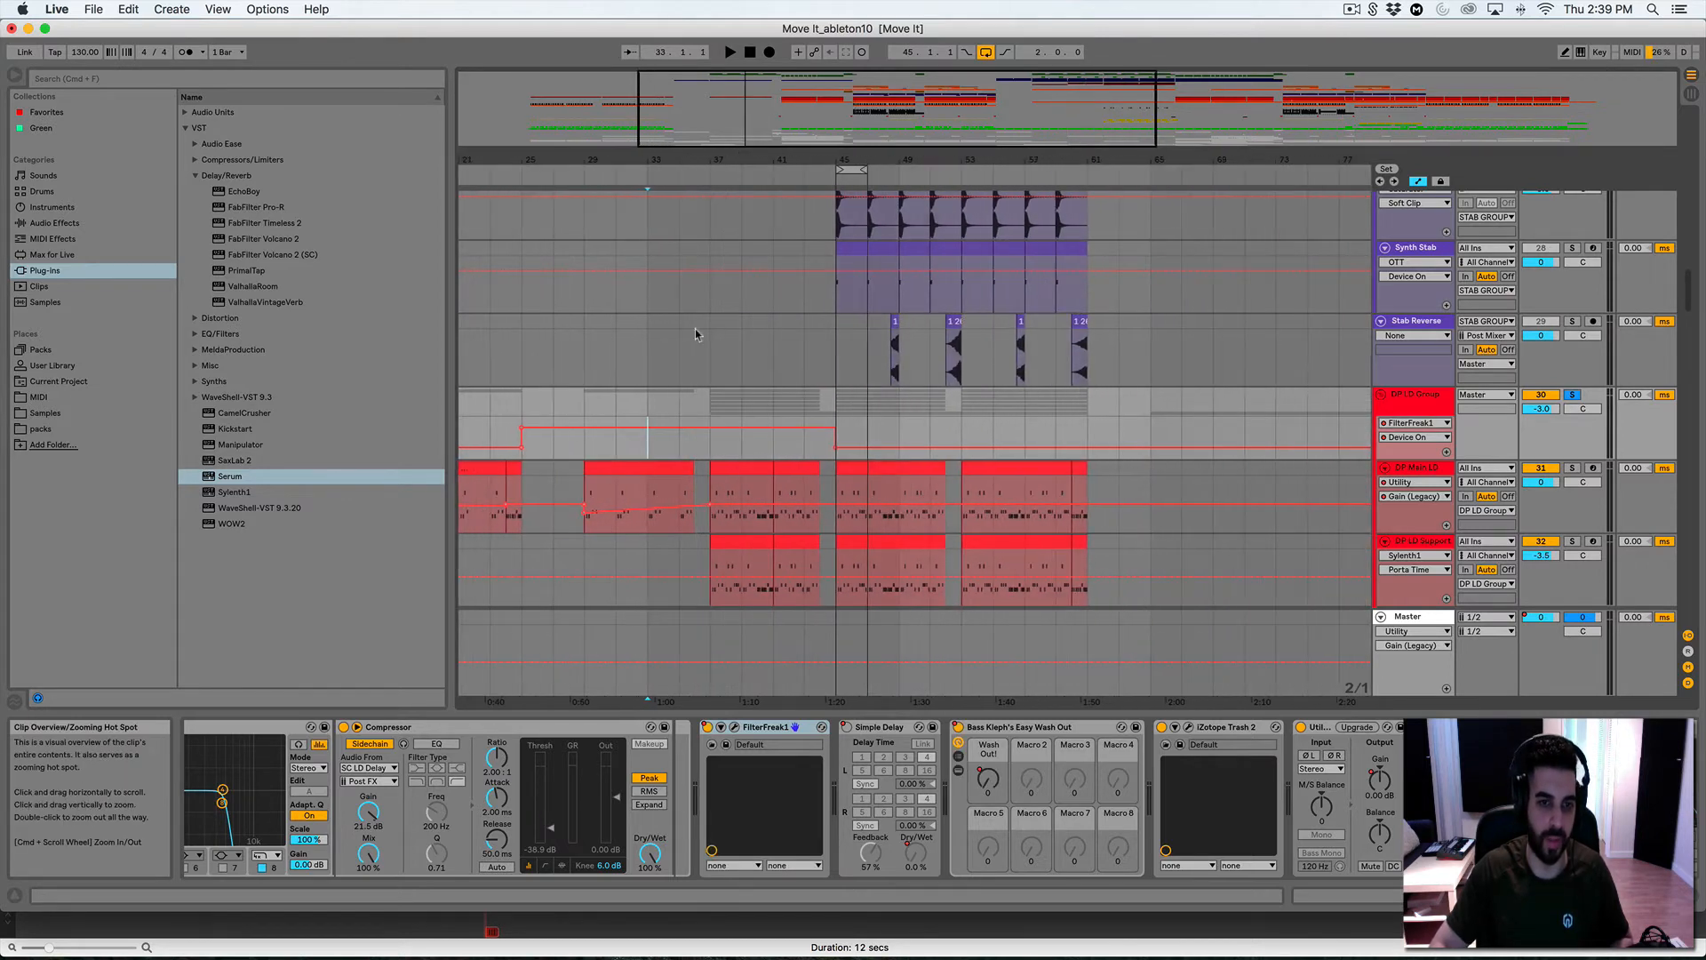
{"action": "left_click", "coordinate": [710, 454]}
{"action": "key", "text": "space"}
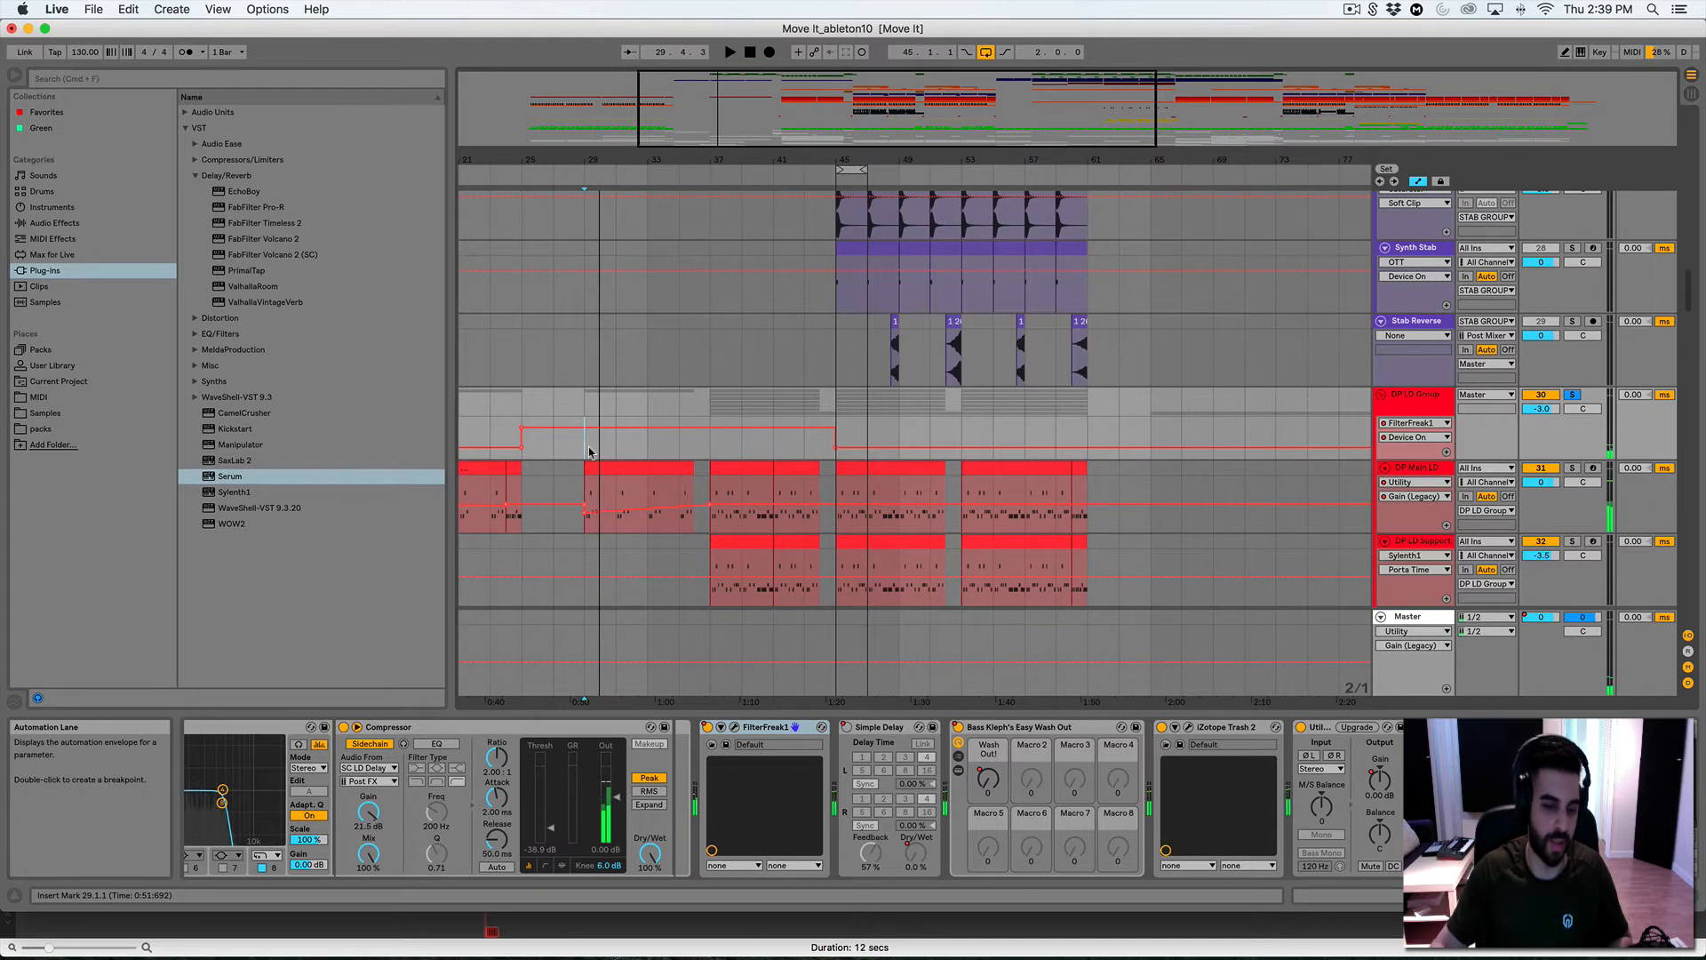
{"action": "left_click", "coordinate": [735, 727]}
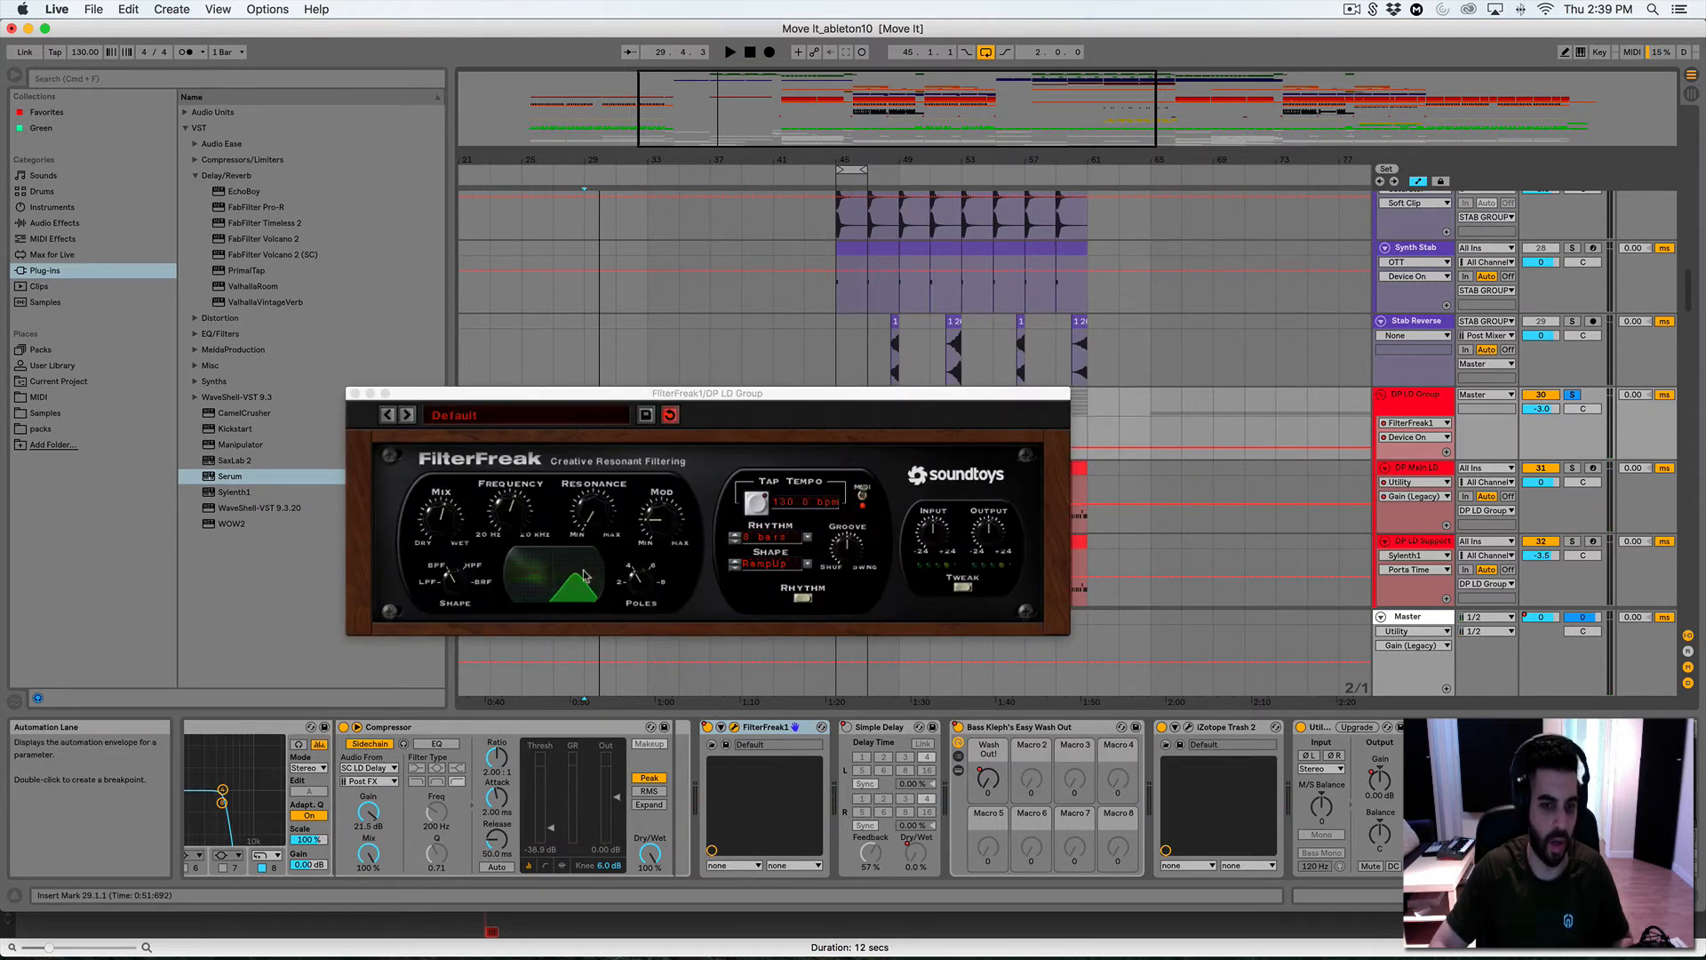
{"action": "left_click", "coordinate": [355, 394]}
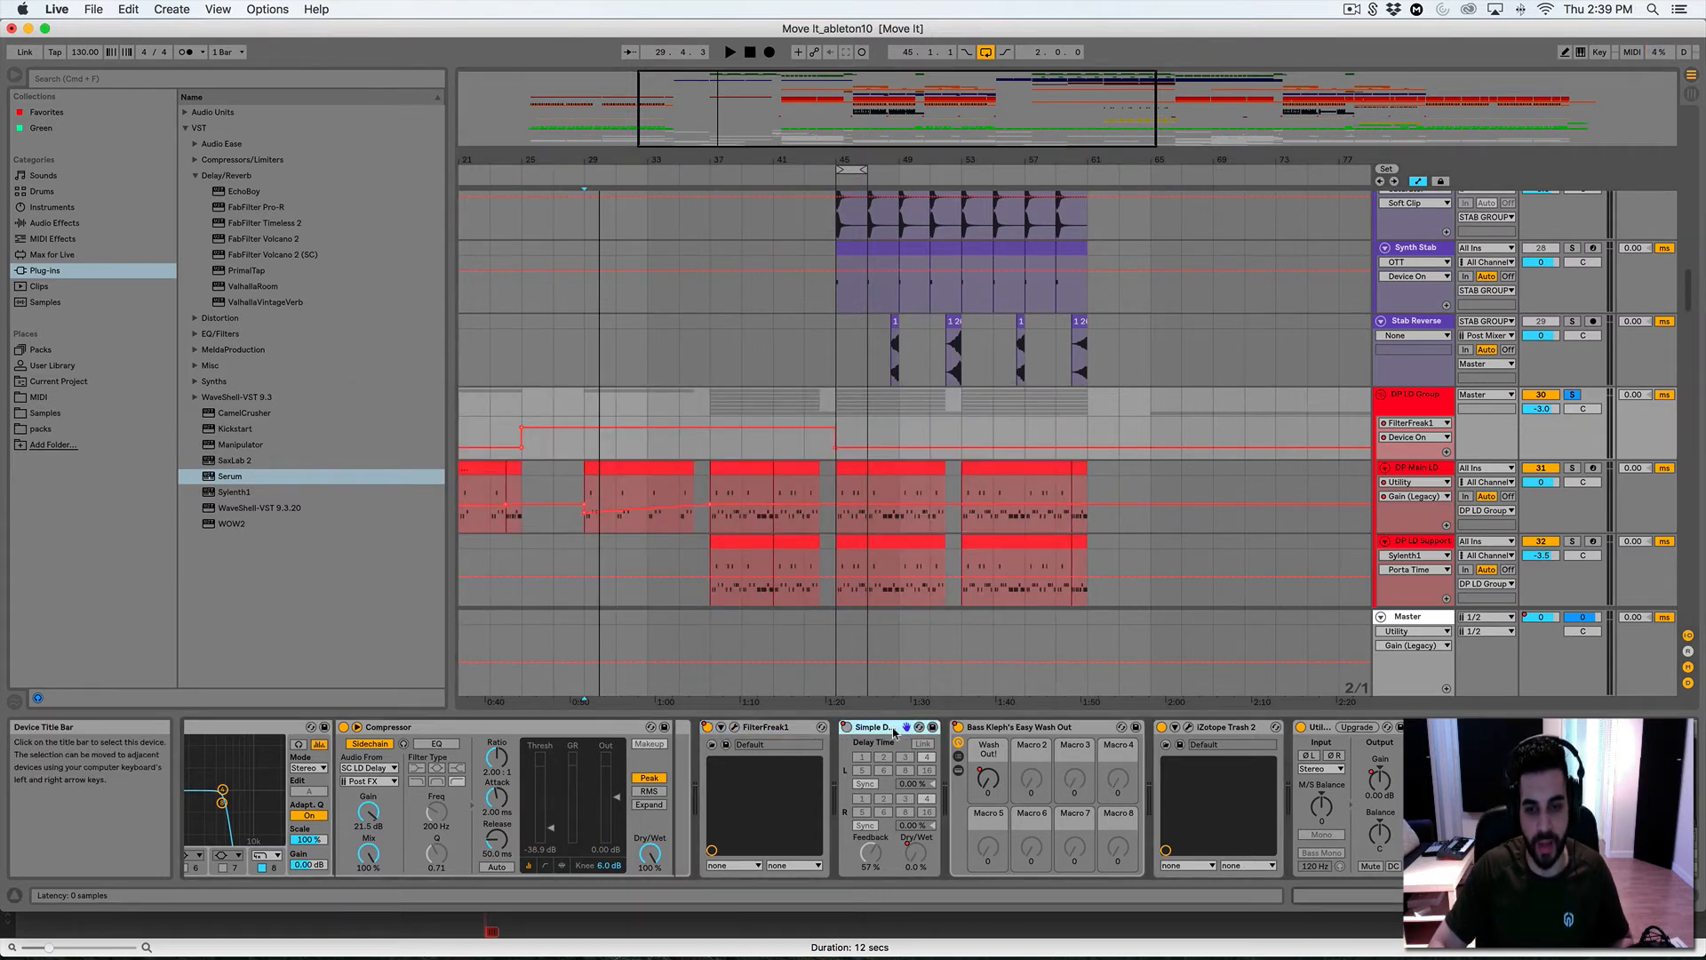
Play DP LD Group from bar 59 past the end of the drop to hear the Simple Delay tail
{"action": "left_click", "coordinate": [1056, 448]}
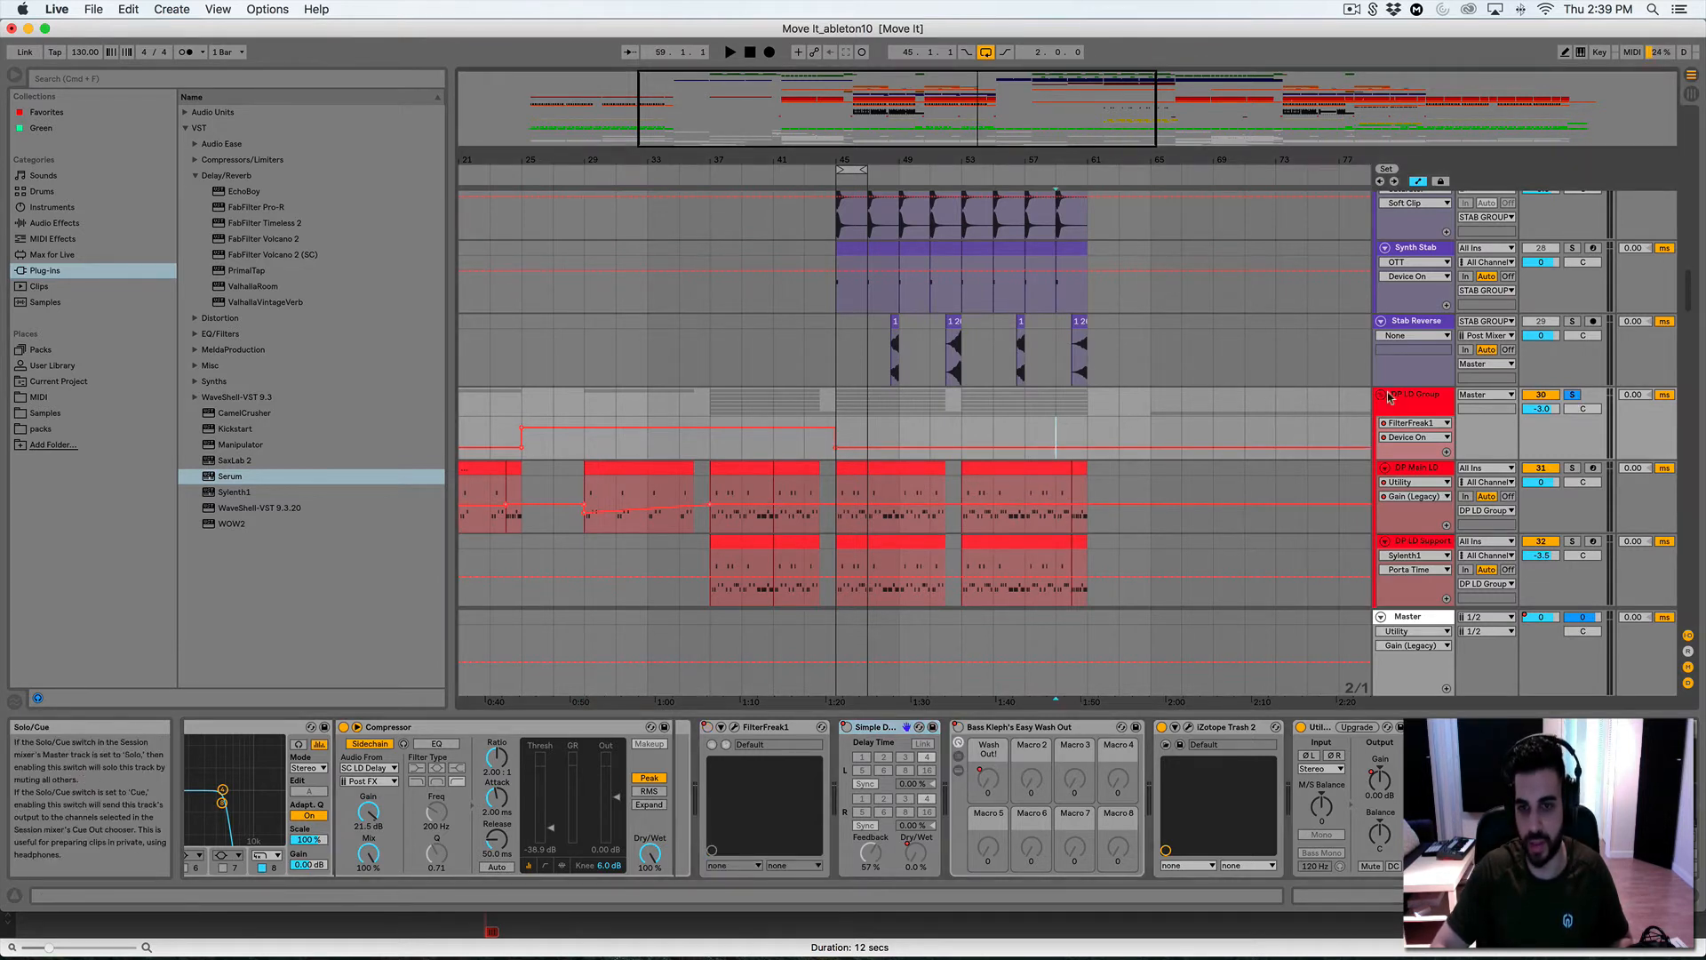
{"action": "key", "text": "space"}
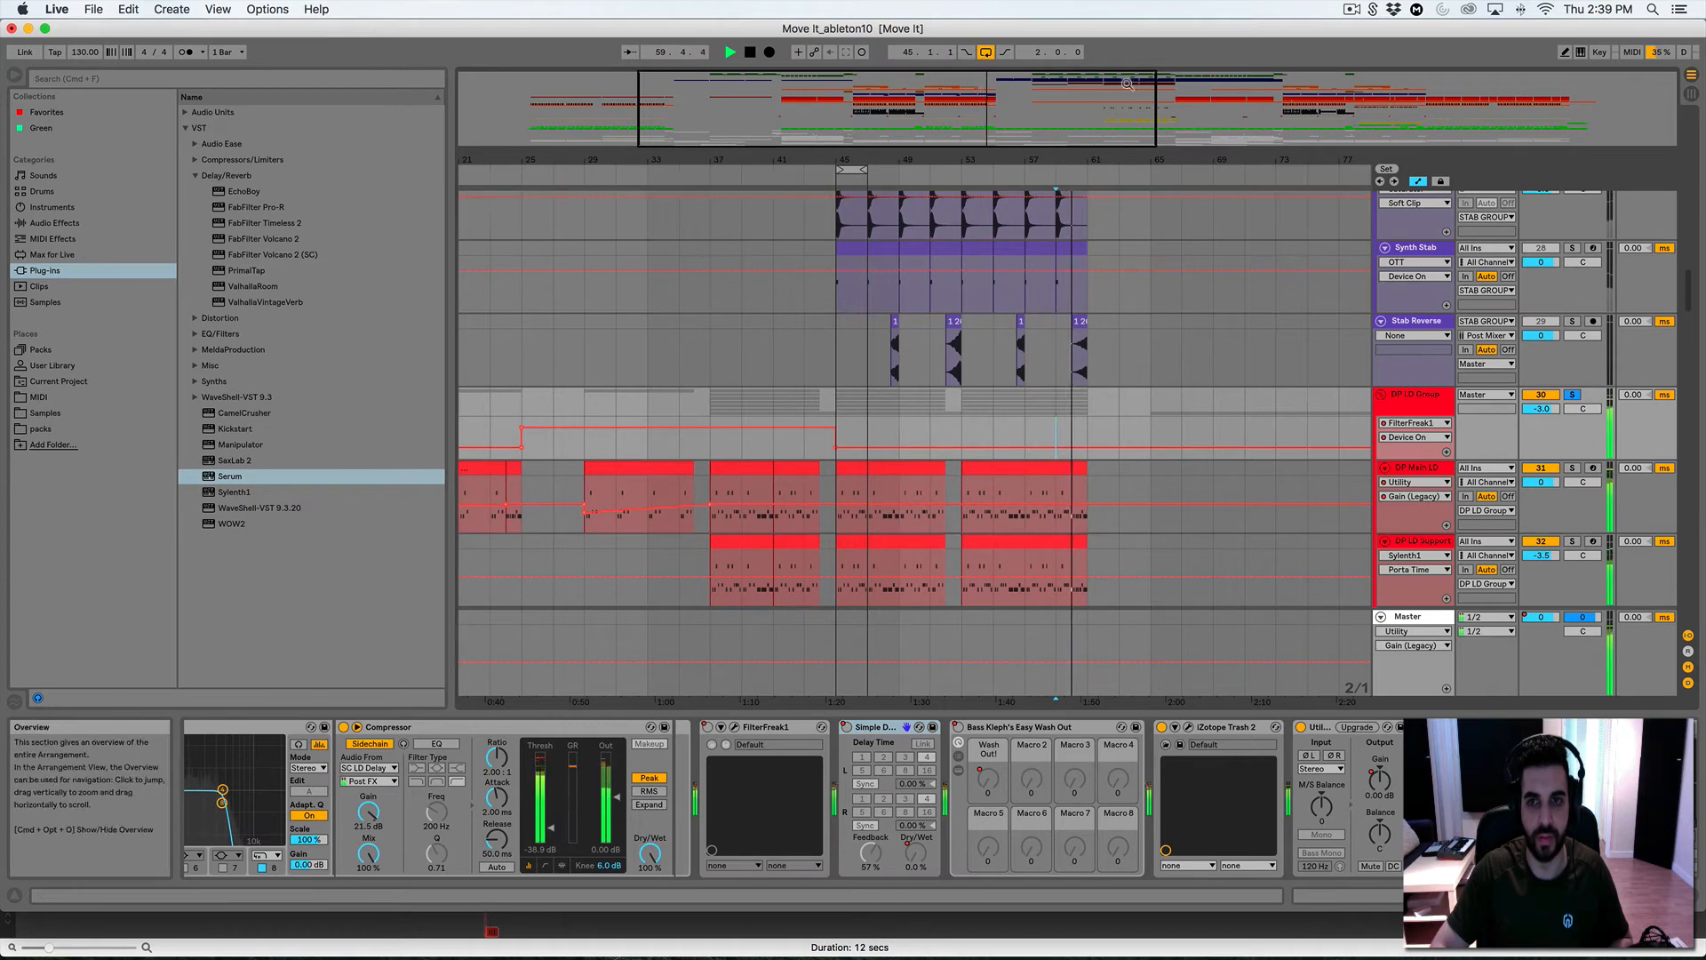
{"action": "left_click_drag", "start_coordinate": [1126, 84], "coordinate": [1041, 97]}
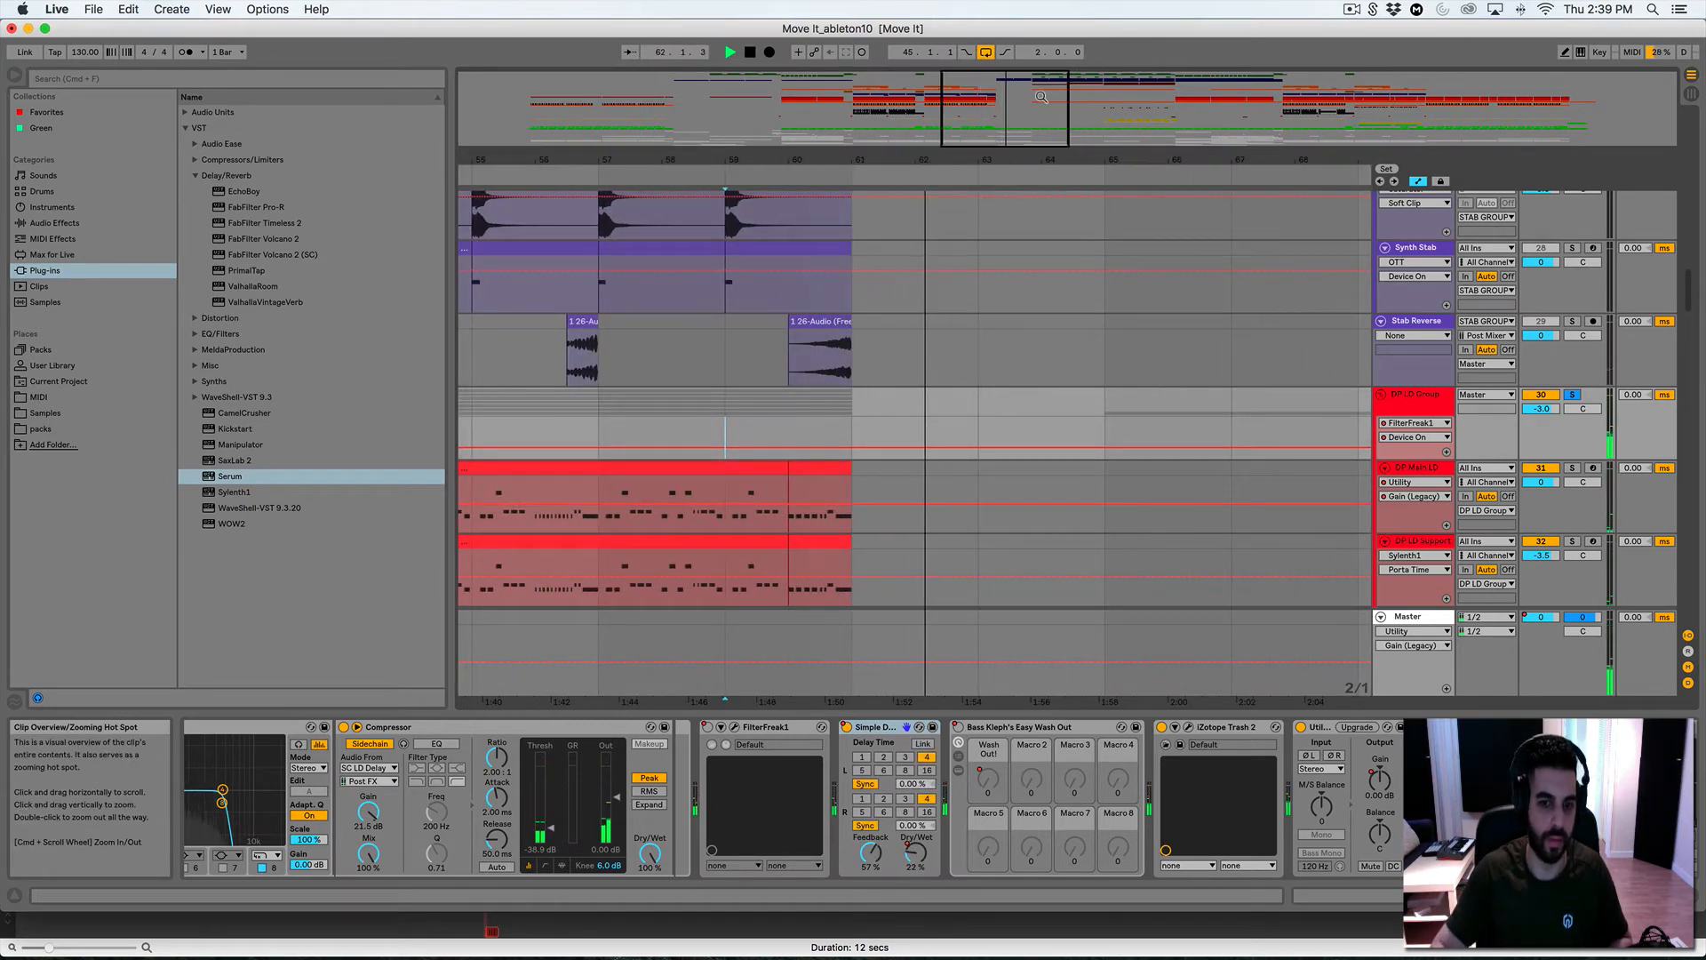
{"action": "key", "text": "space"}
Set the arrangement's fixed grid to 1/4
{"action": "right_click", "coordinate": [853, 432]}
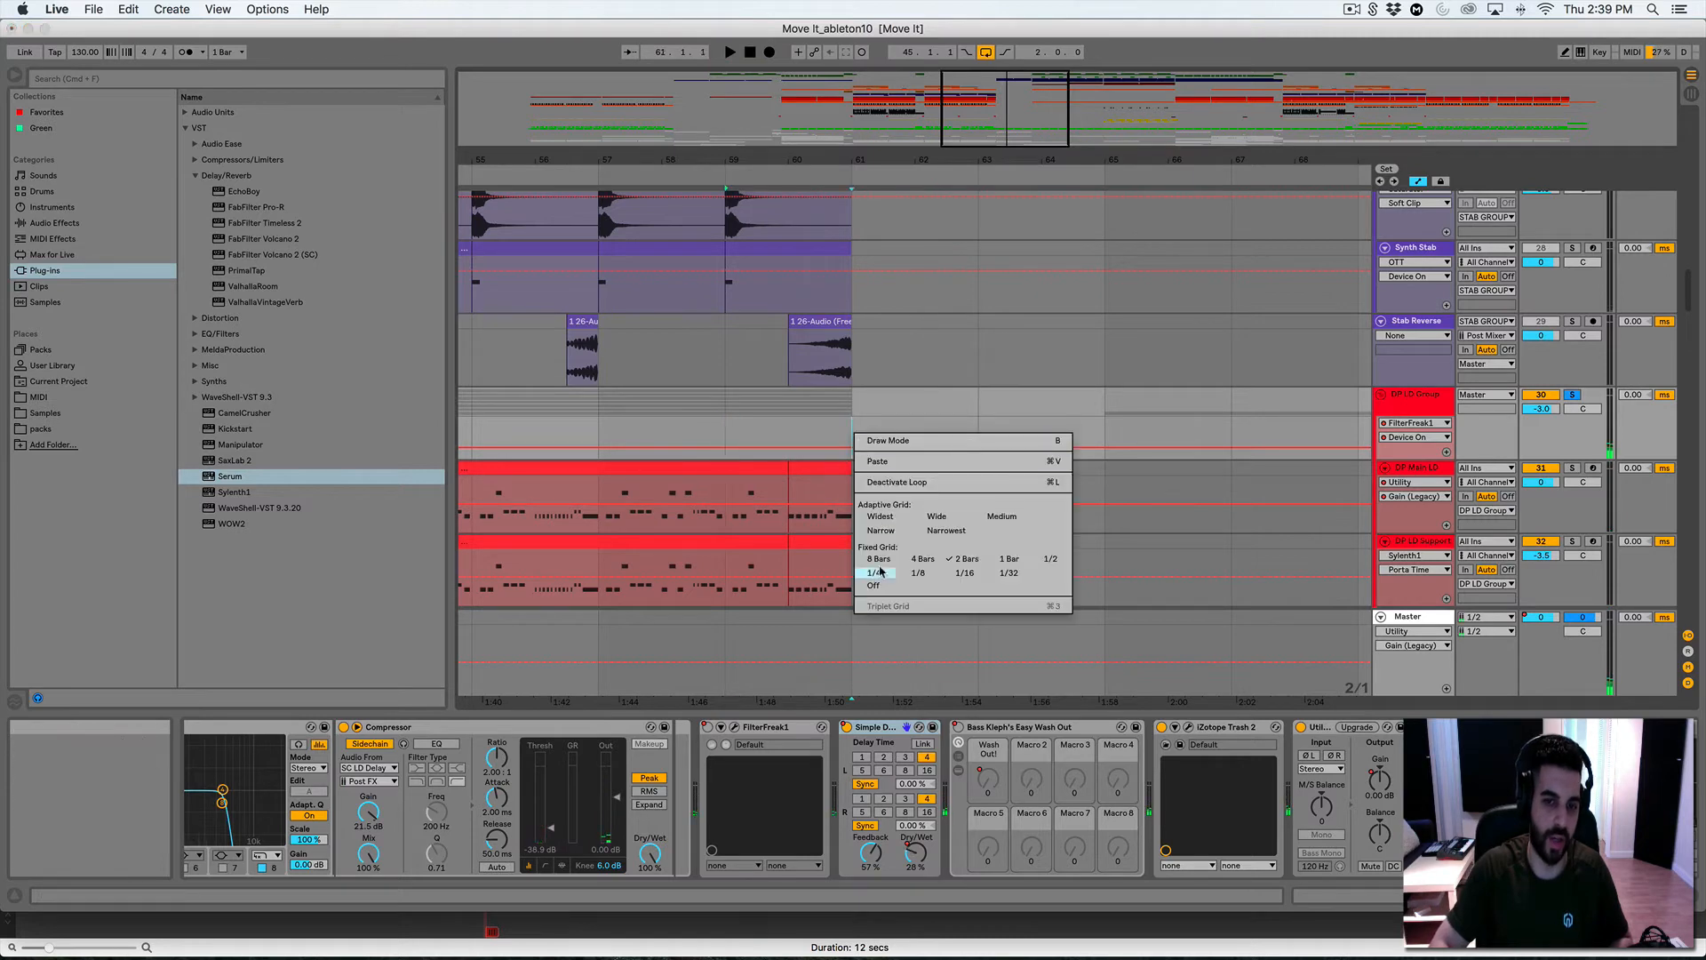
{"action": "left_click", "coordinate": [855, 524]}
{"action": "right_click", "coordinate": [900, 501]}
{"action": "left_click", "coordinate": [926, 625]}
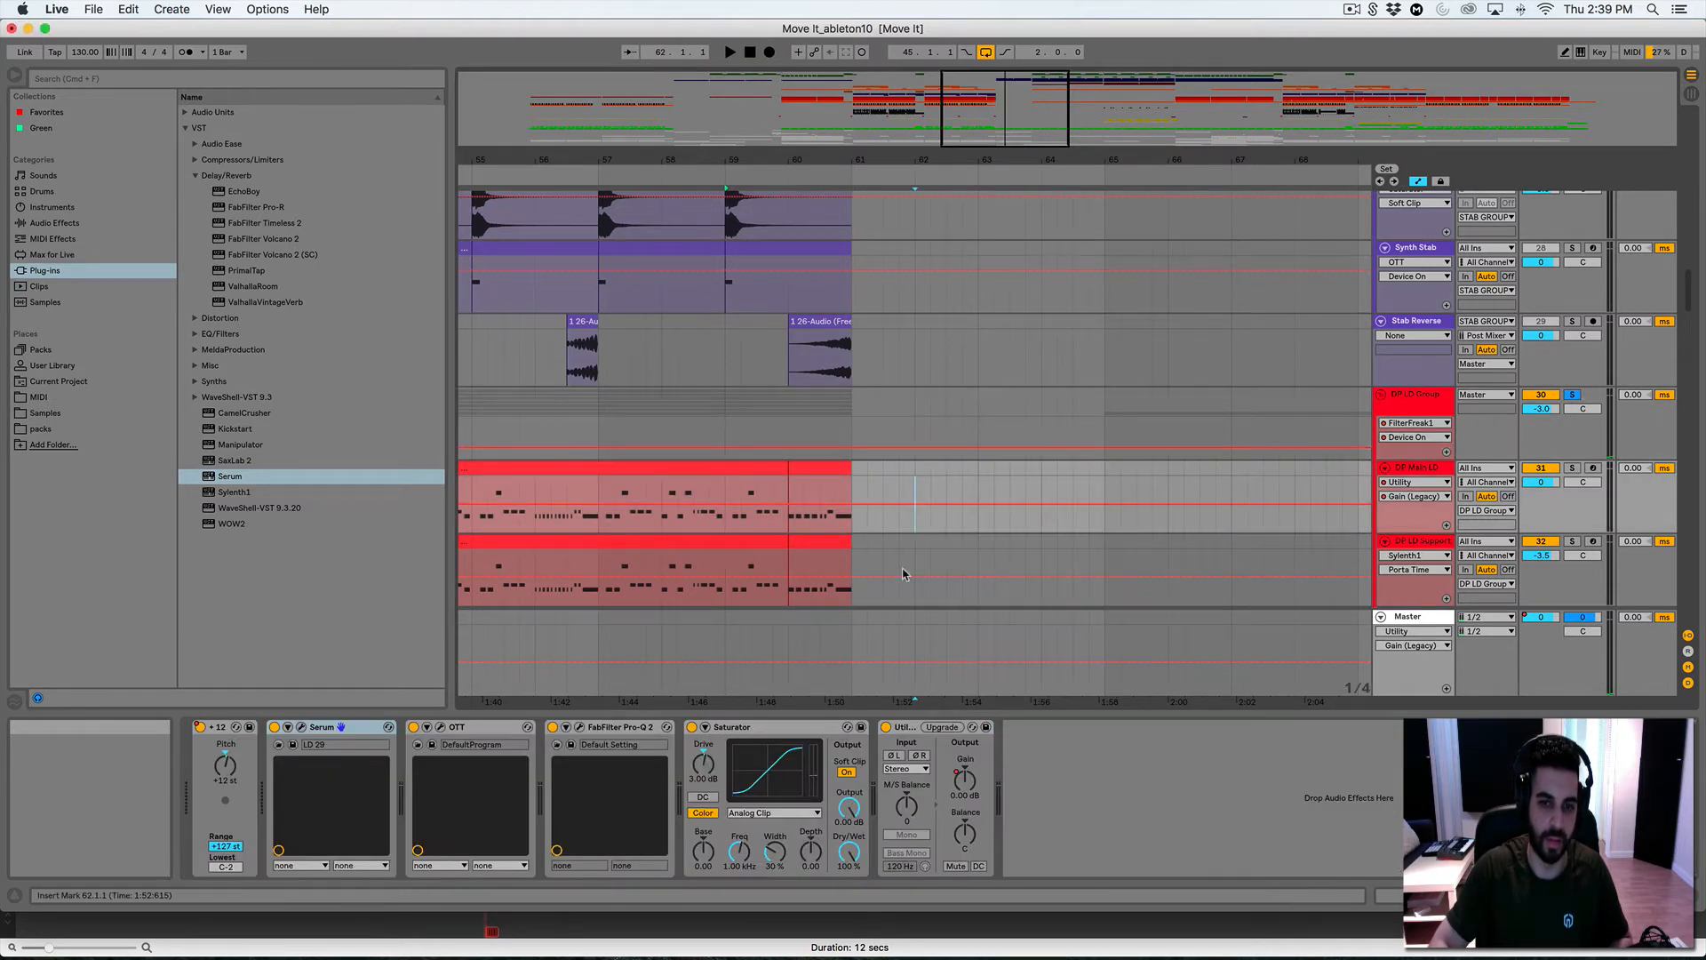
Show the Simple Delay Dry/Wet automation of DP LD Group and examine it around bar 61 at the end of the drop
{"action": "left_click", "coordinate": [802, 422]}
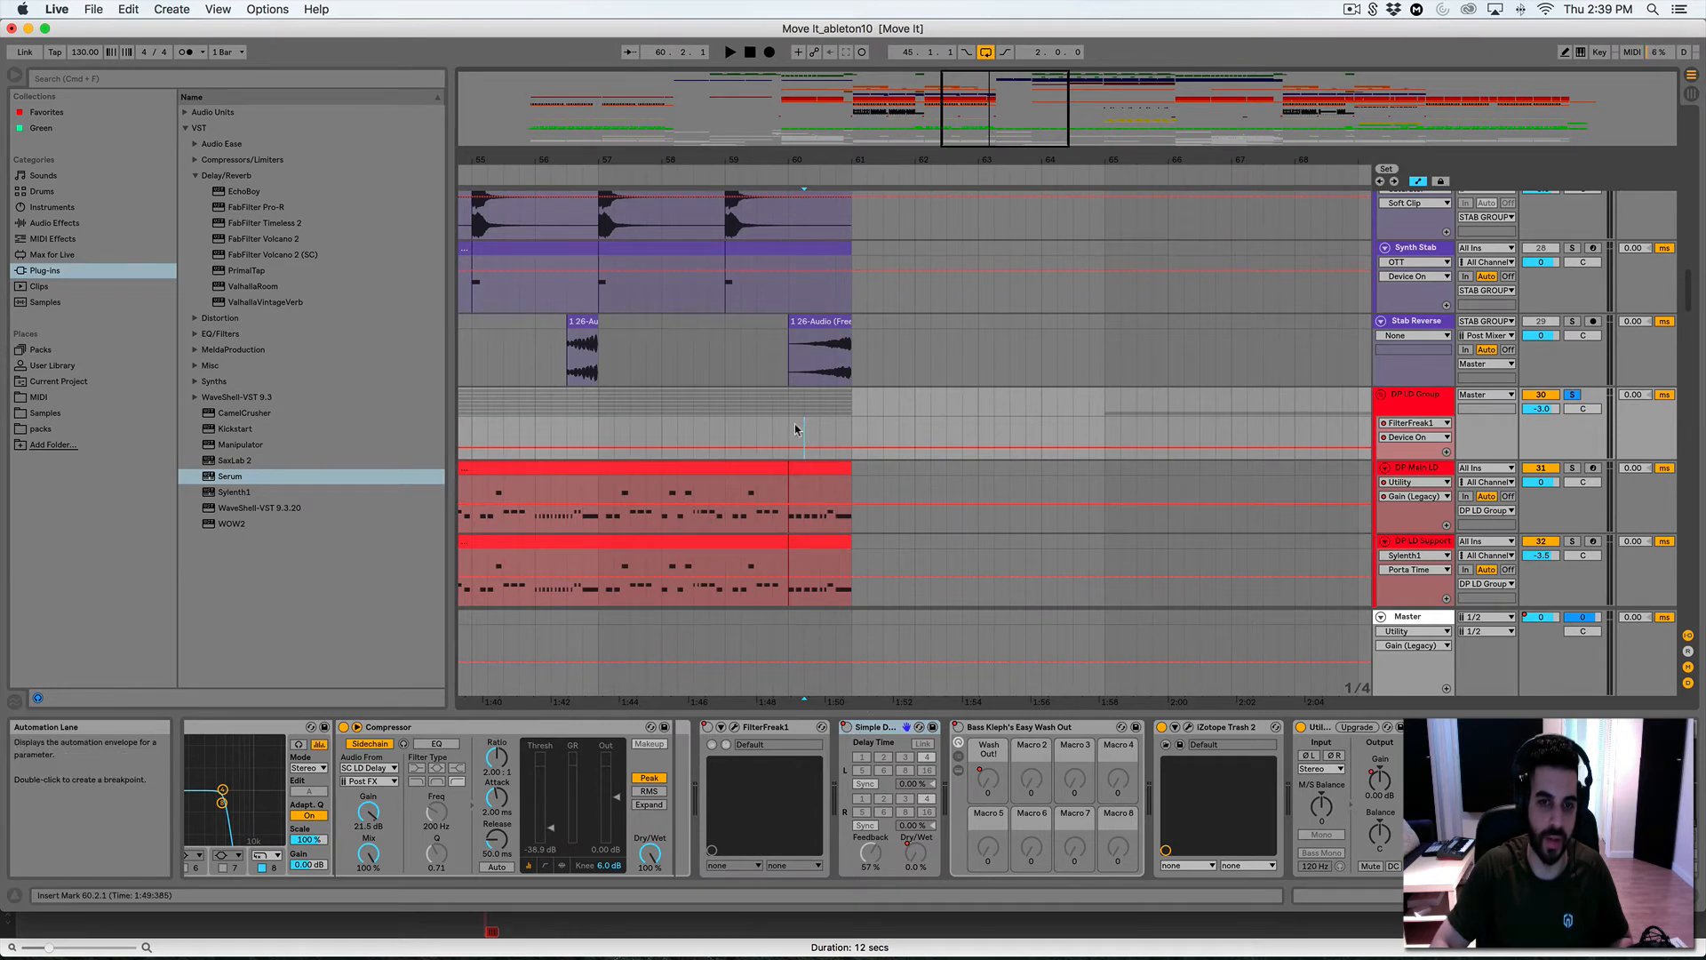
{"action": "left_click_drag", "start_coordinate": [787, 432], "coordinate": [515, 427]}
{"action": "left_click", "coordinate": [501, 424]}
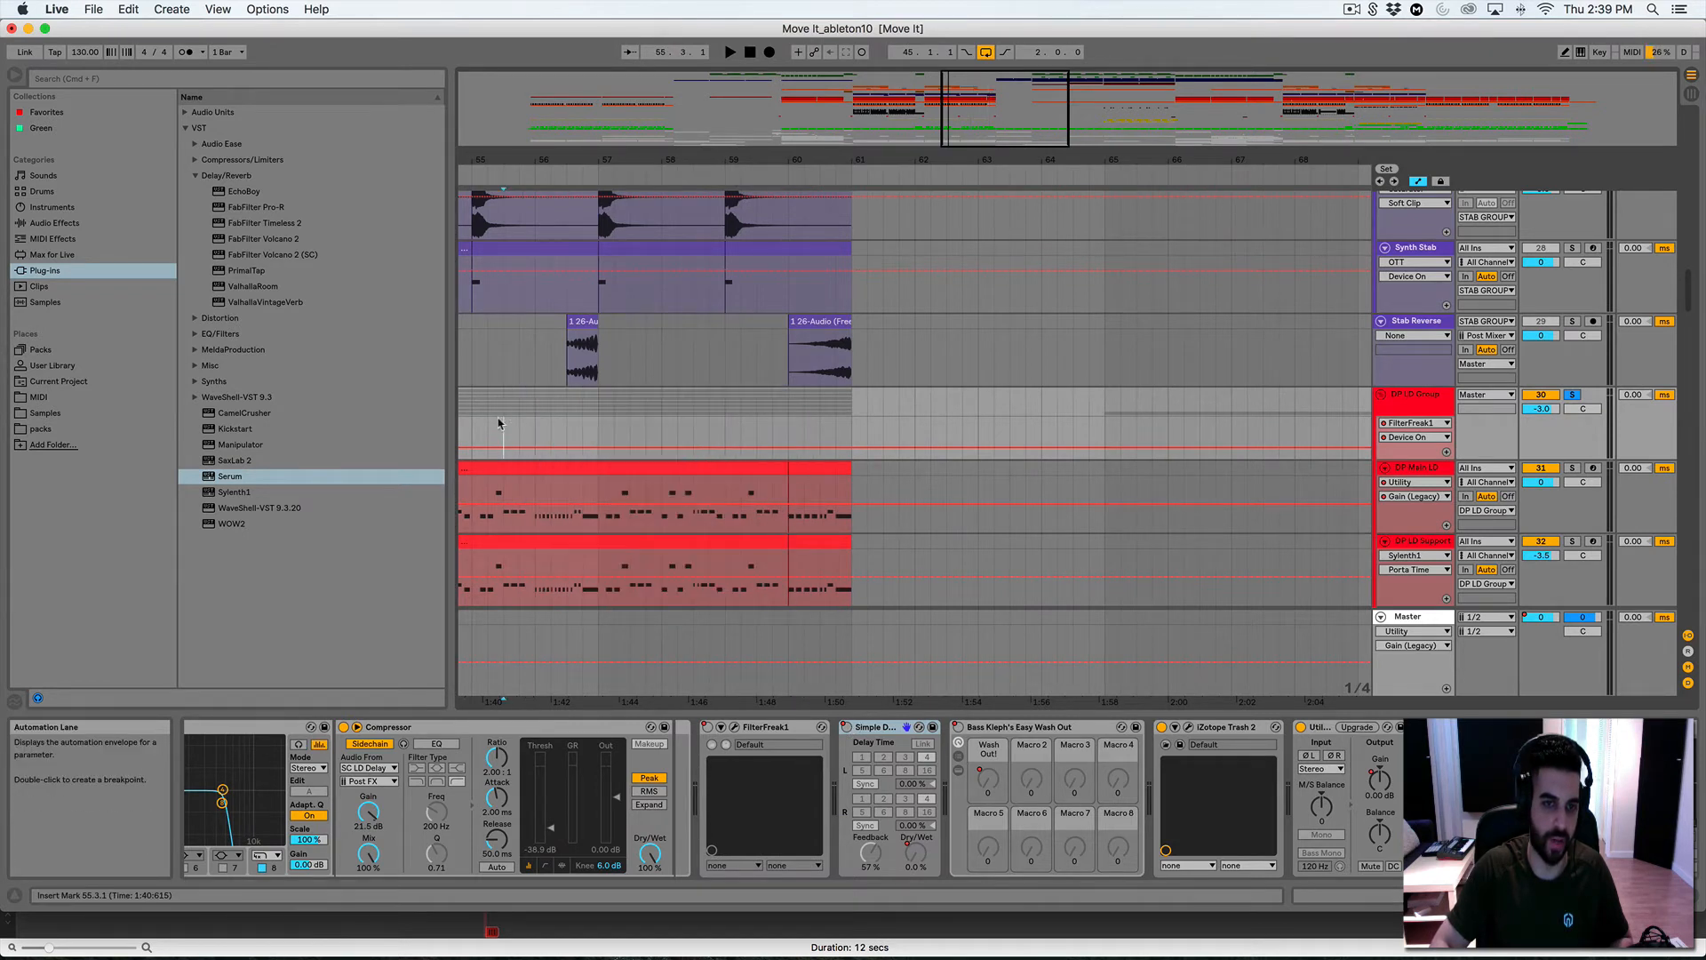
{"action": "left_click", "coordinate": [837, 430]}
{"action": "left_click", "coordinate": [917, 853]}
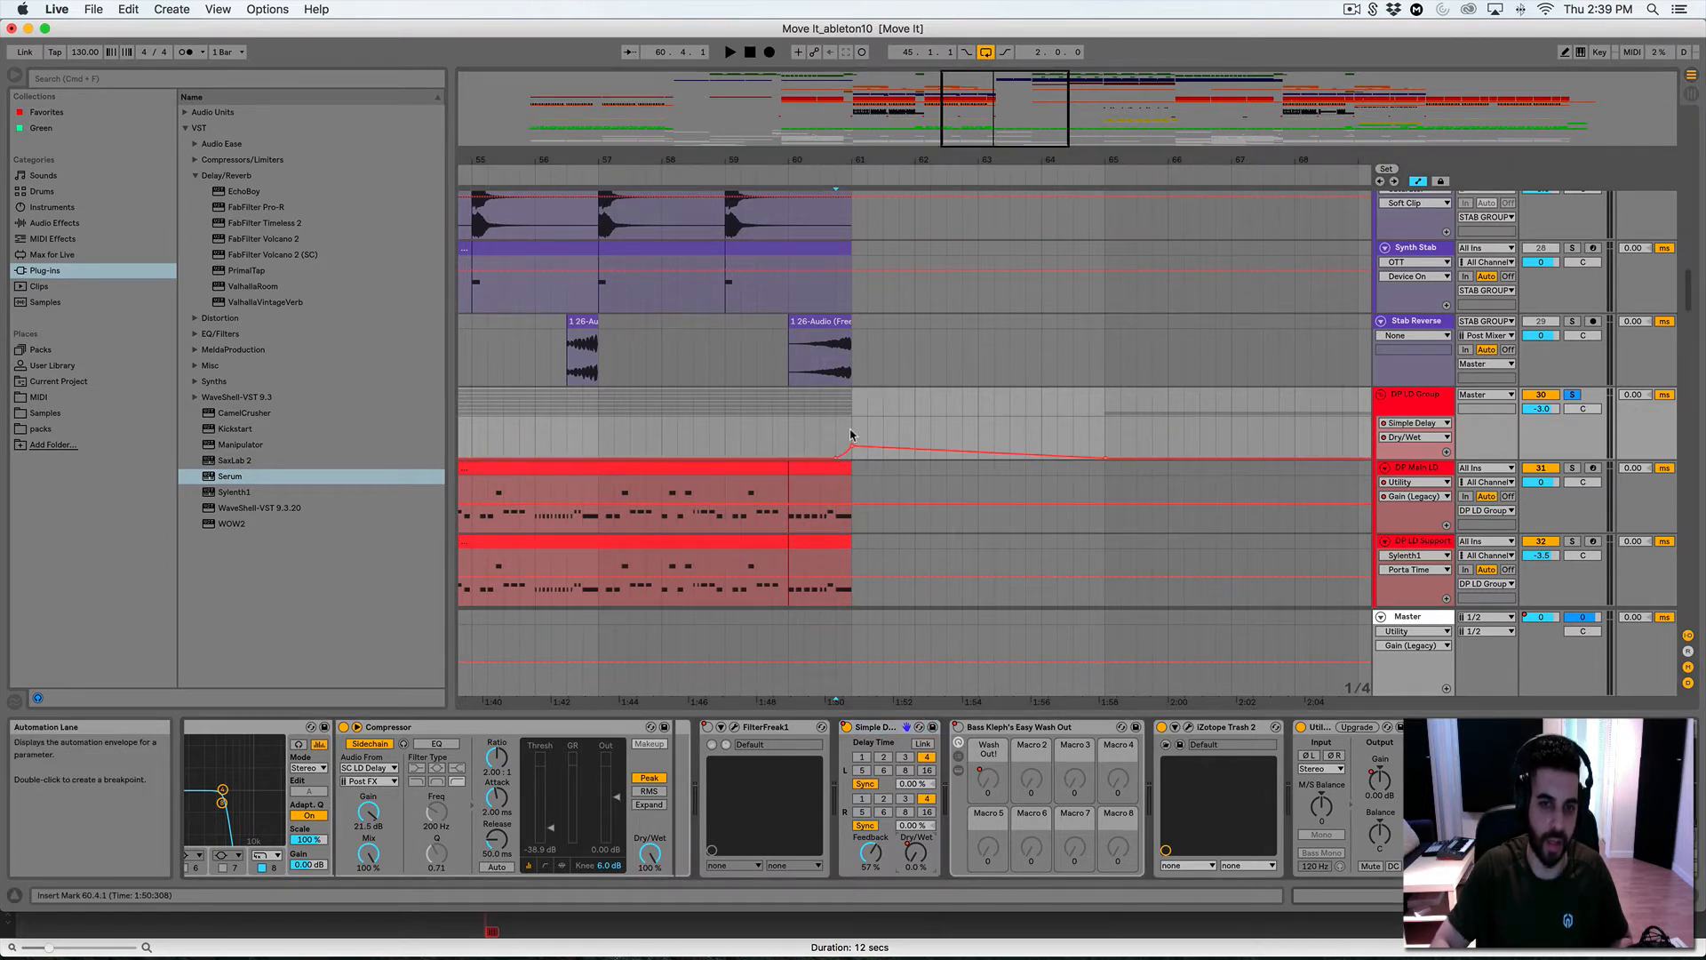
{"action": "left_click", "coordinate": [802, 435]}
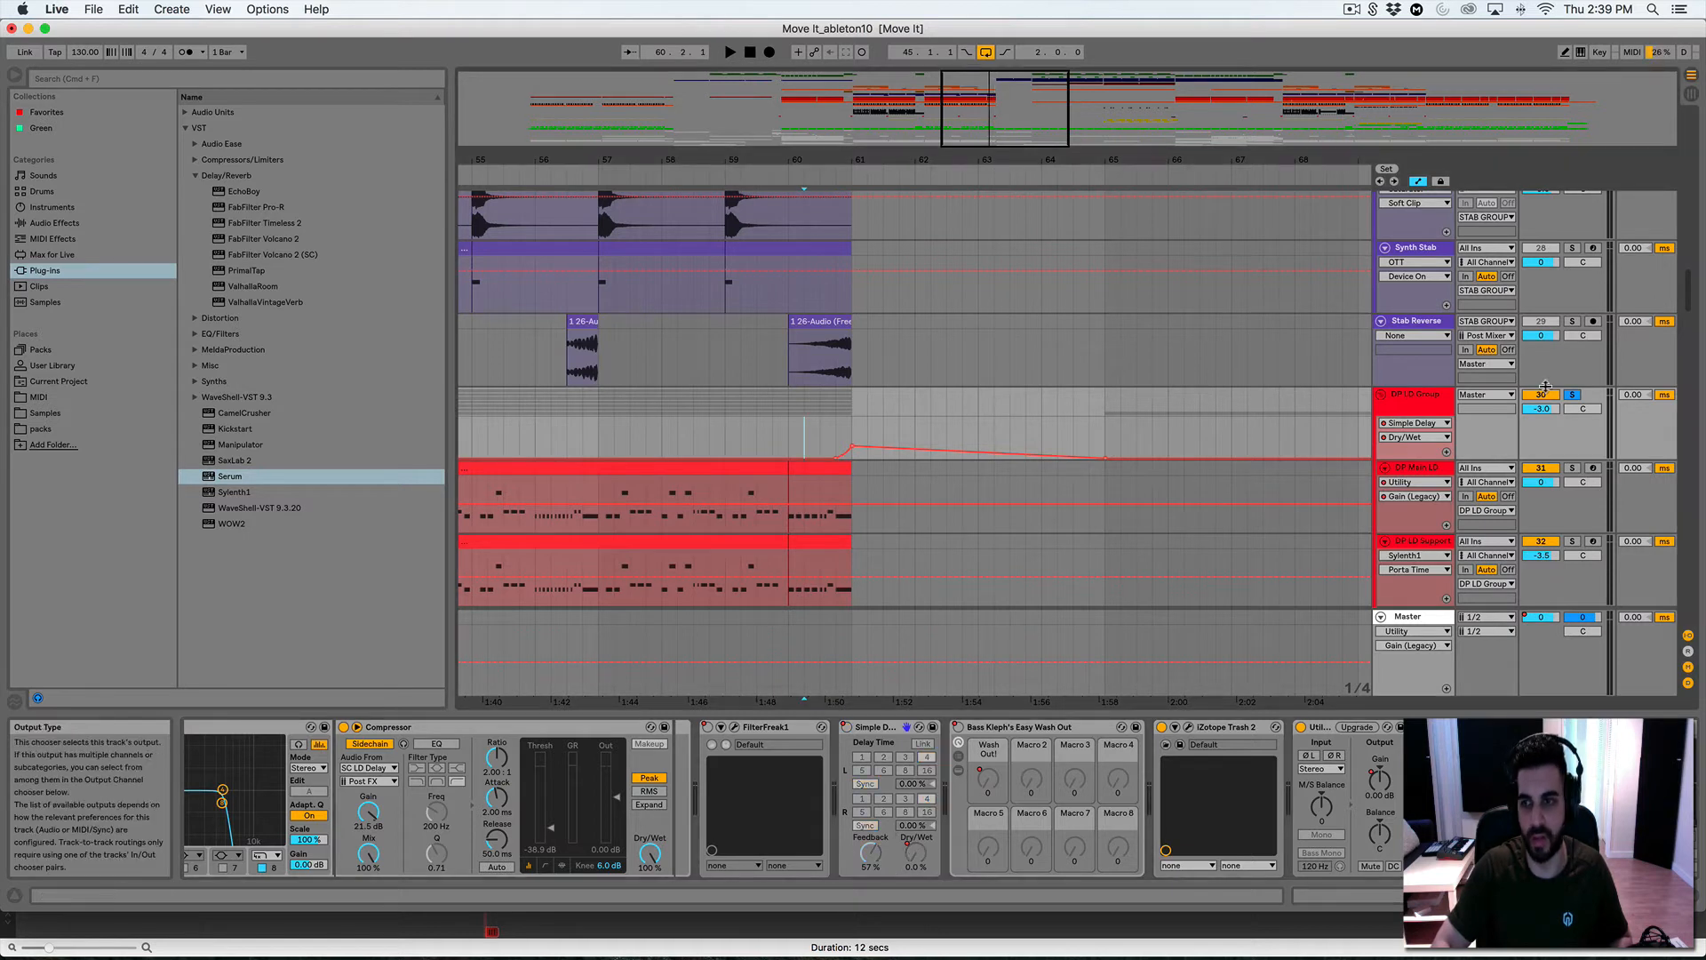
Unsolo the DP LD Group, display its Simple Delay Device On automation, and play the transition from bar 60 in the full mix
{"action": "left_click", "coordinate": [1572, 395]}
{"action": "key", "text": "space"}
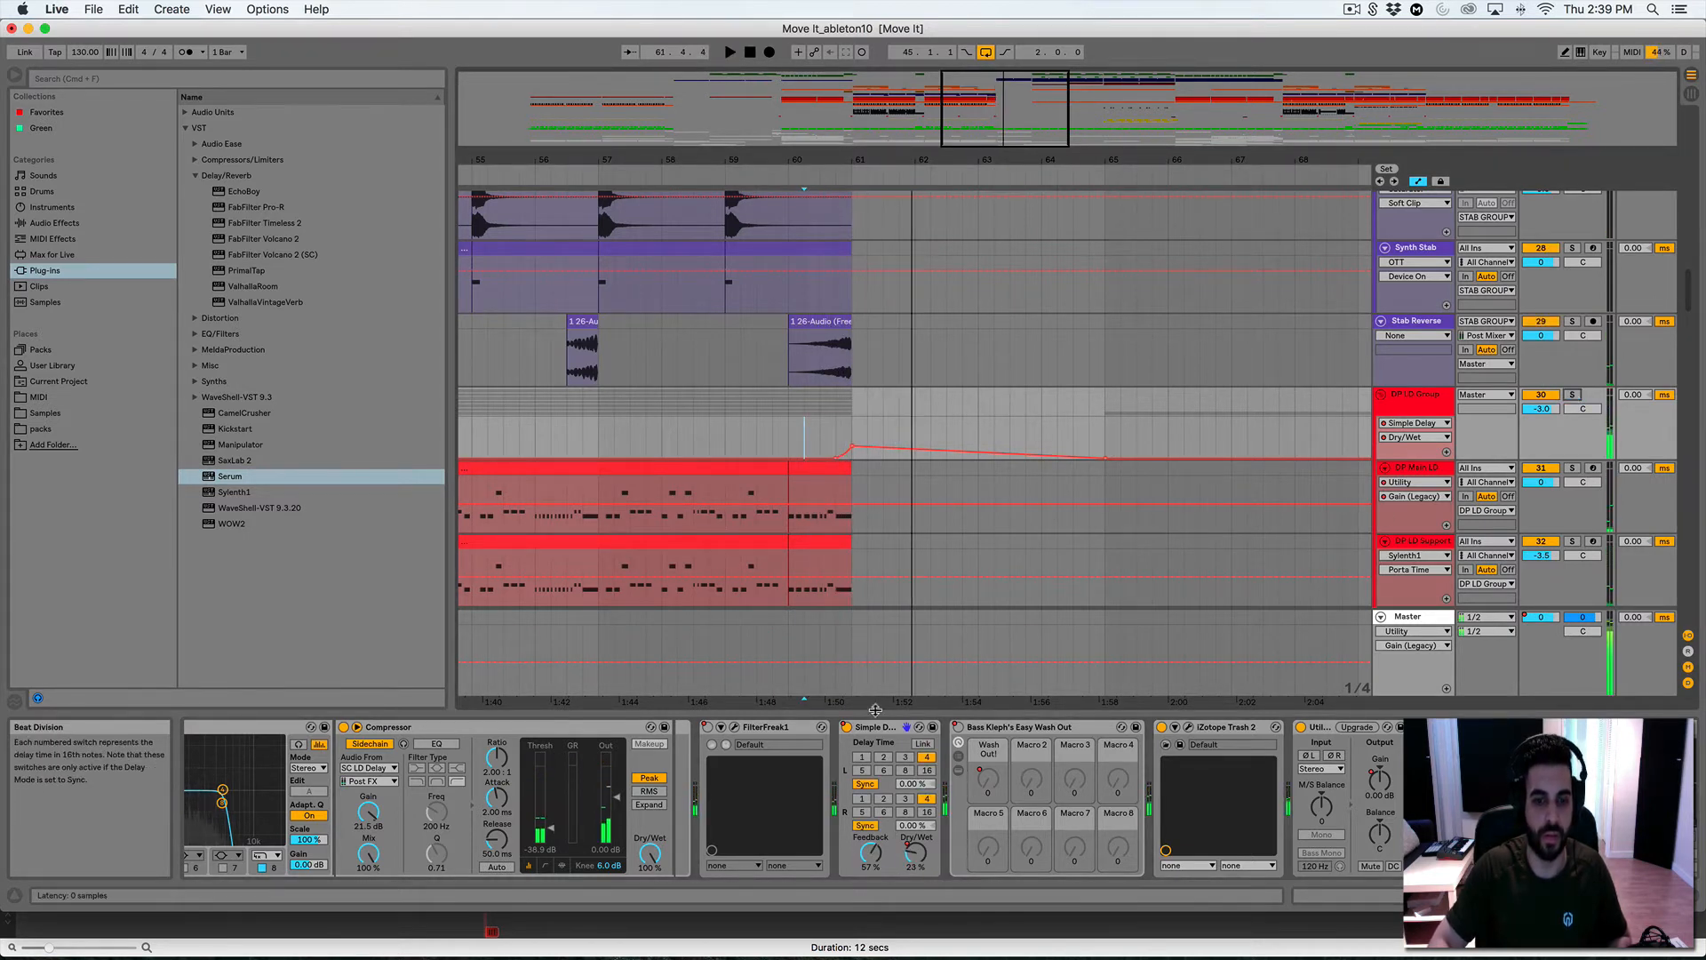
{"action": "left_click", "coordinate": [846, 727]}
{"action": "left_click", "coordinate": [787, 424]}
{"action": "key", "text": "space"}
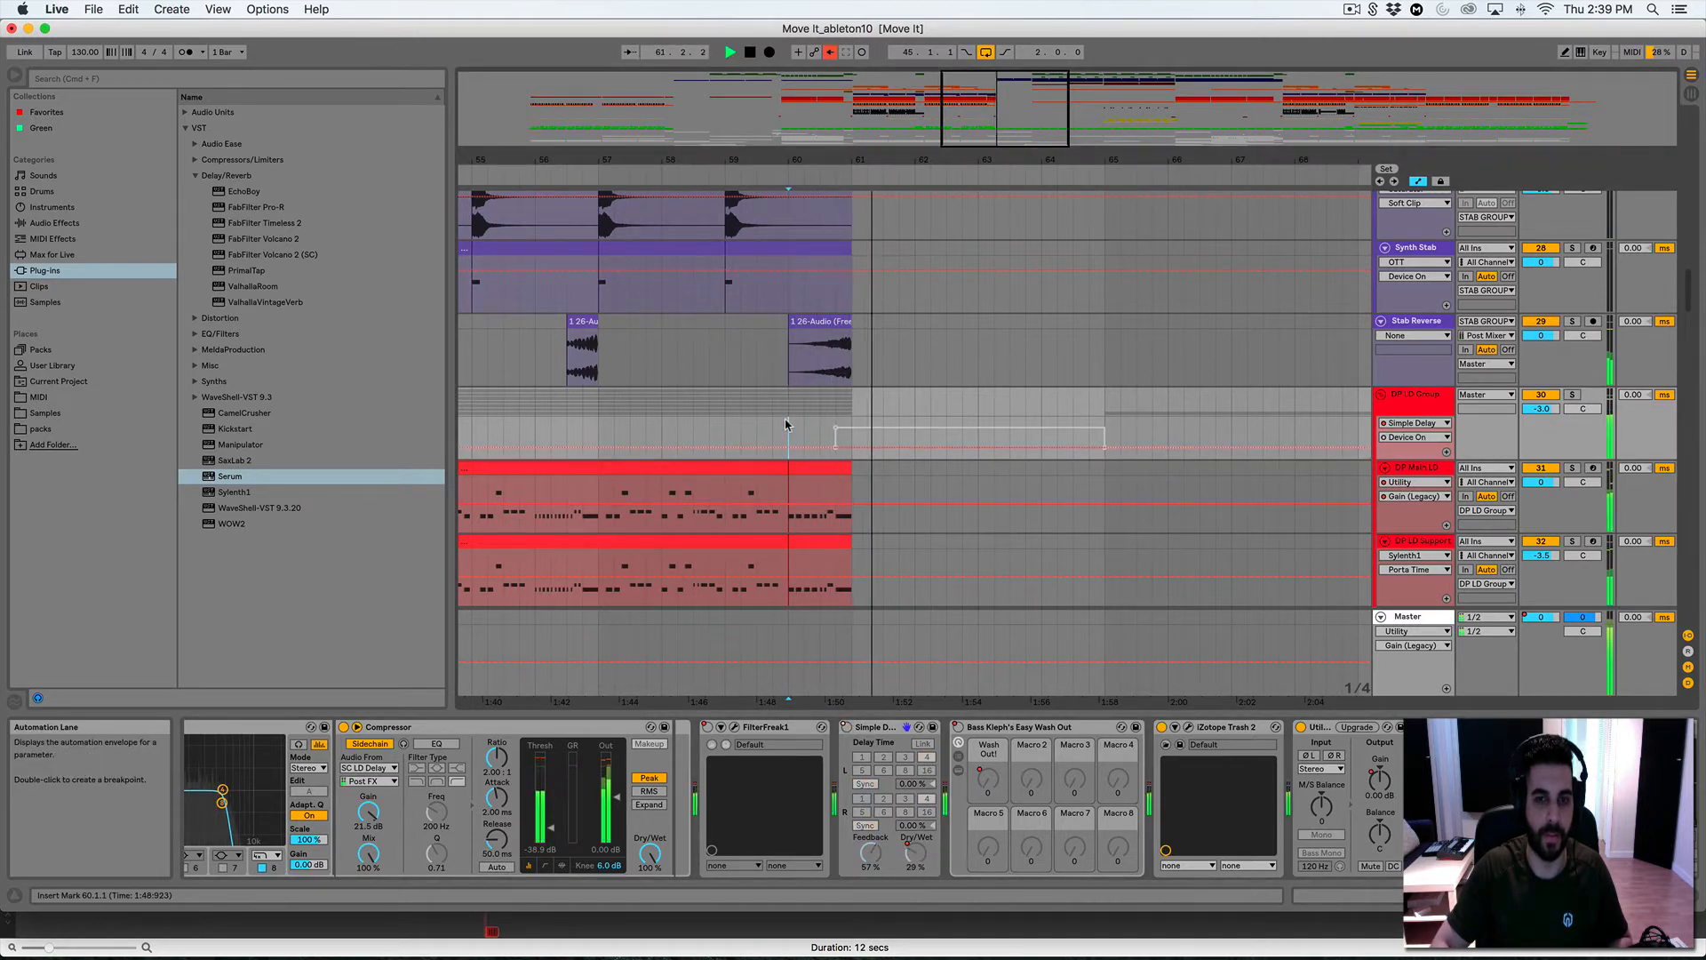
{"action": "key", "text": "space"}
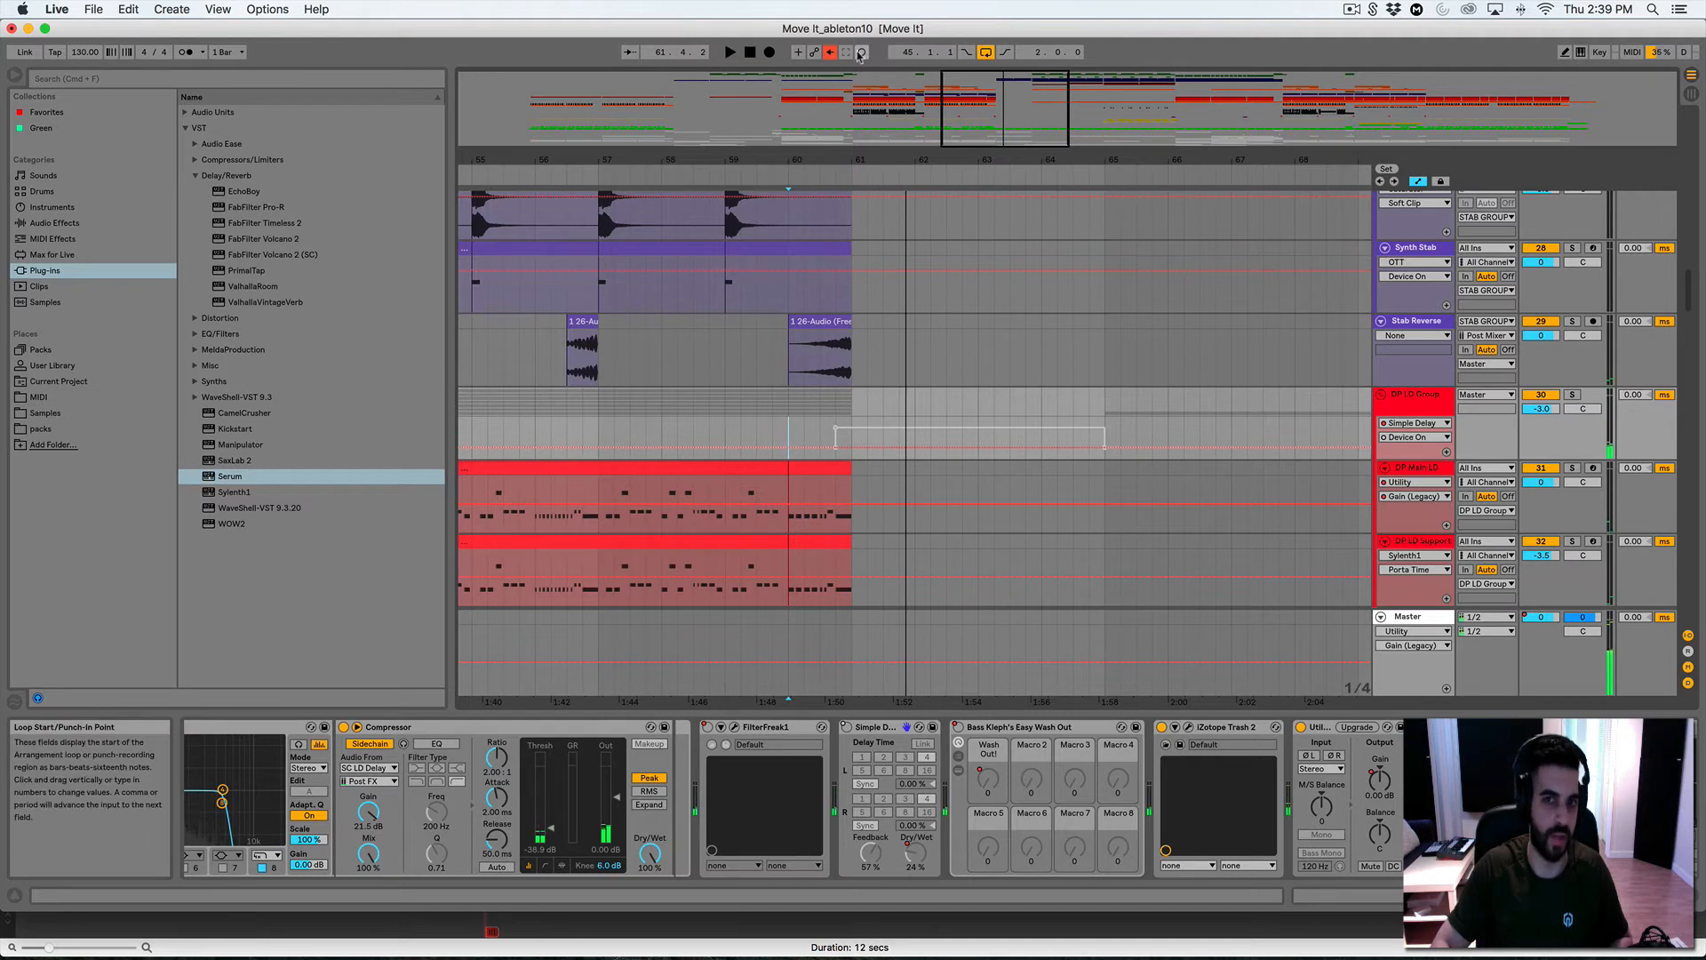
{"action": "left_click", "coordinate": [801, 435]}
{"action": "key", "text": "space"}
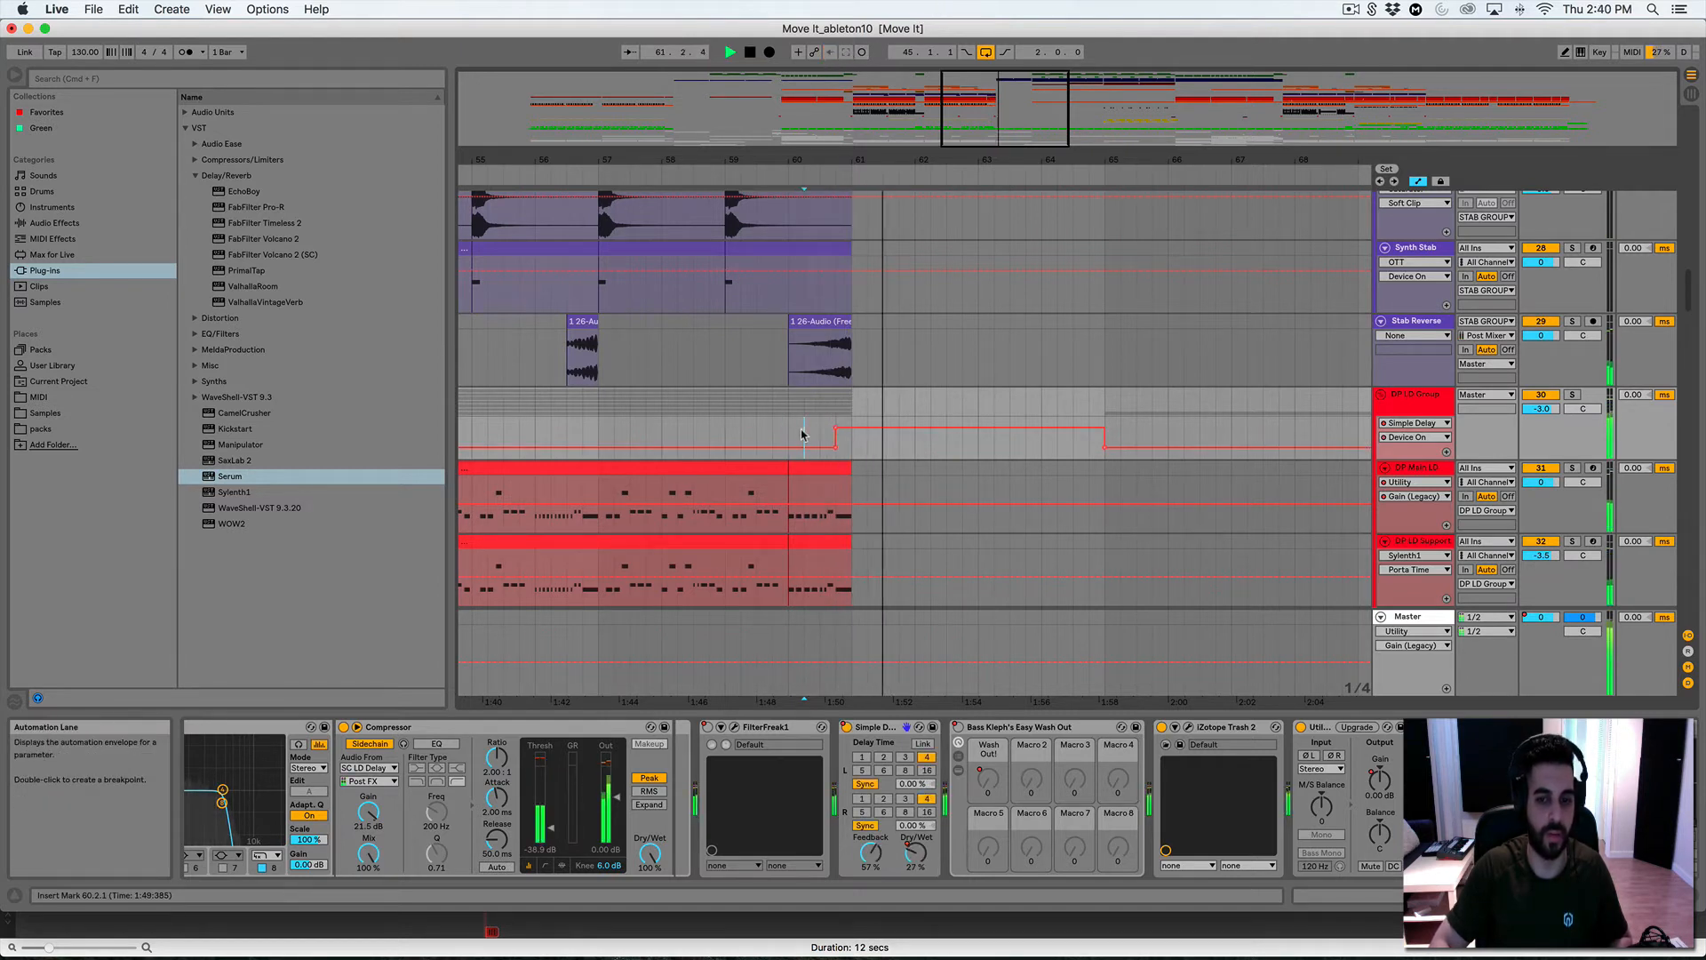
{"action": "key", "text": "space"}
Display the Wash Out! macro automation of Bass Kleph's Easy Wash Out and play it on the DP LD Group from bar 41
{"action": "left_click_drag", "start_coordinate": [986, 112], "coordinate": [929, 57]}
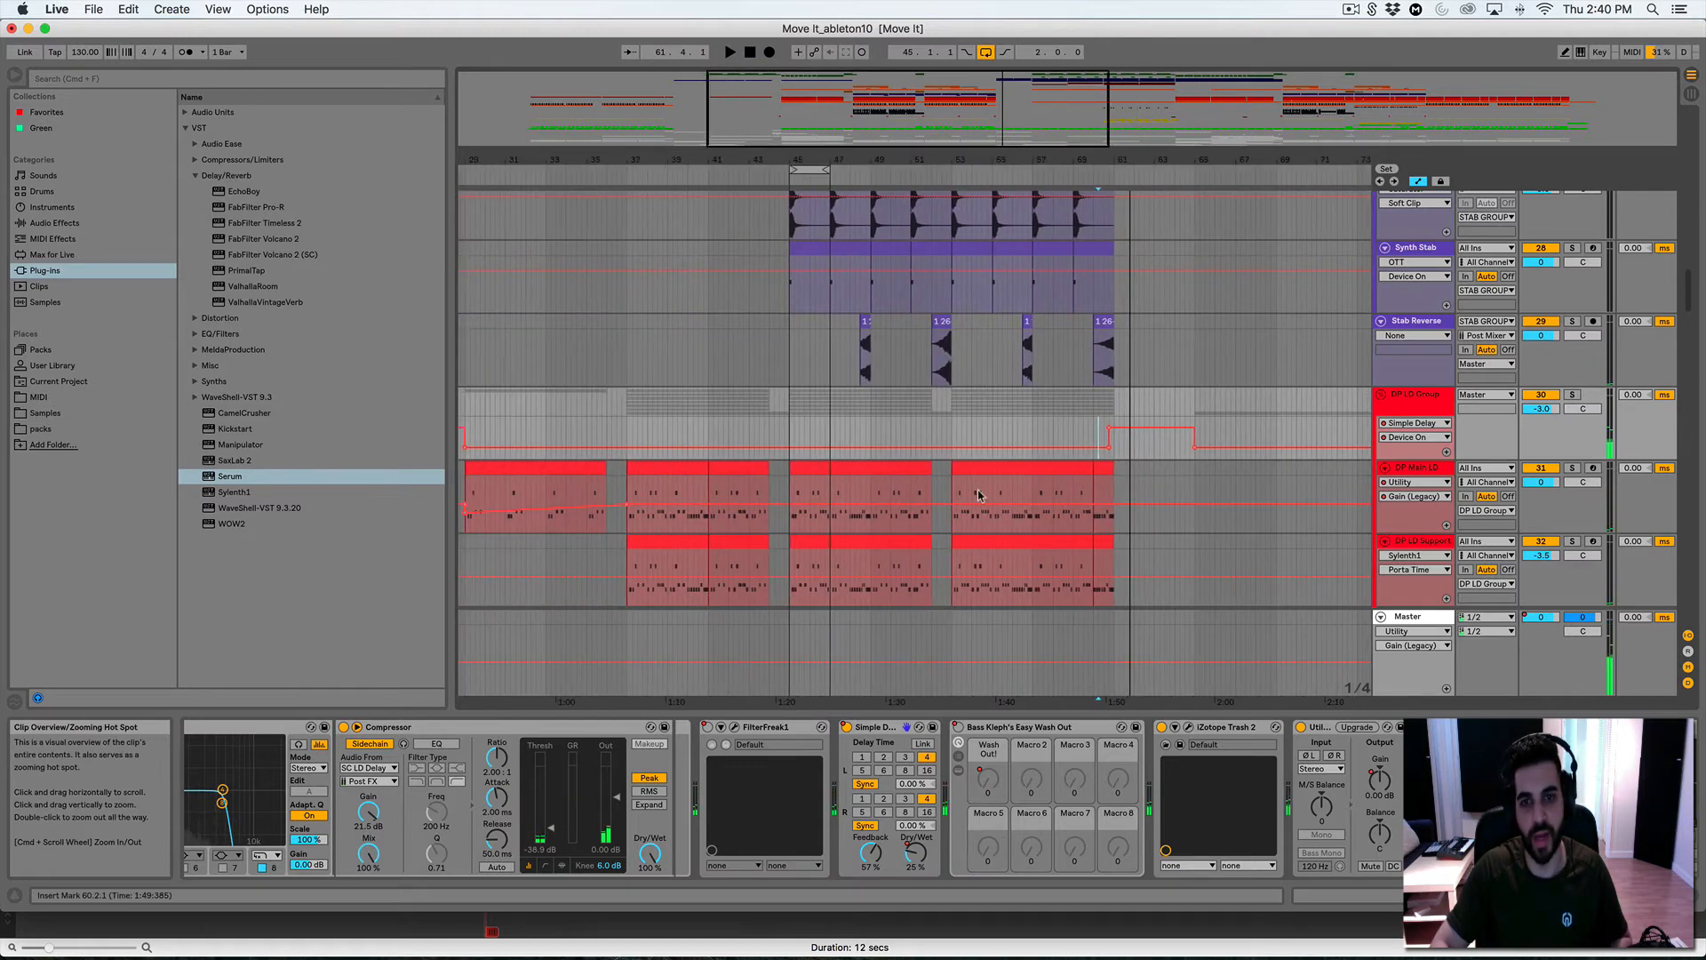
{"action": "left_click", "coordinate": [1057, 734]}
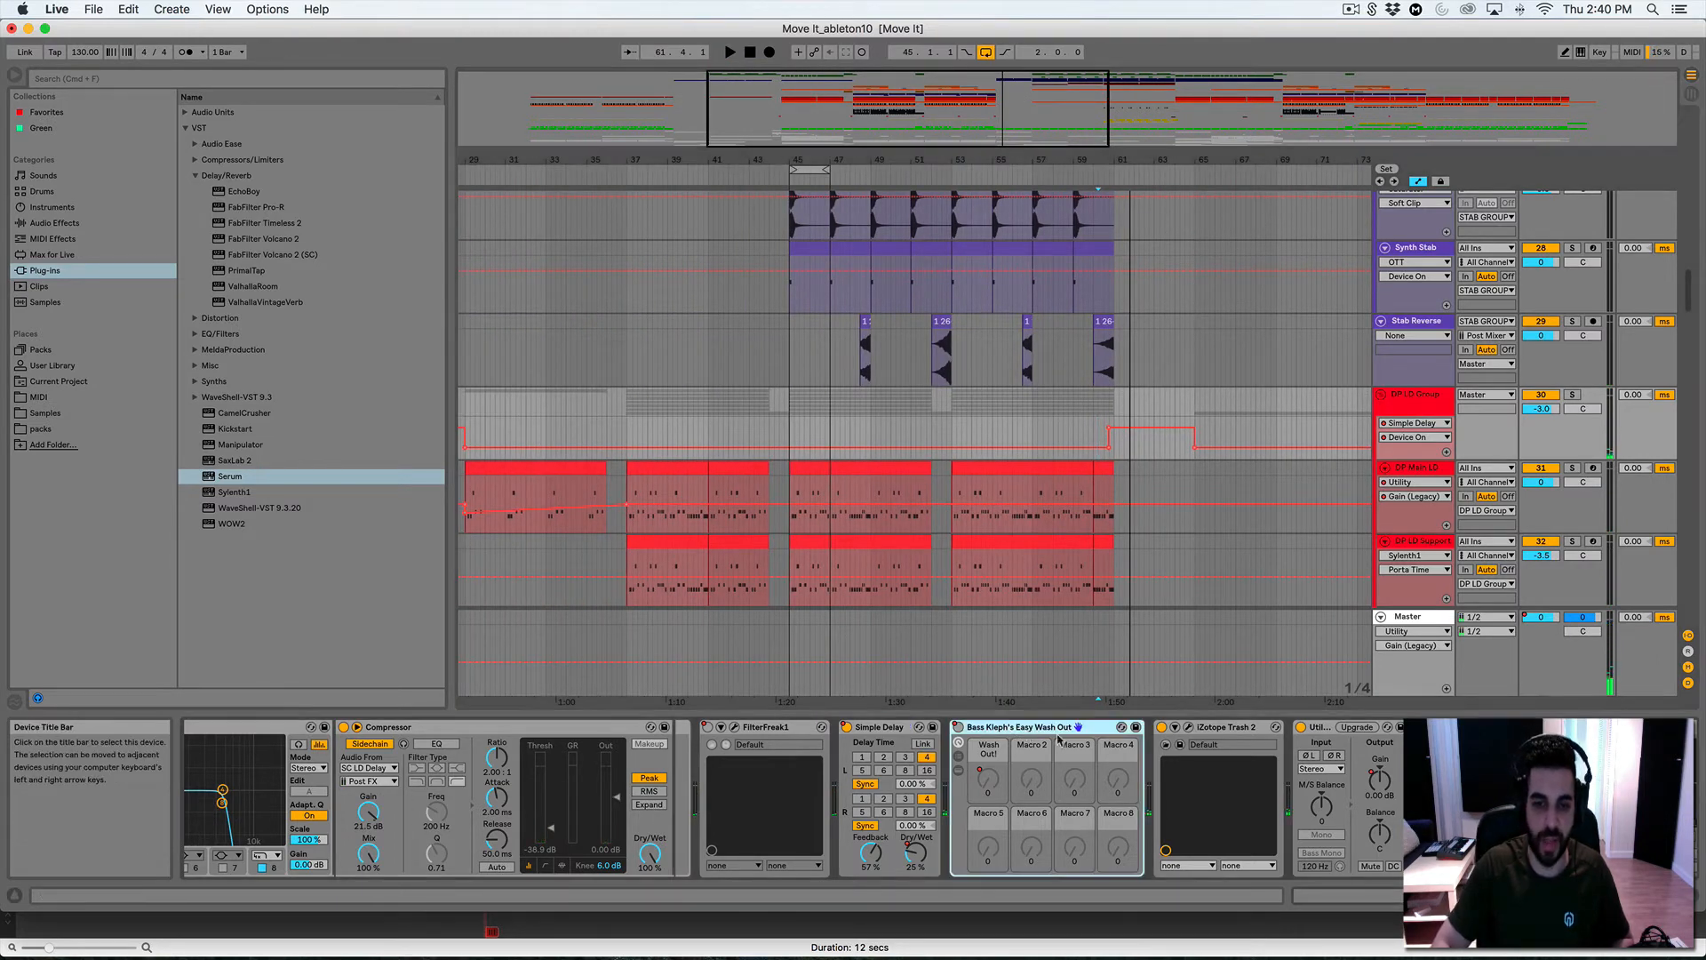
{"action": "left_click", "coordinate": [990, 782]}
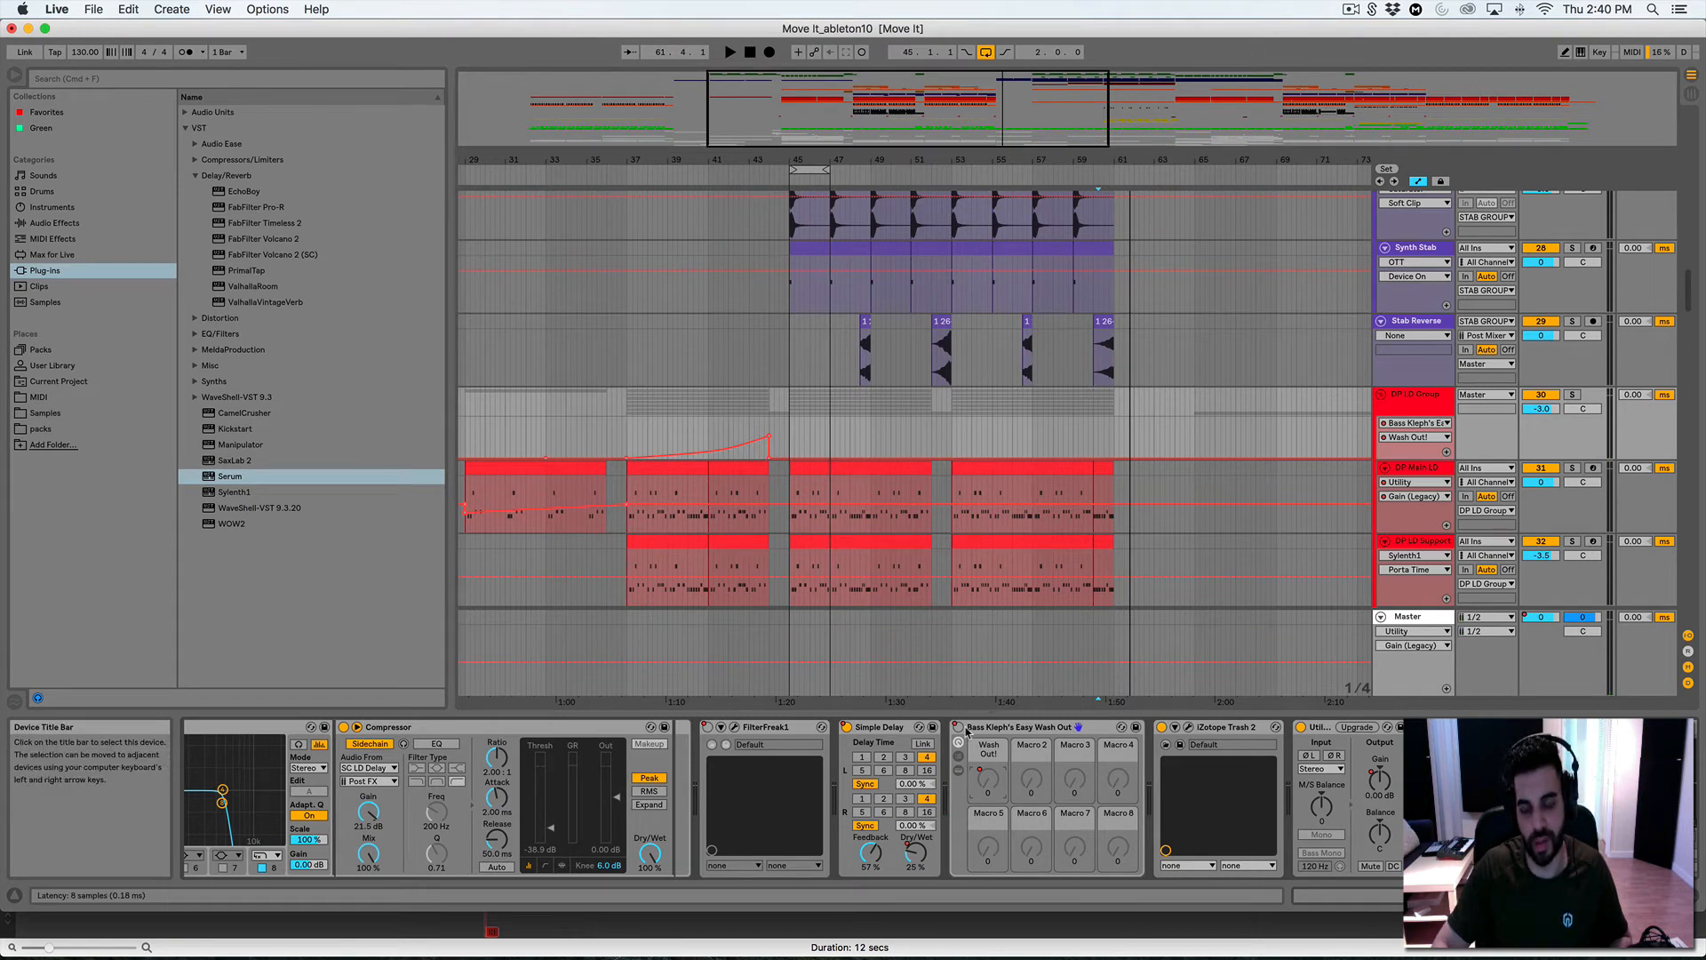
{"action": "left_click", "coordinate": [716, 430]}
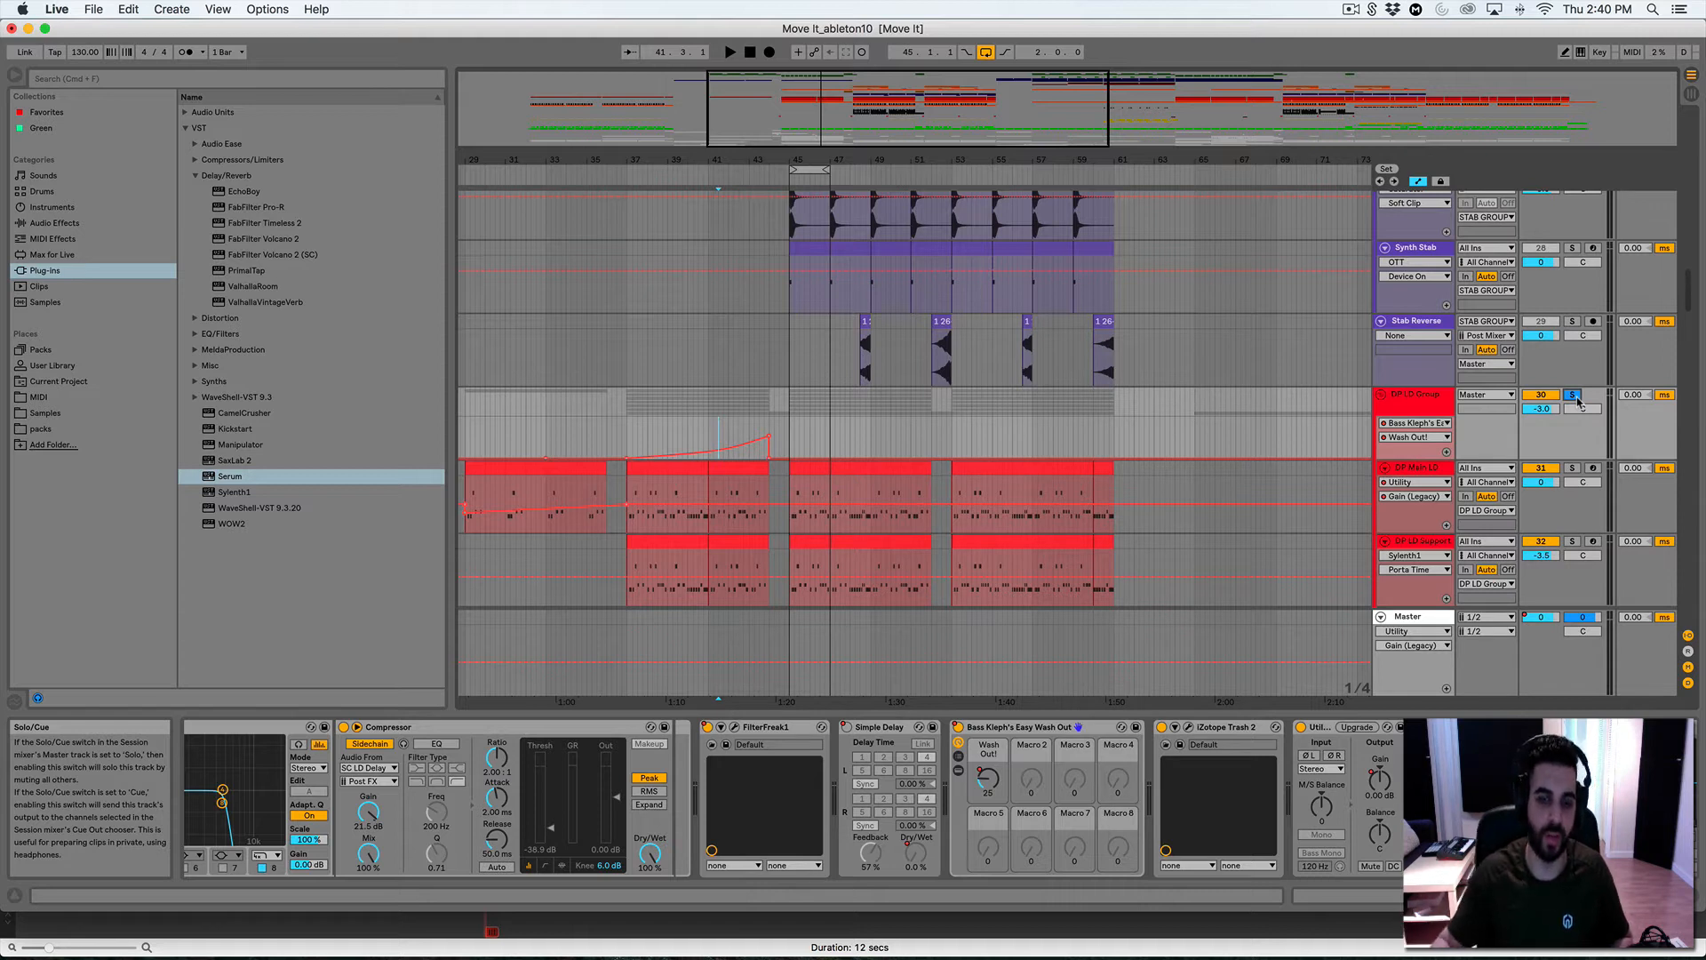
{"action": "key", "text": "space"}
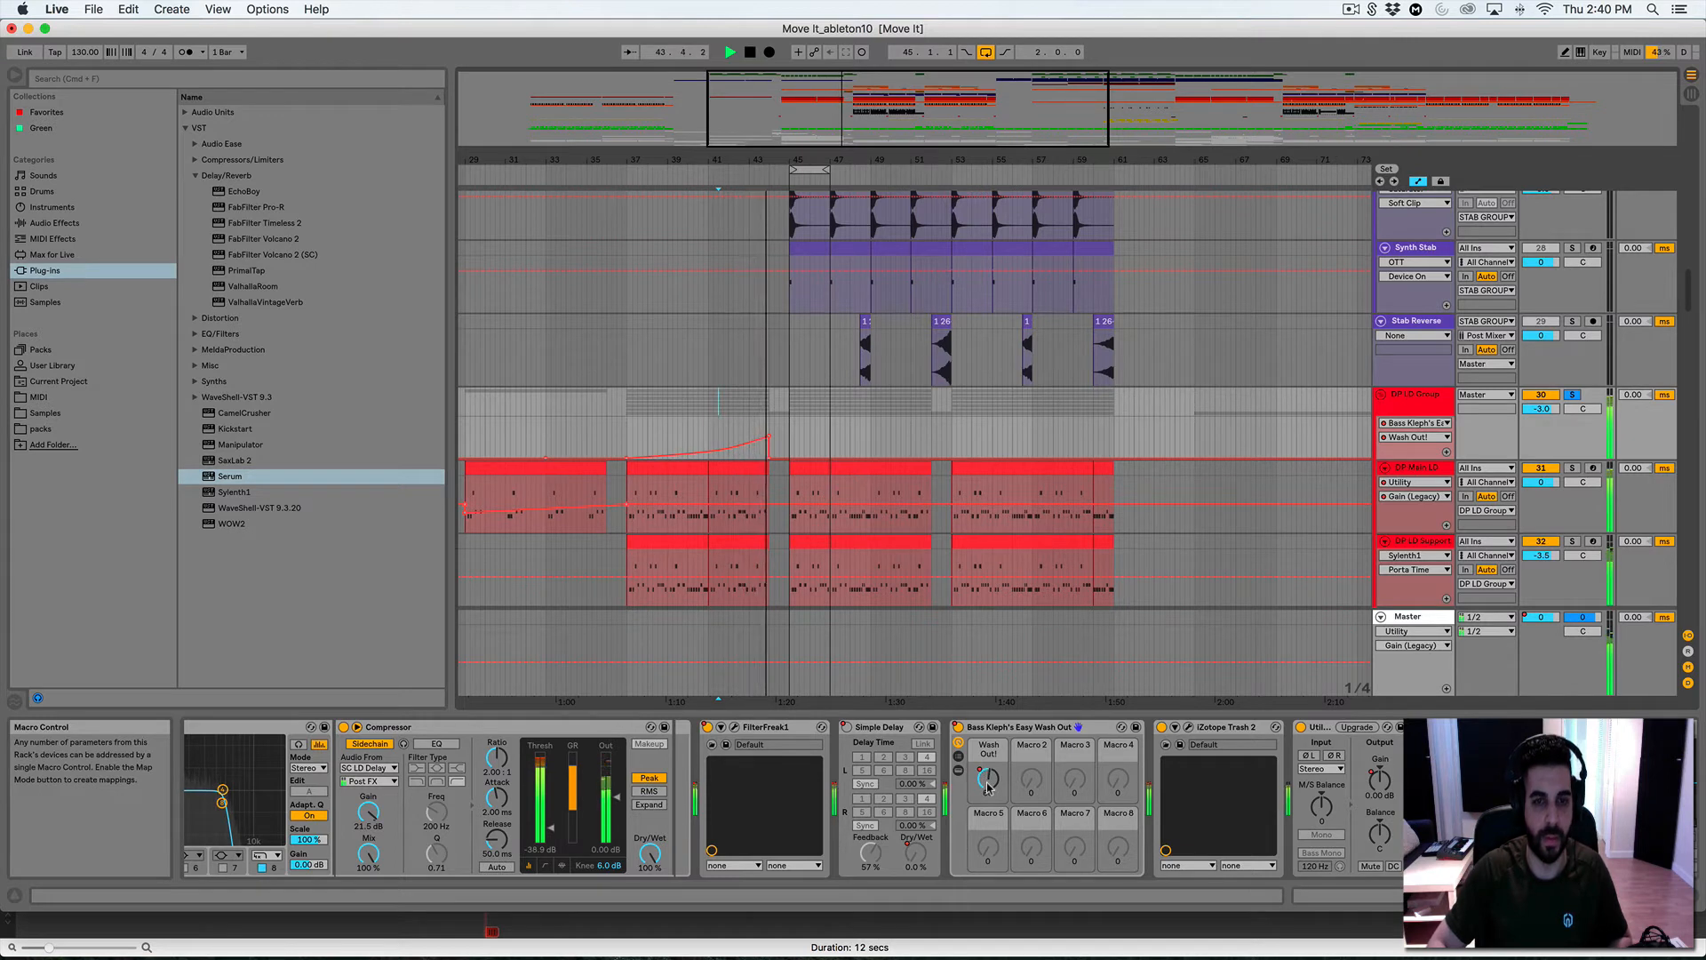
{"action": "key", "text": "space"}
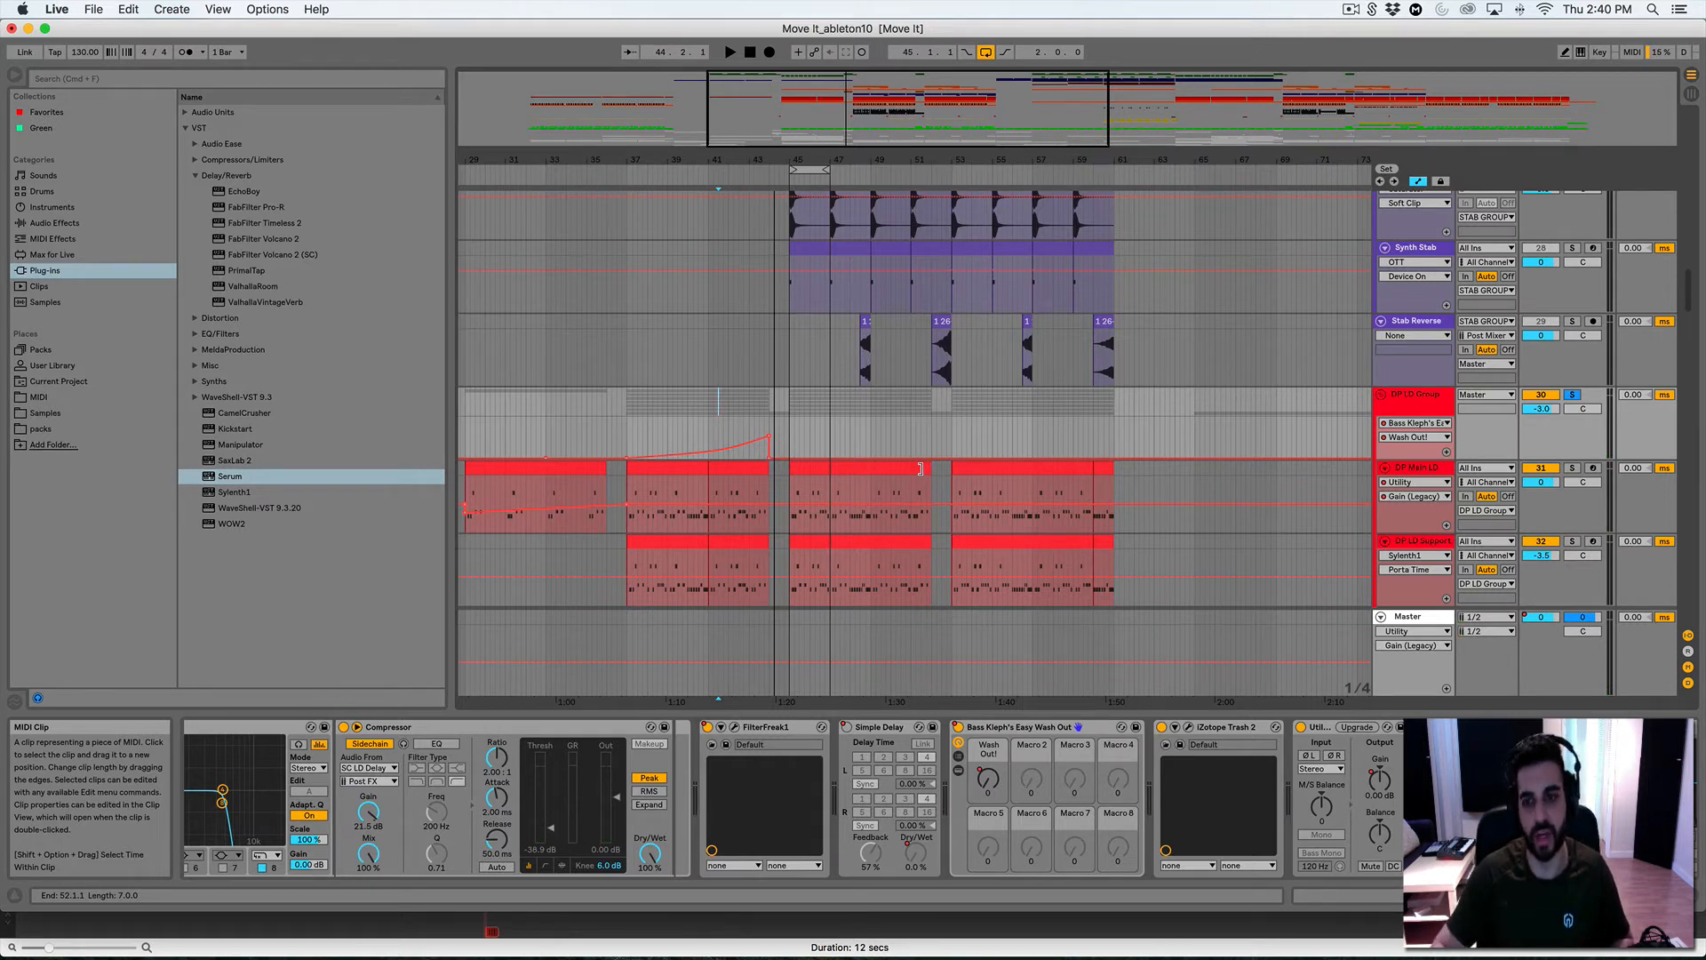
Set the fixed grid to 1 Bar and audition the lead group with the iZotope Trash 2 window open
{"action": "right_click", "coordinate": [928, 419]}
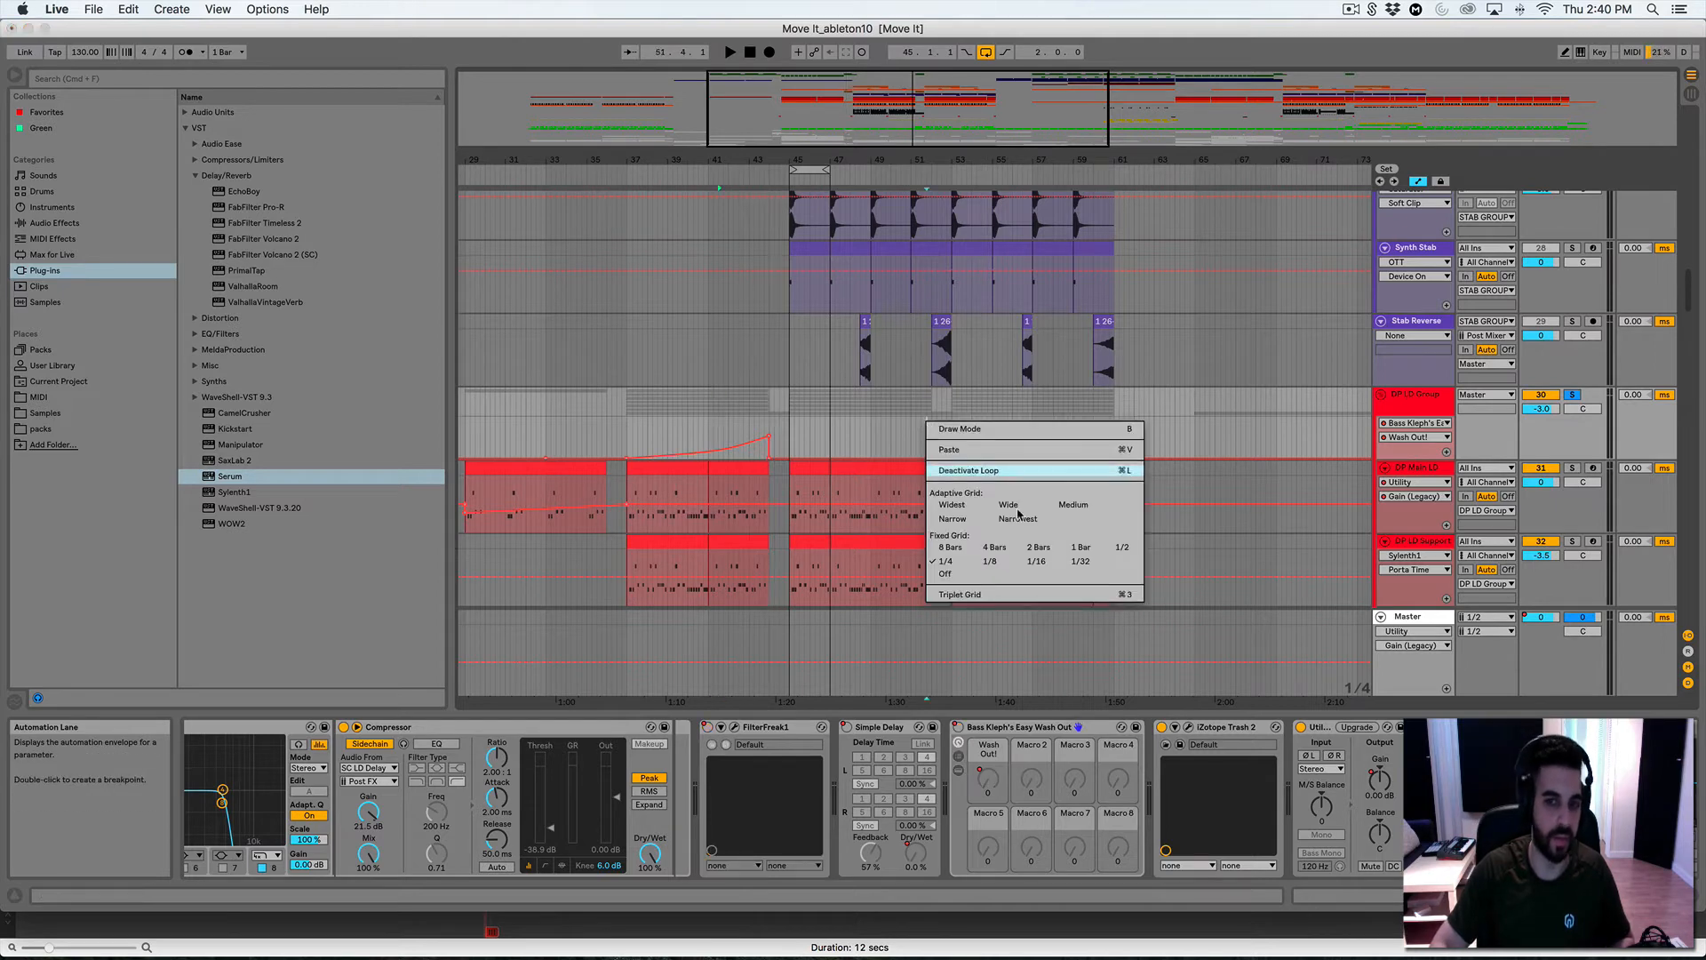
{"action": "left_click", "coordinate": [1079, 552]}
{"action": "scroll", "coordinate": [1079, 552], "scroll_direction": "right", "scroll_amount": 4}
{"action": "left_click", "coordinate": [1190, 727]}
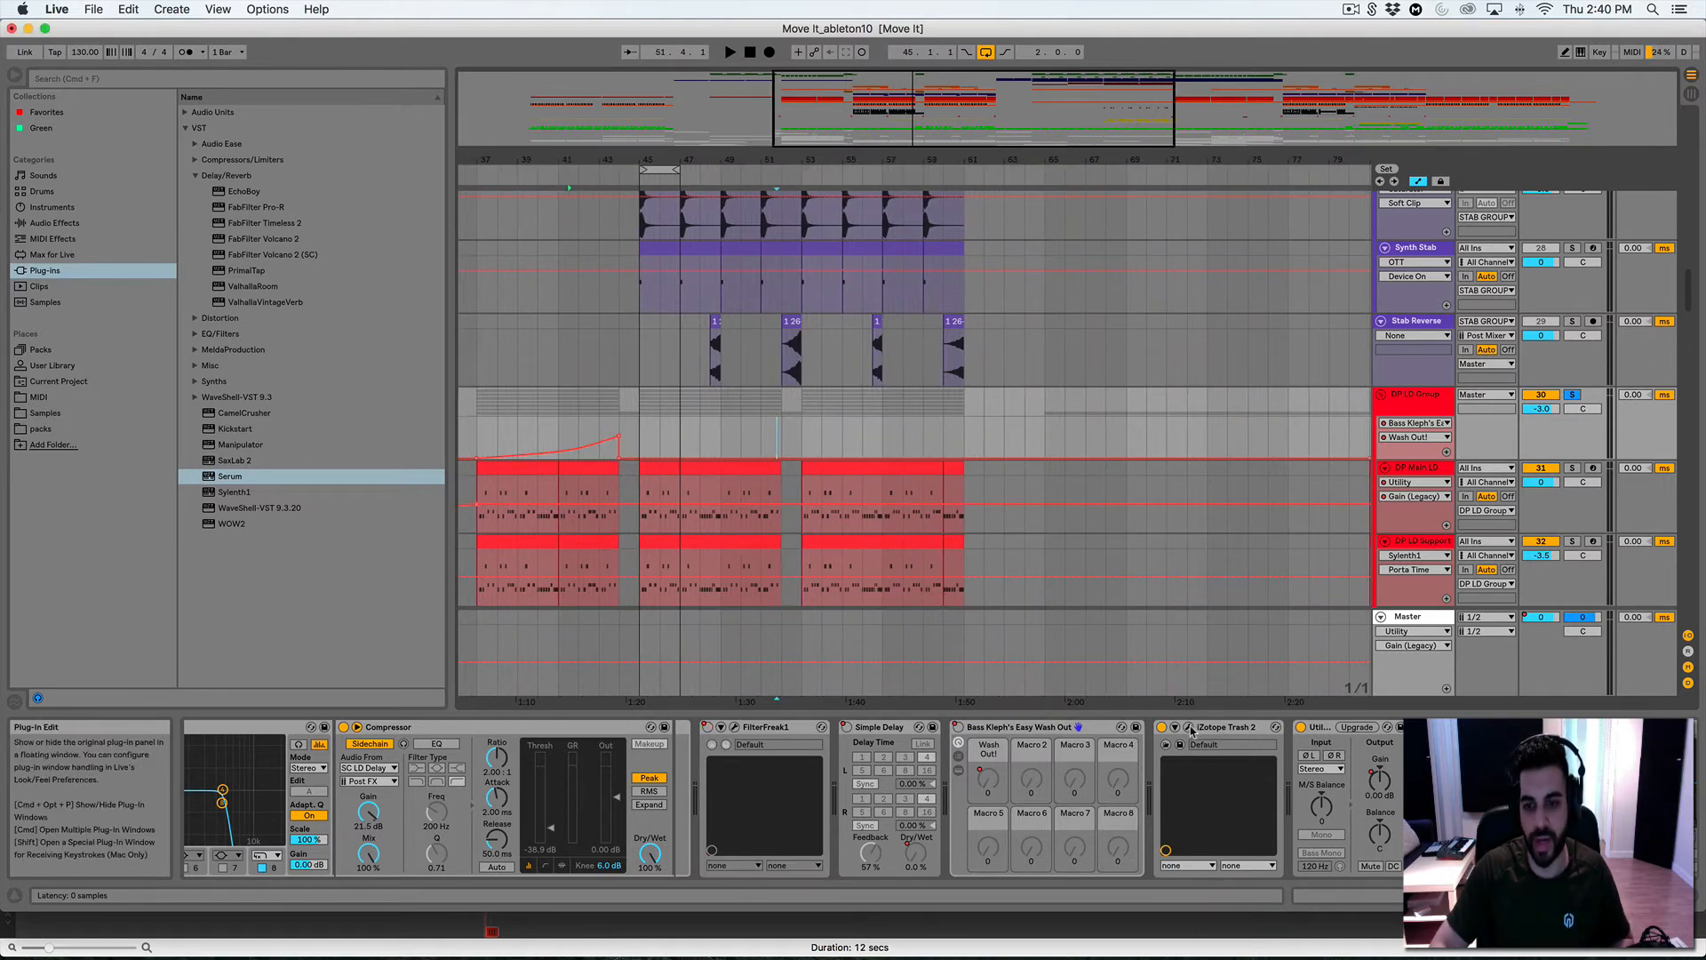
{"action": "key", "text": "space"}
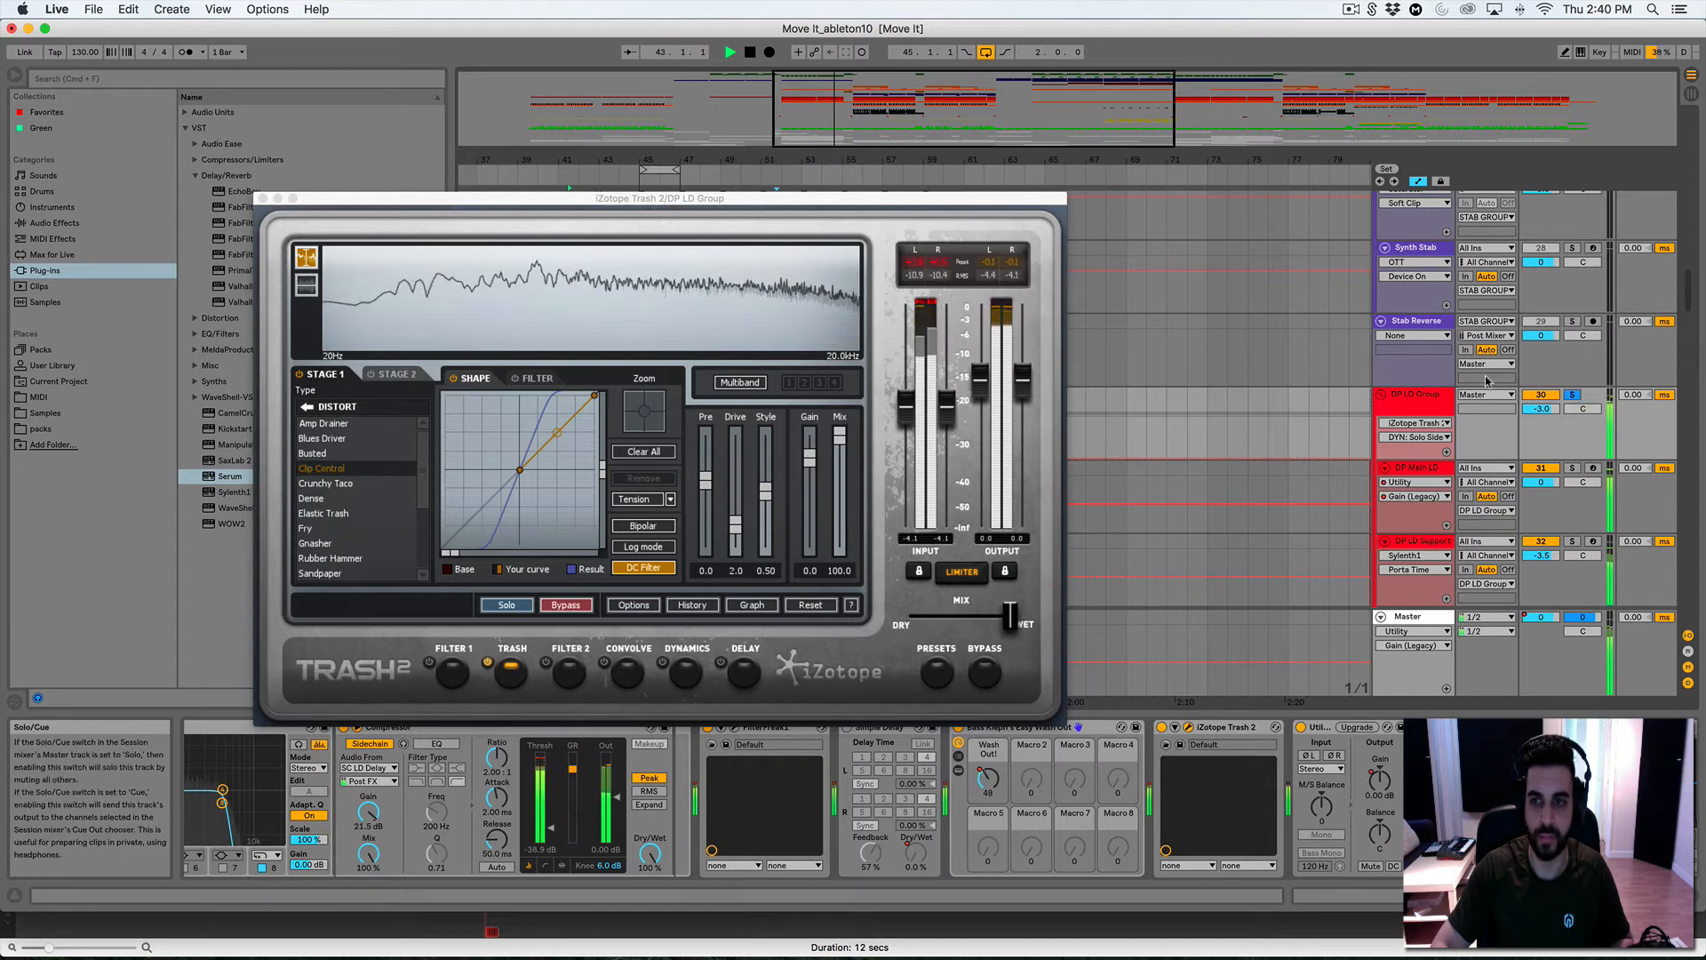
{"action": "left_click", "coordinate": [866, 222]}
{"action": "left_click_drag", "start_coordinate": [867, 200], "coordinate": [813, 348]}
{"action": "left_click", "coordinate": [652, 439]}
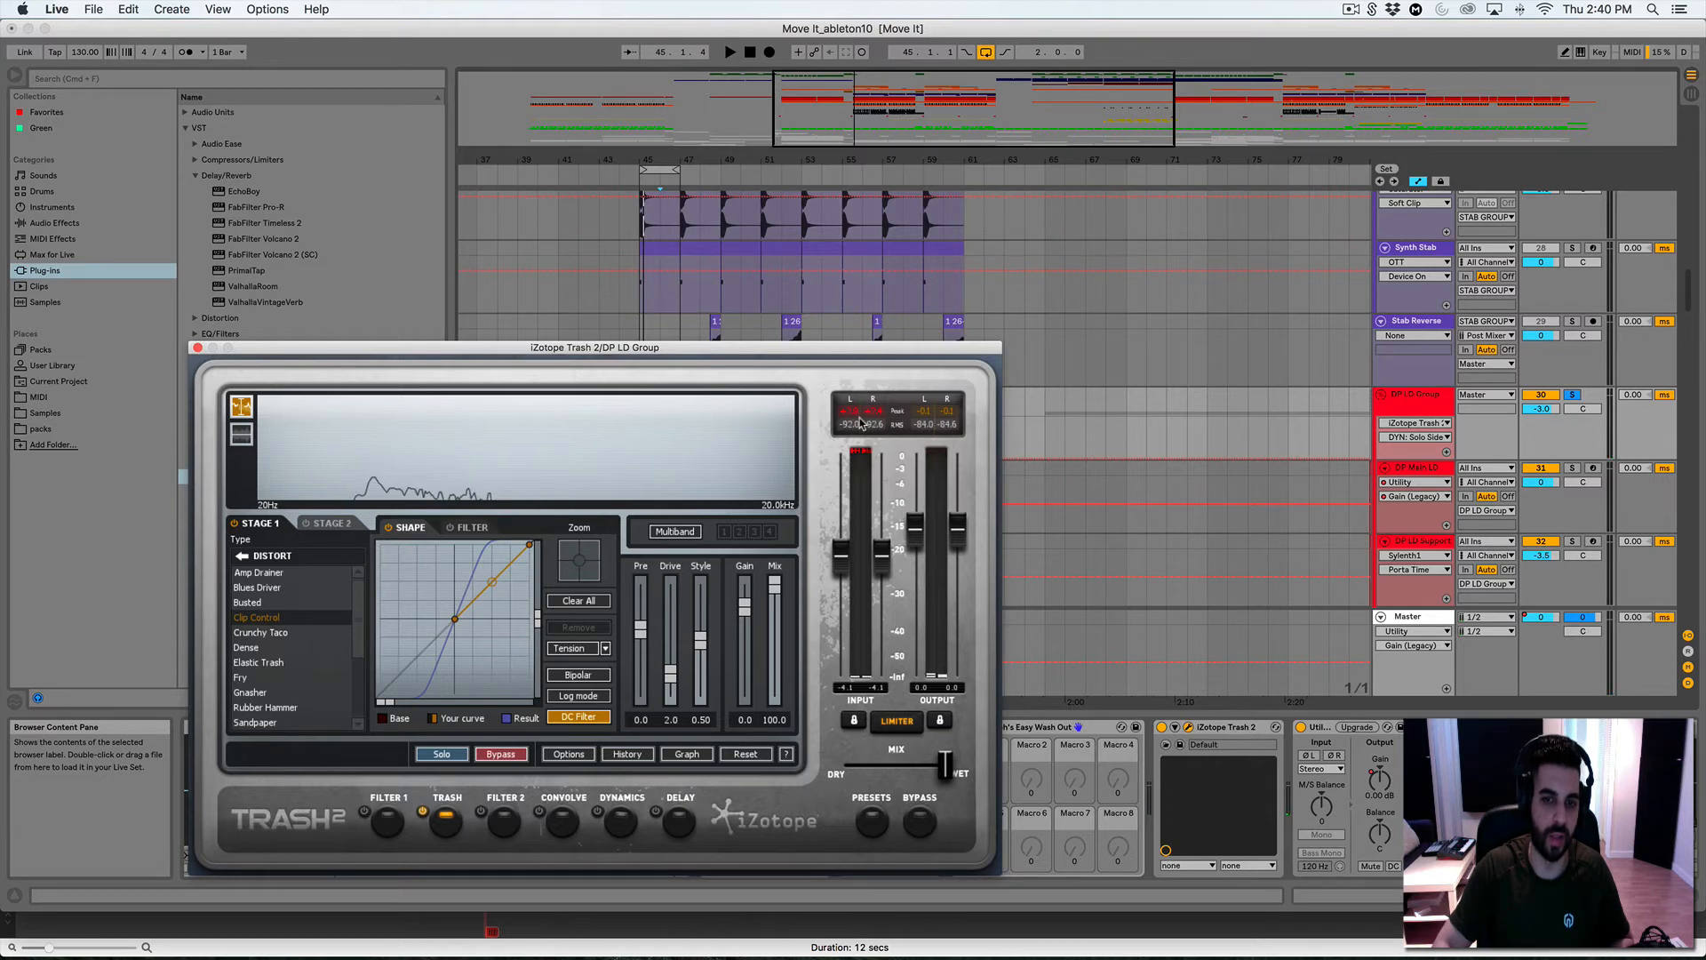
{"action": "left_click", "coordinate": [196, 348]}
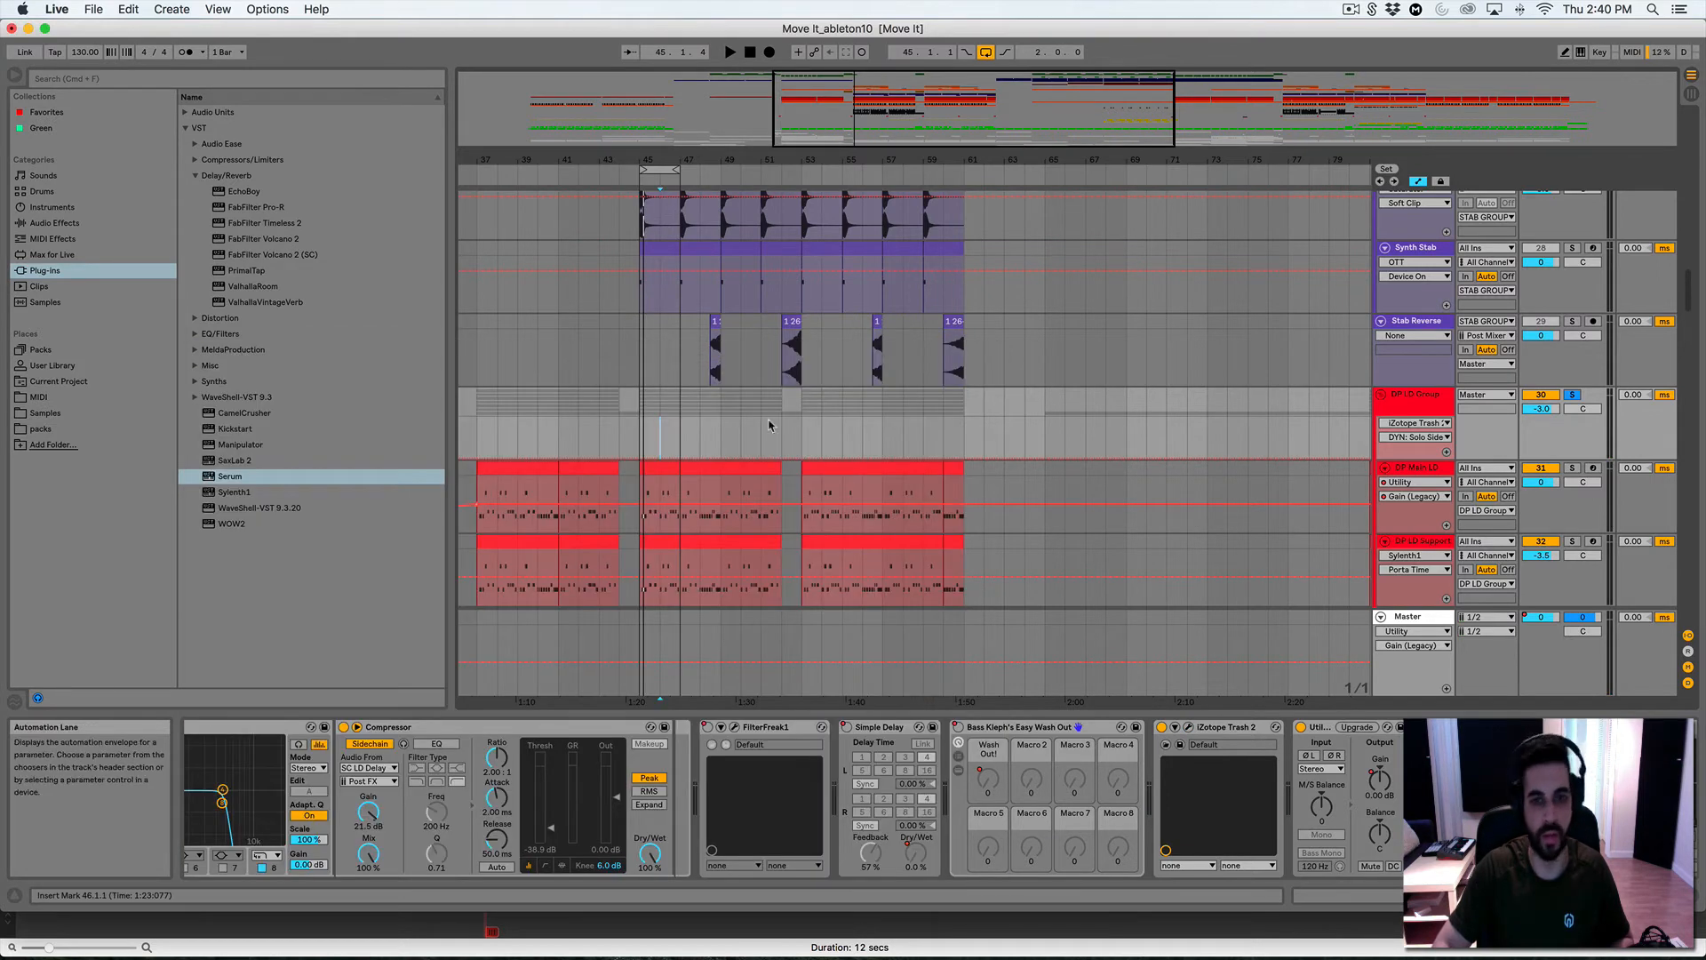
Reopen iZotope Trash 2 on the DP LD Group to examine its Clip Control distortion and input level, and close it
{"action": "left_click", "coordinate": [666, 439]}
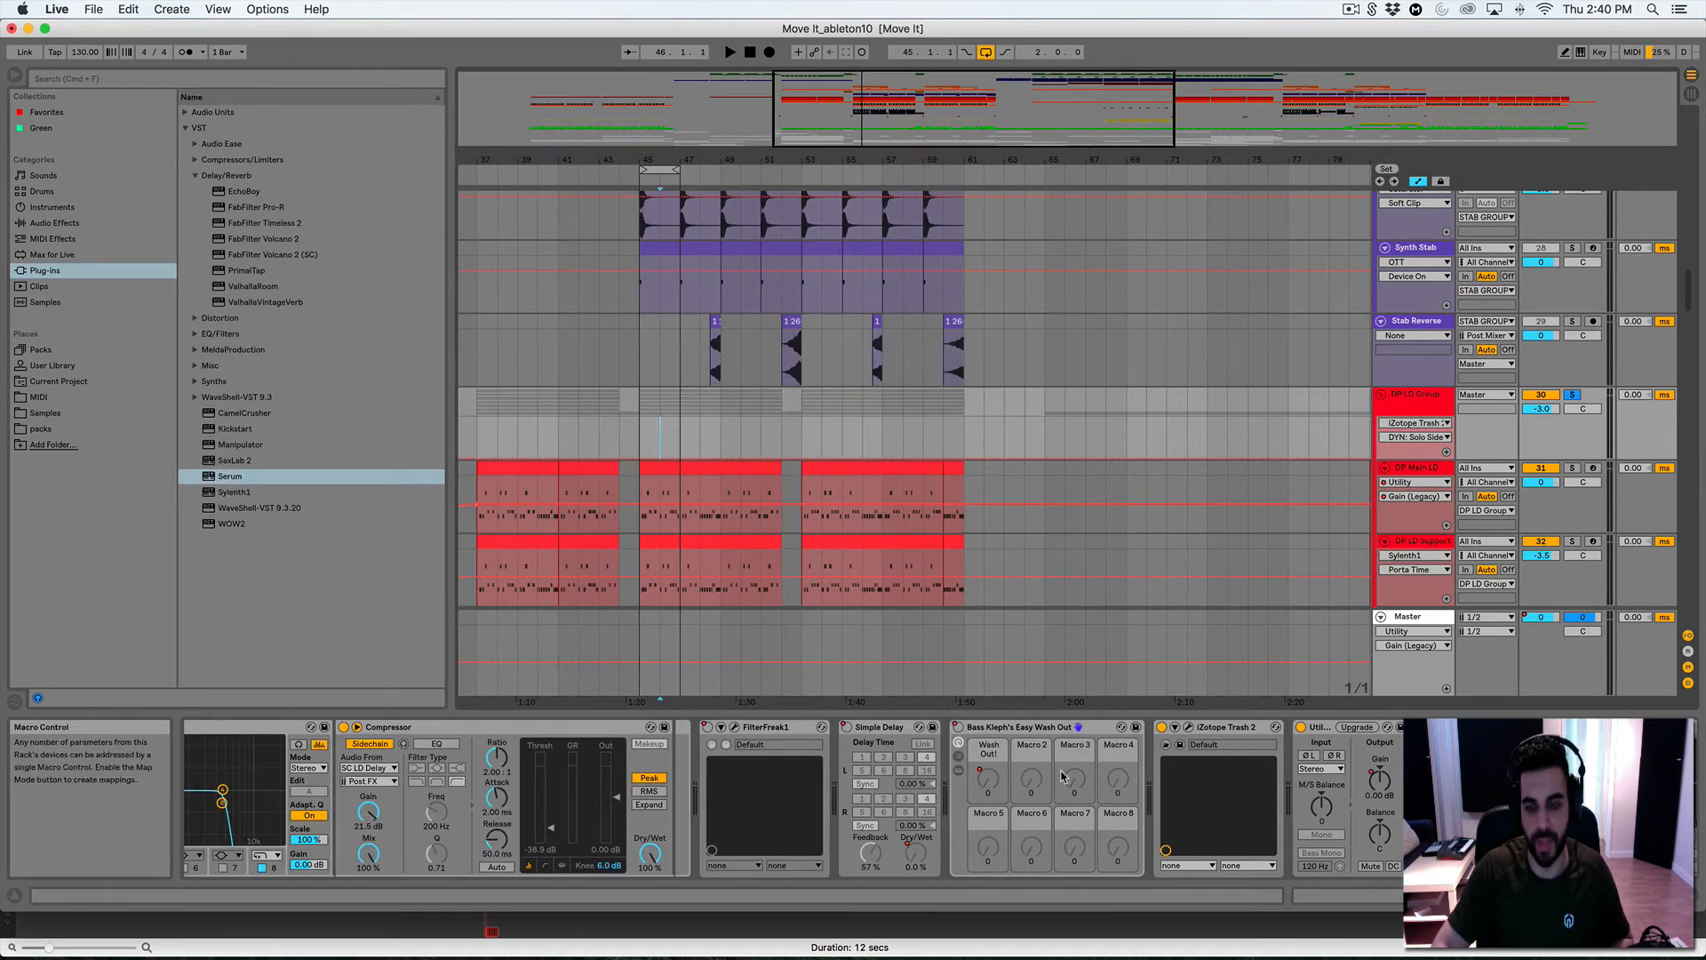
{"action": "left_click", "coordinate": [1188, 730]}
{"action": "left_click", "coordinate": [1188, 730]}
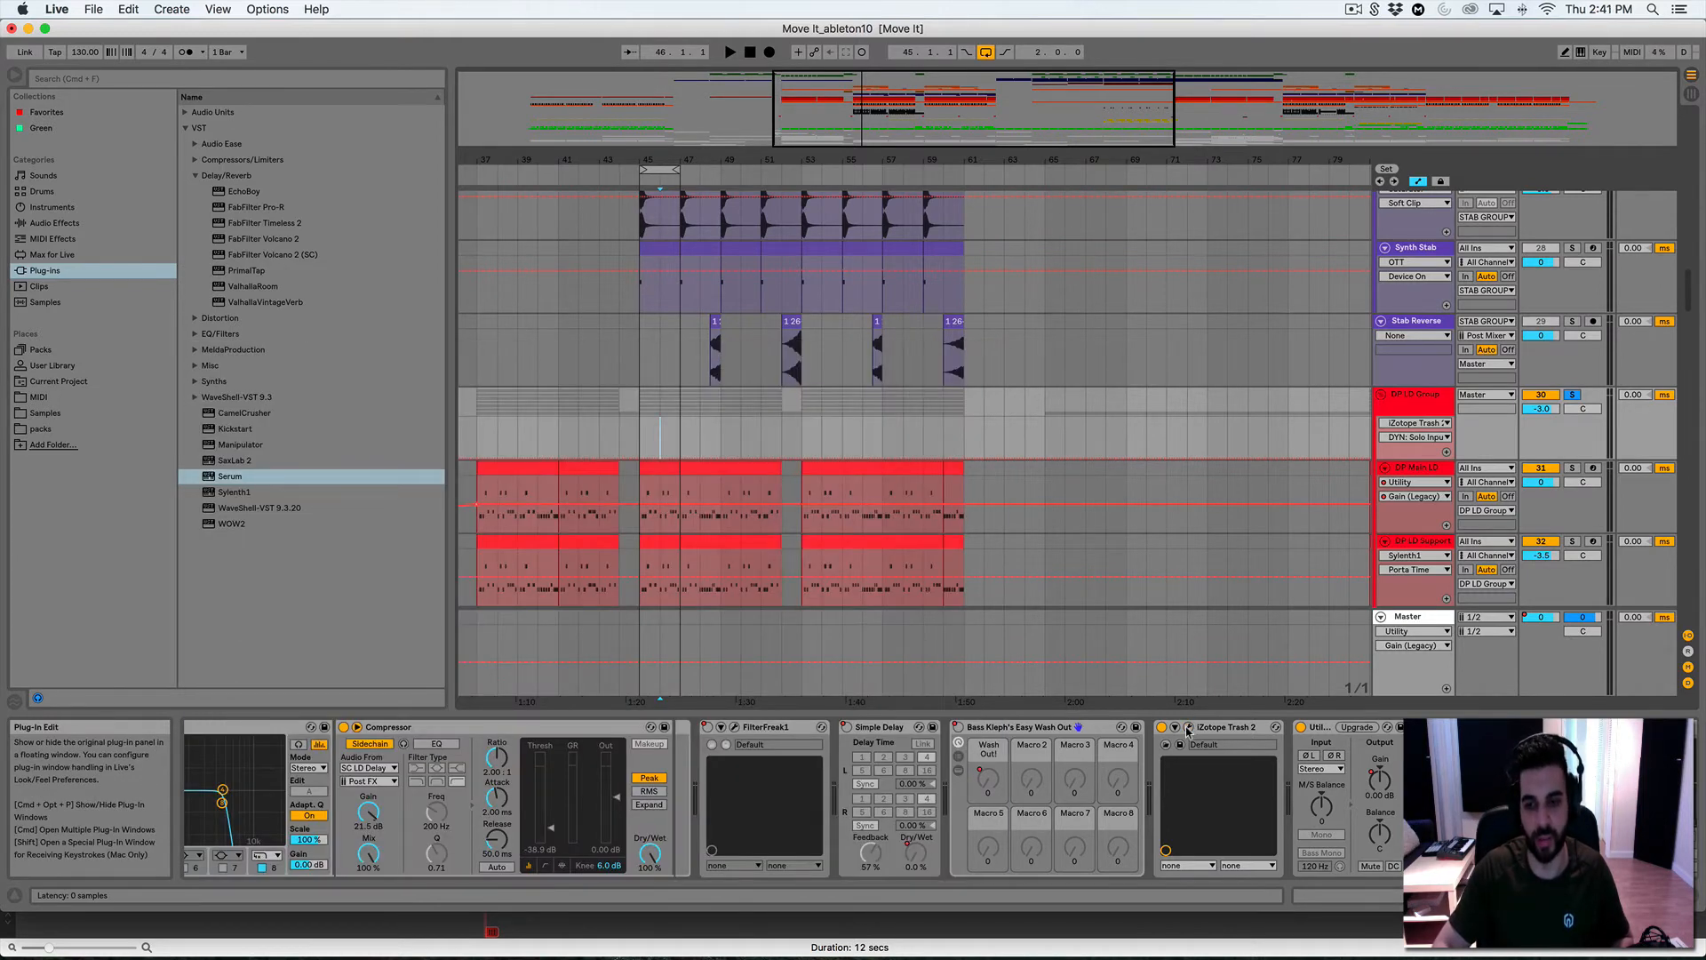
{"action": "scroll", "coordinate": [1188, 730], "scroll_direction": "right", "scroll_amount": 5}
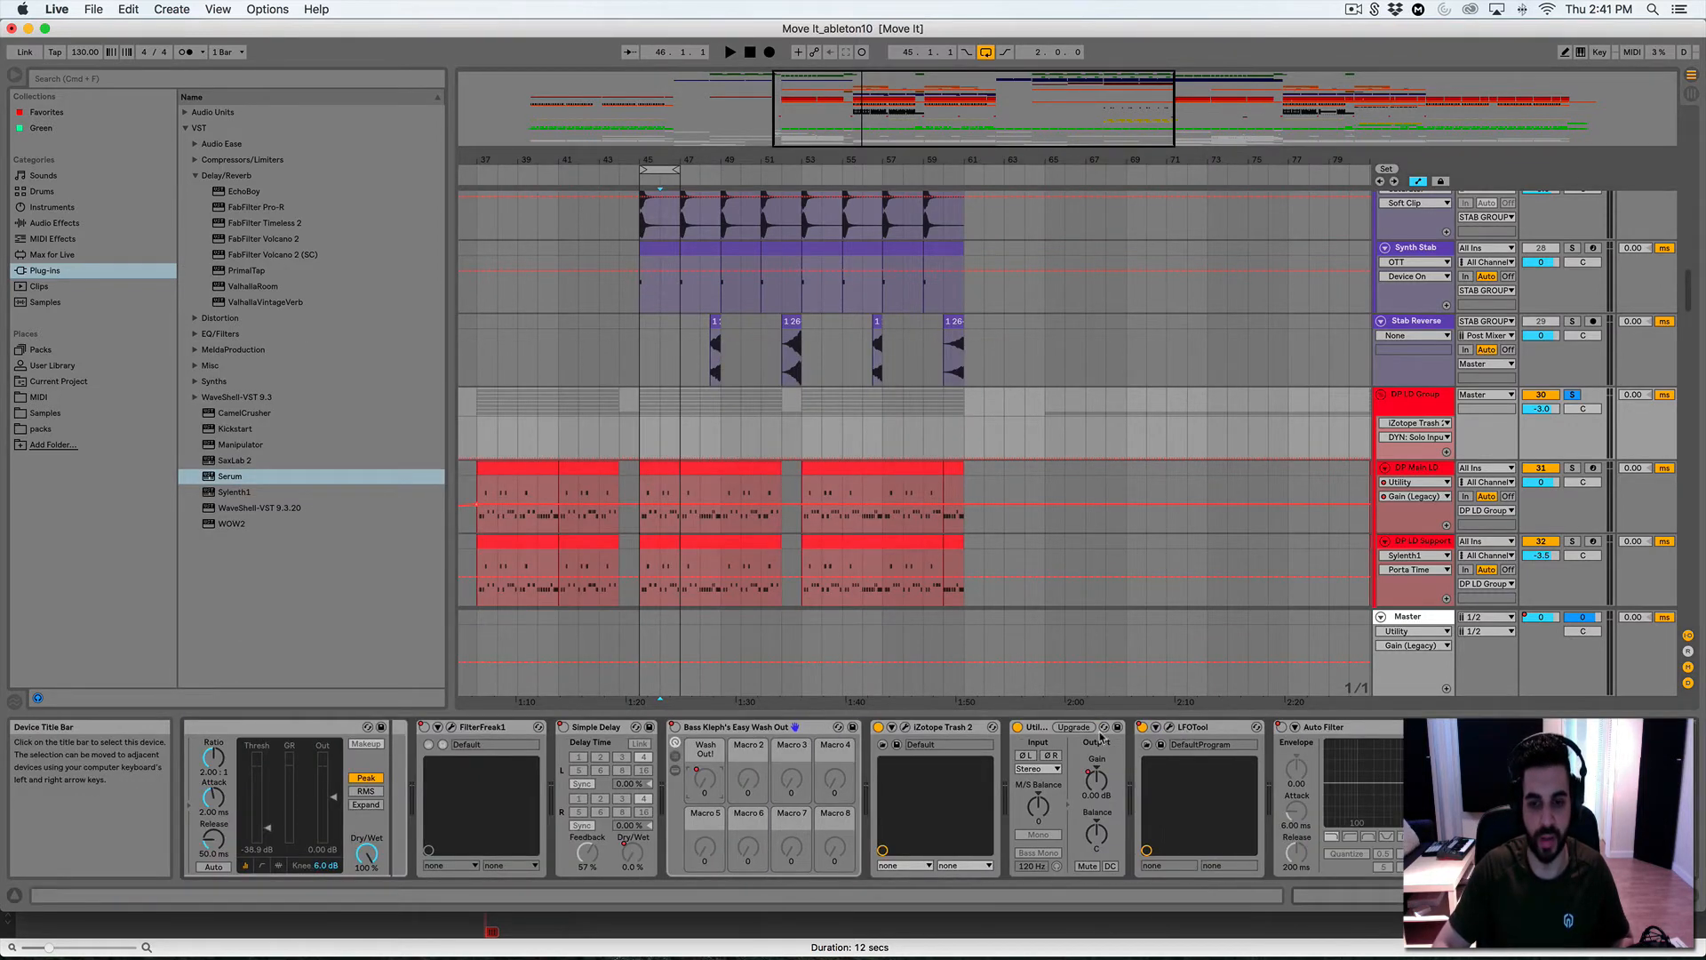
{"action": "left_click", "coordinate": [903, 728]}
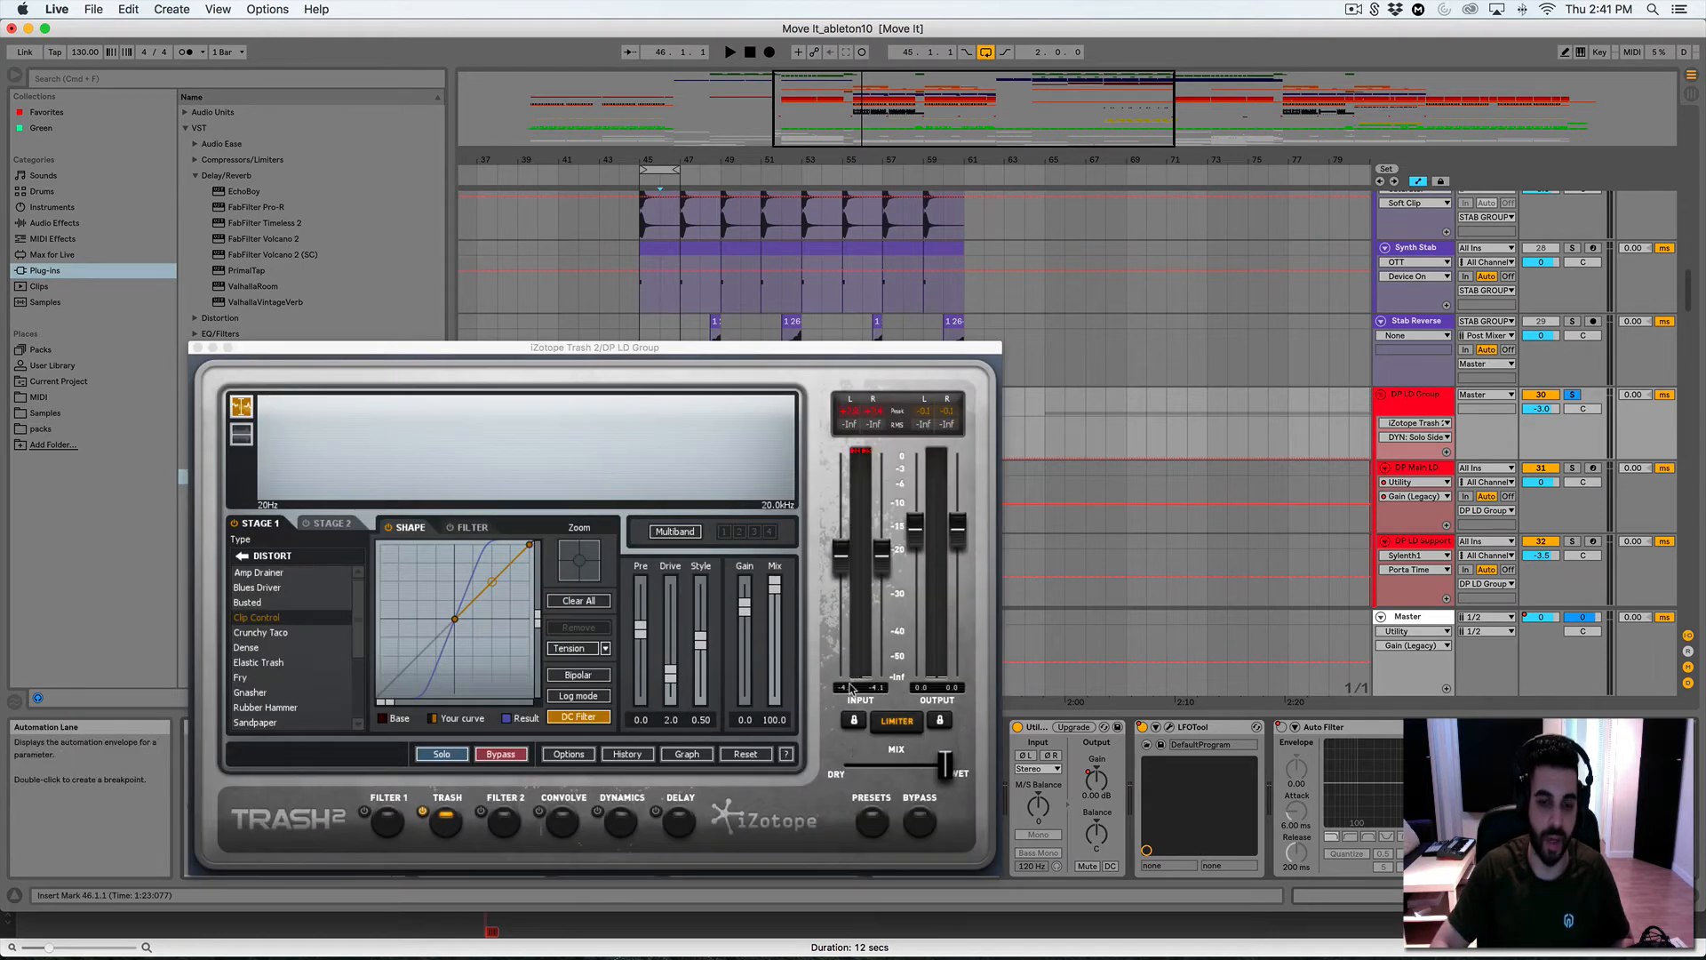
{"action": "left_click", "coordinate": [198, 347]}
Inspect the LFOTool curve on the DP LD Group and review the Auto Filter Frequency automation across the arrangement
{"action": "left_click", "coordinate": [1169, 728]}
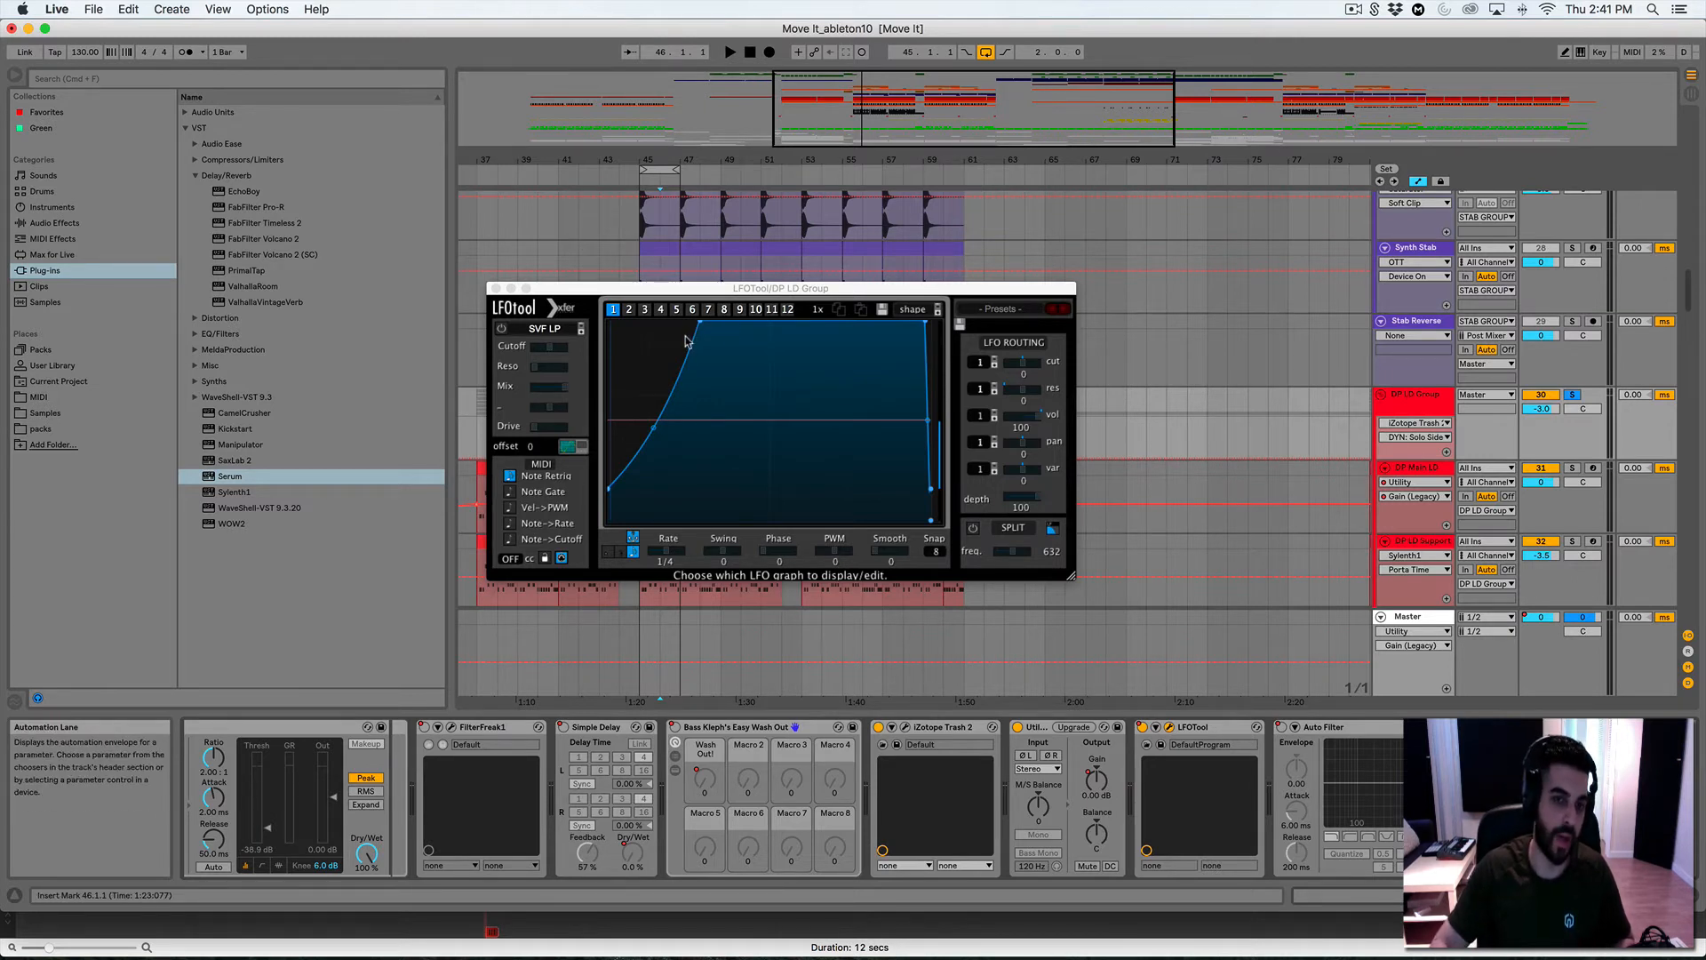
{"action": "left_click", "coordinate": [496, 287]}
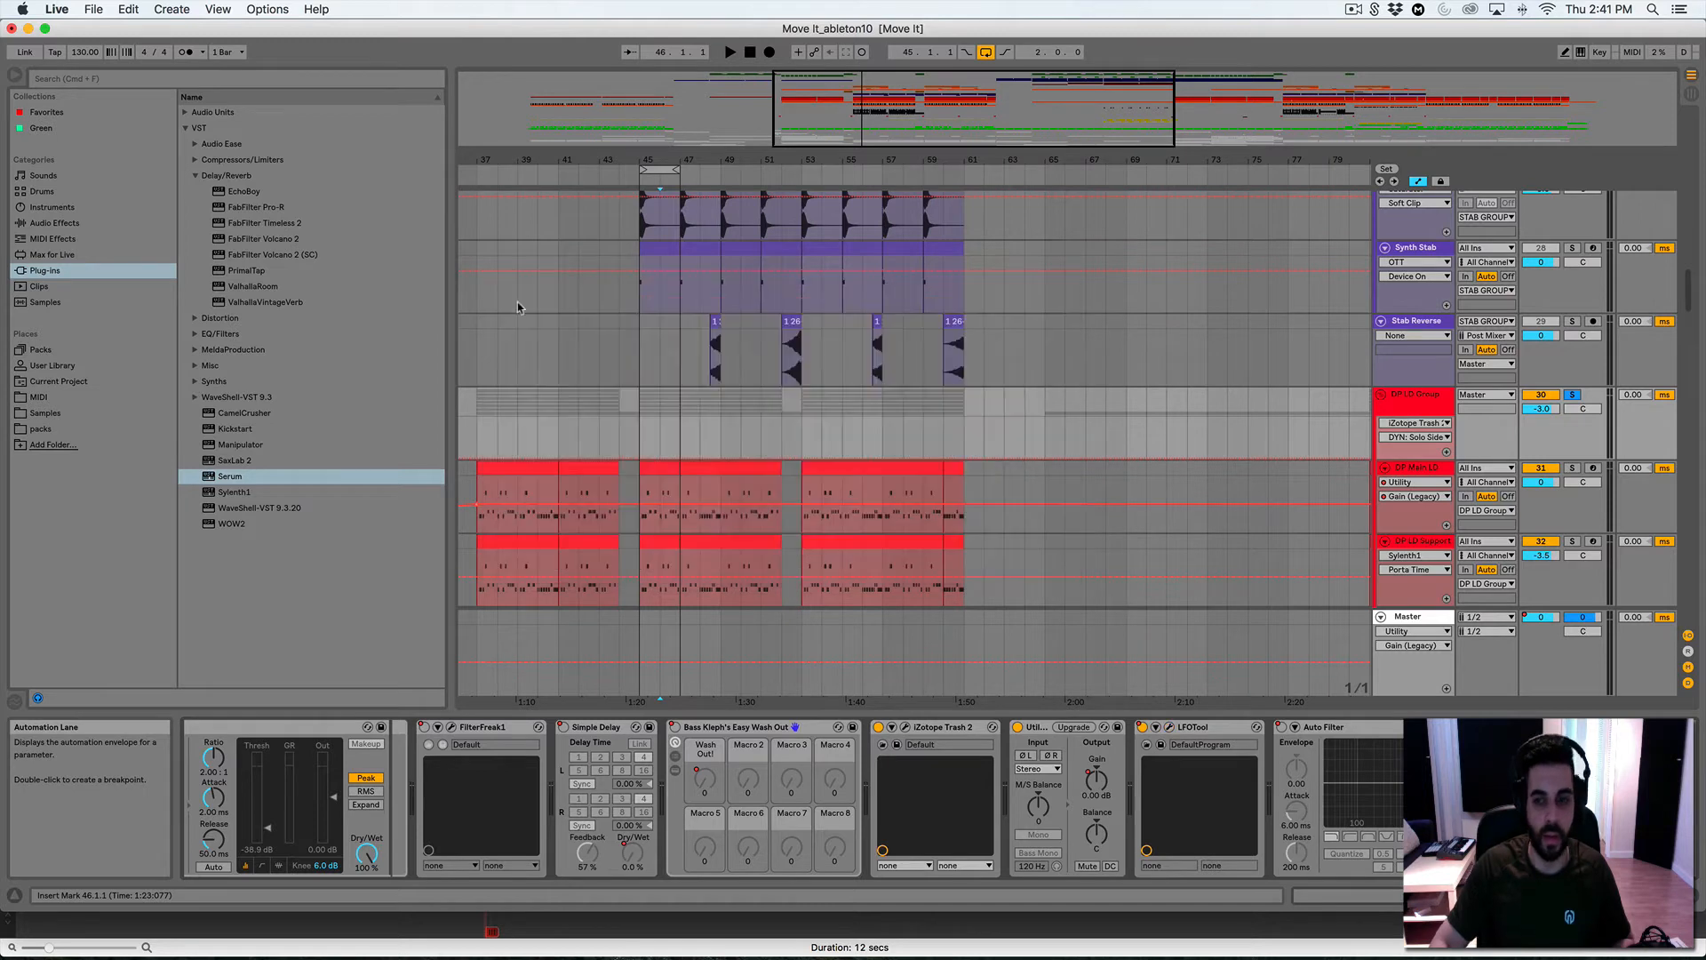
{"action": "left_click", "coordinate": [1461, 784]}
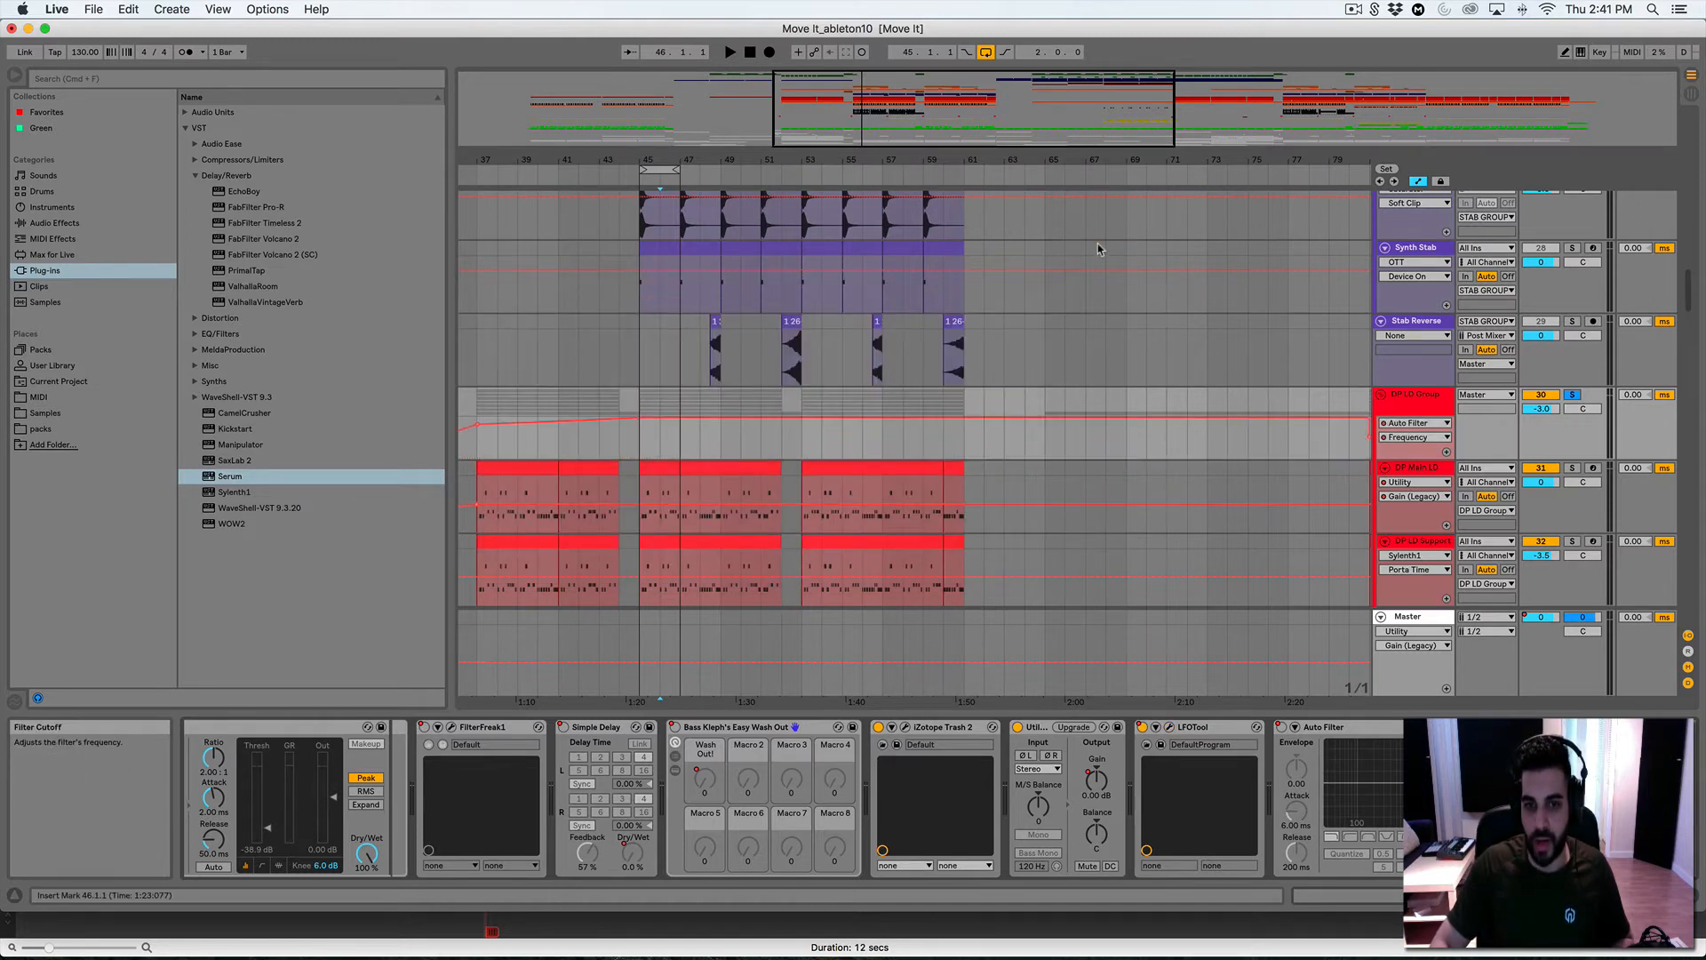
{"action": "left_click_drag", "start_coordinate": [986, 109], "coordinate": [987, 61]}
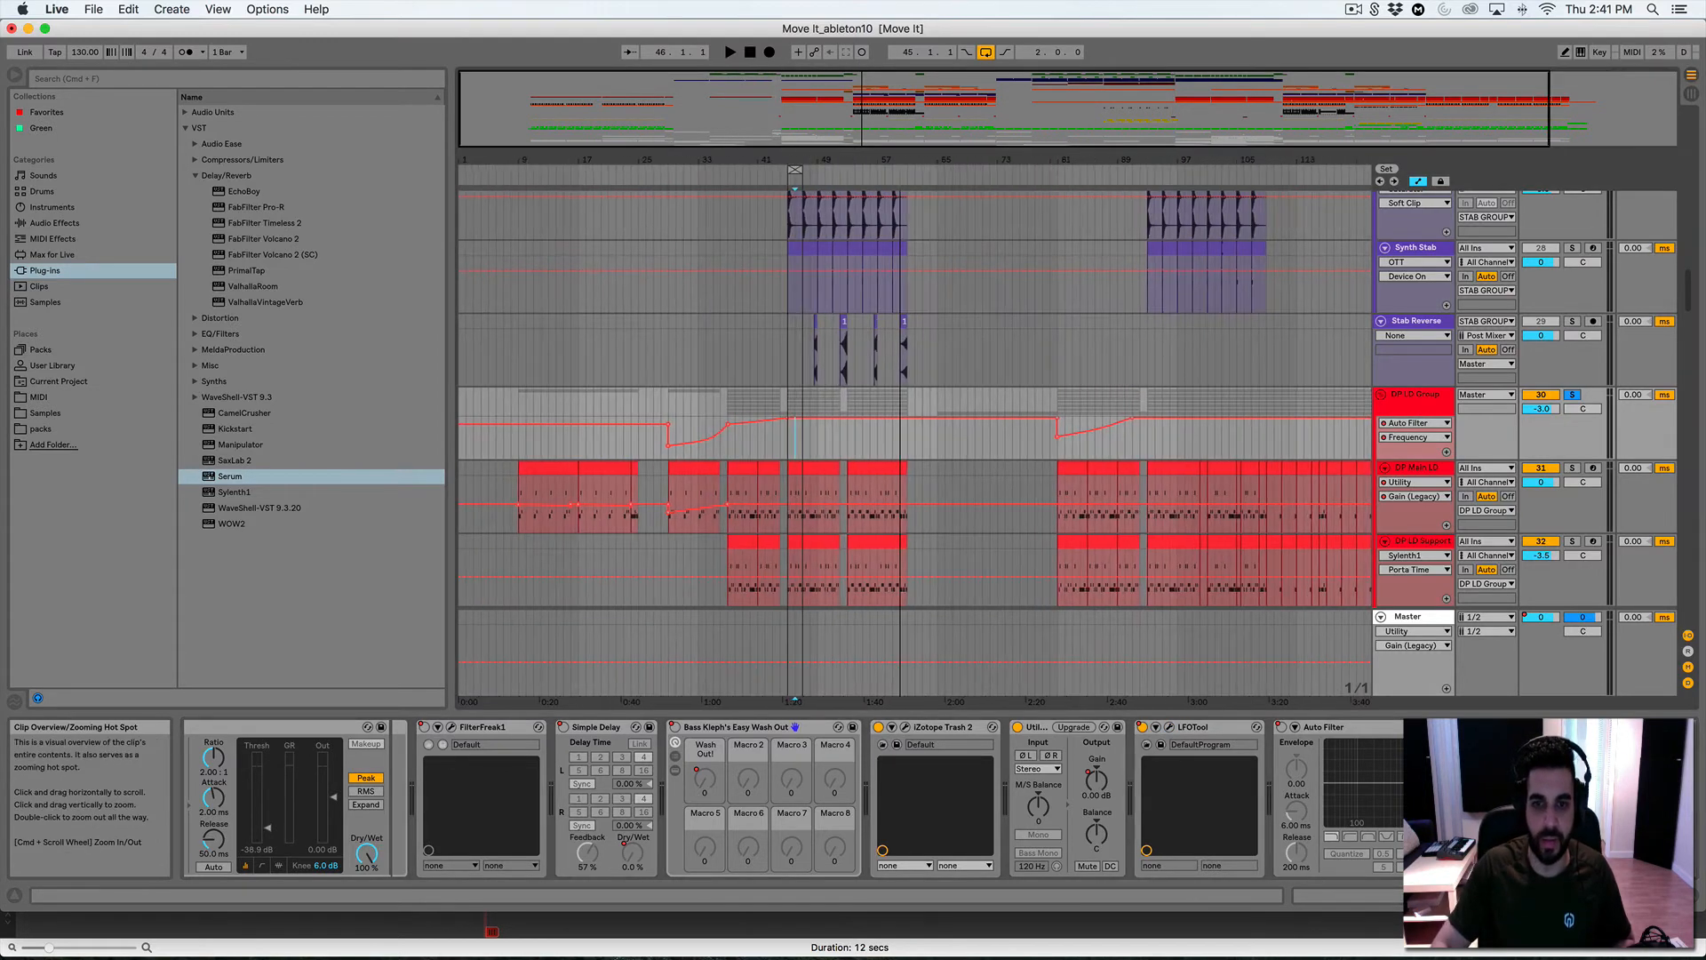
{"action": "left_click", "coordinate": [691, 427]}
{"action": "left_click_drag", "start_coordinate": [711, 161], "coordinate": [711, 116]}
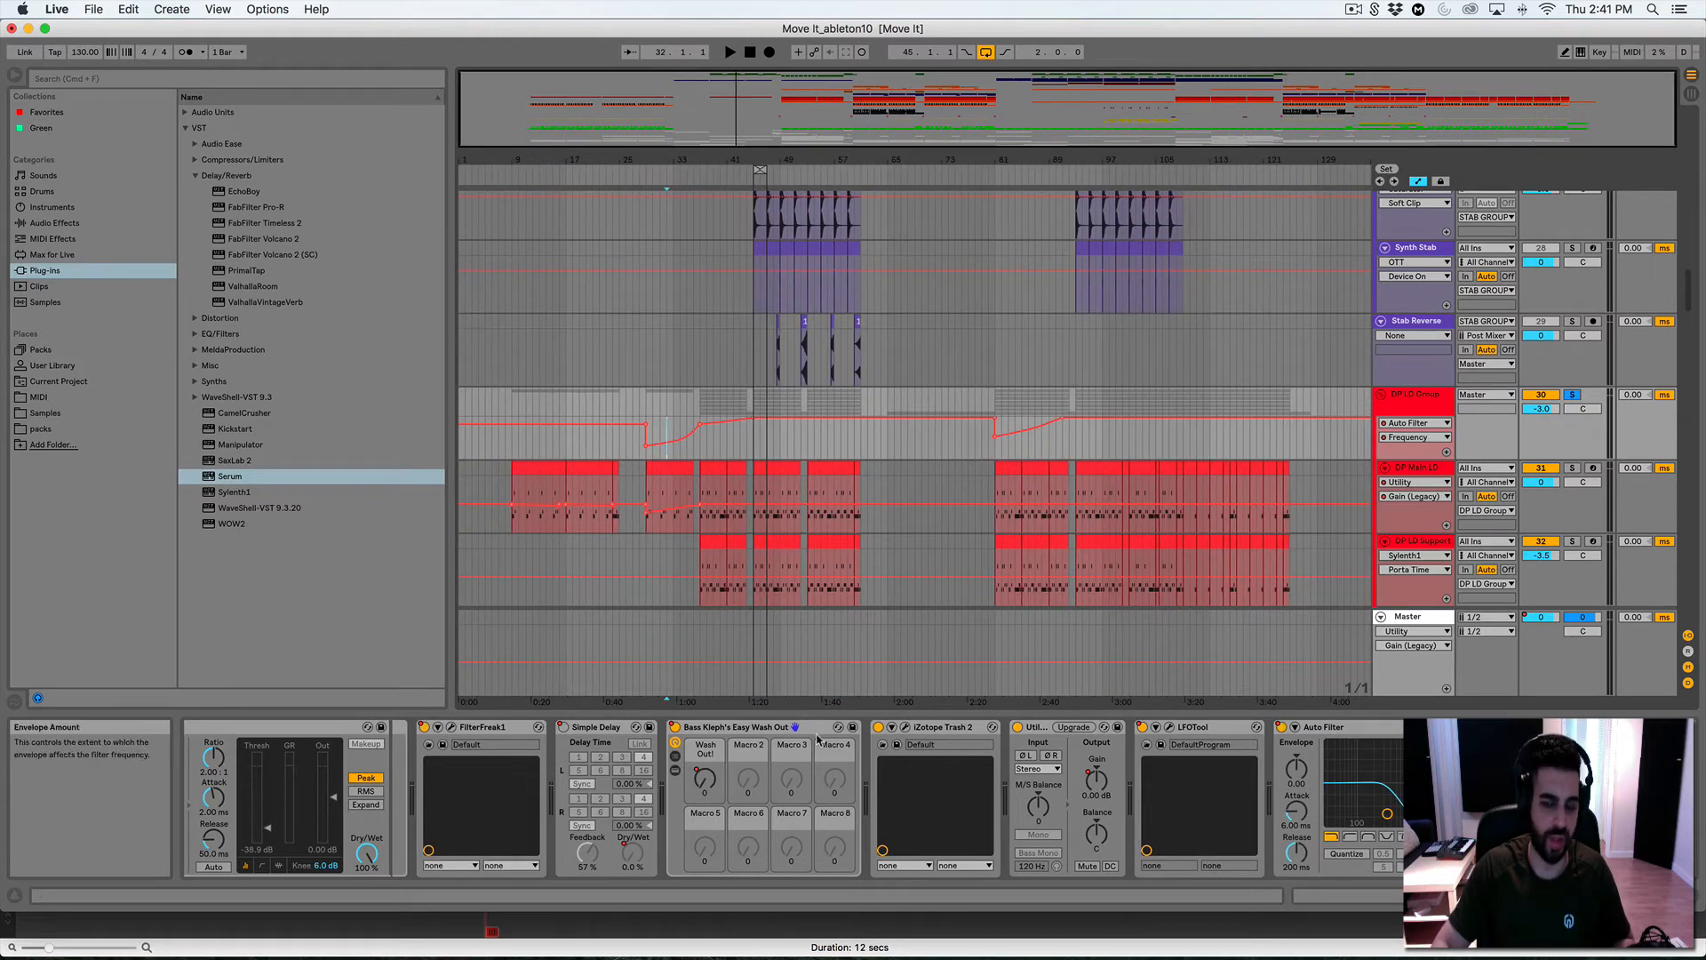
Set the fixed grid to 2 Bars and loop the DP Main LD section from 45.1.1 to 49.1.1
{"action": "right_click", "coordinate": [839, 449]}
{"action": "left_click", "coordinate": [949, 578]}
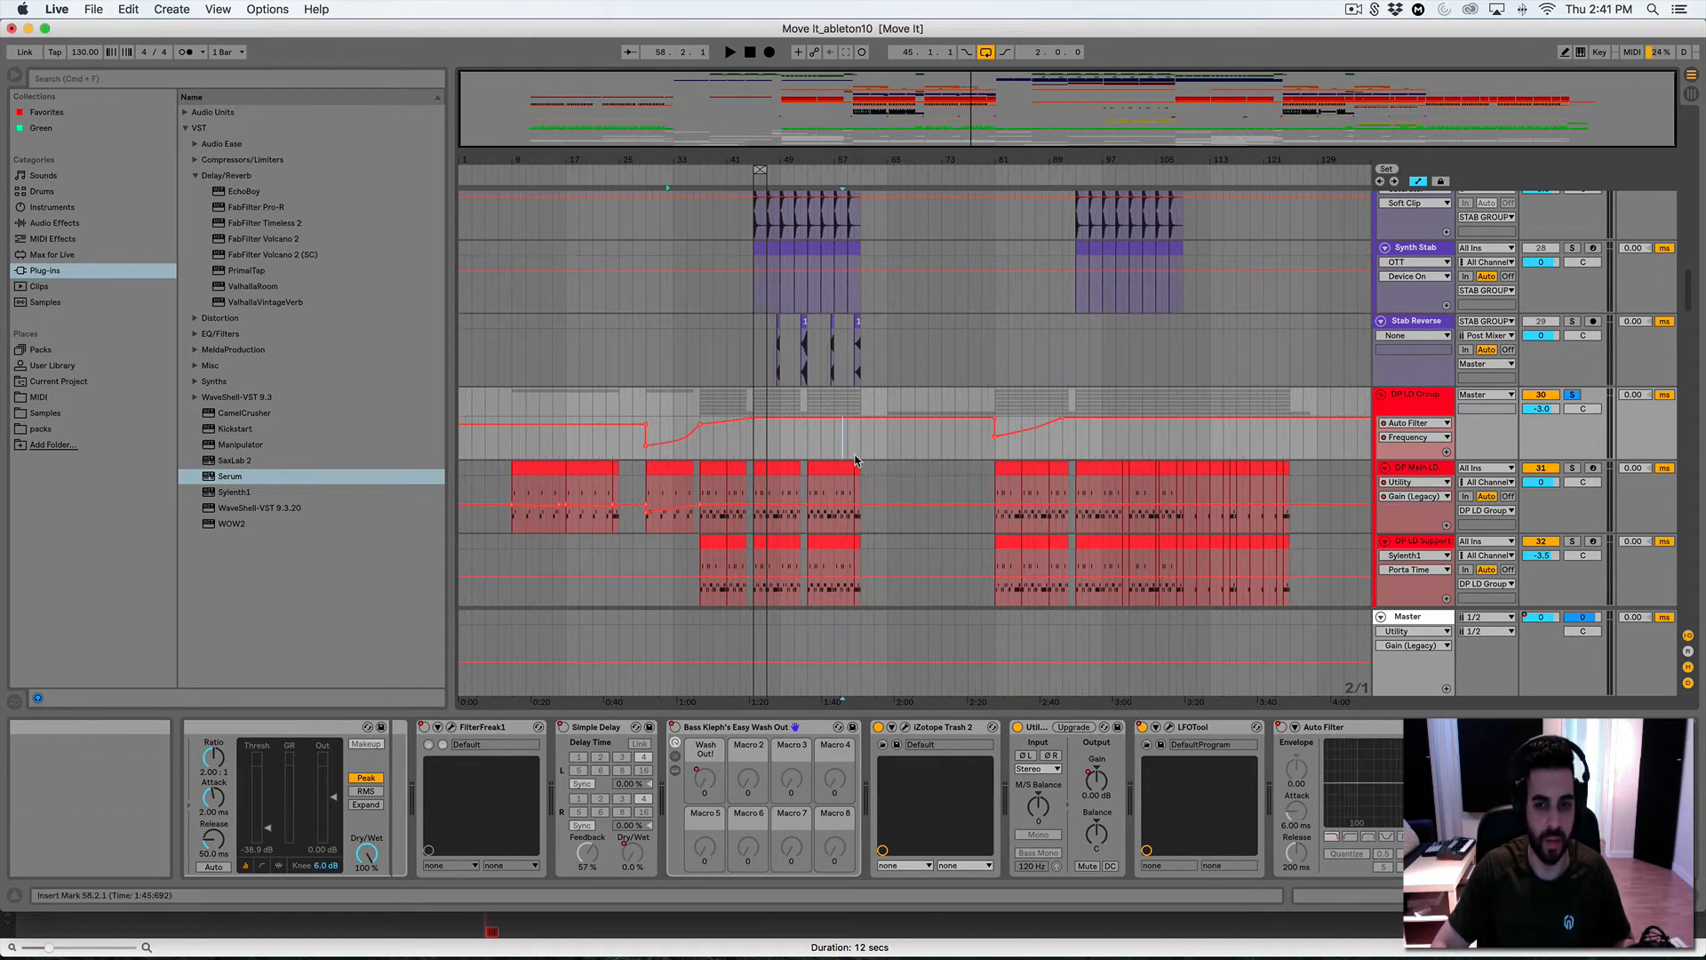
{"action": "mouse_move", "coordinate": [833, 98]}
{"action": "left_mouse_down"}
{"action": "mouse_move", "coordinate": [833, 148]}
{"action": "mouse_move", "coordinate": [834, 116]}
{"action": "left_mouse_up"}
{"action": "scroll", "coordinate": [1165, 418], "scroll_direction": "down", "scroll_amount": 3}
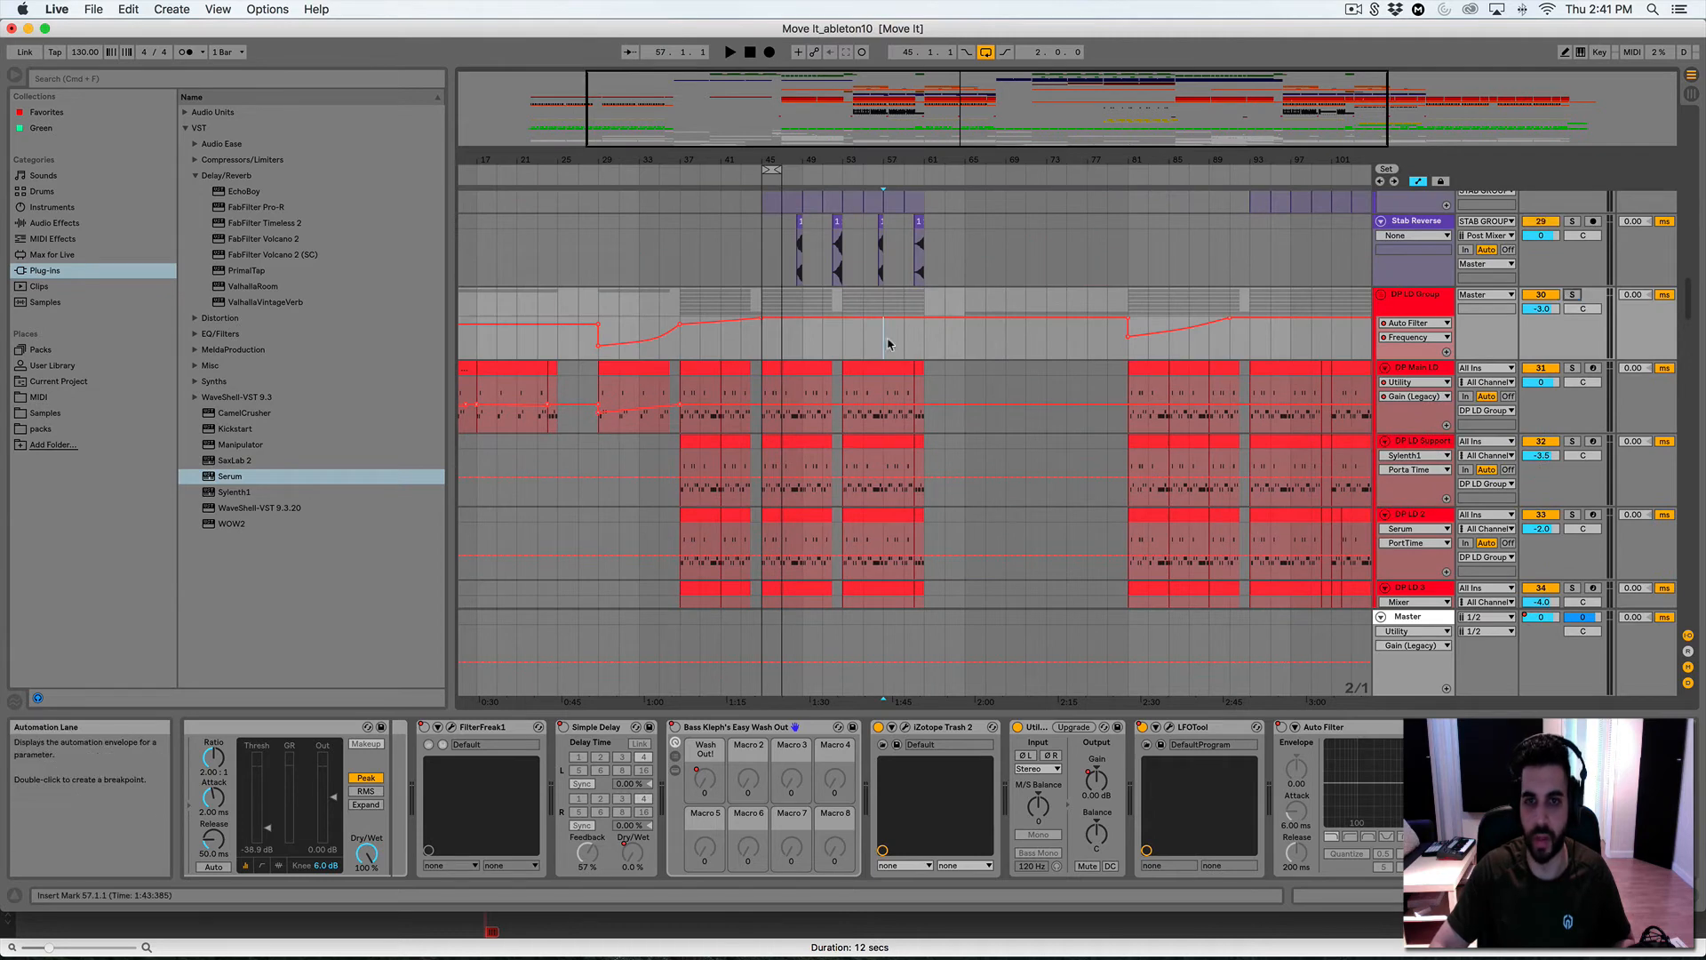
{"action": "scroll", "coordinate": [888, 344], "scroll_direction": "down", "scroll_amount": 5}
{"action": "scroll", "coordinate": [888, 343], "scroll_direction": "up", "scroll_amount": 1}
{"action": "scroll", "coordinate": [888, 344], "scroll_direction": "right", "scroll_amount": 7}
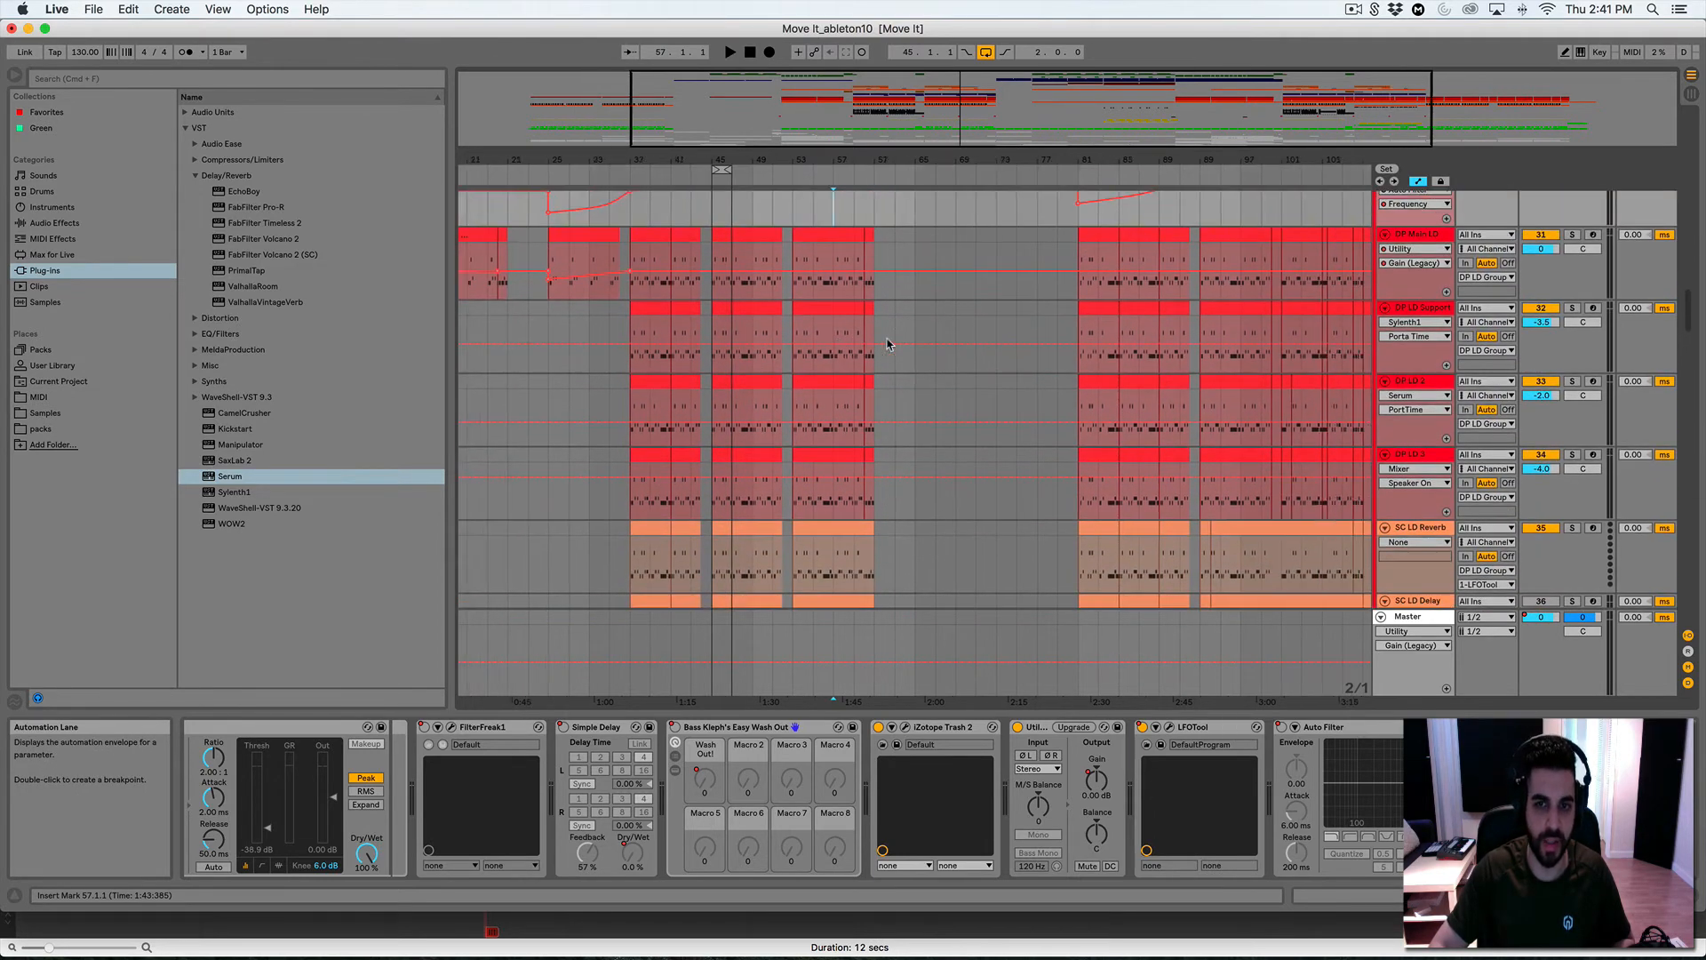
{"action": "scroll", "coordinate": [888, 343], "scroll_direction": "left", "scroll_amount": 10}
{"action": "left_click_drag", "start_coordinate": [993, 113], "coordinate": [992, 169]}
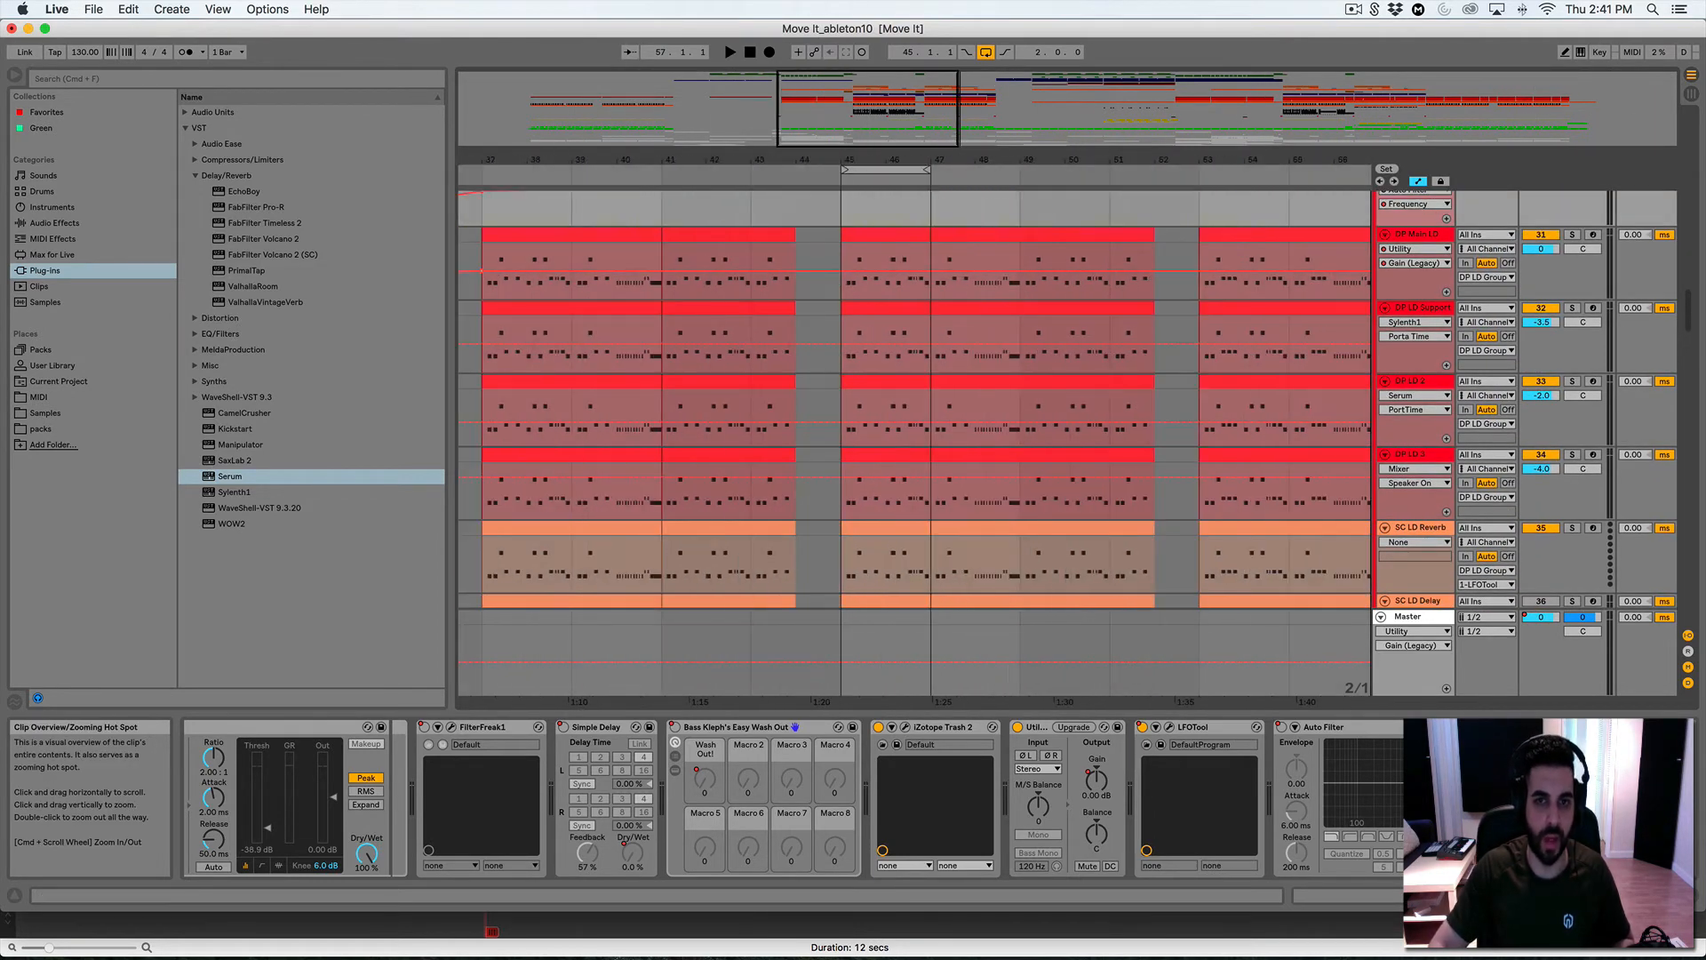
{"action": "left_click_drag", "start_coordinate": [887, 253], "coordinate": [983, 246]}
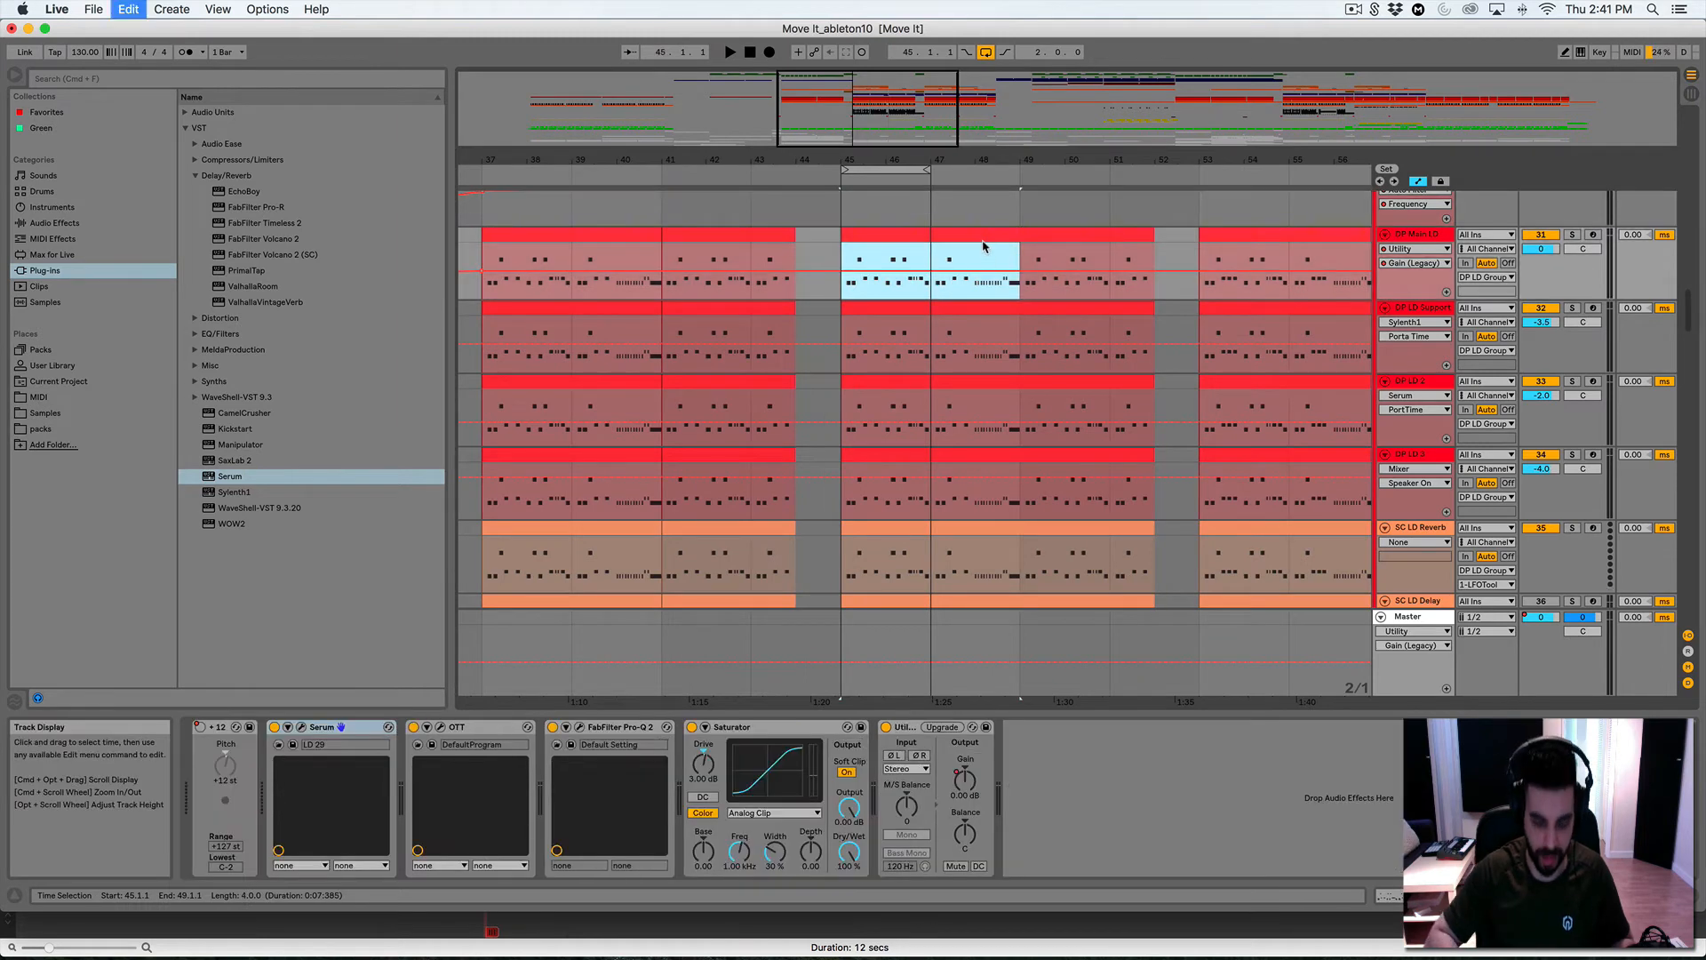
{"action": "key", "text": "super+l"}
Open the DP Main LD clip at bar 45 in the MIDI note editor and briefly play its melody
{"action": "double_click", "coordinate": [910, 235]}
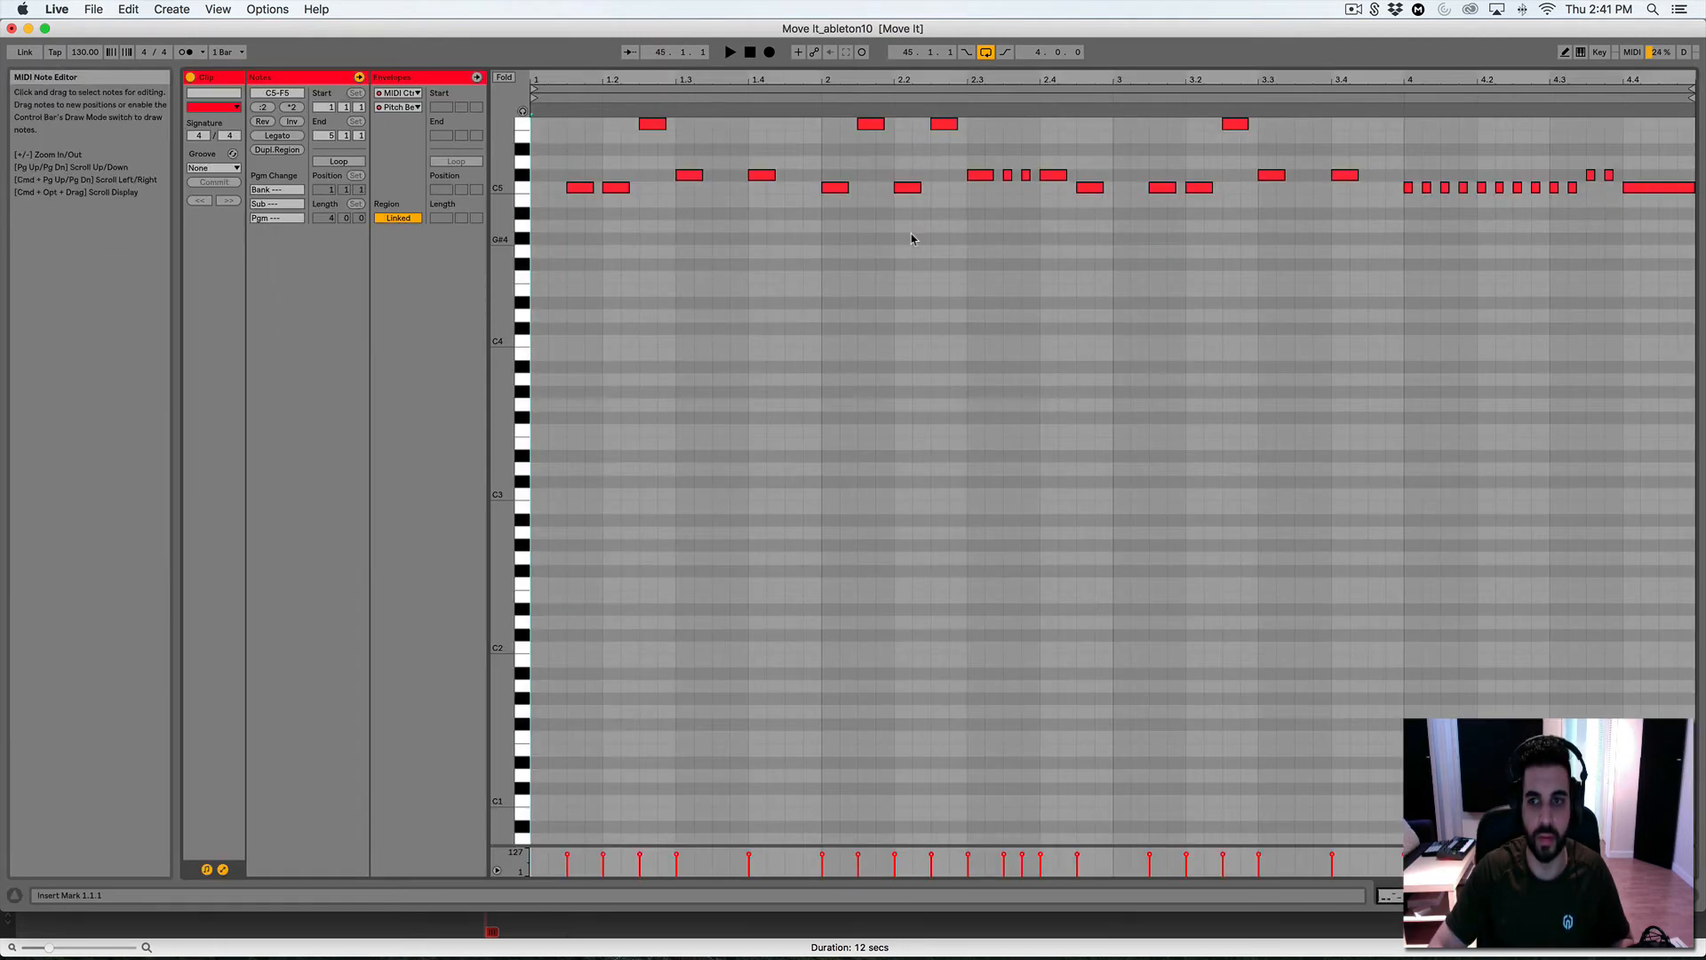
{"action": "key", "text": "space"}
{"action": "scroll", "coordinate": [911, 242], "scroll_direction": "up", "scroll_amount": 5}
{"action": "scroll", "coordinate": [911, 247], "scroll_direction": "up", "scroll_amount": 3}
{"action": "key", "text": "space"}
{"action": "scroll", "coordinate": [548, 678], "scroll_direction": "down", "scroll_amount": 2}
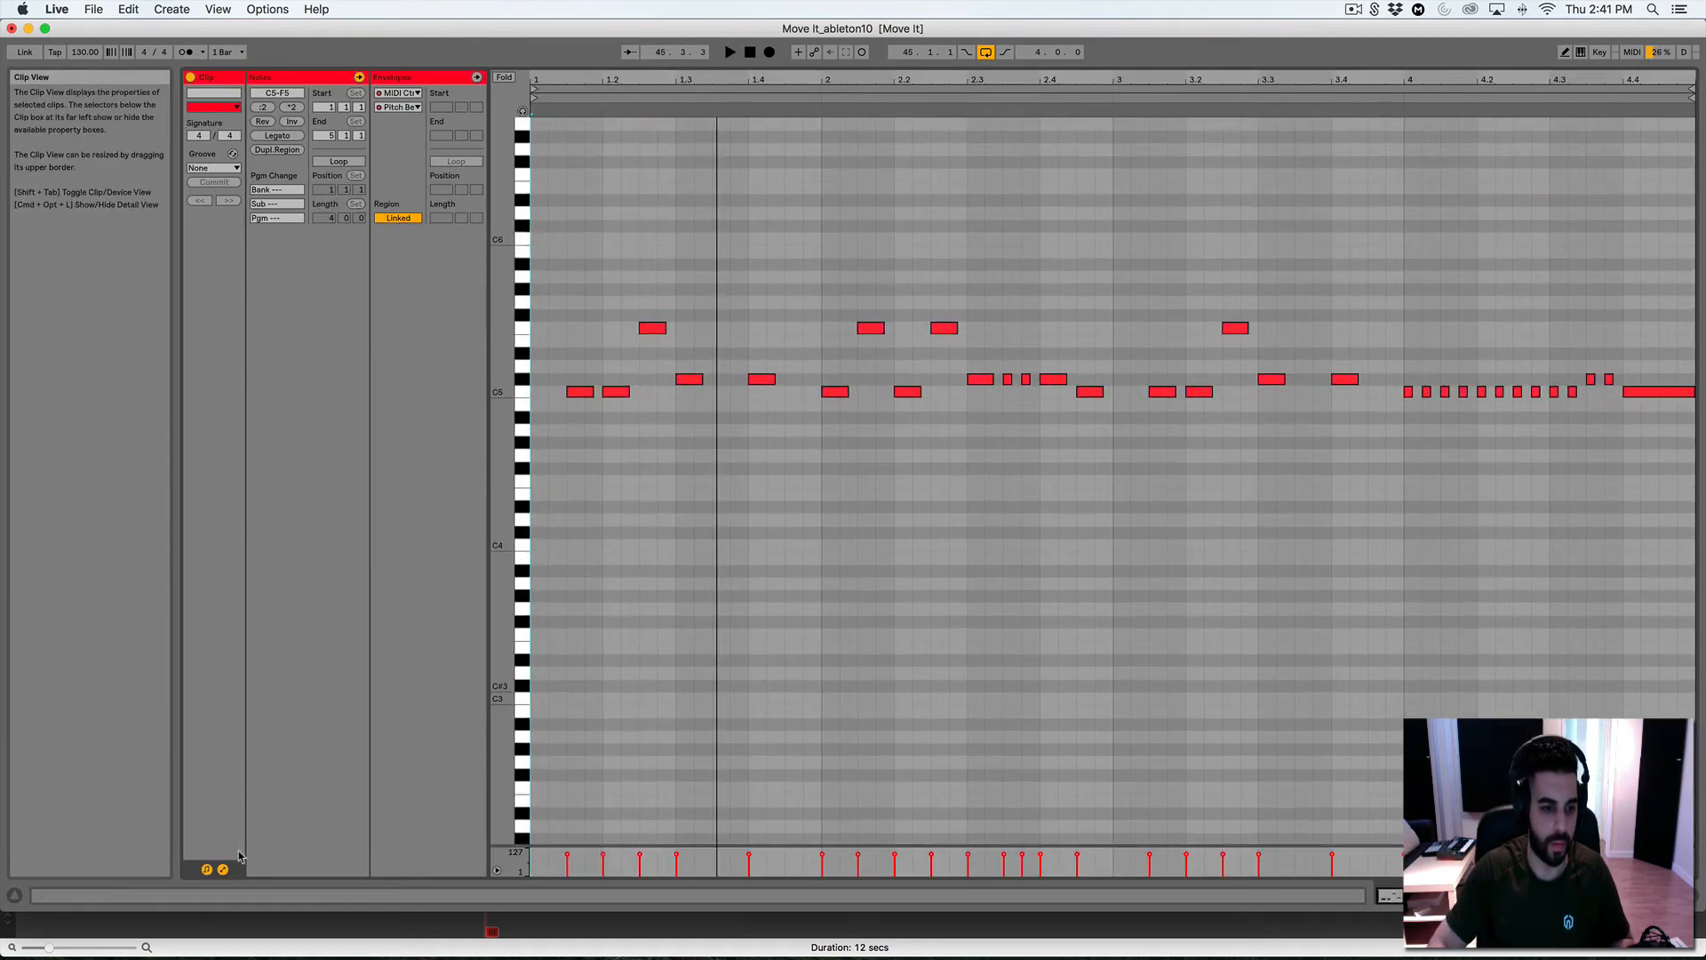
Examine the lead clip's Pitch Bend envelope and hide its envelopes box, going on to the KICK GROUP tracks in the arrangement
{"action": "left_click", "coordinate": [222, 870]}
{"action": "left_click", "coordinate": [222, 870]}
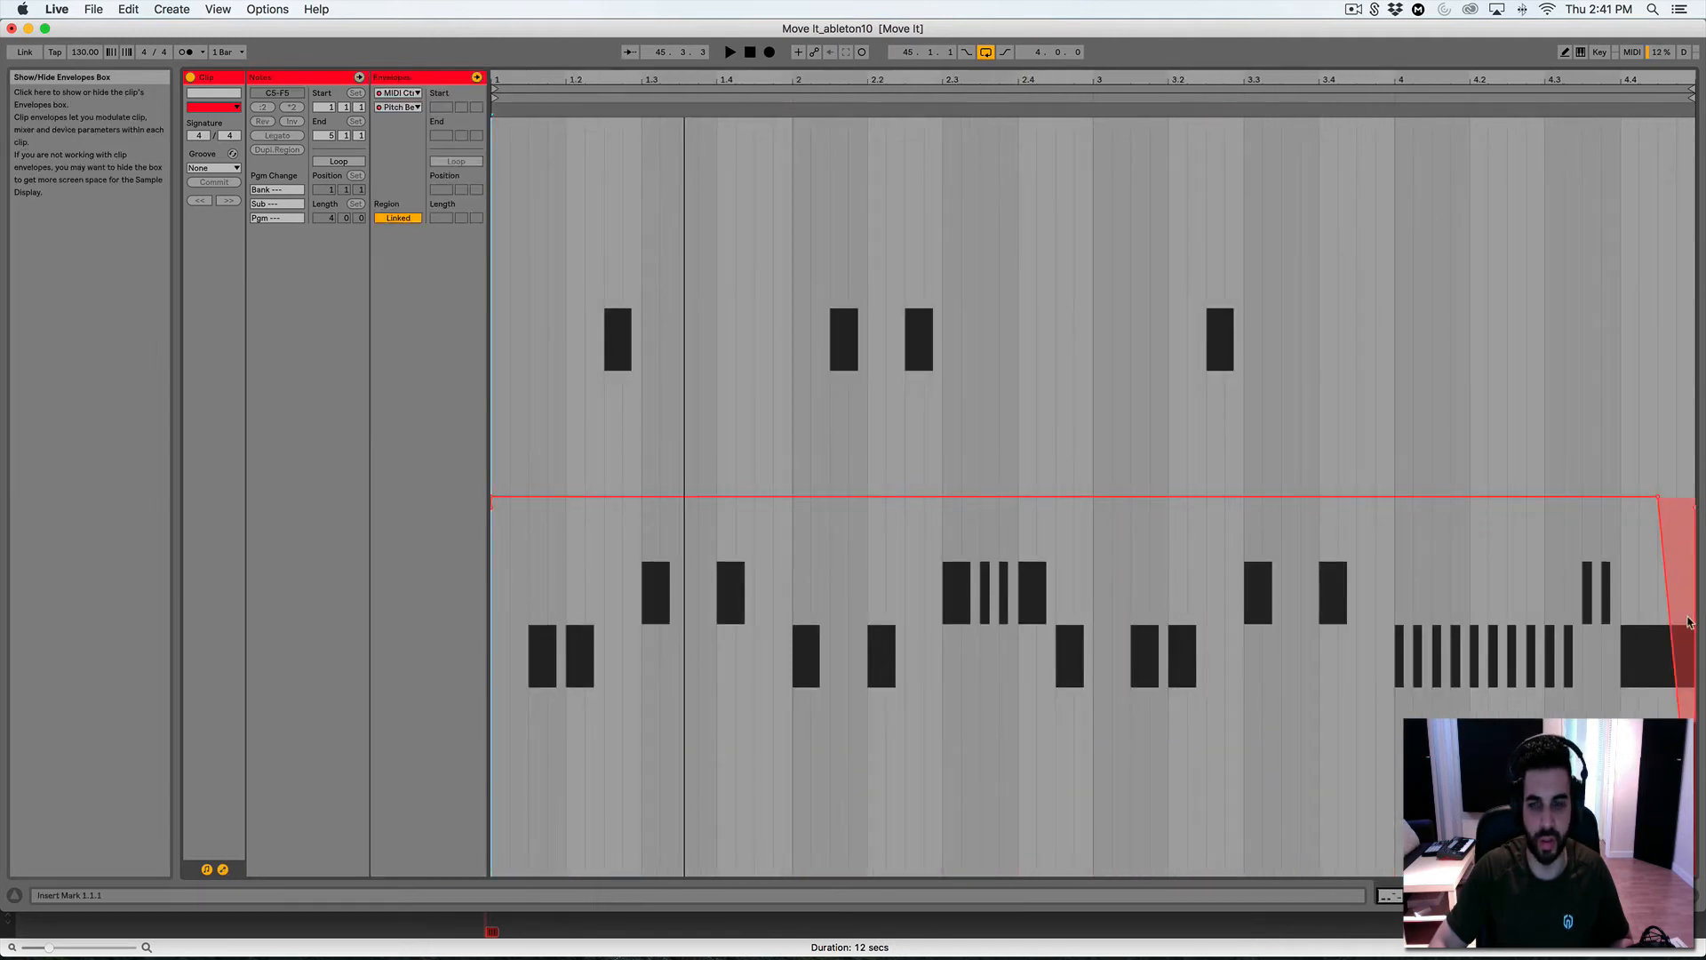
{"action": "left_click", "coordinate": [222, 869]}
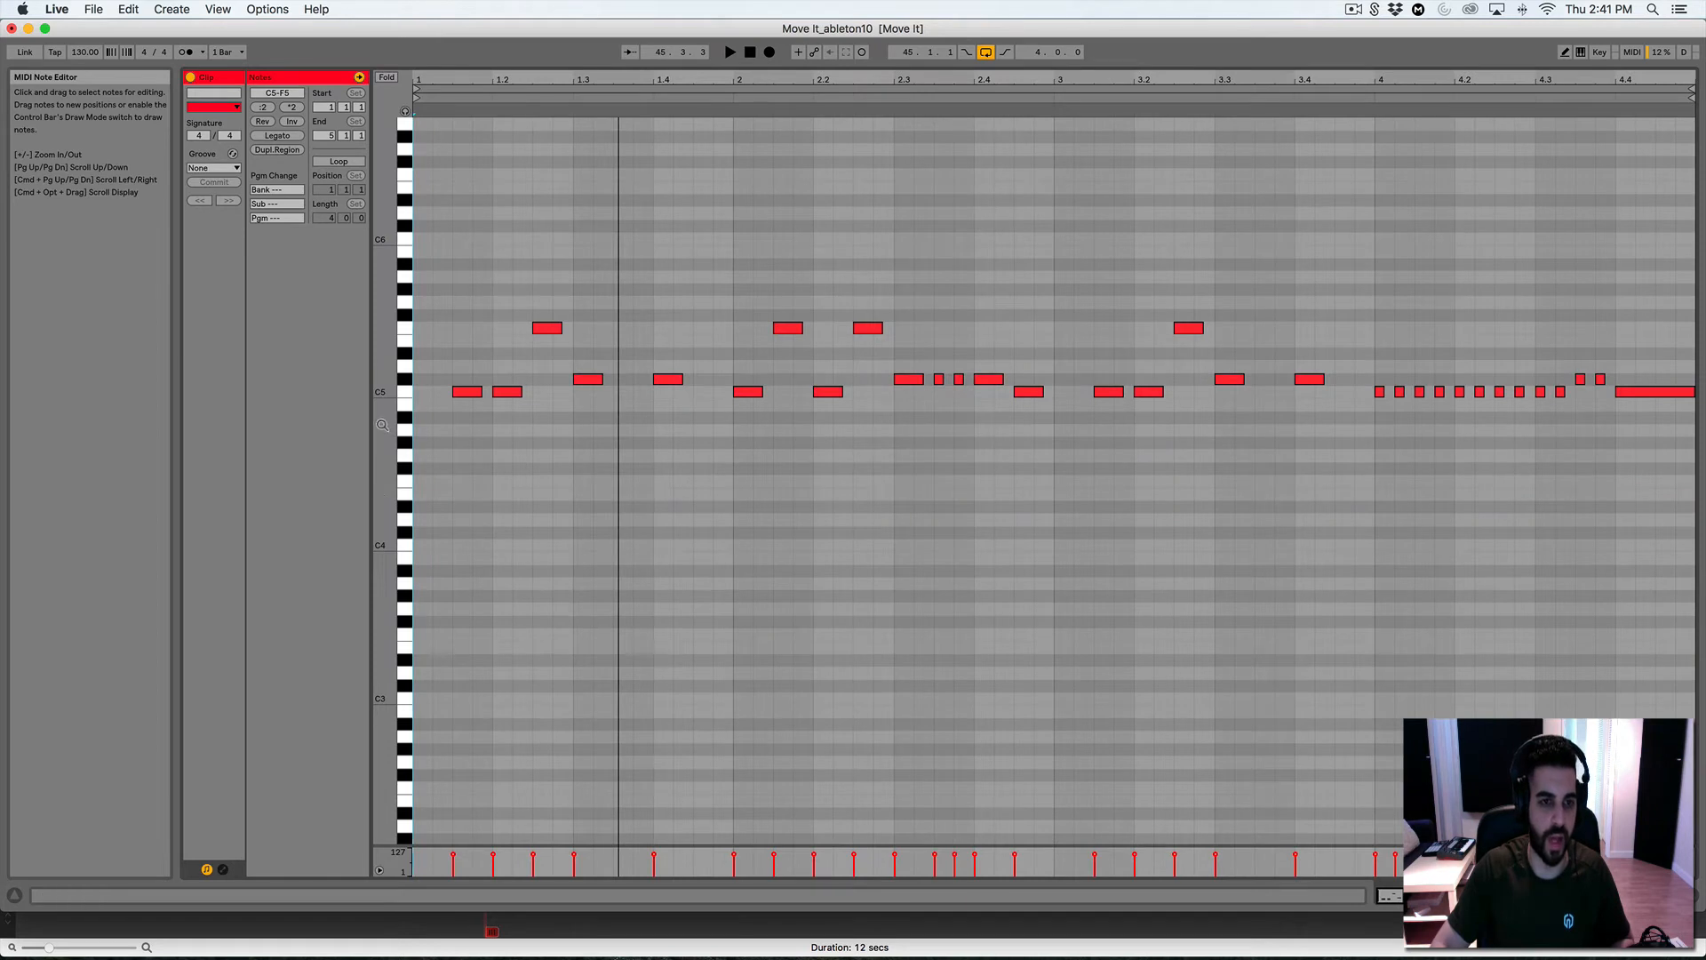
{"action": "left_click_drag", "start_coordinate": [382, 424], "coordinate": [425, 425]}
{"action": "scroll", "coordinate": [562, 511], "scroll_direction": "up", "scroll_amount": 1}
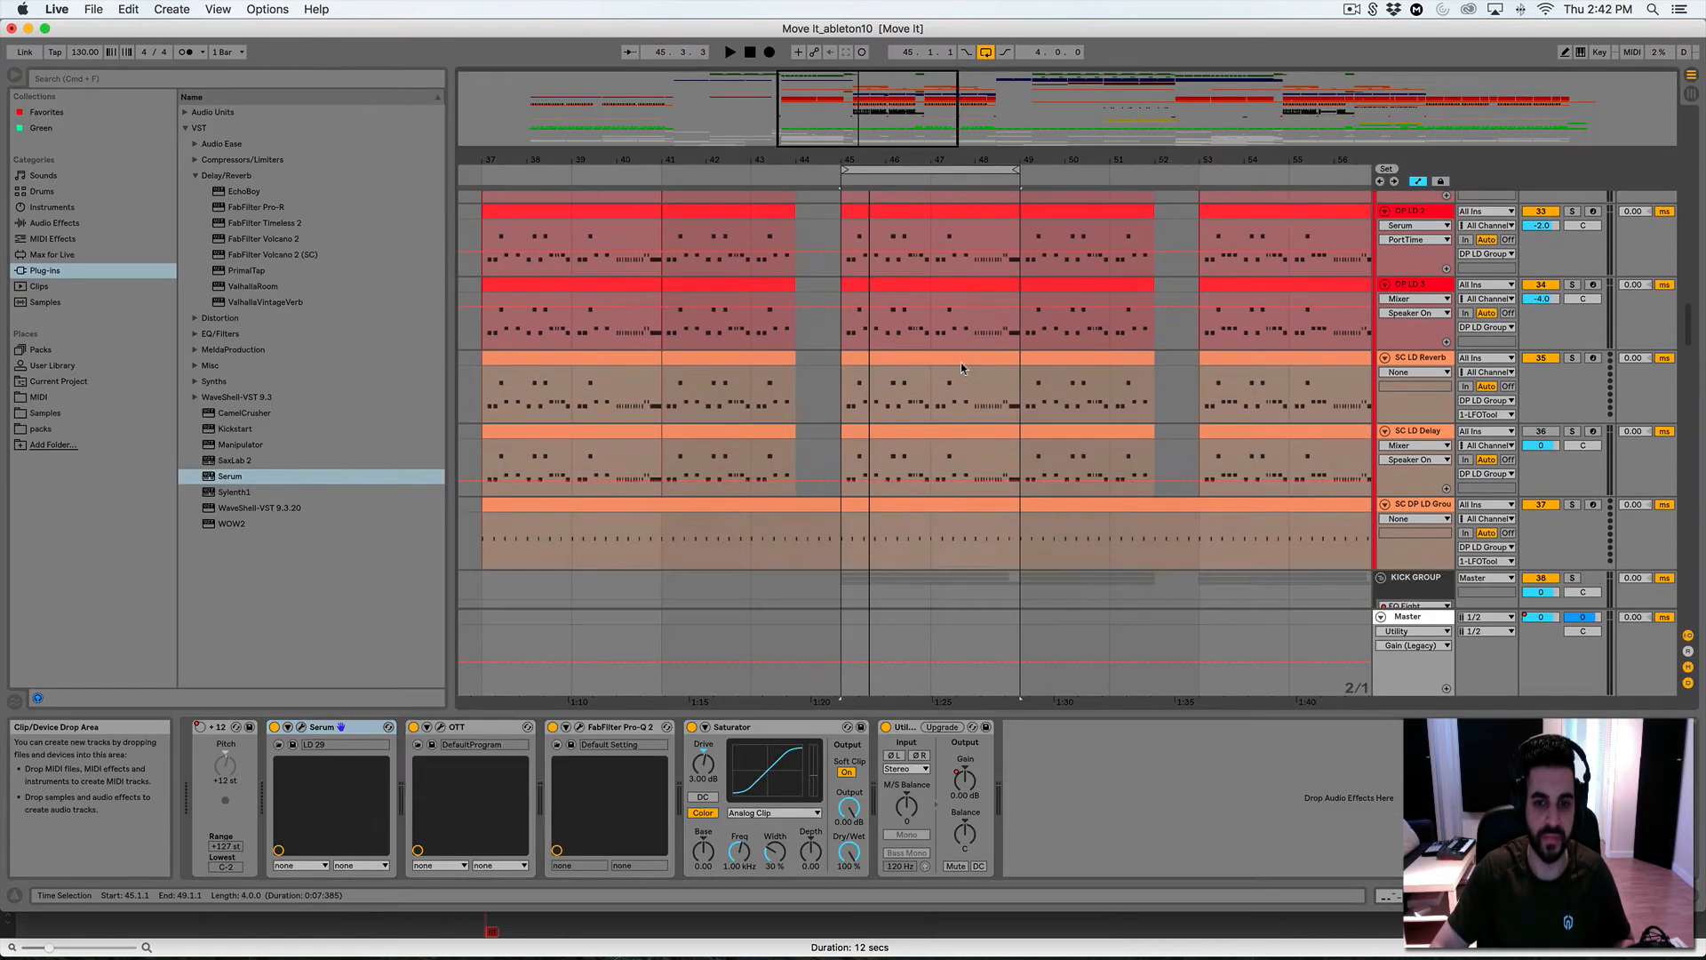
{"action": "scroll", "coordinate": [962, 367], "scroll_direction": "down", "scroll_amount": 8}
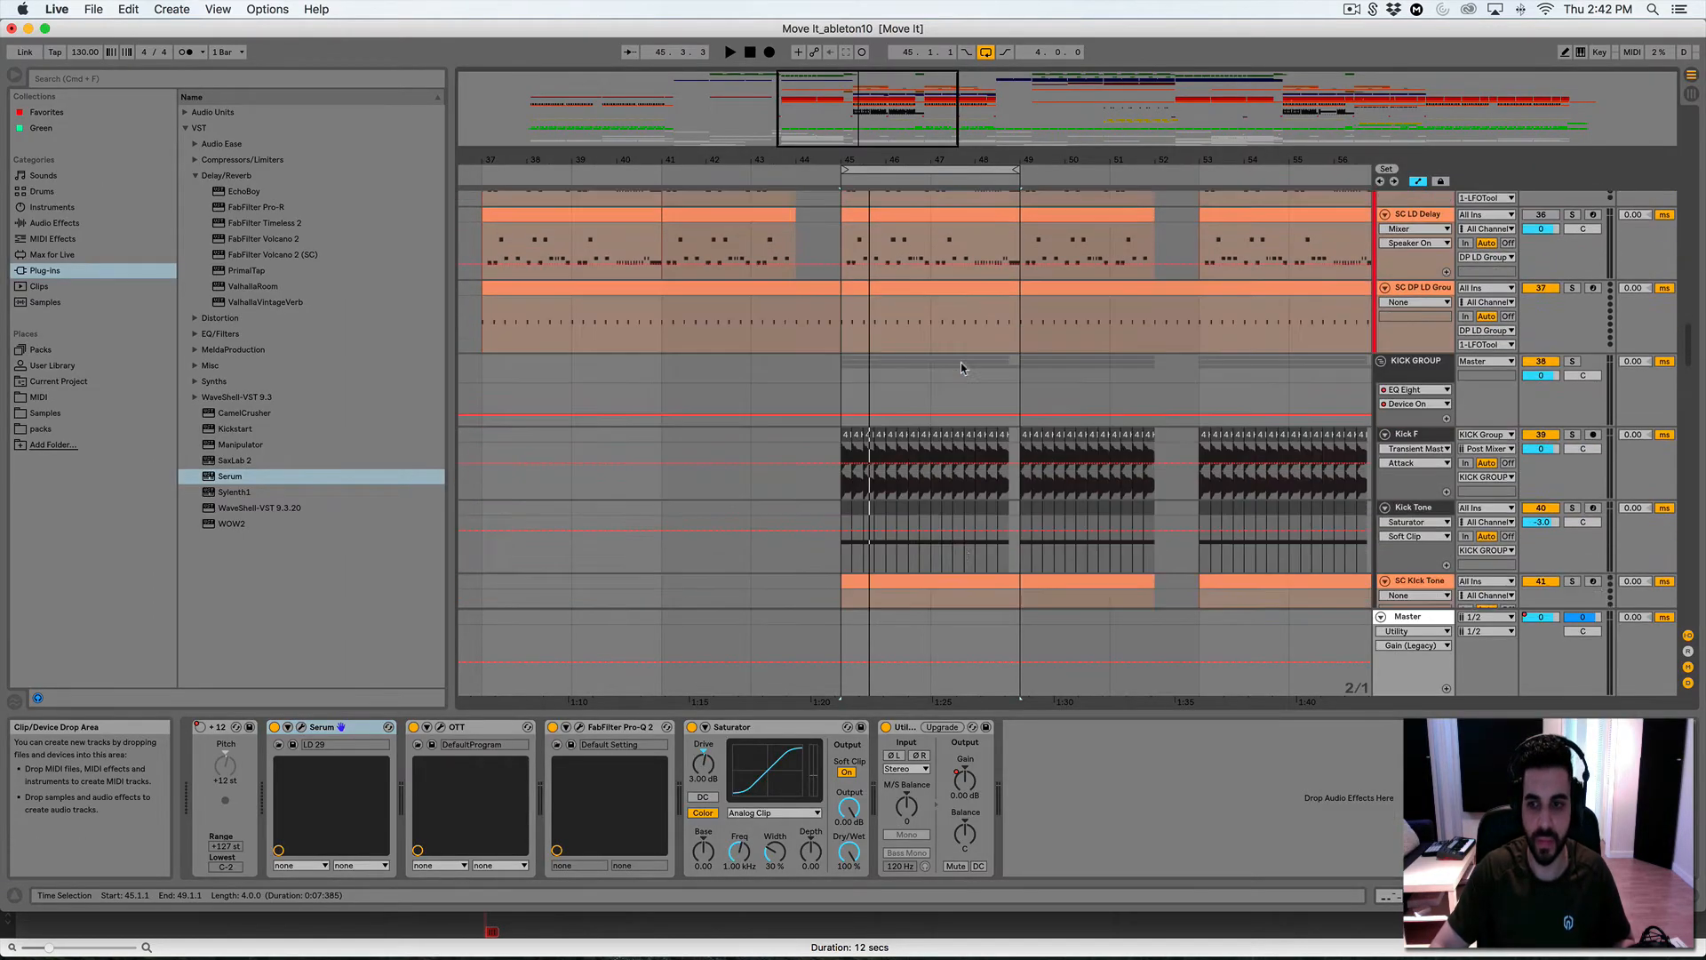
Solo and play the KICK GROUP, and solo its Kick F track and play it from 45.1.1
{"action": "left_click", "coordinate": [1162, 246]}
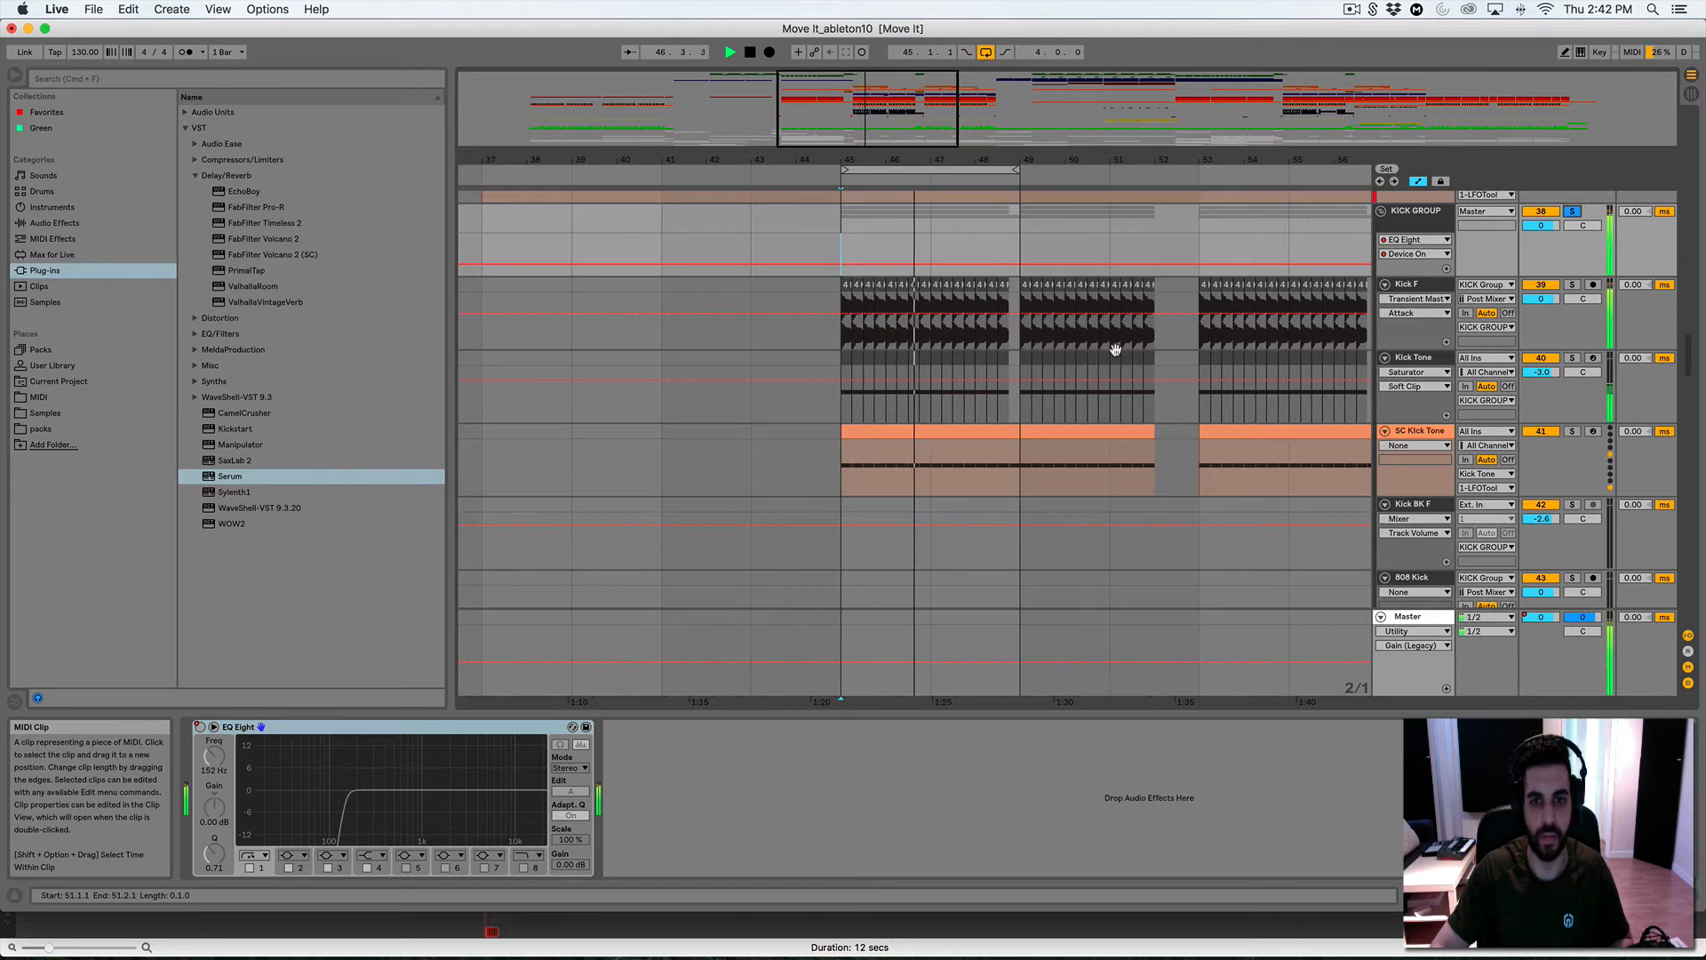
{"action": "left_click_drag", "start_coordinate": [875, 142], "coordinate": [875, 182]}
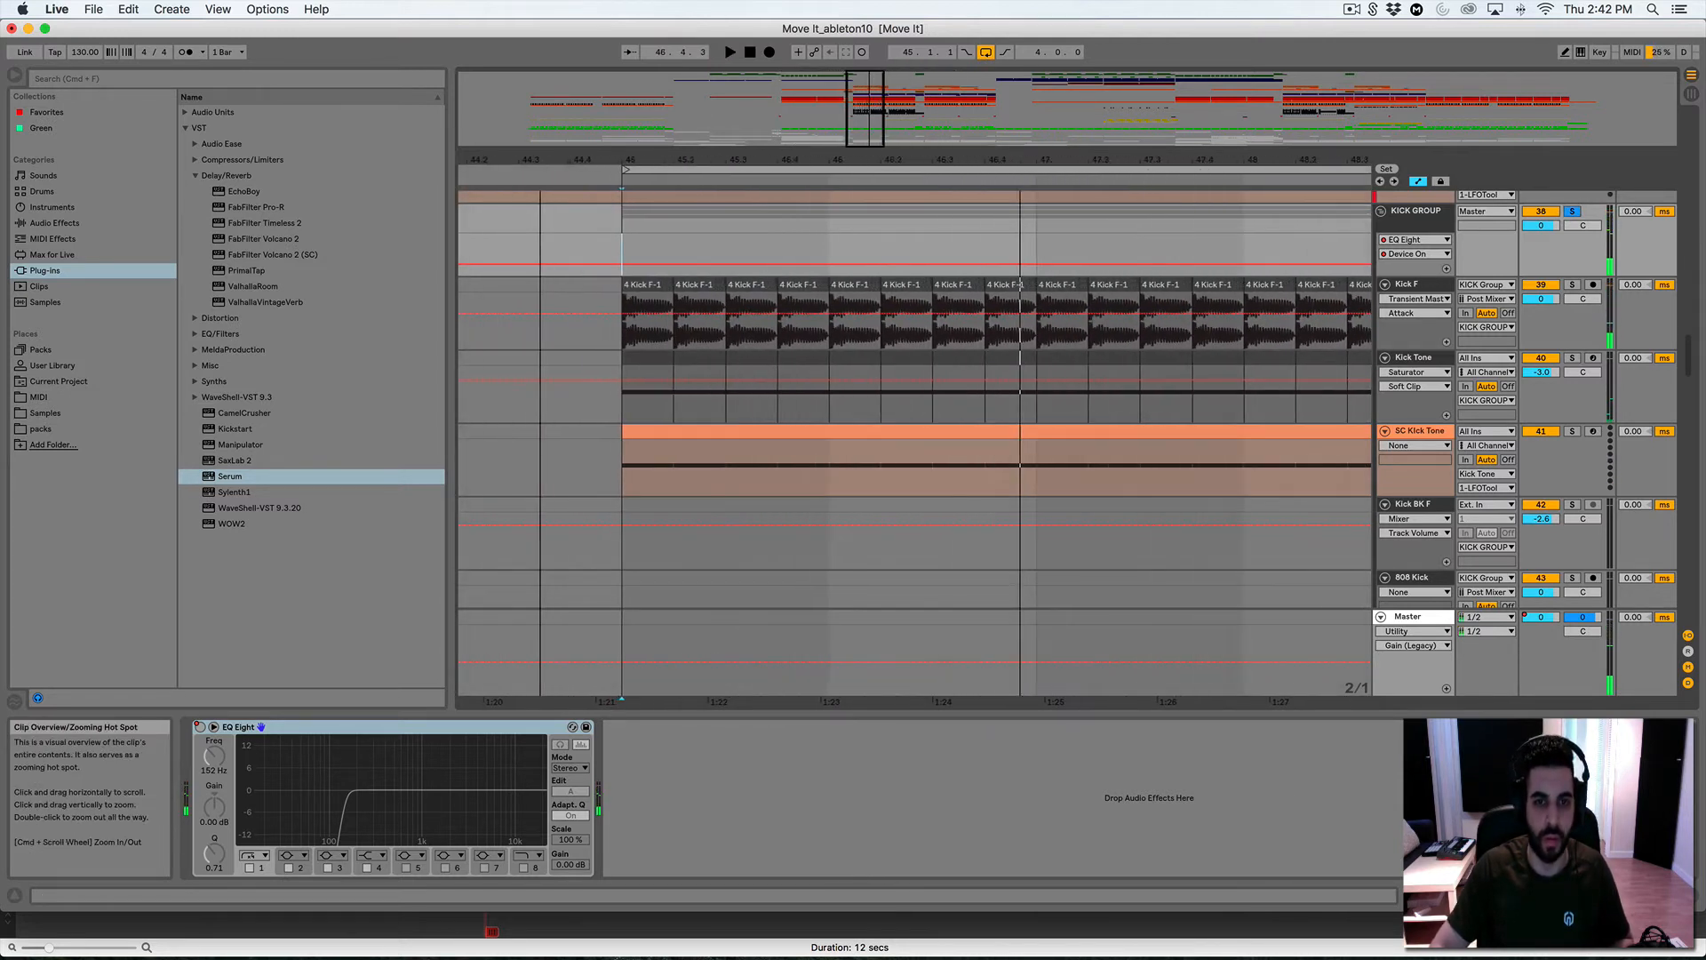
{"action": "left_click", "coordinate": [596, 334]}
{"action": "left_click", "coordinate": [1572, 285]}
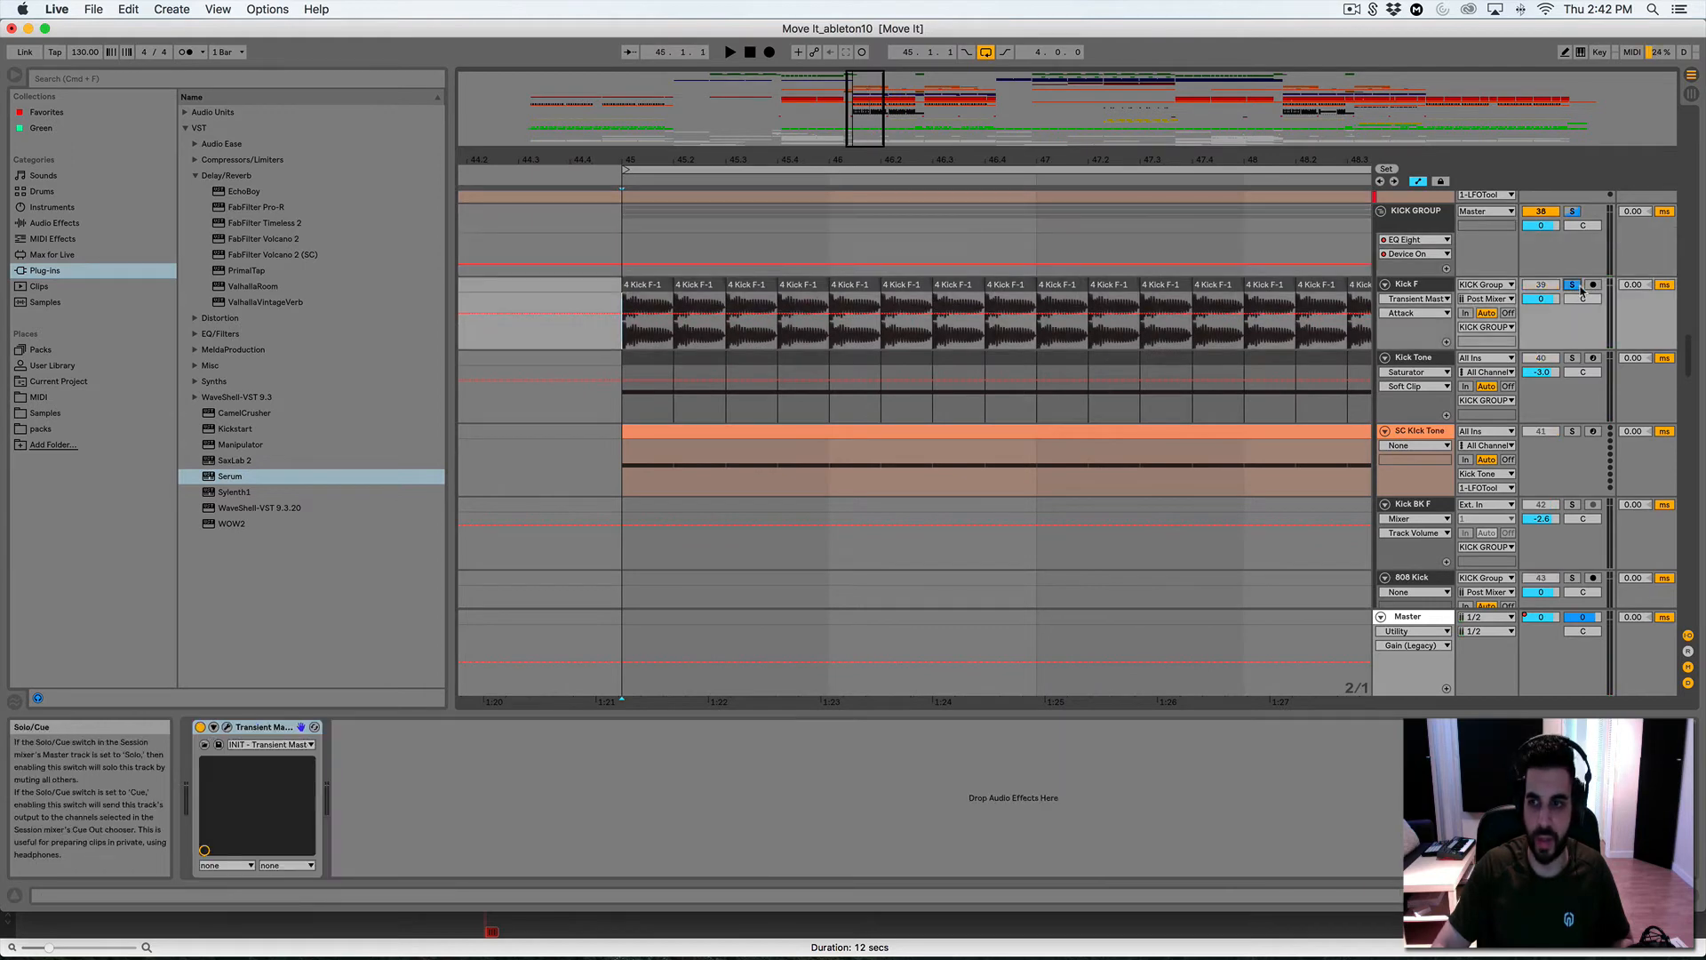
{"action": "key", "text": "space"}
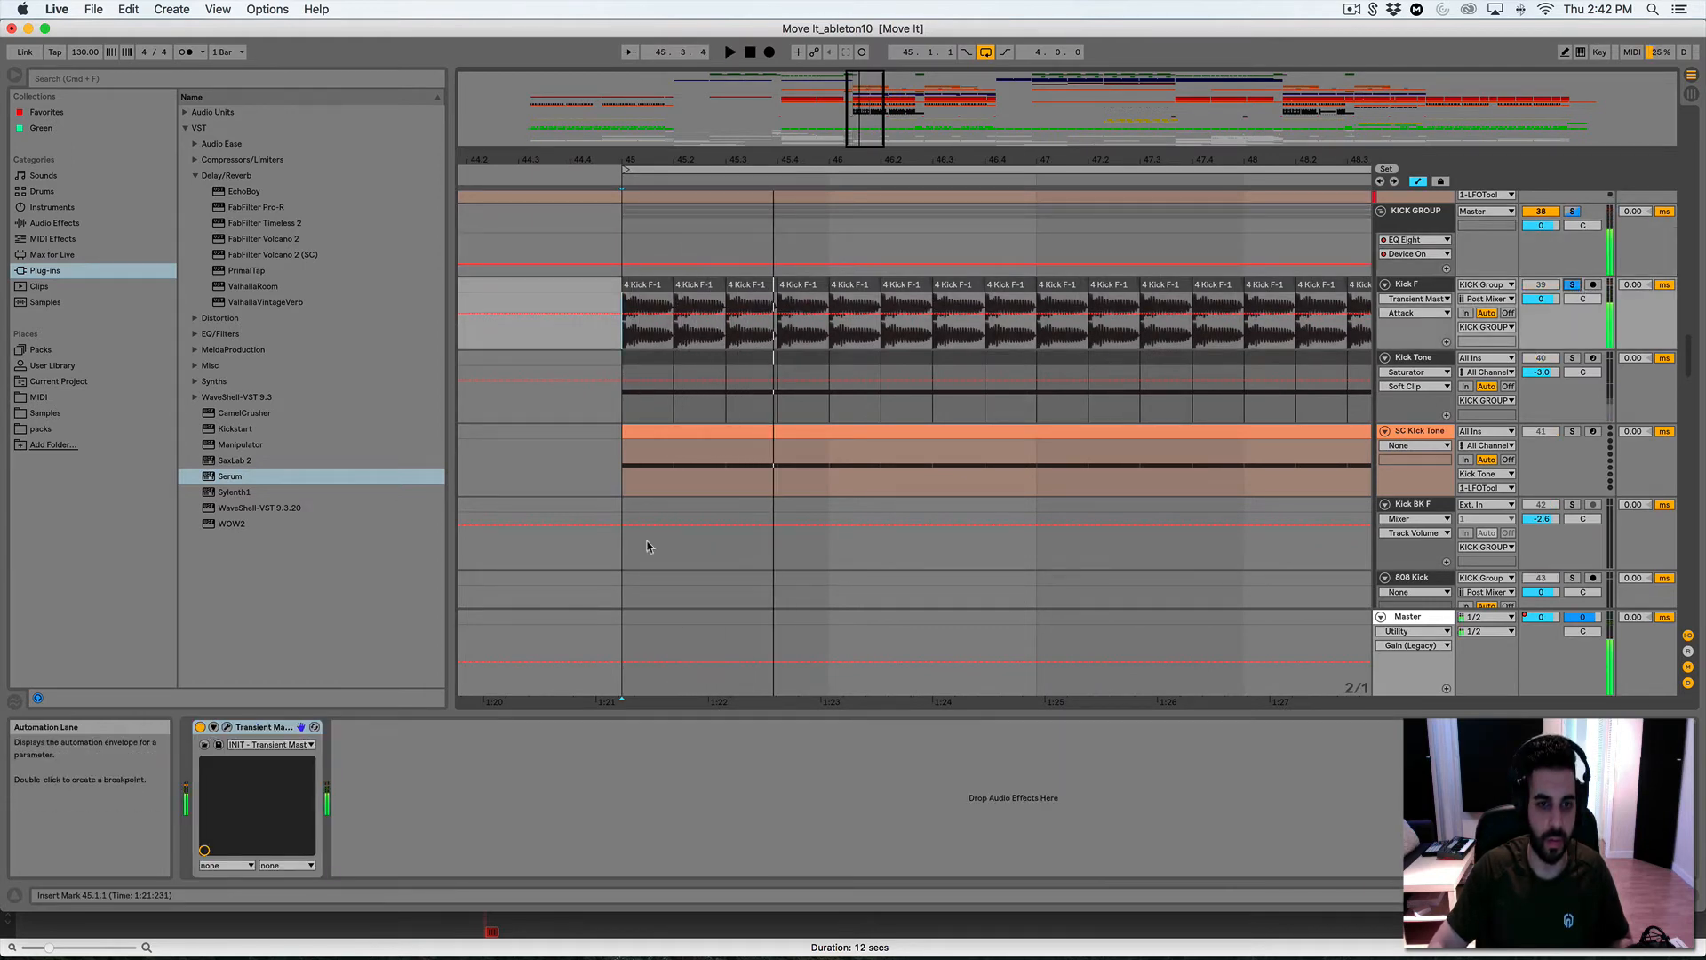
Examine the soloed kick in the Master track's enlarged Spectrum display during short playbacks, and return to the arrangement
{"action": "left_click", "coordinate": [606, 654]}
{"action": "left_click", "coordinate": [569, 727]}
{"action": "scroll", "coordinate": [569, 764], "scroll_direction": "right", "scroll_amount": 5}
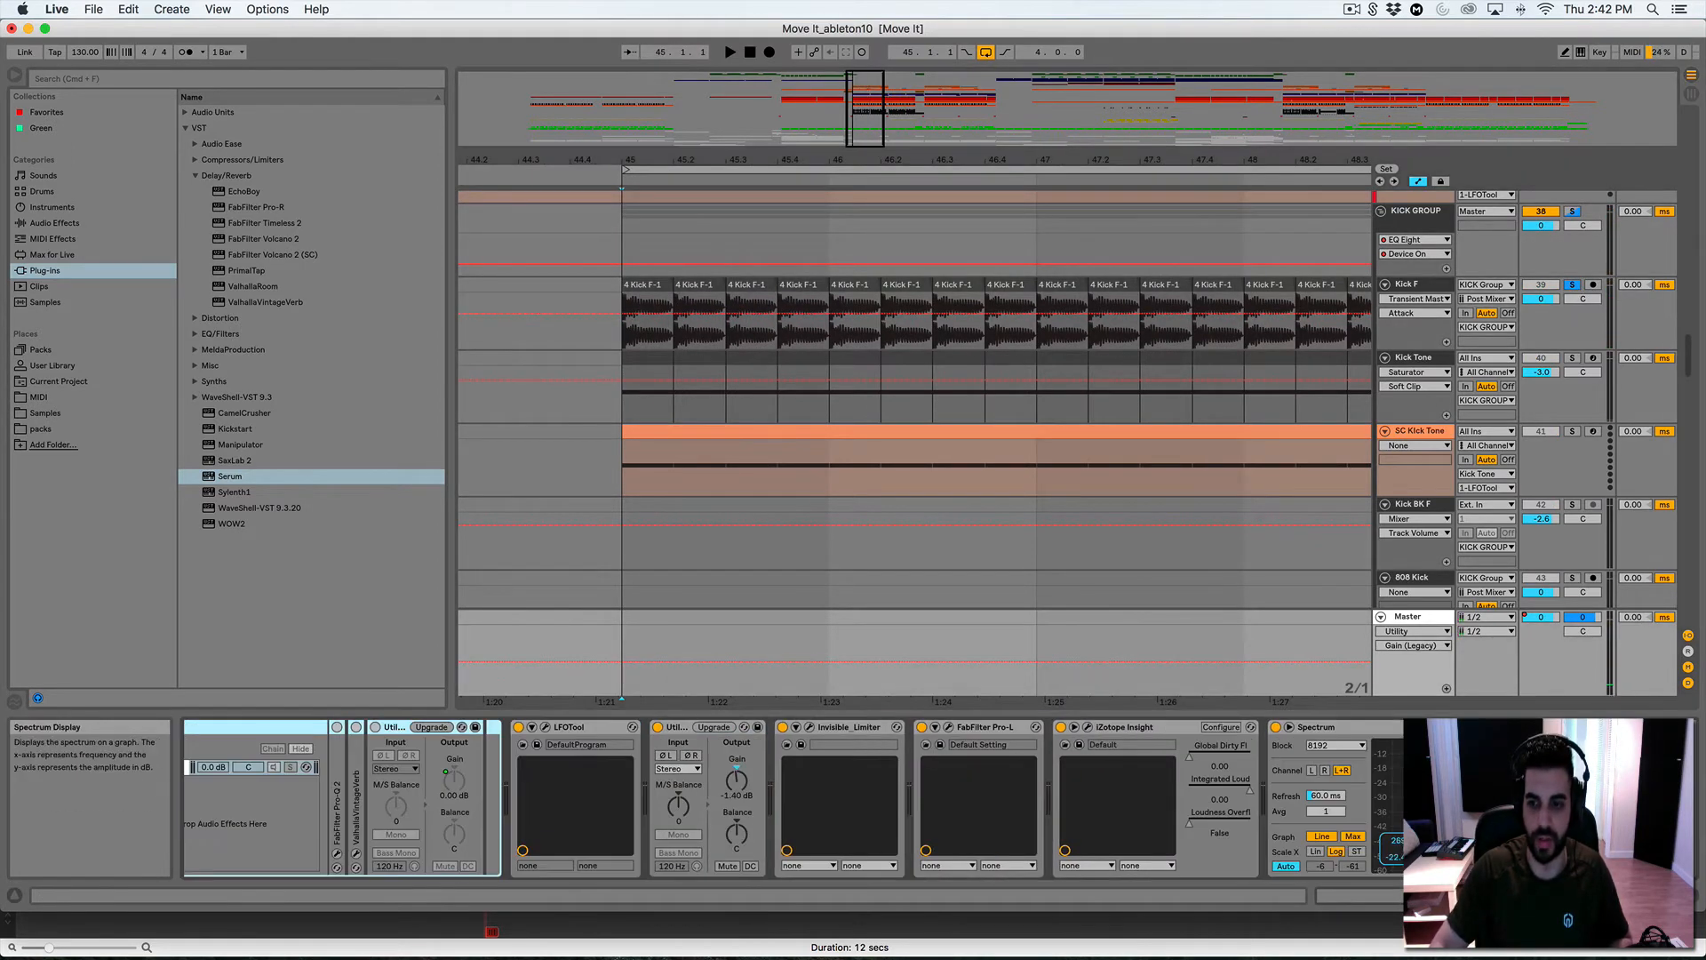
{"action": "left_click", "coordinate": [1288, 726]}
{"action": "key", "text": "space"}
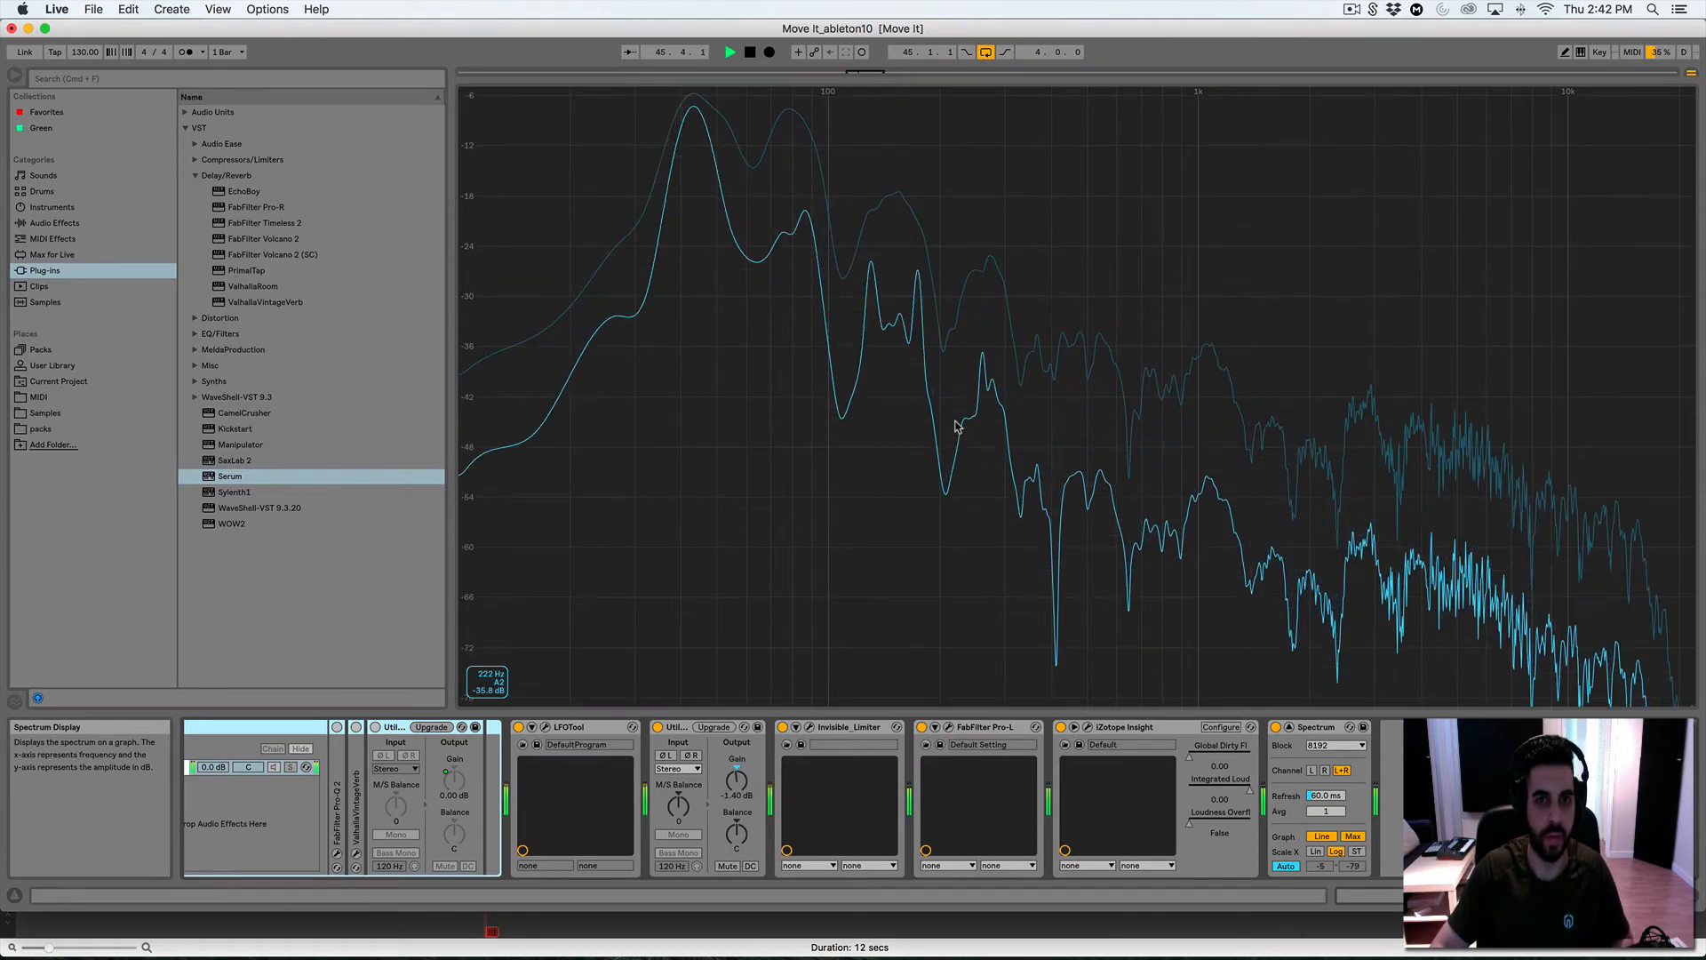
{"action": "key", "text": "space"}
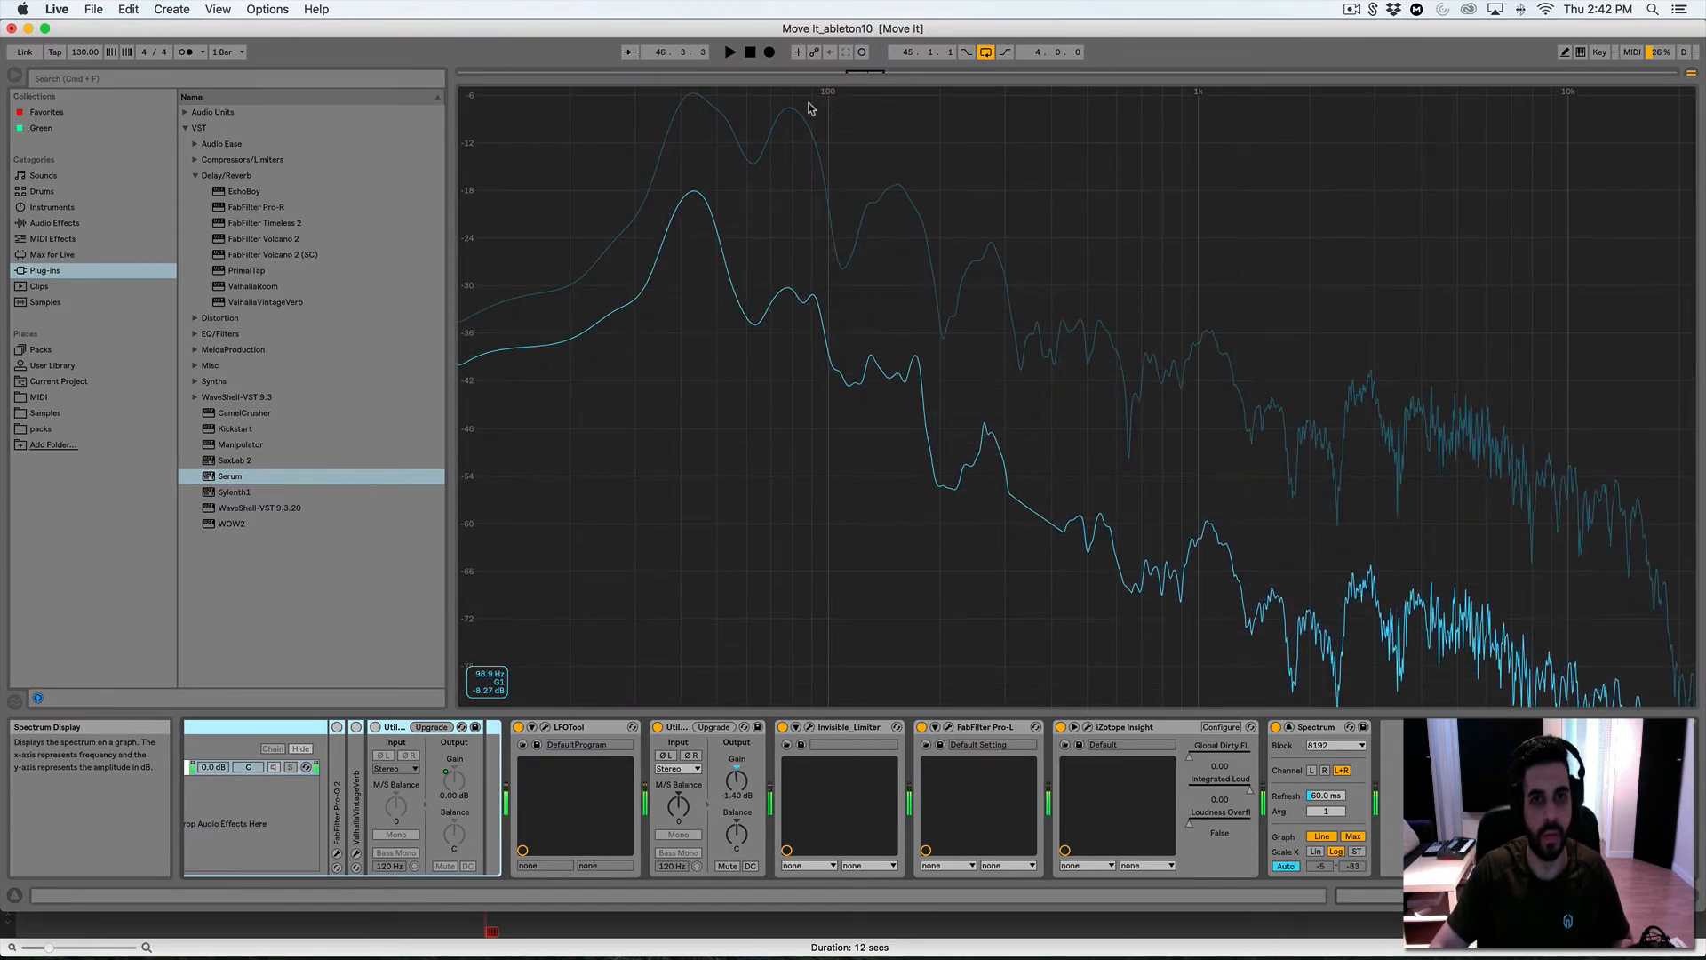
{"action": "key", "text": "space"}
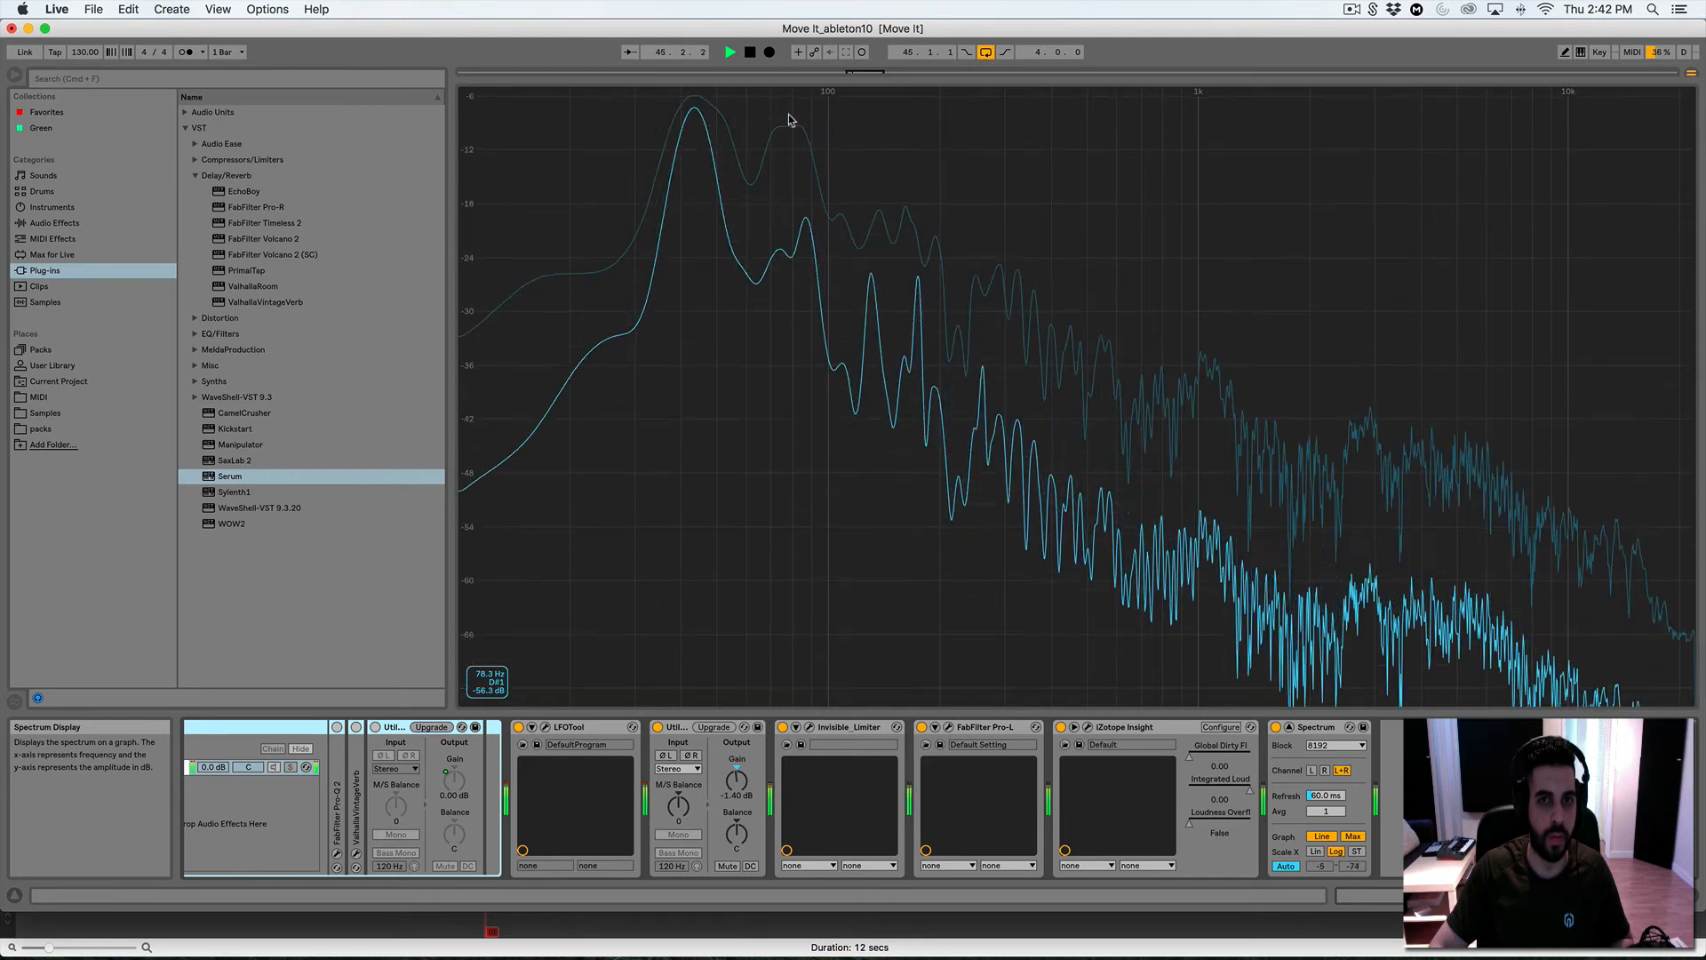
{"action": "key", "text": "space"}
{"action": "double_click", "coordinate": [777, 349]}
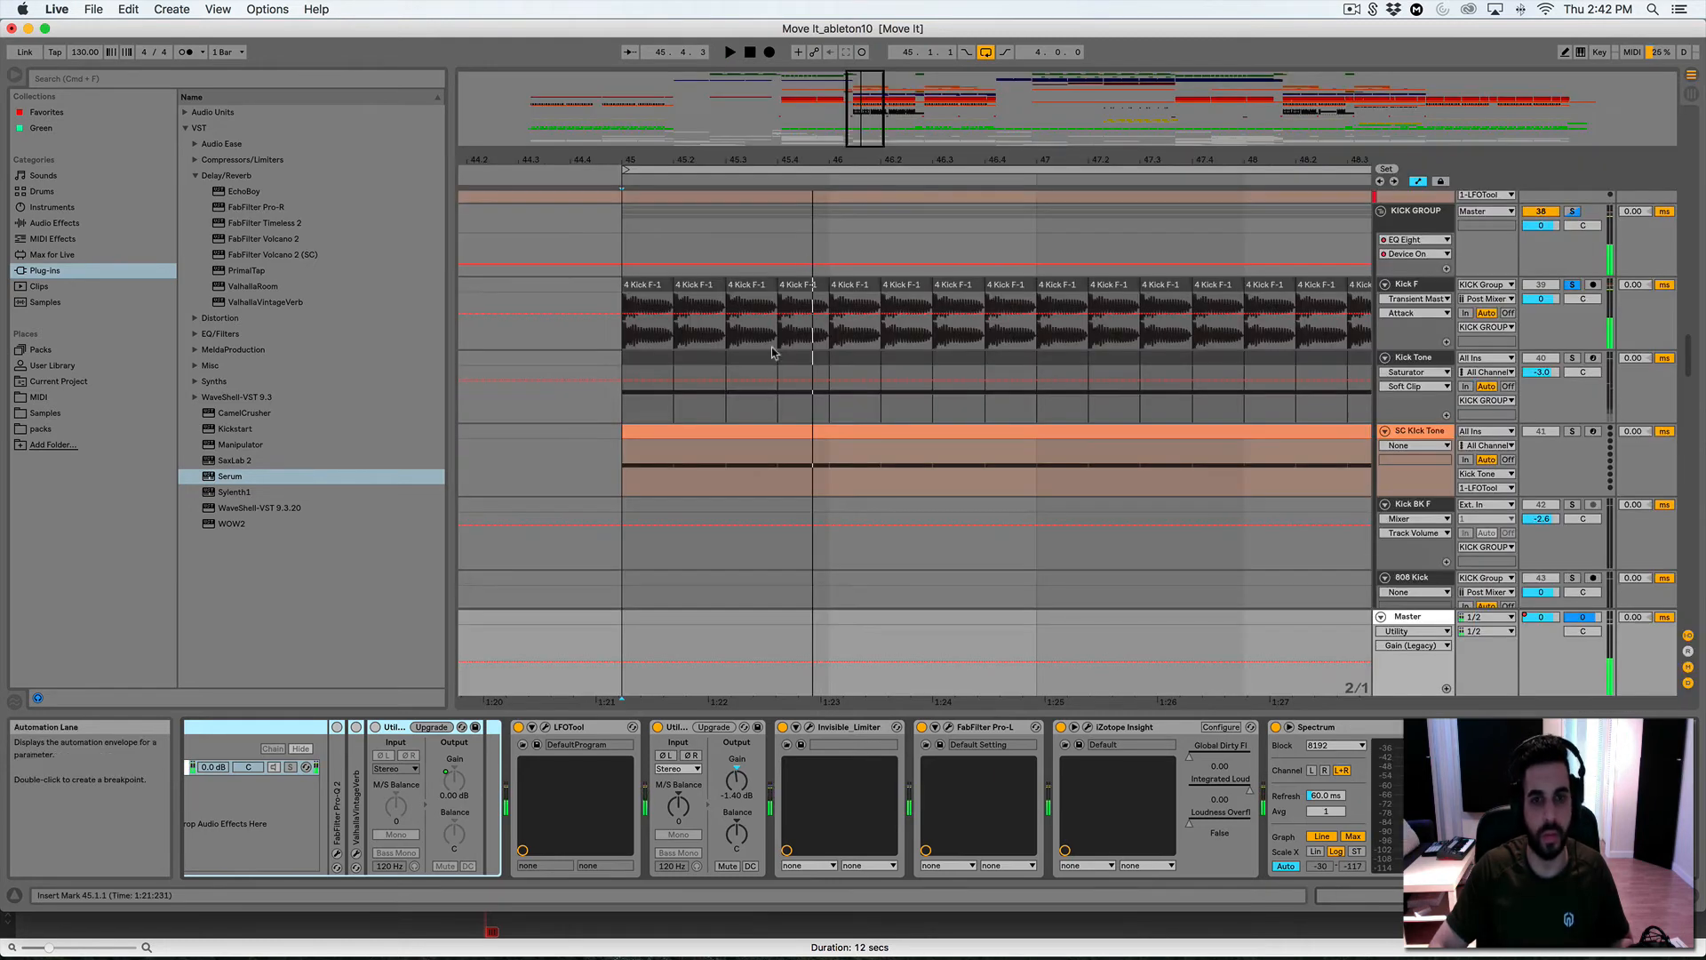
Loop the first Kick F clip from 45.1.1 to 45.2.1 and set the fixed grid to 1/4
{"action": "left_click_drag", "start_coordinate": [731, 160], "coordinate": [959, 235]}
{"action": "left_click", "coordinate": [757, 291]}
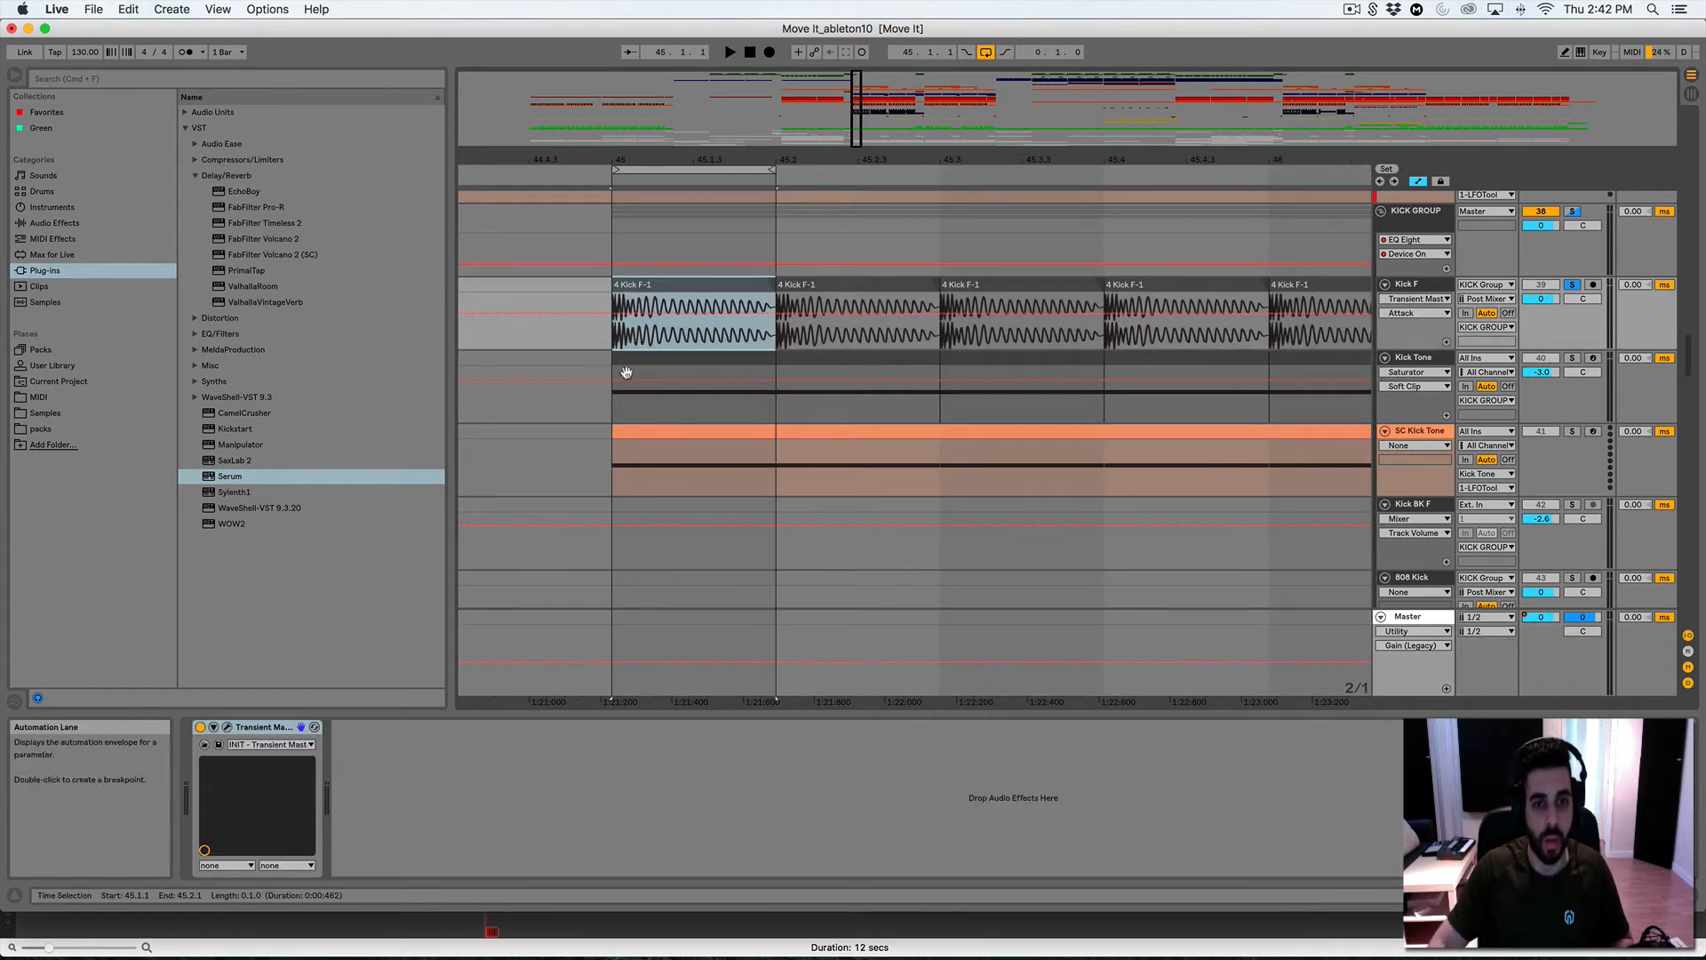
{"action": "left_click", "coordinate": [605, 340]}
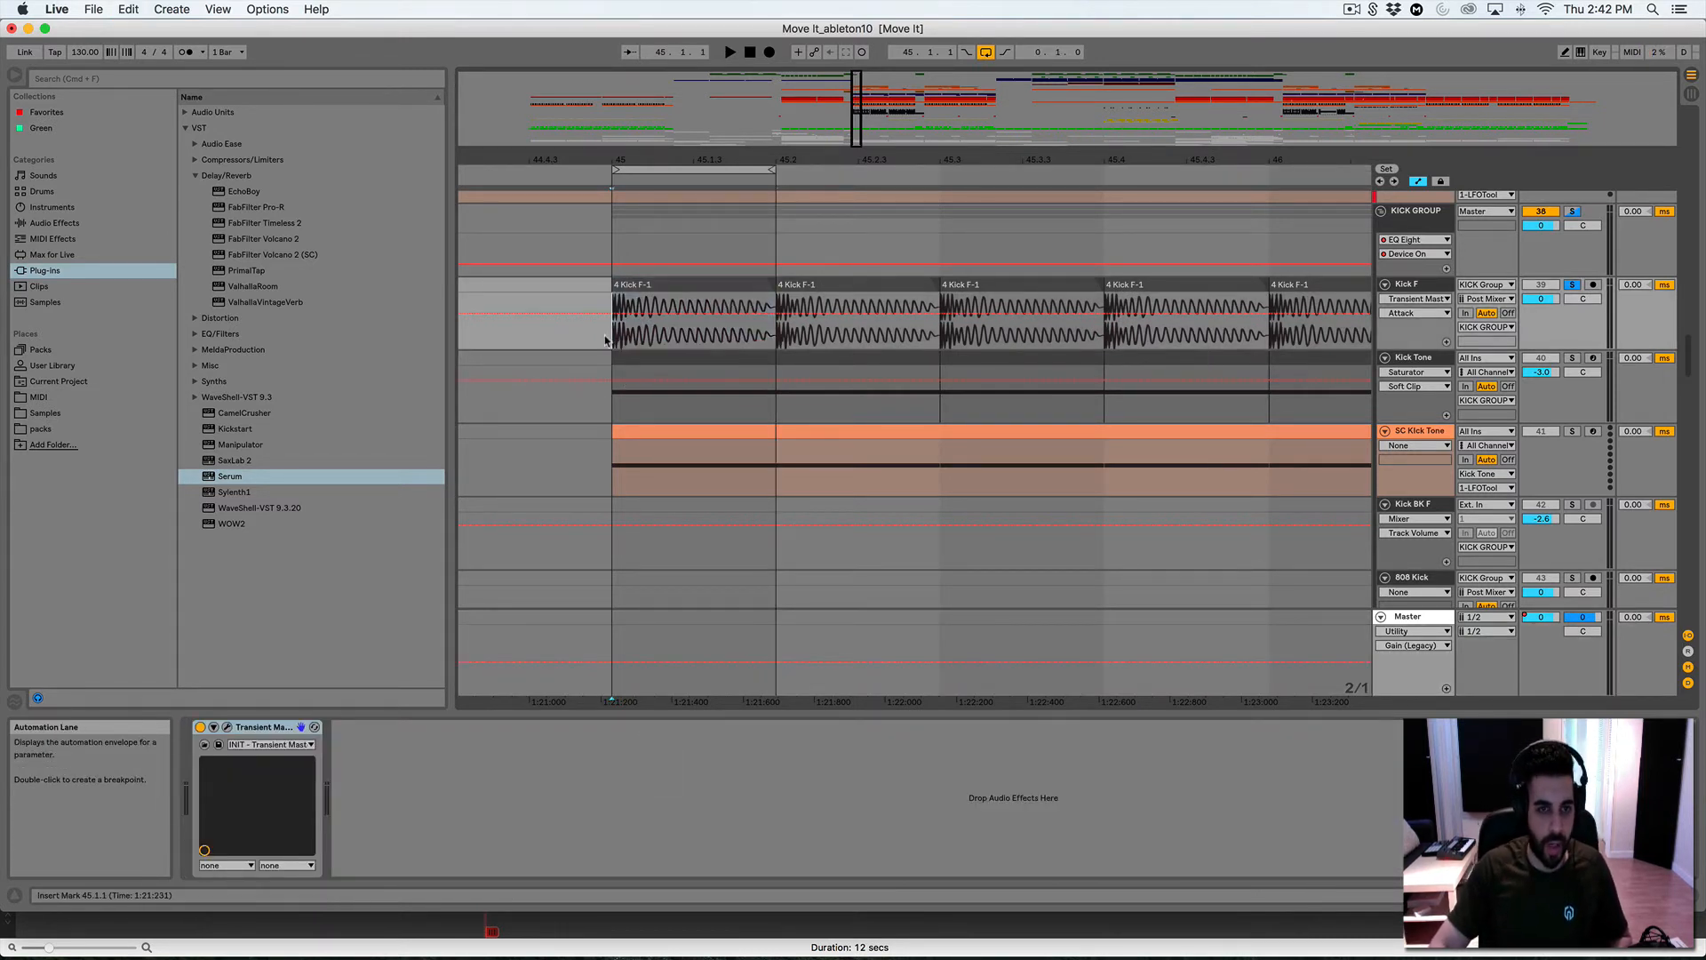
{"action": "left_click", "coordinate": [618, 629]}
{"action": "left_click", "coordinate": [626, 631]}
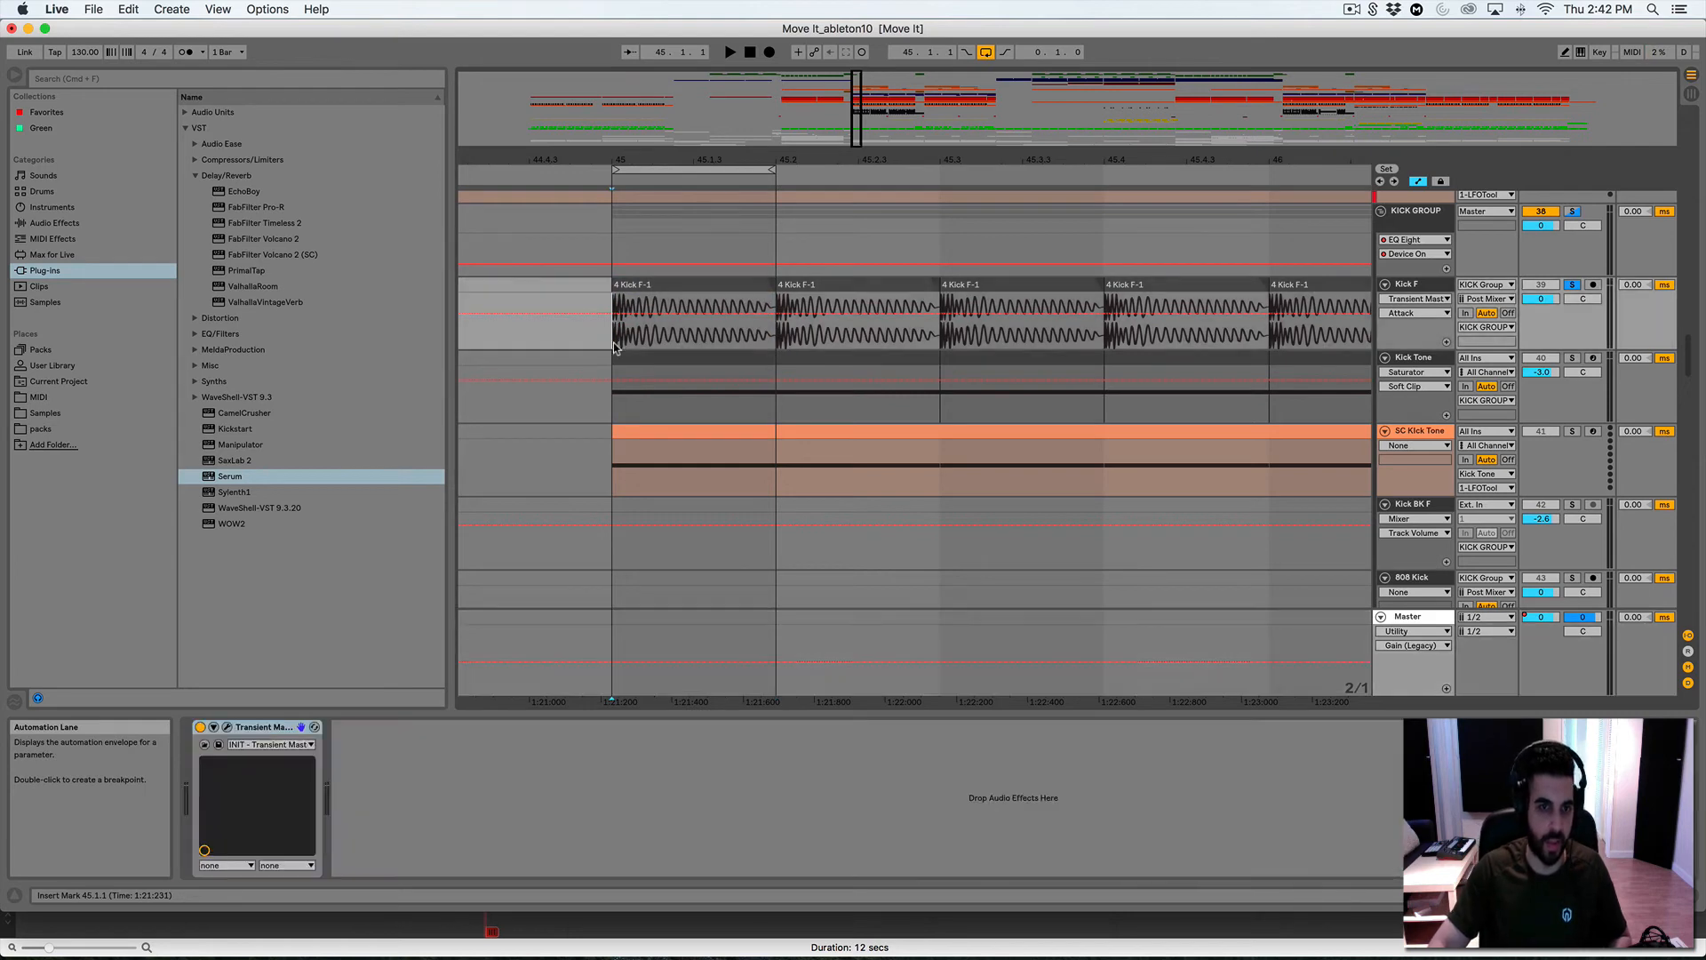
{"action": "right_click", "coordinate": [626, 631]}
{"action": "left_click", "coordinate": [657, 782]}
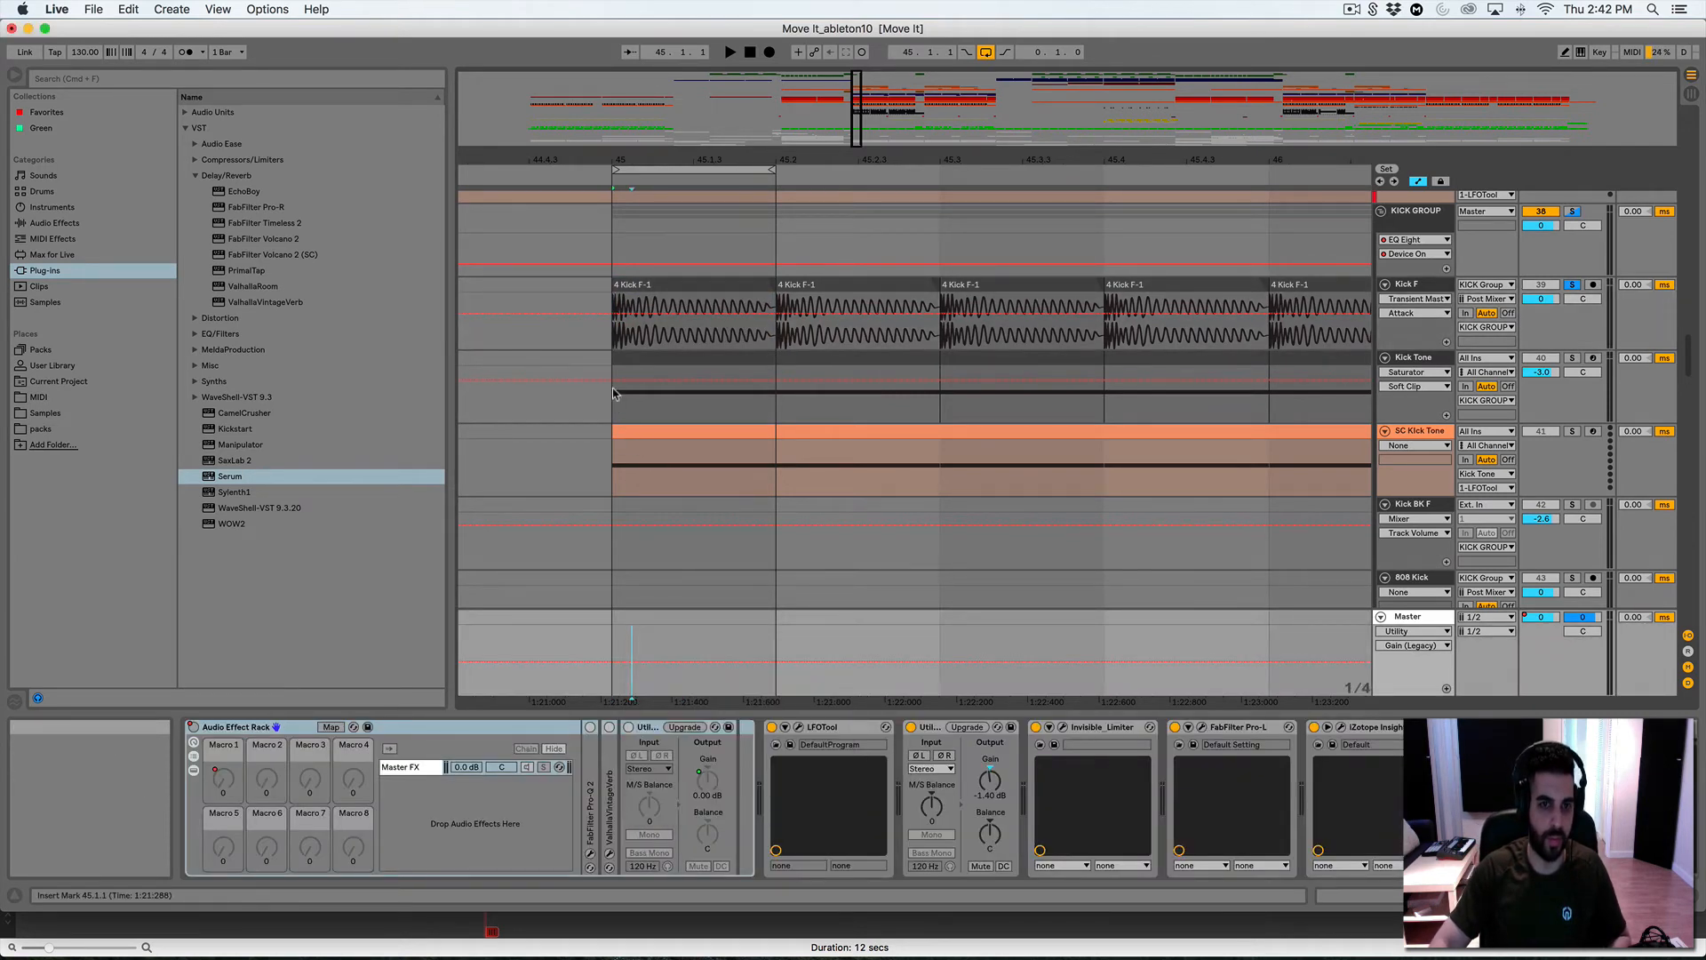
Inspect the Transient Master settings on the Kick F track and close the plug-in window
{"action": "left_click", "coordinate": [734, 283]}
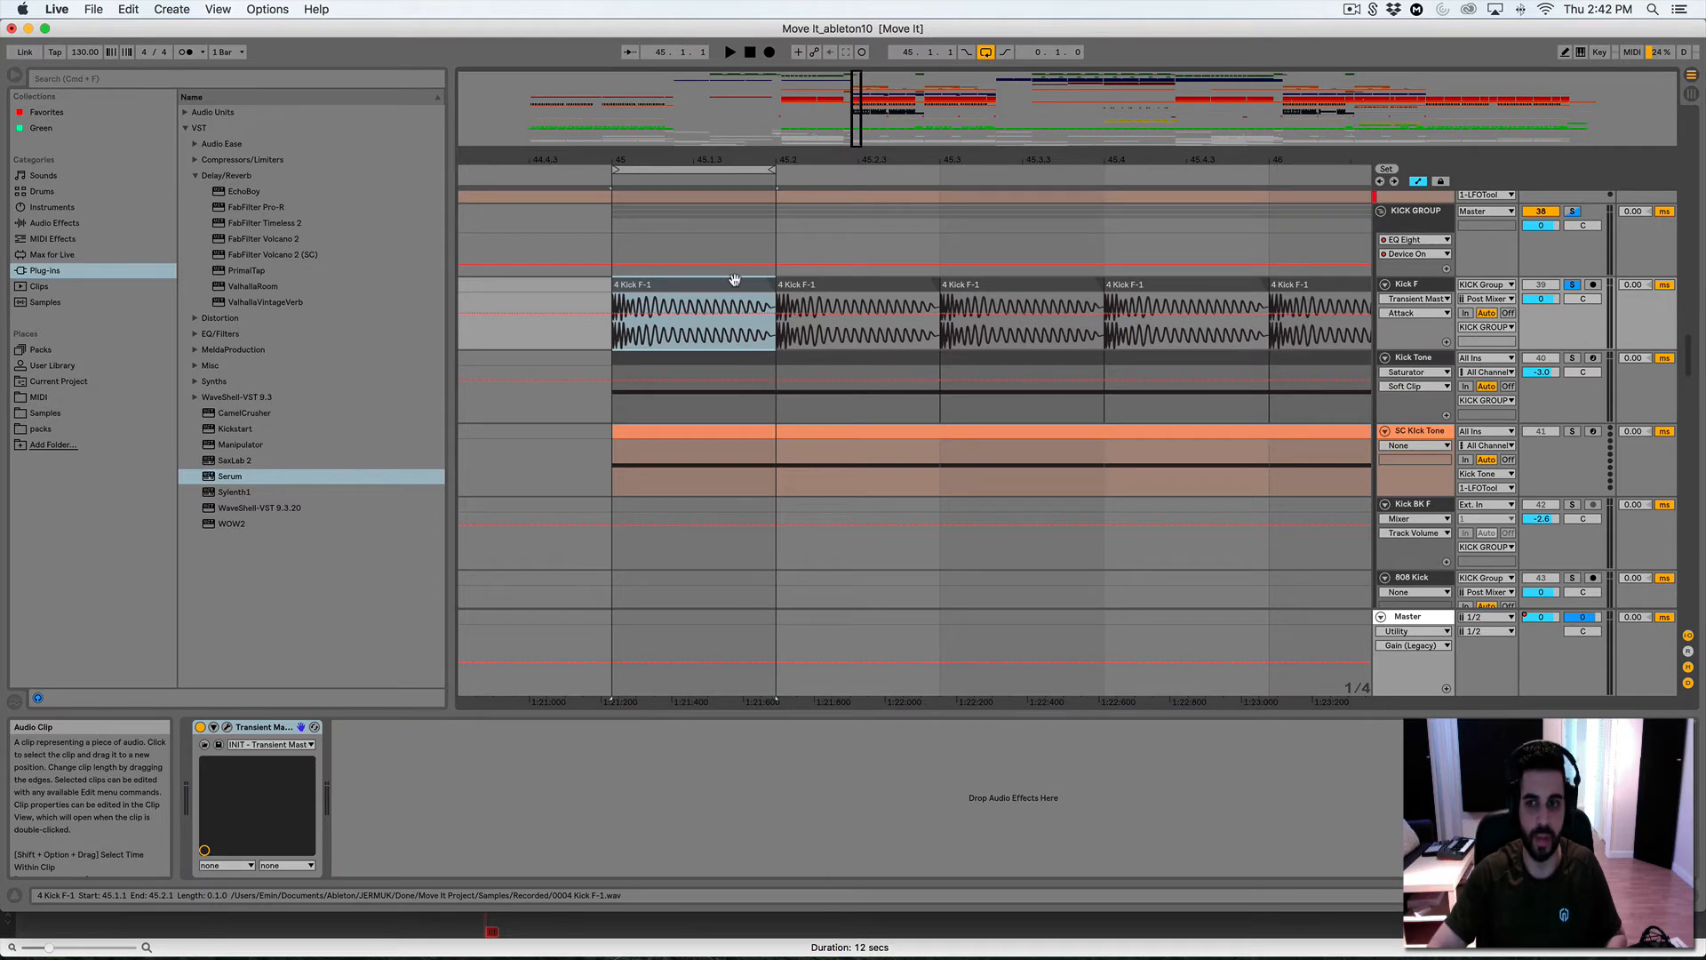
{"action": "left_click", "coordinate": [617, 627]}
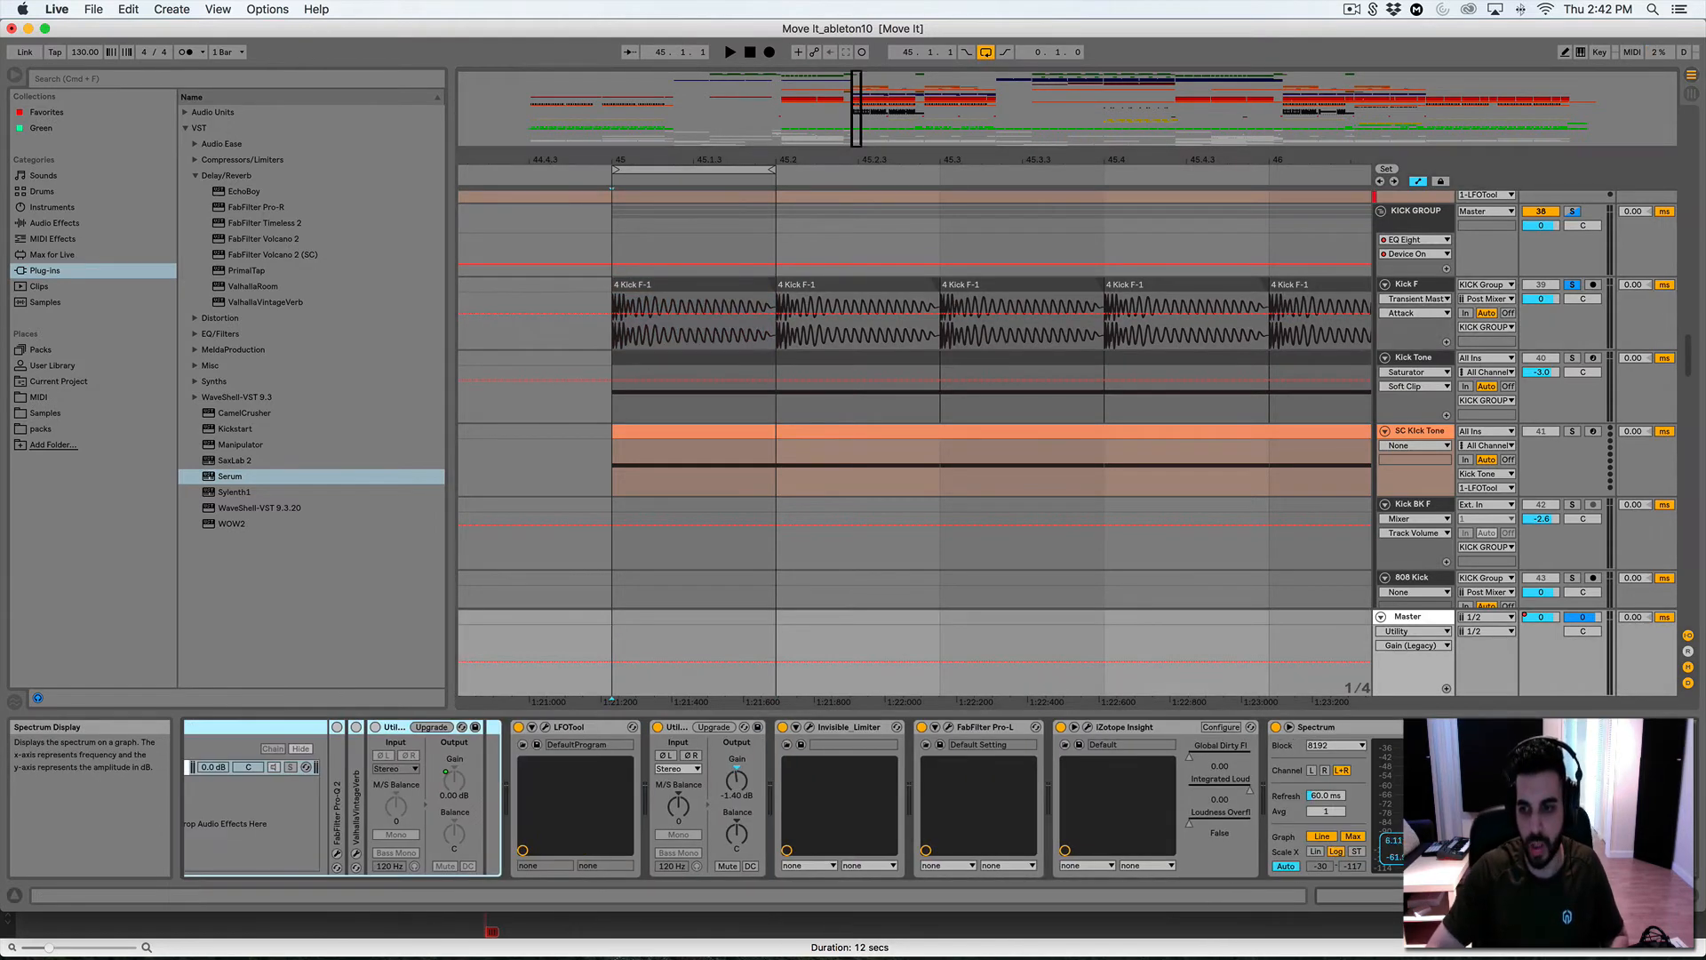
{"action": "left_click", "coordinate": [591, 338]}
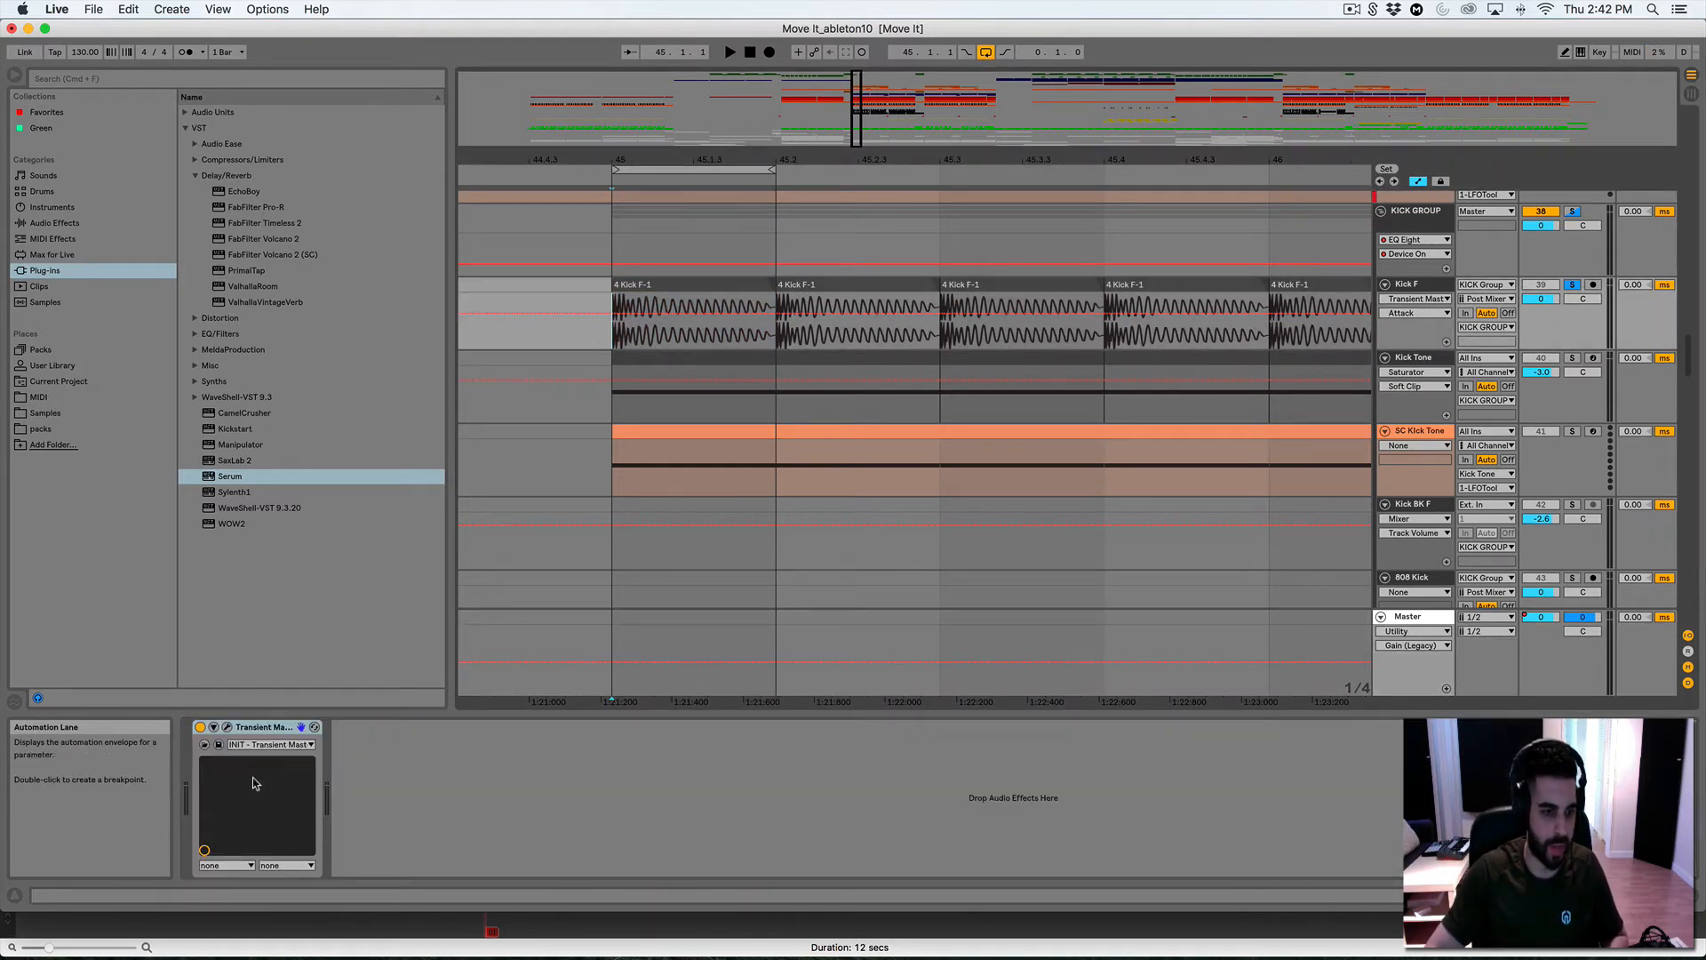
{"action": "left_click", "coordinate": [227, 727]}
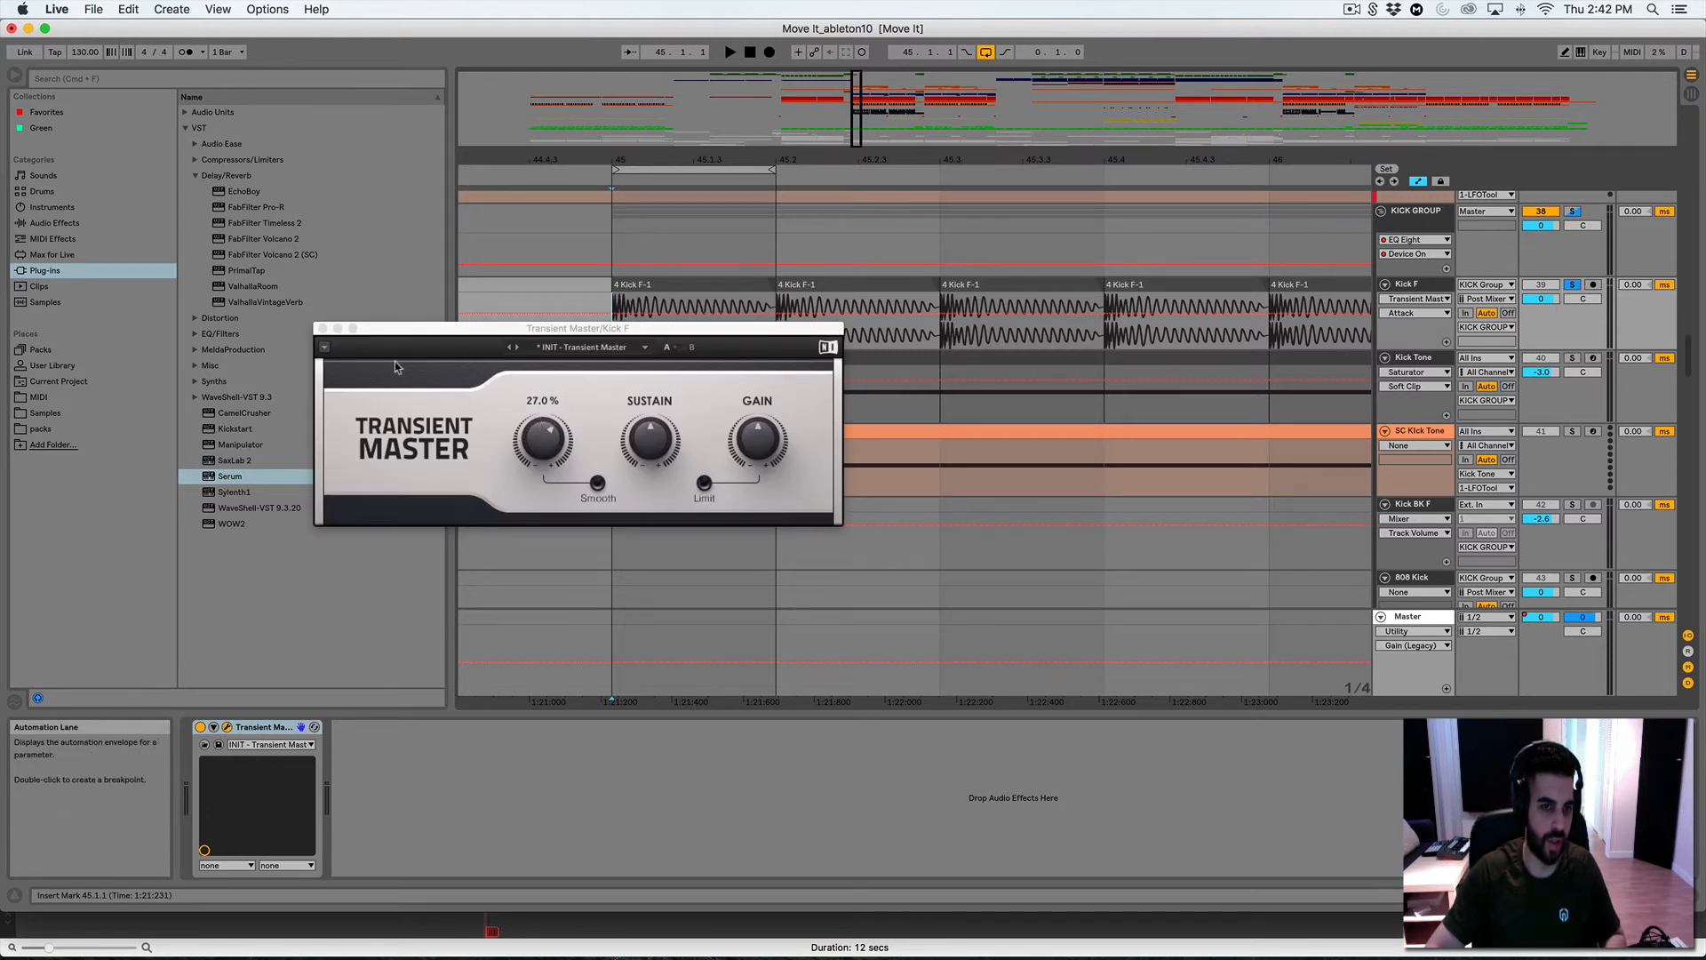
{"action": "left_click", "coordinate": [323, 329]}
{"action": "left_click", "coordinate": [643, 254]}
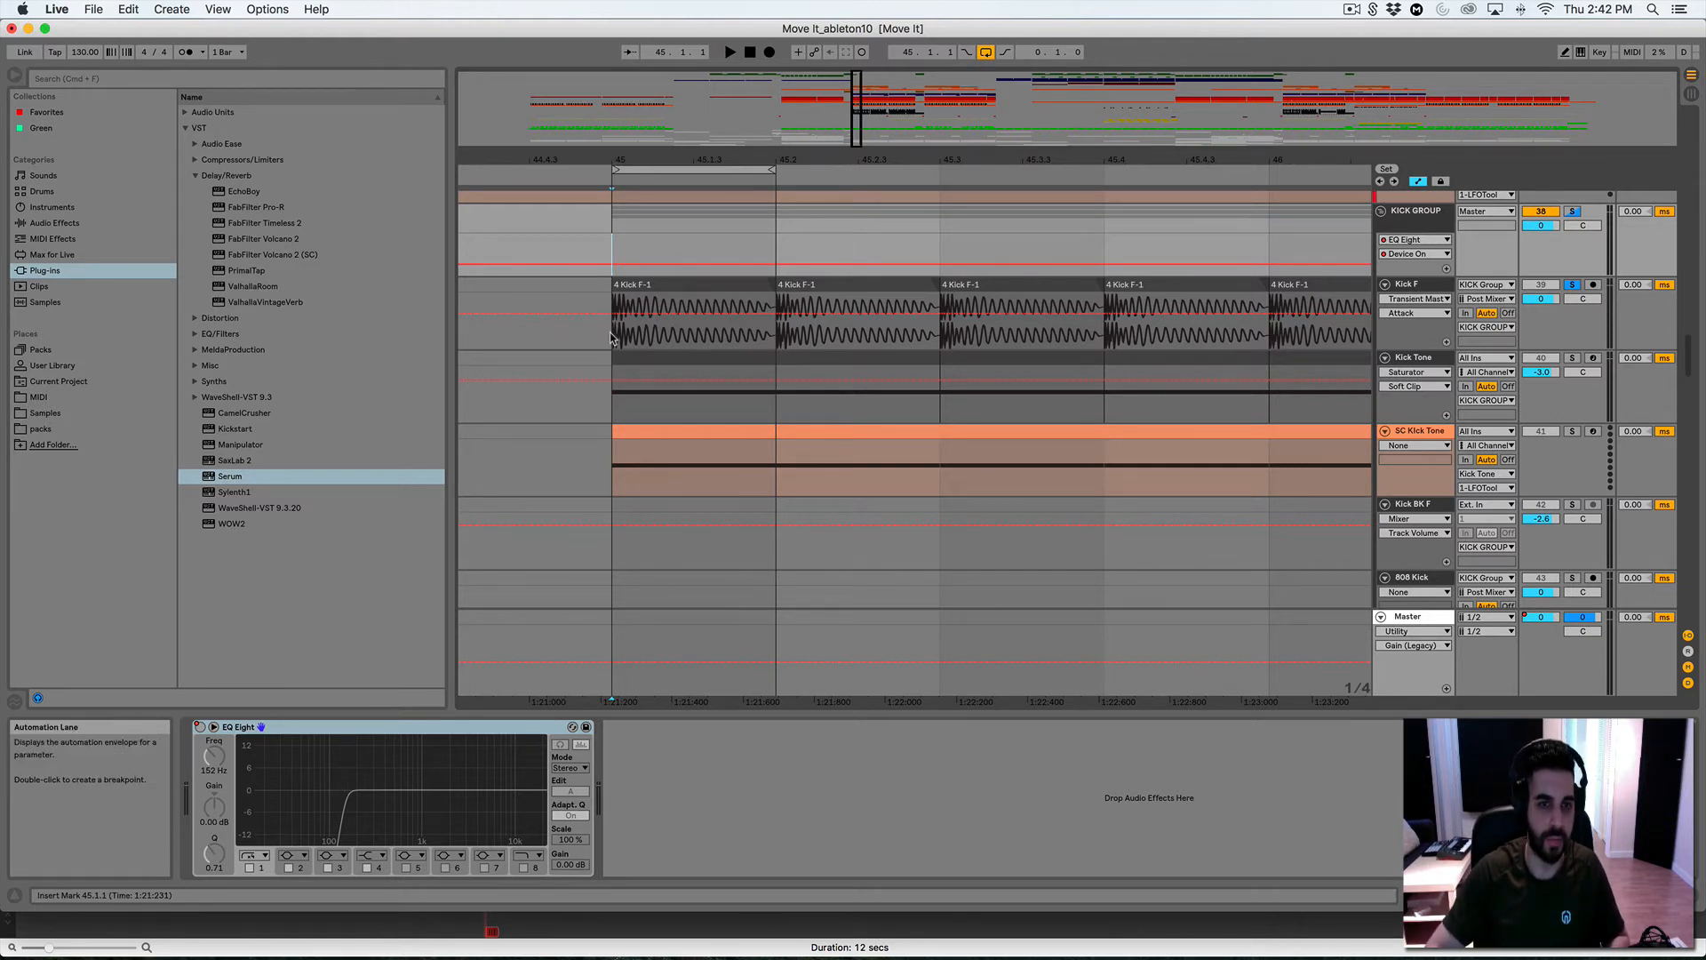
Add the Spectrum audio effect after Transient Master on the Kick F track
{"action": "left_click", "coordinate": [637, 333]}
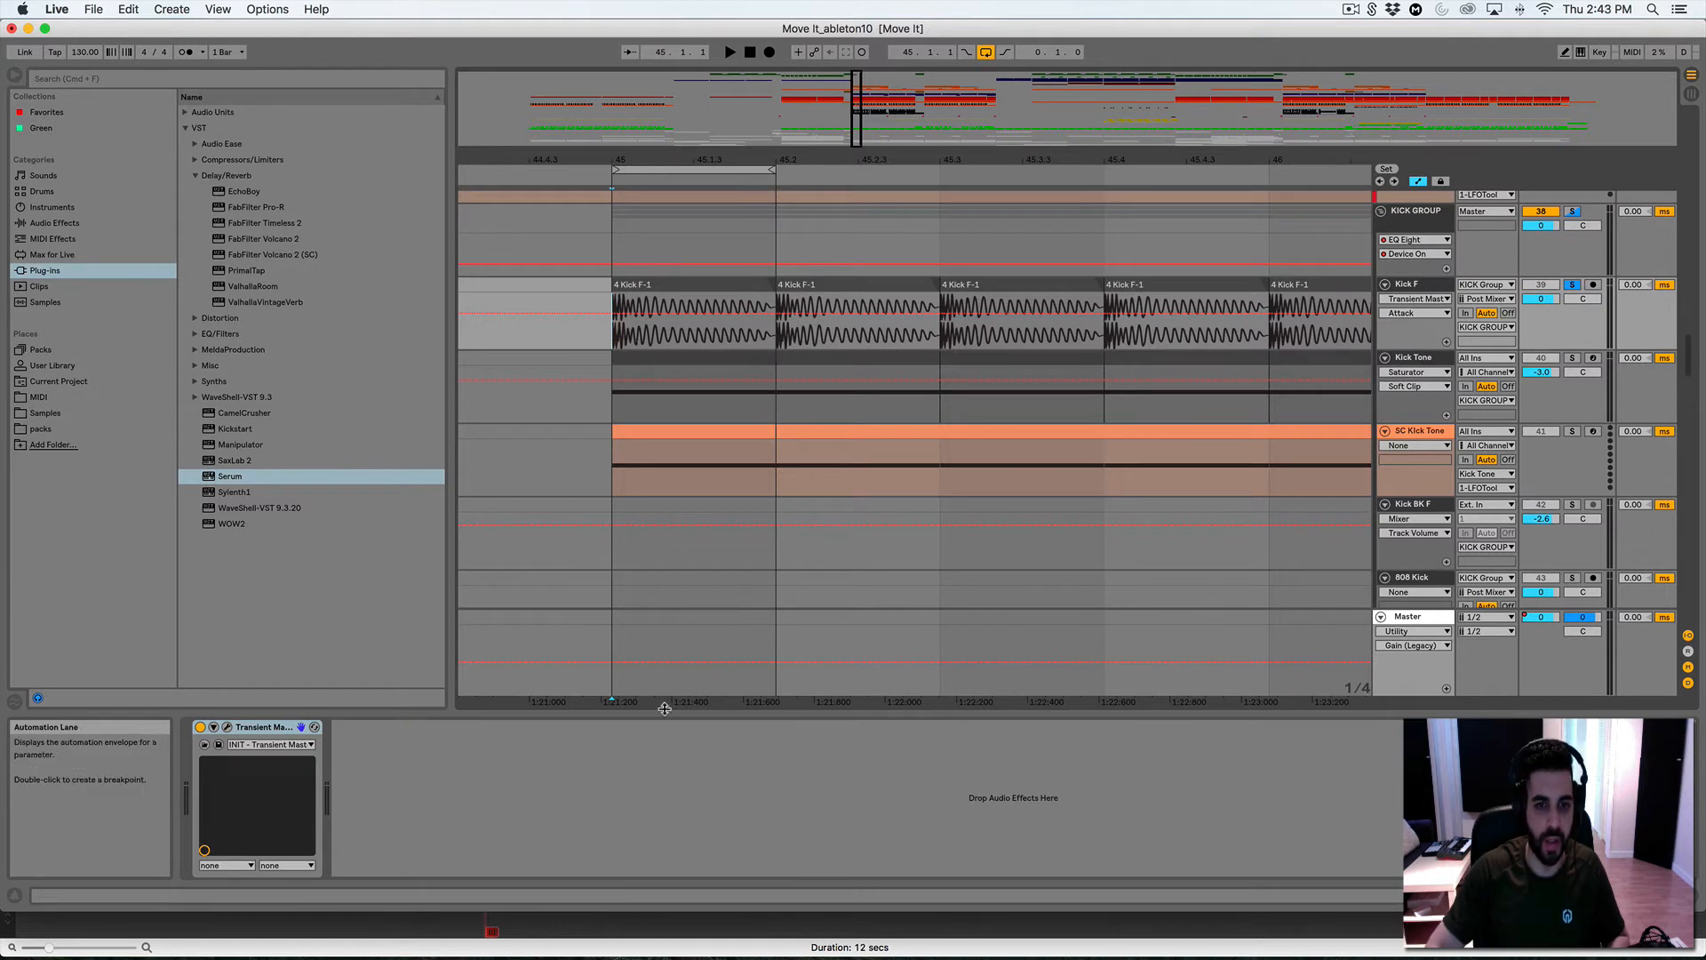
{"action": "left_click", "coordinate": [53, 222]}
{"action": "scroll", "coordinate": [196, 586], "scroll_direction": "down", "scroll_amount": 4}
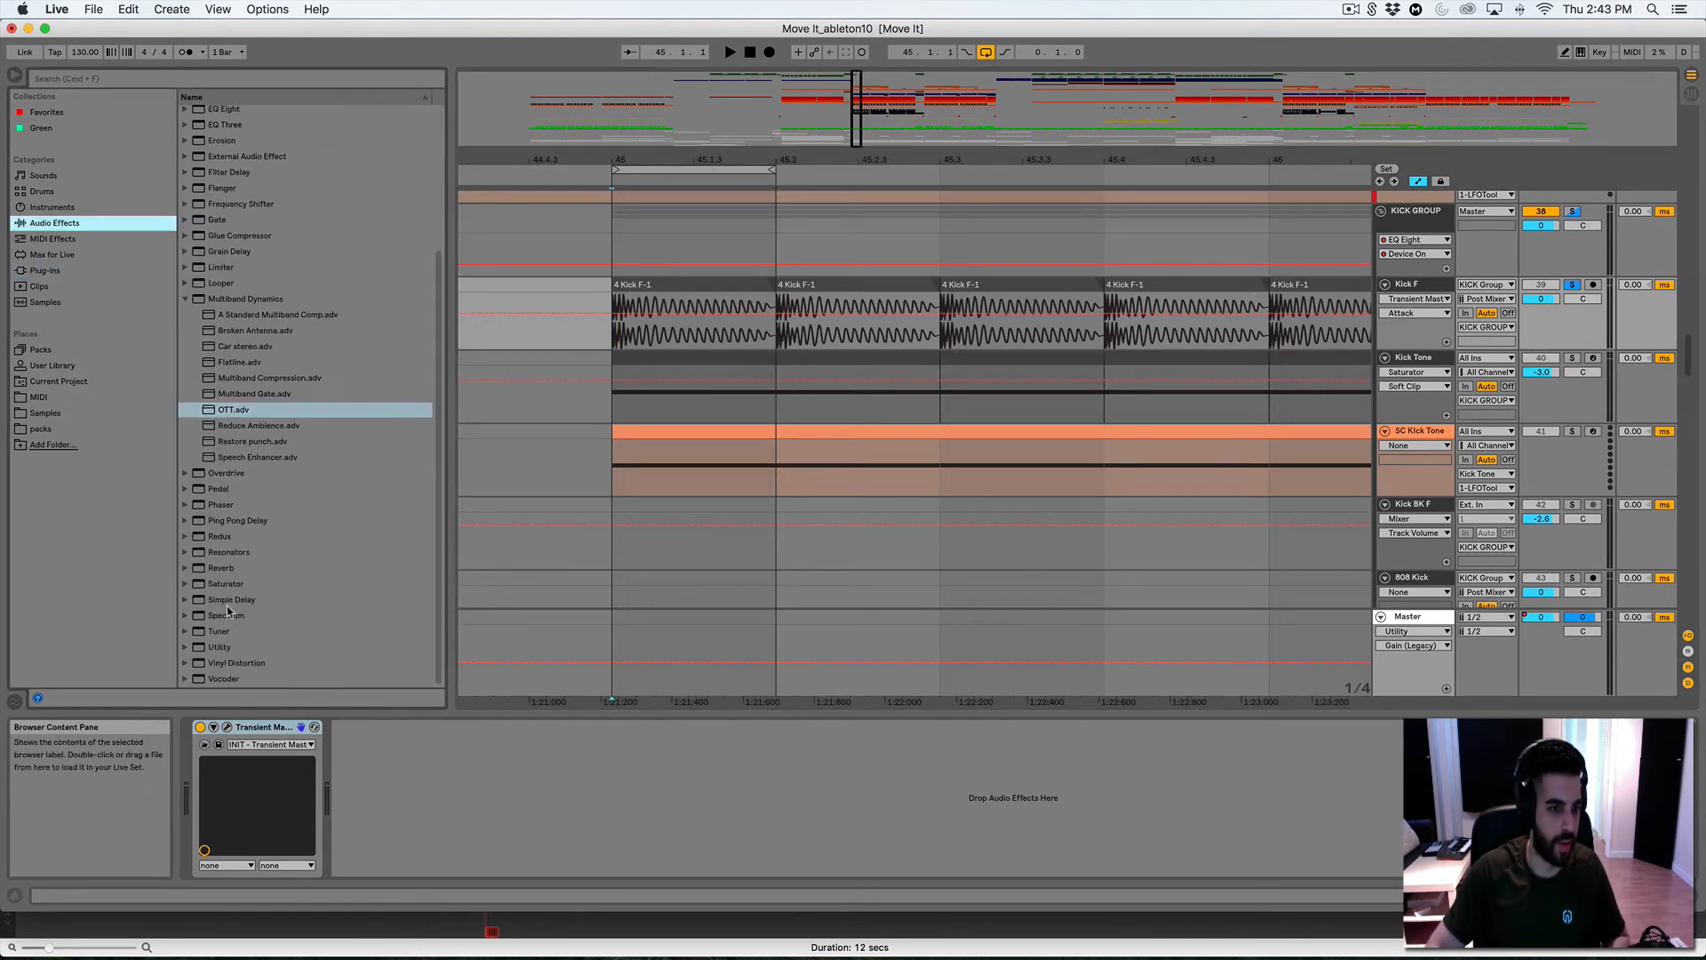
{"action": "left_click_drag", "start_coordinate": [227, 611], "coordinate": [511, 816]}
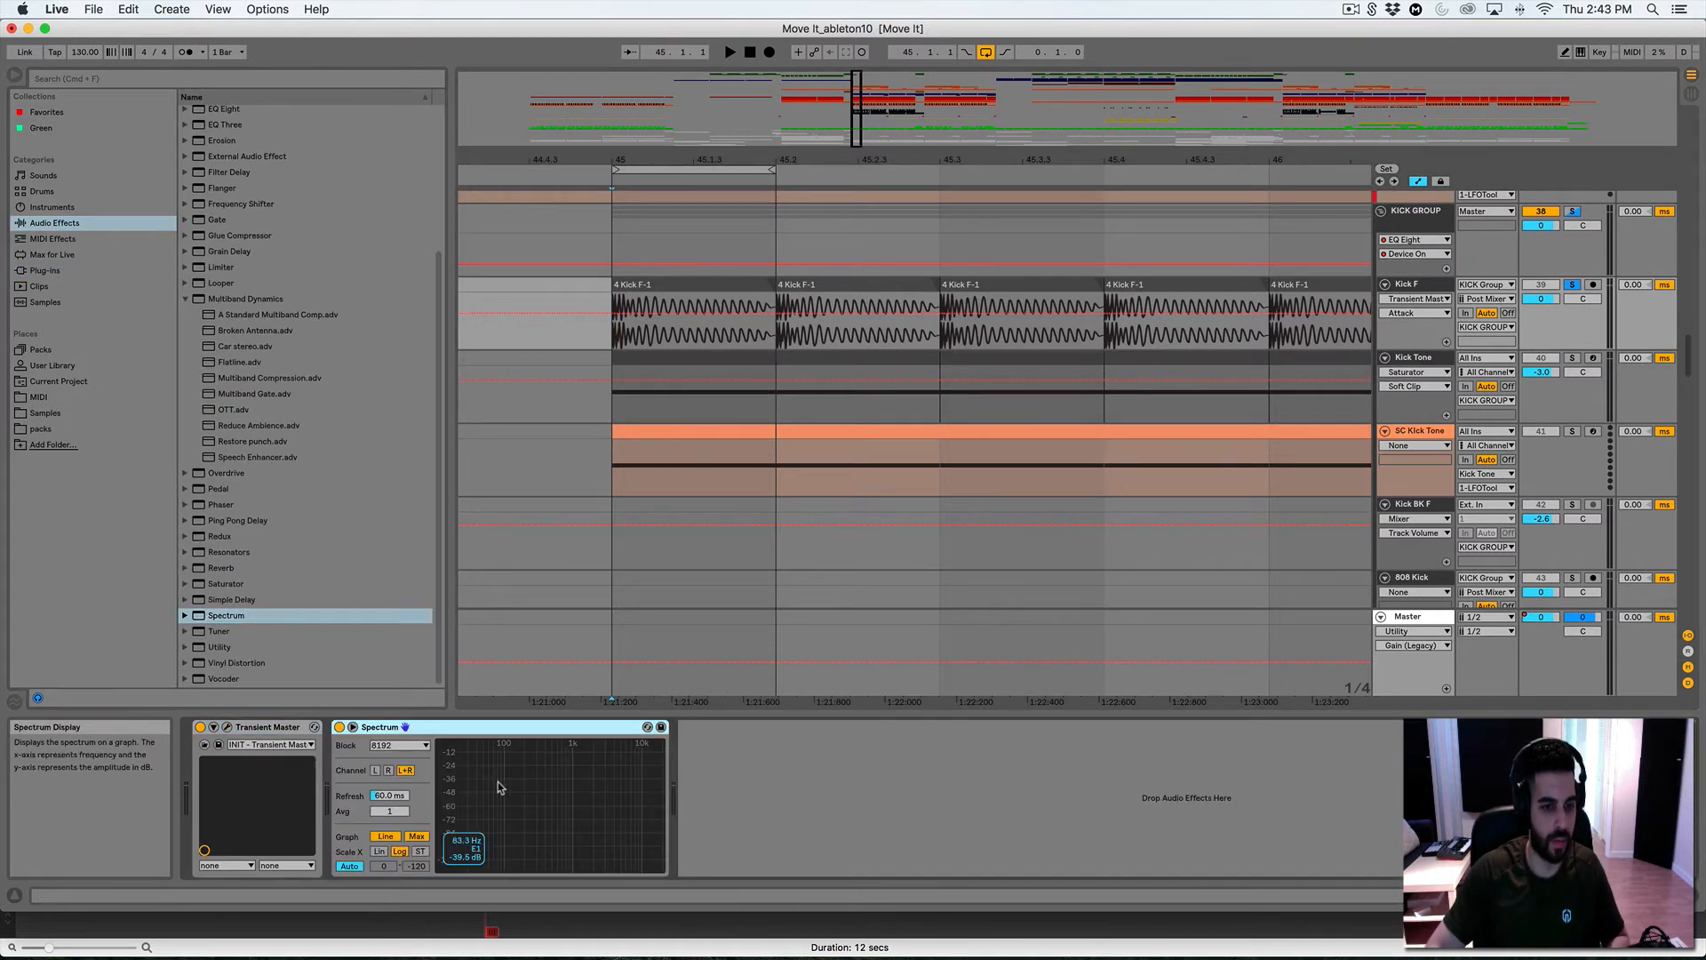
Play the looped kick and examine its frequencies in the Kick F track's enlarged Spectrum display
{"action": "key", "text": "space"}
{"action": "double_click", "coordinate": [522, 788]}
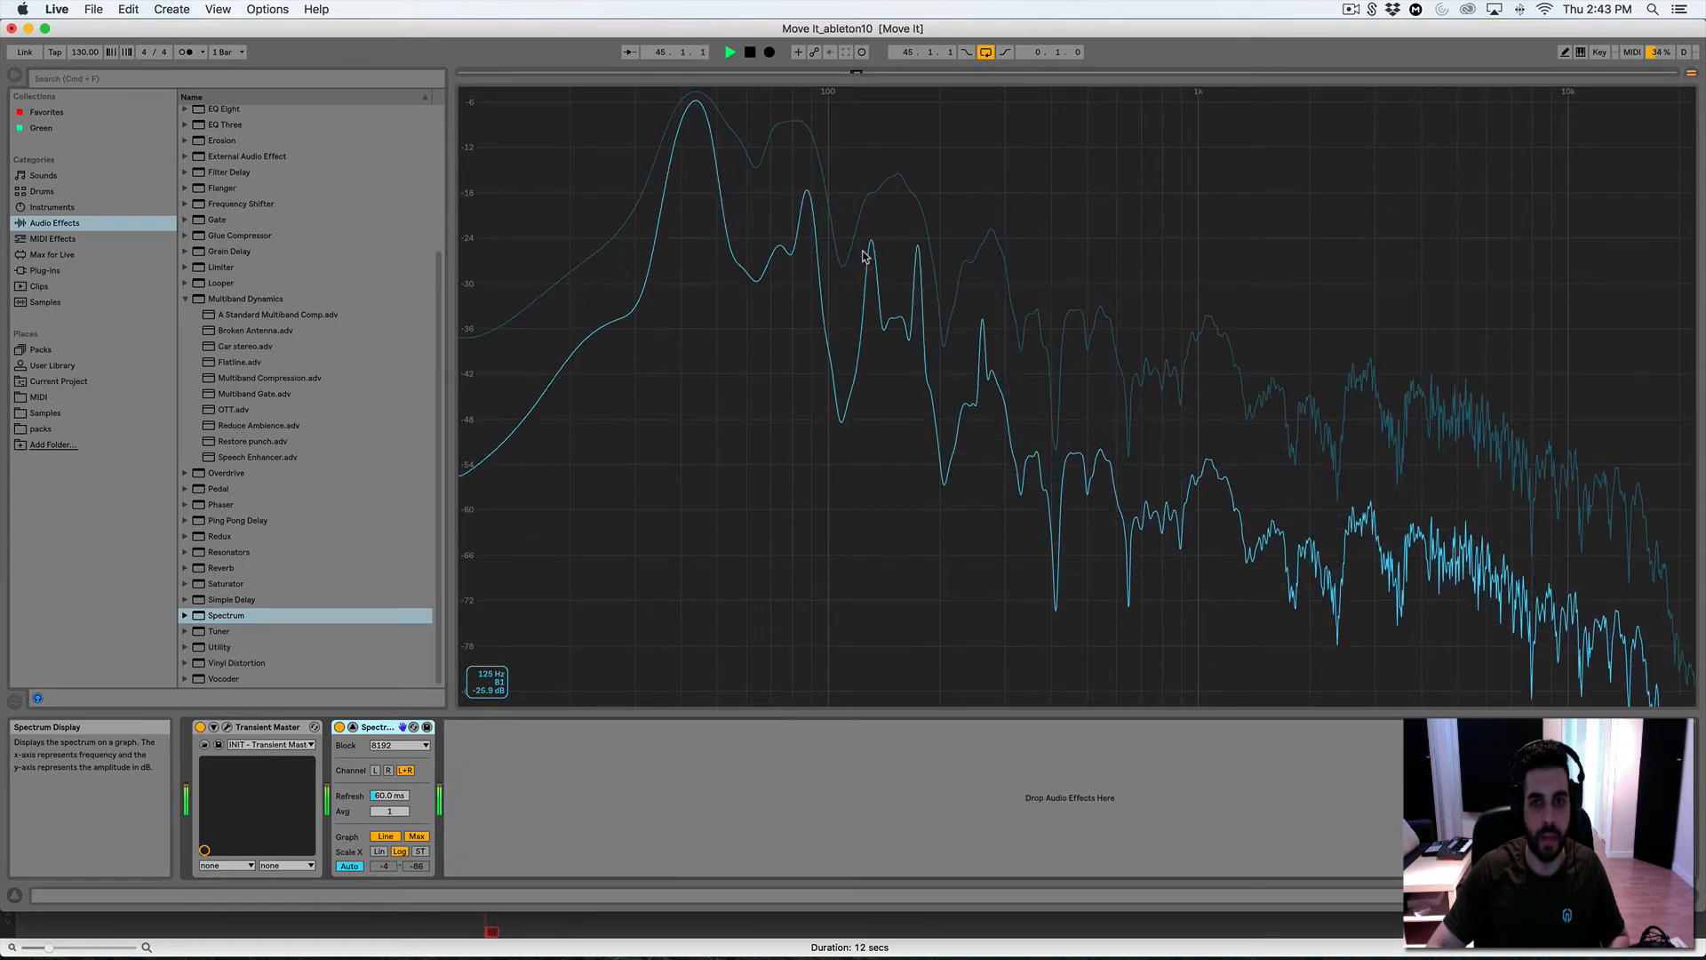
{"action": "key", "text": "space"}
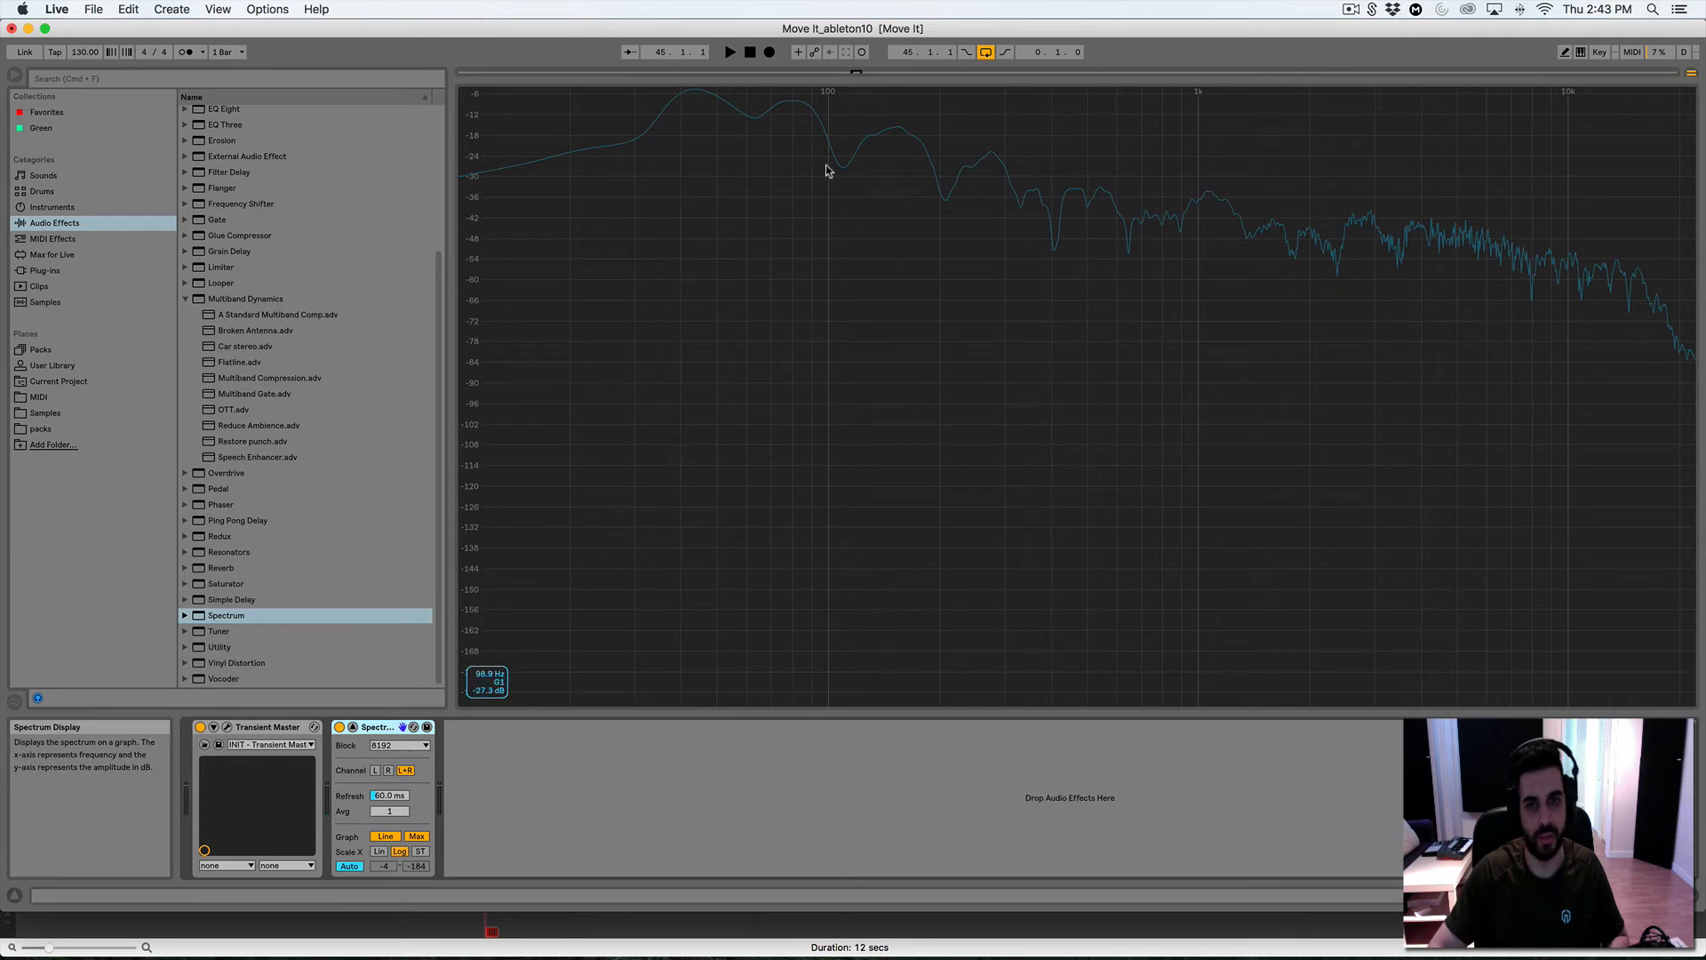
{"action": "key", "text": "space"}
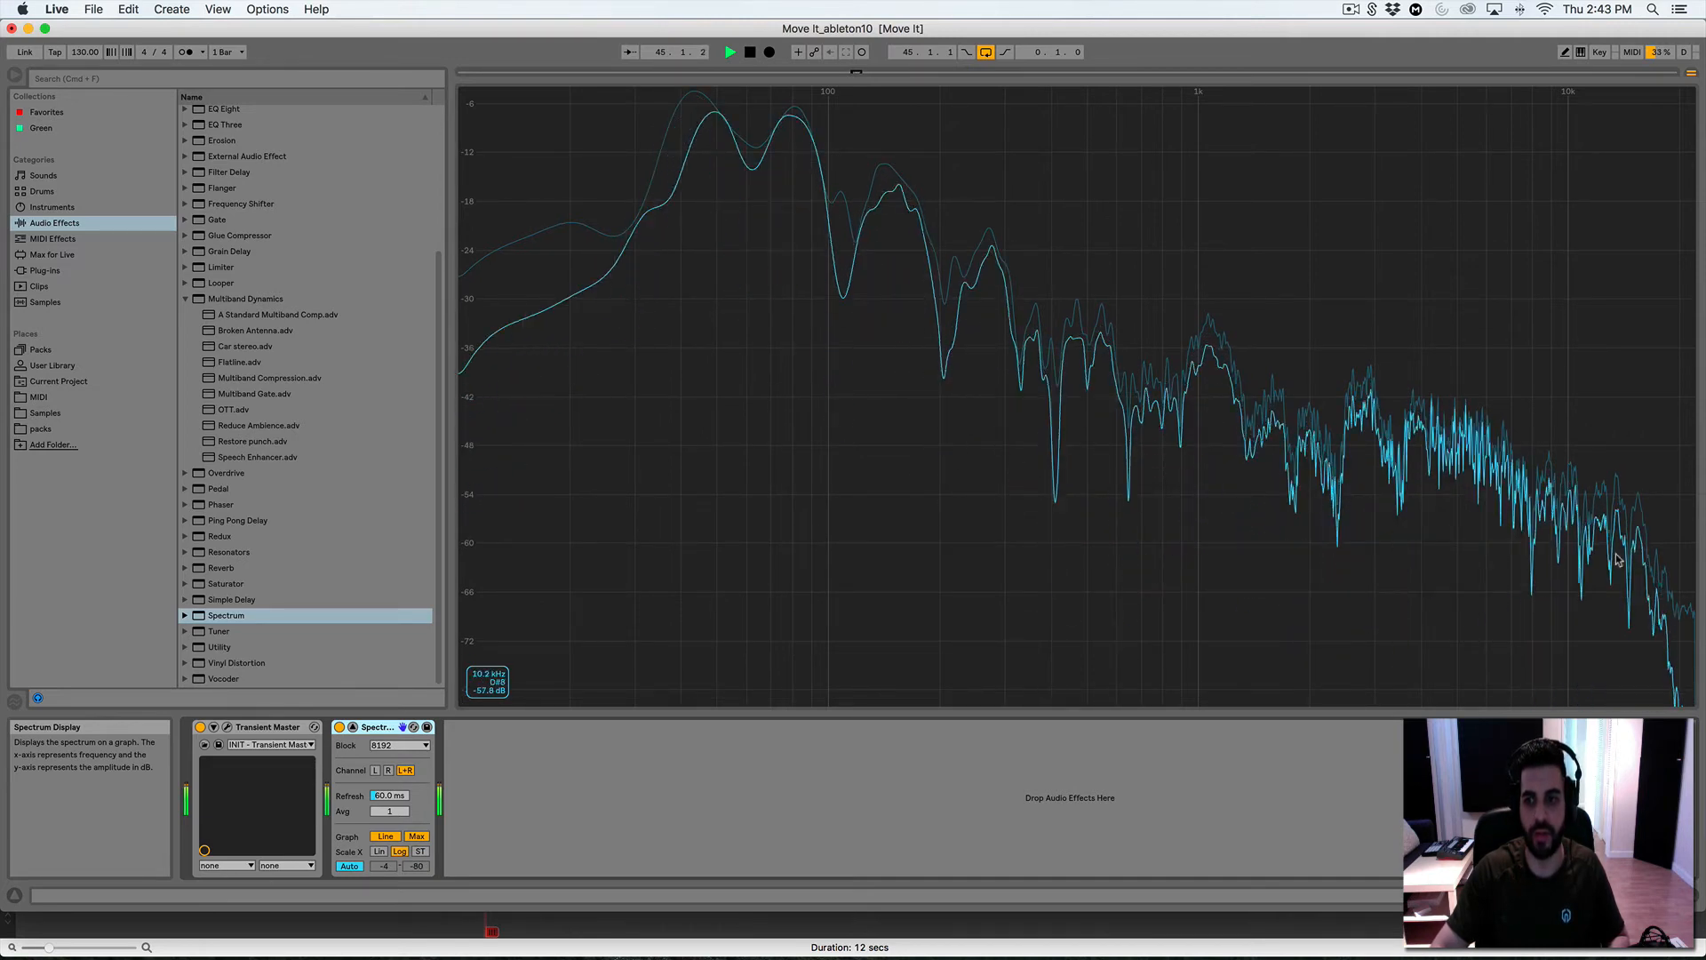
{"action": "key", "text": "space"}
{"action": "double_click", "coordinate": [1298, 381]}
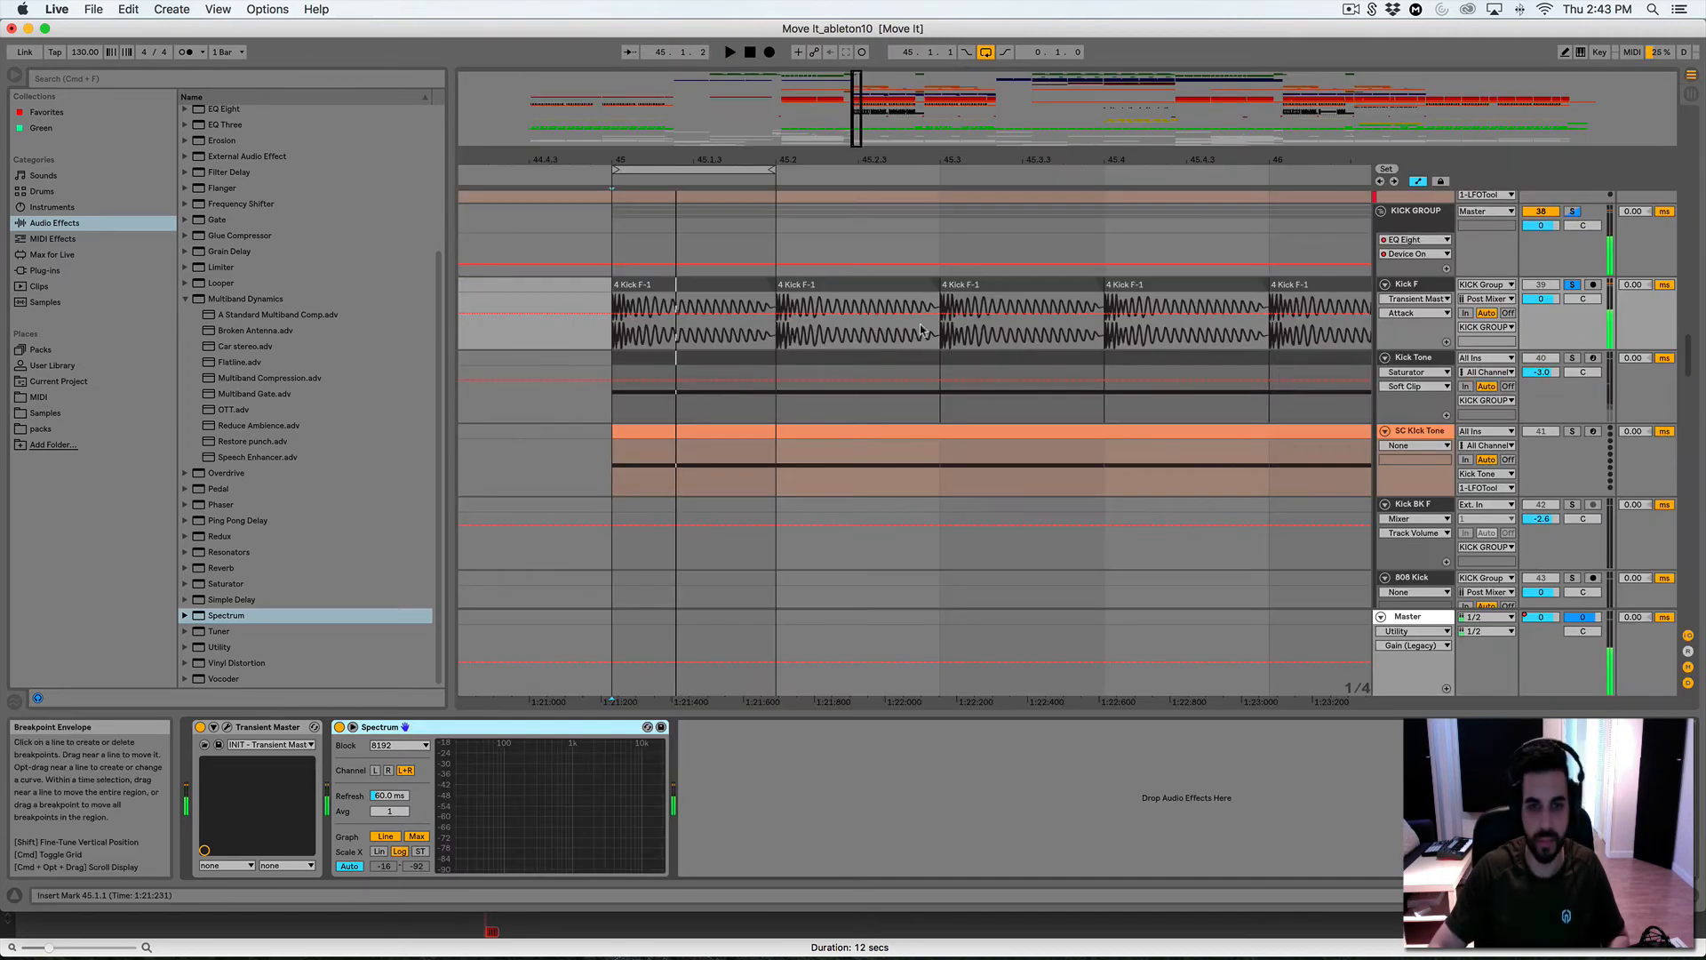
Look over the Kick Tone track's device chain and return to the first Kick F clip at bar 45
{"action": "left_click", "coordinate": [614, 399]}
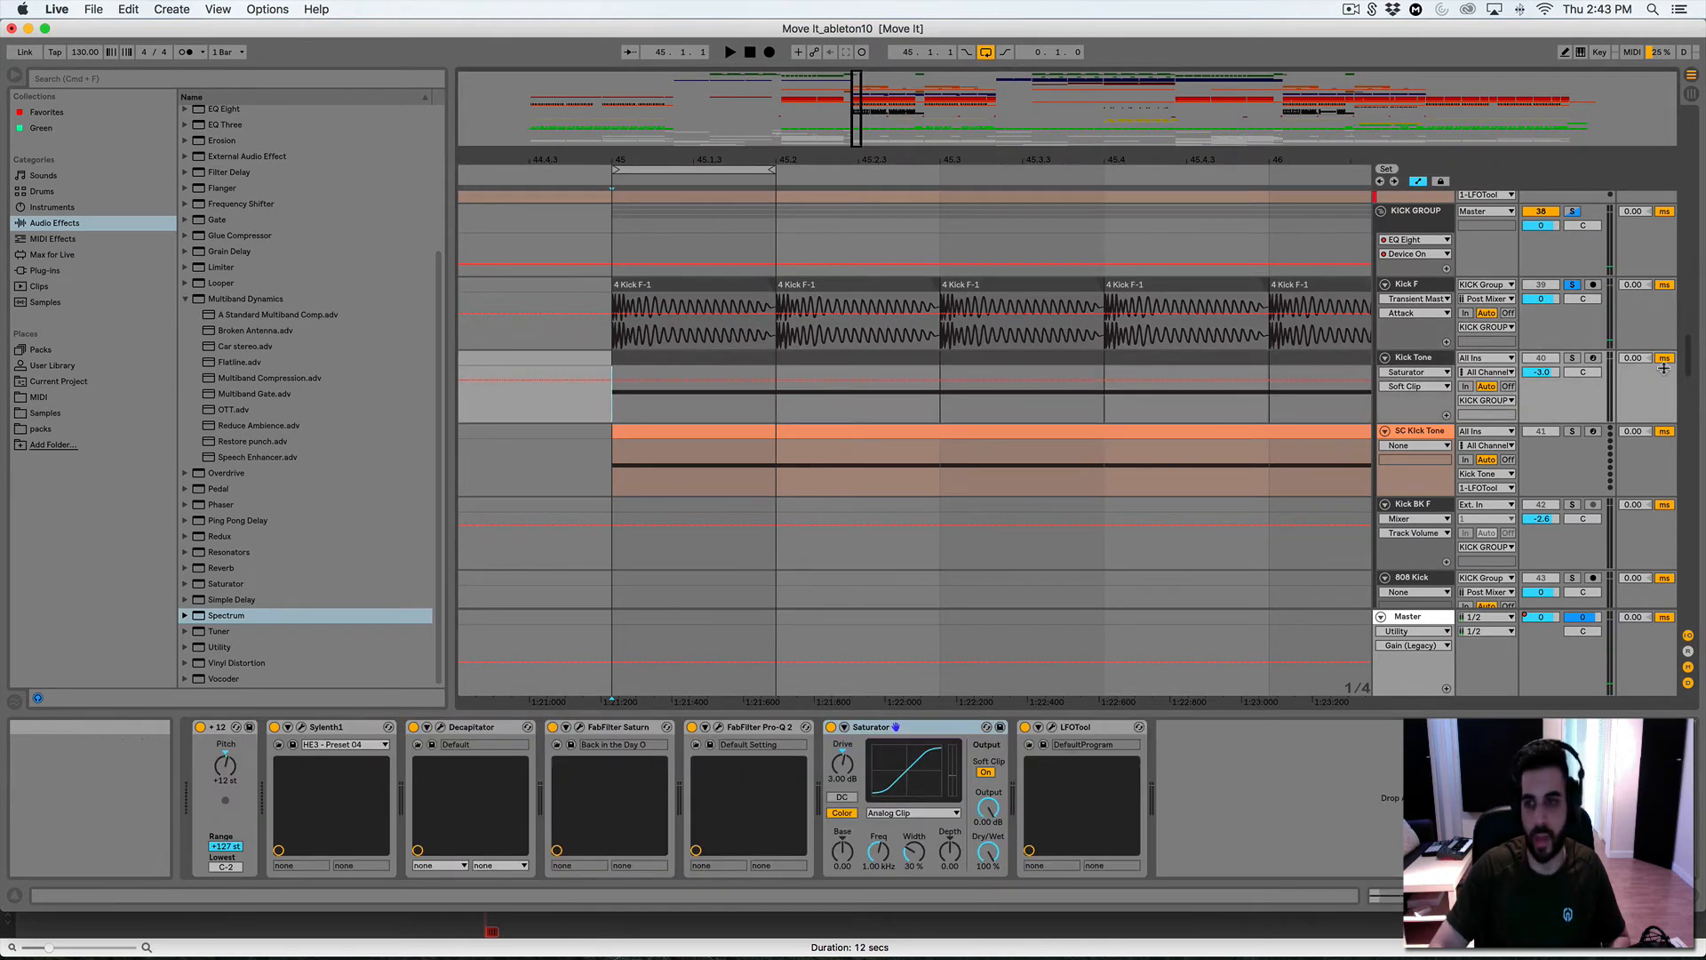
{"action": "left_click", "coordinate": [610, 339]}
{"action": "left_click", "coordinate": [648, 347]}
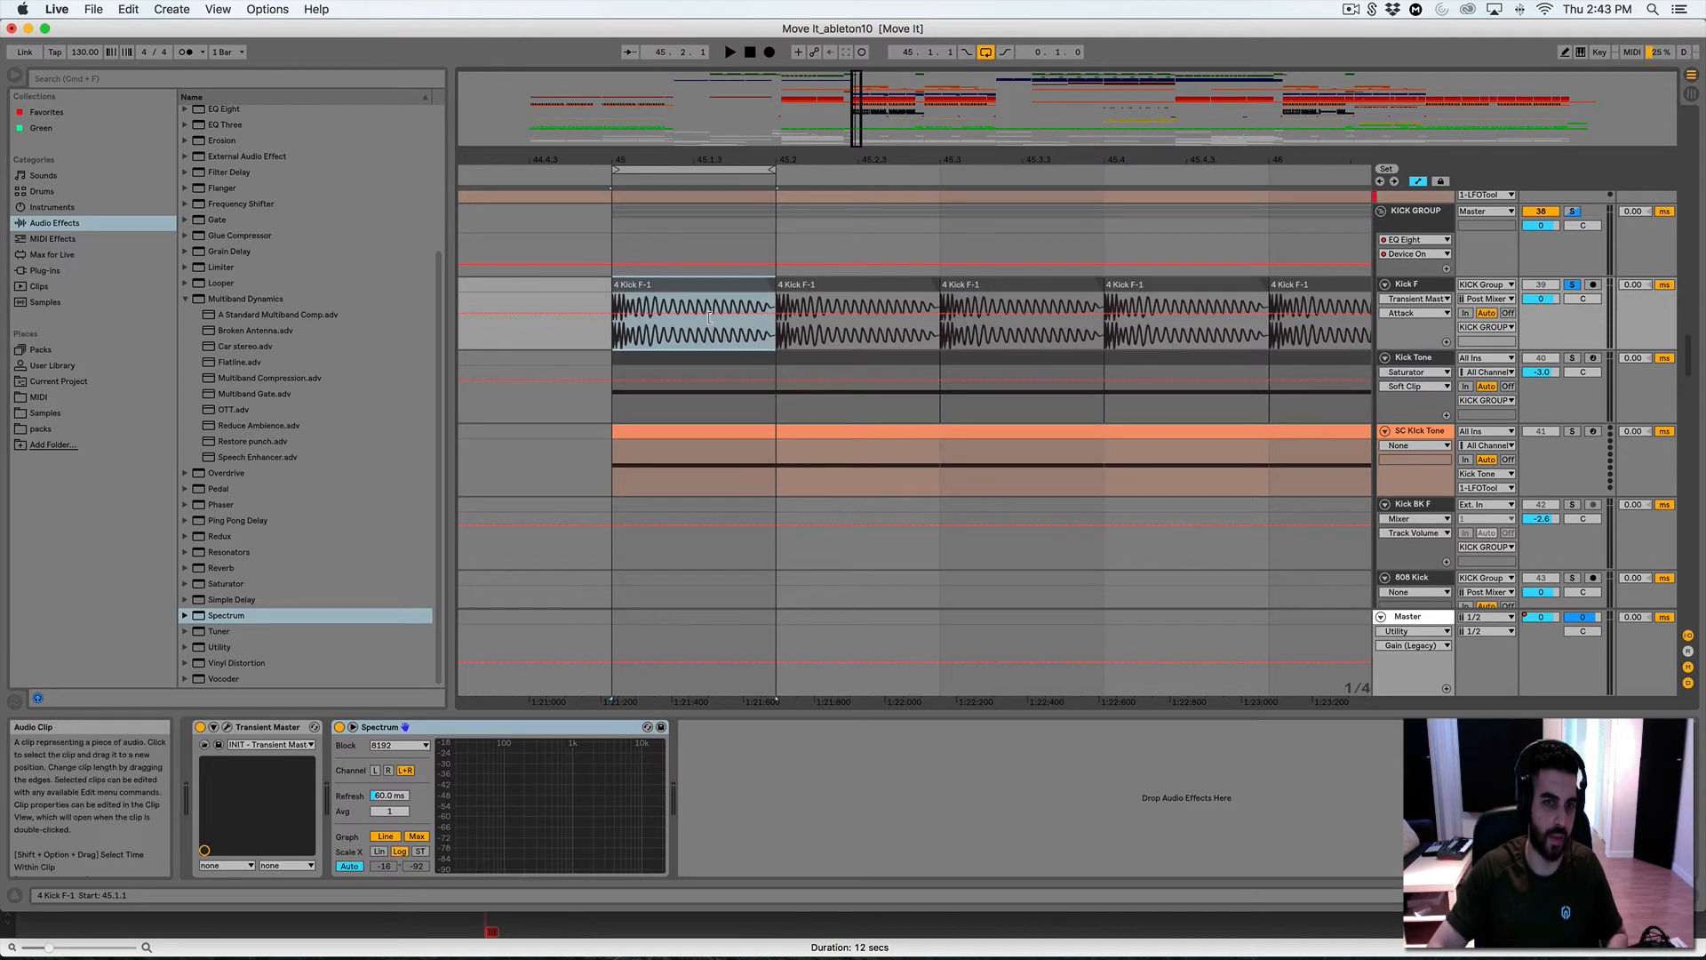
{"action": "left_click", "coordinate": [629, 343]}
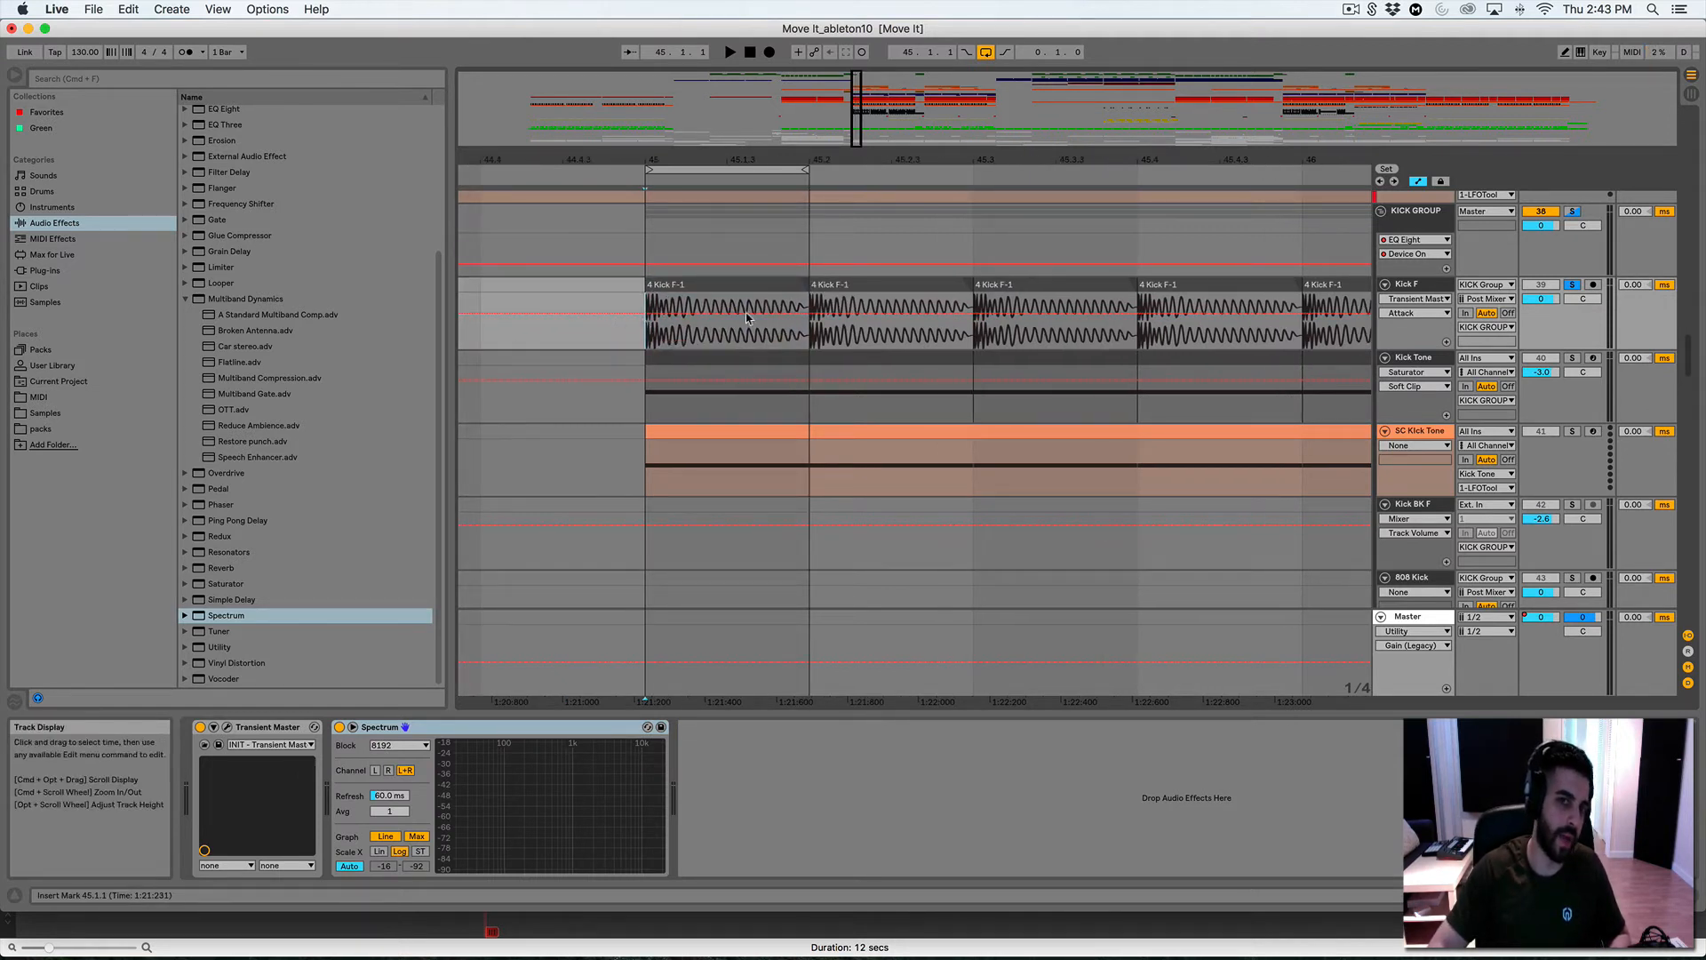
Unfold the second kick group, KICK Group, to show its DP Kick, Top Kick and Kick Sub layers
{"action": "scroll", "coordinate": [718, 322], "scroll_direction": "up", "scroll_amount": 2}
{"action": "scroll", "coordinate": [718, 322], "scroll_direction": "left", "scroll_amount": 2}
{"action": "scroll", "coordinate": [717, 323], "scroll_direction": "down", "scroll_amount": 10}
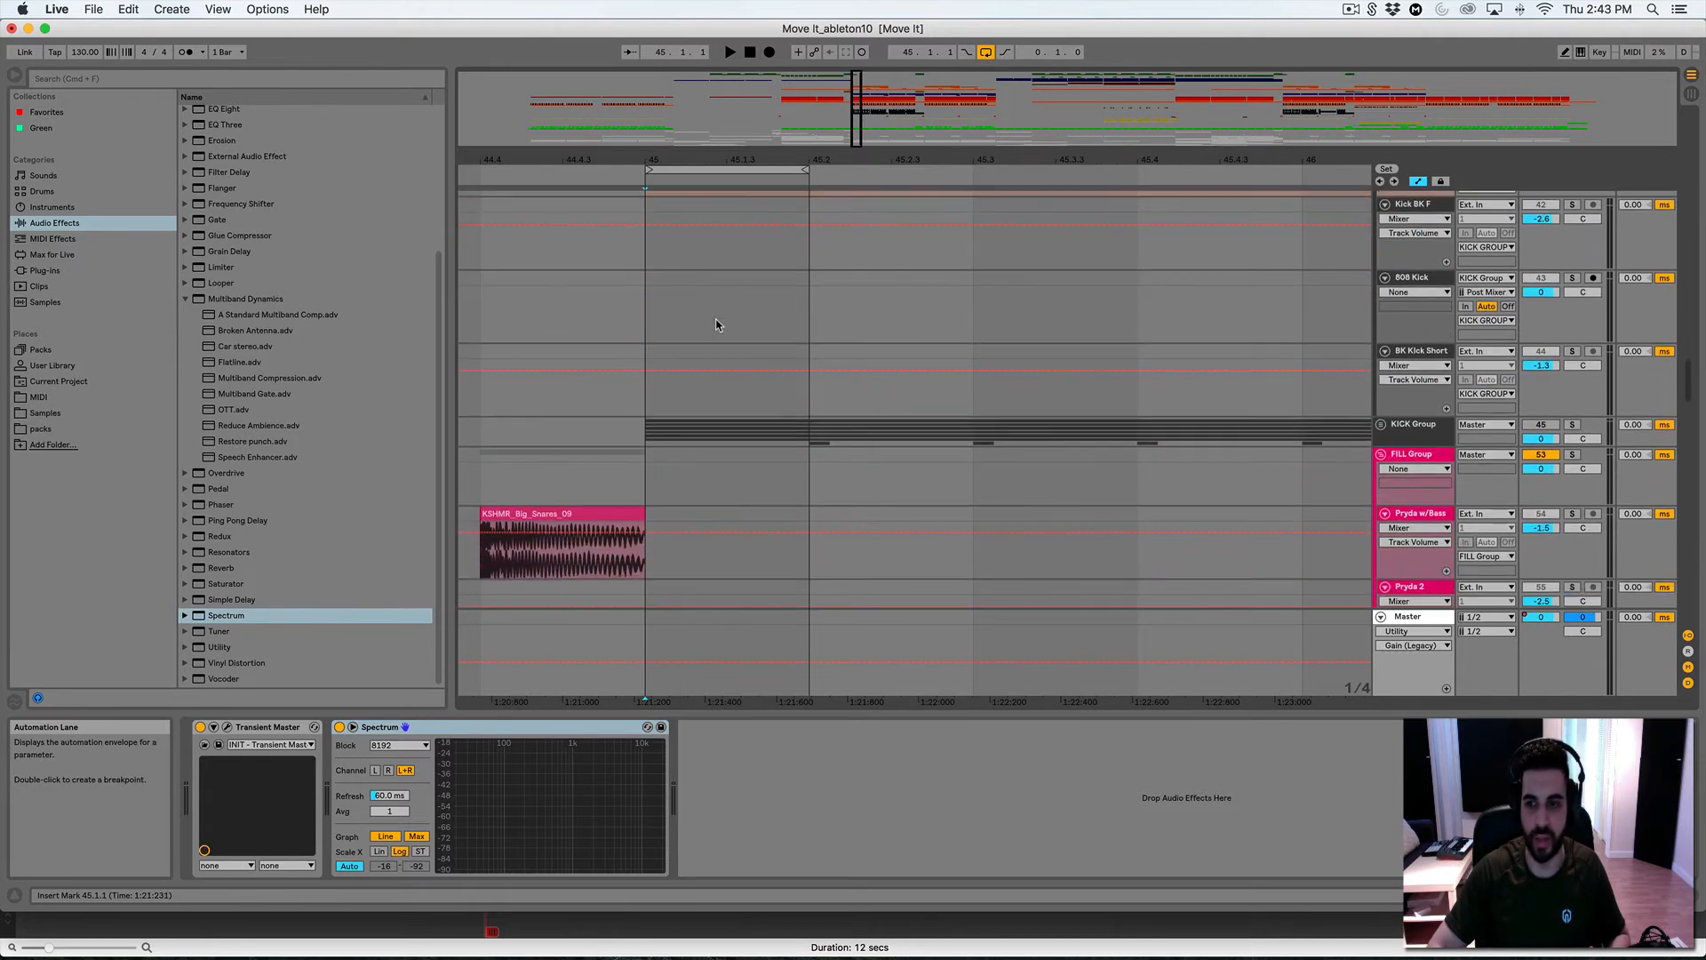
{"action": "left_click", "coordinate": [1406, 424]}
{"action": "left_click", "coordinate": [1381, 424]}
{"action": "scroll", "coordinate": [743, 431], "scroll_direction": "down", "scroll_amount": 6}
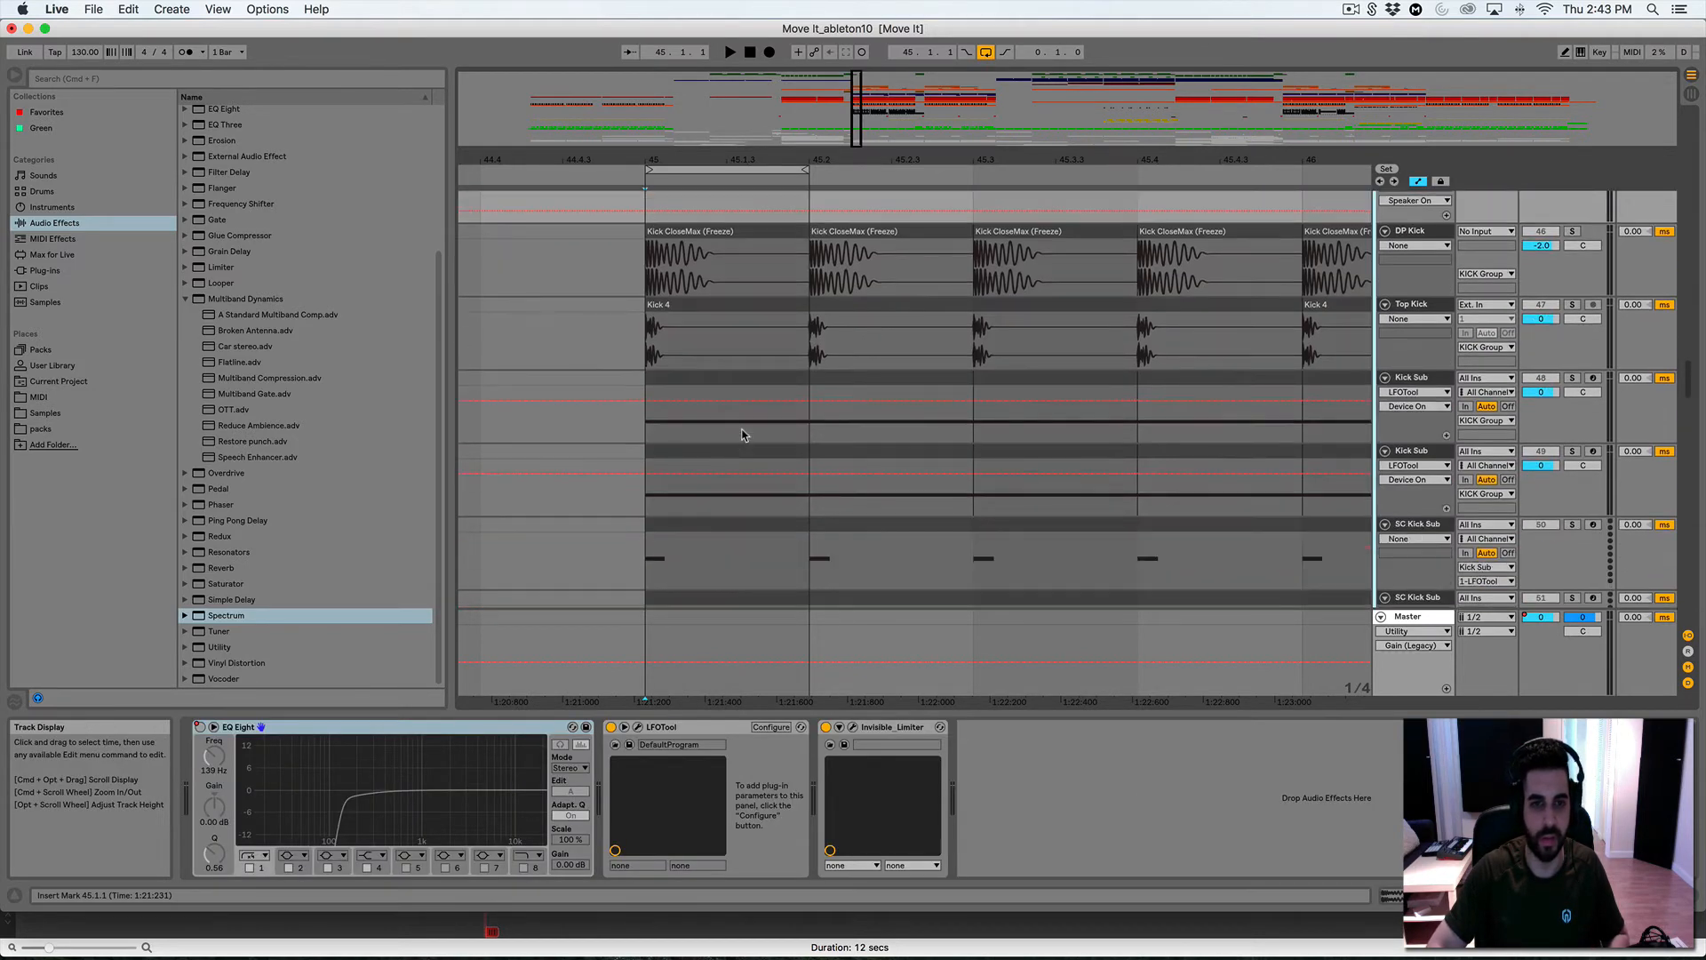
Solo the KICK Group track and play its looped beat at bar 45
{"action": "left_click", "coordinate": [664, 251]}
{"action": "left_click", "coordinate": [1573, 224]}
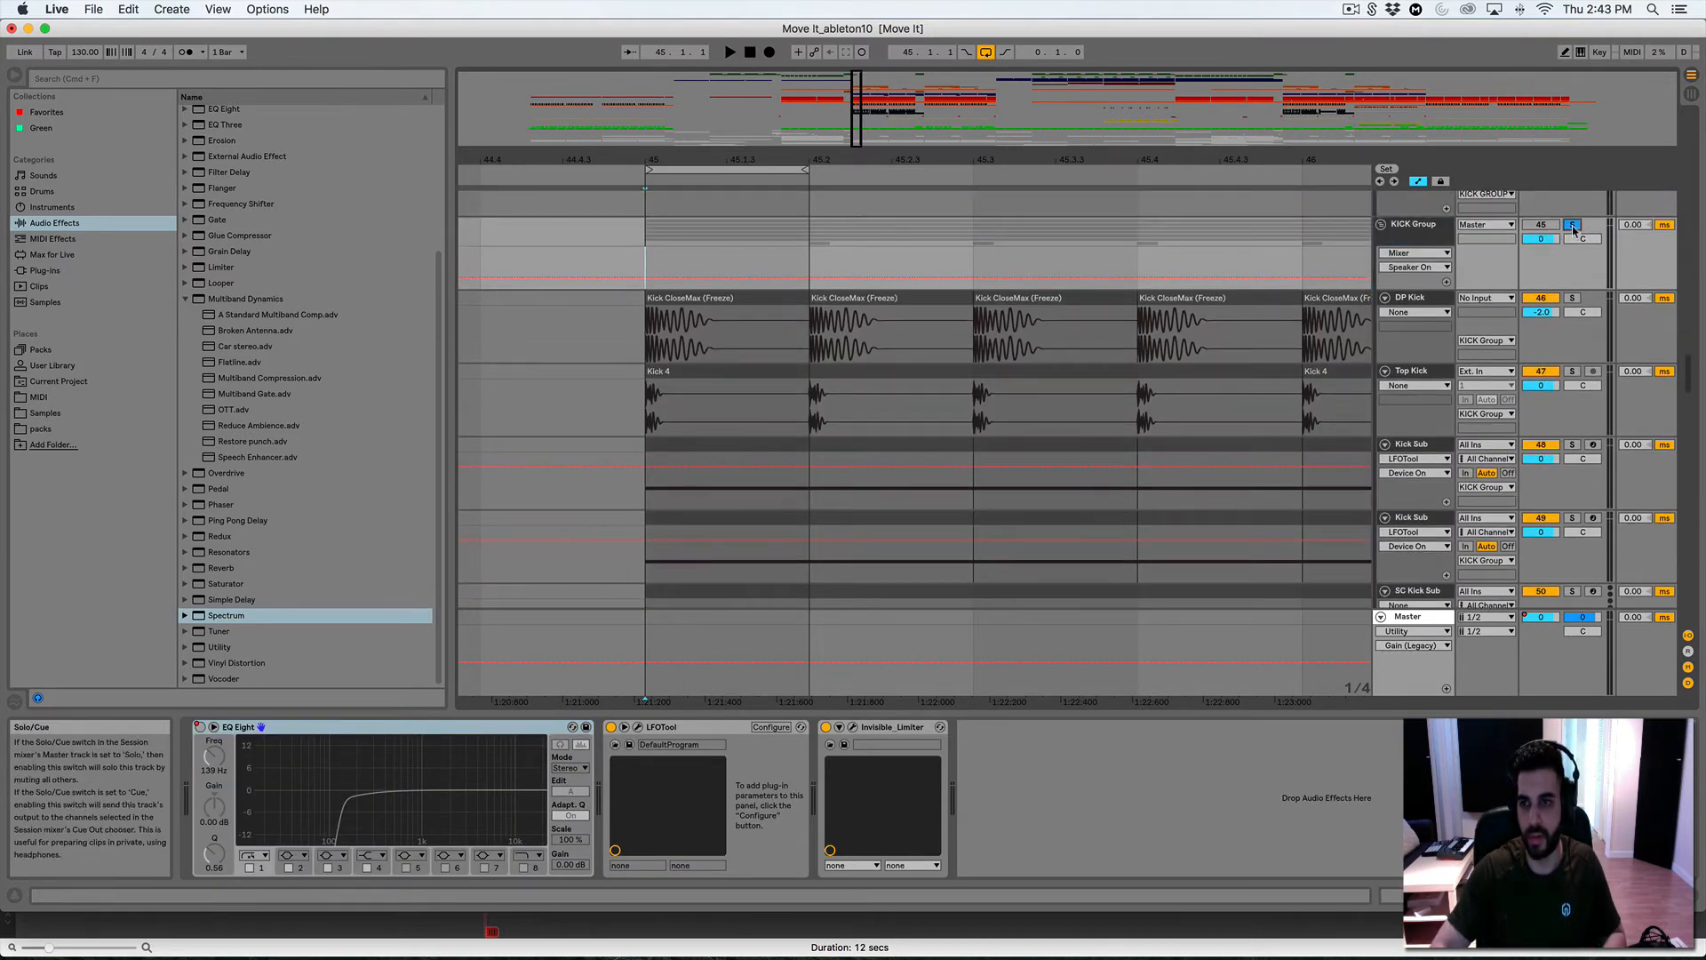
{"action": "key", "text": "space"}
{"action": "left_click_drag", "start_coordinate": [855, 124], "coordinate": [853, 175]}
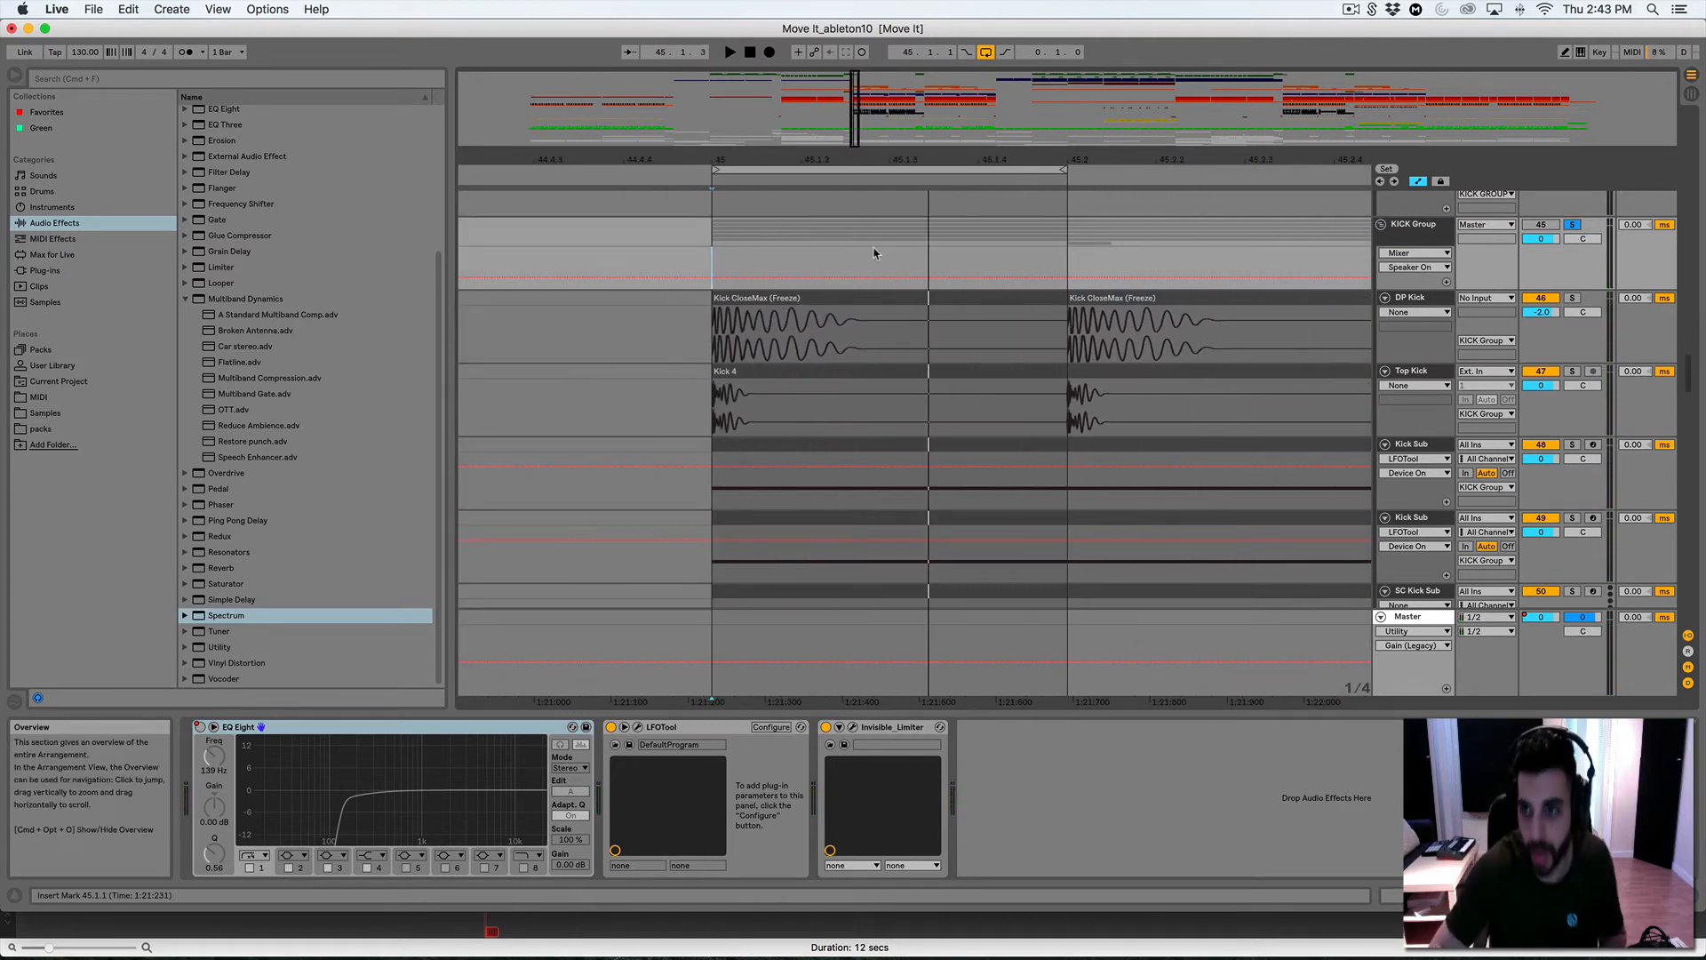
Solo the DP Kick track inside the KICK Group and play its kick from 45.1.1
{"action": "left_click", "coordinate": [695, 351]}
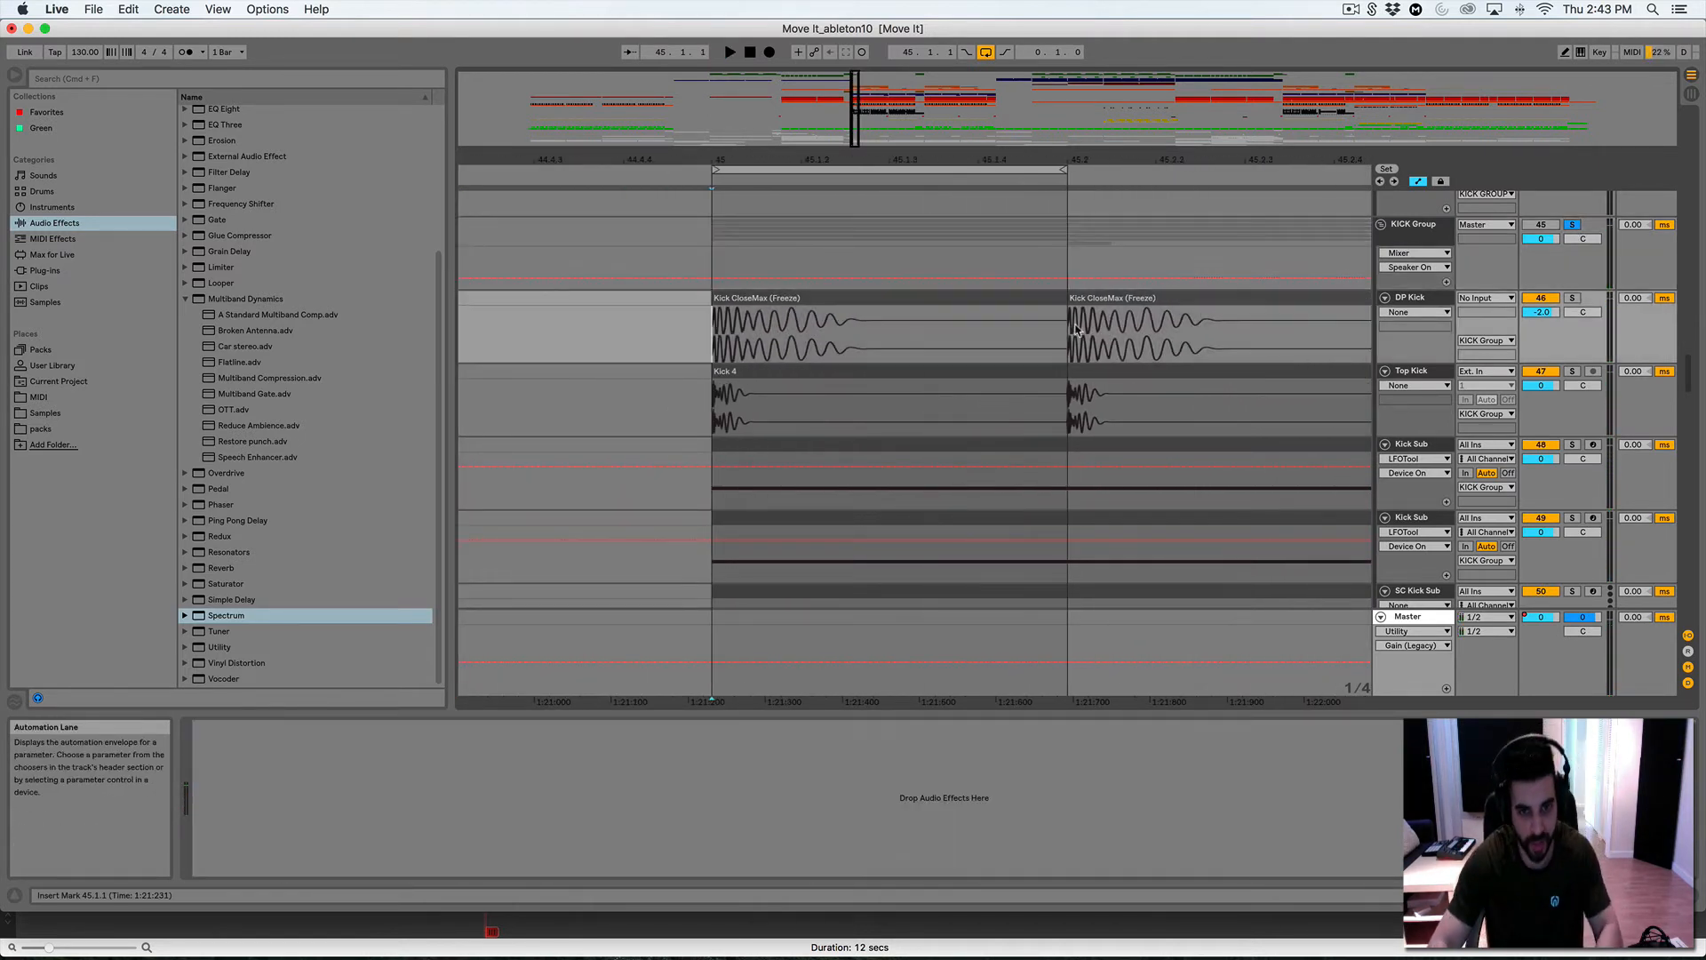
{"action": "left_click", "coordinate": [1571, 299]}
{"action": "key", "text": "space"}
{"action": "key", "text": "space"}
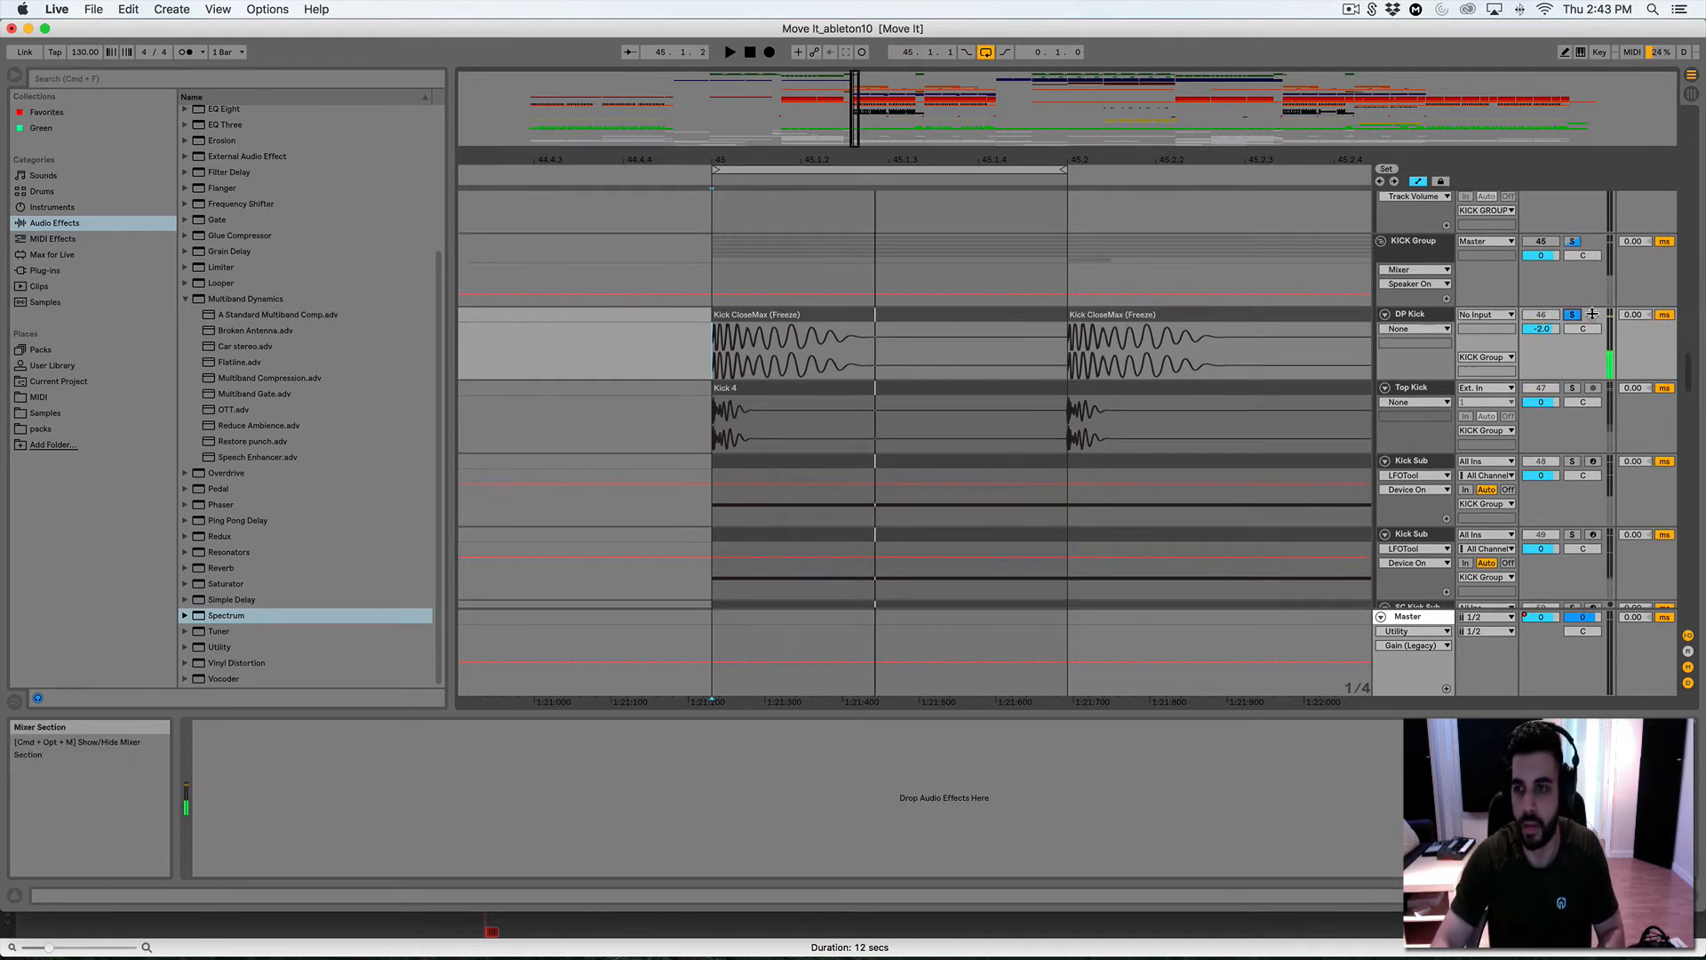
{"action": "scroll", "coordinate": [1546, 302], "scroll_direction": "up", "scroll_amount": 3}
{"action": "key", "text": "space"}
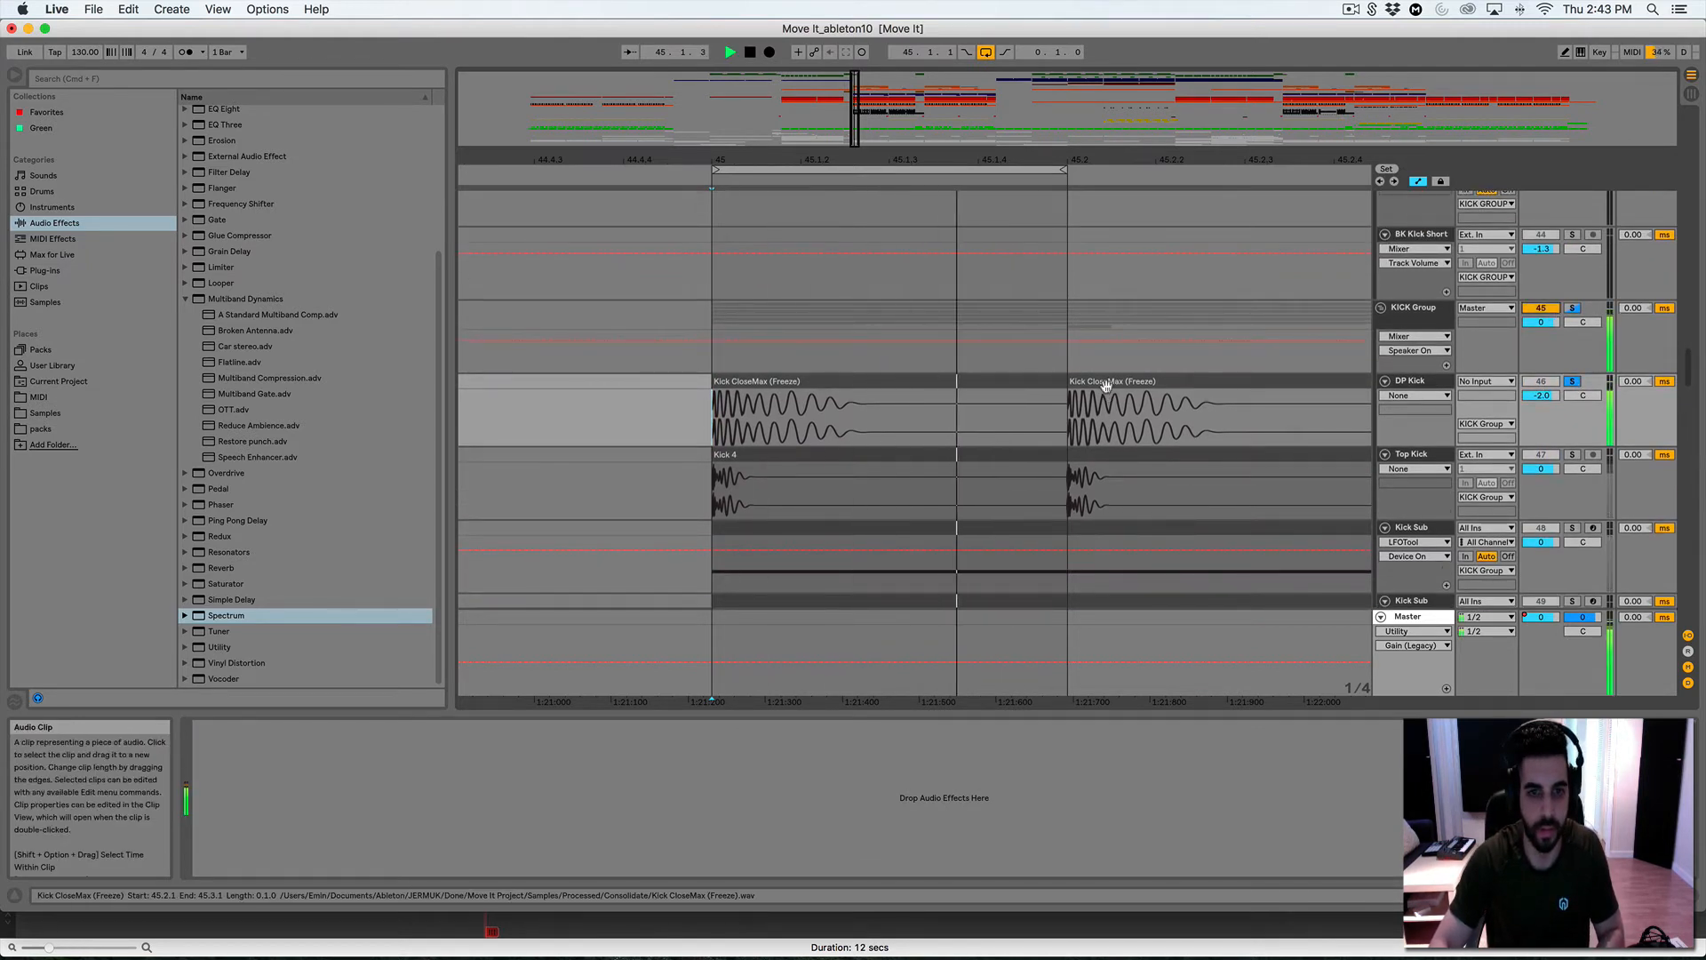
Replay the soloed DP Kick and look over the Top Kick and Kick Sub layers beneath it
{"action": "key", "text": "space"}
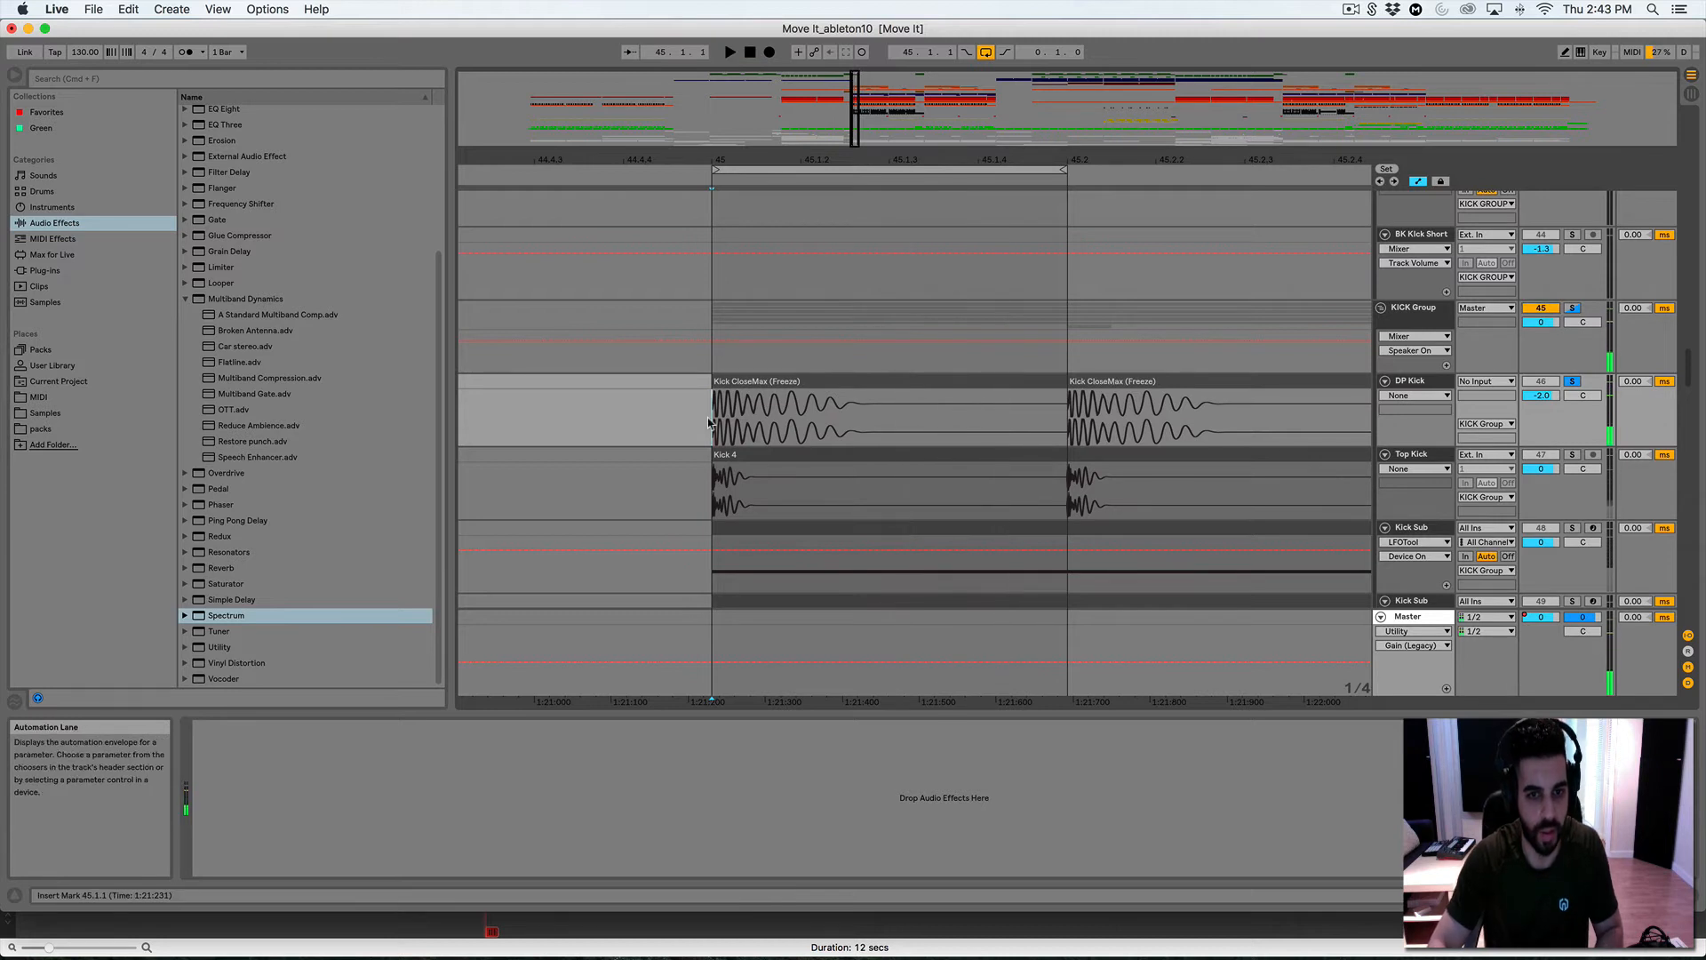
{"action": "scroll", "coordinate": [708, 419], "scroll_direction": "down", "scroll_amount": 4}
{"action": "key", "text": "space"}
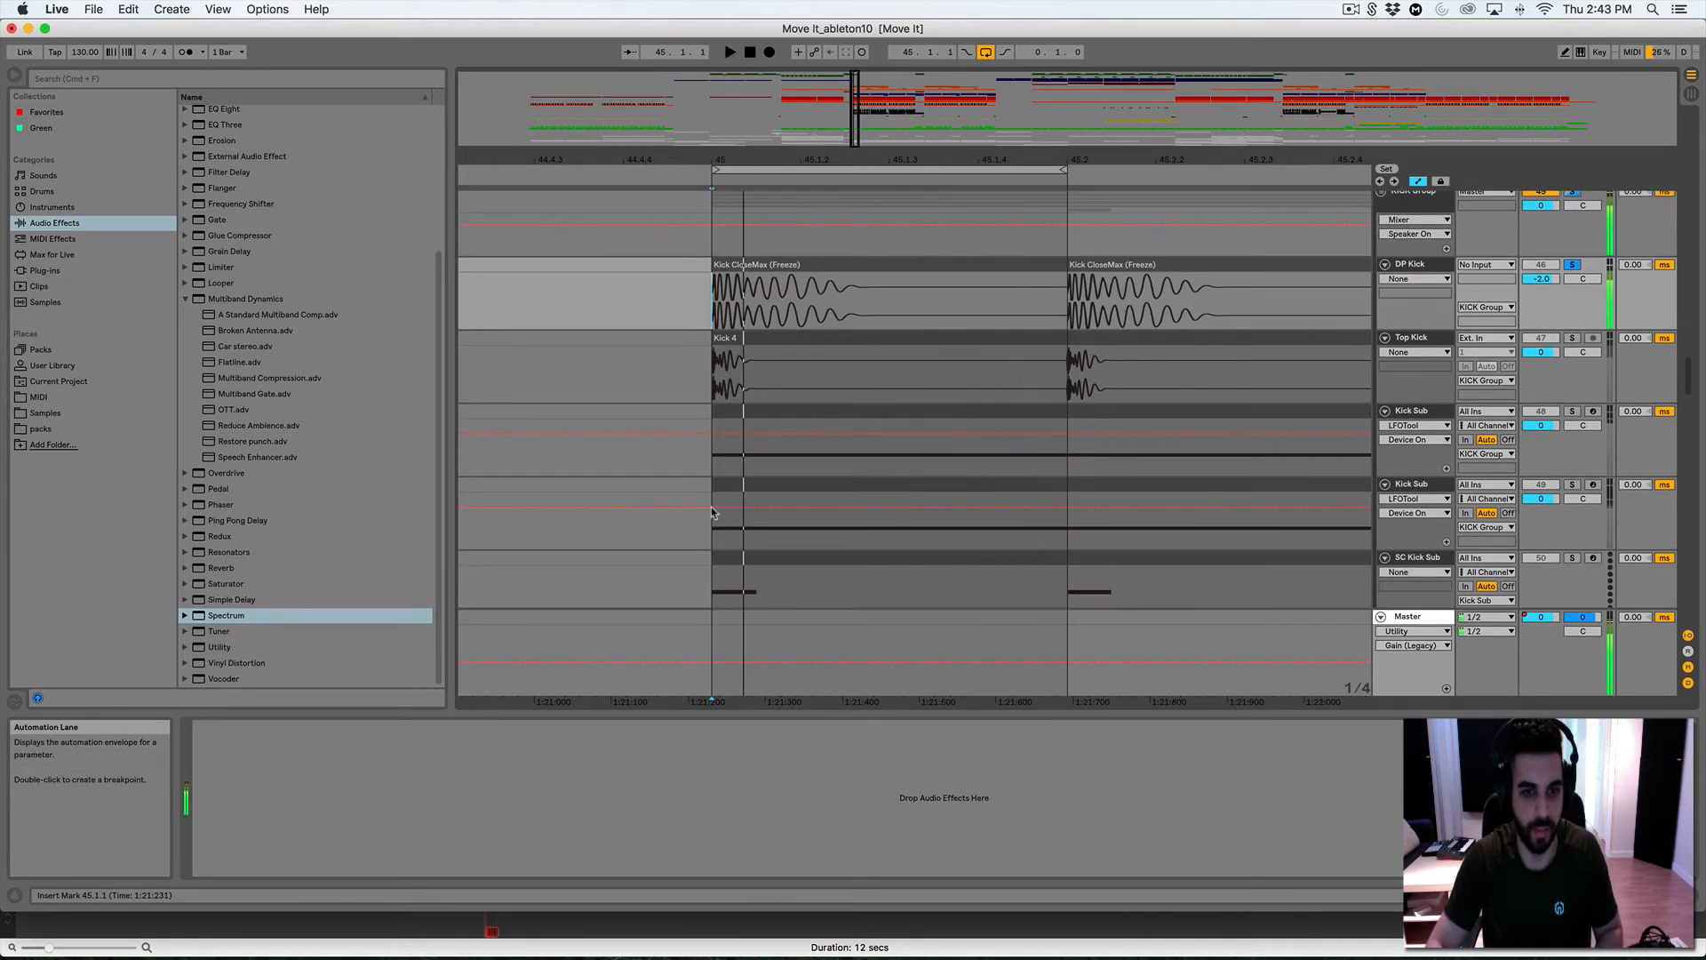
{"action": "scroll", "coordinate": [707, 531], "scroll_direction": "up", "scroll_amount": 2}
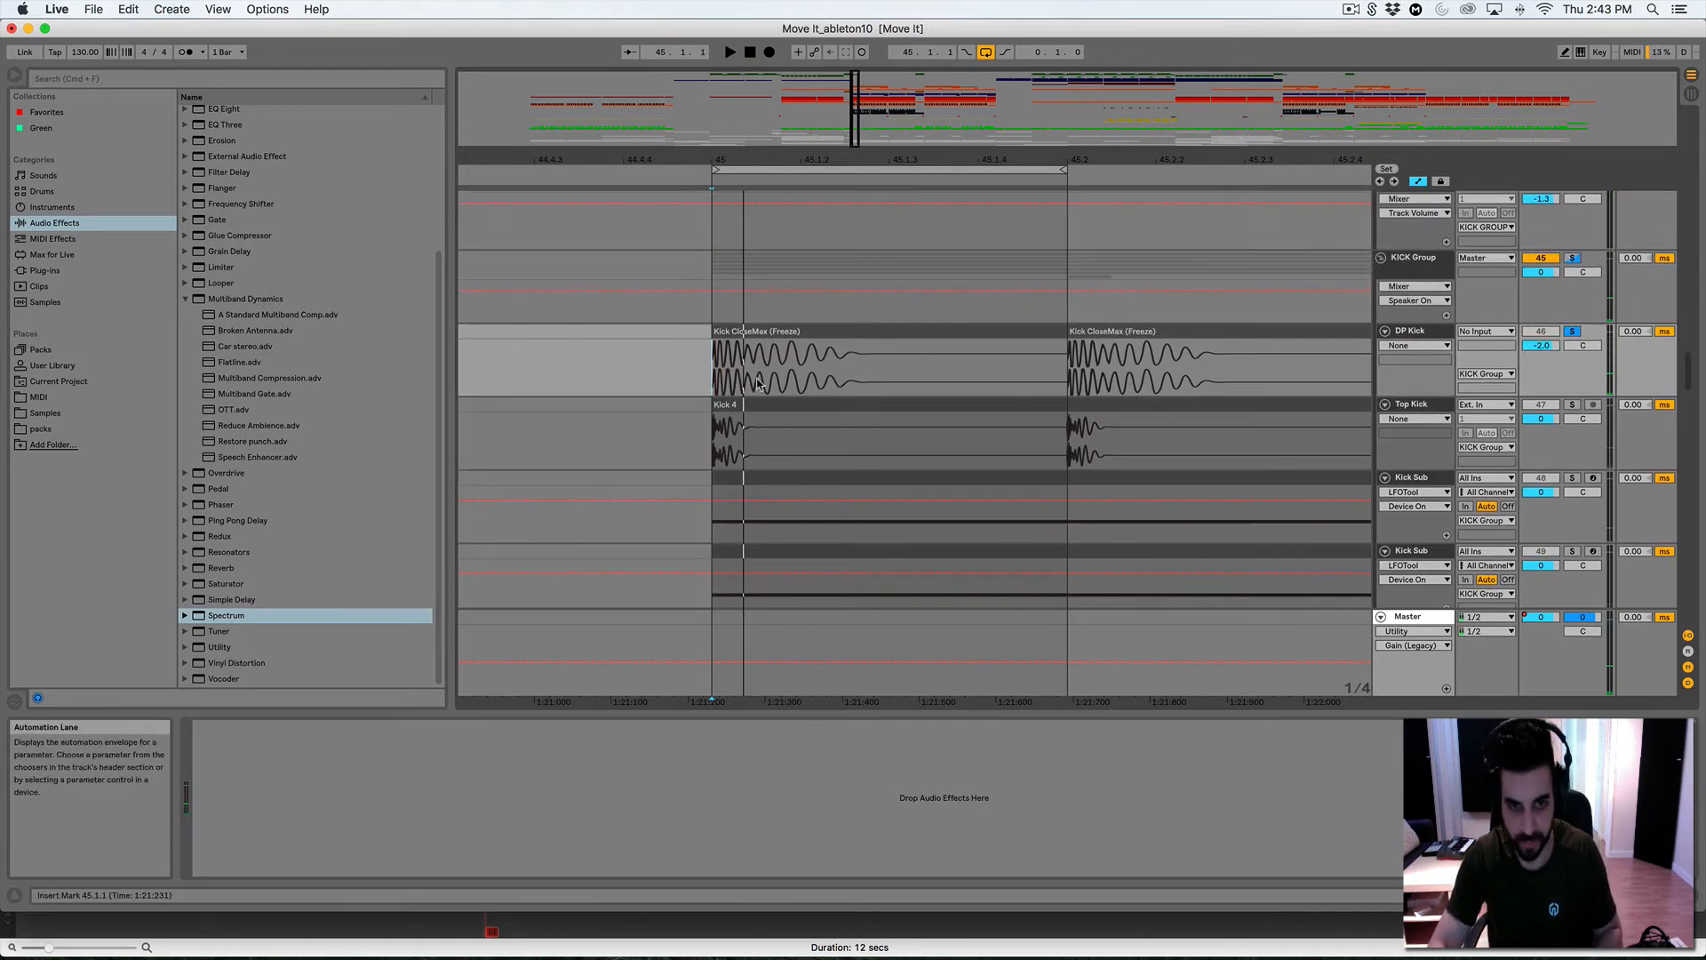
Solo the Top Kick track and combine it with the soloed DP Kick, playing the looped beat to hear both layers
{"action": "left_click", "coordinate": [692, 461]}
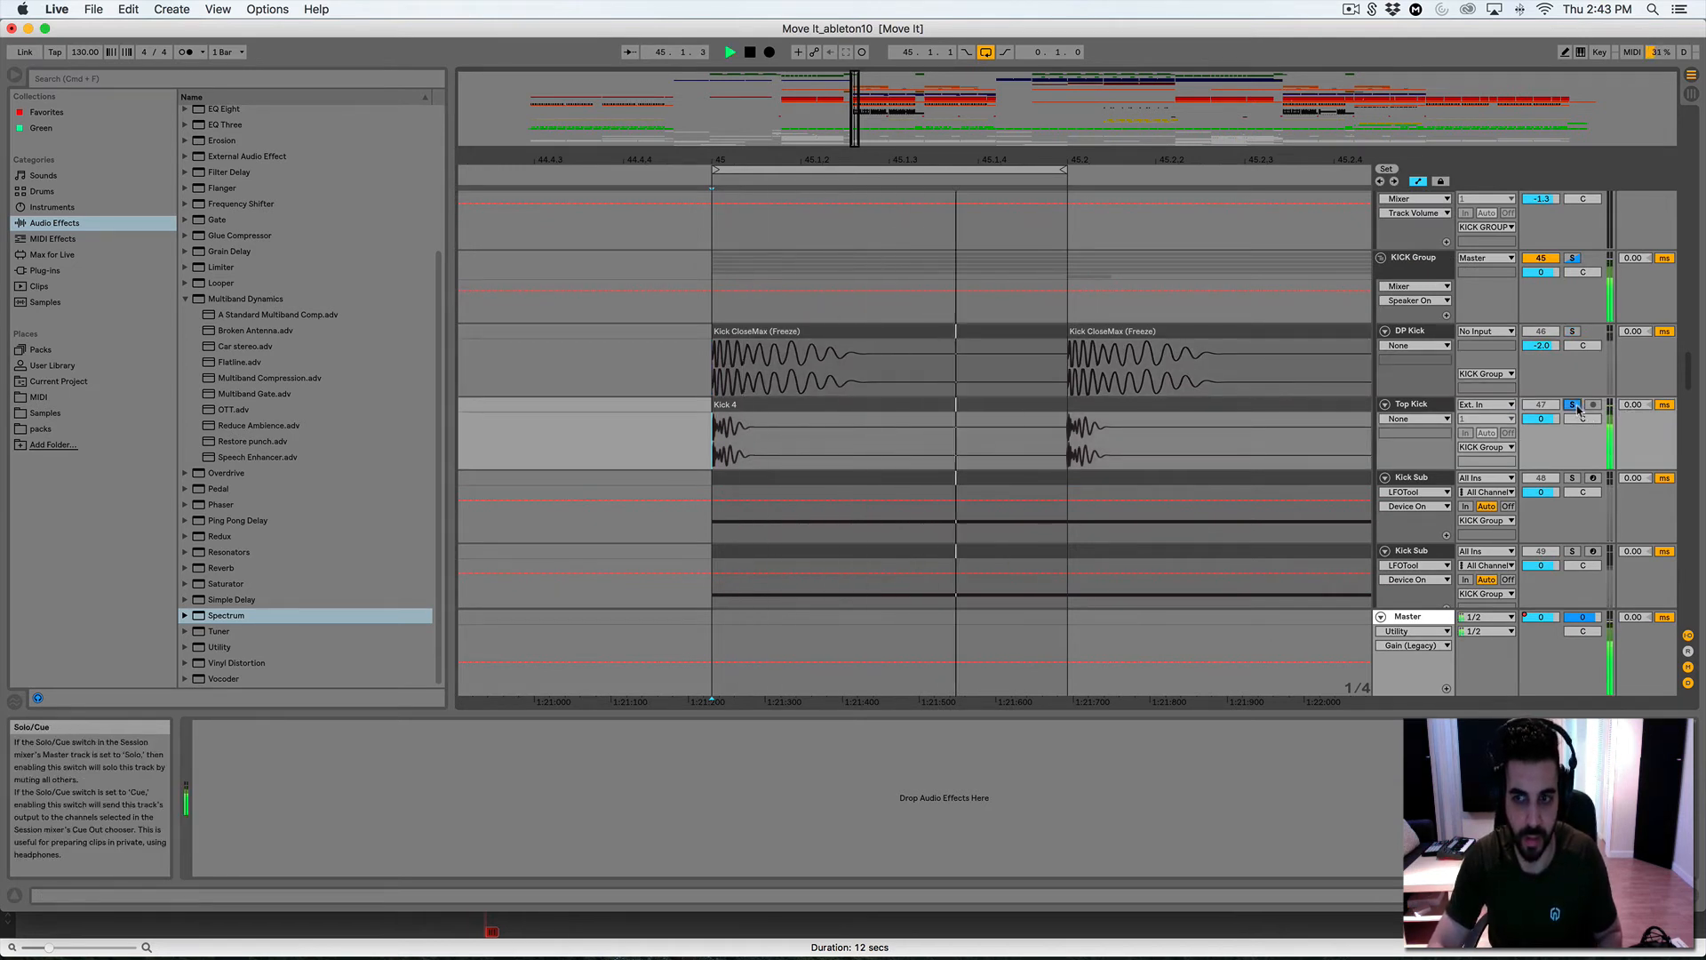
{"action": "left_click", "coordinate": [1573, 330]}
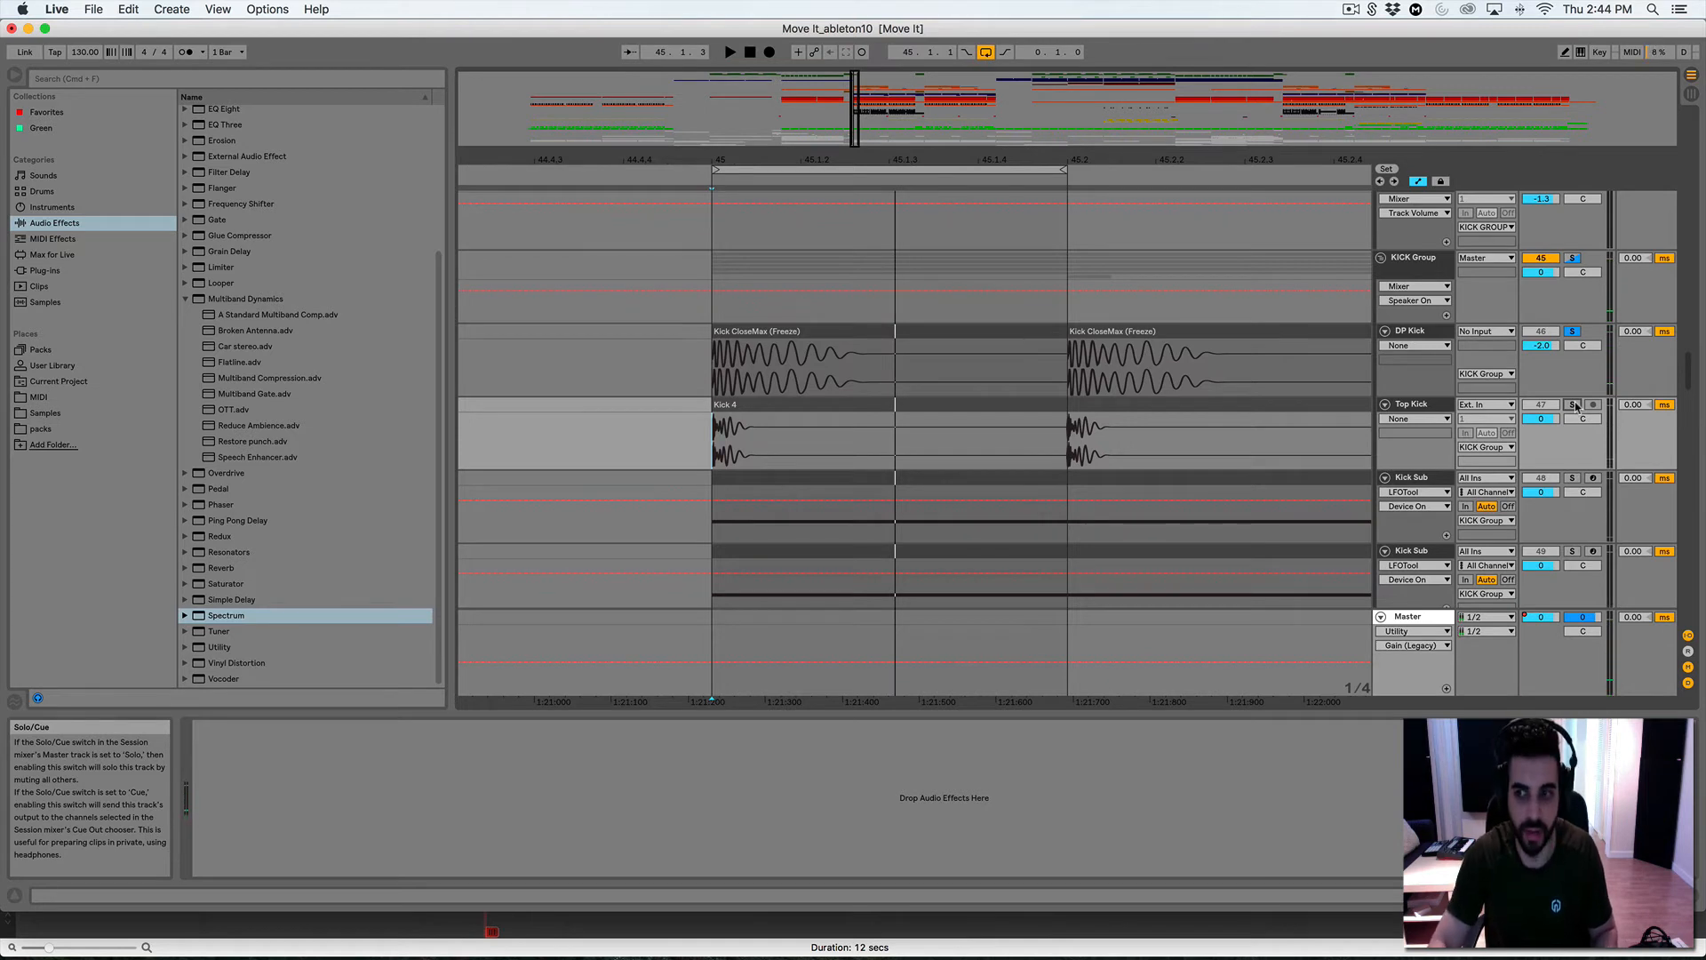
{"action": "key", "text": "space"}
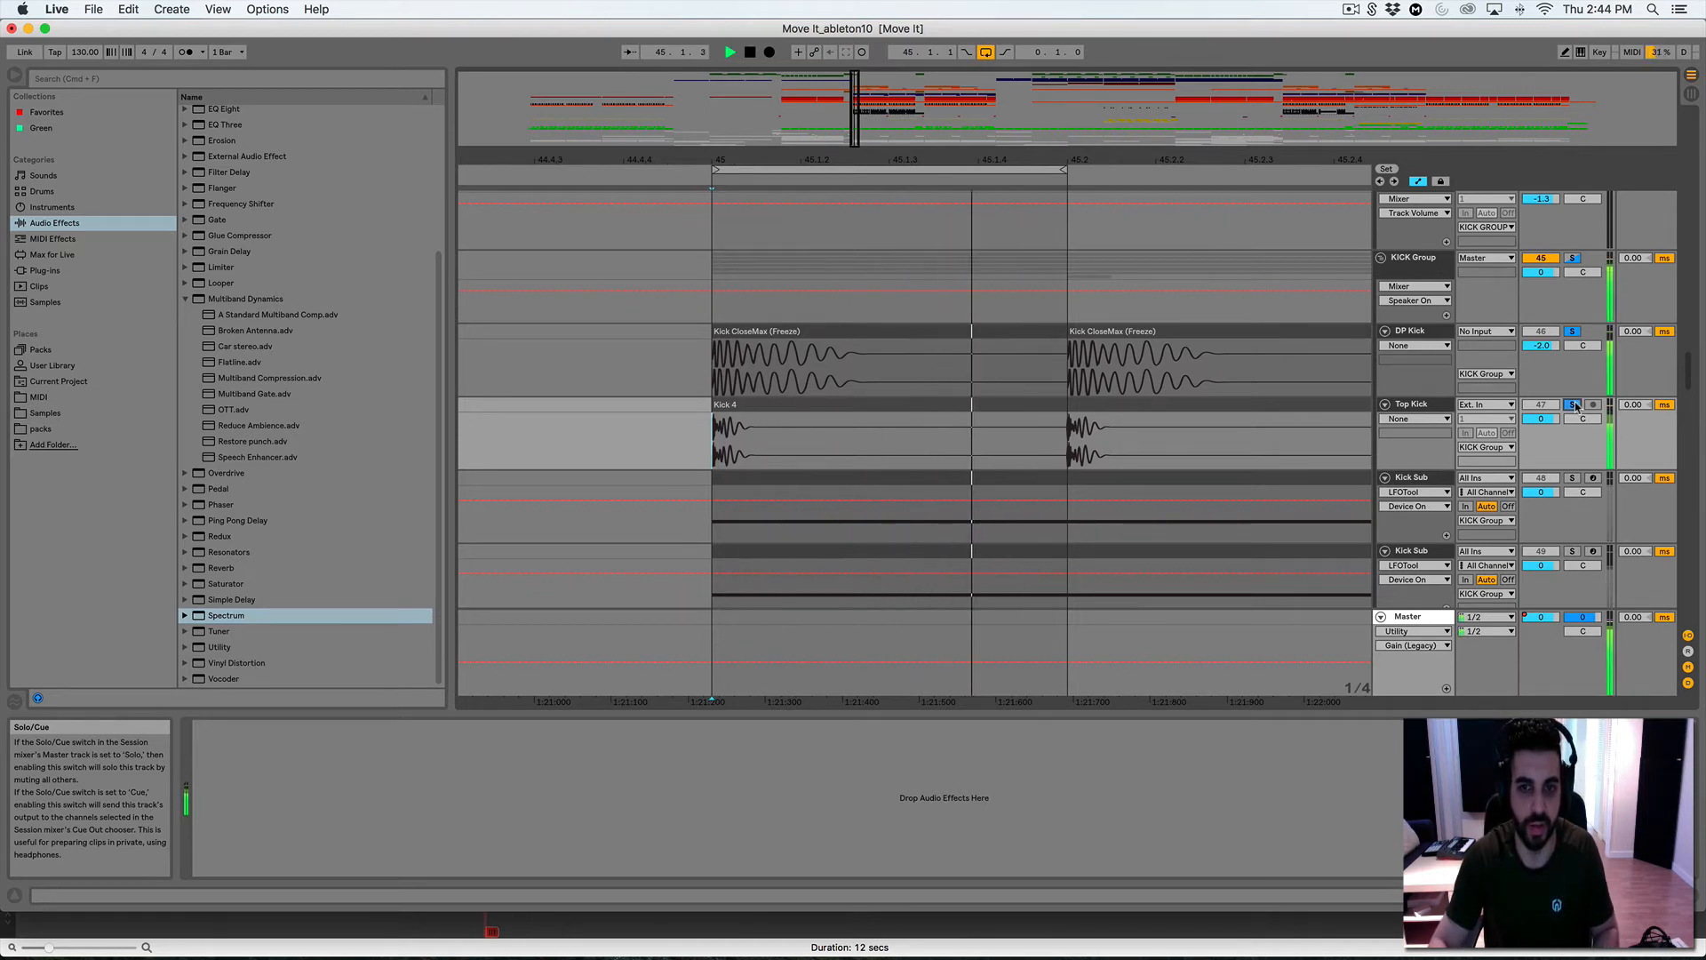
{"action": "scroll", "coordinate": [1155, 422], "scroll_direction": "down", "scroll_amount": 3}
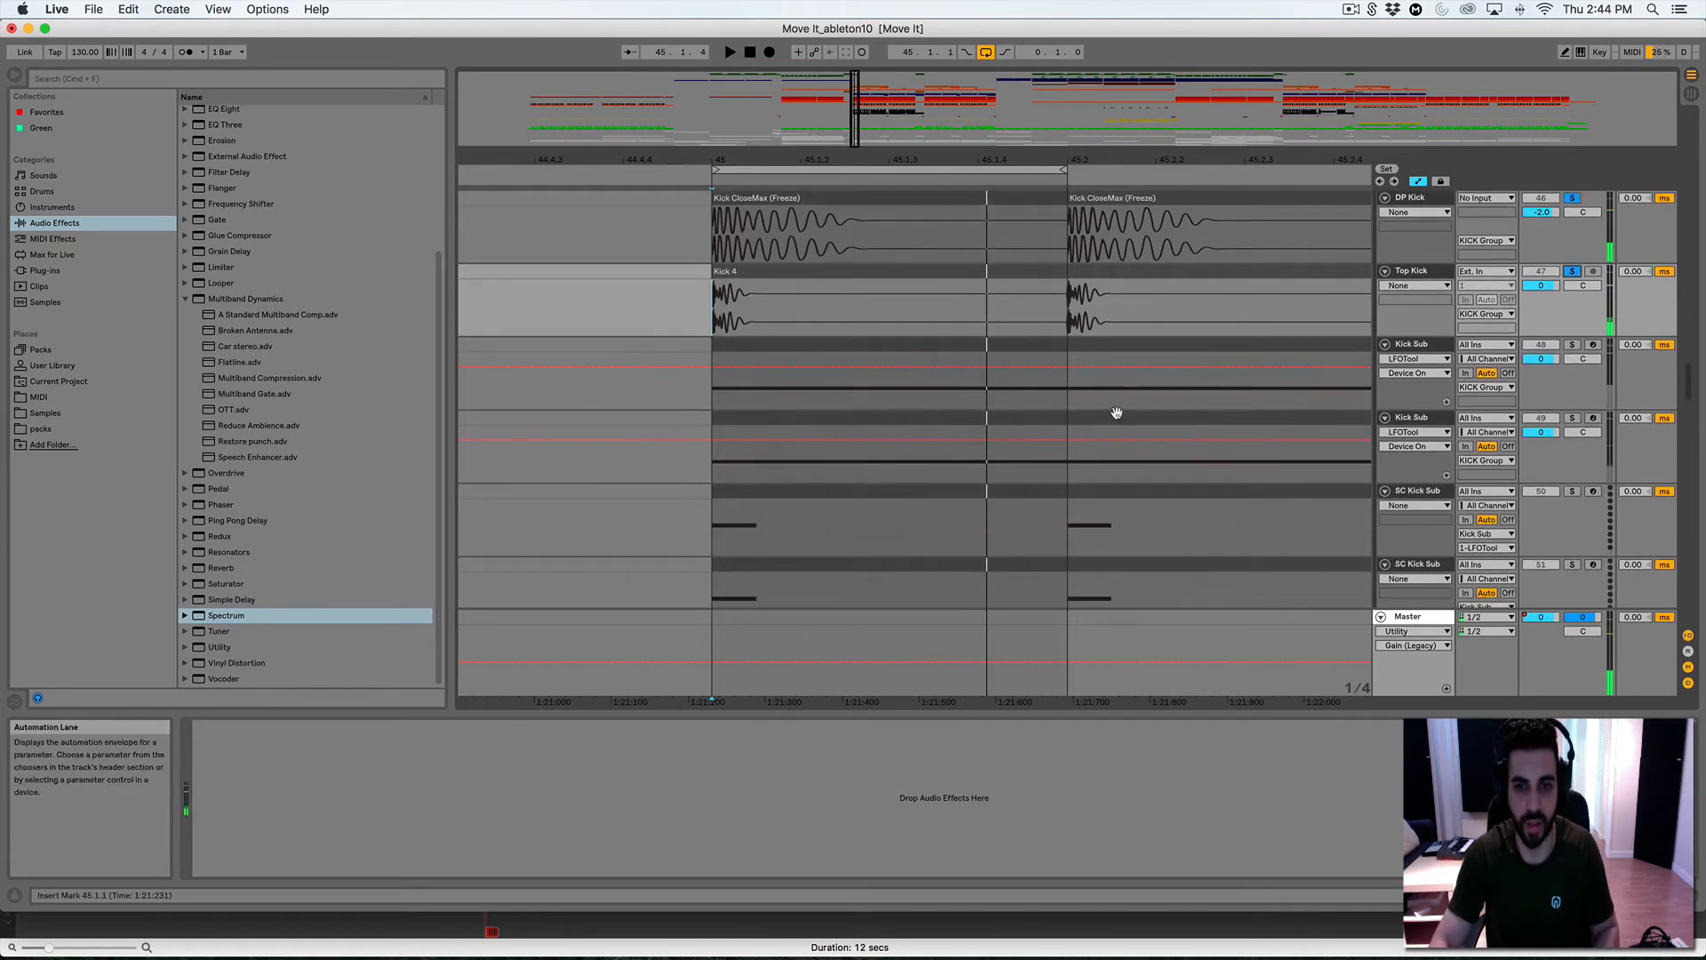
Solo the first Kick Sub track, play it while watching its Spectrum, and inspect the volume curve in its active LFOTool
{"action": "left_click", "coordinate": [736, 393]}
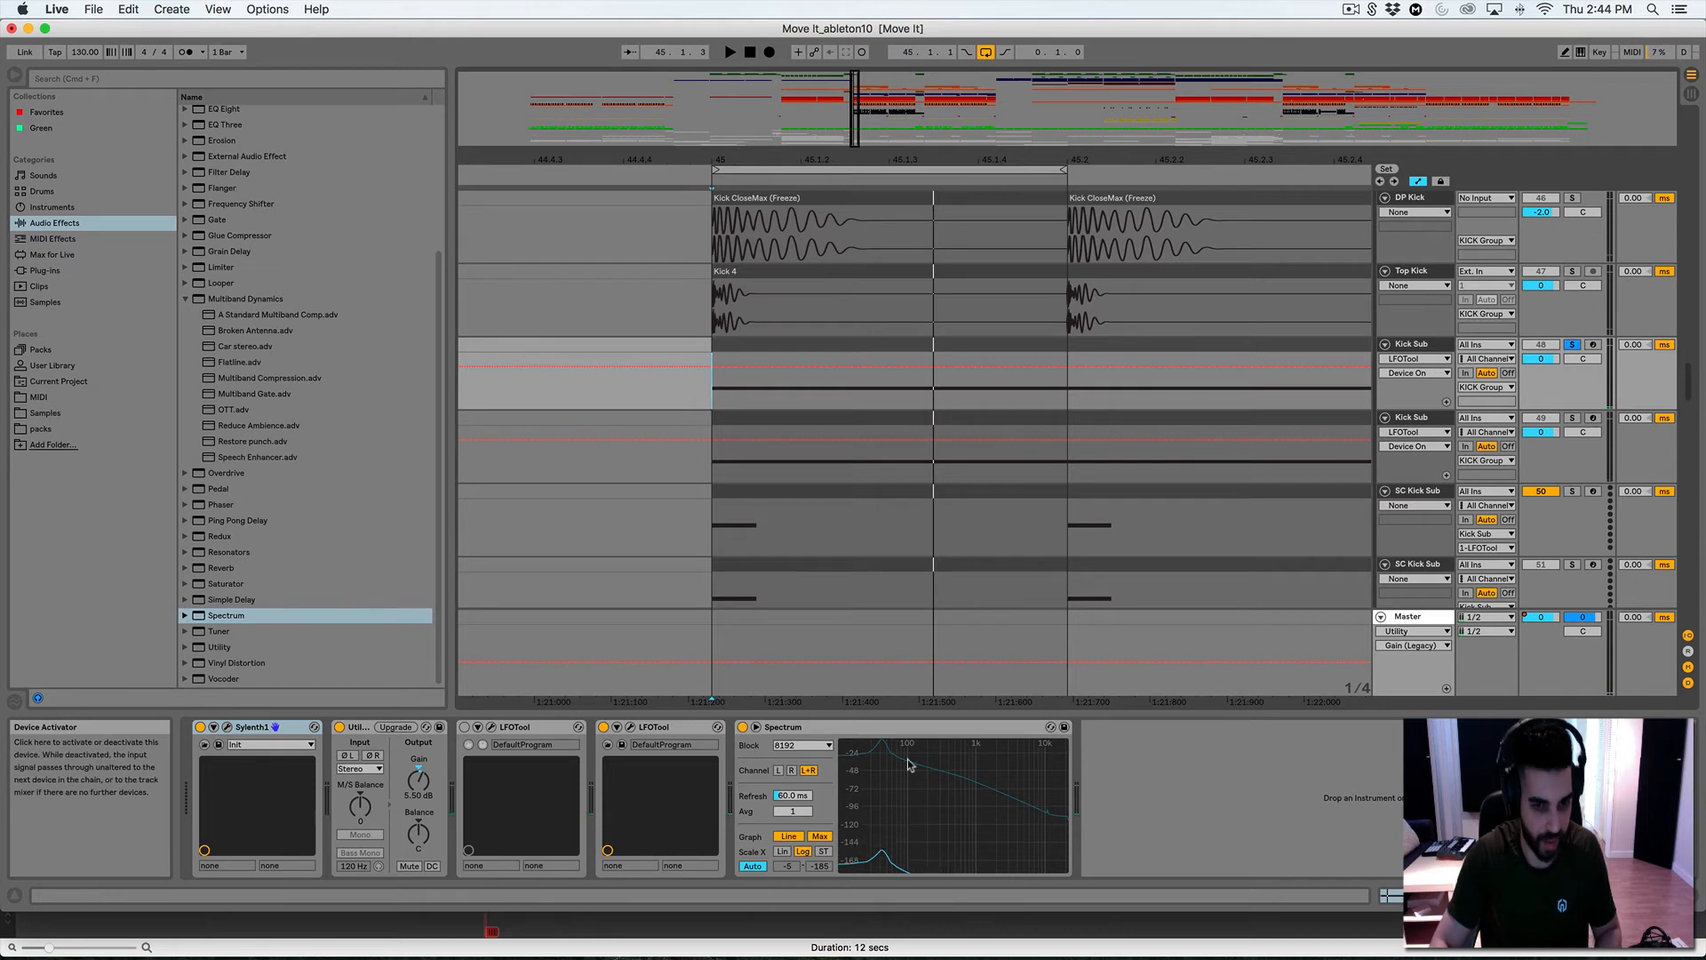
{"action": "key", "text": "space"}
{"action": "key", "text": "space"}
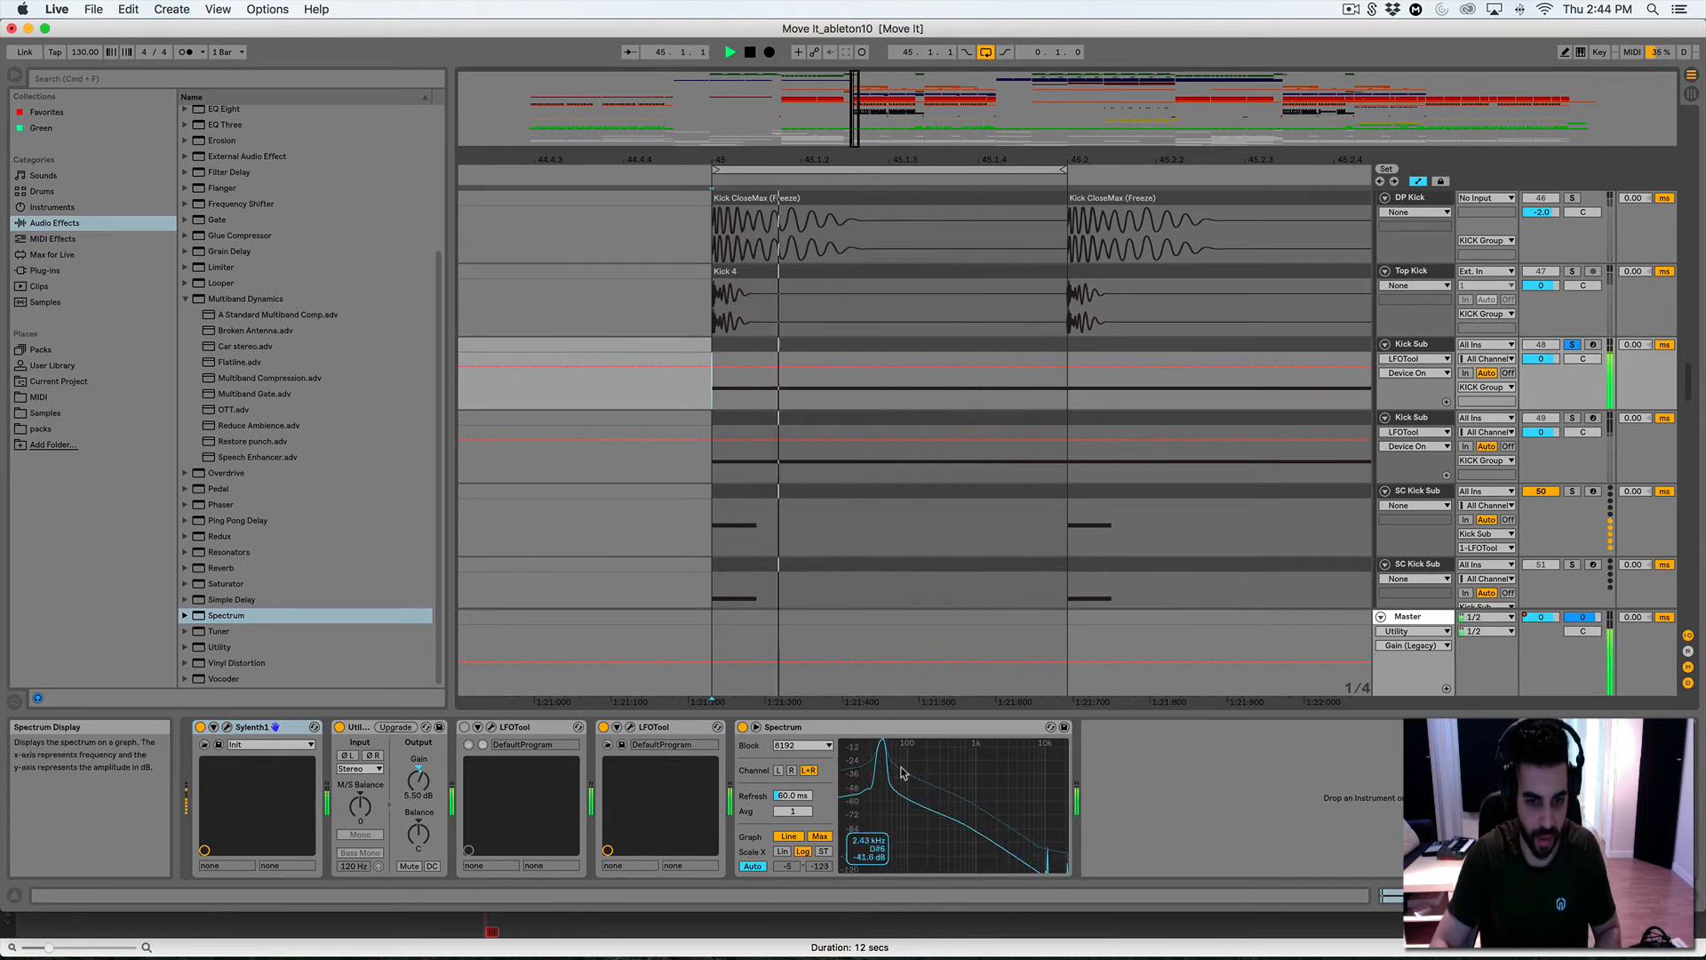
{"action": "left_click", "coordinate": [630, 726]}
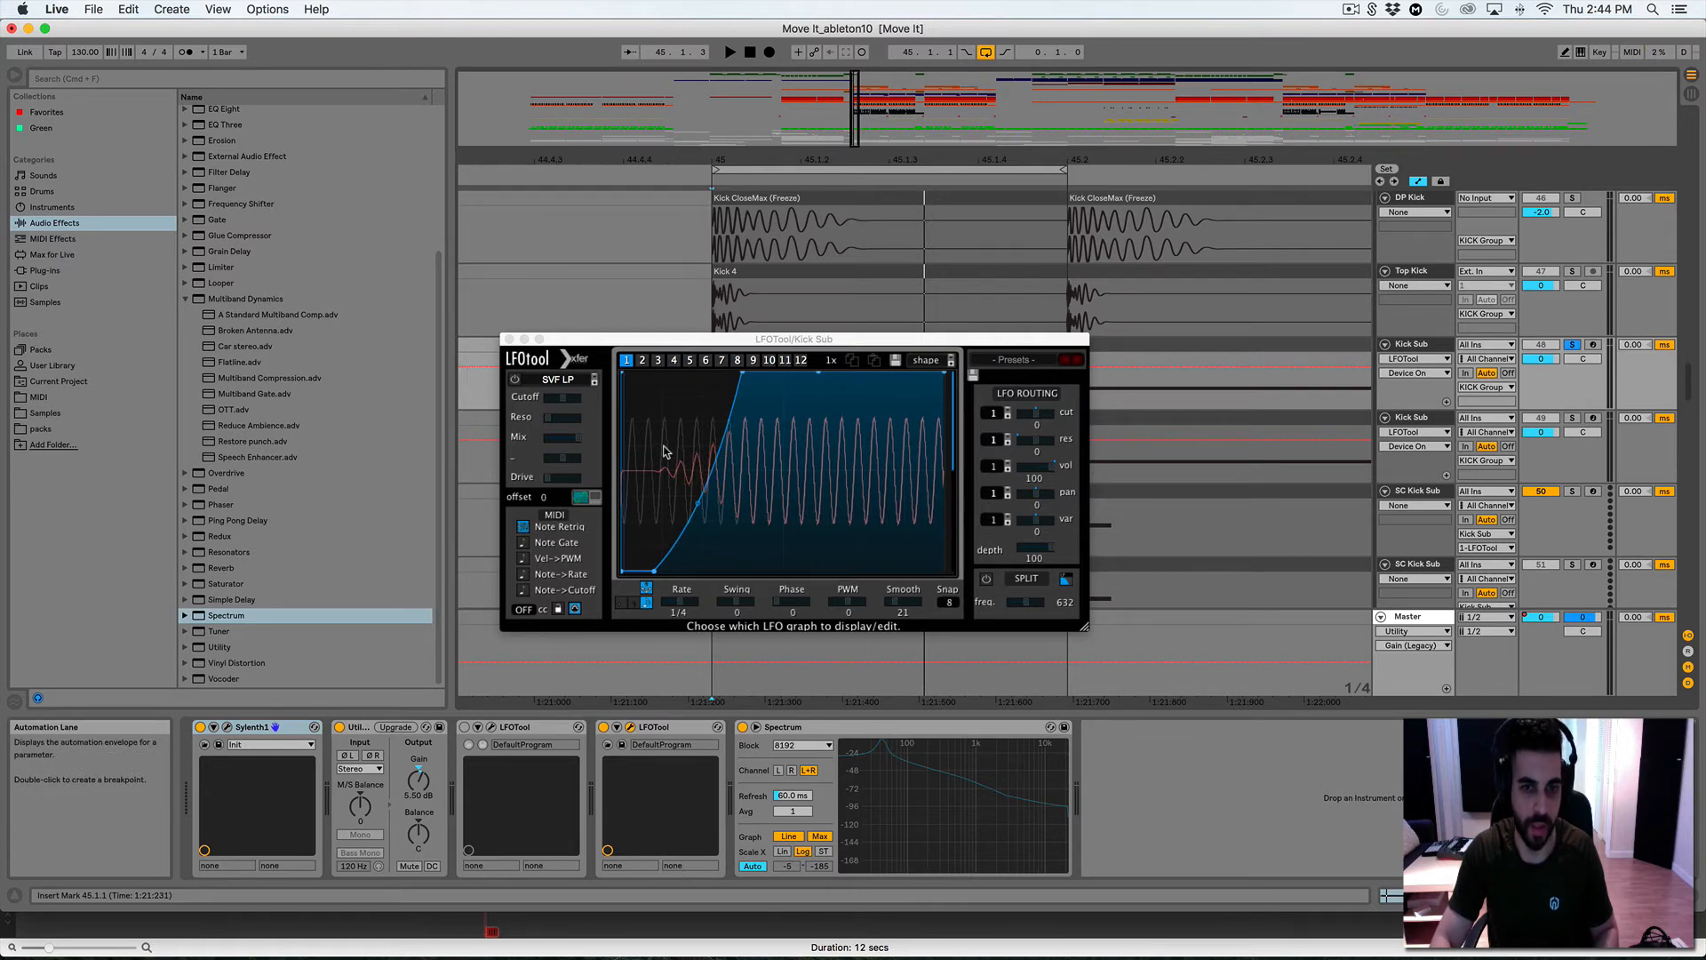
{"action": "left_click", "coordinate": [509, 339]}
Add the Top Kick and DP Kick tracks to the solo alongside the first Kick Sub
{"action": "scroll", "coordinate": [674, 438], "scroll_direction": "up", "scroll_amount": 3}
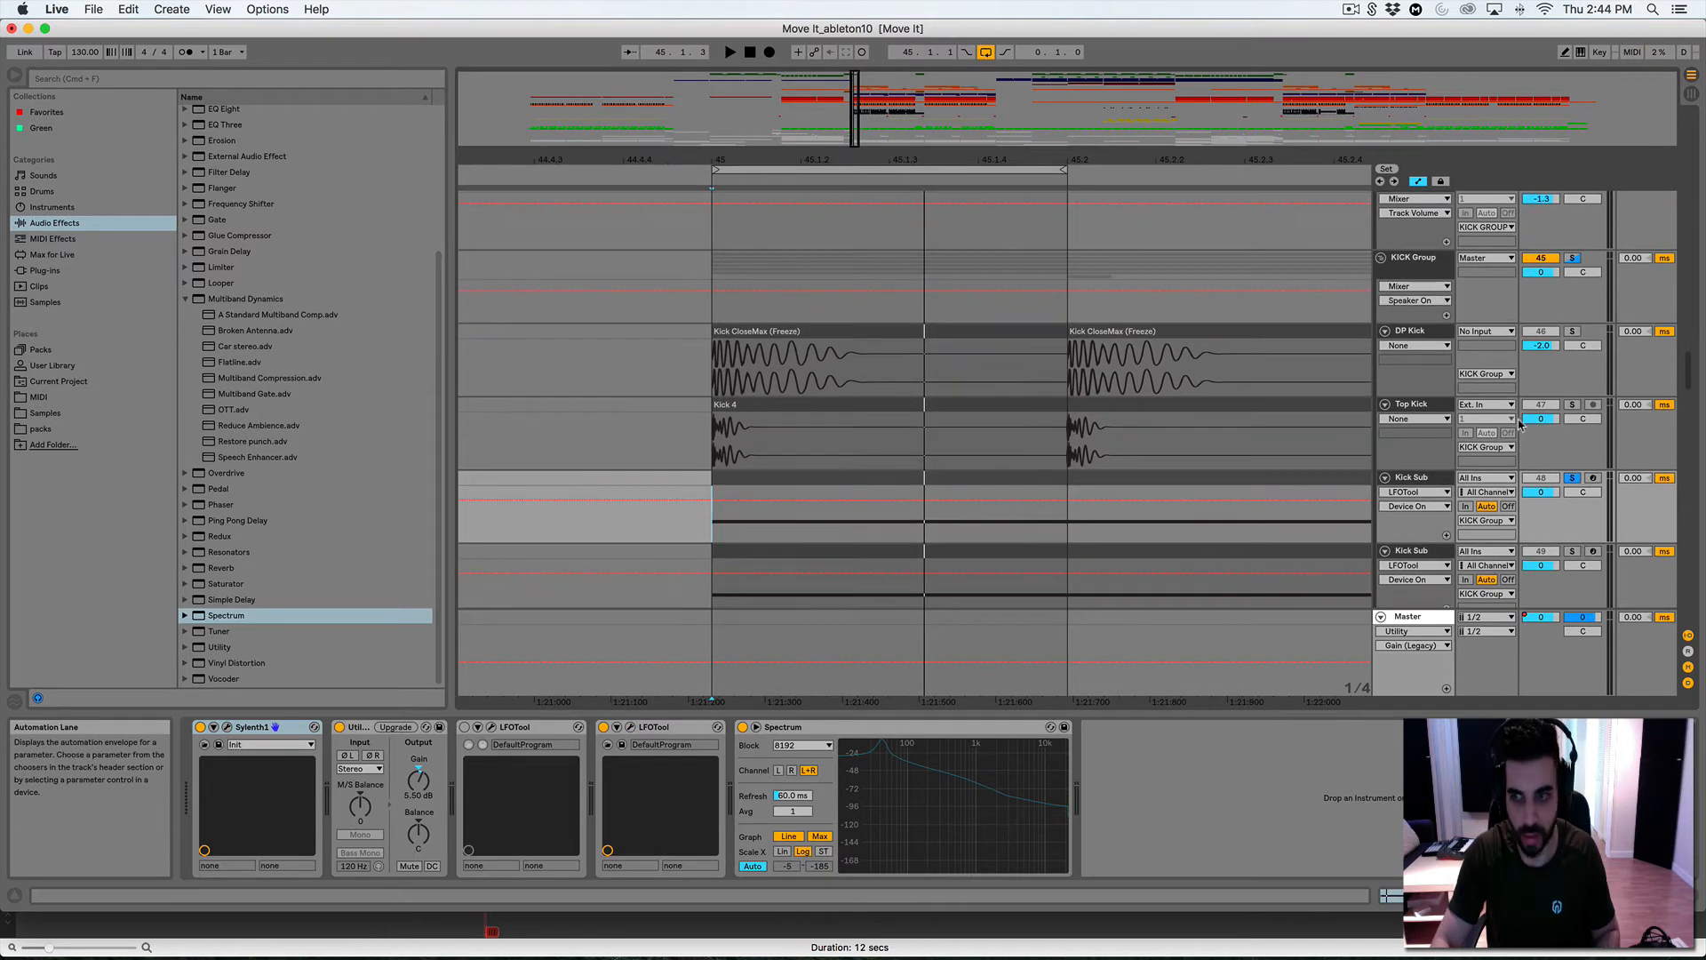
{"action": "left_click", "coordinate": [1571, 405], "text": "super"}
{"action": "left_click", "coordinate": [1580, 344], "text": "super"}
{"action": "left_click", "coordinate": [1571, 331], "text": "super"}
Open the LFOTool on the KICK Group track and play the loop to examine the combined kick waveform
{"action": "left_click", "coordinate": [750, 273]}
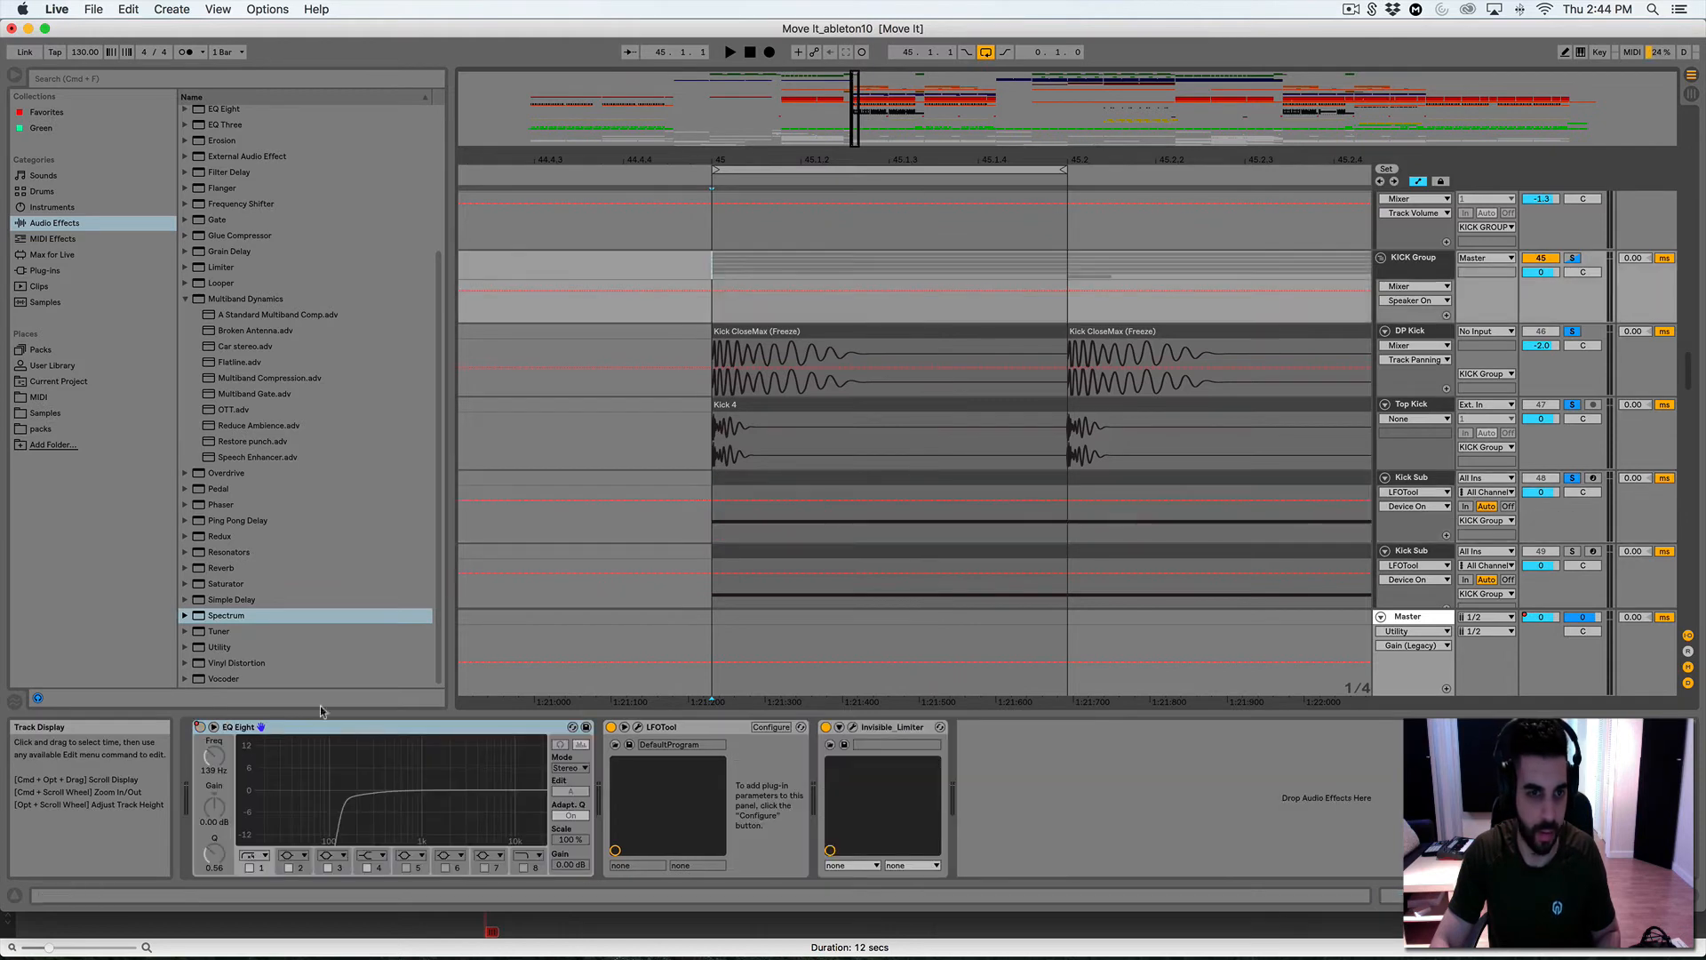
{"action": "left_click", "coordinate": [638, 727]}
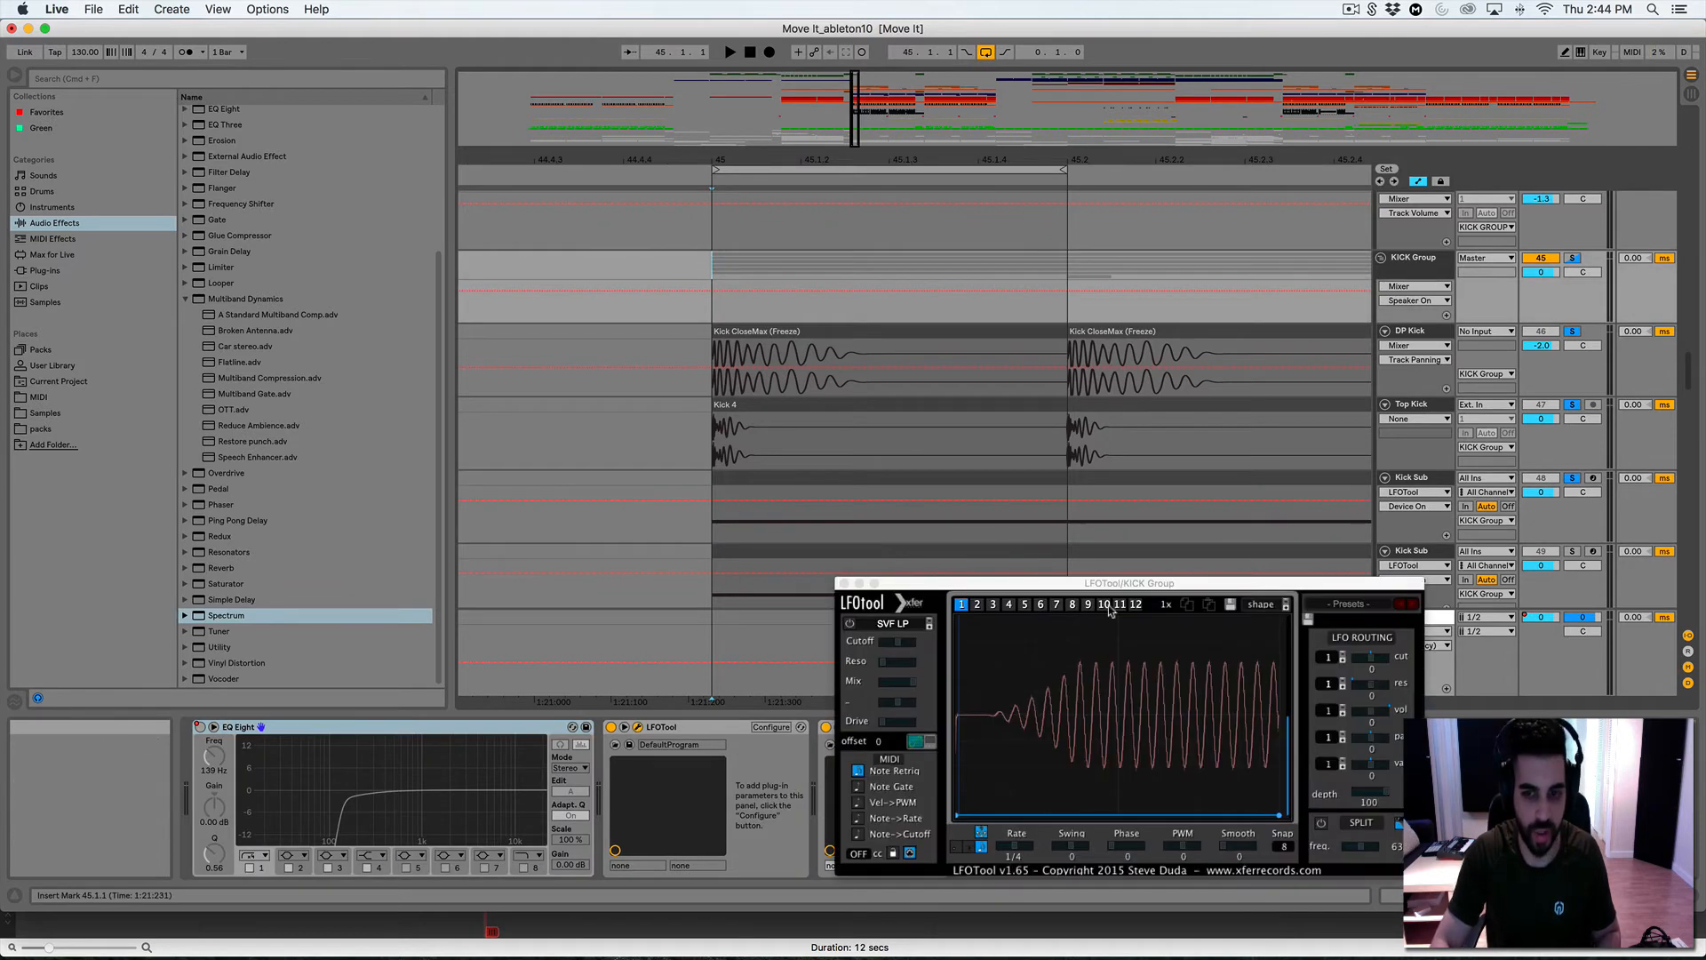
{"action": "left_click_drag", "start_coordinate": [1111, 590], "coordinate": [399, 211]}
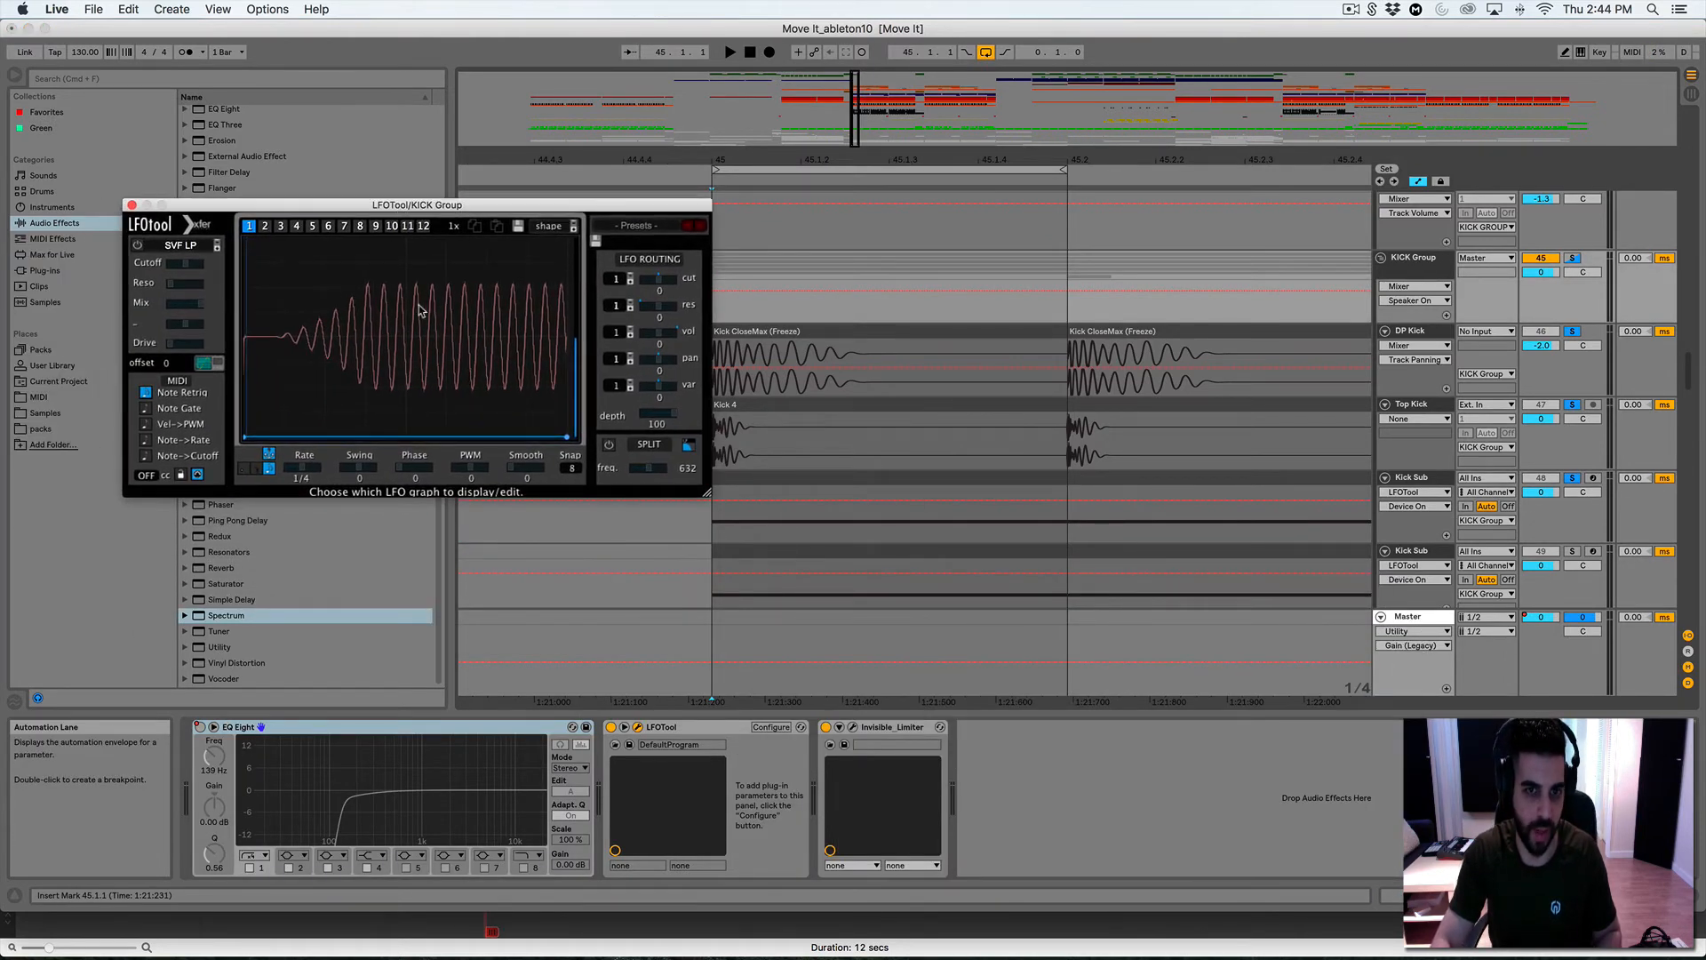
{"action": "left_click_drag", "start_coordinate": [597, 214], "coordinate": [544, 196]}
{"action": "key", "text": "space"}
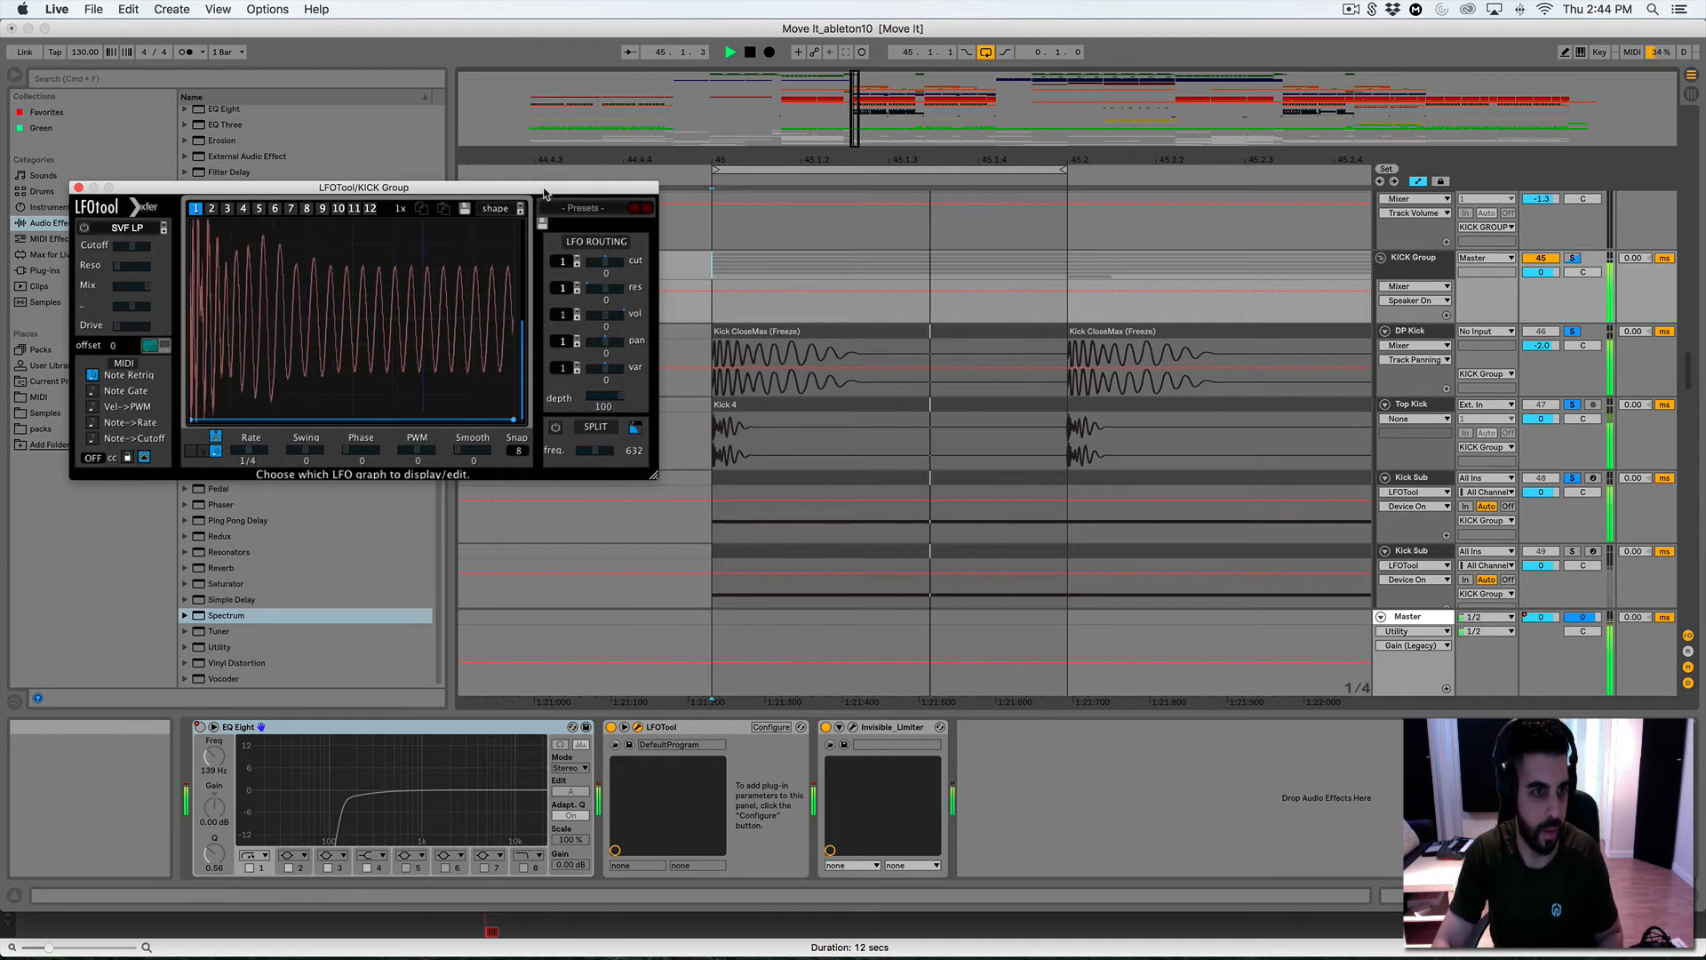
{"action": "key", "text": "space"}
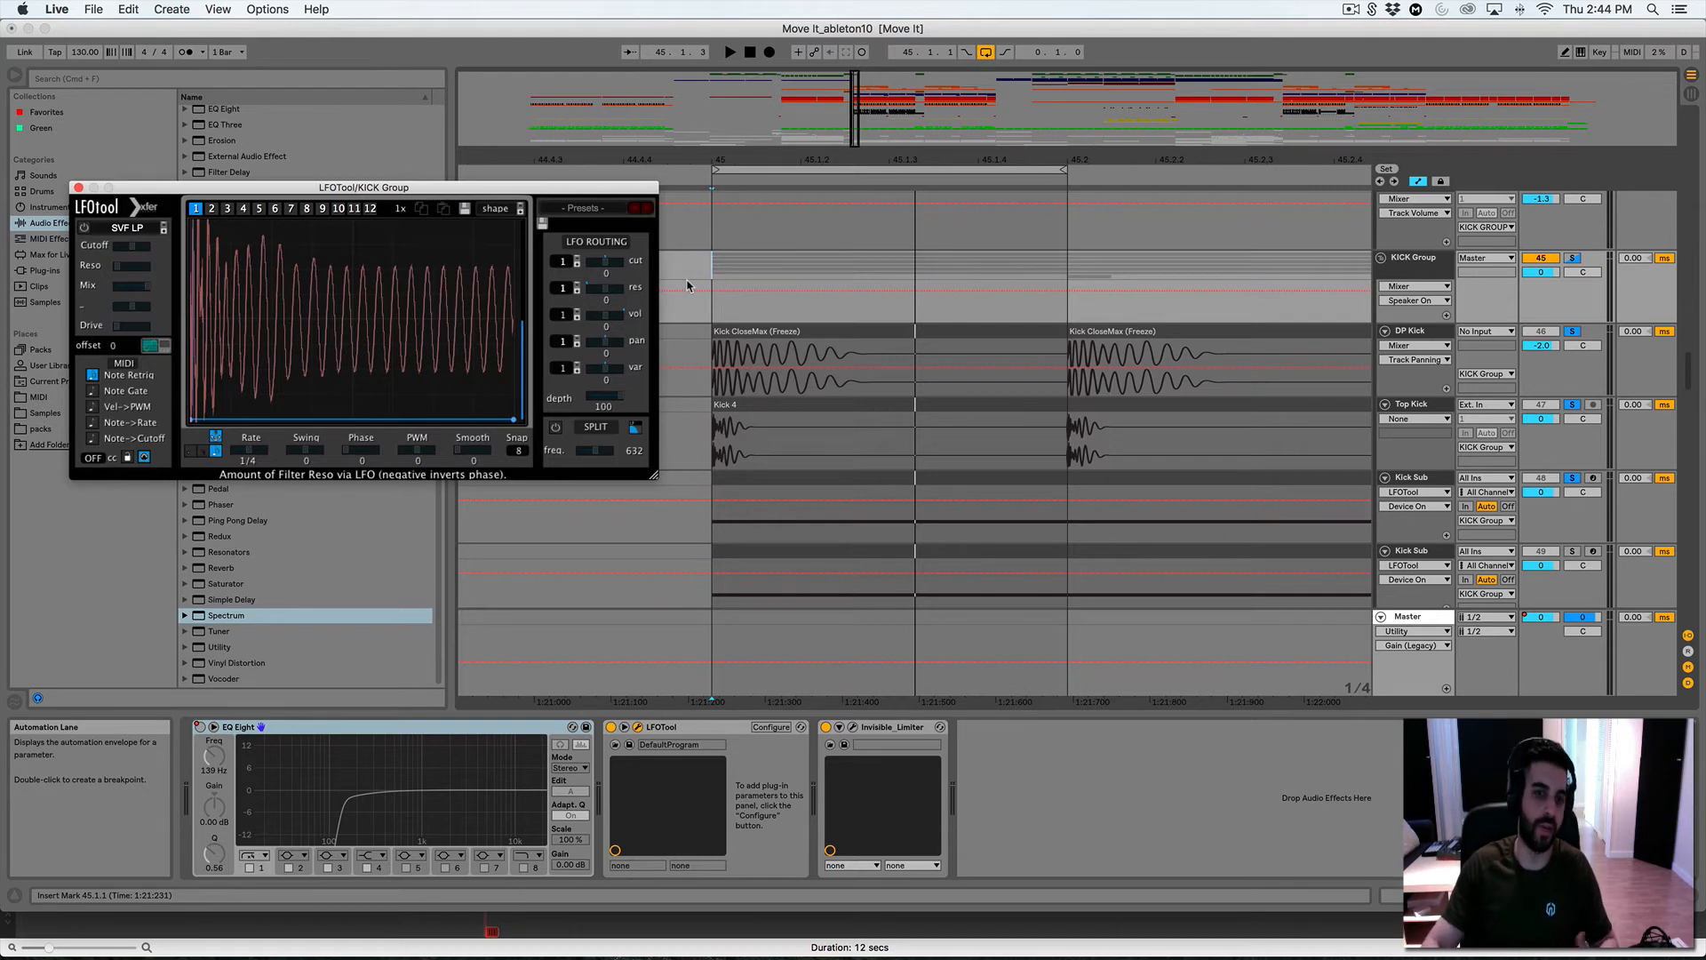
Solo only the second Kick Sub track and play it from 45.1.1 to check its Spectrum
{"action": "scroll", "coordinate": [874, 350], "scroll_direction": "down", "scroll_amount": 2}
{"action": "left_click", "coordinate": [715, 449]}
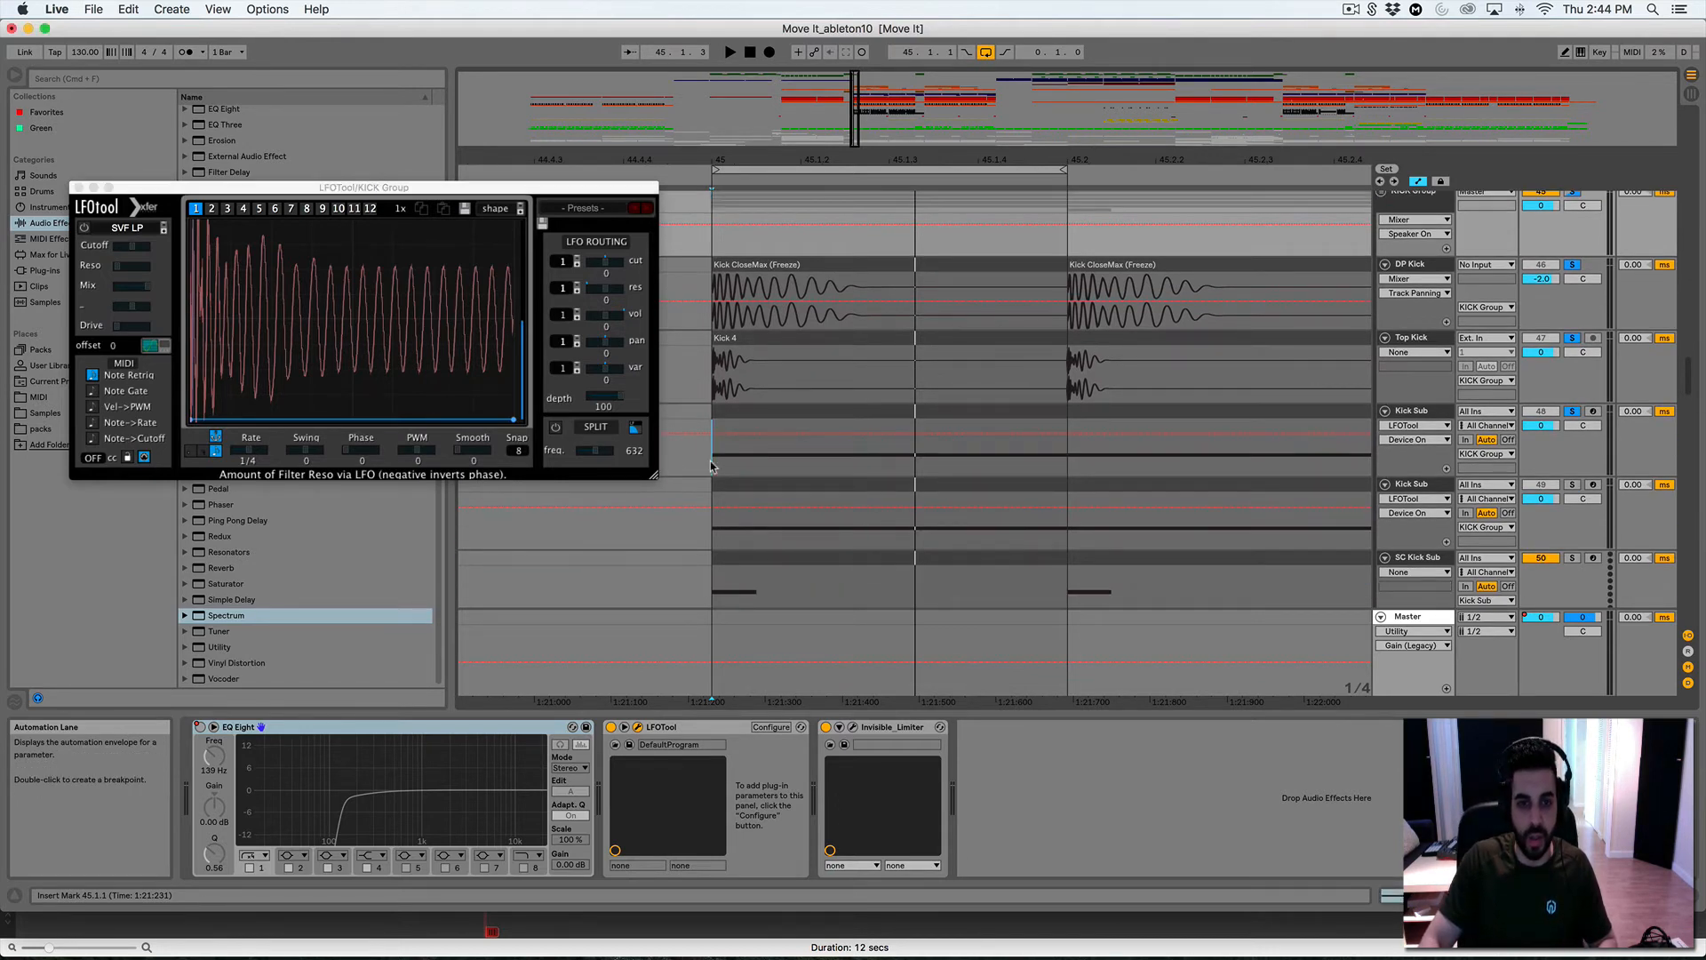
{"action": "left_click", "coordinate": [710, 520]}
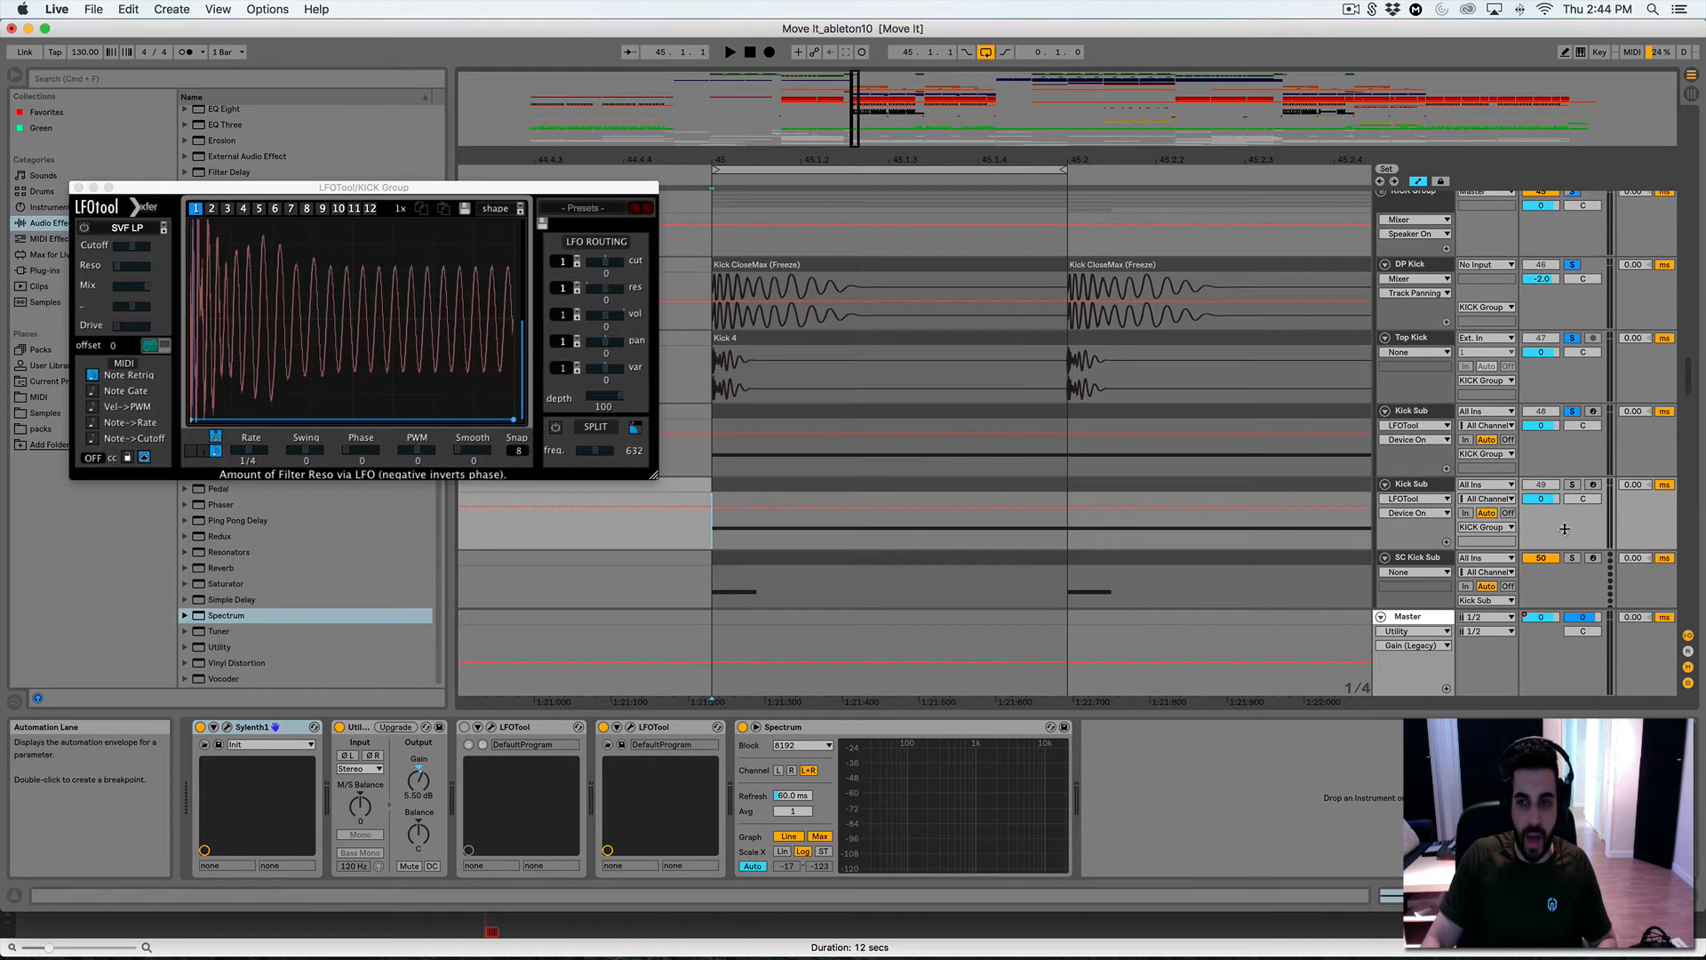
{"action": "left_click", "coordinate": [1573, 485]}
{"action": "key", "text": "space"}
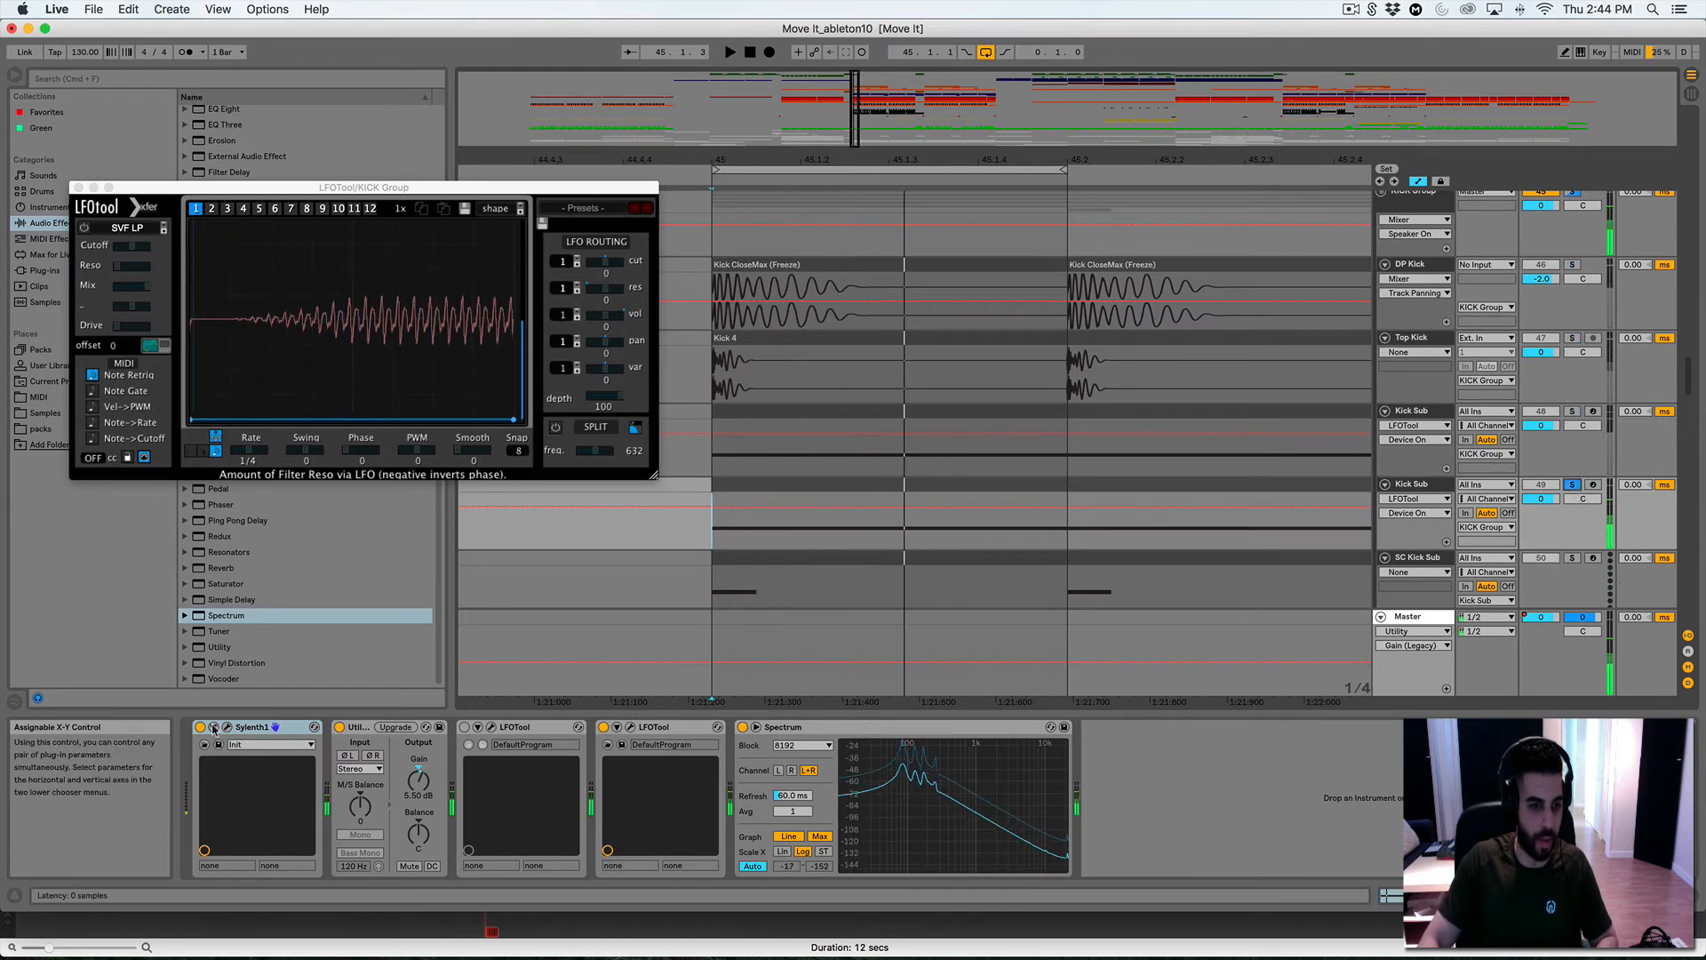
Open the second Kick Sub's Sylenth1 and compare the oscillator settings of Part A and Part B
{"action": "left_click", "coordinate": [226, 728]}
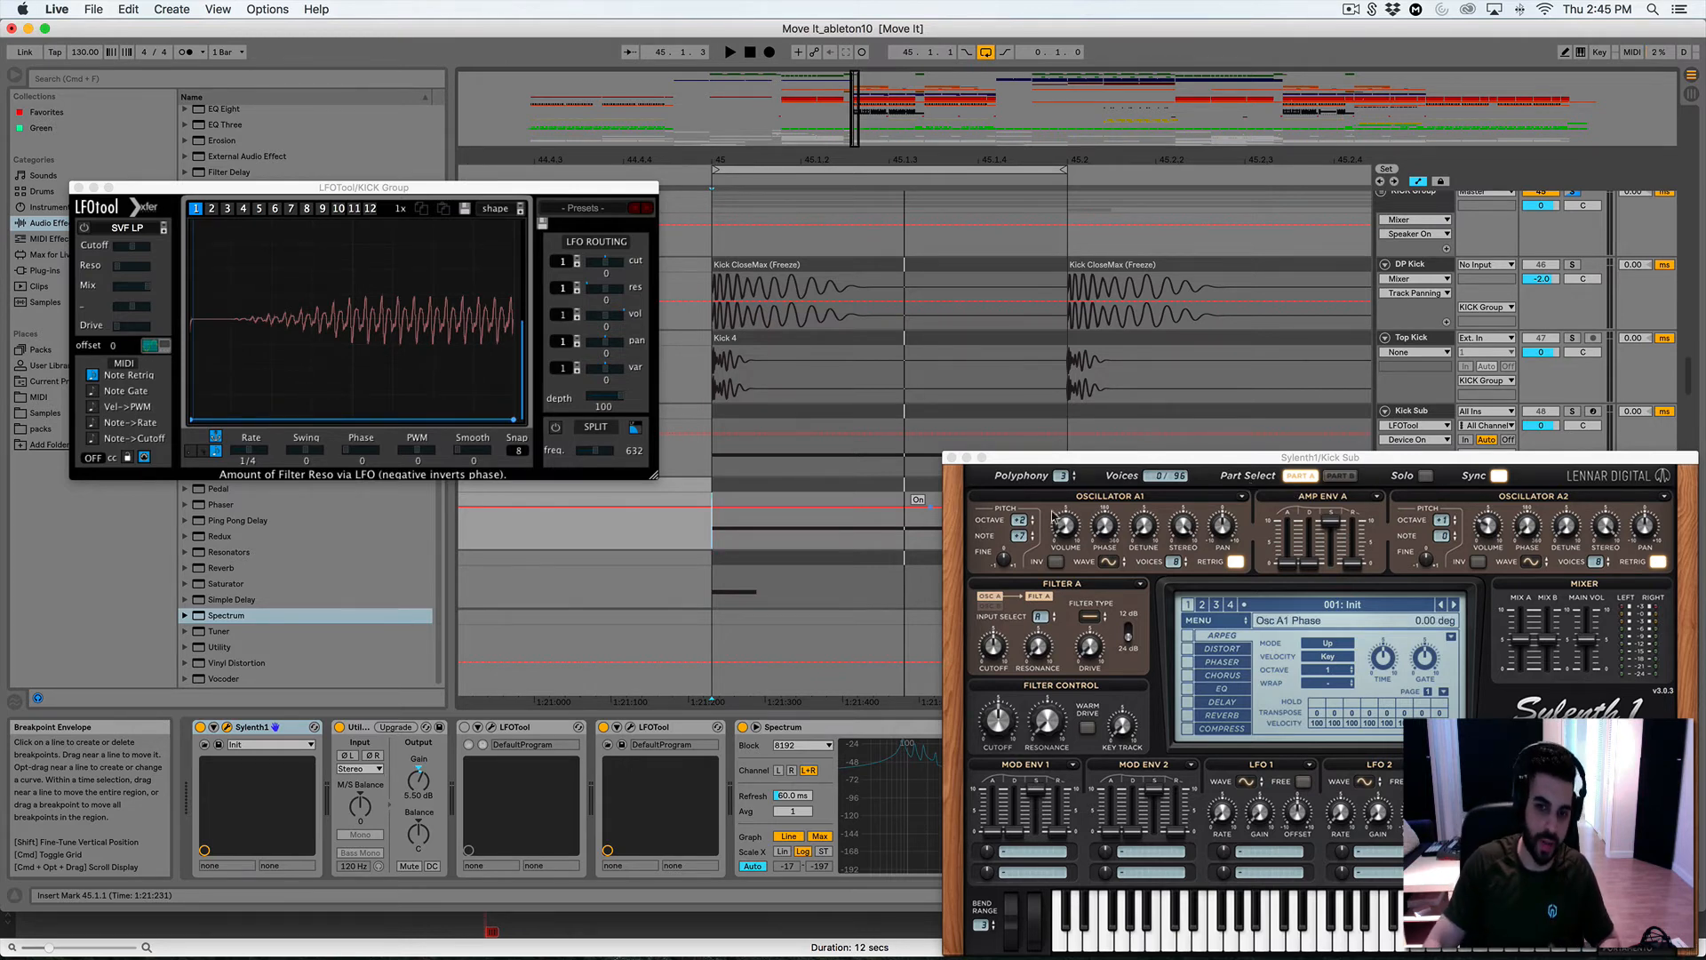
{"action": "left_click", "coordinate": [1339, 476]}
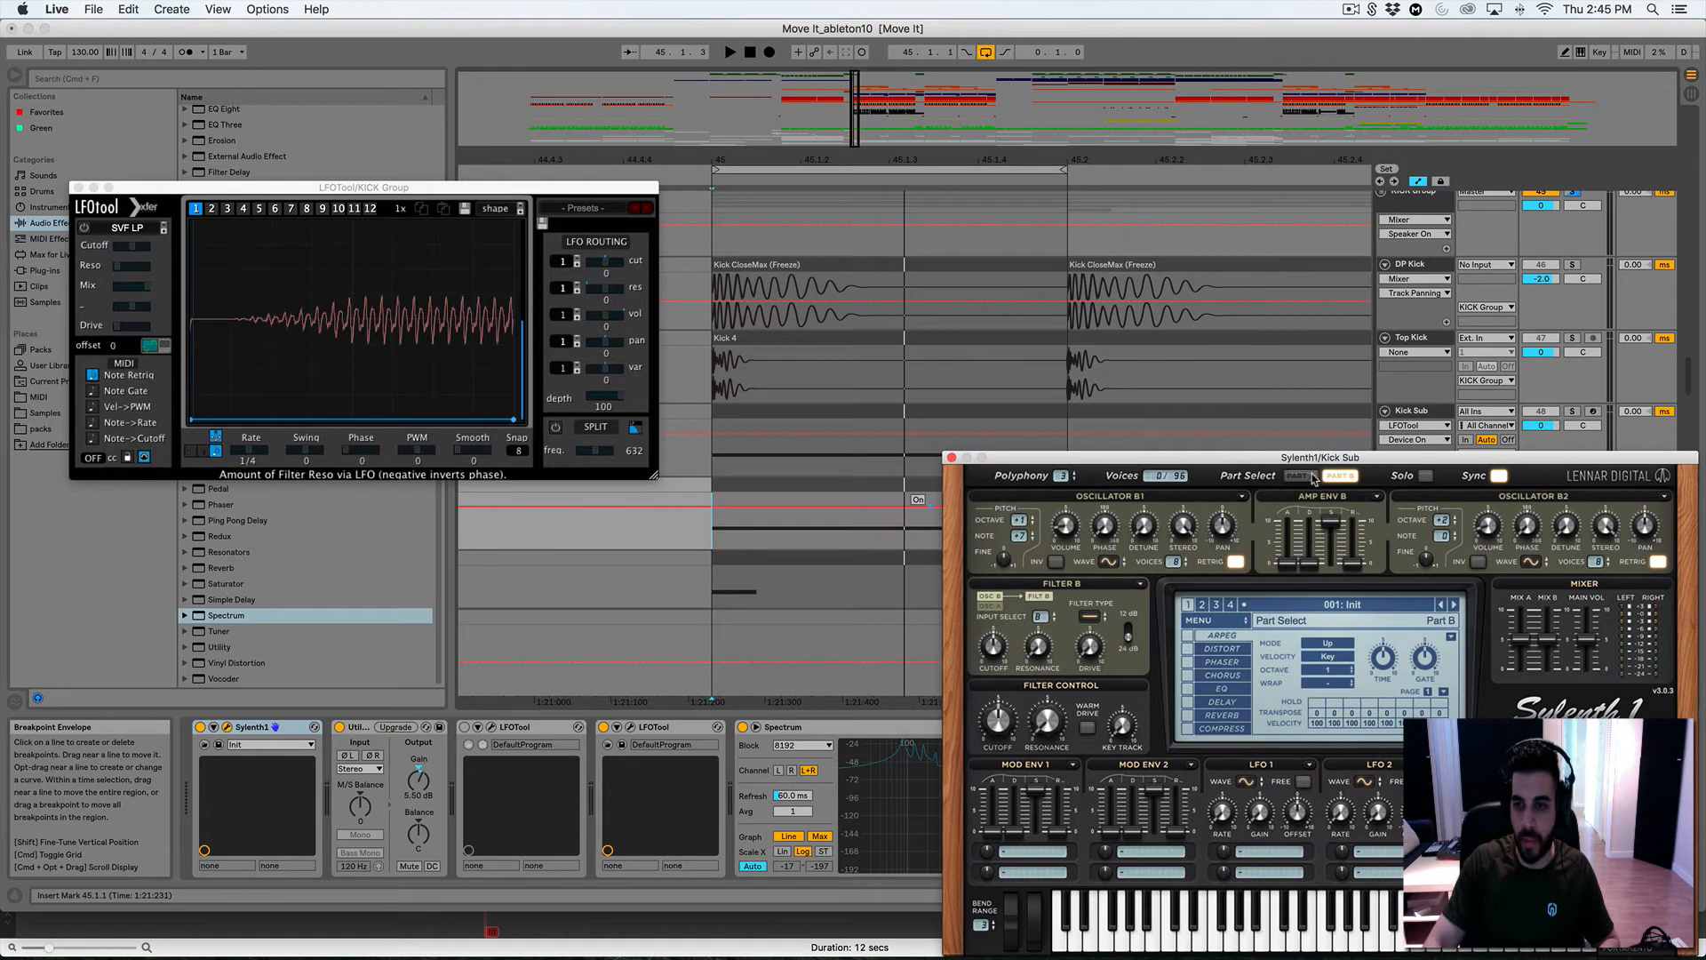
{"action": "left_click", "coordinate": [1311, 477]}
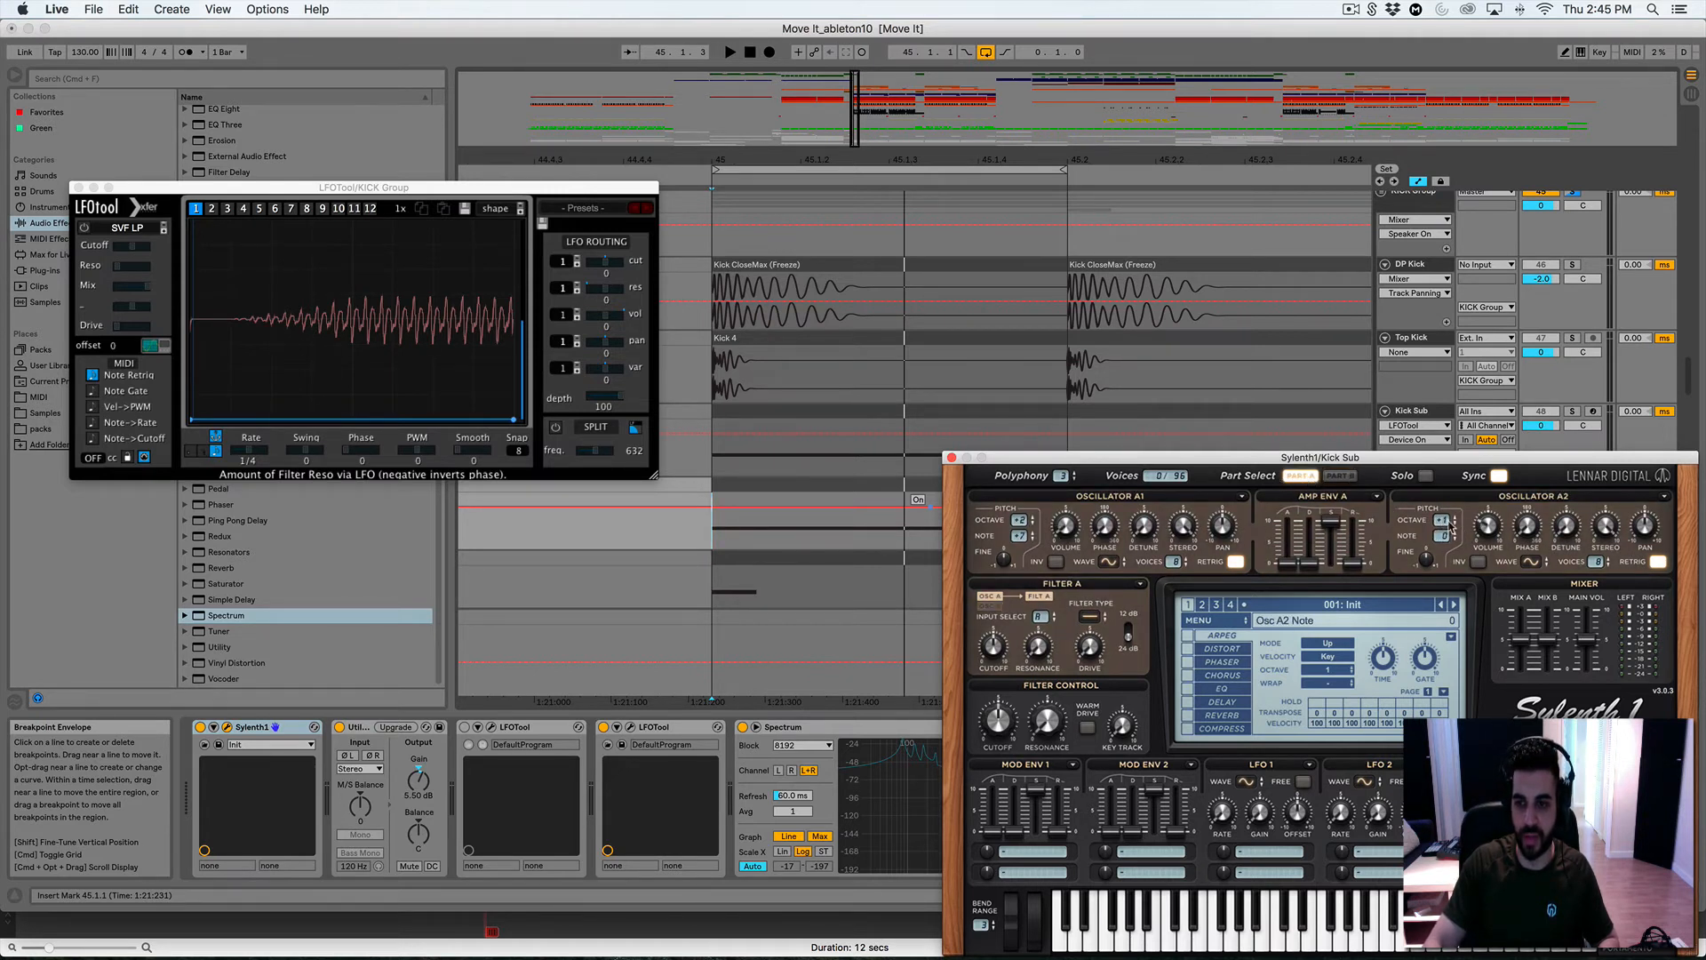
{"action": "left_click_drag", "start_coordinate": [1291, 468], "coordinate": [1170, 189]}
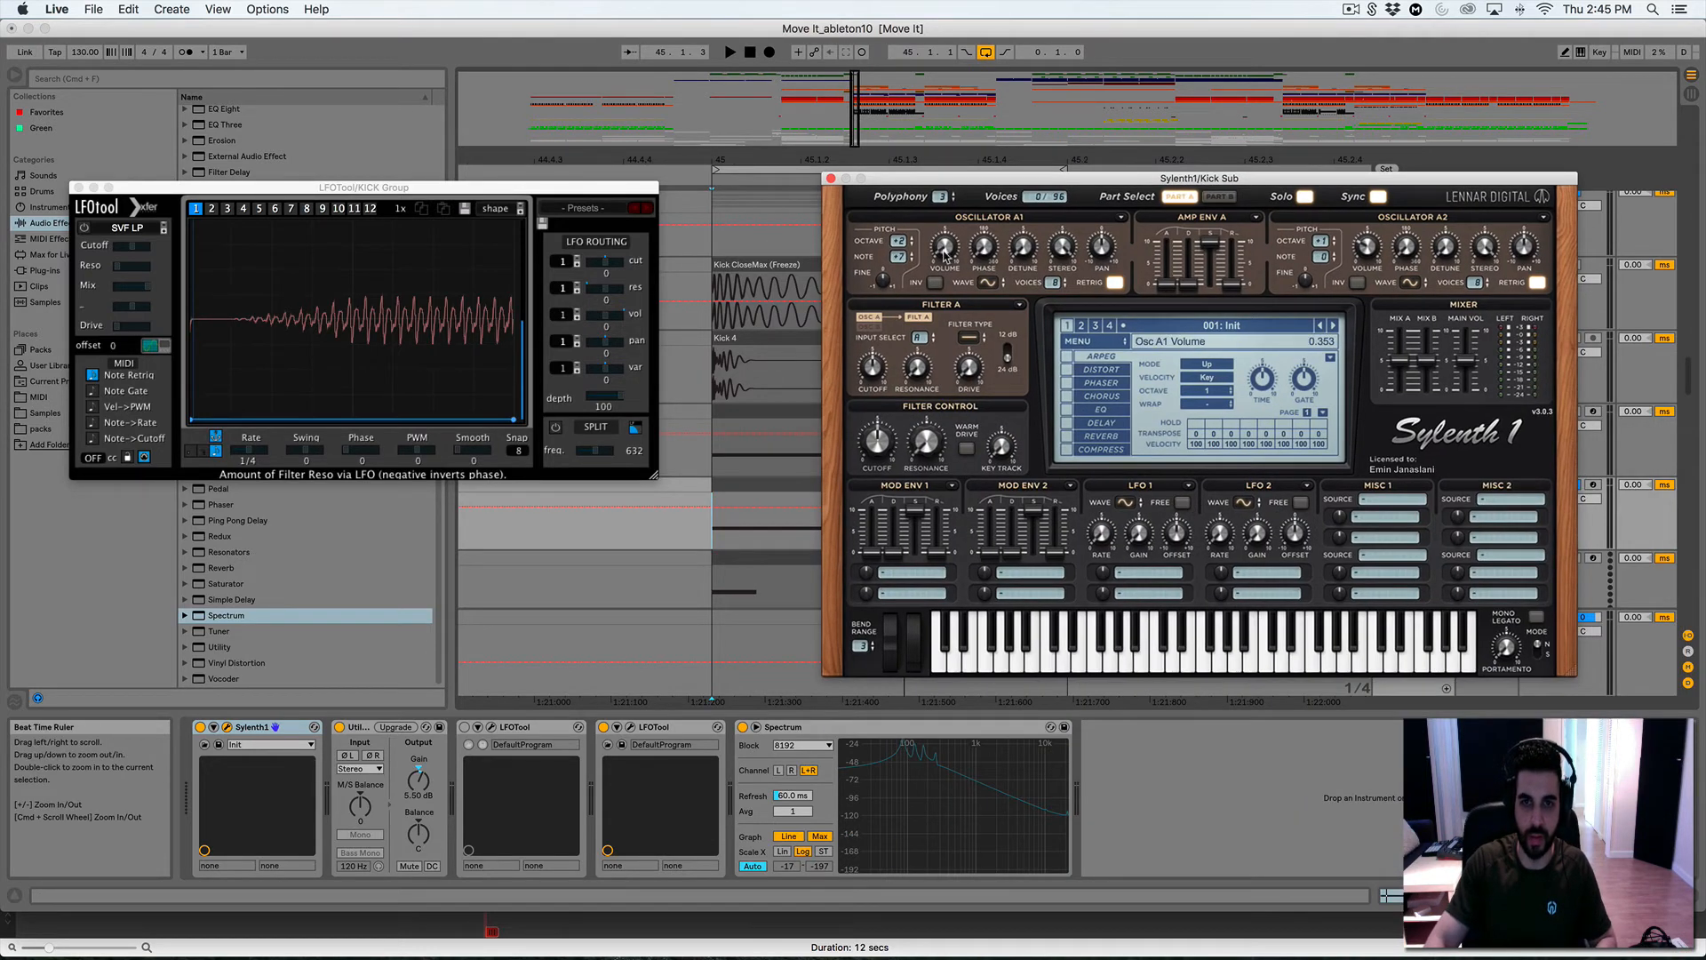
Set oscillator A1's voices to 0 and play the loop to read the remaining frequency peak in the Spectrum
{"action": "left_click_drag", "start_coordinate": [1051, 294], "coordinate": [1048, 391]}
{"action": "key", "text": "space"}
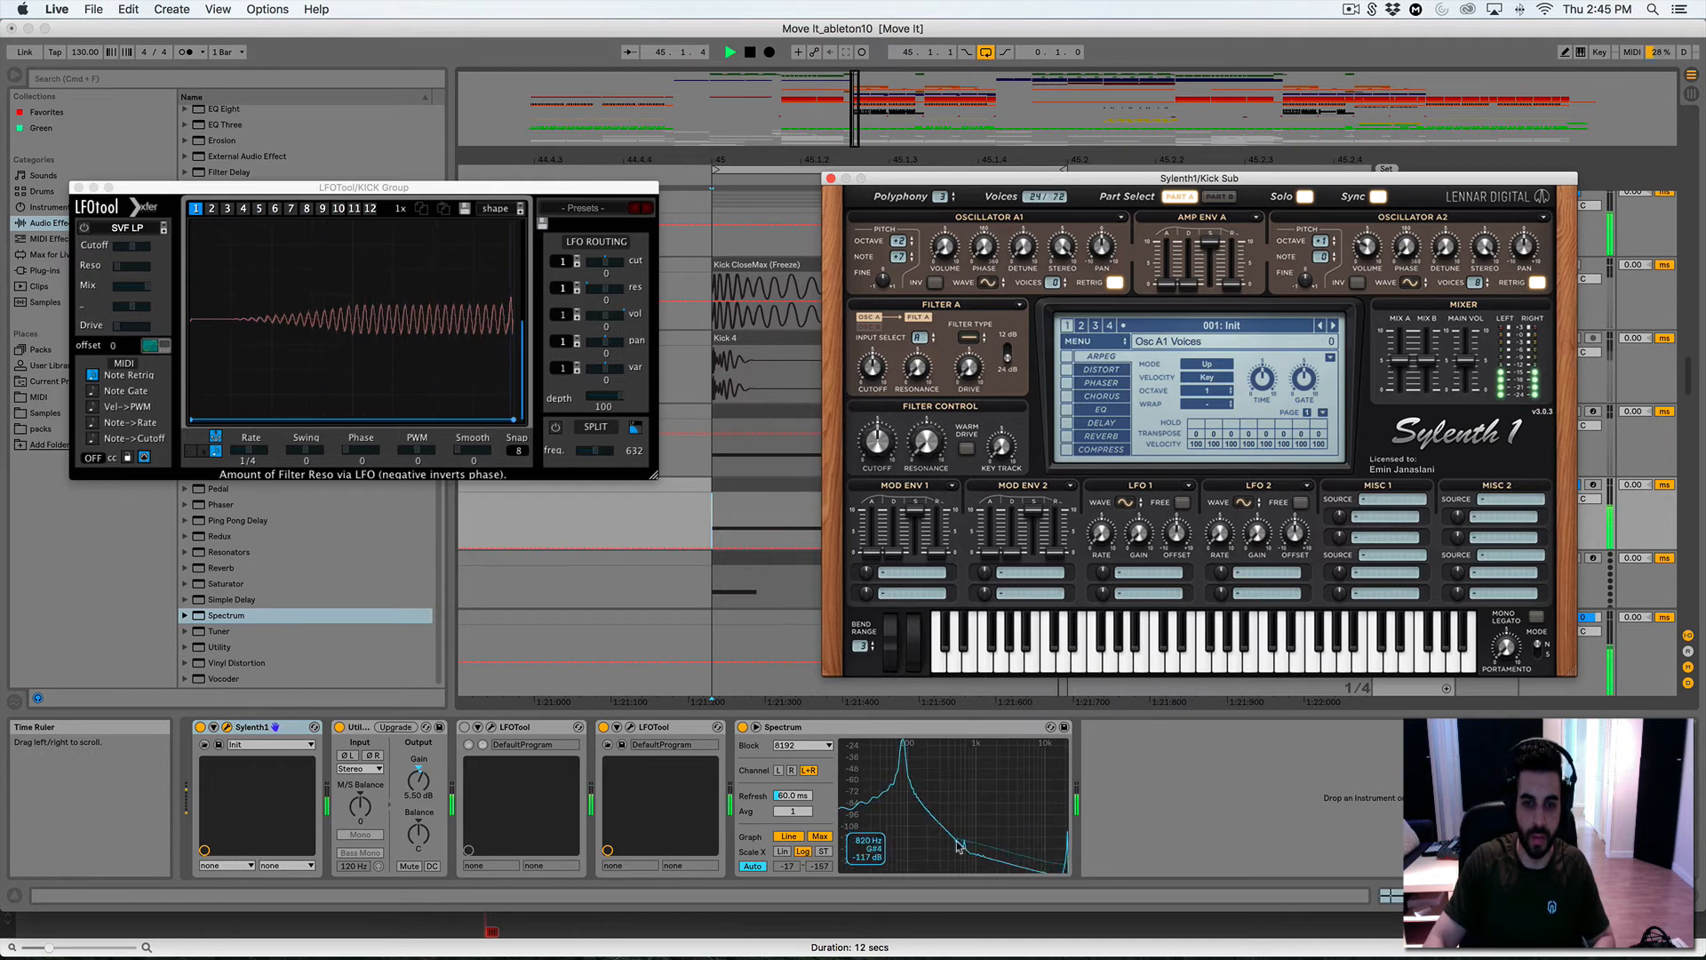
{"action": "left_click", "coordinate": [904, 760]}
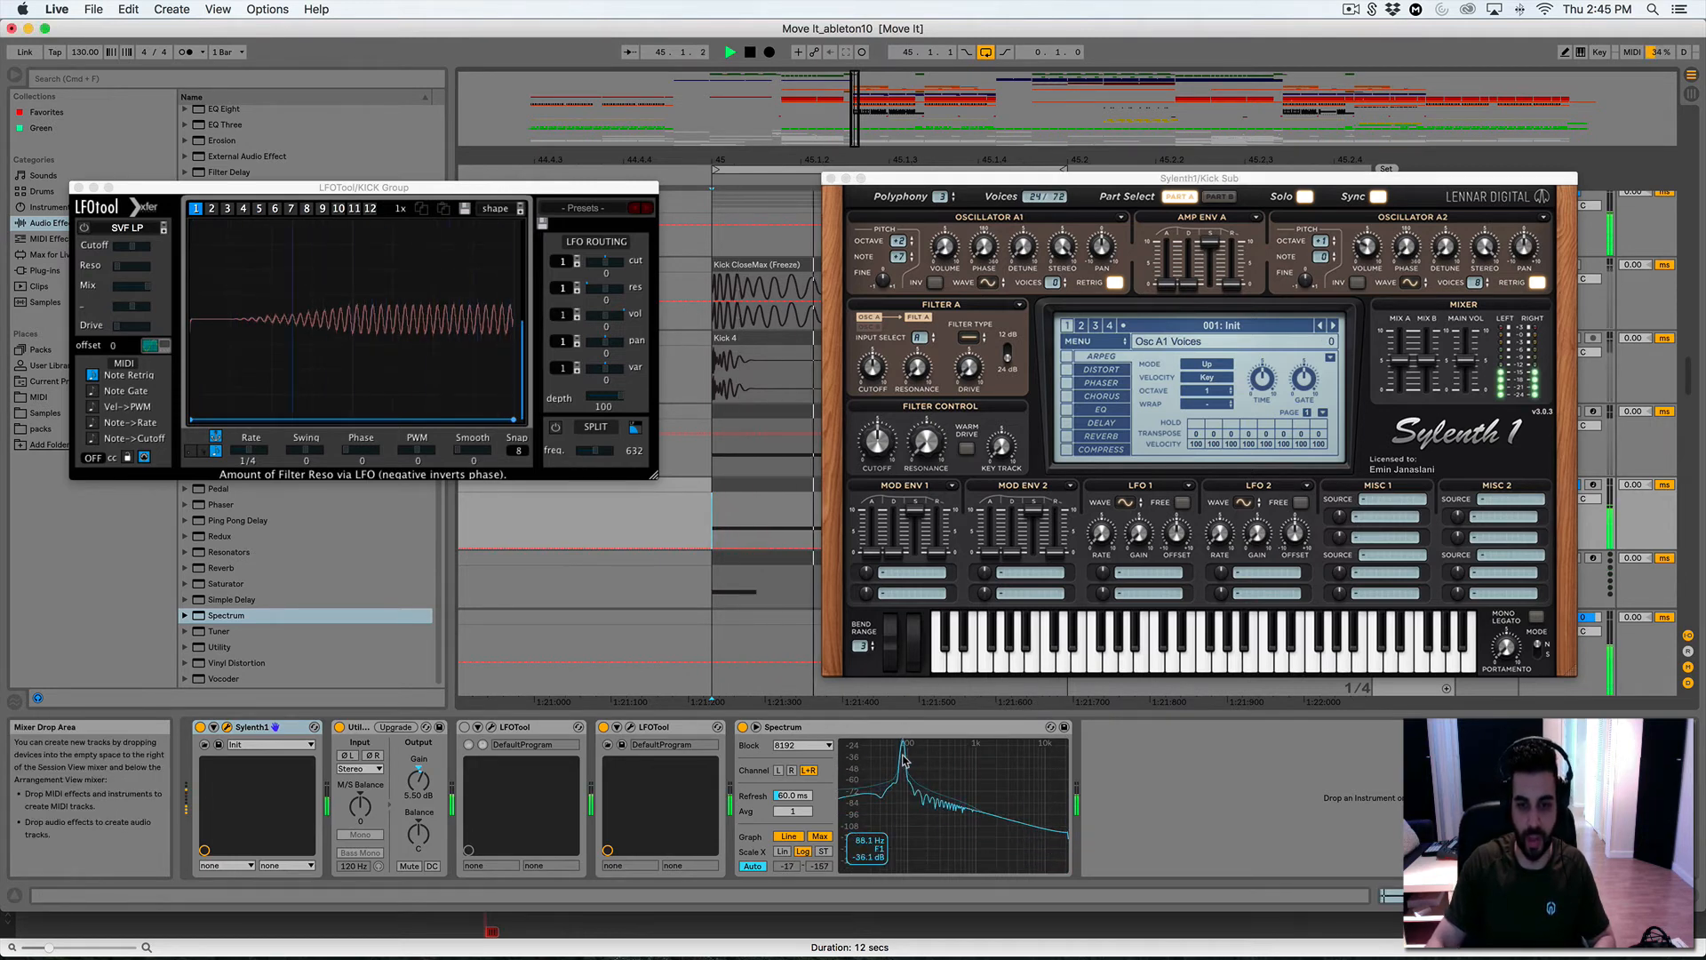
{"action": "key", "text": "space"}
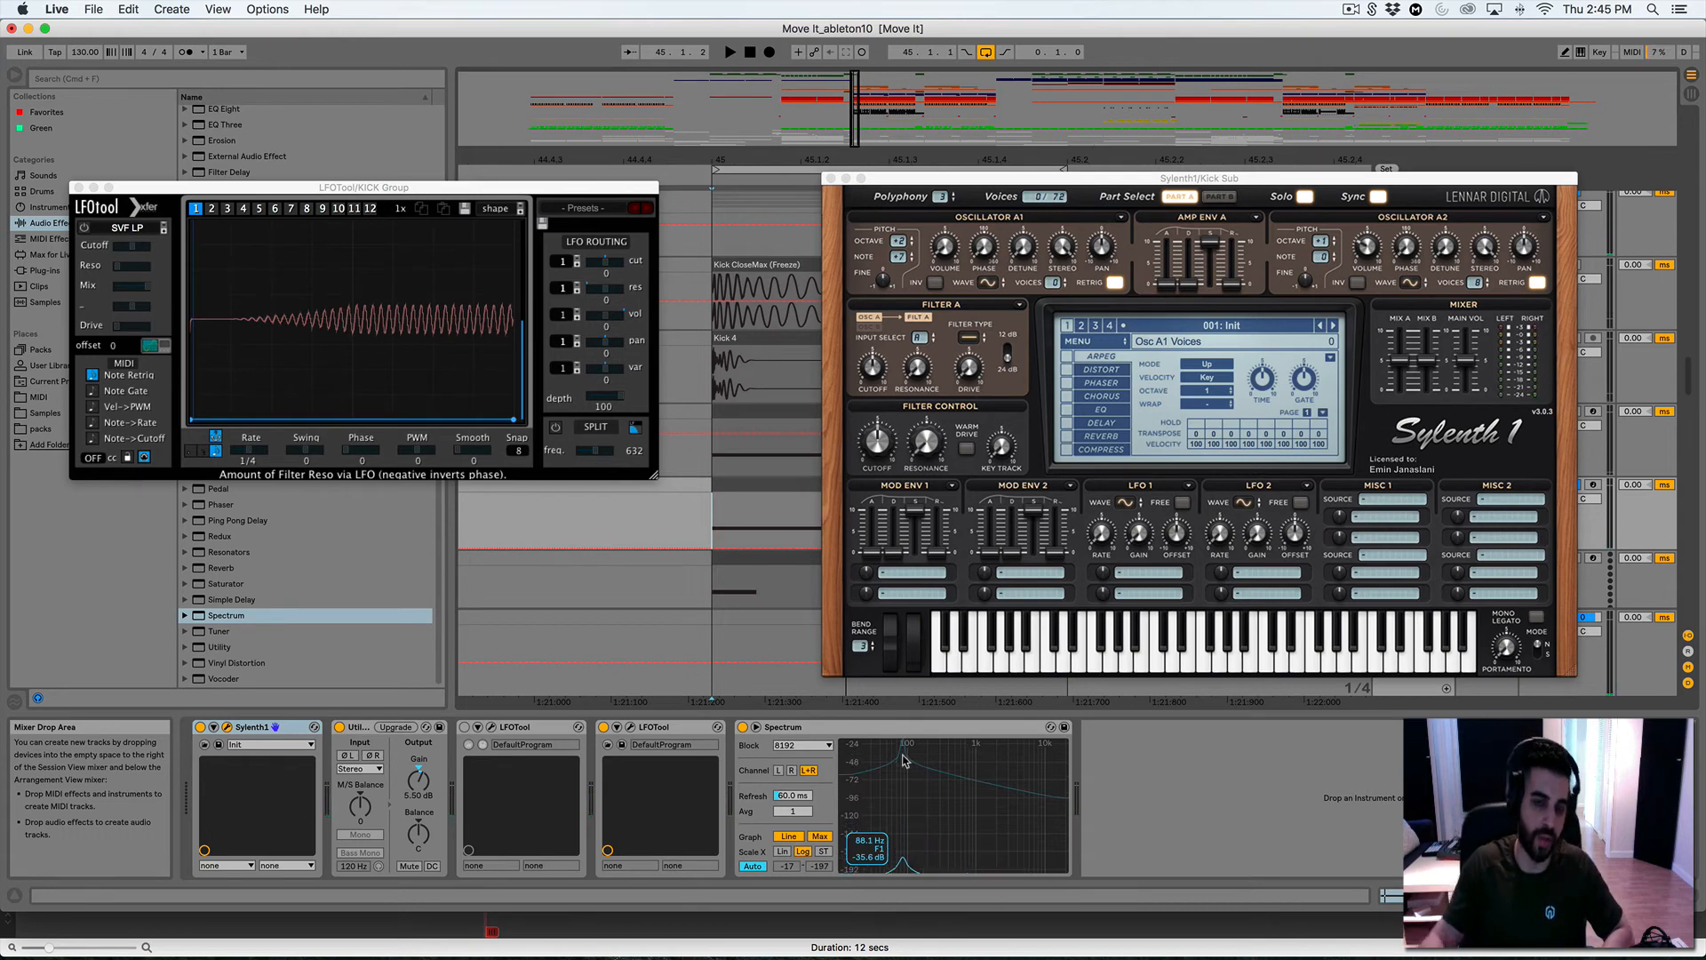
{"action": "key", "text": "space"}
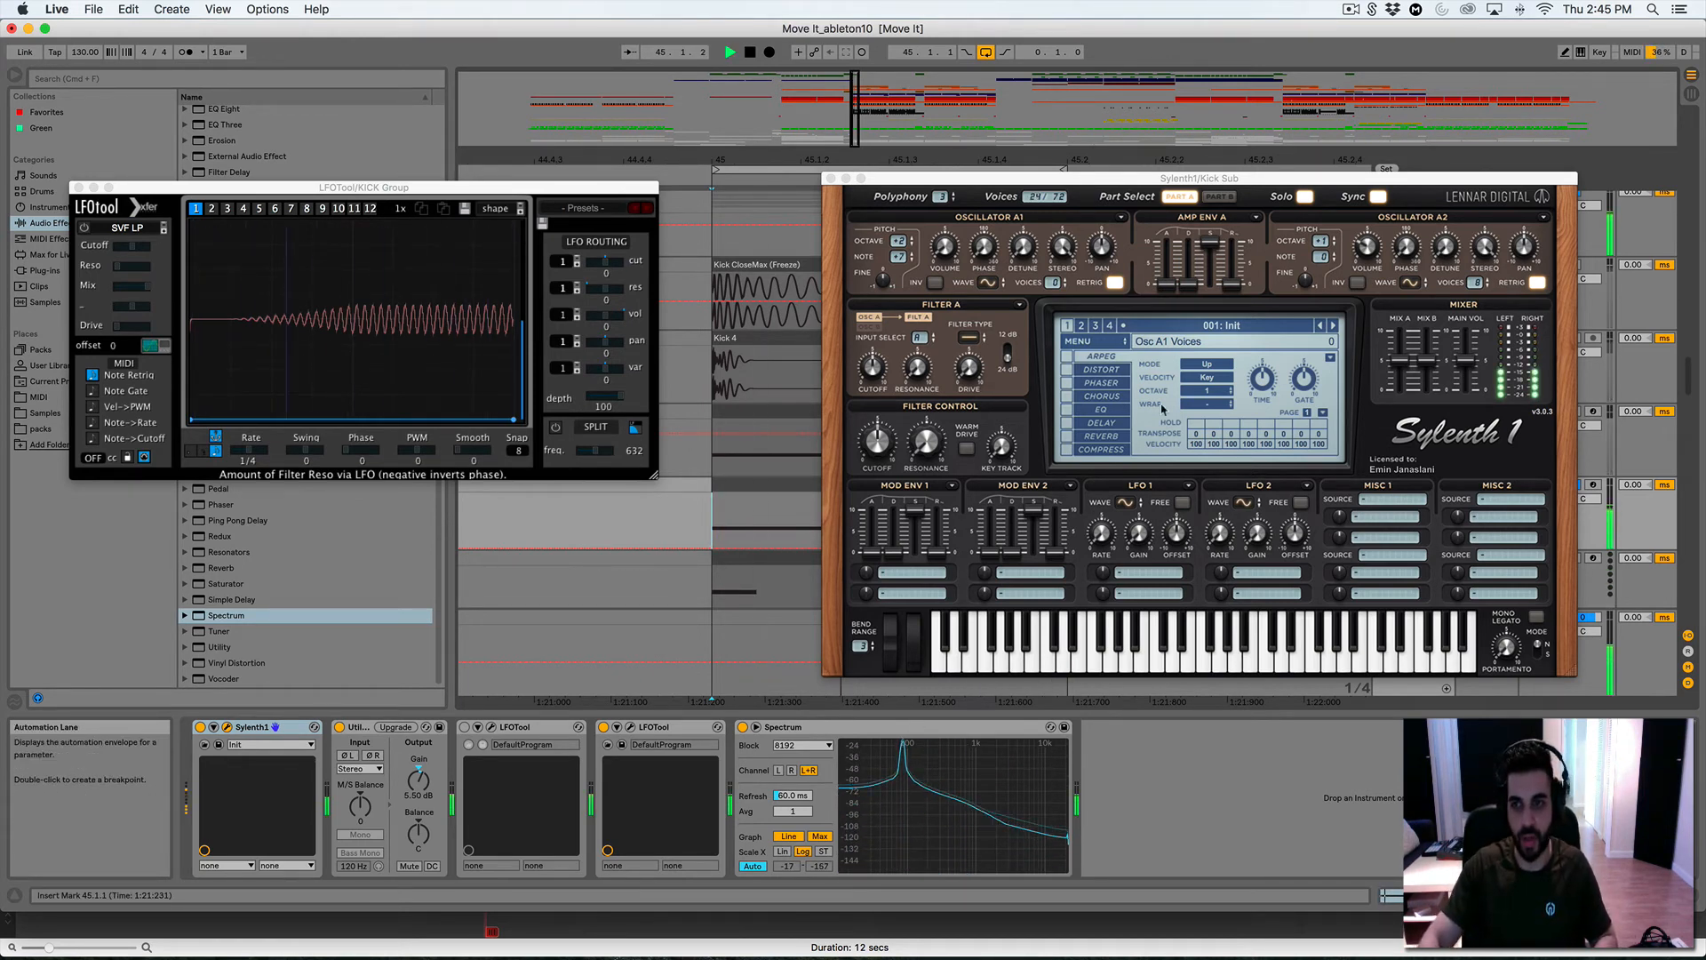
Restore oscillator A1's voices and play the loop again to compare the frequency peaks in the Spectrum
{"action": "key", "text": "space"}
{"action": "left_click", "coordinate": [1054, 279]}
{"action": "left_click_drag", "start_coordinate": [1054, 278], "coordinate": [1024, 4]}
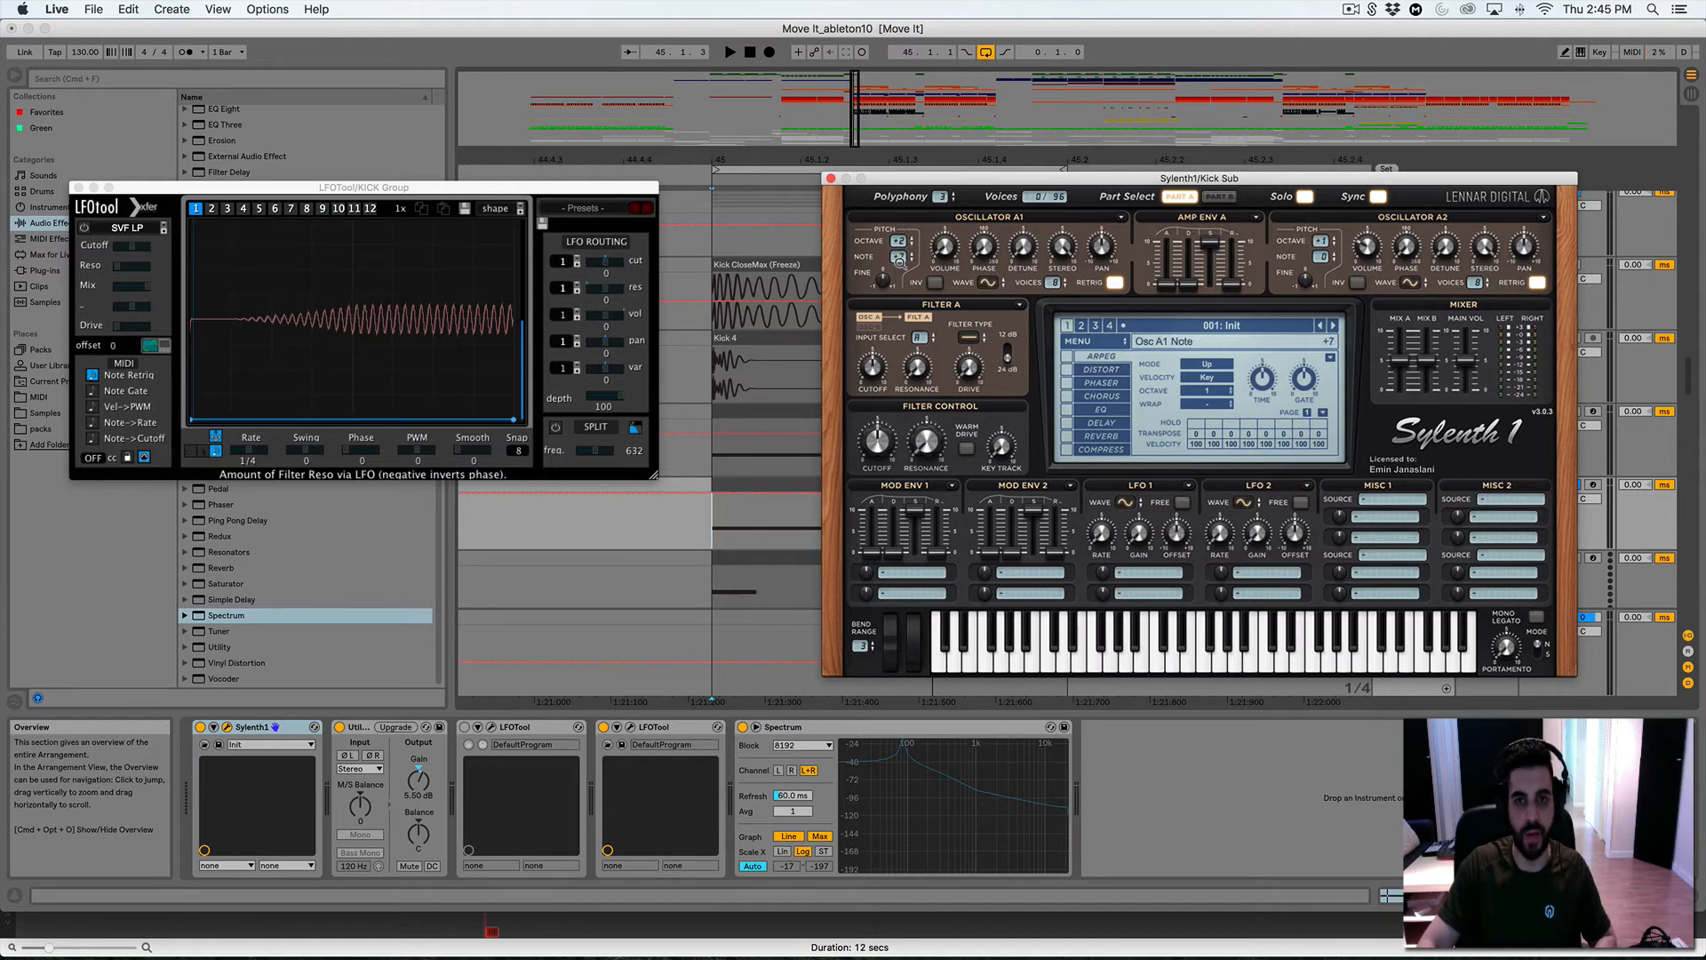
{"action": "key", "text": "space"}
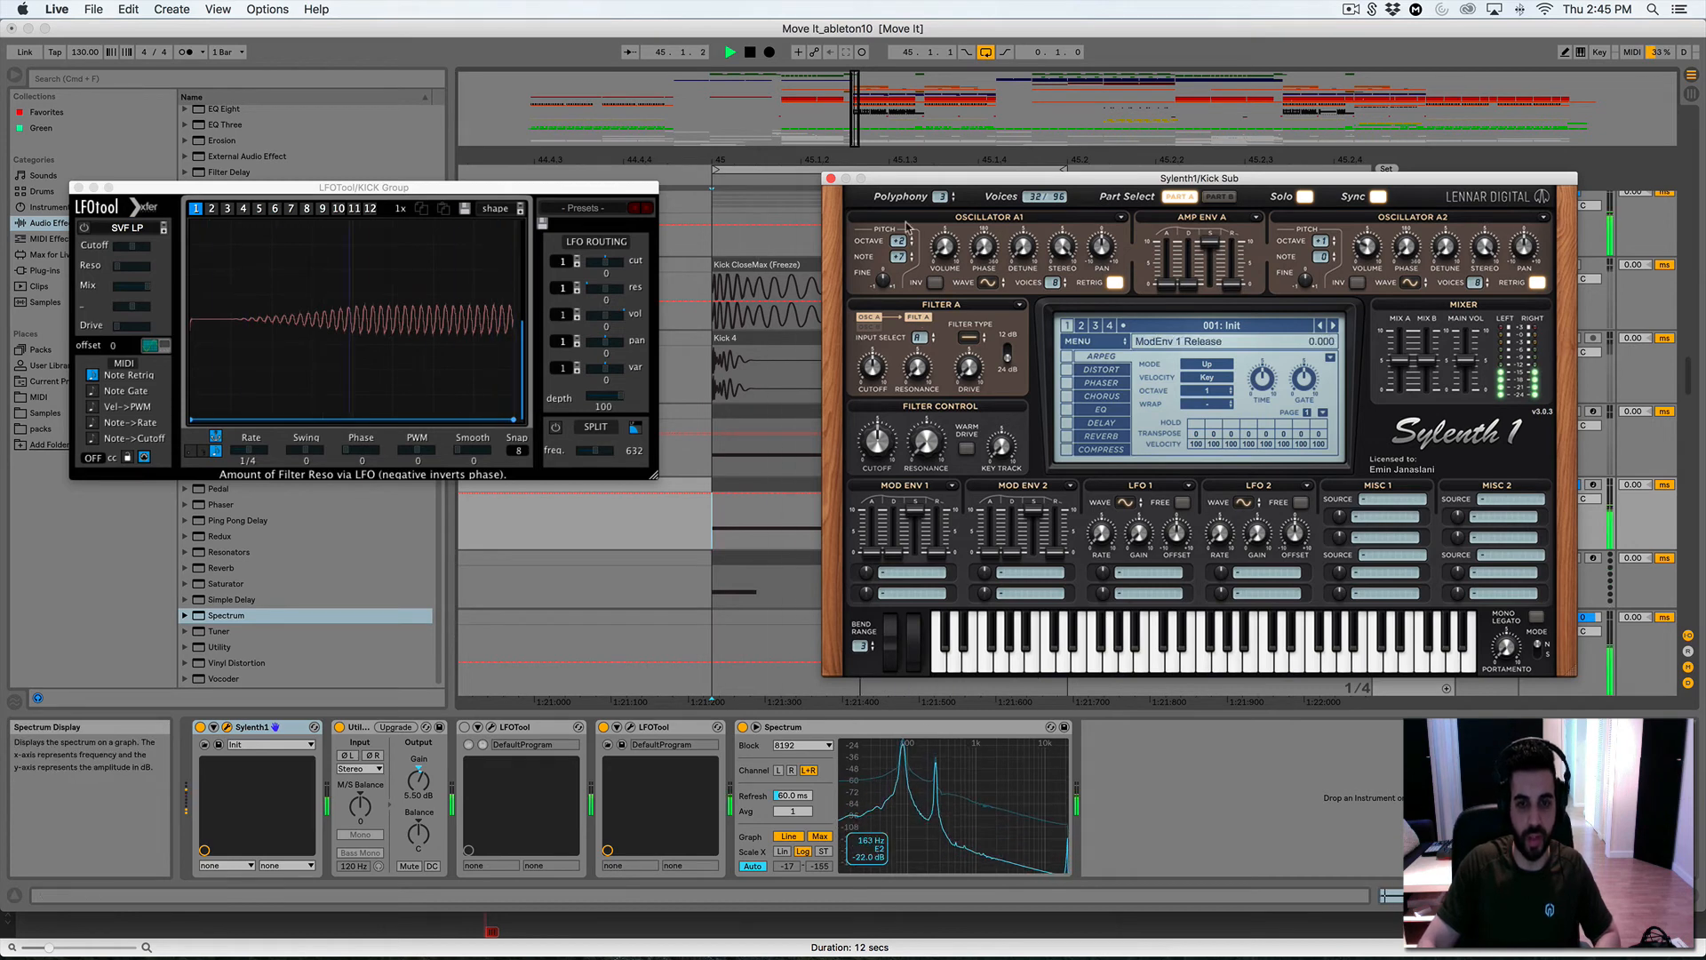
{"action": "key", "text": "space"}
{"action": "key", "text": "space"}
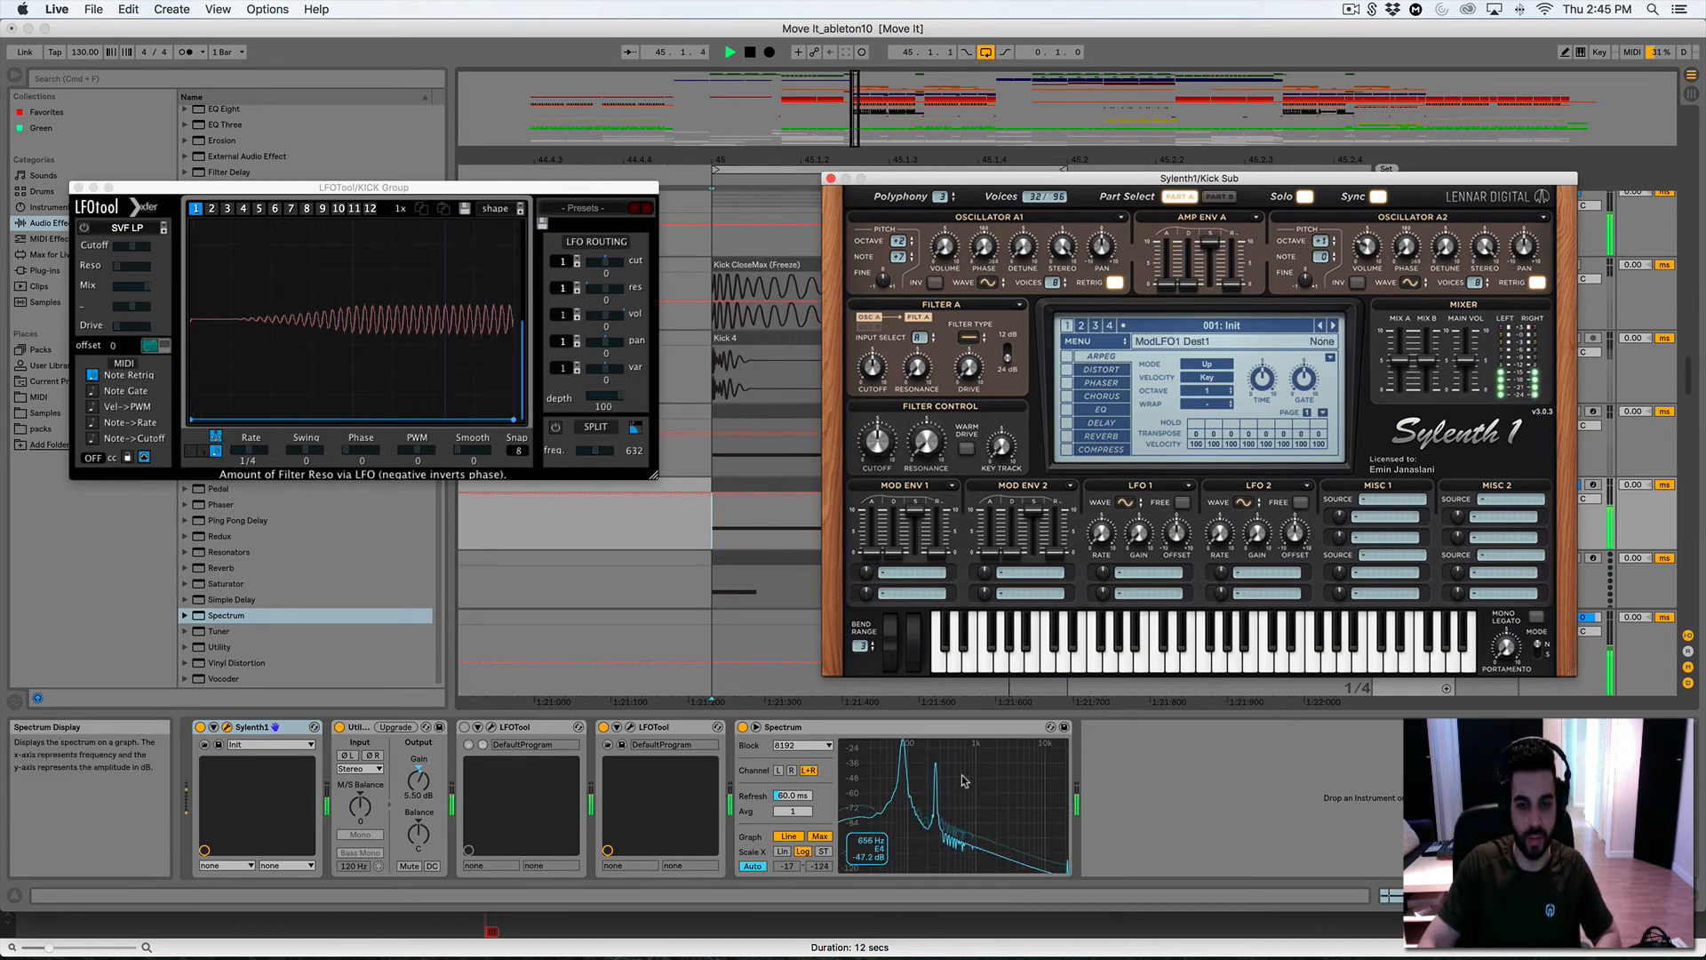
{"action": "key", "text": "space"}
Show Sylenth1's Part B oscillators and play the loop to examine their frequencies in the Spectrum
{"action": "left_click", "coordinate": [1219, 196]}
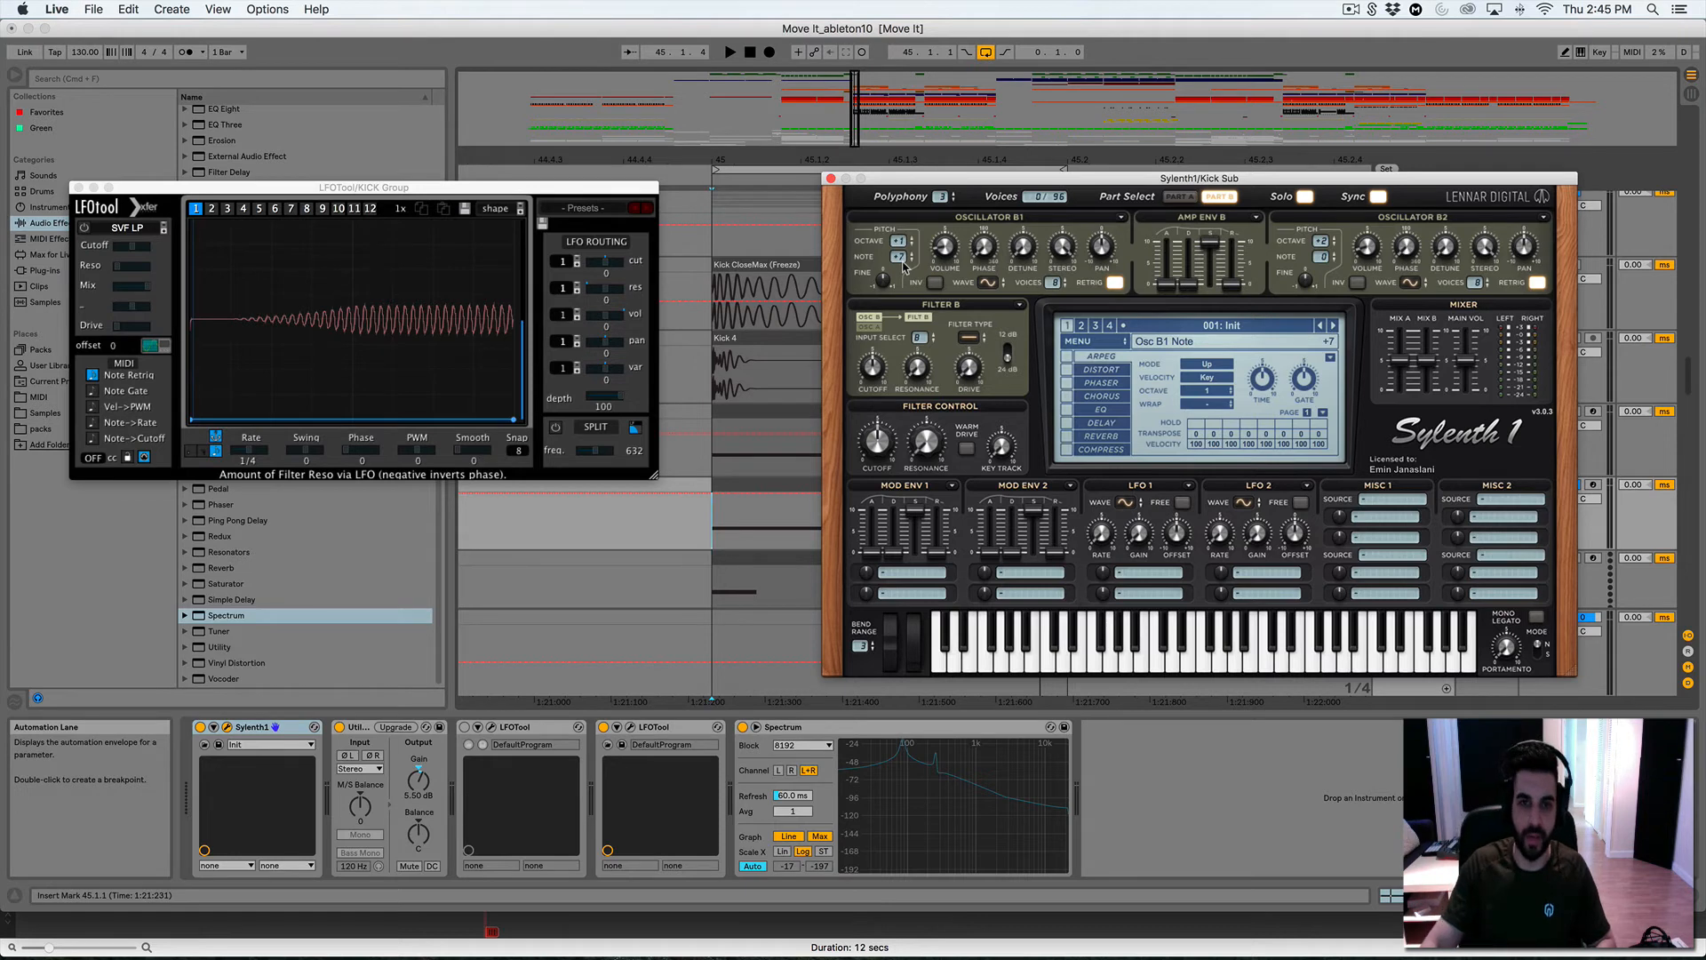
{"action": "key", "text": "space"}
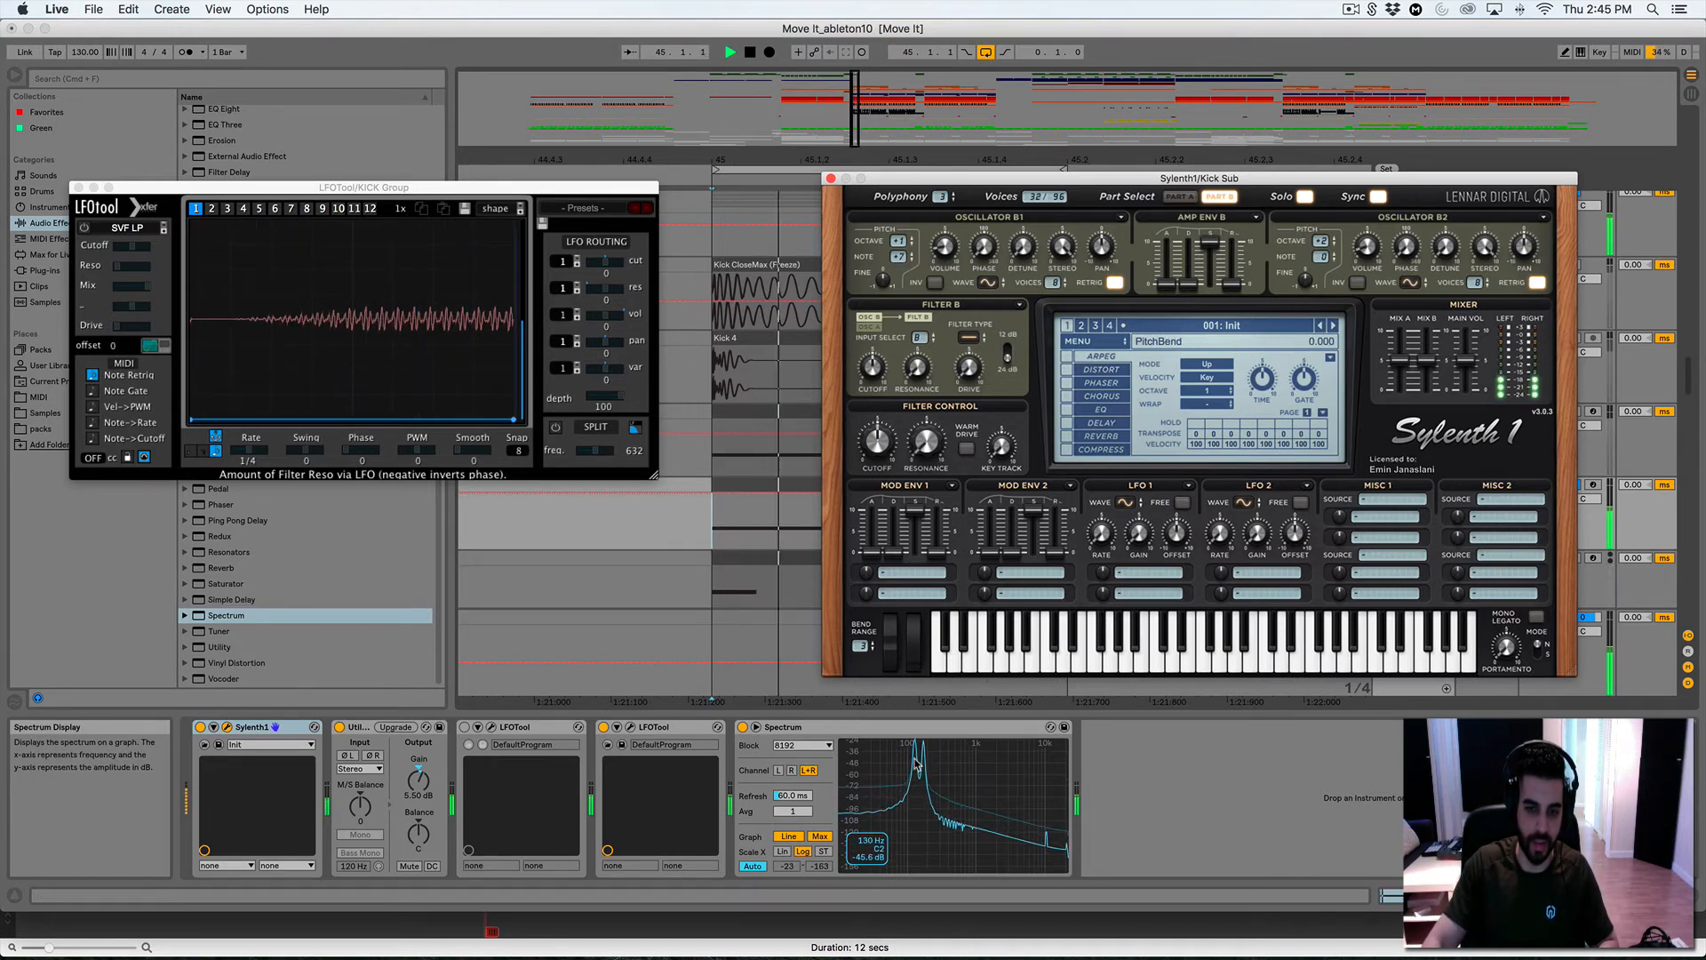
{"action": "key", "text": "space"}
Set oscillator B2's voices to 0 and play the loop to check oscillator B1's peak in the Spectrum
{"action": "left_click", "coordinate": [1477, 282]}
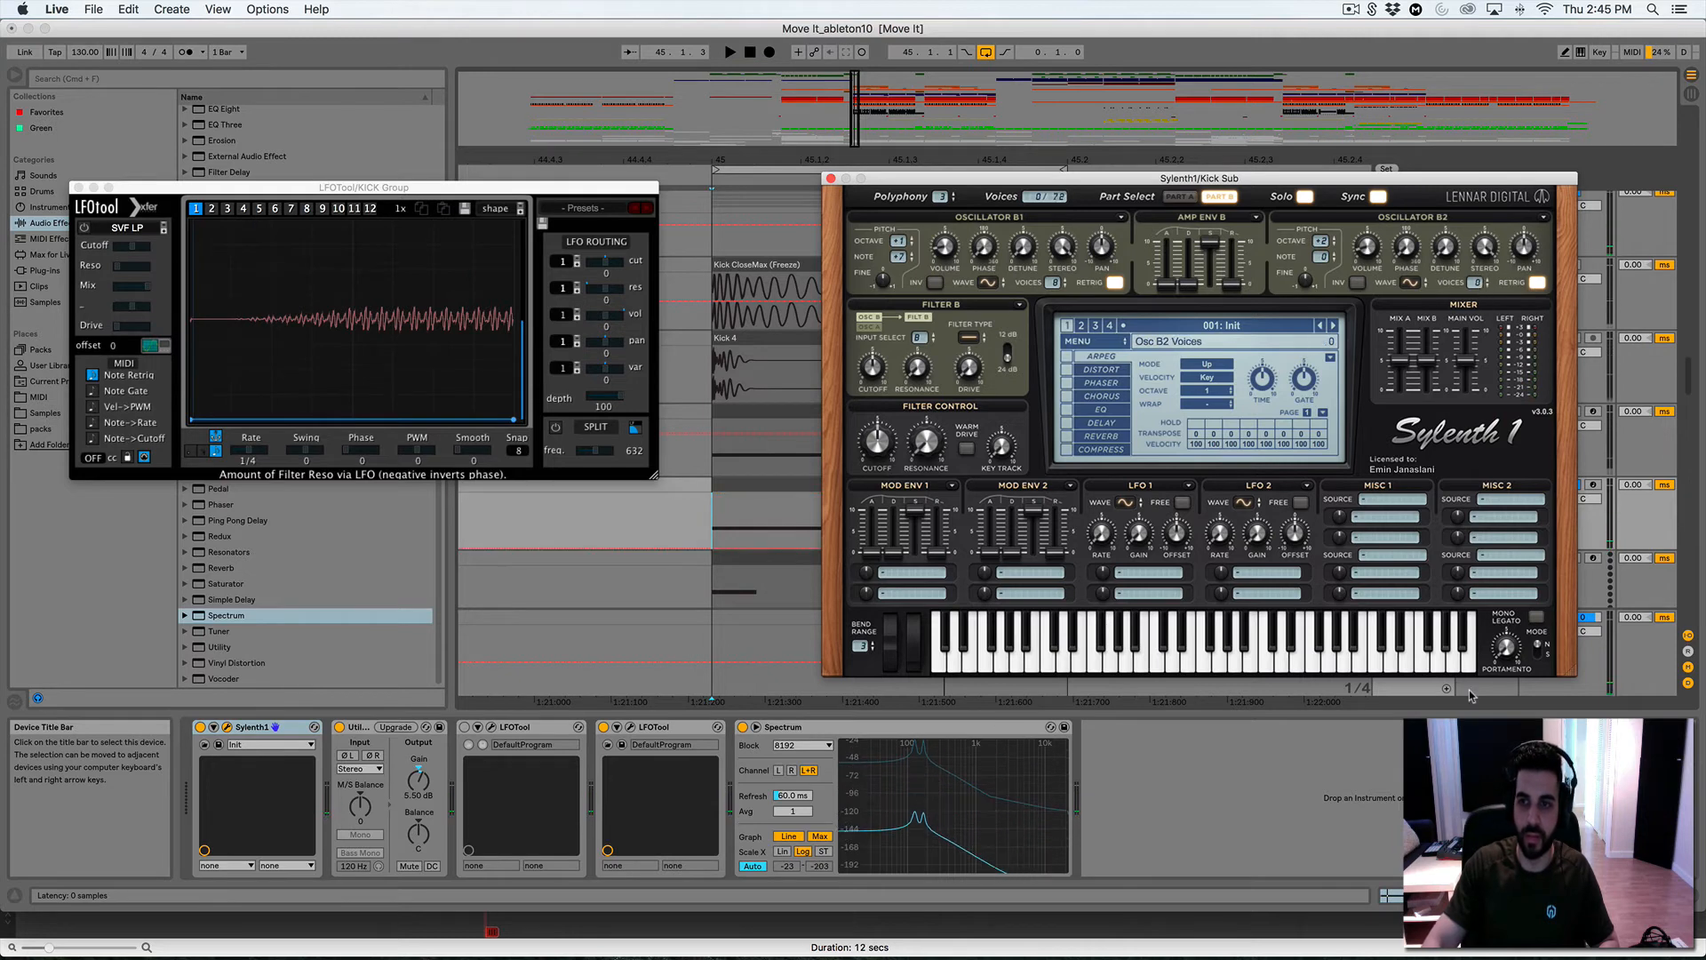
{"action": "key", "text": "space"}
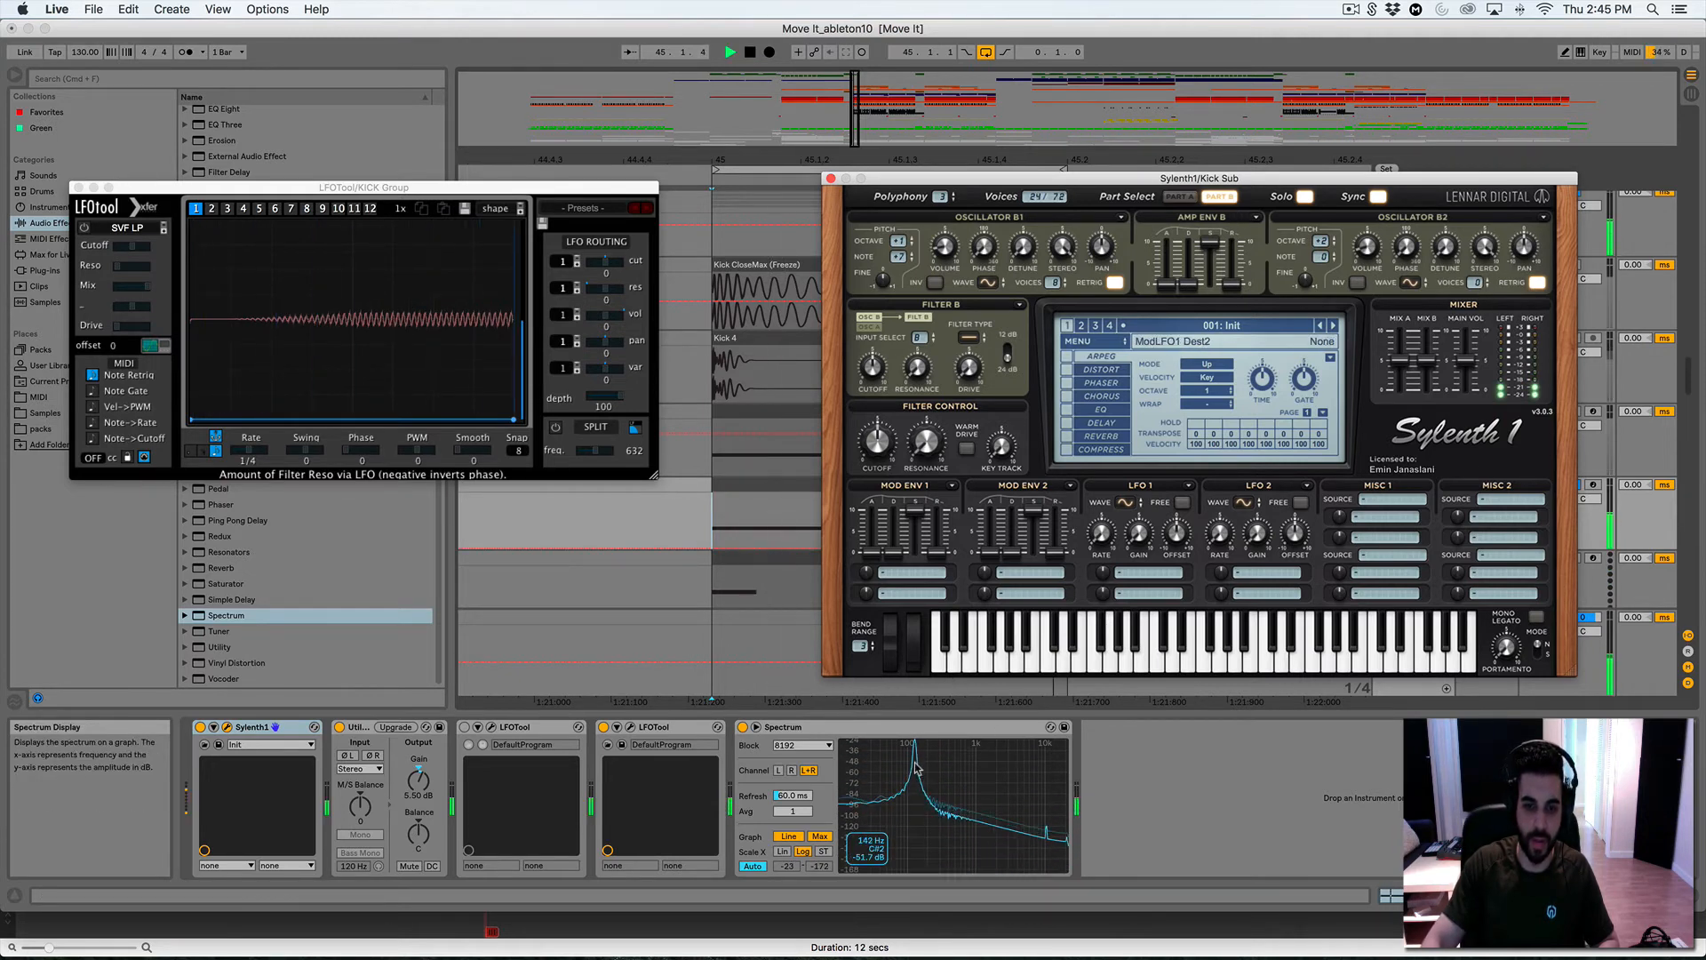
{"action": "left_click", "coordinate": [916, 765]}
{"action": "key", "text": "space"}
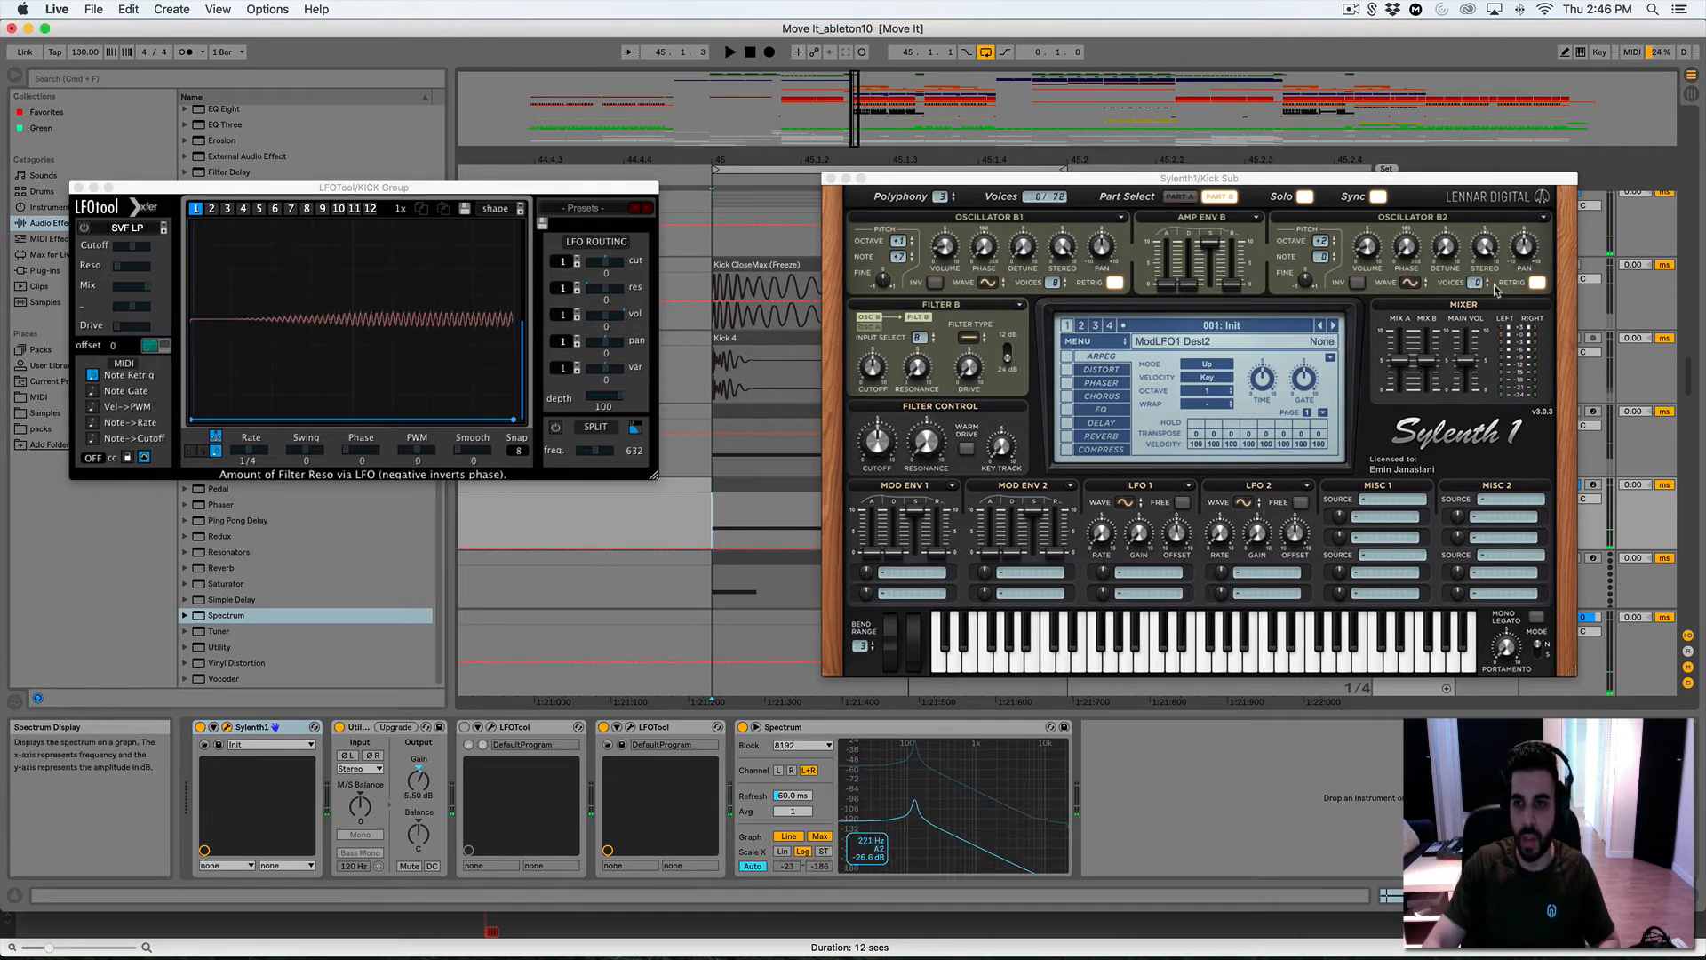
Restore oscillator B2's voices, set B1's voices to 0, and play the loop to check B2's peak in the Spectrum
{"action": "left_click", "coordinate": [1478, 283]}
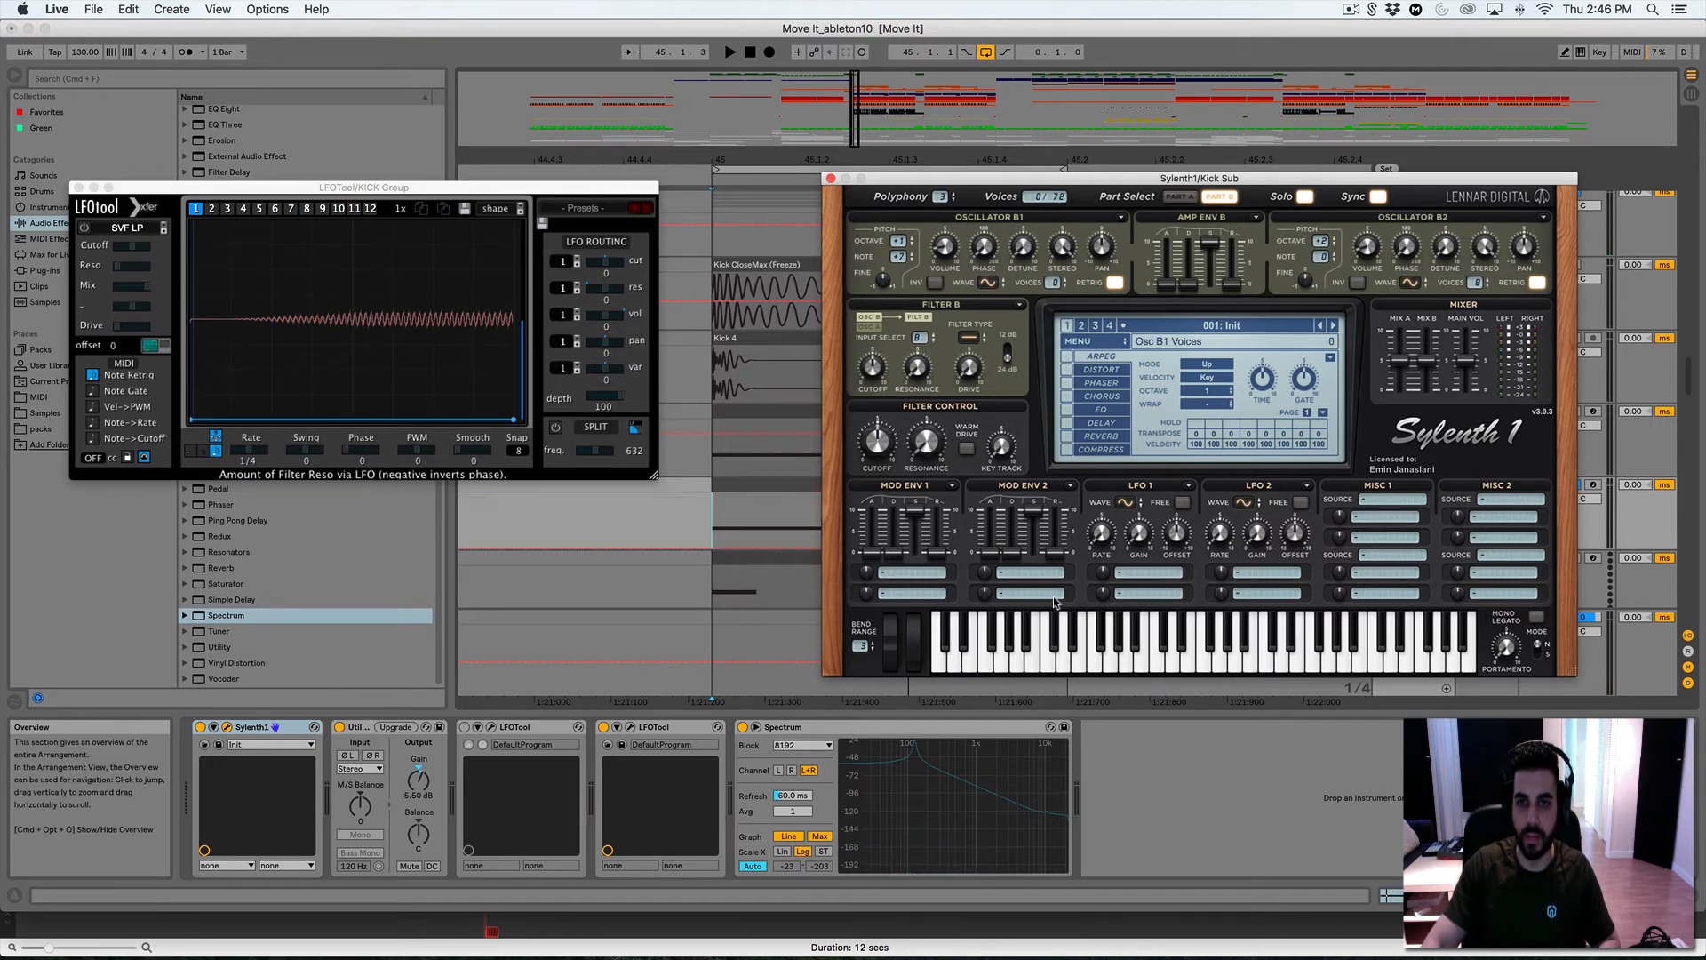
{"action": "key", "text": "space"}
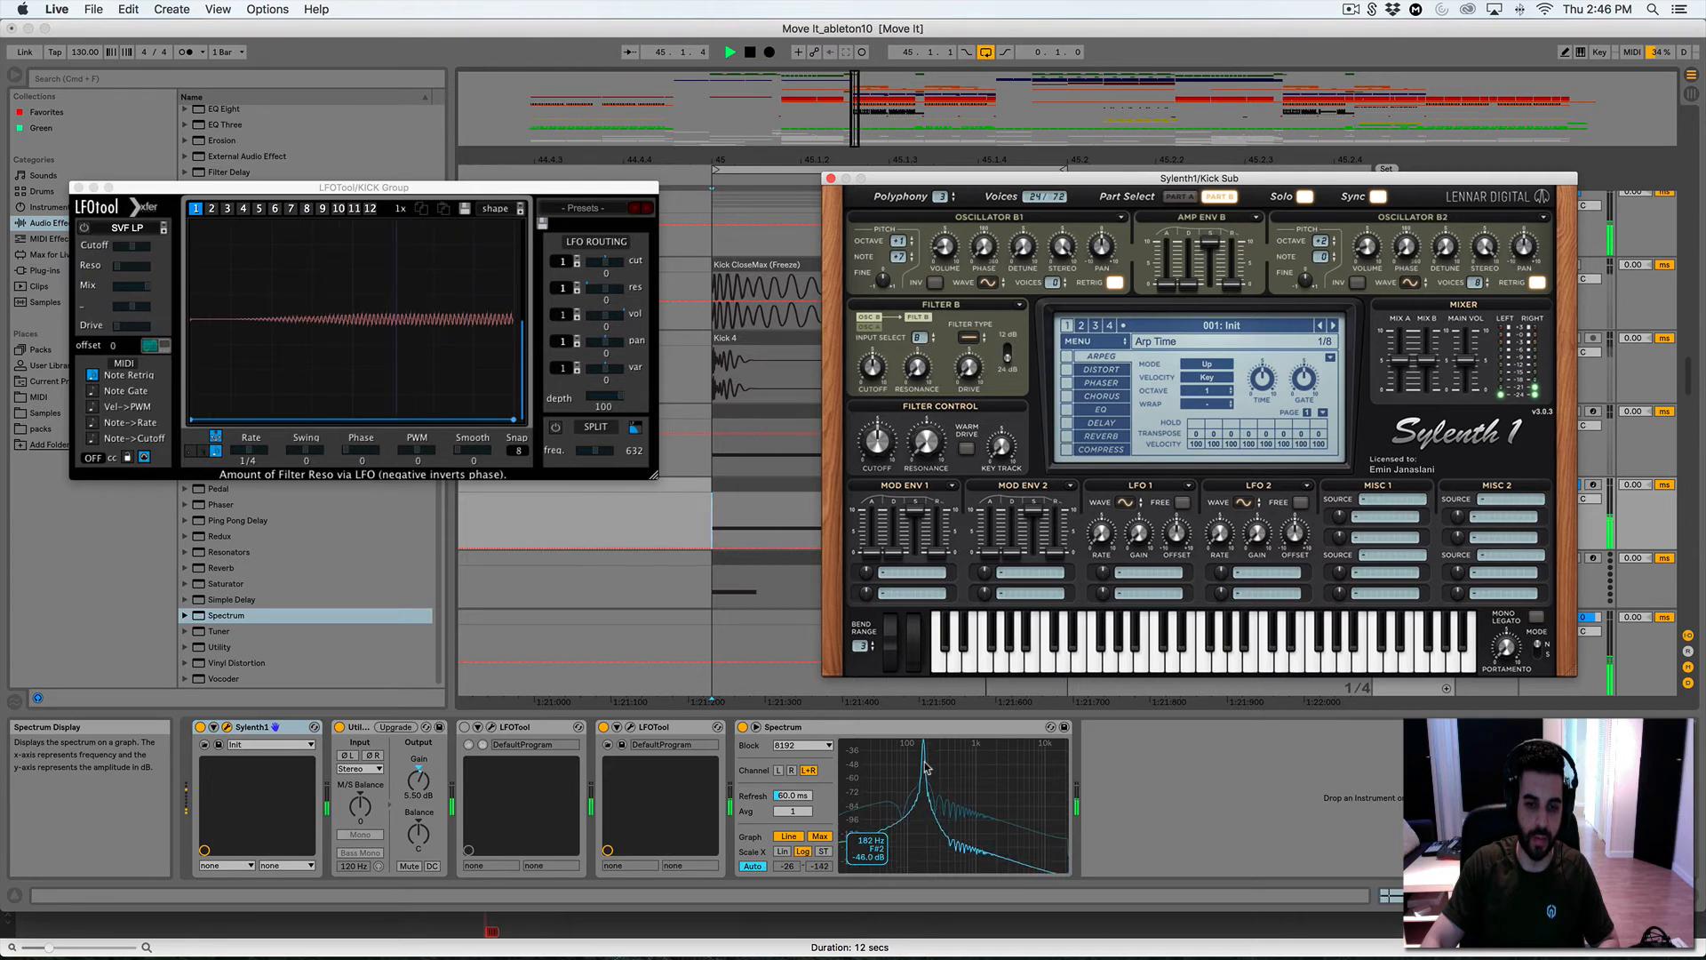
{"action": "key", "text": "space"}
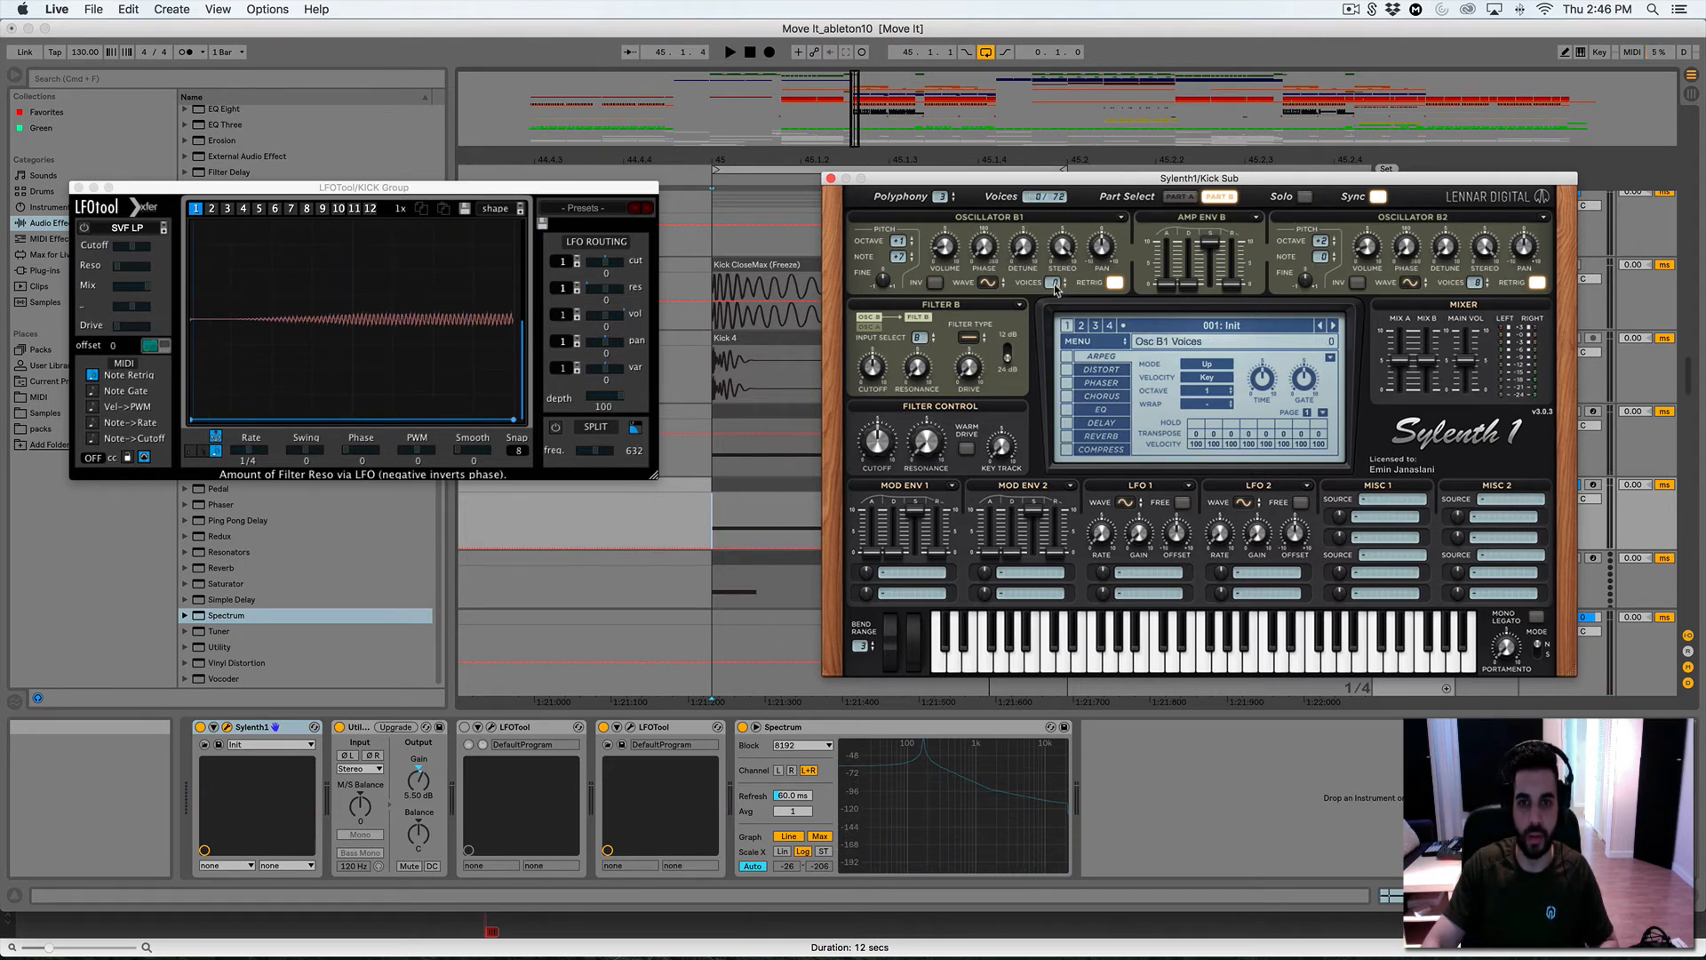
Play the loop with all sub oscillators on and examine their peaks in the enlarged Spectrum, closing the Sylenth1 and LFOTool windows
{"action": "left_click", "coordinate": [1179, 197]}
{"action": "key", "text": "space"}
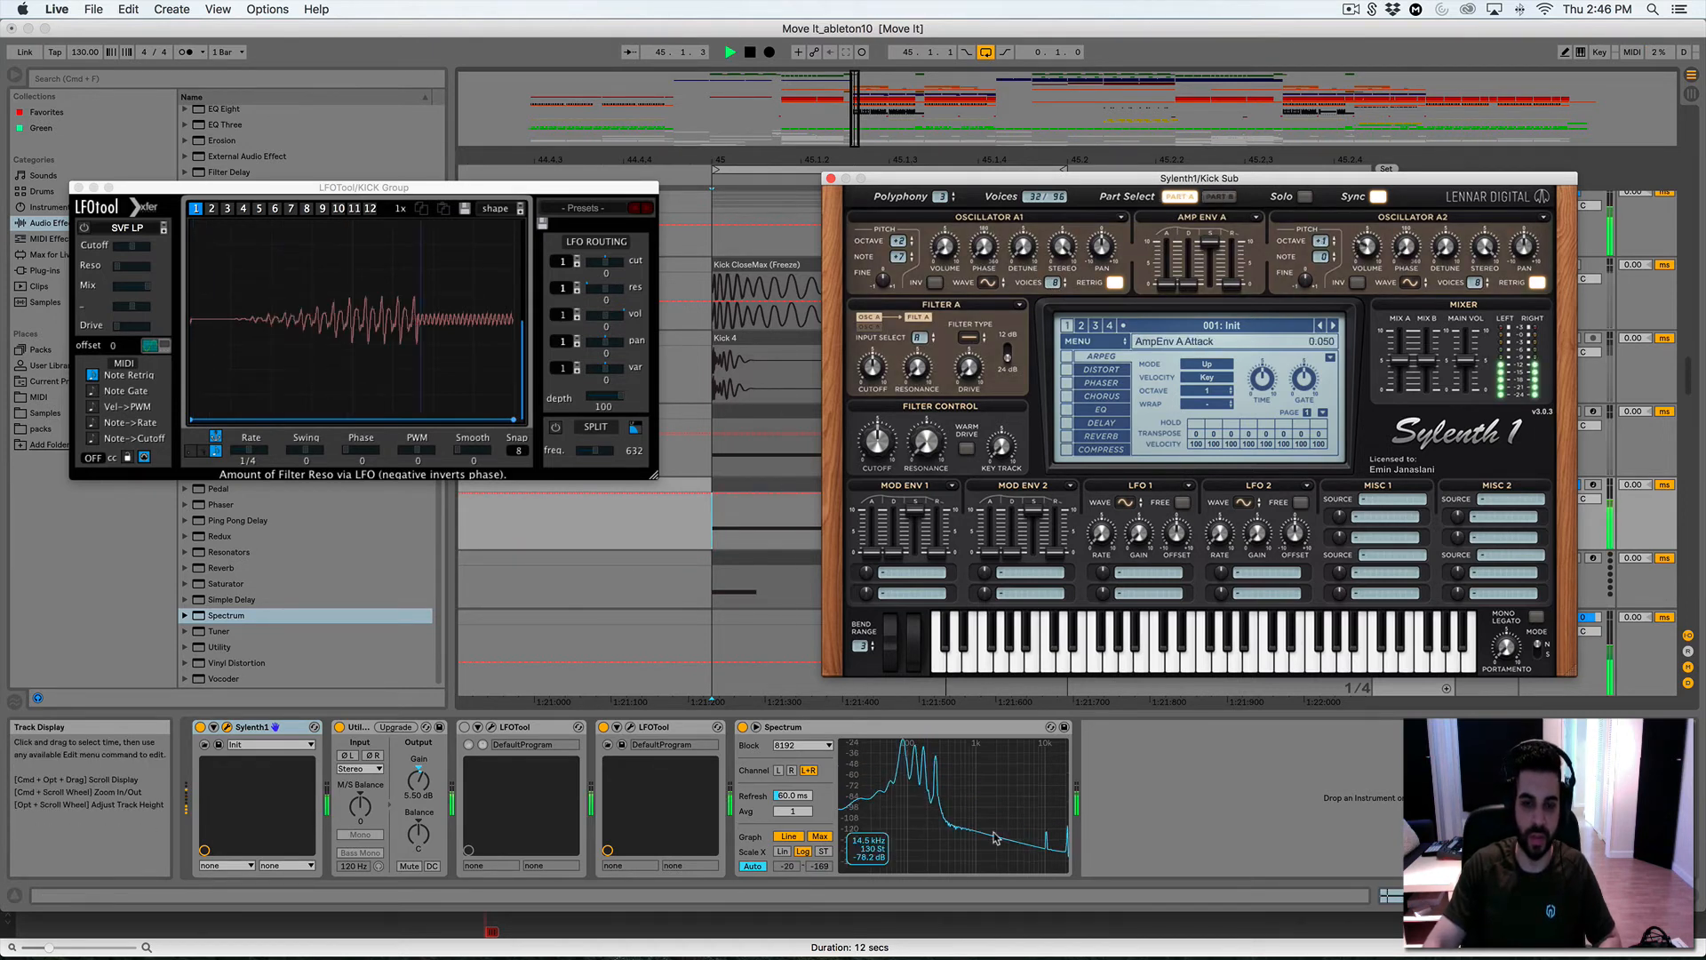
{"action": "double_click", "coordinate": [947, 786]}
{"action": "left_click_drag", "start_coordinate": [539, 188], "coordinate": [708, 461]}
{"action": "left_click", "coordinate": [831, 179]}
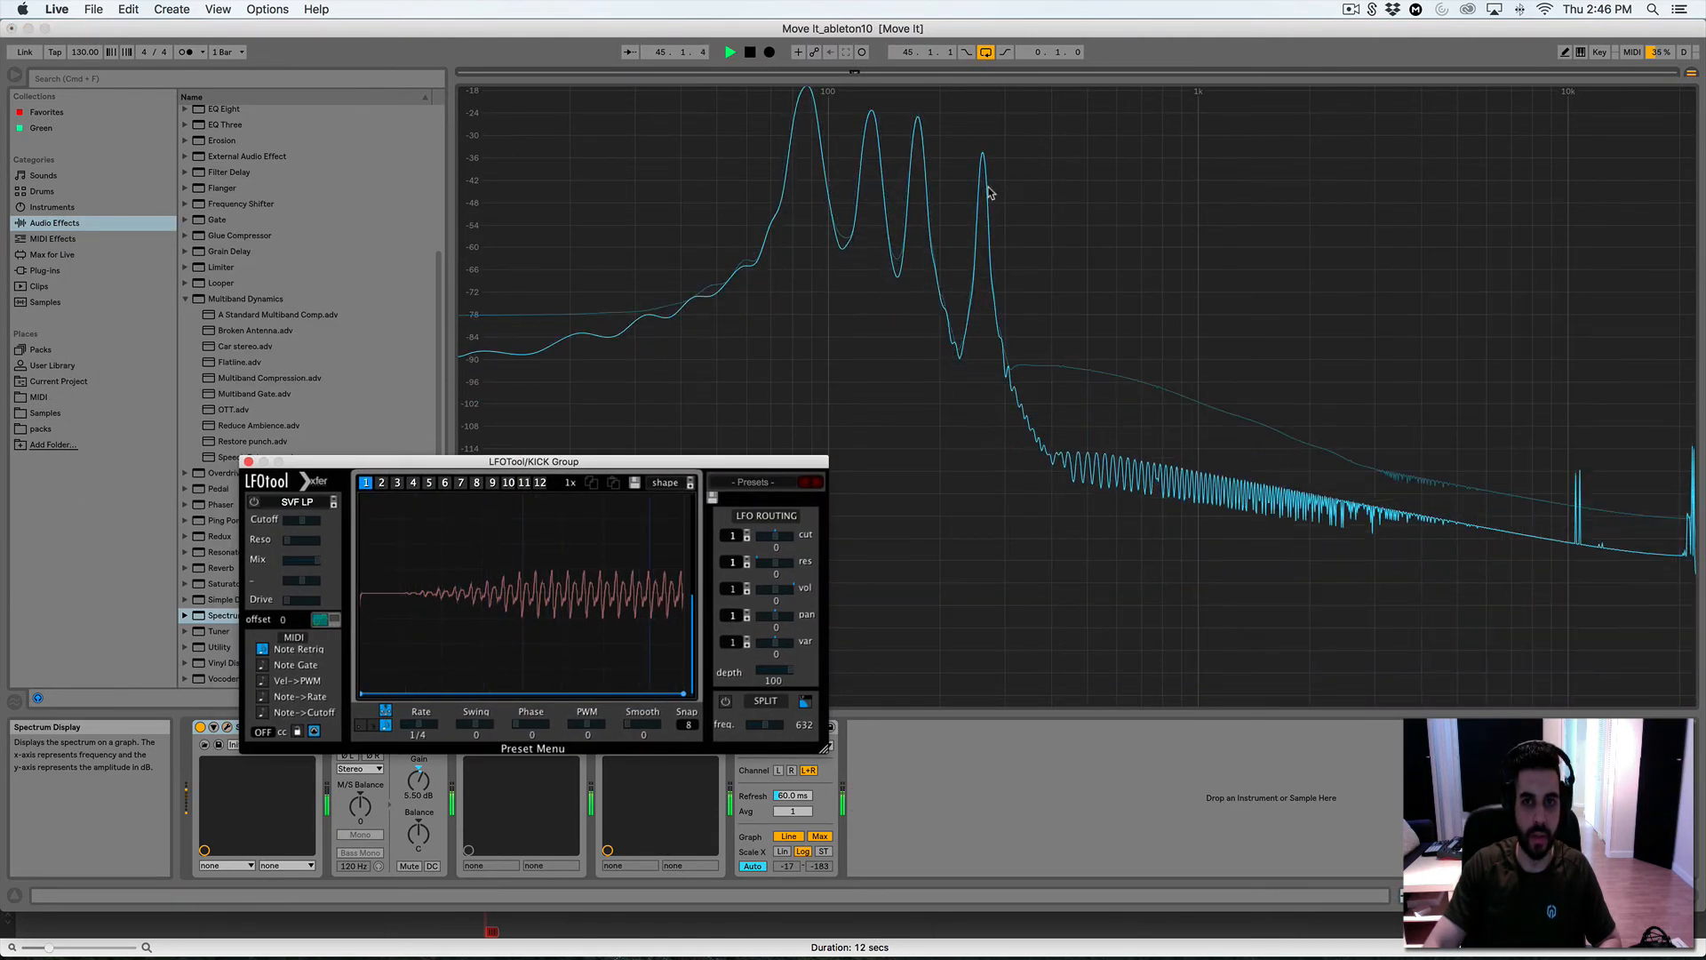
{"action": "left_click", "coordinate": [248, 461]}
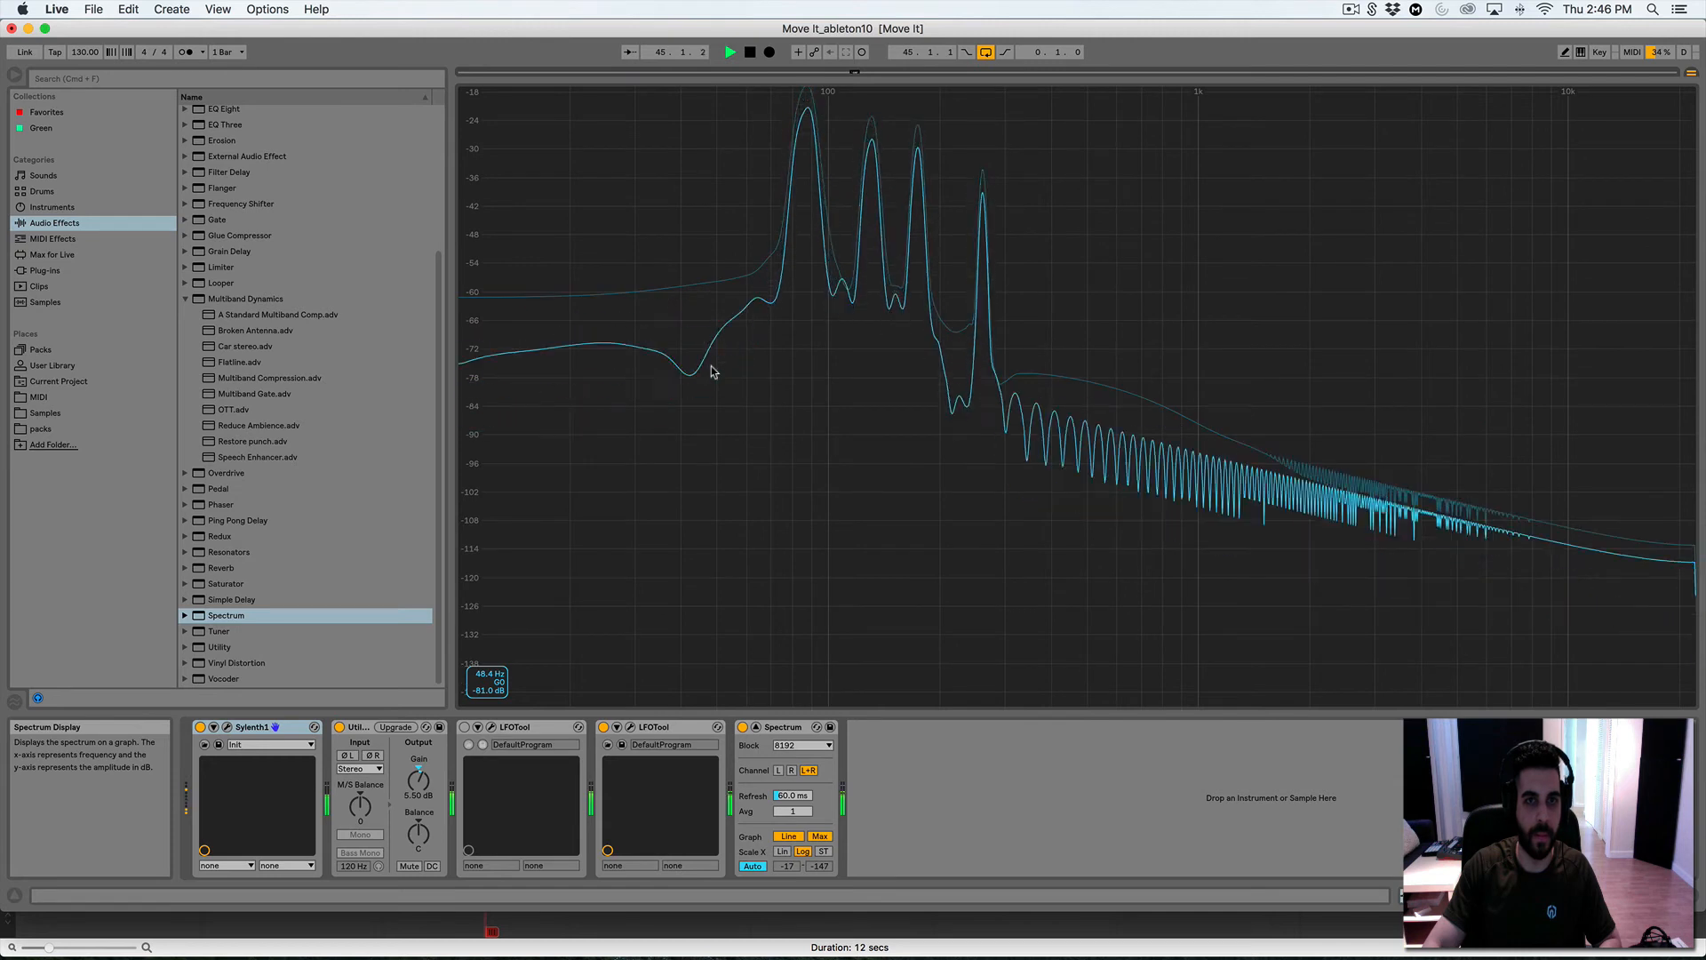
{"action": "key", "text": "space"}
{"action": "double_click", "coordinate": [710, 367]}
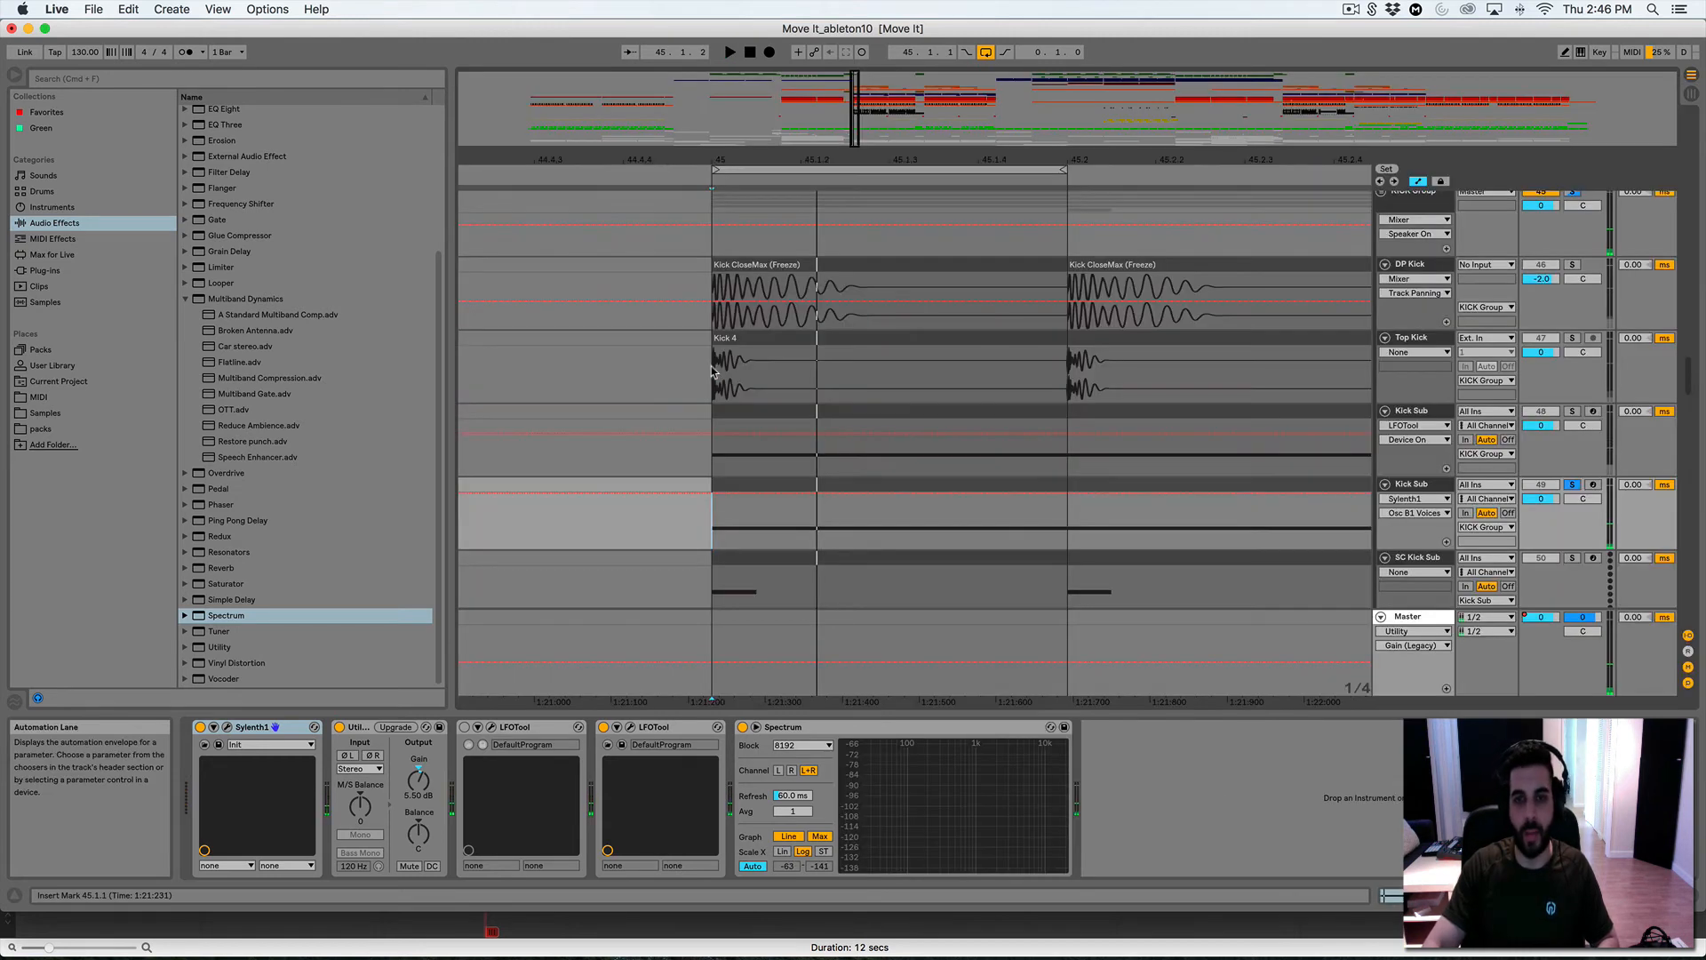
Solo the whole KICK Group and play the loop to hear all its layers together
{"action": "left_click", "coordinate": [692, 526]}
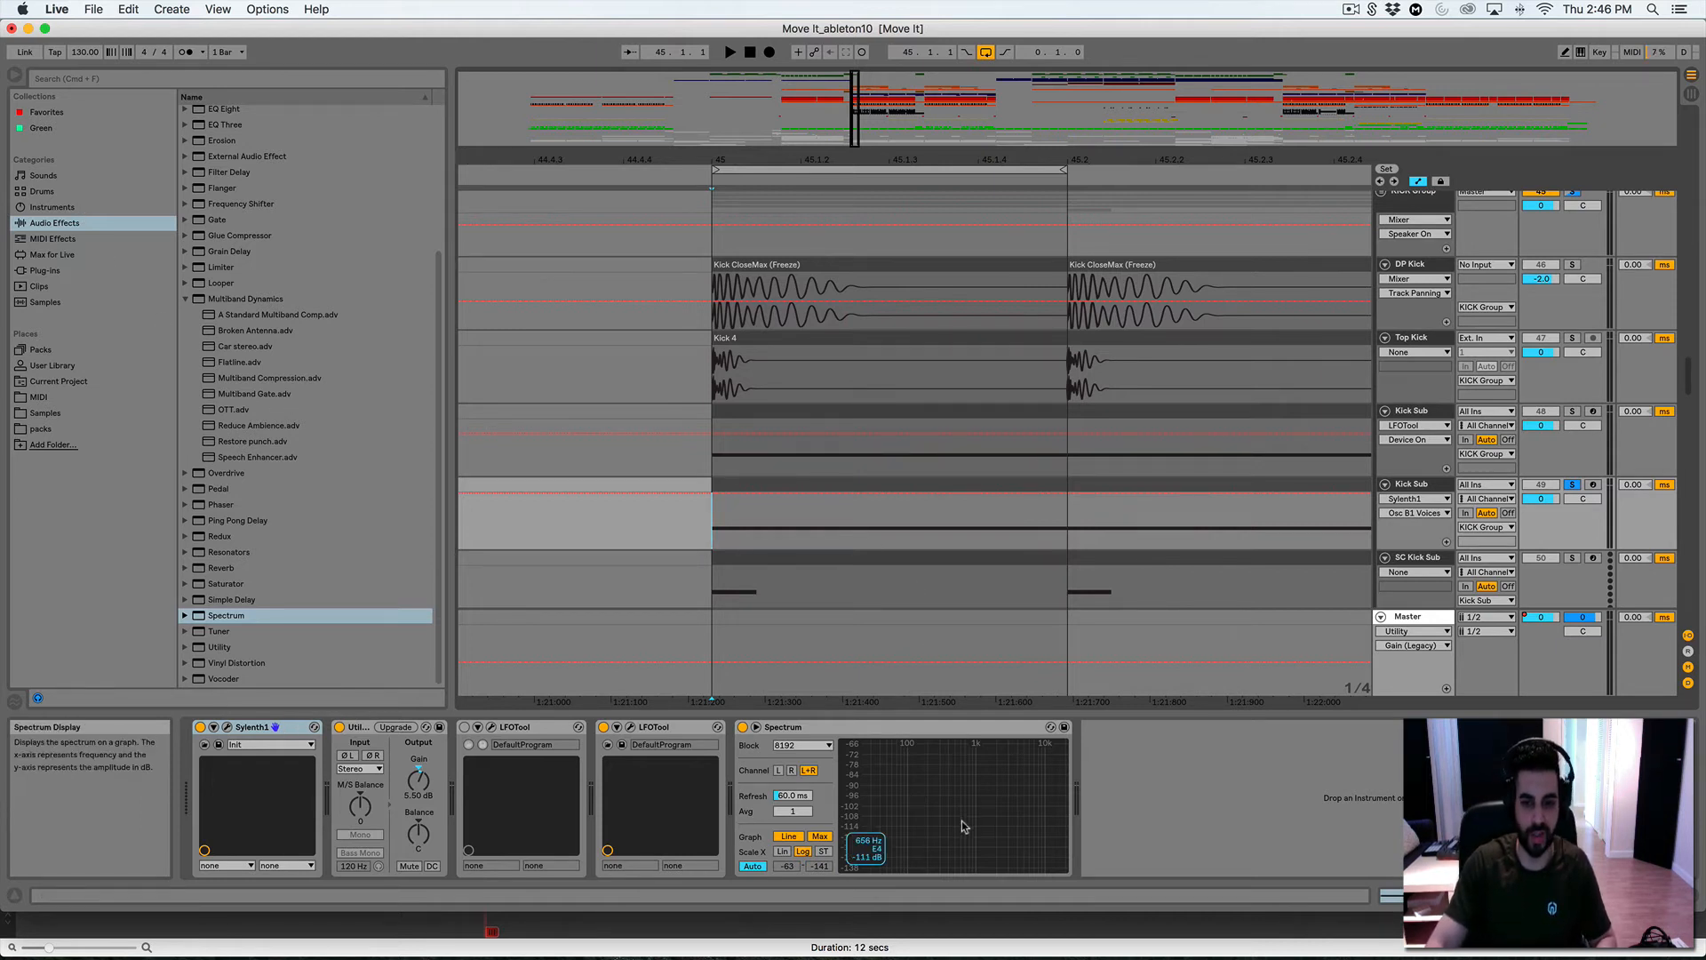
{"action": "scroll", "coordinate": [711, 521], "scroll_direction": "down", "scroll_amount": 3}
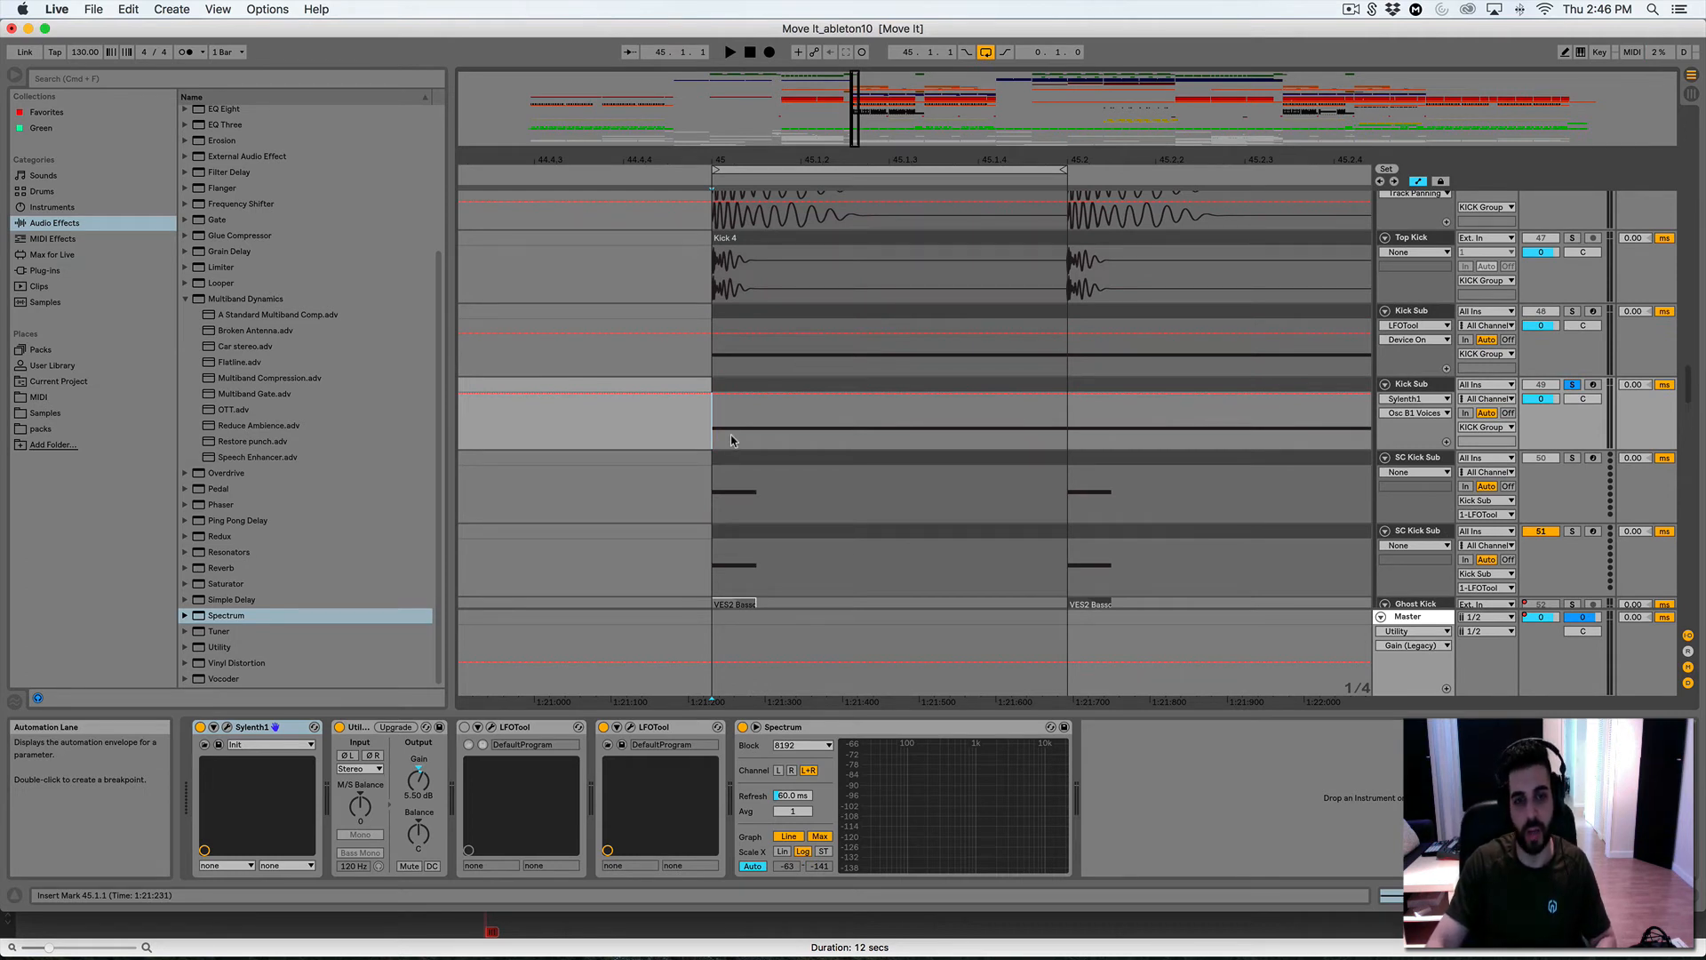
{"action": "scroll", "coordinate": [1168, 372], "scroll_direction": "down", "scroll_amount": 3}
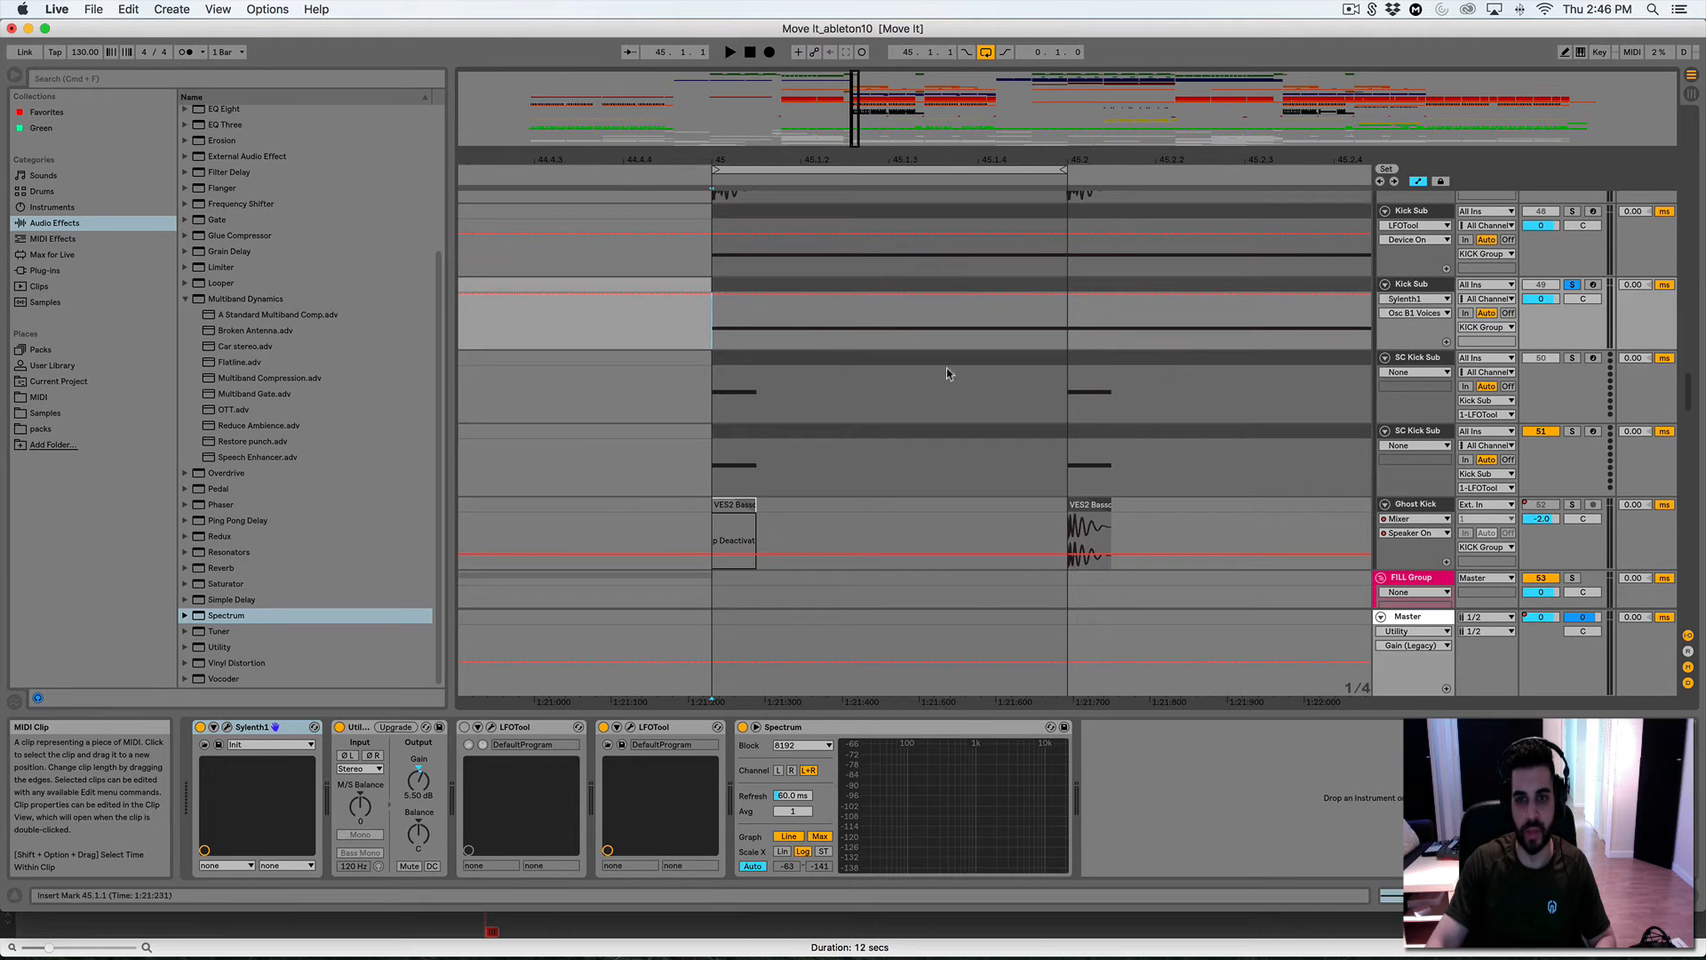
{"action": "scroll", "coordinate": [1090, 353], "scroll_direction": "up", "scroll_amount": 2}
{"action": "scroll", "coordinate": [1090, 353], "scroll_direction": "down", "scroll_amount": 7}
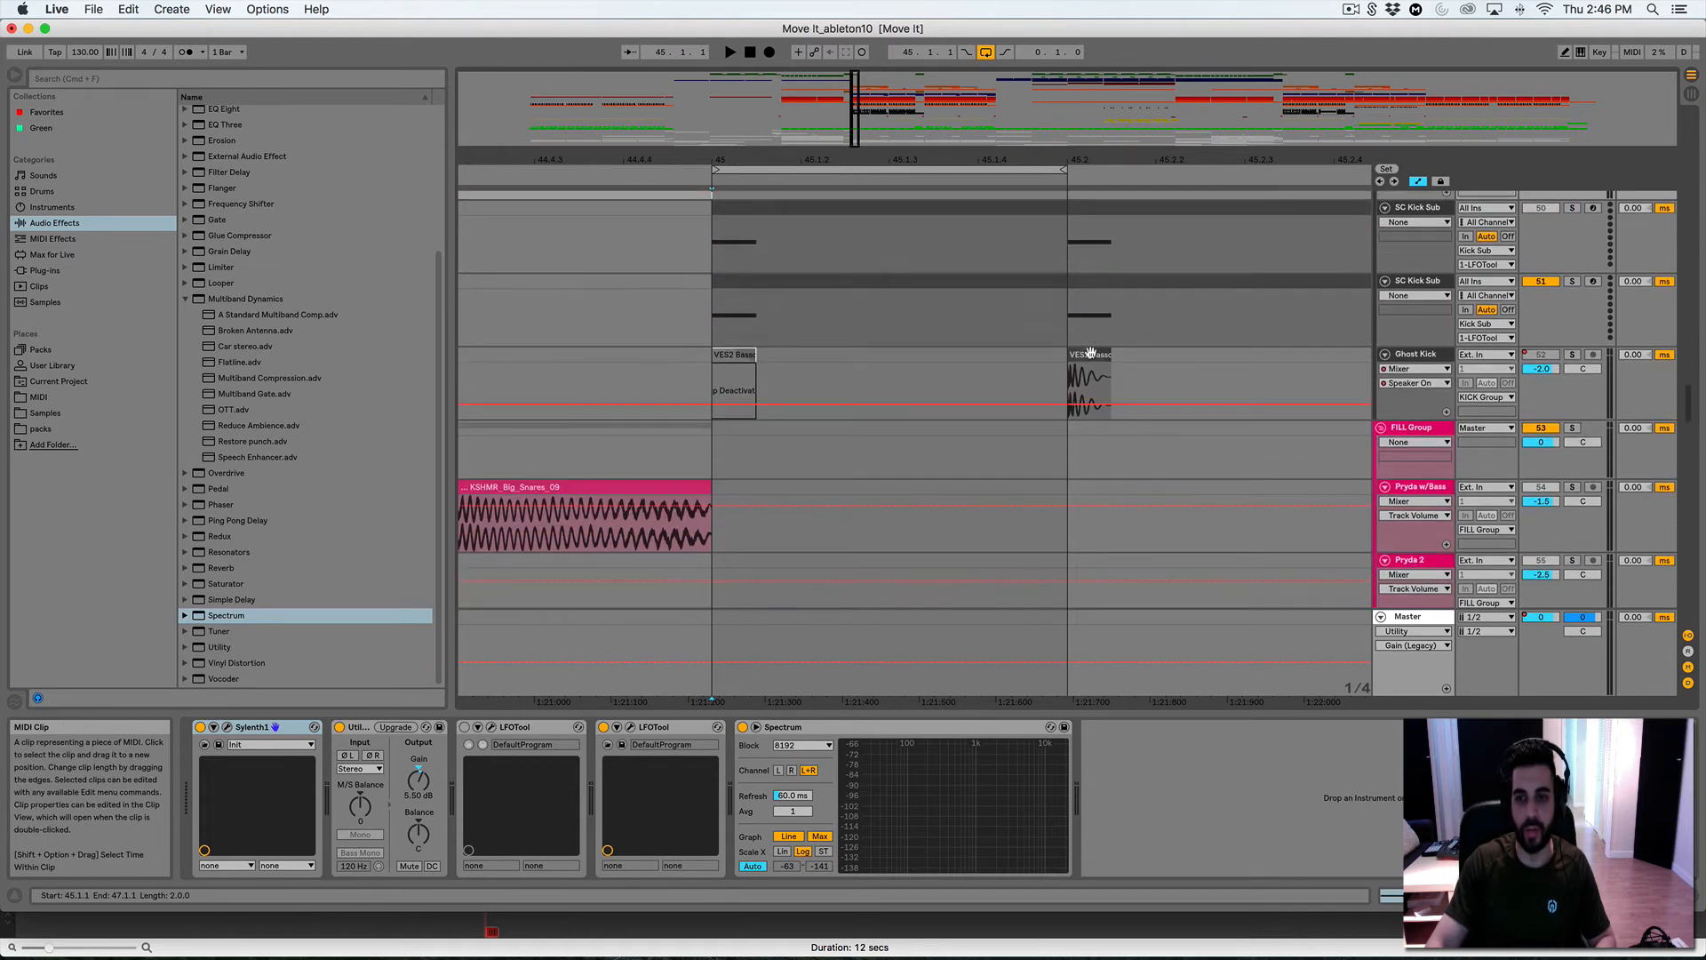
{"action": "scroll", "coordinate": [1091, 353], "scroll_direction": "up", "scroll_amount": 14}
{"action": "scroll", "coordinate": [1090, 353], "scroll_direction": "up", "scroll_amount": 1}
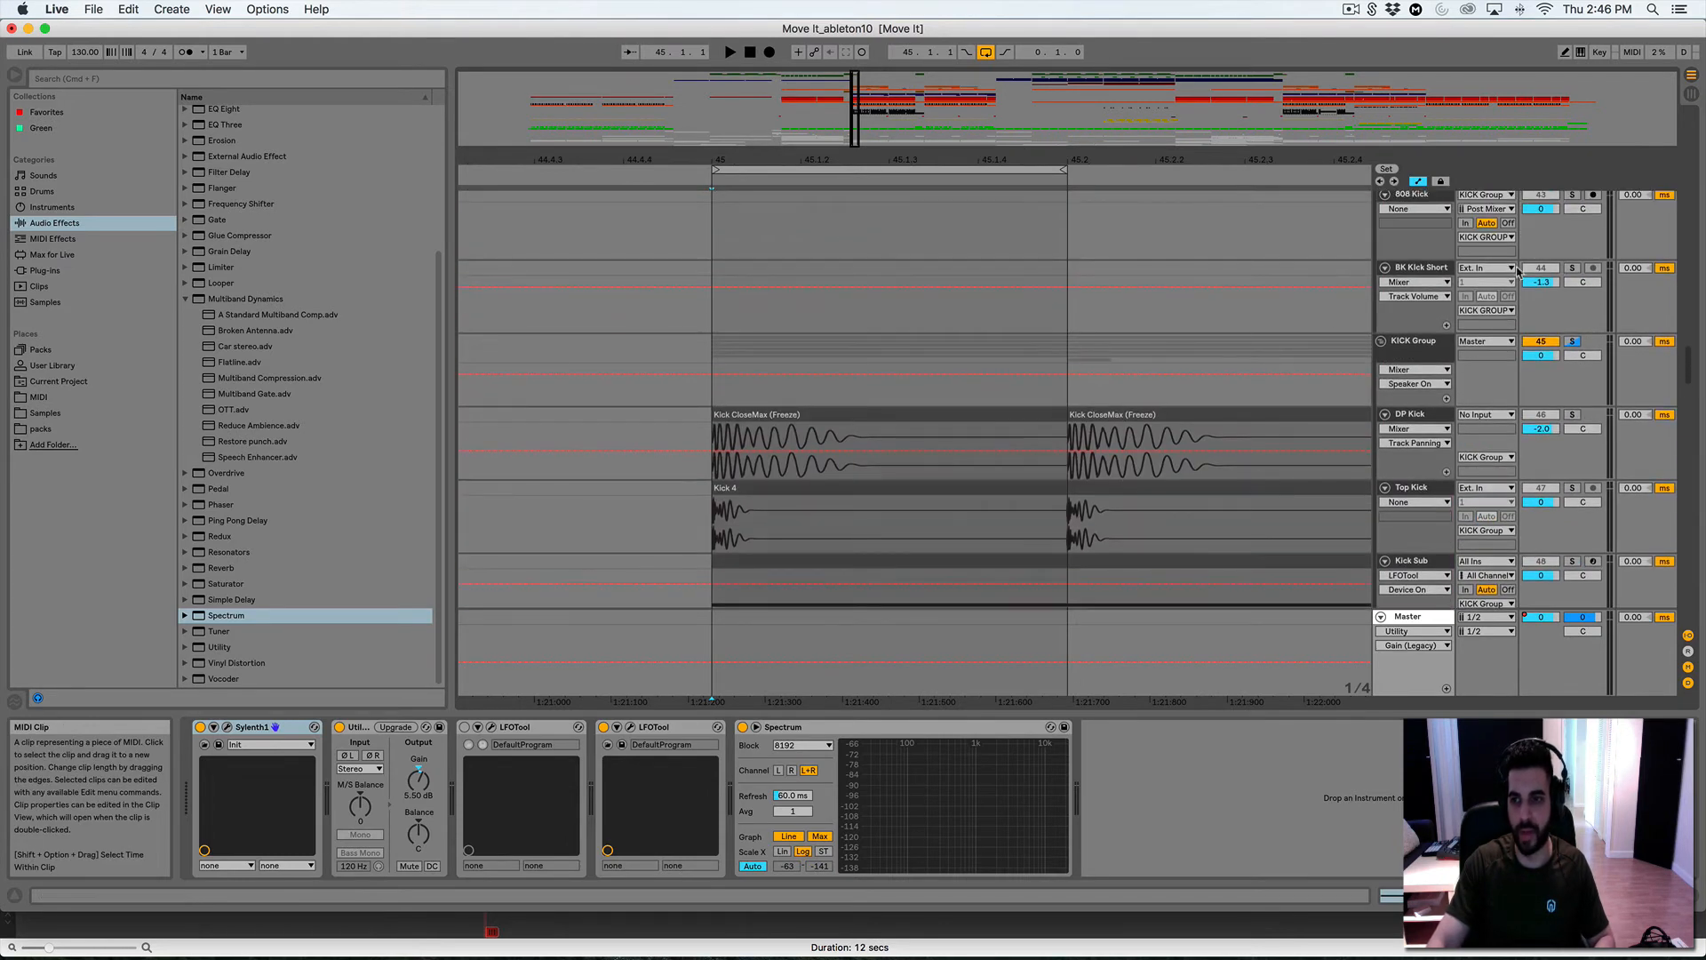
{"action": "key", "text": "space"}
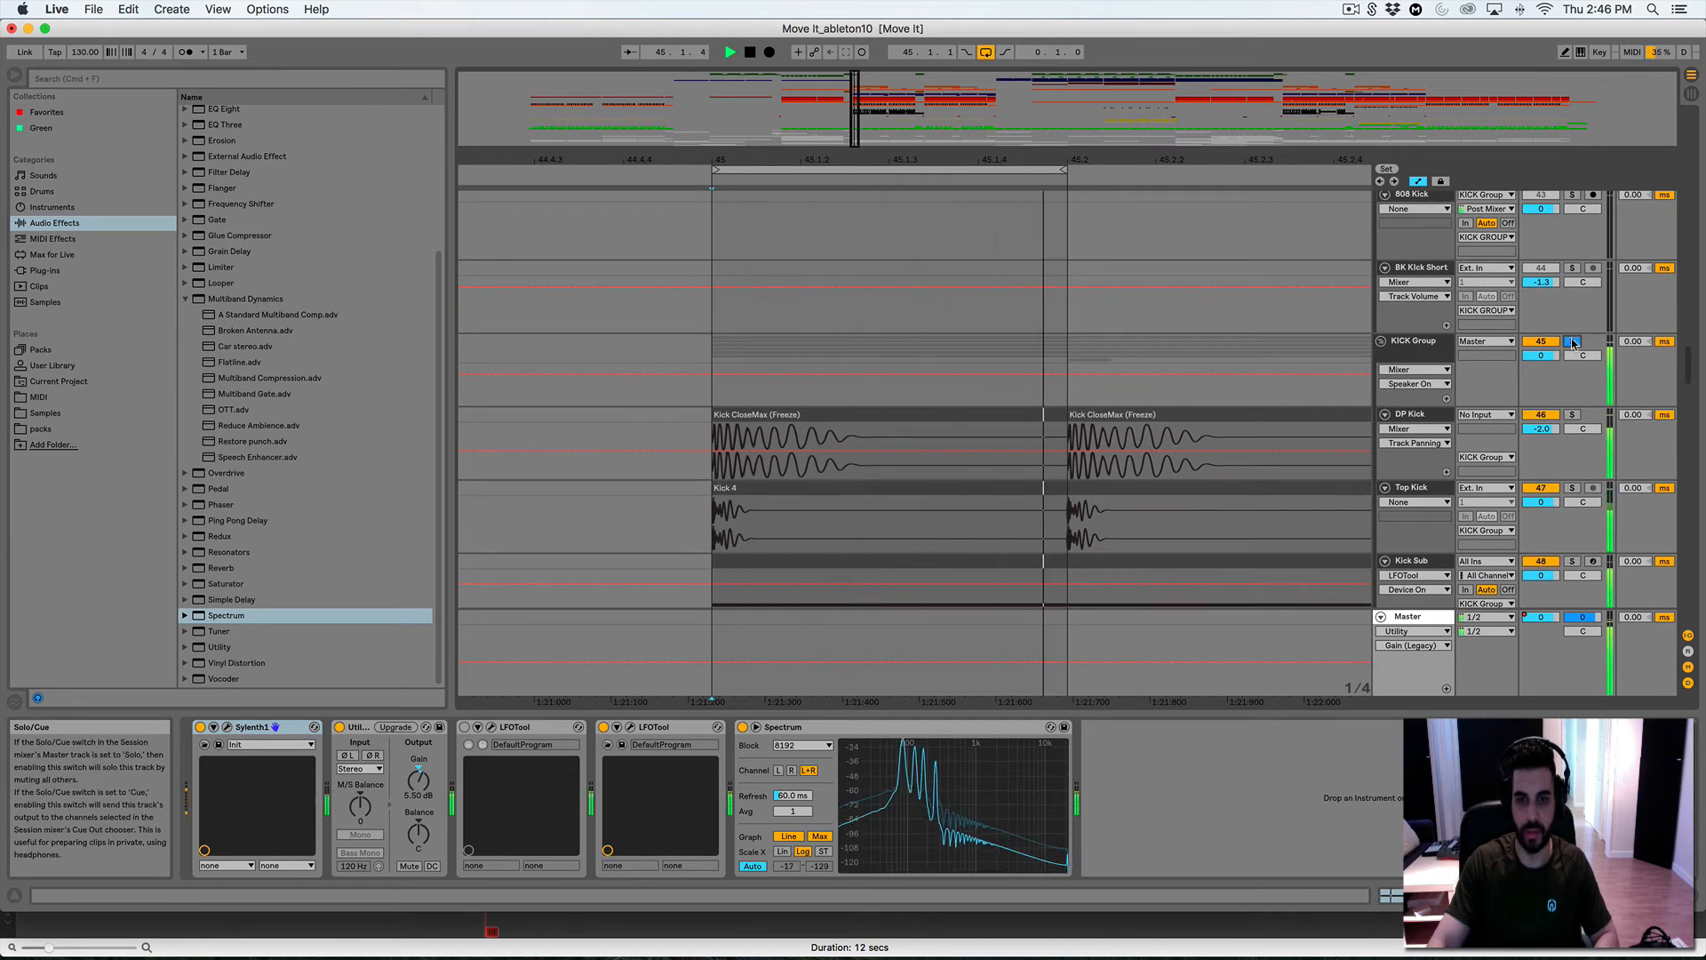
{"action": "scroll", "coordinate": [677, 442], "scroll_direction": "down", "scroll_amount": 9}
{"action": "key", "text": "space"}
Examine the volume curve in the Kick Sub track's LFOTool
{"action": "scroll", "coordinate": [677, 441], "scroll_direction": "up", "scroll_amount": 1}
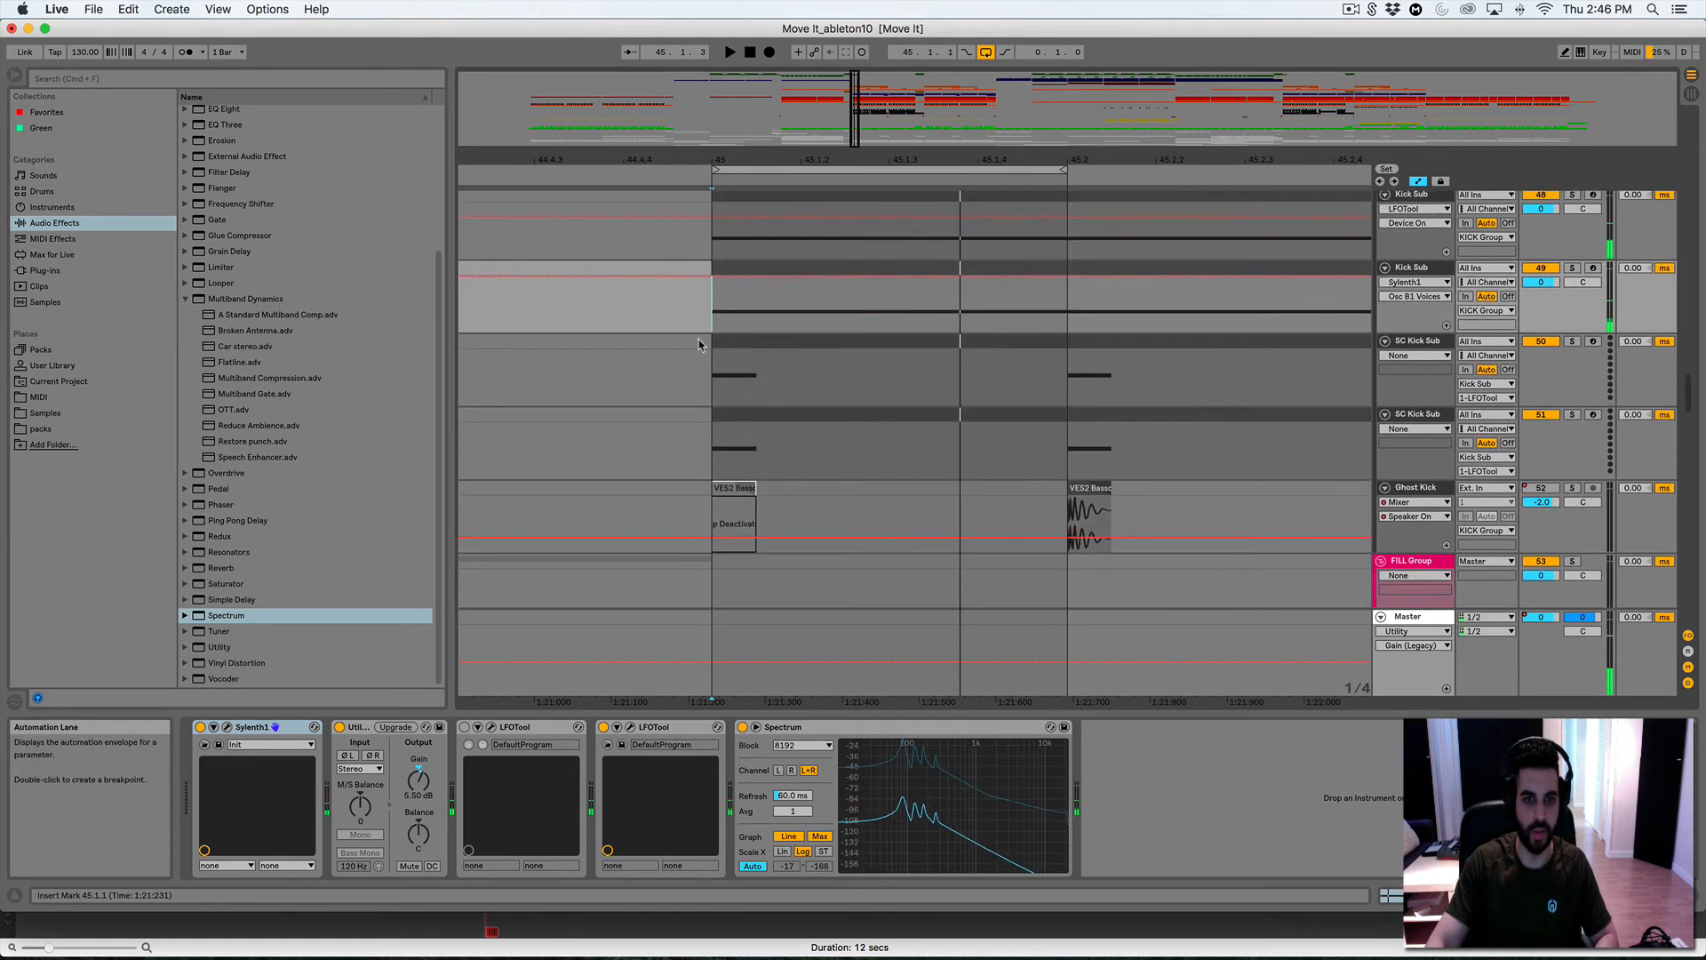
{"action": "left_click", "coordinate": [629, 727]}
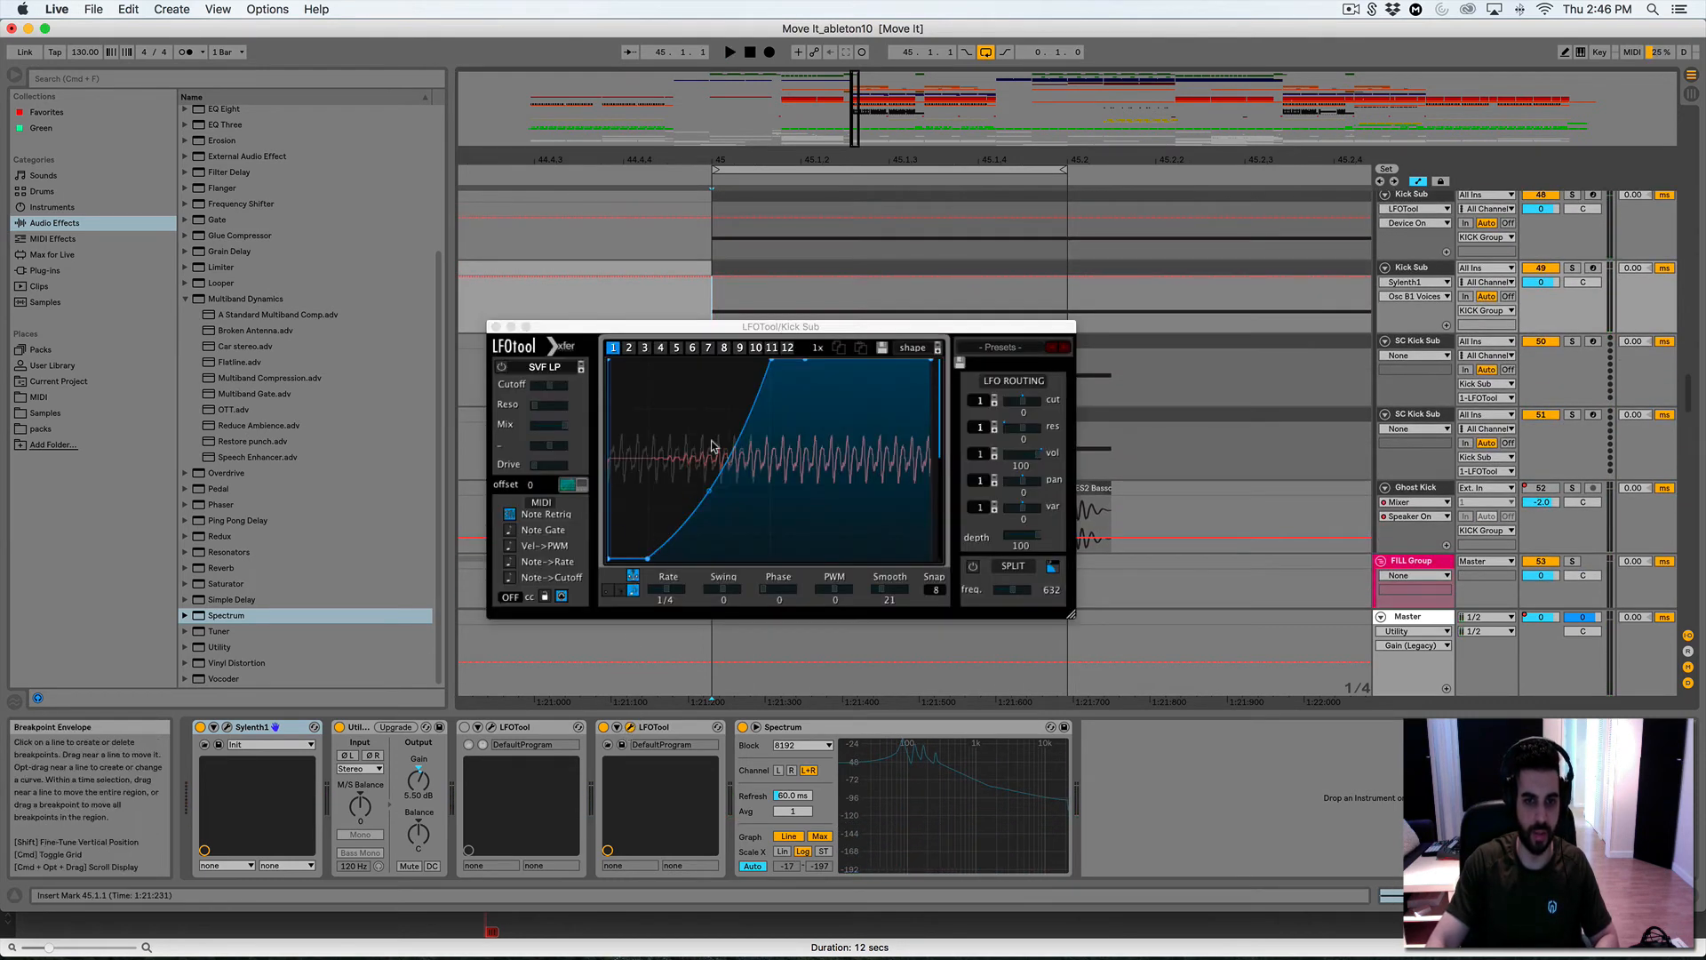
{"action": "left_click", "coordinate": [496, 326]}
Solo the Kick F track in the KICK GROUP and play the loop to hear it alone
{"action": "scroll", "coordinate": [711, 471], "scroll_direction": "up", "scroll_amount": 15}
{"action": "scroll", "coordinate": [711, 476], "scroll_direction": "up", "scroll_amount": 9}
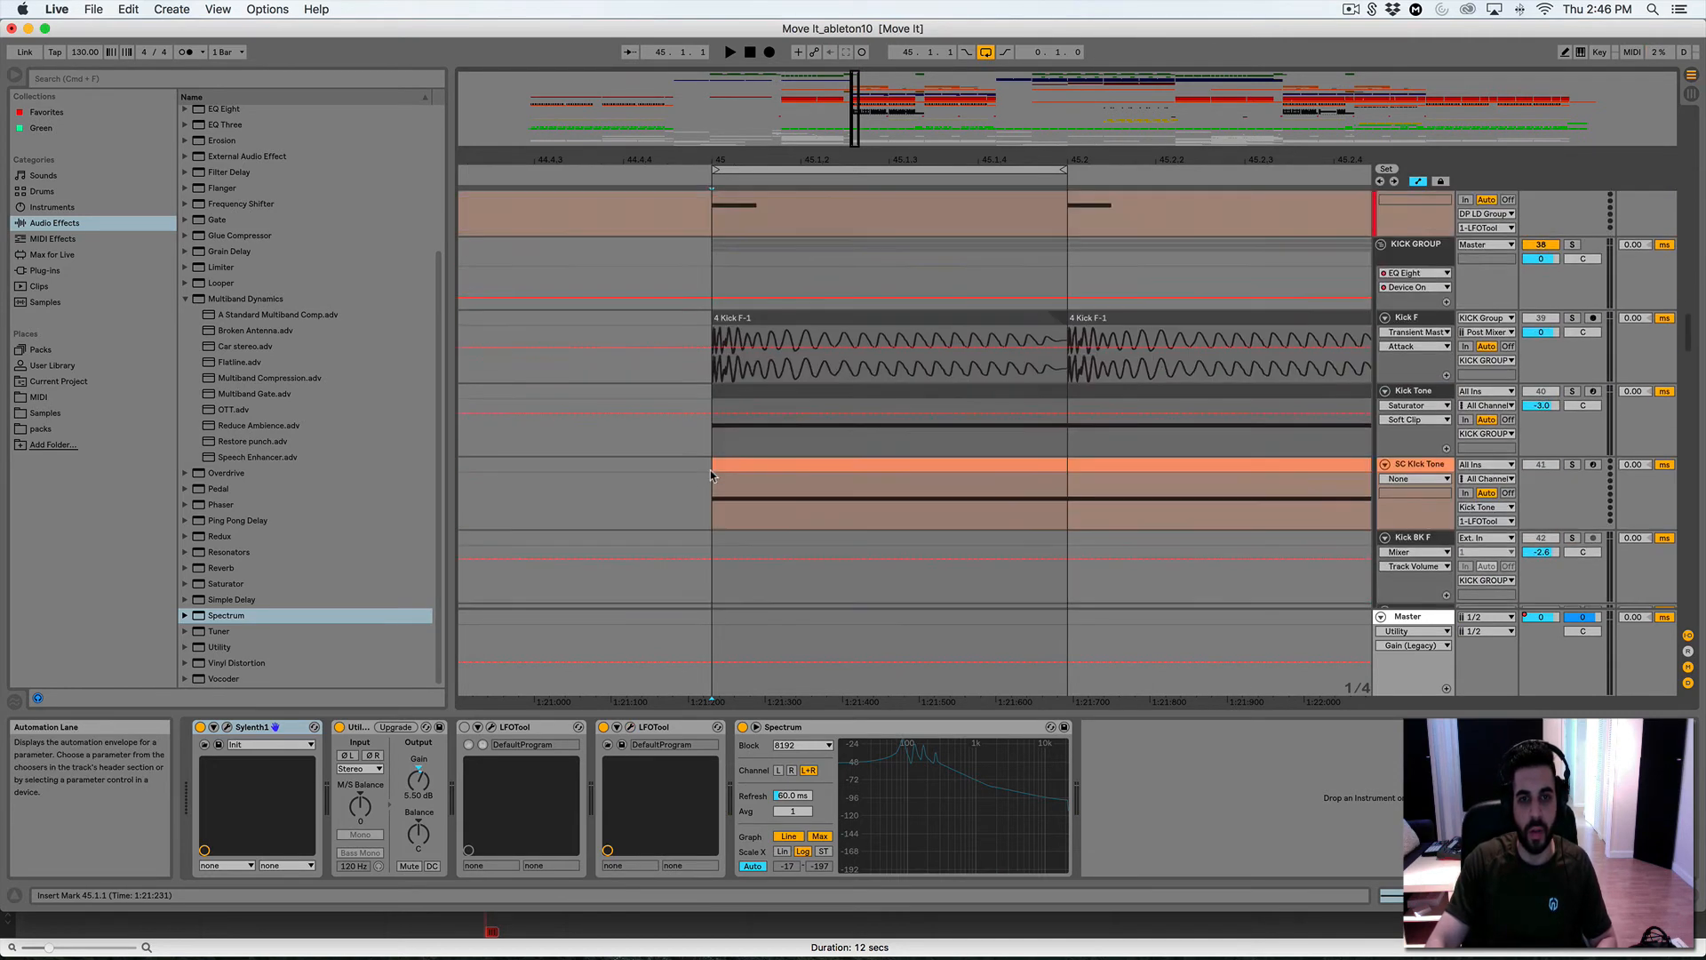
{"action": "scroll", "coordinate": [711, 476], "scroll_direction": "down", "scroll_amount": 3}
{"action": "left_click", "coordinate": [699, 438]}
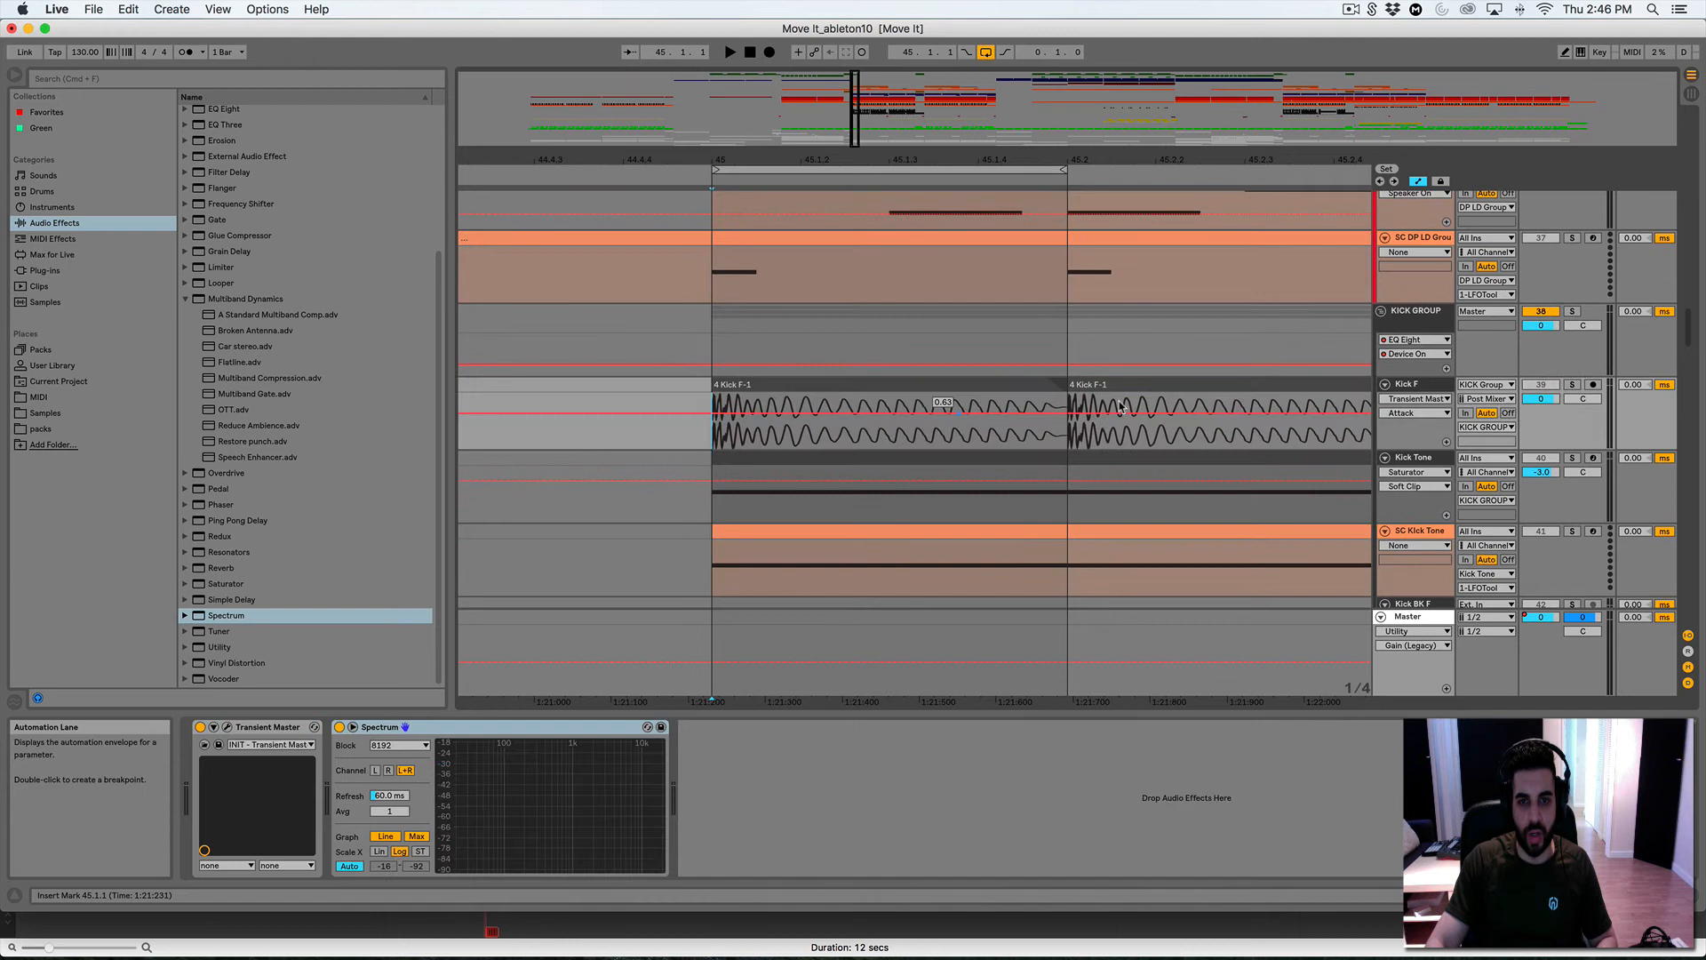
{"action": "left_click", "coordinate": [1571, 384]}
{"action": "key", "text": "space"}
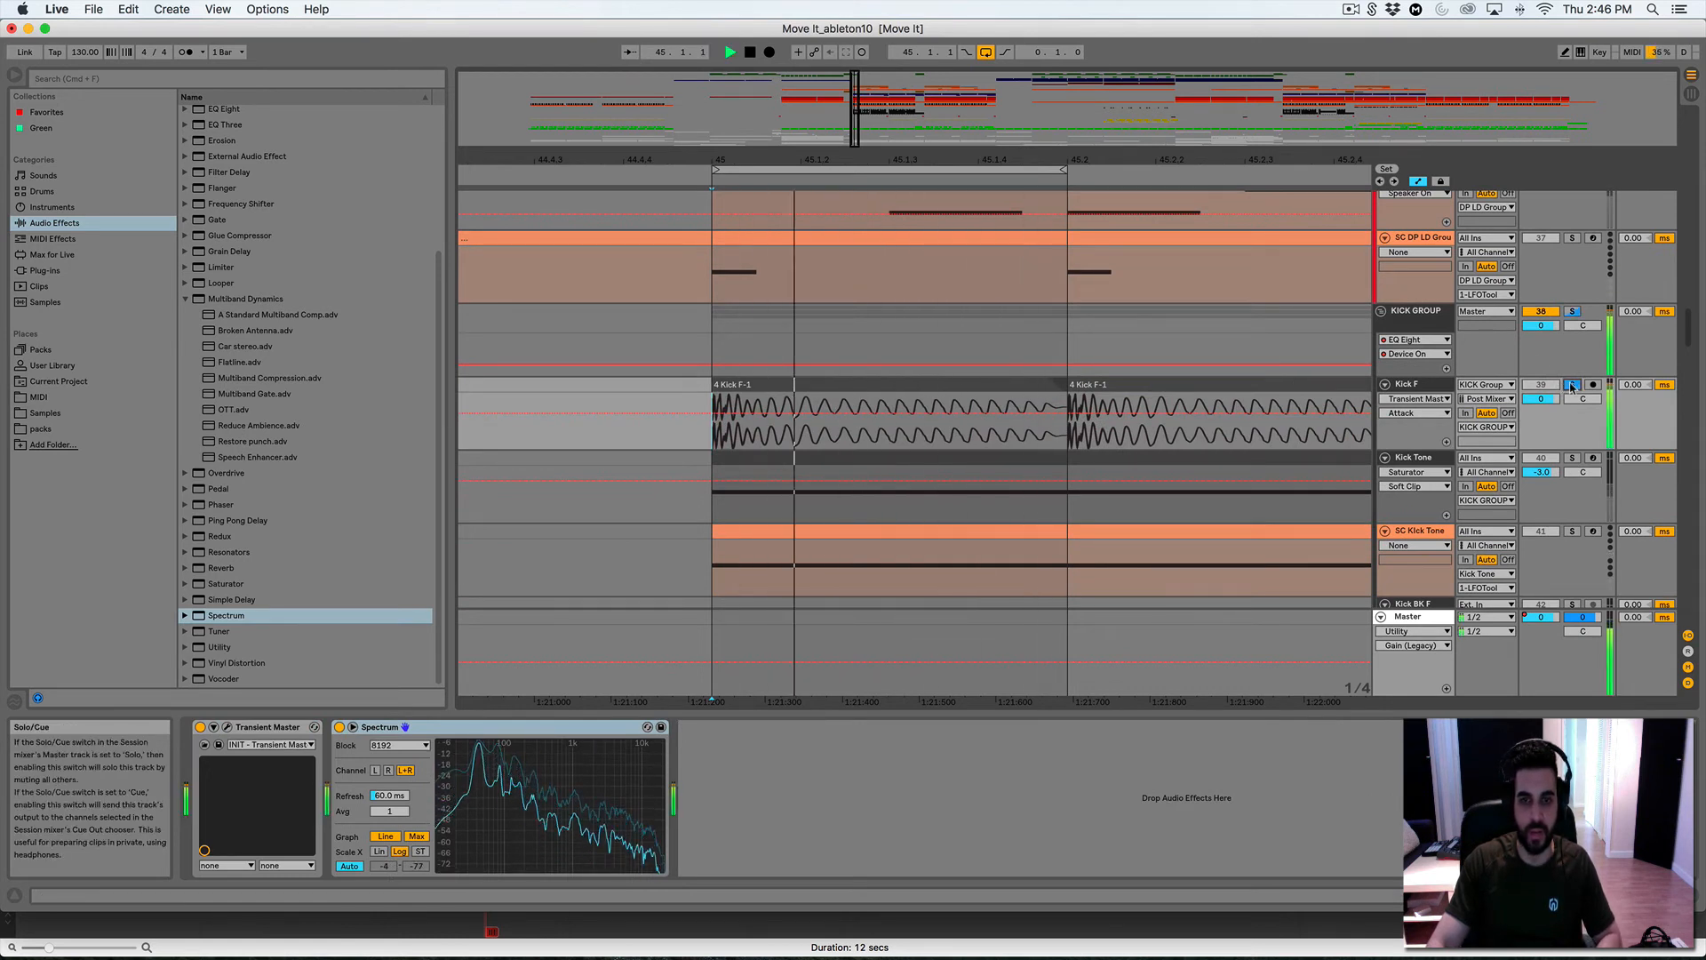
Solo the Kick Tone track during playback, stop the loop and show the track's device chain
{"action": "left_click", "coordinate": [1572, 459]}
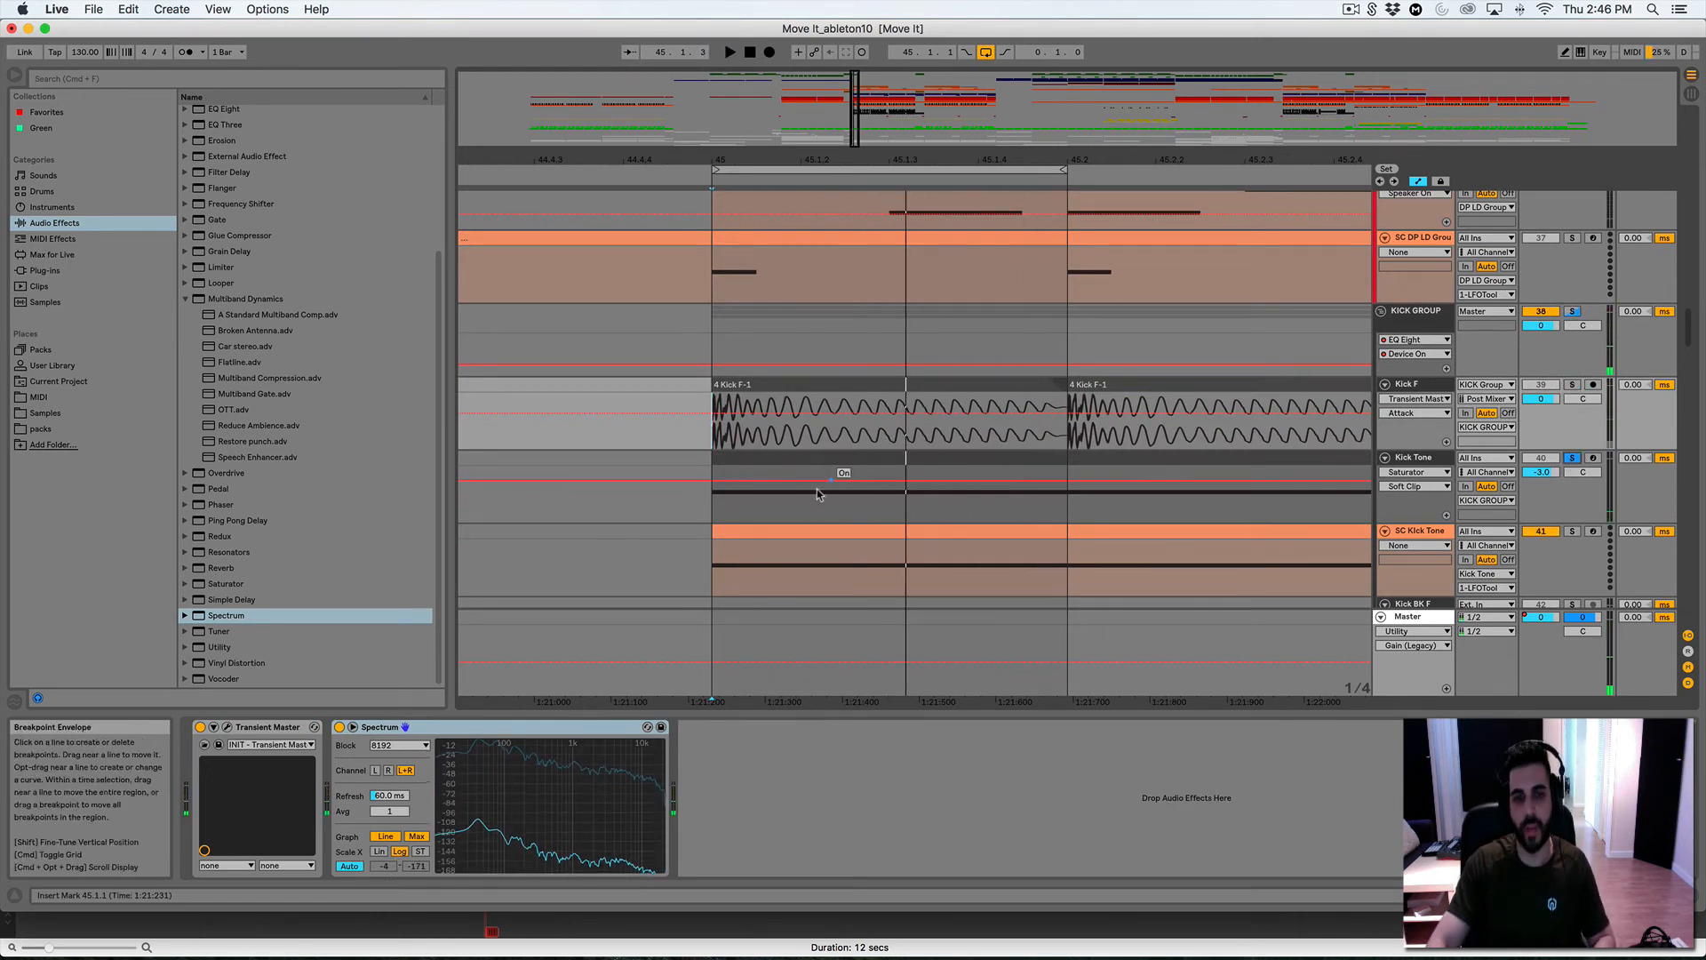
{"action": "key", "text": "space"}
{"action": "left_click", "coordinate": [745, 505]}
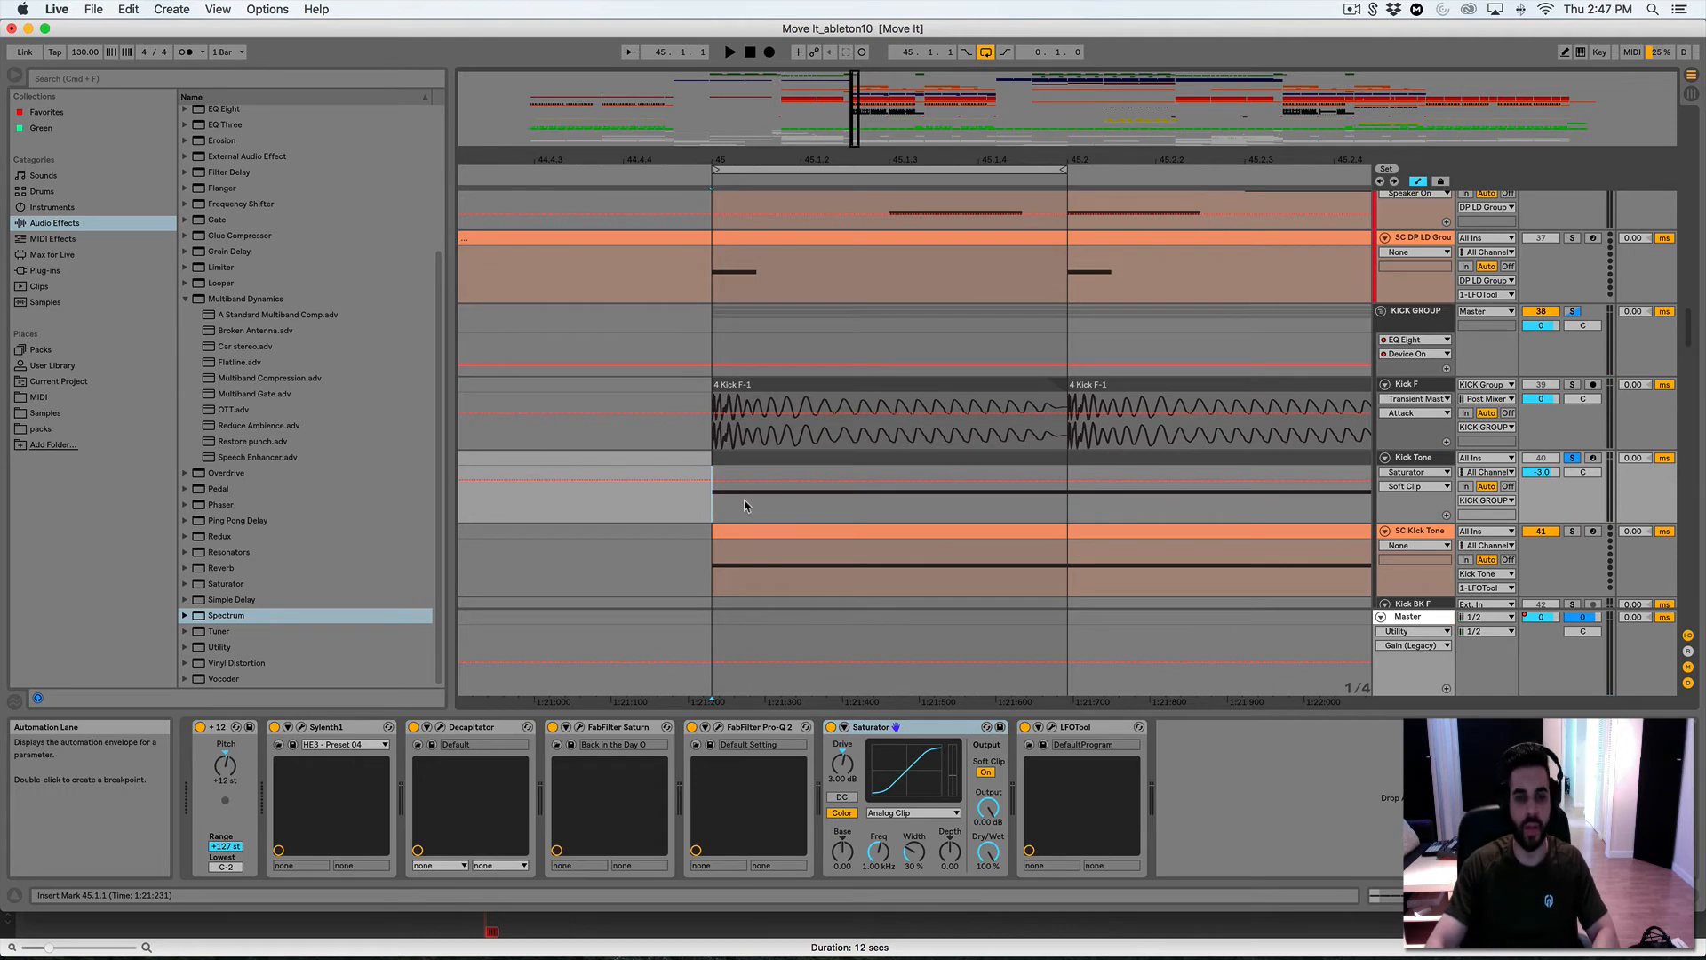
Examine Kick Tone's Sylenth1 distortion, phaser, chorus, EQ and compressor settings and its Part A oscillators
{"action": "left_click", "coordinate": [302, 727]}
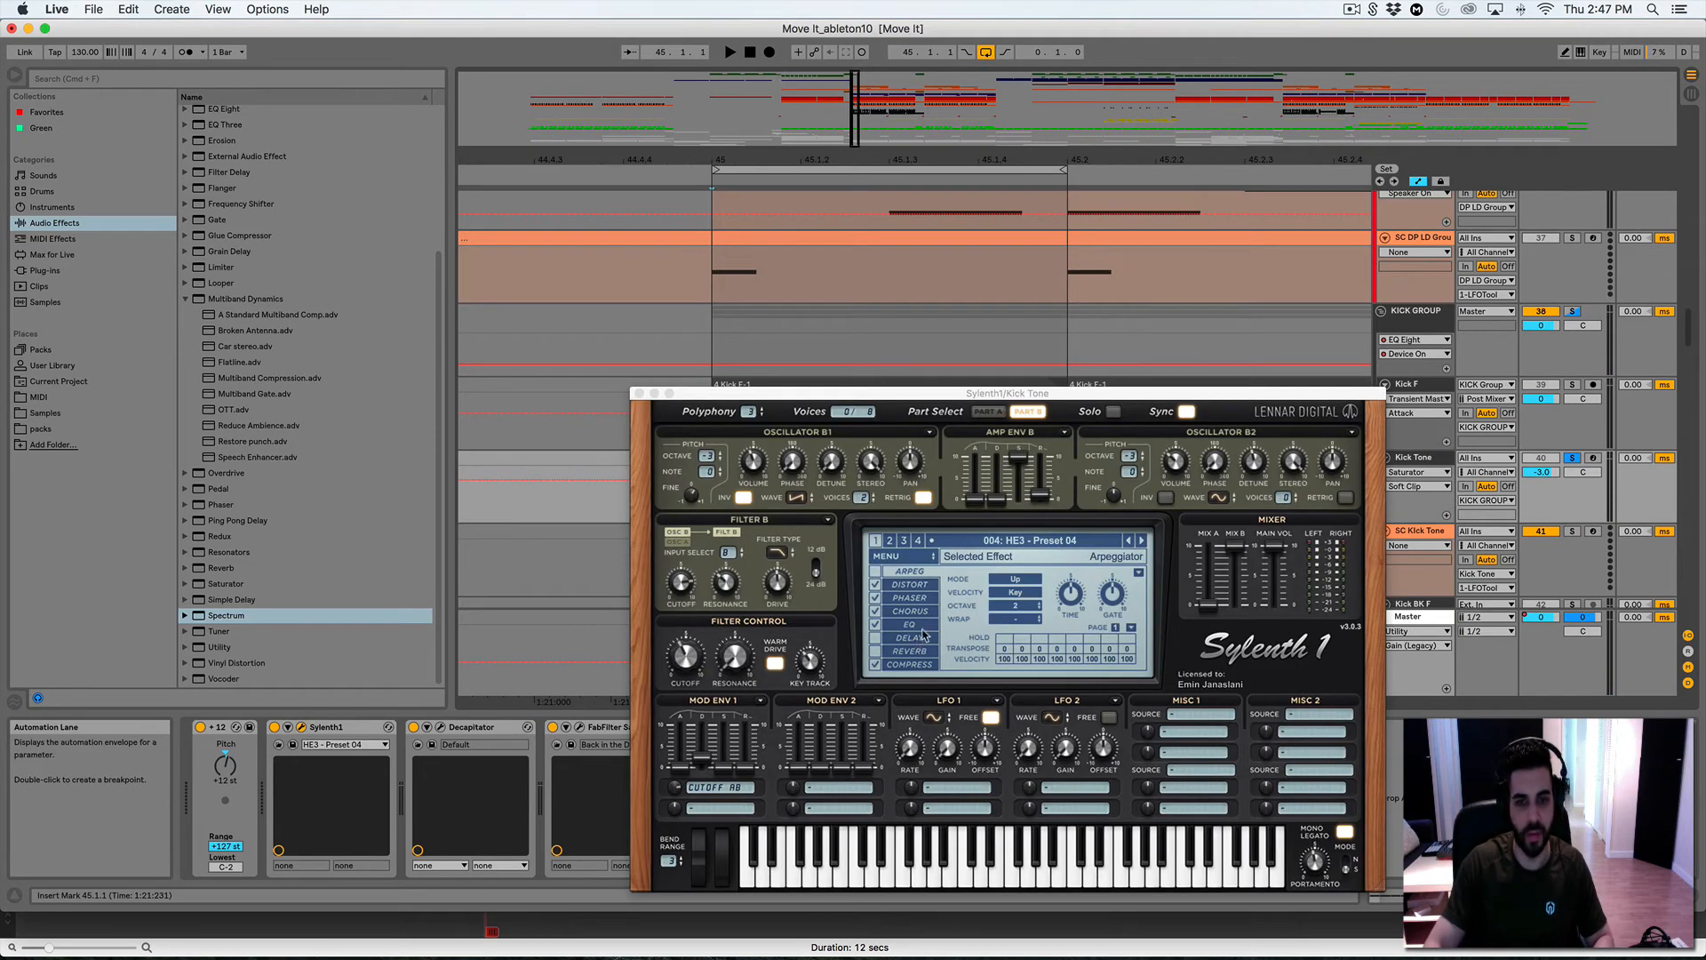
{"action": "left_click", "coordinate": [913, 584]}
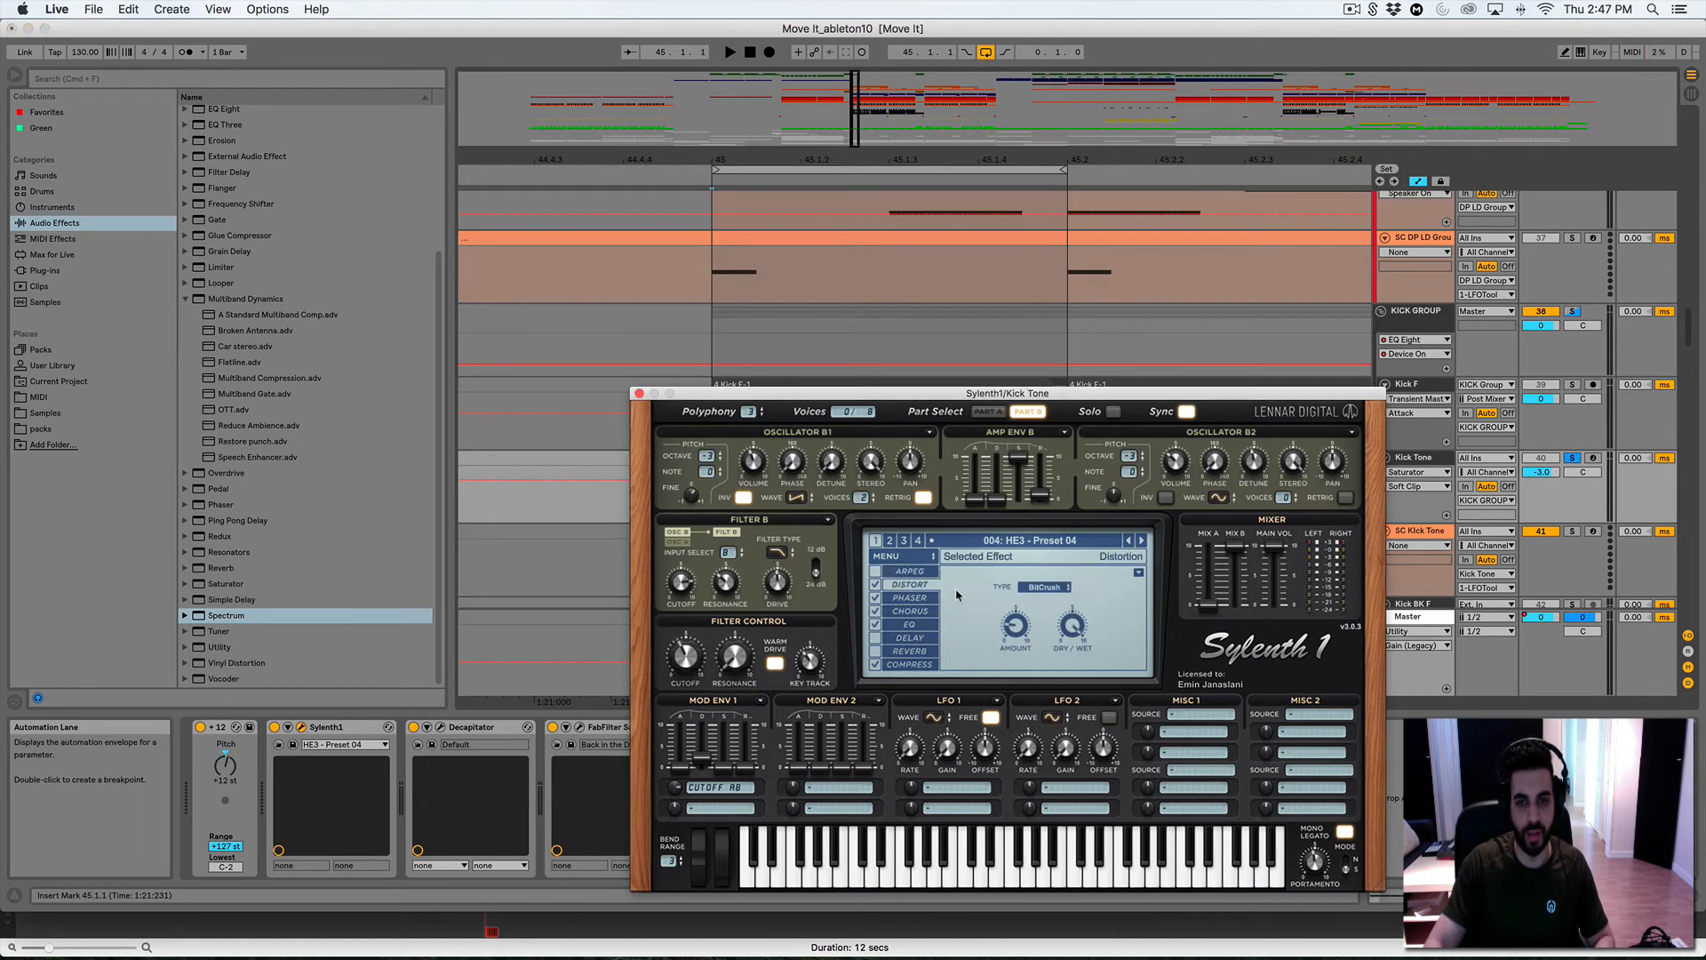
{"action": "left_click", "coordinate": [924, 598]}
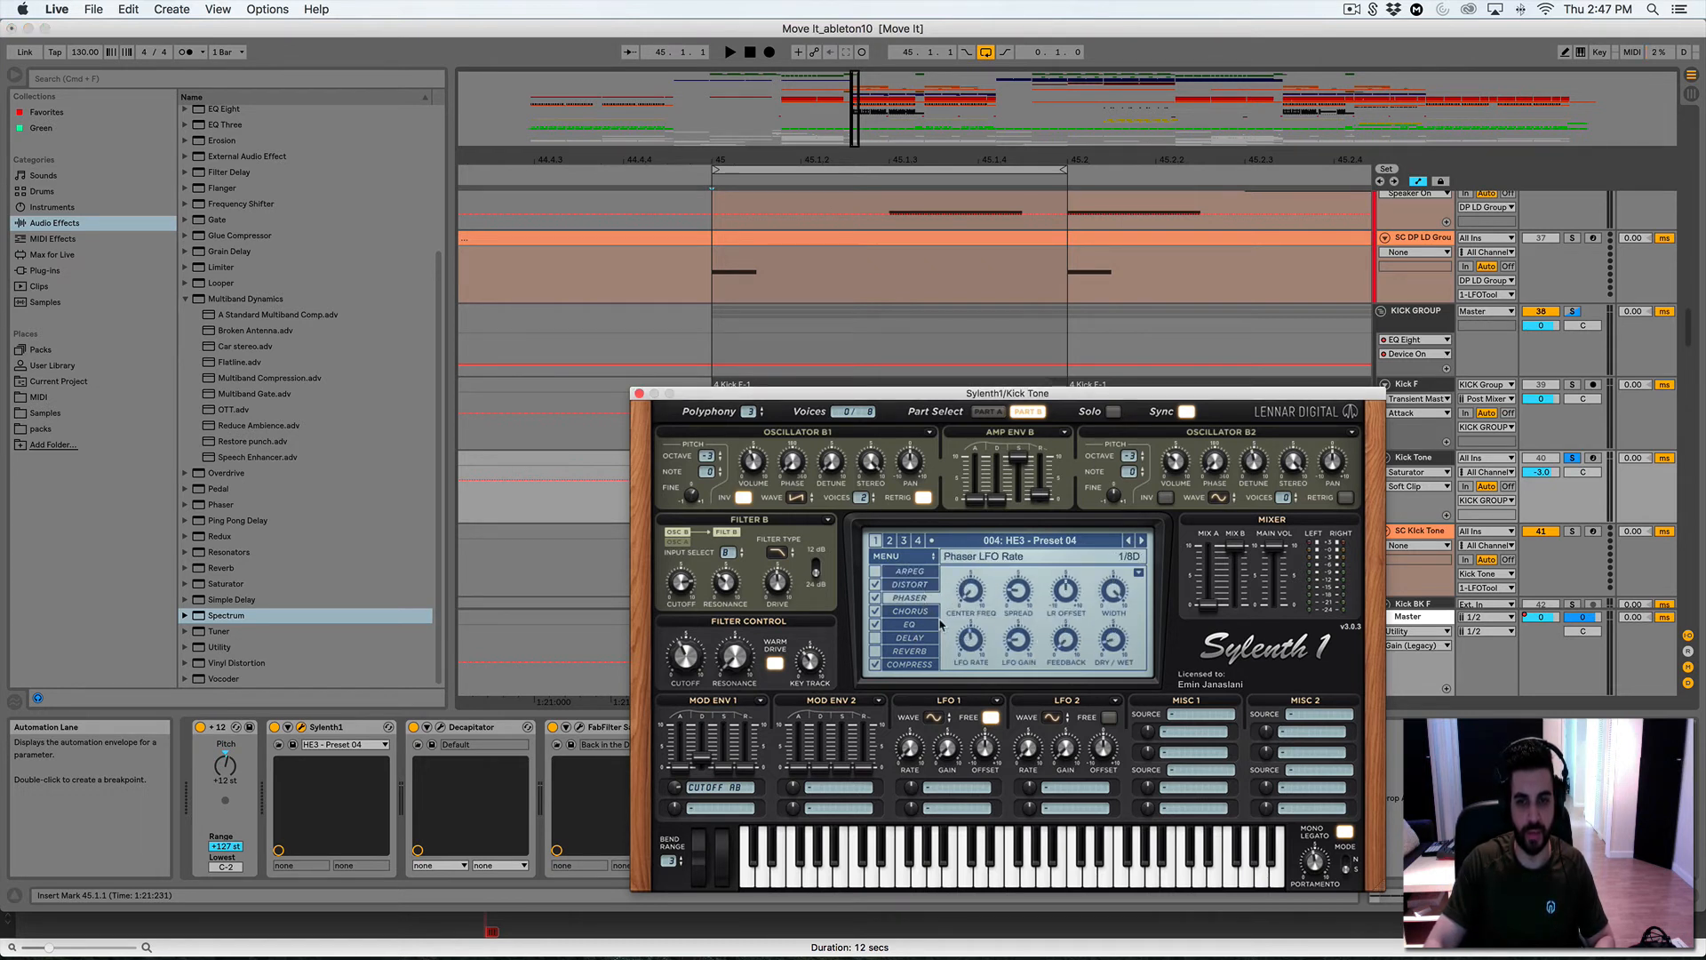
{"action": "left_click", "coordinate": [932, 617]}
{"action": "left_click", "coordinate": [922, 633]}
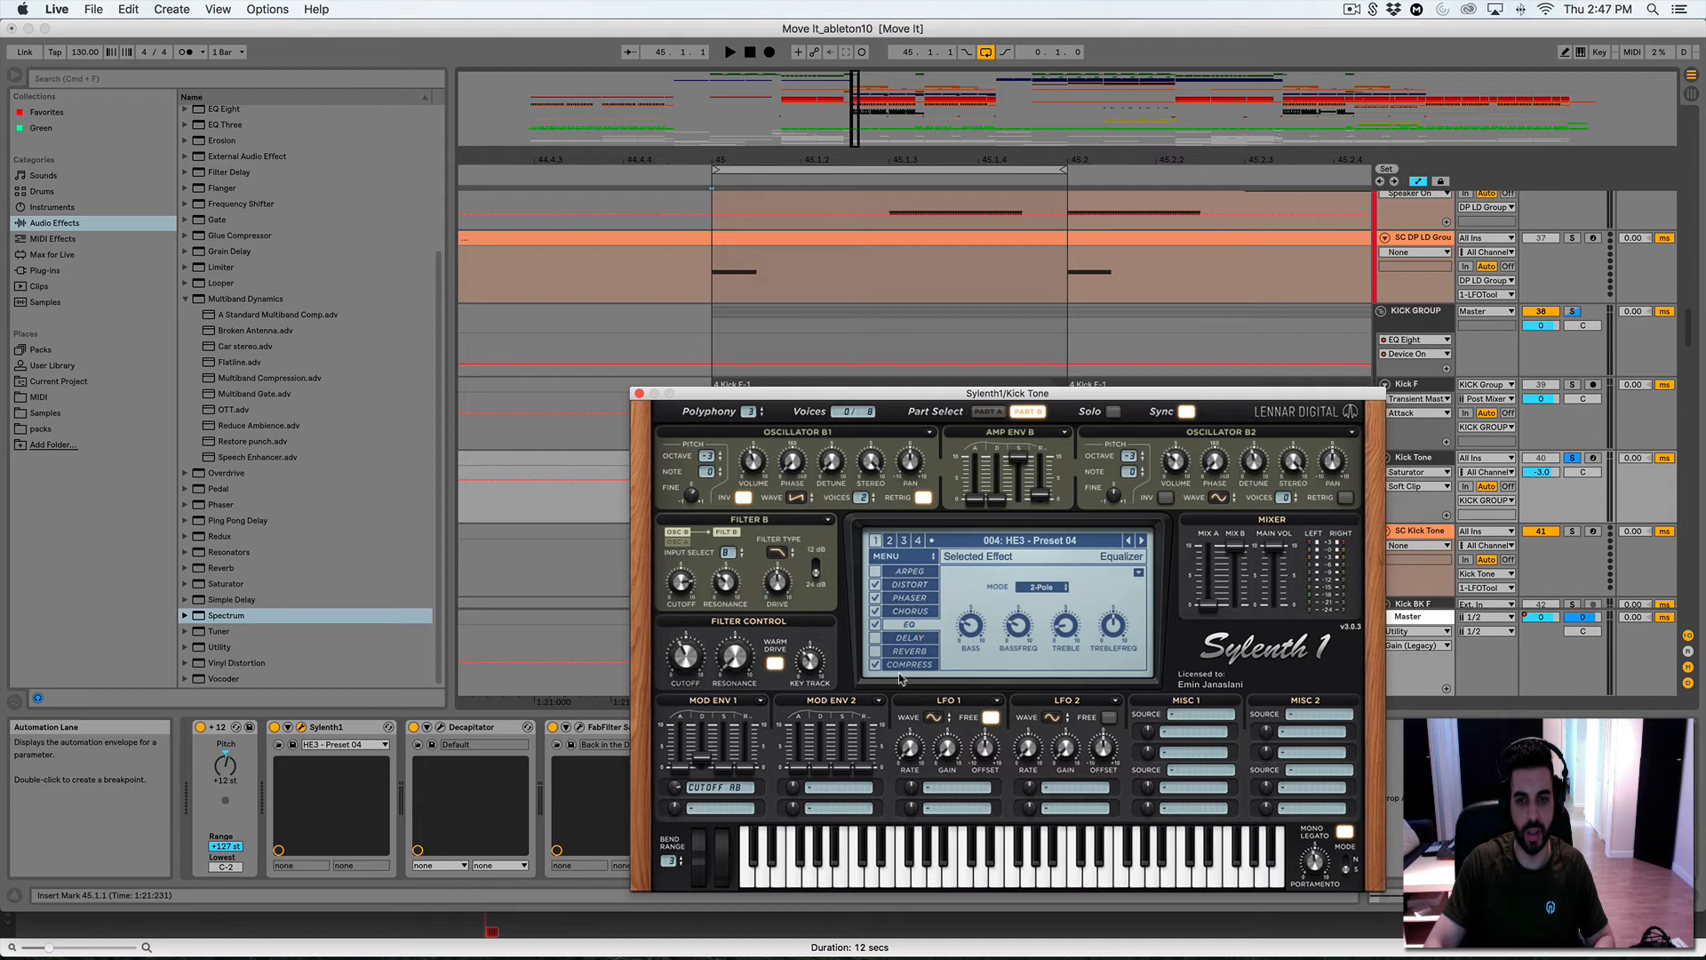
{"action": "left_click", "coordinate": [910, 664]}
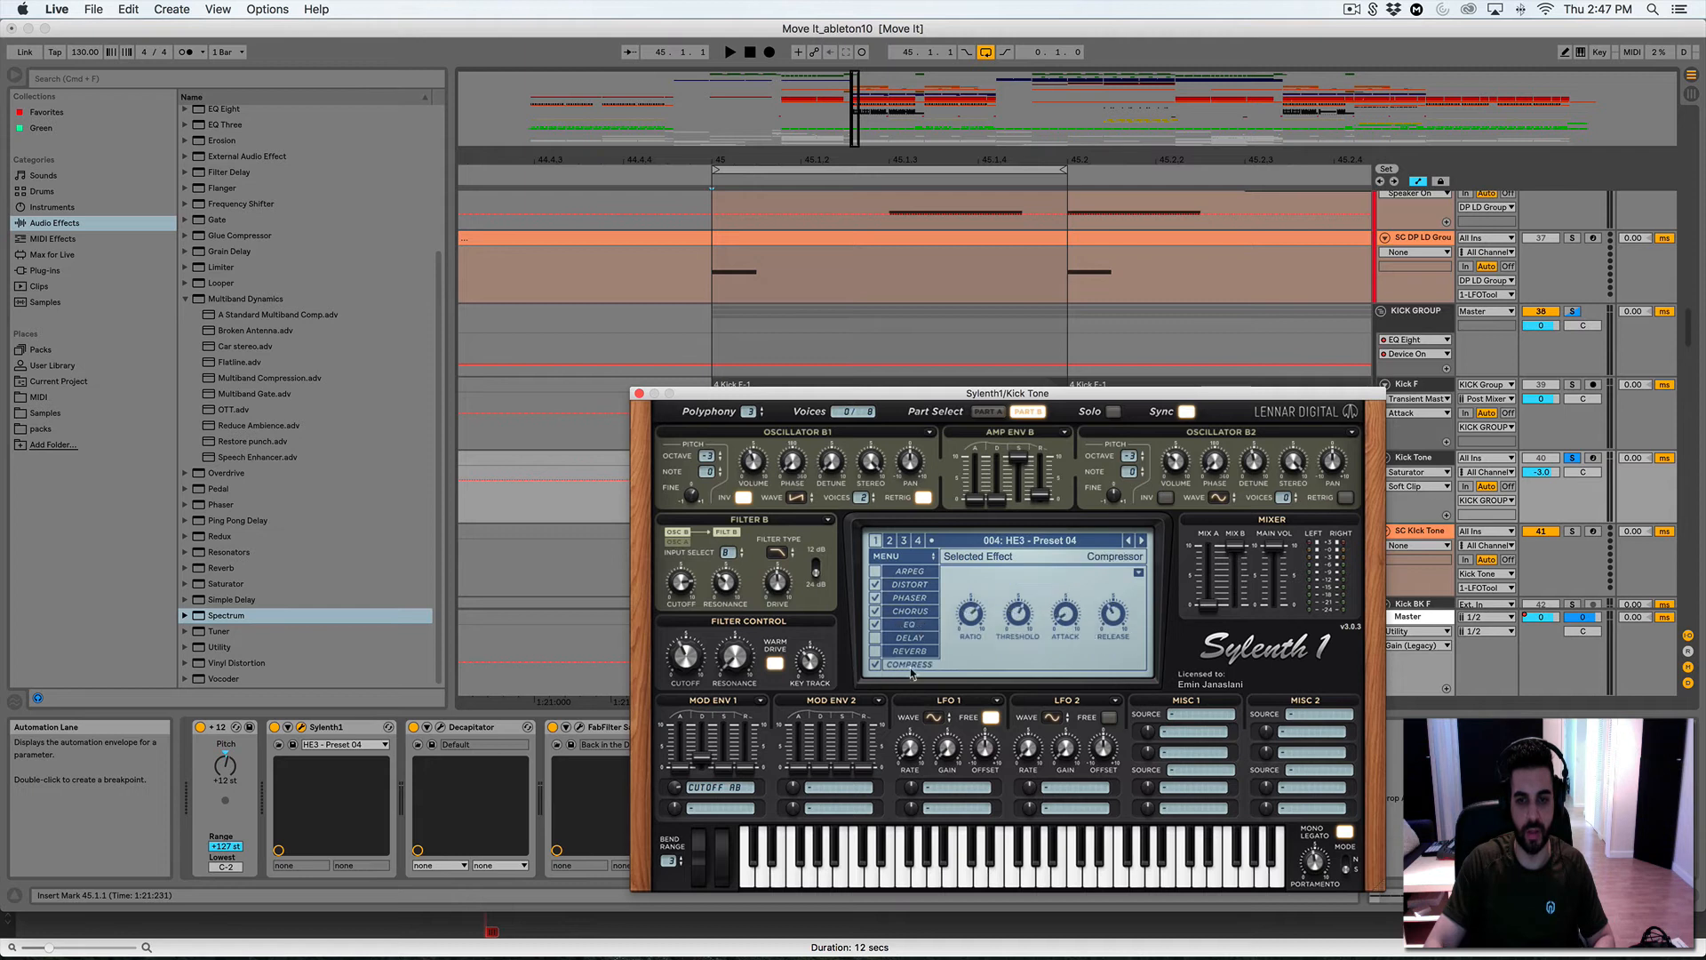
{"action": "left_click", "coordinate": [988, 412]}
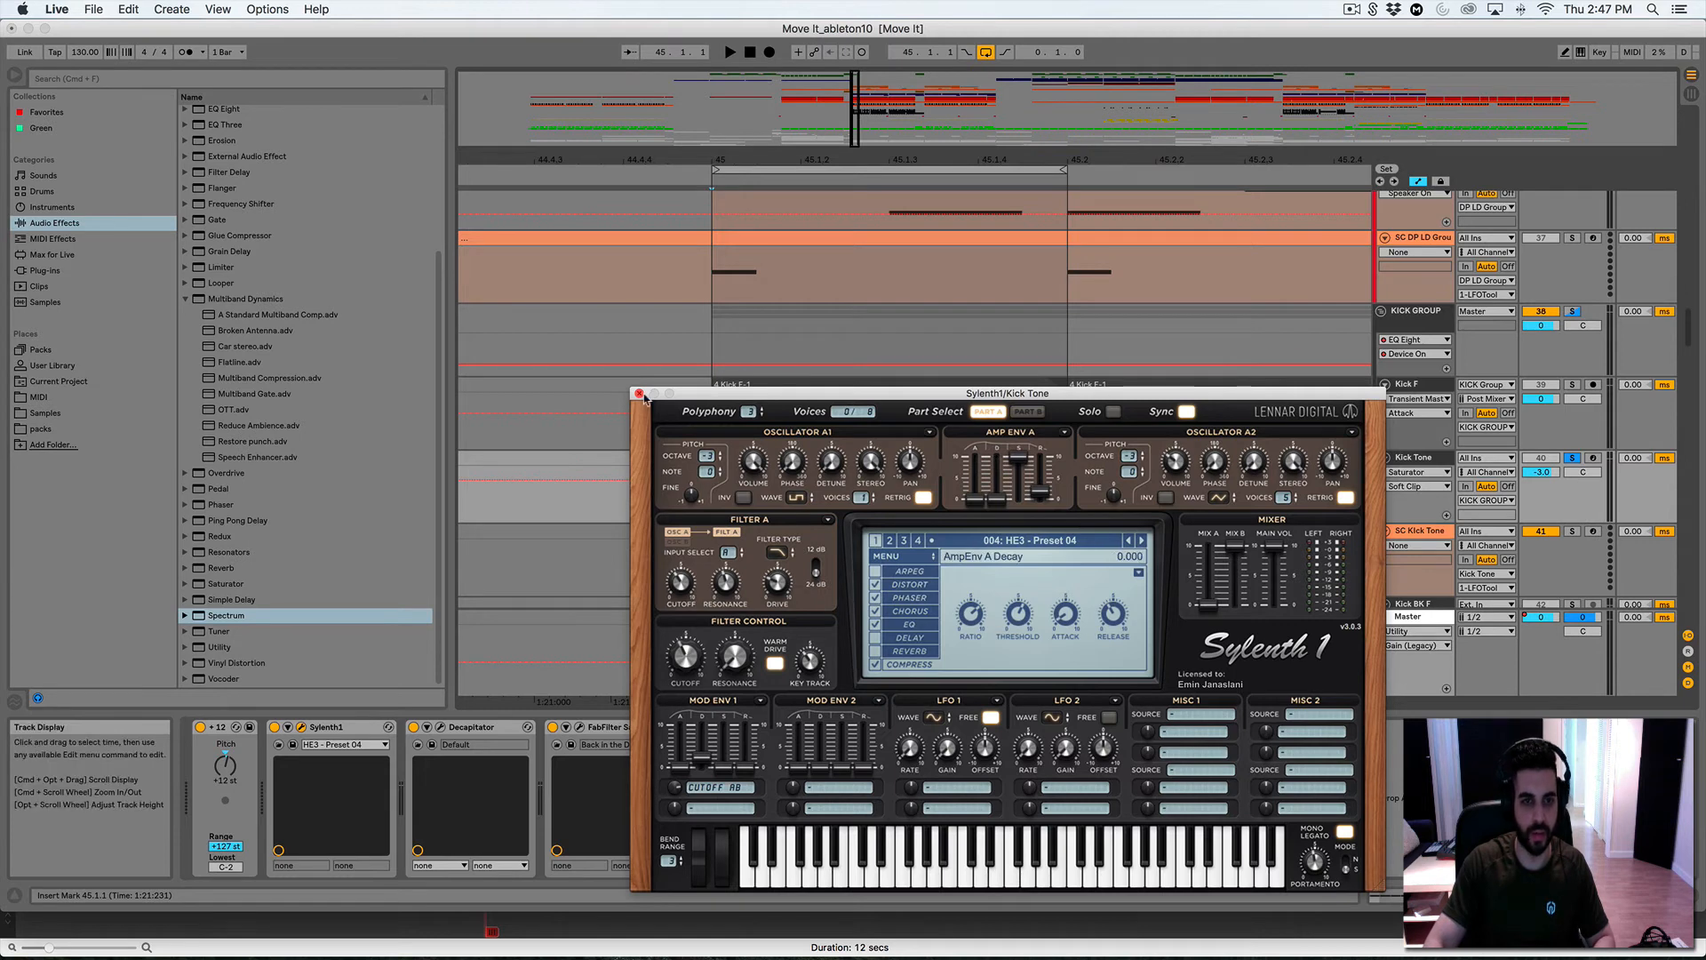
{"action": "left_click", "coordinate": [638, 393]}
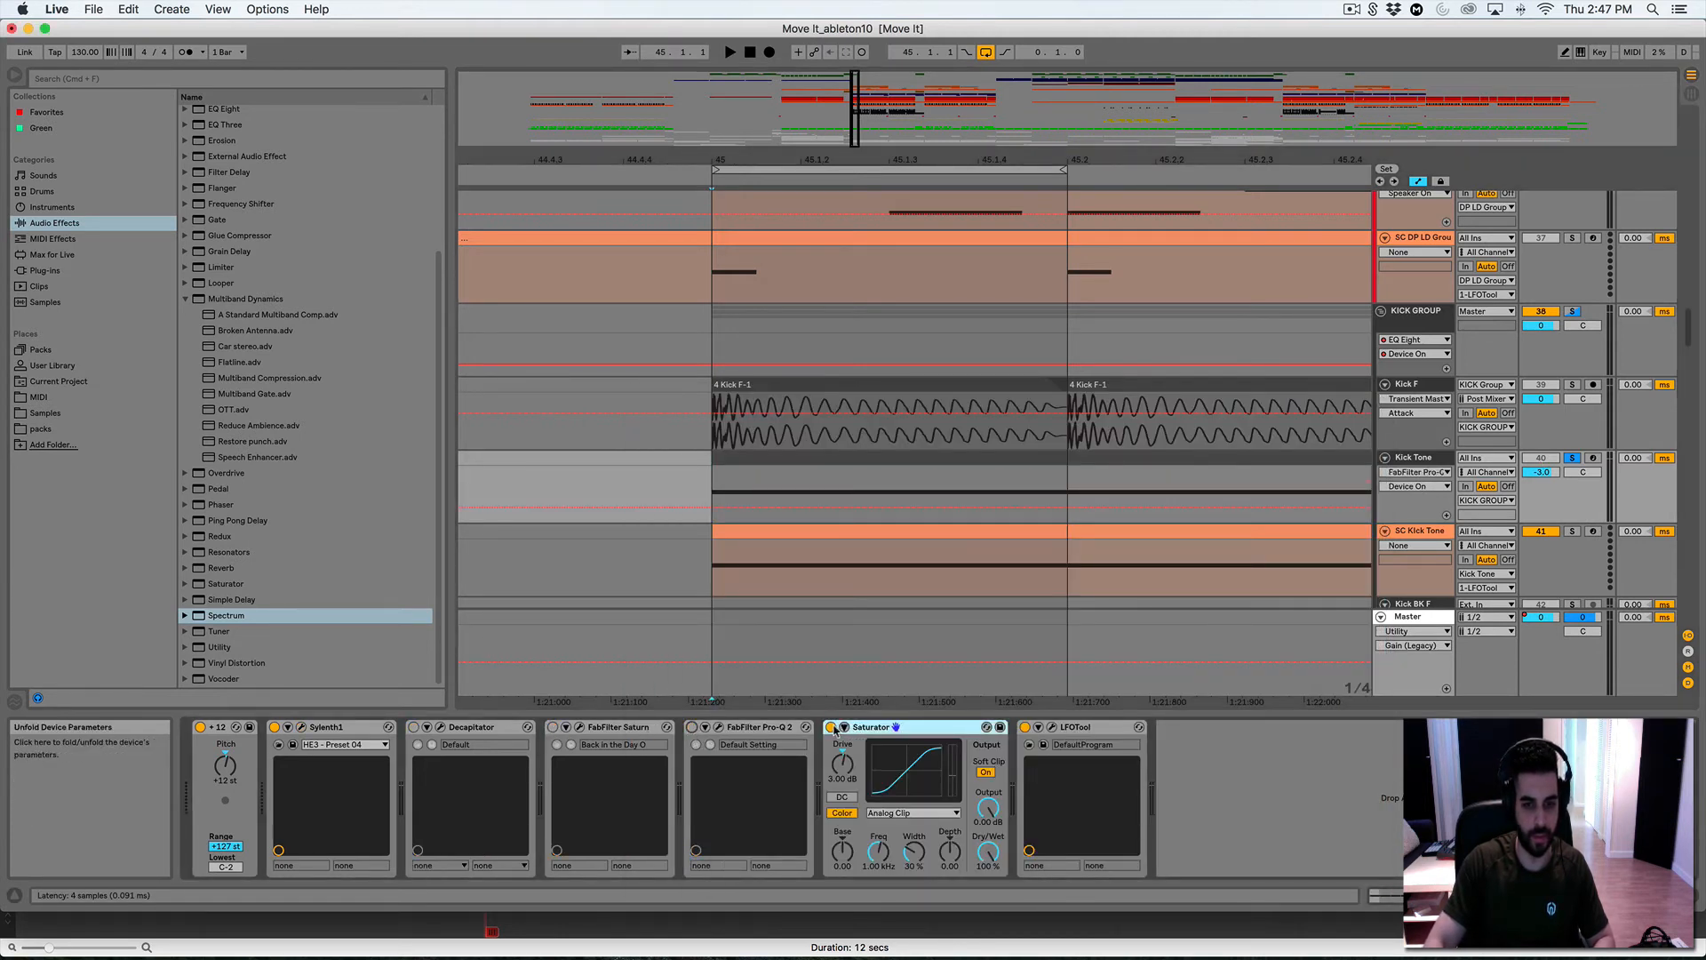
Deactivate Kick Tone's effects, including Saturator and LFOTool, and play the loop with only the Sylenth1 sound
{"action": "left_click", "coordinate": [831, 727]}
{"action": "key", "text": "space"}
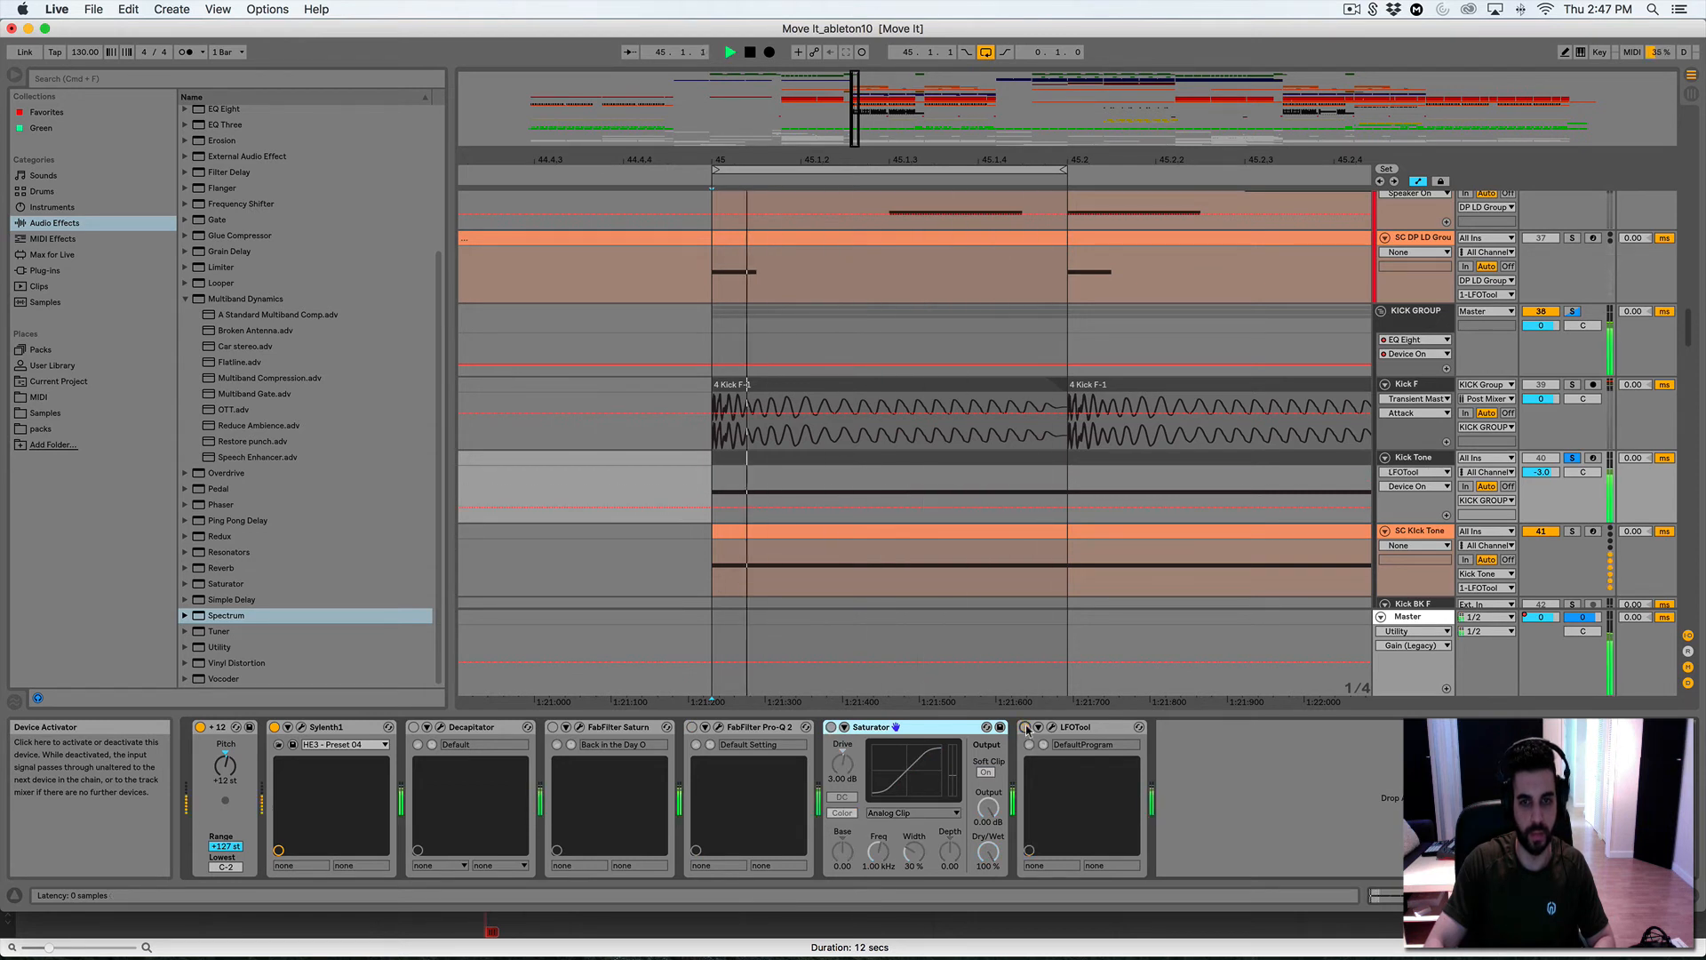
Reactivate Decapitator on Kick Tone and play the loop with its settings shown to hear its distortion
{"action": "left_click", "coordinate": [413, 727]}
{"action": "left_click", "coordinate": [440, 727]}
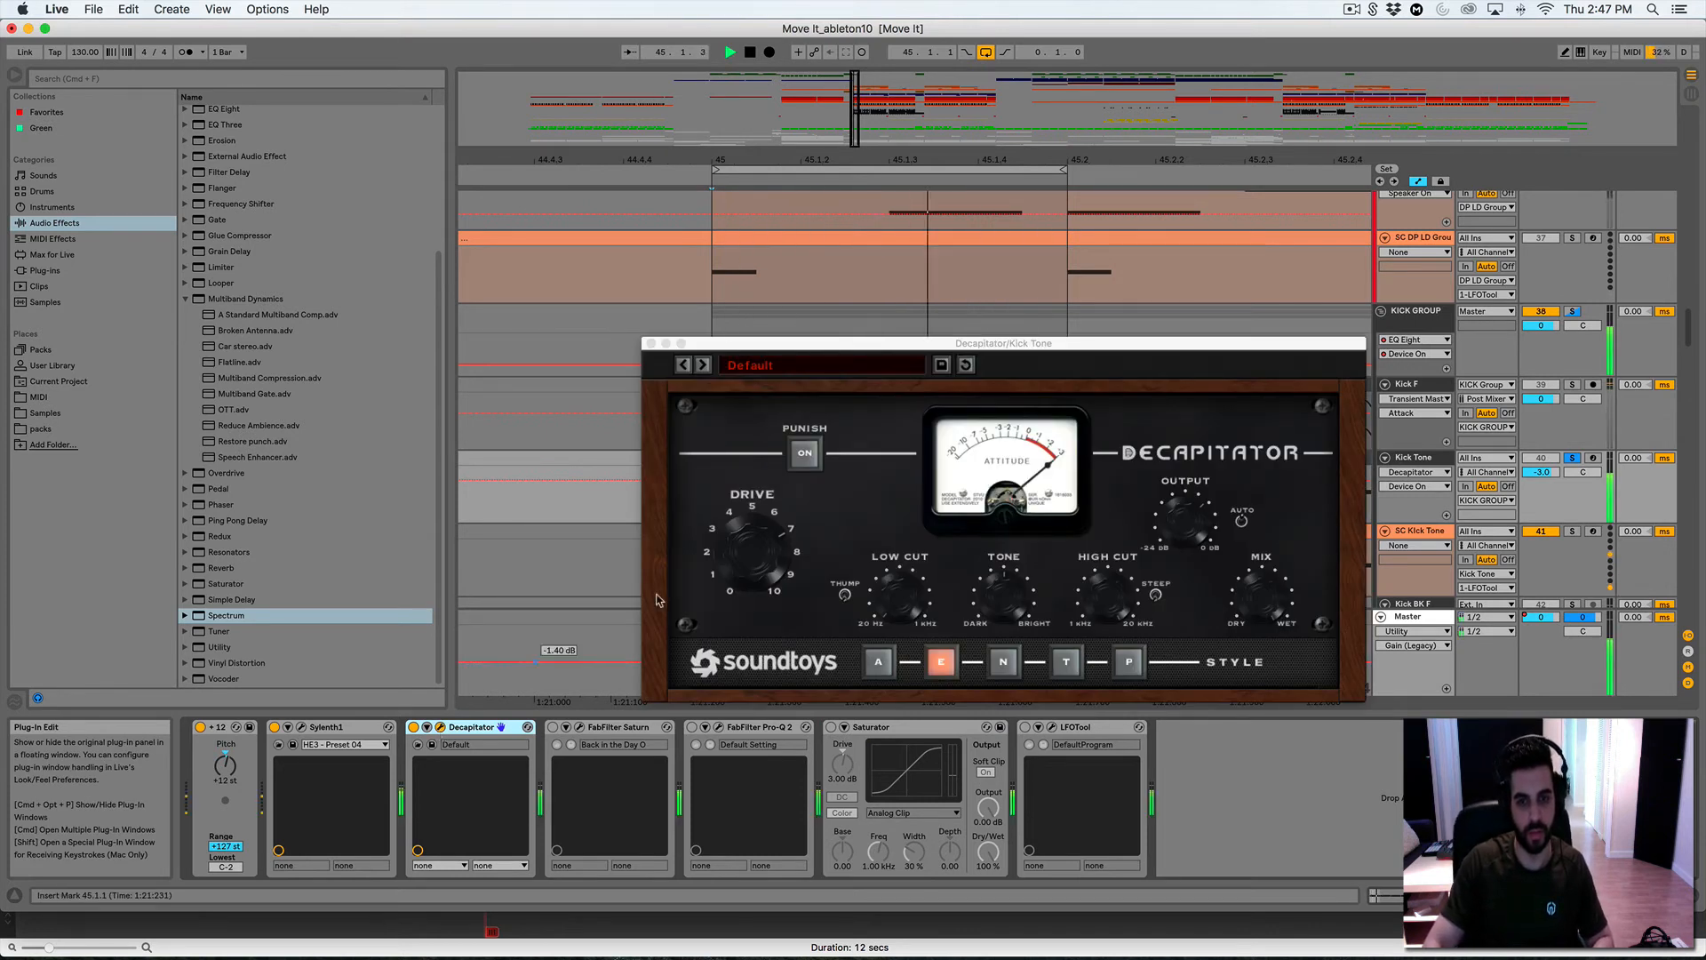
{"action": "key", "text": "space"}
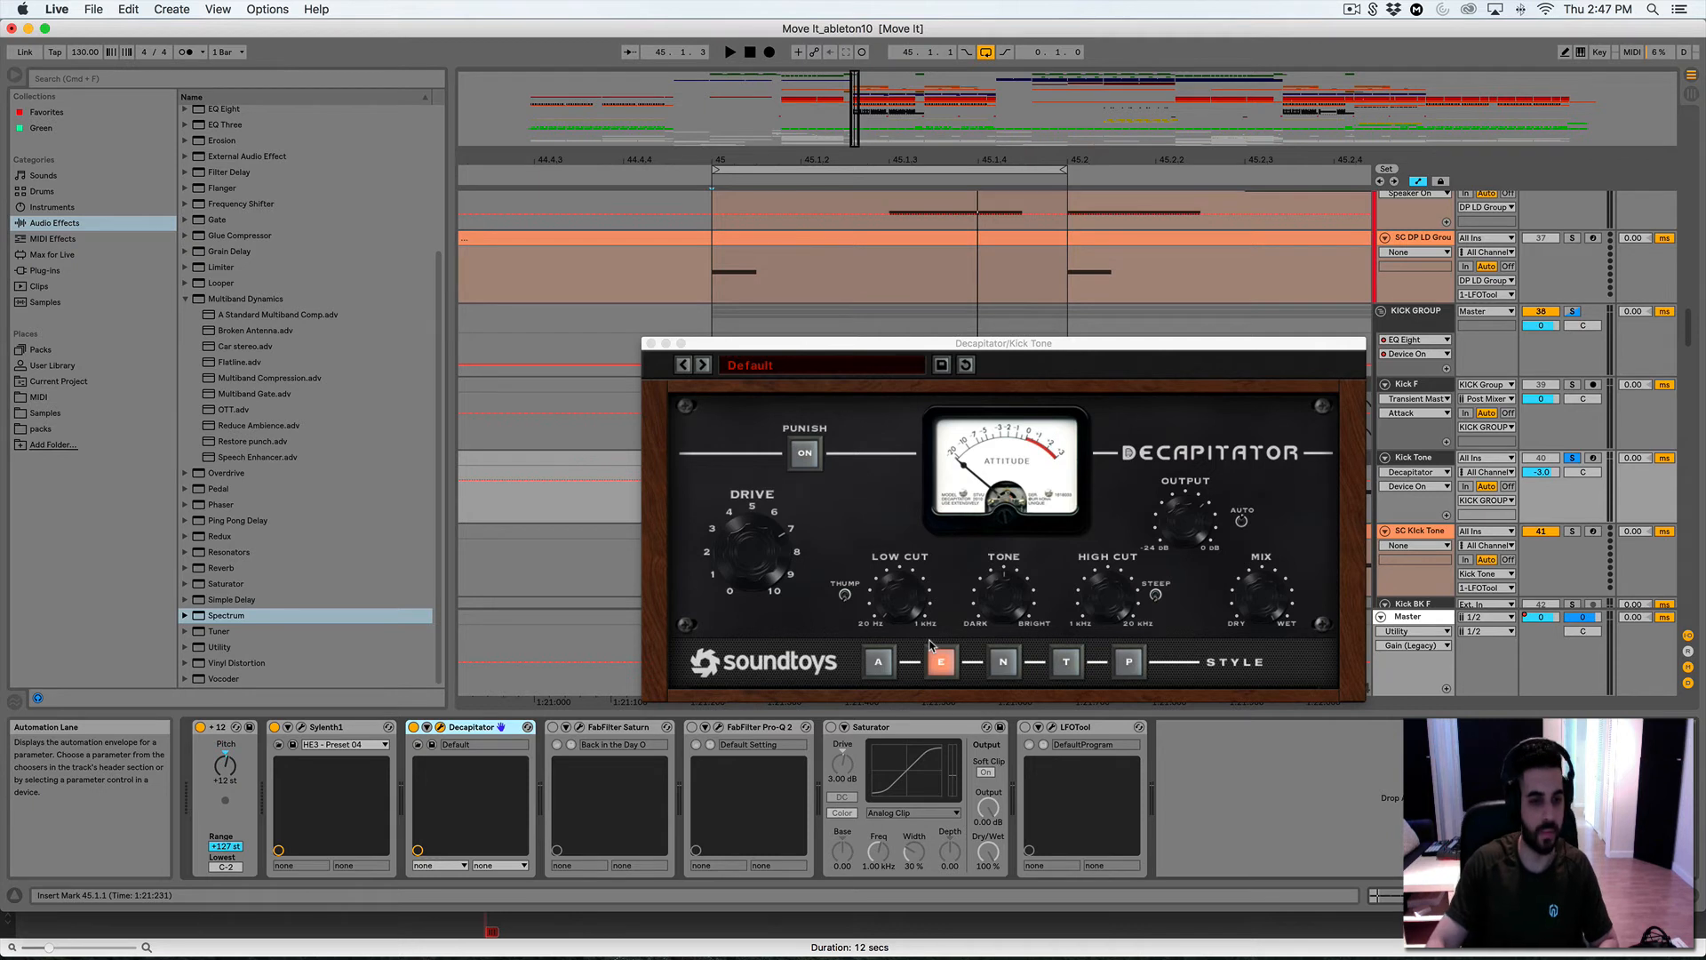
{"action": "key", "text": "space"}
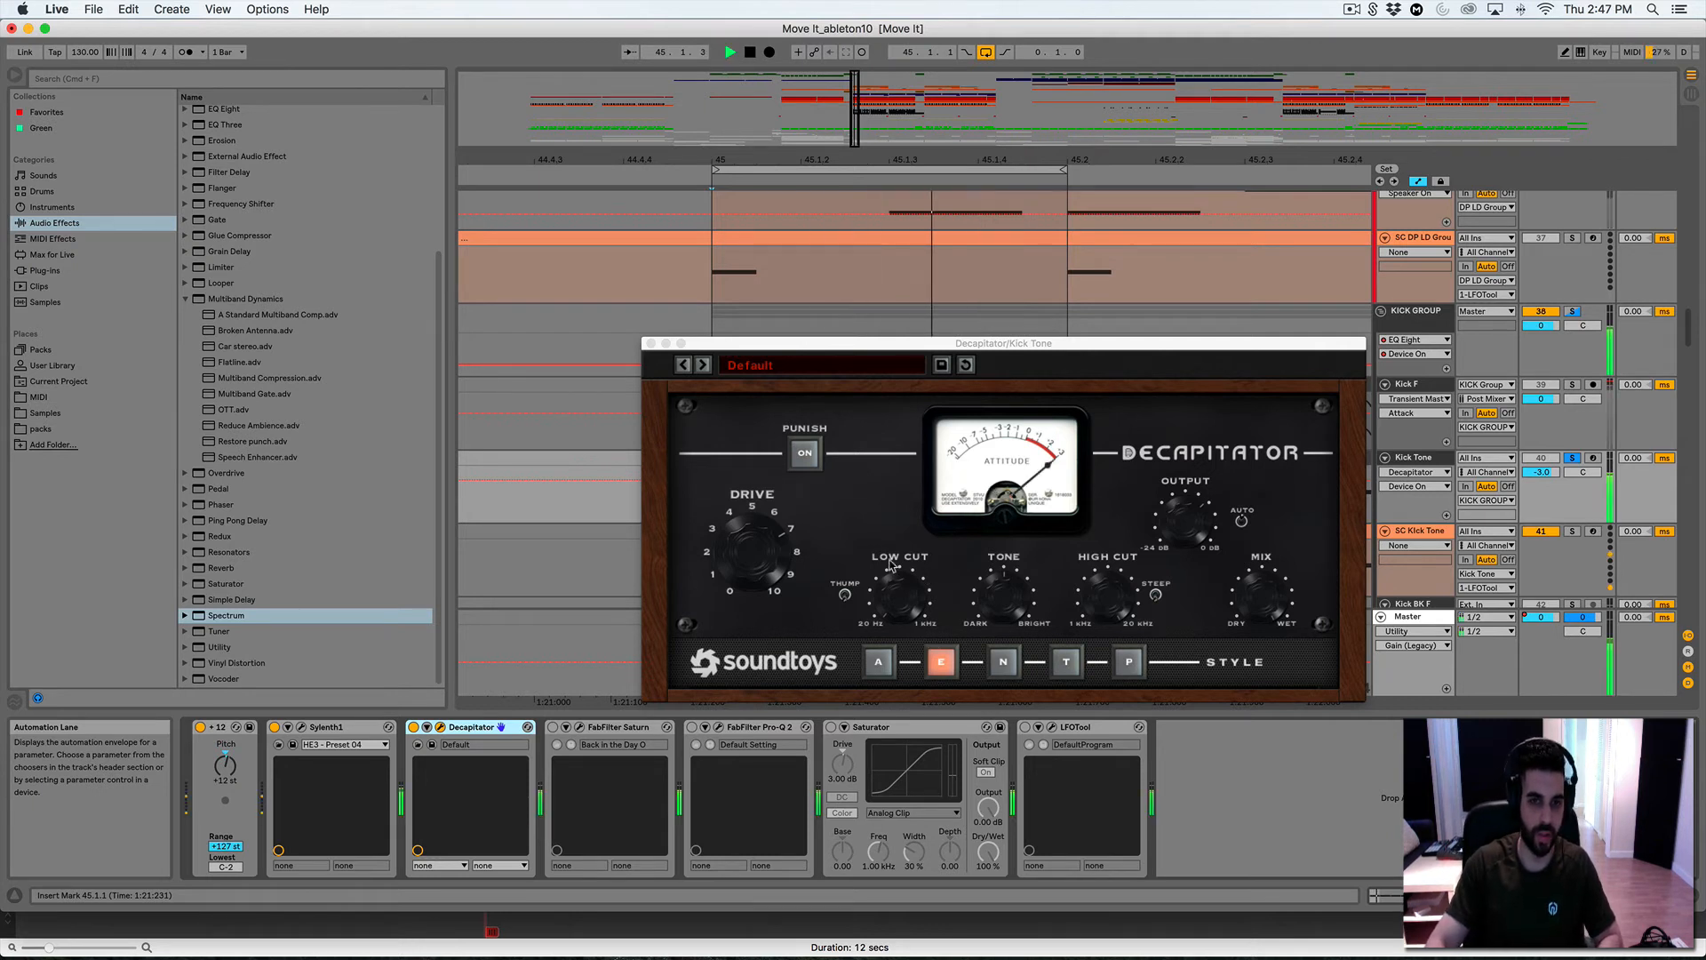
{"action": "left_click", "coordinate": [651, 343]}
{"action": "key", "text": "space"}
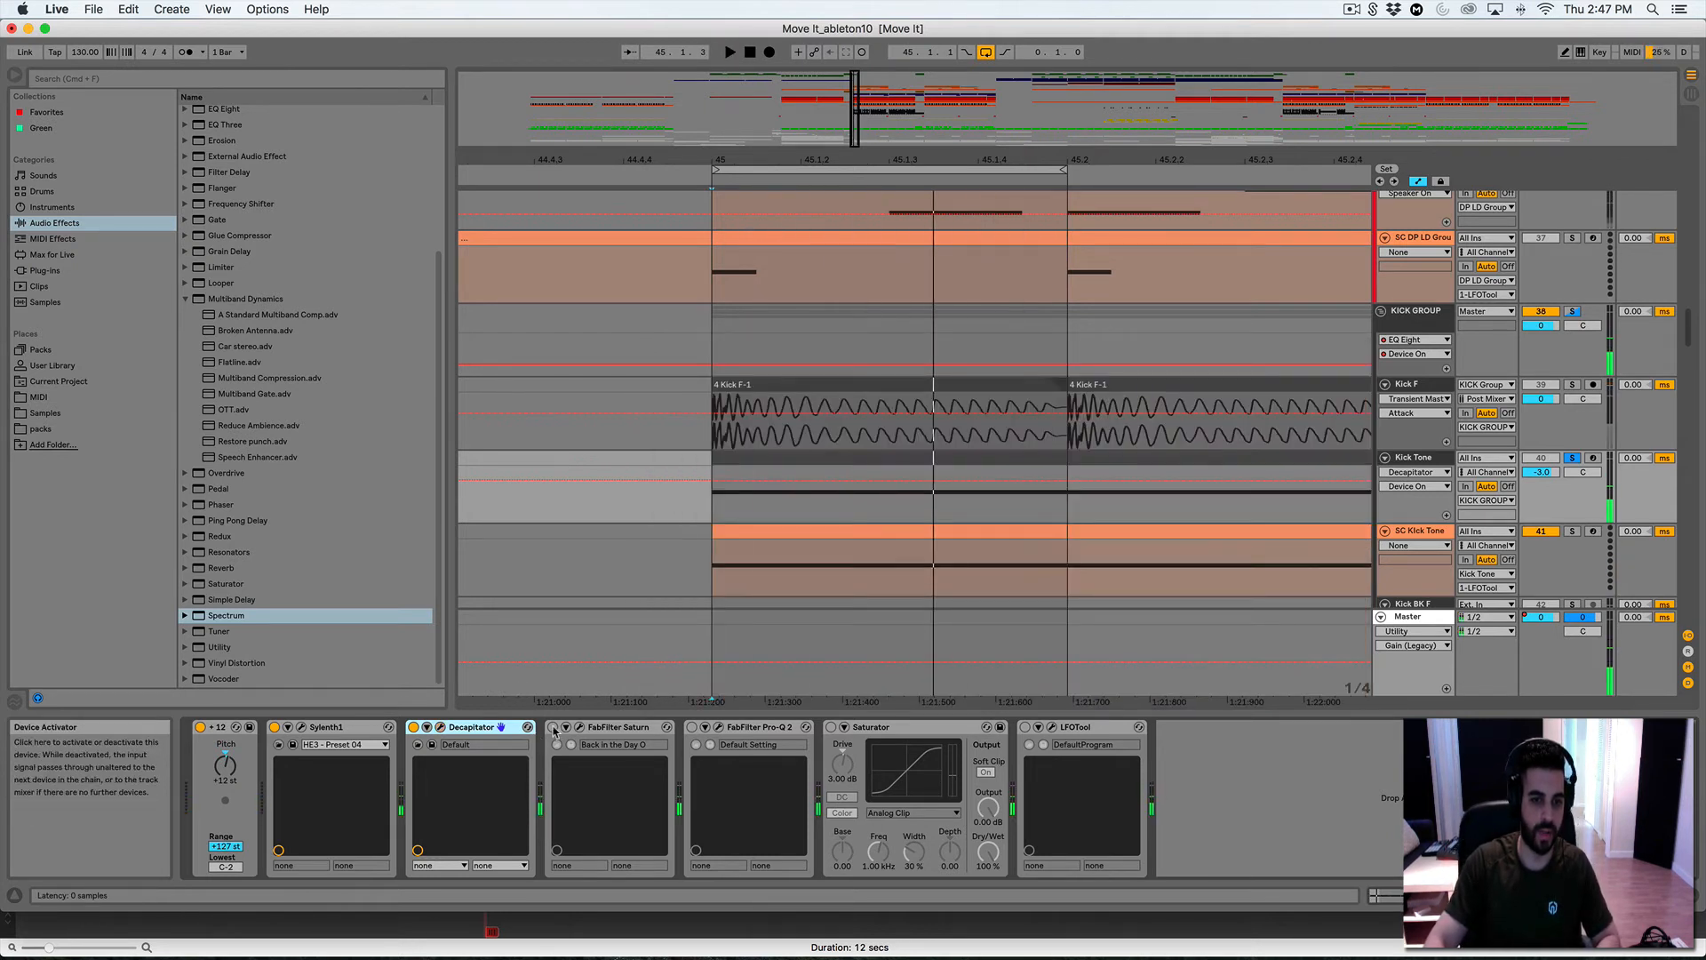
Reactivate FabFilter Saturn on Kick Tone and play the loop with its settings shown to hear its added saturation
{"action": "left_click", "coordinate": [579, 728]}
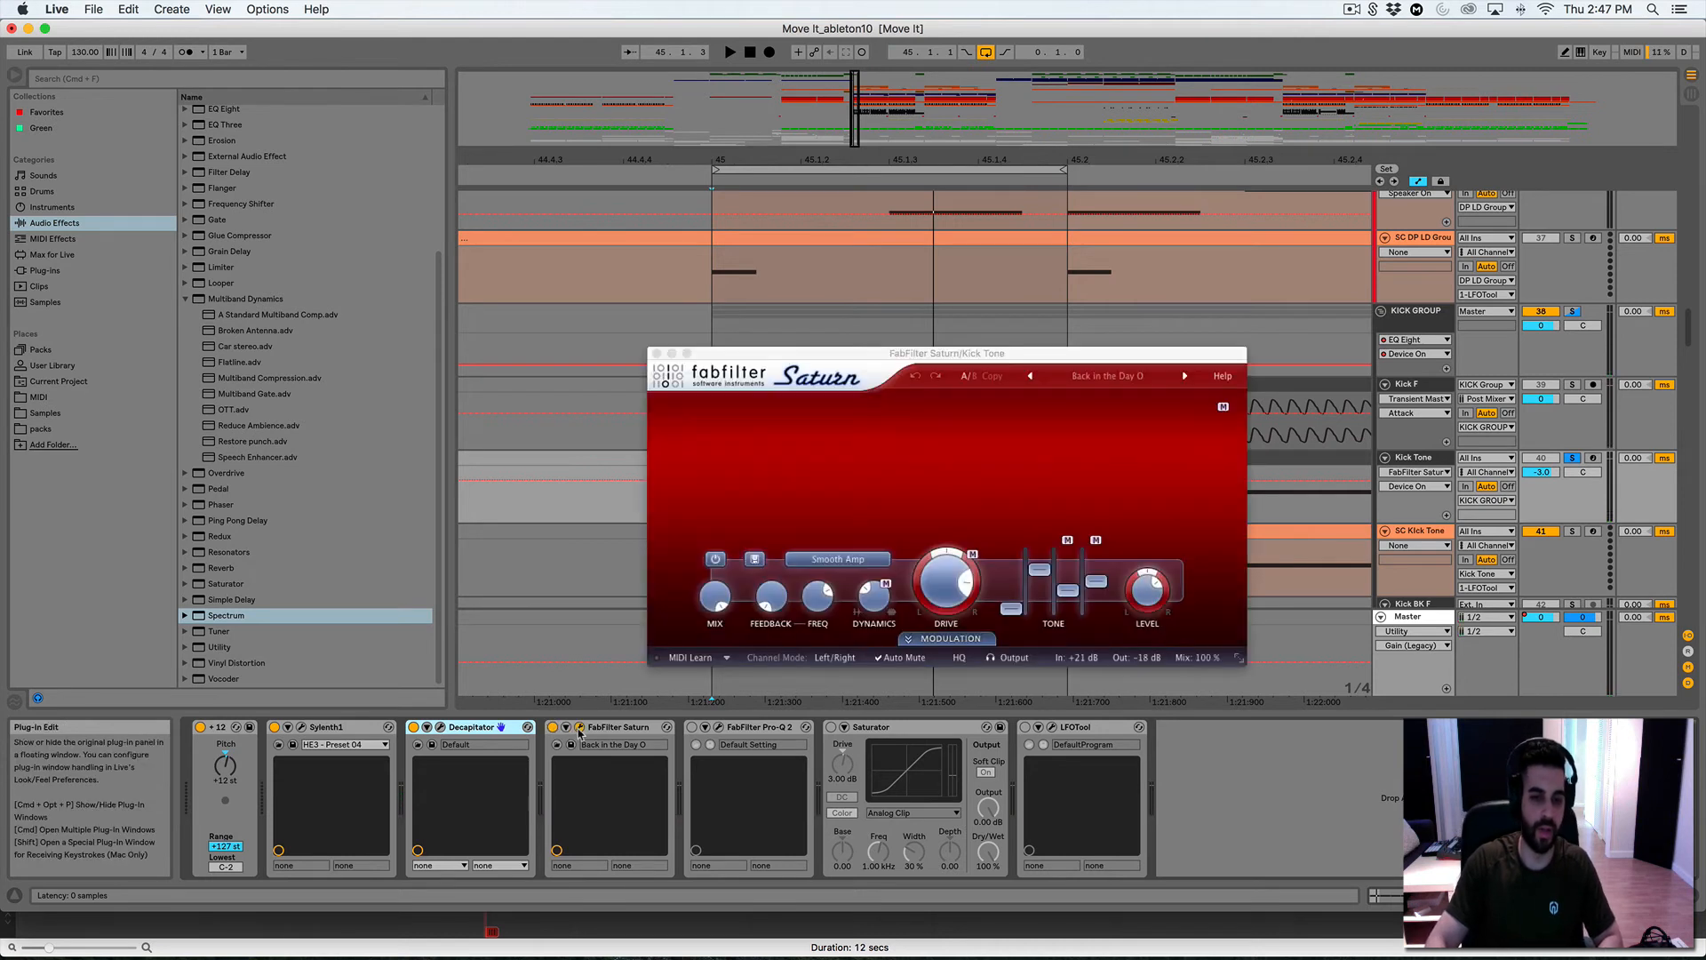
{"action": "key", "text": "space"}
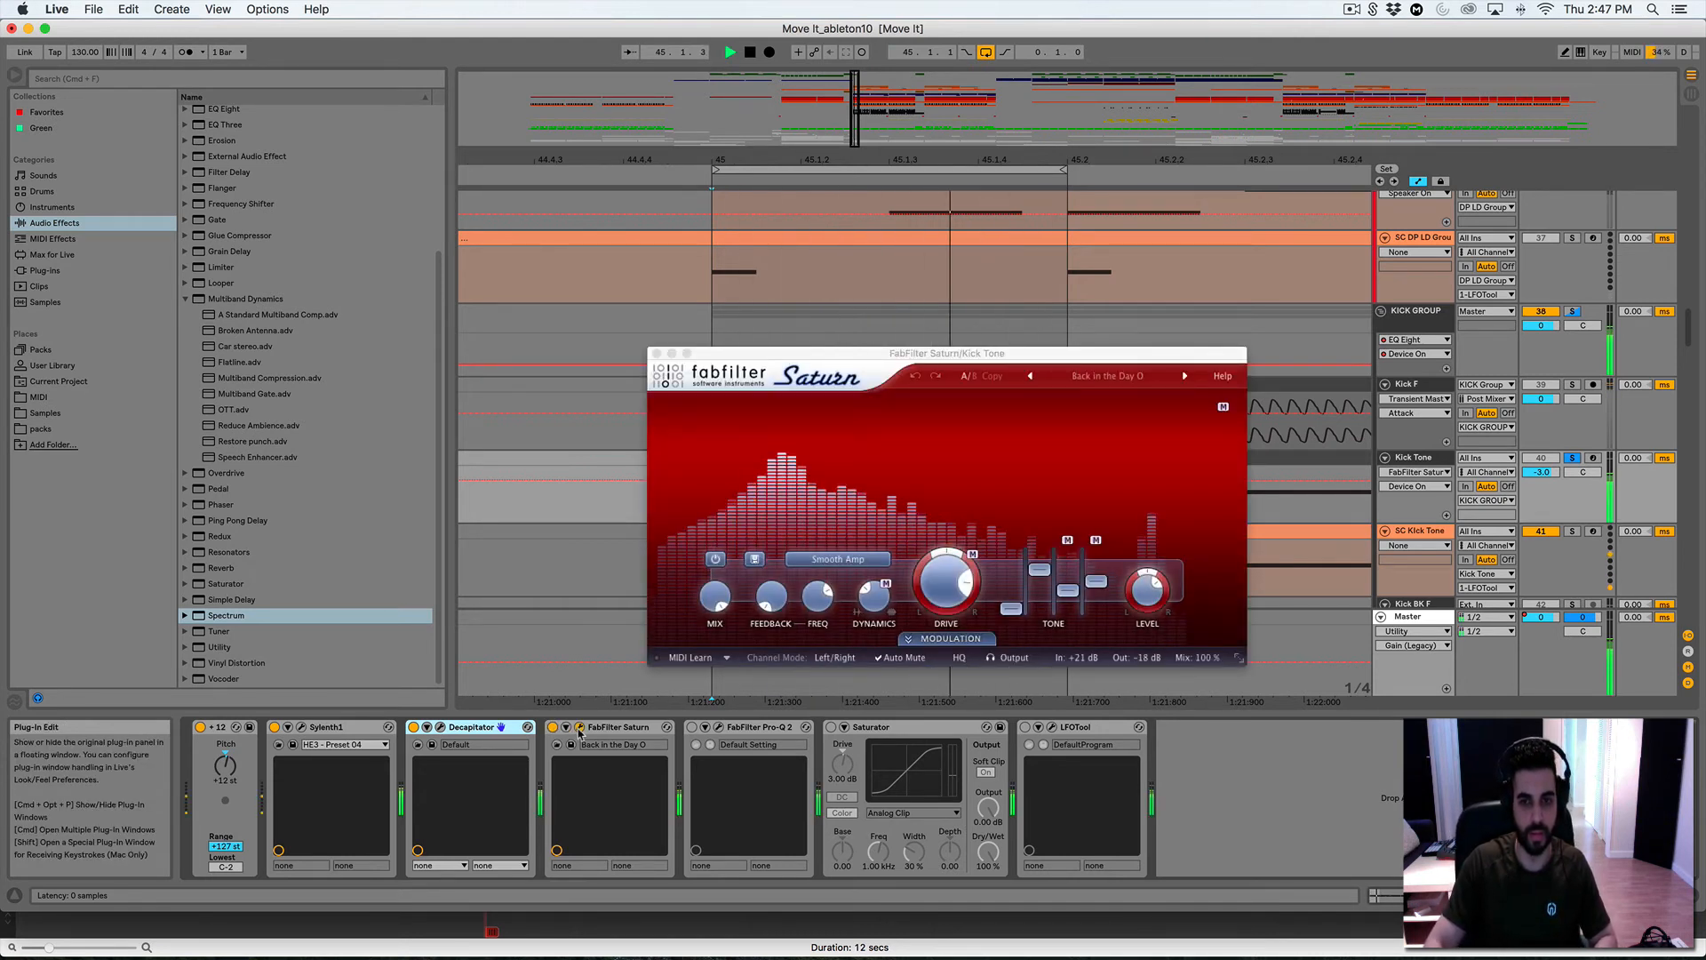
{"action": "key", "text": "space"}
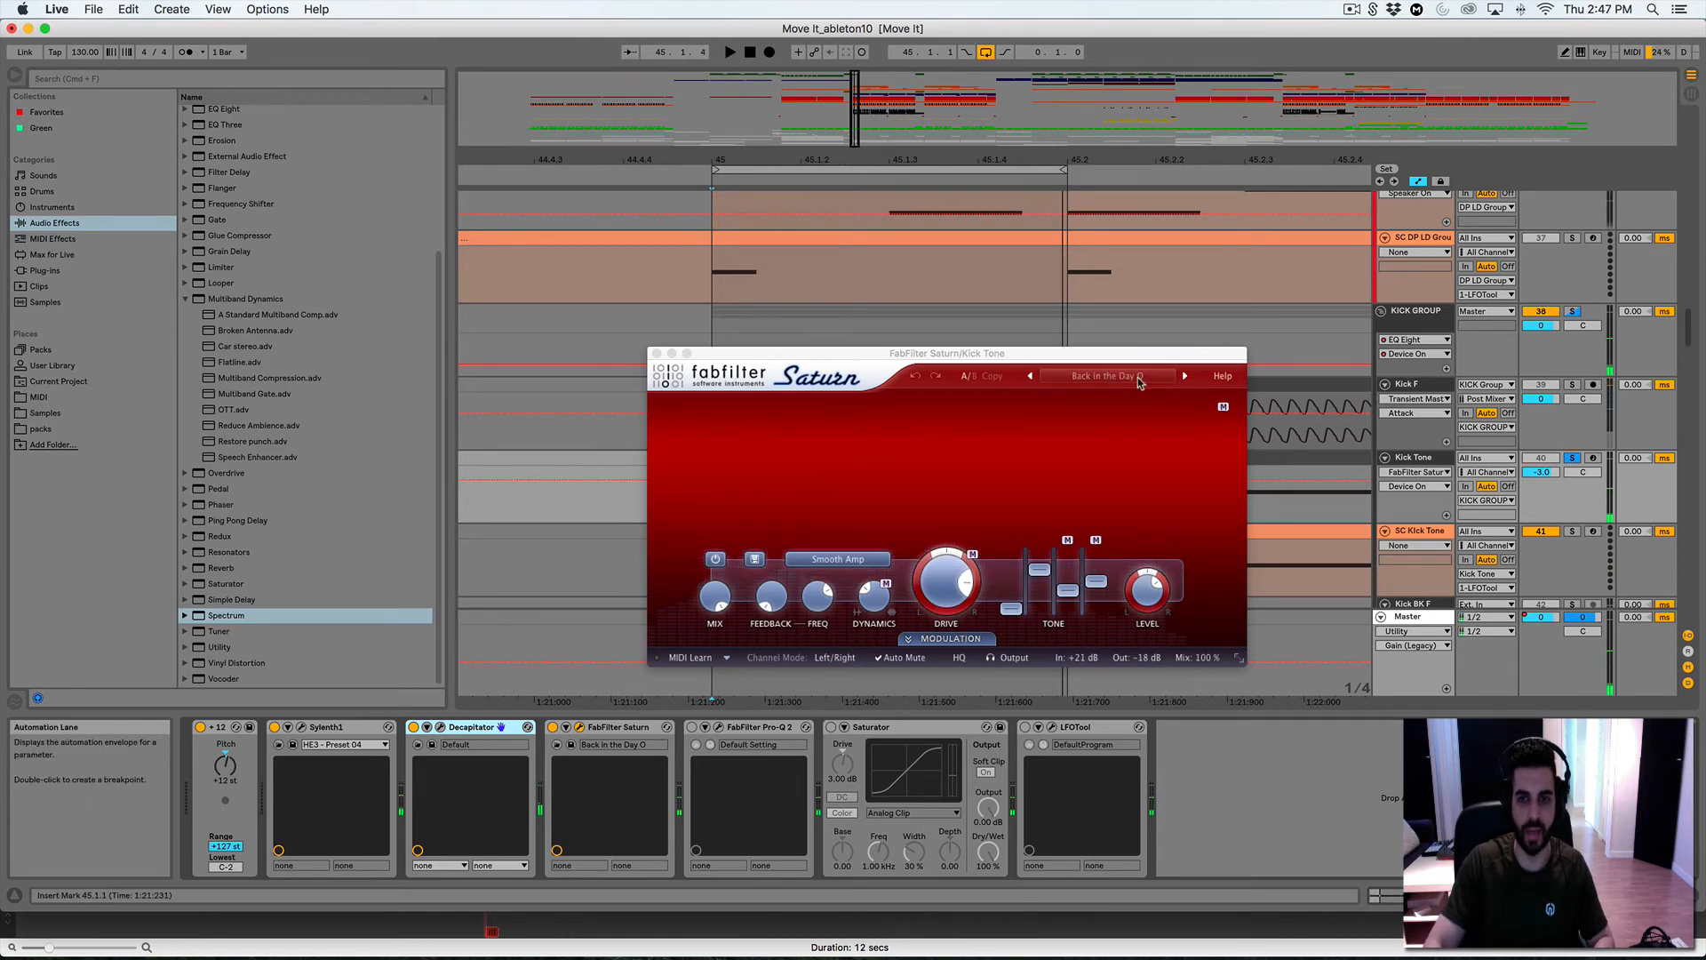
Reactivate FabFilter Pro-Q 2 on Kick Tone and play the loop with its EQ curve shown
{"action": "left_click", "coordinate": [657, 354]}
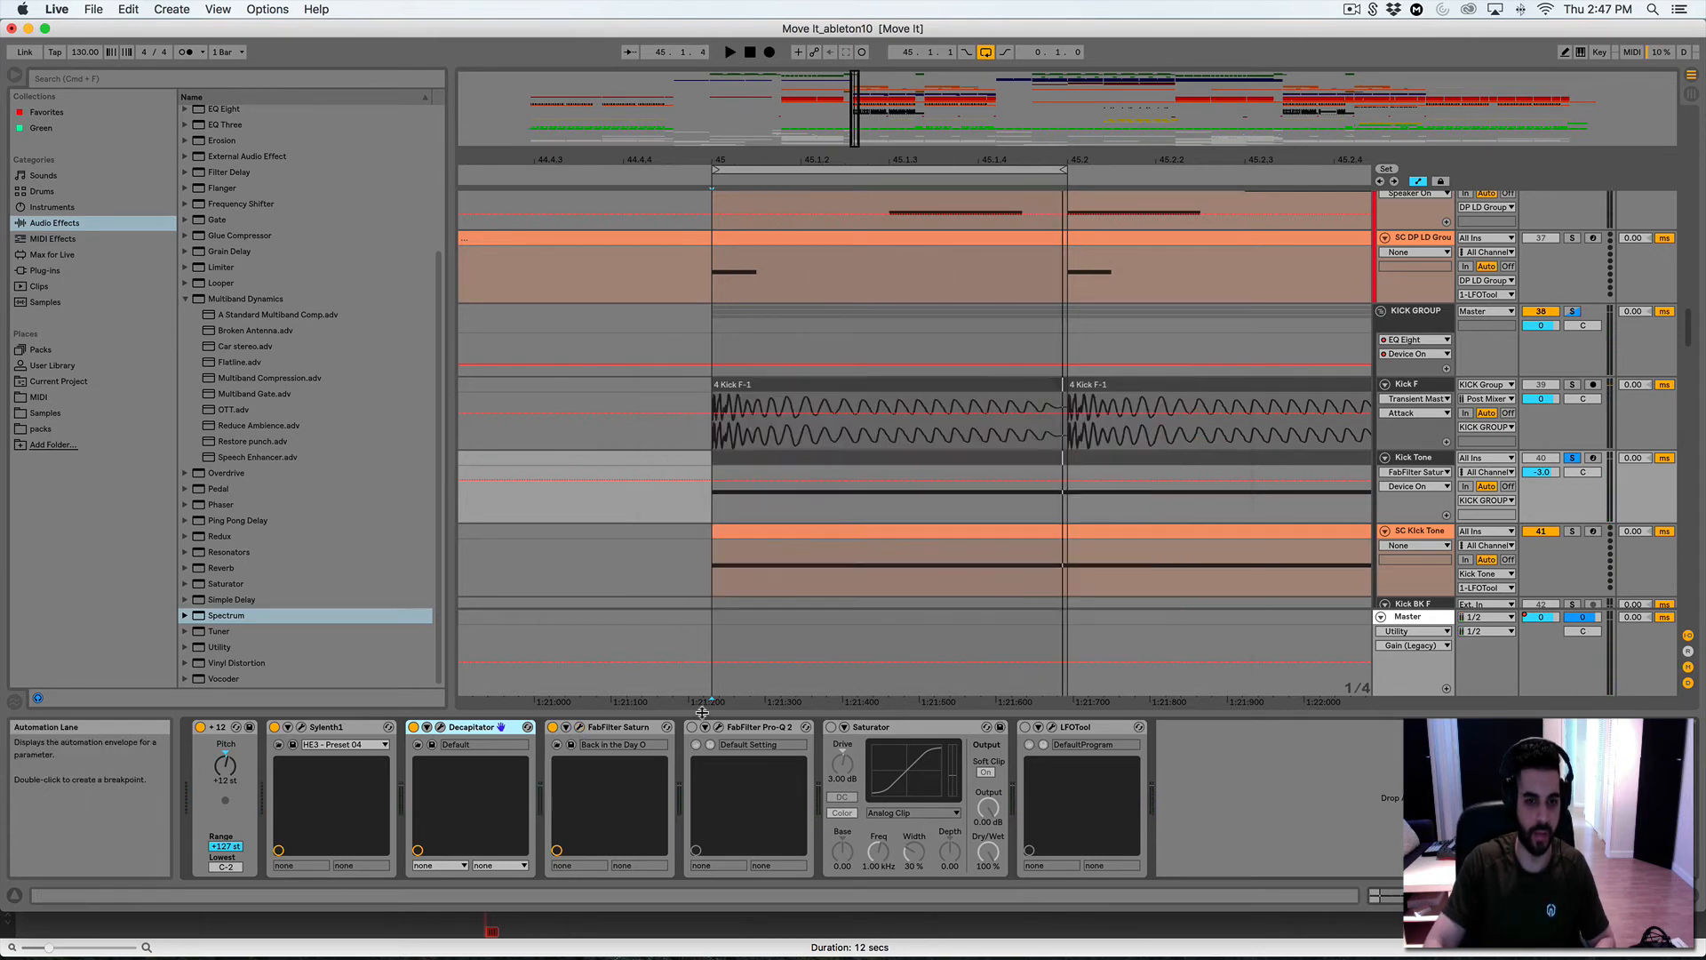
{"action": "left_click", "coordinate": [717, 729]}
{"action": "key", "text": "space"}
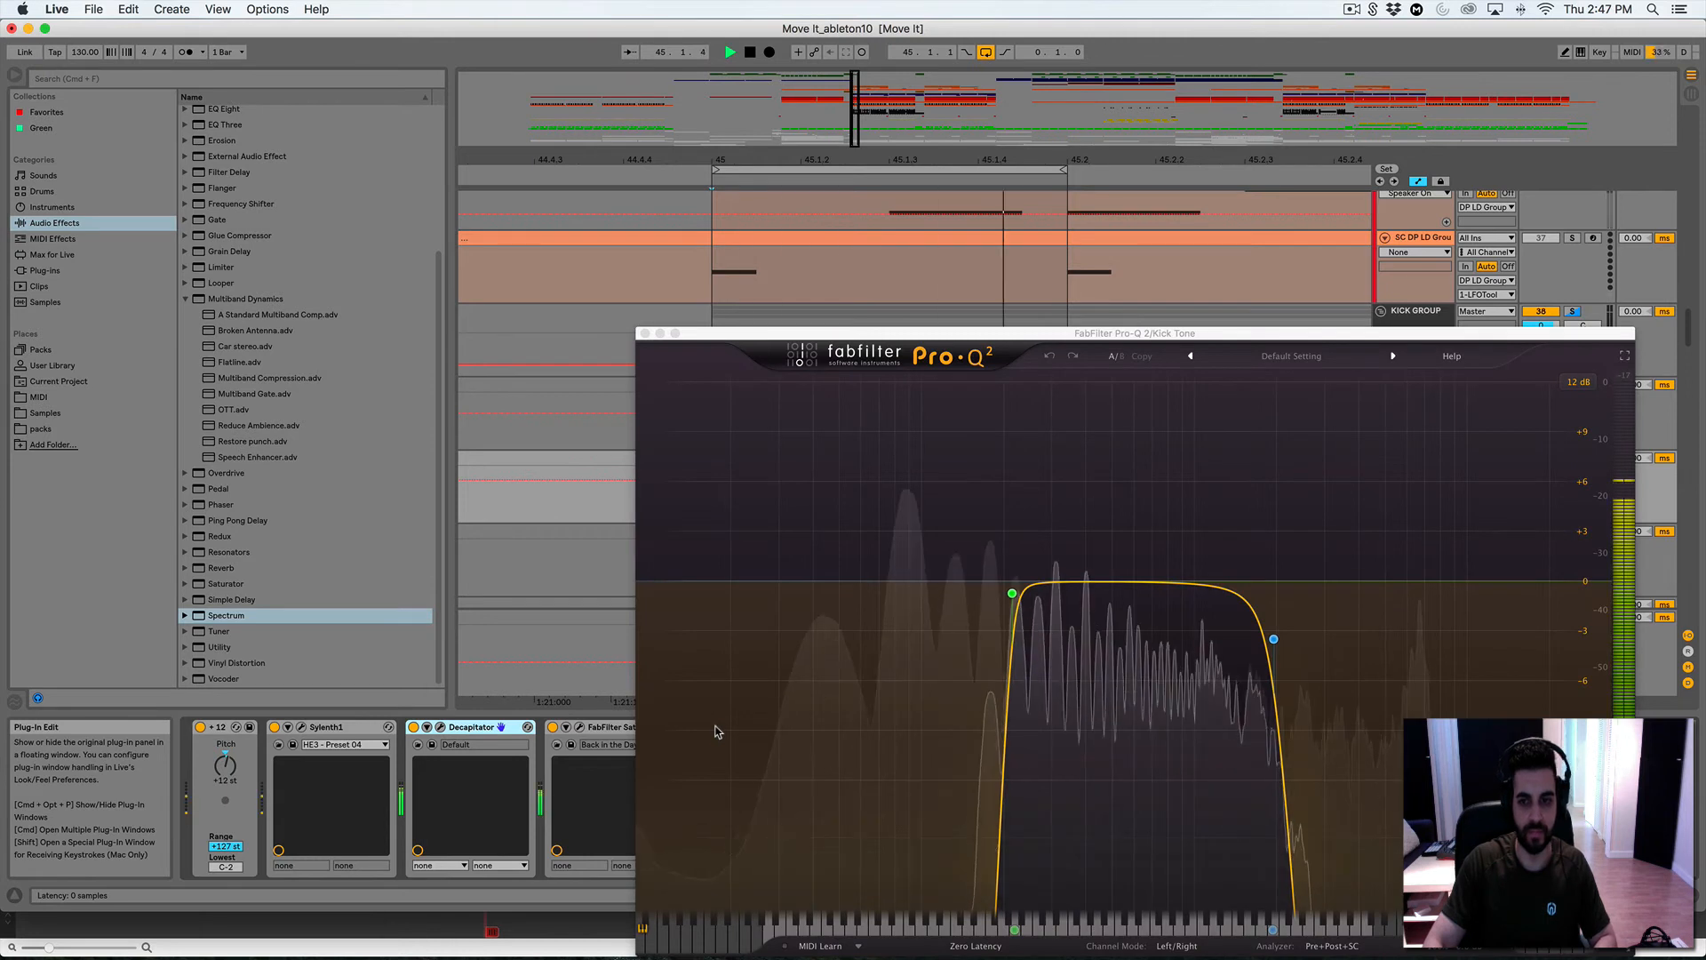
{"action": "key", "text": "space"}
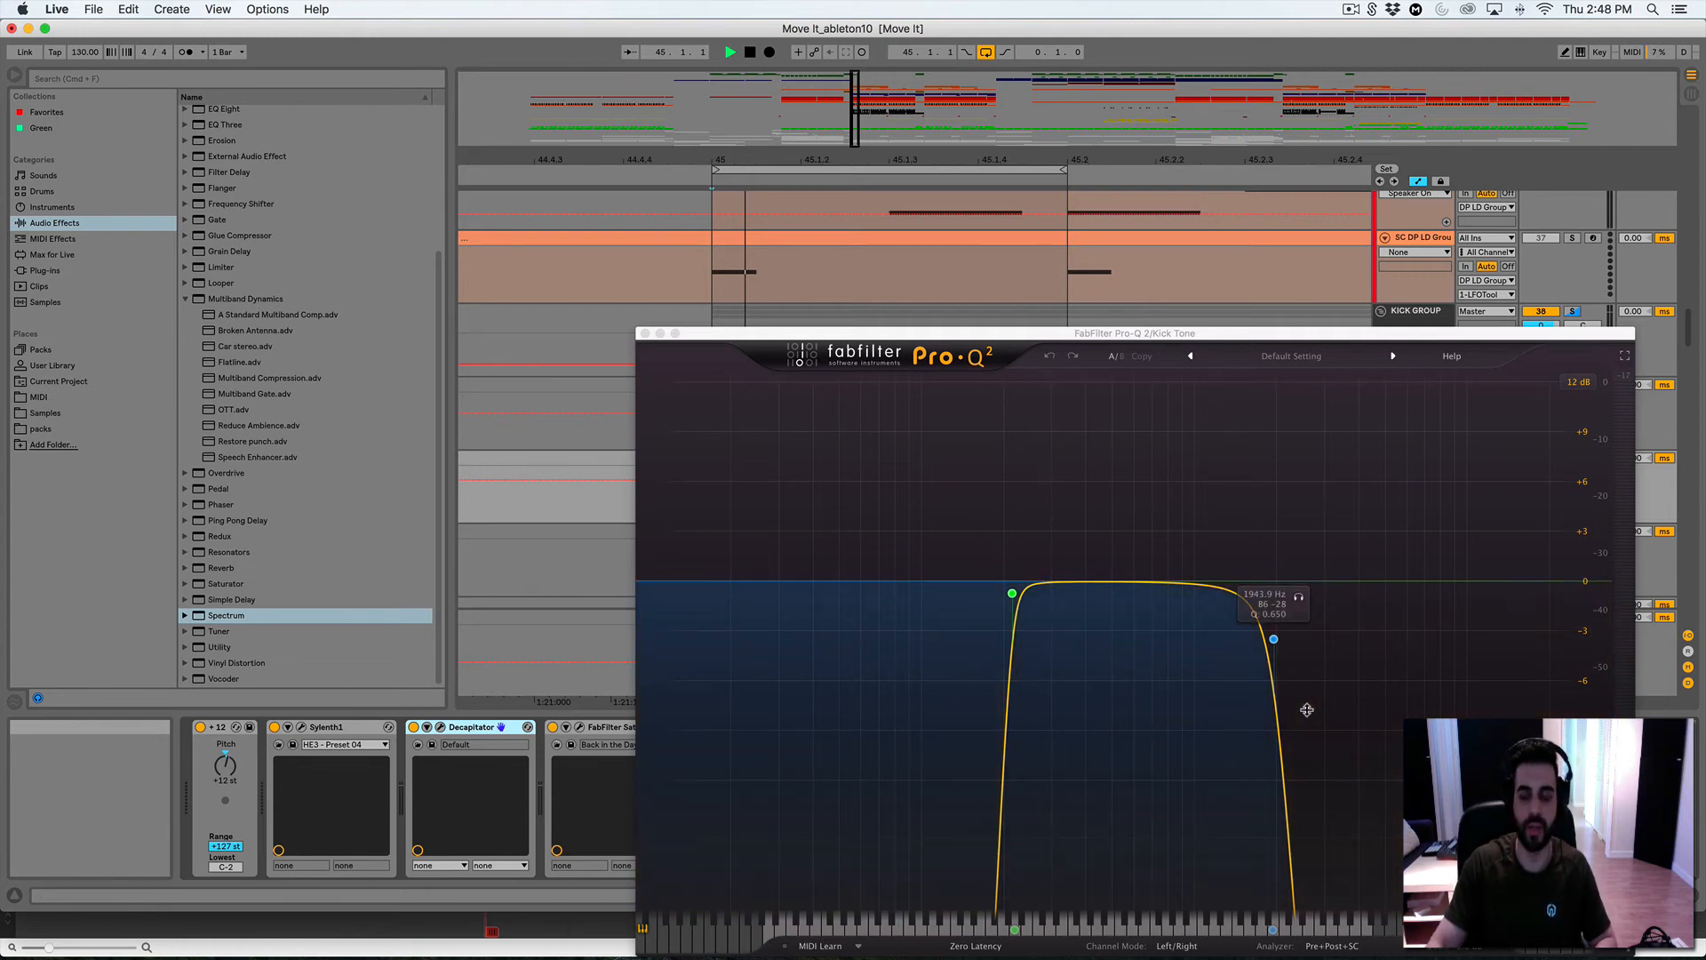
{"action": "key", "text": "space"}
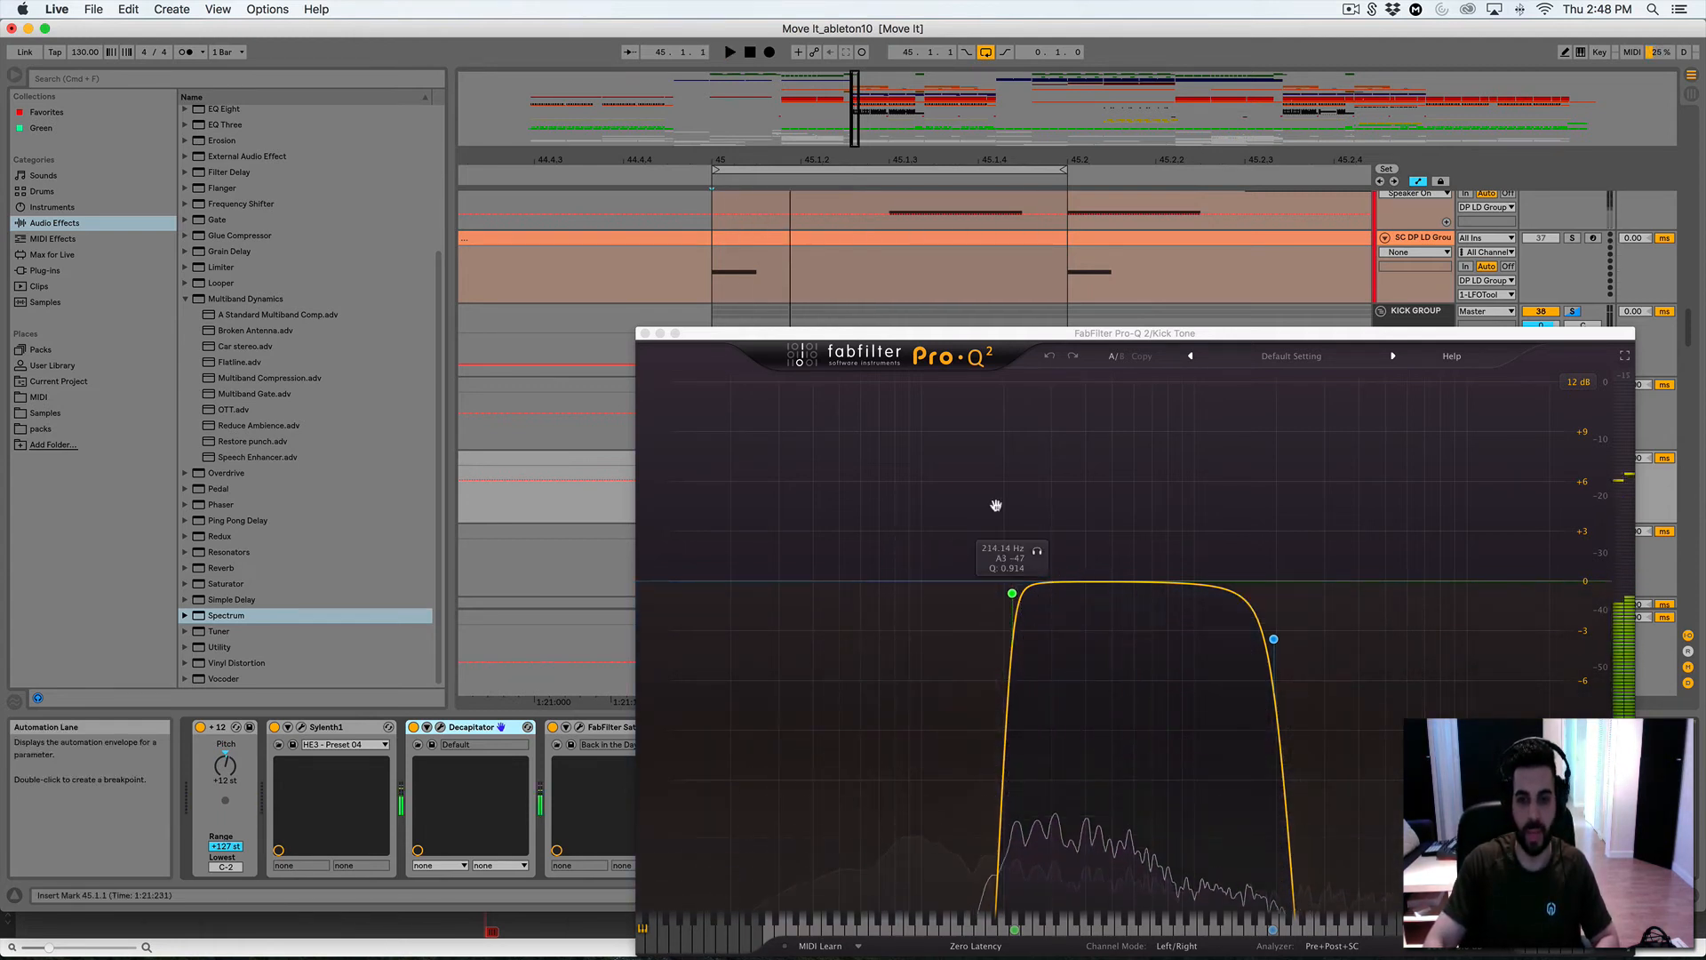
{"action": "left_click", "coordinate": [646, 334]}
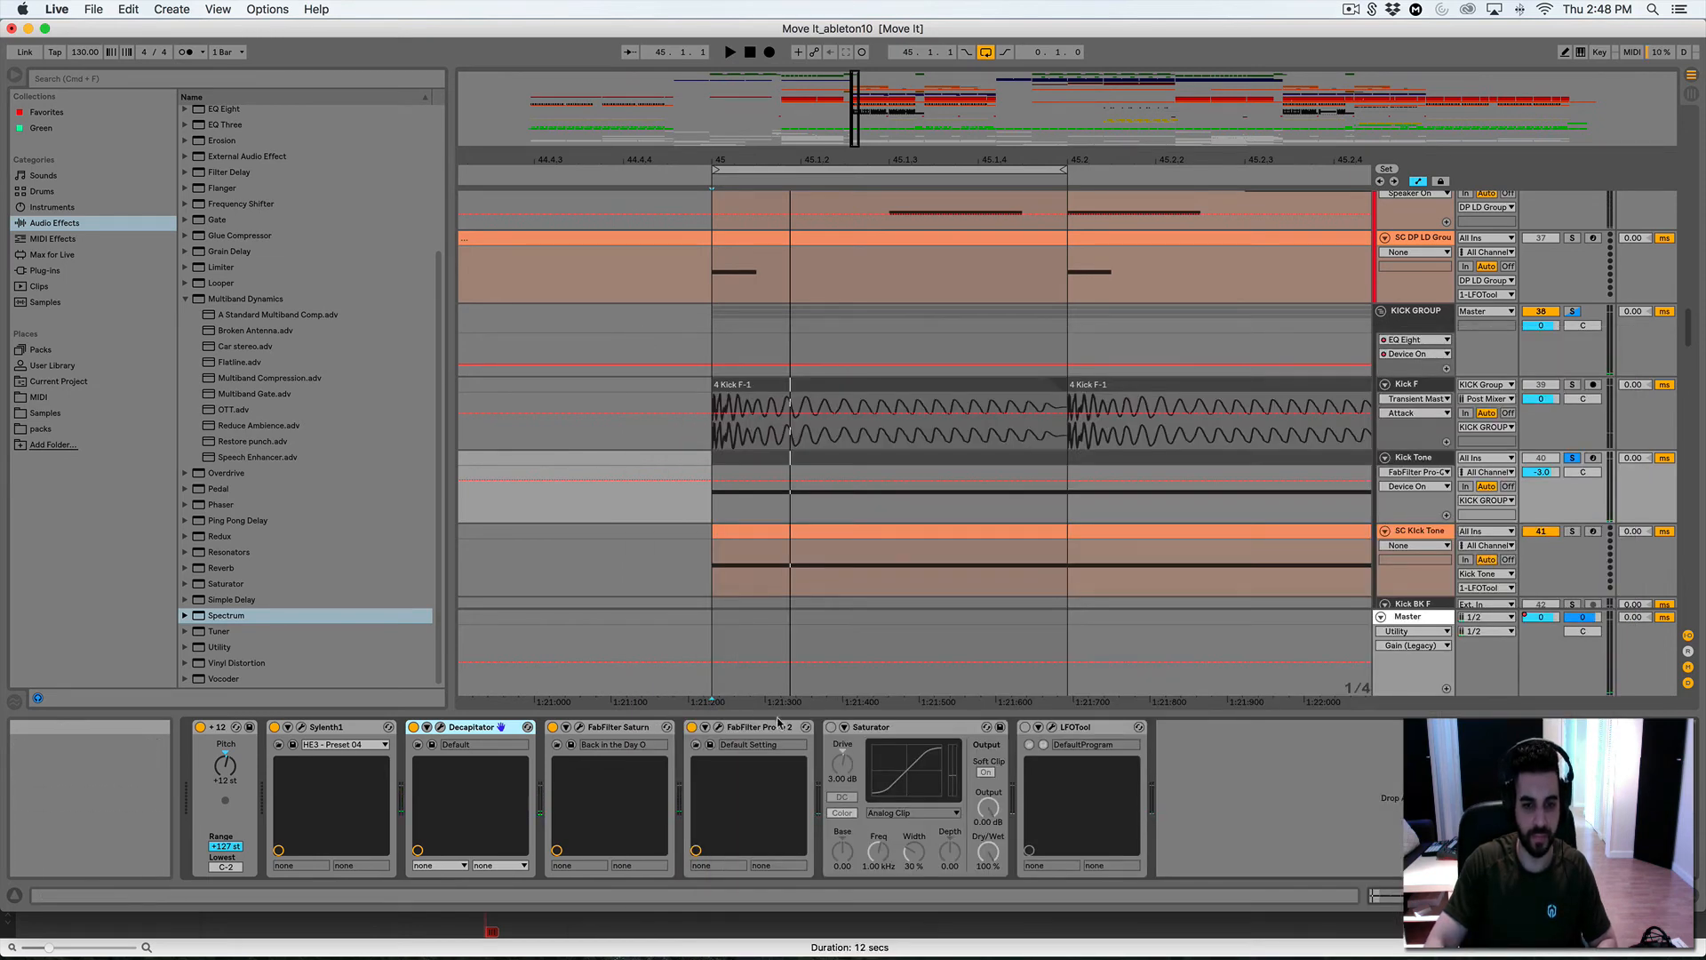
Reactivate Saturator and LFOTool on Kick Tone, playing the loop and showing LFOTool's volume curve
{"action": "left_click", "coordinate": [830, 726]}
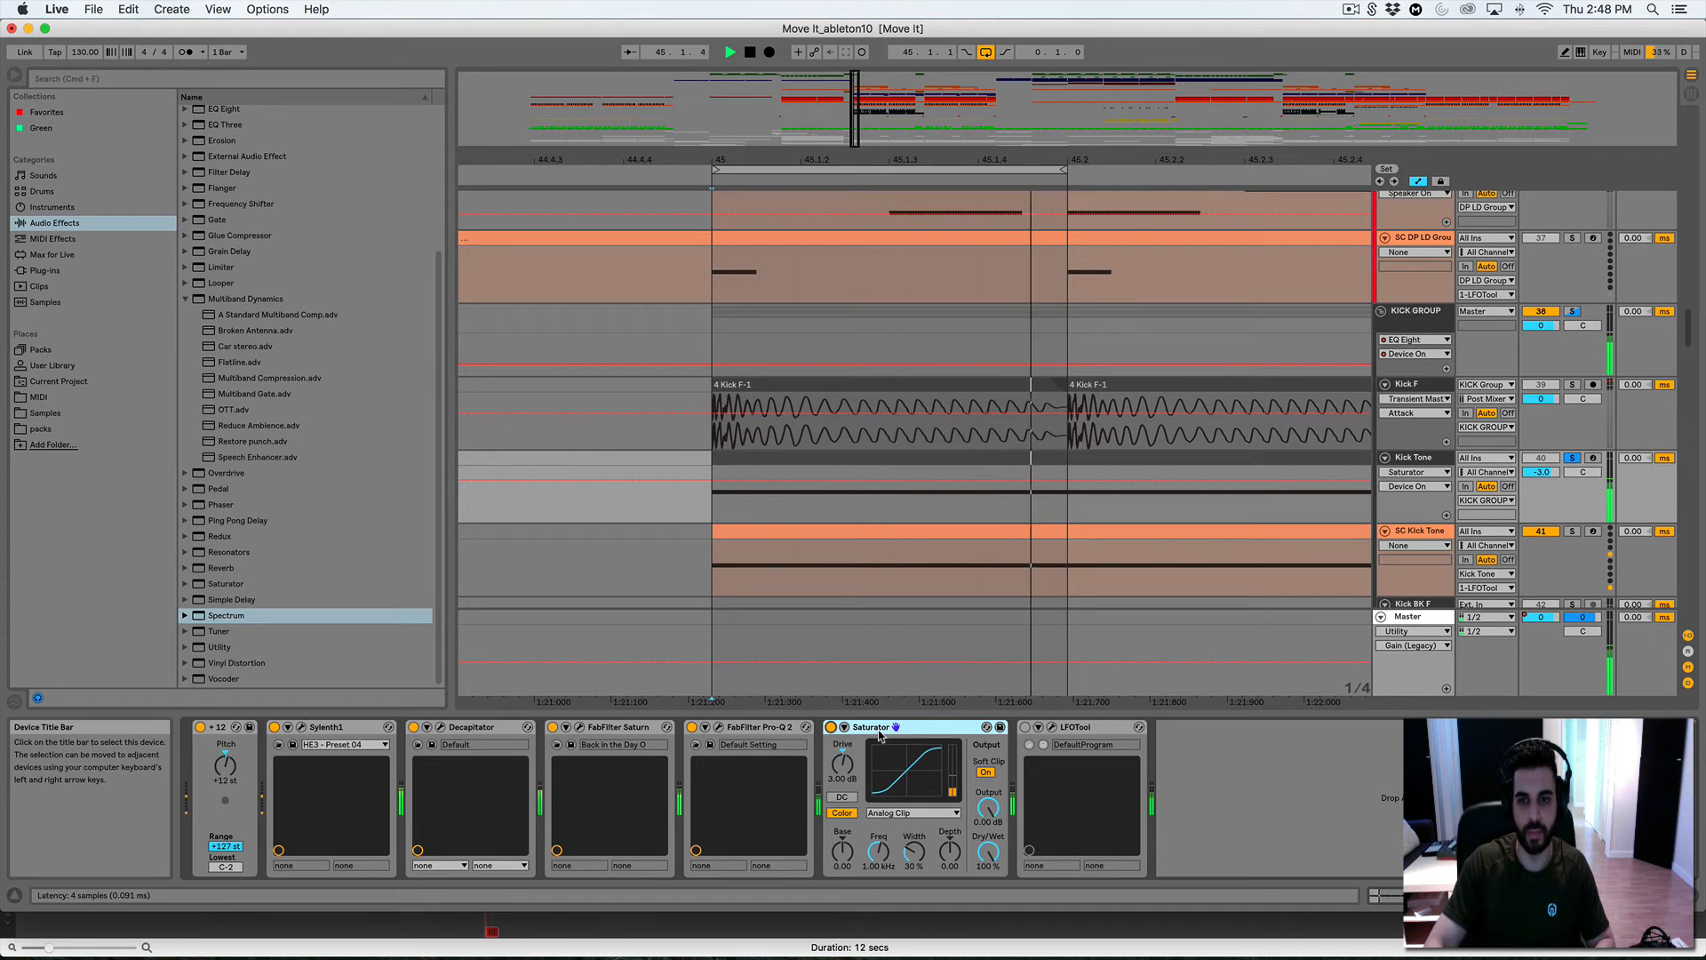
{"action": "key", "text": "space"}
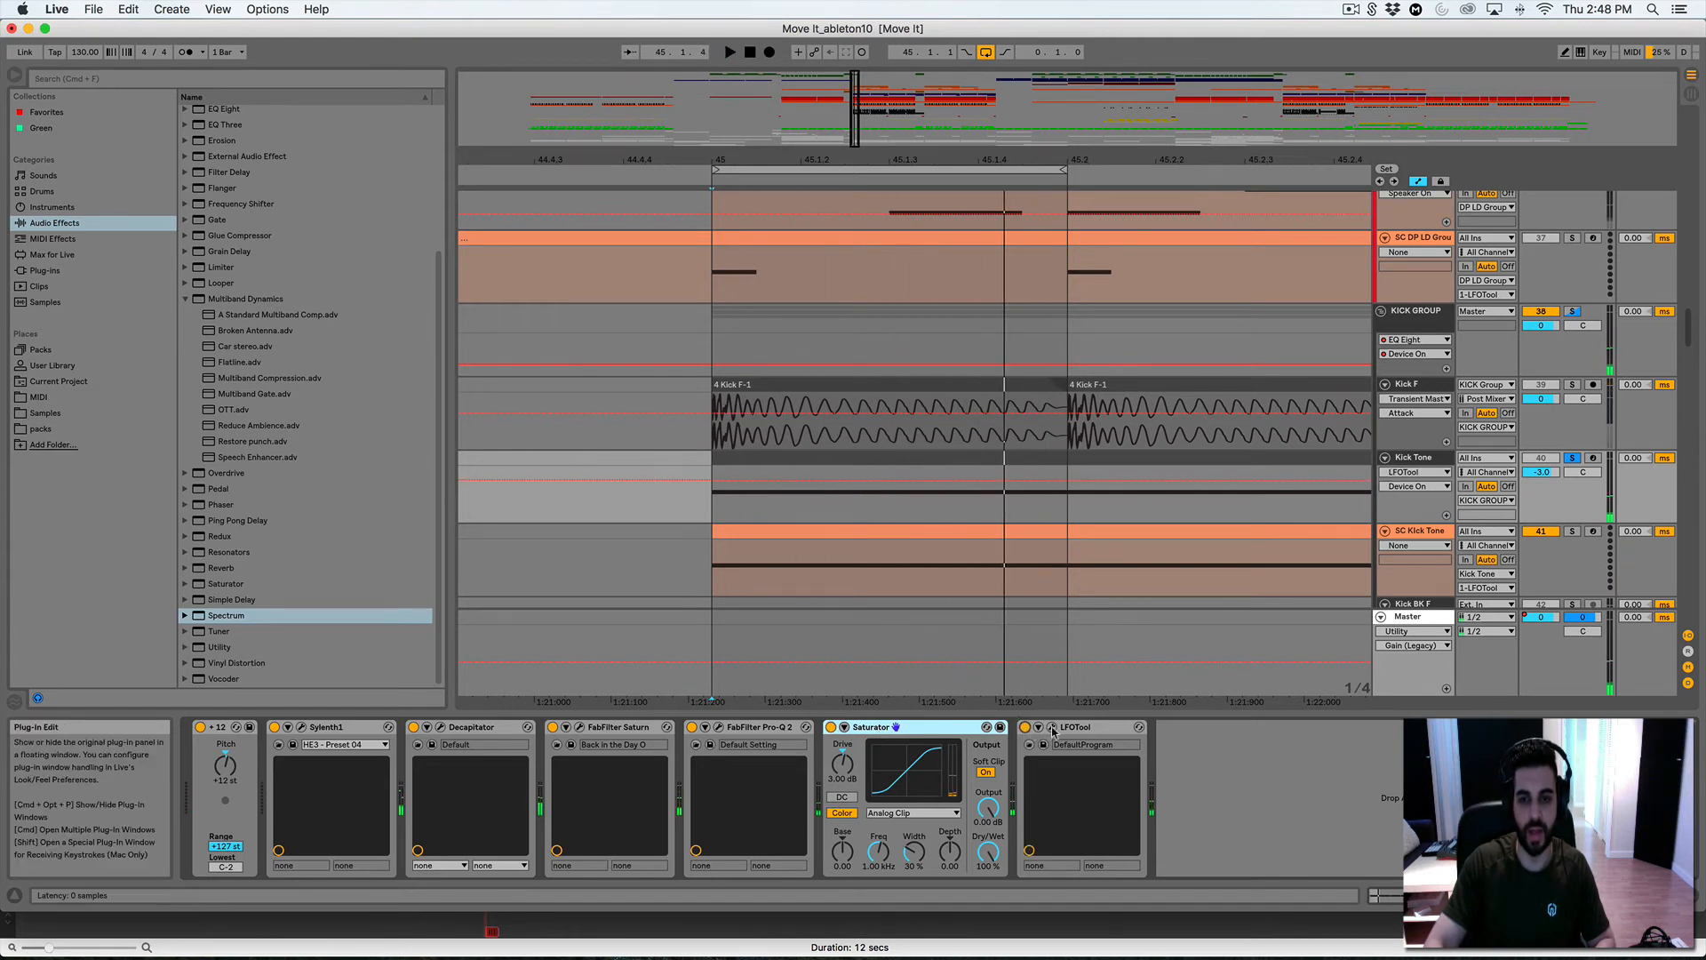
{"action": "left_click", "coordinate": [1052, 728]}
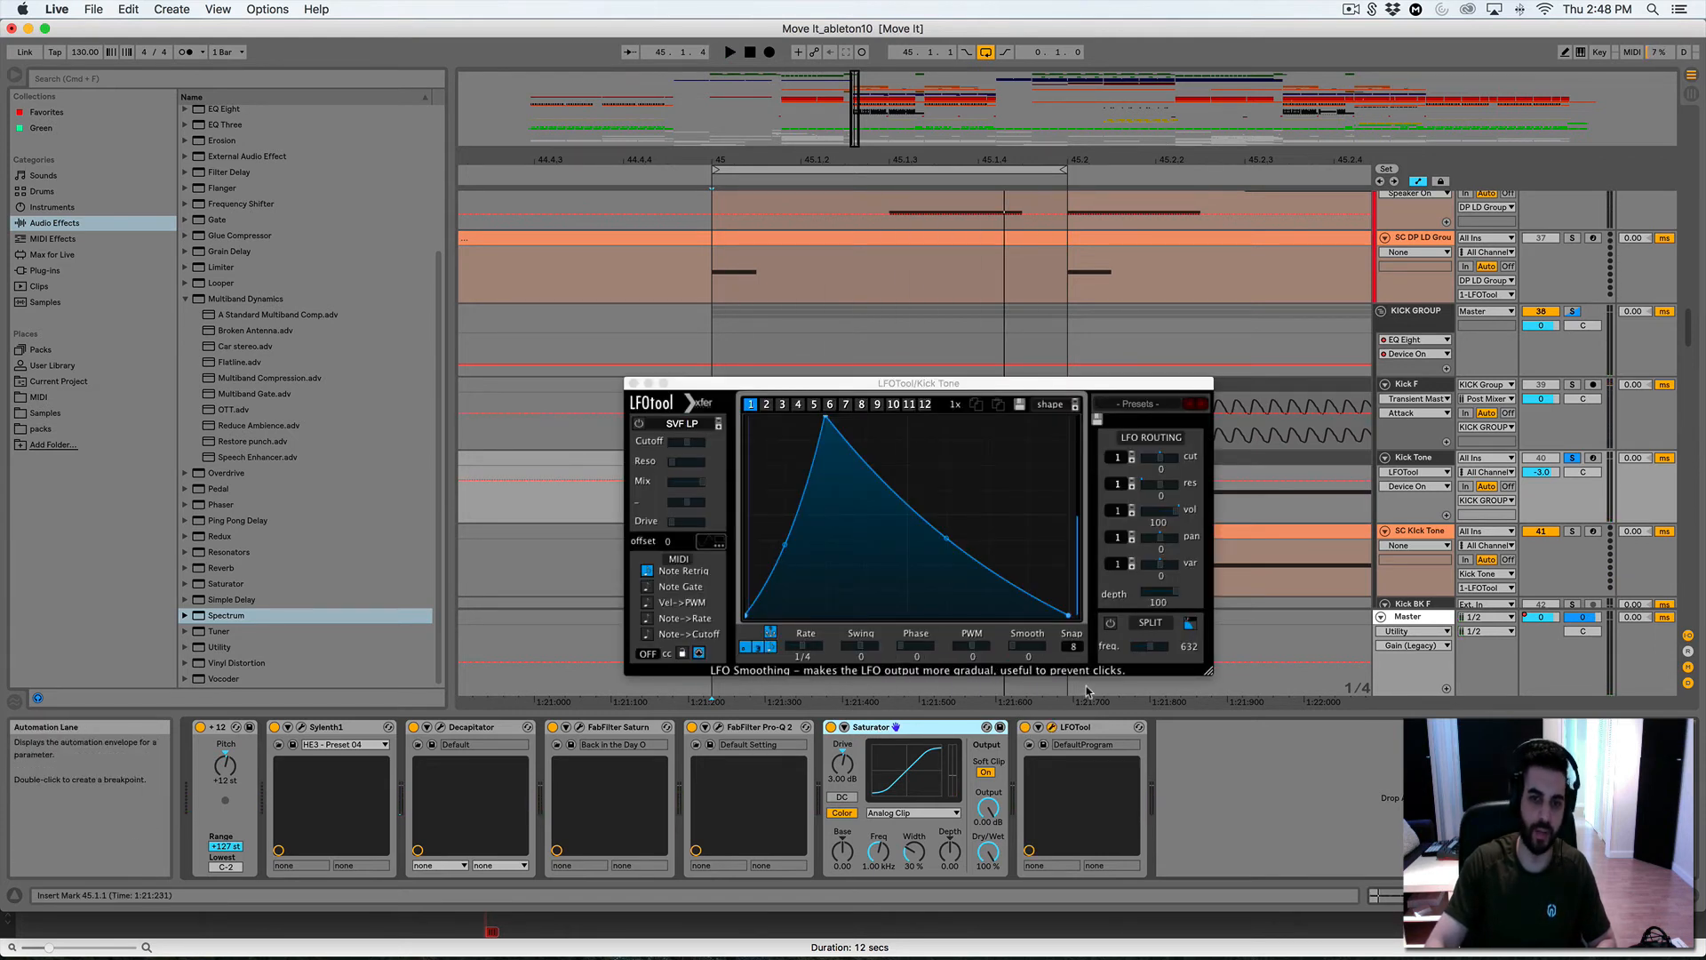
{"action": "key", "text": "space"}
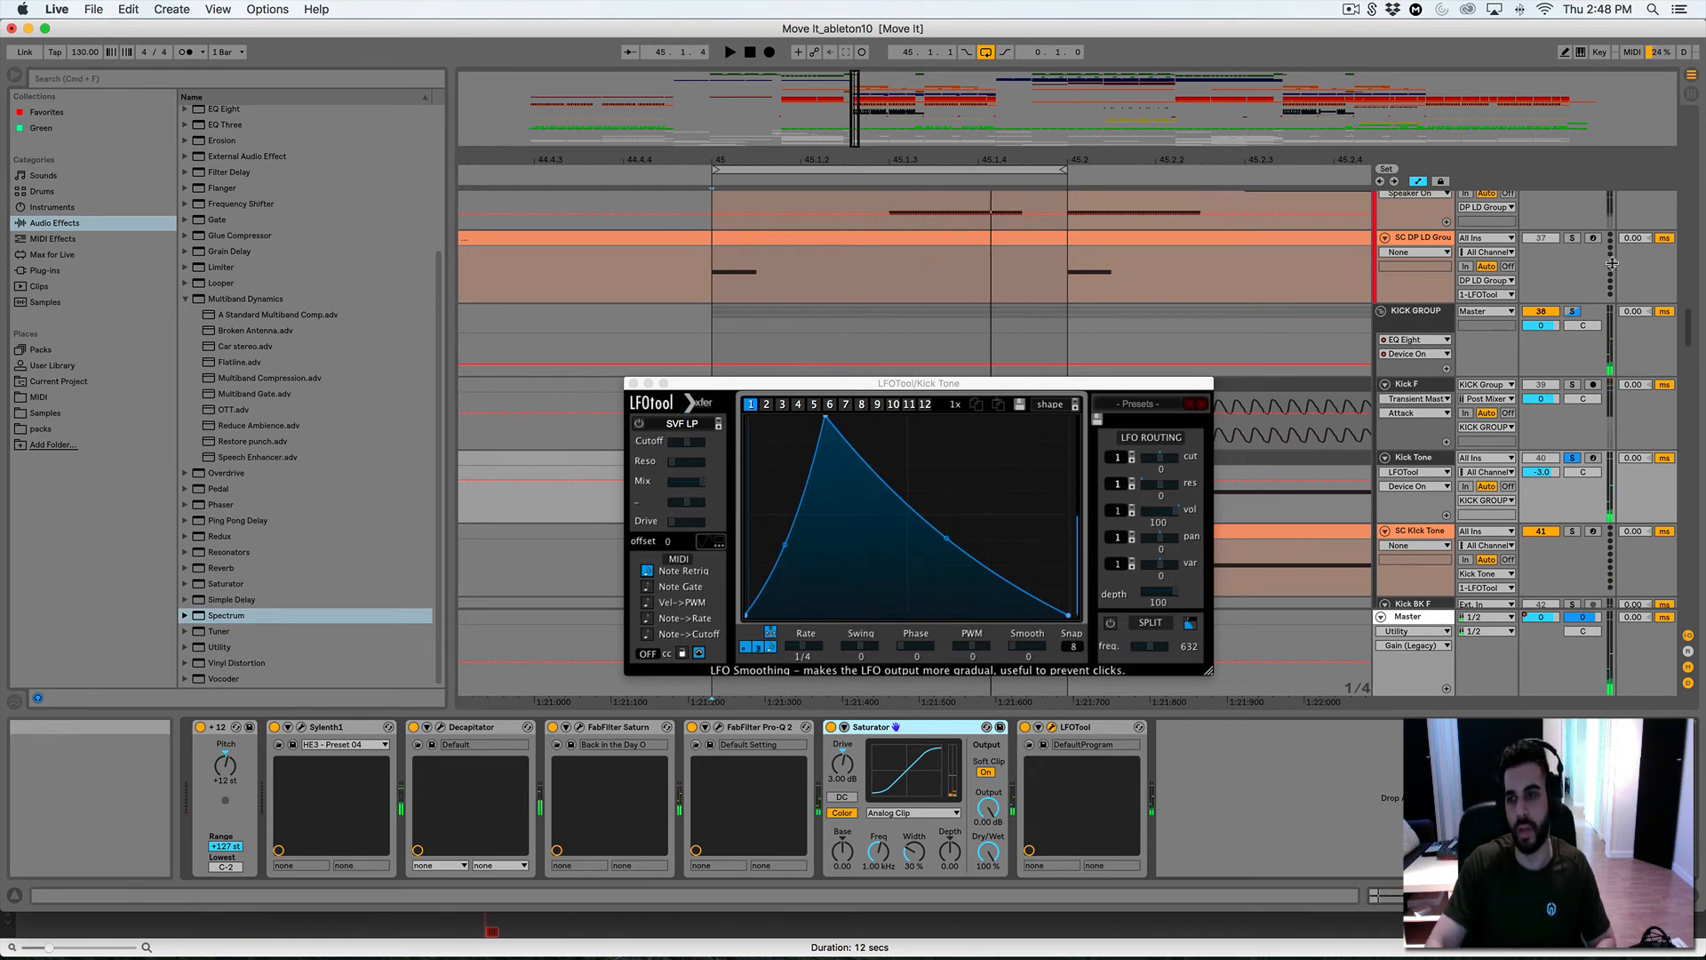
Play the loop with the whole KICK GROUP soloed, close LFOTool and select the group's lane at bar 45
{"action": "left_click", "coordinate": [1571, 312]}
{"action": "key", "text": "space"}
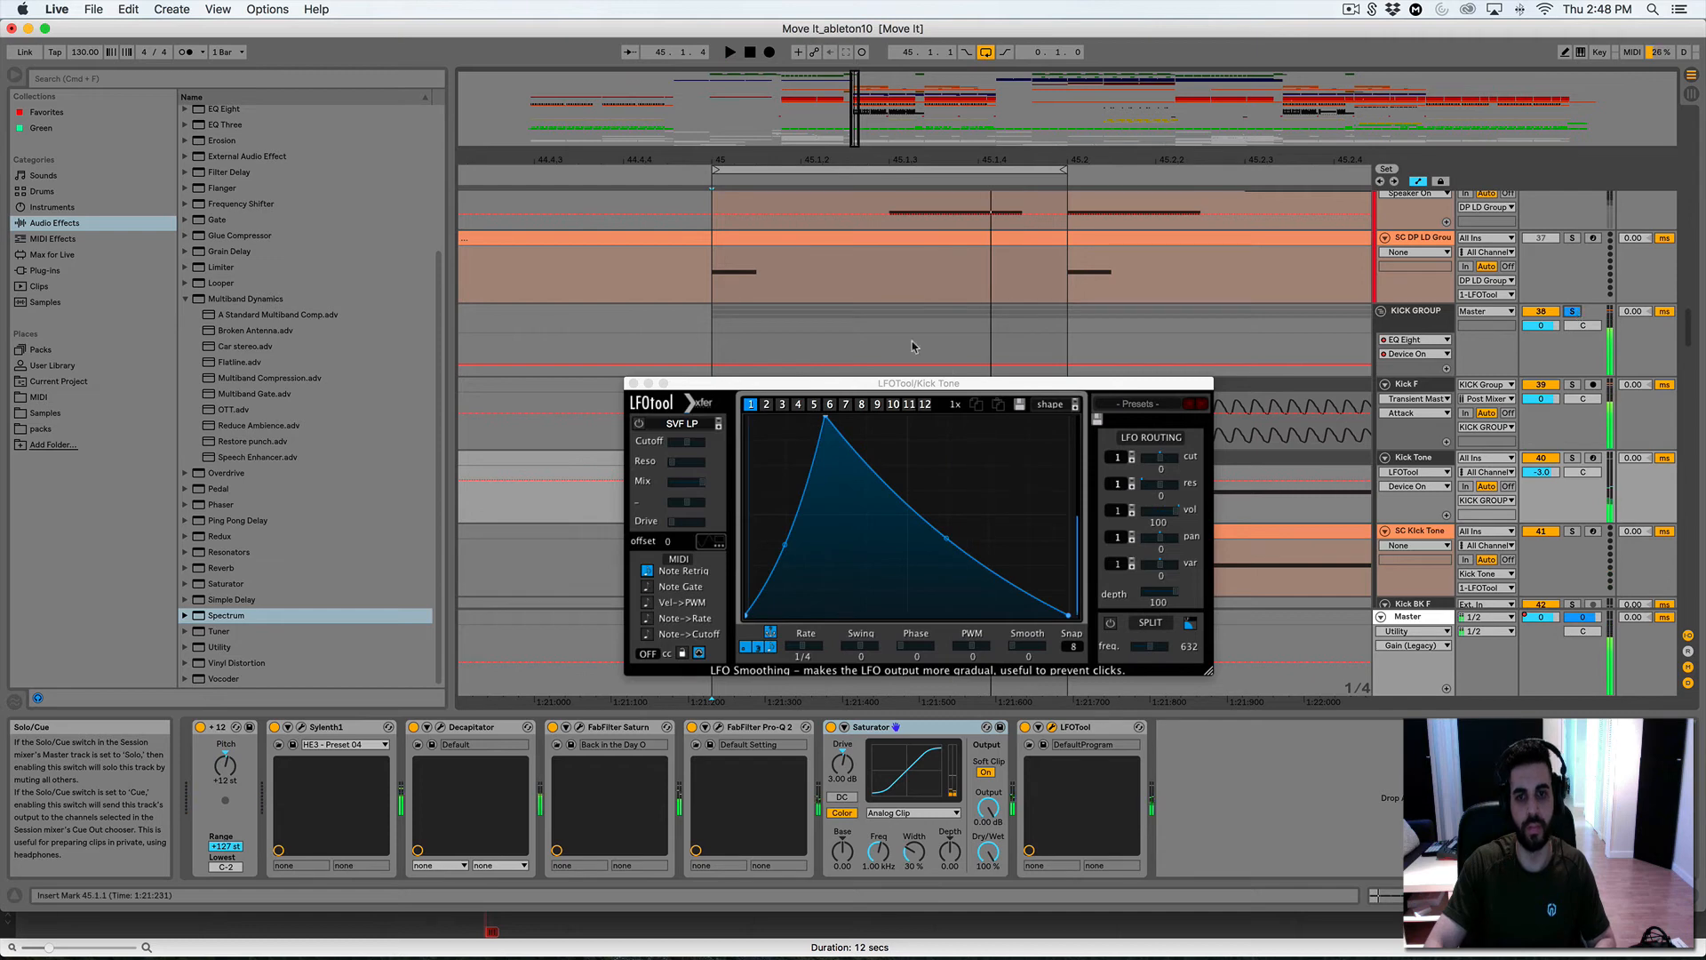
{"action": "left_click", "coordinate": [634, 384]}
{"action": "left_click", "coordinate": [710, 339]}
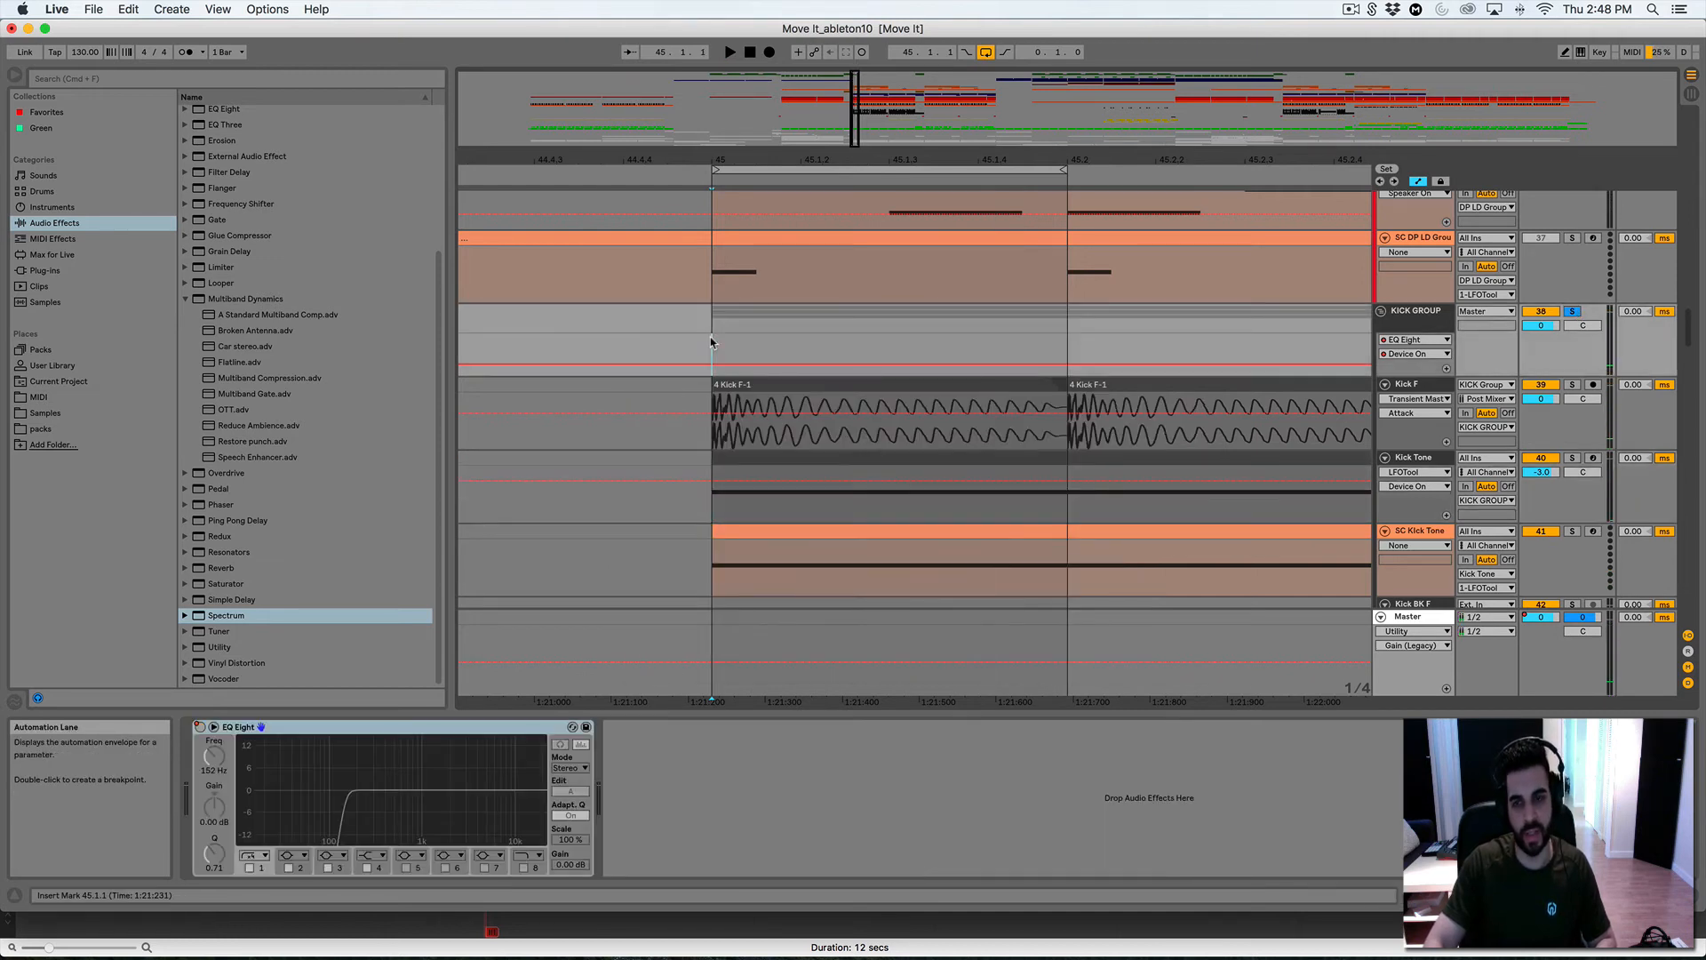
Fold the second KICK Group, which holds the DP Kick, Top Kick and Kick Sub tracks
{"action": "scroll", "coordinate": [711, 339], "scroll_direction": "down", "scroll_amount": 3}
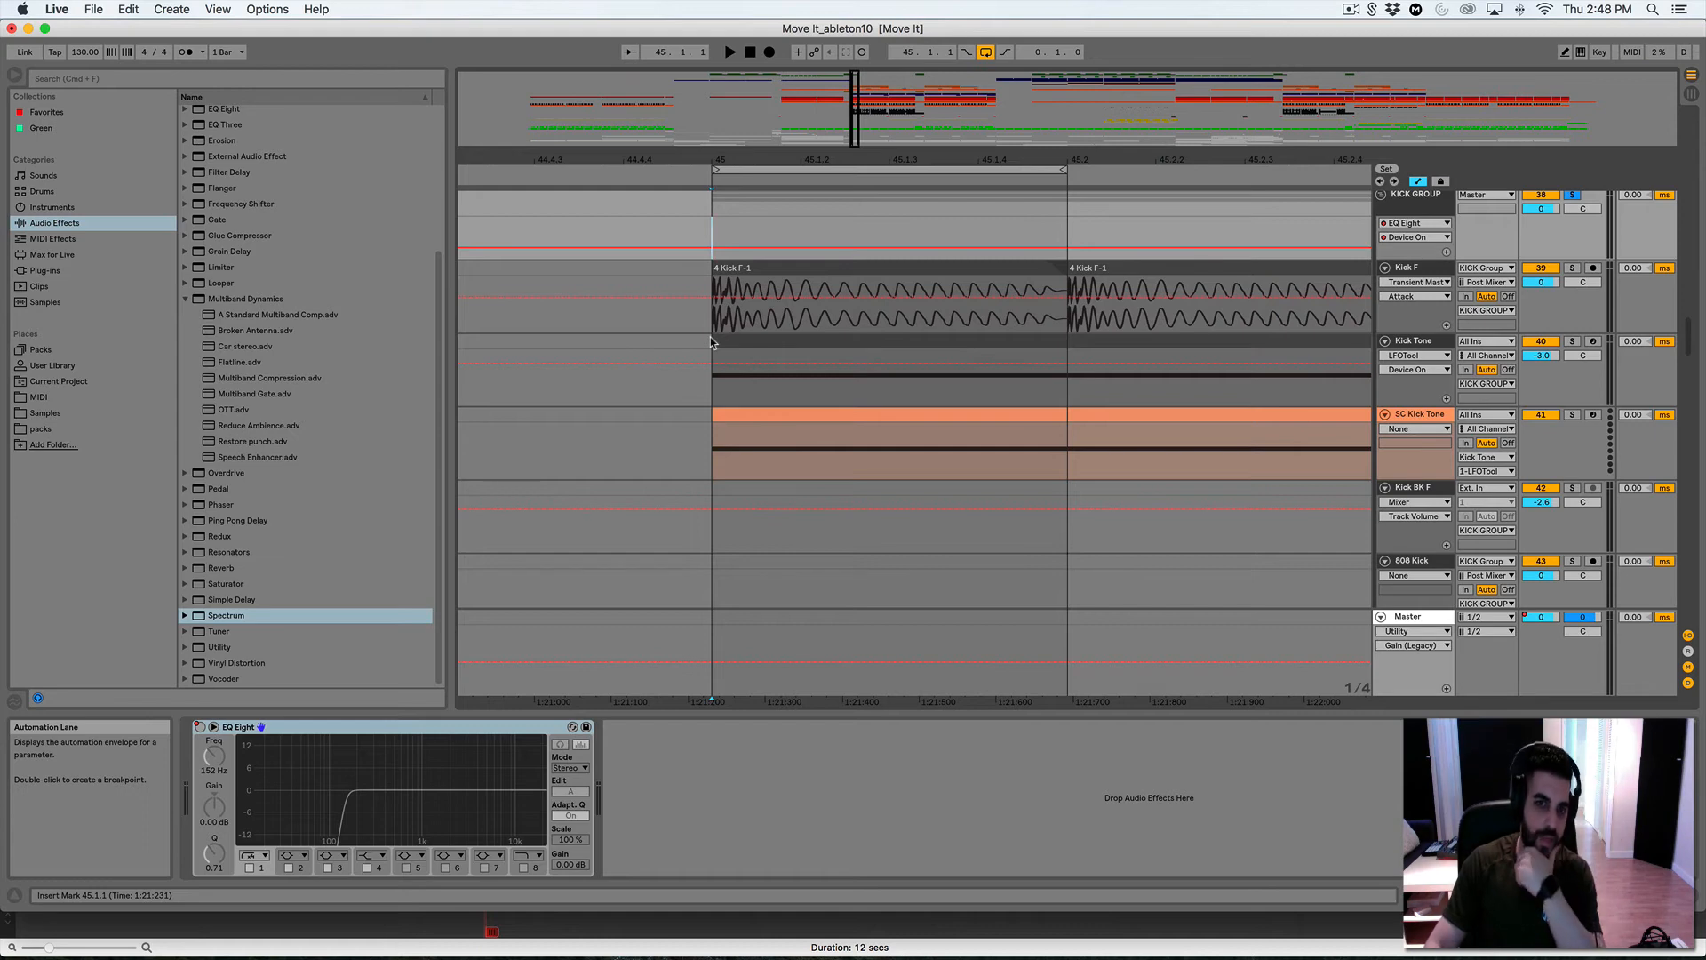
{"action": "scroll", "coordinate": [711, 339], "scroll_direction": "down", "scroll_amount": 10}
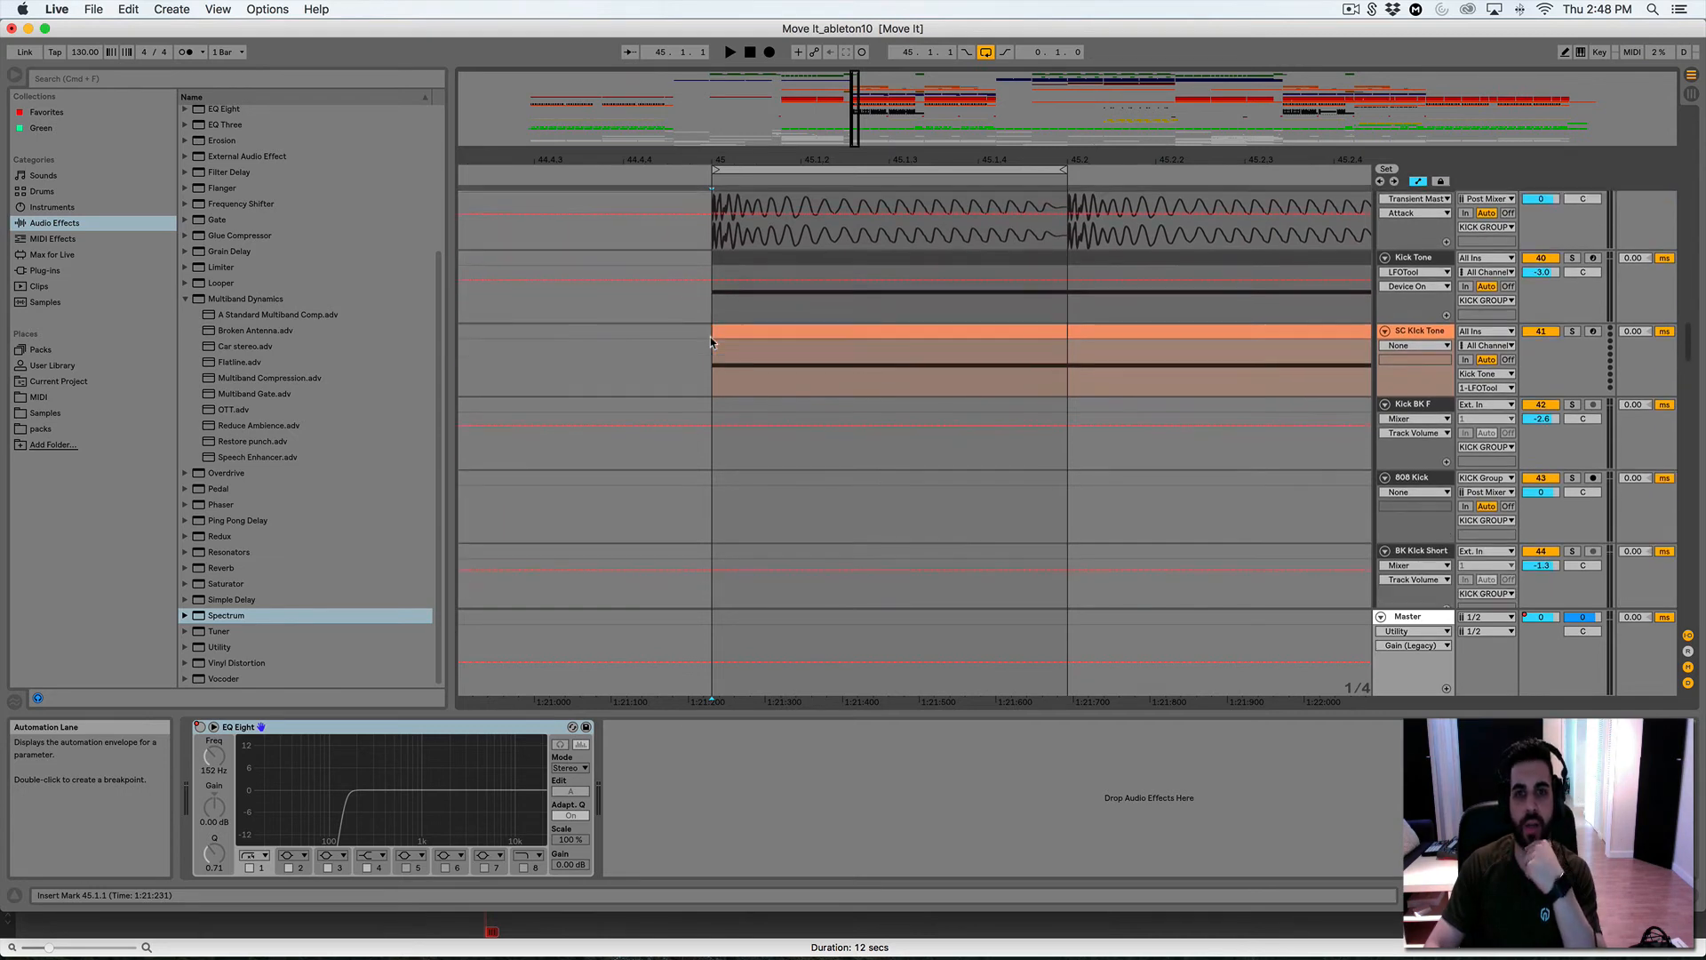
{"action": "scroll", "coordinate": [714, 340], "scroll_direction": "up", "scroll_amount": 1}
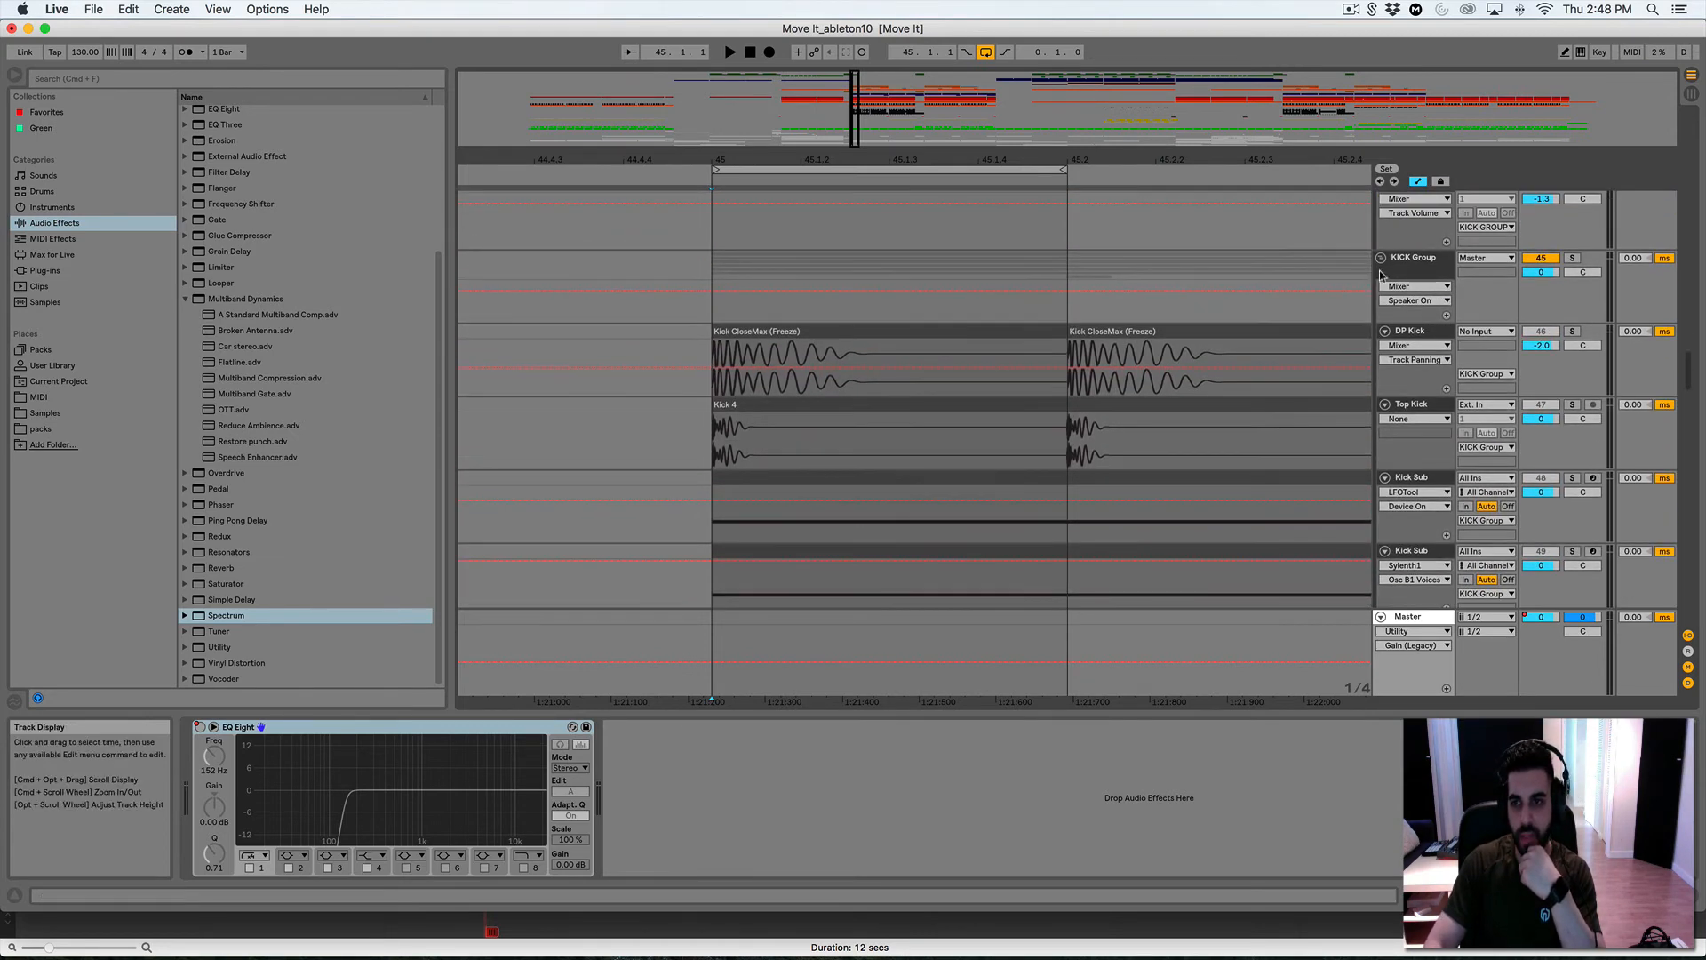
{"action": "left_click", "coordinate": [1387, 263]}
{"action": "left_click", "coordinate": [1382, 259]}
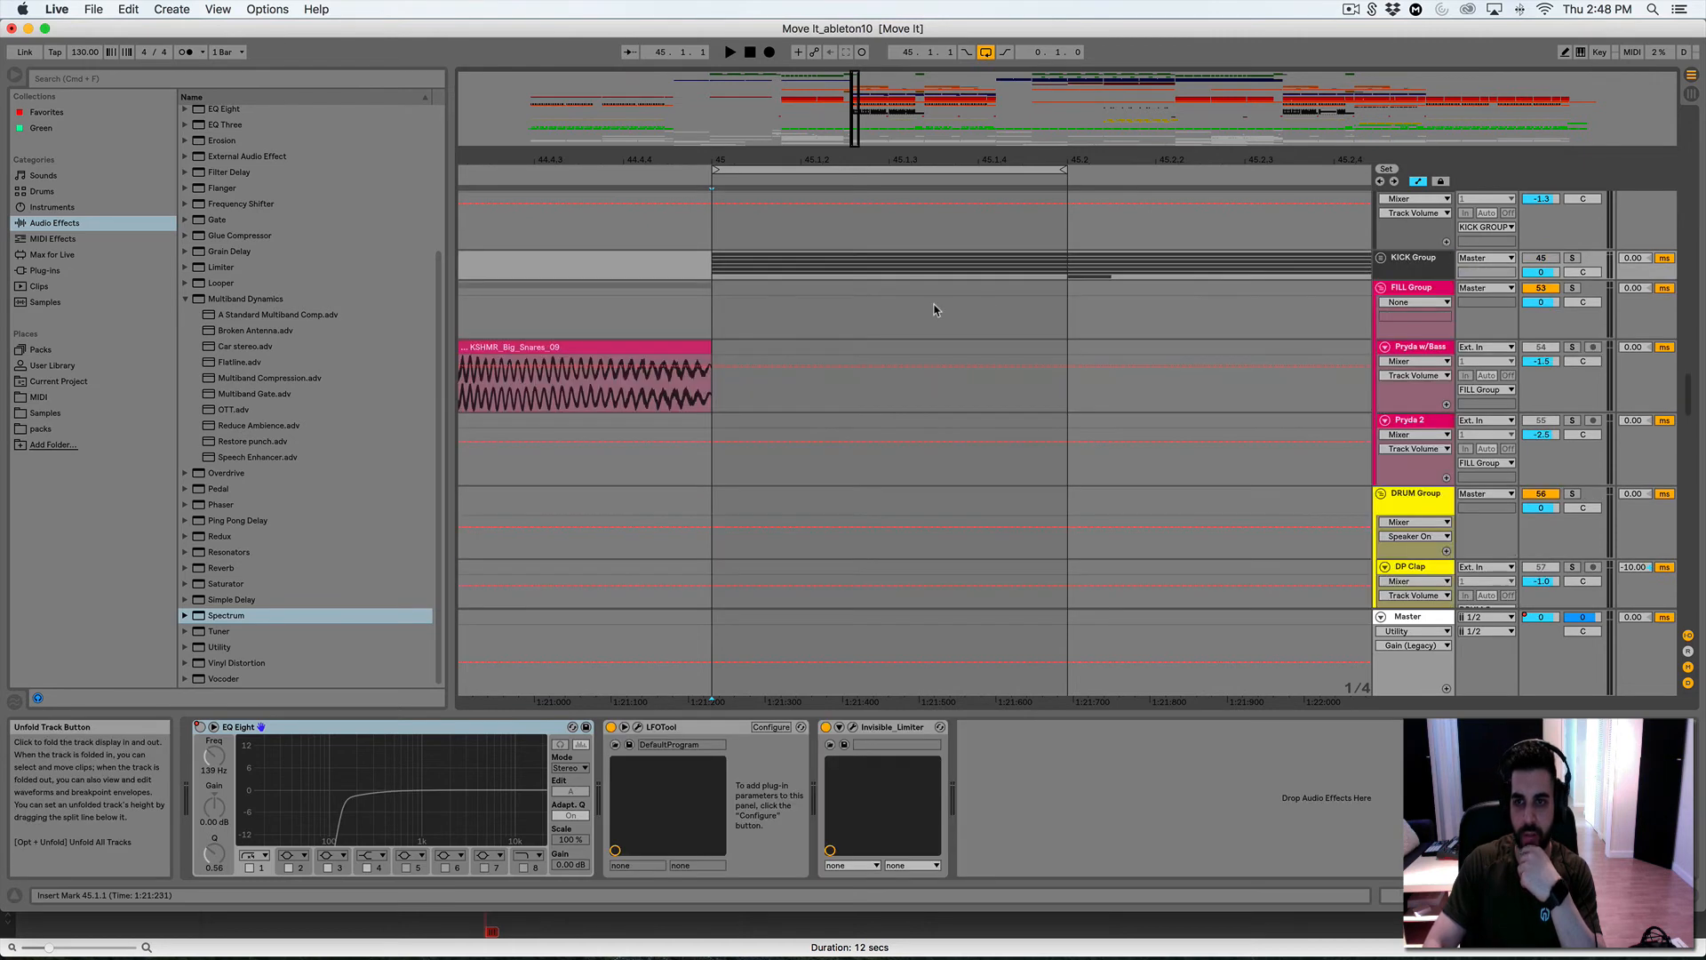
Solo Crowd FX in the FX Group, turn off looping, and play it from bar 45 with its EQ Eight and sidechained Compressor shown
{"action": "scroll", "coordinate": [891, 303], "scroll_direction": "down", "scroll_amount": 3}
{"action": "left_click_drag", "start_coordinate": [854, 116], "coordinate": [896, 115]}
{"action": "scroll", "coordinate": [843, 344], "scroll_direction": "down", "scroll_amount": 5}
{"action": "scroll", "coordinate": [842, 344], "scroll_direction": "down", "scroll_amount": 15}
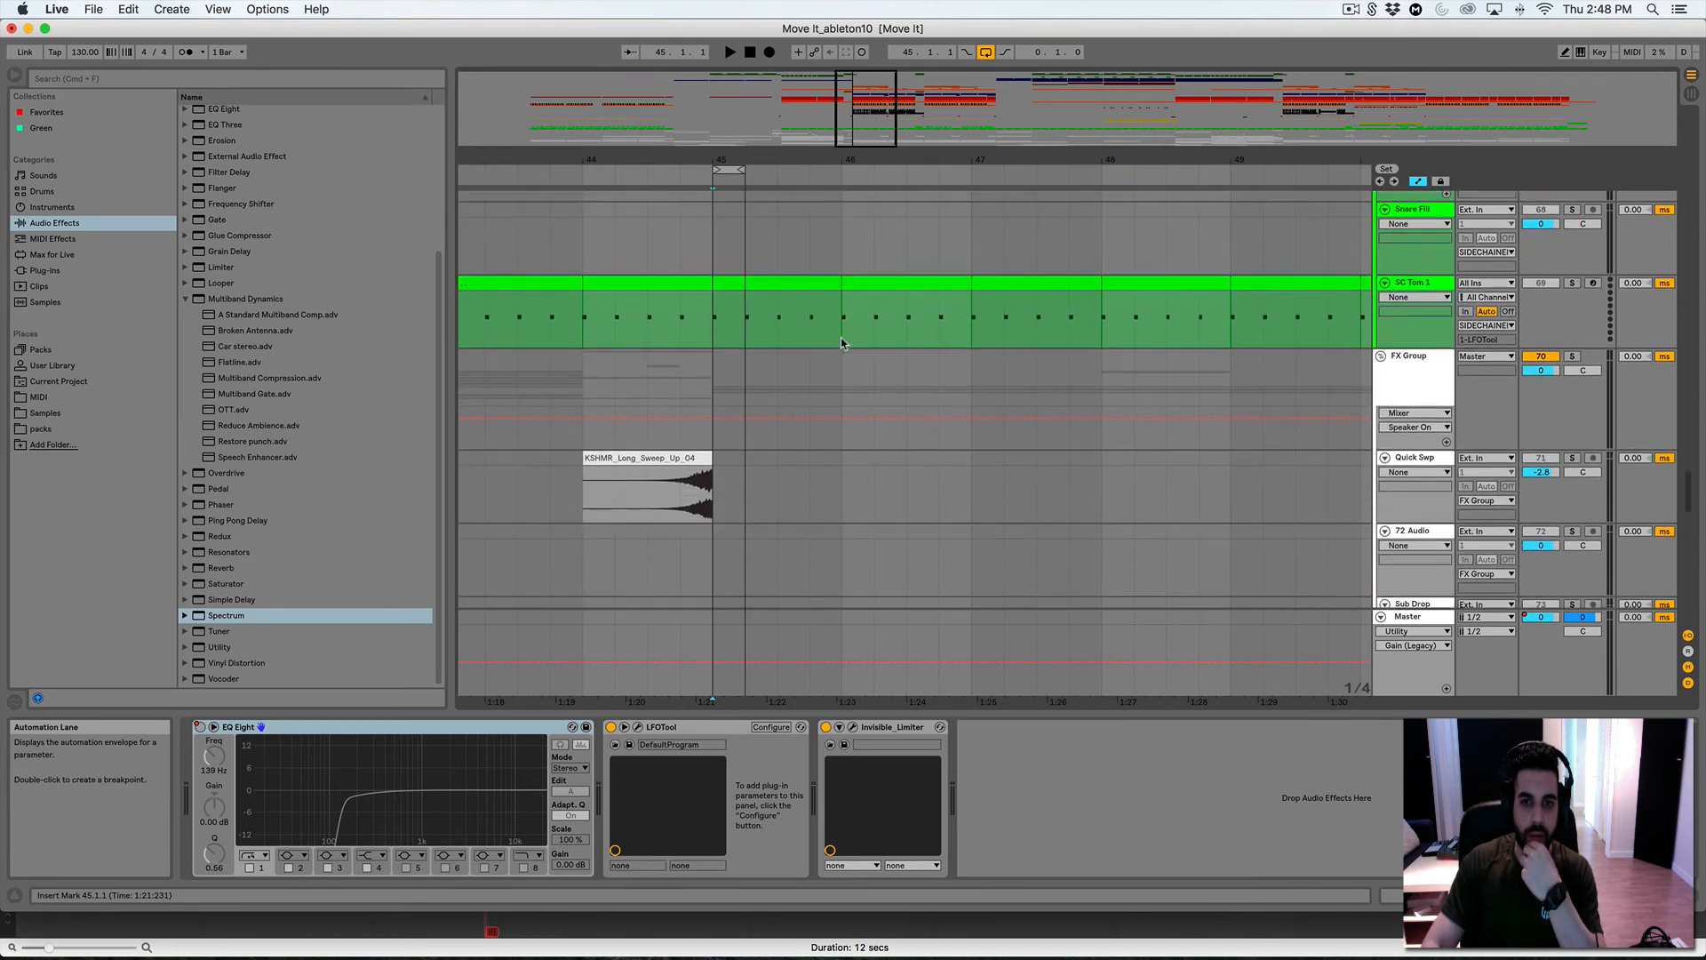
{"action": "scroll", "coordinate": [842, 344], "scroll_direction": "up", "scroll_amount": 4}
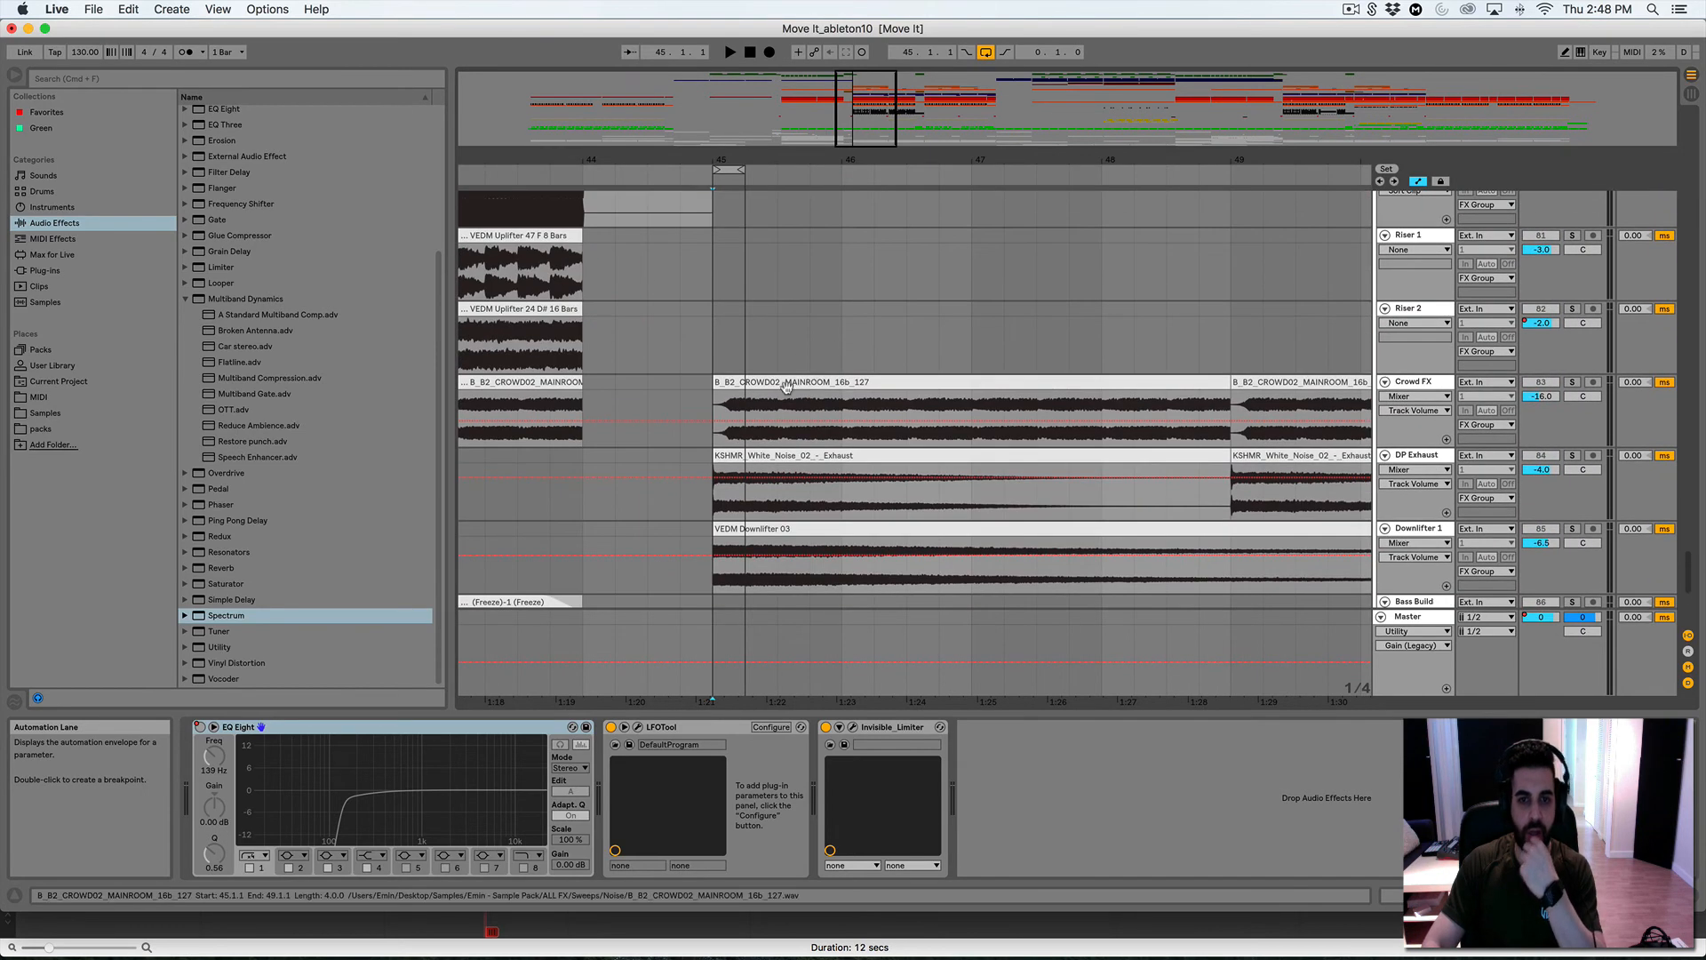
{"action": "left_click", "coordinate": [1564, 383]}
{"action": "left_click", "coordinate": [1570, 383]}
{"action": "key", "text": "space"}
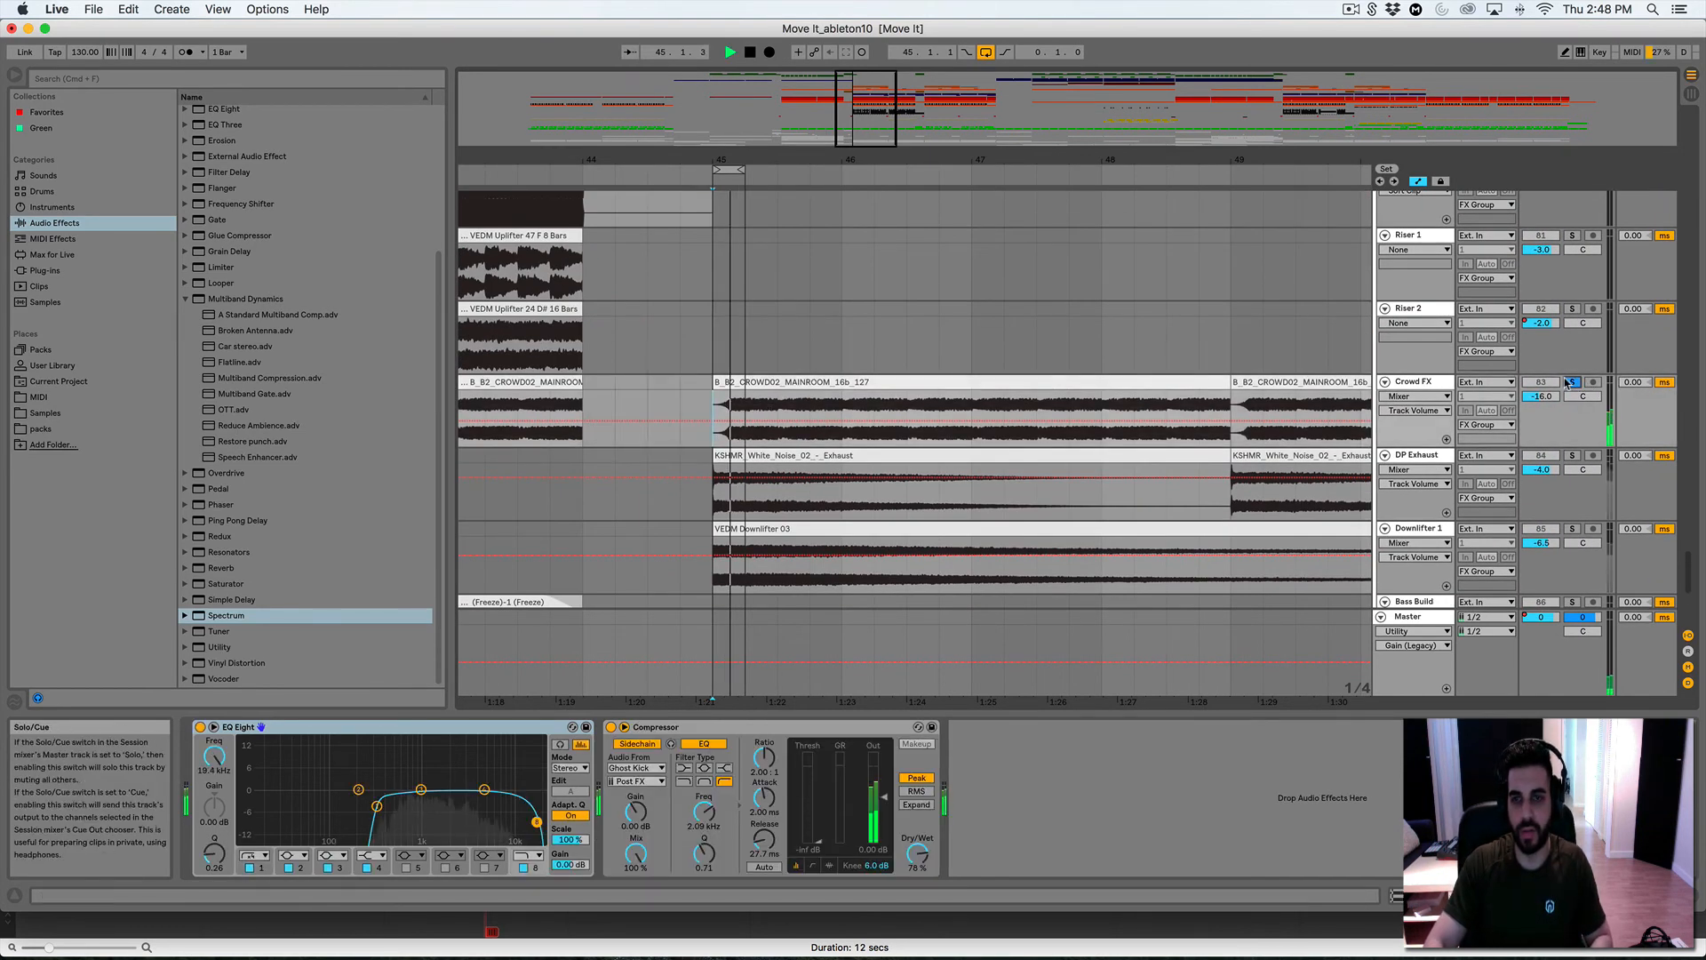
{"action": "left_click", "coordinate": [986, 53]}
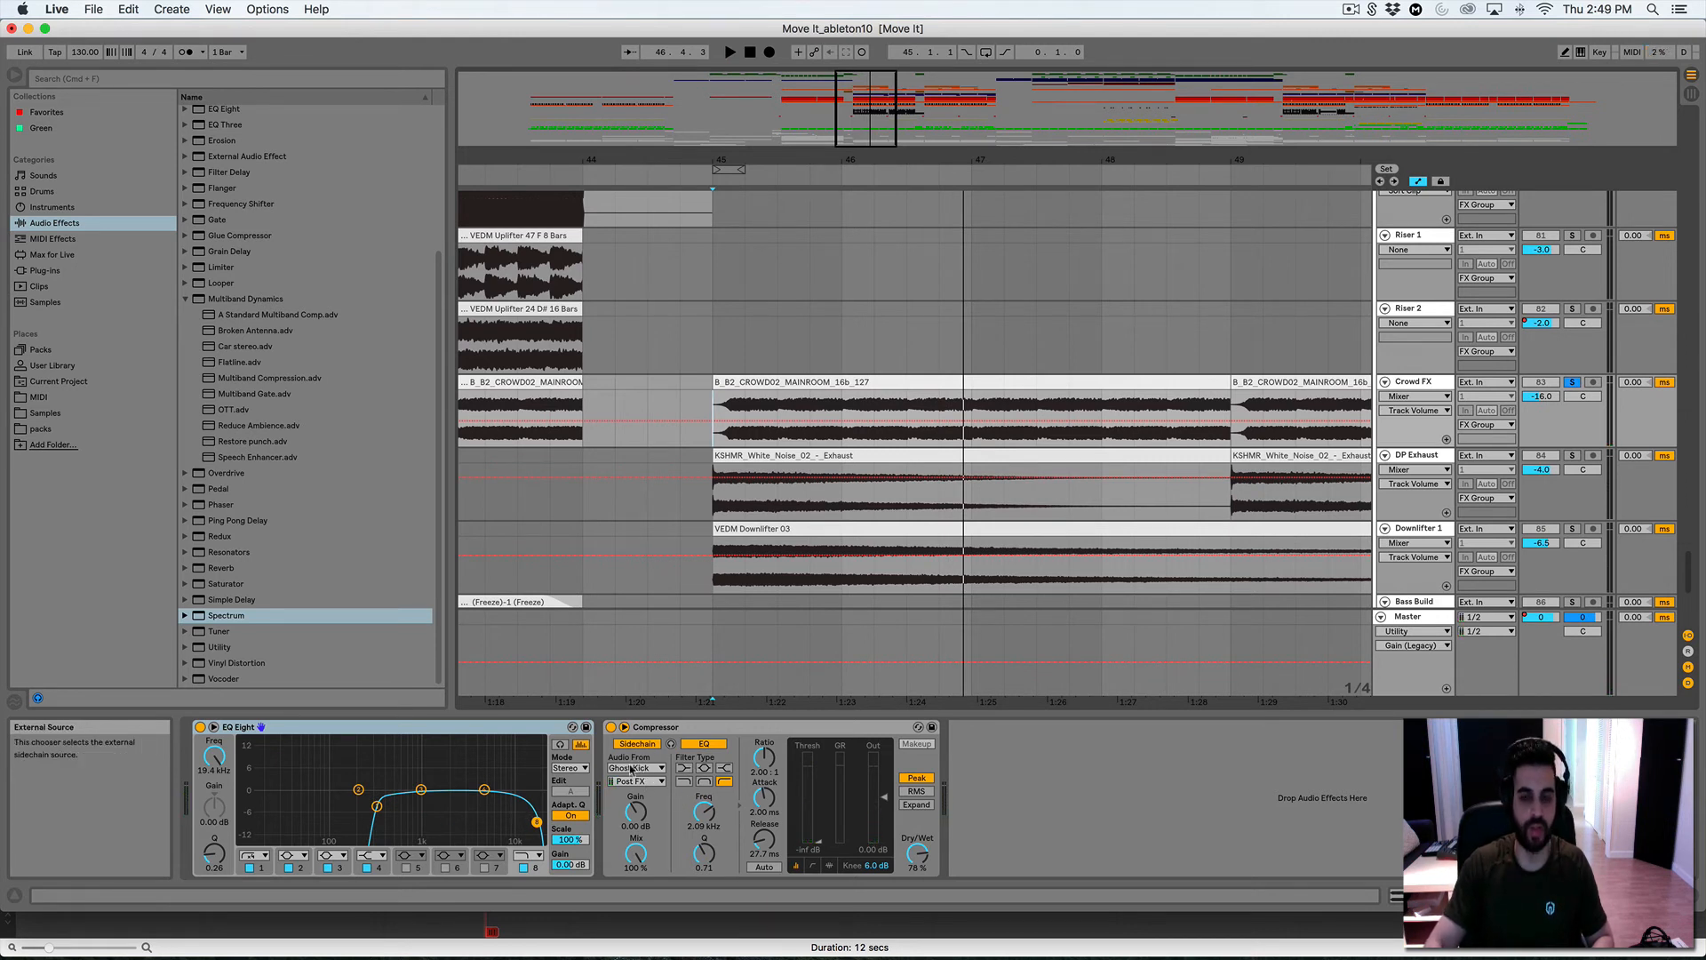
{"action": "key", "text": "space"}
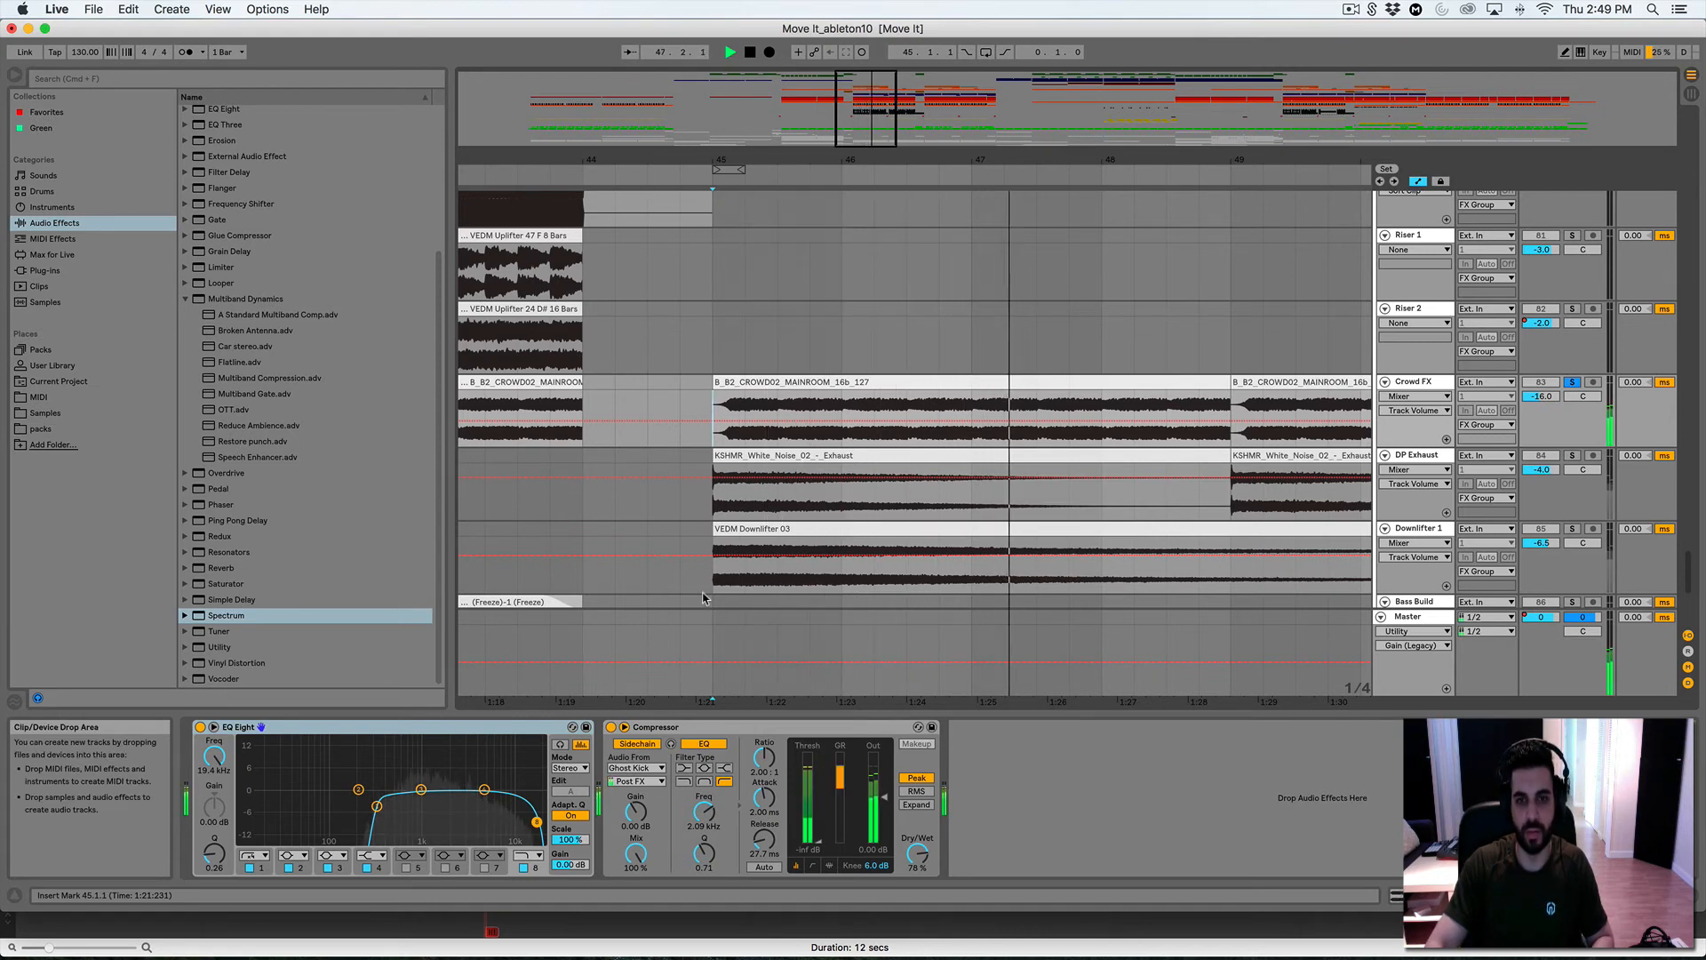
Solo DP Exhaust and play its white noise from bar 45, then set the insert marker on Downlifter 1
{"action": "left_click", "coordinate": [1571, 455]}
{"action": "key", "text": "space"}
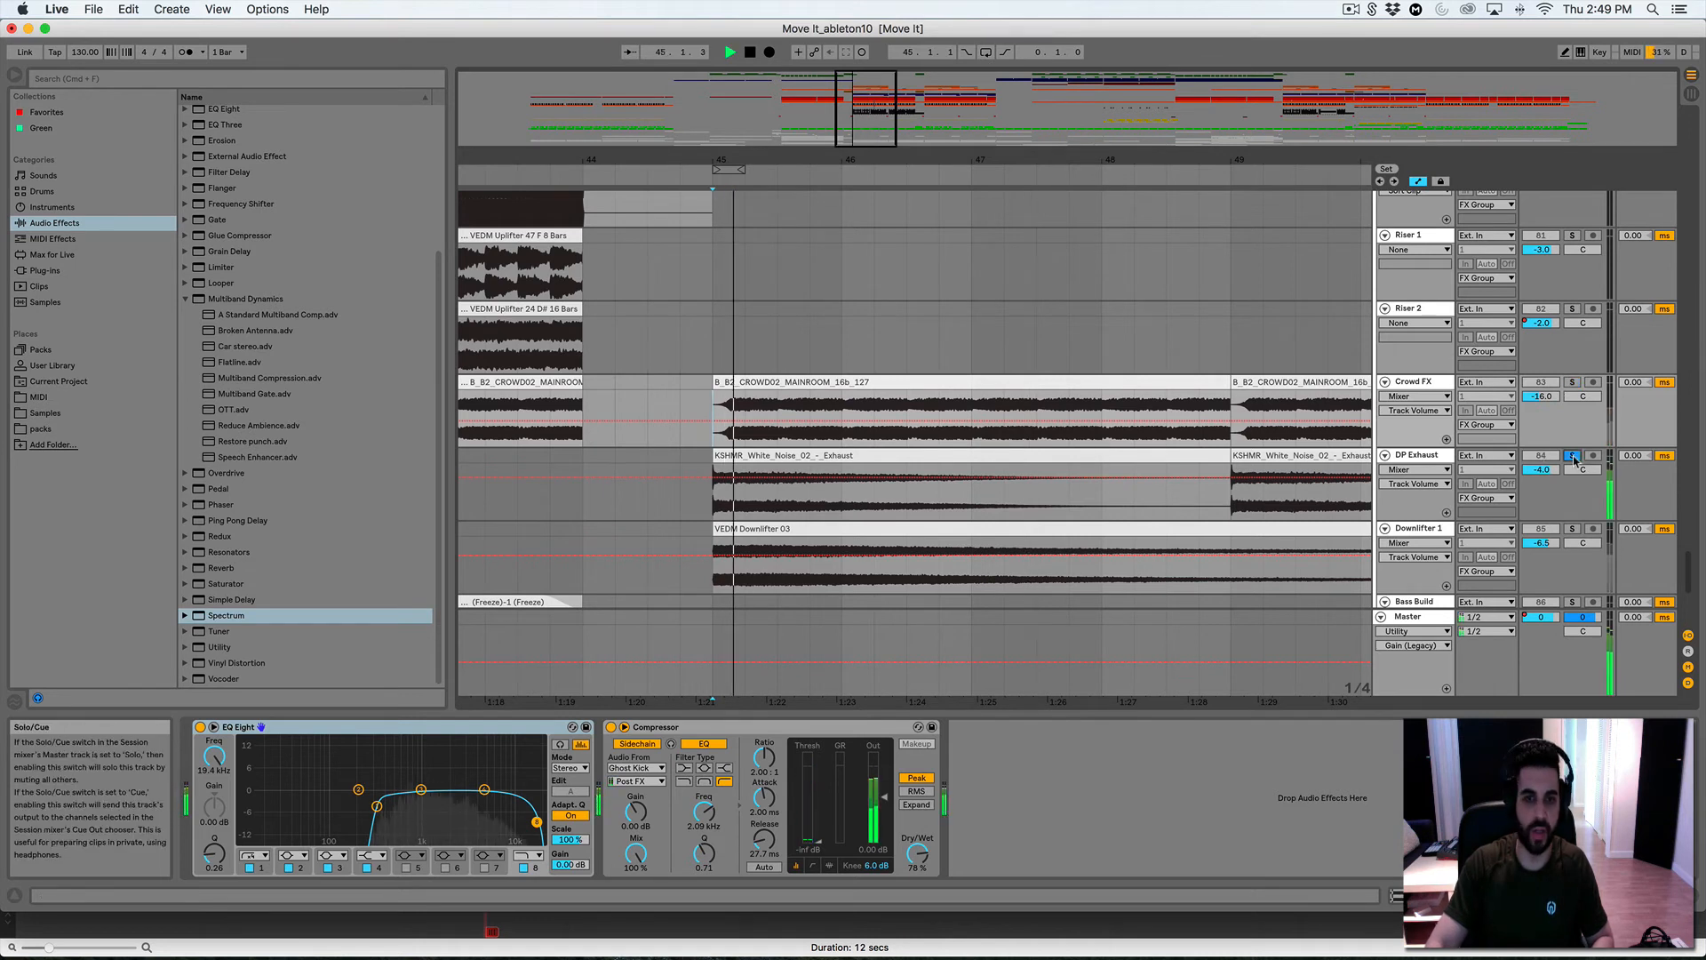
{"action": "left_click", "coordinate": [709, 490]}
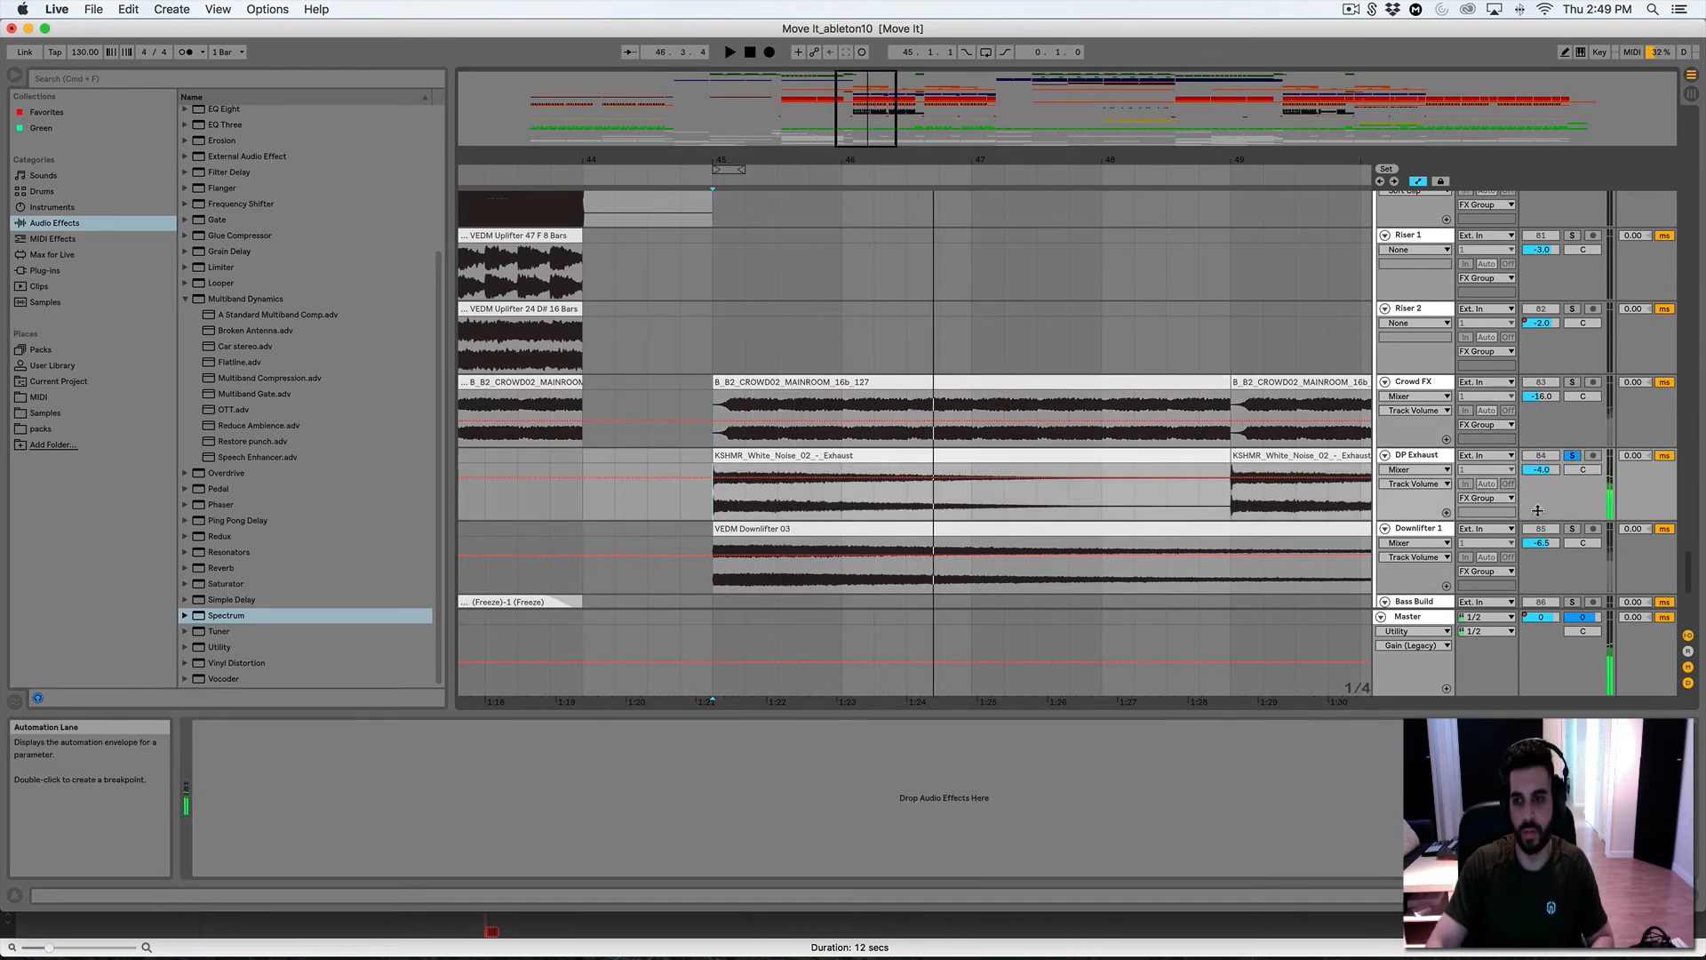
{"action": "key", "text": "space"}
{"action": "left_click", "coordinate": [726, 589]}
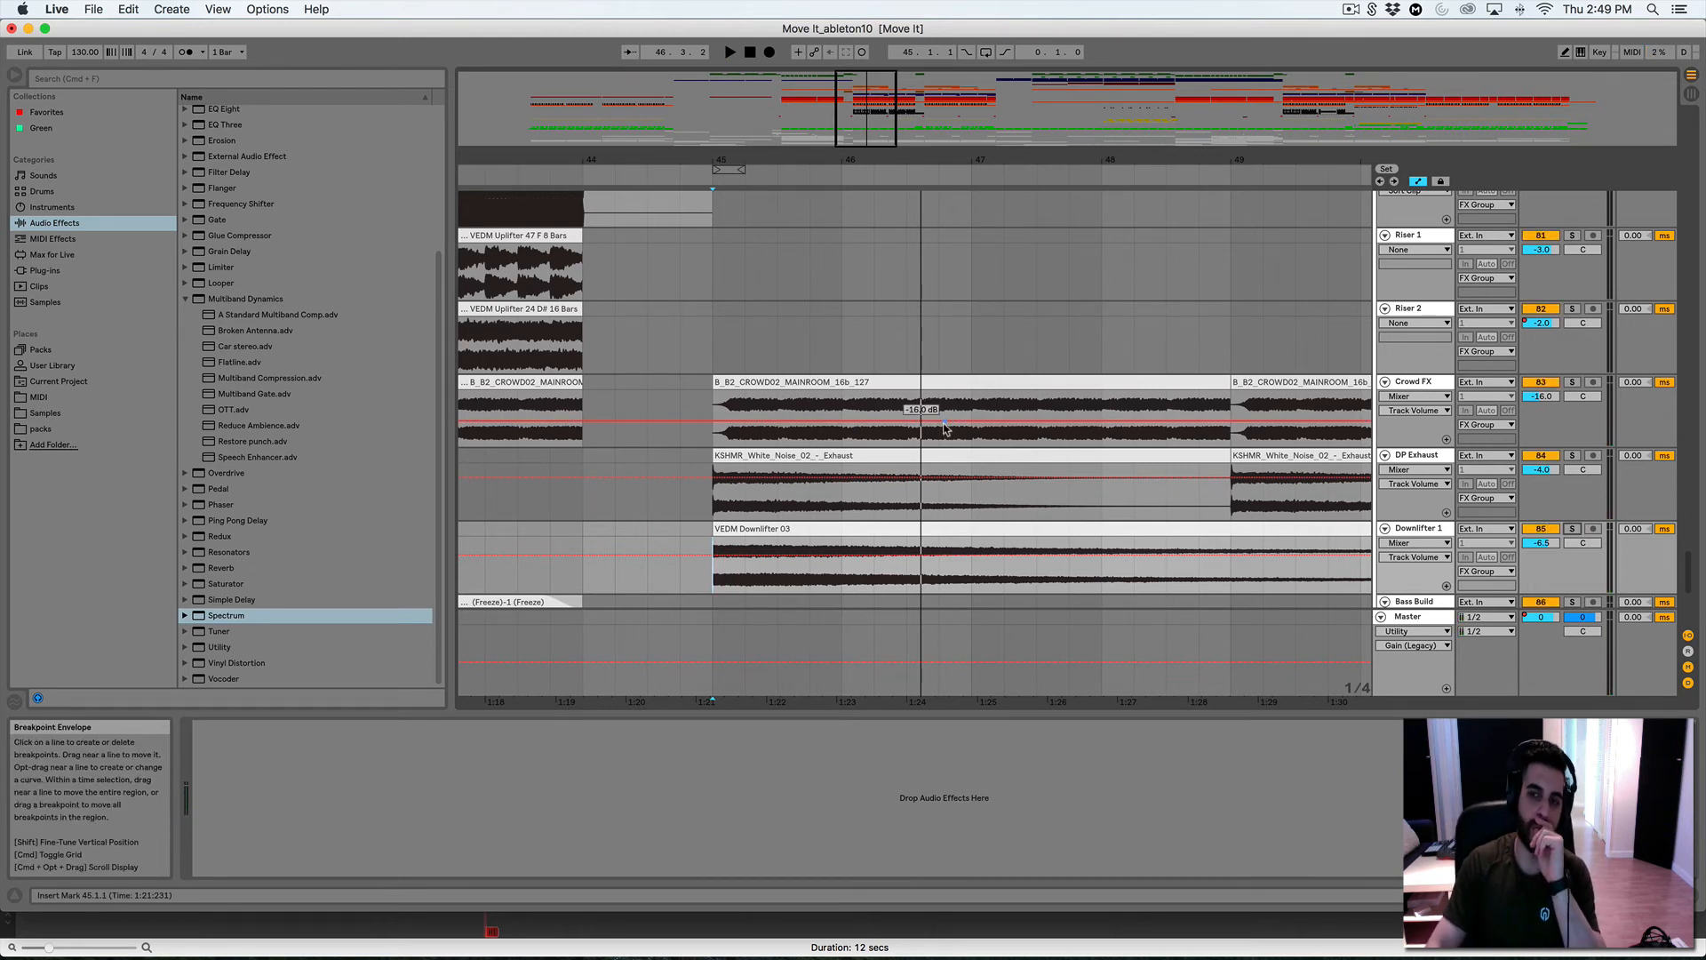
Play Crowd FX, DP Exhaust and Downlifter 1 together from bar 45
{"action": "left_click", "coordinate": [725, 349]}
{"action": "key", "text": "space"}
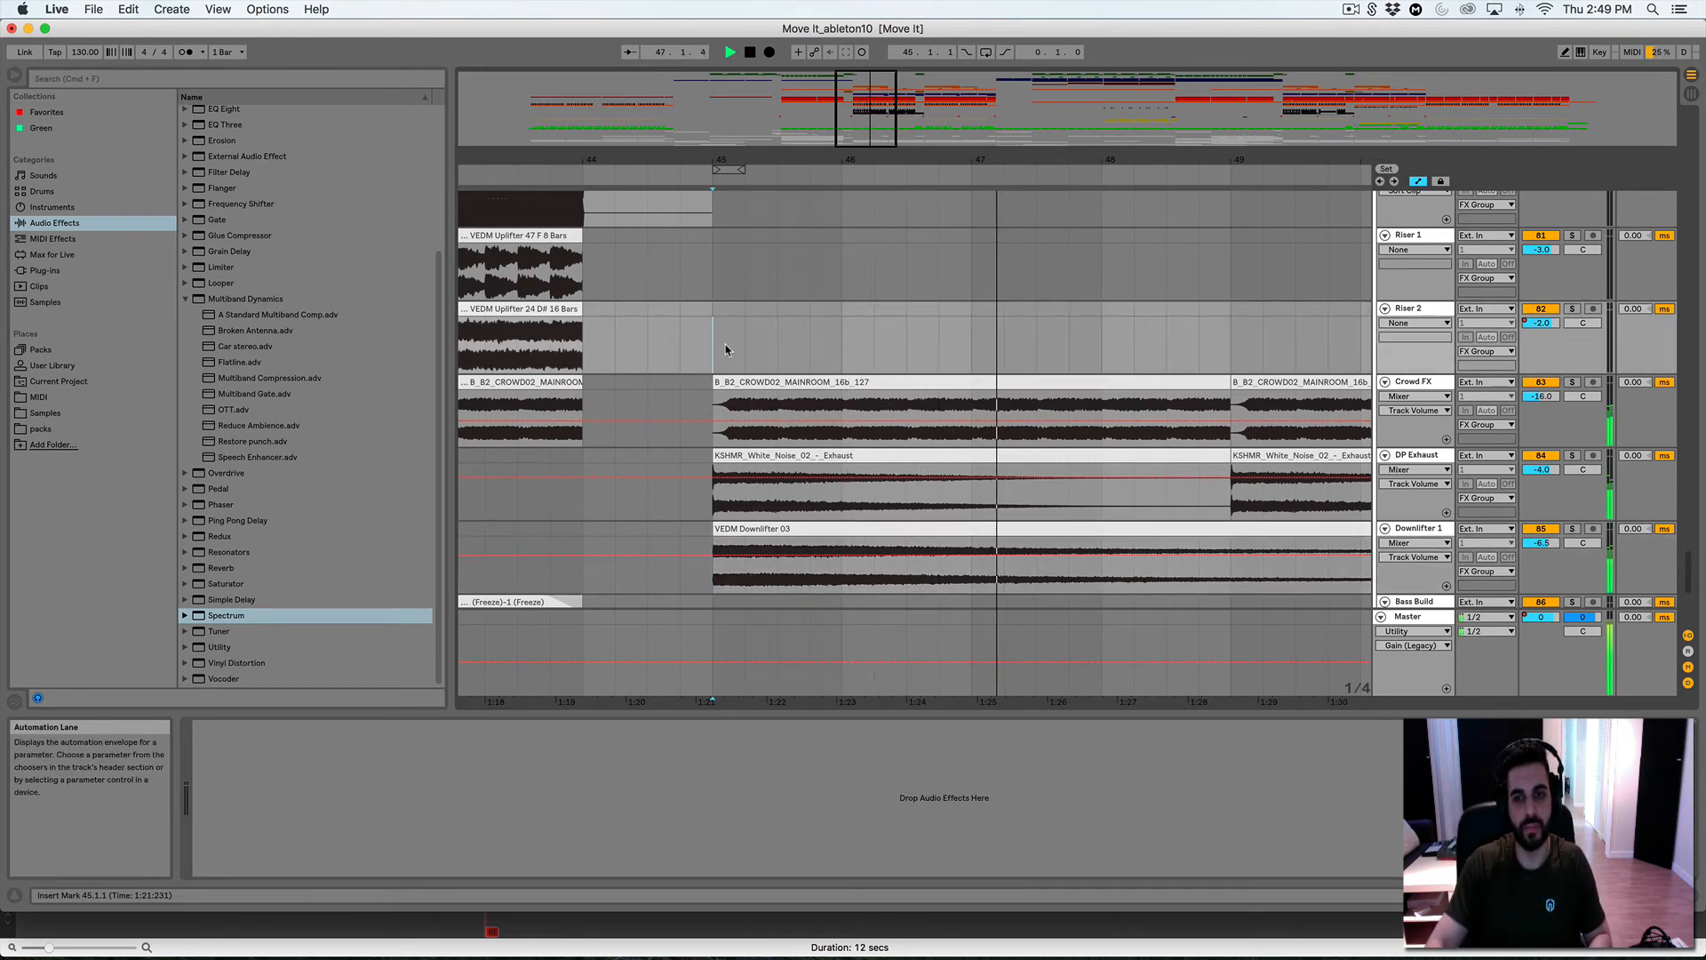
{"action": "key", "text": "space"}
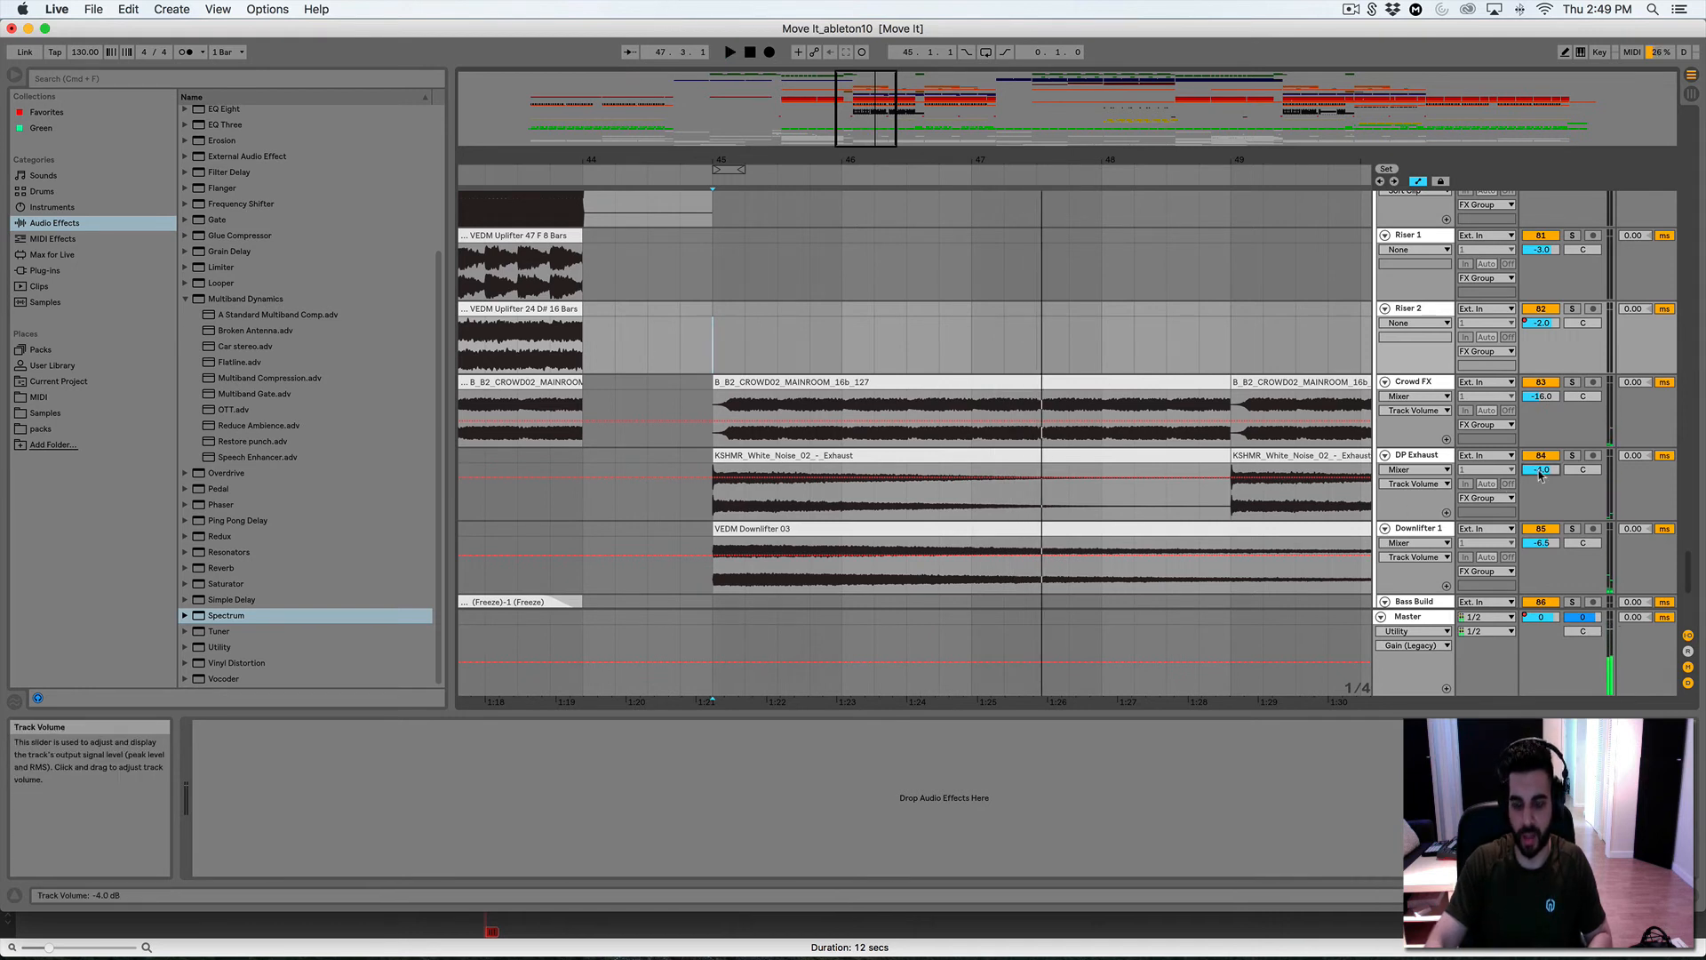
Try lowering Crowd FX to -21 dB, DP Exhaust to -8 dB and Downlifter 1 to -11 dB, and play from bar 44.2
{"action": "left_click_drag", "start_coordinate": [1539, 476], "coordinate": [1540, 511]}
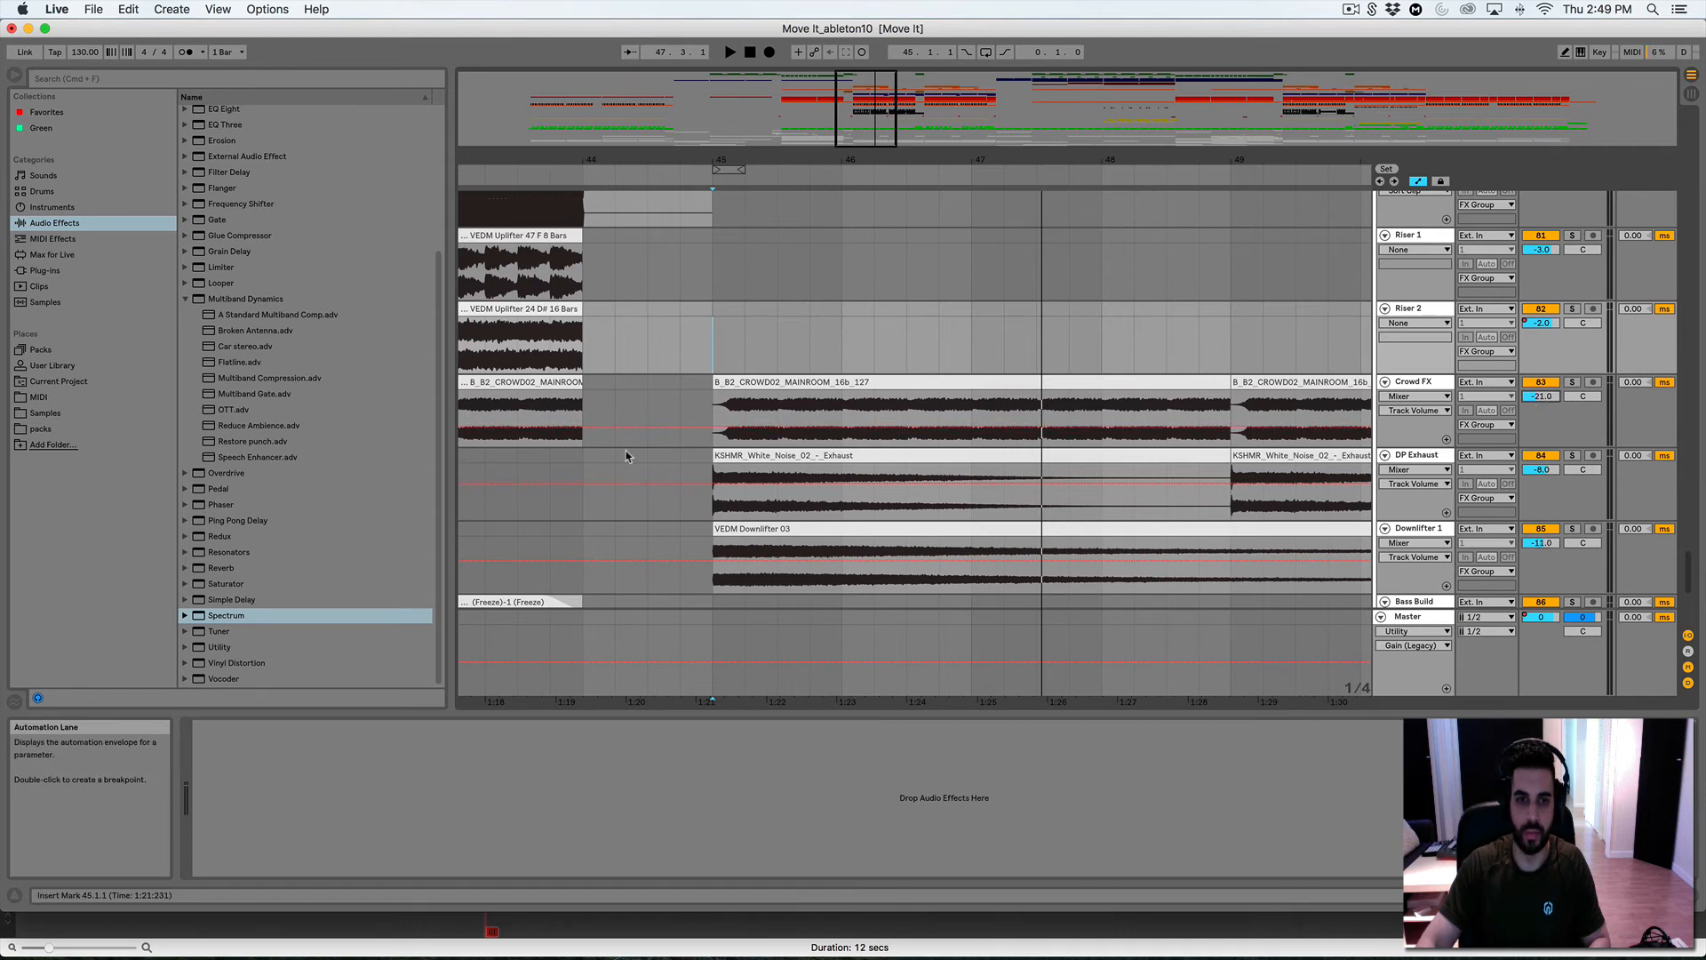
{"action": "left_click", "coordinate": [615, 414]}
{"action": "key", "text": "space"}
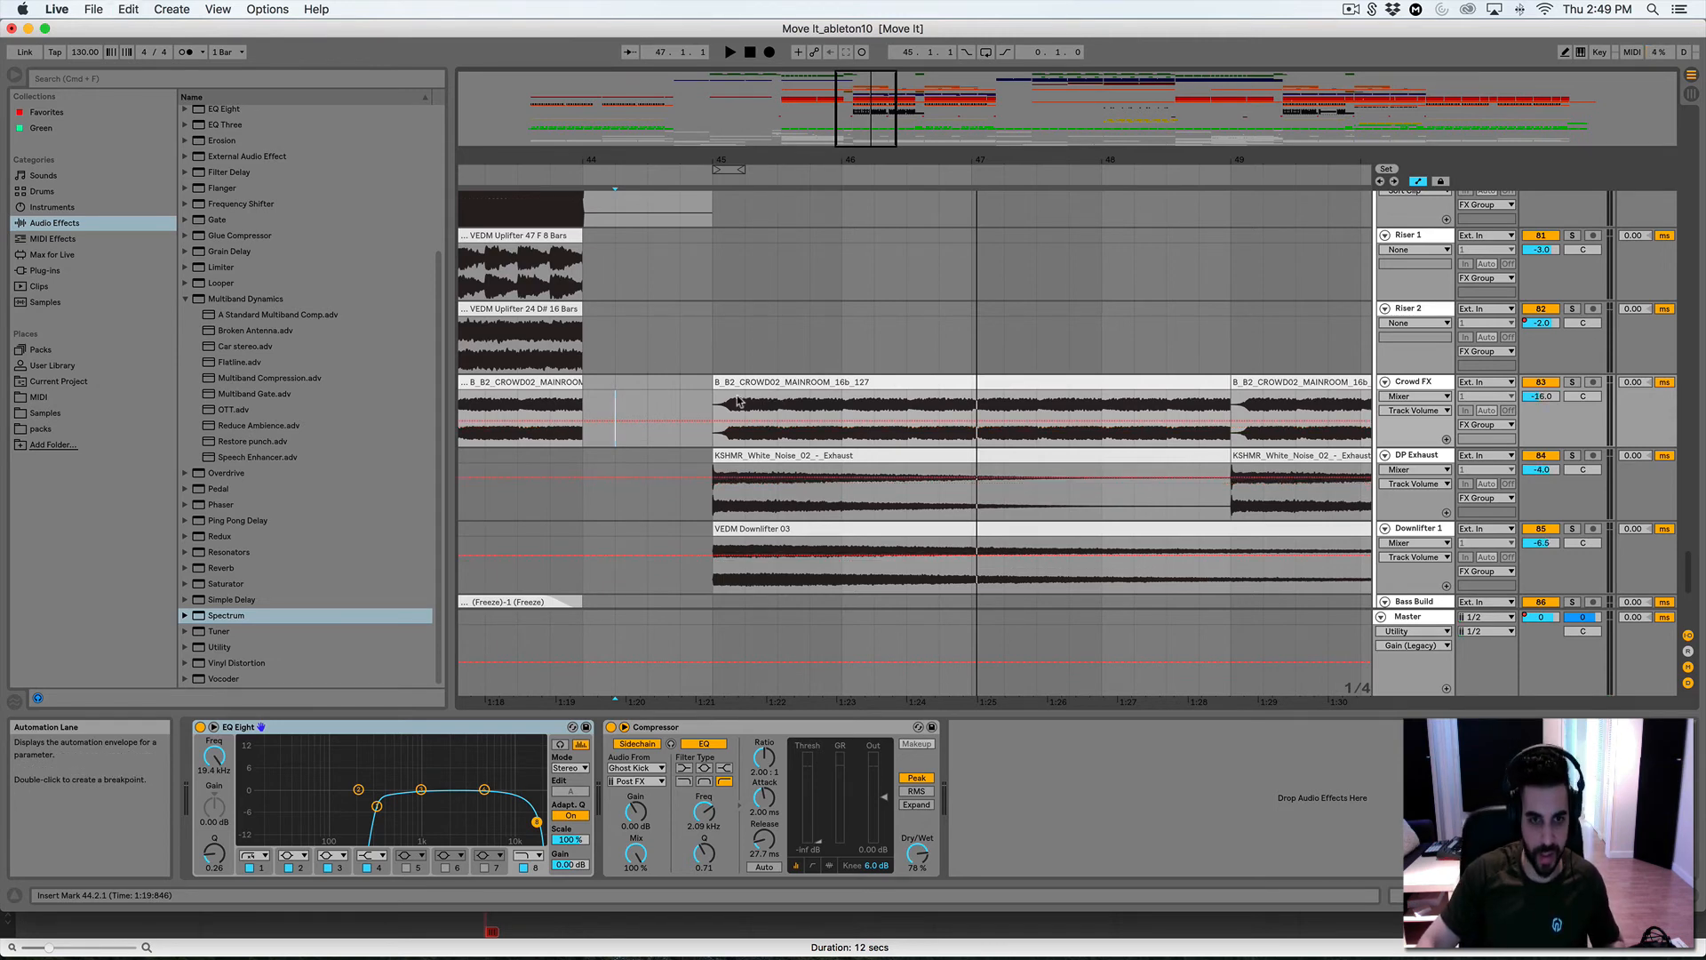
Look over the FX Group's drop tracks, then solo Swp Up and play its sweep leading into bar 49
{"action": "scroll", "coordinate": [875, 422], "scroll_direction": "down", "scroll_amount": 5}
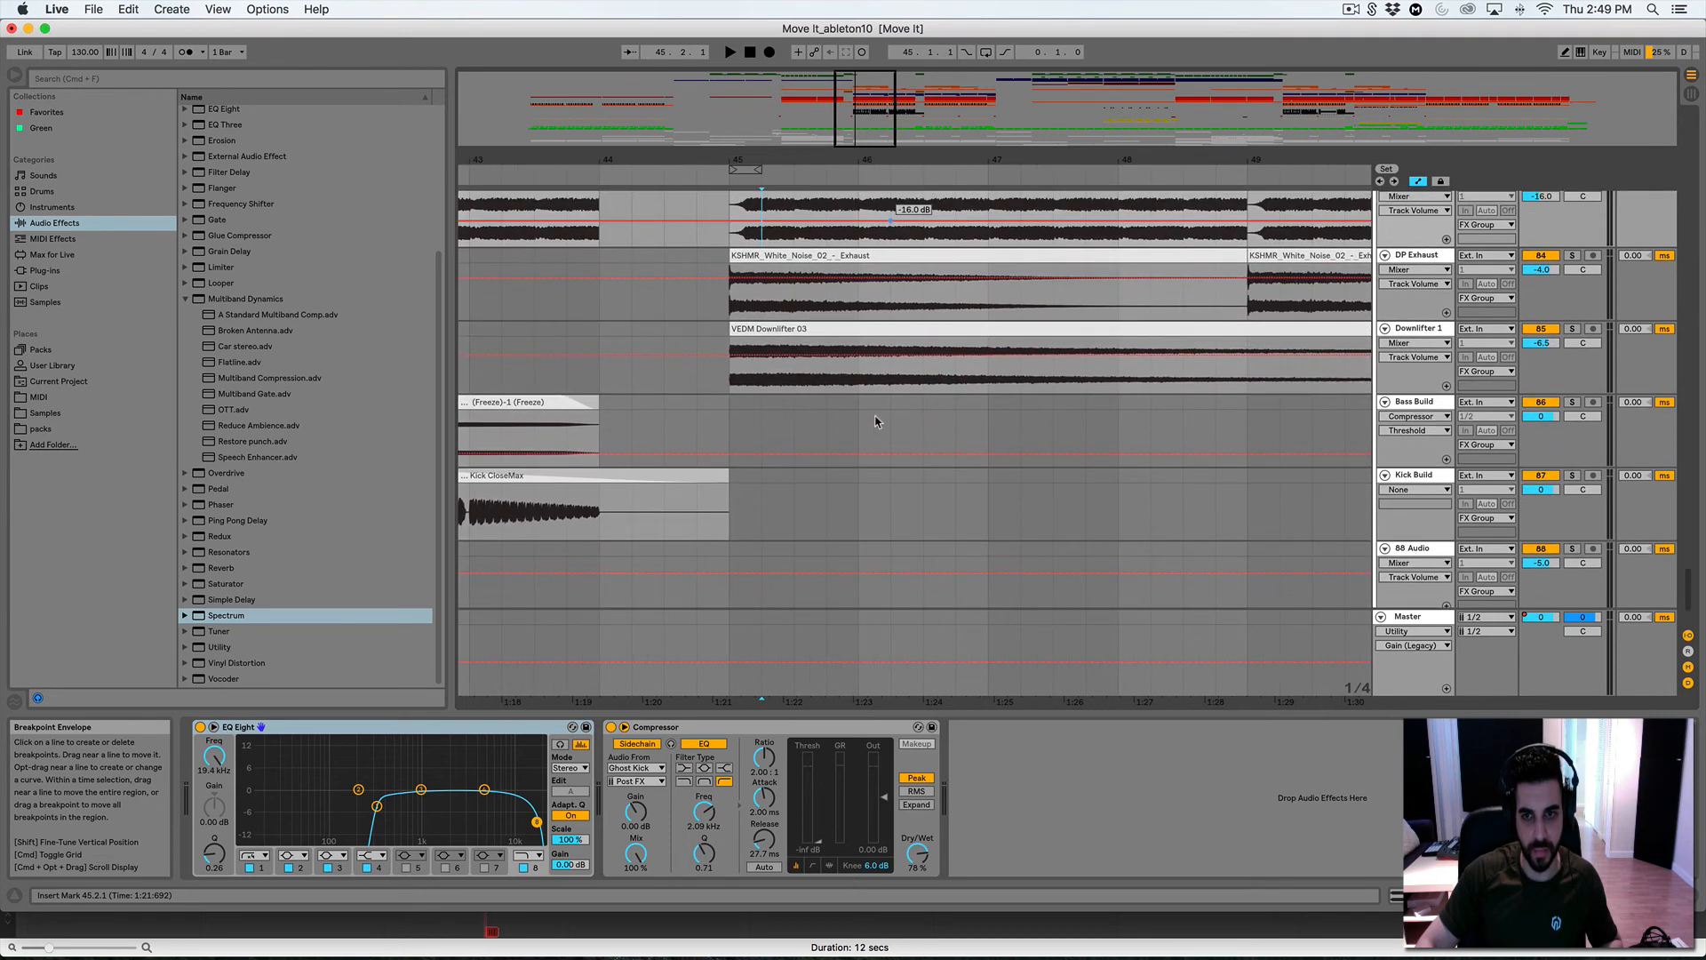
{"action": "left_click_drag", "start_coordinate": [841, 164], "coordinate": [766, 91]}
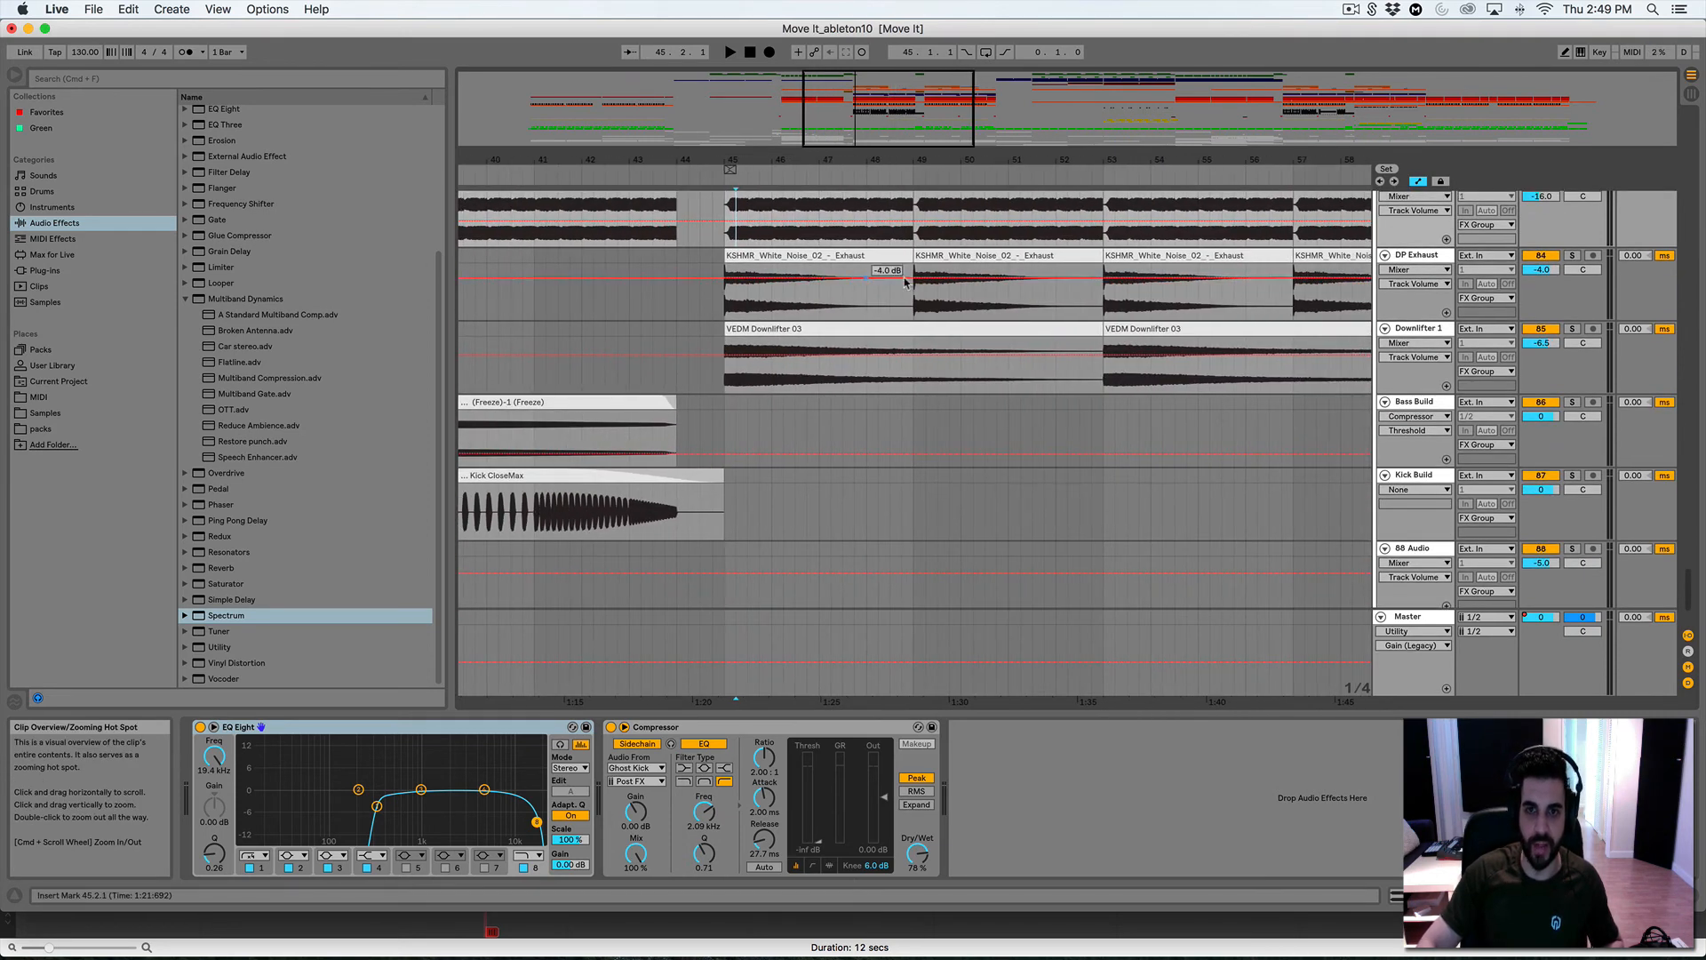
{"action": "scroll", "coordinate": [980, 359], "scroll_direction": "up", "scroll_amount": 2}
{"action": "scroll", "coordinate": [1118, 449], "scroll_direction": "down", "scroll_amount": 5}
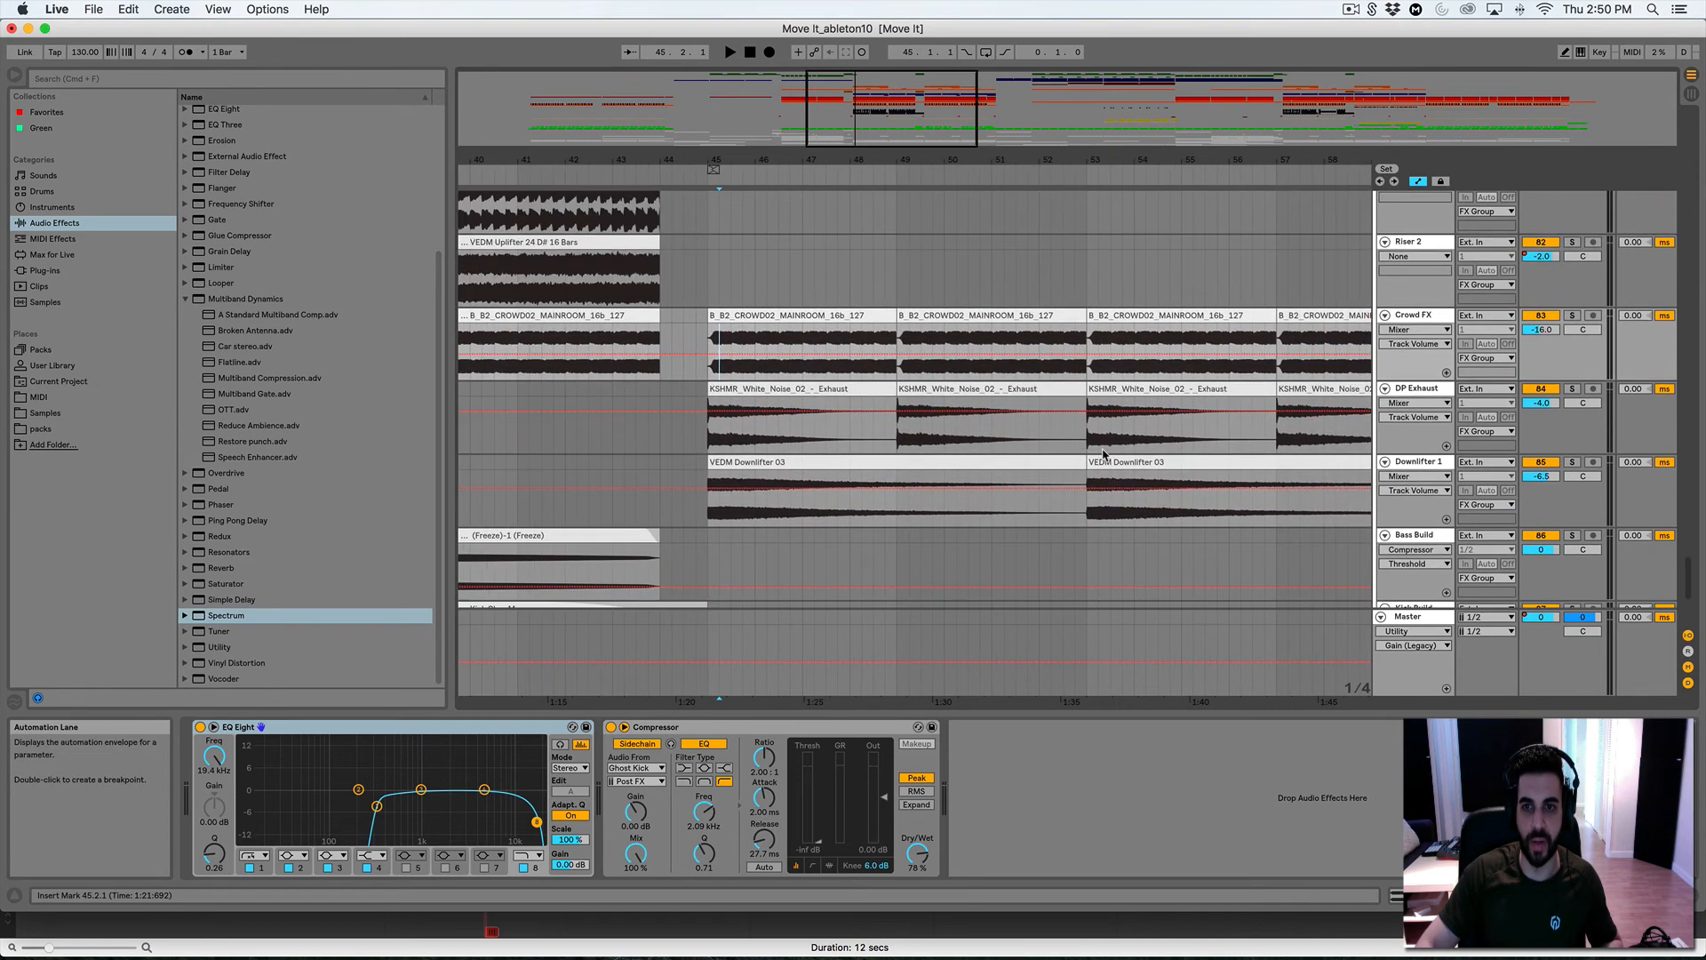
{"action": "scroll", "coordinate": [1103, 455], "scroll_direction": "up", "scroll_amount": 15}
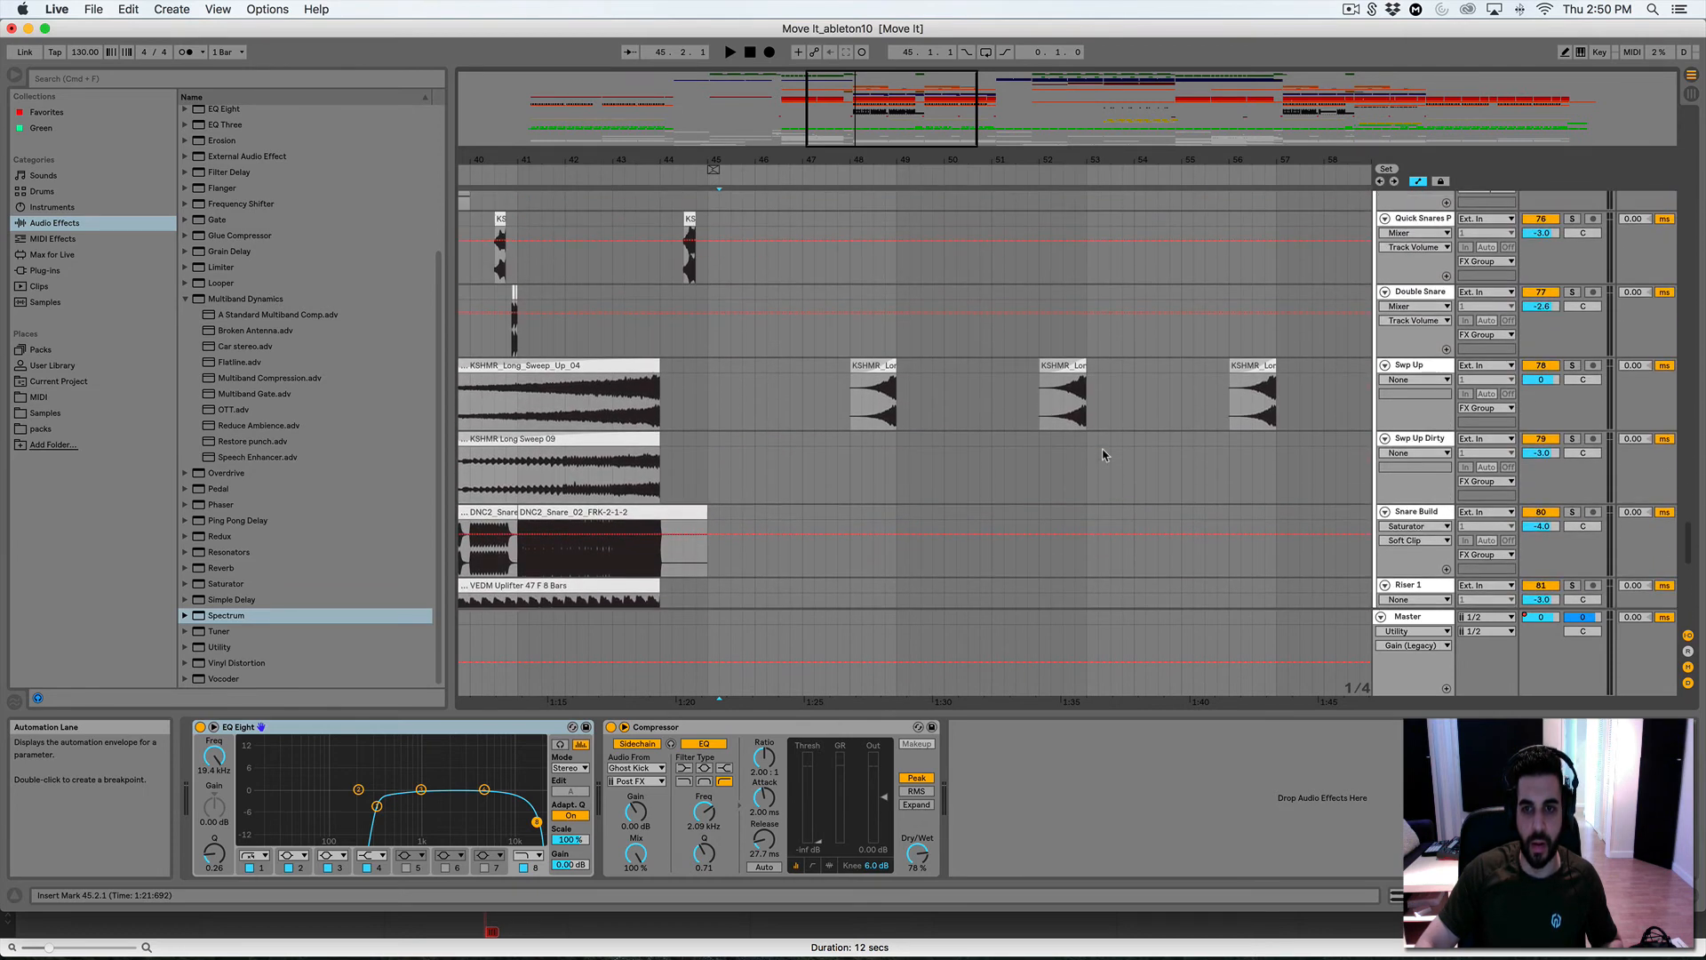
{"action": "left_click", "coordinate": [861, 402]}
{"action": "left_click", "coordinate": [1571, 365]}
{"action": "key", "text": "space"}
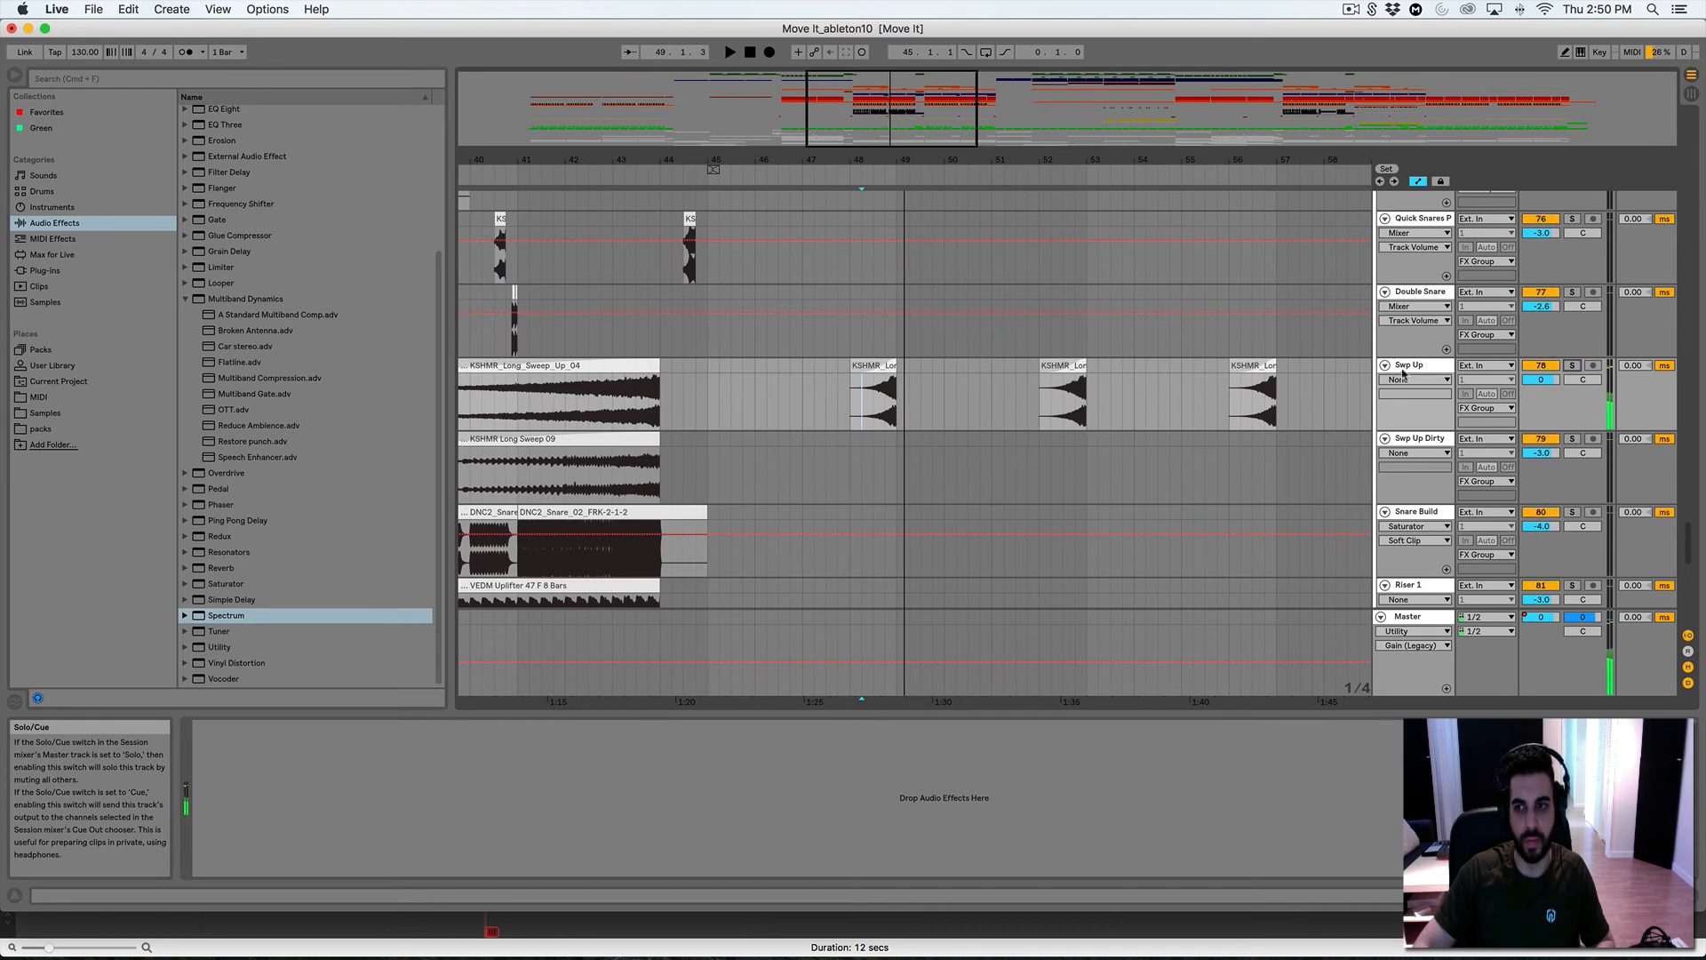
Solo the SIDECHAINED group and play its tom and snare fill from bar 52
{"action": "scroll", "coordinate": [1013, 383], "scroll_direction": "up", "scroll_amount": 15}
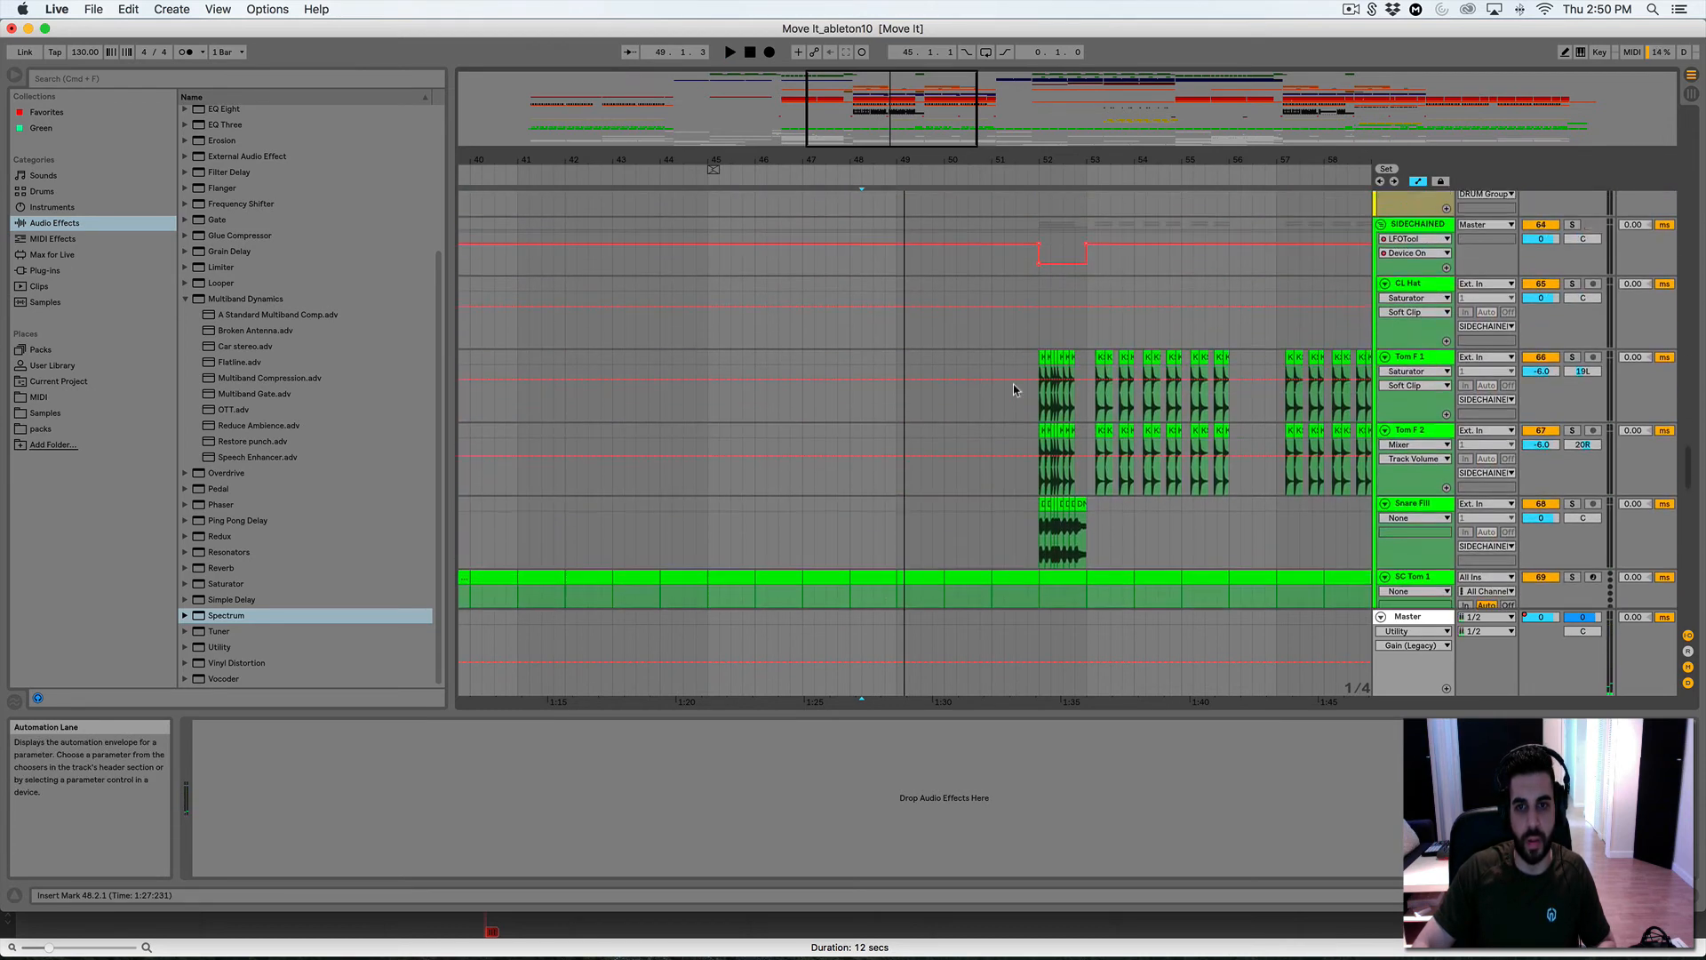
{"action": "left_click", "coordinate": [1051, 329]}
{"action": "left_click", "coordinate": [1571, 242]}
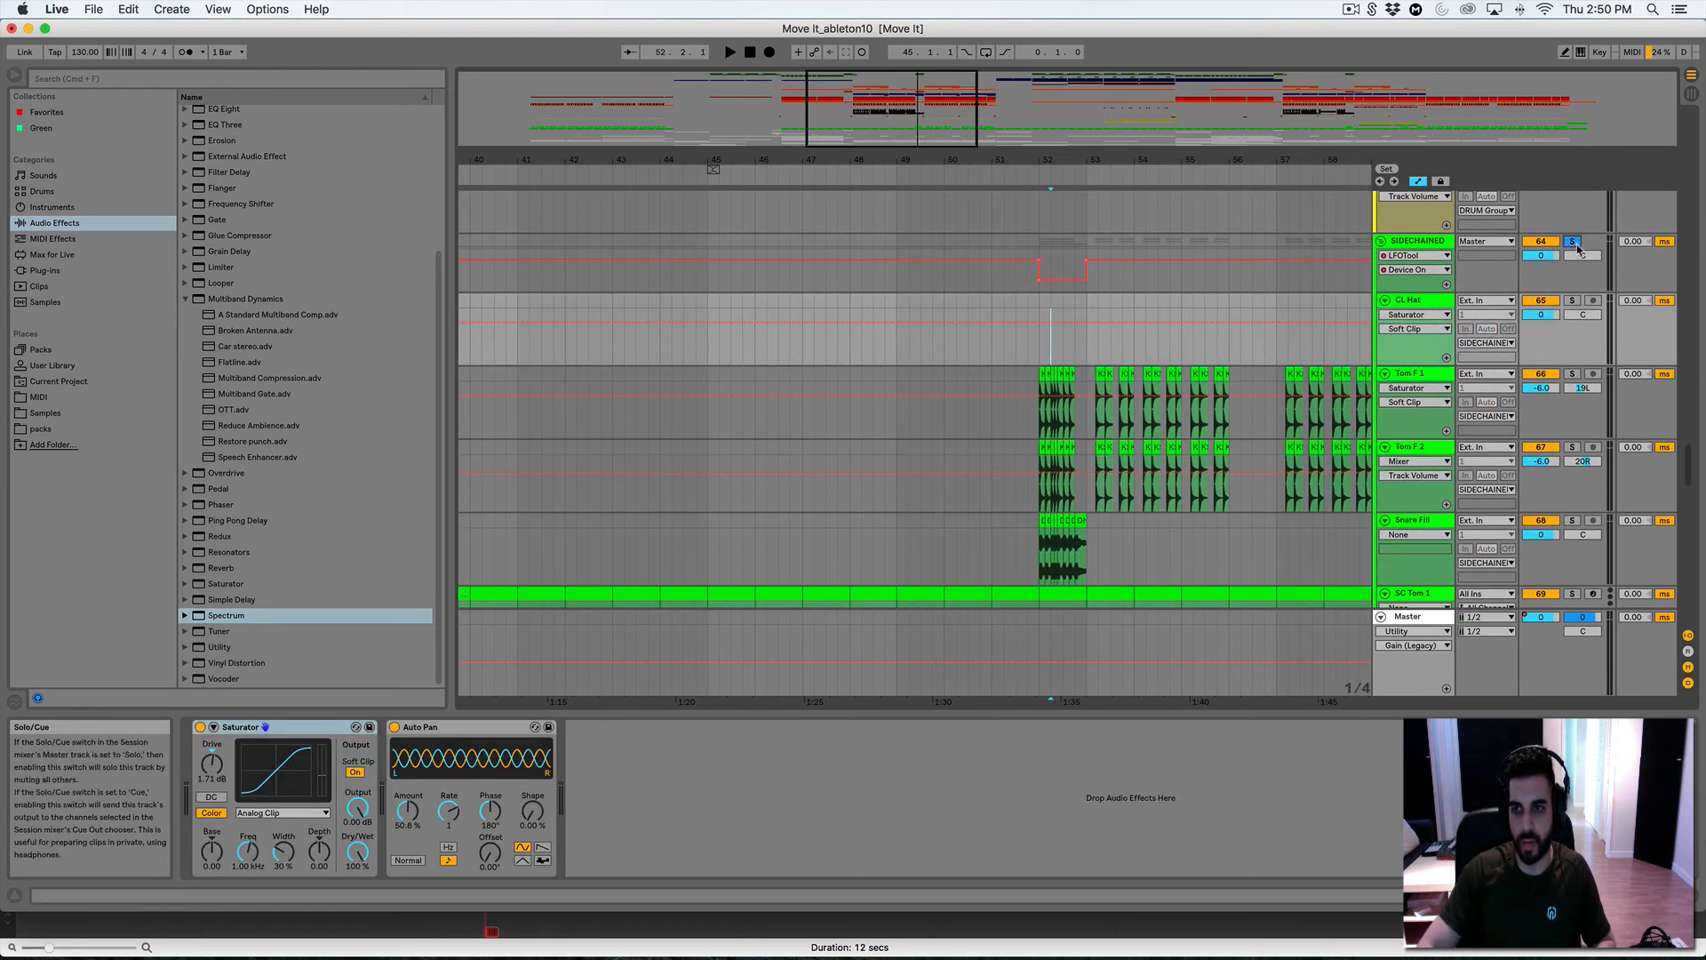
{"action": "key", "text": "space"}
{"action": "scroll", "coordinate": [1102, 358], "scroll_direction": "up", "scroll_amount": 5}
{"action": "left_click", "coordinate": [1096, 350]}
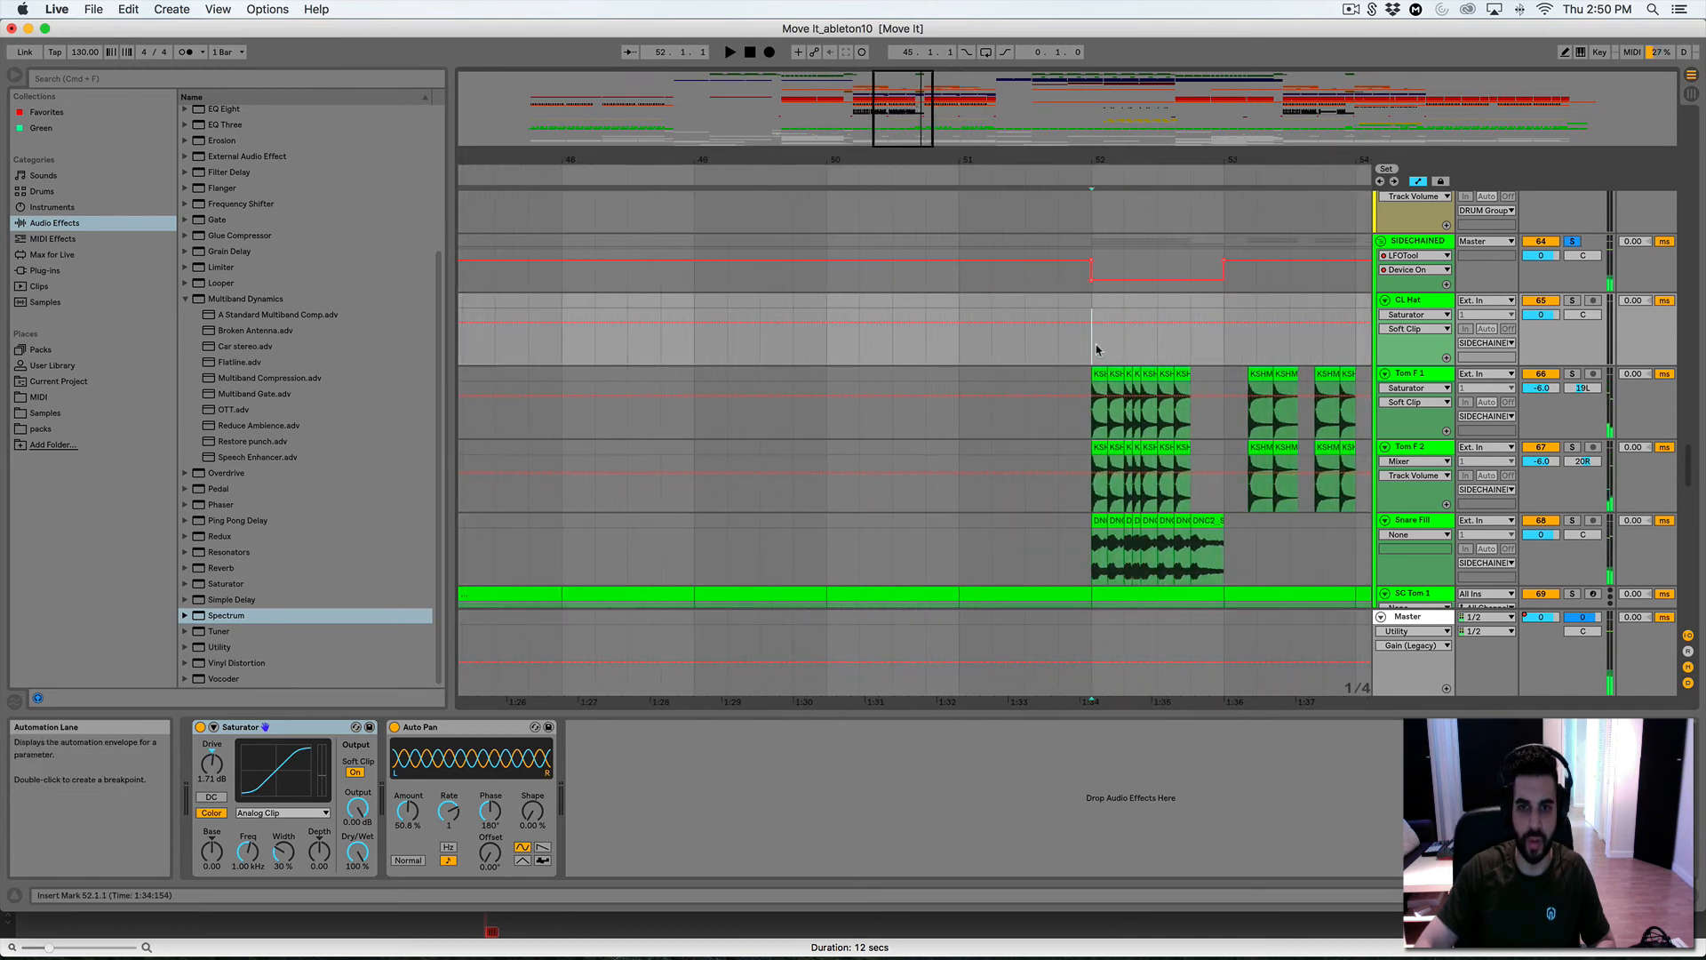
Replay the SIDECHAINED group from bar 52 and inspect the Tom F 1, Tom F 2 and Snare Fill device chains
{"action": "key", "text": "space"}
{"action": "scroll", "coordinate": [1096, 350], "scroll_direction": "right", "scroll_amount": 5}
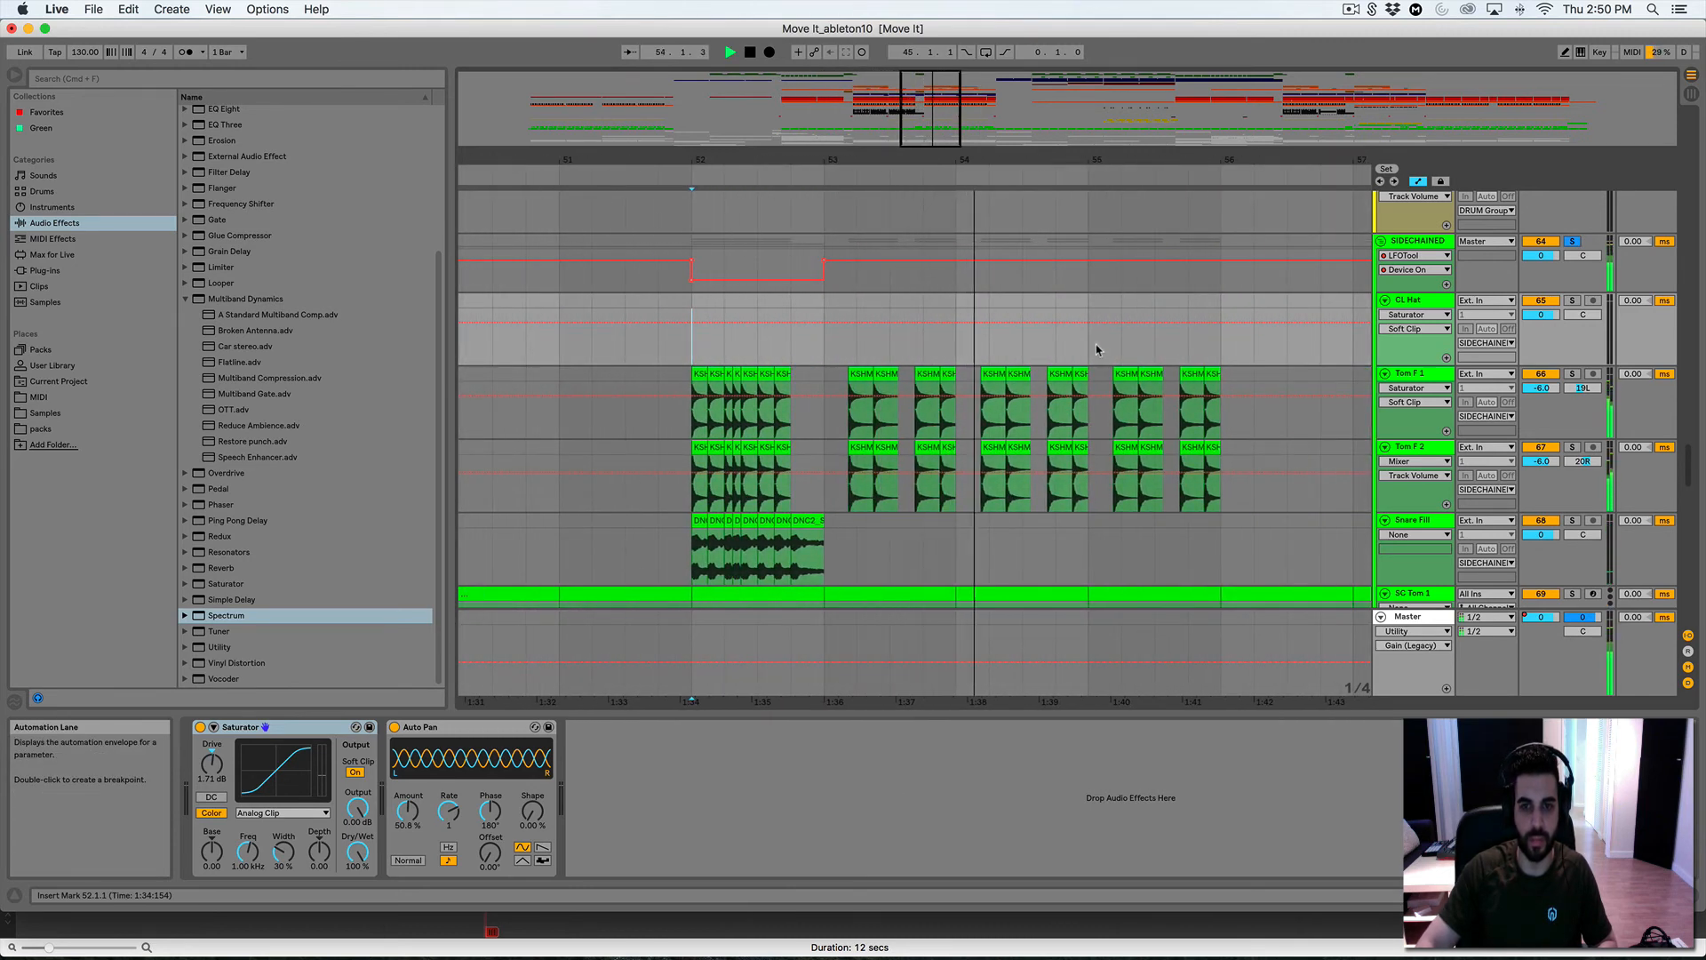
{"action": "key", "text": "space"}
{"action": "left_click", "coordinate": [800, 427]}
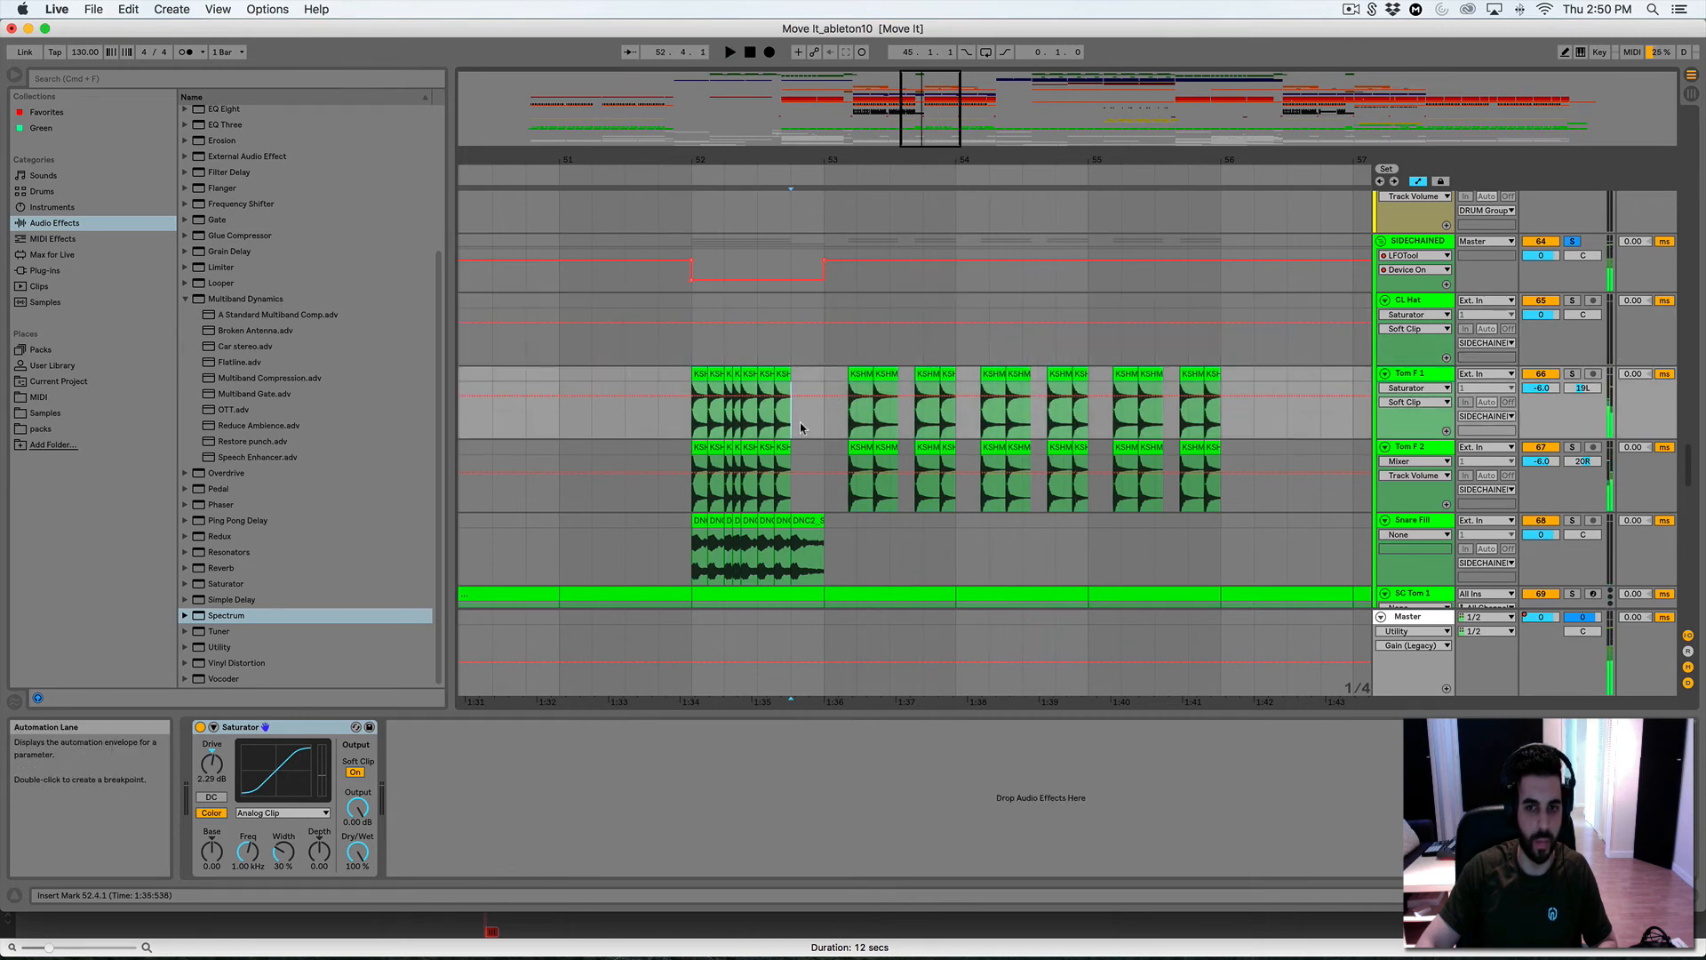
{"action": "left_click", "coordinate": [811, 499]}
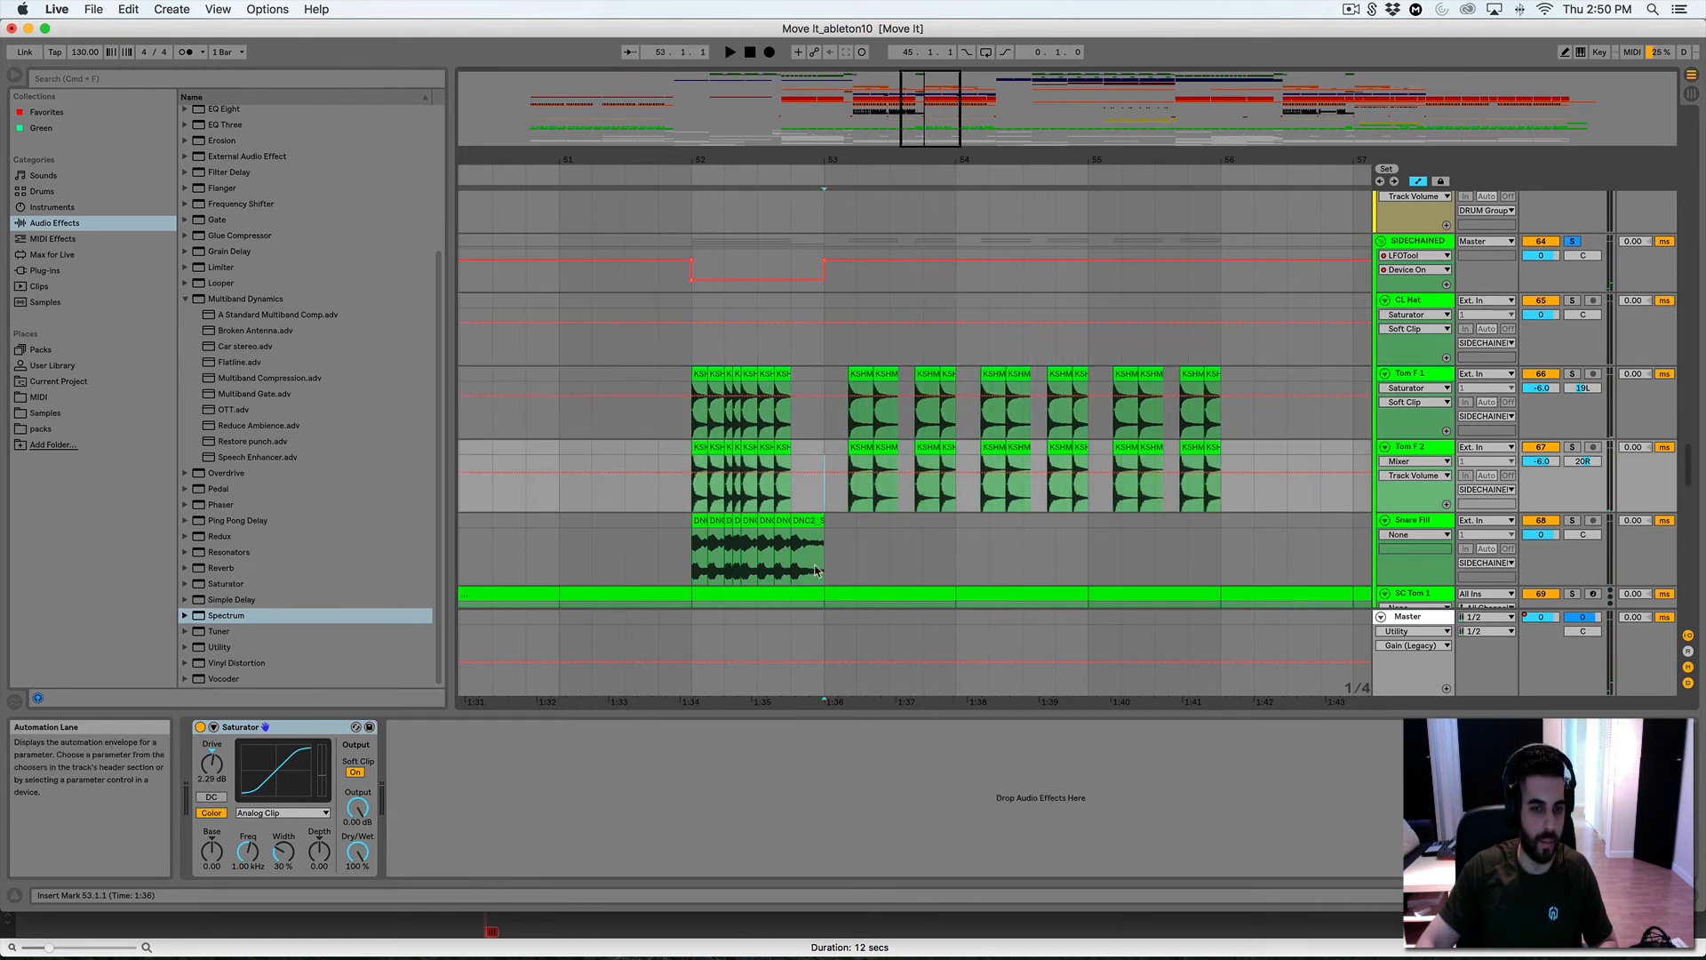
{"action": "left_click", "coordinate": [813, 434]}
{"action": "left_click", "coordinate": [826, 480]}
{"action": "left_click", "coordinate": [841, 547]}
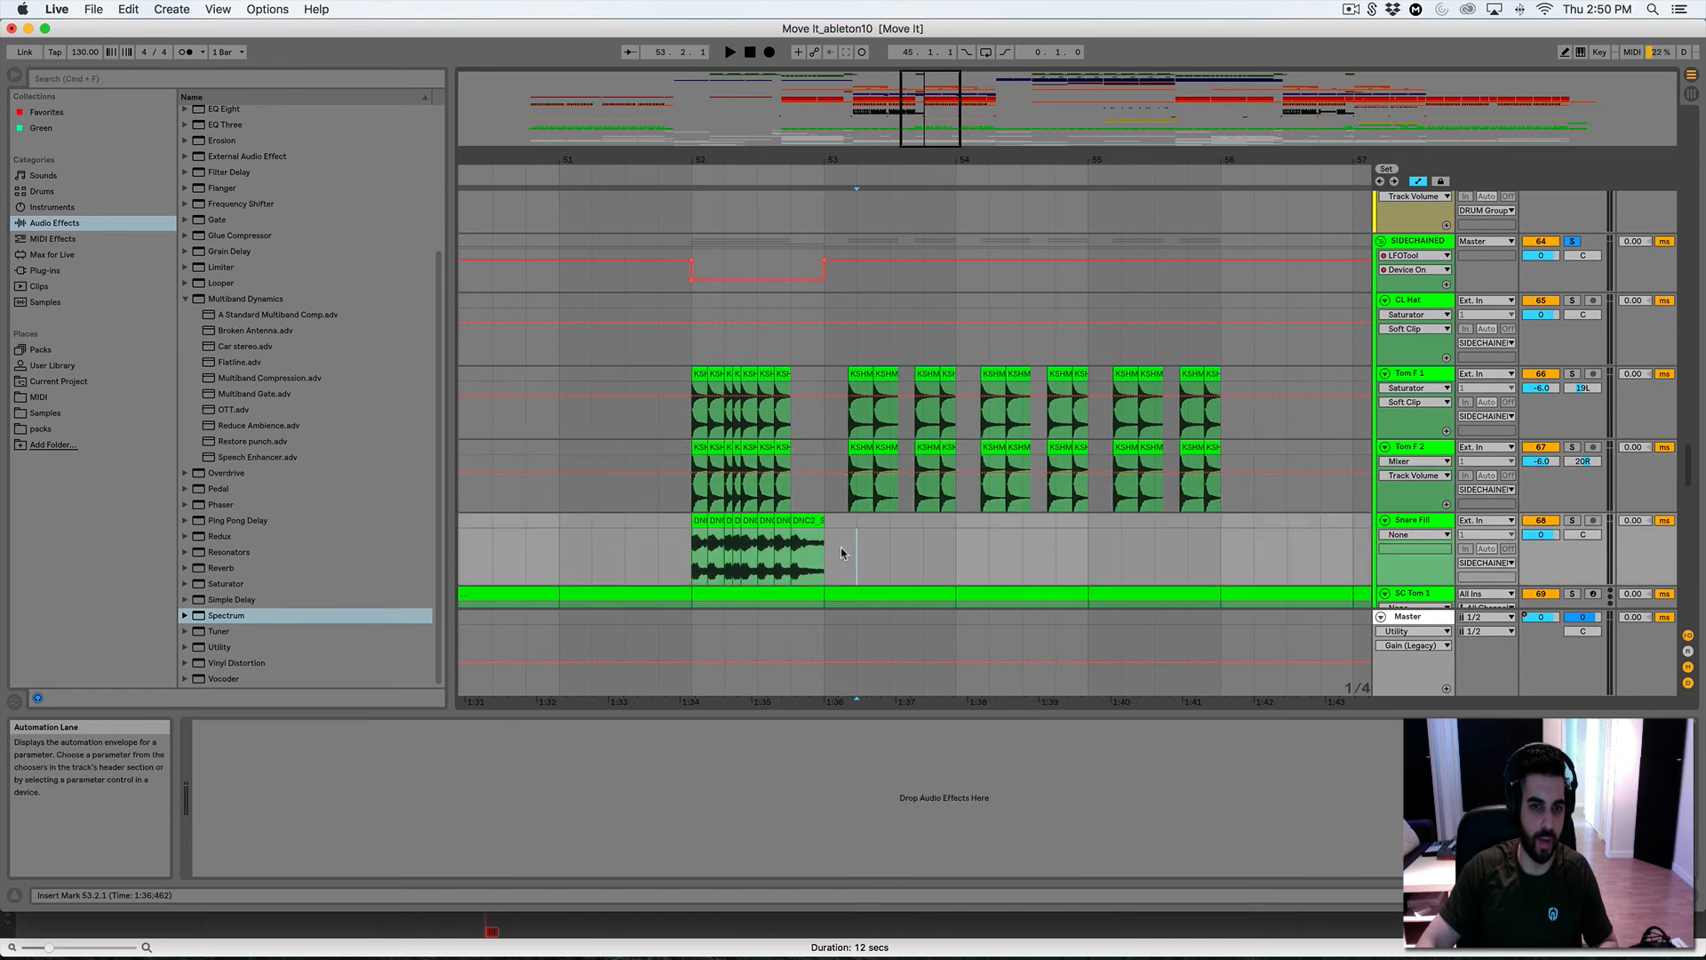
Solo the DRUM Group in place of SIDECHAINED, play its clap from bar 53, and unsolo it
{"action": "left_click_drag", "start_coordinate": [920, 117], "coordinate": [910, 92]}
{"action": "scroll", "coordinate": [862, 447], "scroll_direction": "up", "scroll_amount": 5}
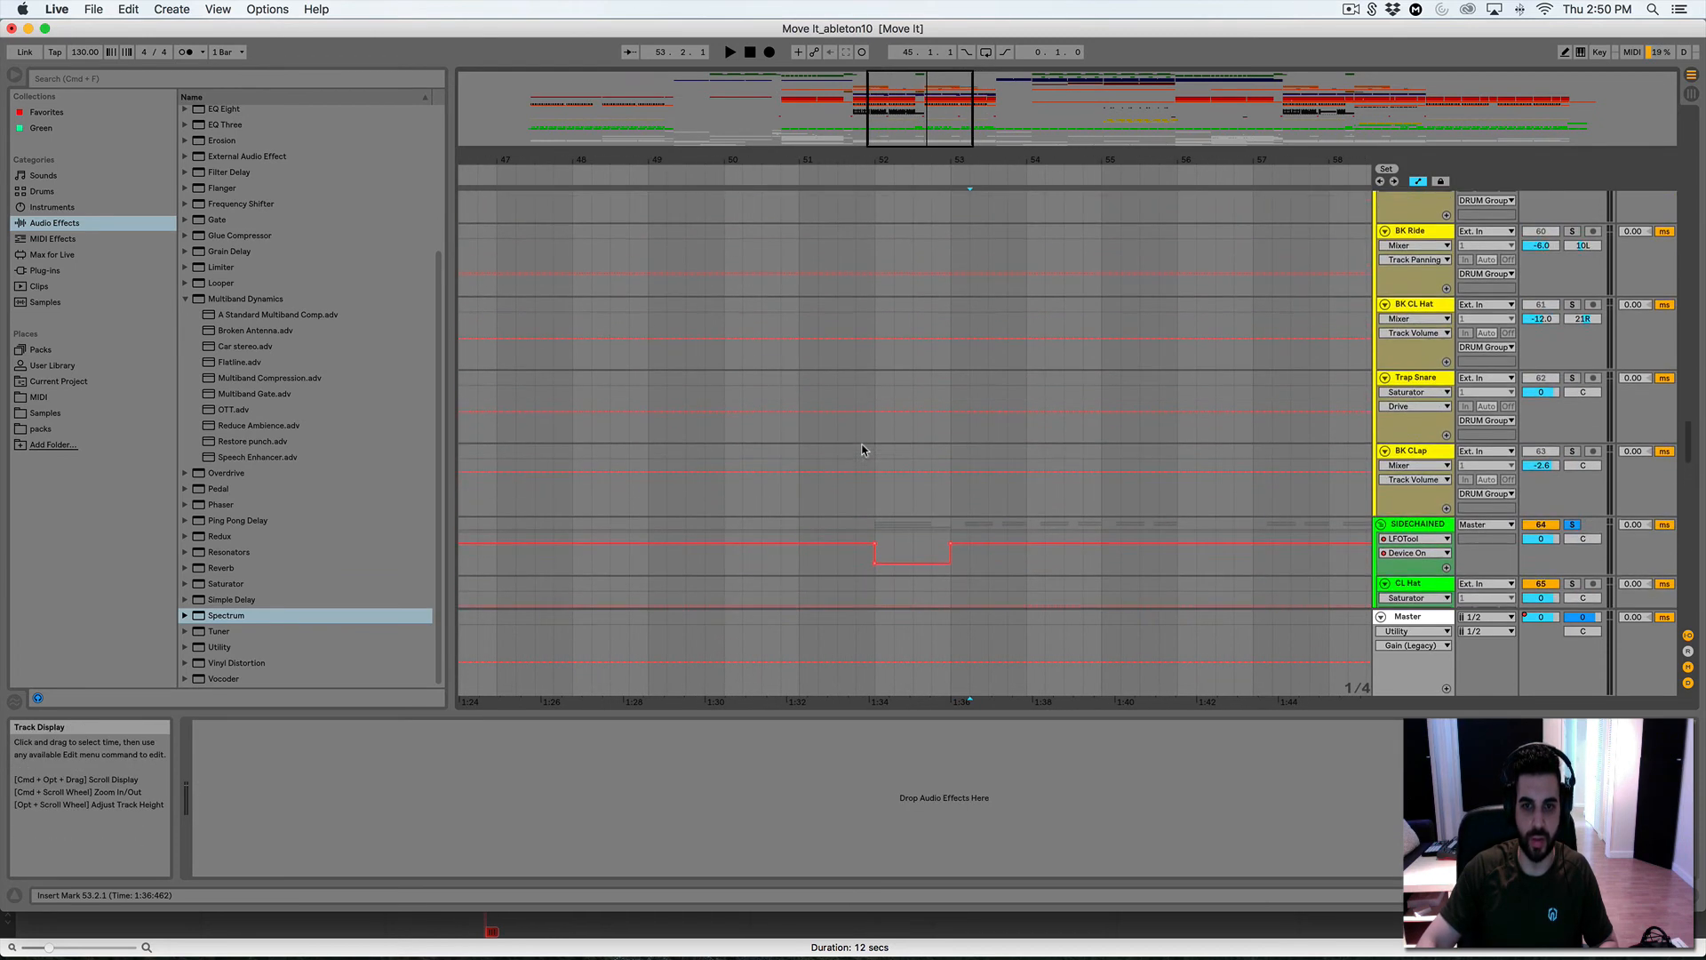
{"action": "scroll", "coordinate": [861, 448], "scroll_direction": "up", "scroll_amount": 5}
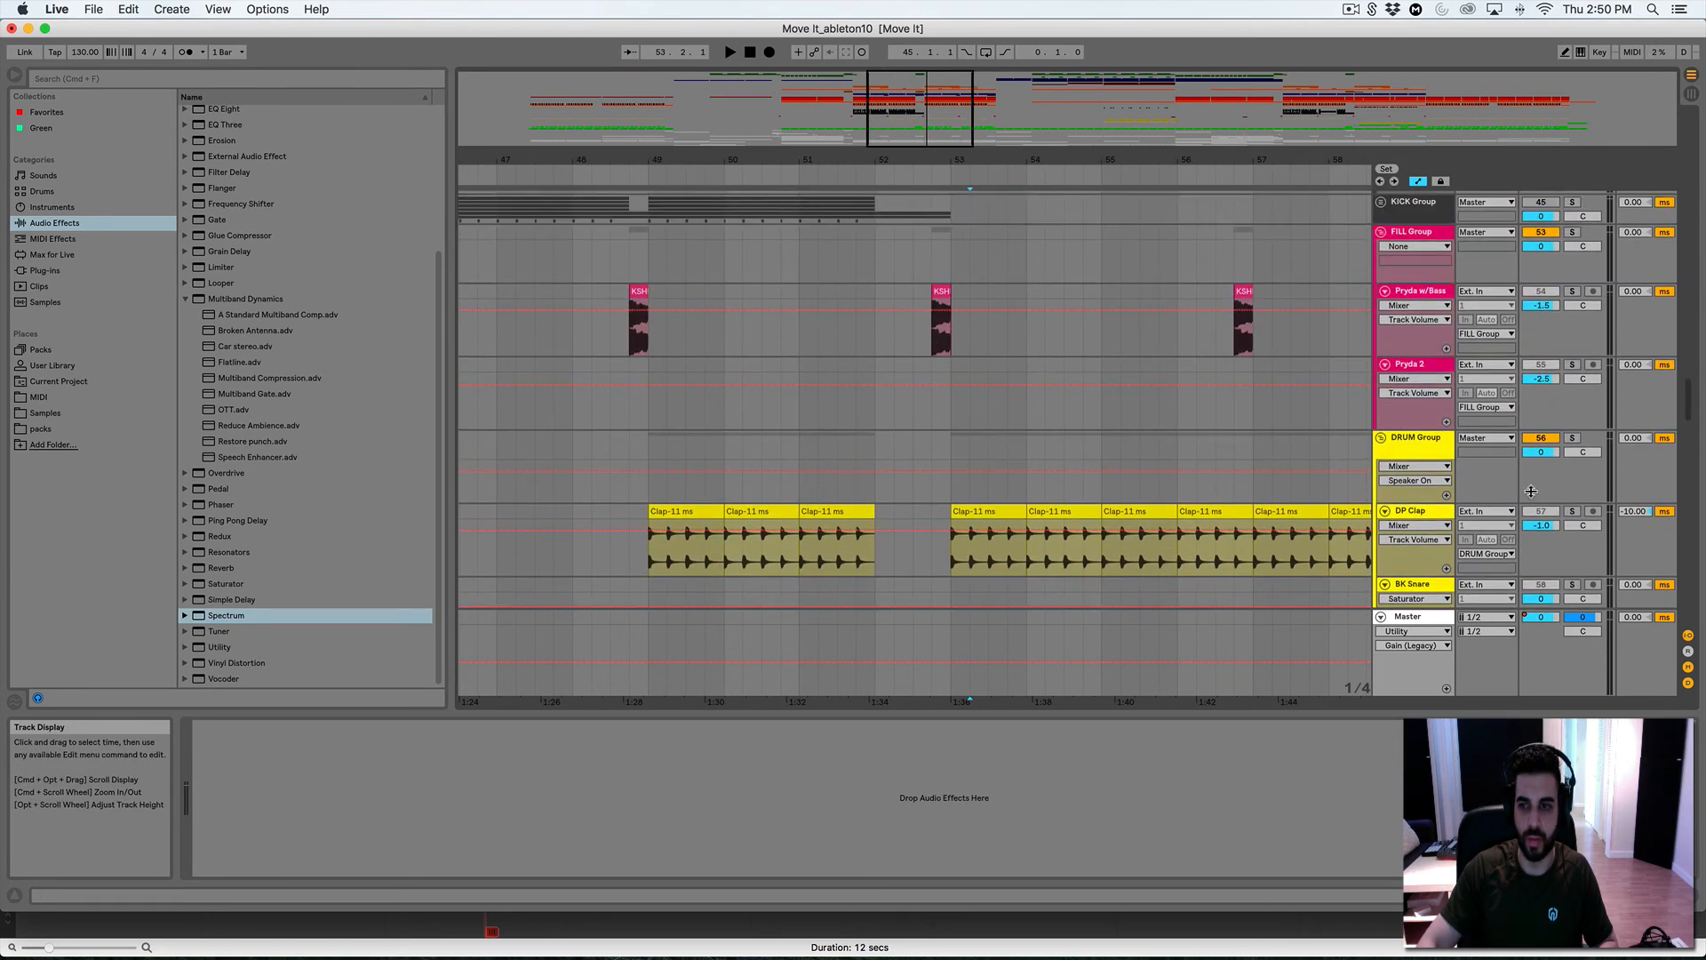
{"action": "left_click", "coordinate": [1571, 439]}
{"action": "left_click", "coordinate": [991, 485]}
{"action": "key", "text": "space"}
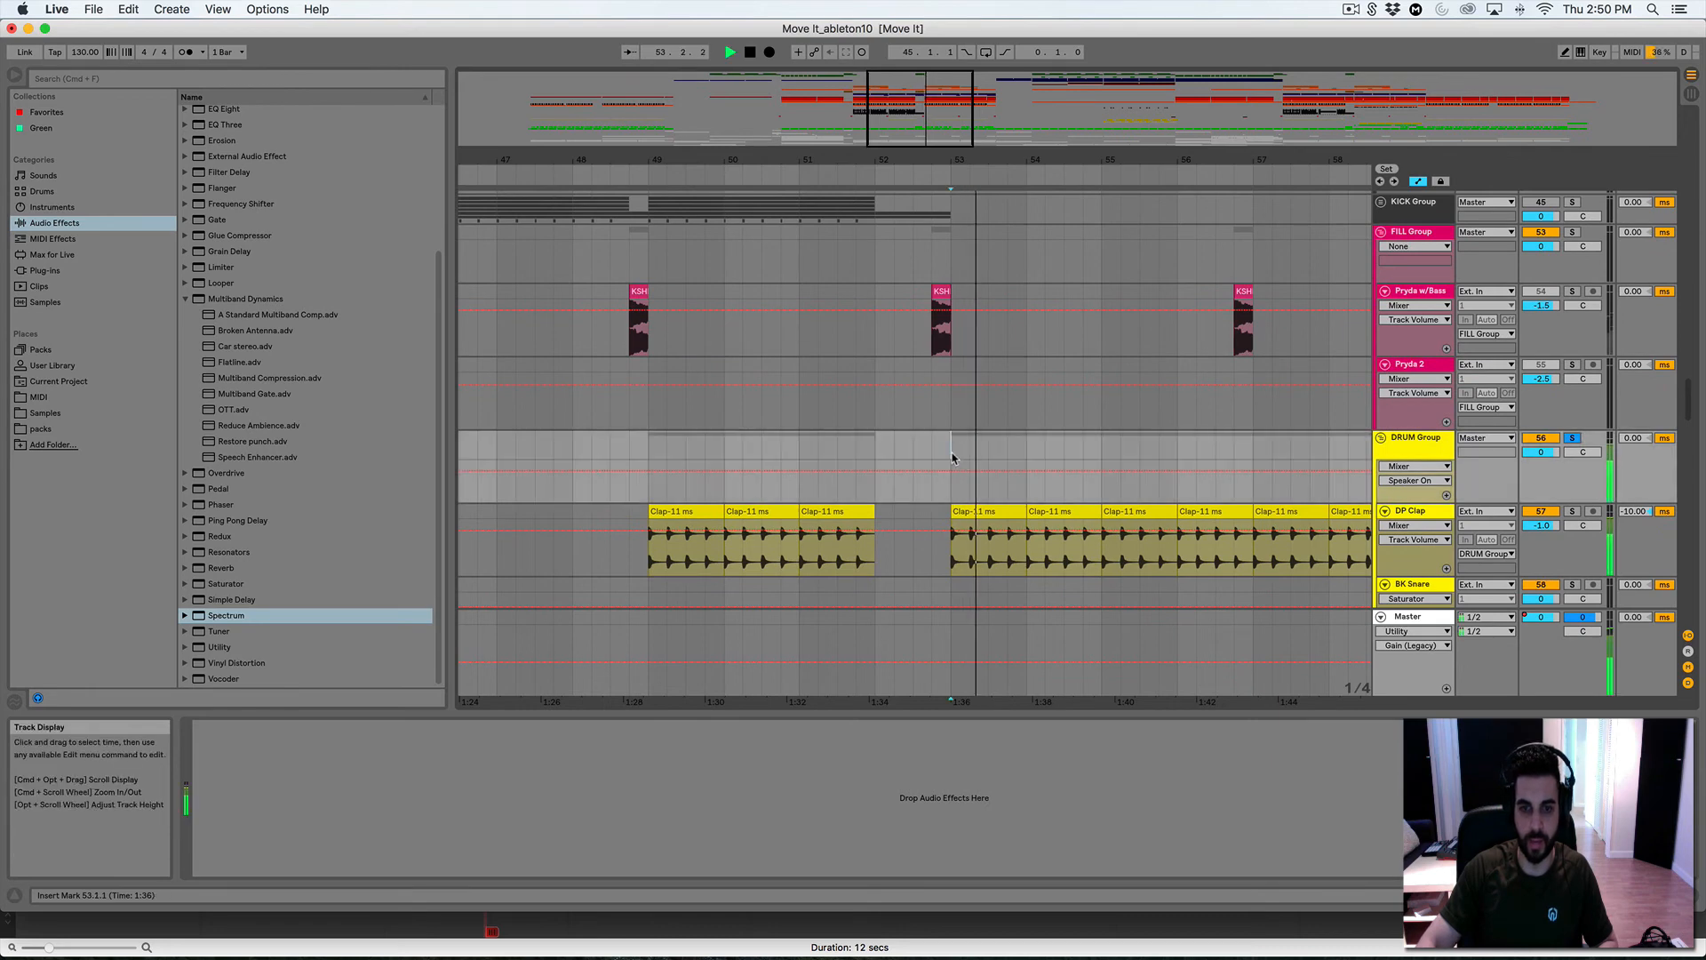
{"action": "key", "text": "space"}
{"action": "left_click", "coordinate": [1571, 439]}
Solo Pryda w/Bass in the FILL Group and play its fill from bar 52.2
{"action": "scroll", "coordinate": [984, 432], "scroll_direction": "up", "scroll_amount": 3}
{"action": "left_click", "coordinate": [894, 395]}
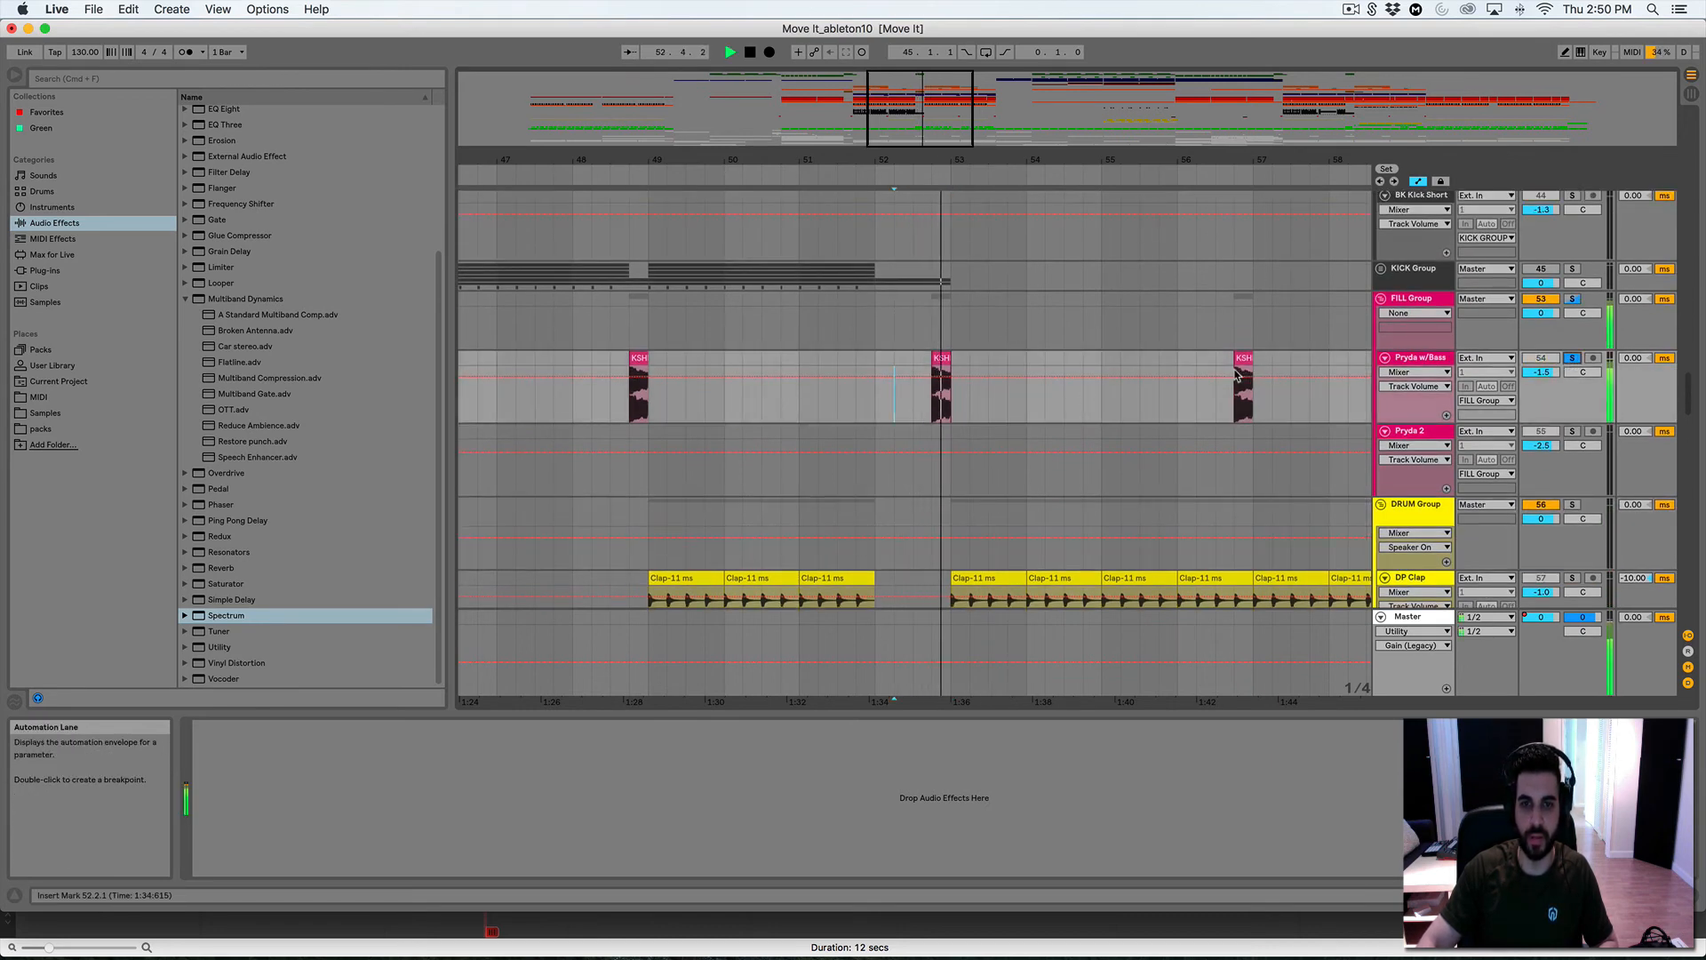
{"action": "scroll", "coordinate": [1050, 364], "scroll_direction": "up", "scroll_amount": 5}
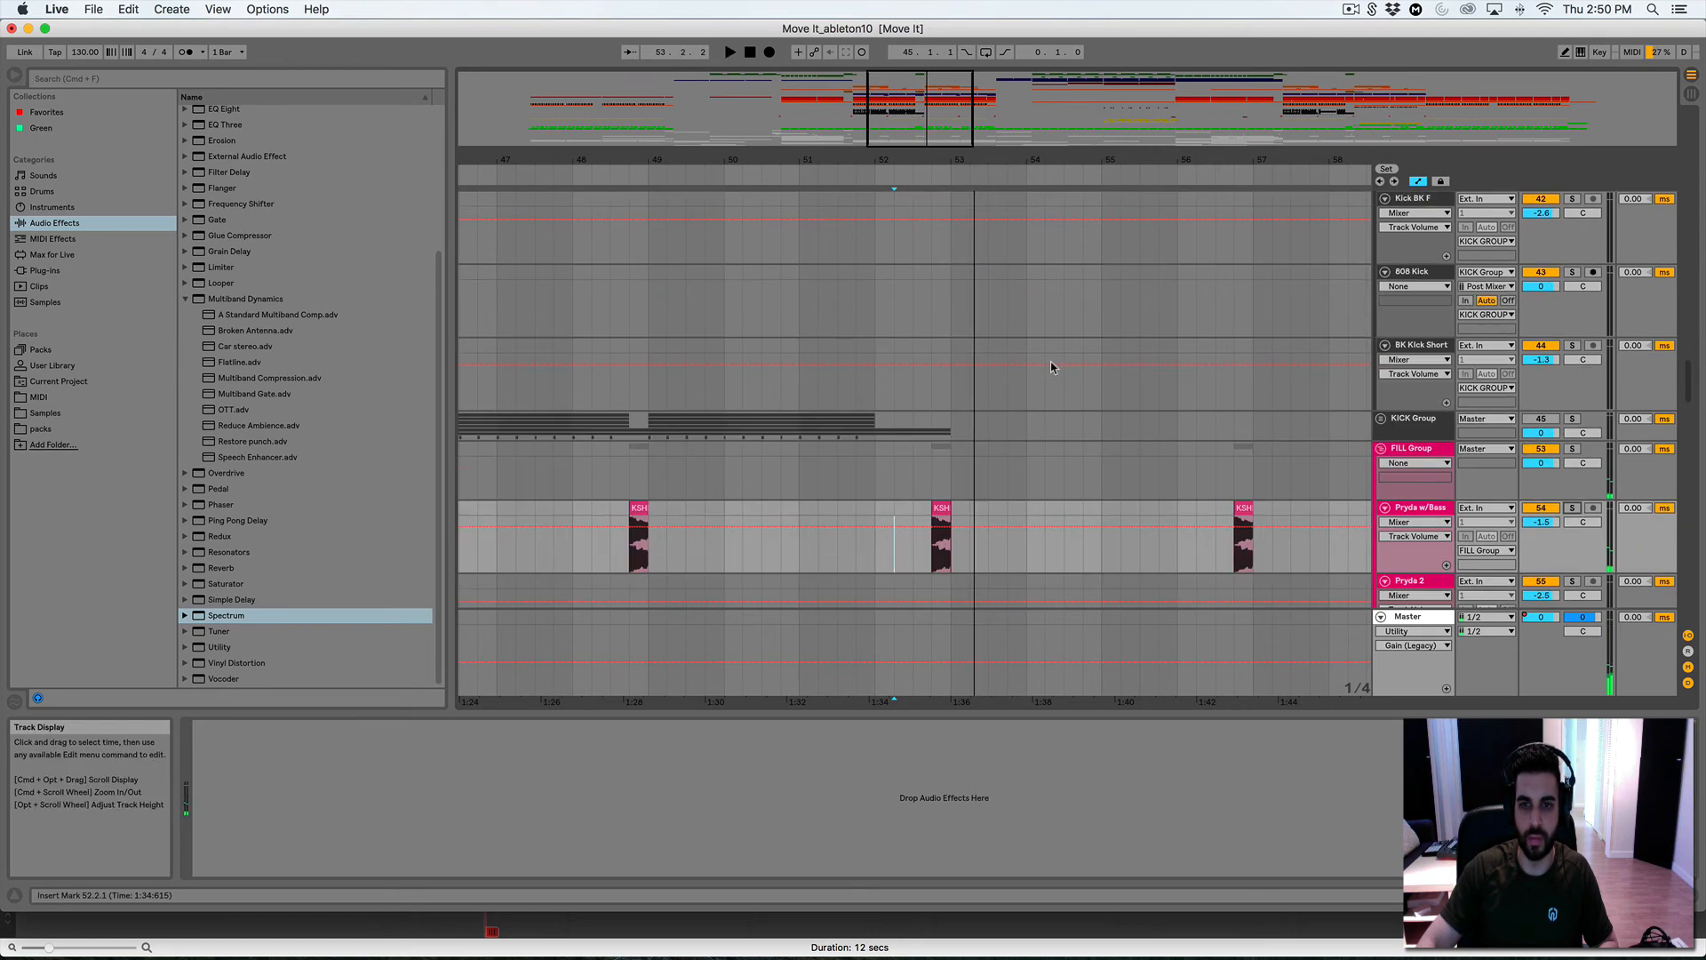
Solo the VOCAL GROUP, play the Vocal Drop clip from bar 52, and unsolo the group
{"action": "scroll", "coordinate": [1050, 361], "scroll_direction": "up", "scroll_amount": 10}
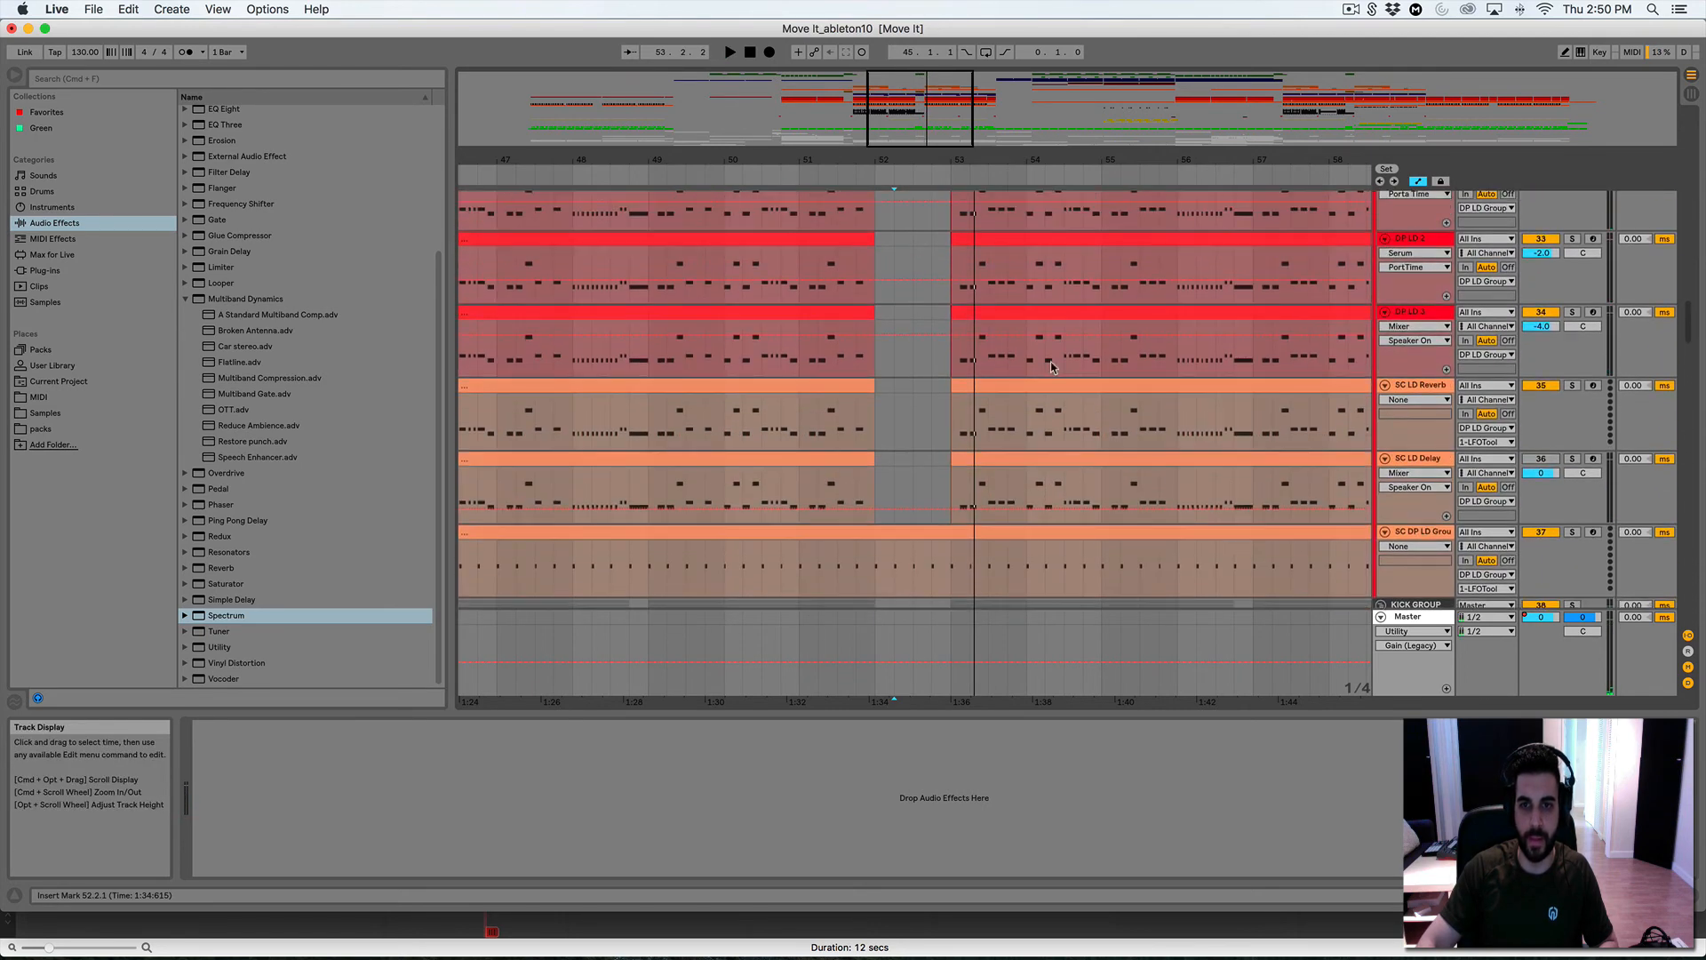
{"action": "scroll", "coordinate": [1050, 361], "scroll_direction": "up", "scroll_amount": 5}
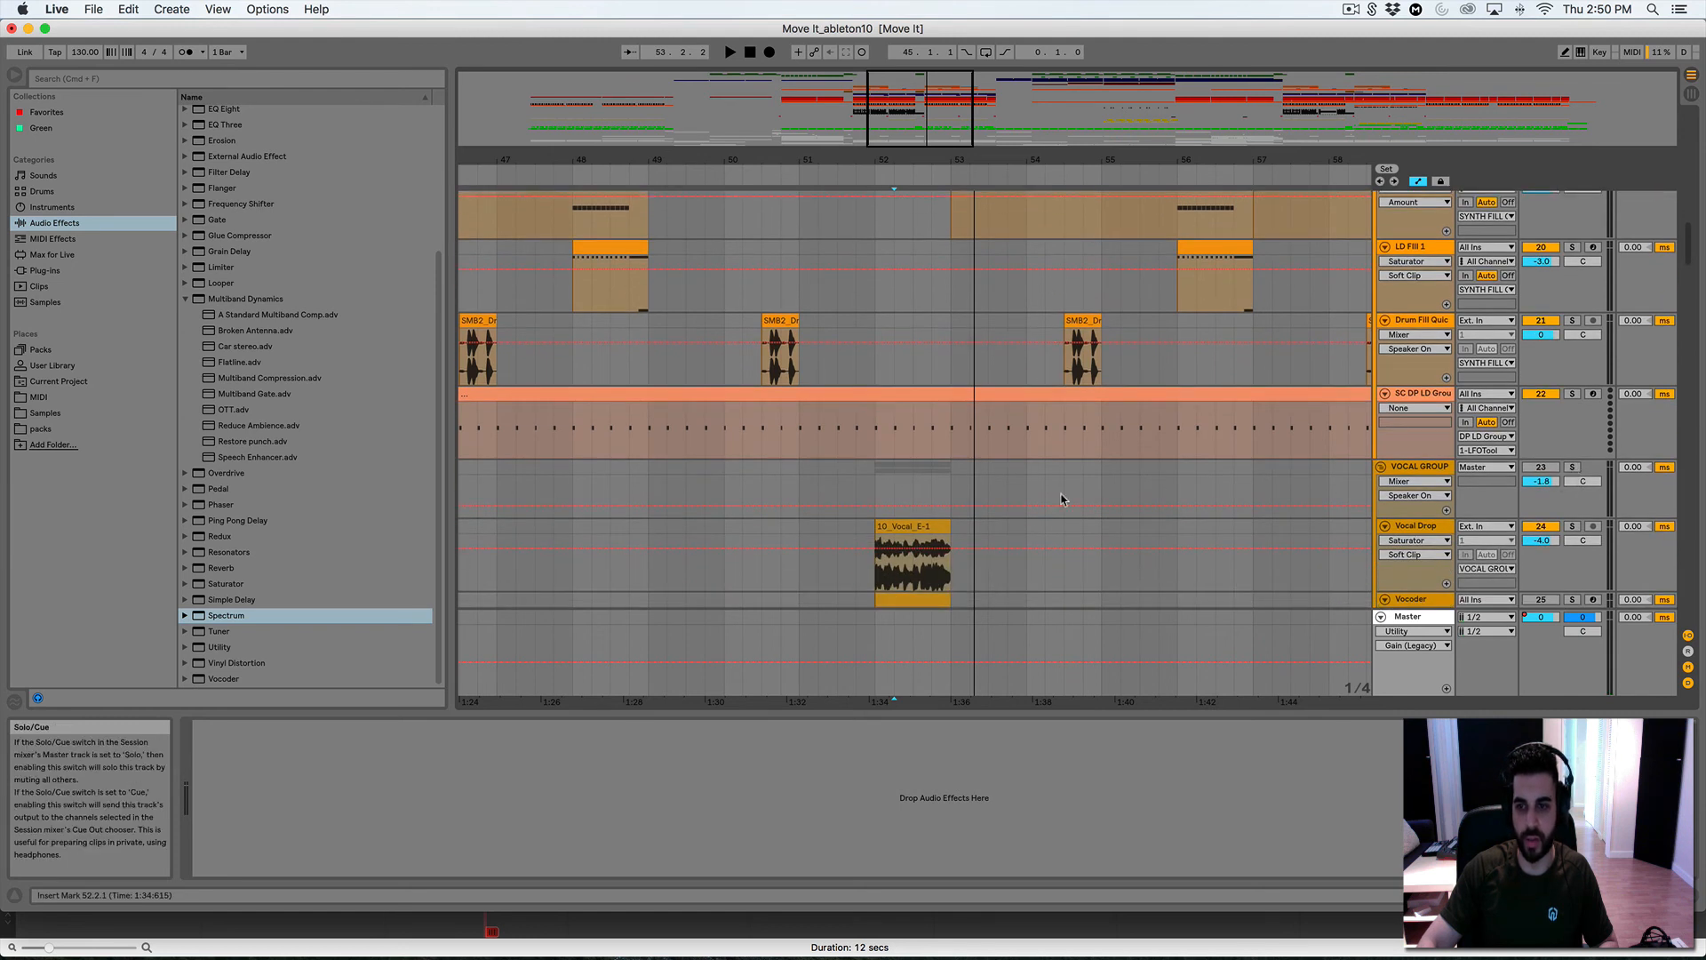
{"action": "left_click", "coordinate": [951, 498]}
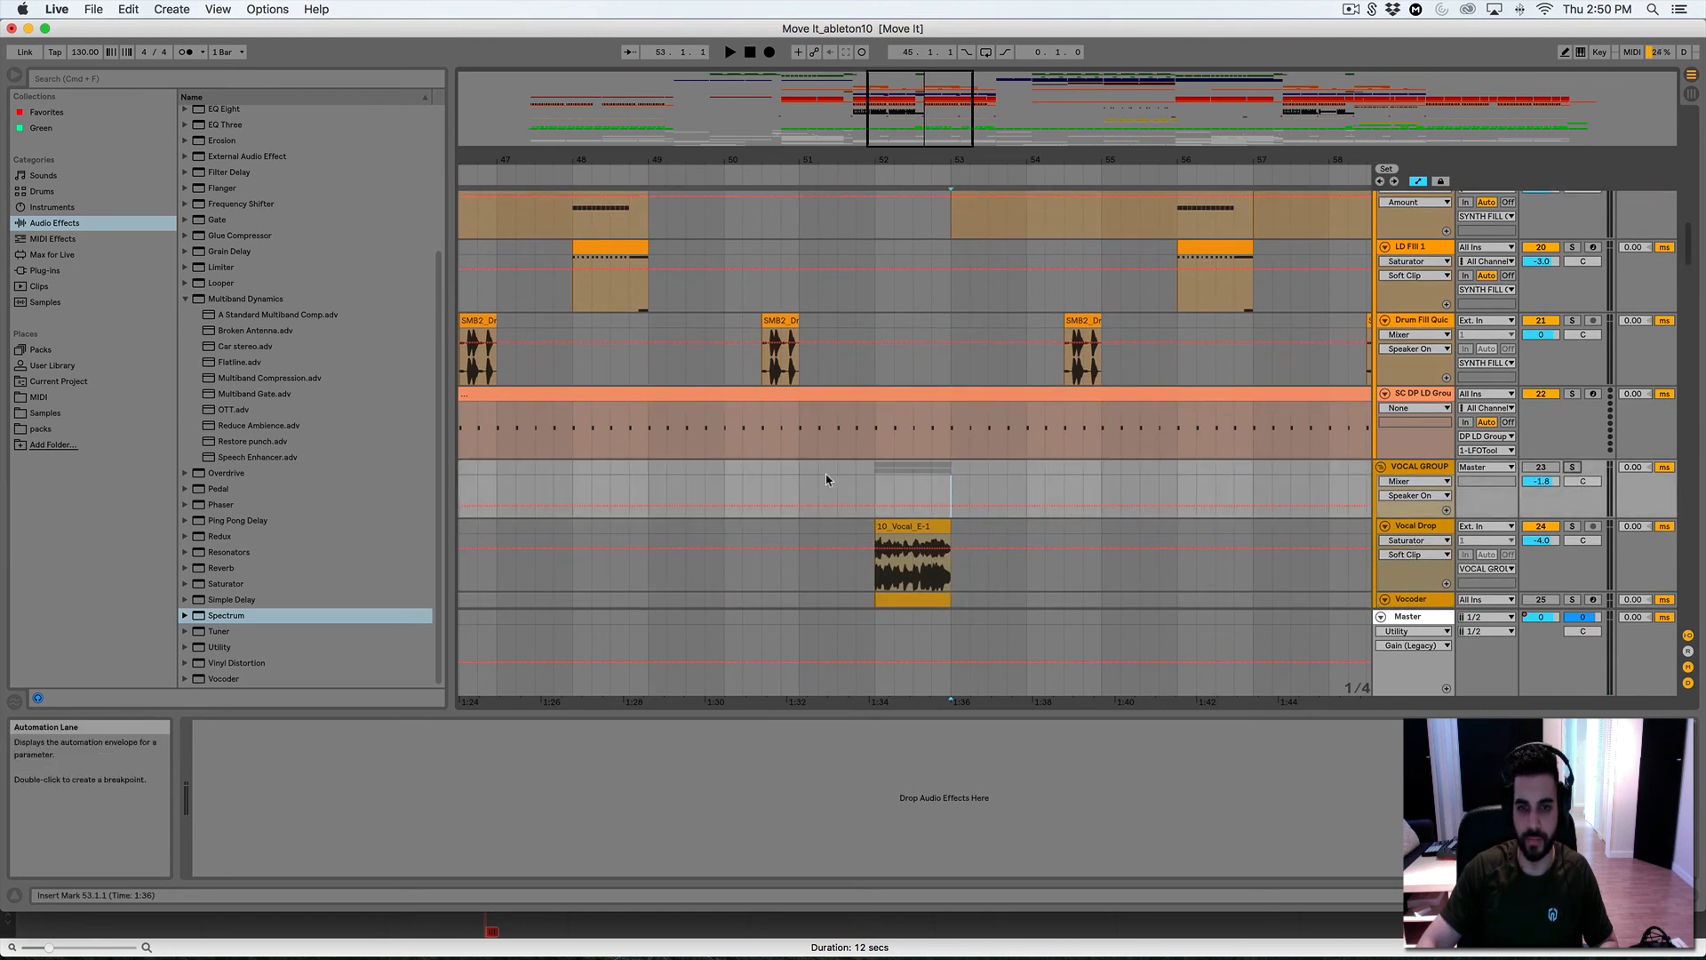
{"action": "scroll", "coordinate": [840, 478], "scroll_direction": "left", "scroll_amount": 3}
{"action": "left_click", "coordinate": [1573, 467]}
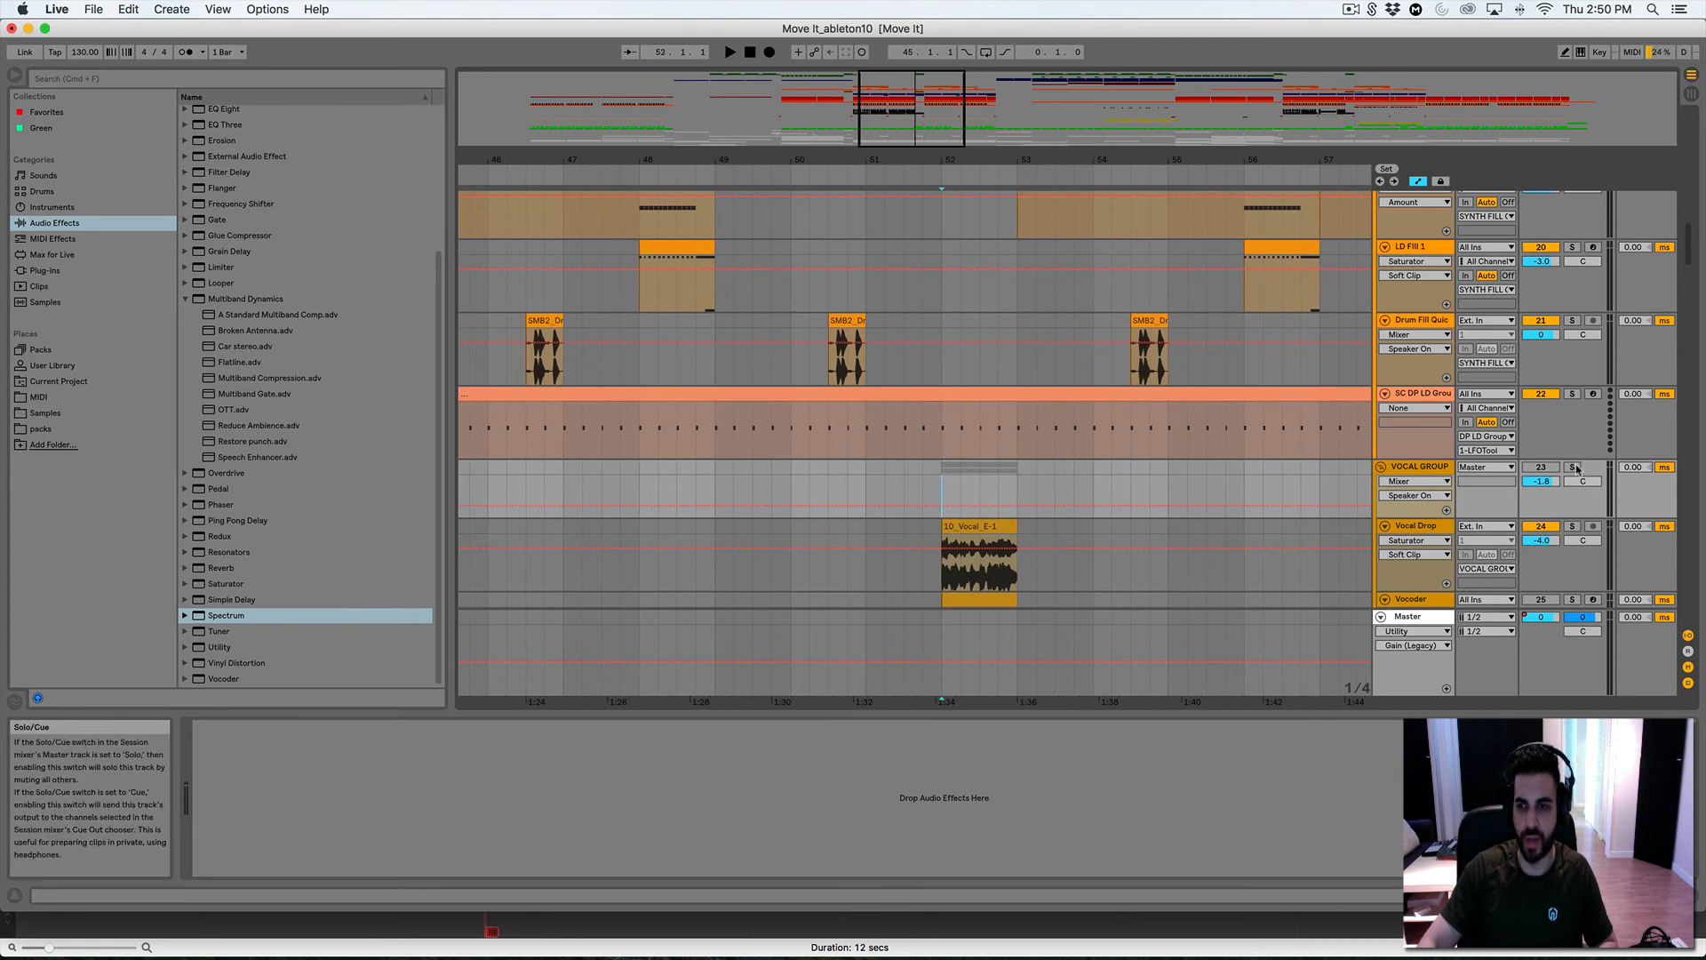
{"action": "key", "text": "space"}
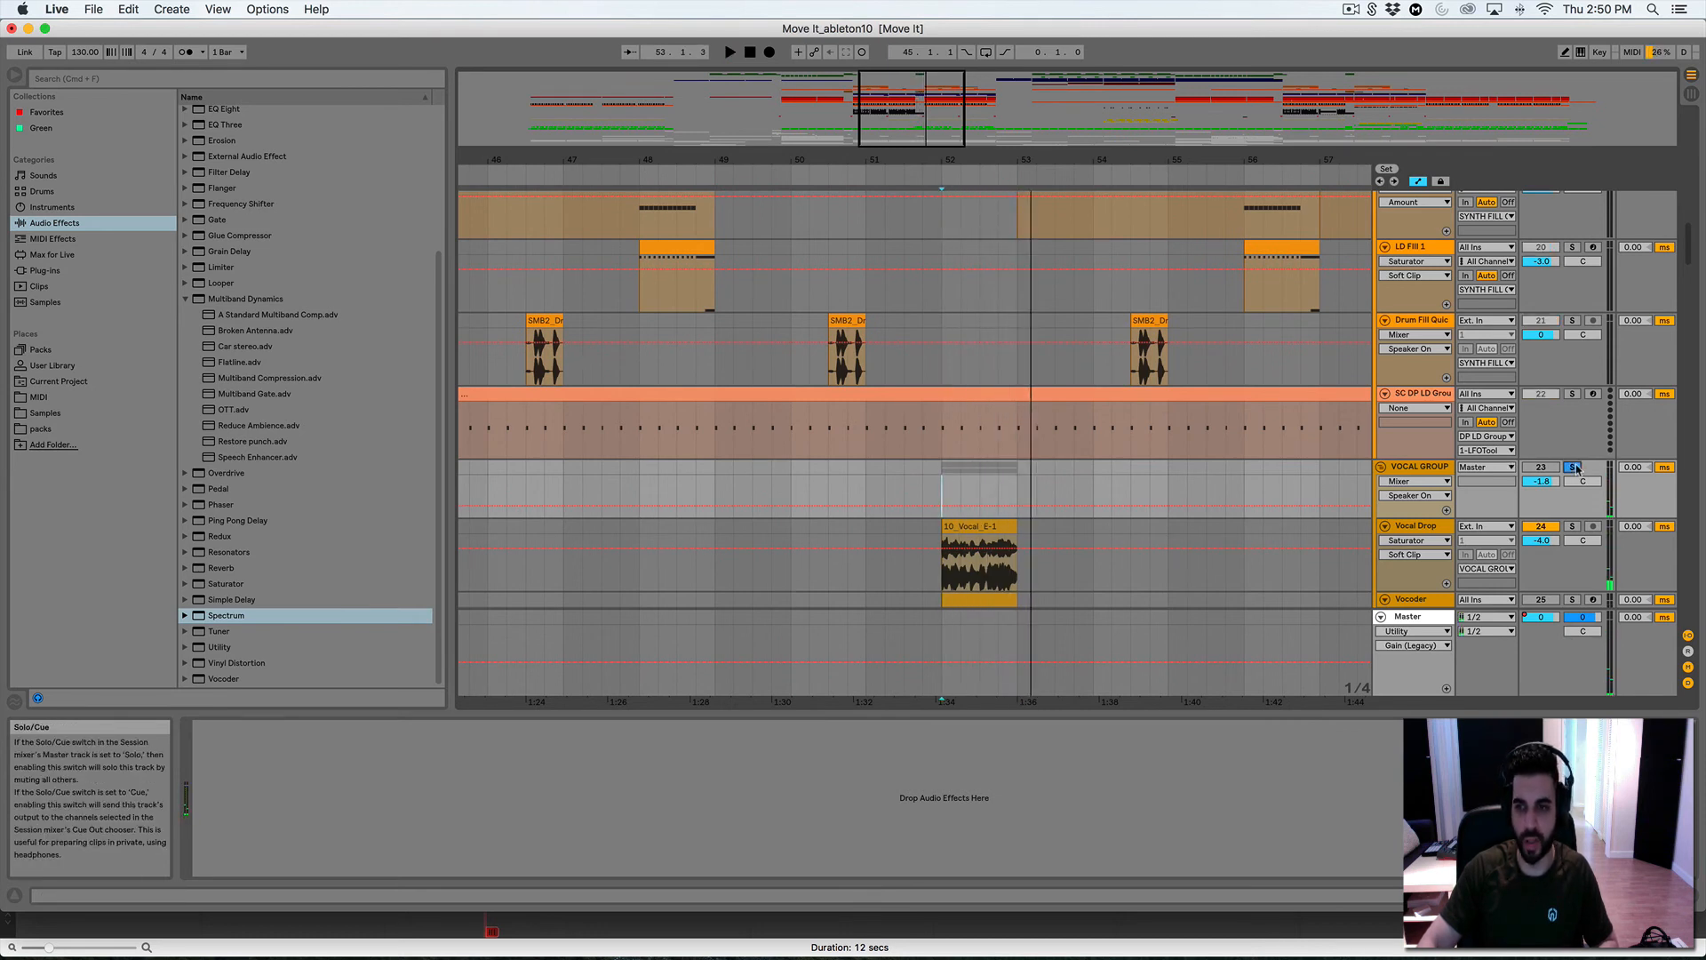
{"action": "left_click", "coordinate": [1572, 468]}
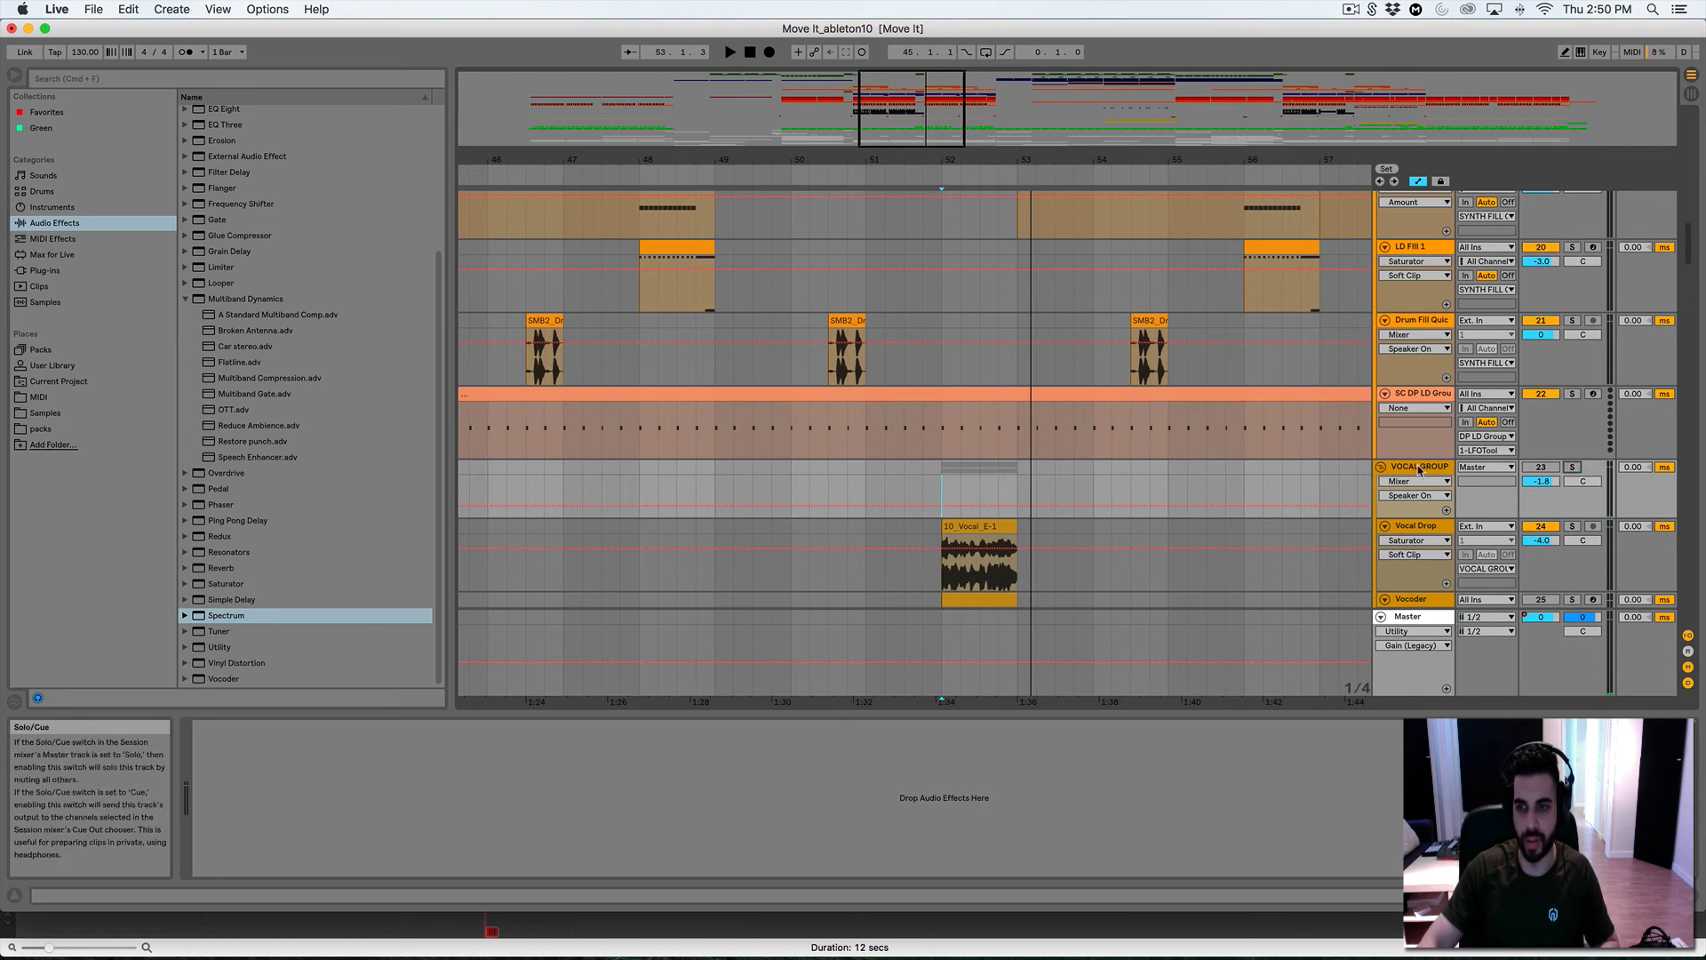
Solo the drum fill track in the synth fill group and play its clip from bar 50.3
{"action": "scroll", "coordinate": [956, 422], "scroll_direction": "down", "scroll_amount": 3}
{"action": "scroll", "coordinate": [955, 422], "scroll_direction": "up", "scroll_amount": 3}
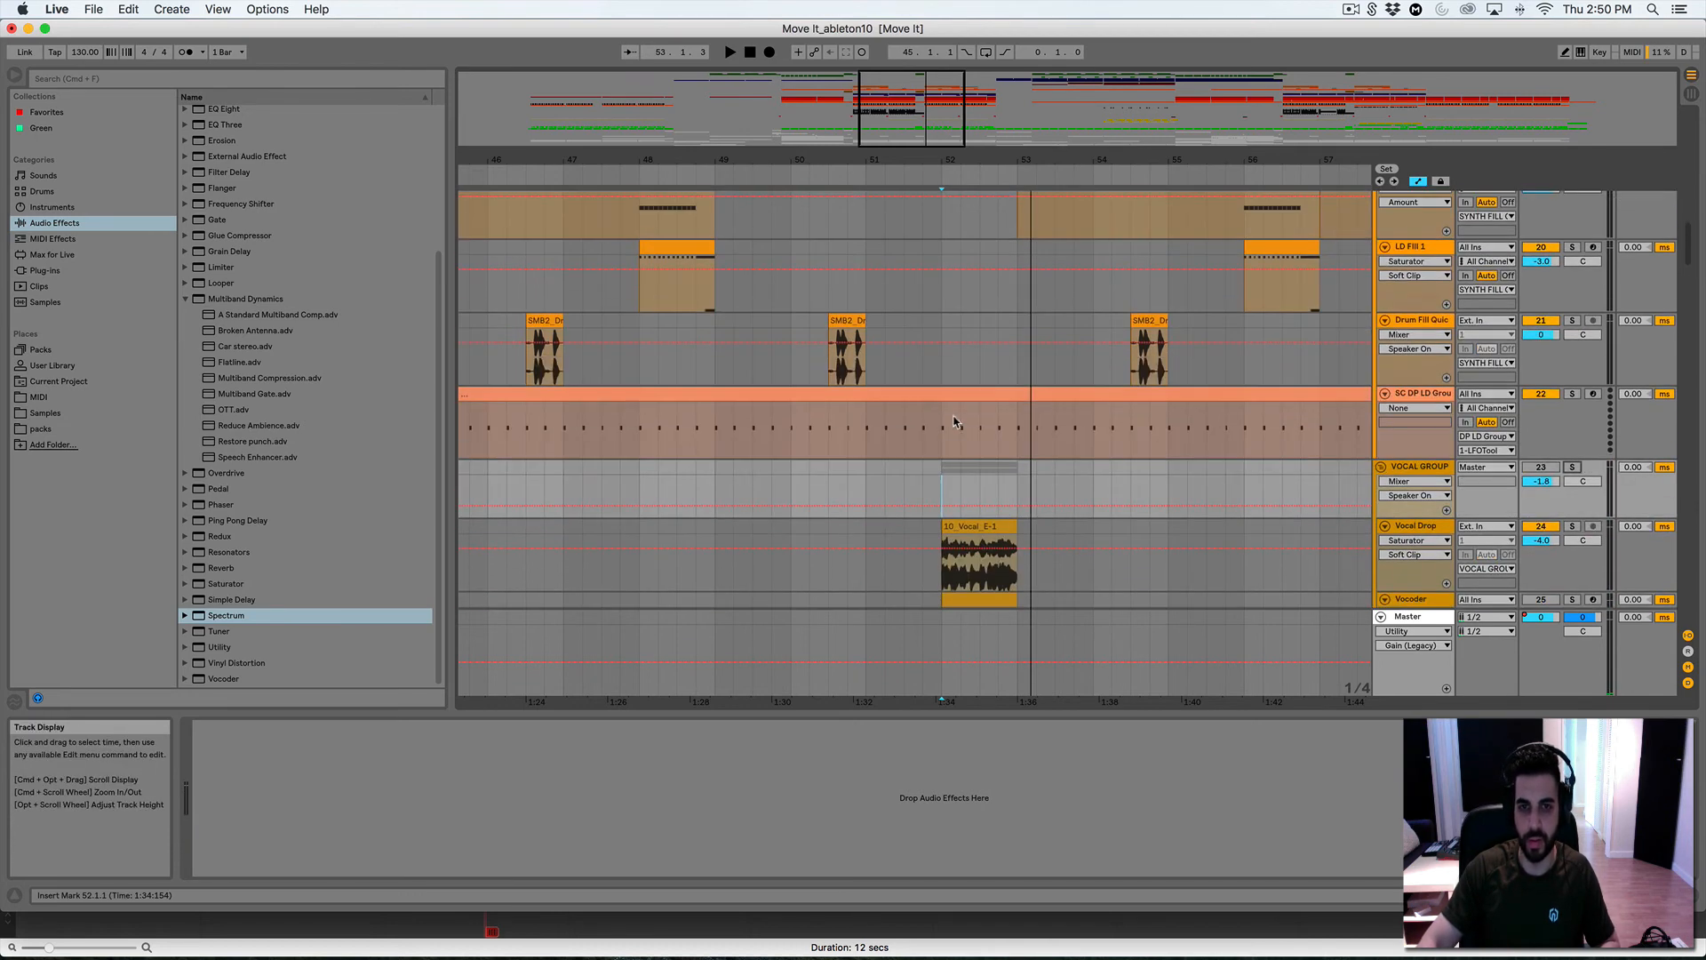
{"action": "left_click", "coordinate": [828, 355]}
{"action": "left_click", "coordinate": [1570, 321]}
{"action": "key", "text": "space"}
{"action": "scroll", "coordinate": [1573, 329], "scroll_direction": "up", "scroll_amount": 5}
{"action": "key", "text": "space"}
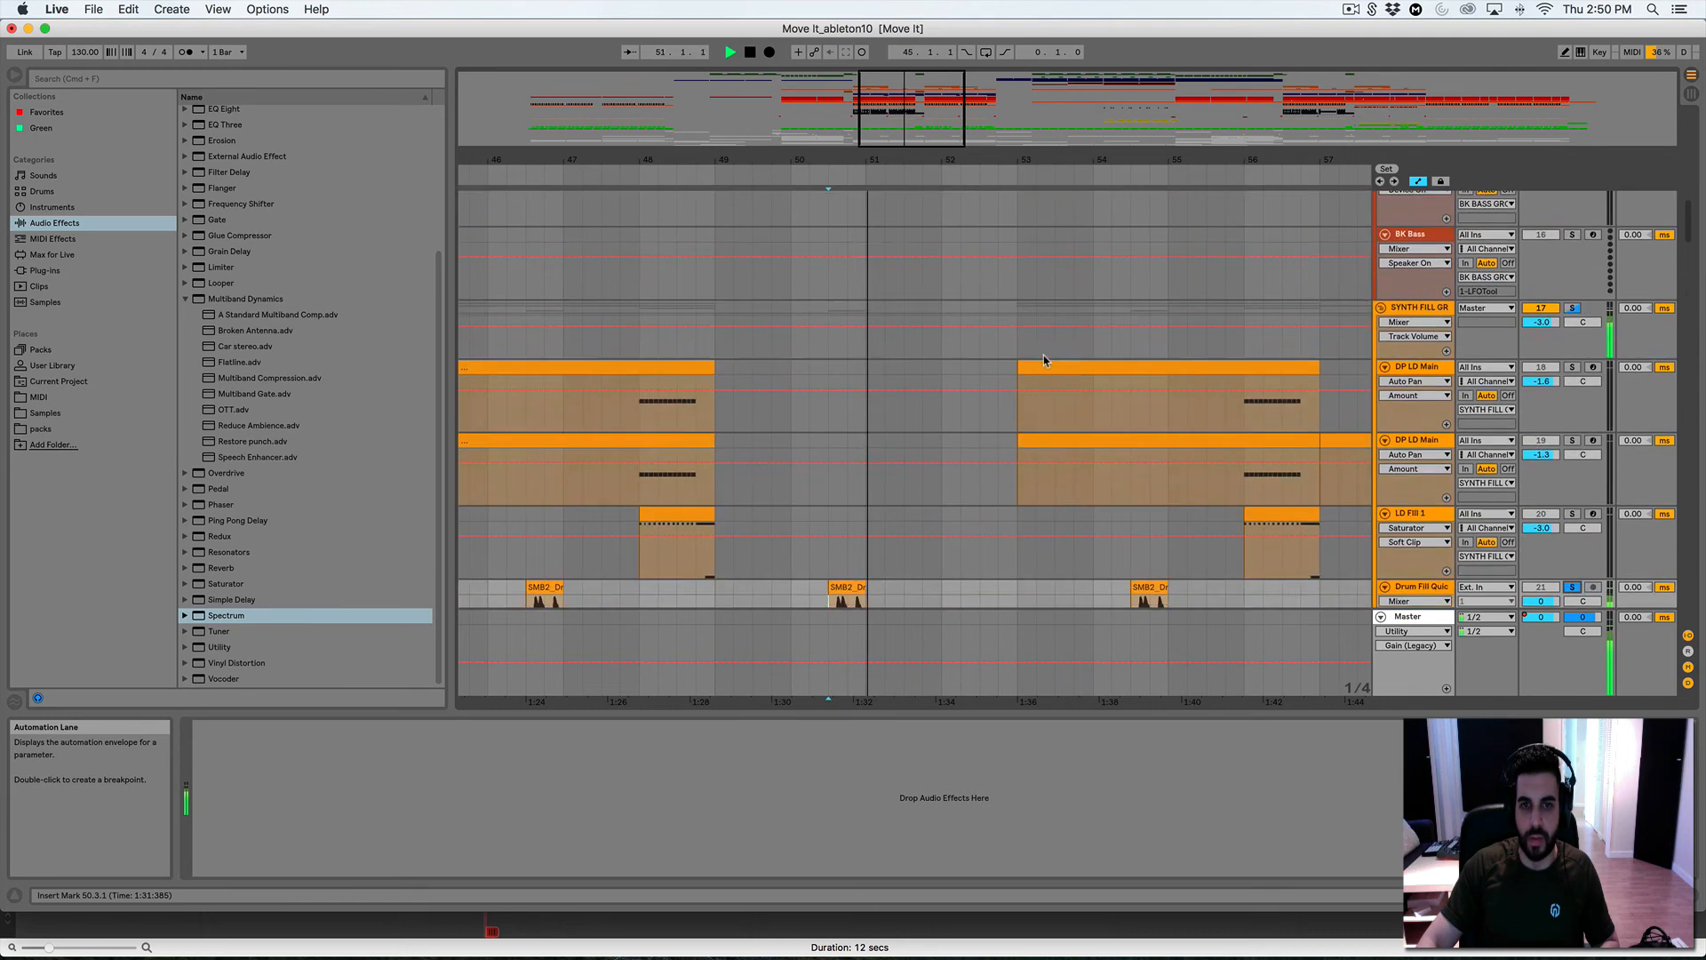
Solo the whole synth fill group and play its fill from bars 47.4 and 48
{"action": "left_click", "coordinate": [1573, 324]}
{"action": "scroll", "coordinate": [949, 398], "scroll_direction": "left", "scroll_amount": 3}
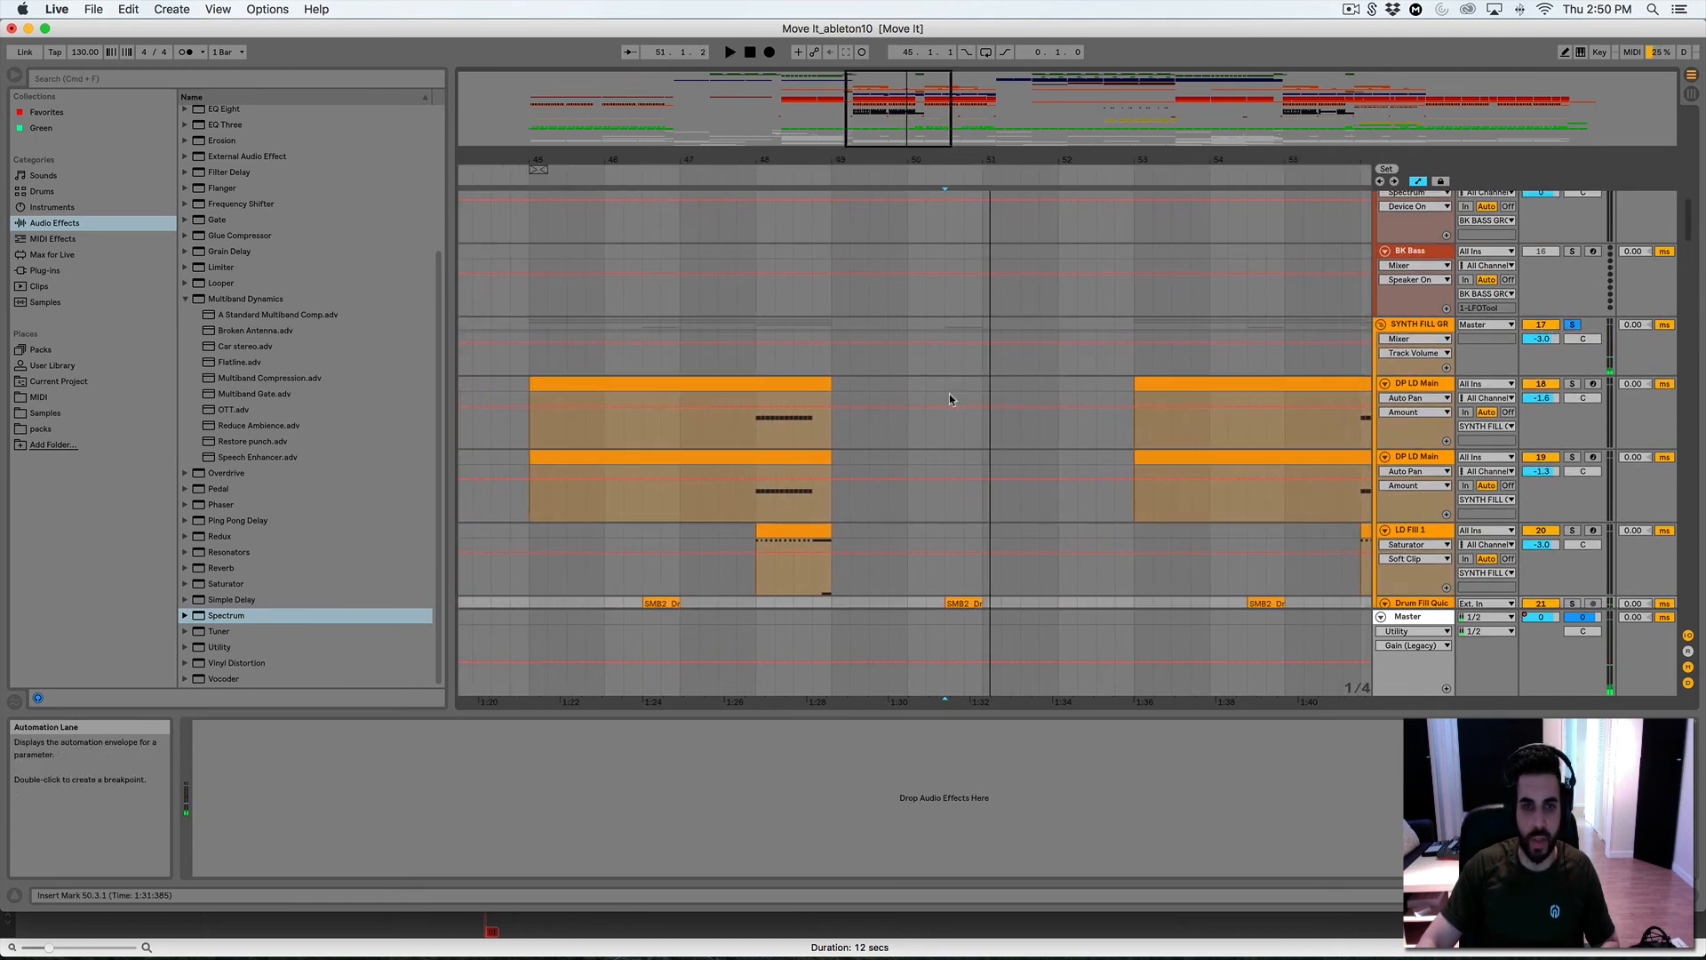
{"action": "left_click", "coordinate": [736, 436]}
{"action": "key", "text": "space"}
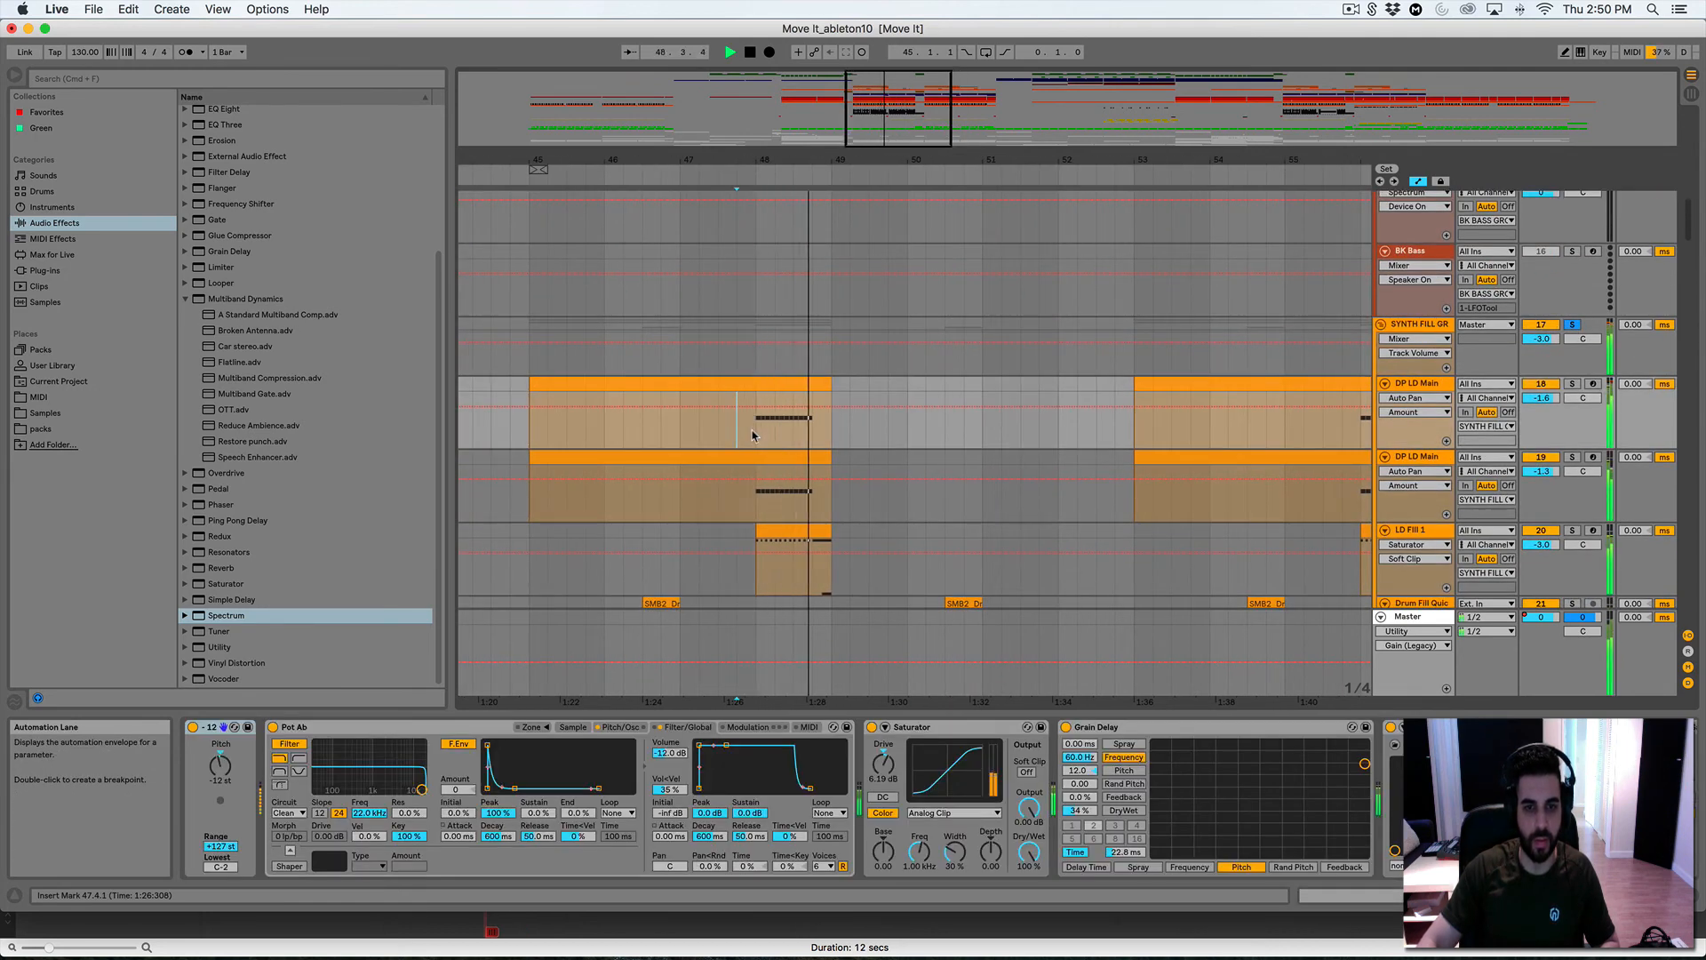
{"action": "left_click", "coordinate": [753, 435]}
{"action": "key", "text": "space"}
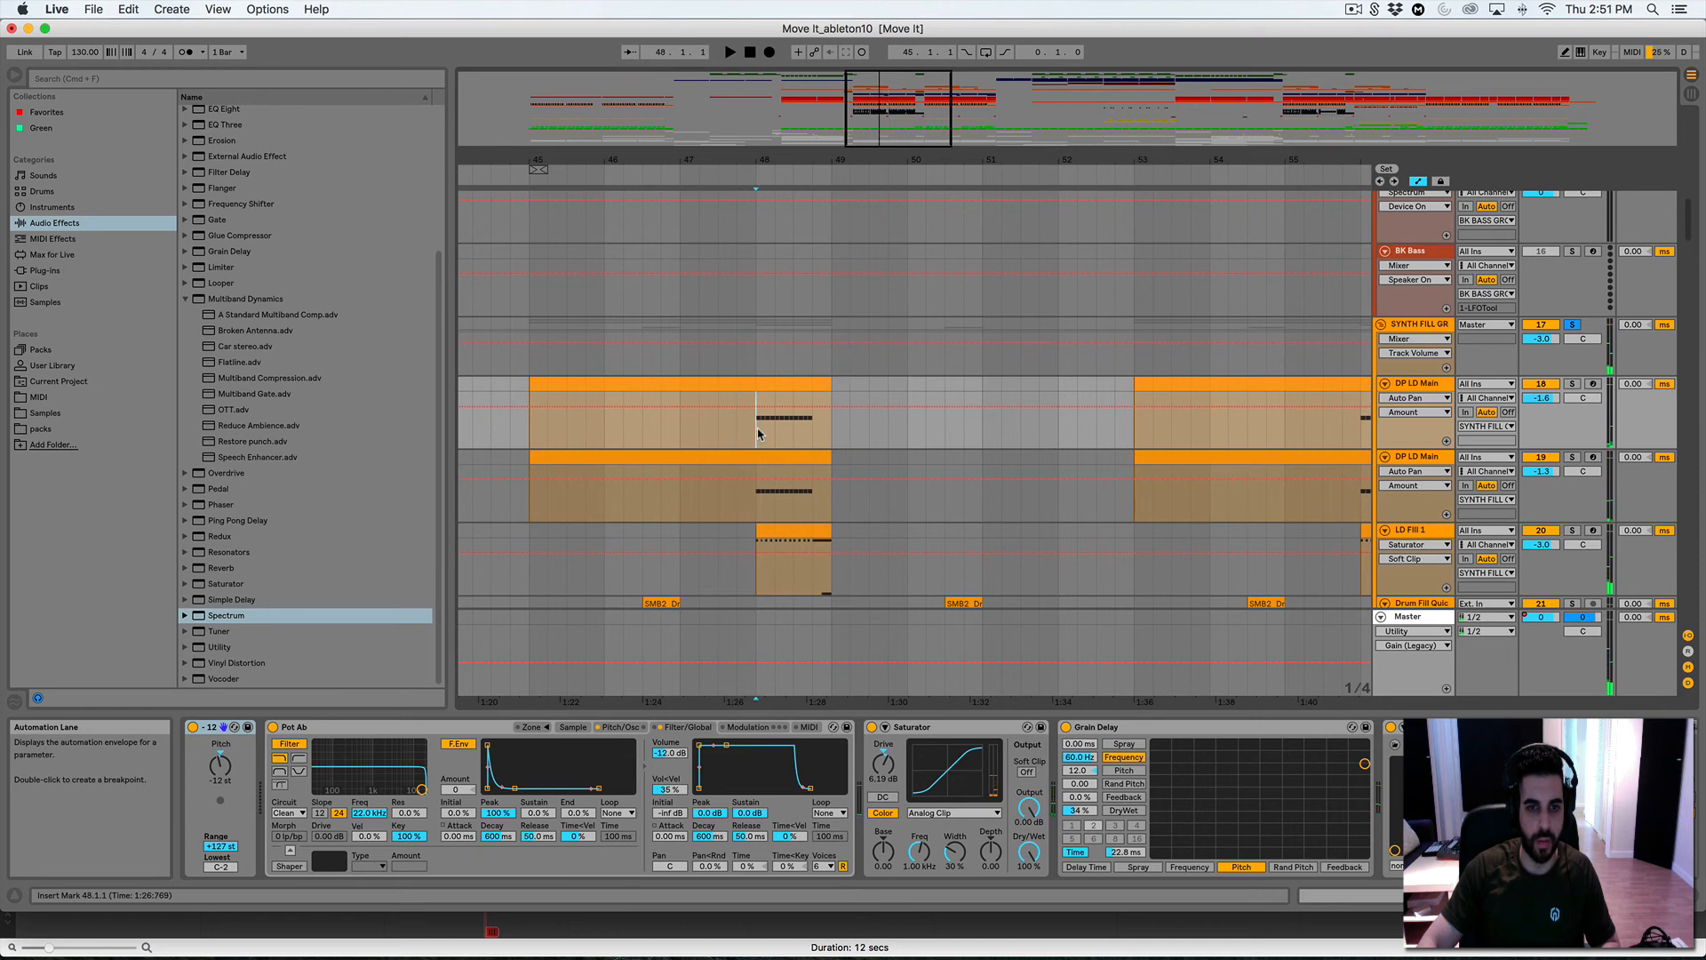
{"action": "key", "text": "space"}
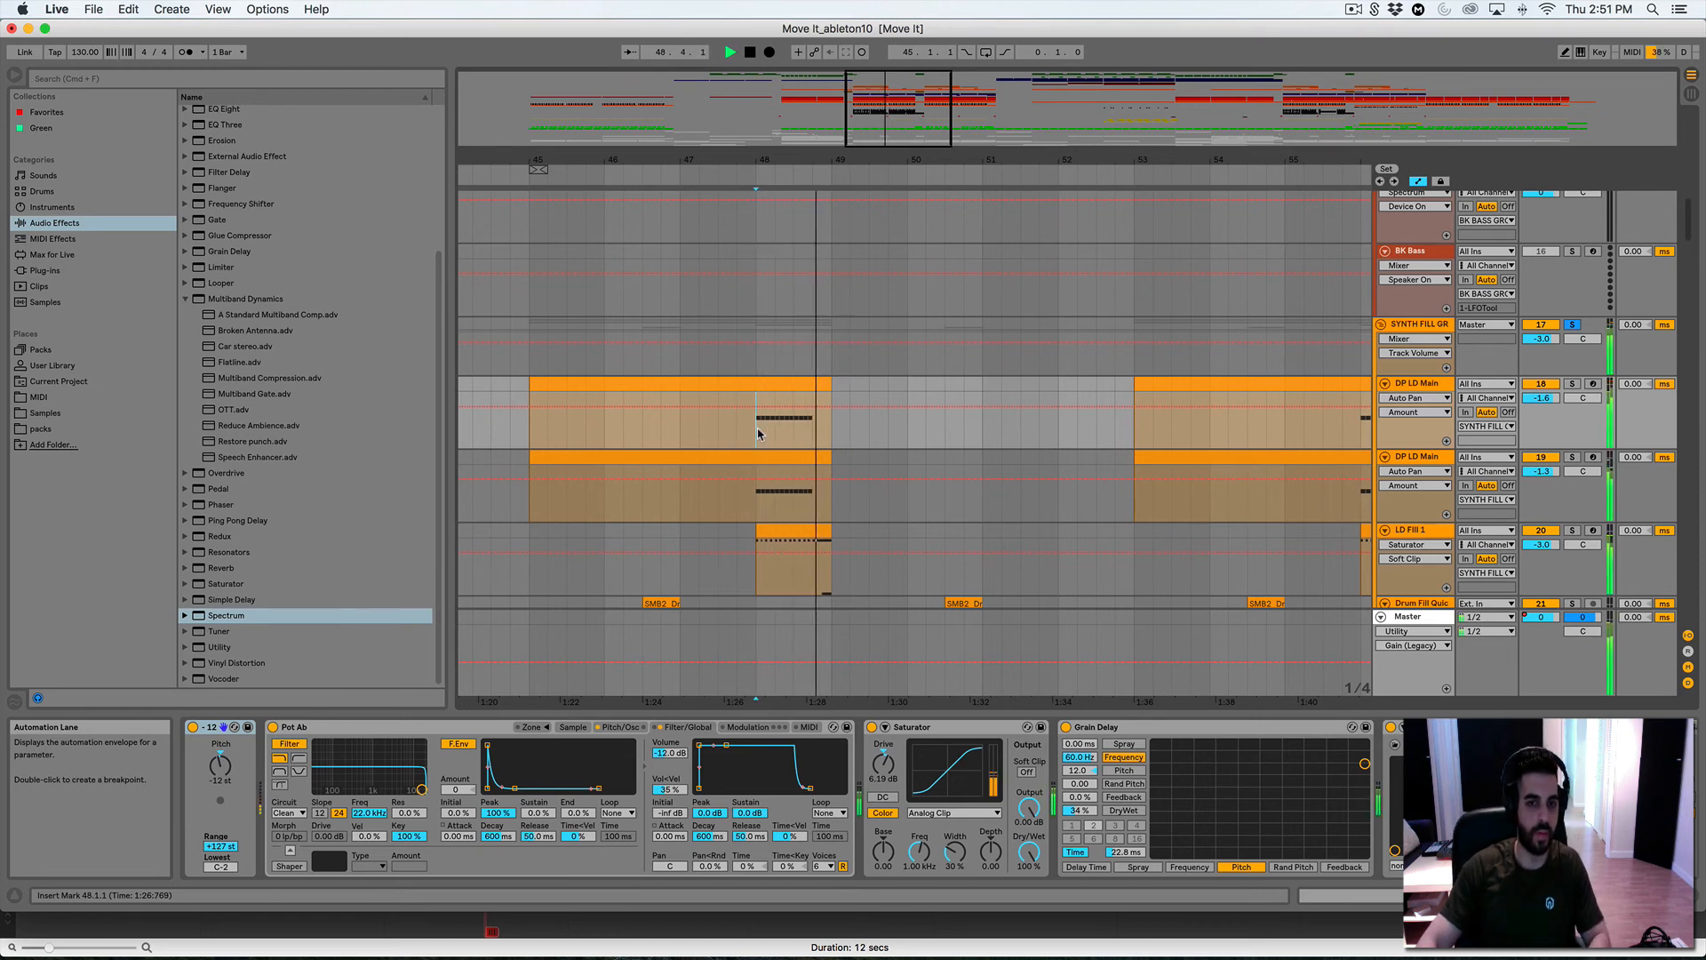
{"action": "key", "text": "space"}
Play the full mix from bar 48 with the synth fill group unsoloed
{"action": "left_click", "coordinate": [753, 363]}
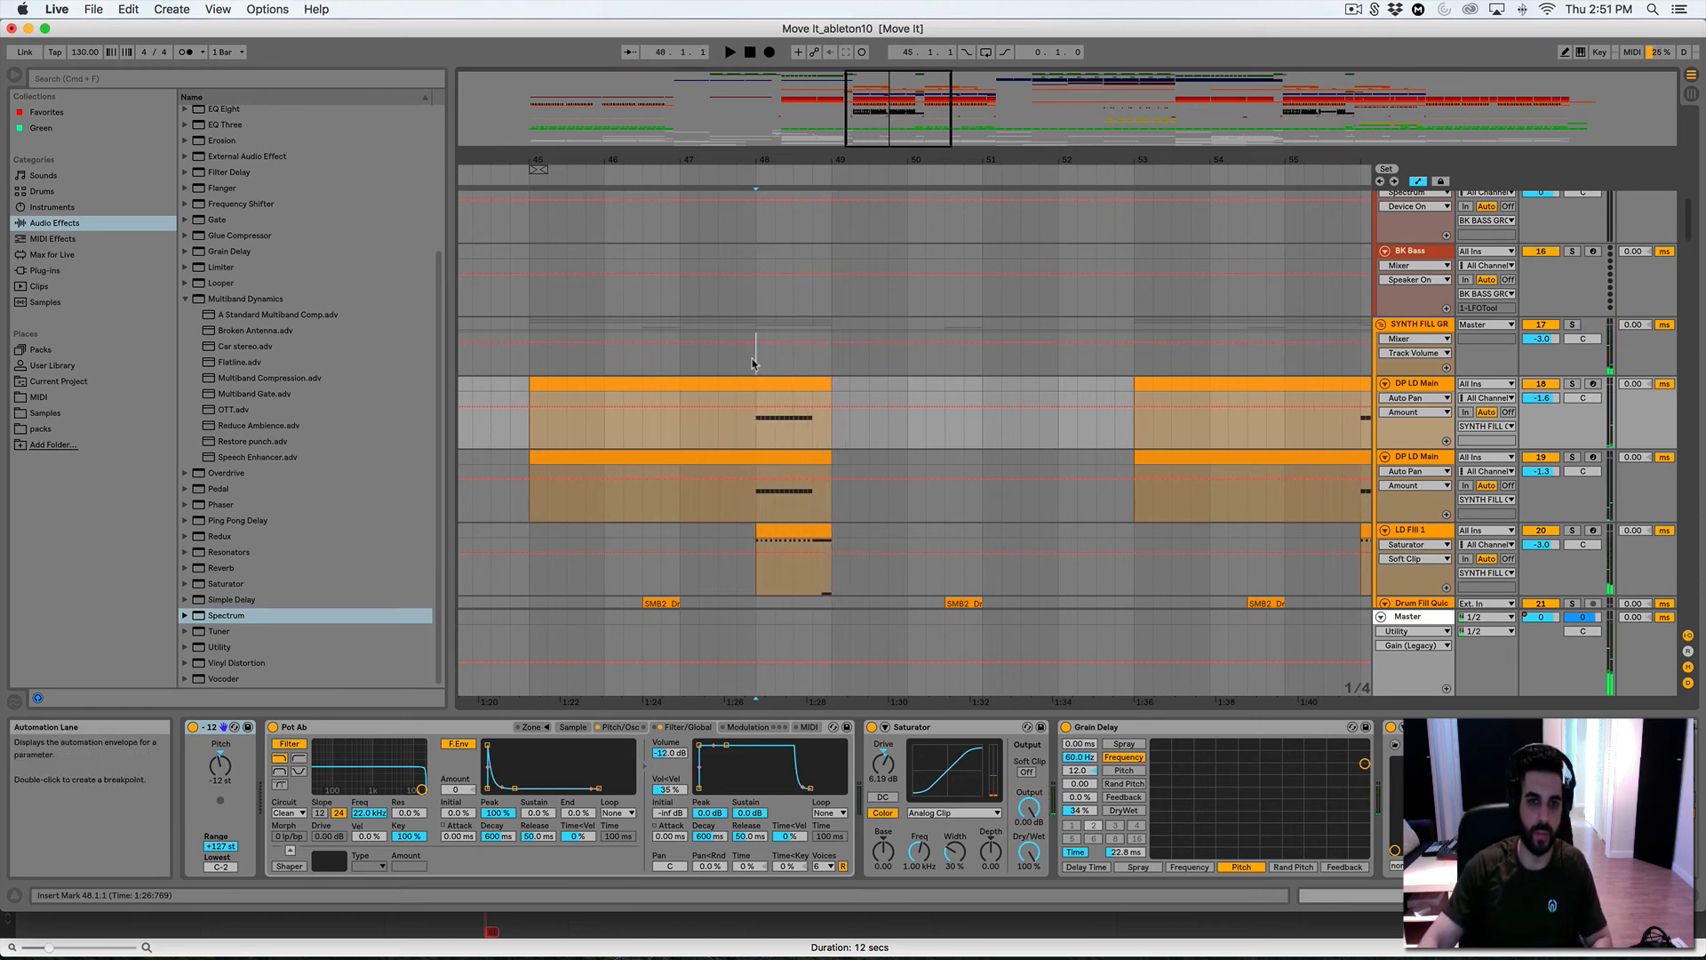
{"action": "key", "text": "space"}
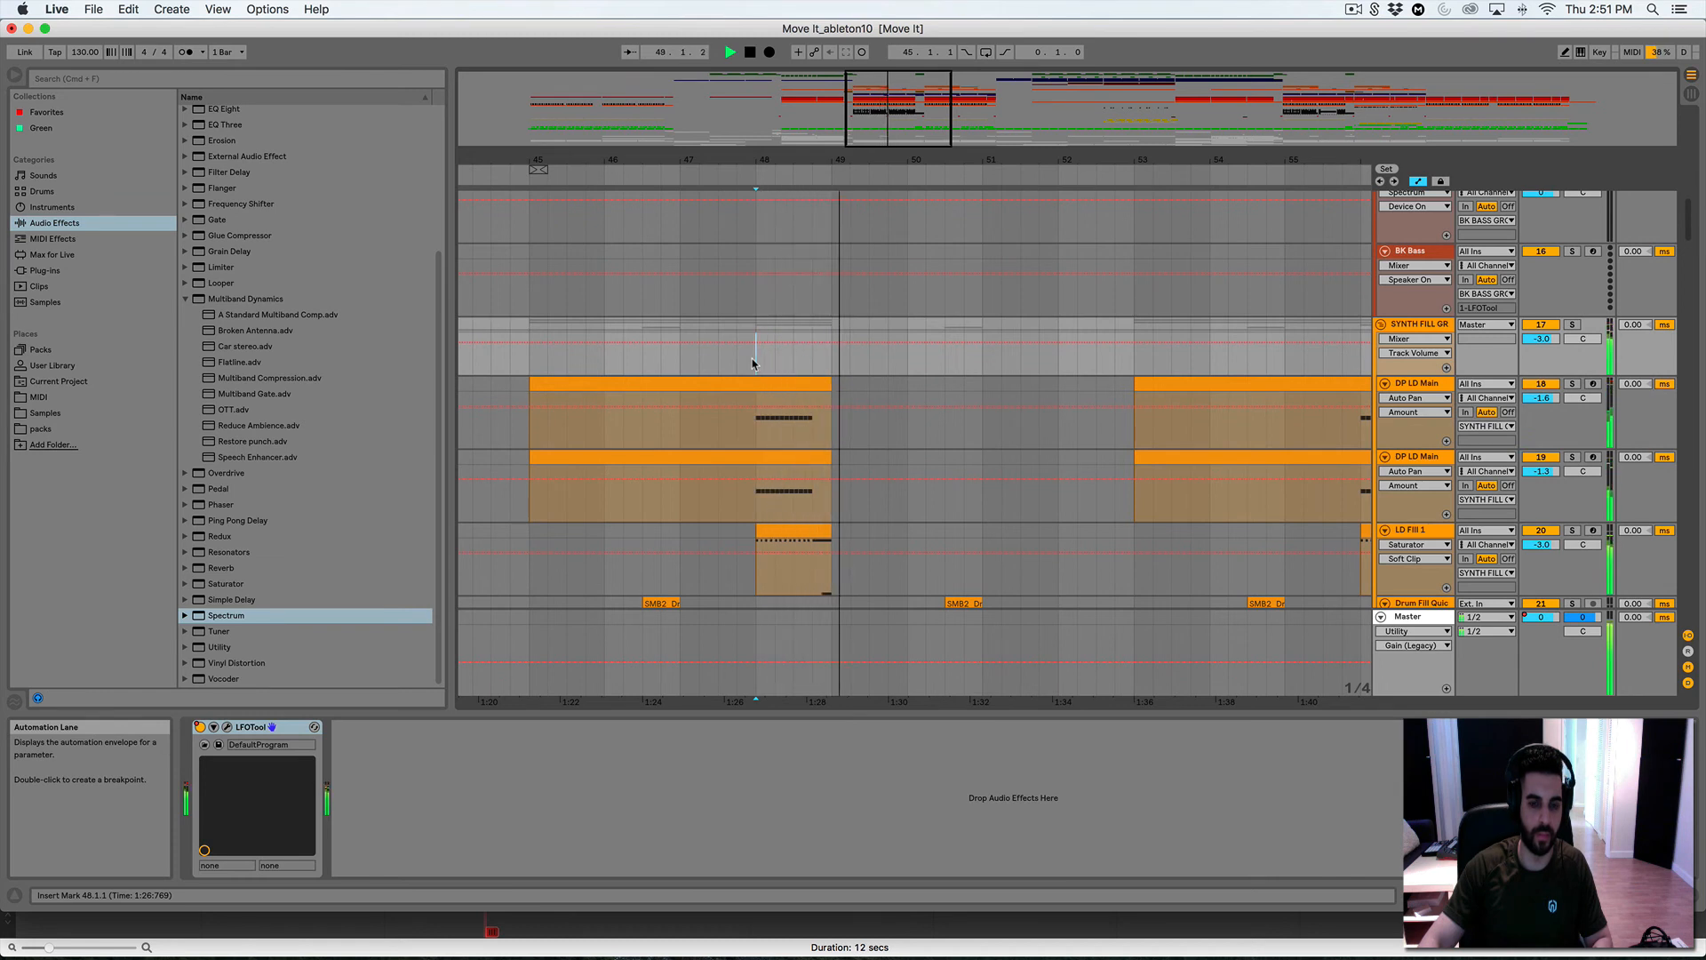
{"action": "key", "text": "space"}
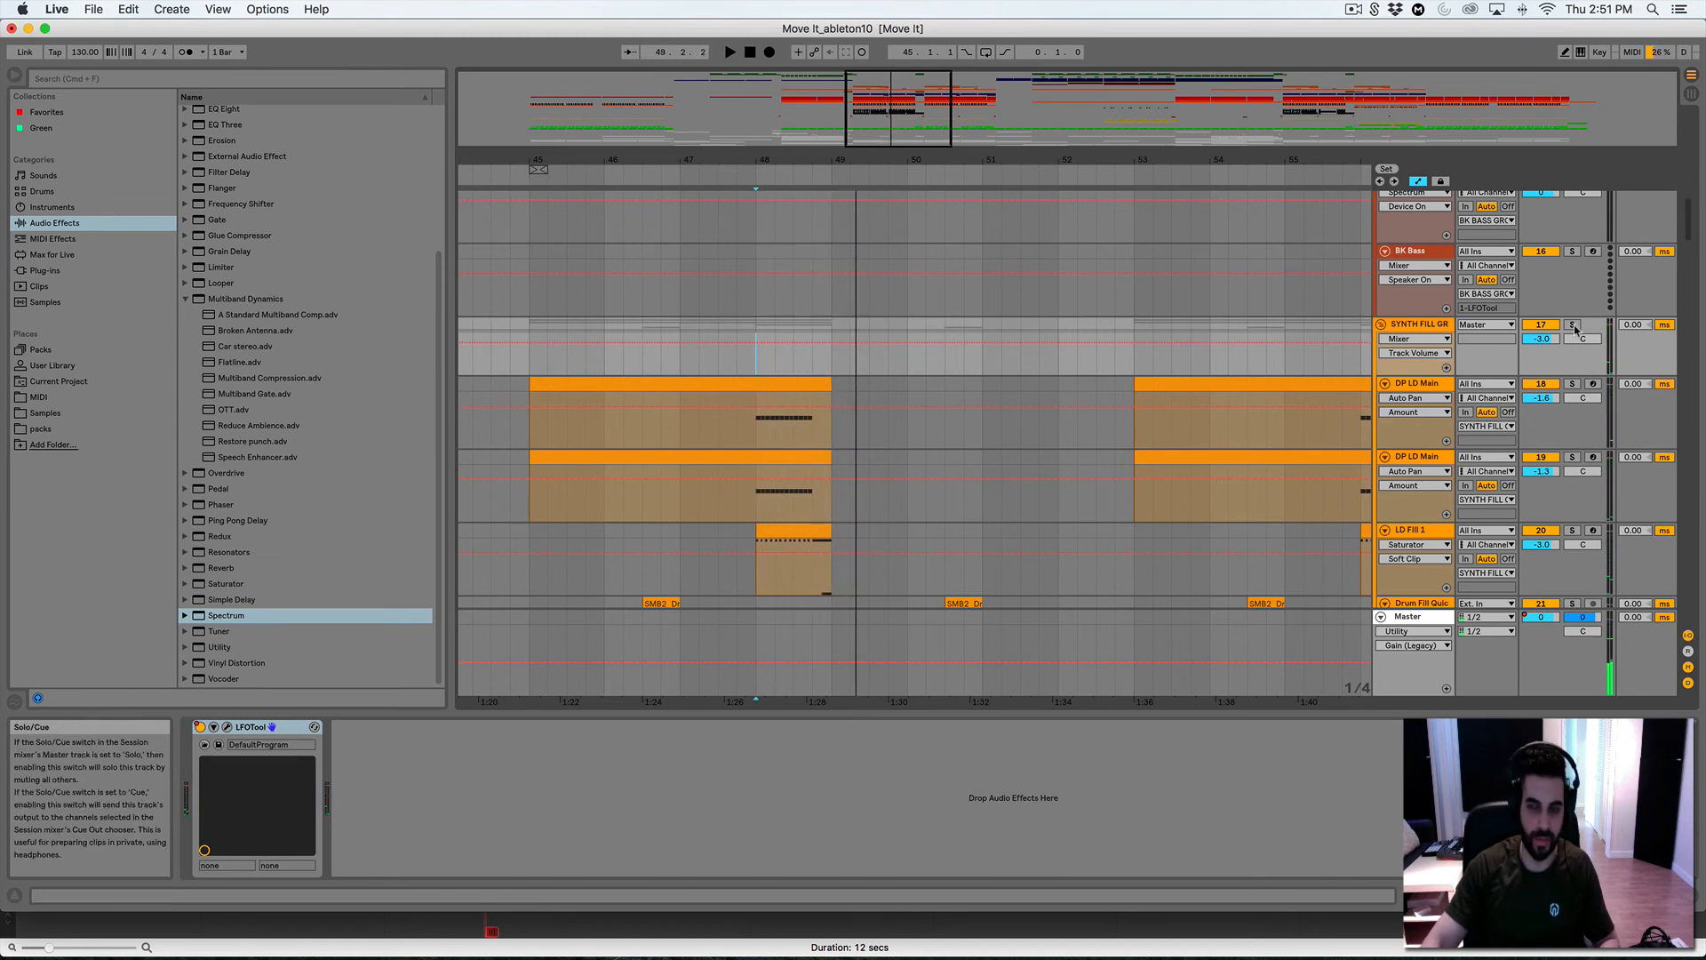
Solo the first DP LD Main track, play its fill from bar 48, and look through its effect chain
{"action": "left_click", "coordinate": [755, 361]}
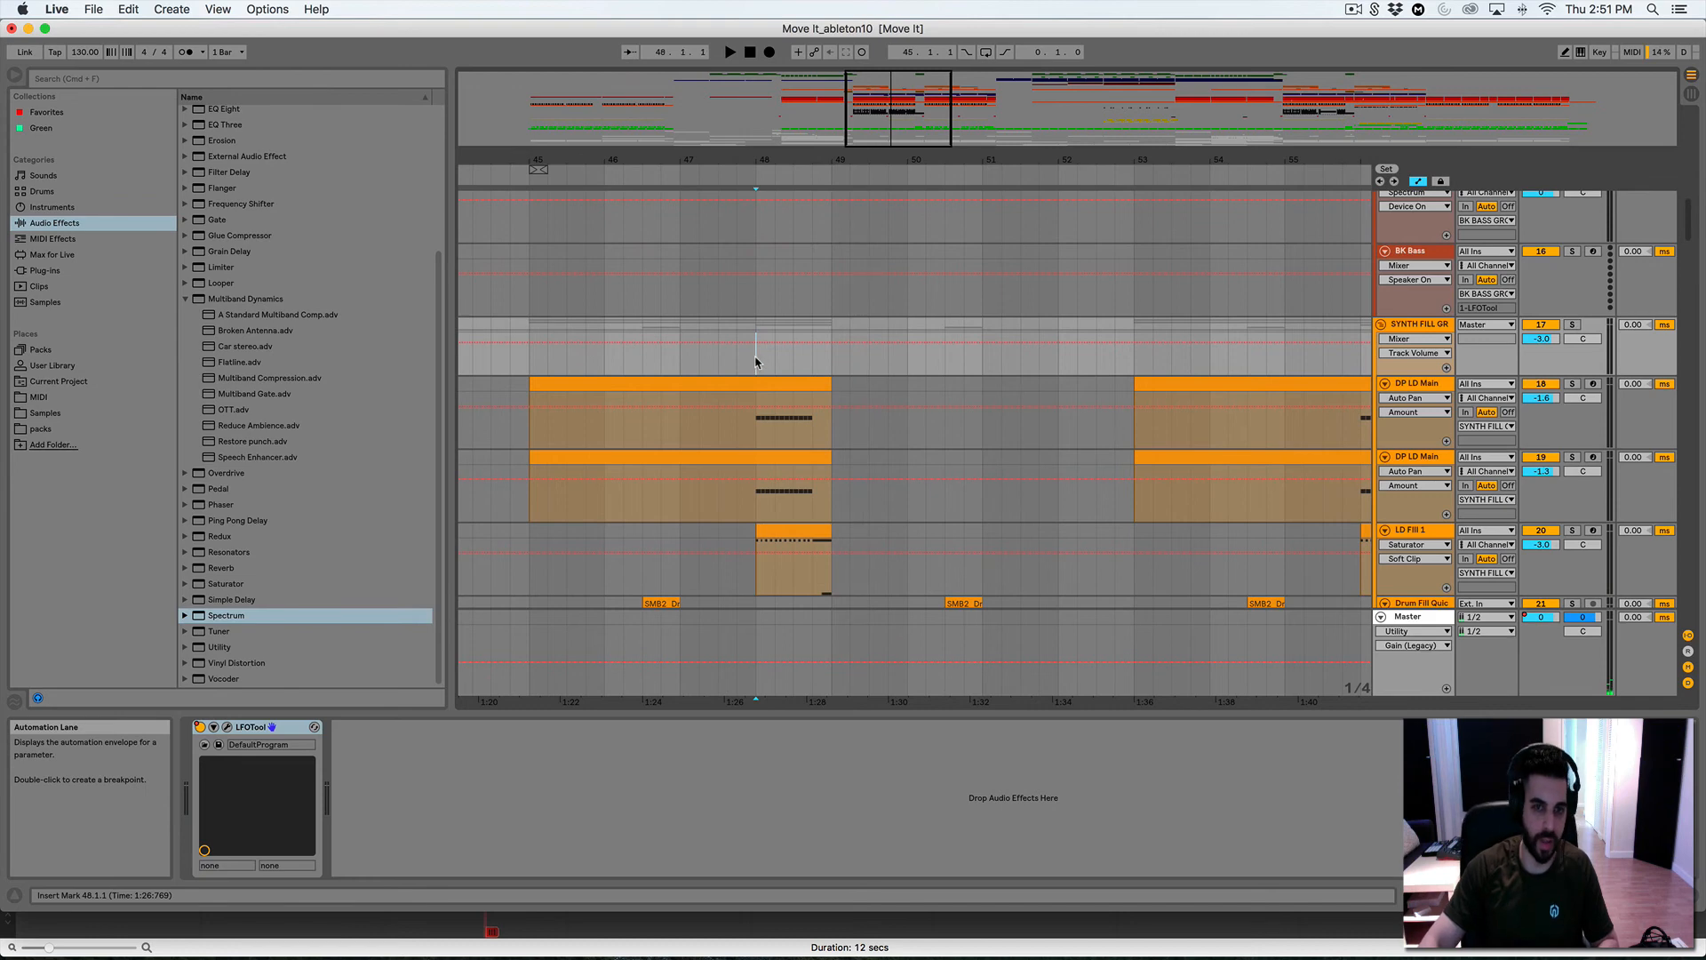
{"action": "left_click", "coordinate": [769, 436]}
{"action": "left_click", "coordinate": [1571, 384]}
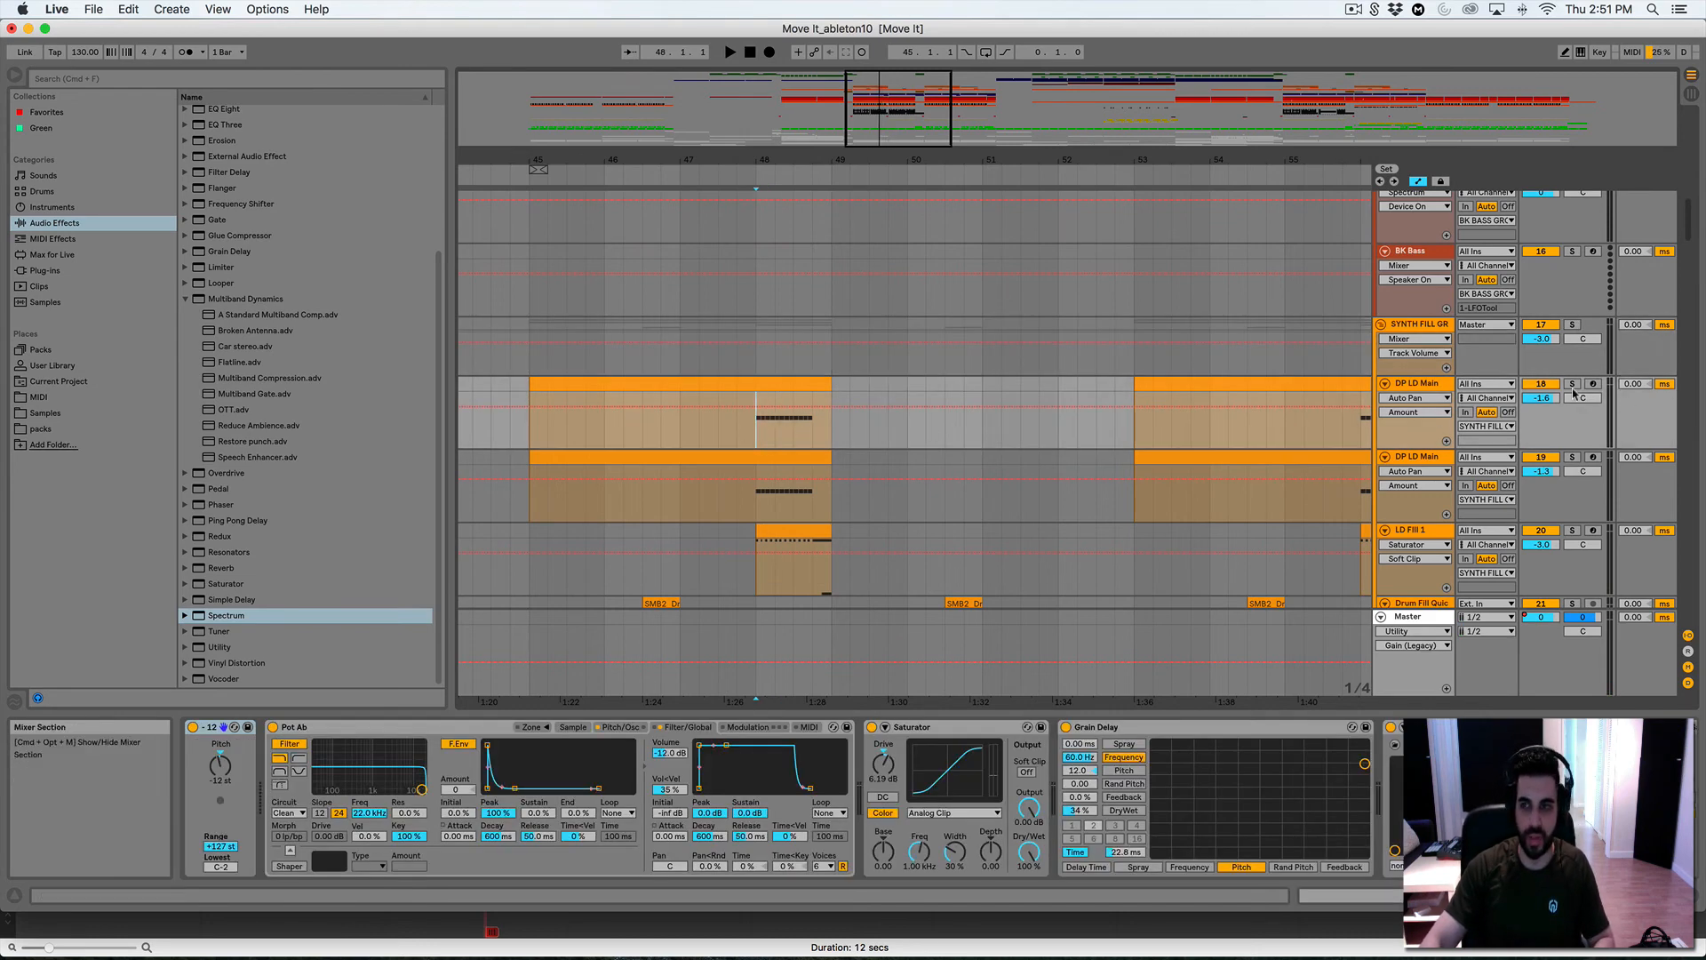
{"action": "key", "text": "space"}
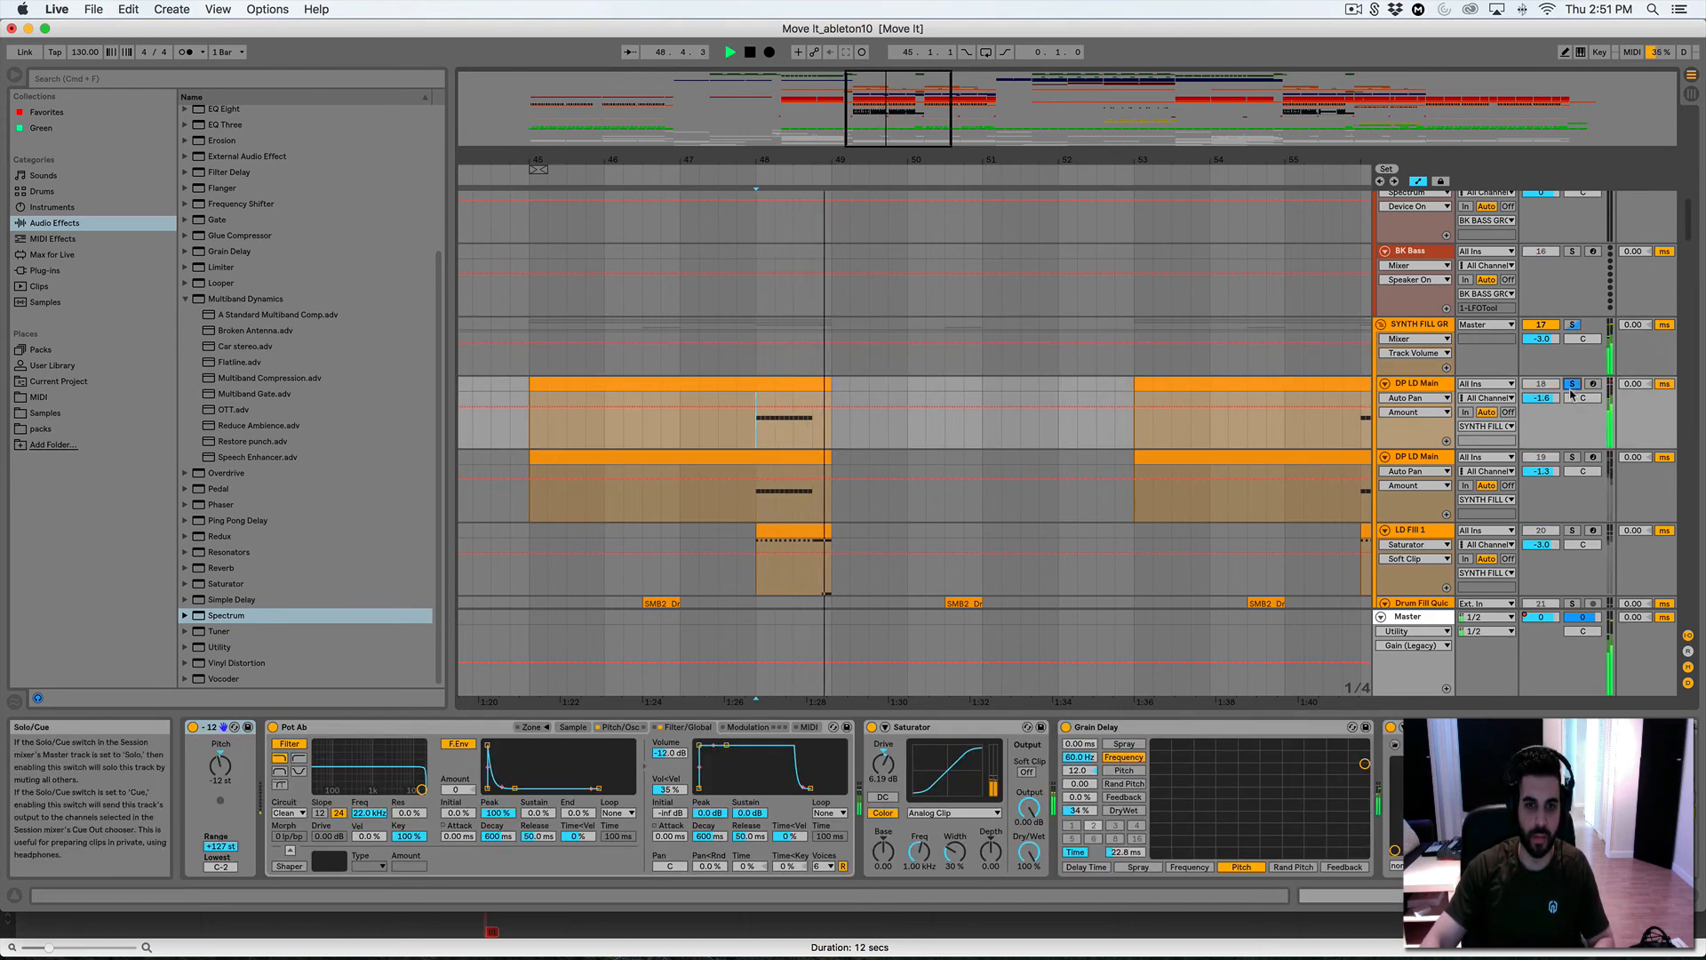
{"action": "key", "text": "space"}
{"action": "scroll", "coordinate": [1095, 797], "scroll_direction": "right", "scroll_amount": 10}
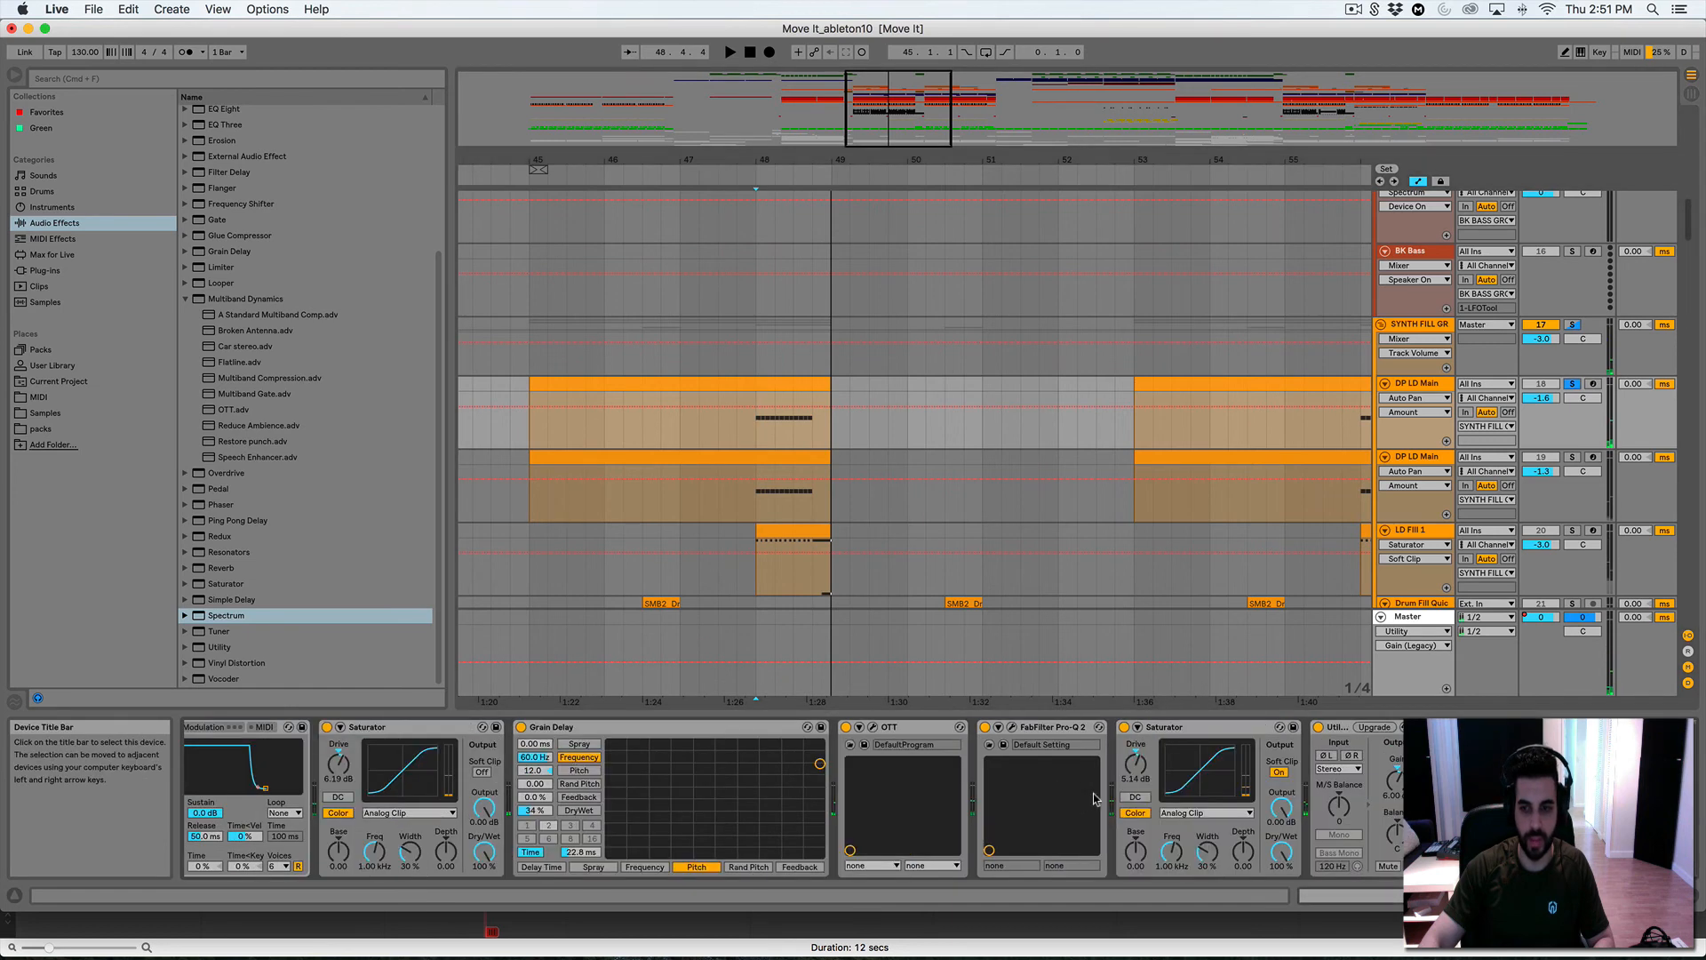
Solo the second DP LD Main track and play its snare-sample fill from bar 48
{"action": "left_click", "coordinate": [1572, 459]}
{"action": "left_click", "coordinate": [761, 503]}
{"action": "key", "text": "space"}
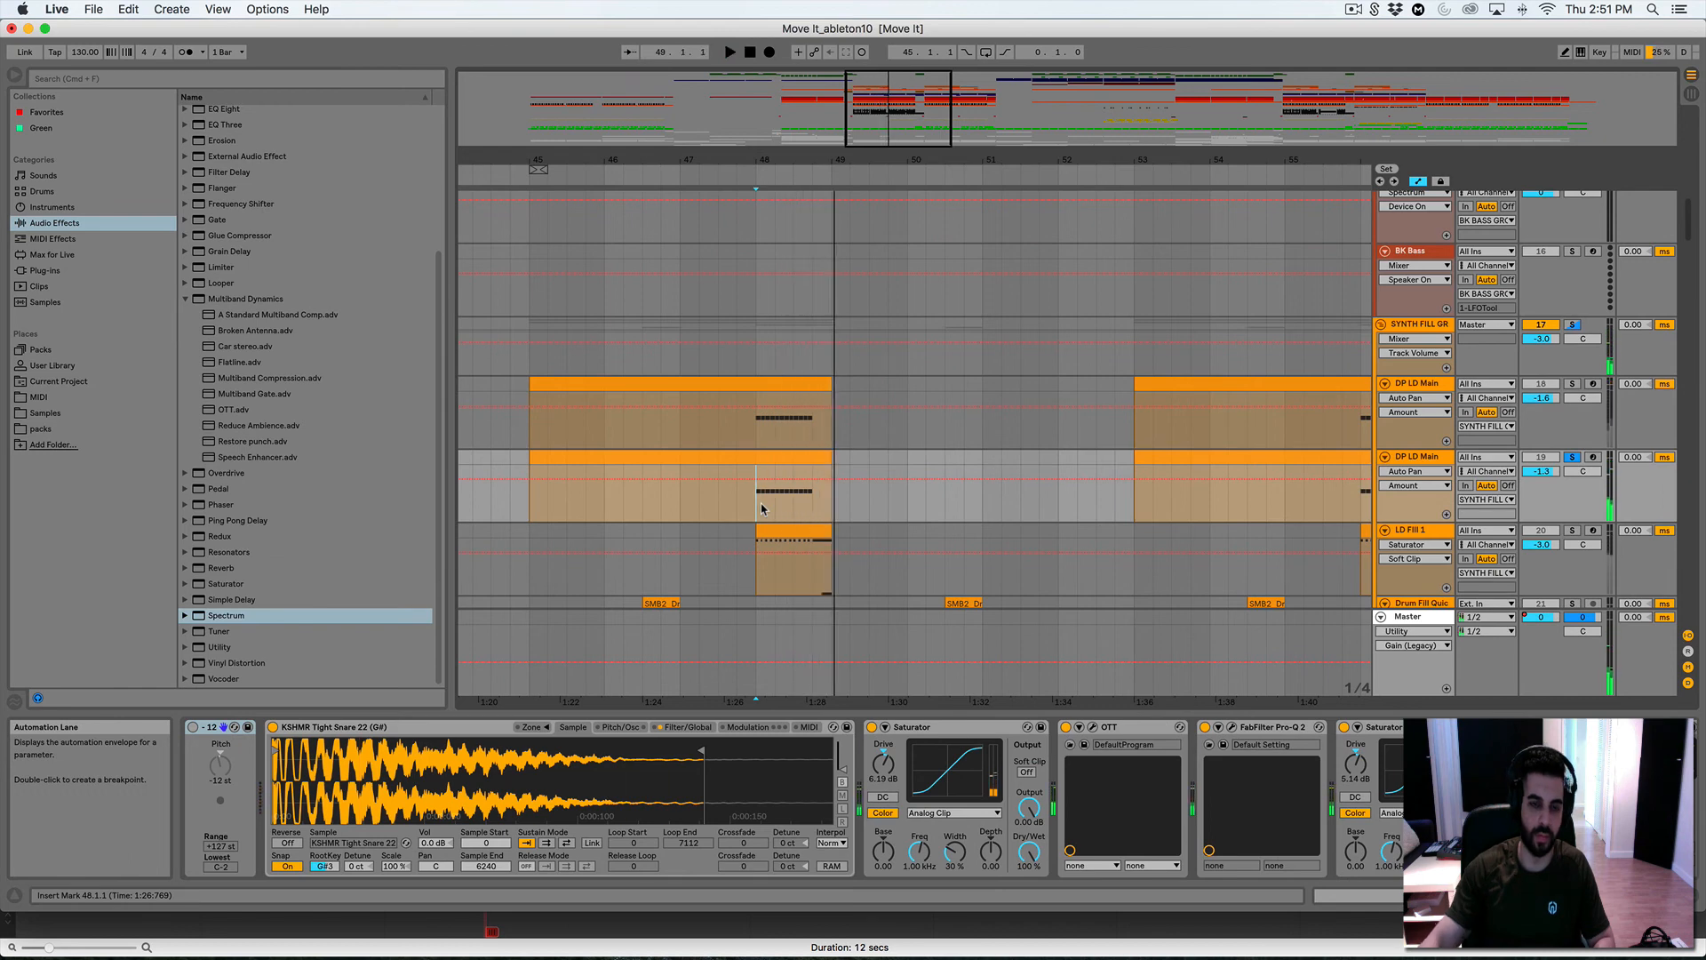
Solo LD Fill 1, play its fill from bar 48, and show its device chain
{"action": "scroll", "coordinate": [1093, 475], "scroll_direction": "down", "scroll_amount": 2}
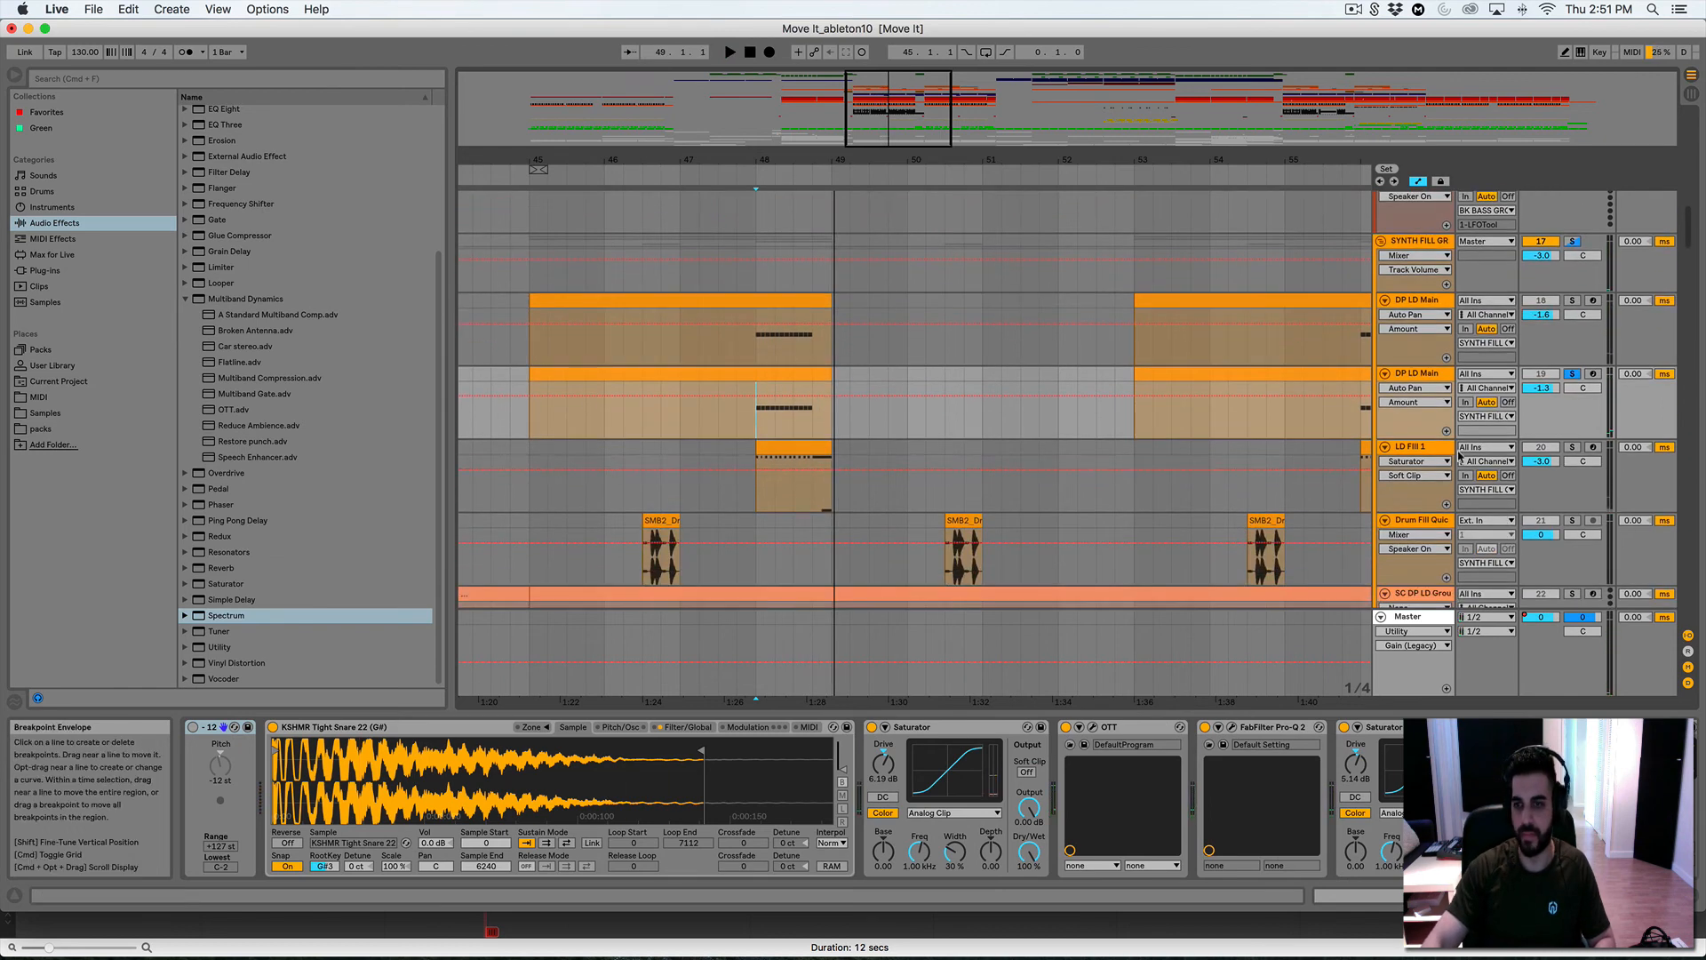
{"action": "left_click", "coordinate": [1571, 448]}
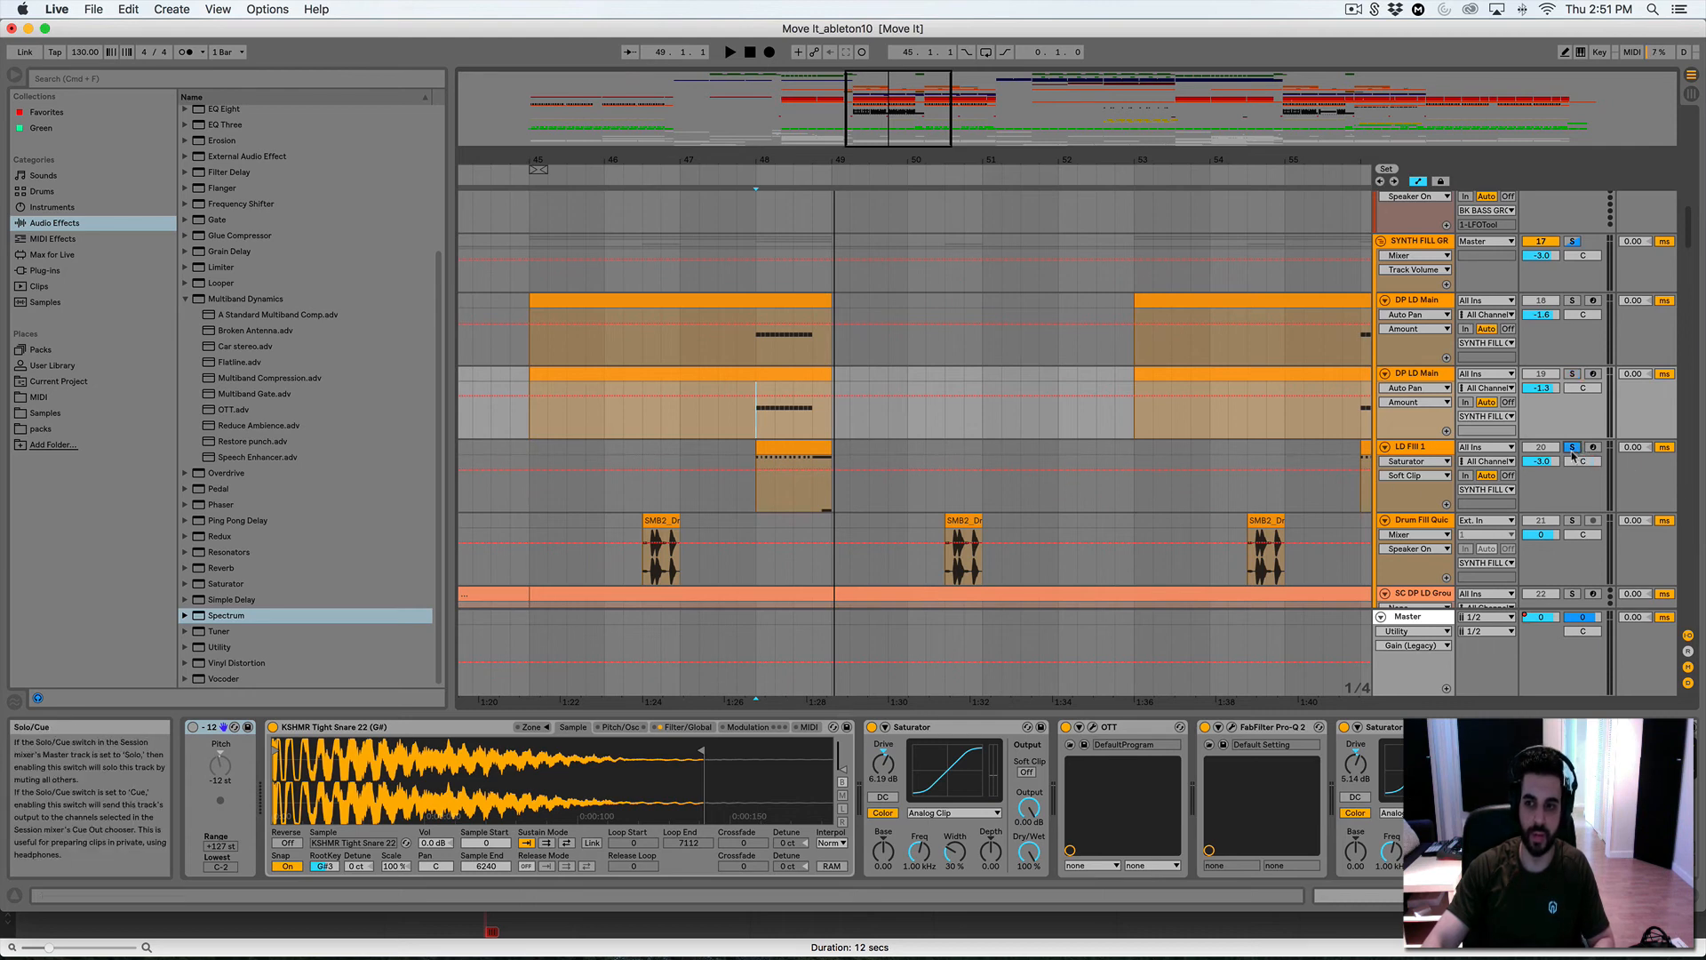
{"action": "left_click", "coordinate": [761, 504]}
{"action": "key", "text": "space"}
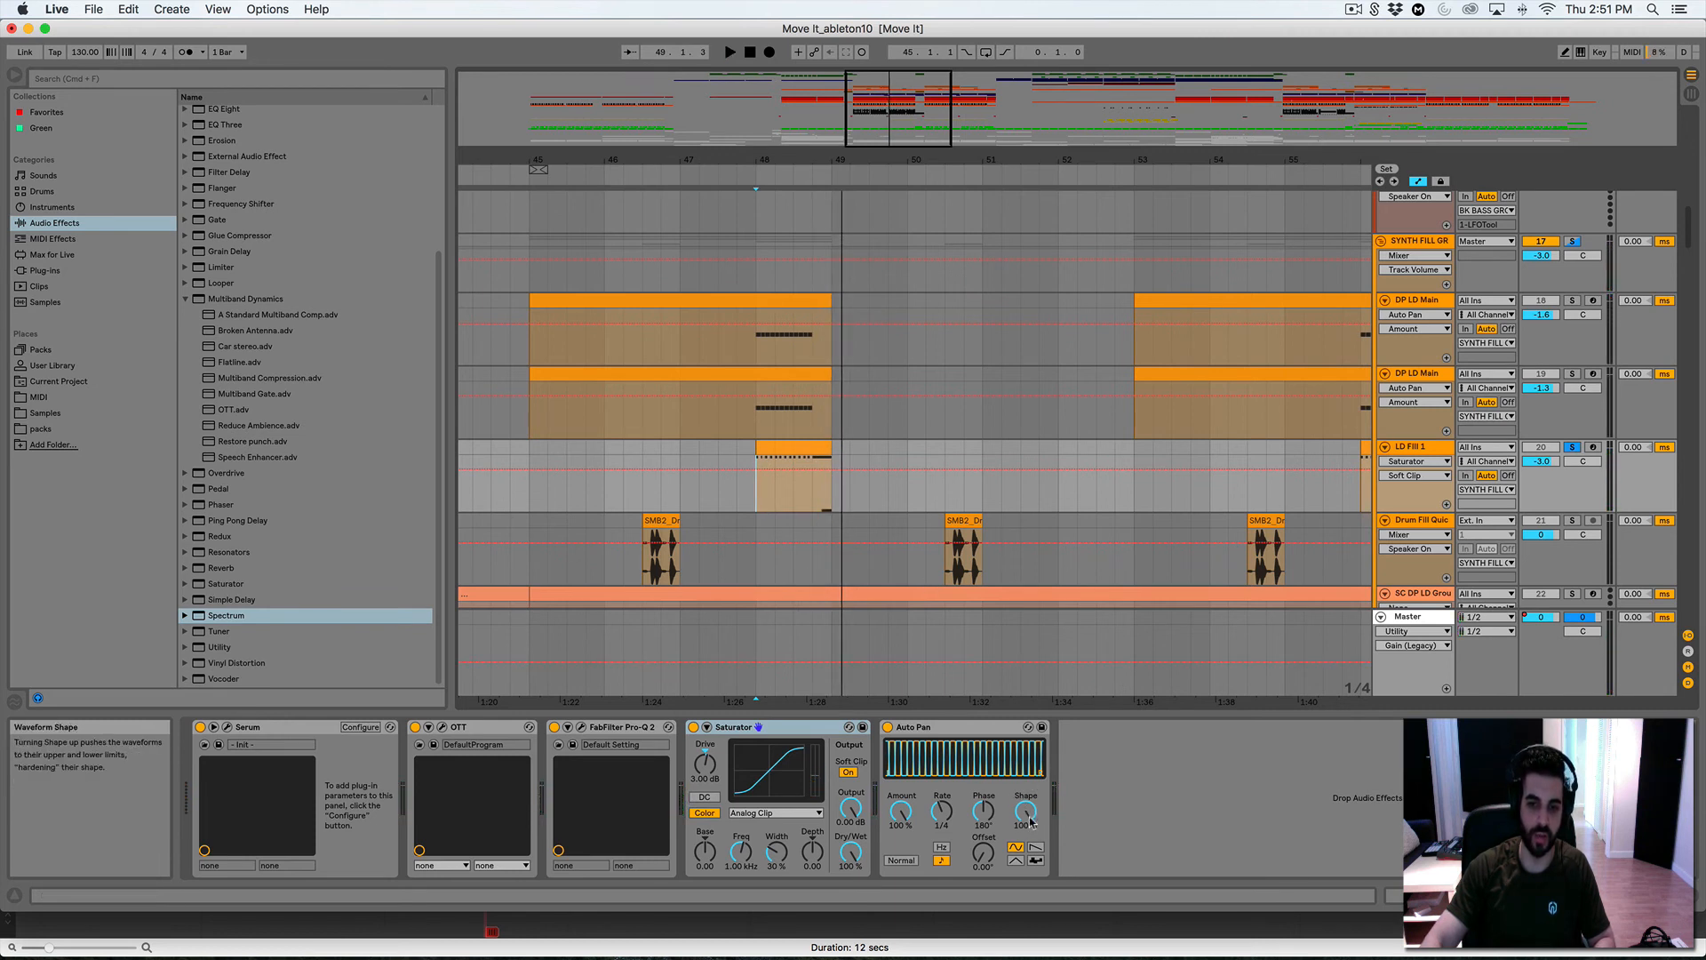
Try LD Fill 1's Auto Pan Shape at 0%, play from bar 48, and return the Shape to 100%
{"action": "left_click", "coordinate": [1026, 811]}
{"action": "key", "text": "Delete"}
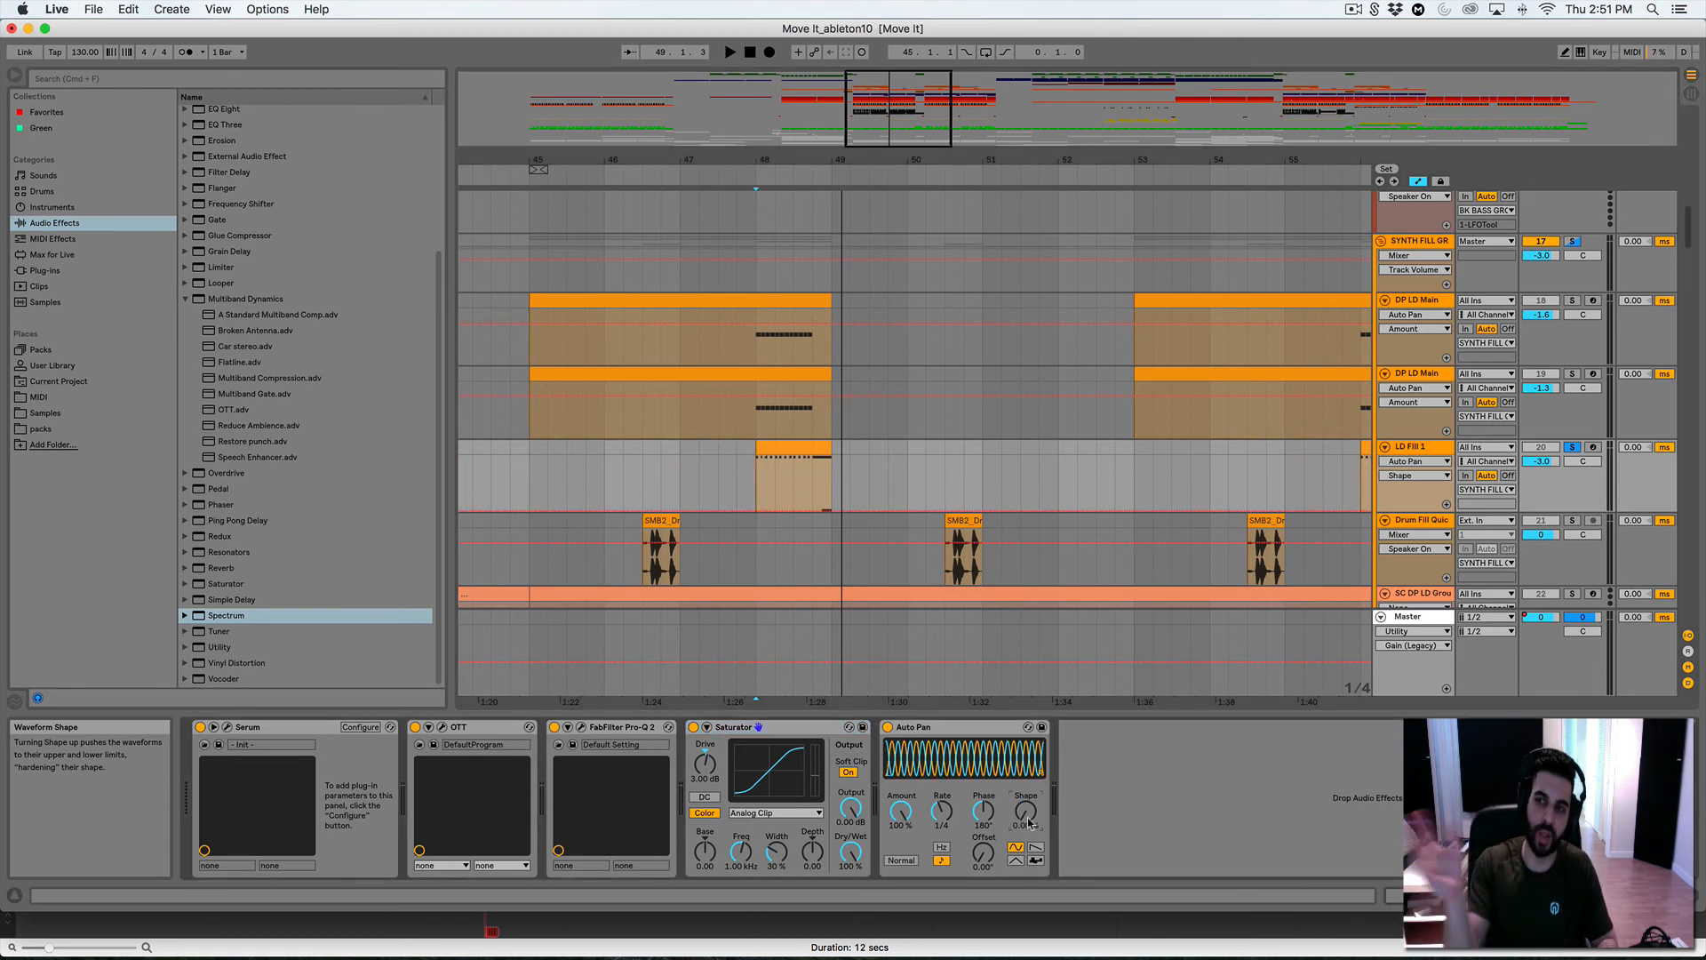
{"action": "key", "text": "space"}
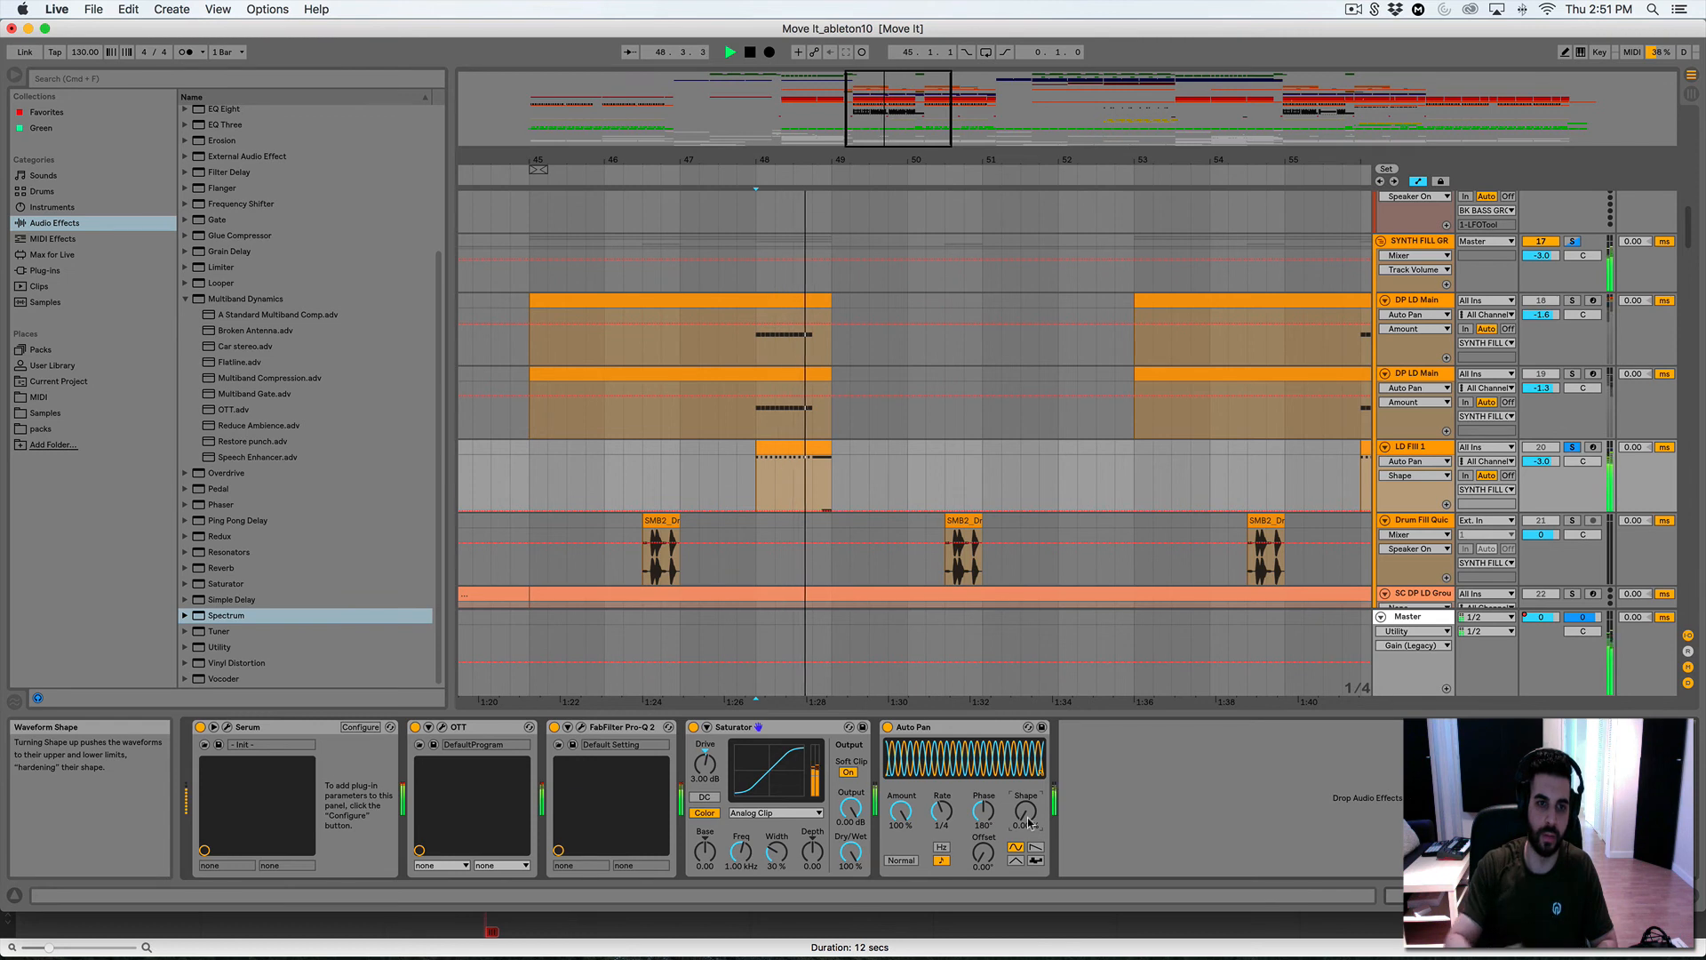
{"action": "key", "text": "space"}
{"action": "left_click_drag", "start_coordinate": [1028, 822], "coordinate": [1028, 782]}
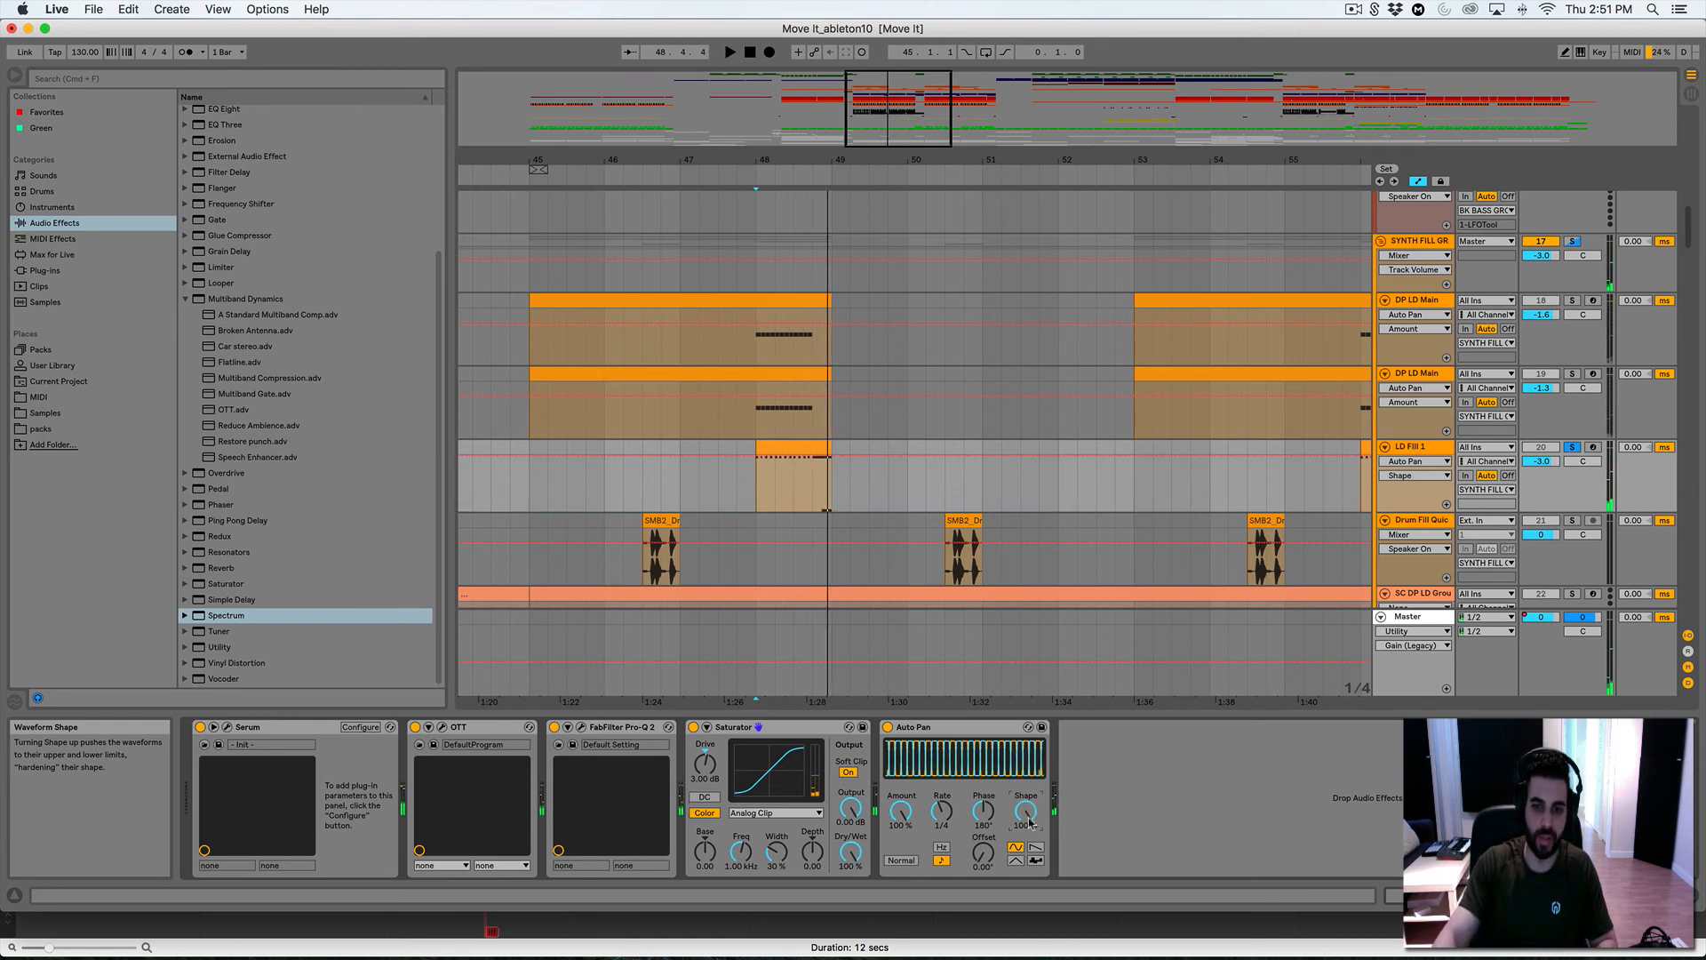
Replay the soloed LD Fill 1 from bar 48 and compare its device chain with the second DP LD Main track's chain
{"action": "key", "text": "space"}
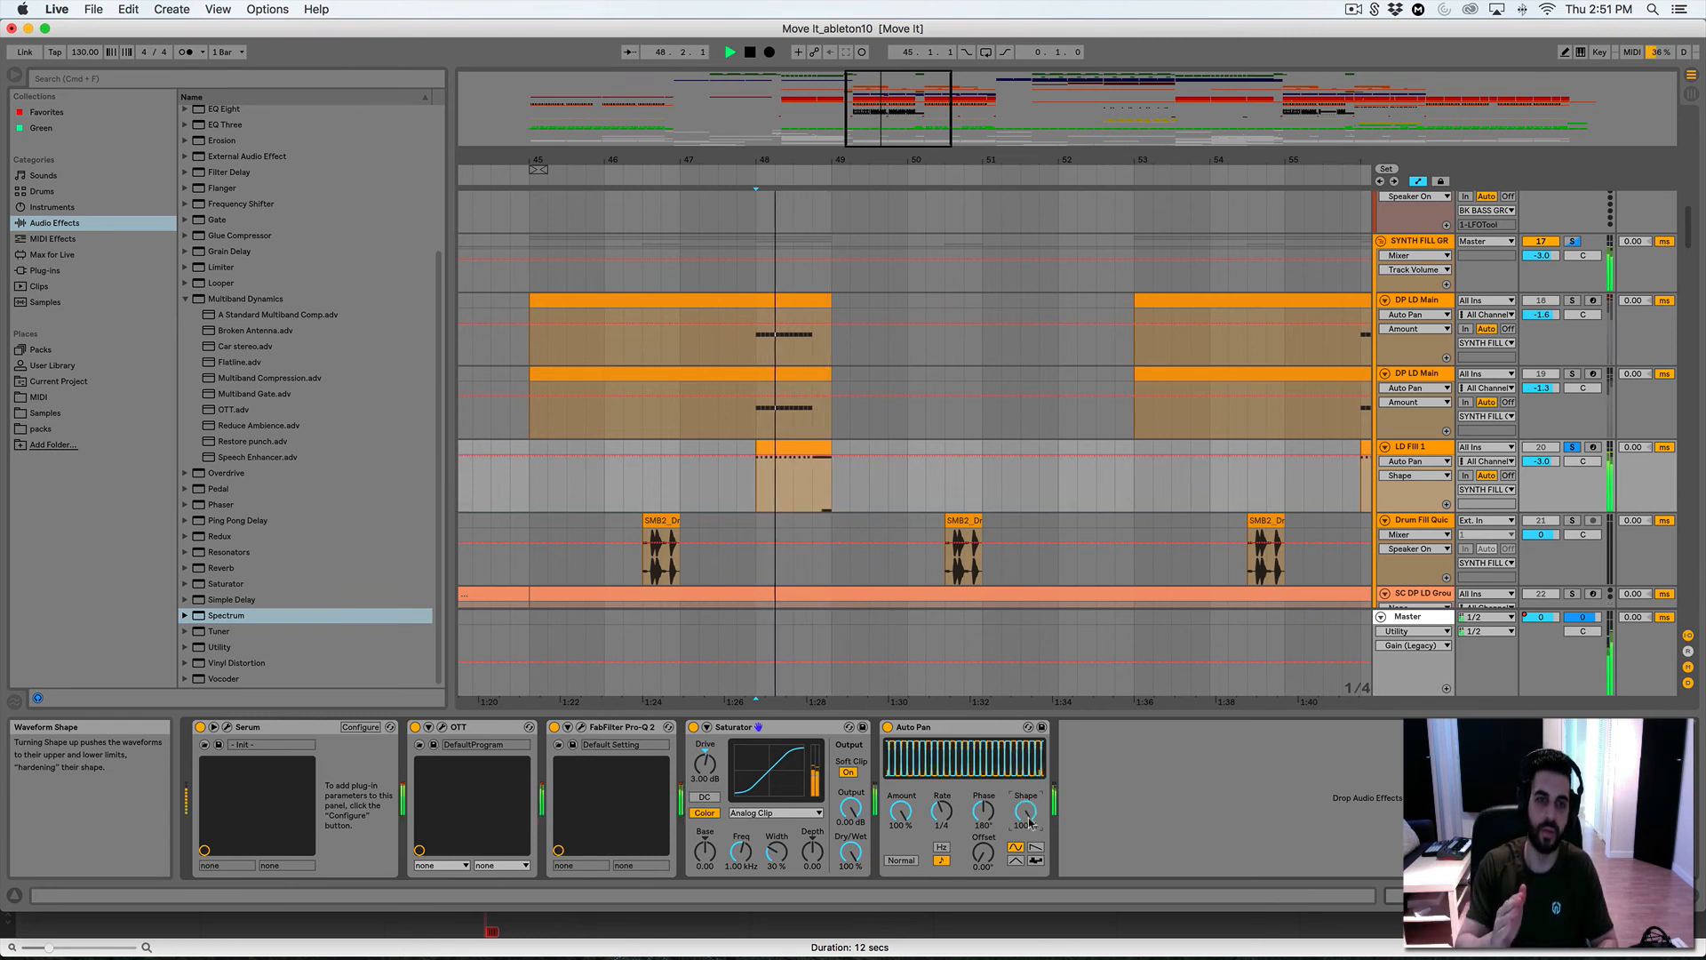
{"action": "key", "text": "space"}
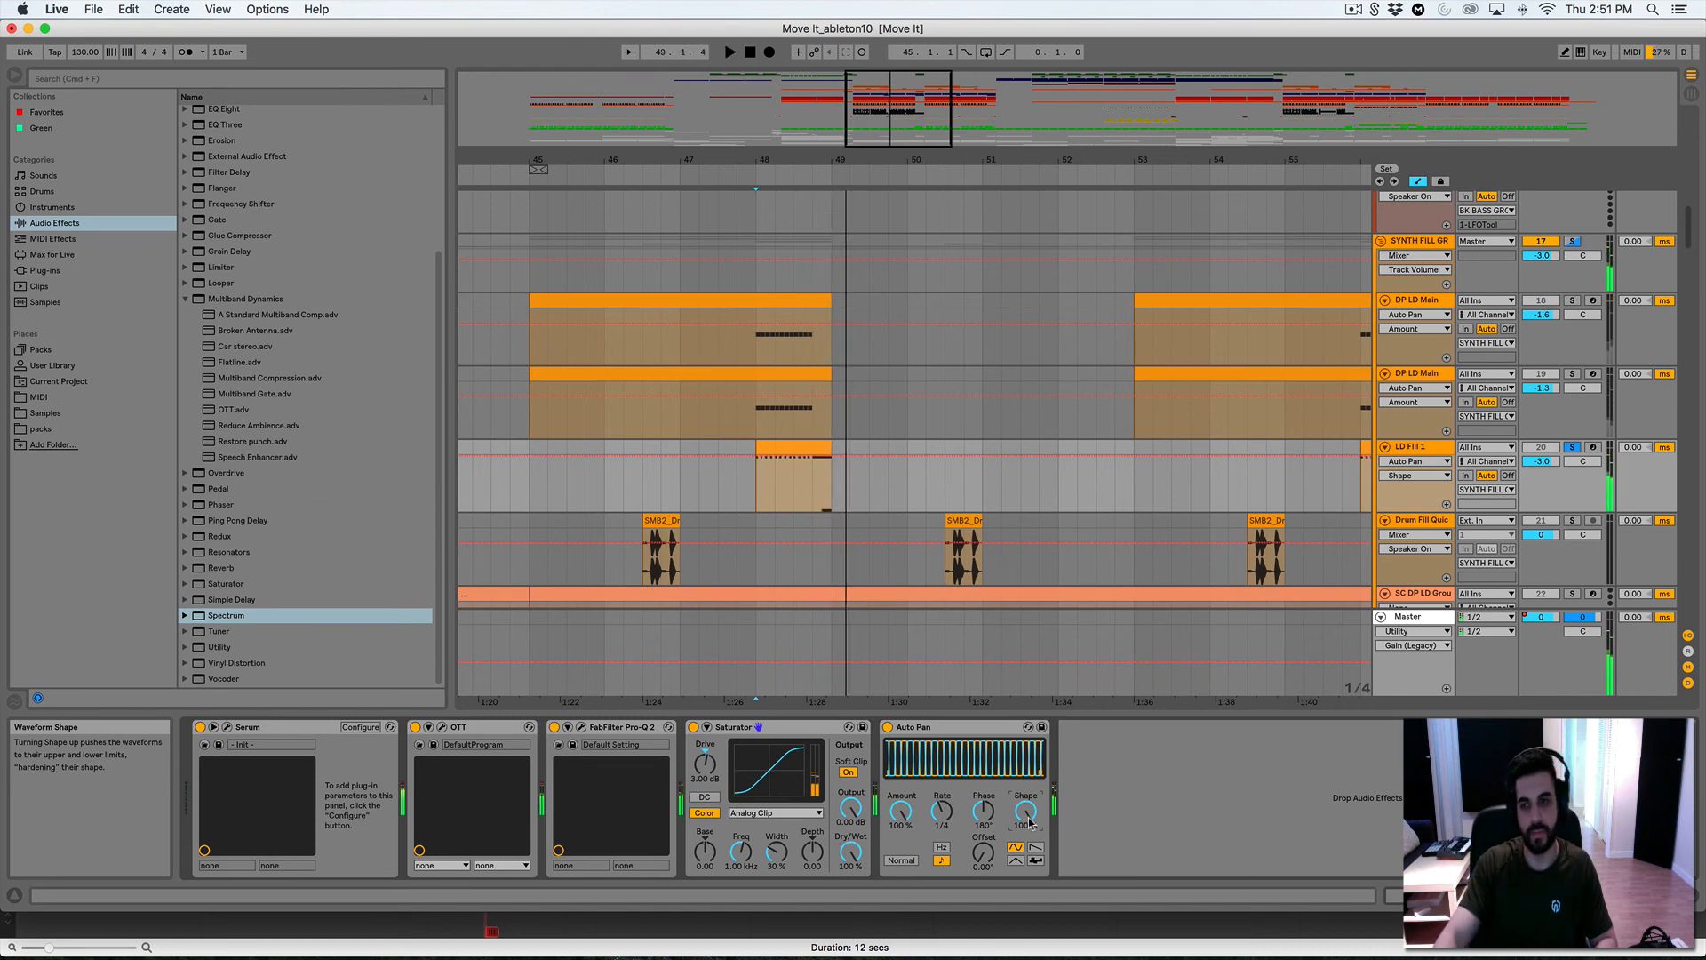
{"action": "left_click", "coordinate": [813, 436]}
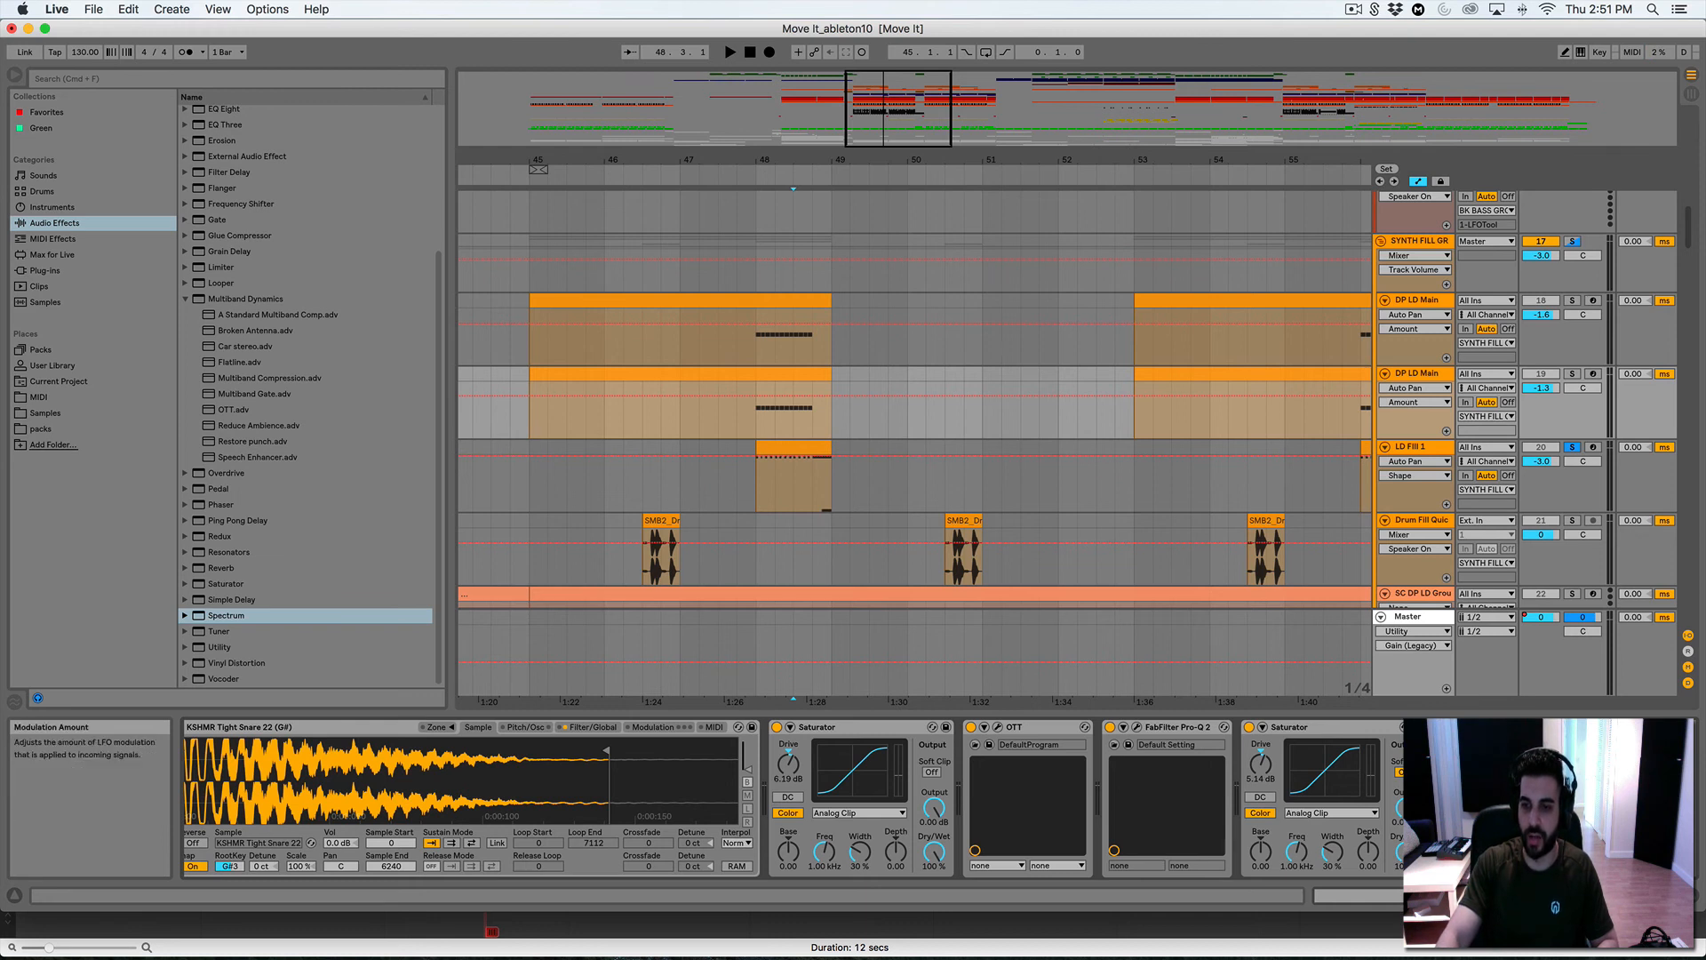
{"action": "scroll", "coordinate": [942, 798], "scroll_direction": "left", "scroll_amount": 1}
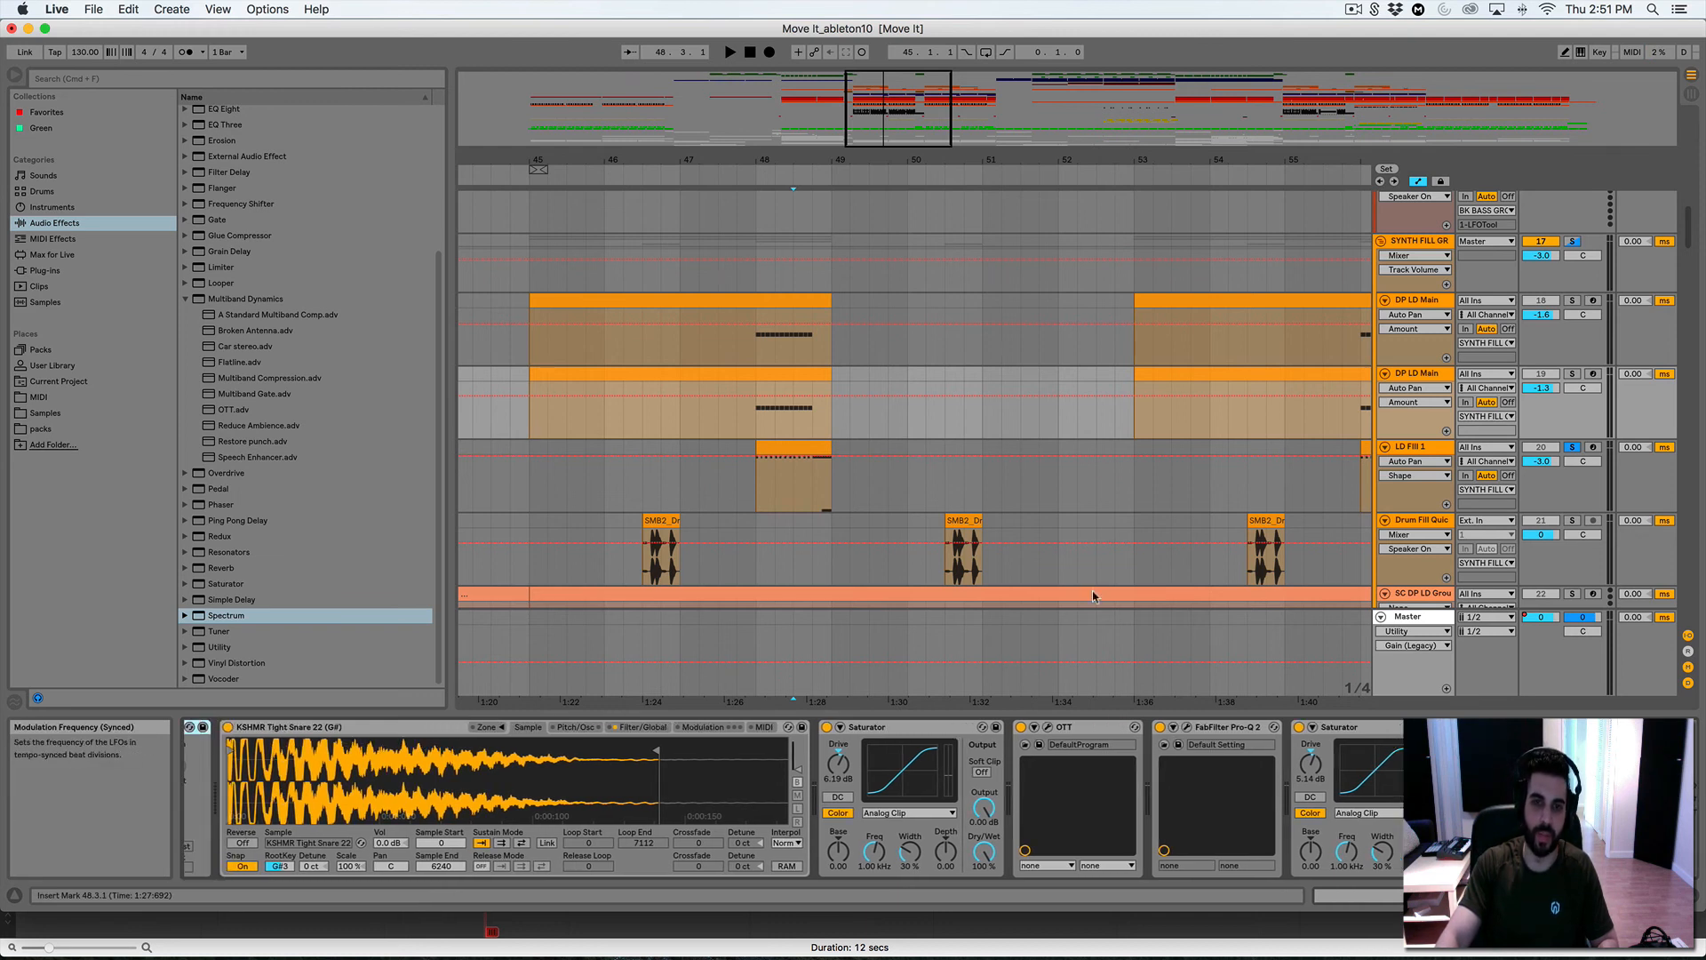
{"action": "left_click", "coordinate": [758, 487]}
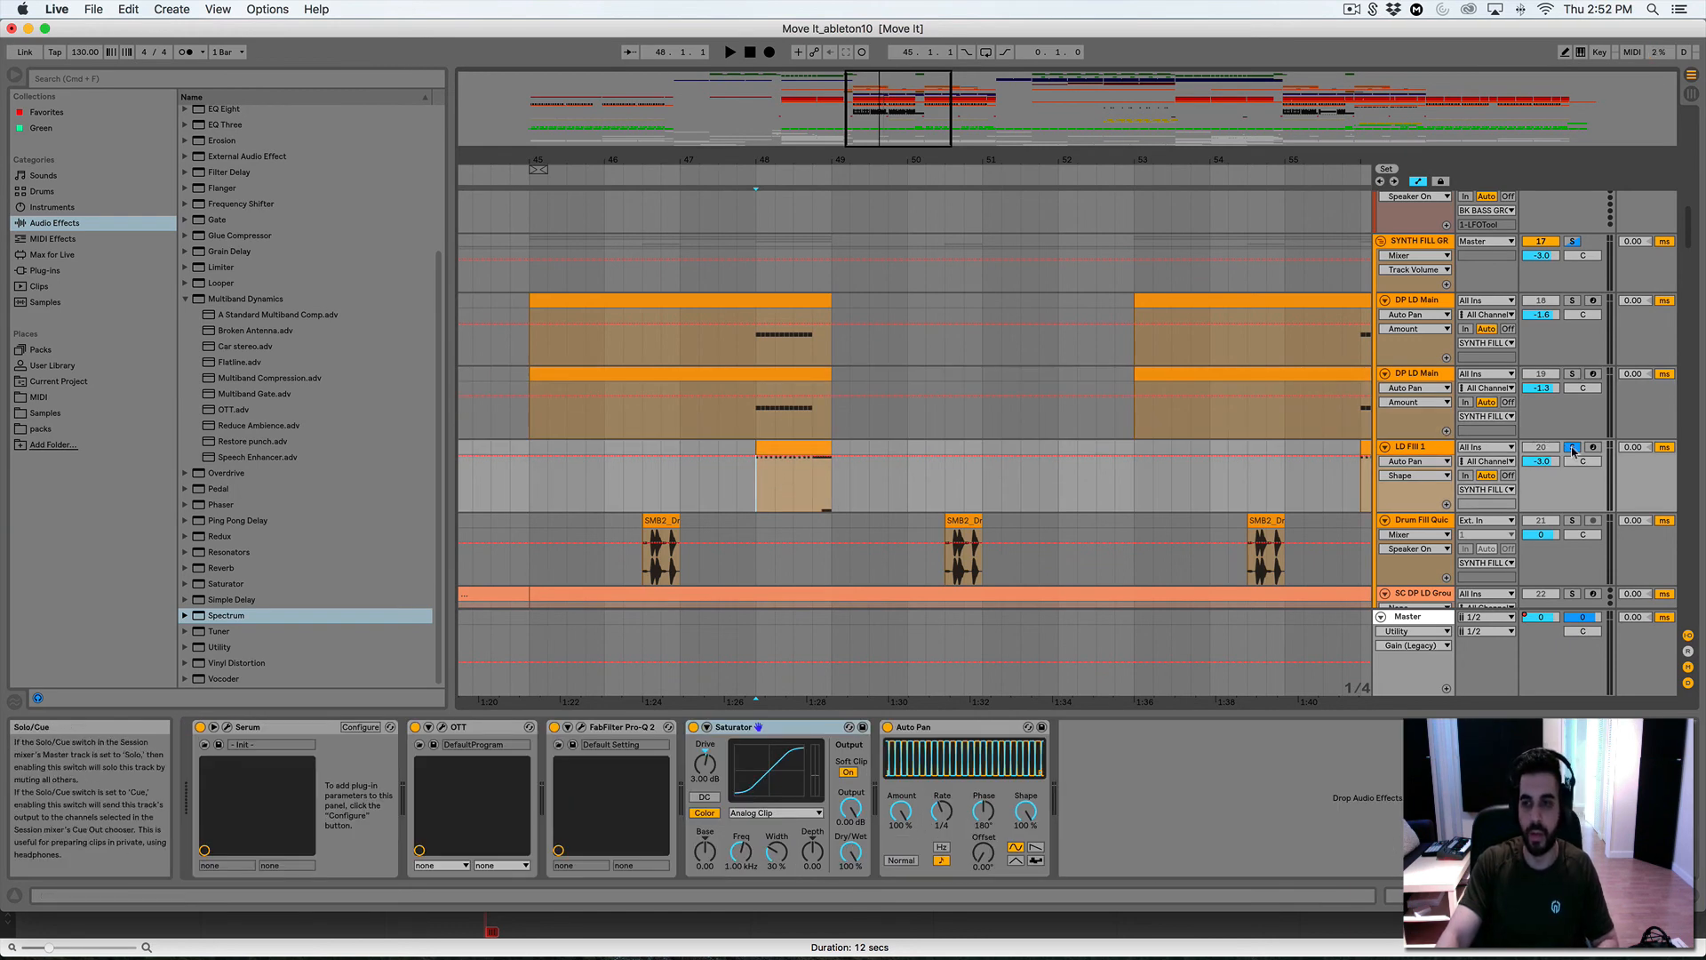
Solo the drum fill track below LD Fill 1 and play its fill from 46.3
{"action": "scroll", "coordinate": [738, 462], "scroll_direction": "down", "scroll_amount": 2}
{"action": "left_click", "coordinate": [648, 498]}
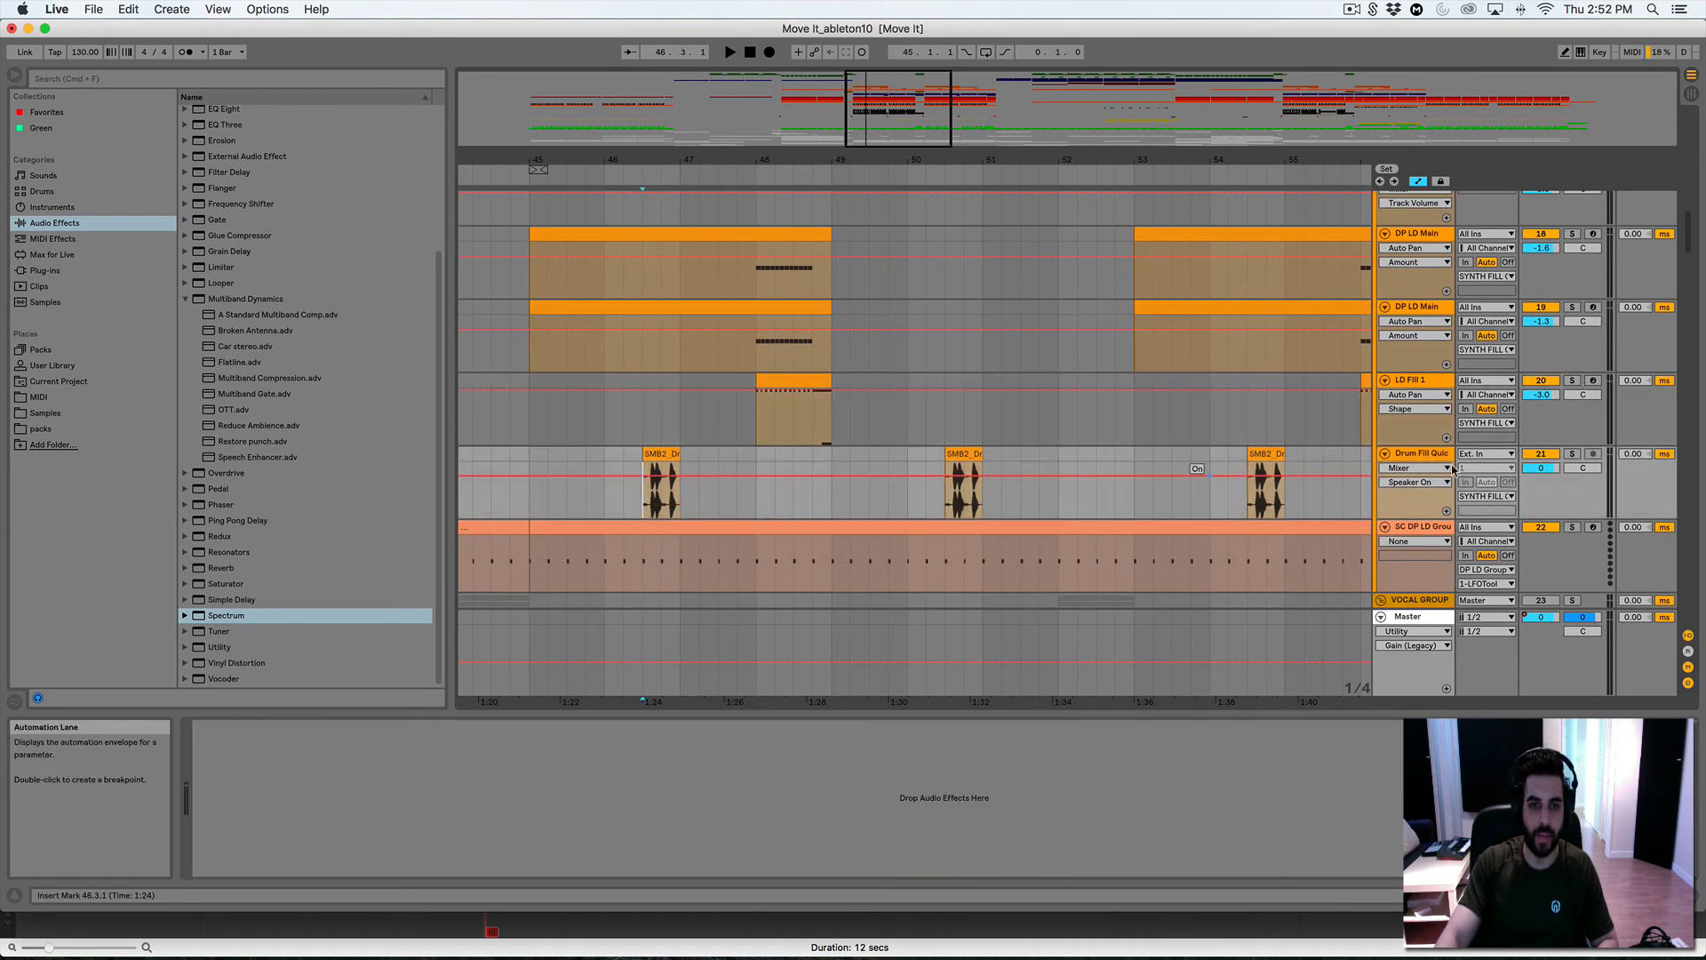
{"action": "left_click", "coordinate": [1573, 454]}
{"action": "key", "text": "space"}
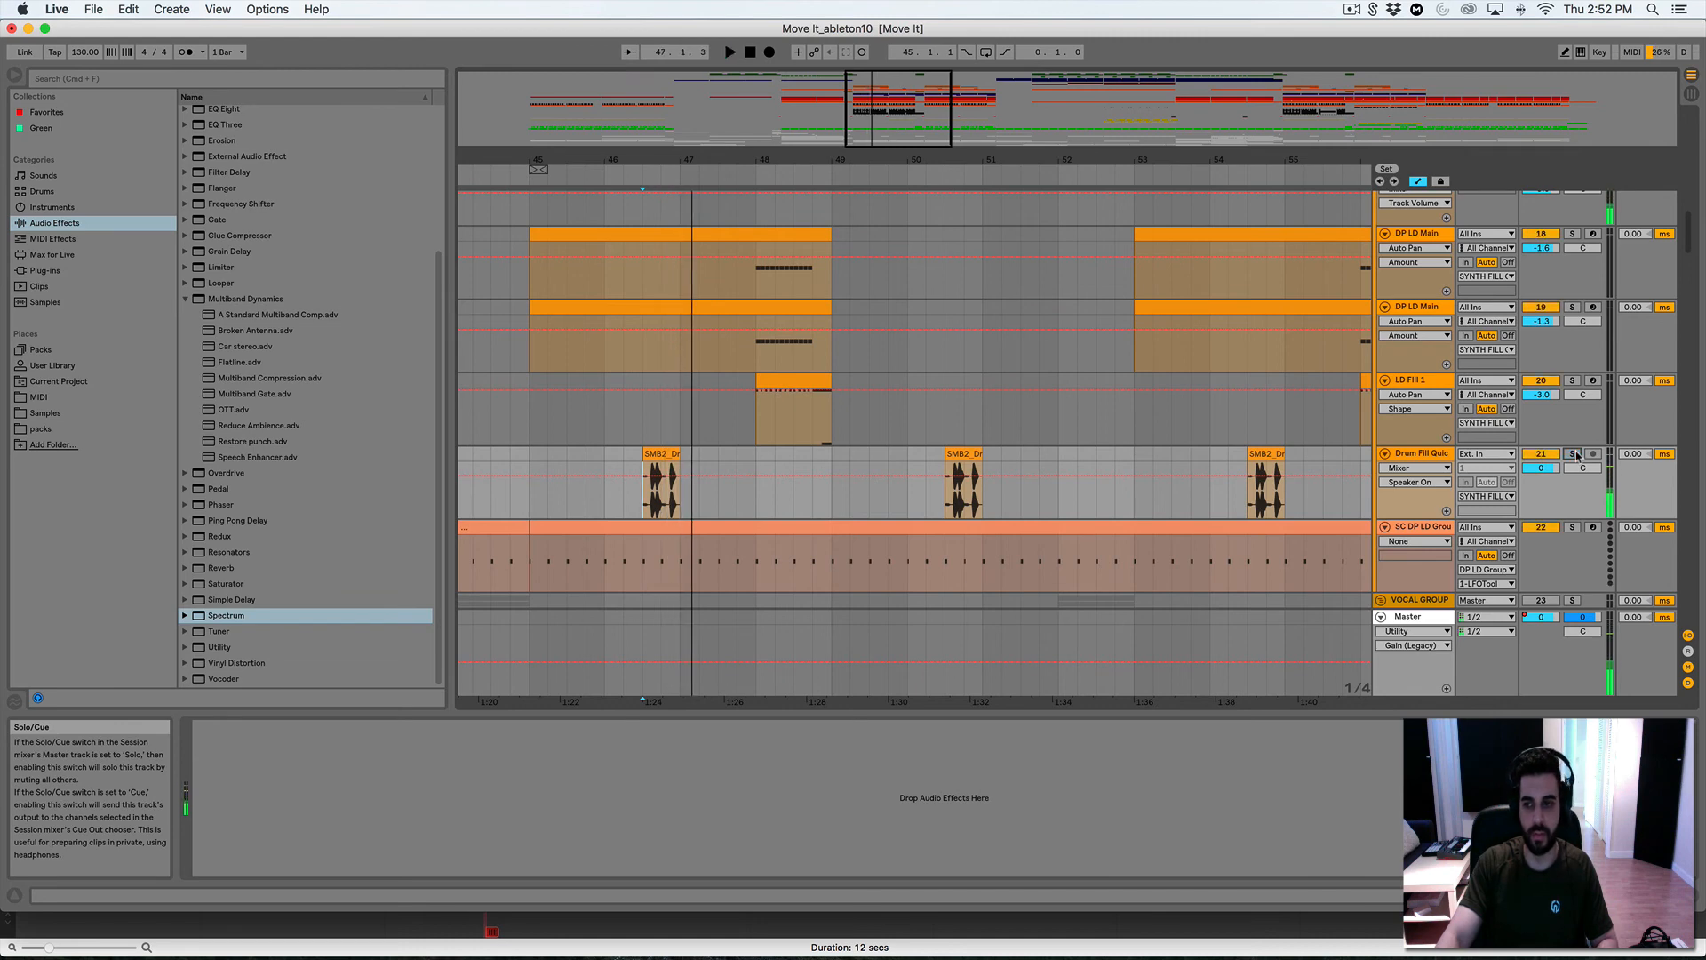
Solo the green VOCAL GROUP and play its vocal clips from bar 52
{"action": "scroll", "coordinate": [1027, 407], "scroll_direction": "up", "scroll_amount": 6}
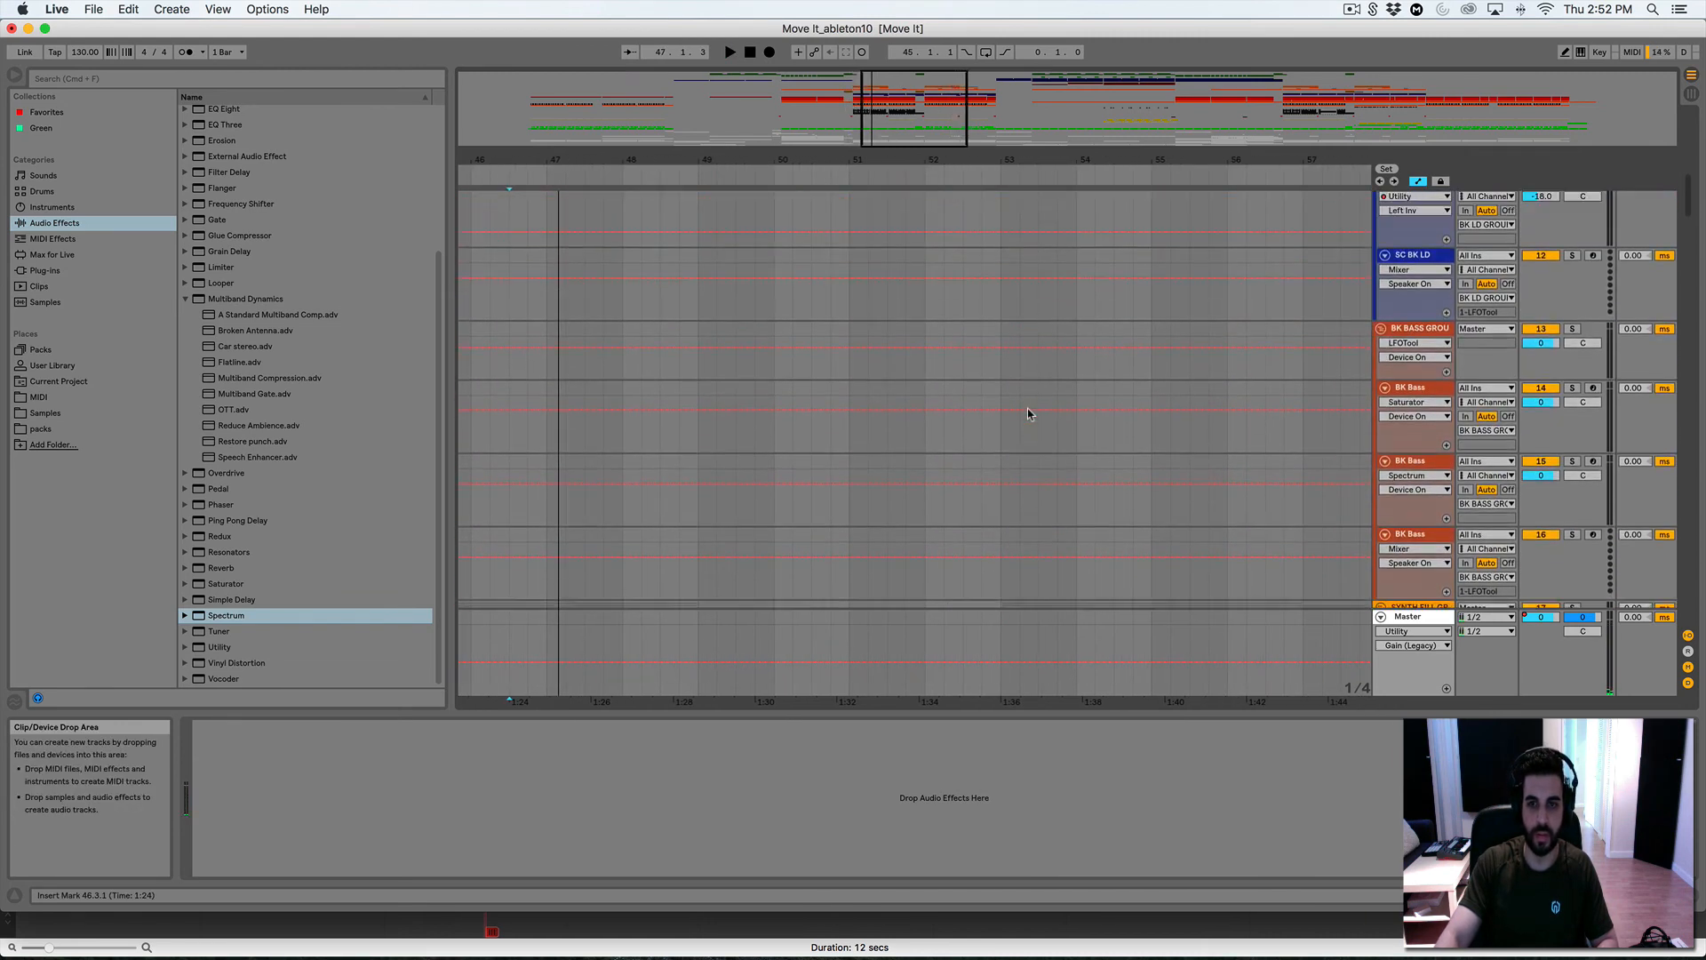
{"action": "scroll", "coordinate": [1028, 414], "scroll_direction": "up", "scroll_amount": 10}
{"action": "left_click", "coordinate": [949, 321]}
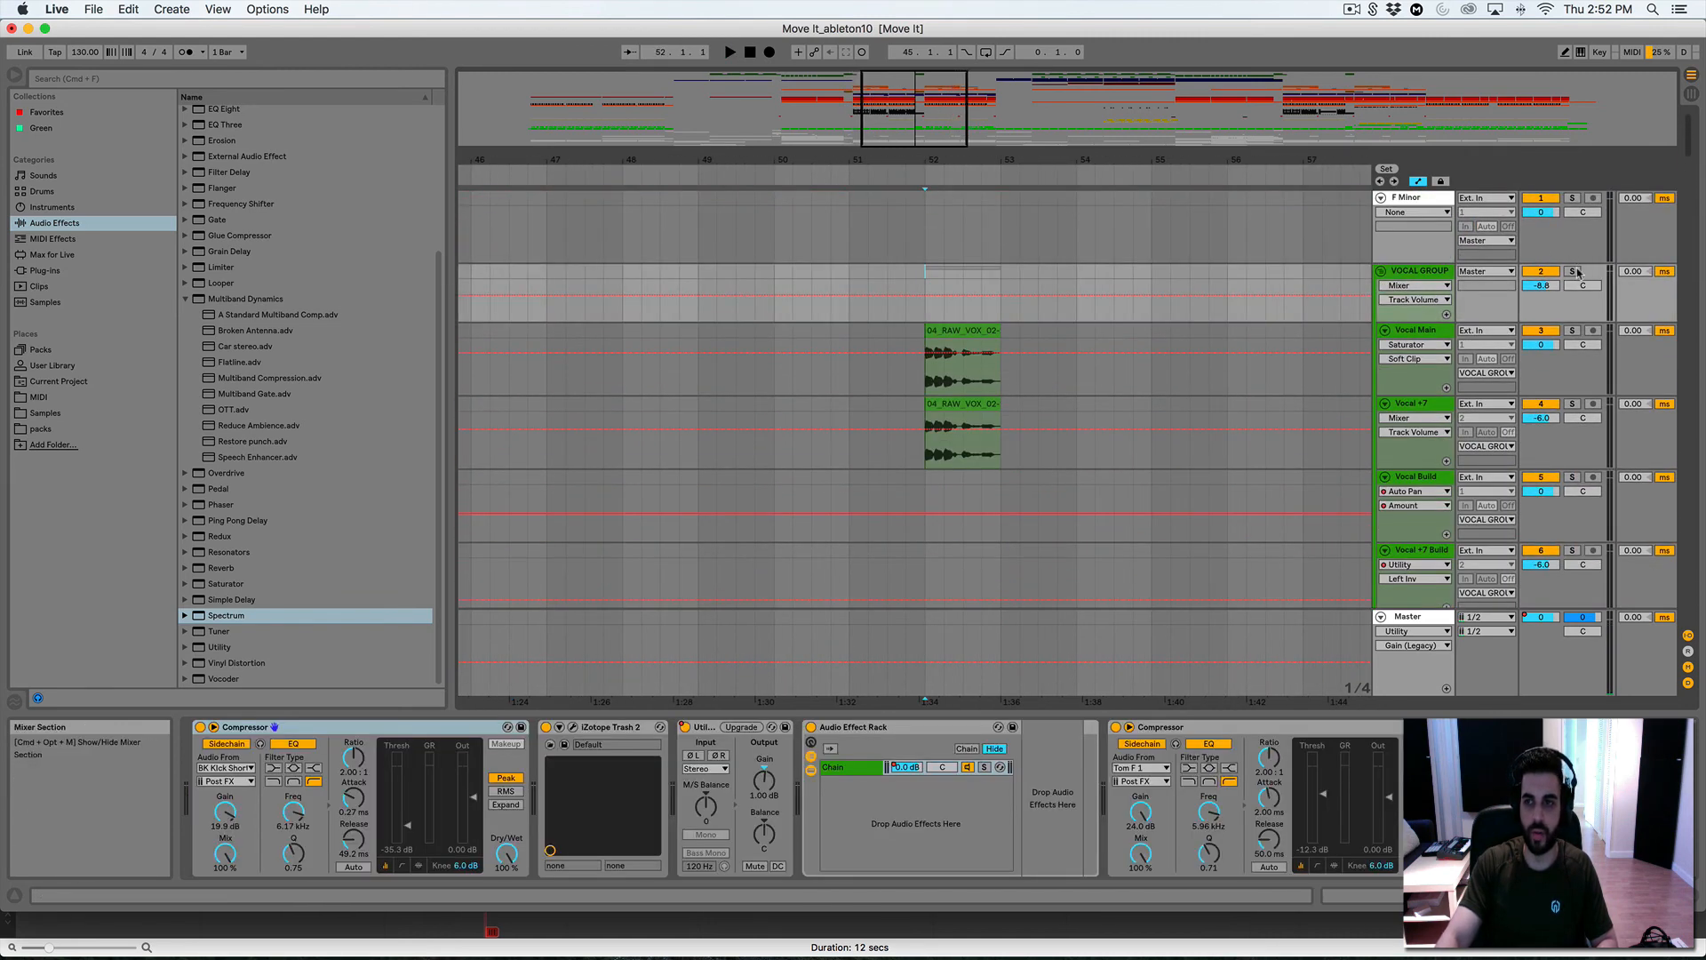
{"action": "key", "text": "space"}
{"action": "left_click", "coordinate": [1573, 271]}
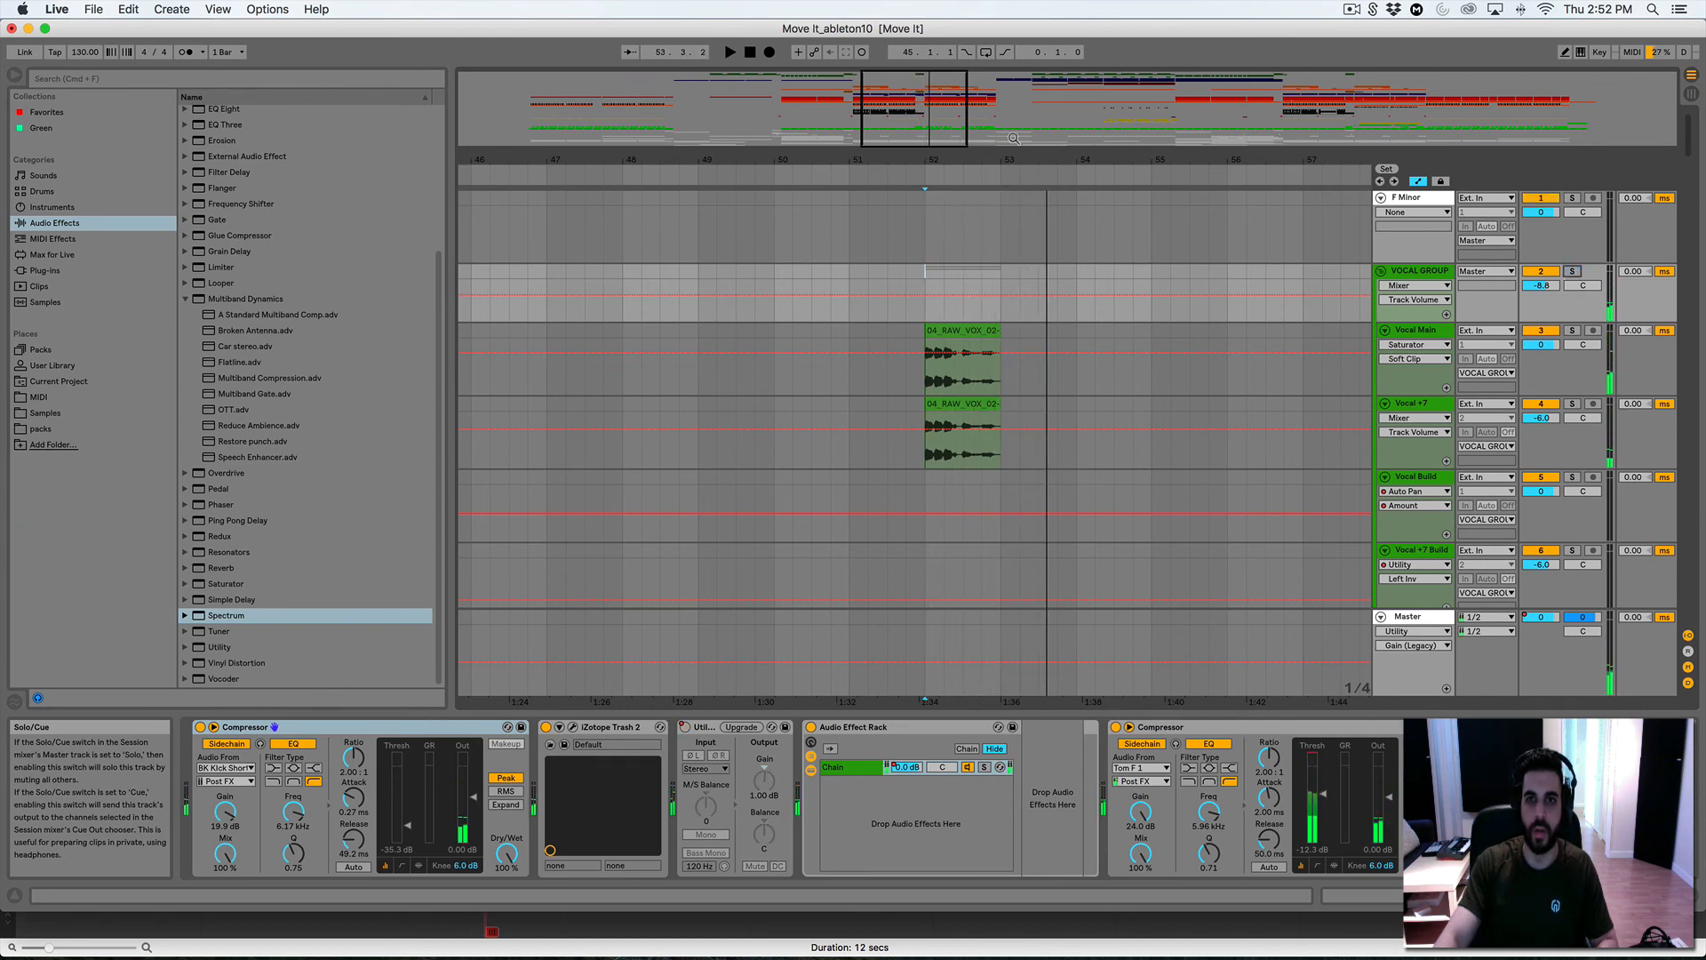
Go to the second drop and start playback at 99.2, just before its Vocal Drop and Vocoder clips
{"action": "left_click_drag", "start_coordinate": [921, 160], "coordinate": [918, 127]}
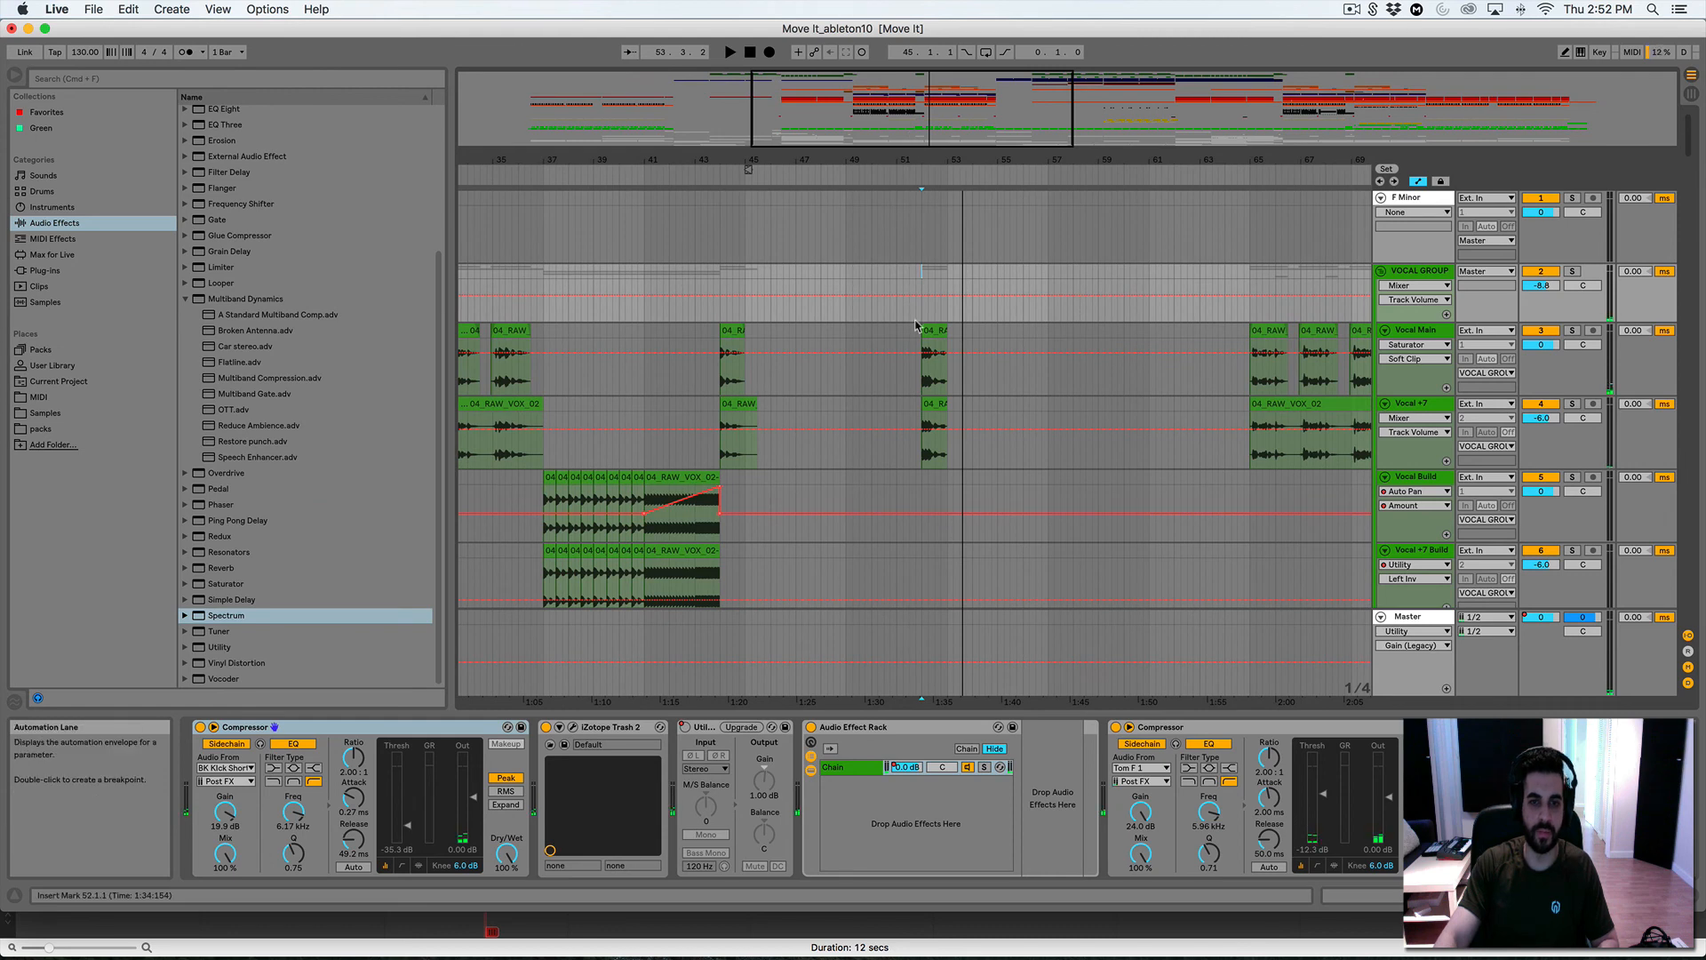
{"action": "scroll", "coordinate": [891, 397], "scroll_direction": "down", "scroll_amount": 15}
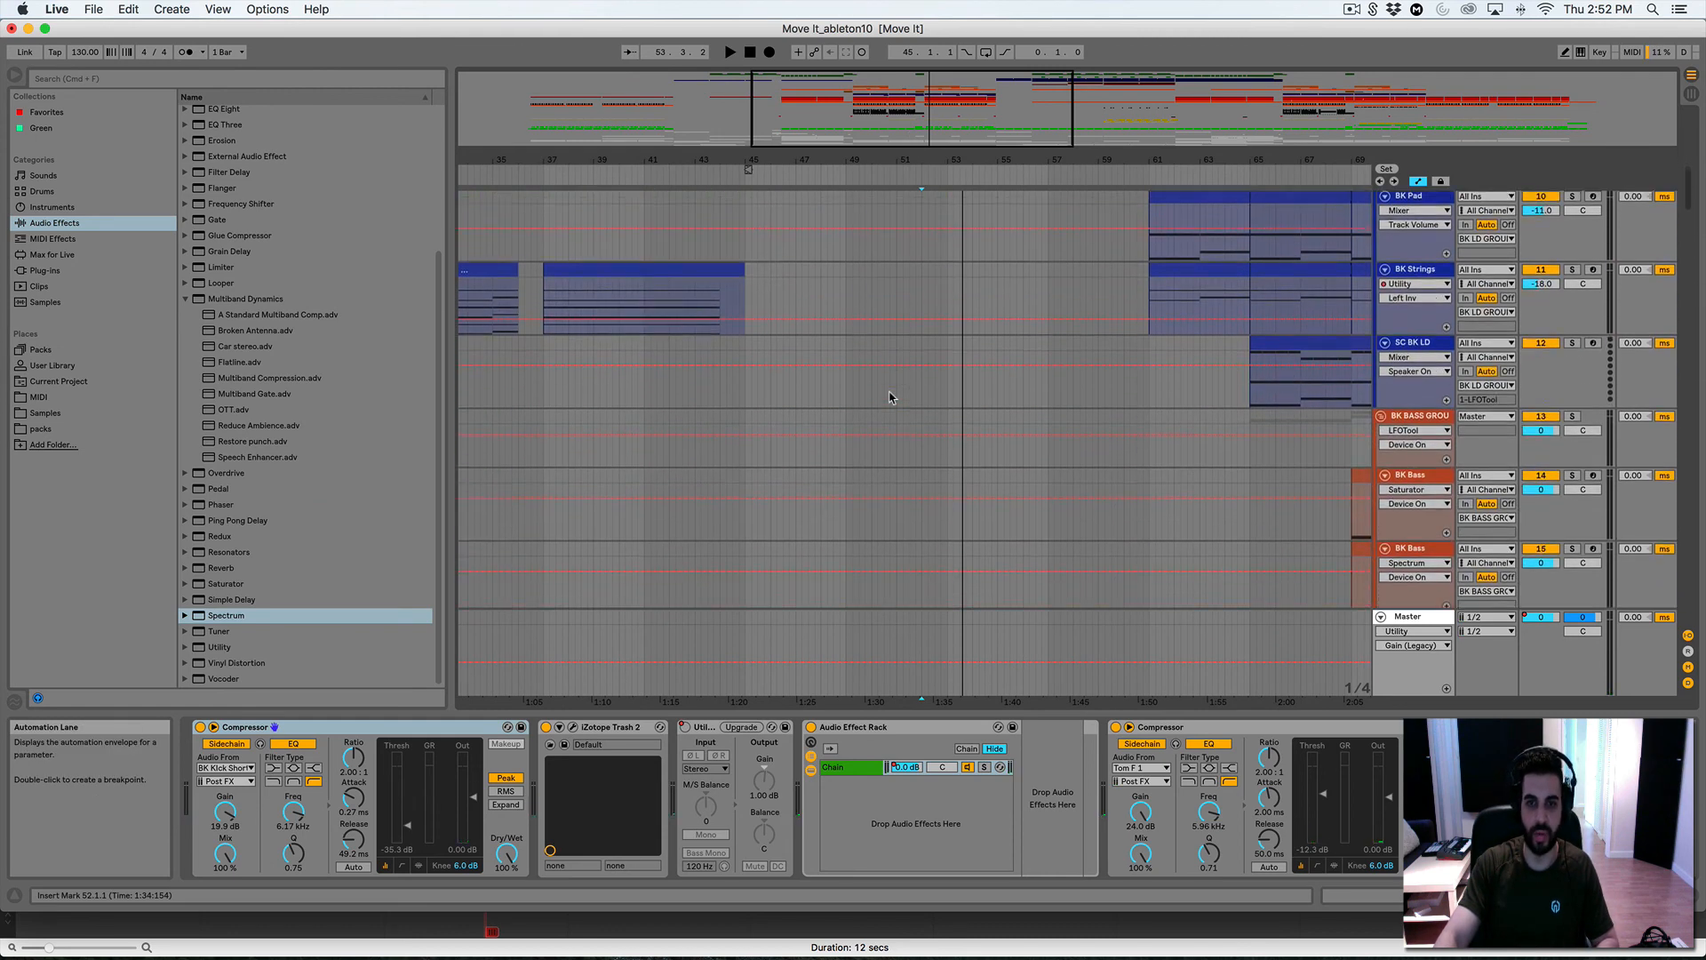
{"action": "scroll", "coordinate": [891, 397], "scroll_direction": "down", "scroll_amount": 4}
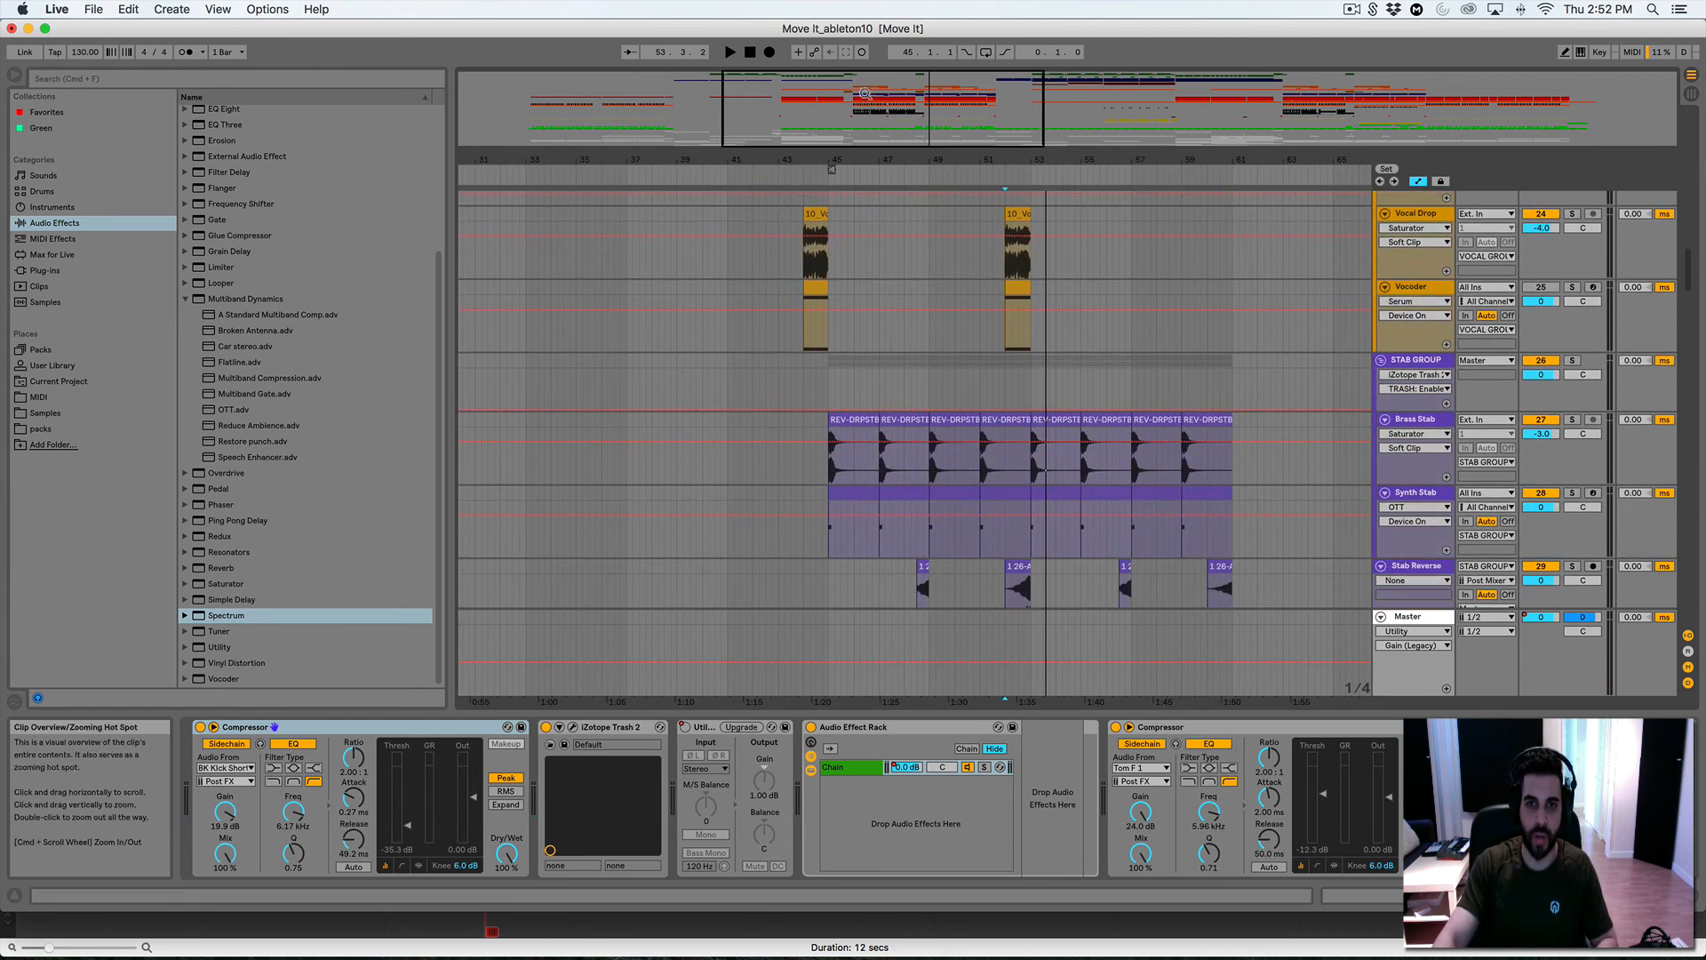
{"action": "mouse_move", "coordinate": [897, 115]}
{"action": "left_mouse_down"}
{"action": "mouse_move", "coordinate": [1243, 93]}
{"action": "mouse_move", "coordinate": [1174, 111]}
{"action": "mouse_move", "coordinate": [1290, 122]}
{"action": "left_mouse_up"}
{"action": "scroll", "coordinate": [1087, 452], "scroll_direction": "up", "scroll_amount": 6}
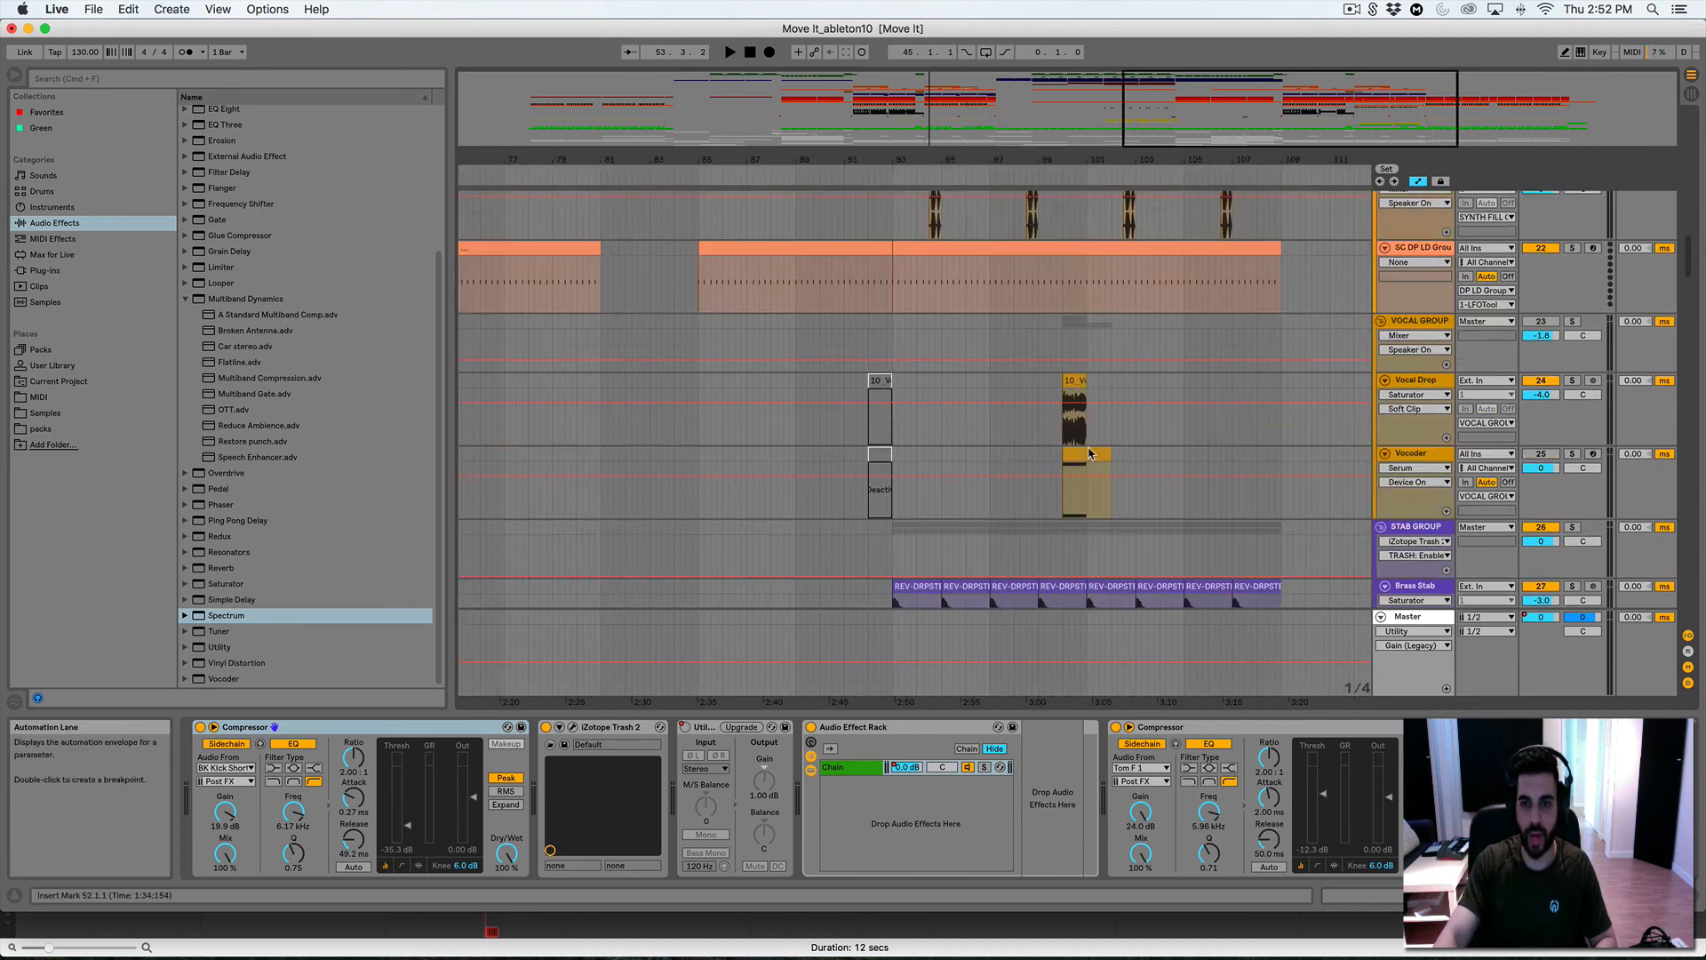
{"action": "left_click", "coordinate": [1045, 455]}
{"action": "key", "text": "space"}
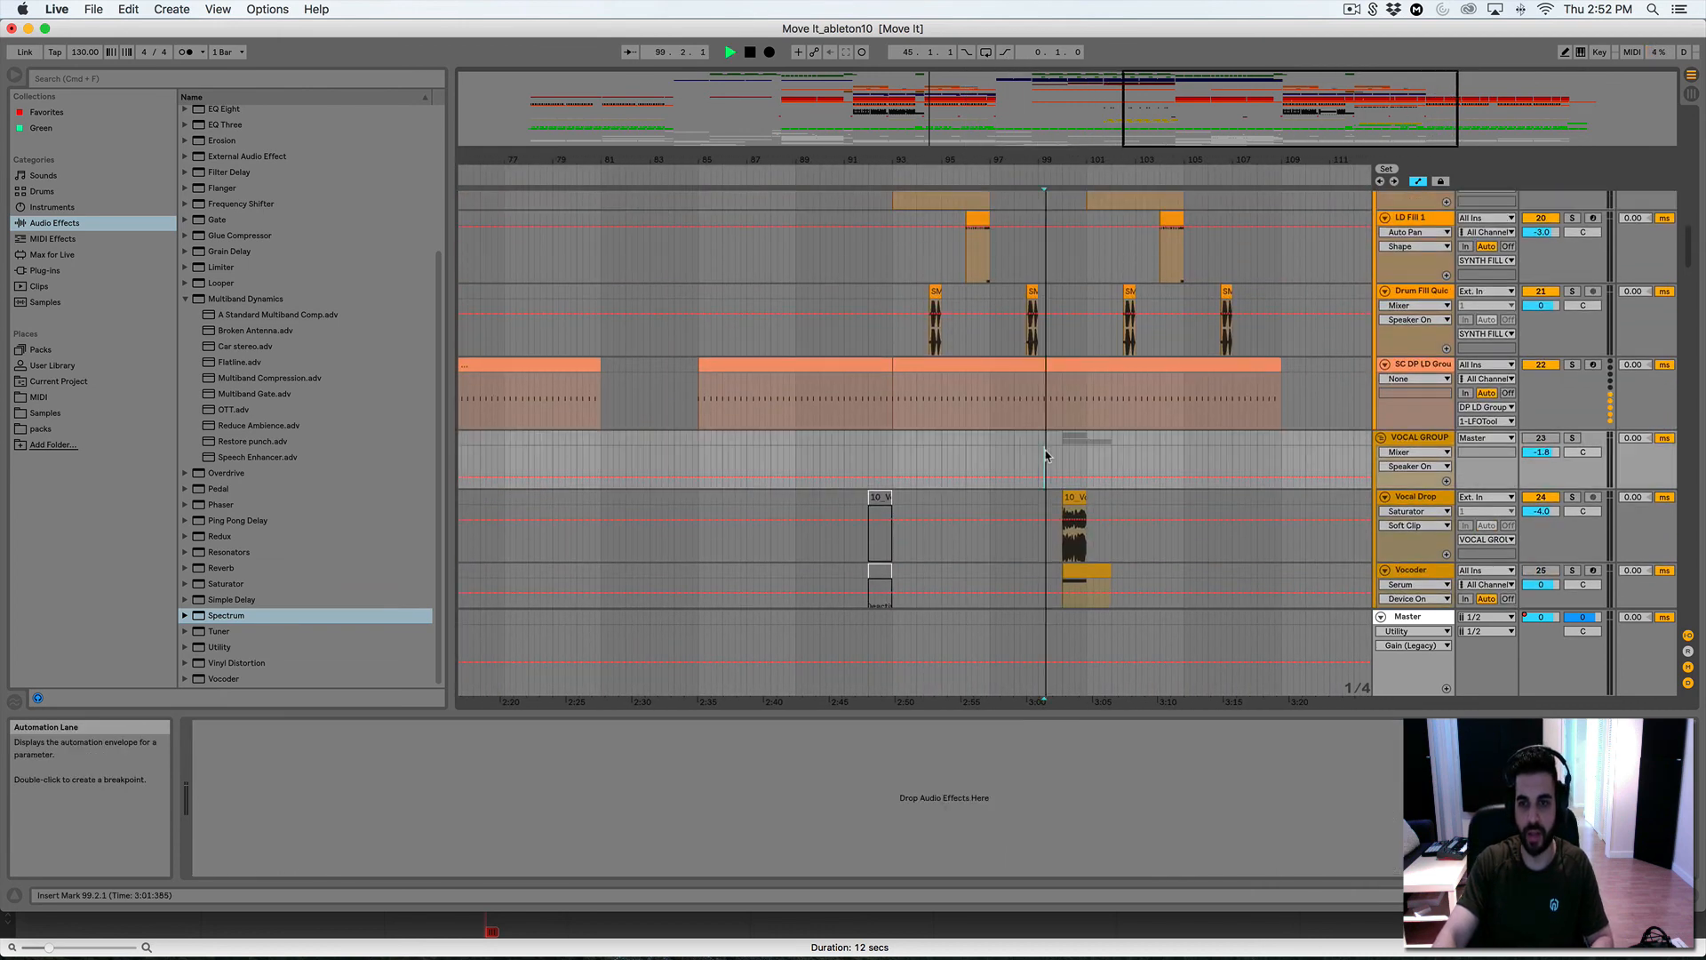
Set the arrangement grid to 2/1 and place the insert marker at bar 109
{"action": "right_click", "coordinate": [1143, 460]}
{"action": "left_click", "coordinate": [1256, 584]}
{"action": "scroll", "coordinate": [1233, 513], "scroll_direction": "right", "scroll_amount": 5}
{"action": "left_click", "coordinate": [1148, 460]}
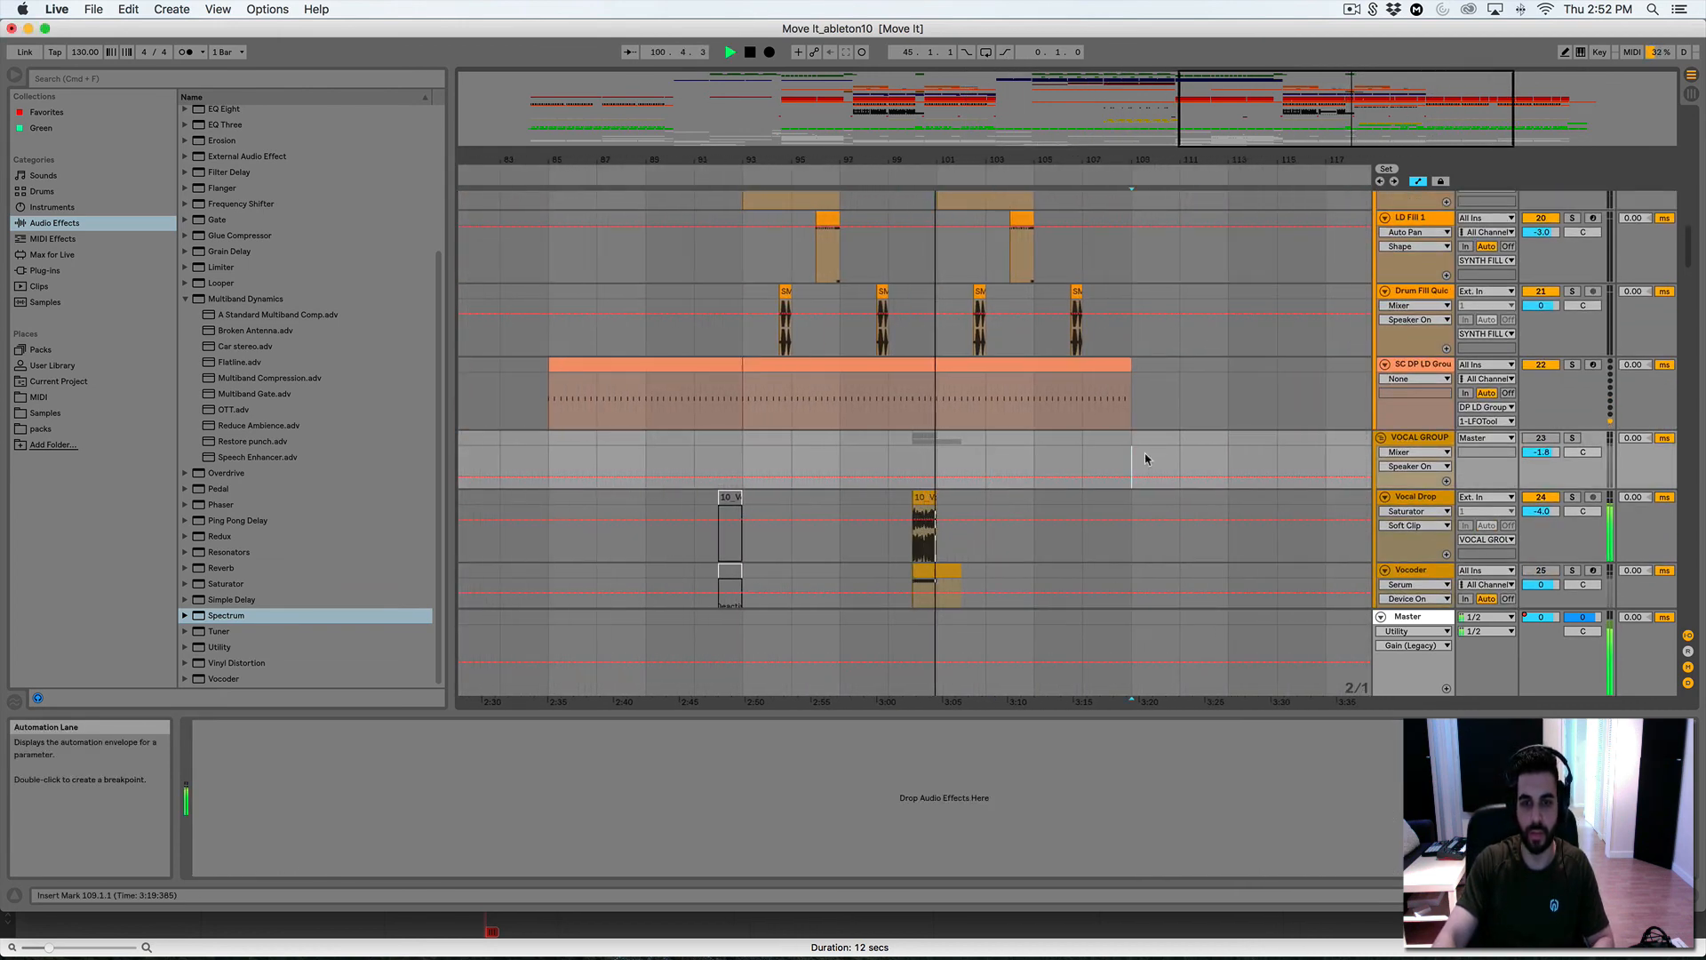
Find the 808 Kick track in the second drop, stop playback, and place the insert marker at its first clip on bar 101
{"action": "scroll", "coordinate": [1145, 459], "scroll_direction": "up", "scroll_amount": 3}
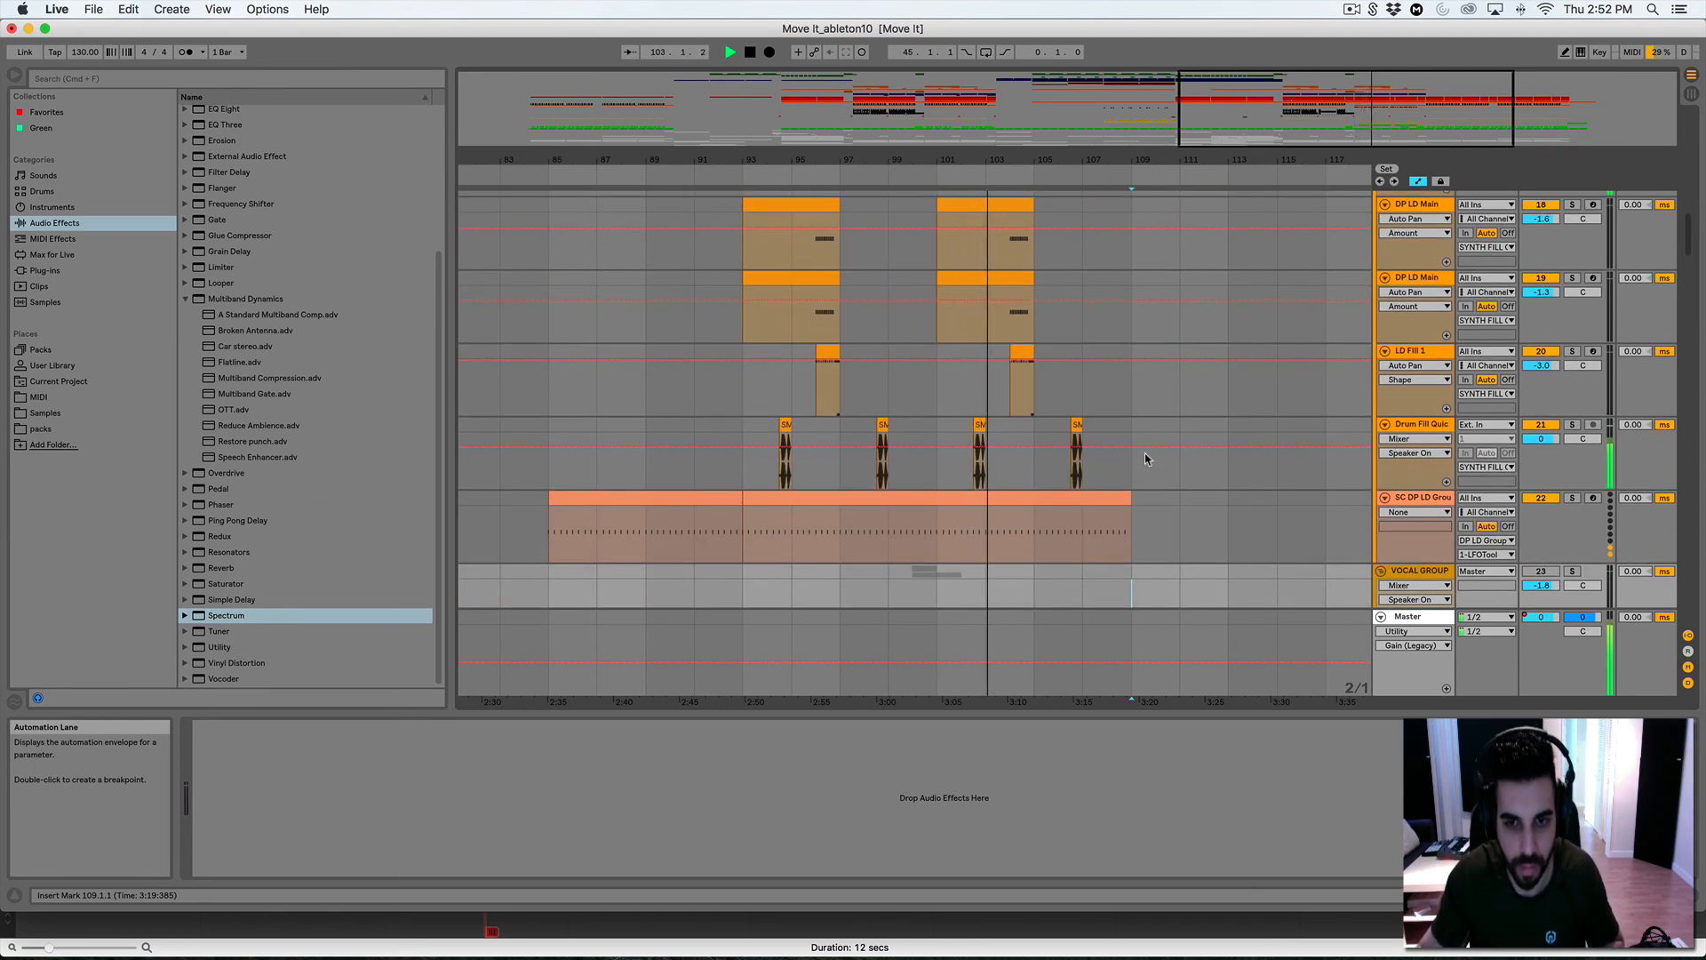
{"action": "scroll", "coordinate": [1069, 444], "scroll_direction": "up", "scroll_amount": 6}
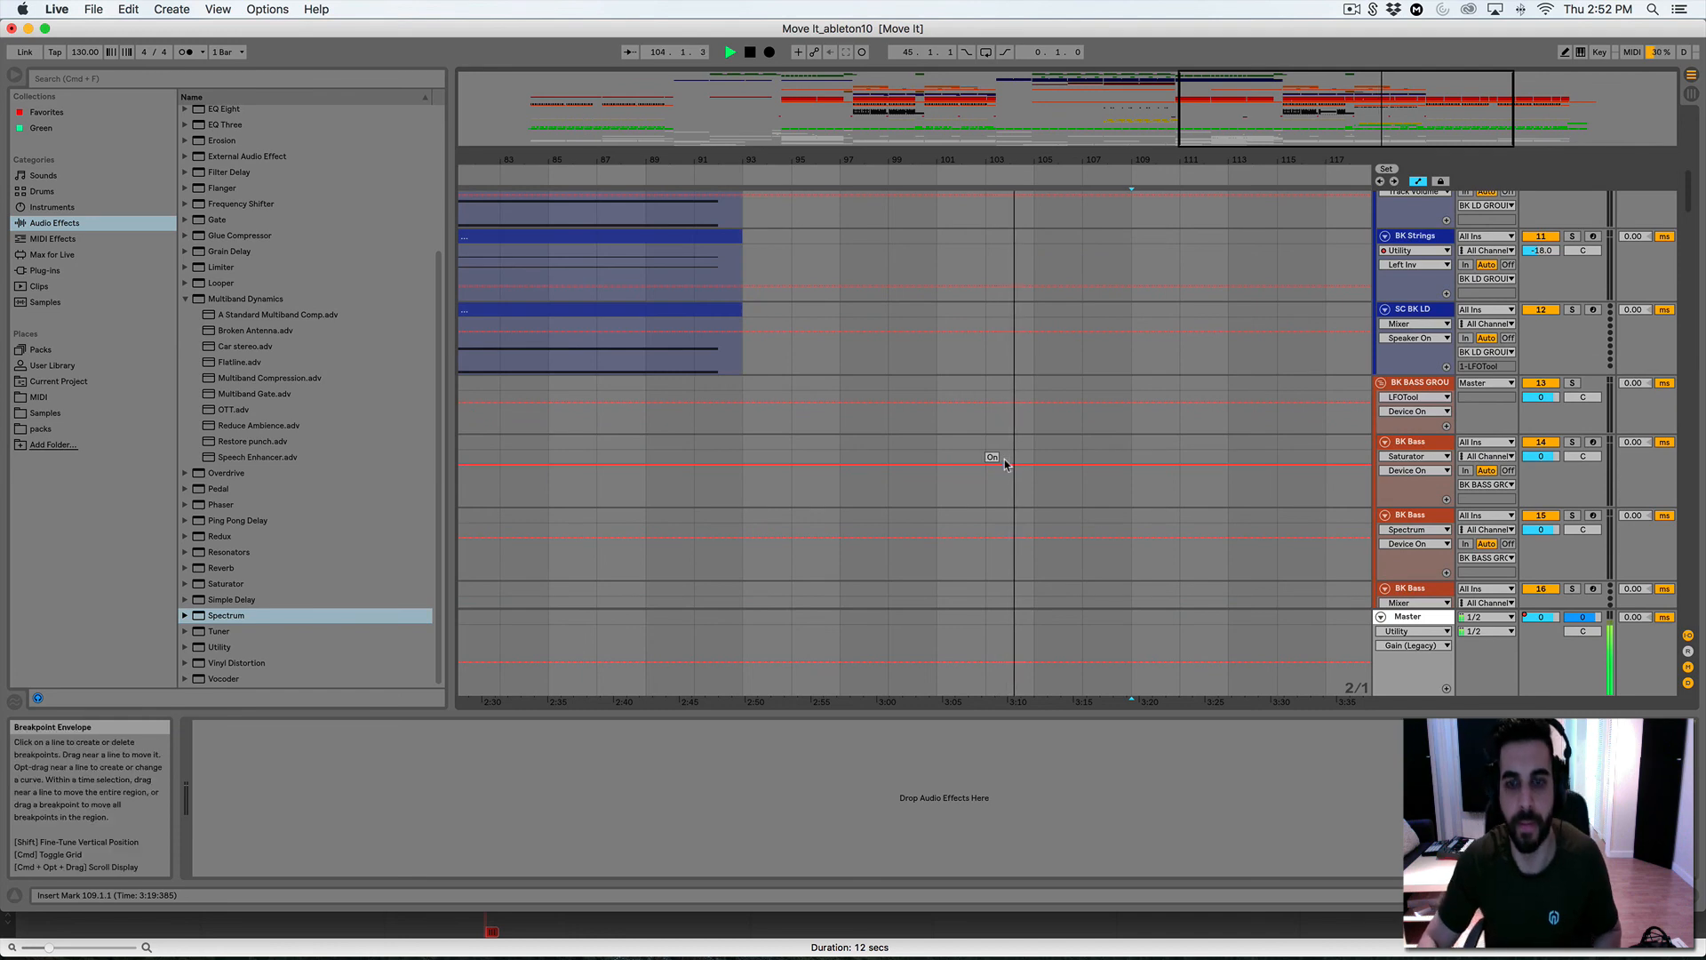
{"action": "scroll", "coordinate": [1022, 457], "scroll_direction": "down", "scroll_amount": 15}
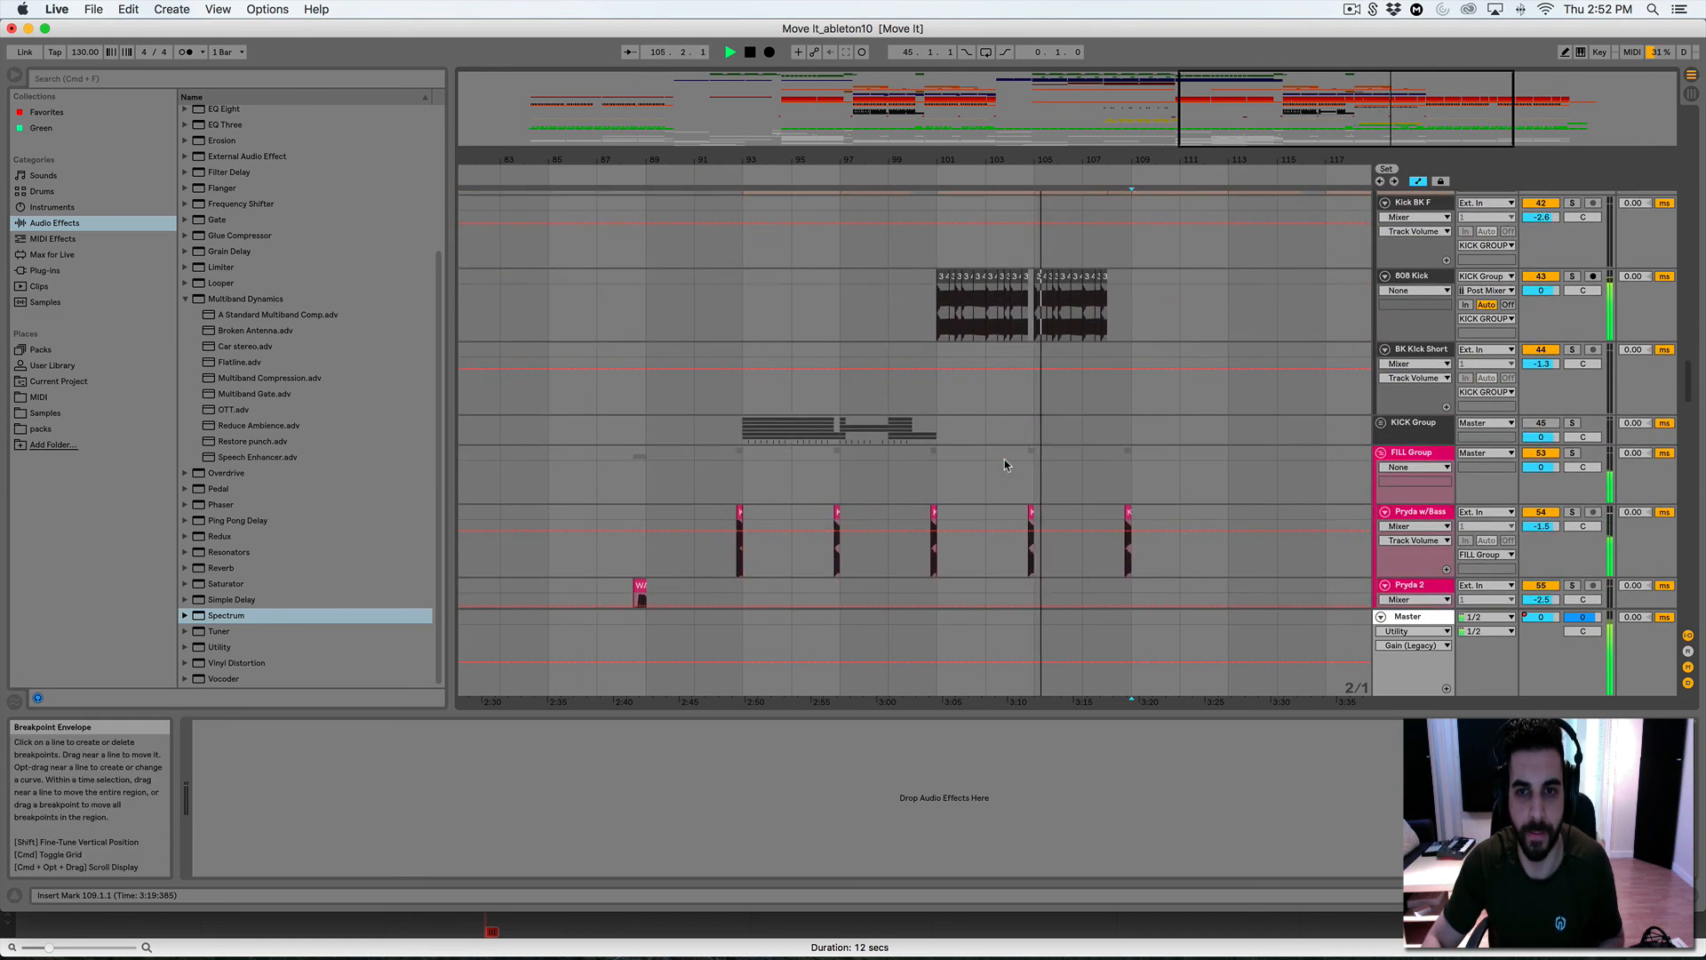
{"action": "scroll", "coordinate": [1005, 464], "scroll_direction": "up", "scroll_amount": 3}
{"action": "key", "text": "space"}
{"action": "left_click", "coordinate": [938, 475]}
{"action": "left_click_drag", "start_coordinate": [1075, 160], "coordinate": [1075, 217]}
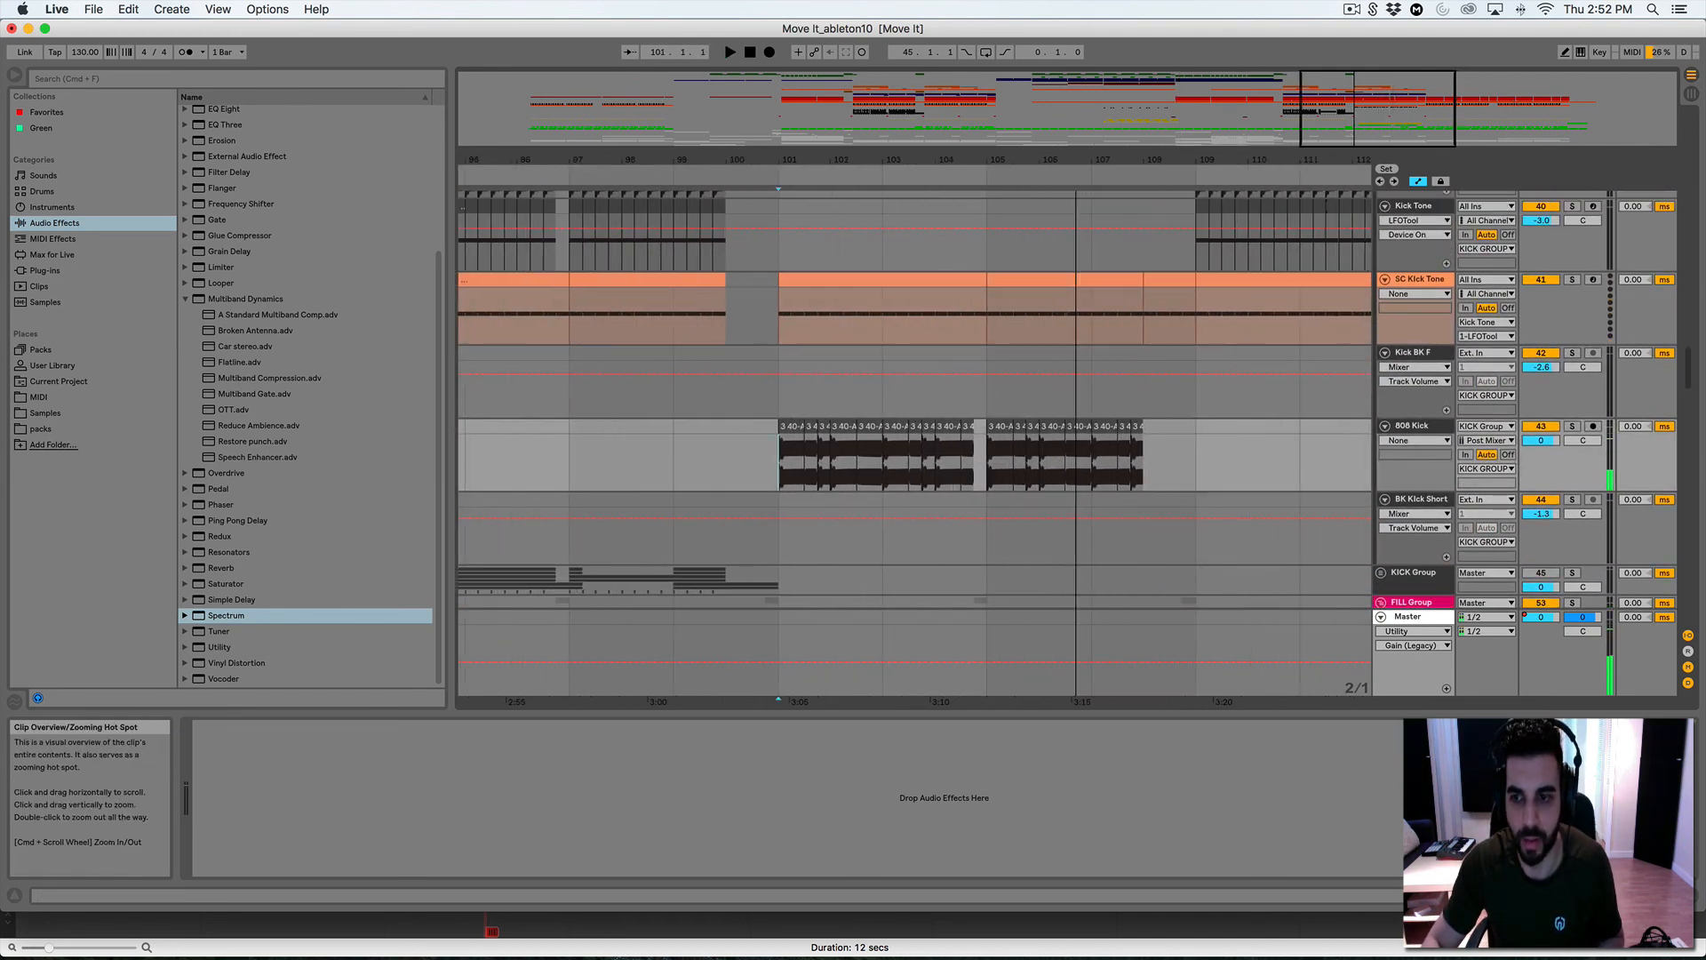
Solo the 808 Kick track and play its first clips from bar 101
{"action": "scroll", "coordinate": [928, 343], "scroll_direction": "down", "scroll_amount": 5}
{"action": "scroll", "coordinate": [927, 343], "scroll_direction": "up", "scroll_amount": 2}
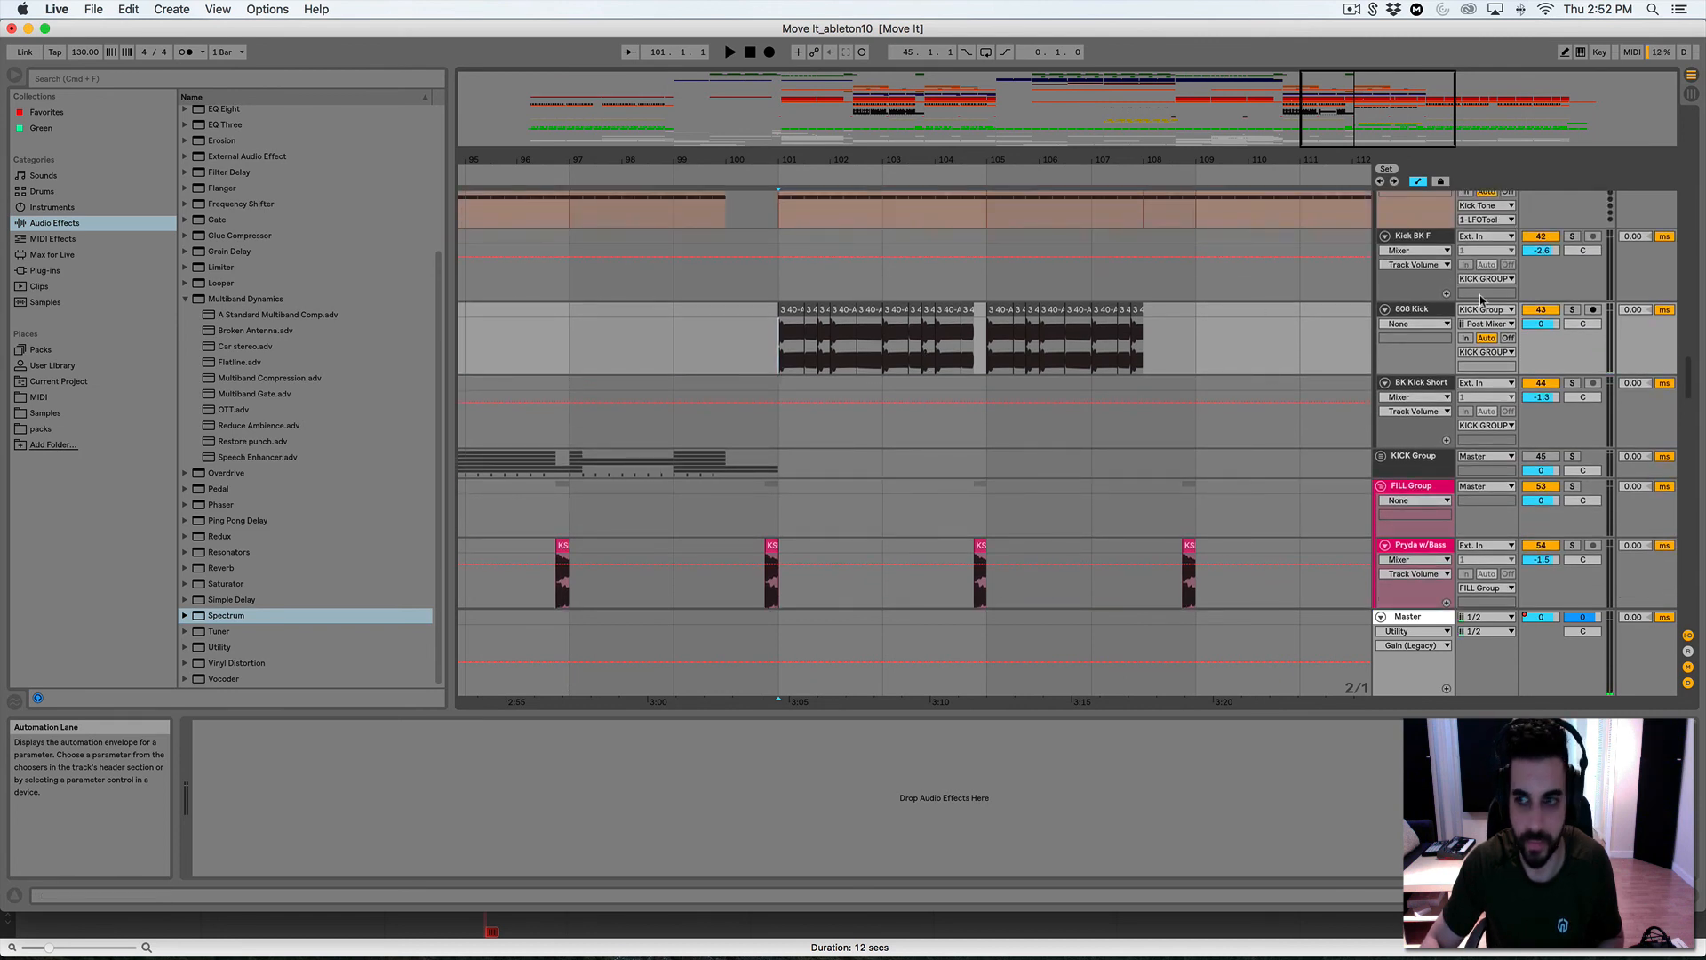
{"action": "left_click", "coordinate": [1571, 309]}
{"action": "key", "text": "space"}
{"action": "left_click_drag", "start_coordinate": [691, 160], "coordinate": [594, 202]}
{"action": "key", "text": "space"}
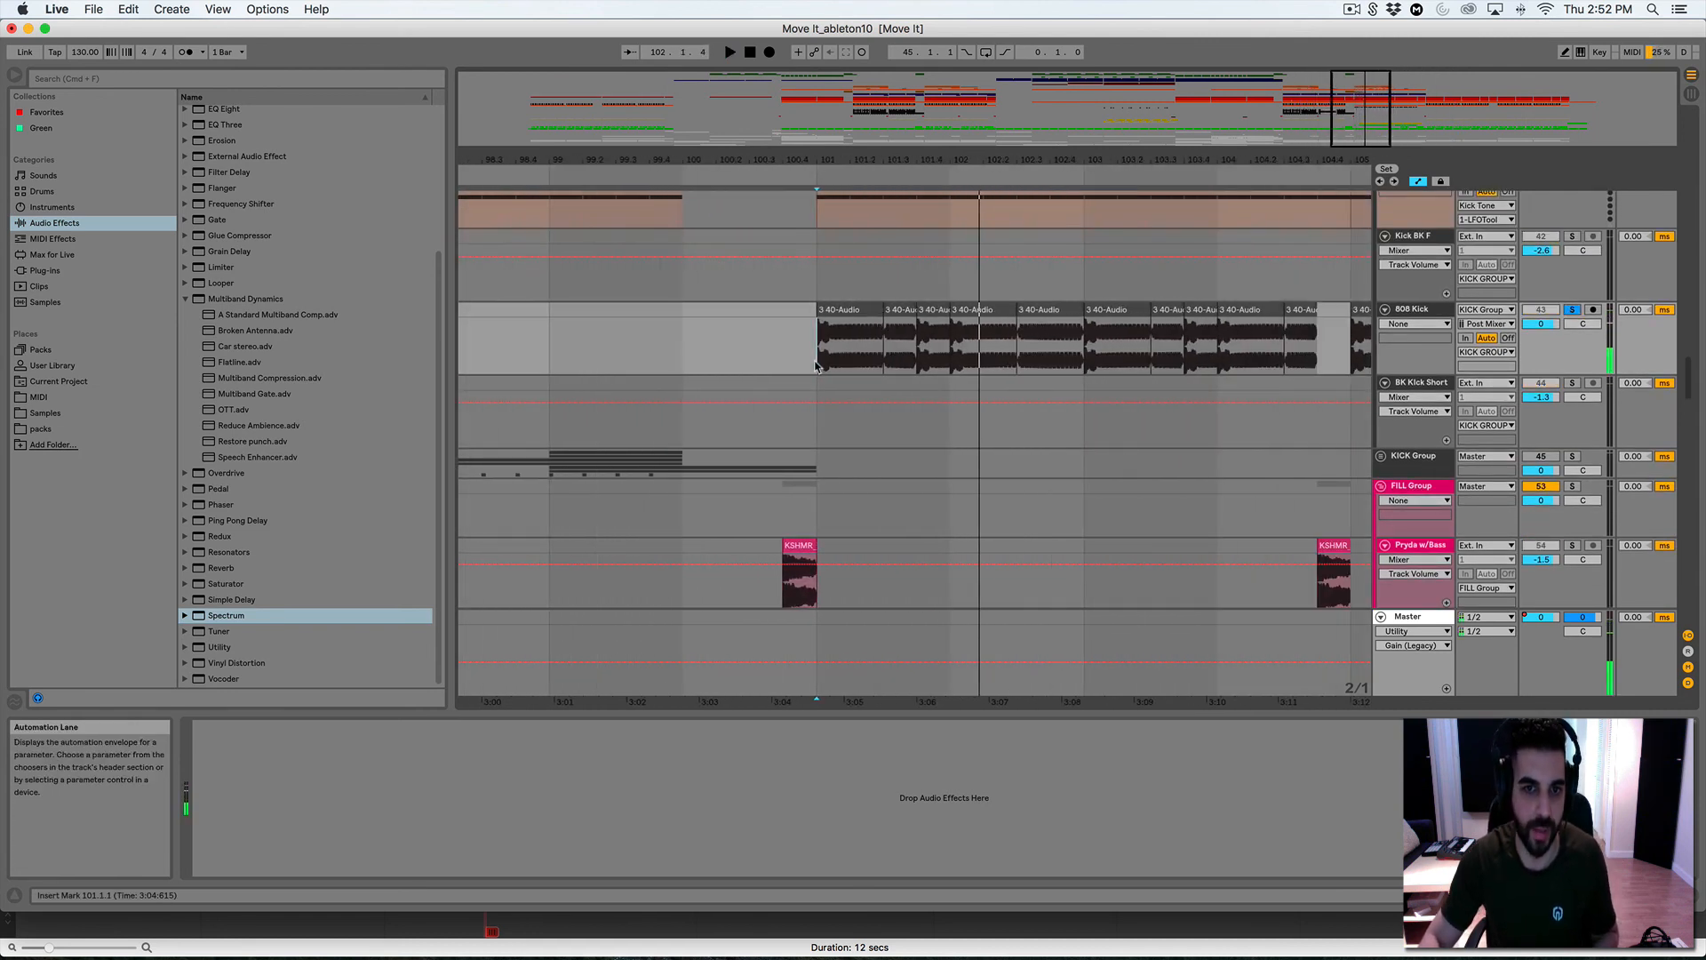
Unfold the lower KICK Group and compare its DP Kick, Top Kick and Kick Sub clips with the 808 Kick clips
{"action": "left_click", "coordinate": [1382, 456]}
{"action": "scroll", "coordinate": [773, 501], "scroll_direction": "down", "scroll_amount": 5}
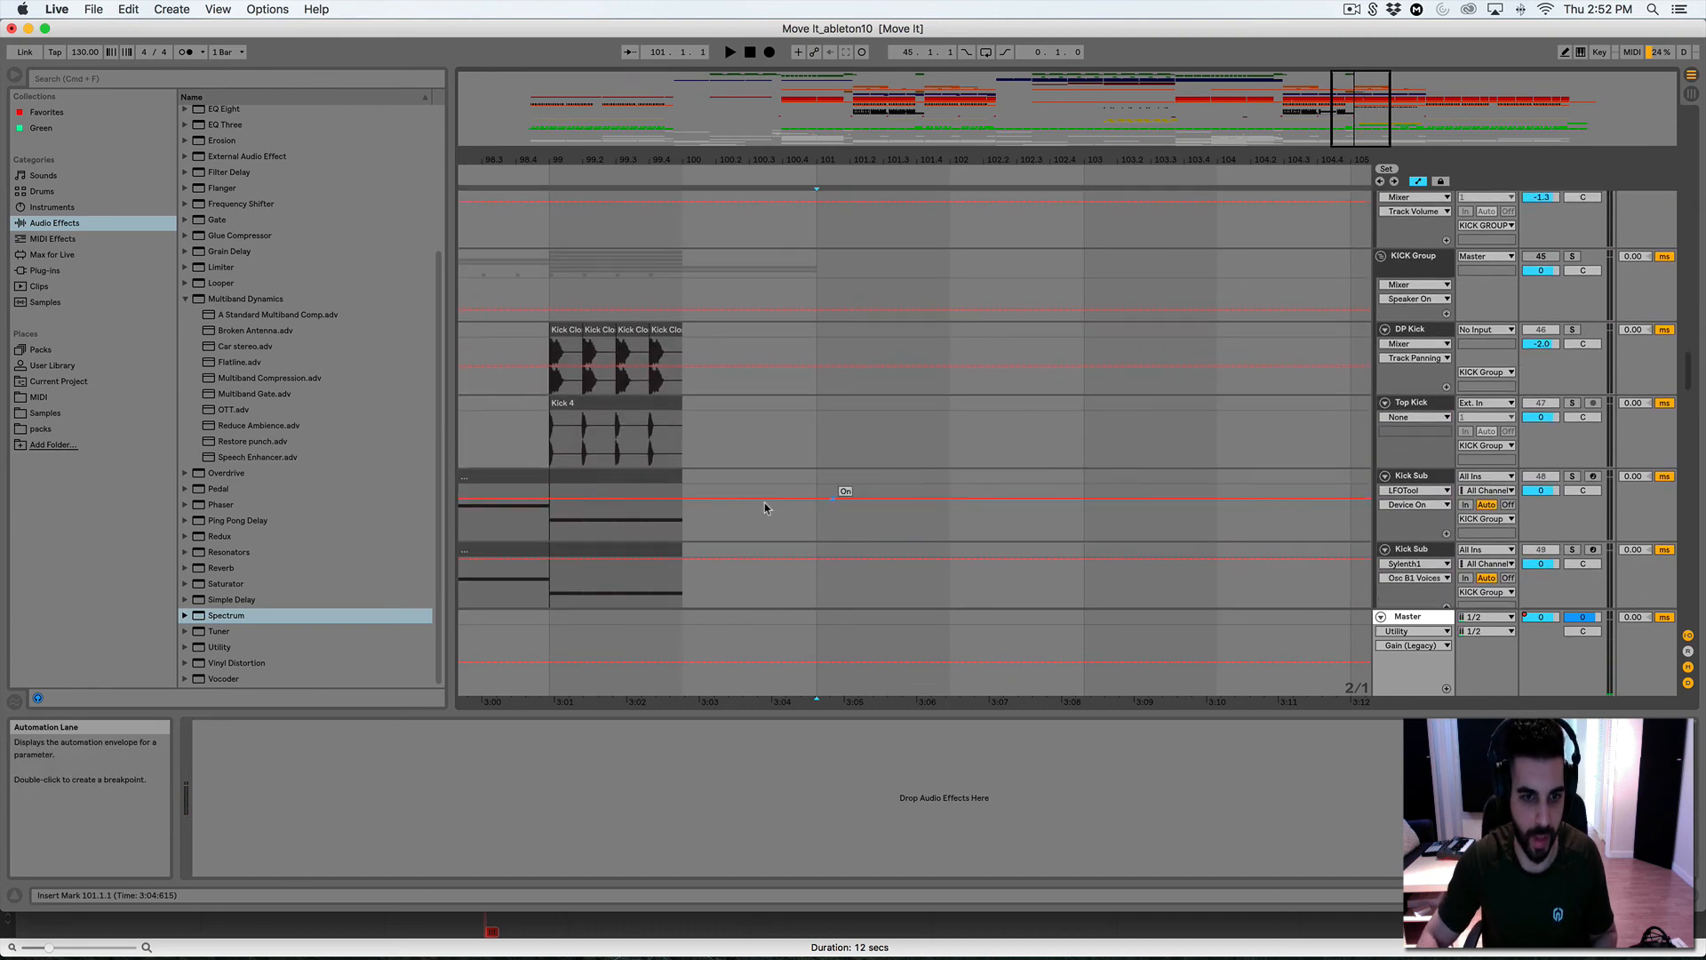
{"action": "scroll", "coordinate": [754, 410], "scroll_direction": "left", "scroll_amount": 2}
{"action": "scroll", "coordinate": [750, 430], "scroll_direction": "up", "scroll_amount": 2}
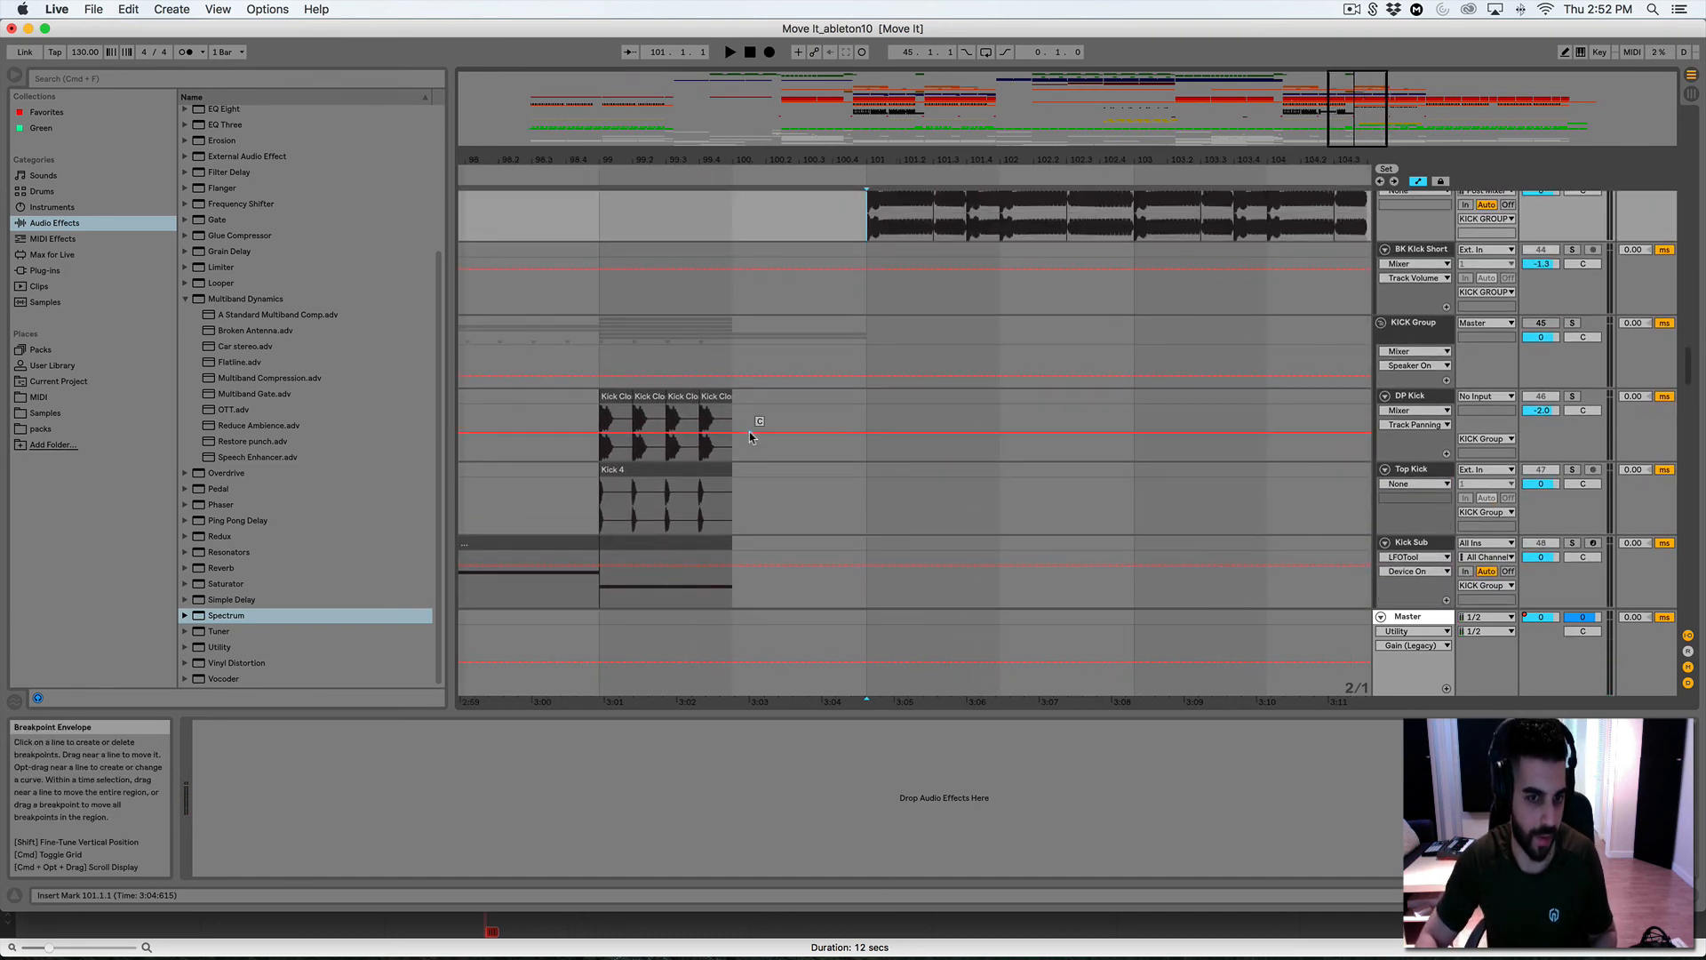
{"action": "scroll", "coordinate": [763, 407], "scroll_direction": "up", "scroll_amount": 3}
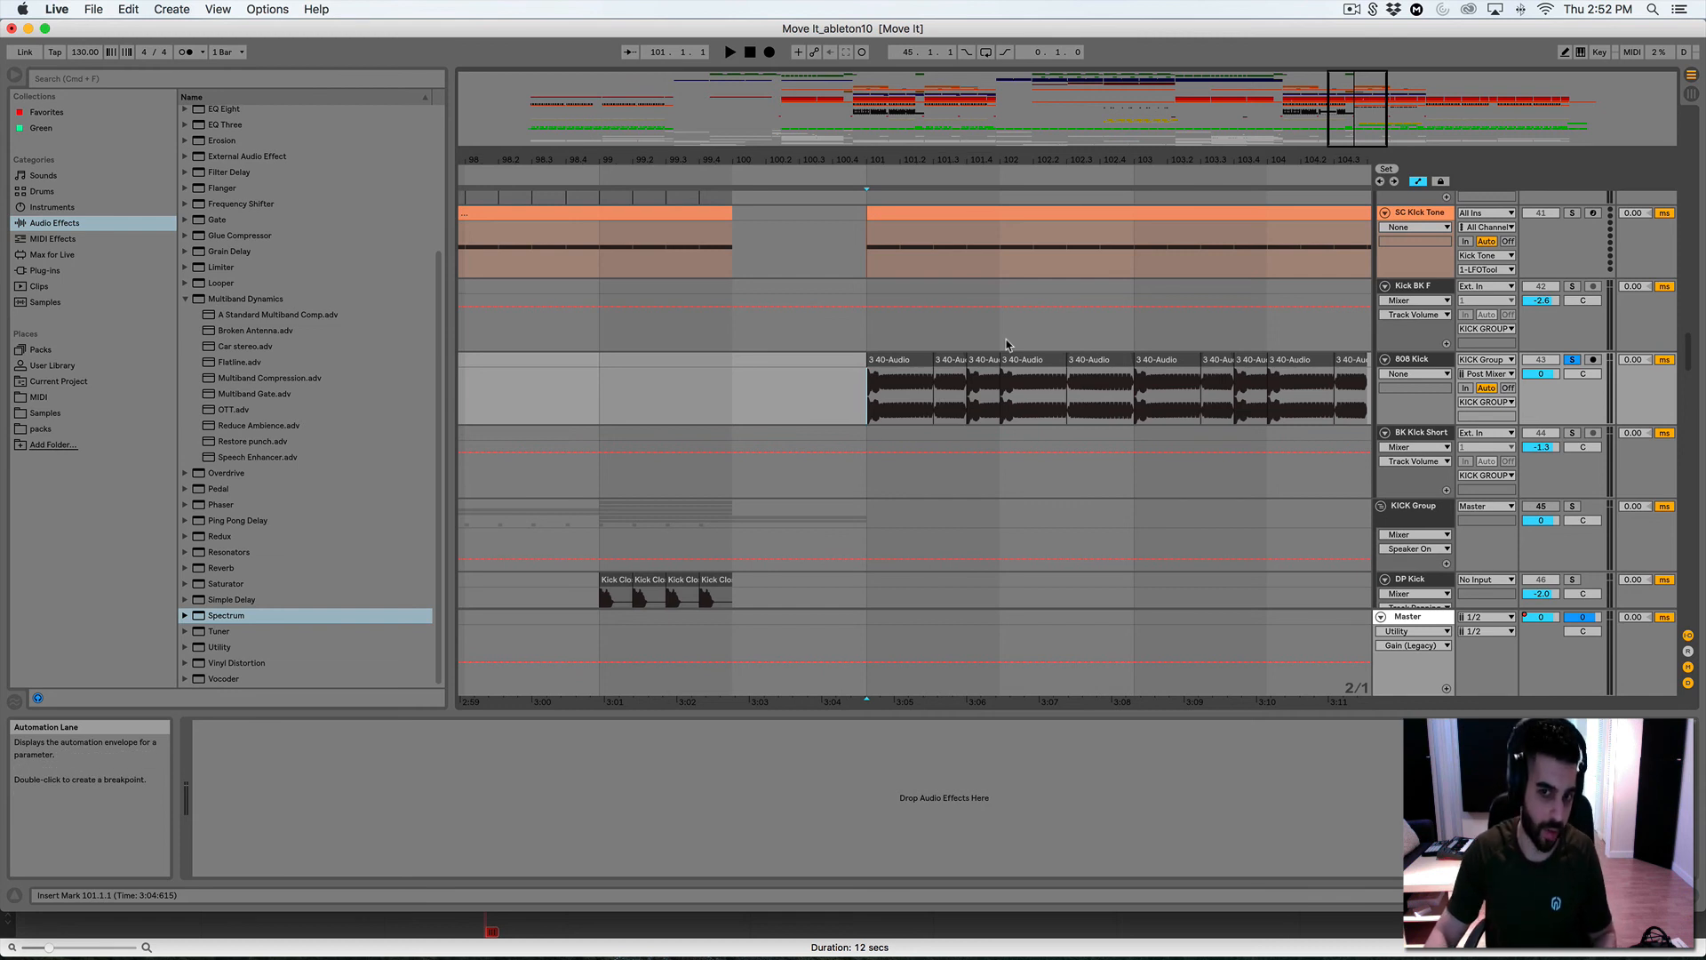
Examine the 808 Kick waveform from bar 101 up close, playing it soloed and again with the full mix
{"action": "left_click_drag", "start_coordinate": [1355, 132], "coordinate": [1332, 289]}
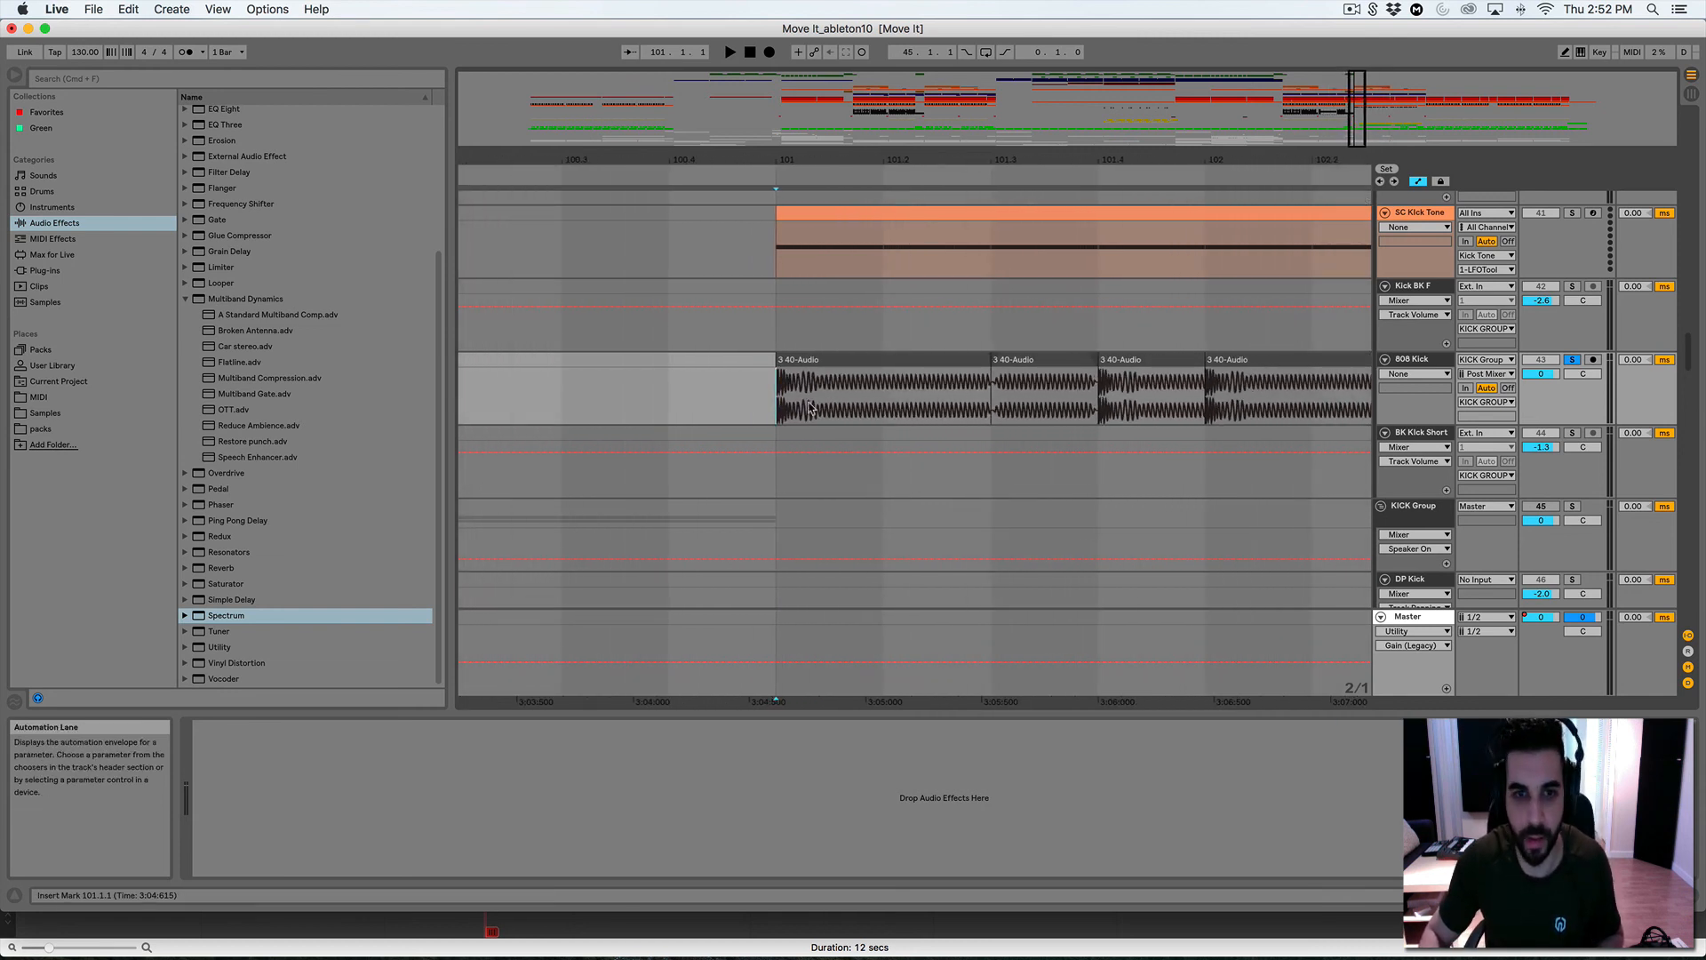
{"action": "scroll", "coordinate": [956, 408], "scroll_direction": "right", "scroll_amount": 2}
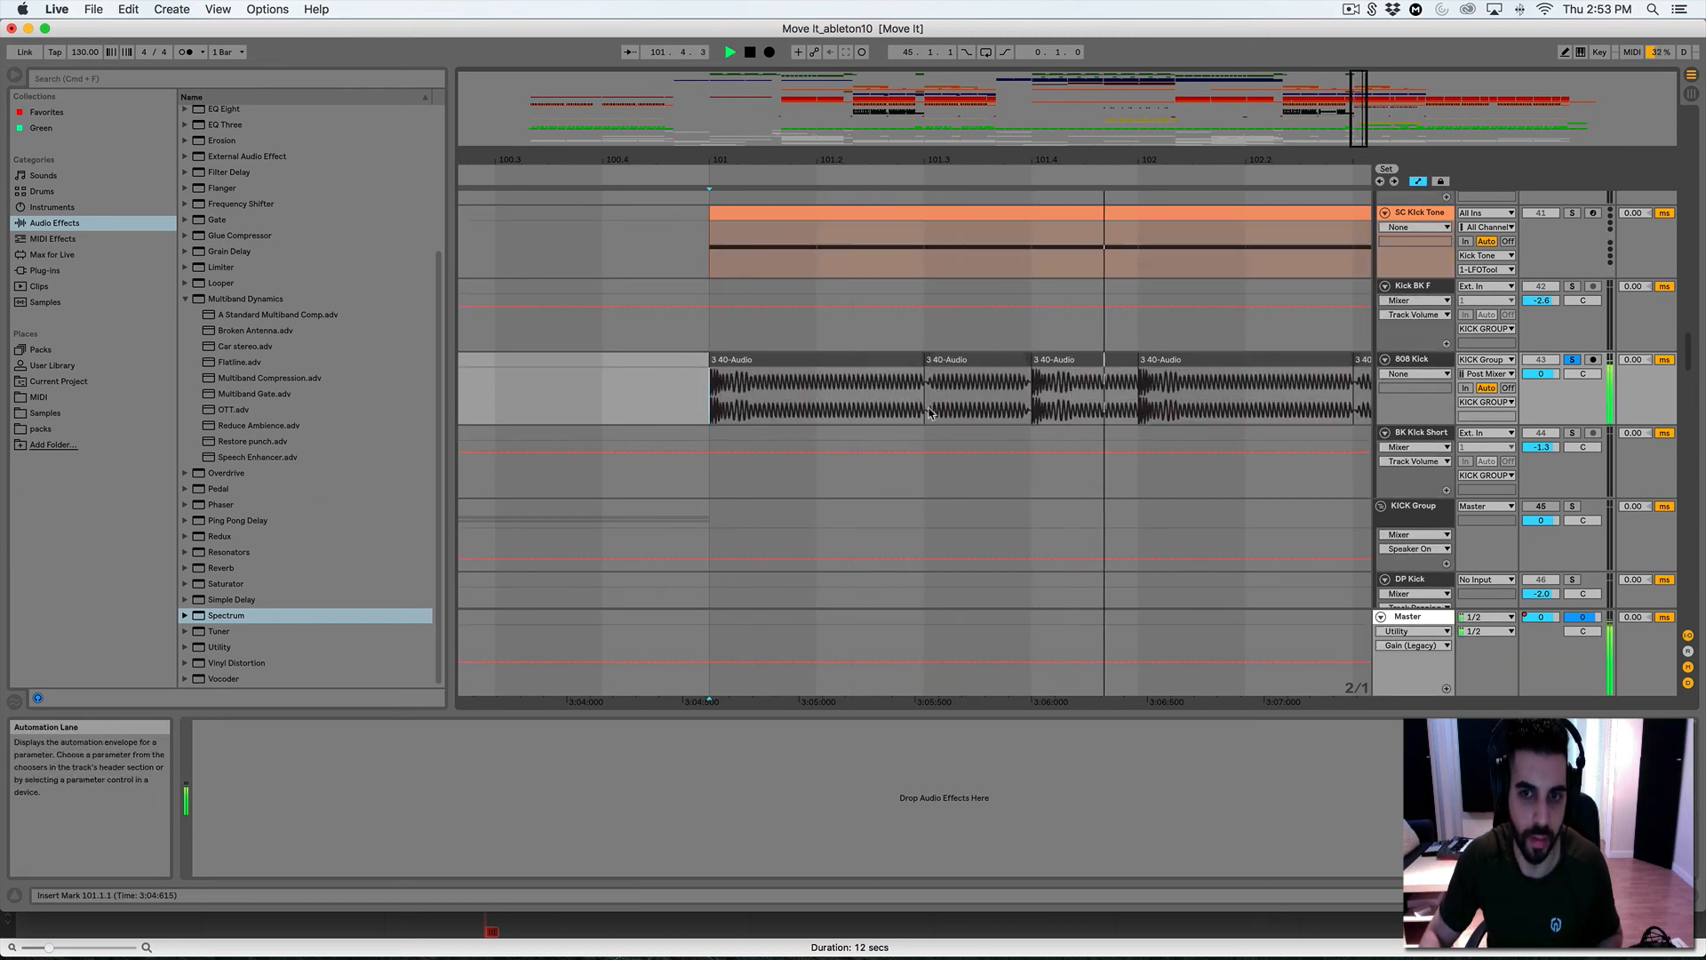
{"action": "key", "text": "space"}
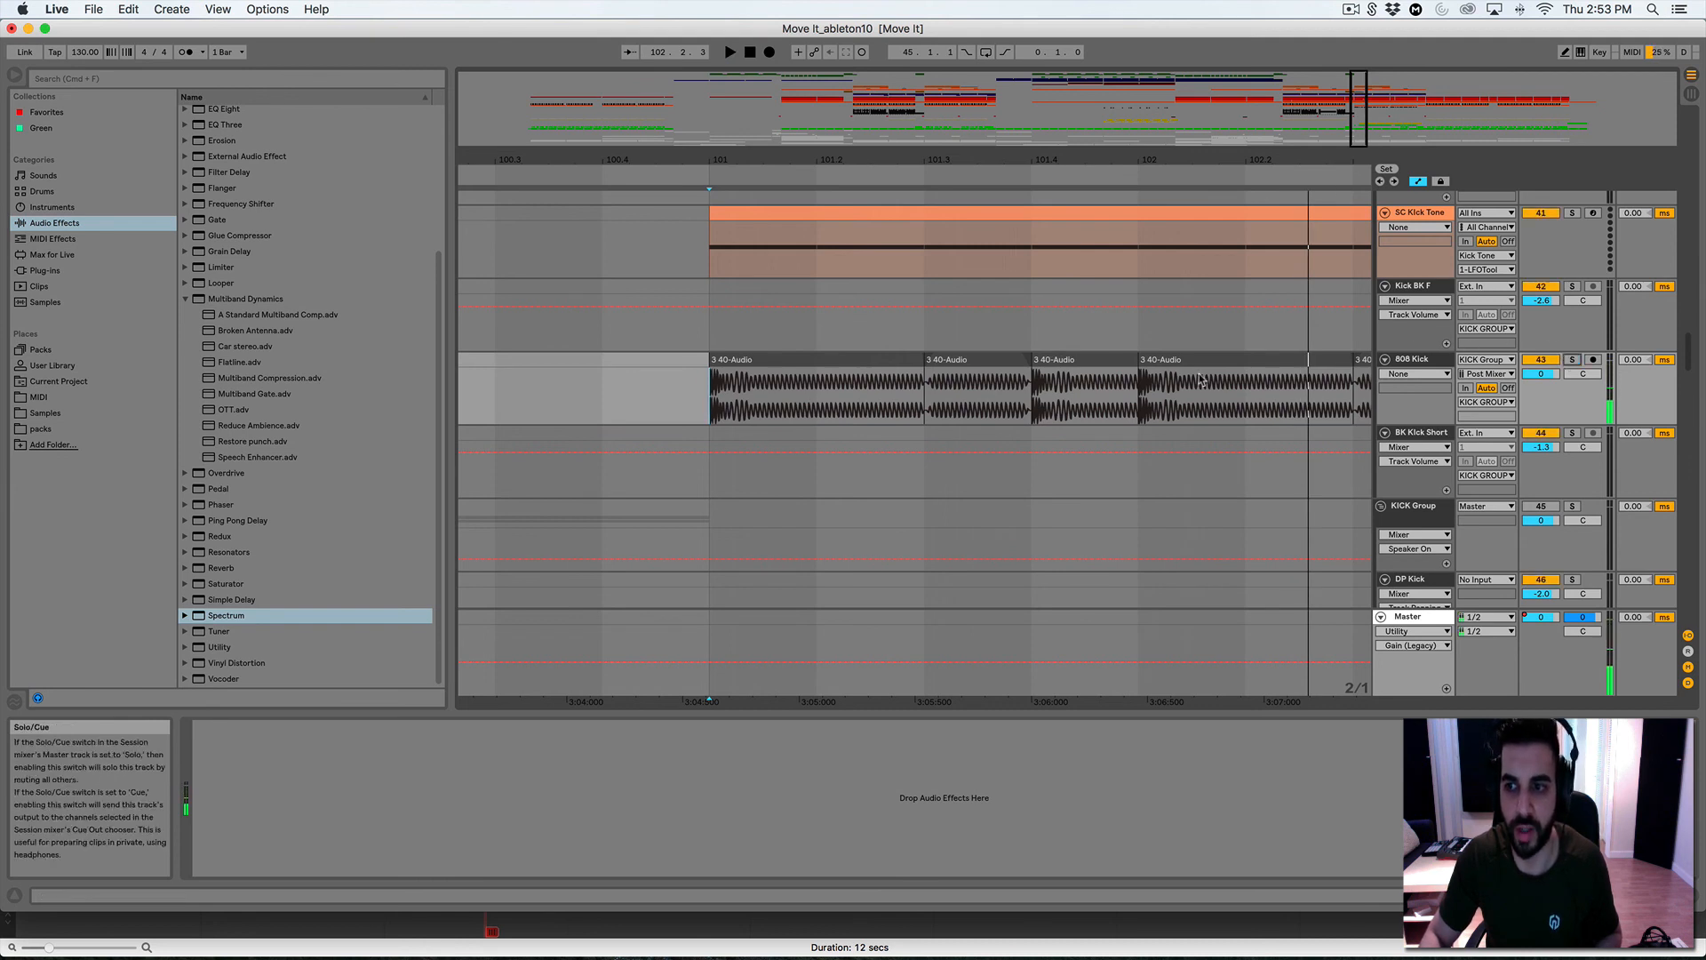
{"action": "key", "text": "space"}
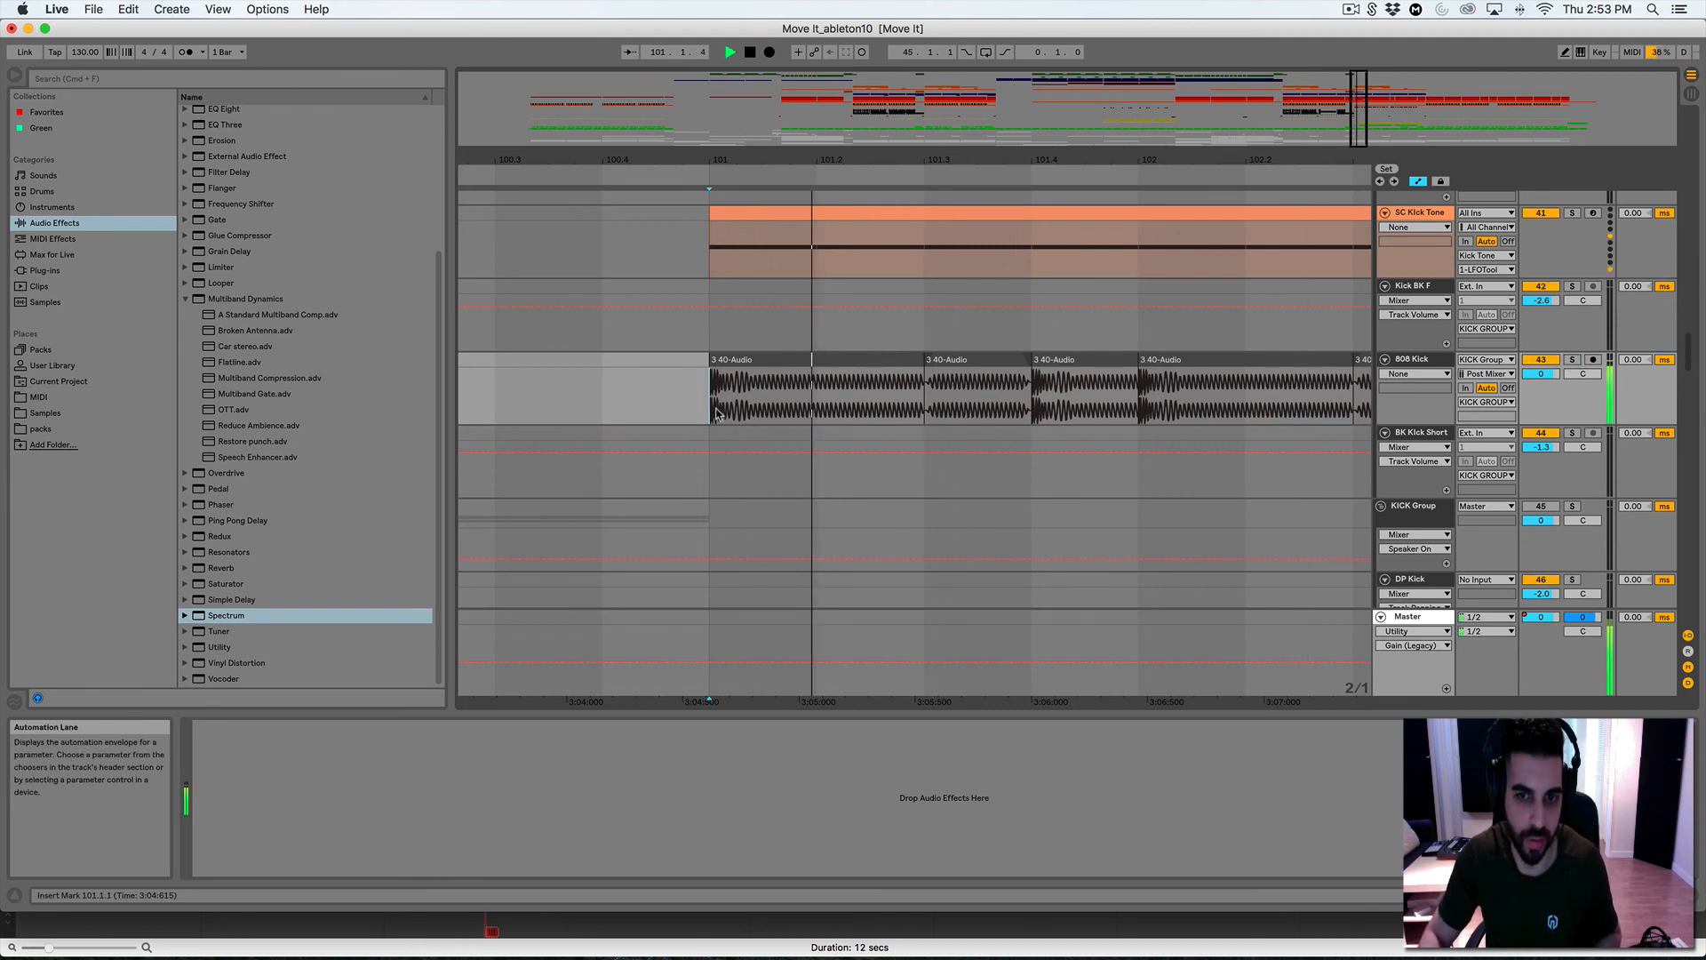
{"action": "scroll", "coordinate": [785, 413], "scroll_direction": "right", "scroll_amount": 5}
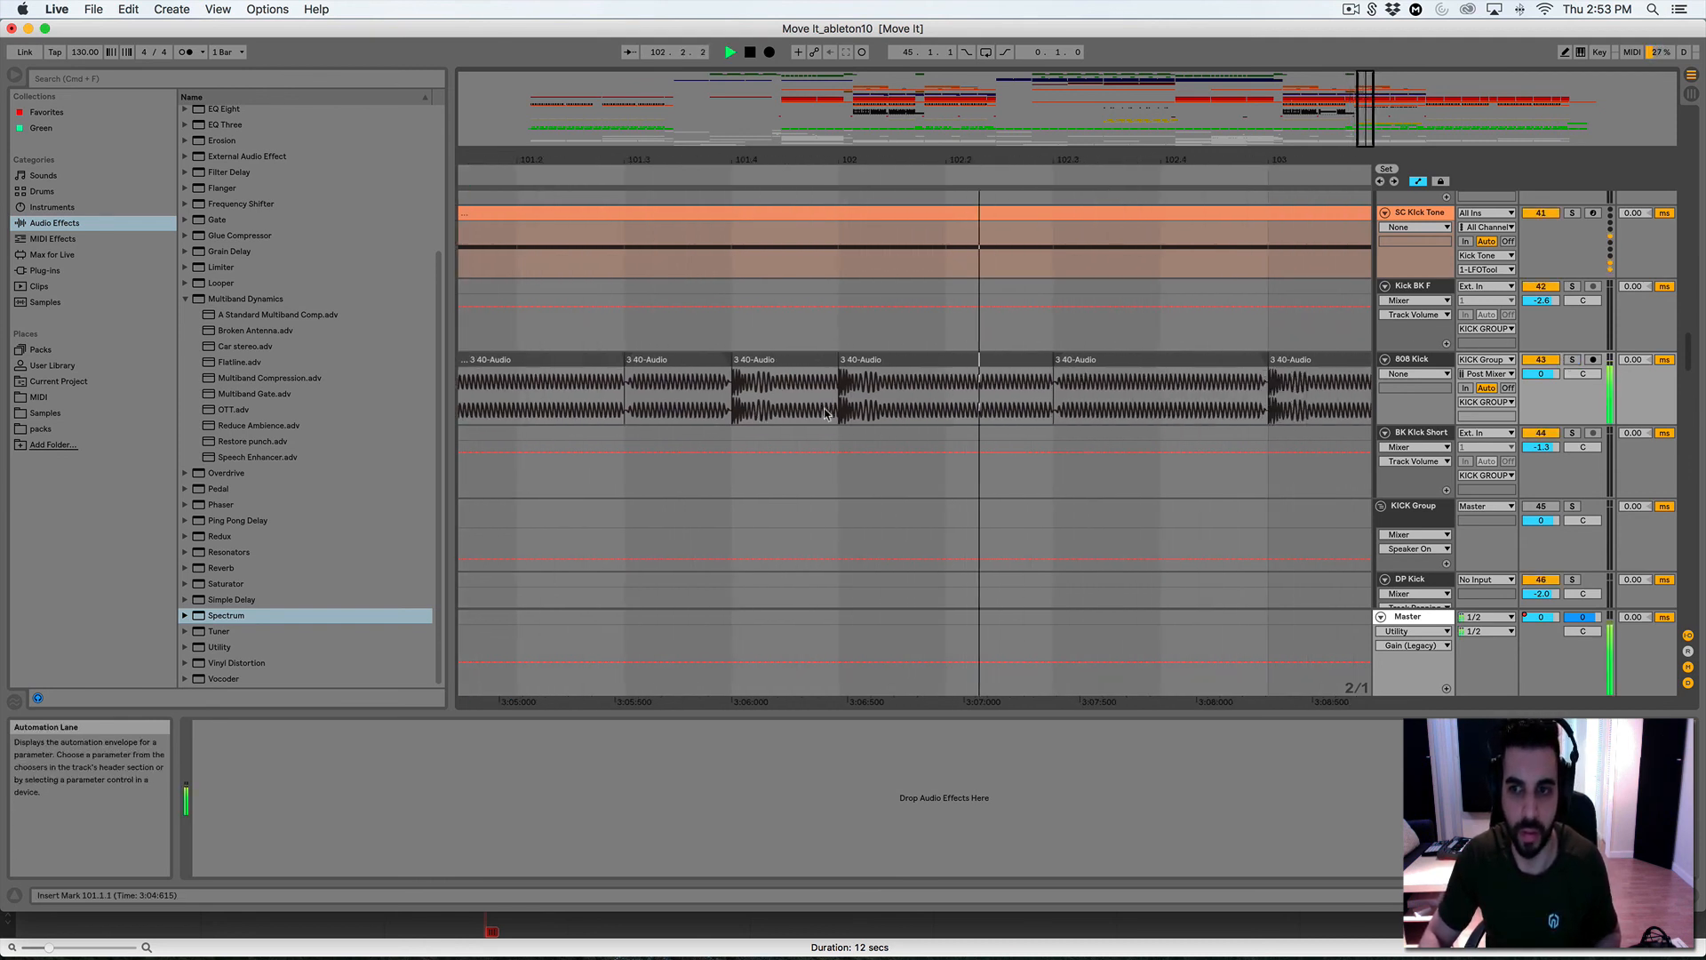
{"action": "key", "text": "space"}
Solo the 808 Kick again and play its pattern from bar 101 and from bar 103
{"action": "mouse_move", "coordinate": [1373, 129]}
{"action": "left_mouse_down"}
{"action": "mouse_move", "coordinate": [1371, 89]}
{"action": "mouse_move", "coordinate": [1371, 127]}
{"action": "left_mouse_up"}
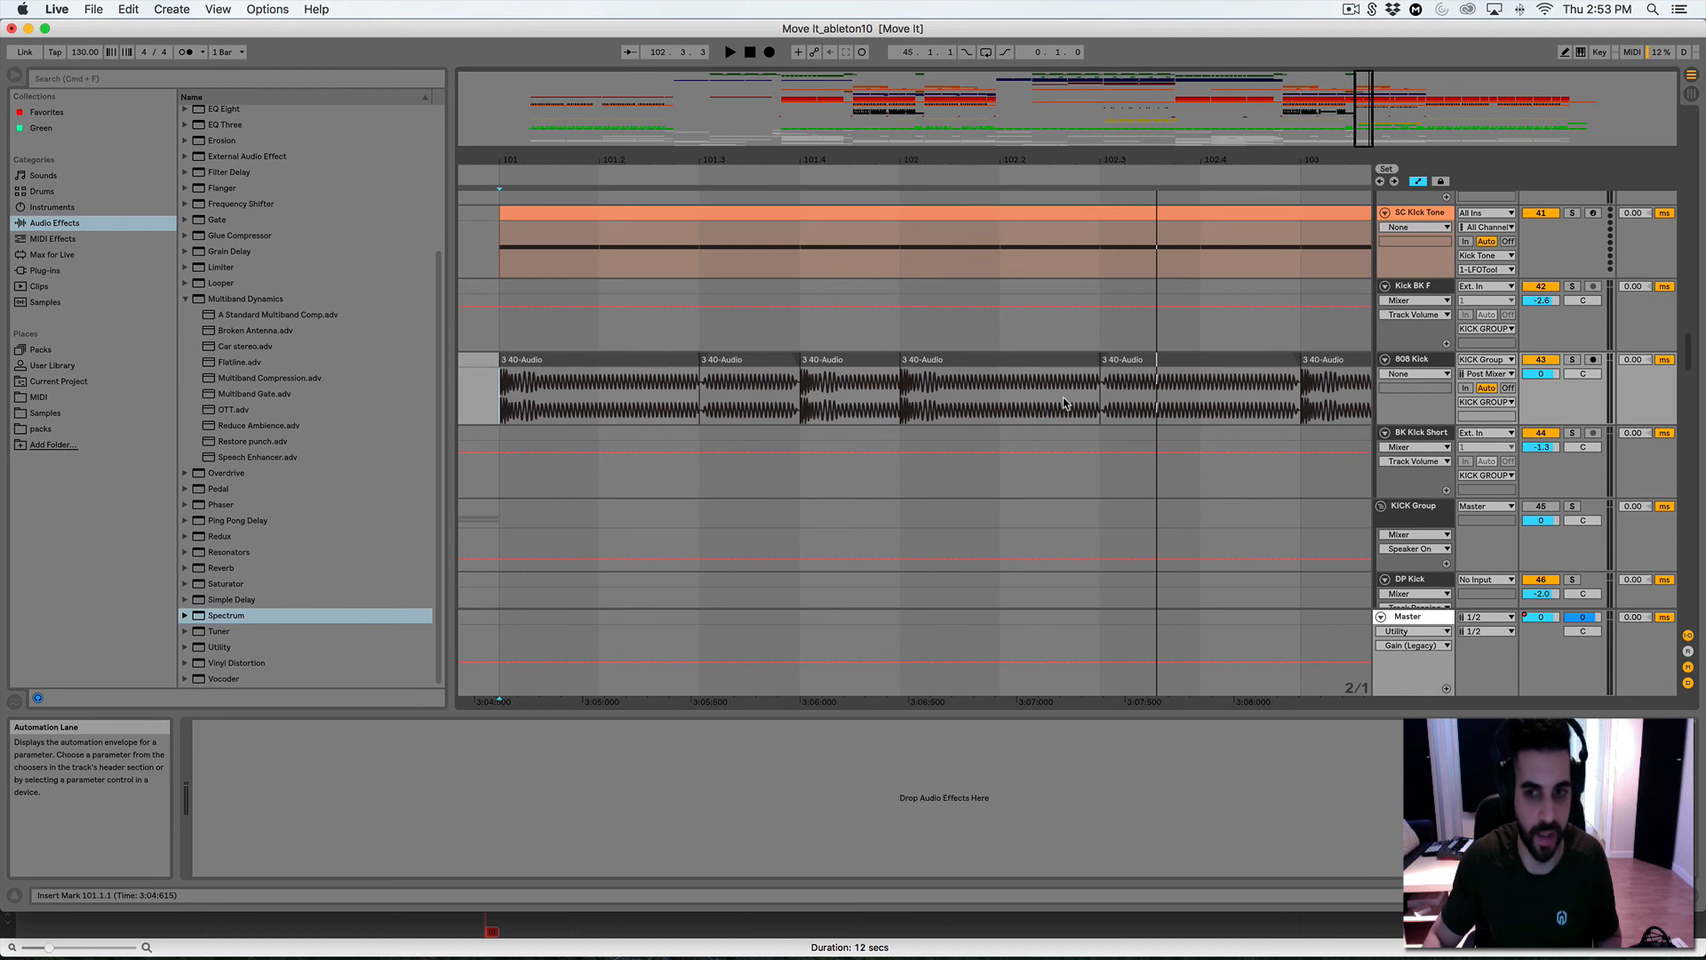
{"action": "left_click_drag", "start_coordinate": [1366, 121], "coordinate": [1365, 98]}
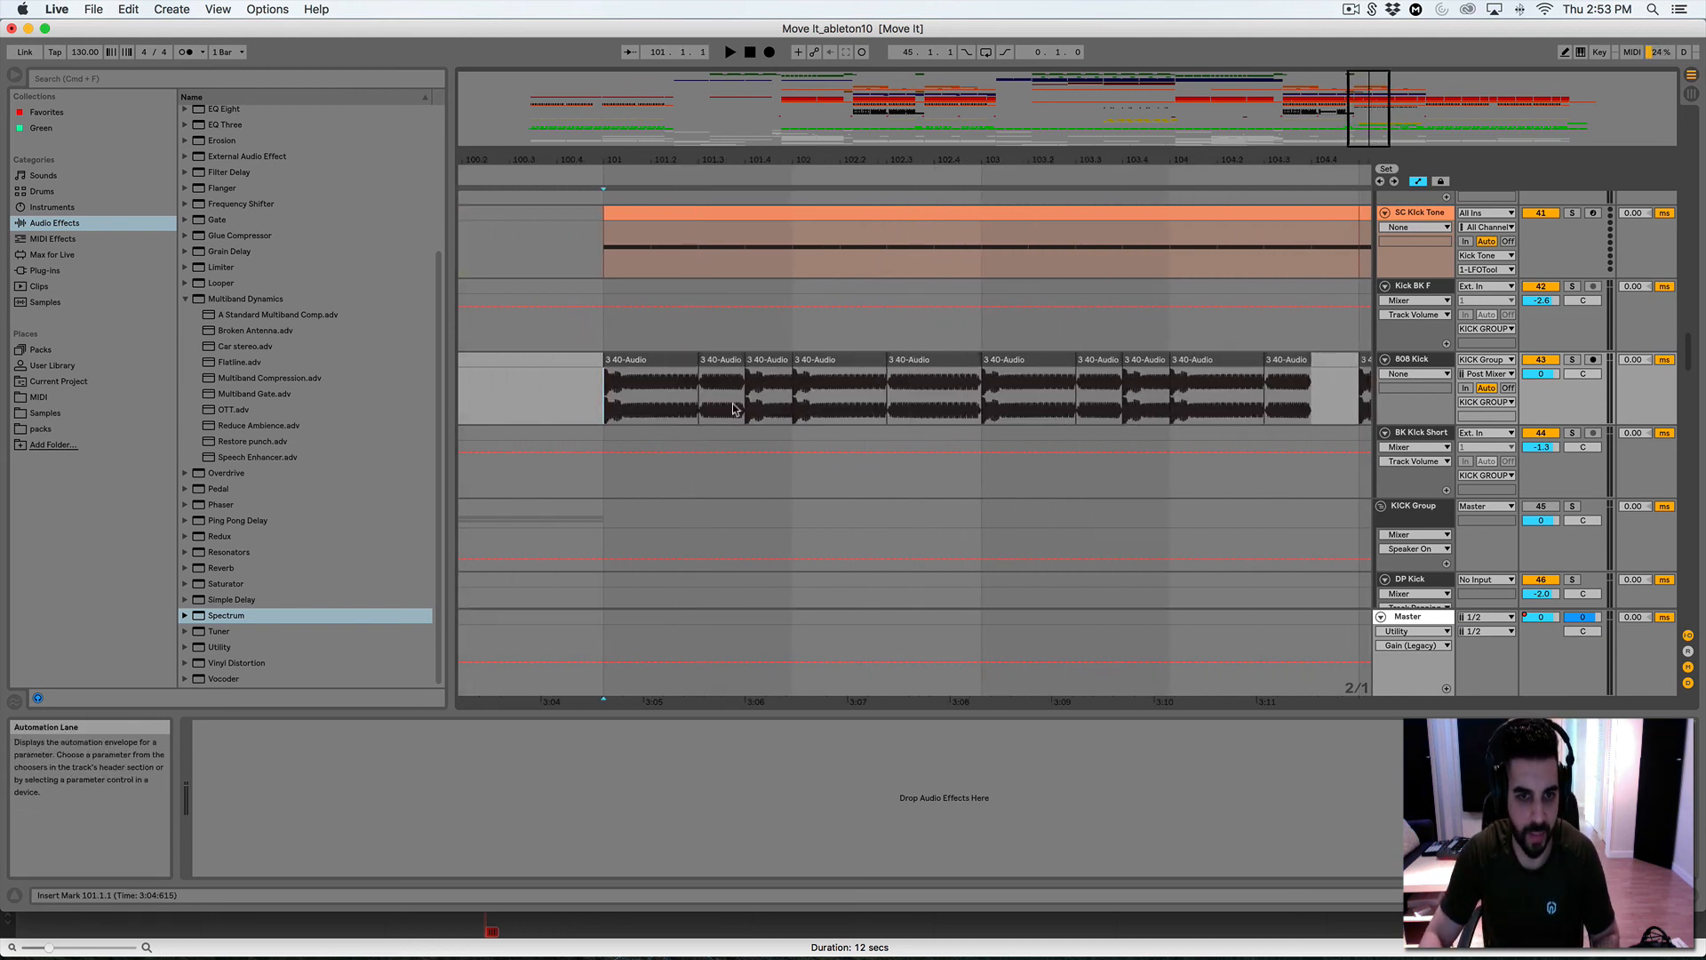
{"action": "key", "text": "space"}
{"action": "left_click", "coordinate": [1569, 360]}
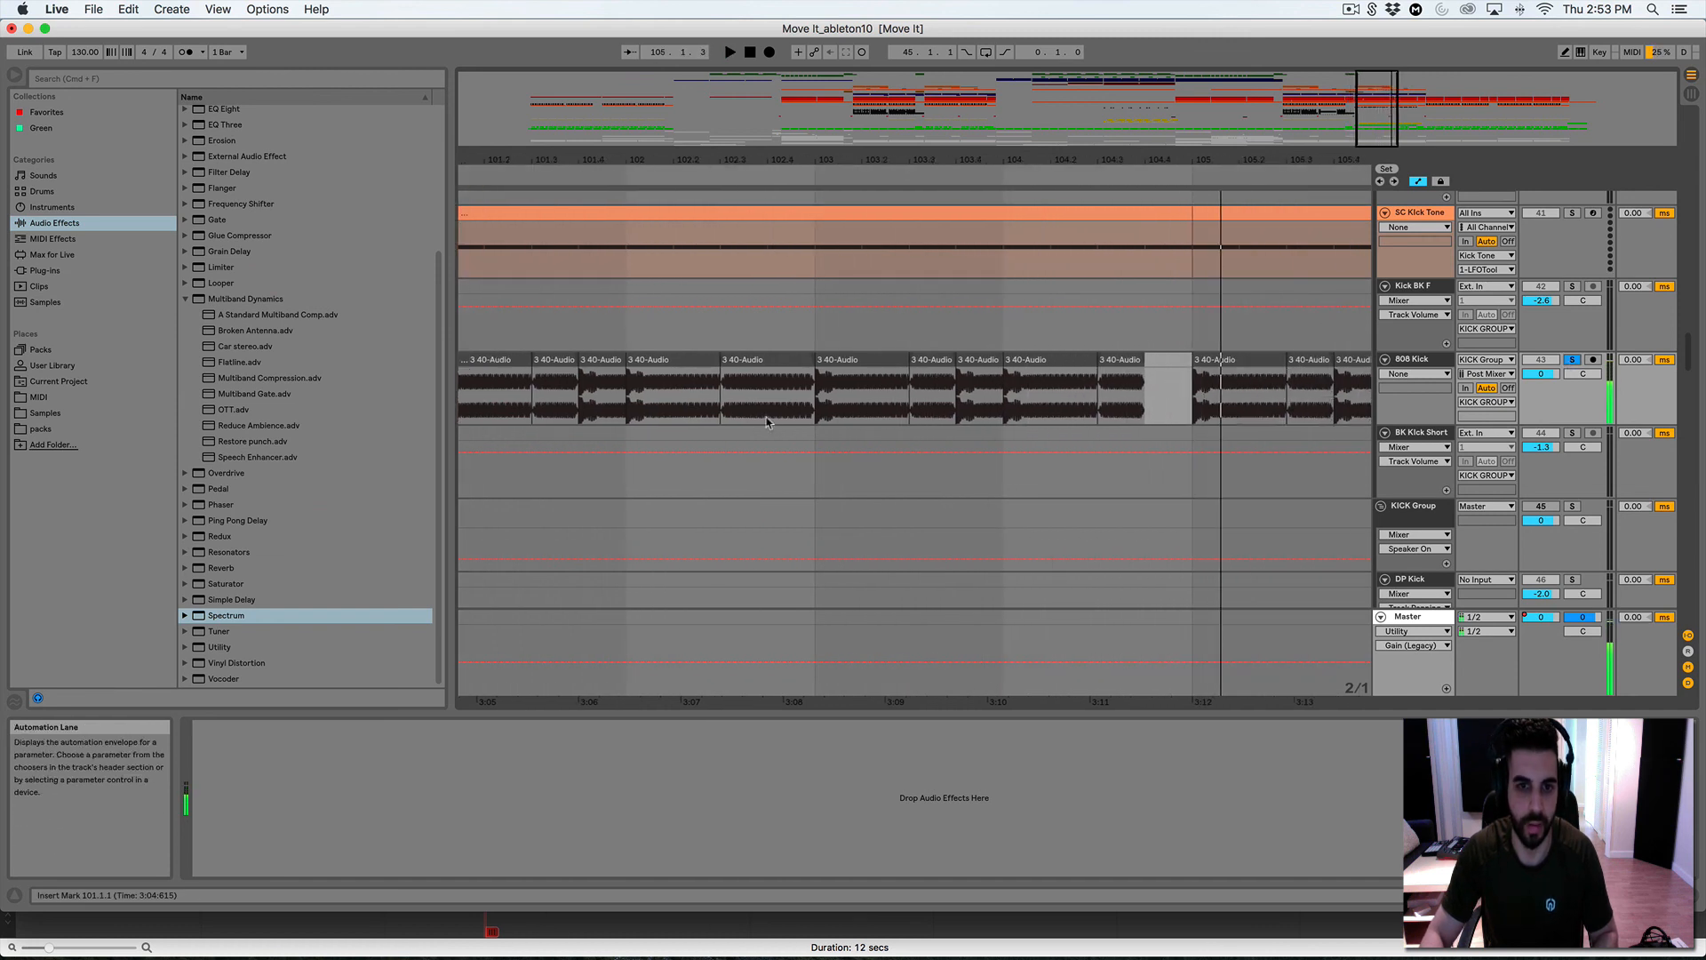
{"action": "left_click", "coordinate": [815, 395]}
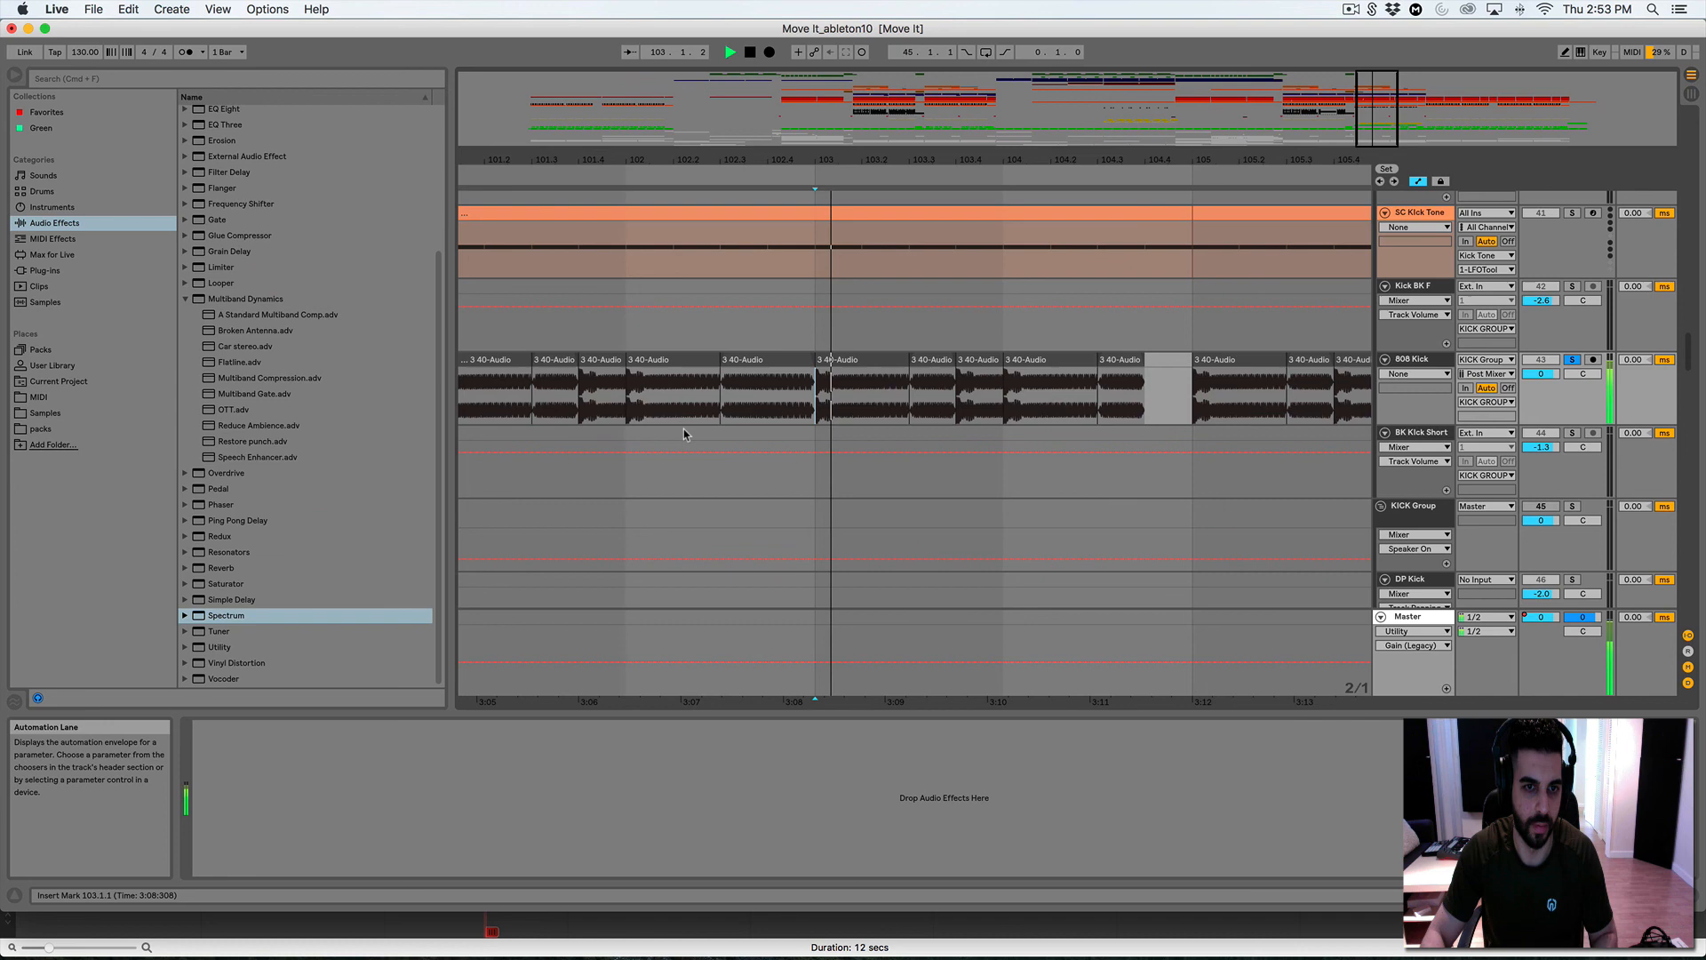
{"action": "key", "text": "space"}
Set the arrangement grid to 1/4 and play the soloed 808 Kick from bar 102
{"action": "right_click", "coordinate": [689, 481]}
{"action": "left_click", "coordinate": [710, 623]}
{"action": "left_click", "coordinate": [624, 407]}
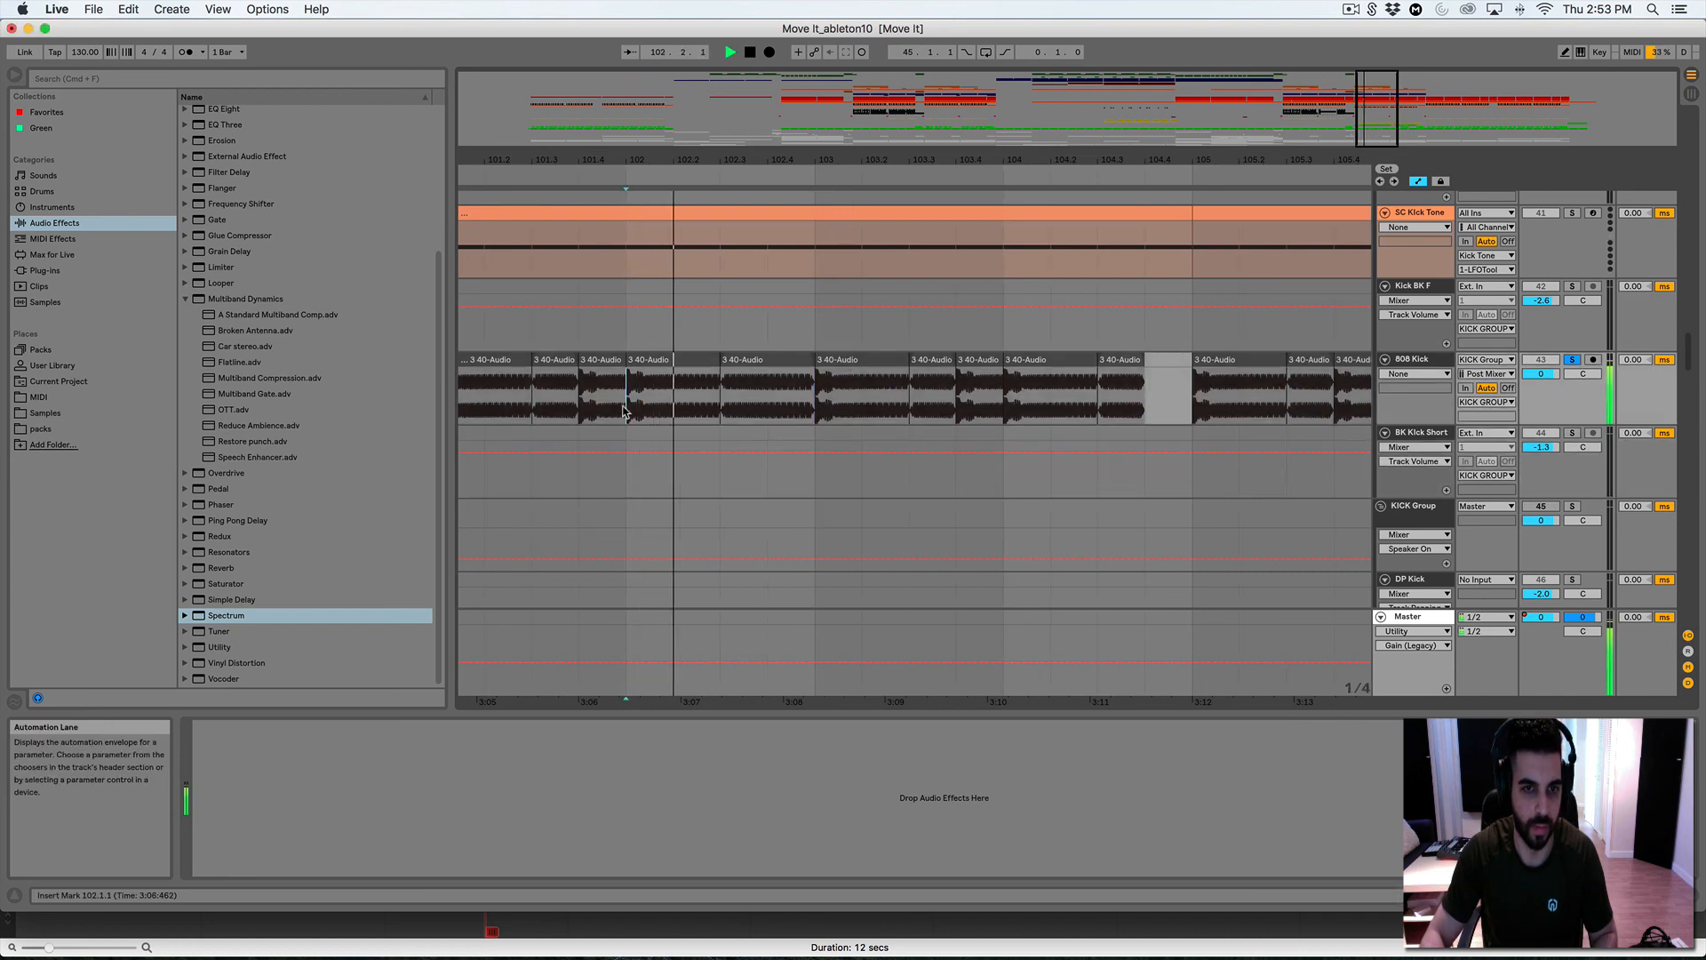
Stop playback and inspect the 808 Kick clip at bar 102.3 in detail, including its envelope view
{"action": "key", "text": "space"}
{"action": "double_click", "coordinate": [797, 358]}
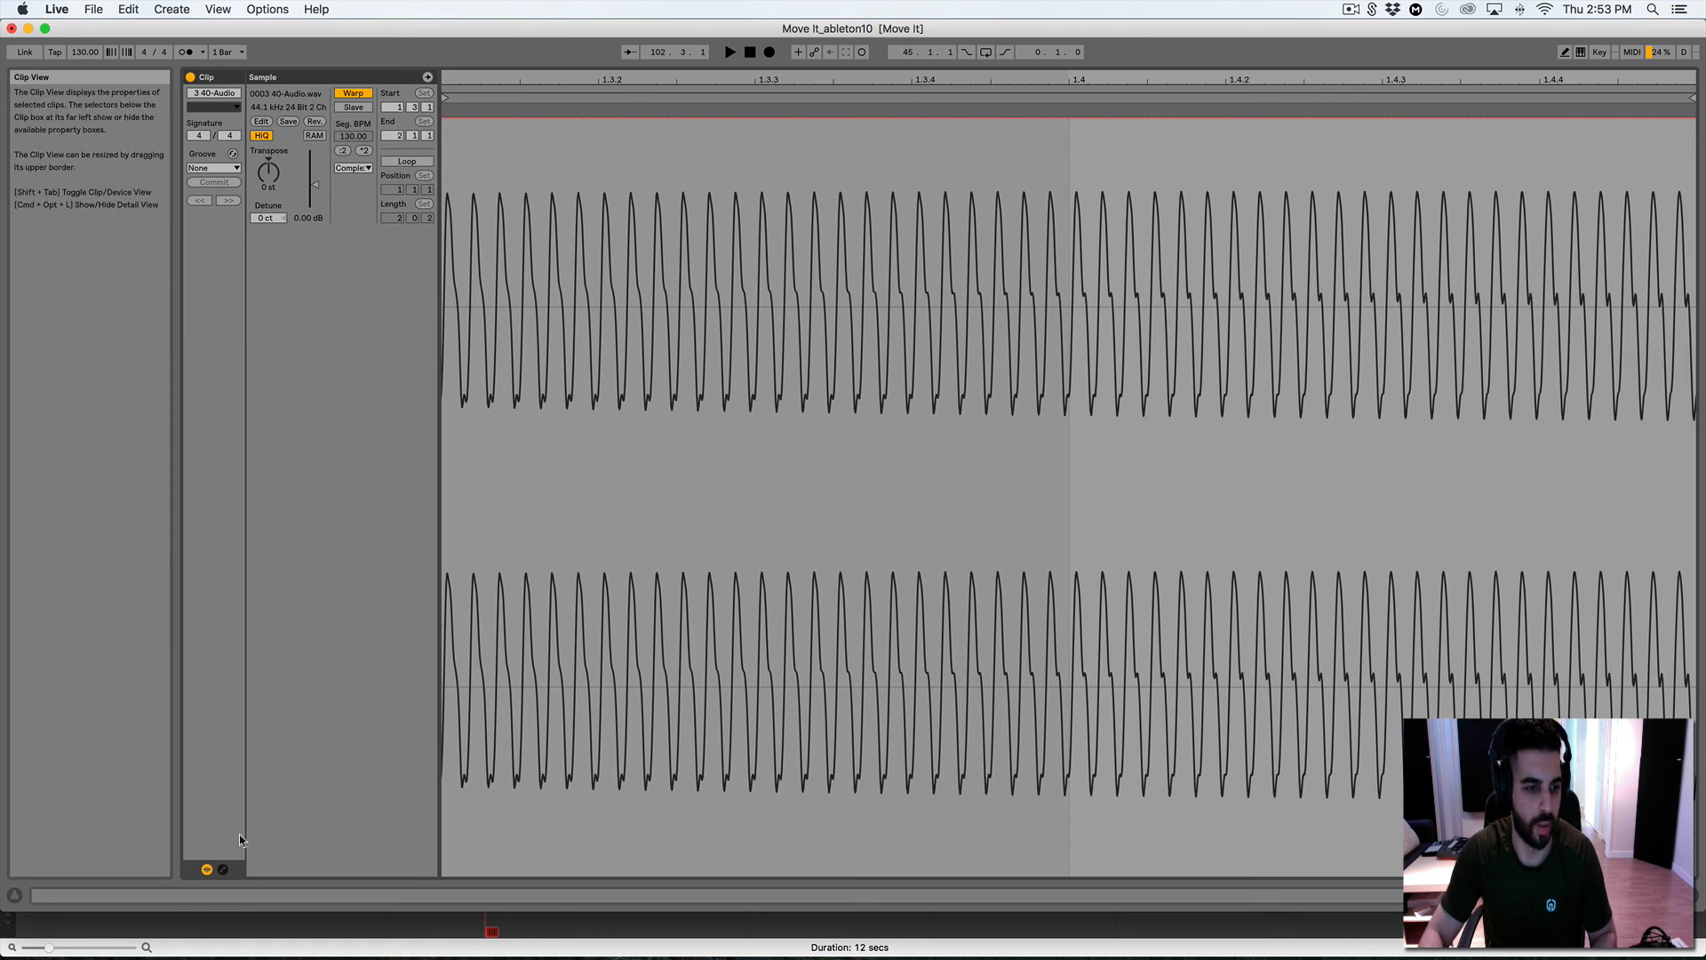
{"action": "left_click", "coordinate": [223, 868]}
{"action": "left_click", "coordinate": [465, 106]}
{"action": "left_click", "coordinate": [462, 132]}
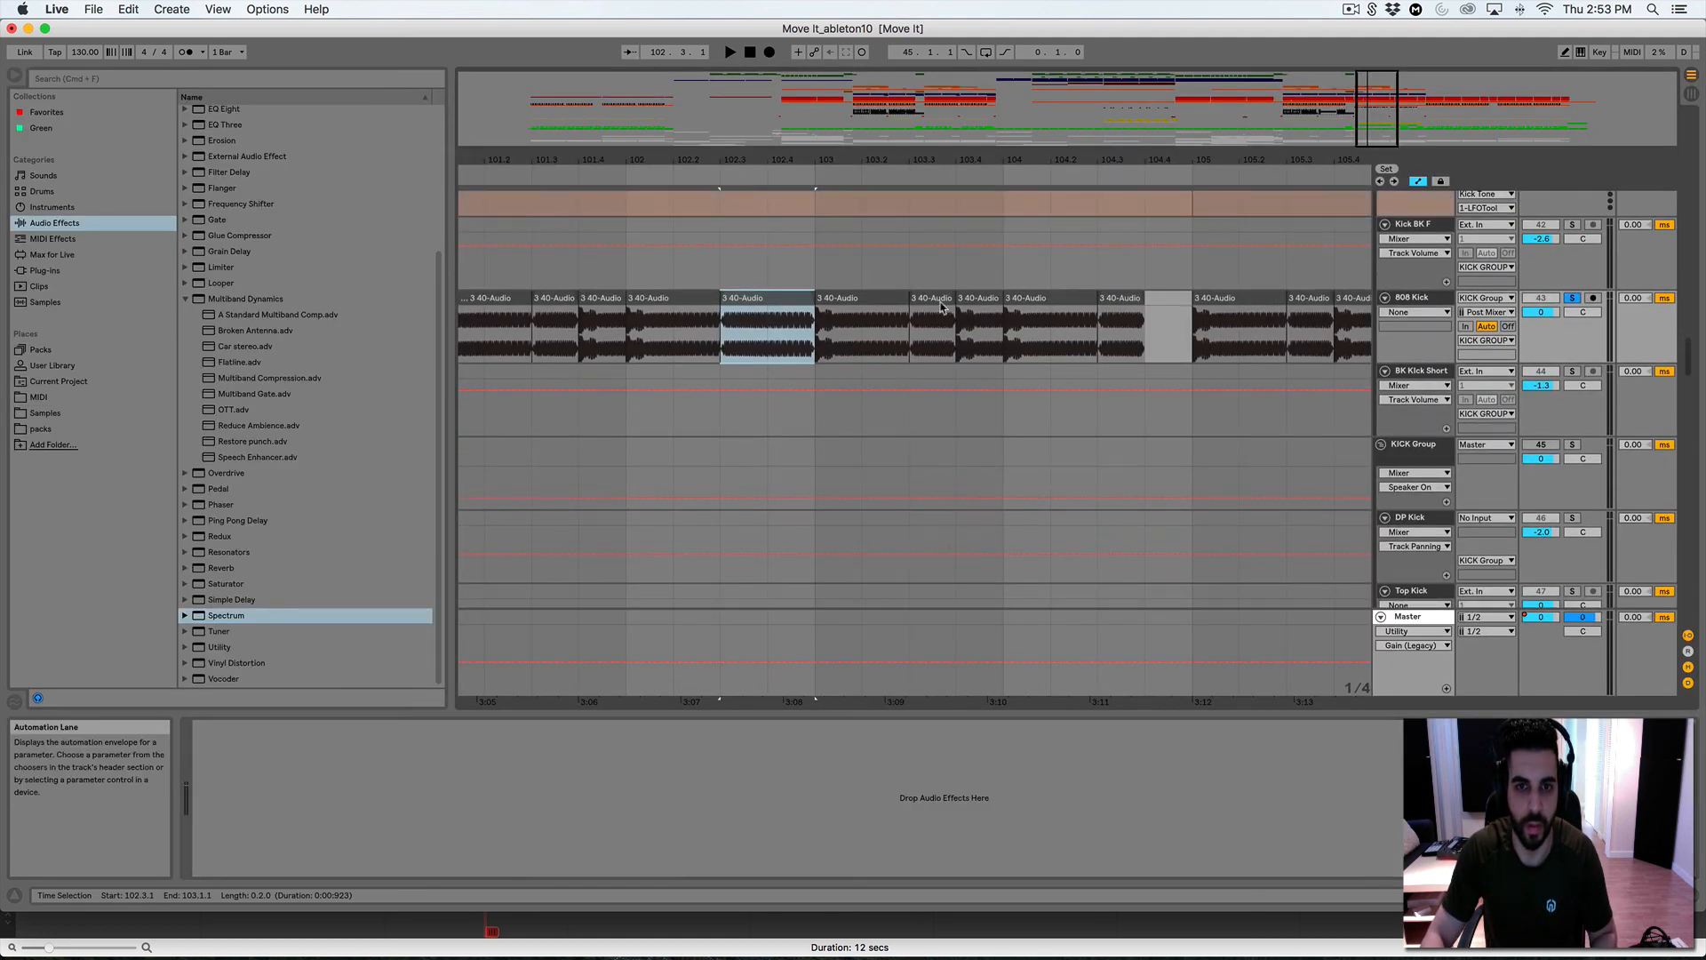
{"action": "left_click", "coordinate": [977, 307]}
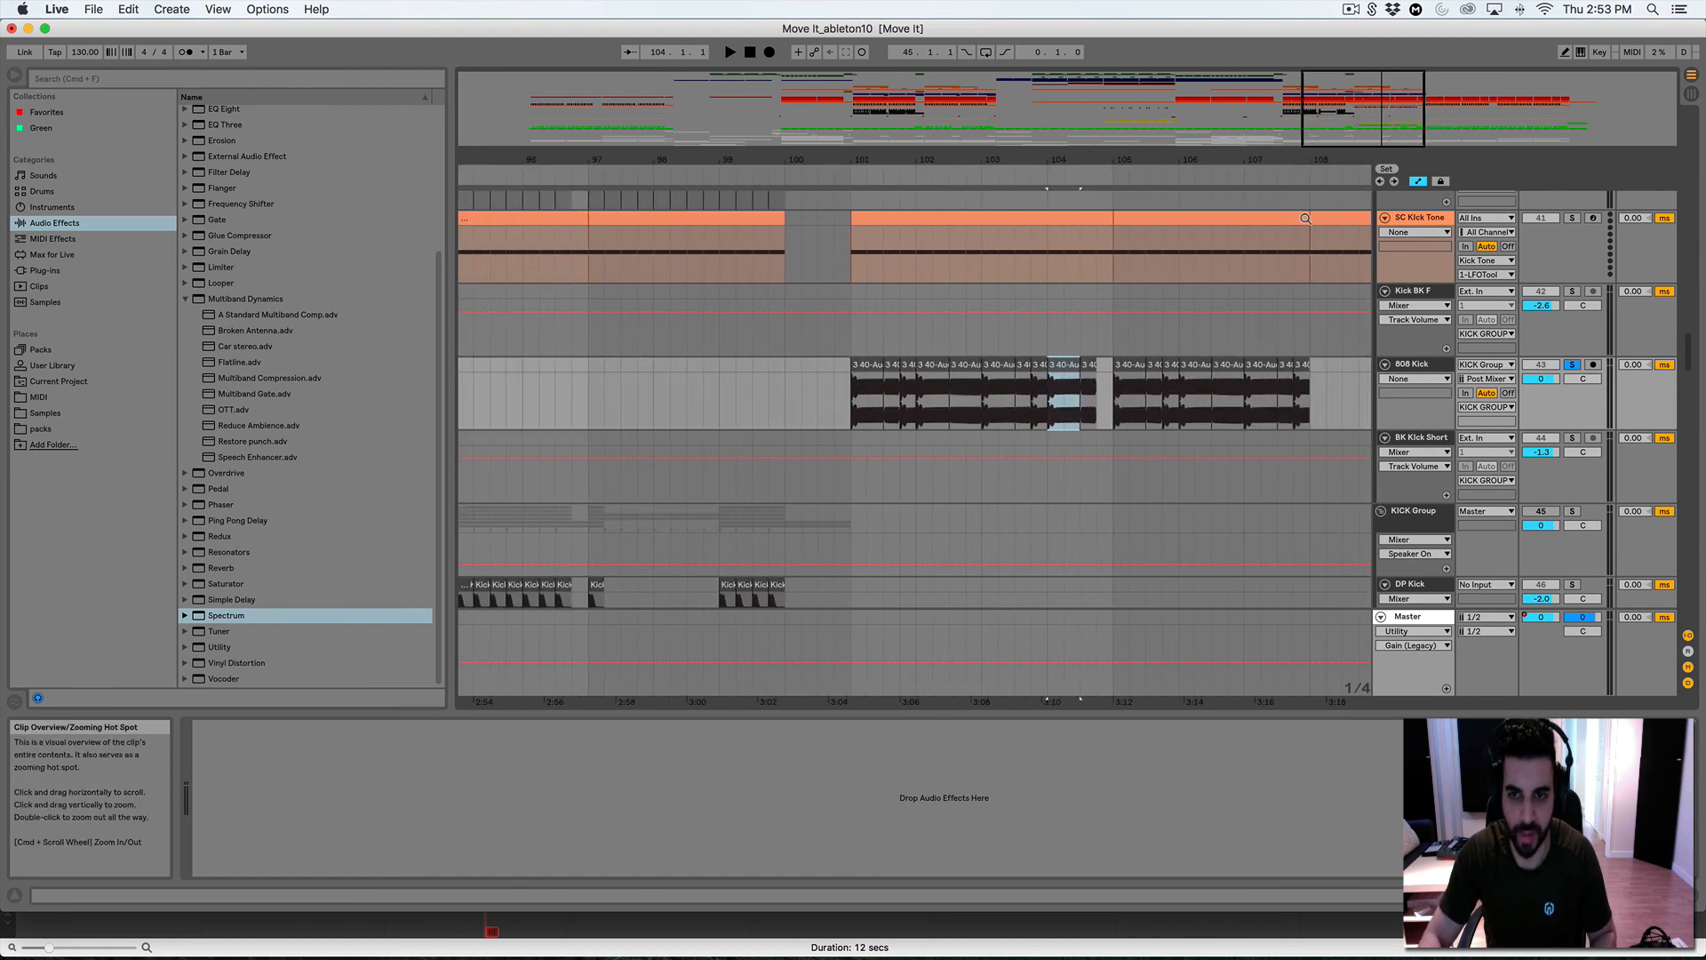
Solo the Trap Snare track and play its clips from bar 101.3
{"action": "scroll", "coordinate": [1131, 371], "scroll_direction": "down", "scroll_amount": 5}
{"action": "scroll", "coordinate": [1104, 362], "scroll_direction": "down", "scroll_amount": 5}
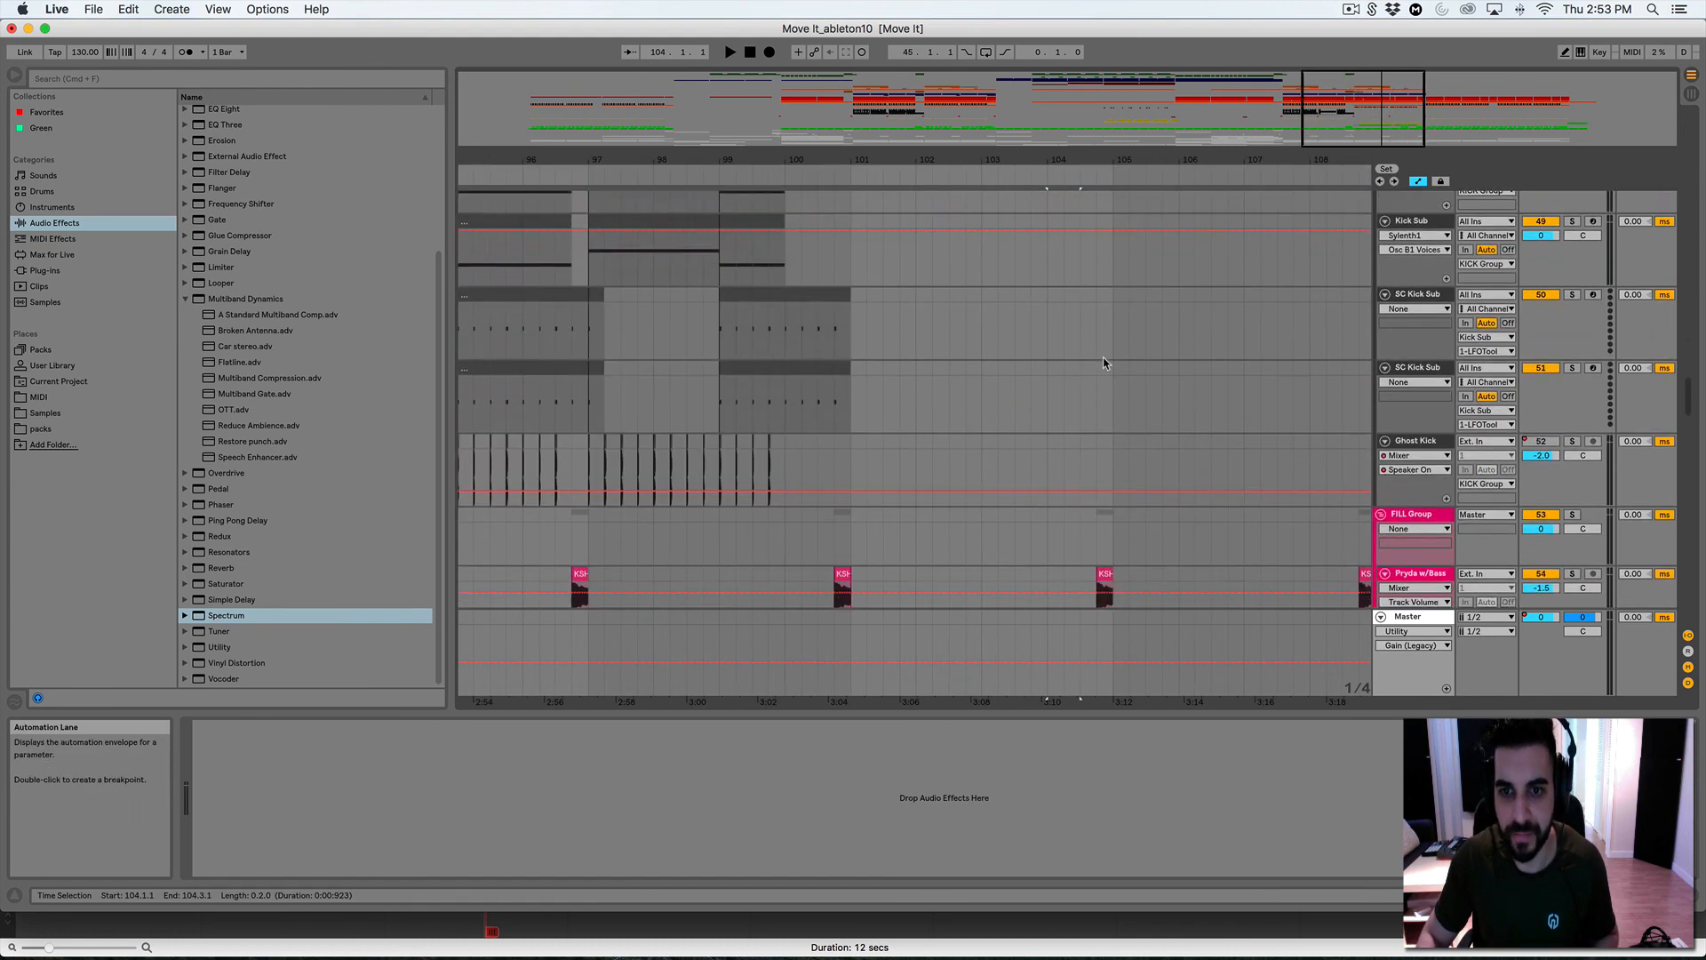
{"action": "scroll", "coordinate": [1105, 362], "scroll_direction": "down", "scroll_amount": 12}
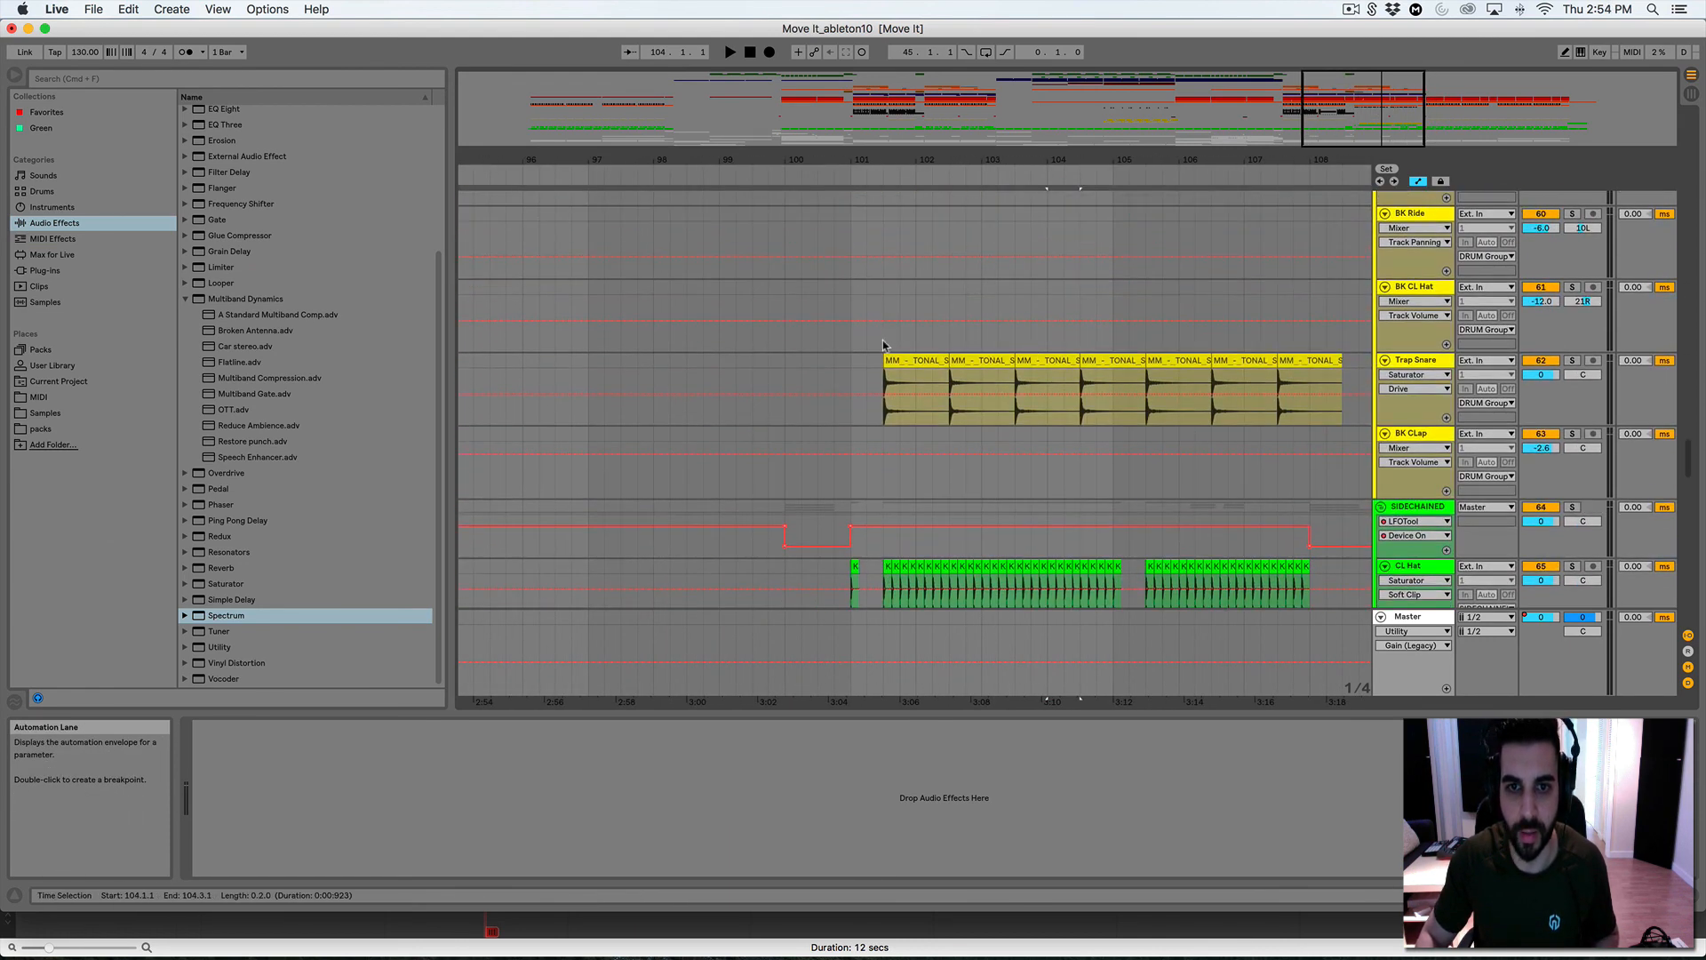
{"action": "left_click", "coordinate": [883, 344]}
{"action": "left_click", "coordinate": [1570, 359]}
{"action": "key", "text": "space"}
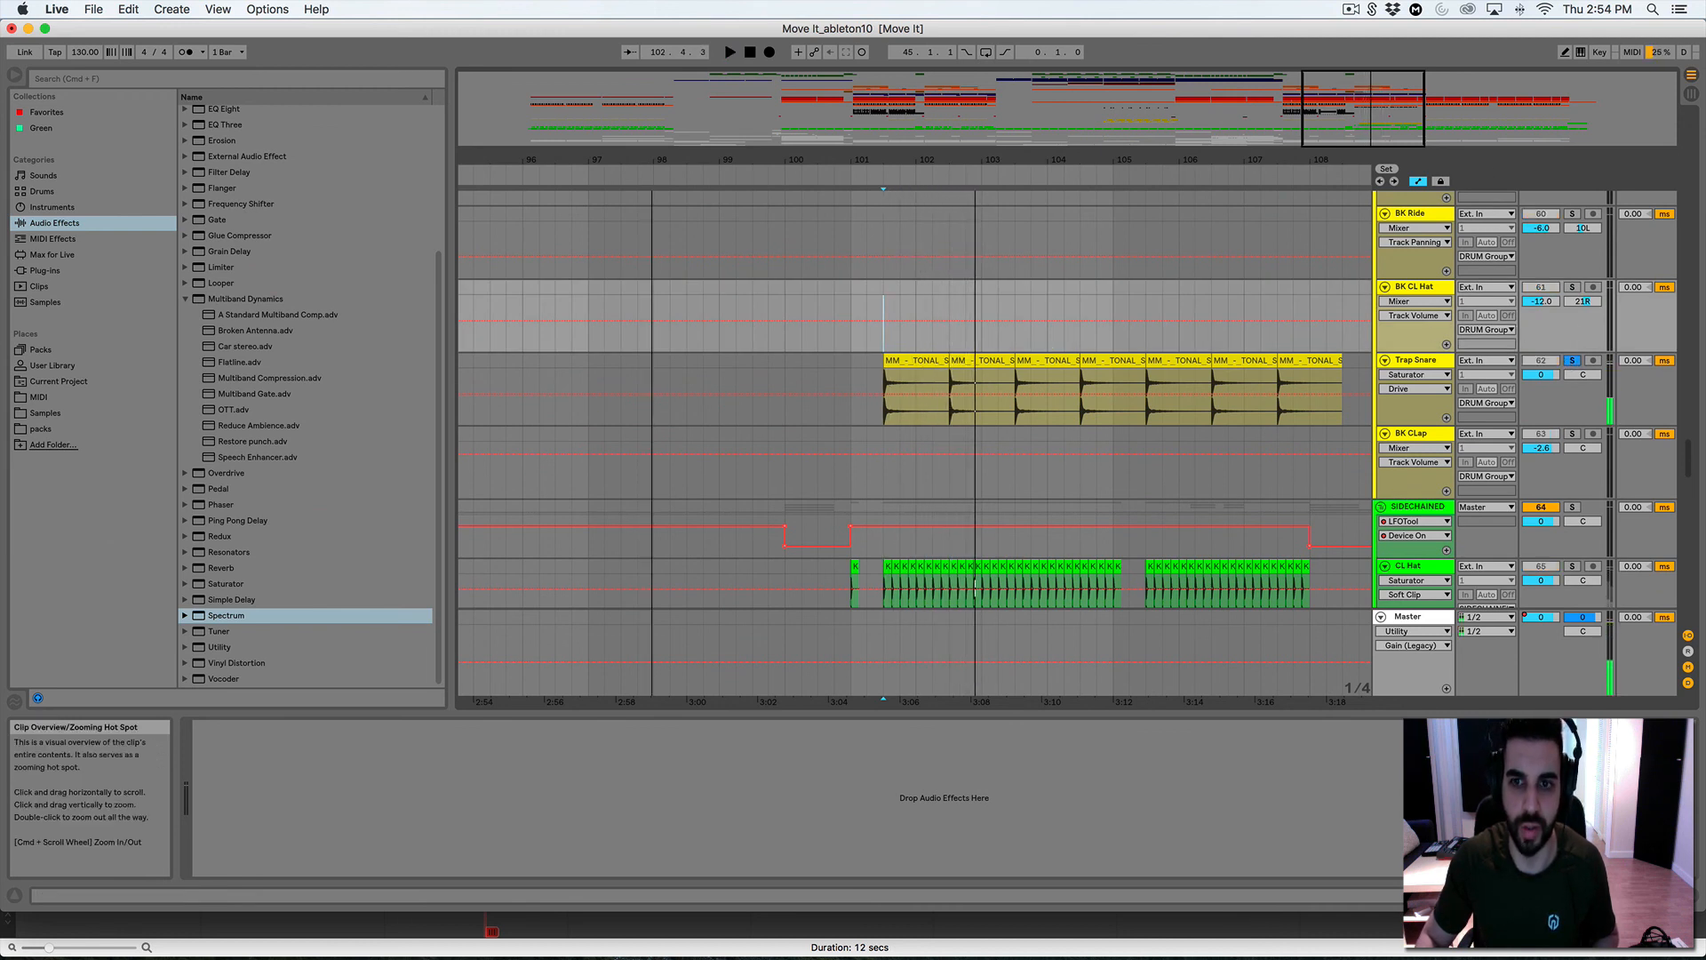
Compare the Trap Snare clips of the second drop with the DP Clap clips in the DRUM Group
{"action": "mouse_move", "coordinate": [1346, 107]}
{"action": "left_mouse_down"}
{"action": "mouse_move", "coordinate": [1344, 155]}
{"action": "mouse_move", "coordinate": [1362, 155]}
{"action": "mouse_move", "coordinate": [1373, 116]}
{"action": "mouse_move", "coordinate": [1345, 106]}
{"action": "left_mouse_up"}
{"action": "scroll", "coordinate": [891, 405], "scroll_direction": "up", "scroll_amount": 3}
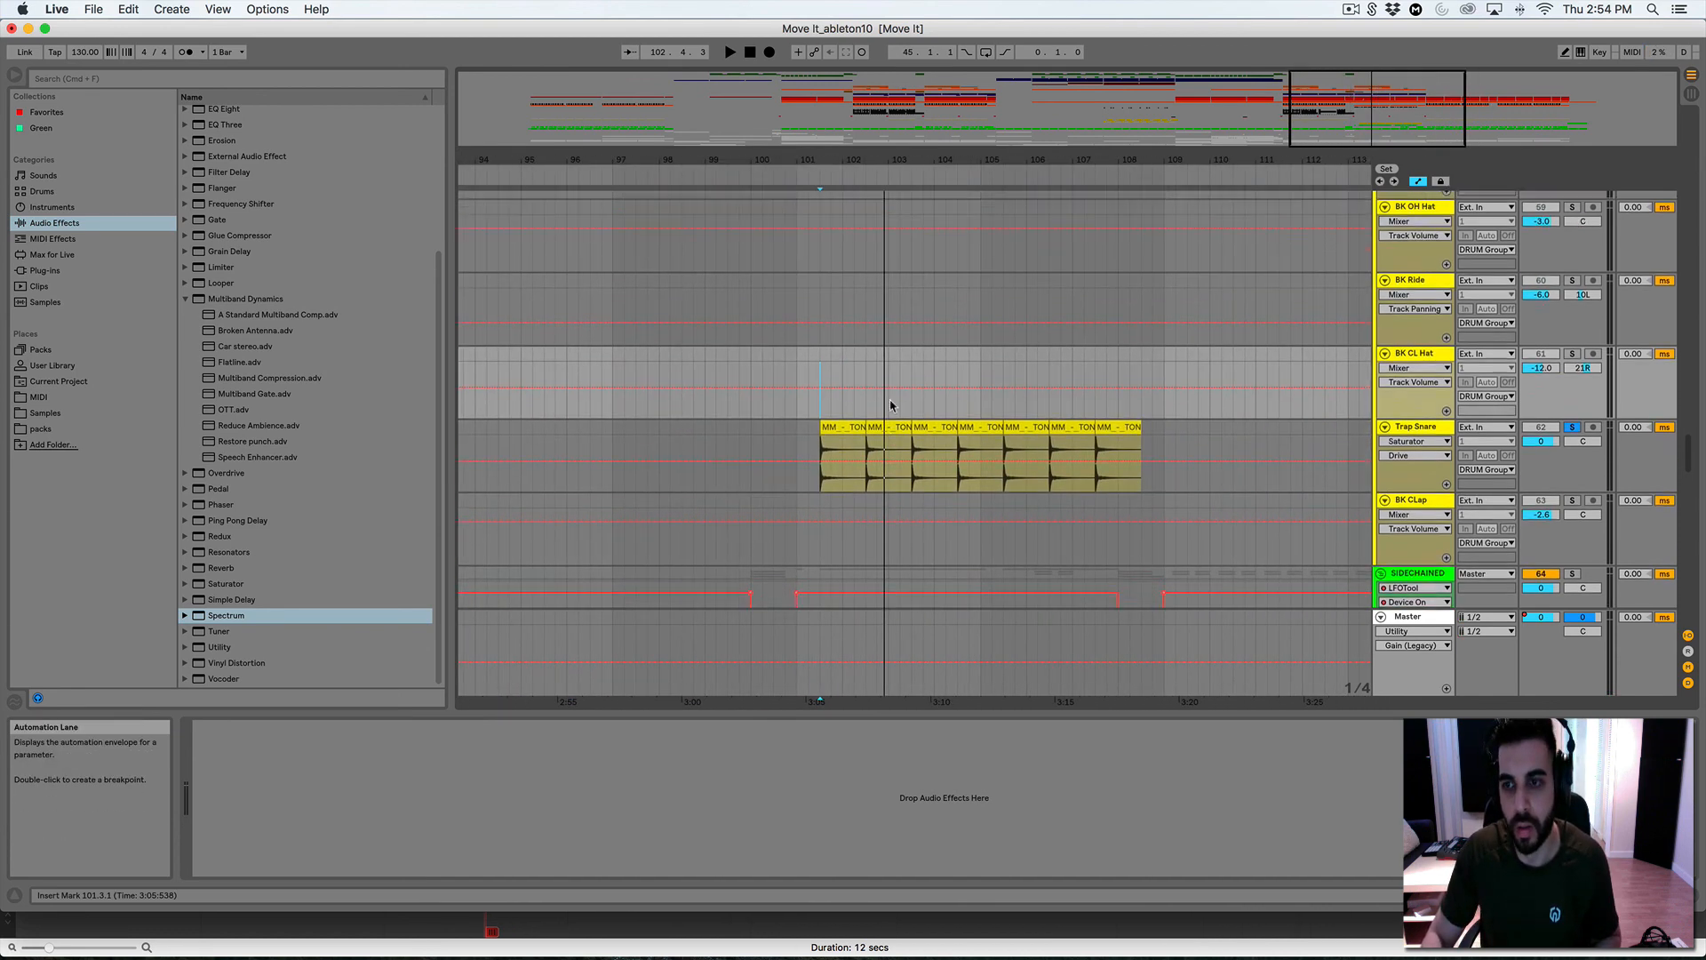
{"action": "left_click", "coordinate": [810, 499]}
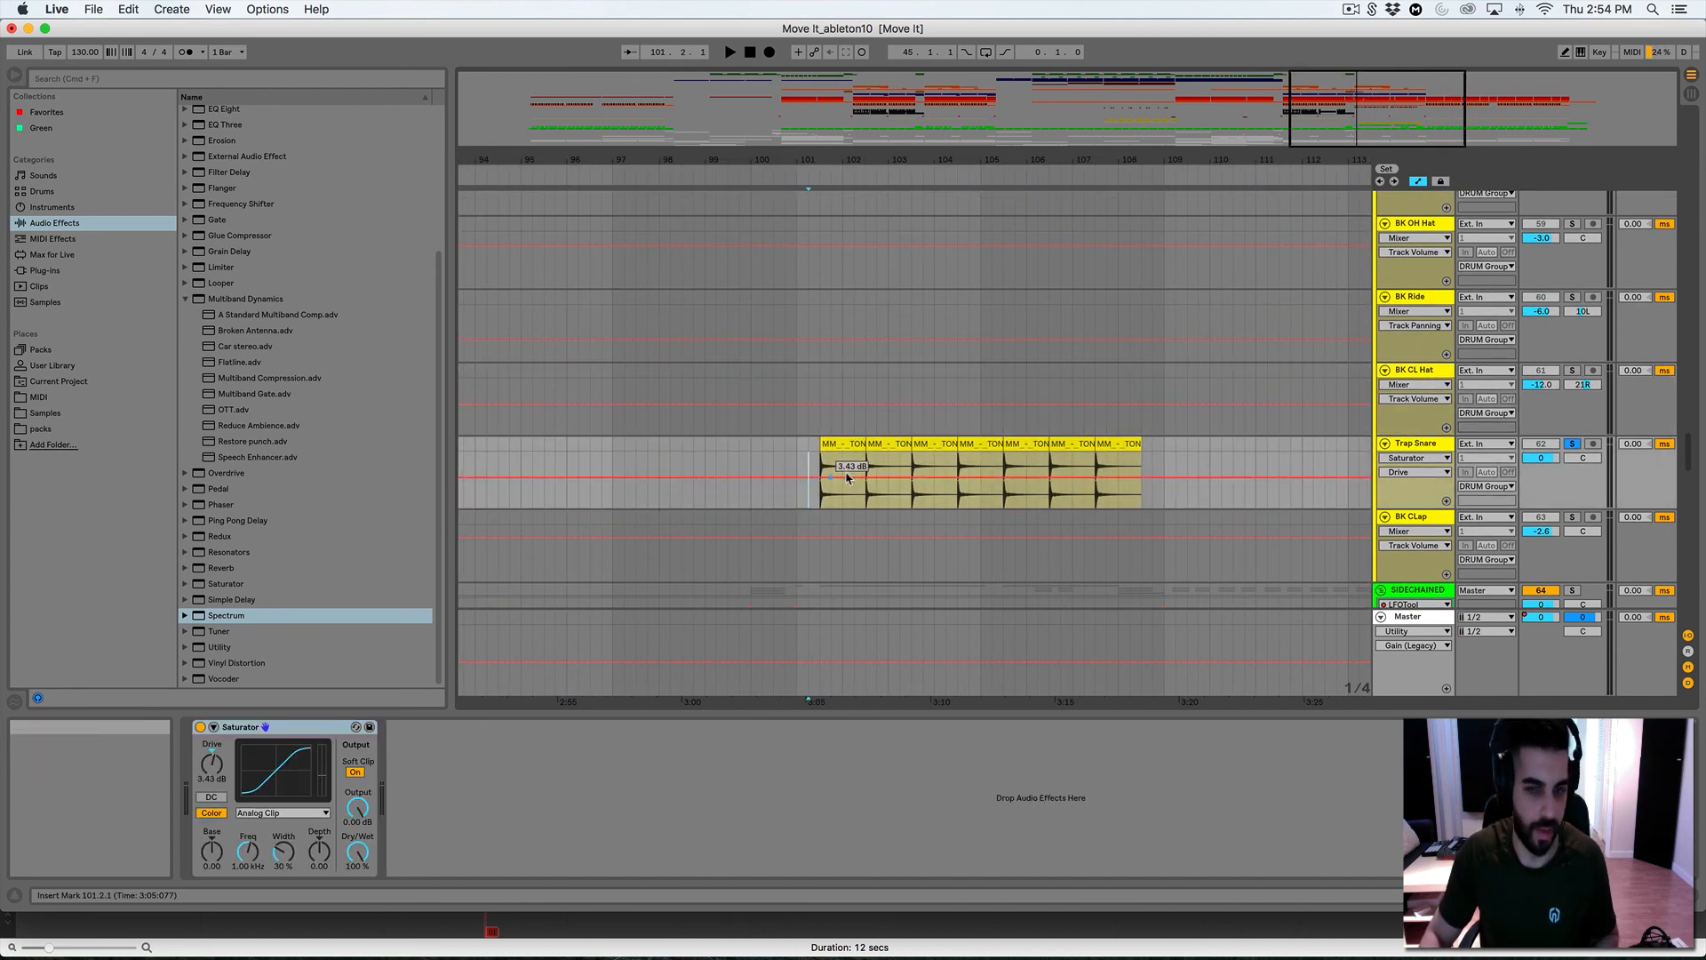
{"action": "scroll", "coordinate": [846, 476], "scroll_direction": "up", "scroll_amount": 10}
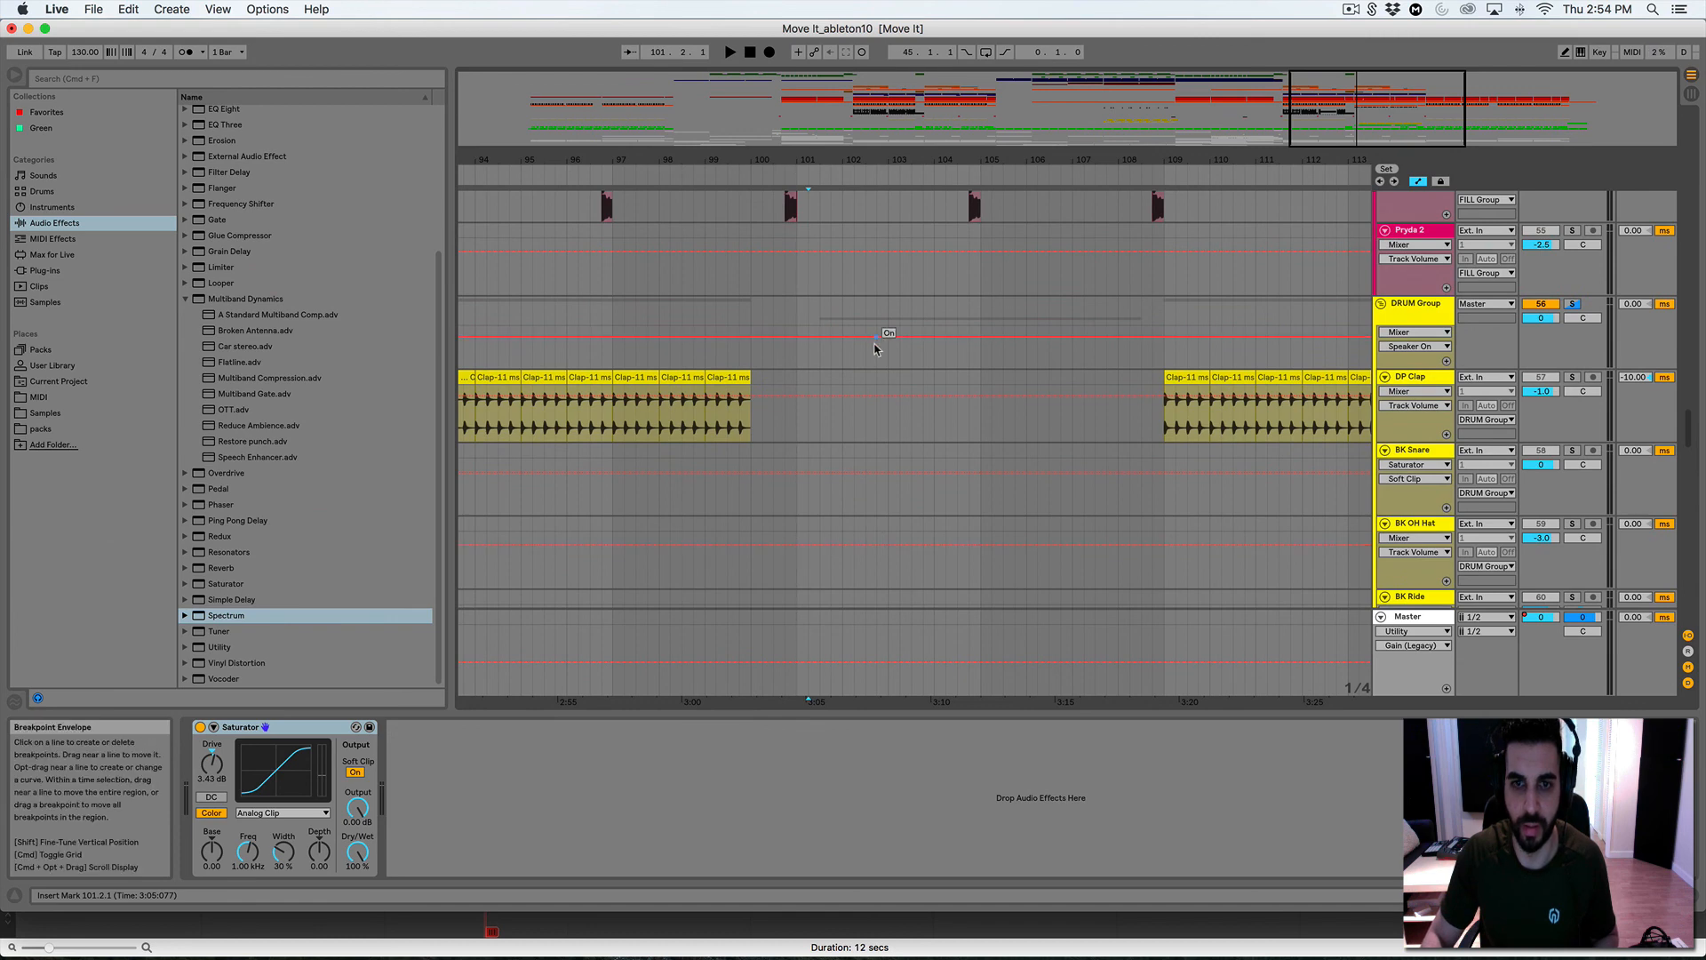
{"action": "left_click", "coordinate": [875, 355]}
{"action": "scroll", "coordinate": [875, 360], "scroll_direction": "down", "scroll_amount": 10}
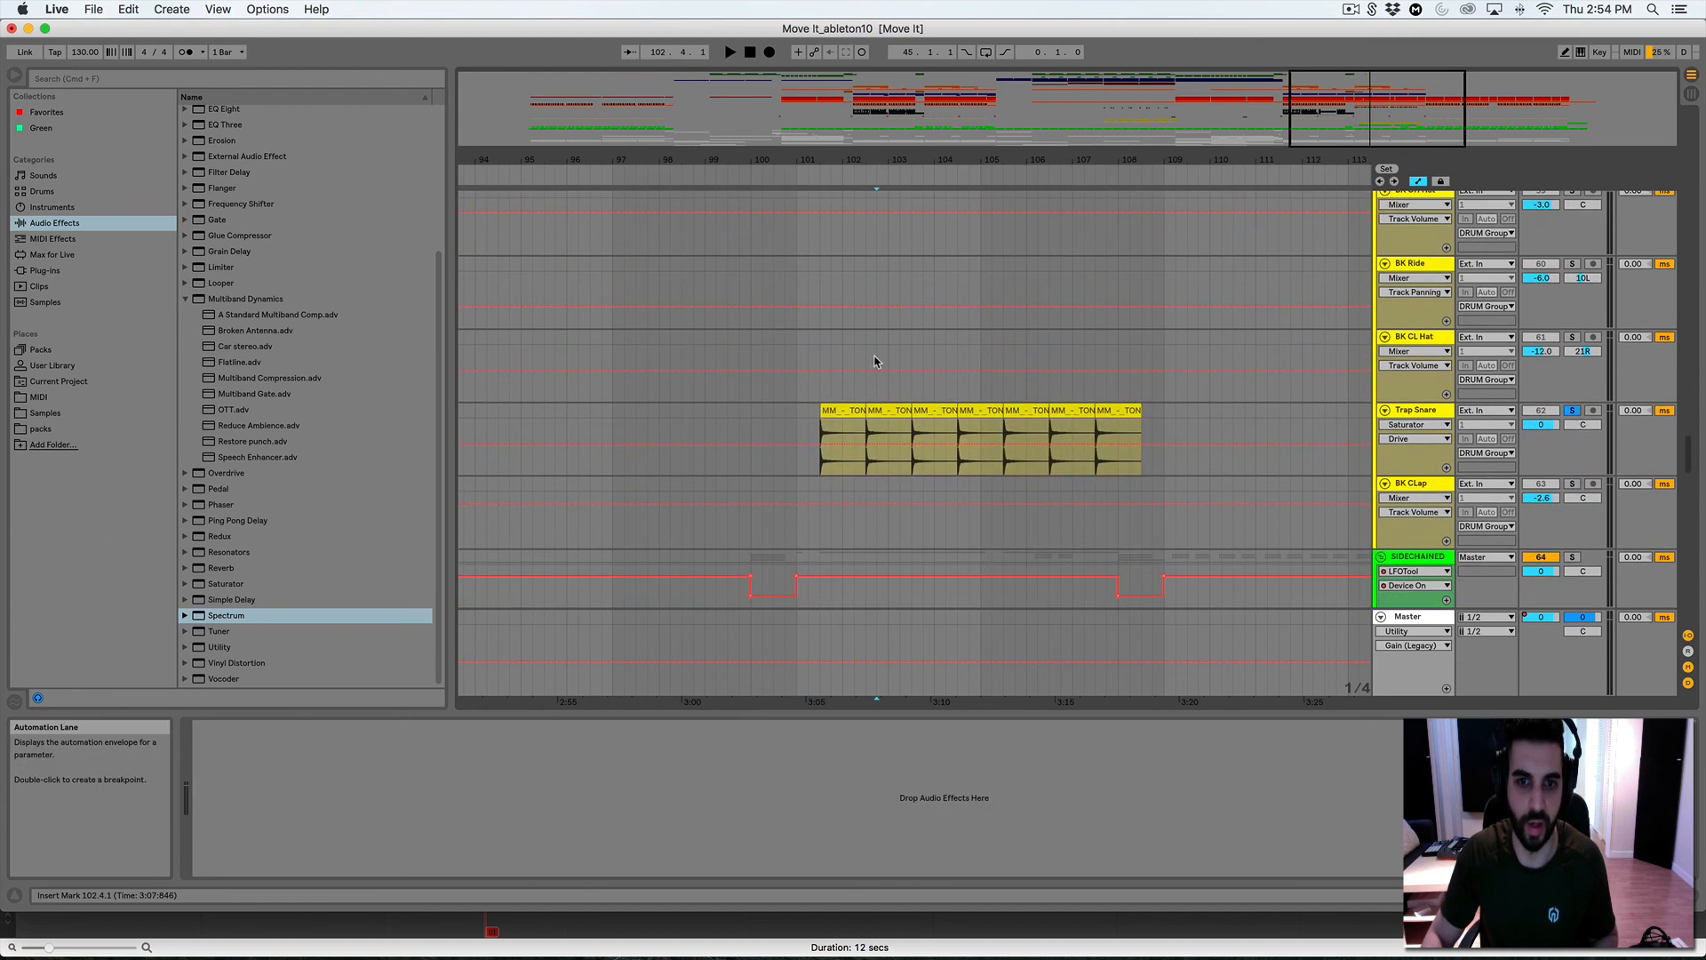
Solo the CL Hat track and play its clips from bar 101.3
{"action": "left_click", "coordinate": [808, 466]}
{"action": "scroll", "coordinate": [808, 467], "scroll_direction": "down", "scroll_amount": 5}
{"action": "left_click", "coordinate": [1585, 458]}
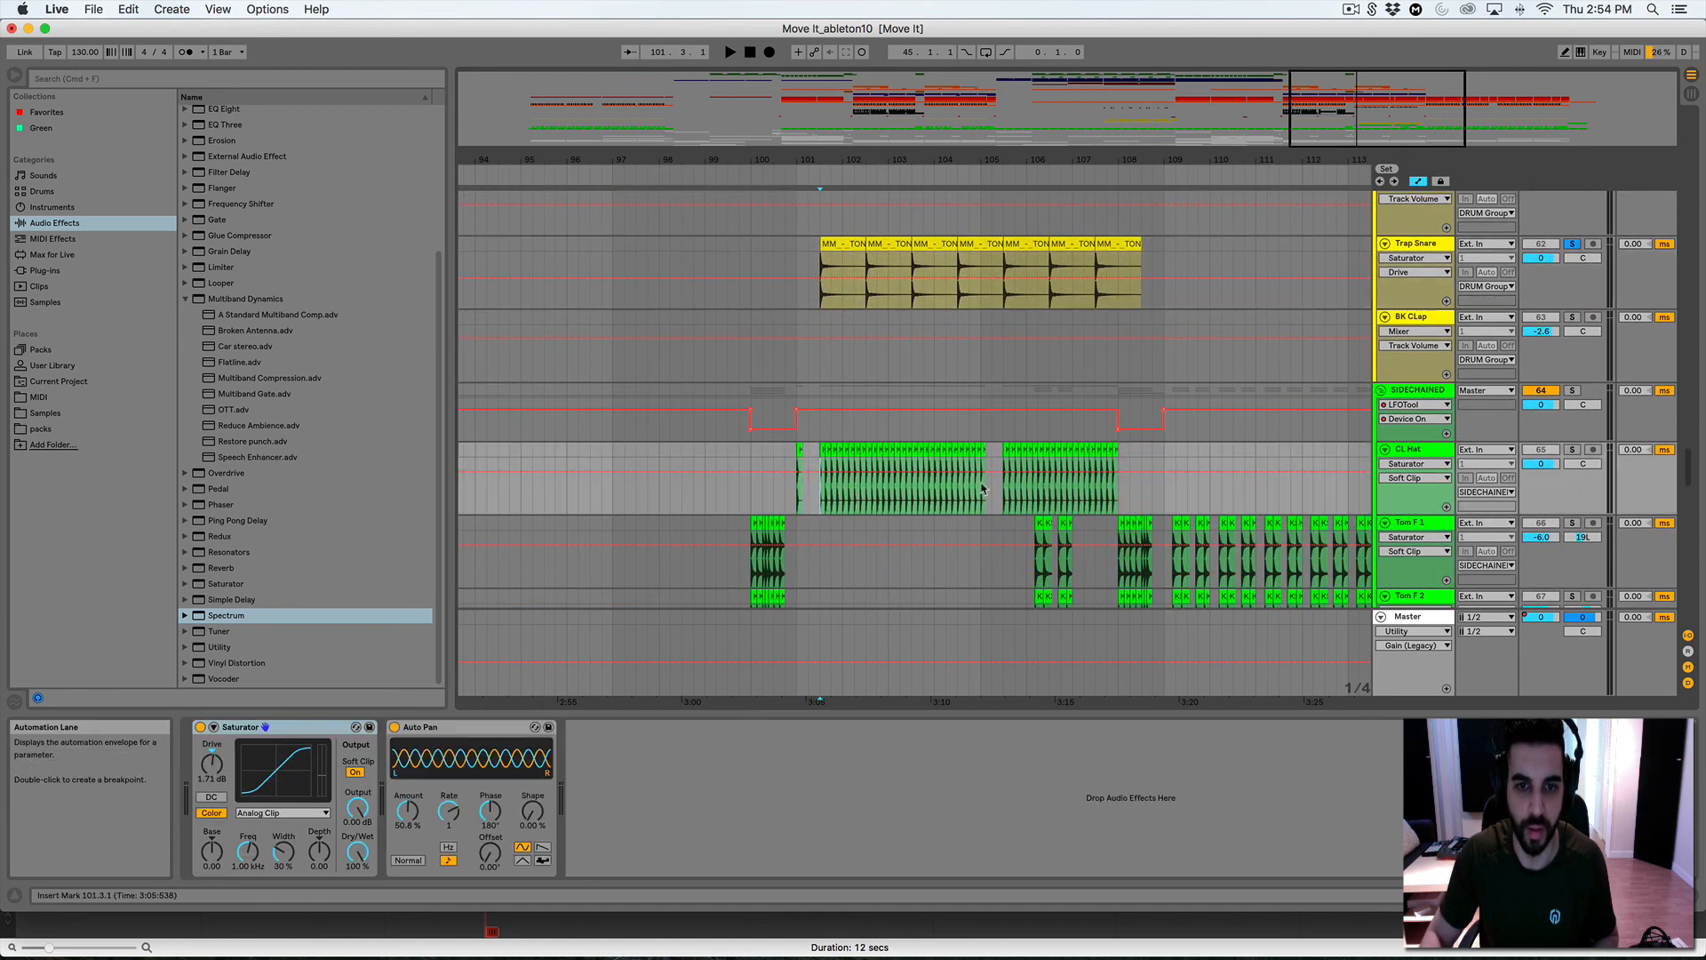
{"action": "left_click", "coordinate": [1570, 450]}
{"action": "key", "text": "space"}
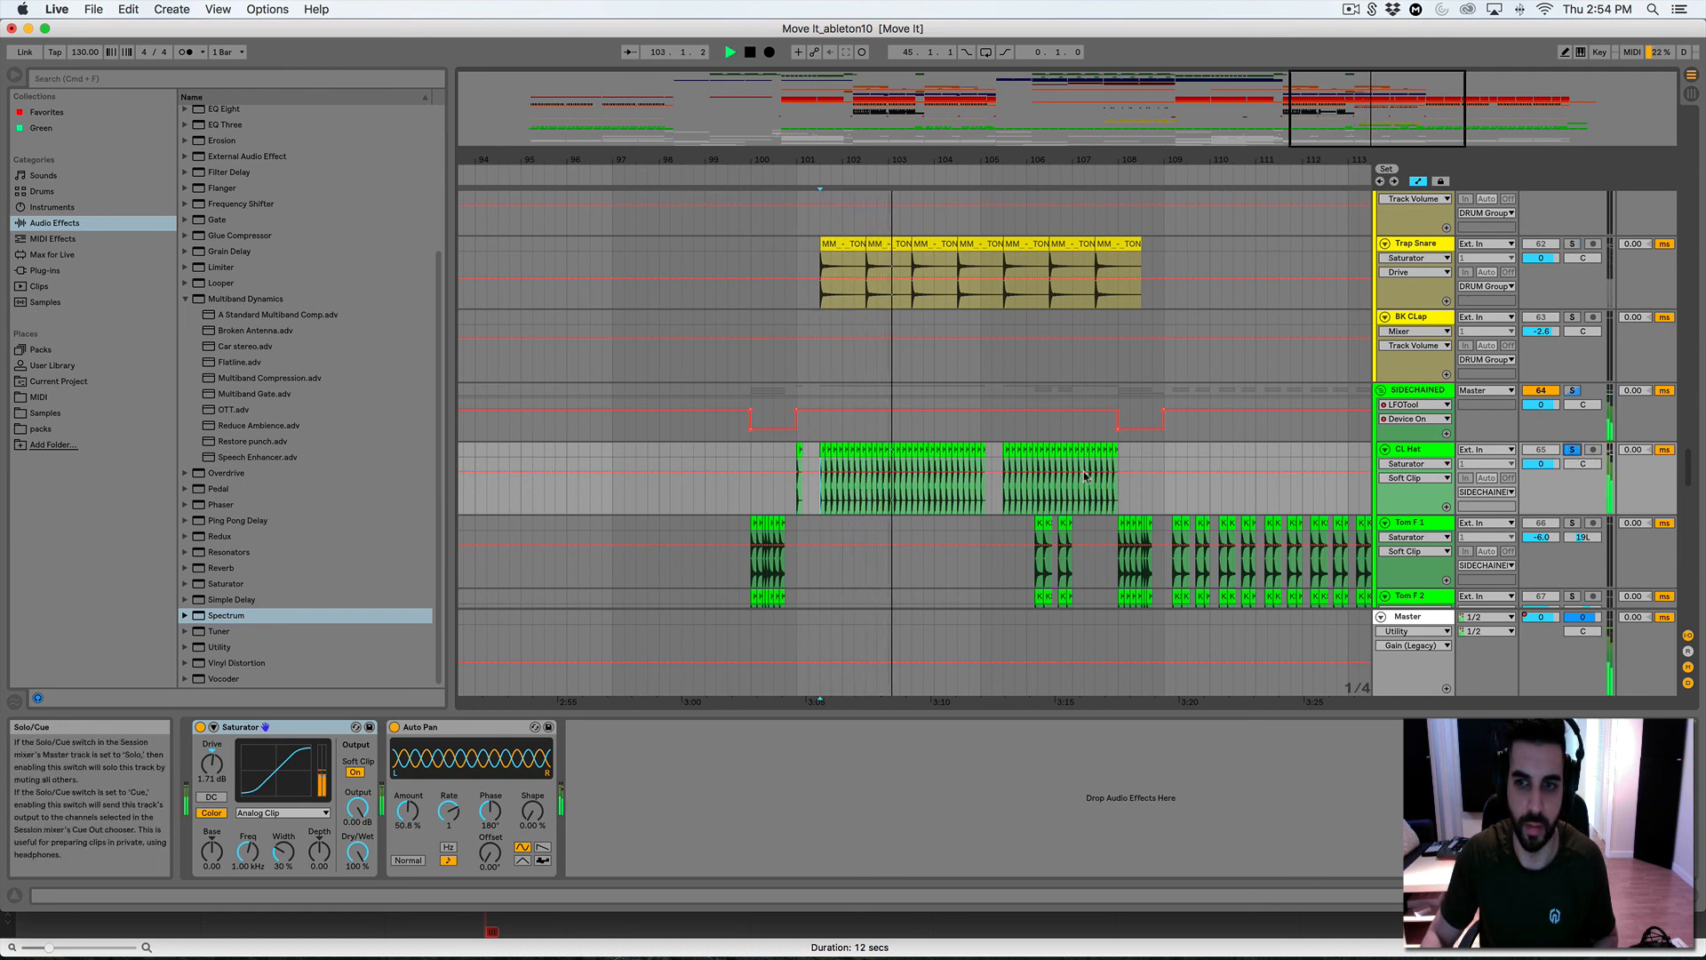
{"action": "key", "text": "space"}
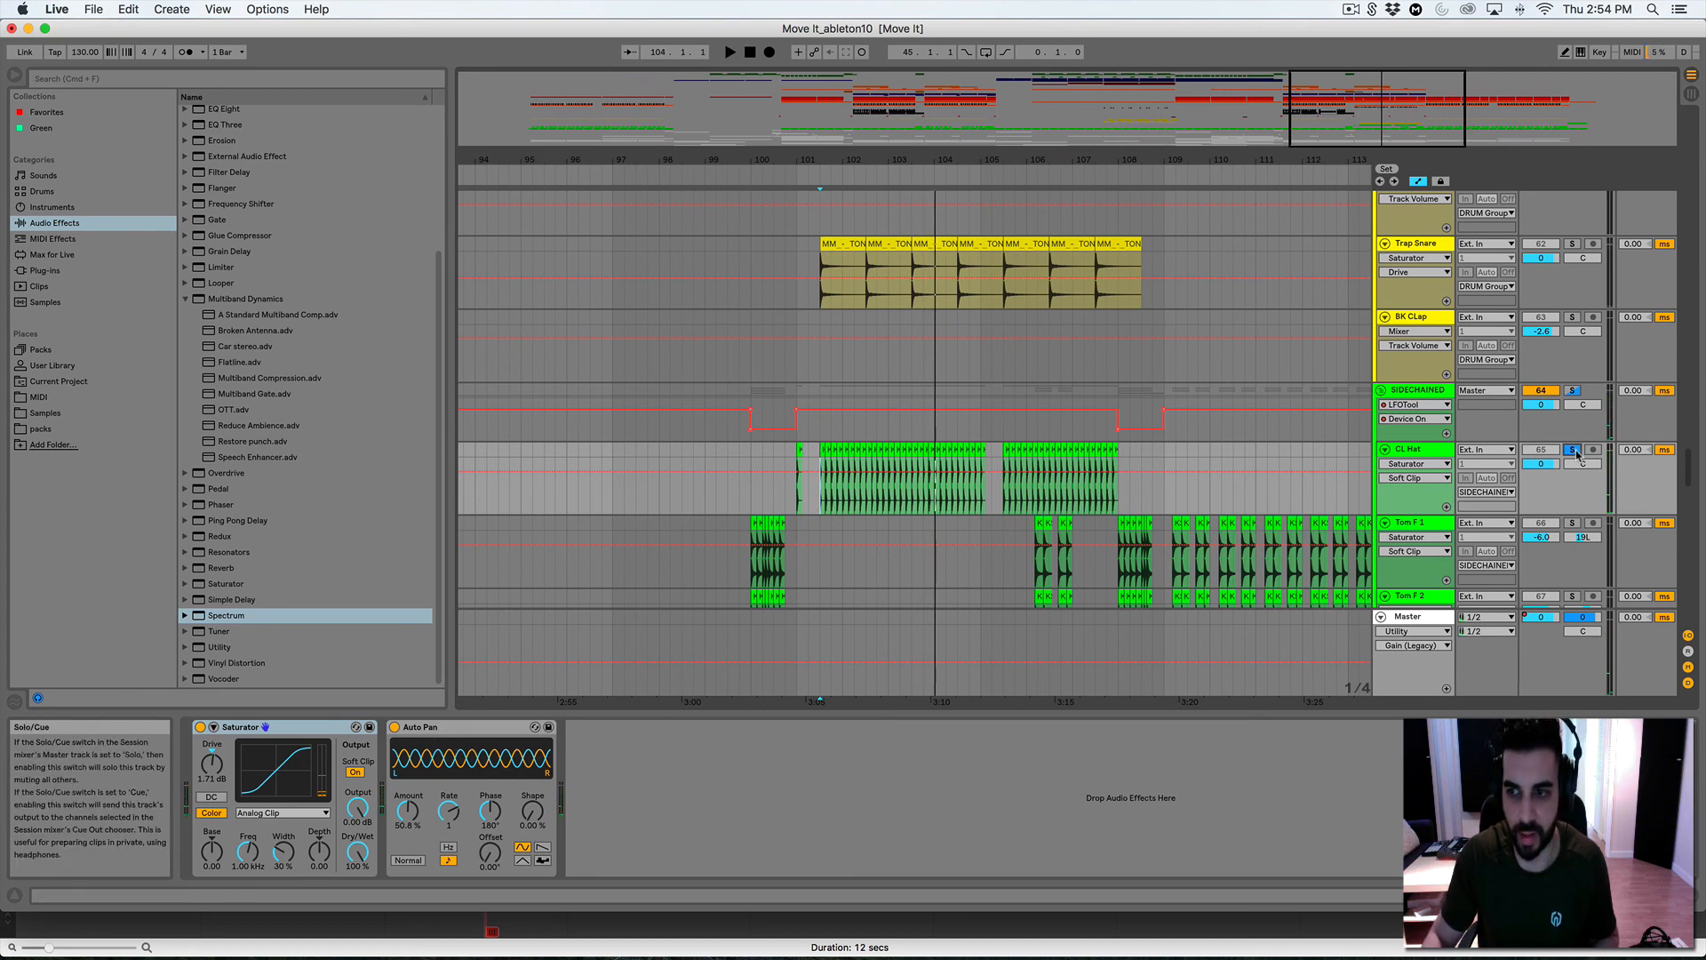
Unsolo the CL Hat, look over the FX tracks and play the full mix from bar 101.3
{"action": "scroll", "coordinate": [894, 401], "scroll_direction": "down", "scroll_amount": 15}
{"action": "scroll", "coordinate": [894, 402], "scroll_direction": "up", "scroll_amount": 15}
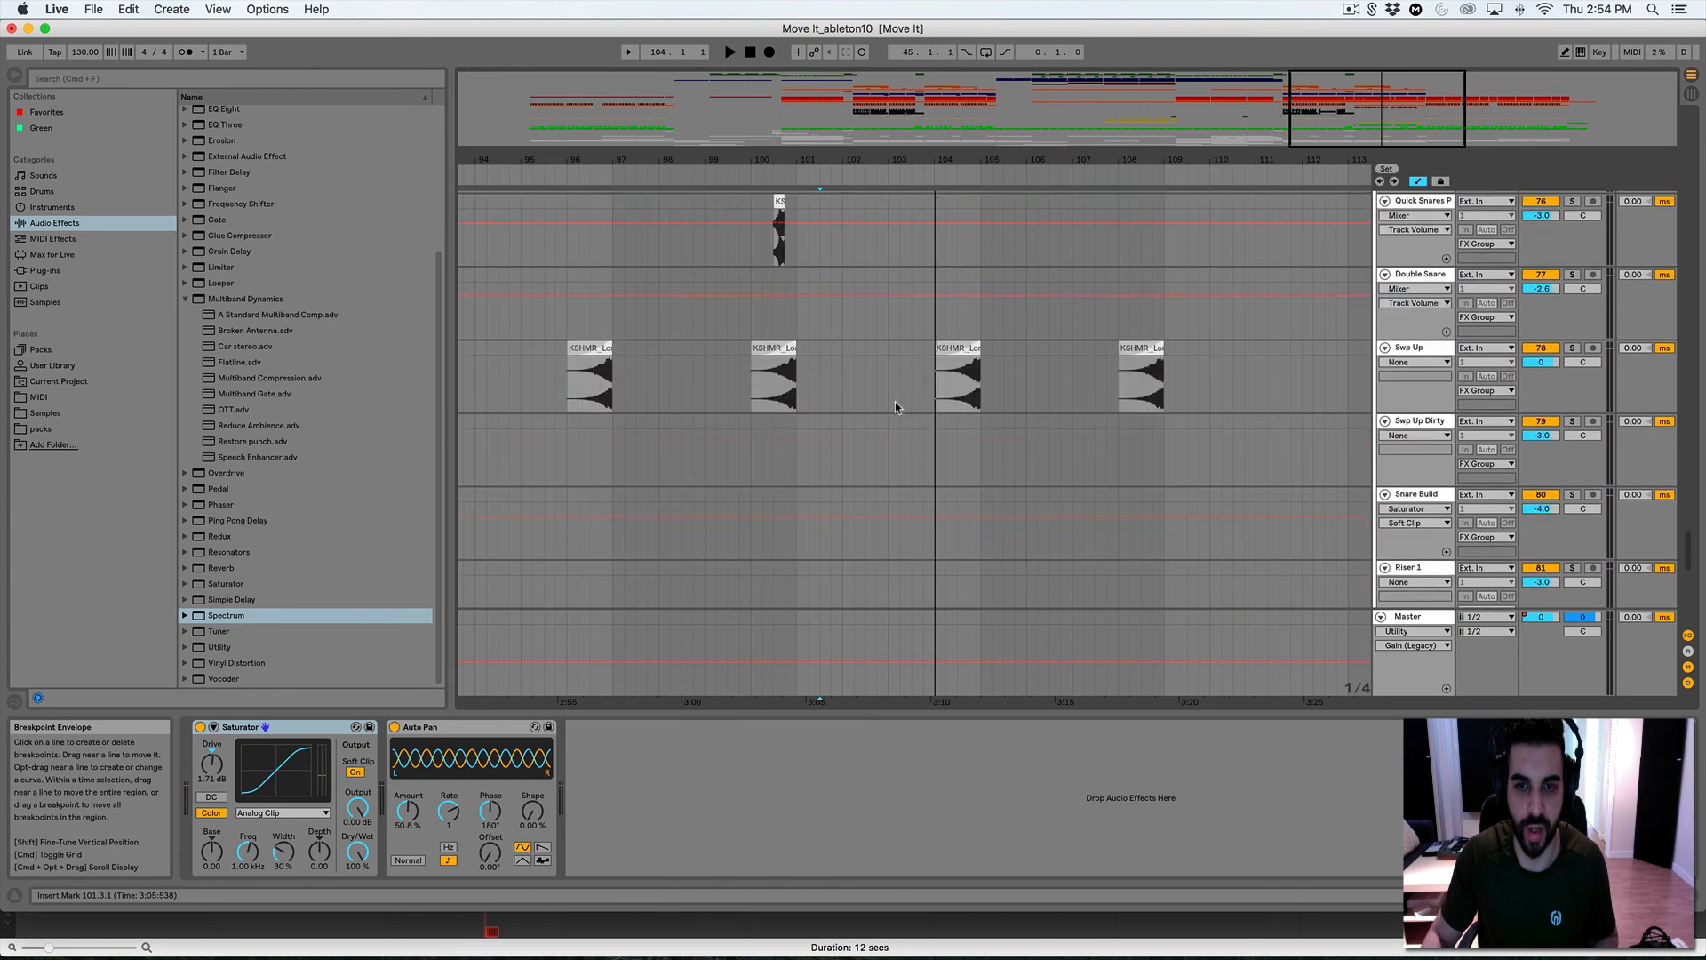
{"action": "key", "text": "space"}
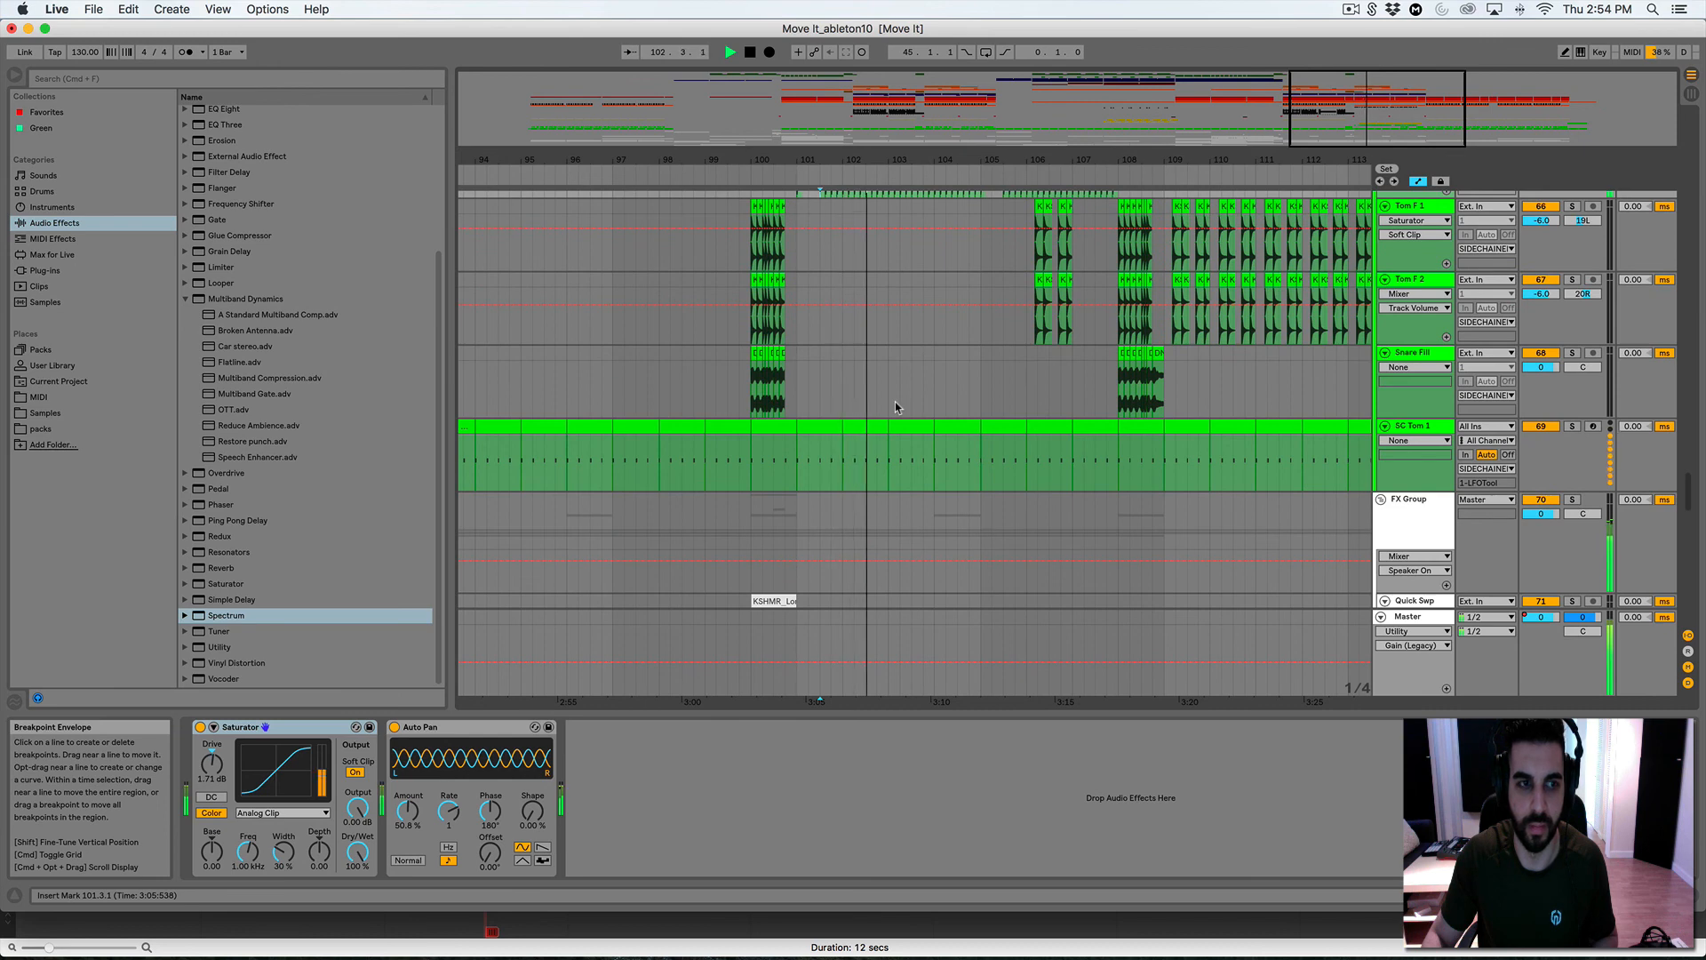
{"action": "scroll", "coordinate": [894, 402], "scroll_direction": "up", "scroll_amount": 15}
{"action": "key", "text": "space"}
{"action": "scroll", "coordinate": [895, 407], "scroll_direction": "up", "scroll_amount": 3}
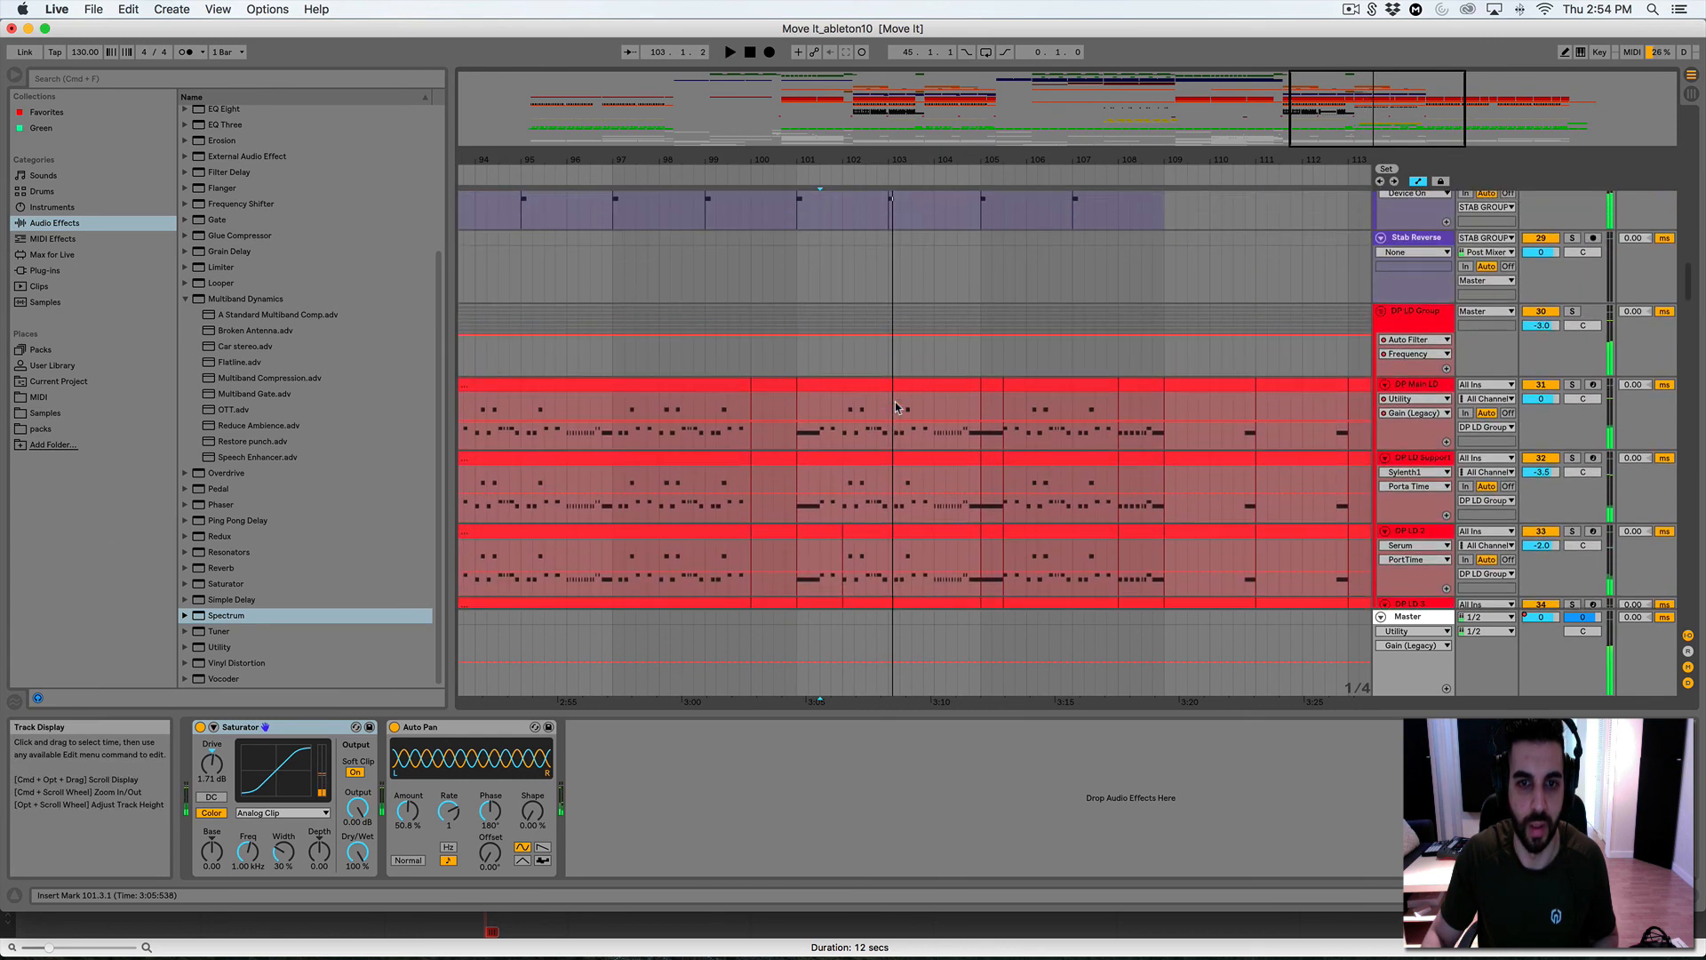
Open the DP Main LD clip at bar 101 and examine its notes and pitch bend envelope
{"action": "left_click", "coordinate": [803, 411]}
{"action": "left_click", "coordinate": [799, 418]}
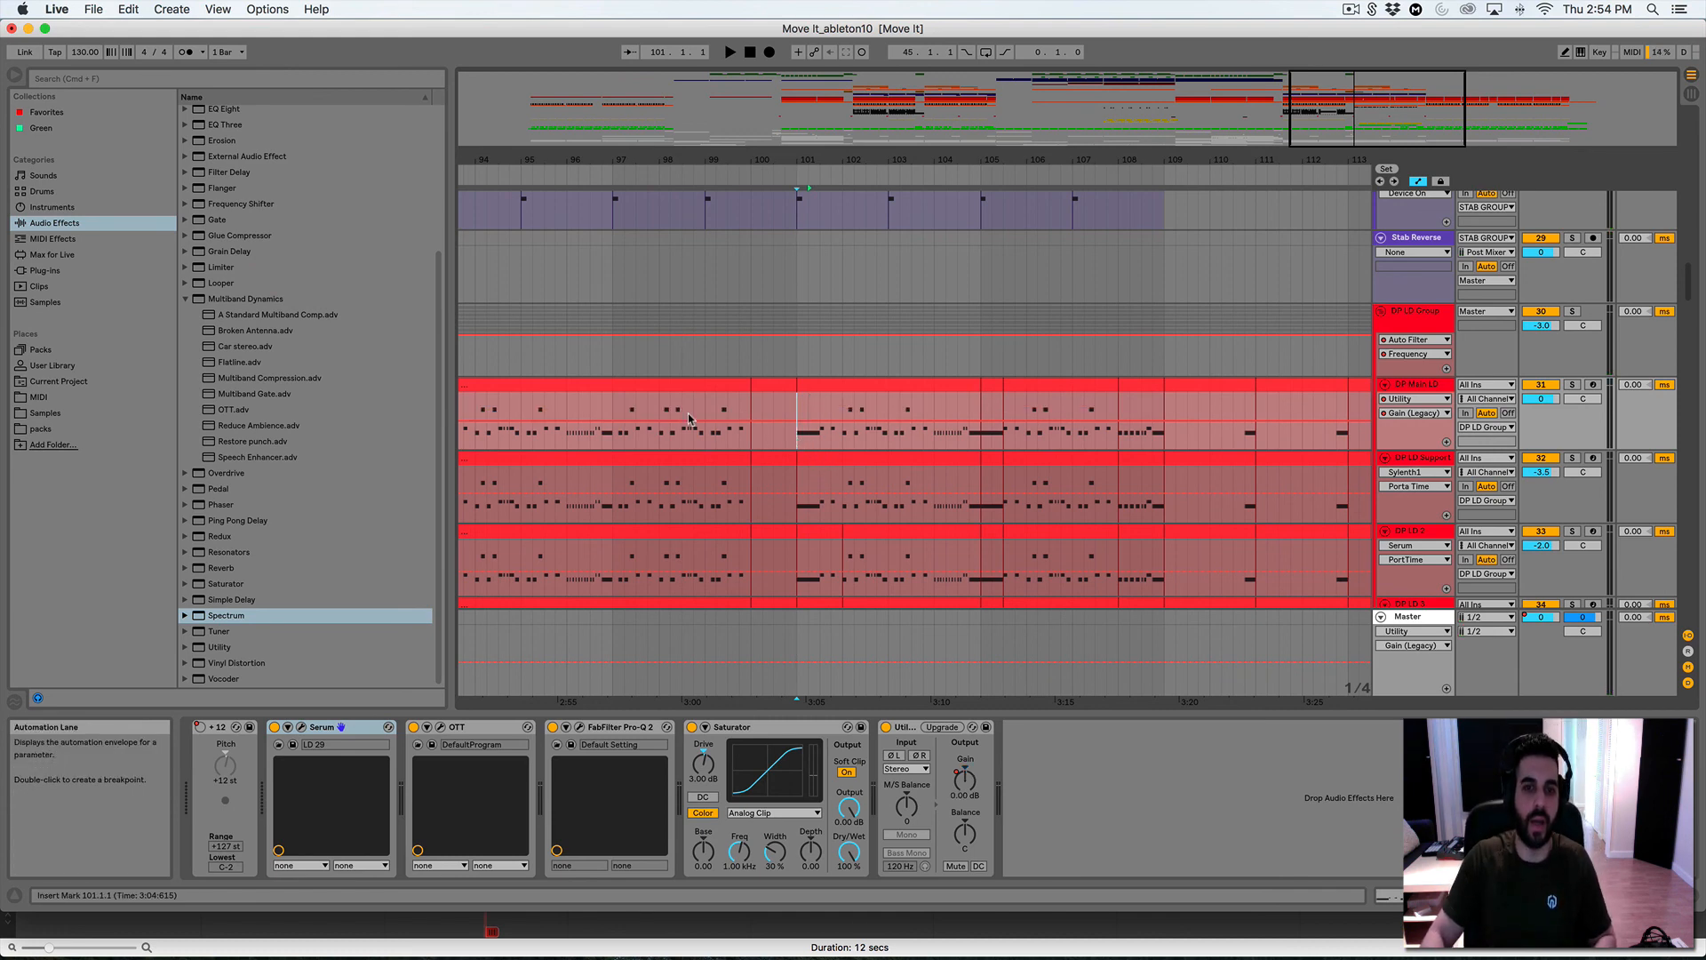
{"action": "double_click", "coordinate": [823, 386]}
{"action": "scroll", "coordinate": [579, 556], "scroll_direction": "down", "scroll_amount": 1}
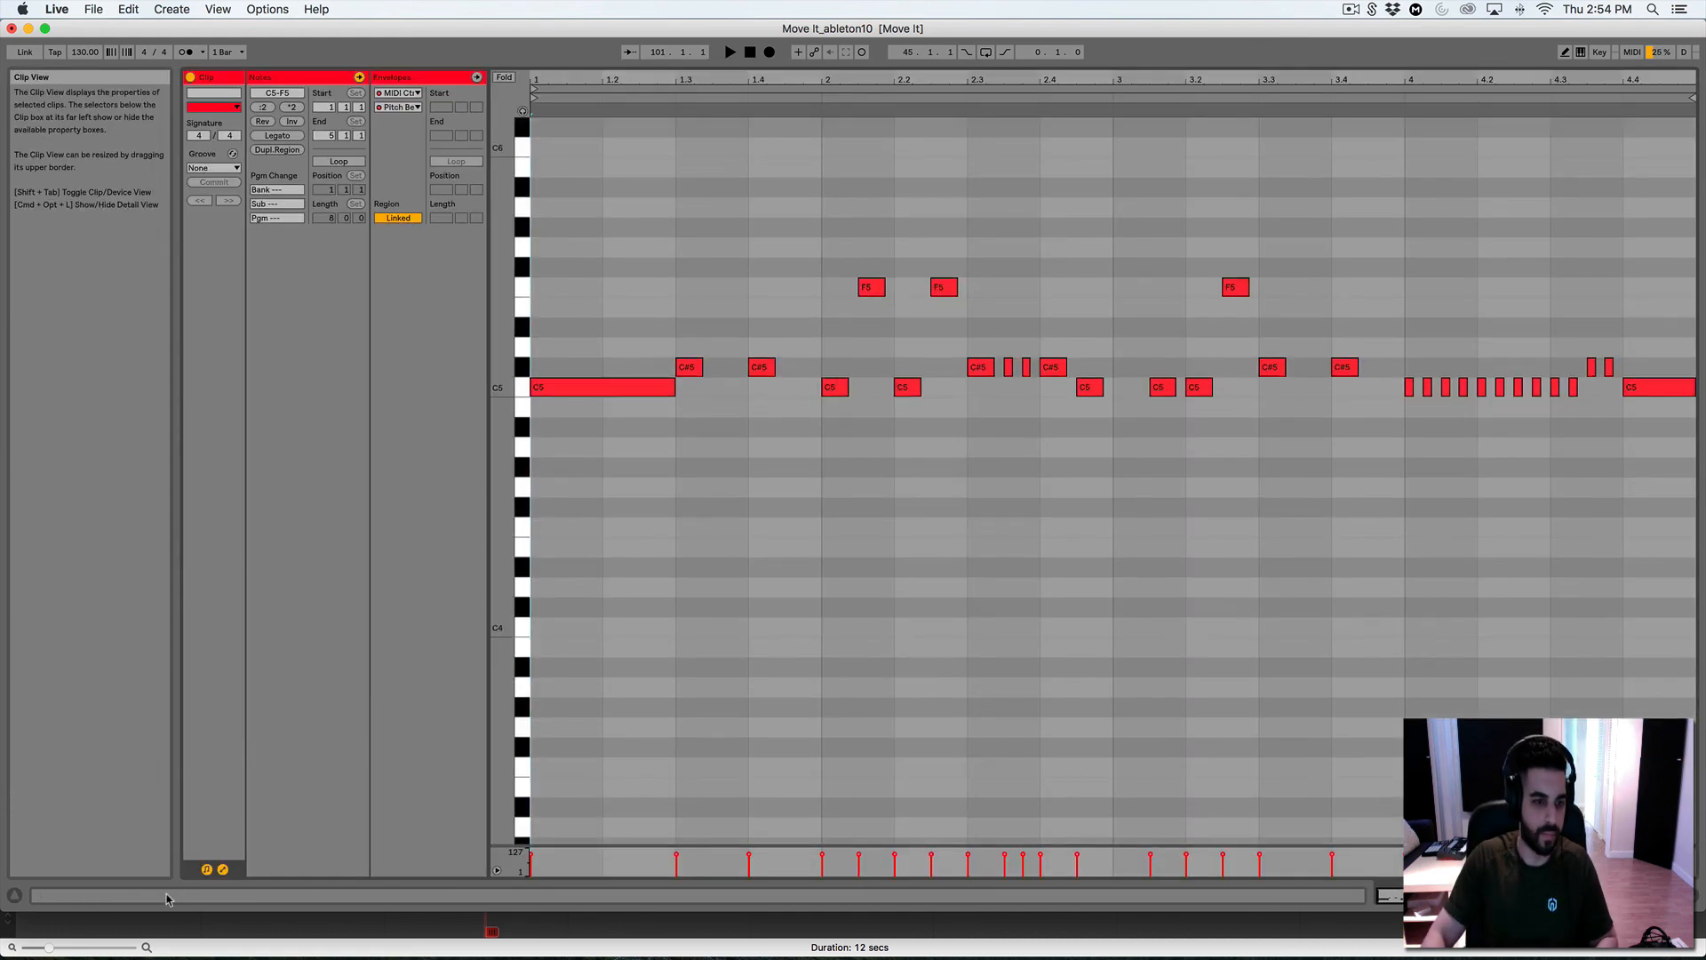
{"action": "left_click", "coordinate": [222, 869]}
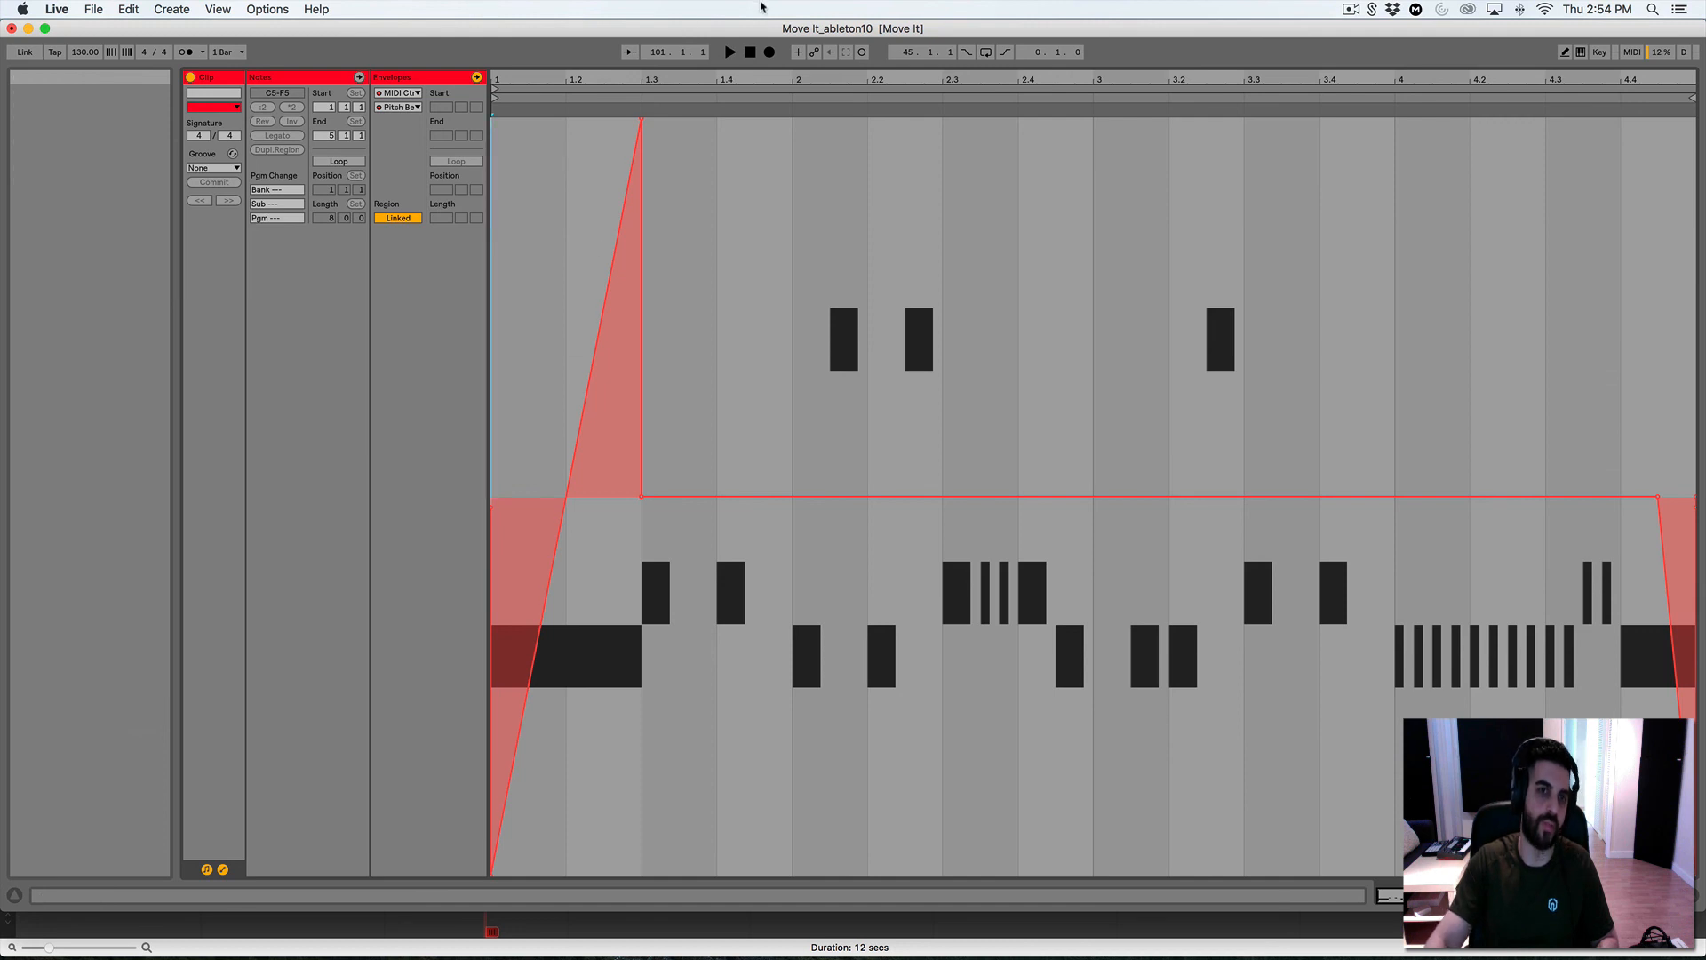
{"action": "left_click_drag", "start_coordinate": [494, 860], "coordinate": [494, 878]}
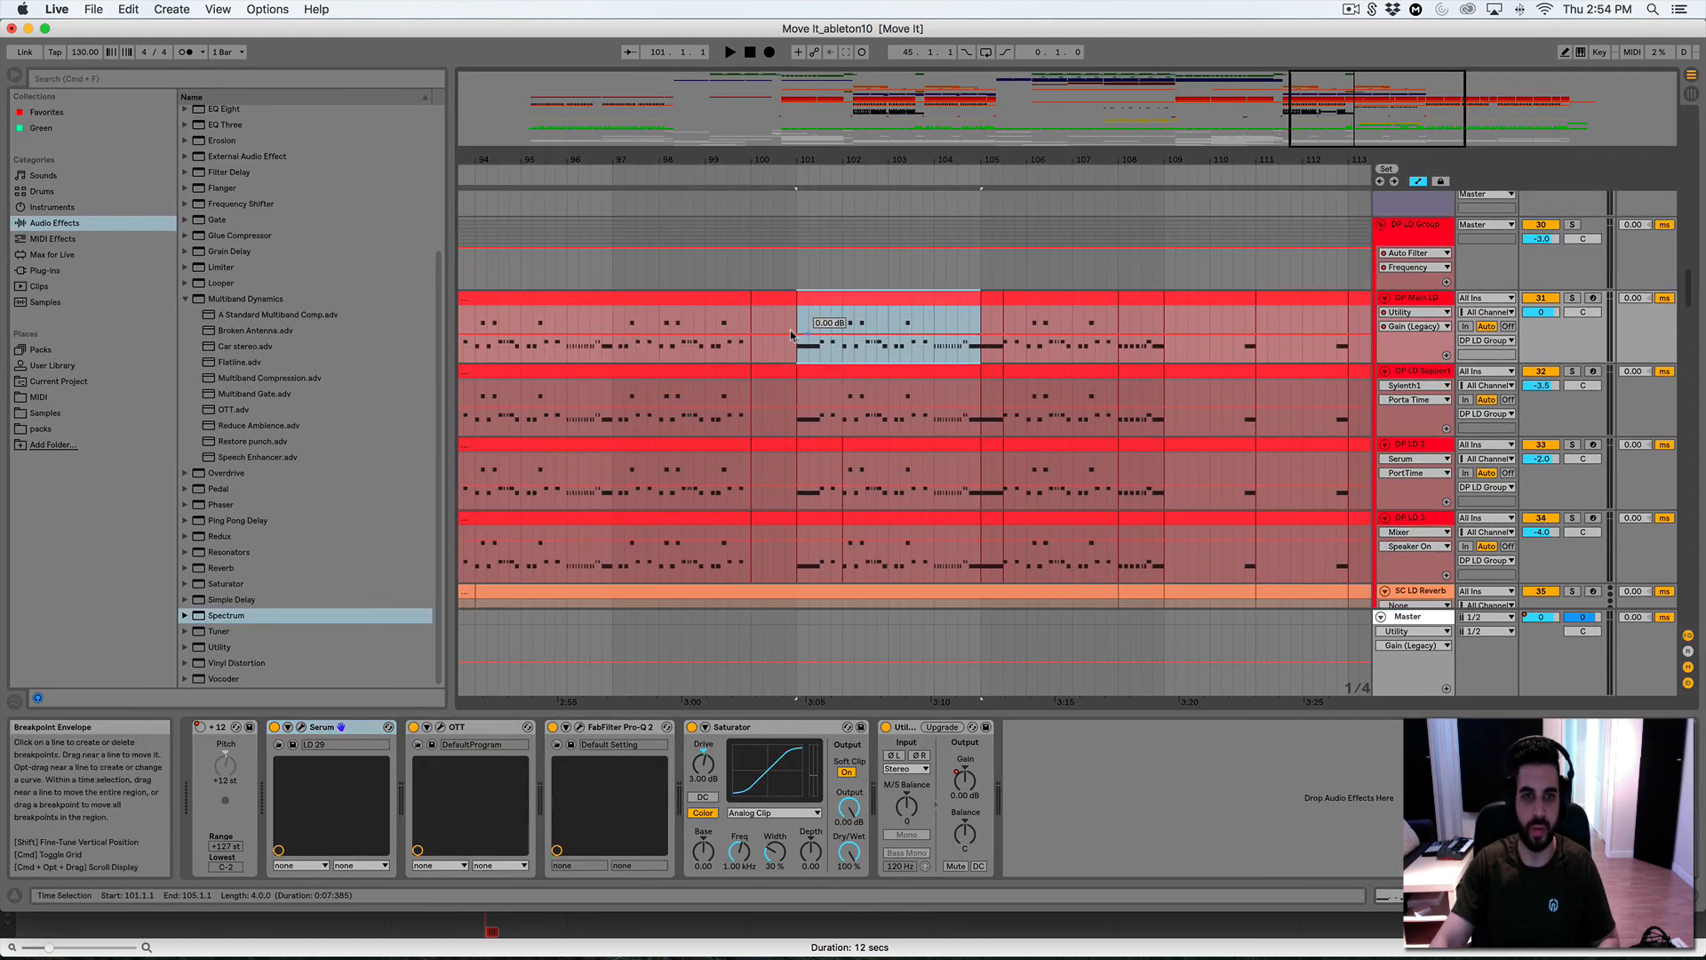
Play the full mix from bar 99.3 through the bar 101 lead section, viewing the whole lead arrangement
{"action": "left_click", "coordinate": [728, 331]}
{"action": "key", "text": "space"}
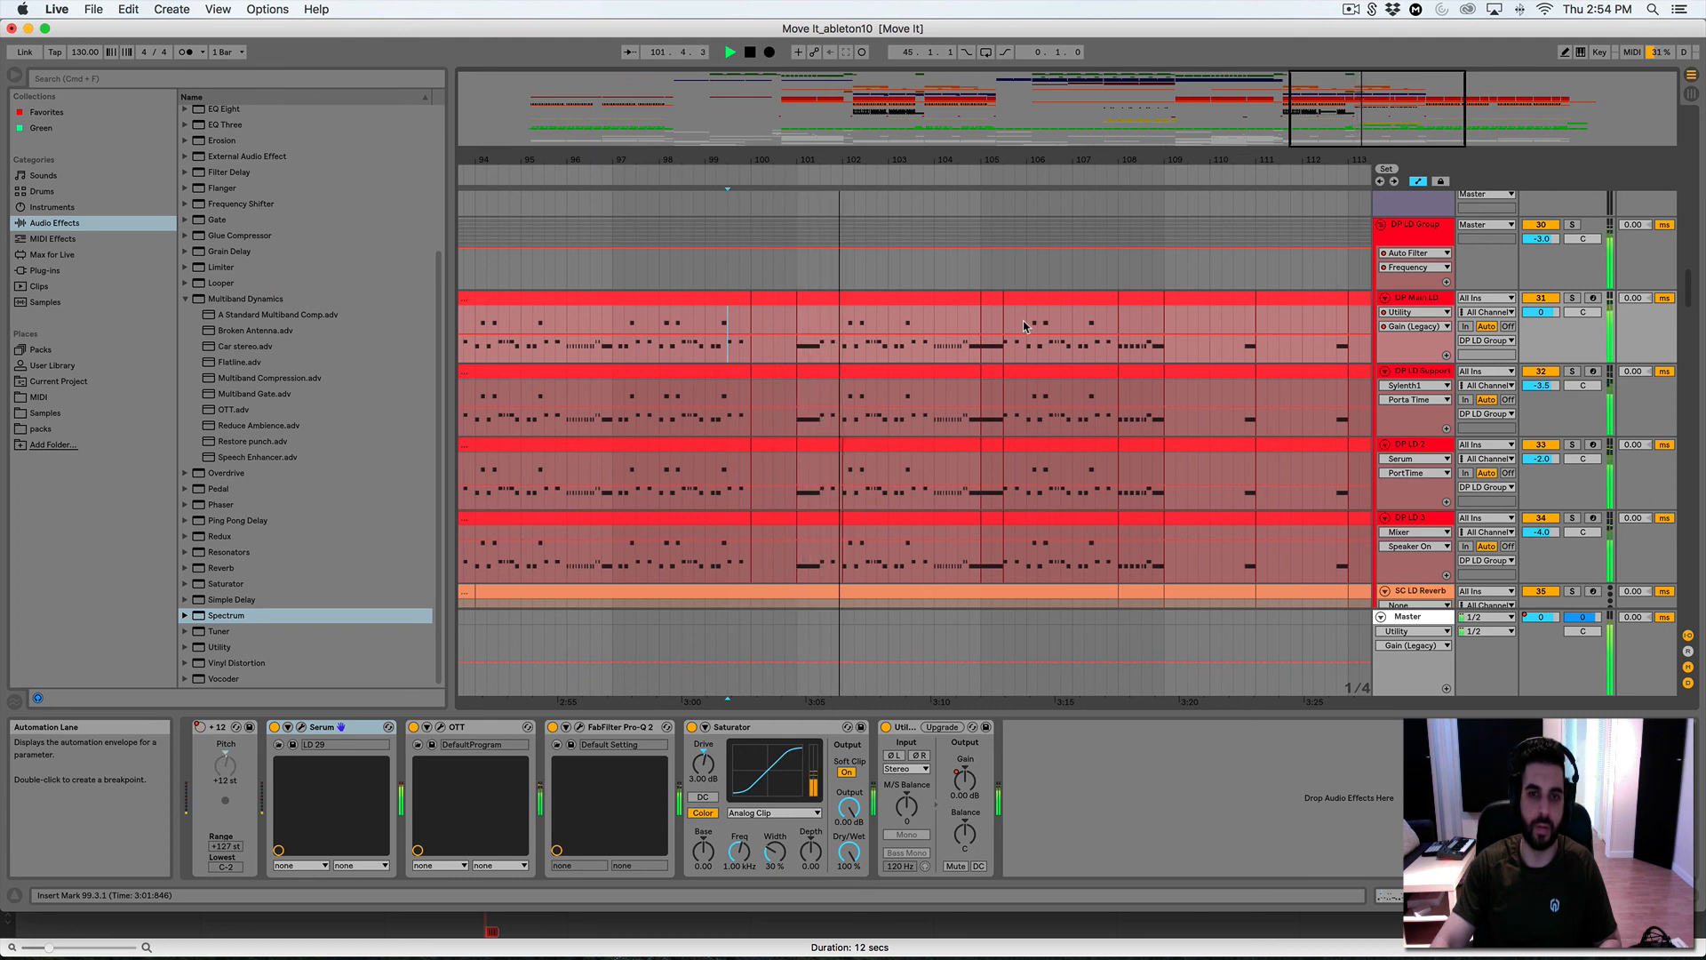
{"action": "left_click", "coordinate": [946, 326]}
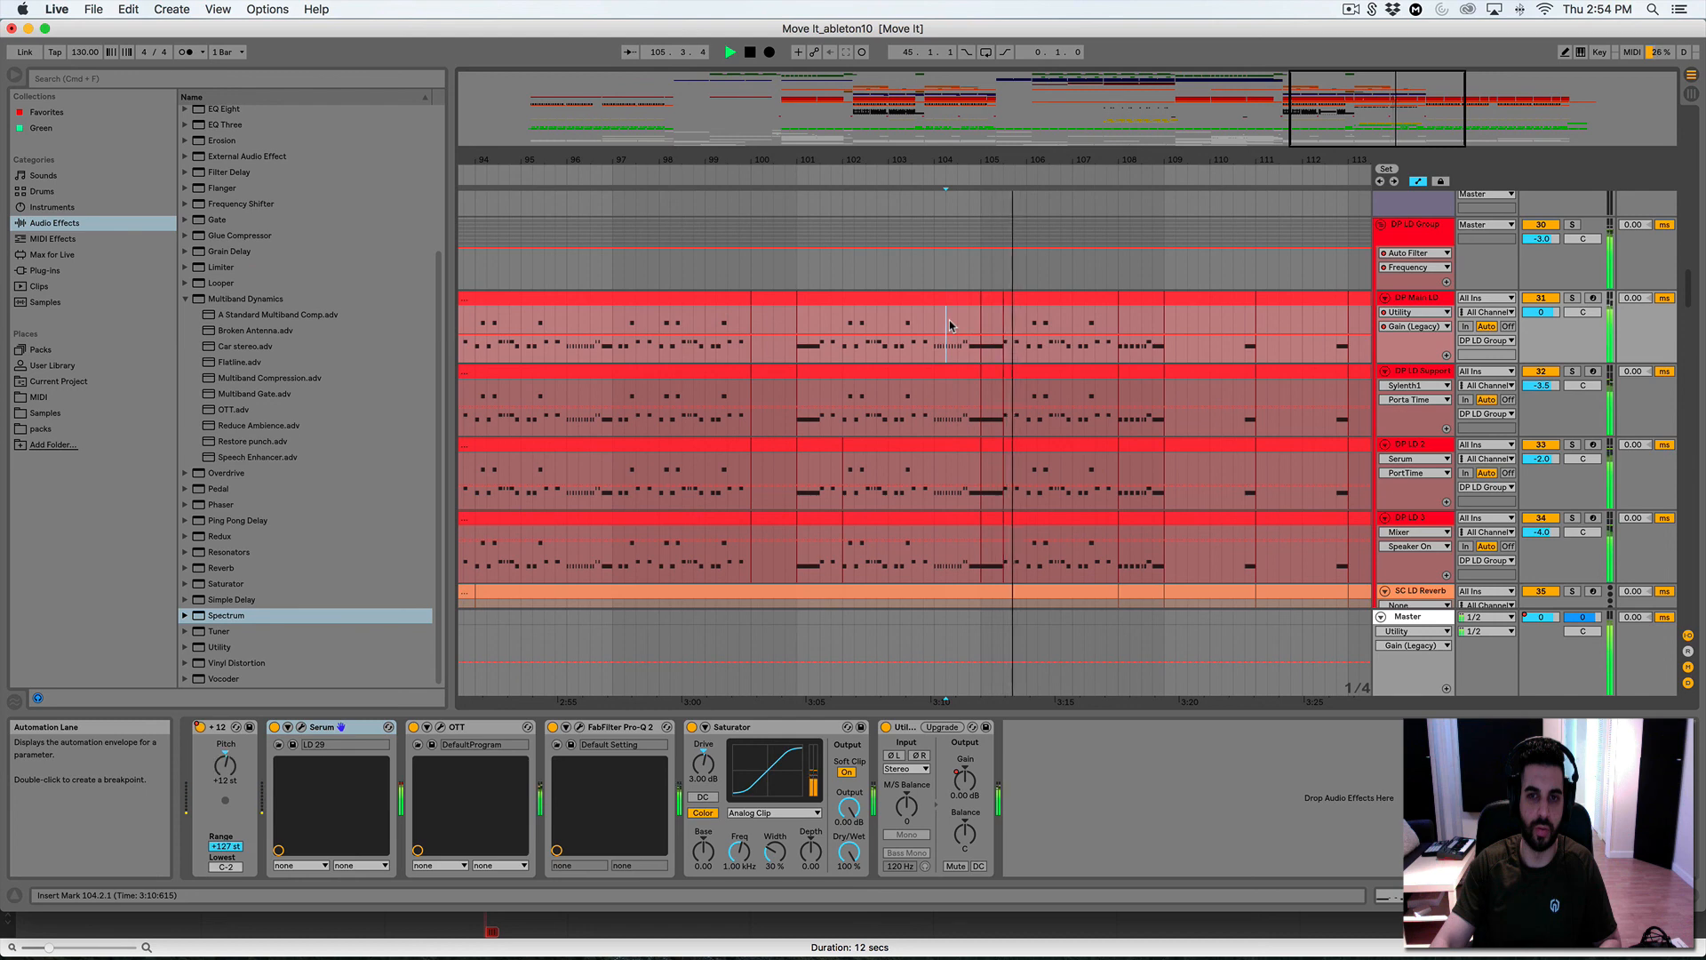
{"action": "key", "text": "minus"}
{"action": "key", "text": "minus"}
{"action": "key", "text": "minus"}
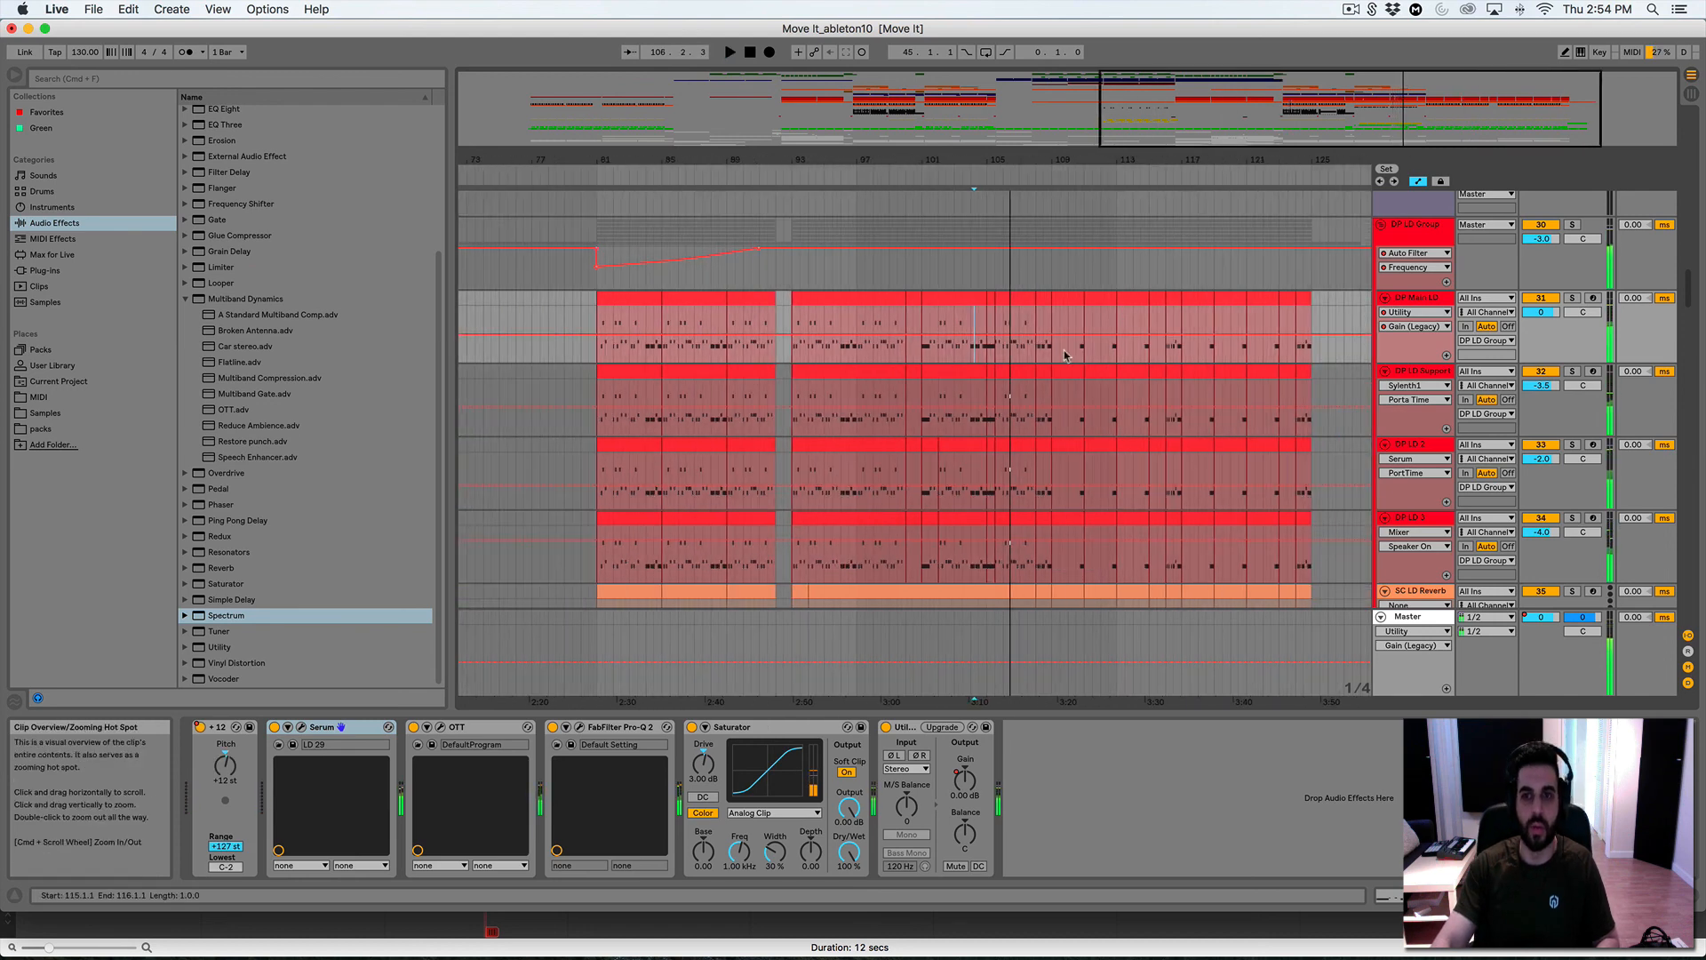
Stop playback and set the arrangement grid to 2/1
{"action": "key", "text": "space"}
{"action": "right_click", "coordinate": [1074, 282]}
{"action": "left_click", "coordinate": [1173, 415]}
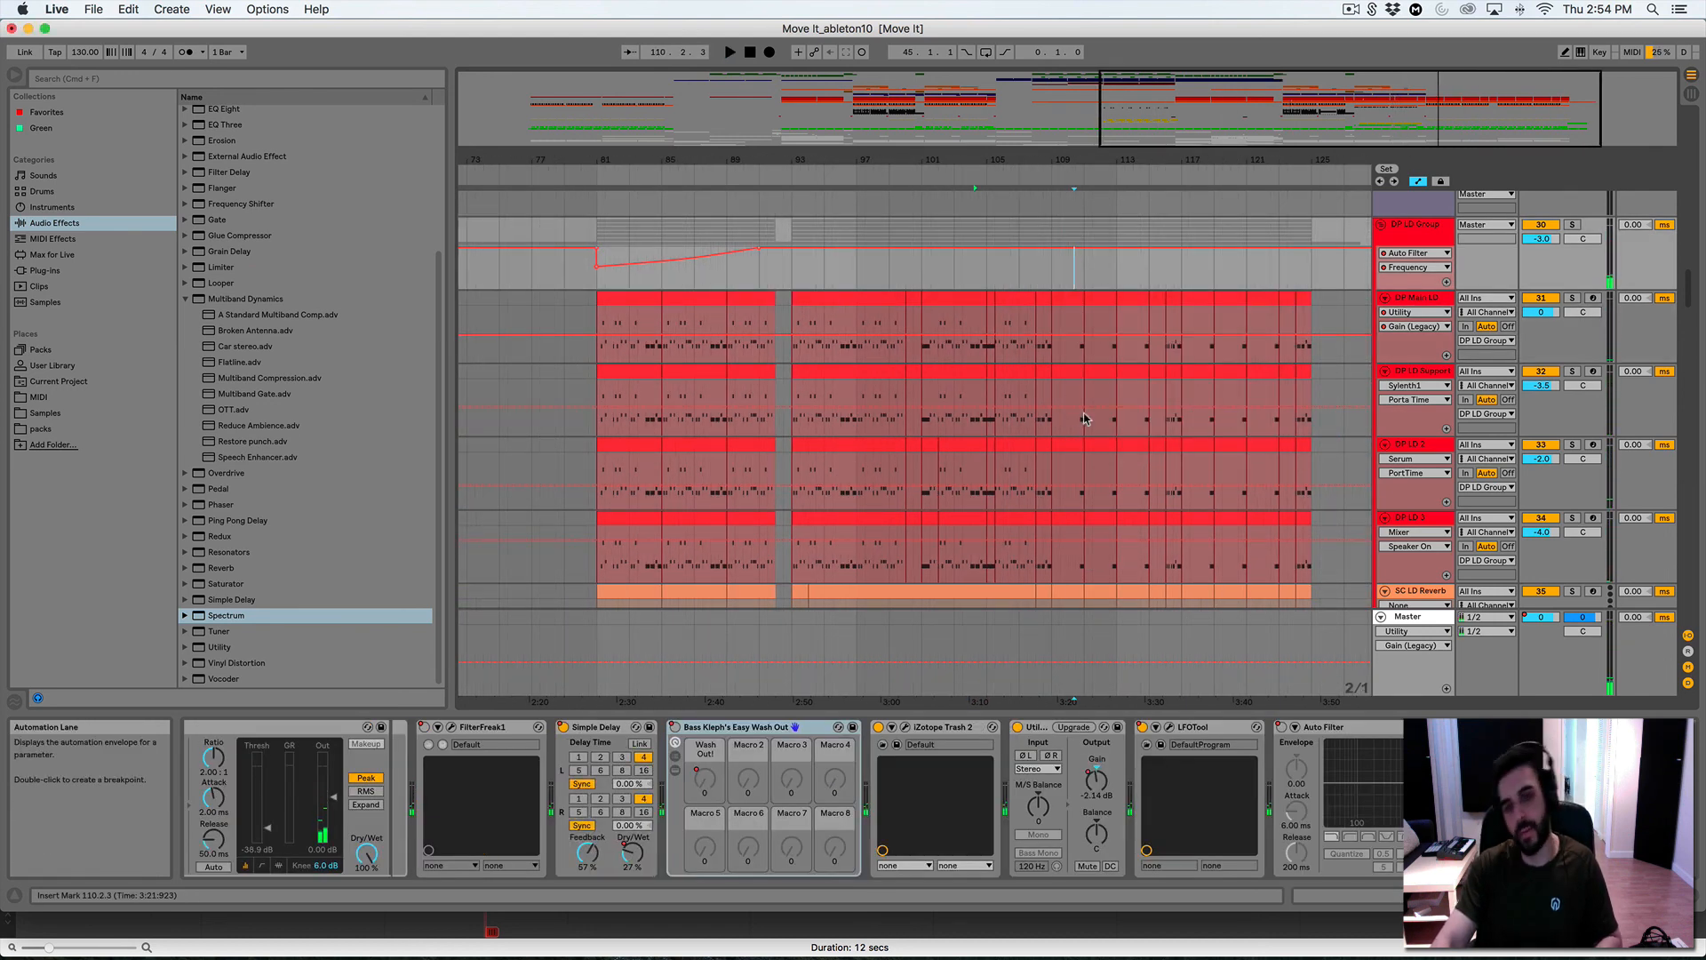
Look through the kick, fill, drum, FX, bass and vocal tracks across the second drop for remaining elements
{"action": "scroll", "coordinate": [1076, 409], "scroll_direction": "down", "scroll_amount": 10}
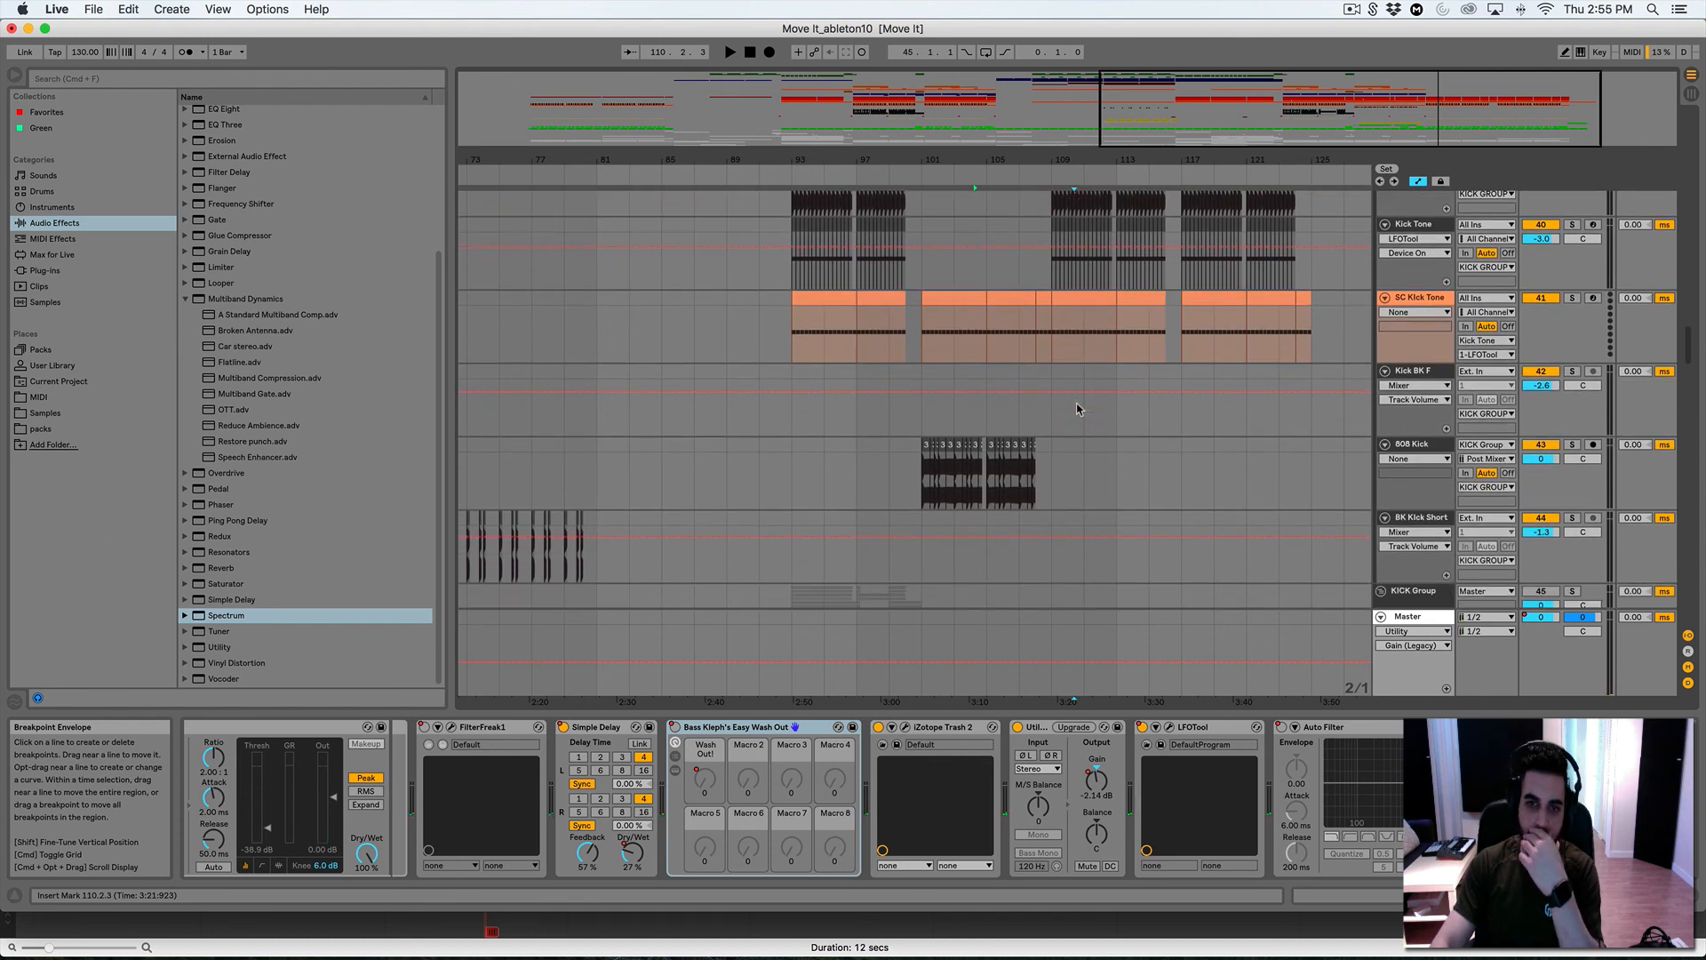
{"action": "scroll", "coordinate": [1077, 408], "scroll_direction": "down", "scroll_amount": 2}
{"action": "scroll", "coordinate": [1077, 409], "scroll_direction": "down", "scroll_amount": 10}
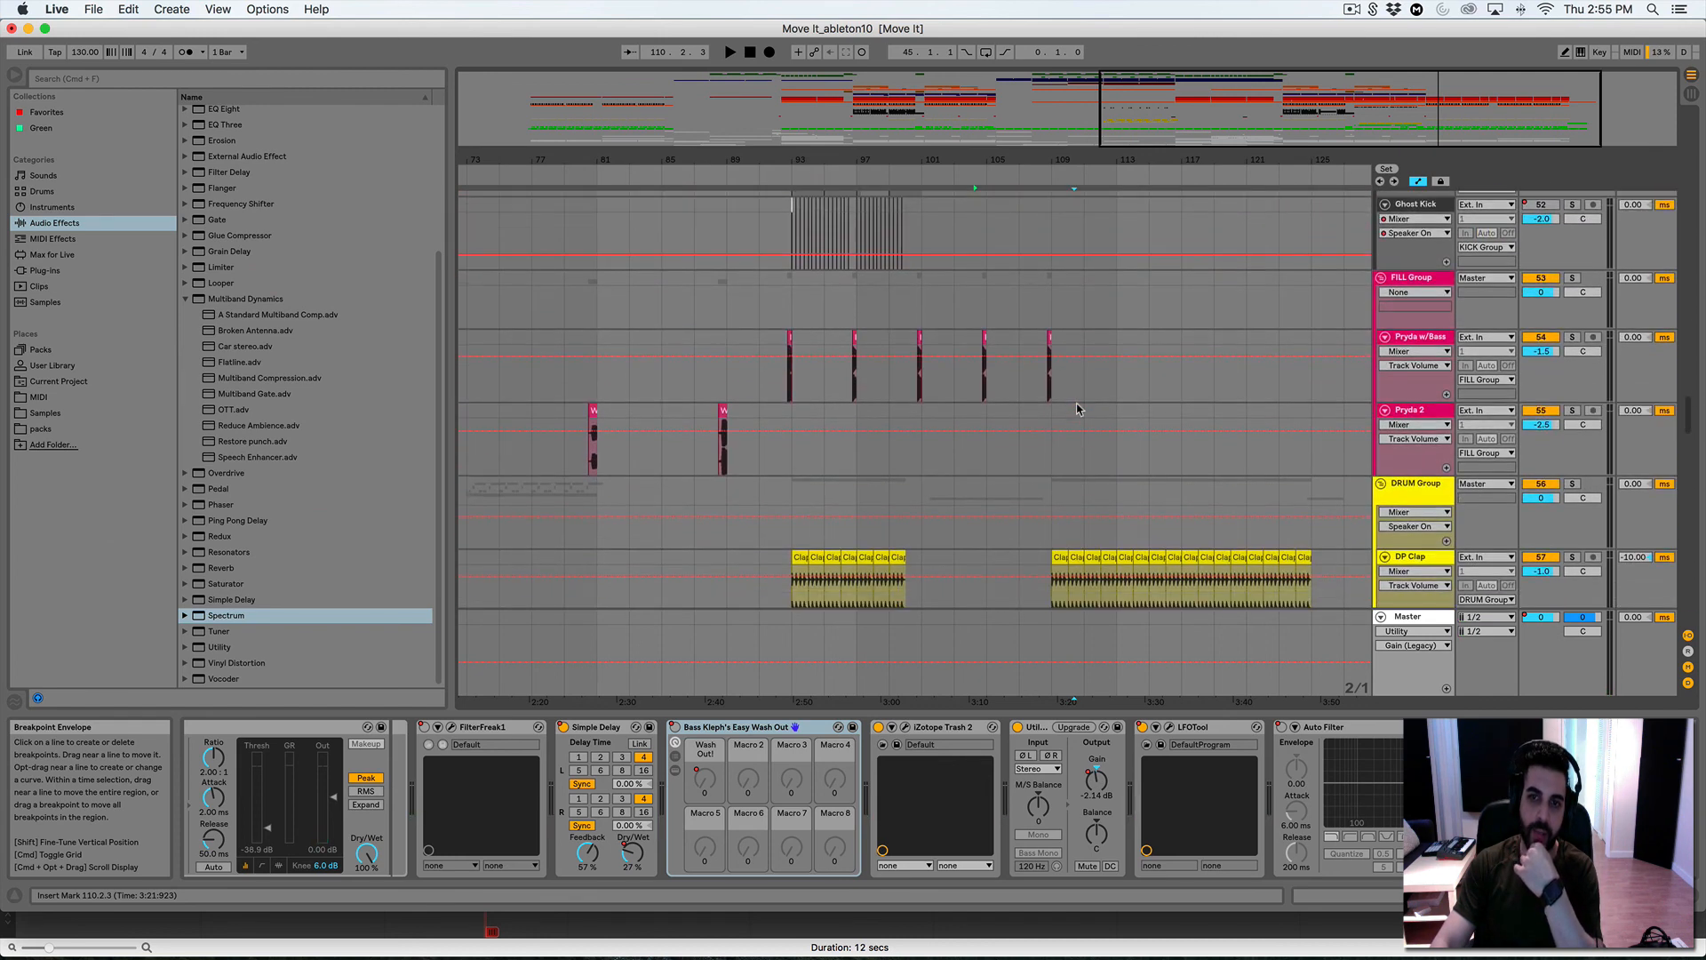
{"action": "scroll", "coordinate": [1077, 409], "scroll_direction": "down", "scroll_amount": 15}
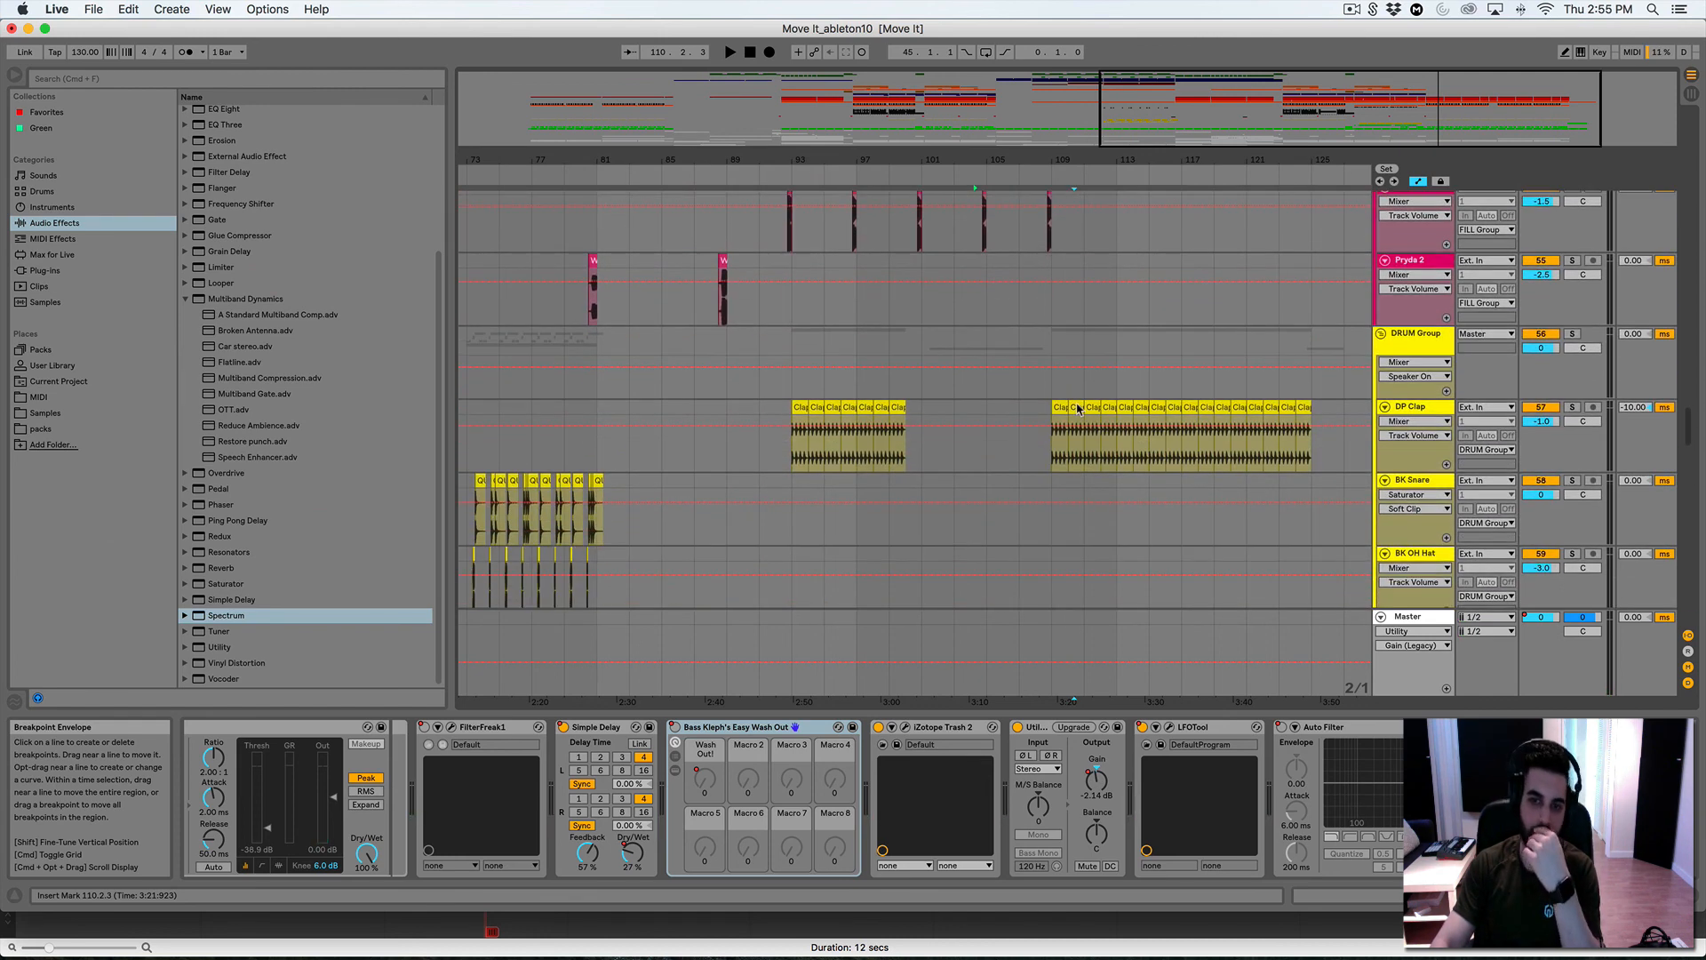
{"action": "scroll", "coordinate": [1077, 409], "scroll_direction": "down", "scroll_amount": 10}
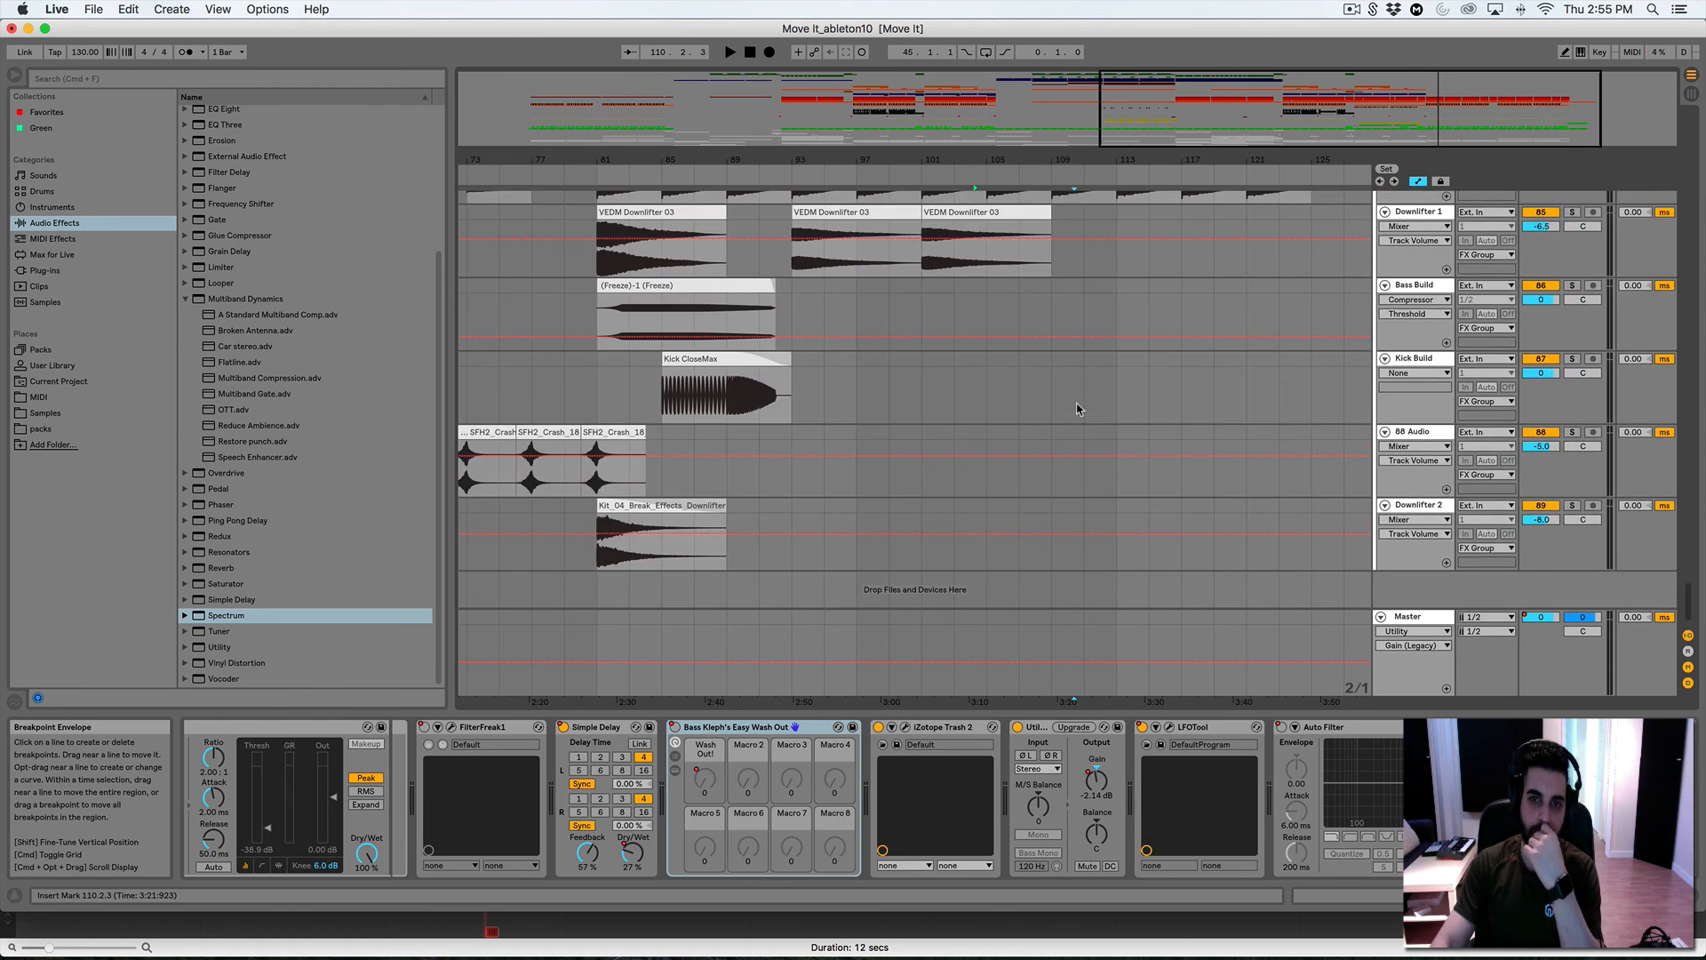
{"action": "scroll", "coordinate": [1077, 409], "scroll_direction": "up", "scroll_amount": 2}
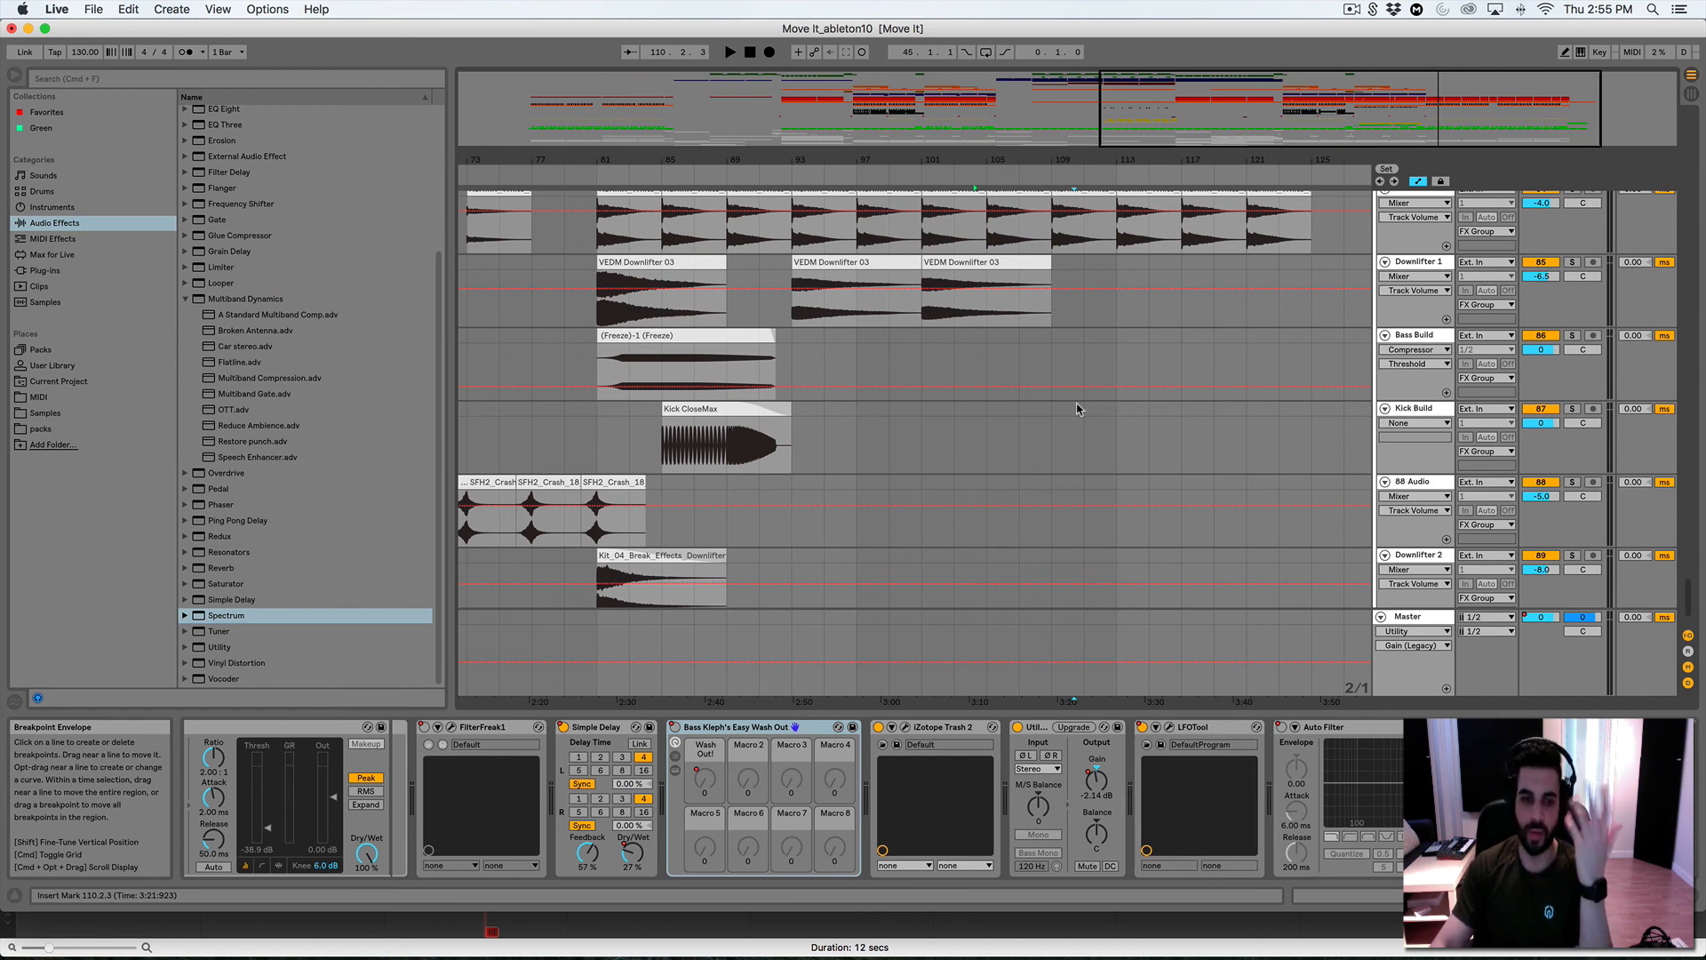
{"action": "scroll", "coordinate": [1077, 409], "scroll_direction": "up", "scroll_amount": 20}
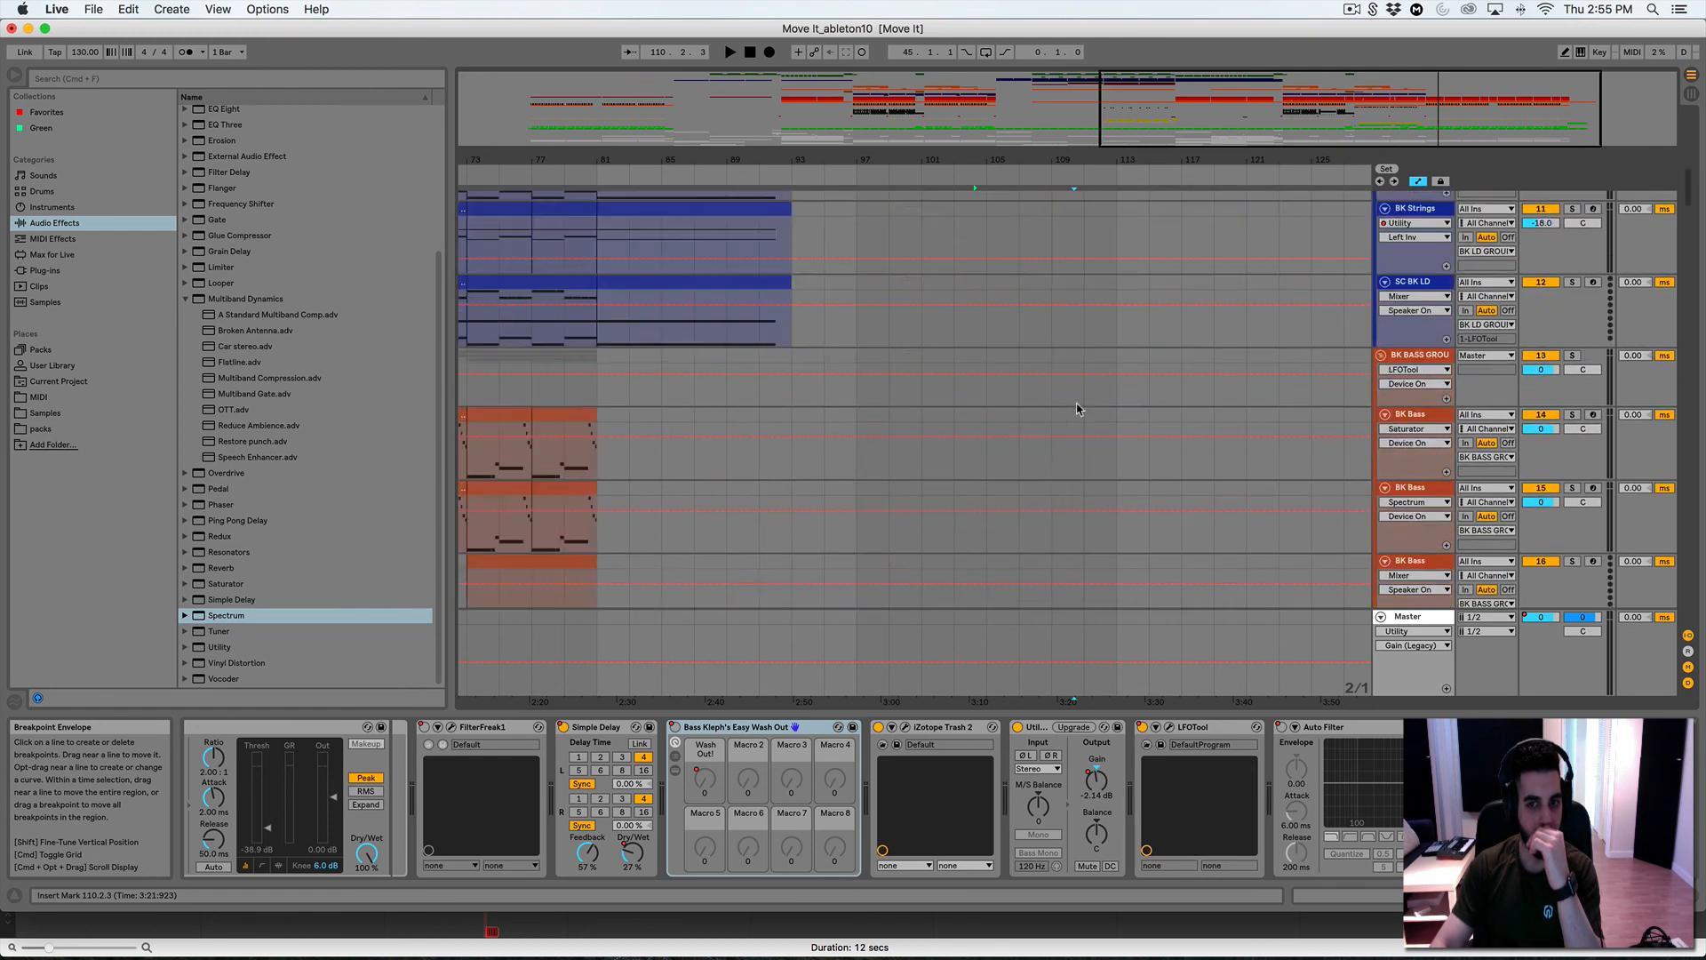
{"action": "scroll", "coordinate": [1077, 408], "scroll_direction": "up", "scroll_amount": 10}
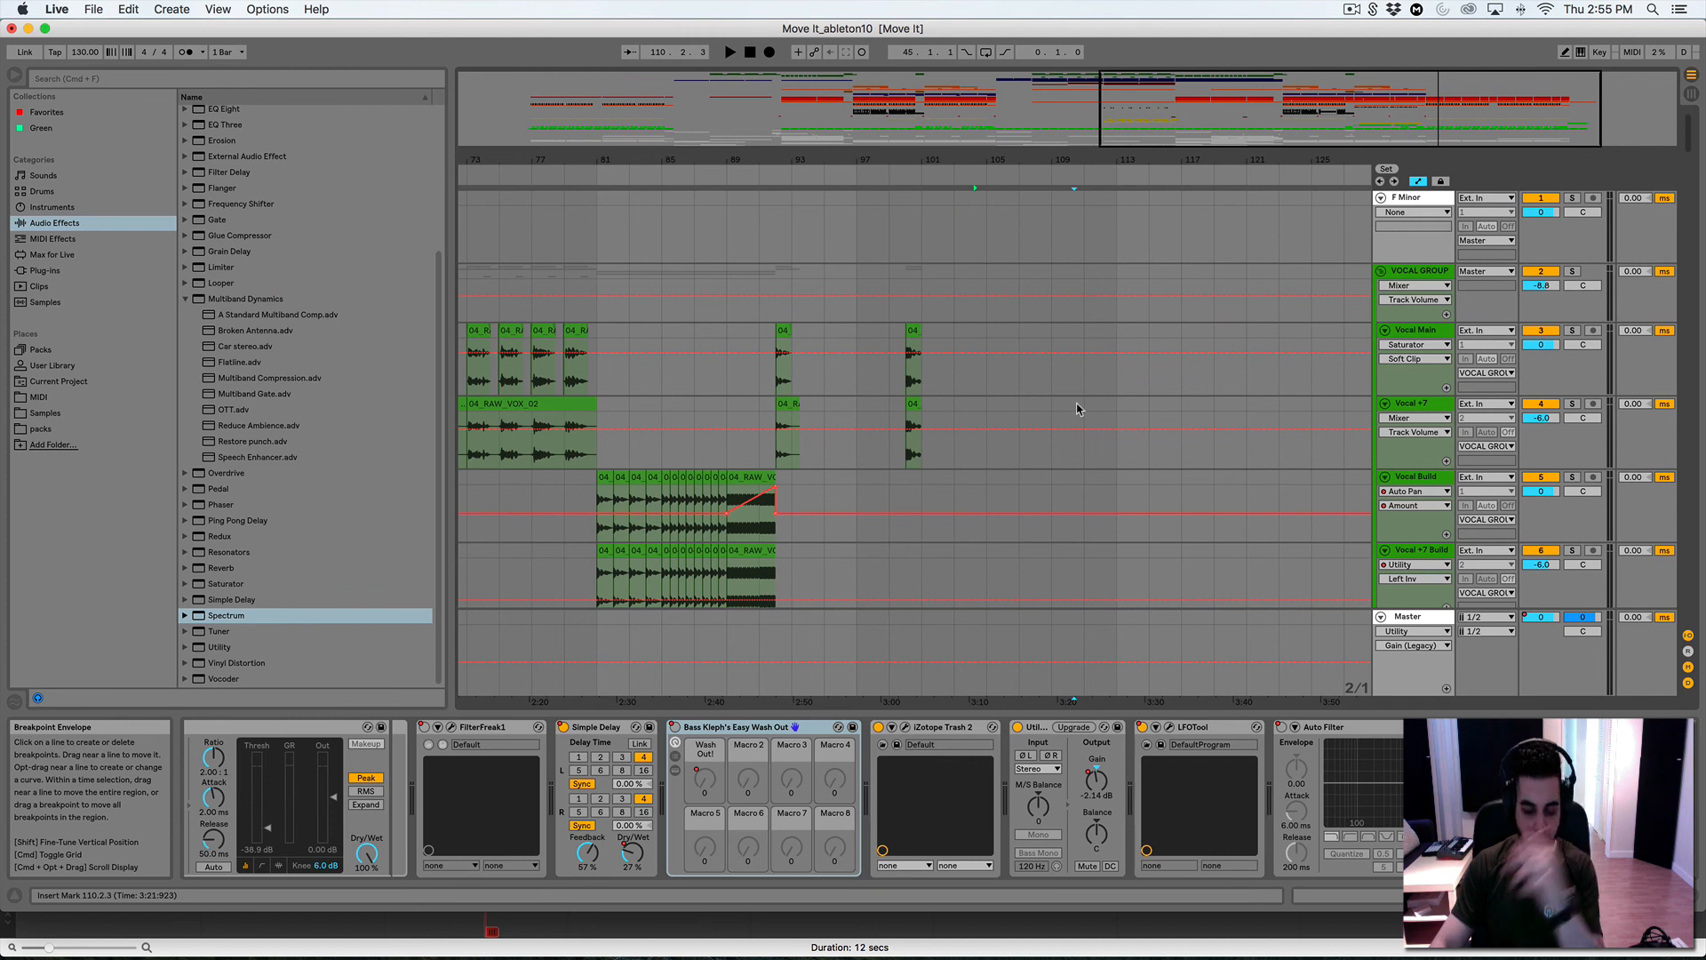